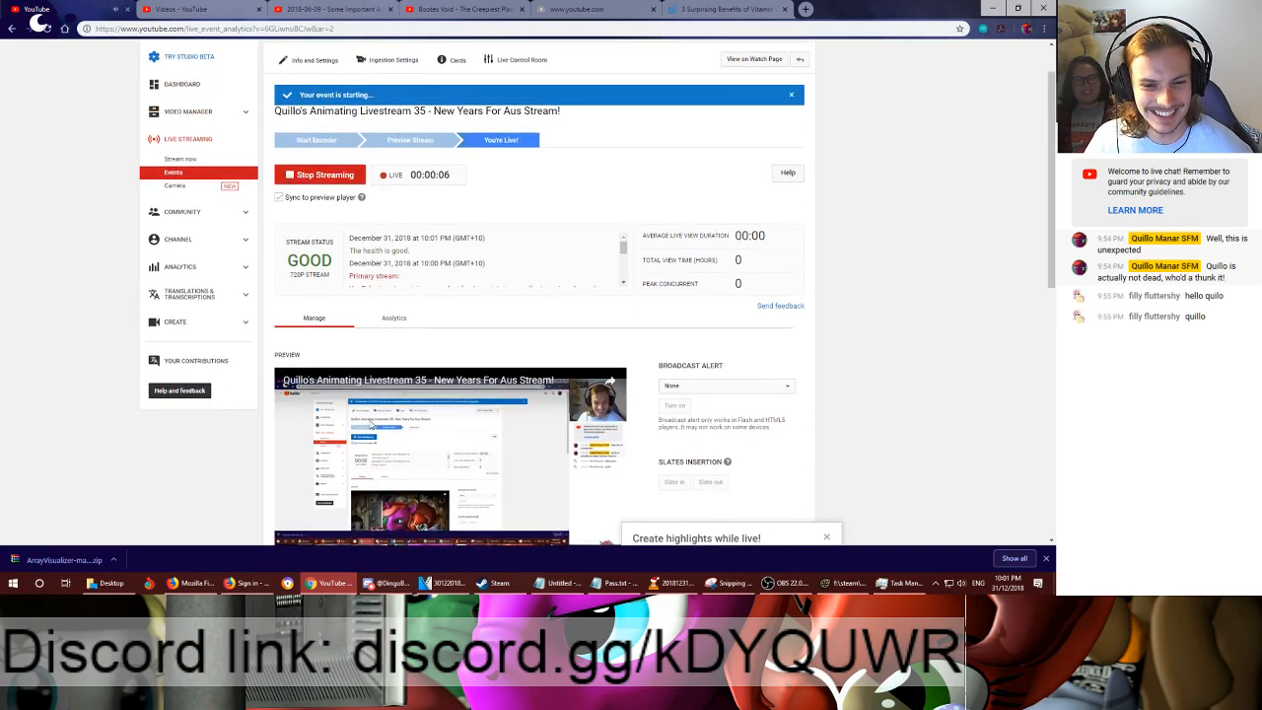
- Pause the livestream's preview player on the event management page
{"action": "scroll", "coordinate": [293, 306], "scroll_direction": "down", "scroll_amount": 3}
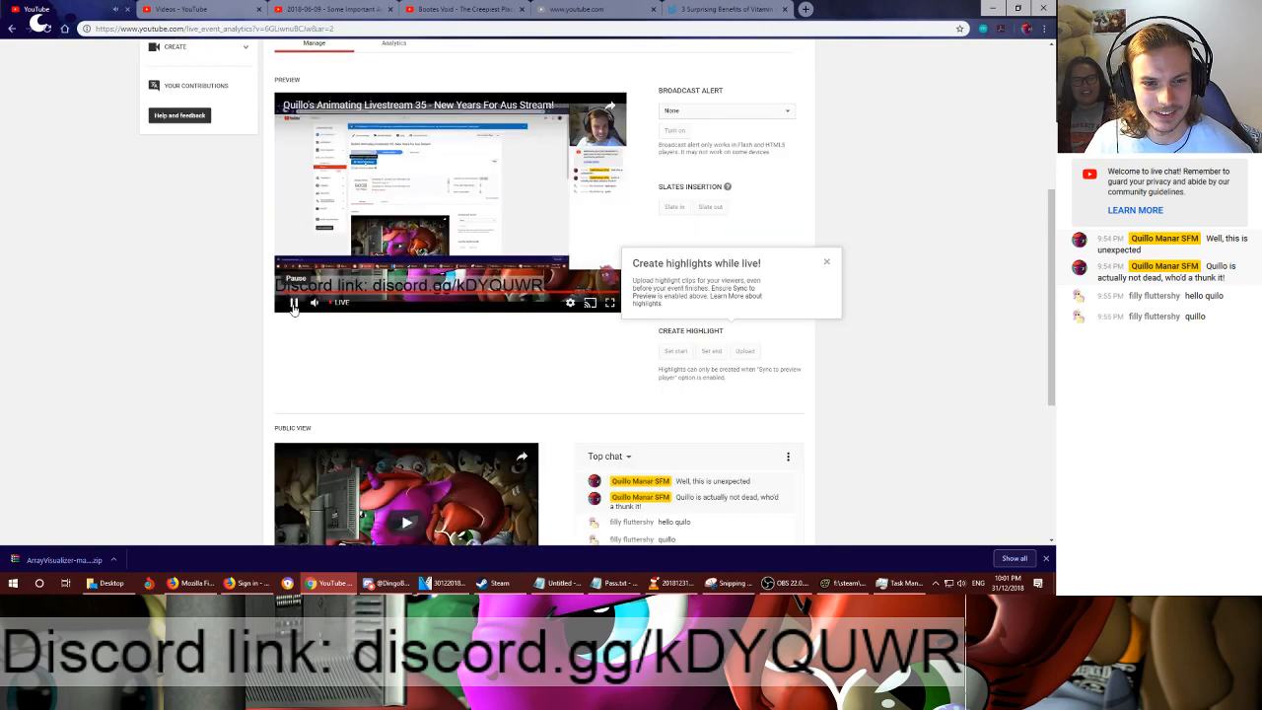
{"action": "left_click", "coordinate": [293, 306]}
{"action": "scroll", "coordinate": [293, 306], "scroll_direction": "up", "scroll_amount": 3}
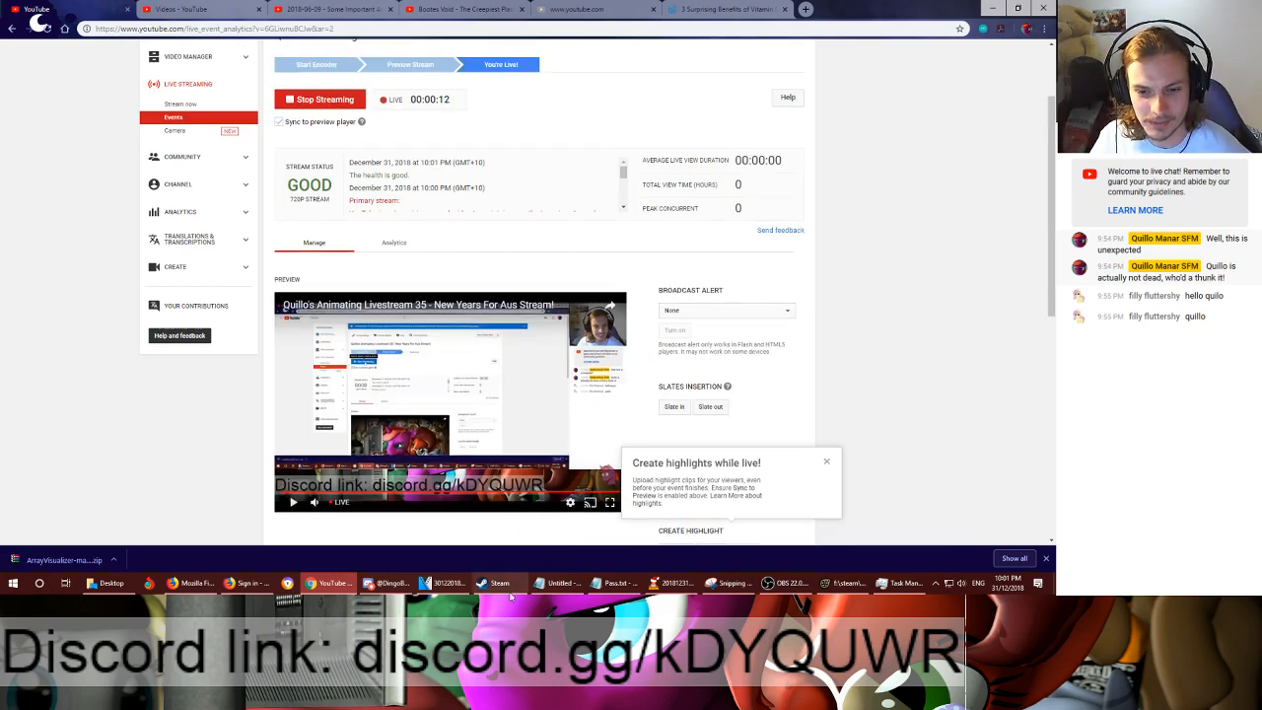
- Move the OBS window and the live chat window off this screen onto the neighbouring monitor
{"action": "left_click", "coordinate": [789, 583]}
{"action": "left_click_drag", "start_coordinate": [382, 58], "coordinate": [1056, 115]}
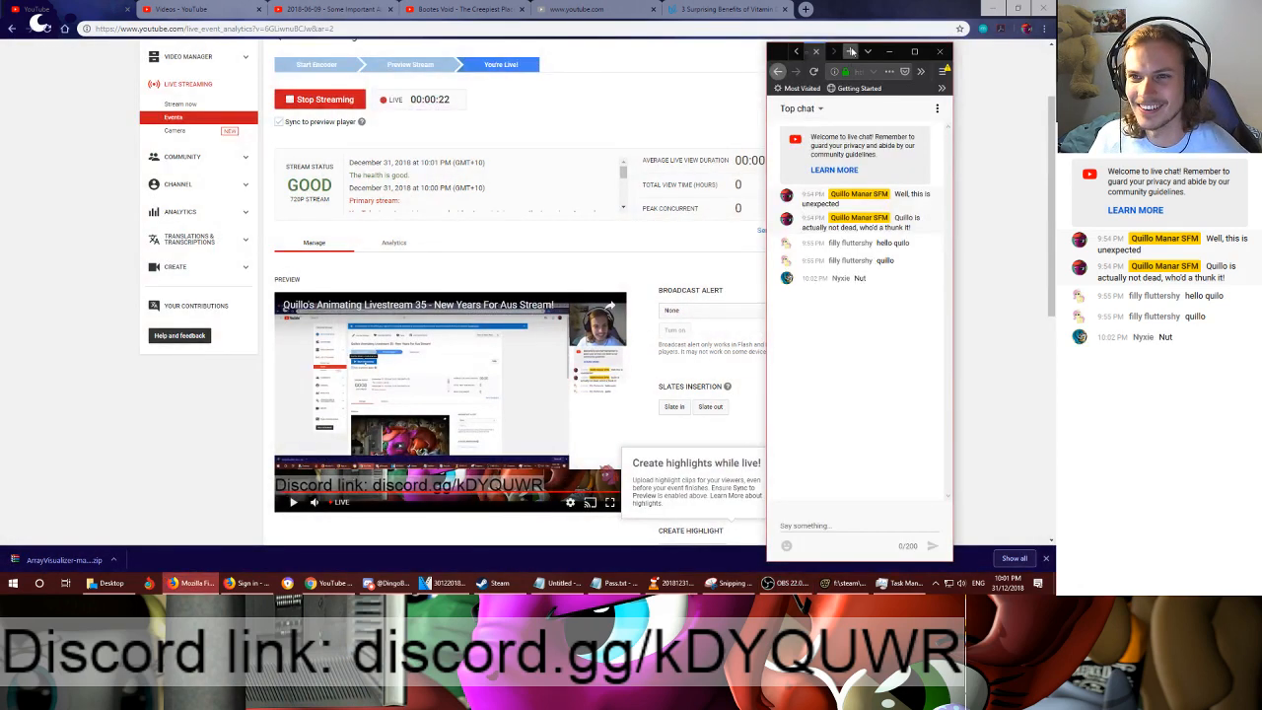
{"action": "left_click_drag", "start_coordinate": [780, 51], "coordinate": [1055, 59]}
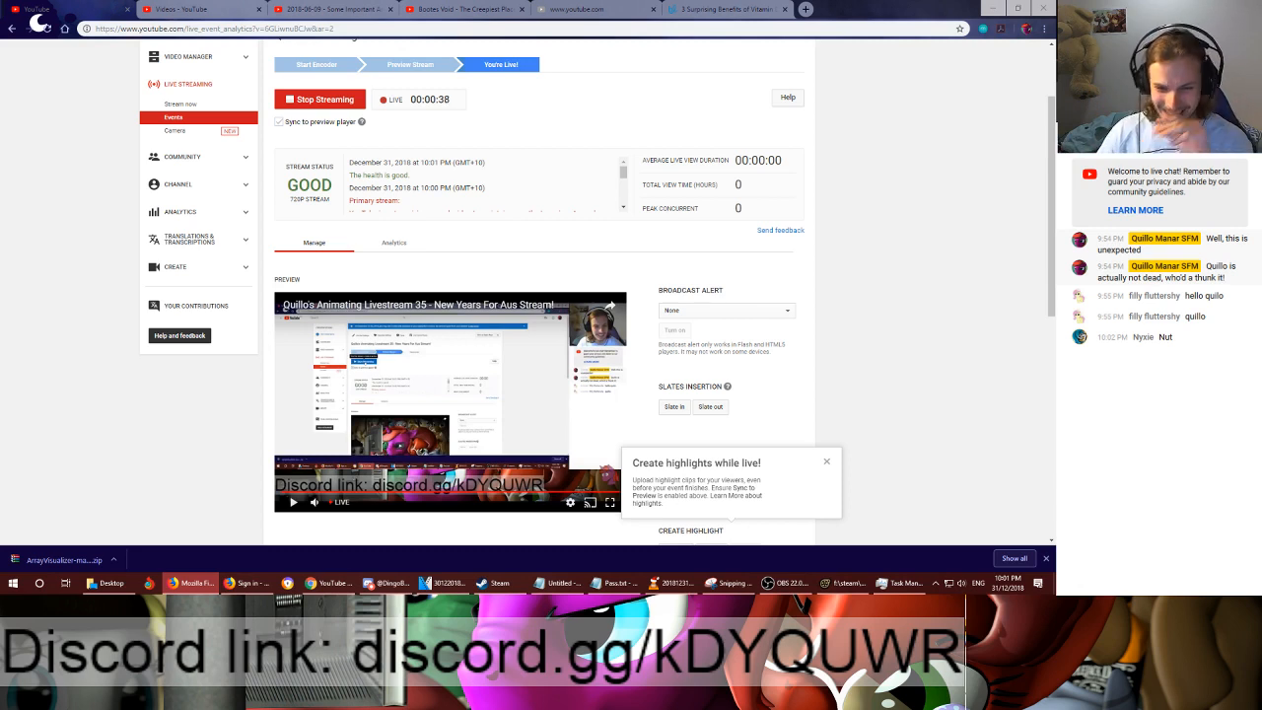
- Close the leftover windows: the video player, the untitled Notepad note without saving it, and the Google sign-in page
{"action": "mouse_move", "coordinate": [670, 585]}
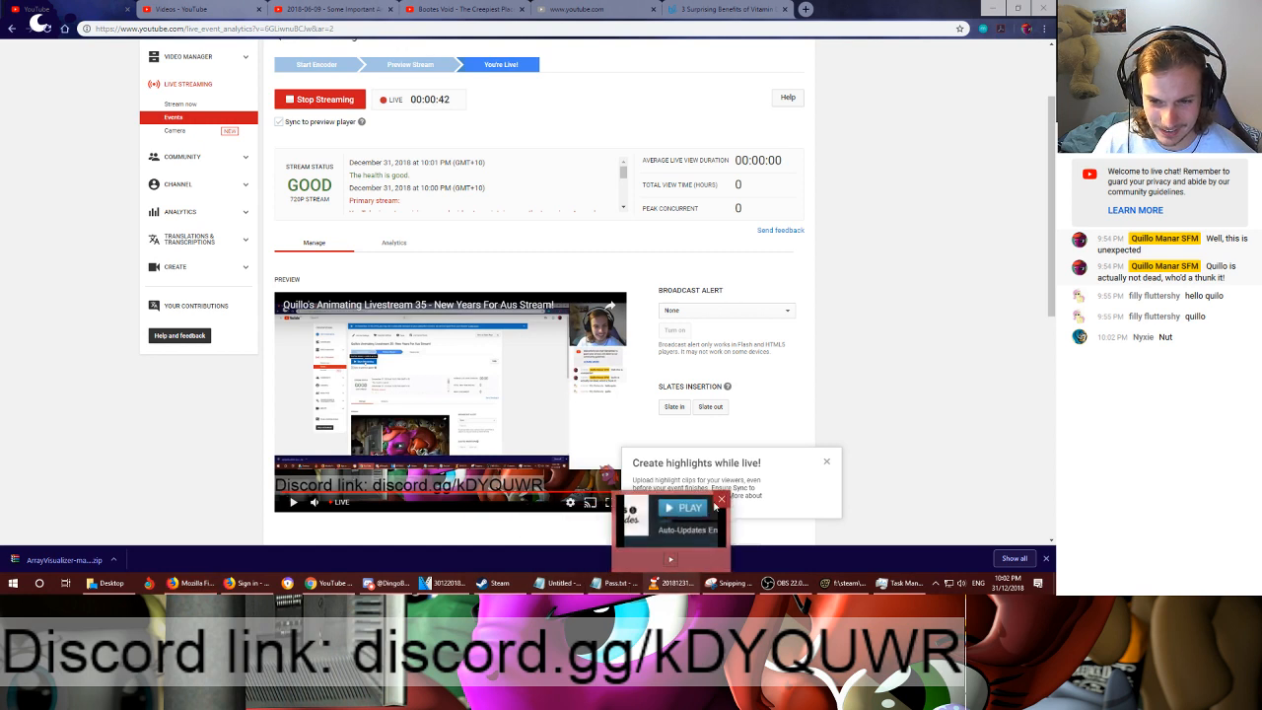
{"action": "left_click", "coordinate": [721, 499]}
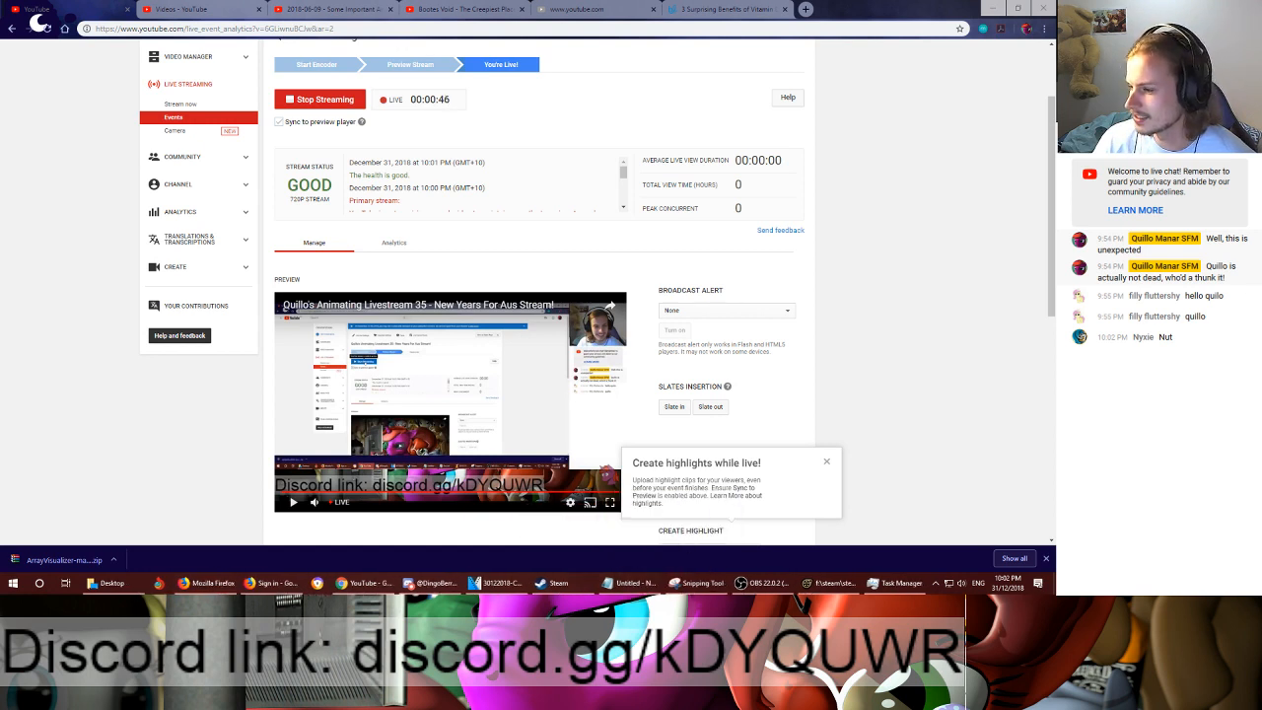
{"action": "left_click", "coordinate": [629, 583]}
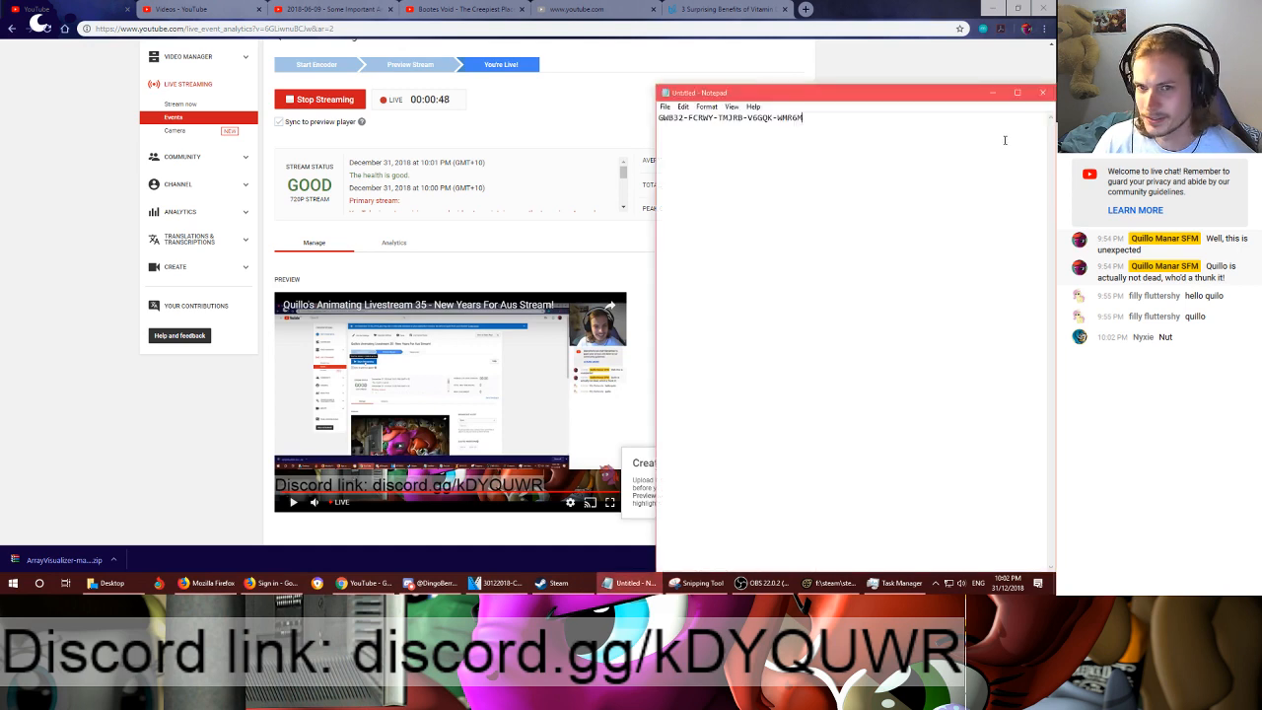
{"action": "left_click_drag", "start_coordinate": [827, 126], "coordinate": [493, 132]}
{"action": "left_click", "coordinate": [1043, 94]}
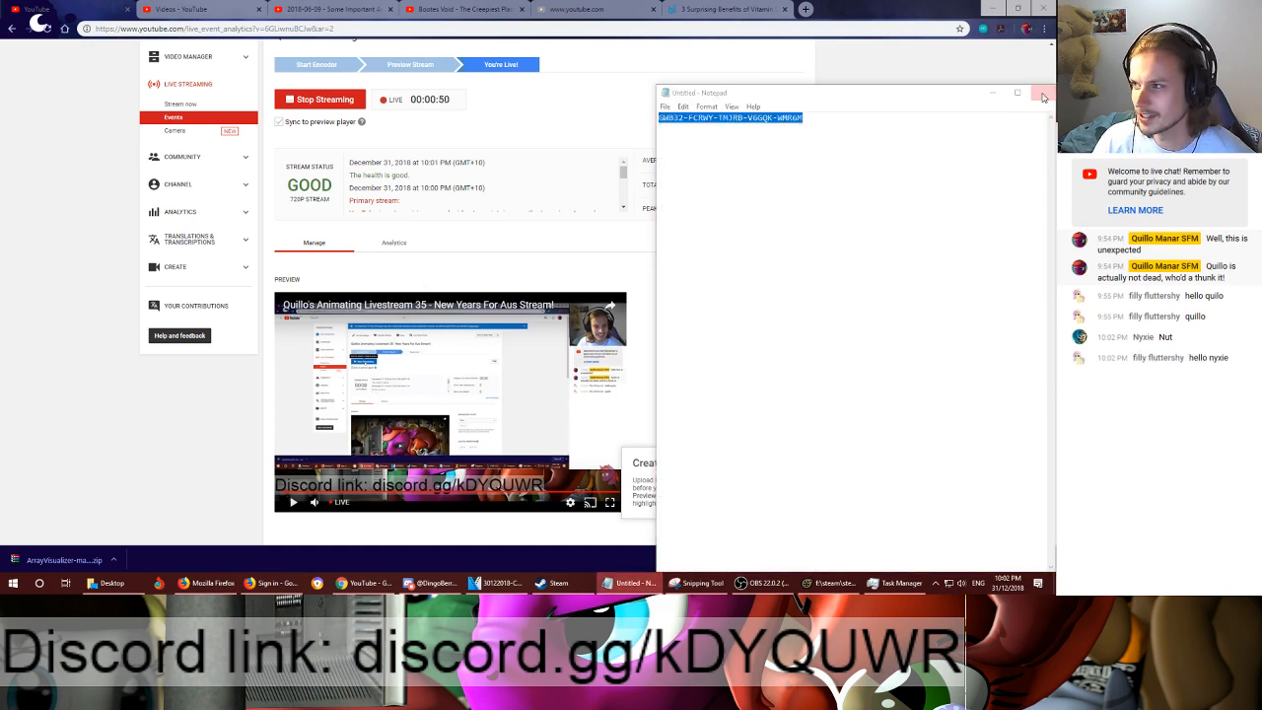
{"action": "left_click", "coordinate": [546, 292]}
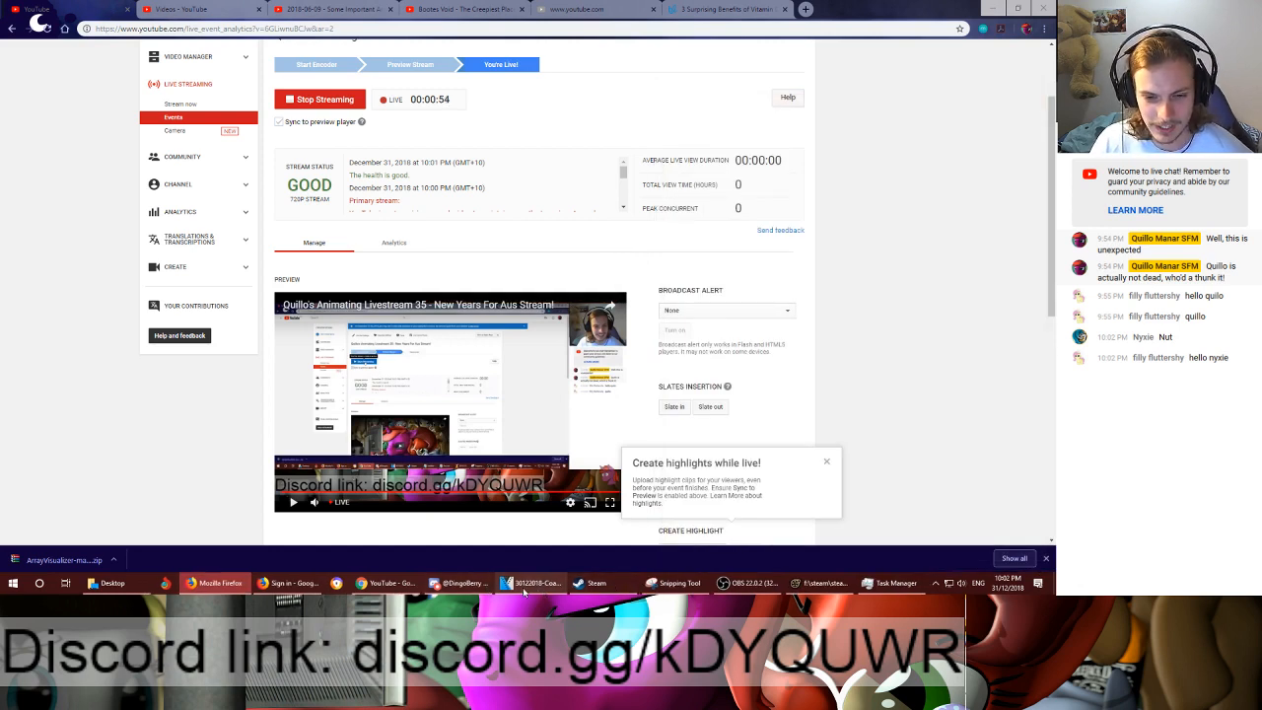
{"action": "mouse_move", "coordinate": [279, 592]}
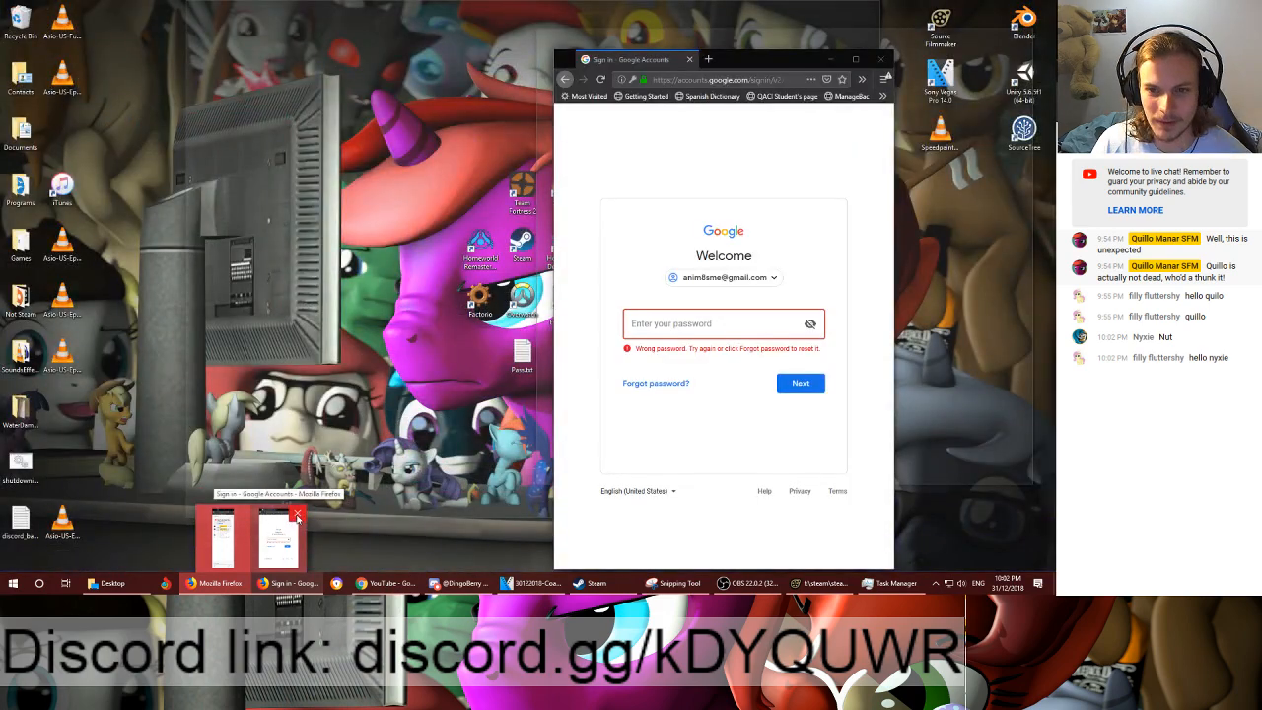
{"action": "left_click", "coordinate": [296, 515]}
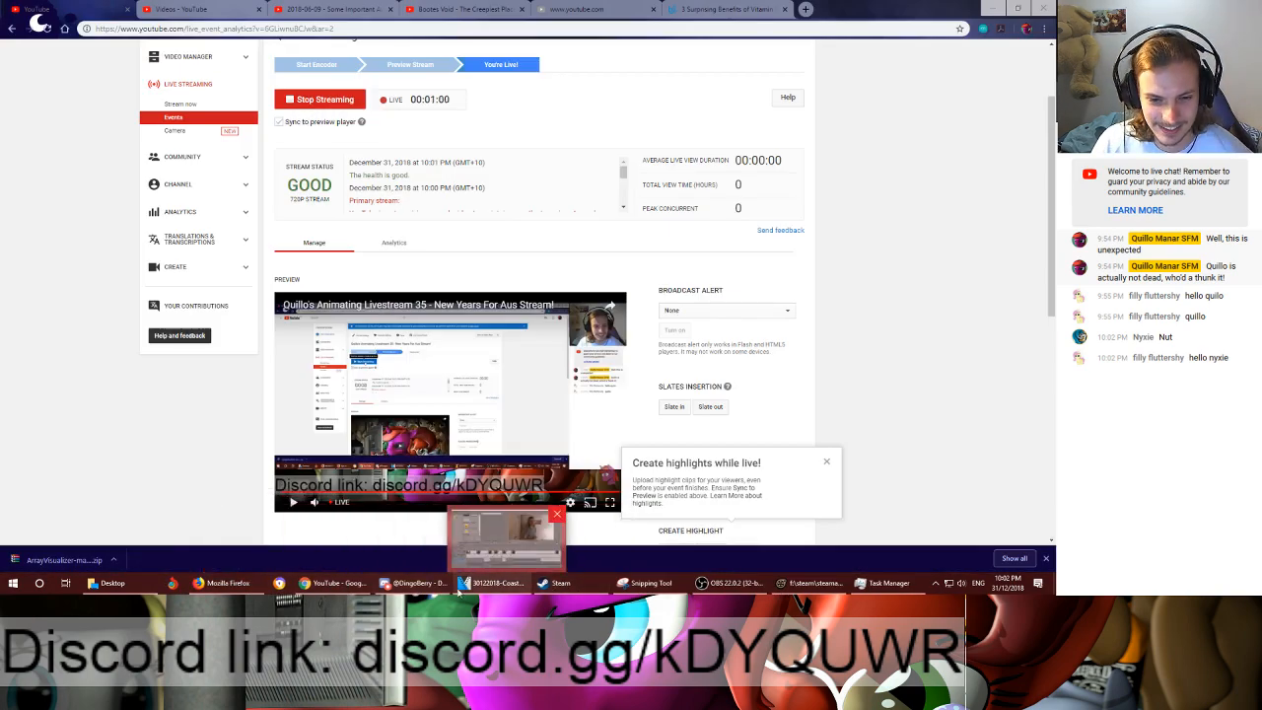
- Dismiss the "Create highlights while live!" tip and move Task Manager off Source Filmmaker onto the neighbouring monitor
{"action": "mouse_move", "coordinate": [235, 589]}
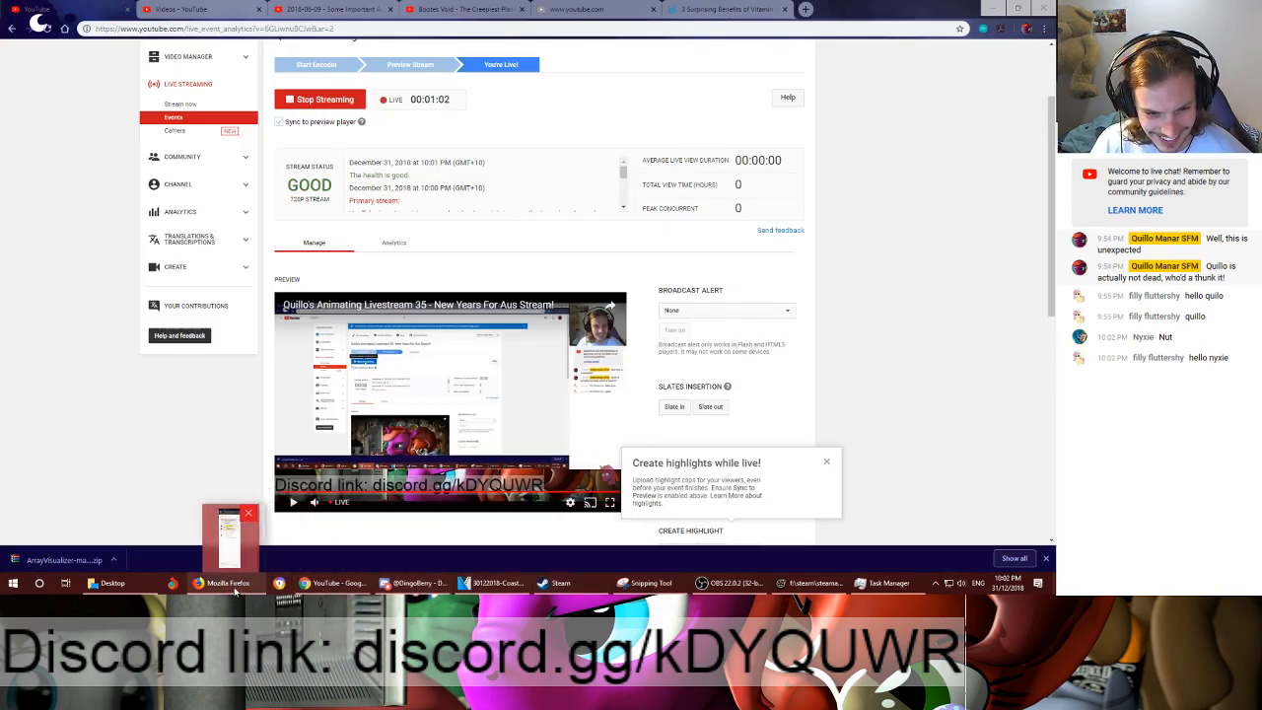
{"action": "mouse_move", "coordinate": [877, 586]}
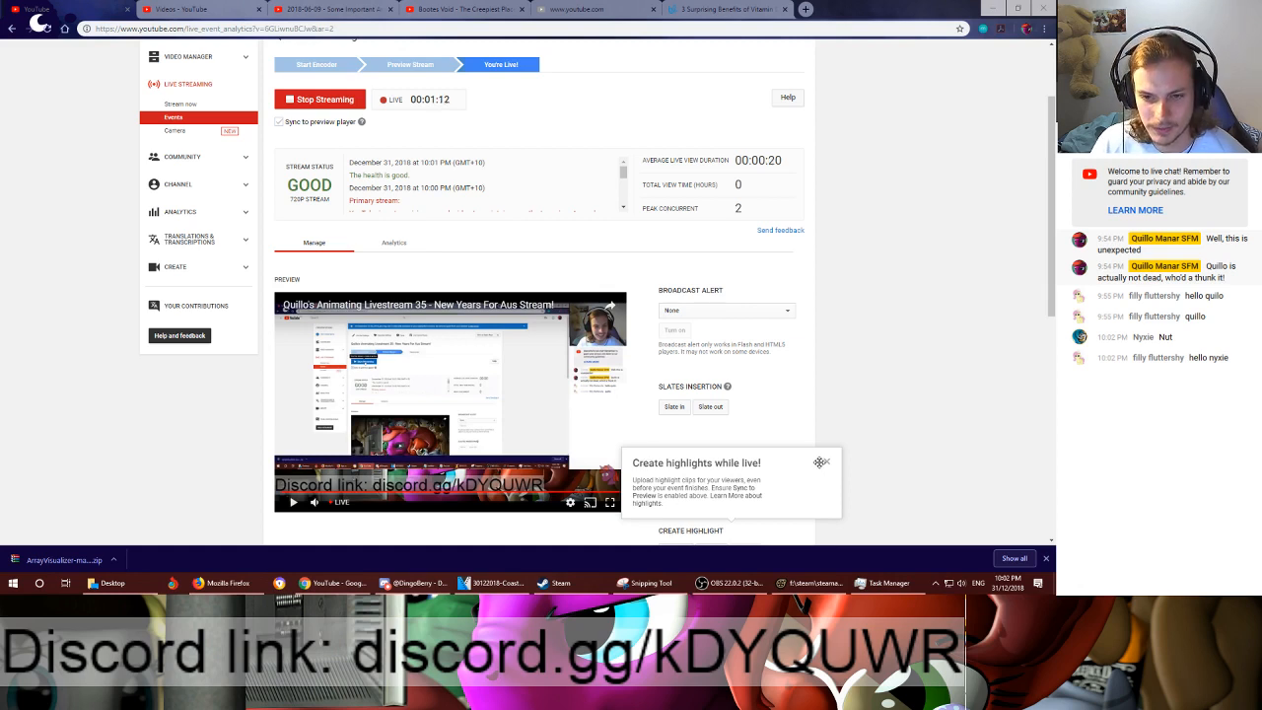
{"action": "left_click", "coordinate": [829, 465]}
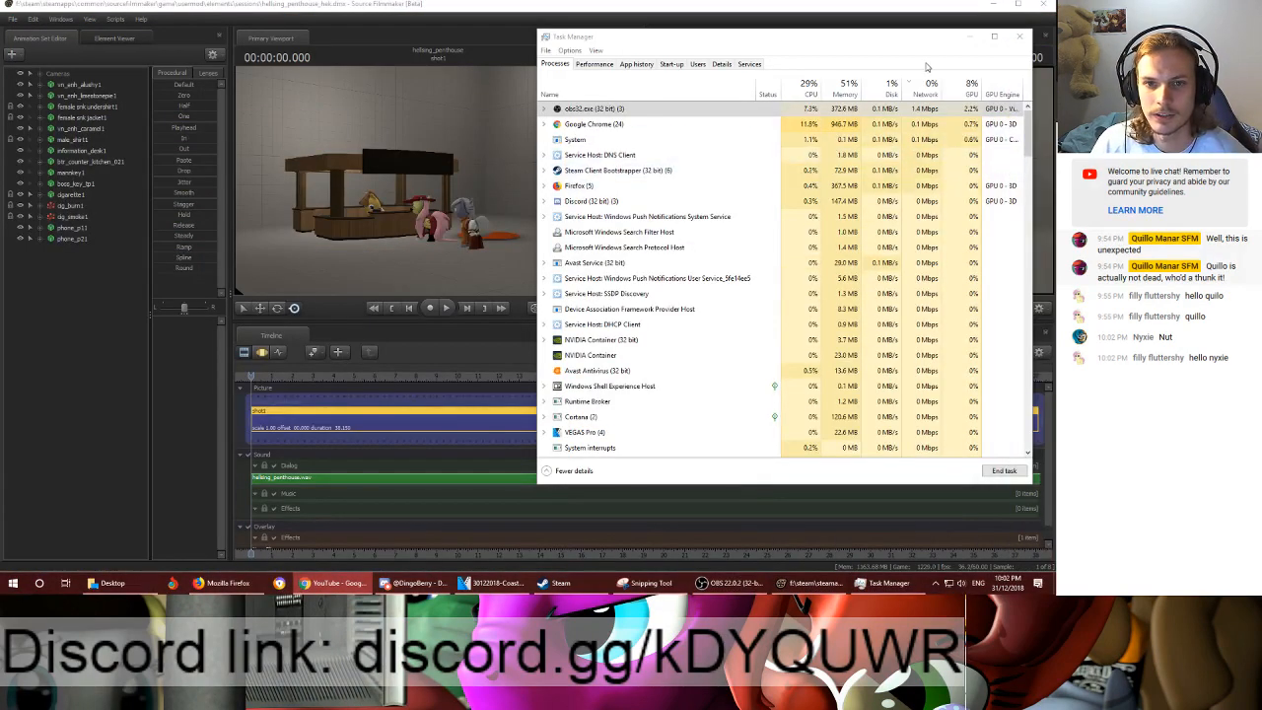
{"action": "left_click", "coordinate": [893, 40]}
{"action": "left_click_drag", "start_coordinate": [893, 40], "coordinate": [1056, 118]}
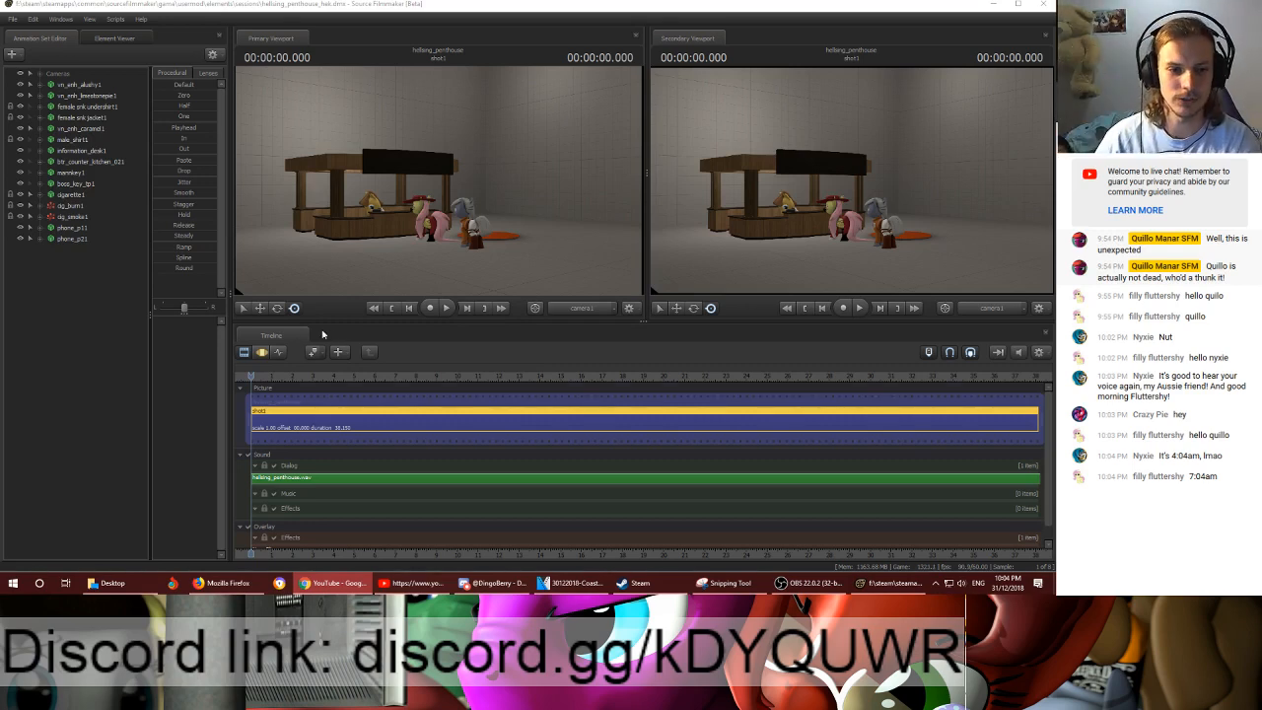
- Play the first few seconds of shot1 from just before its start, then stop playback
{"action": "left_click", "coordinate": [248, 375]}
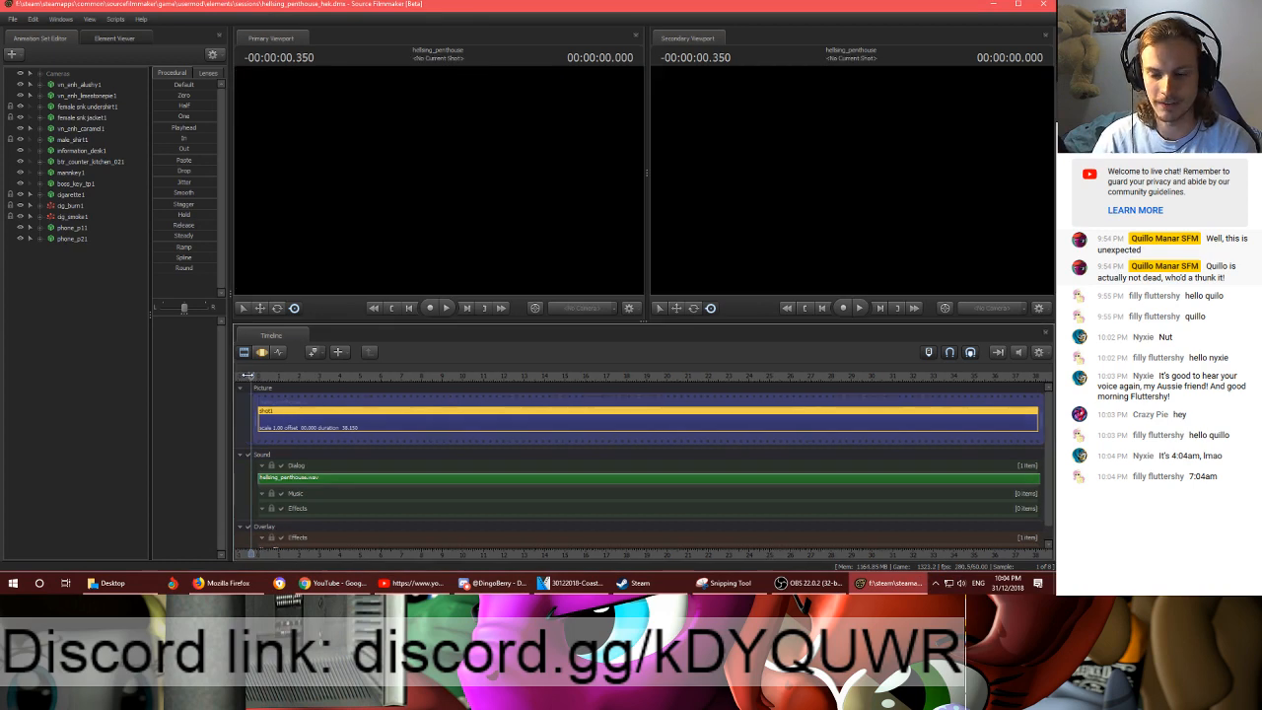
{"action": "key", "text": "space"}
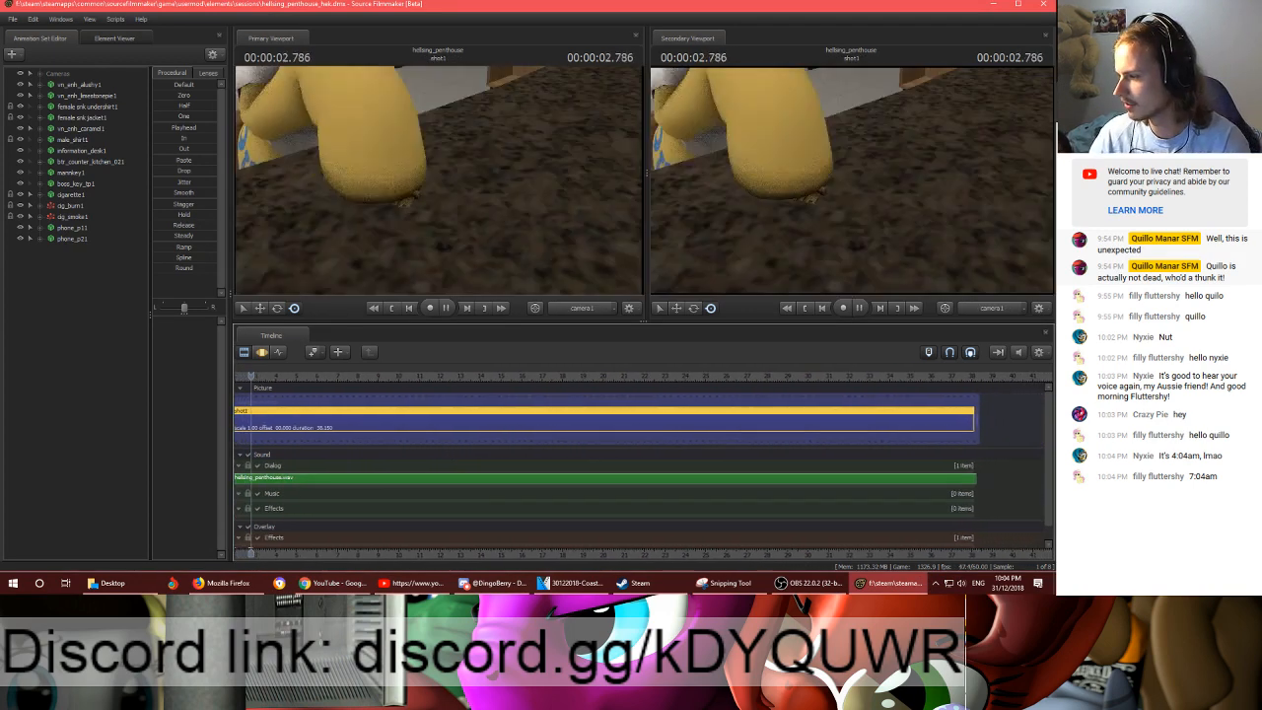
{"action": "key", "text": "space"}
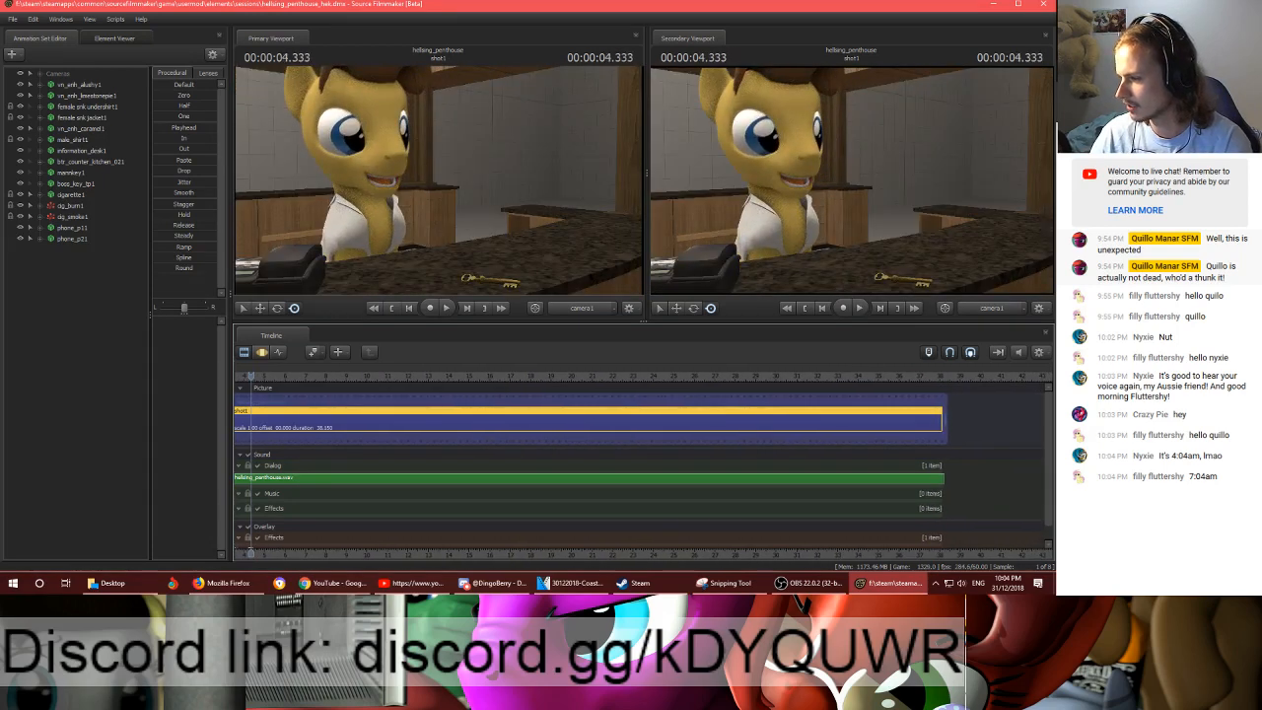
{"action": "key", "text": "alt+Tab"}
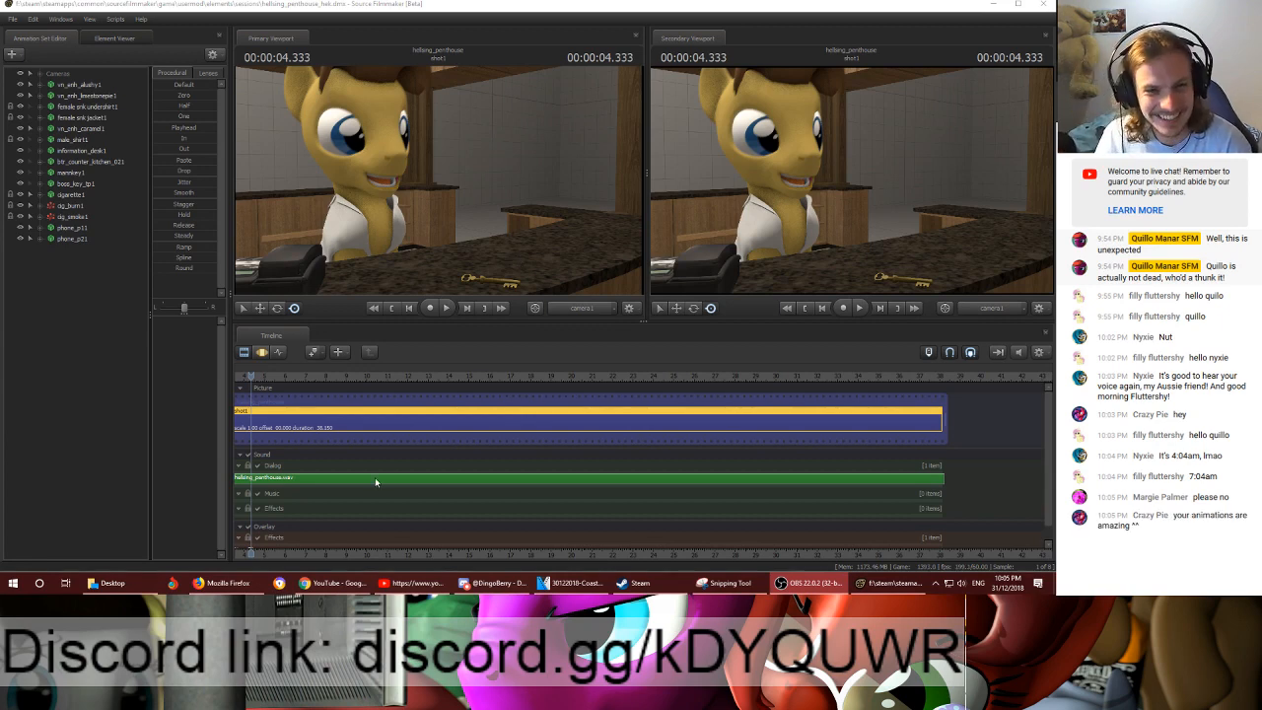
- Shift the timeline to bring the beginning of shot1 into view and set the playhead to 00:00:00.000
{"action": "left_click_drag", "start_coordinate": [246, 556], "coordinate": [517, 549]}
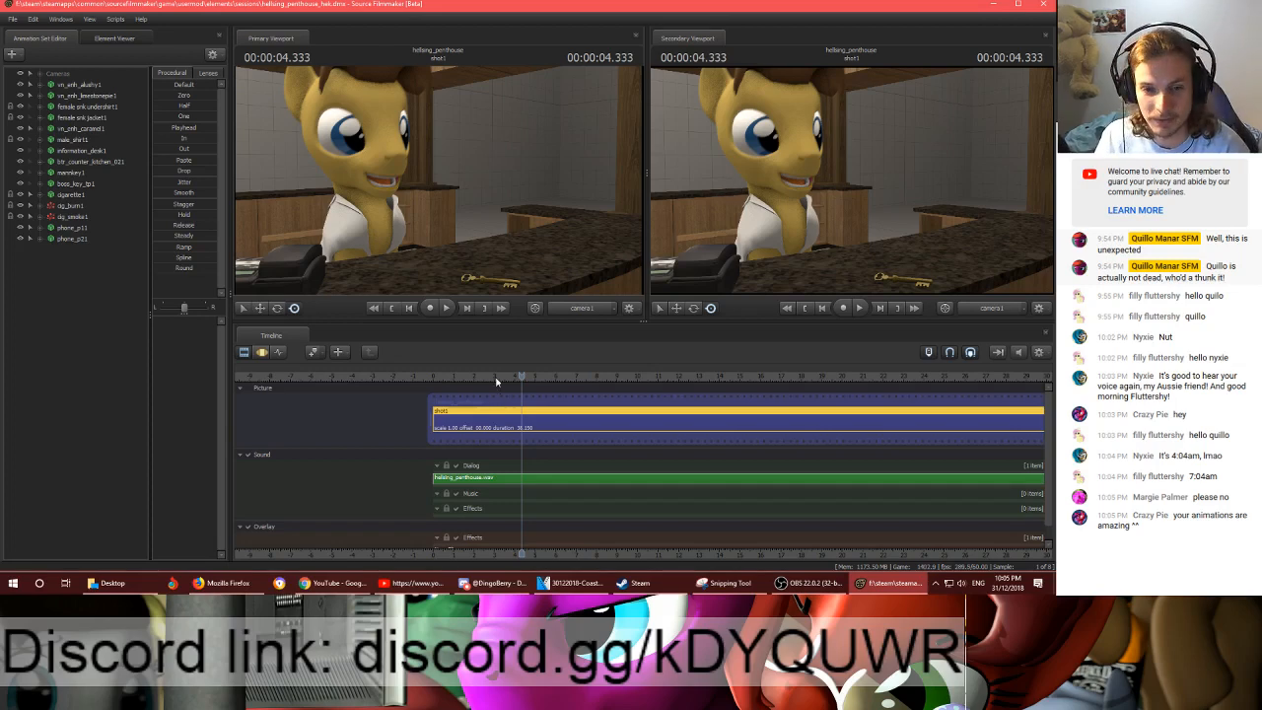
{"action": "left_click_drag", "start_coordinate": [498, 379], "coordinate": [431, 379]}
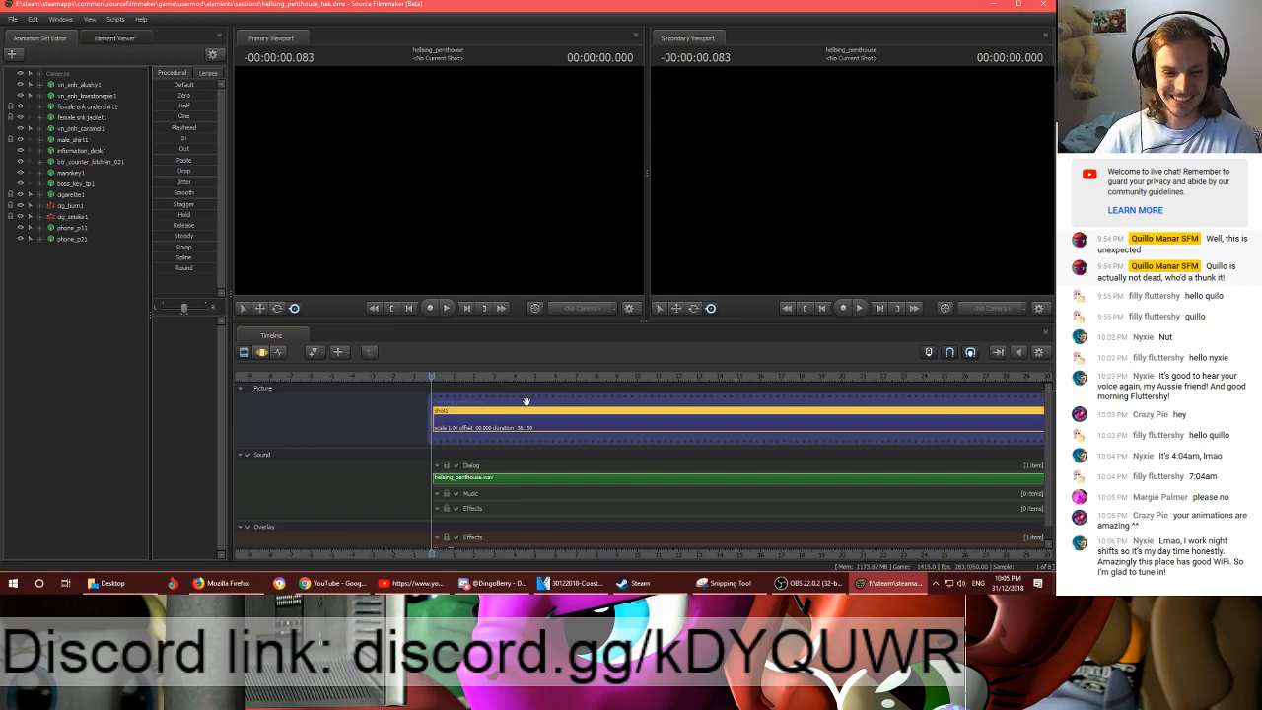
{"action": "mouse_move", "coordinate": [414, 583]}
{"action": "mouse_move", "coordinate": [411, 554]}
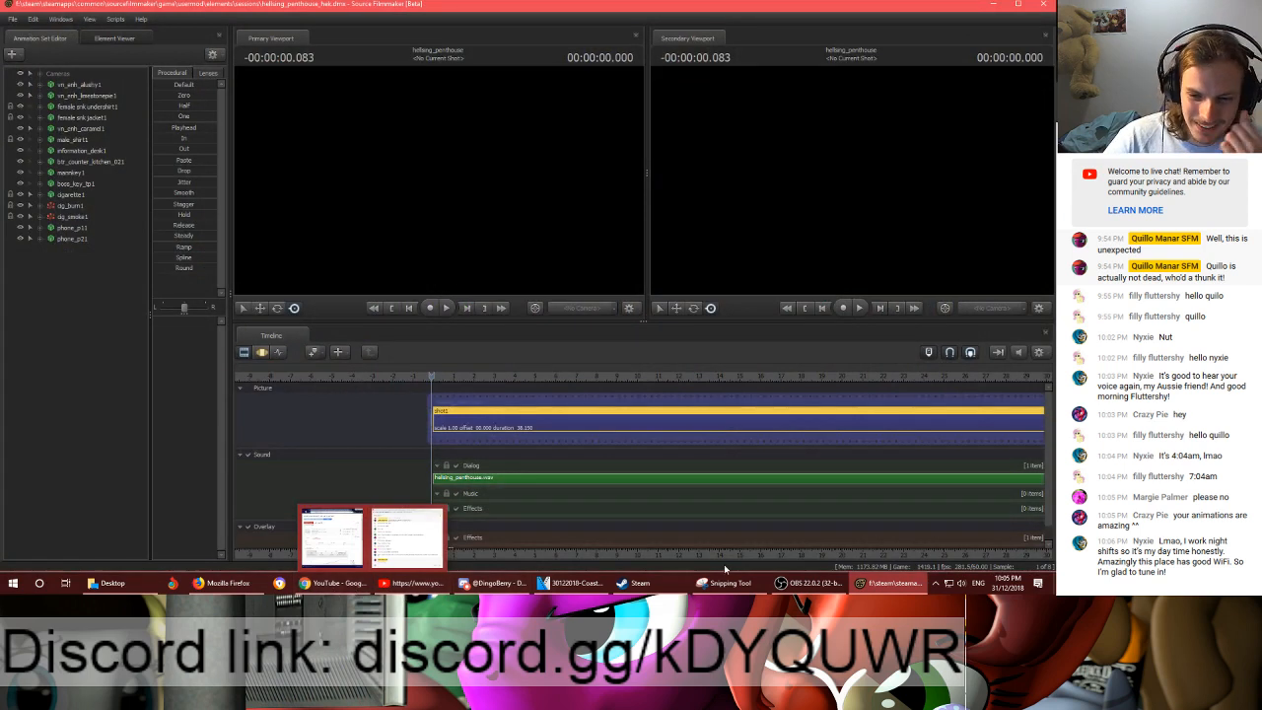
{"action": "left_click_drag", "start_coordinate": [447, 373], "coordinate": [434, 377]}
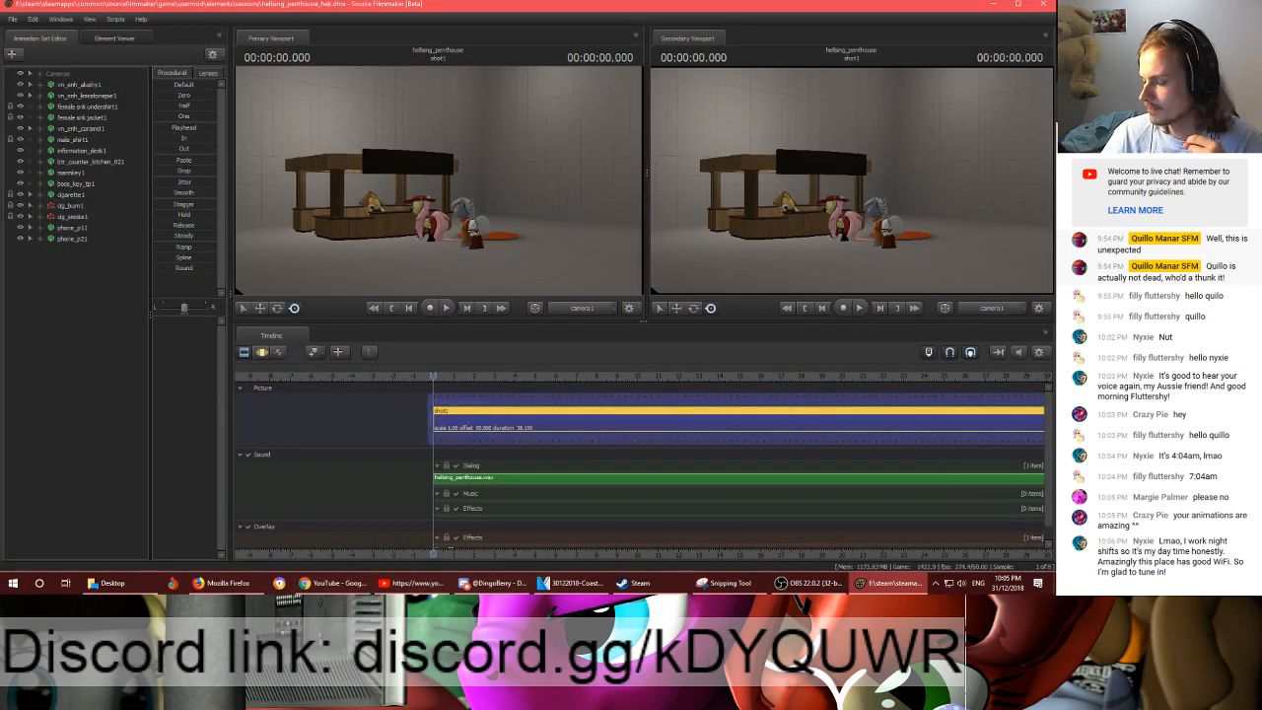
- Lower Source Filmmaker's application volume to about 19 in the Windows Volume Mixer
{"action": "right_click", "coordinate": [961, 583]}
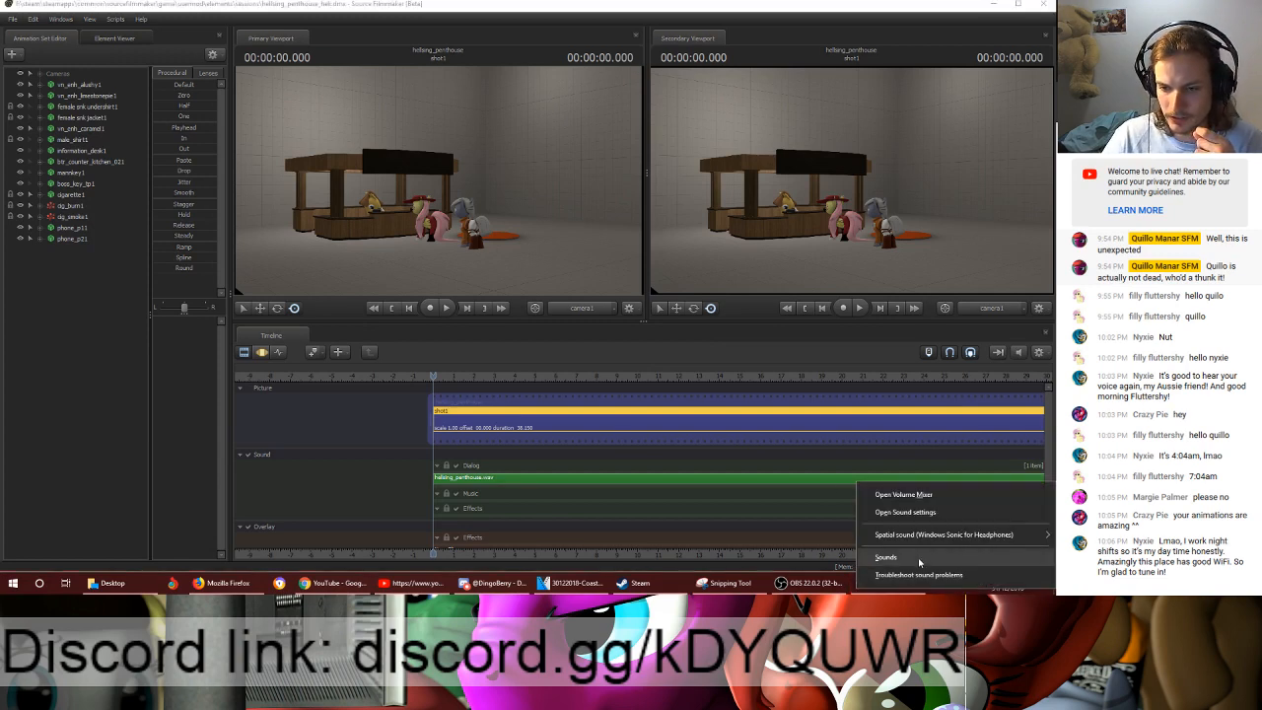
{"action": "left_click", "coordinate": [928, 493]}
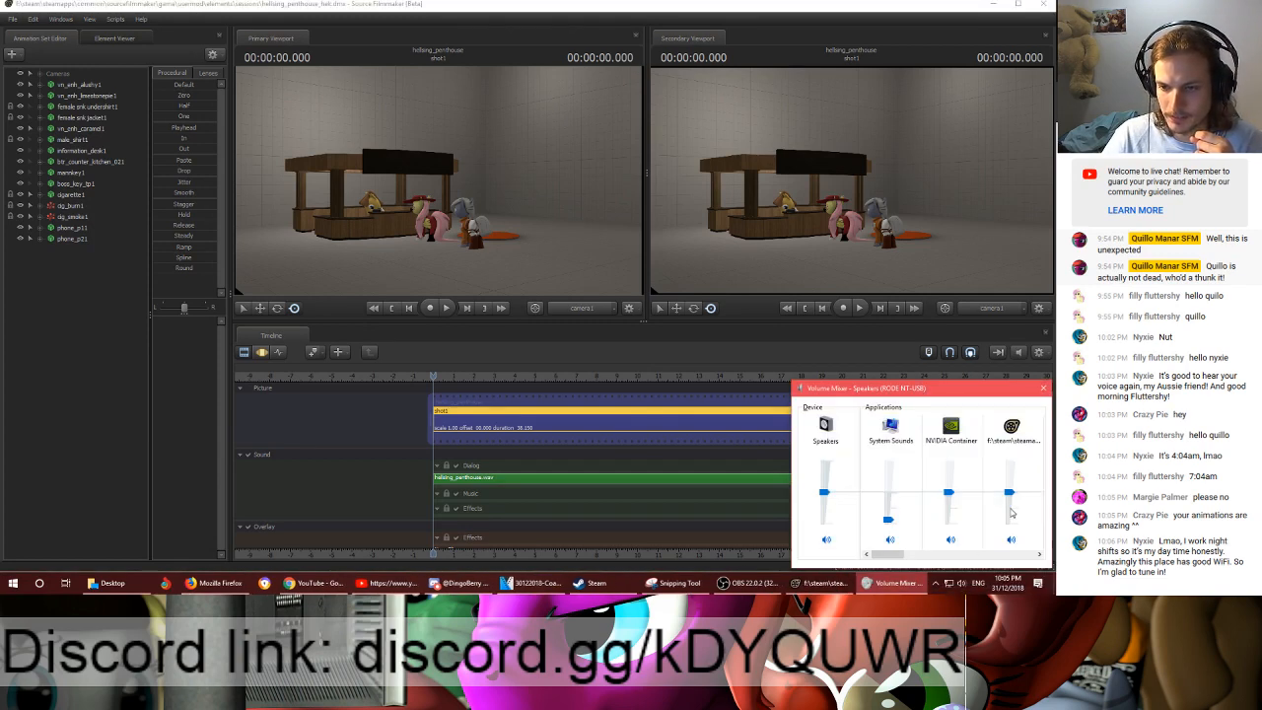
{"action": "left_click_drag", "start_coordinate": [1011, 493], "coordinate": [1015, 511]}
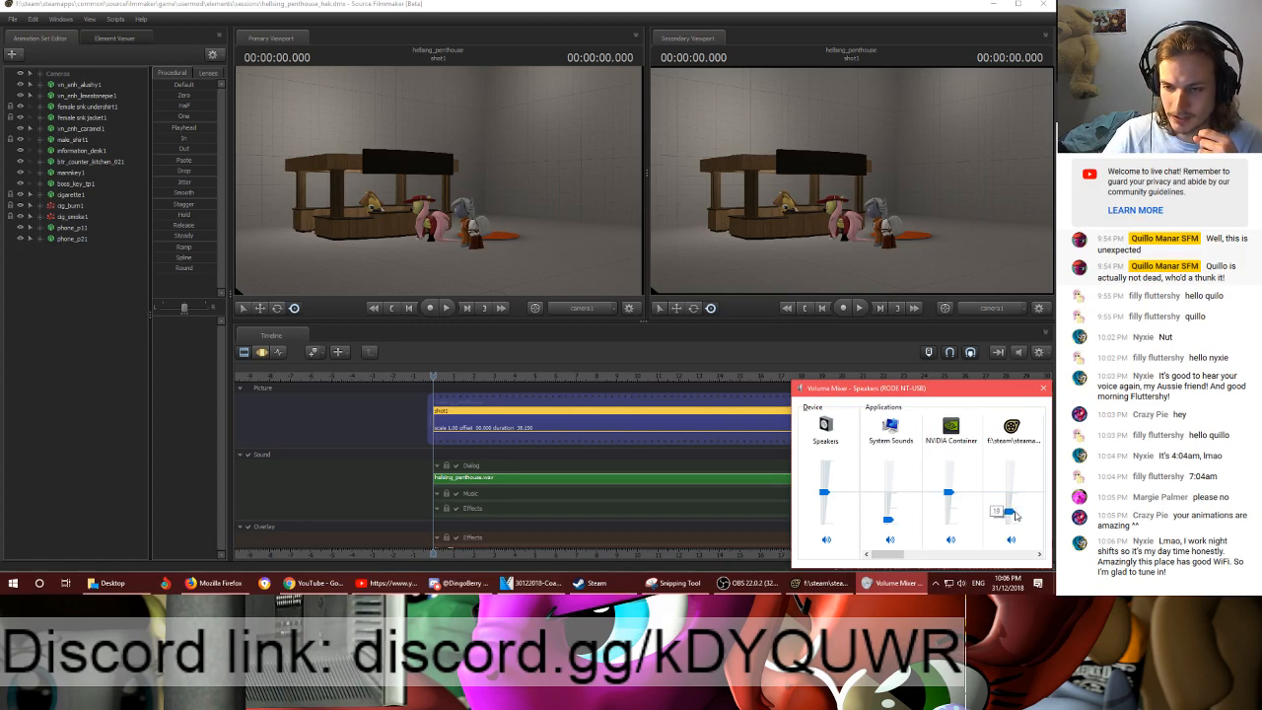
- Test the playback at the new volume, then rewind and play shot1 through to its end
{"action": "left_click", "coordinate": [432, 375]}
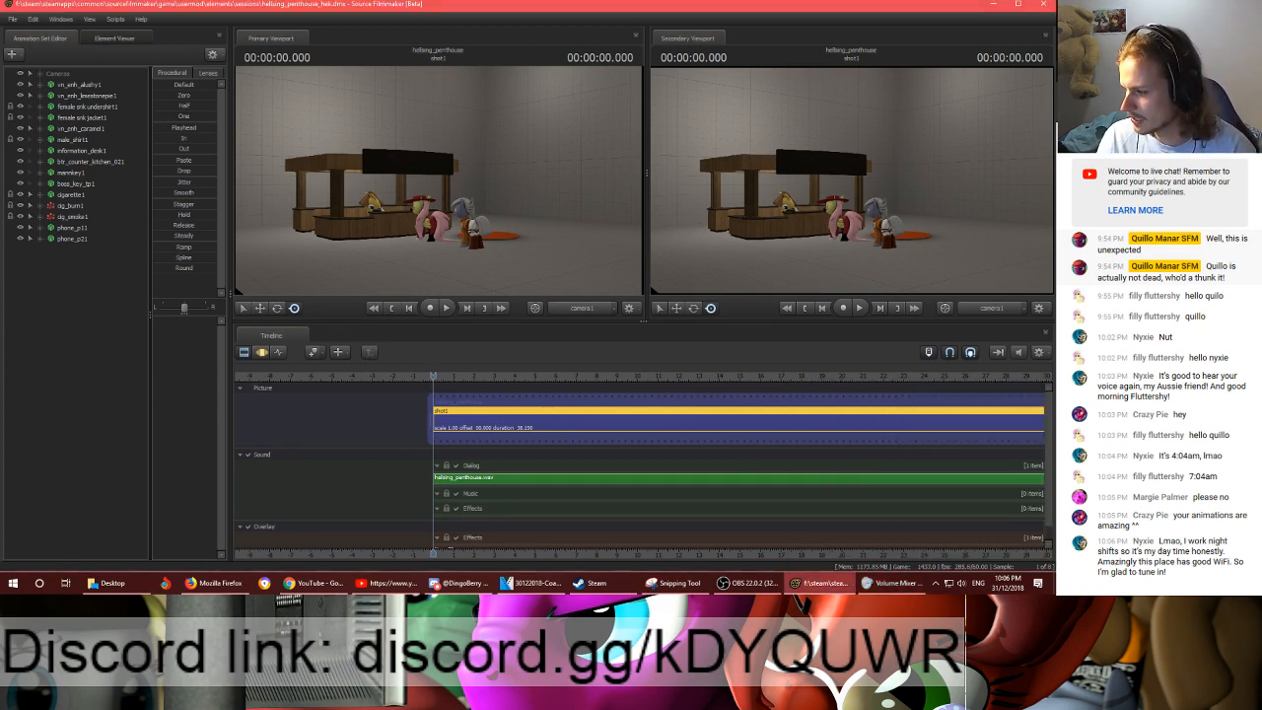
{"action": "key", "text": "space"}
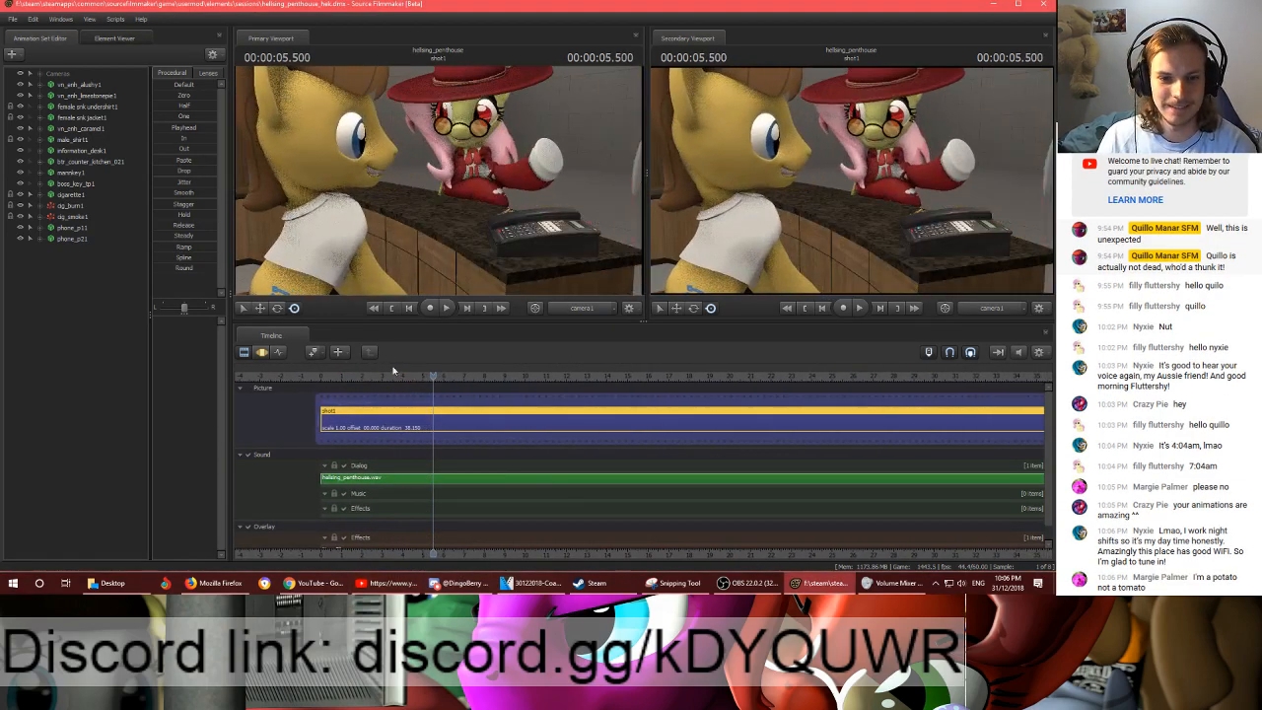
{"action": "key", "text": "space"}
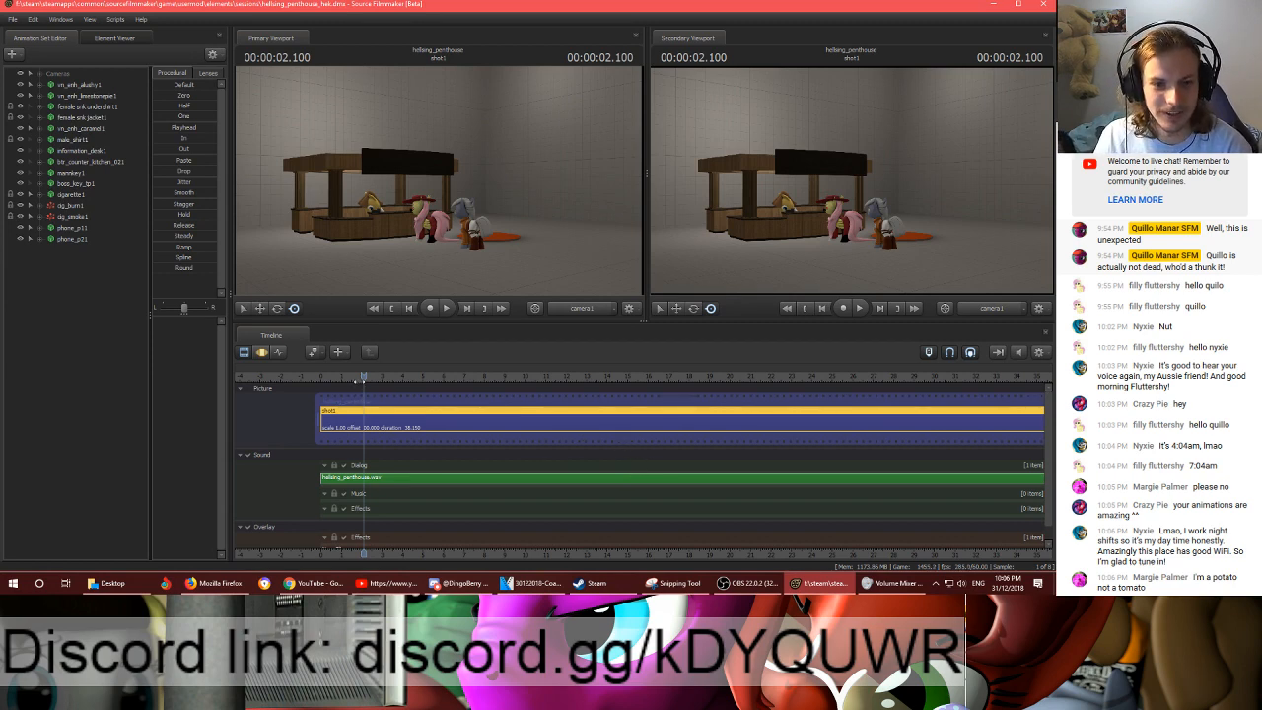
{"action": "left_click_drag", "start_coordinate": [359, 381], "coordinate": [308, 382]}
{"action": "key", "text": "space"}
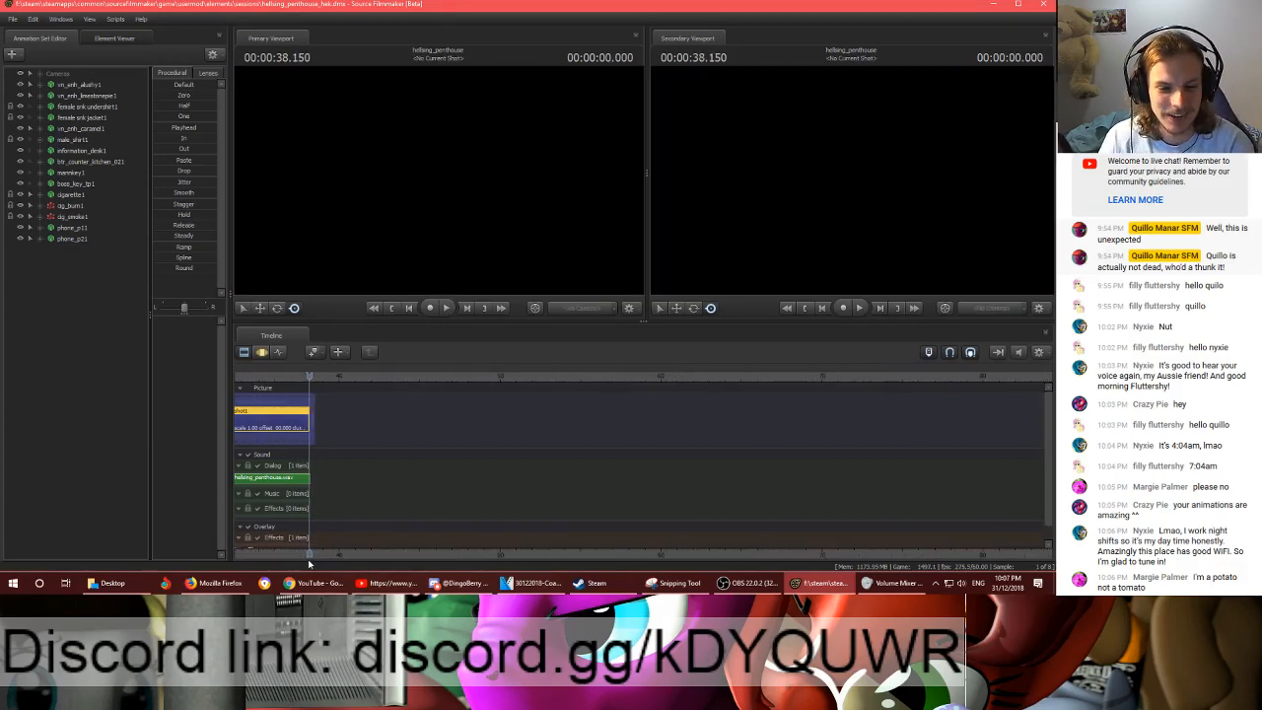
- Fit the whole shot in the timeline, preview a short section from about 19 seconds, and set the playhead to 00:00:16.850
{"action": "middle_click_drag", "start_coordinate": [309, 562], "coordinate": [698, 500]}
{"action": "scroll", "coordinate": [696, 500], "scroll_direction": "down", "scroll_amount": 3}
{"action": "left_click", "coordinate": [525, 377]}
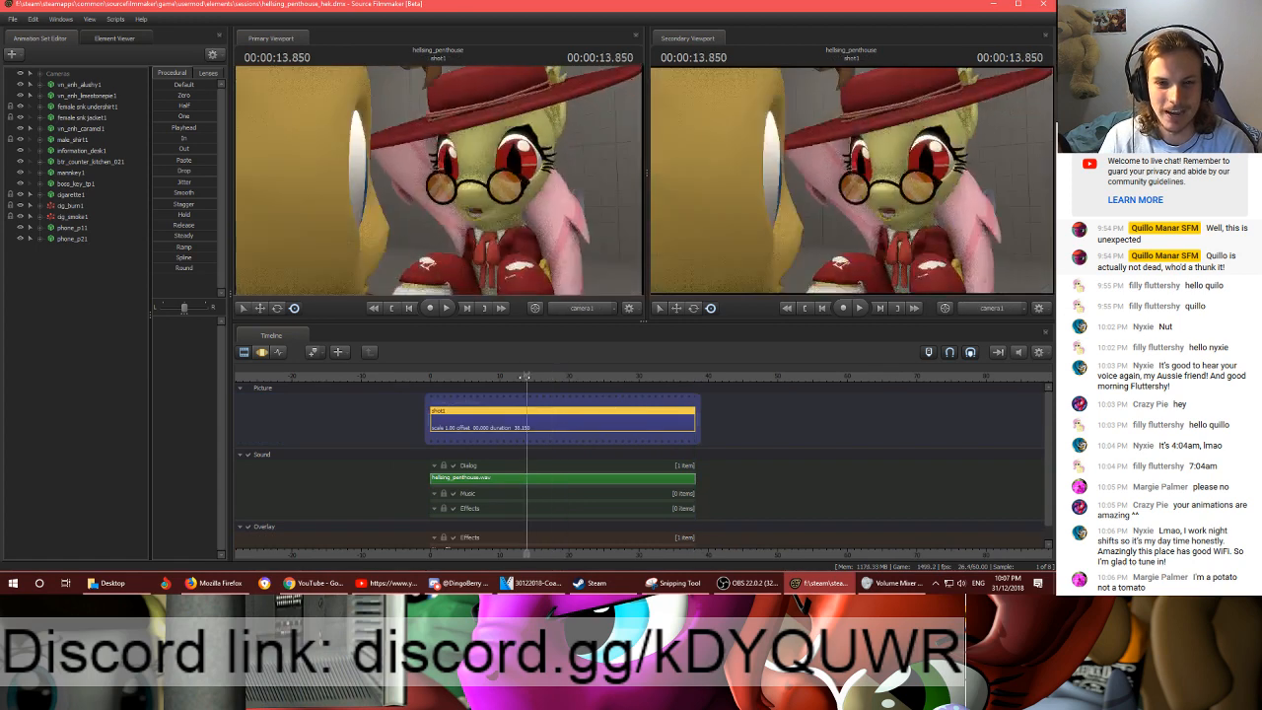
{"action": "left_click_drag", "start_coordinate": [526, 377], "coordinate": [558, 374]}
{"action": "key", "text": "space"}
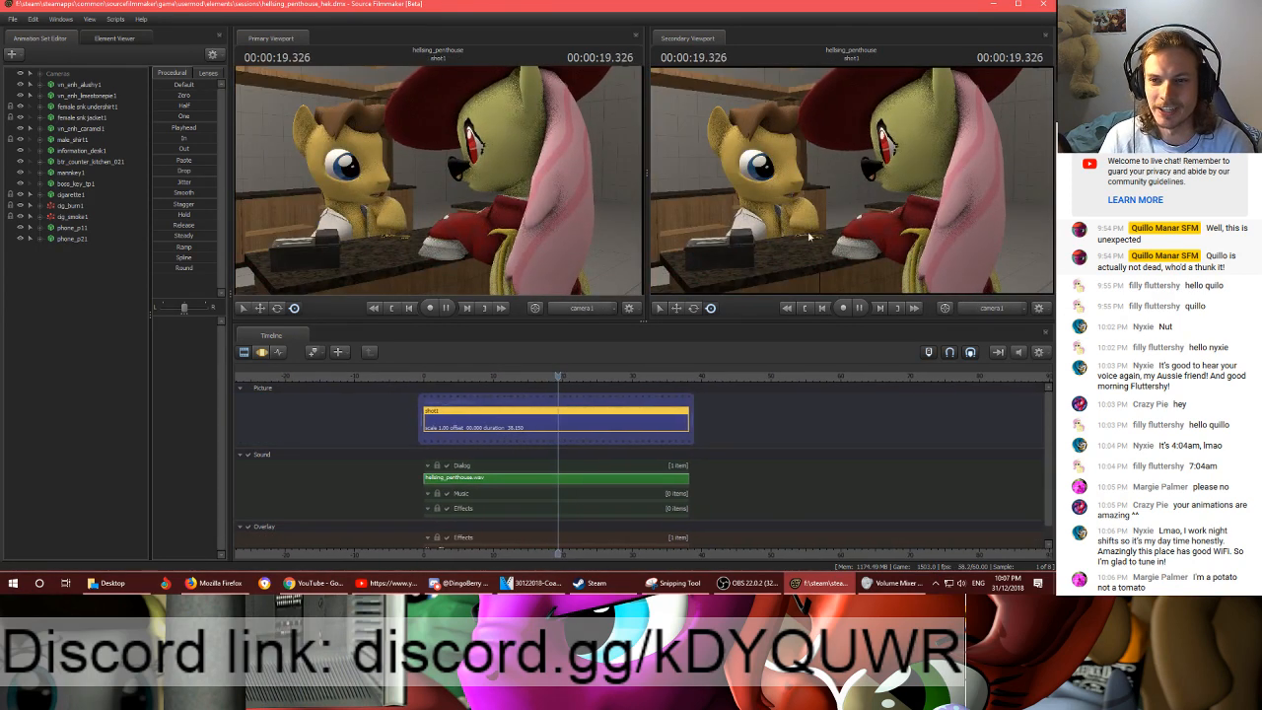
{"action": "key", "text": "space"}
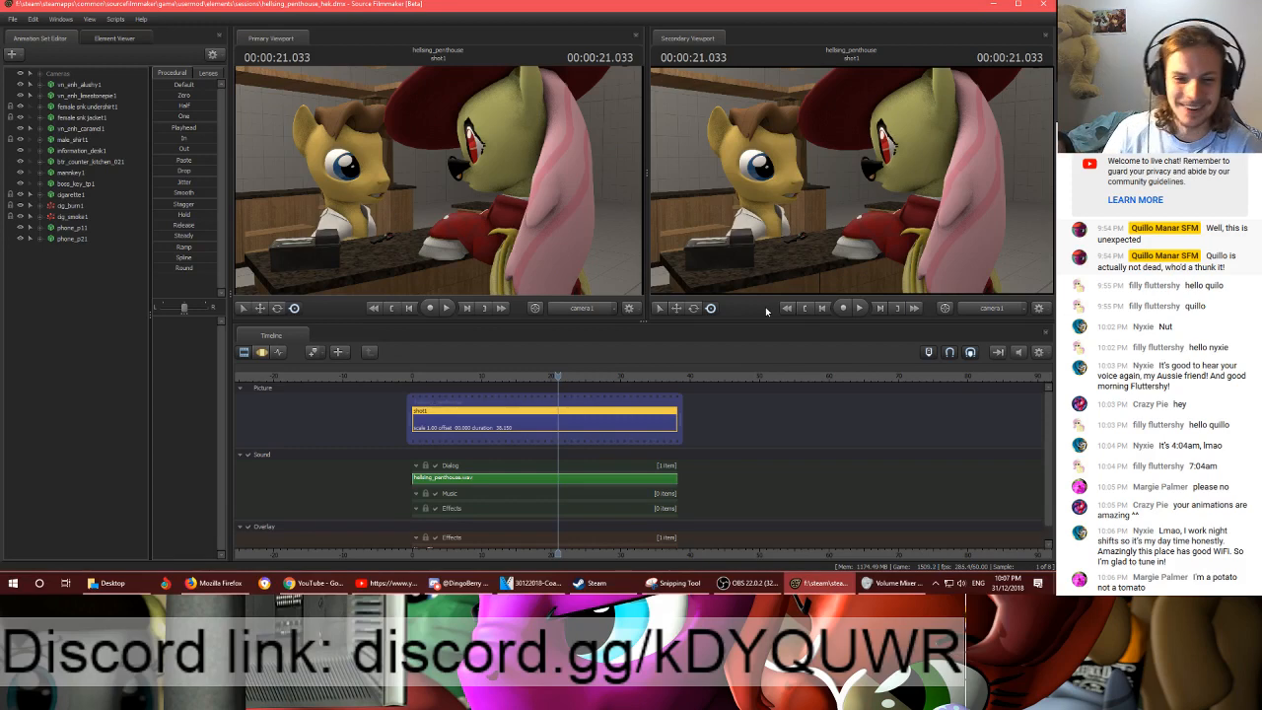
{"action": "left_click_drag", "start_coordinate": [558, 376], "coordinate": [529, 376]}
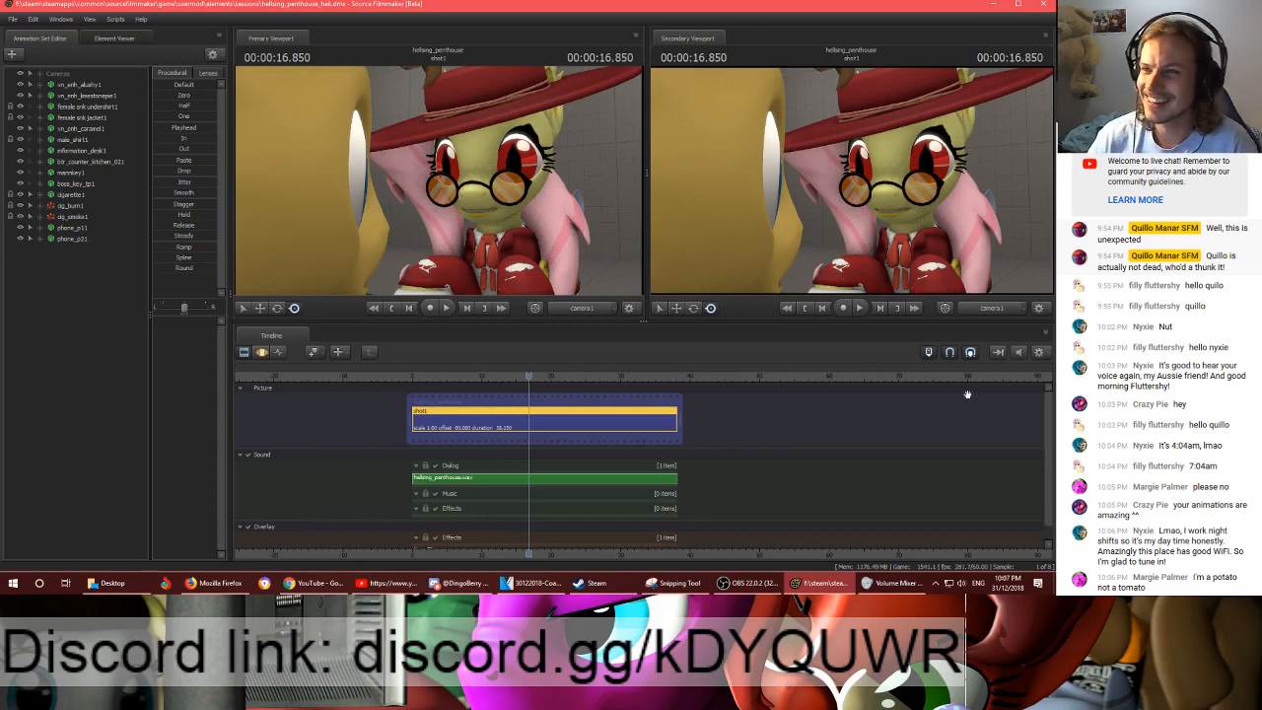
{"action": "key", "text": "ctrl+t"}
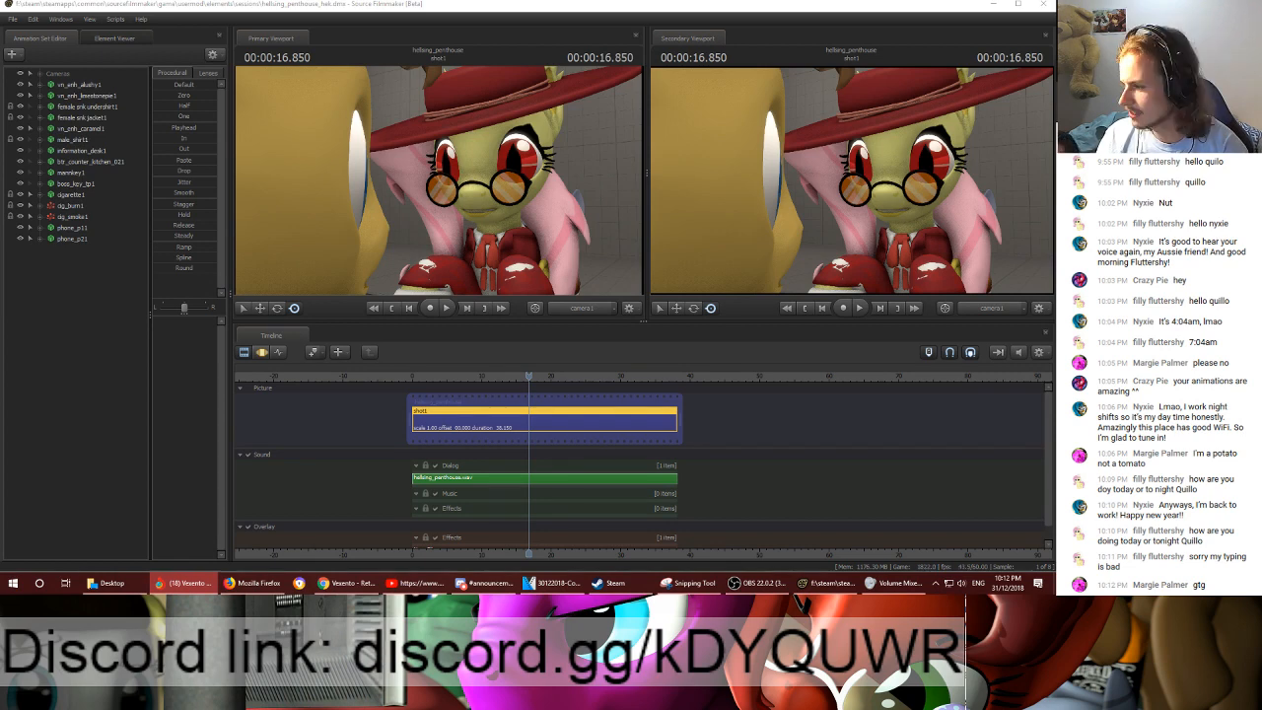
- Switch to the browser, highlight the YouTube video title "Vexento - Return Of The Heroes", and move the browser window out of the way
{"action": "key", "text": "alt+Tab"}
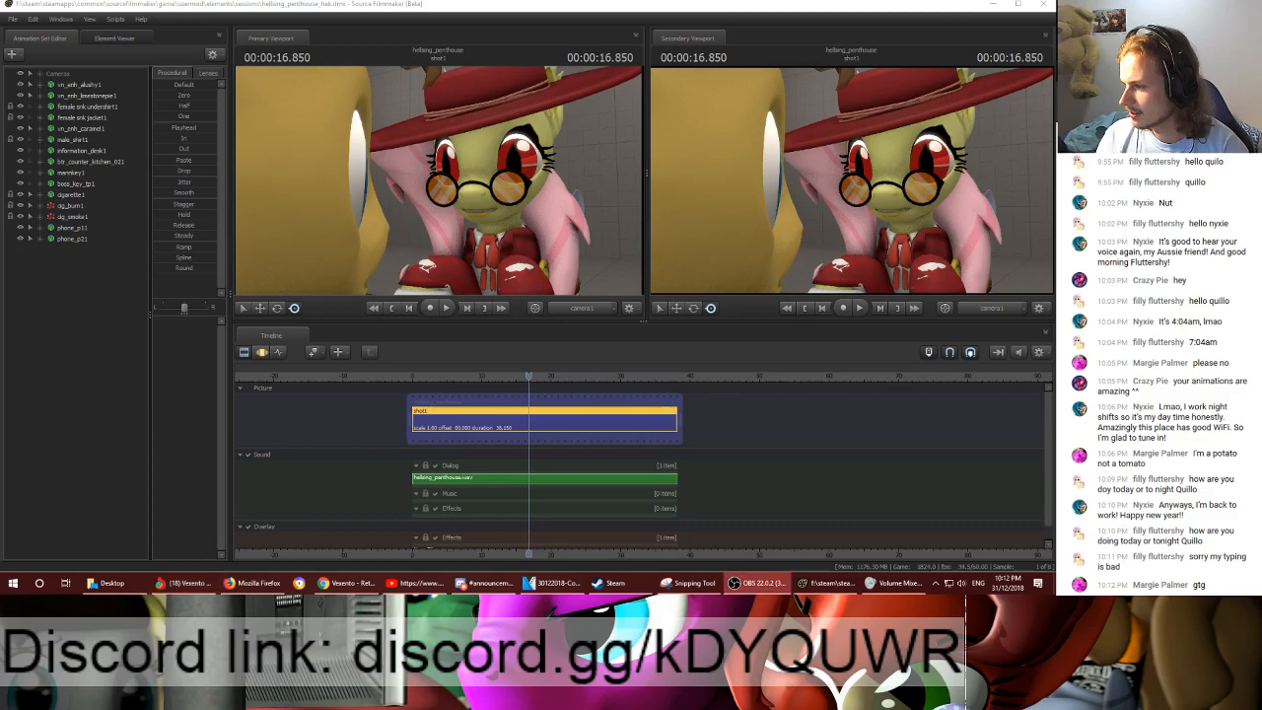
{"action": "key", "text": "alt+Tab"}
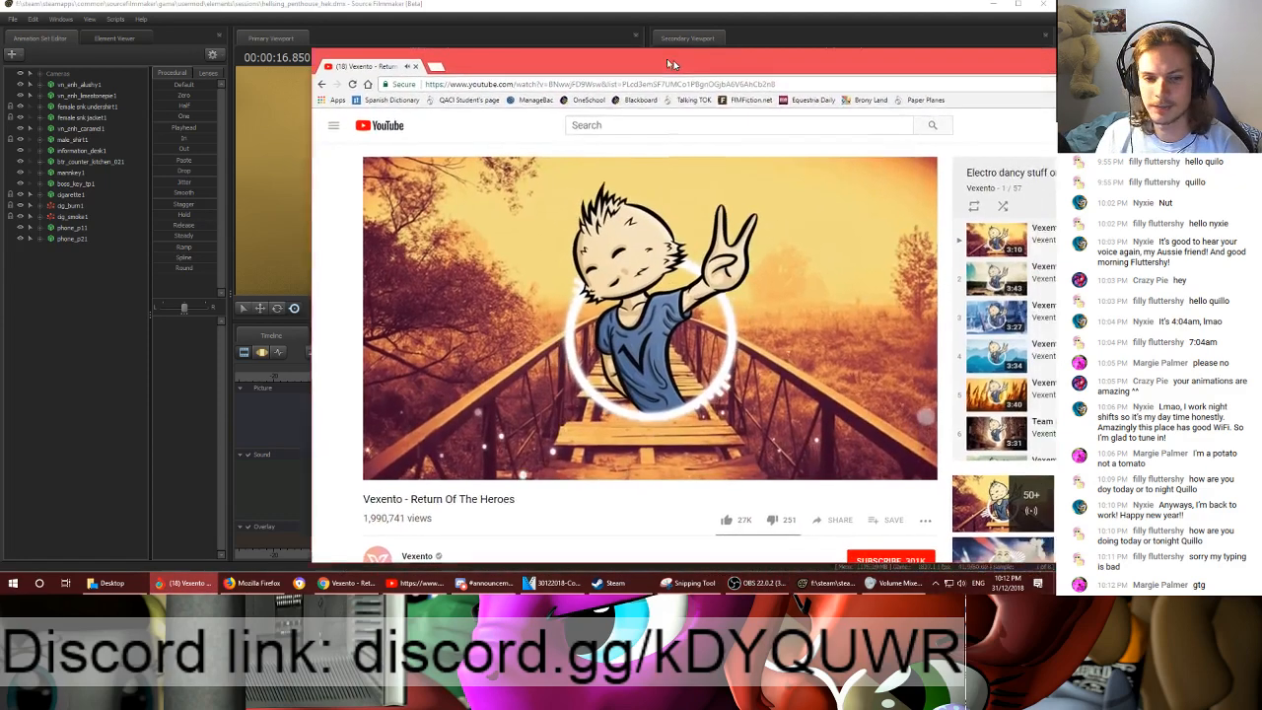
{"action": "left_click_drag", "start_coordinate": [490, 490], "coordinate": [339, 490]}
{"action": "mouse_move", "coordinate": [438, 462]}
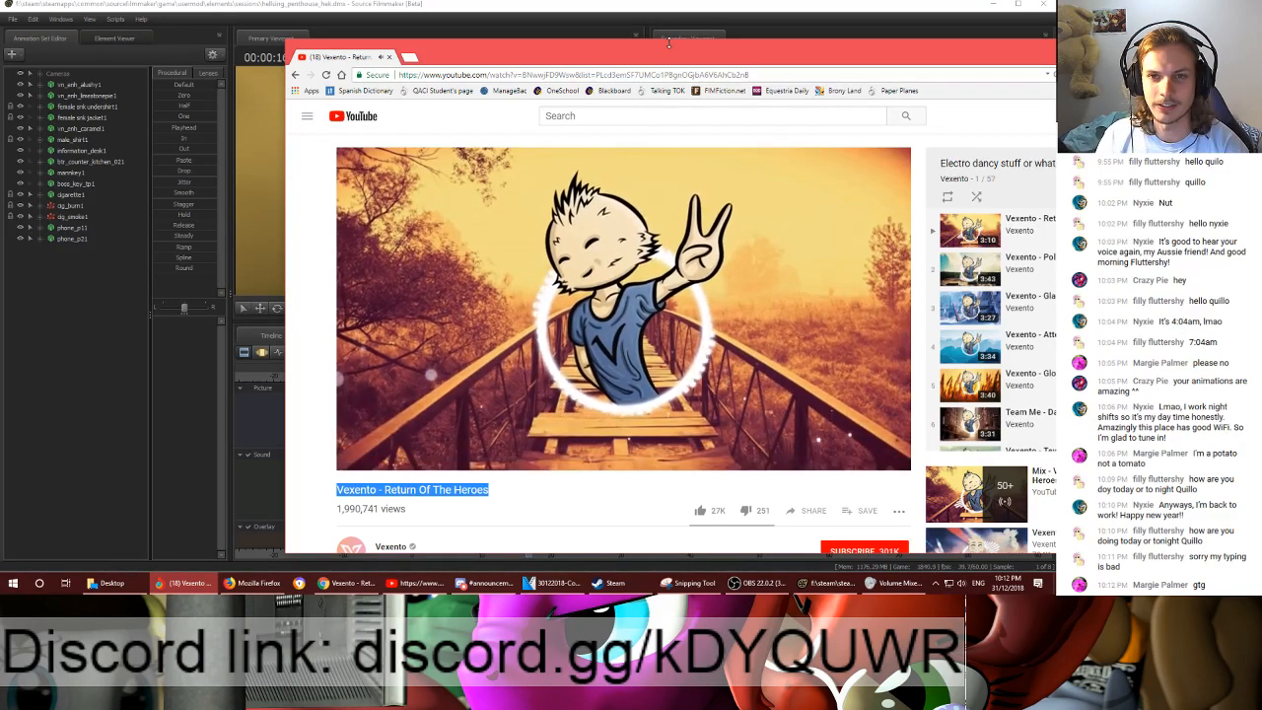
{"action": "left_click_drag", "start_coordinate": [657, 45], "coordinate": [1085, 61]}
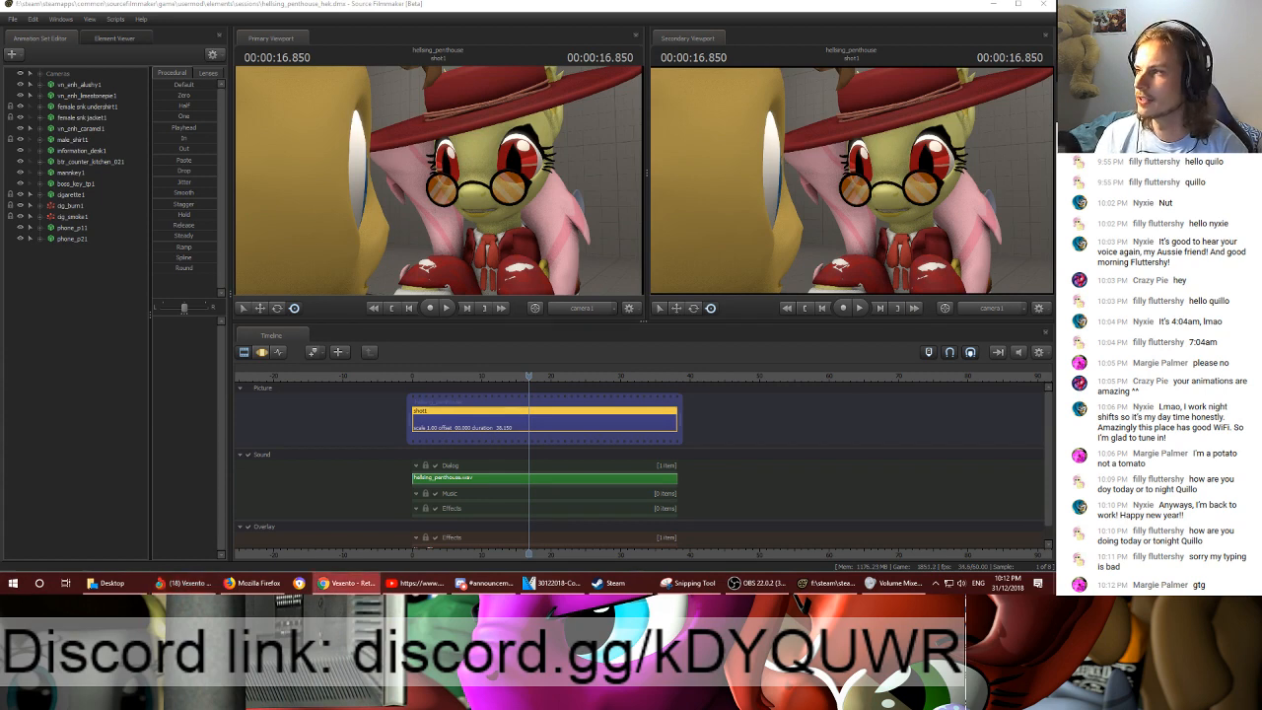
- Play shot1 in two stretches from about 16.9 seconds, pausing at 00:00:18.800 and 00:00:28.166
{"action": "left_click", "coordinate": [528, 373]}
{"action": "key", "text": "space"}
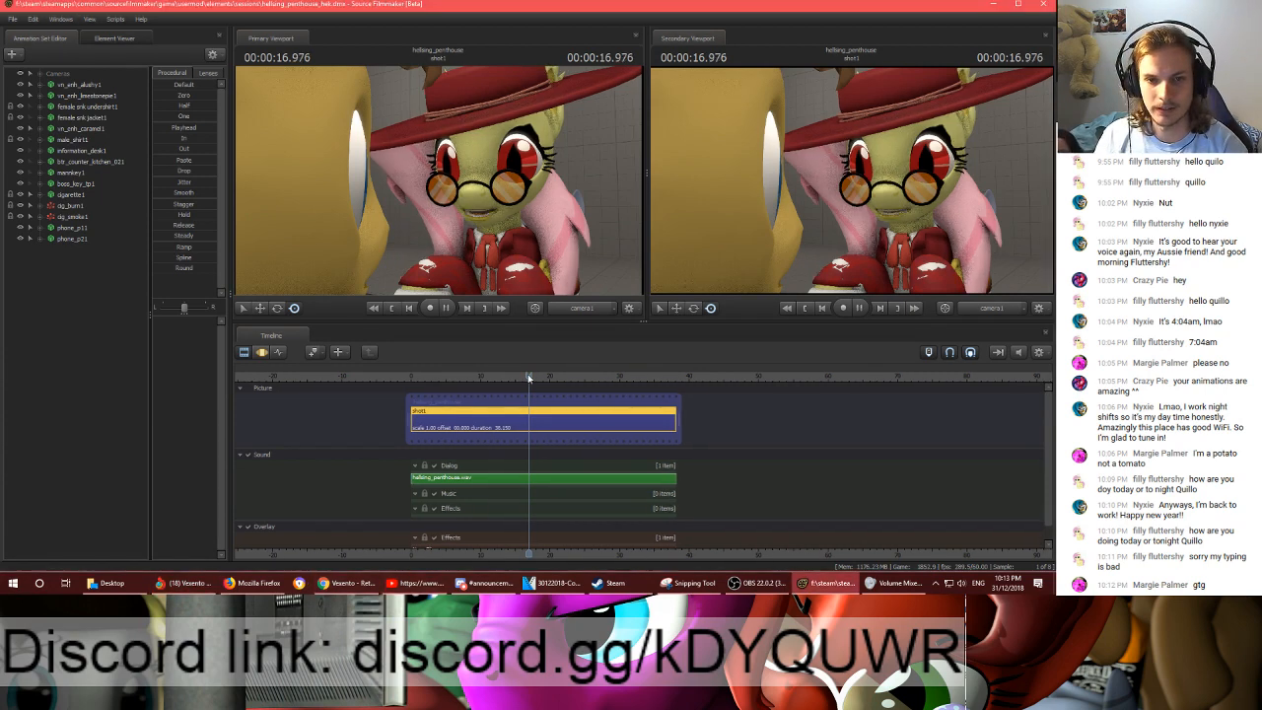
{"action": "key", "text": "space"}
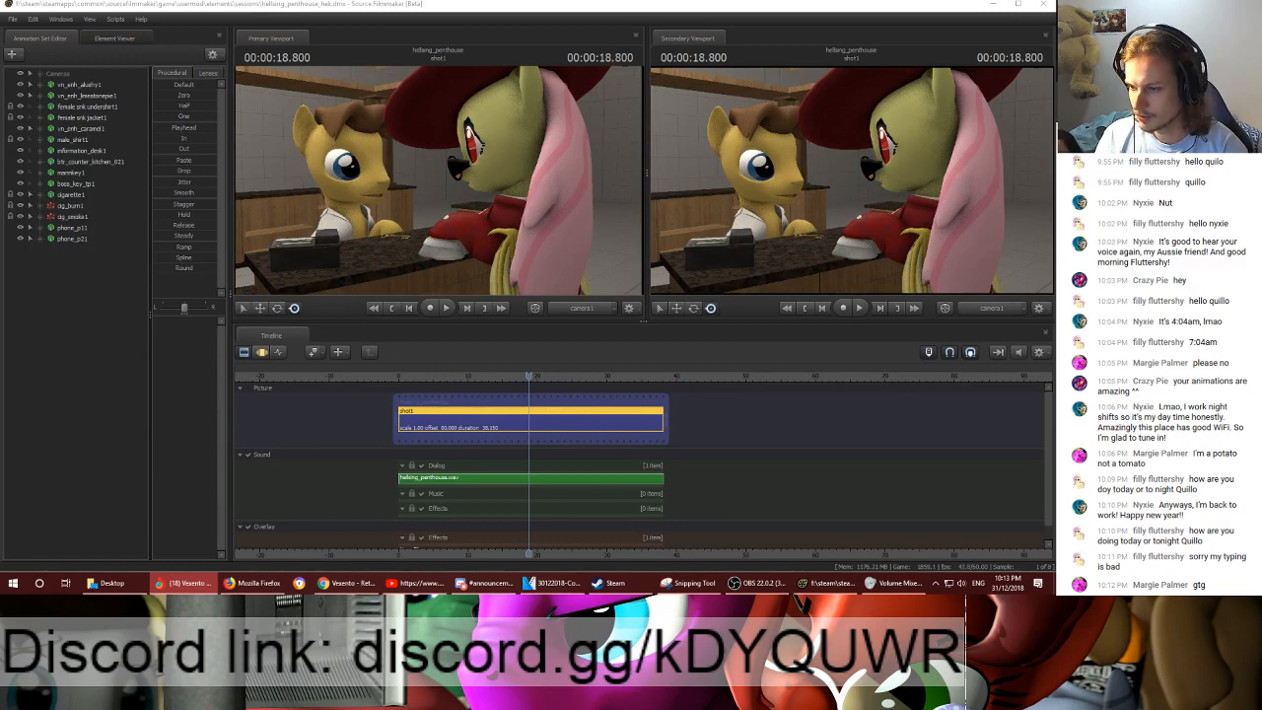
{"action": "left_click", "coordinate": [525, 380]}
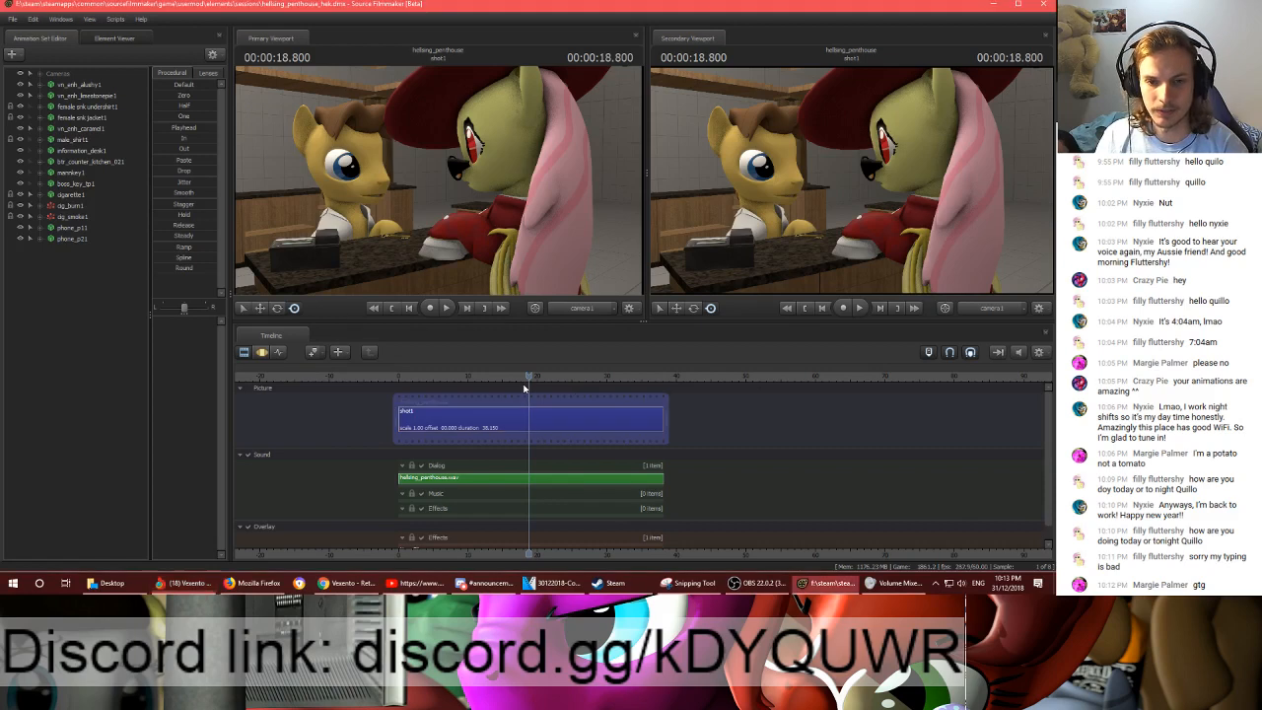
{"action": "key", "text": "space"}
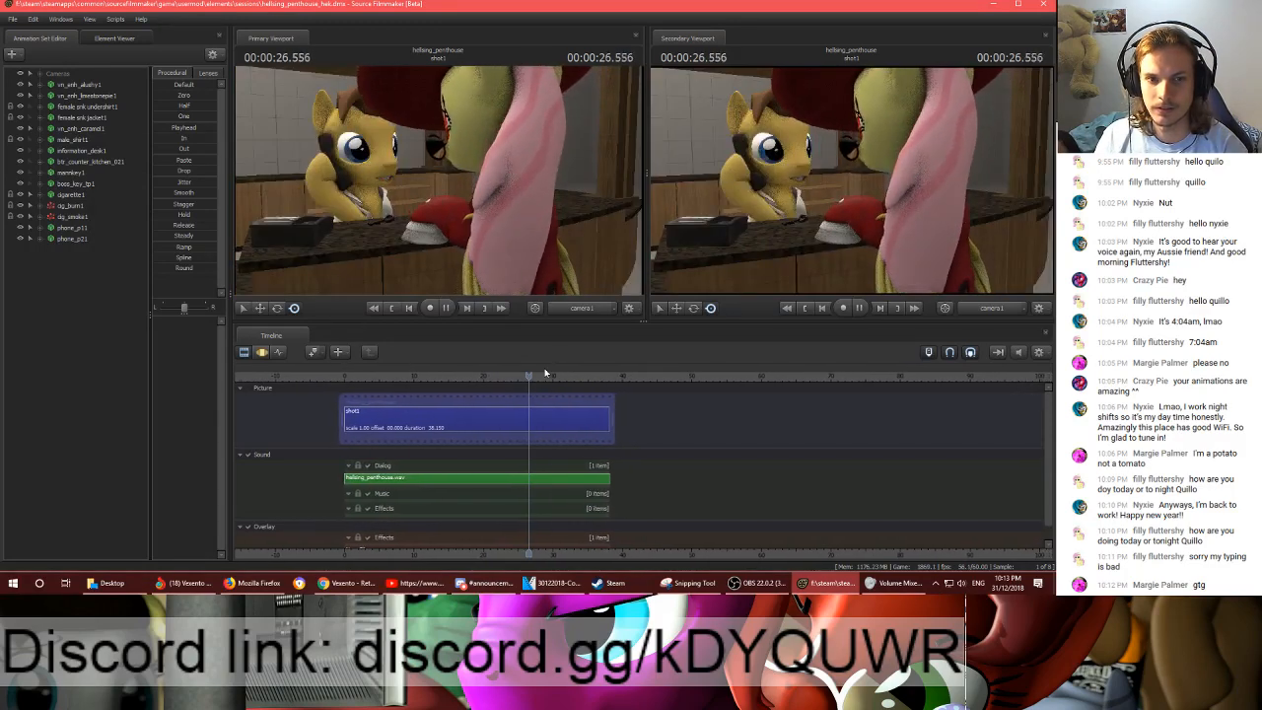
{"action": "key", "text": "space"}
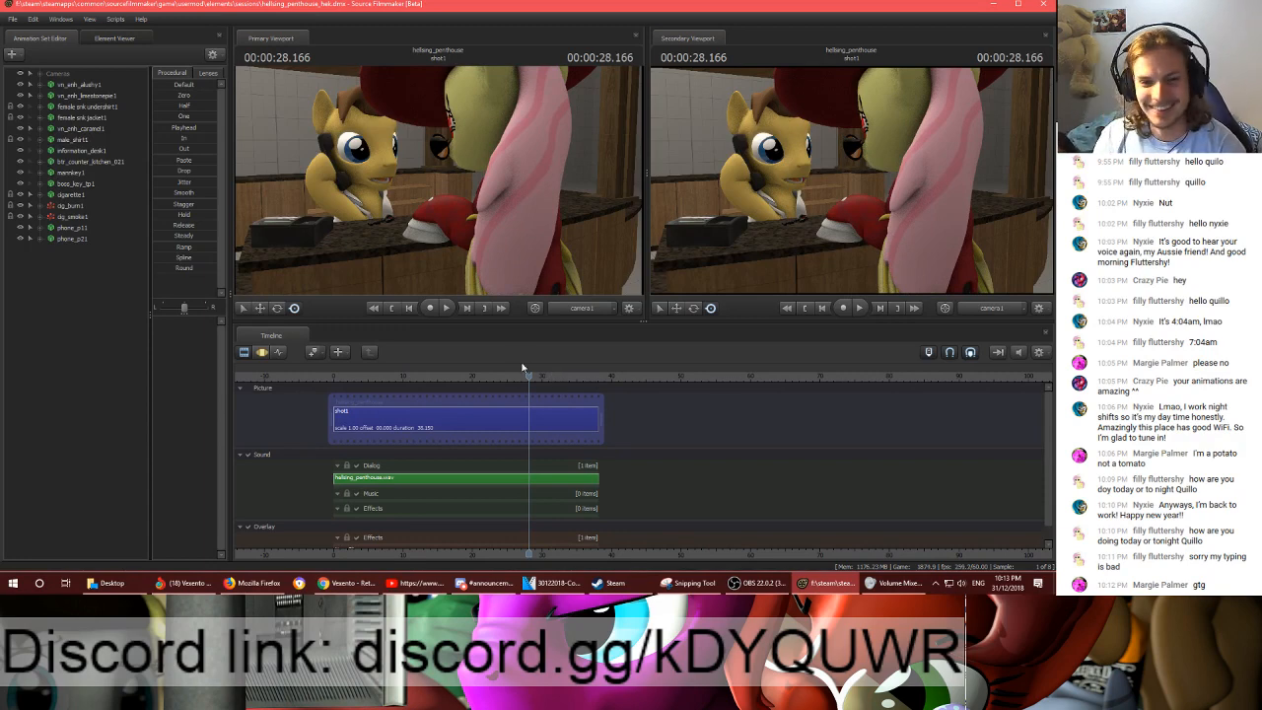
- Scrub shot1 back to 00:00:19.783 and play it in stretches up to 00:00:34.800
{"action": "left_click", "coordinate": [506, 378]}
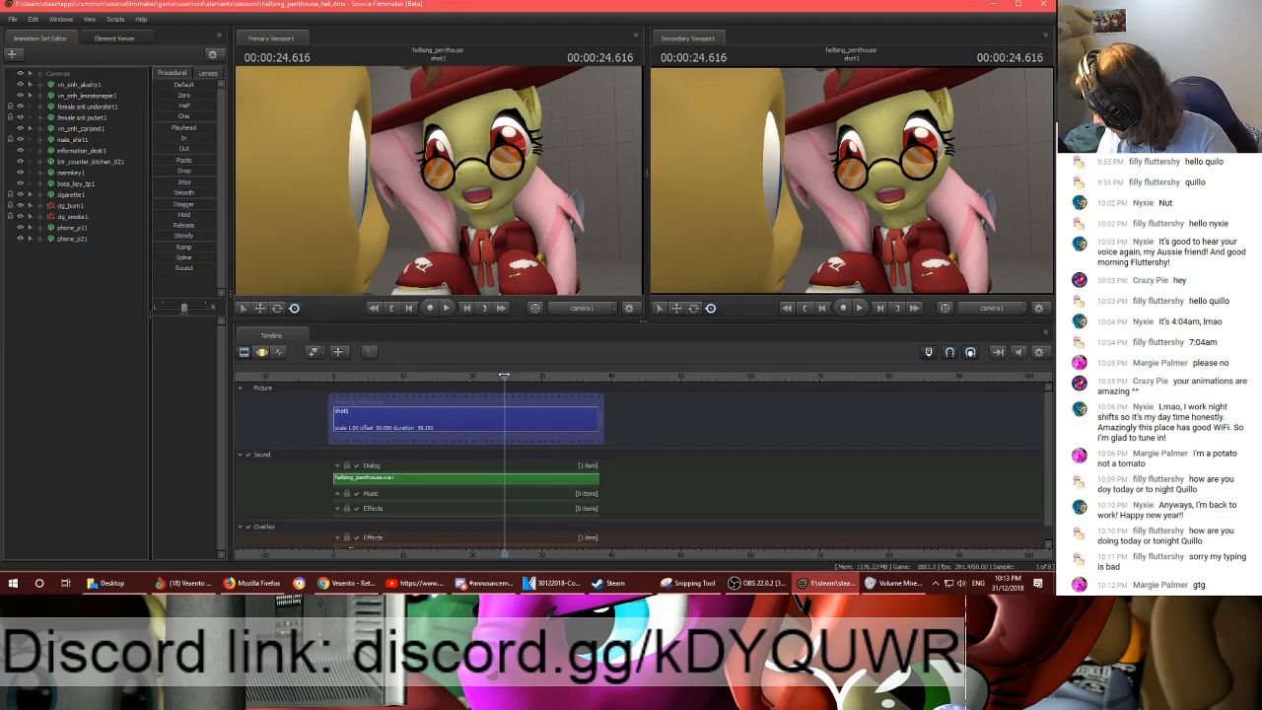
{"action": "left_click_drag", "start_coordinate": [506, 376], "coordinate": [471, 367]}
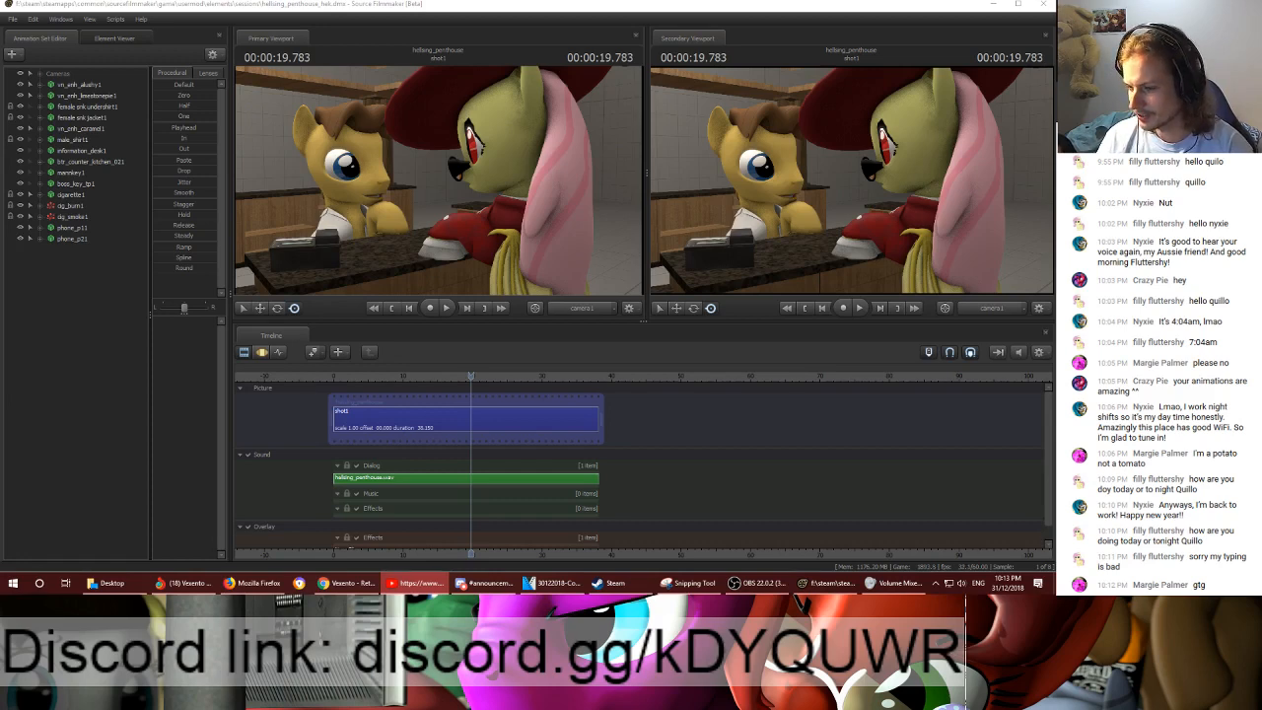
{"action": "left_click_drag", "start_coordinate": [464, 379], "coordinate": [468, 379]}
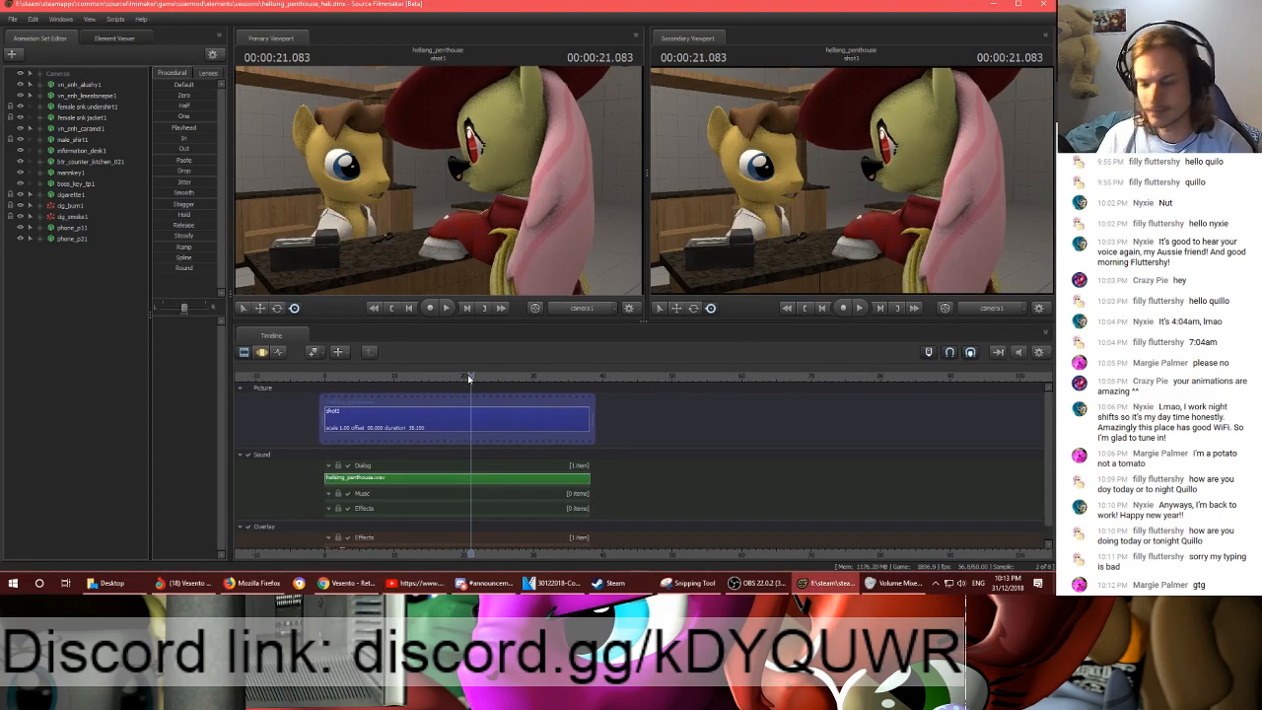
{"action": "key", "text": "space"}
{"action": "key", "text": "space"}
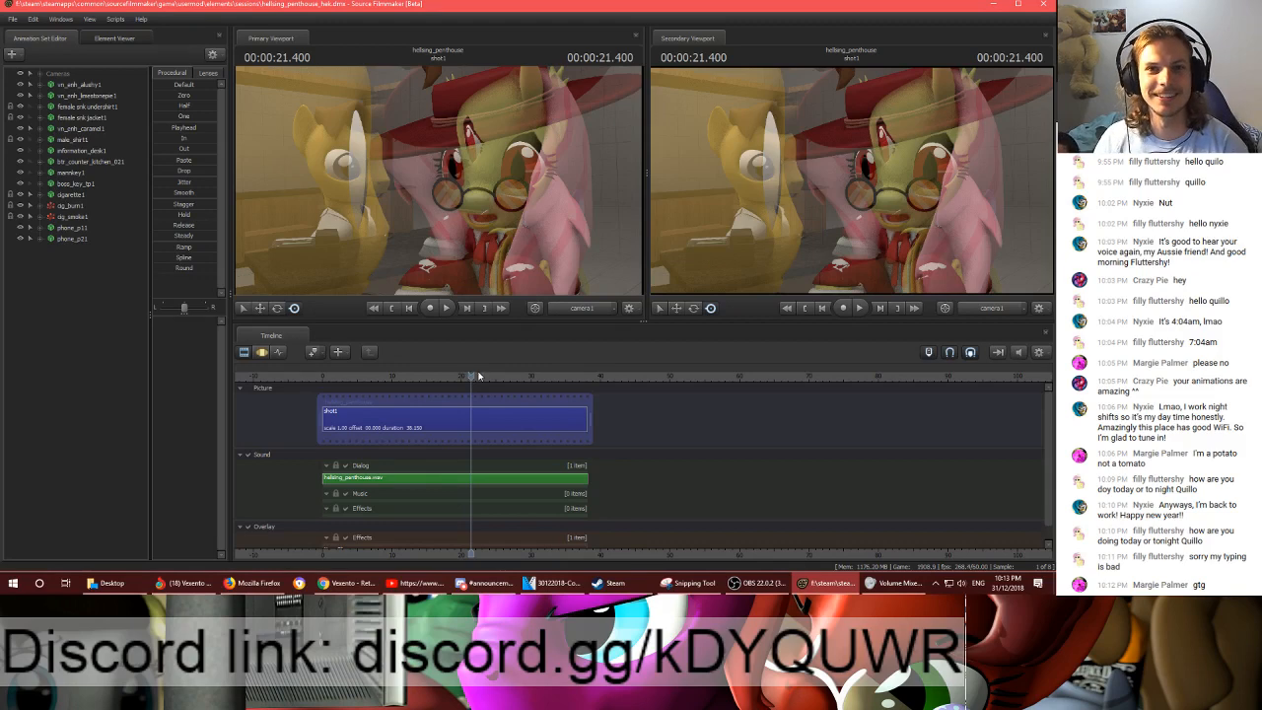
{"action": "left_click", "coordinate": [478, 376]}
{"action": "key", "text": "space"}
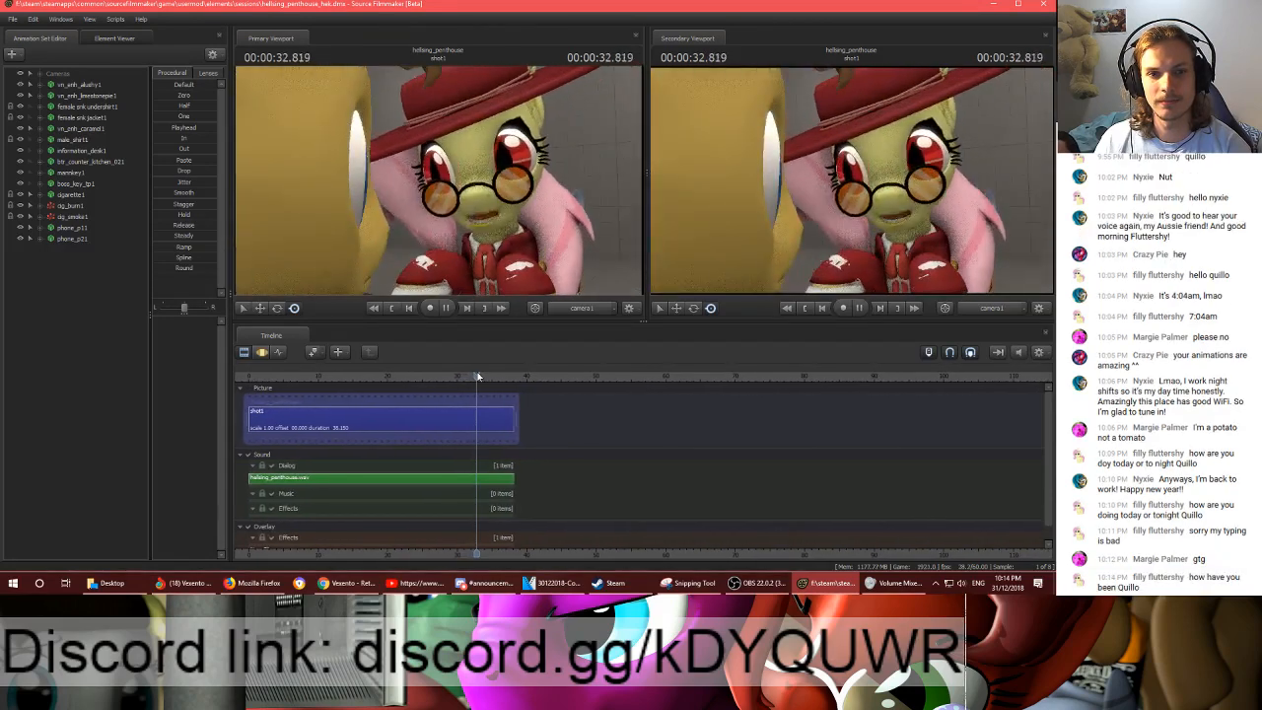
{"action": "key", "text": "space"}
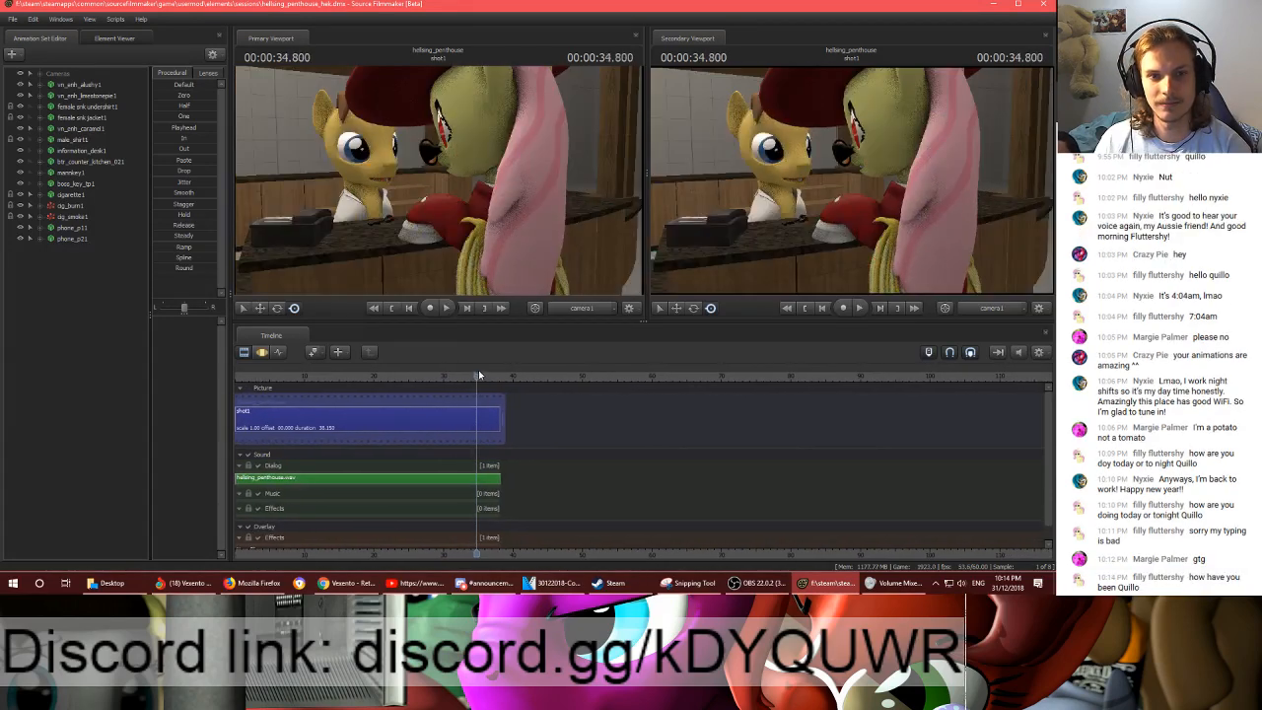
- Switch the primary viewport to the work camera and bring it close to the yellow pony behind the counter
{"action": "left_click_drag", "start_coordinate": [552, 231], "coordinate": [545, 232]}
{"action": "key", "text": "w"}
{"action": "left_click_drag", "start_coordinate": [438, 206], "coordinate": [412, 204]}
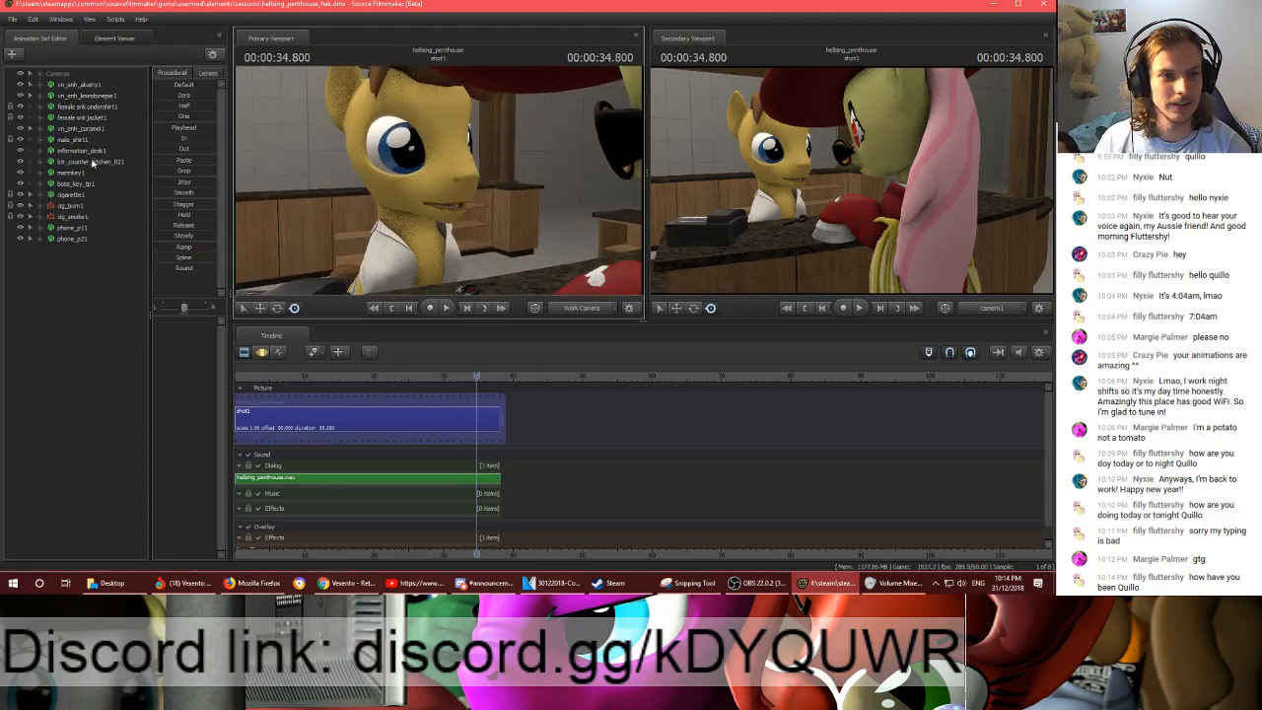
- Select the Head and Neck controls in the Body group of vn_pnh_caramel1 and show their curves in the Graph Editor
{"action": "double_click", "coordinate": [56, 129]}
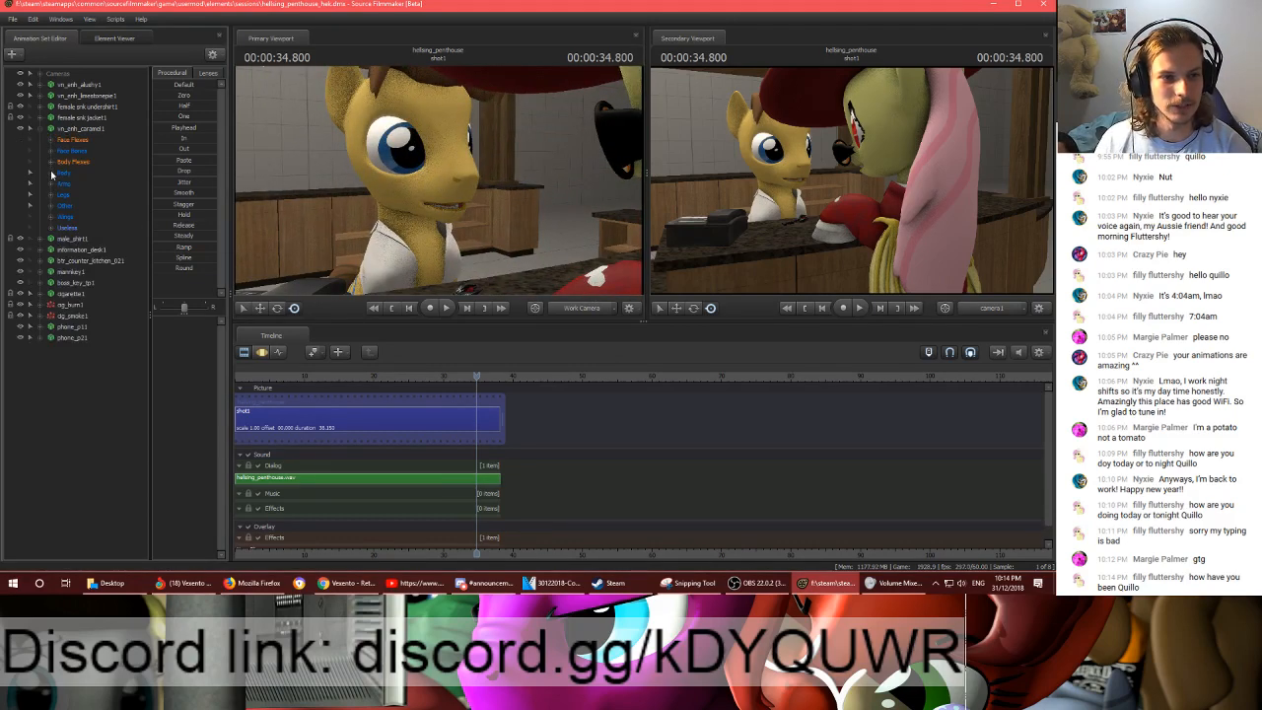
{"action": "left_click", "coordinate": [51, 174]}
{"action": "left_click", "coordinate": [77, 238]}
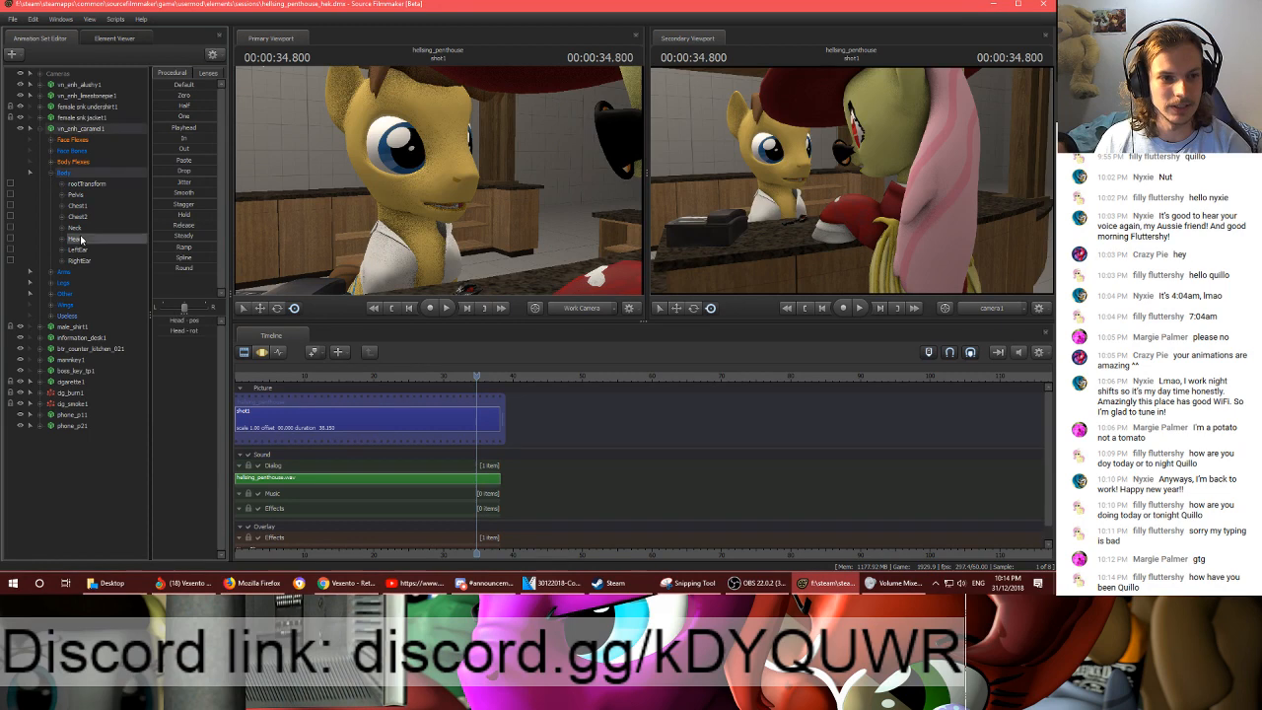
{"action": "left_click", "coordinate": [264, 354]}
{"action": "left_click", "coordinate": [279, 353]}
{"action": "left_click", "coordinate": [79, 229], "text": "ctrl"}
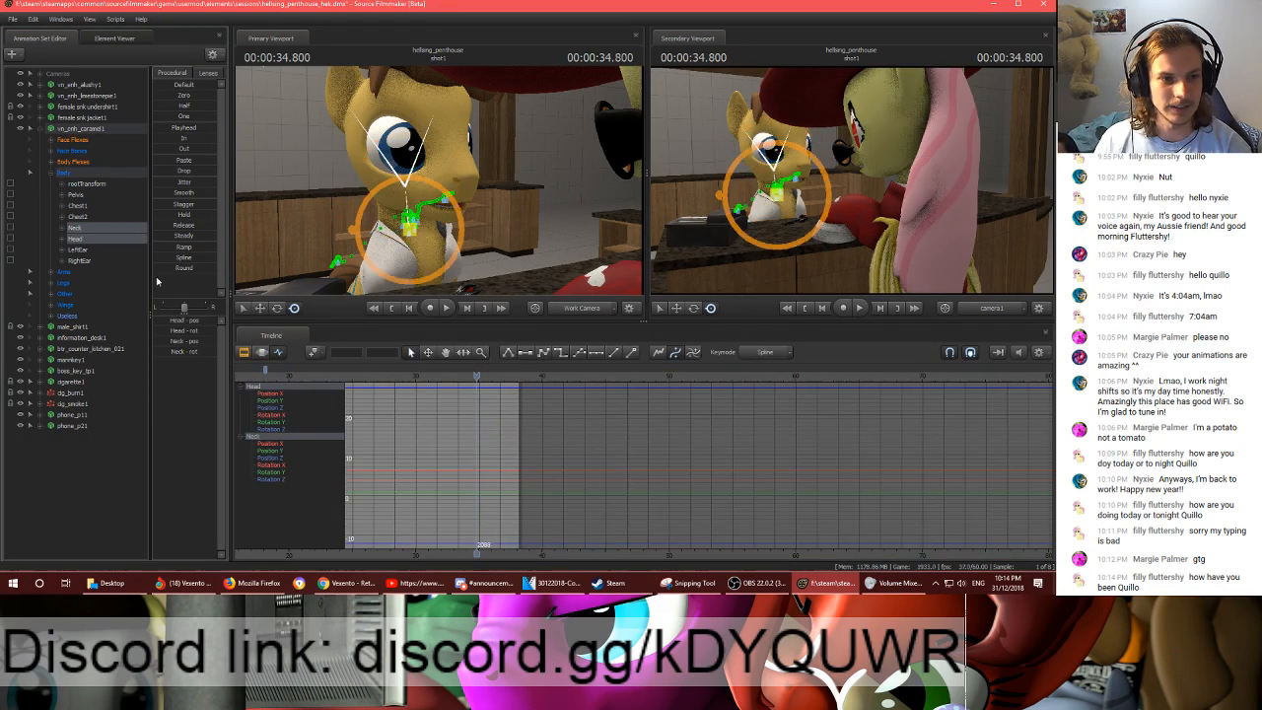
- Set the playhead to 00:00:35.083 and slightly rotate the yellow pony's Neck and Head
{"action": "scroll", "coordinate": [499, 397], "scroll_direction": "up", "scroll_amount": 2}
{"action": "mouse_move", "coordinate": [479, 377]}
{"action": "left_mouse_down"}
{"action": "mouse_move", "coordinate": [410, 378]}
{"action": "mouse_move", "coordinate": [481, 380]}
{"action": "left_mouse_up"}
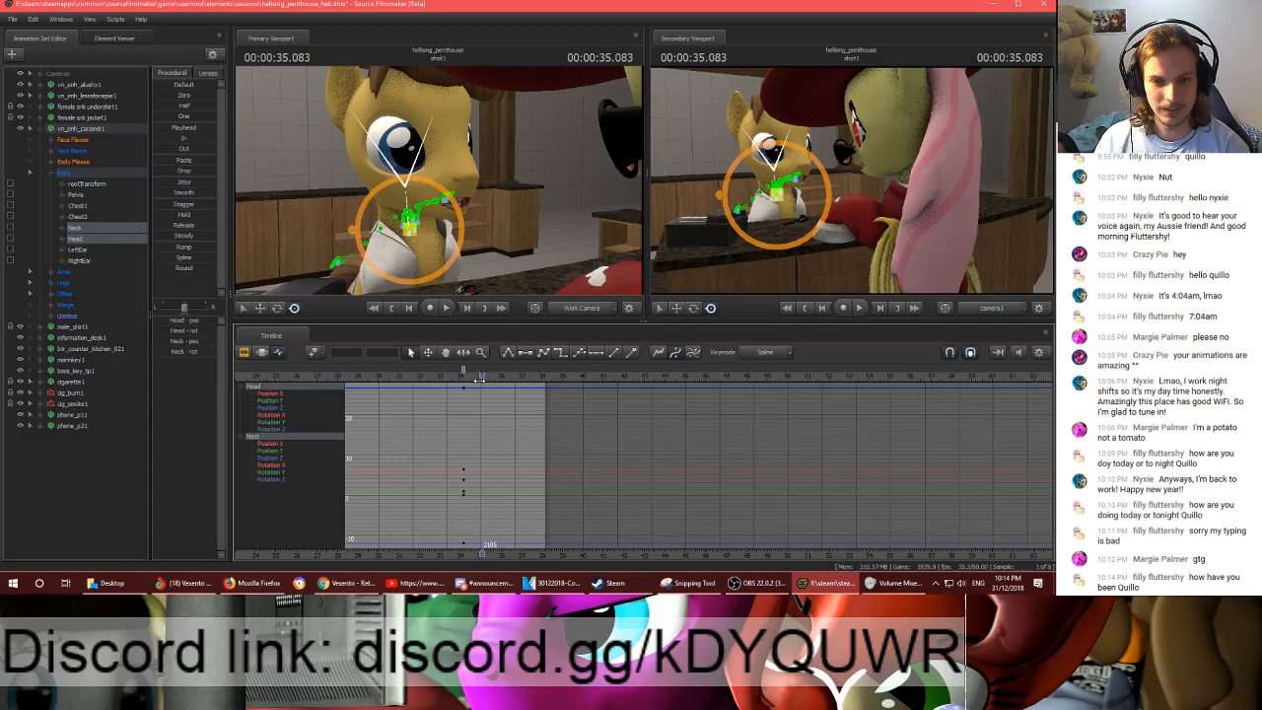
{"action": "scroll", "coordinate": [479, 380], "scroll_direction": "up", "scroll_amount": 3}
{"action": "key", "text": "e"}
{"action": "left_click", "coordinate": [407, 229], "text": "ctrl"}
{"action": "left_click_drag", "start_coordinate": [388, 209], "coordinate": [383, 221]}
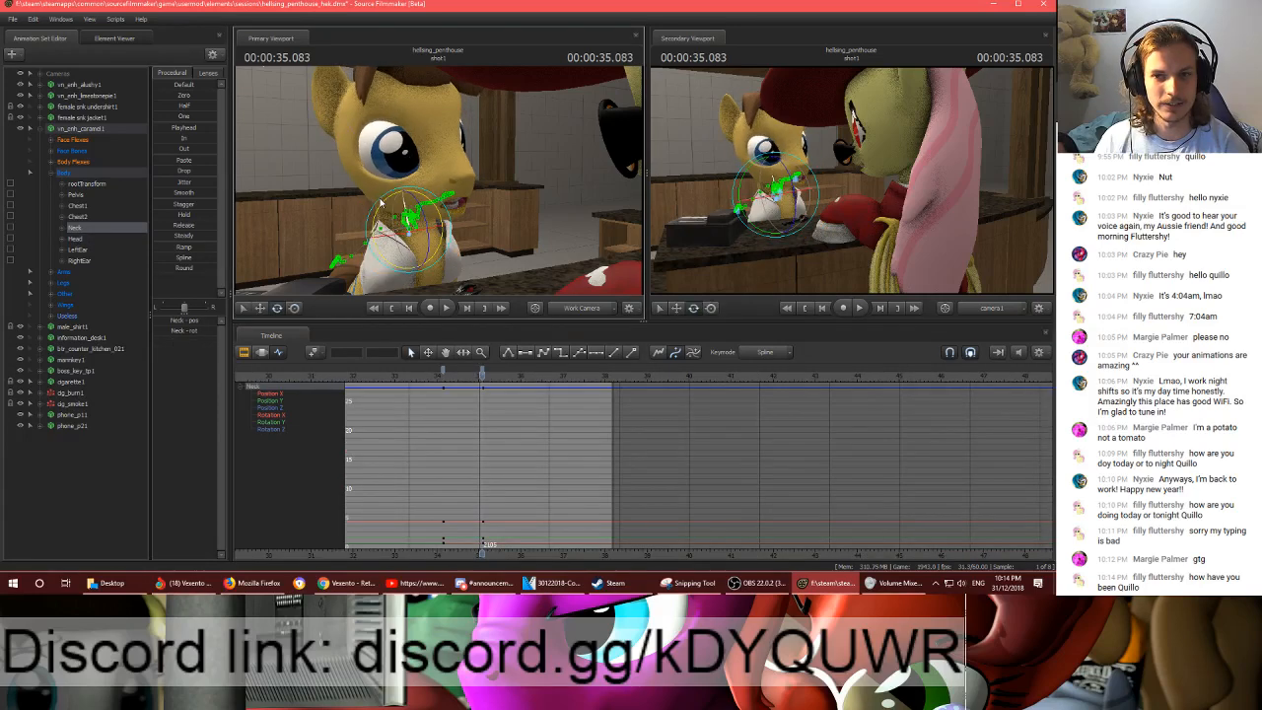
{"action": "left_click", "coordinate": [394, 185], "text": "ctrl"}
{"action": "left_click_drag", "start_coordinate": [376, 160], "coordinate": [372, 164]}
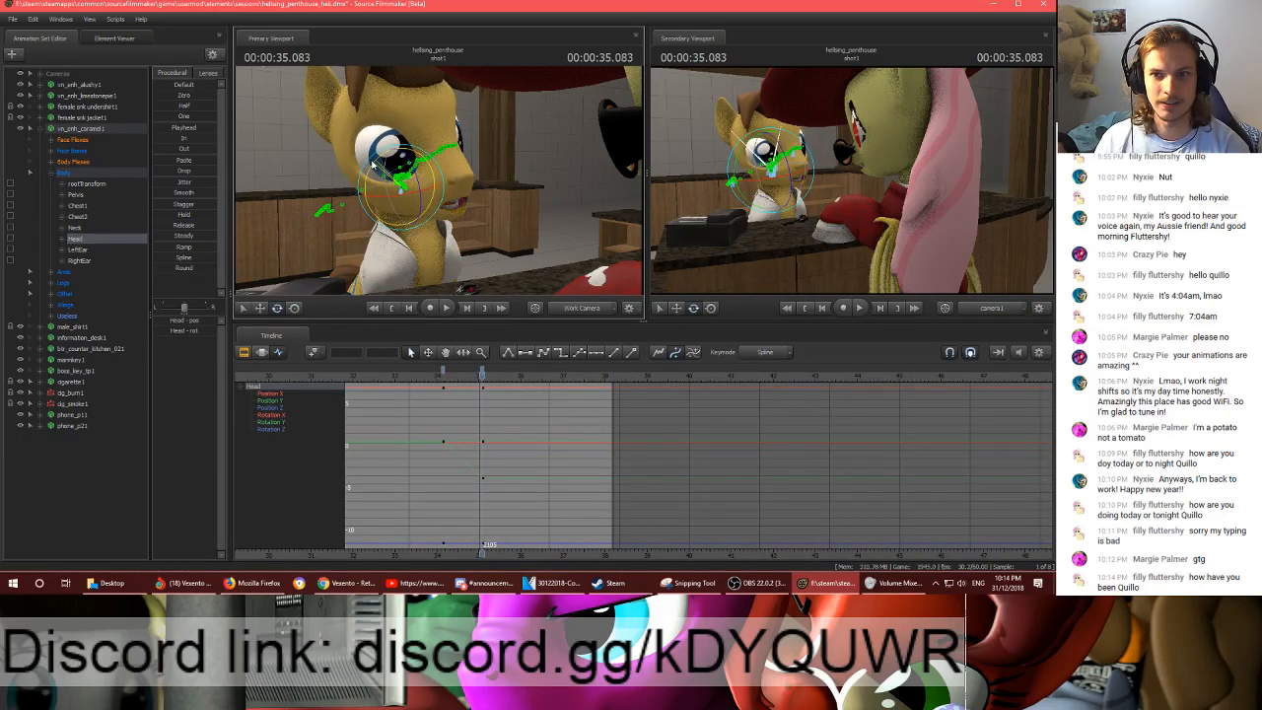
- Key the Neck and Head together at the end of shot1 and move their rotated-pose key to frame 2068
{"action": "left_click", "coordinate": [483, 374]}
{"action": "left_click", "coordinate": [406, 223], "text": "ctrl"}
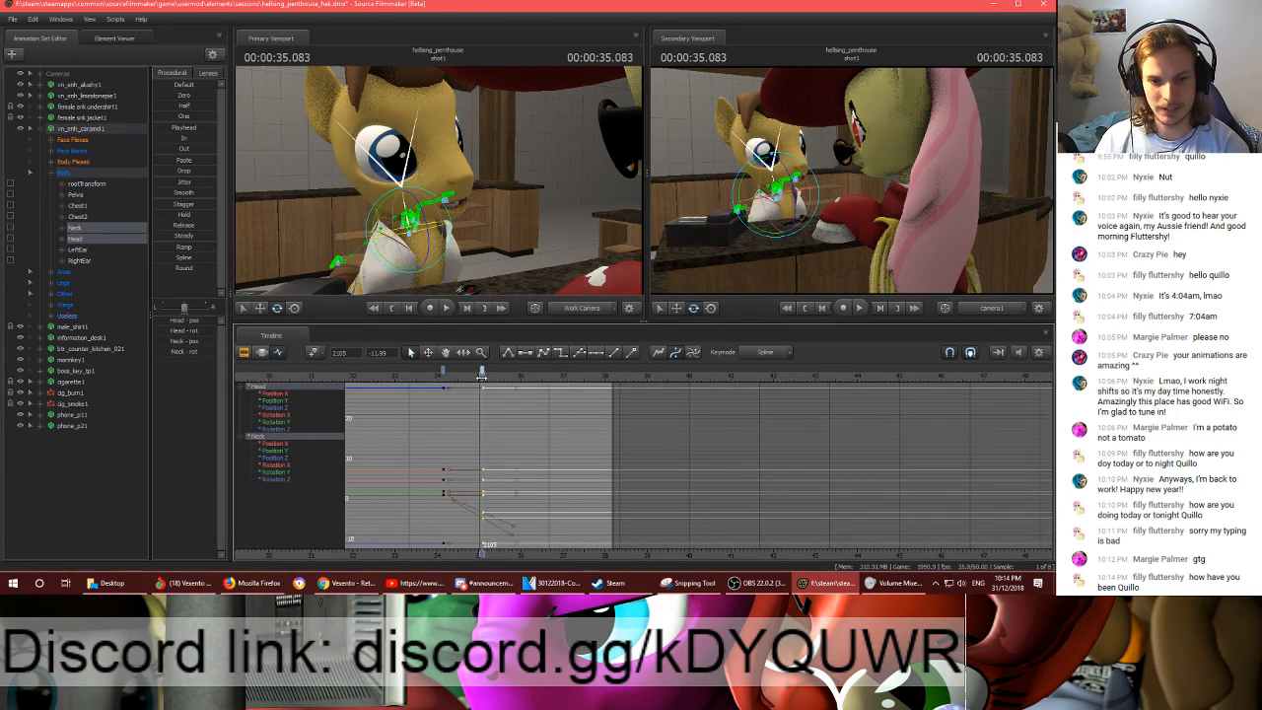
{"action": "left_click_drag", "start_coordinate": [482, 371], "coordinate": [612, 373]}
{"action": "key", "text": "m"}
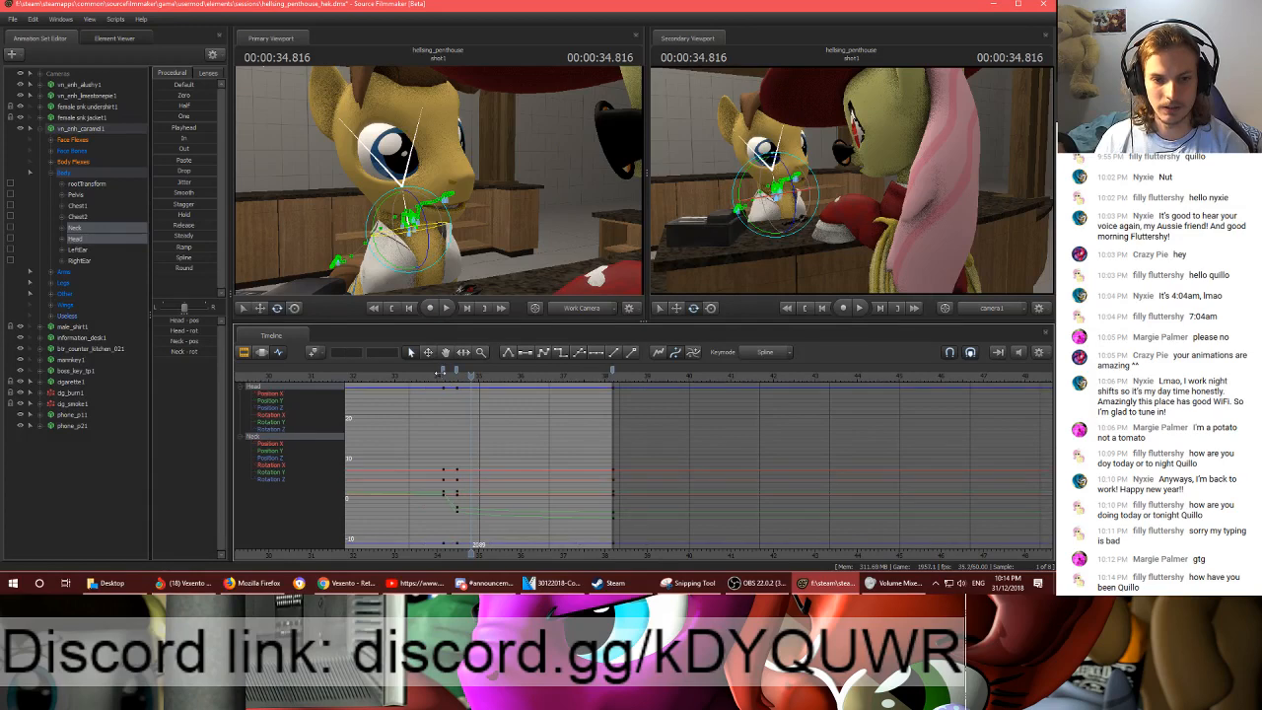
- Preview the head movement, delete the Head and Neck key at frame 2068, and move the key after it to about 34.6 seconds
{"action": "left_click", "coordinate": [442, 370]}
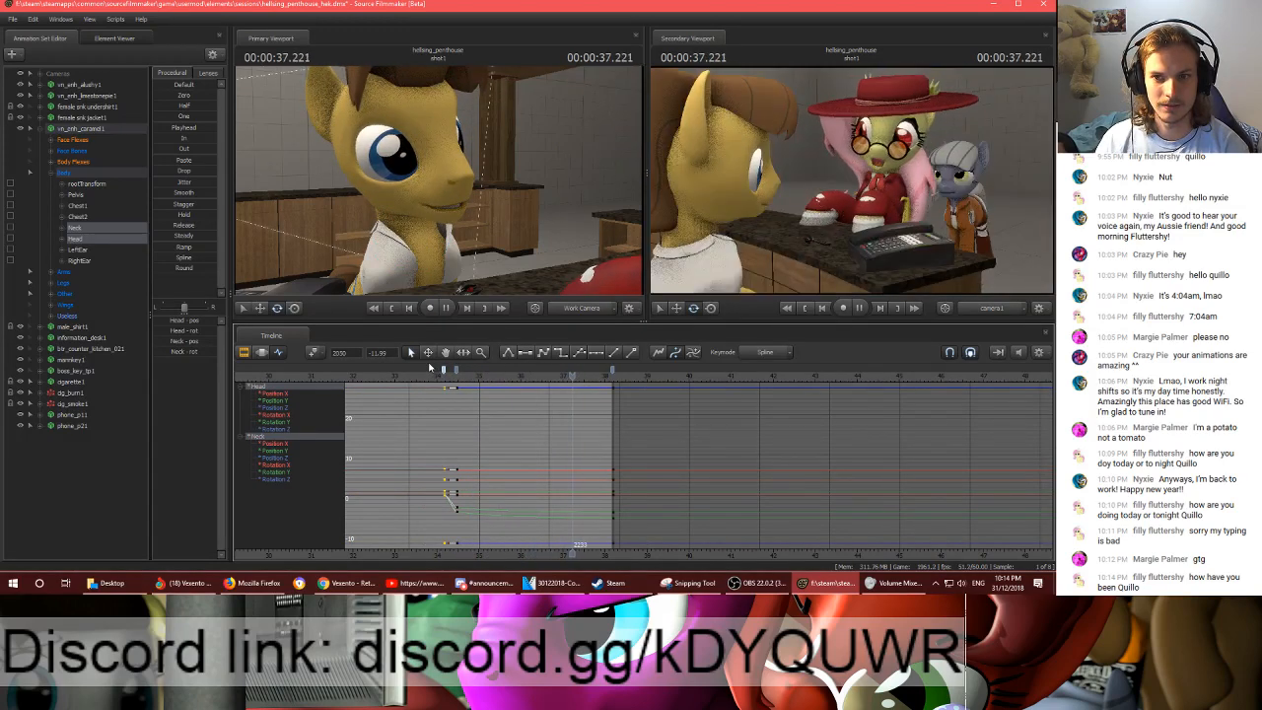
{"action": "left_click", "coordinate": [456, 374]}
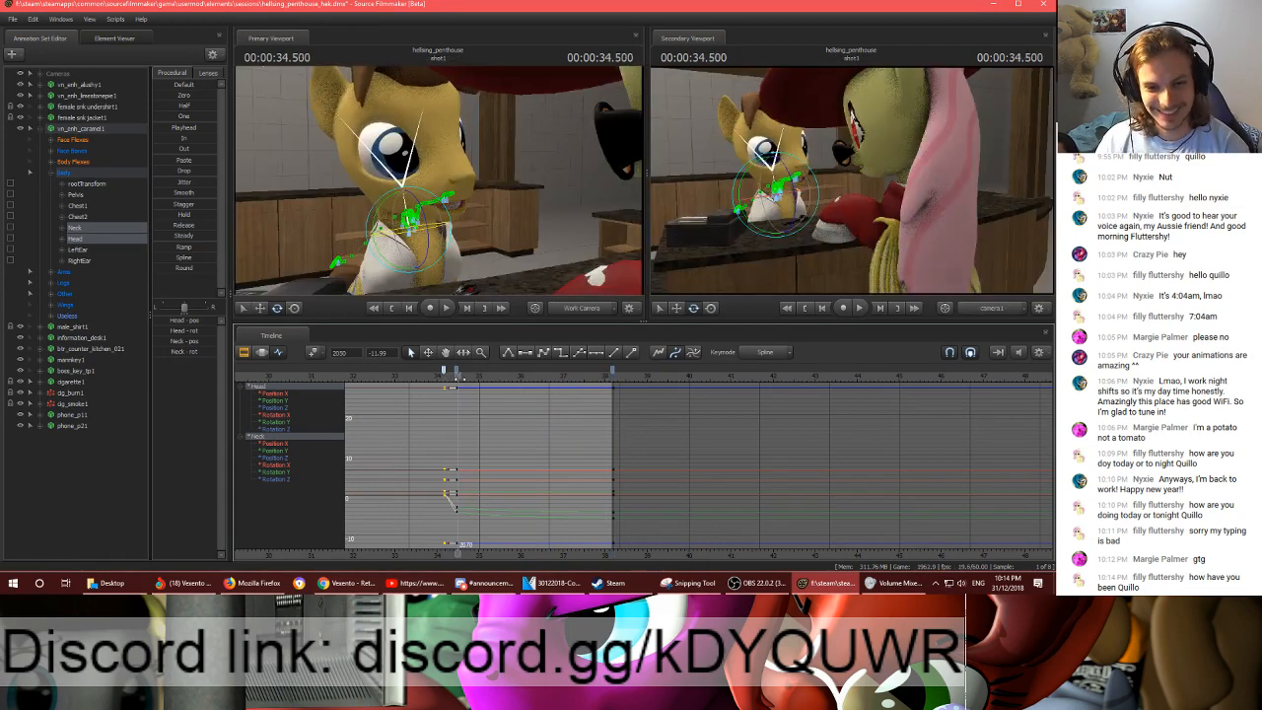
{"action": "left_click", "coordinate": [455, 372]}
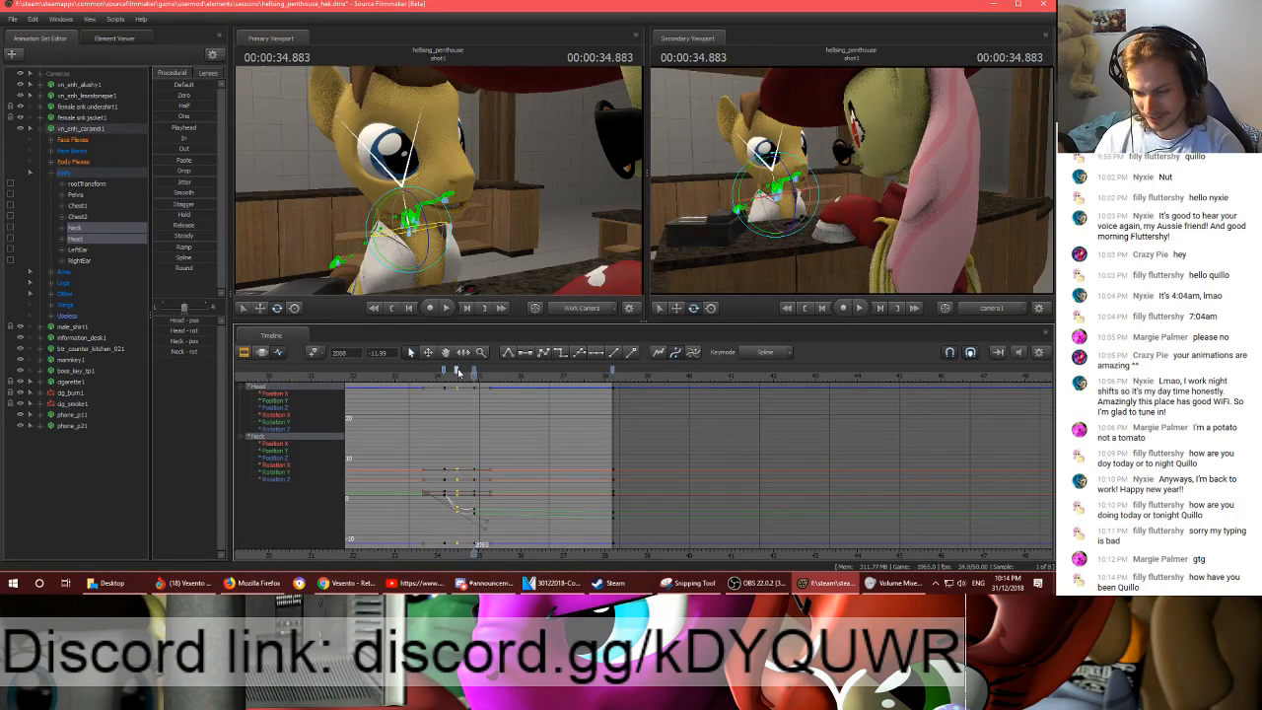
{"action": "key", "text": "Delete"}
{"action": "left_click_drag", "start_coordinate": [474, 370], "coordinate": [459, 371]}
- Preview the head turn, move its end key to frame 2088, and replay through to the end of shot1
{"action": "key", "text": "space"}
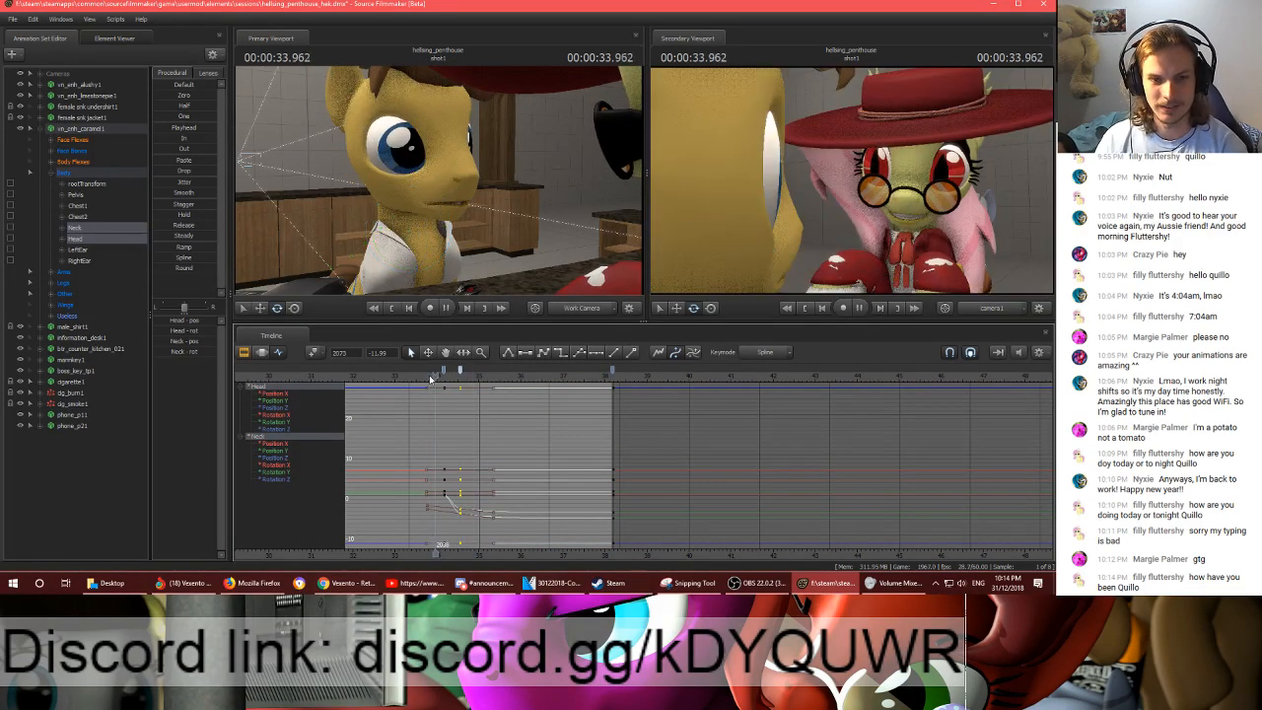
{"action": "key", "text": "space"}
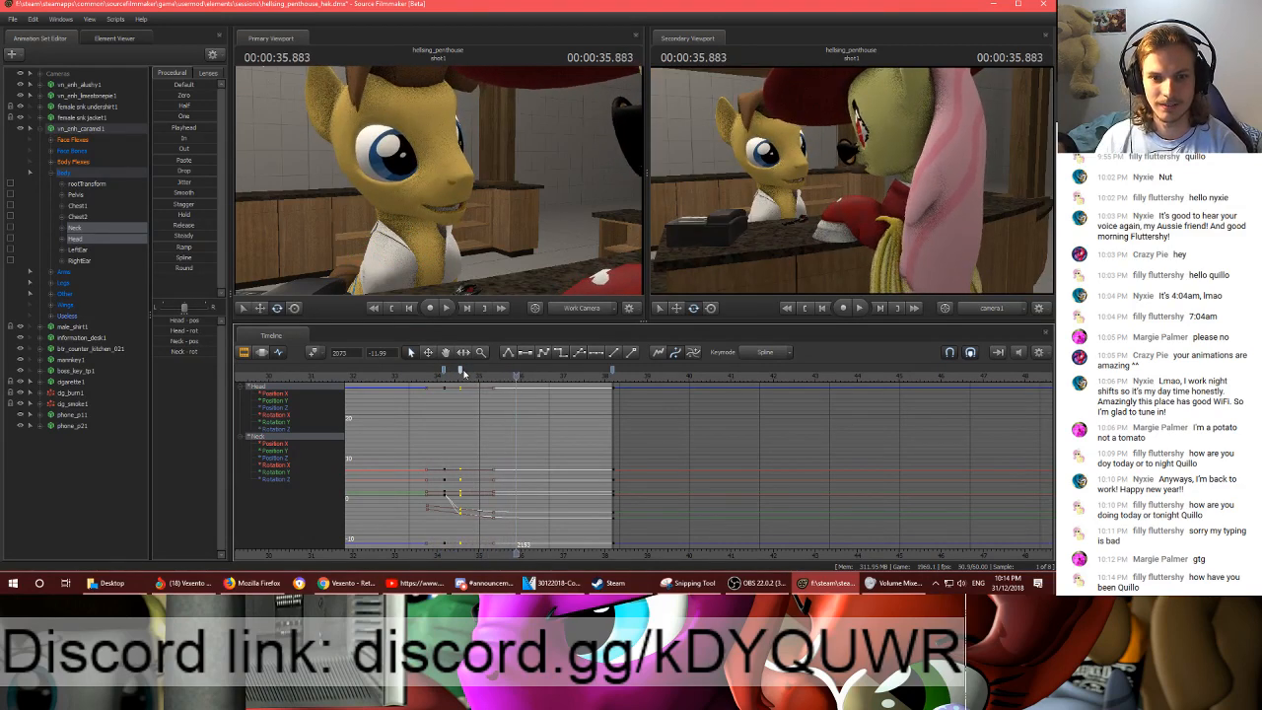
{"action": "left_click_drag", "start_coordinate": [460, 372], "coordinate": [471, 372]}
{"action": "left_click", "coordinate": [440, 378]}
{"action": "key", "text": "space"}
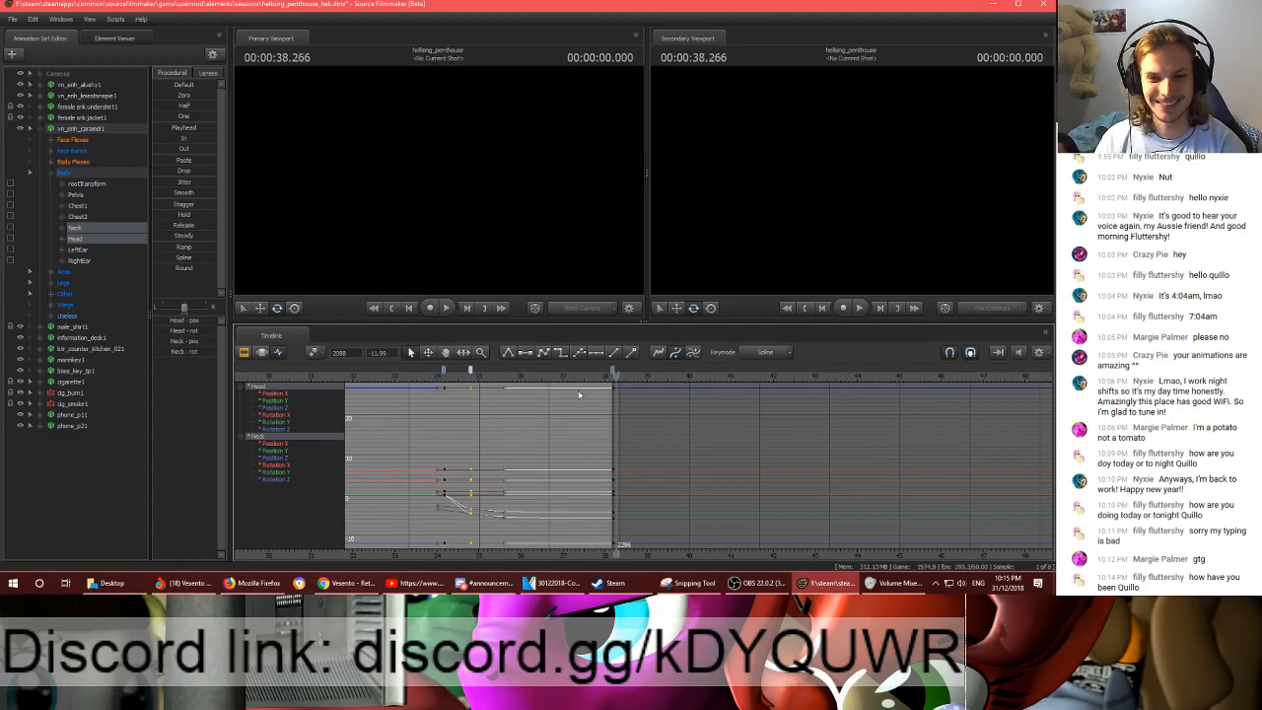
- View the wider range of Head and Neck keyframes and scrub the playhead to 00:00:37.333
{"action": "scroll", "coordinate": [579, 394], "scroll_direction": "down", "scroll_amount": 10}
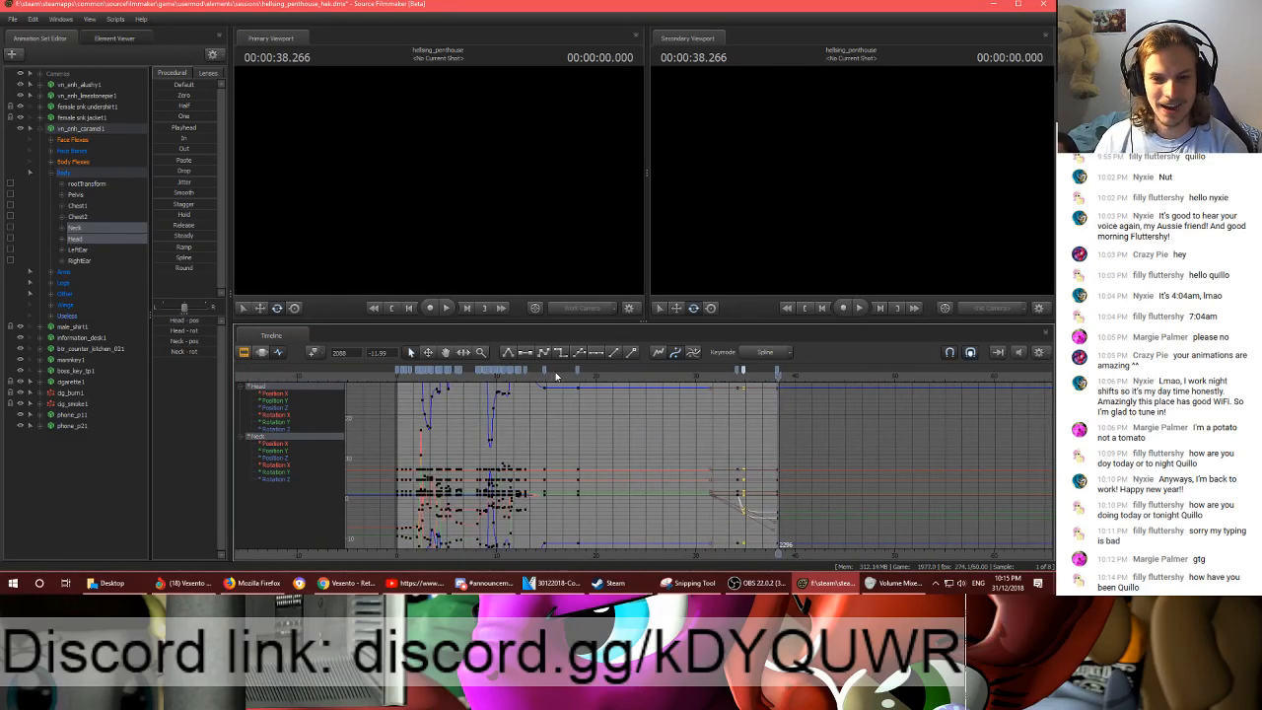
{"action": "left_click_drag", "start_coordinate": [556, 376], "coordinate": [772, 403]}
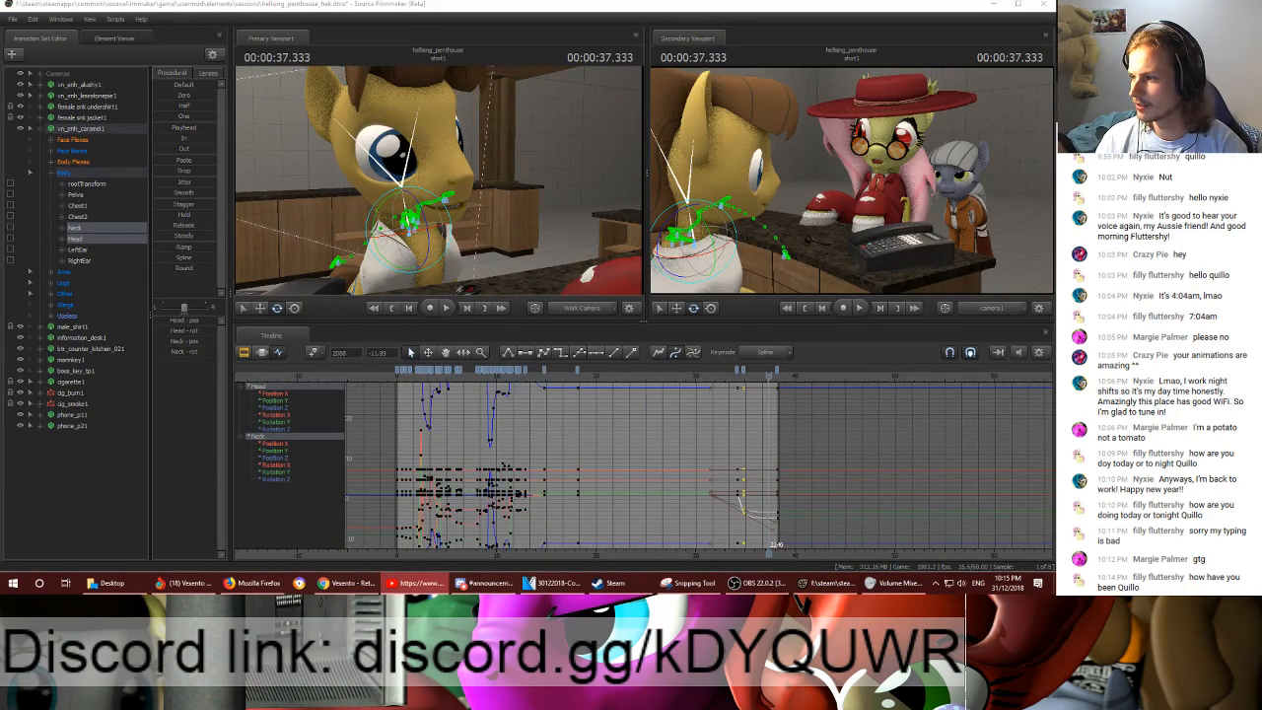
{"action": "left_click", "coordinate": [704, 5]}
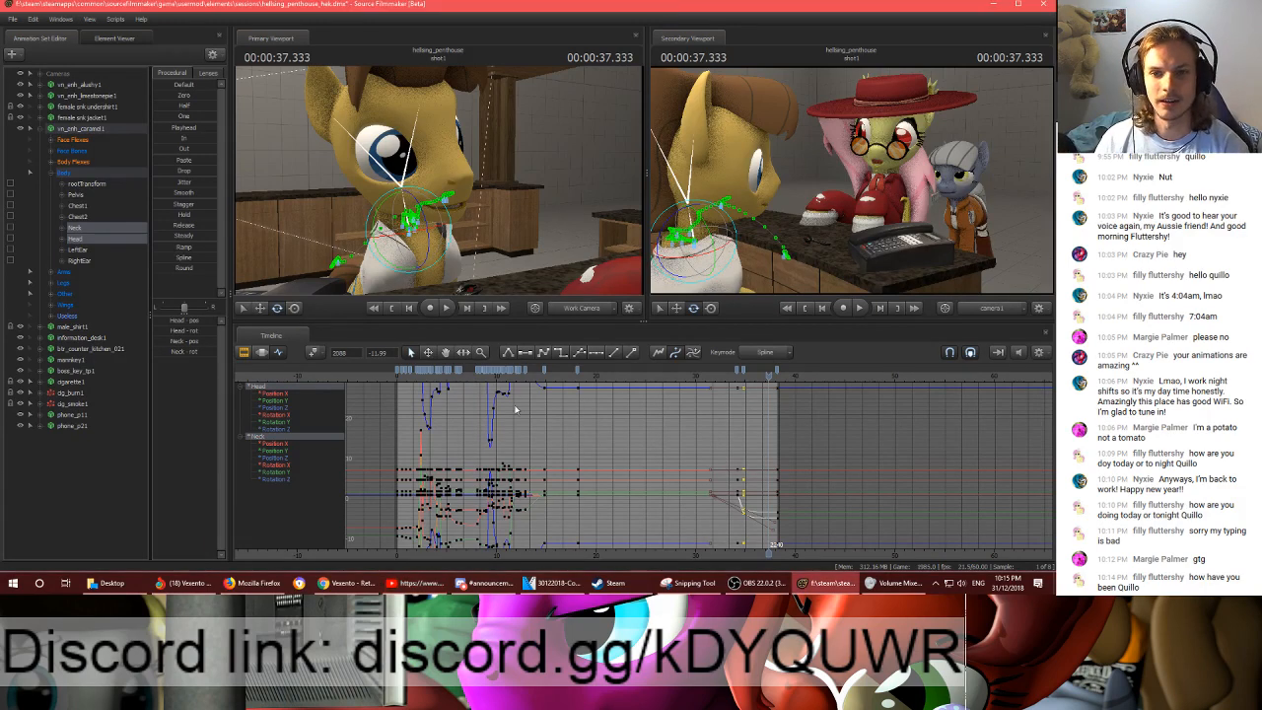
{"action": "scroll", "coordinate": [758, 411], "scroll_direction": "up", "scroll_amount": 5}
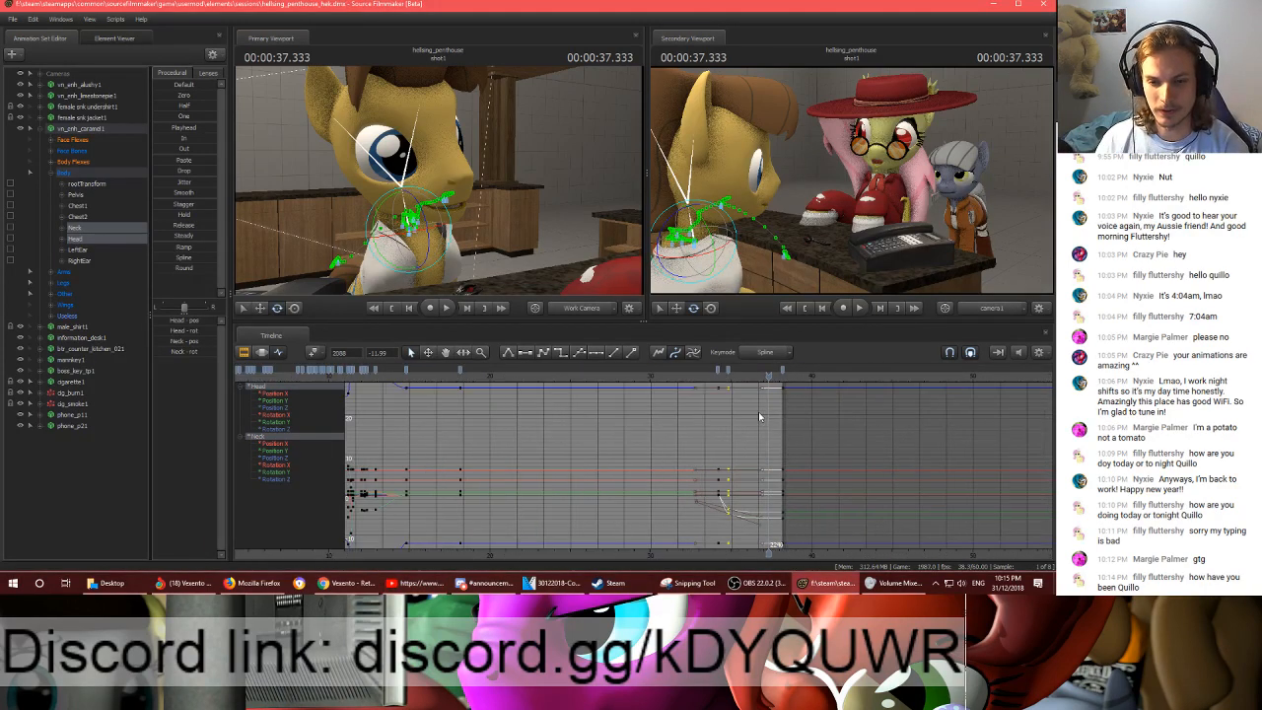
{"action": "scroll", "coordinate": [758, 411], "scroll_direction": "down", "scroll_amount": 1}
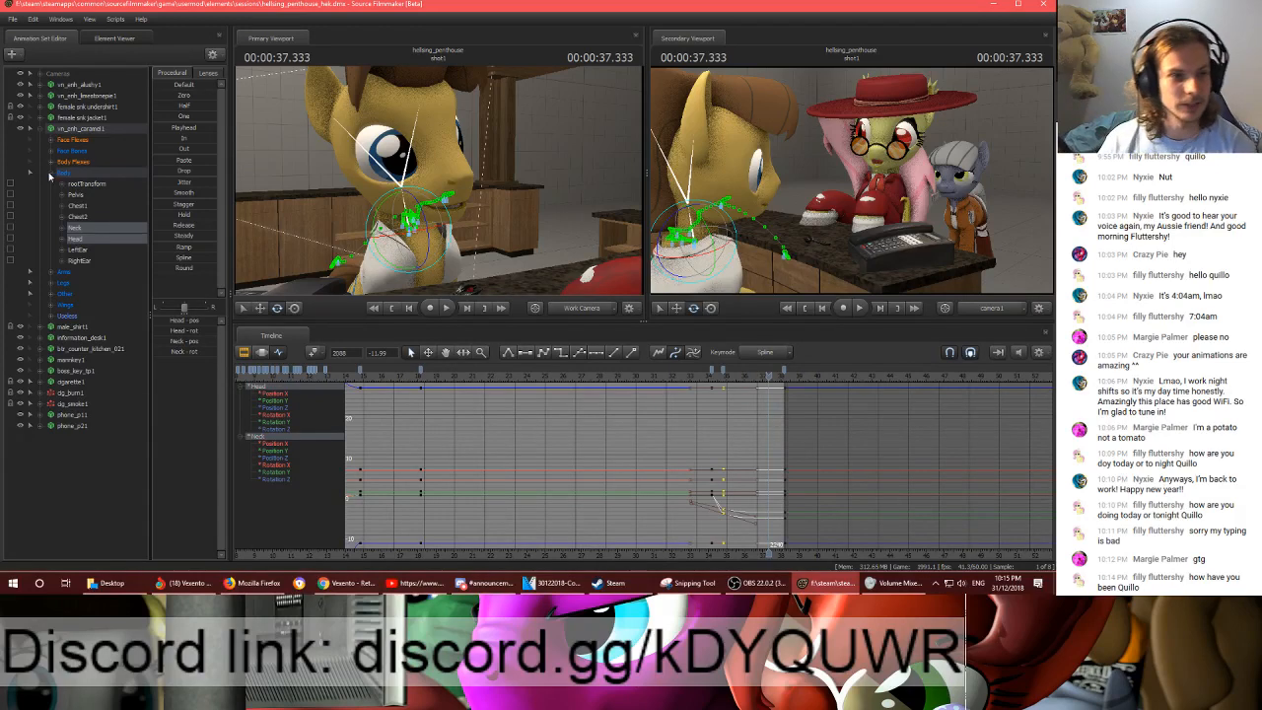
- Collapse the yellow pony's controls and select the Pelvis of the grey pony in the orange jacket
{"action": "left_click", "coordinate": [50, 173]}
{"action": "left_click", "coordinate": [43, 128]}
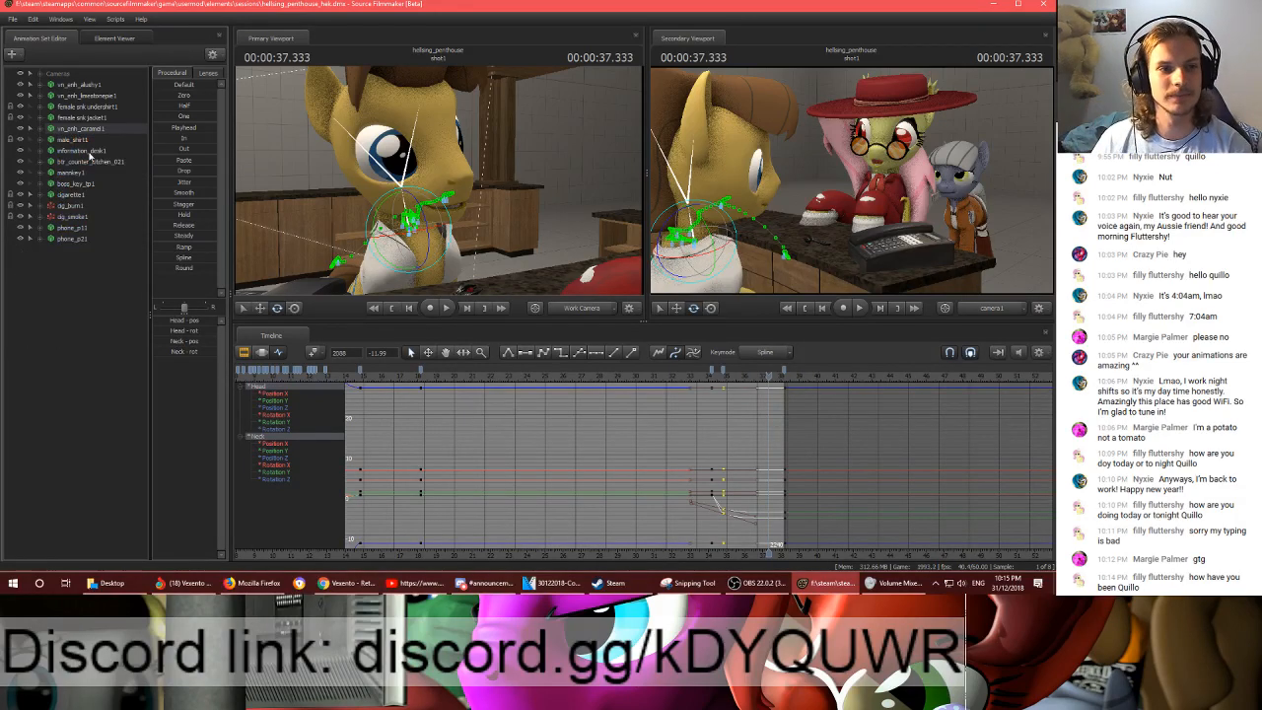
{"action": "left_click_drag", "start_coordinate": [506, 174], "coordinate": [601, 181]}
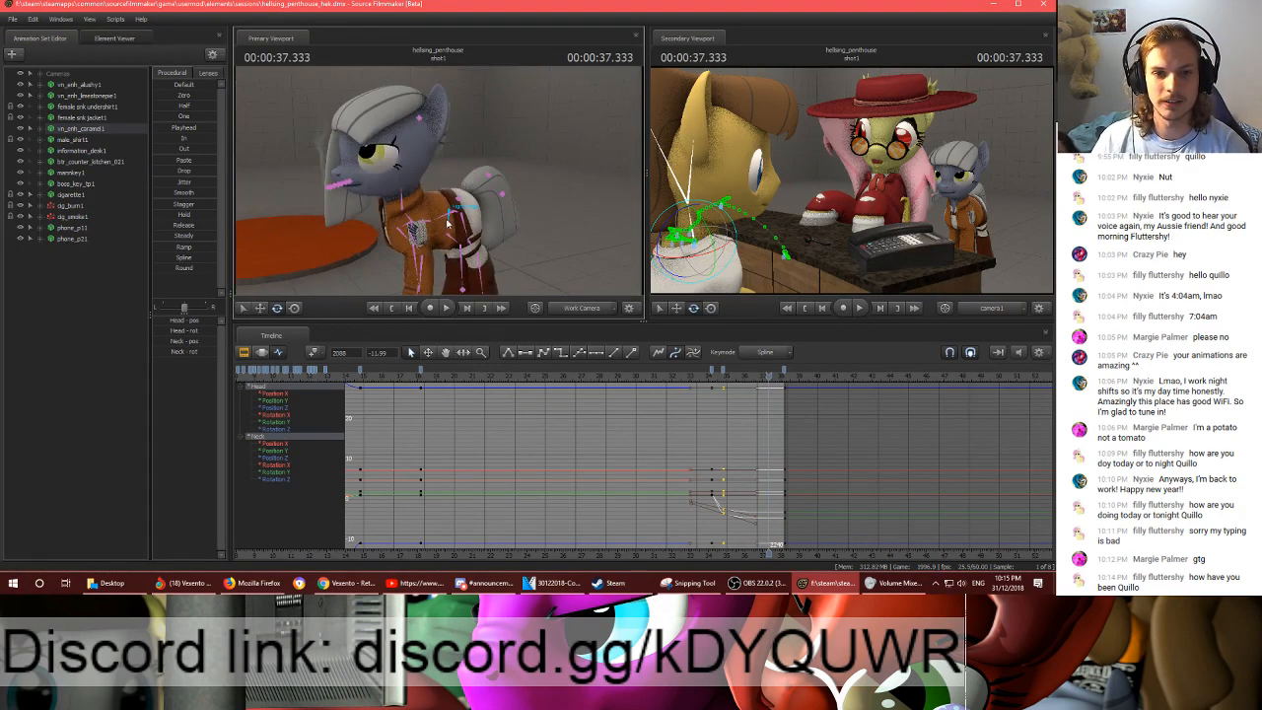
{"action": "left_click", "coordinate": [443, 219], "text": "ctrl"}
{"action": "scroll", "coordinate": [783, 399], "scroll_direction": "up", "scroll_amount": 3}
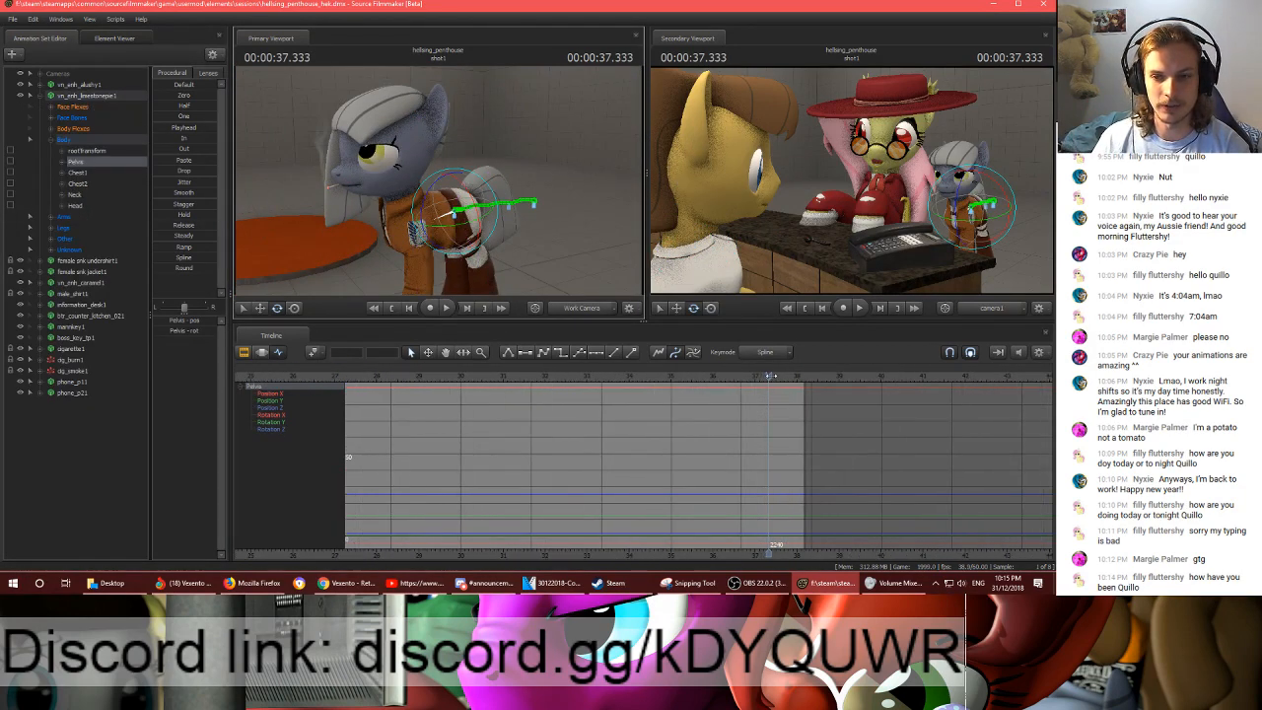
- Scrub back through shot1 and preview the grey pony's pose from about 22 to 23 seconds
{"action": "left_click_drag", "start_coordinate": [771, 376], "coordinate": [376, 376]}
{"action": "middle_click_drag", "start_coordinate": [375, 554], "coordinate": [653, 554]}
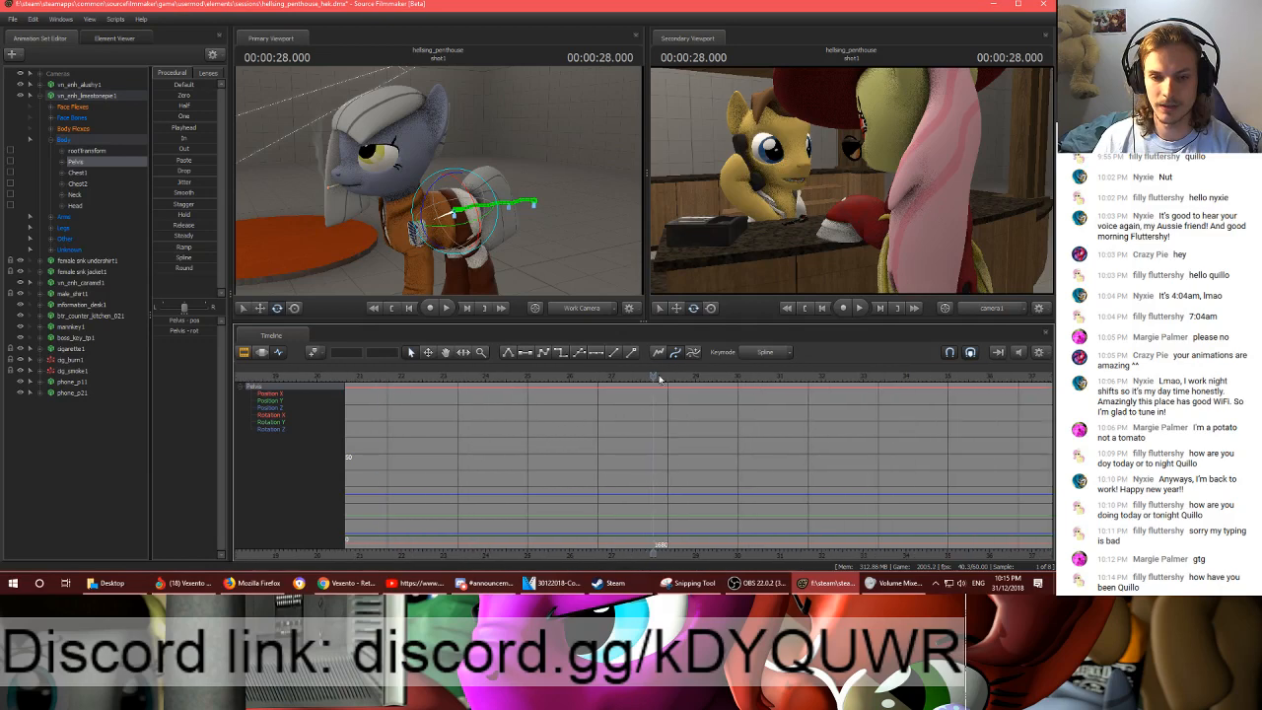
{"action": "left_click_drag", "start_coordinate": [659, 379], "coordinate": [370, 392]}
{"action": "key", "text": "space"}
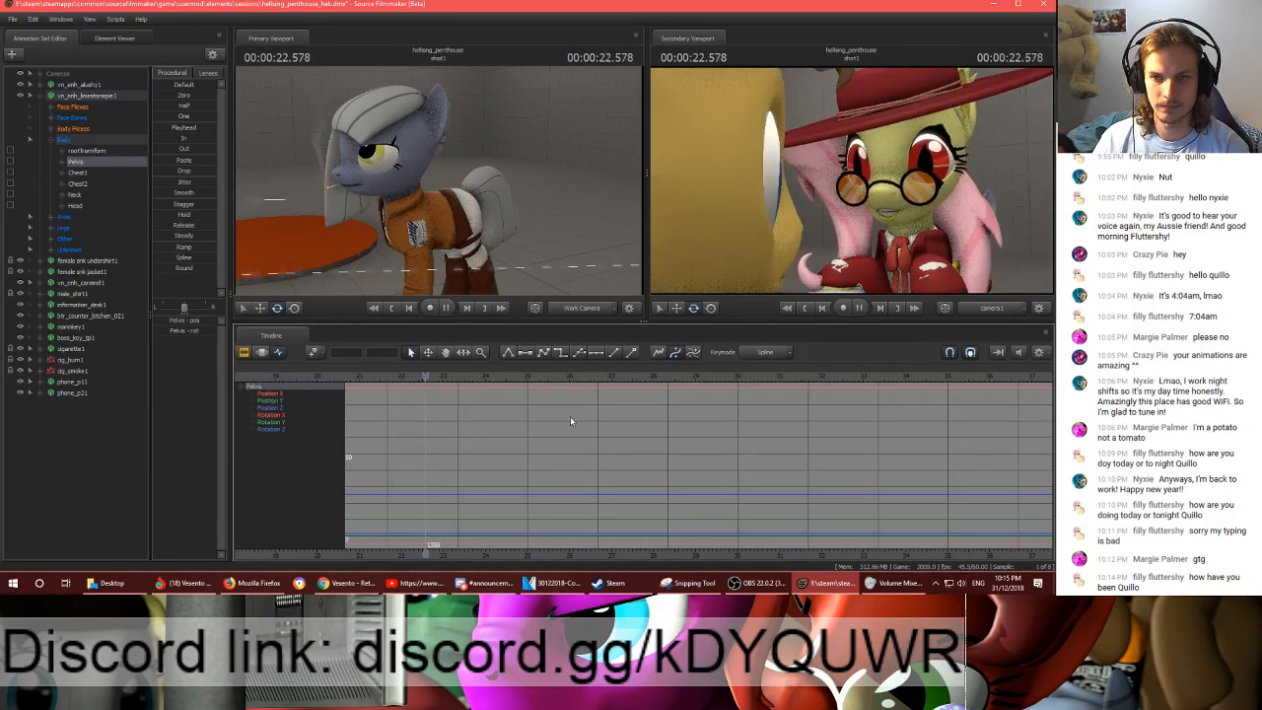
{"action": "key", "text": "space"}
{"action": "mouse_move", "coordinate": [439, 180]}
{"action": "left_mouse_down"}
{"action": "mouse_move", "coordinate": [409, 175]}
{"action": "mouse_move", "coordinate": [424, 181]}
{"action": "left_mouse_up"}
{"action": "scroll", "coordinate": [527, 452], "scroll_direction": "down", "scroll_amount": 3}
{"action": "middle_click_drag", "start_coordinate": [506, 540], "coordinate": [714, 522]}
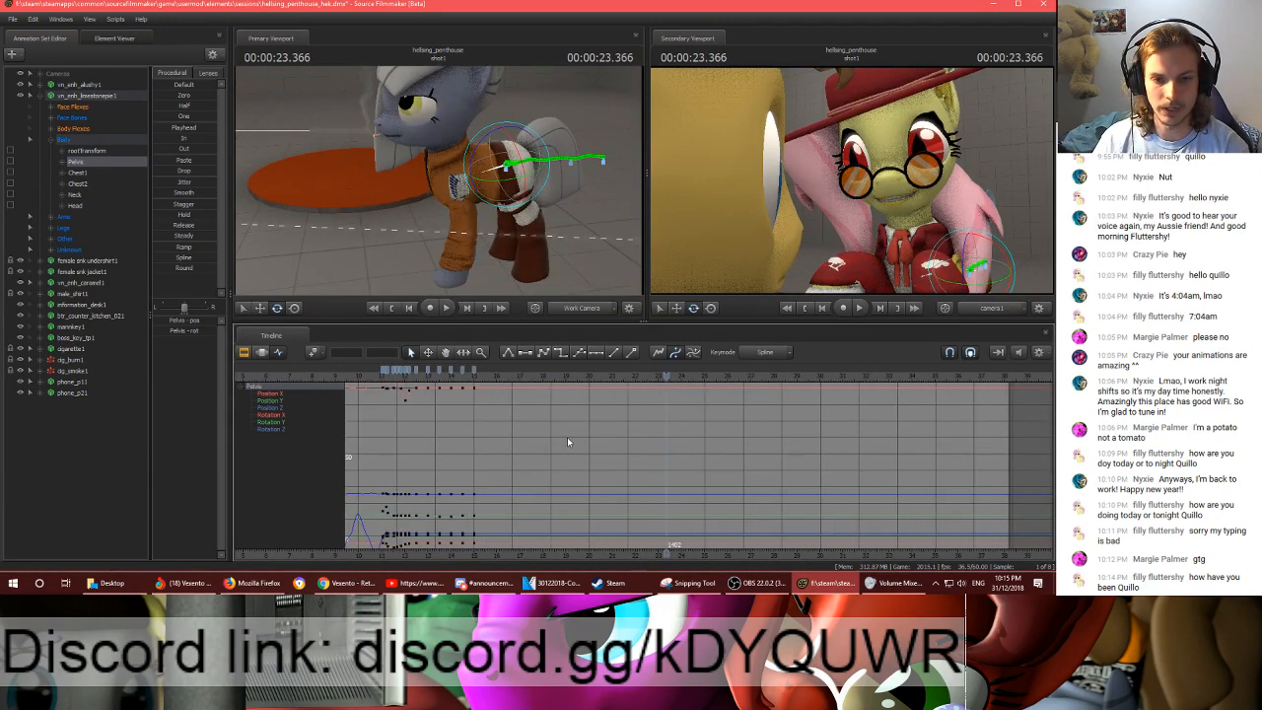
- Find the grey pony's existing Pelvis keyframes and play the motion from 00:00:10.983
{"action": "scroll", "coordinate": [532, 421], "scroll_direction": "down", "scroll_amount": 3}
{"action": "left_click", "coordinate": [489, 379]}
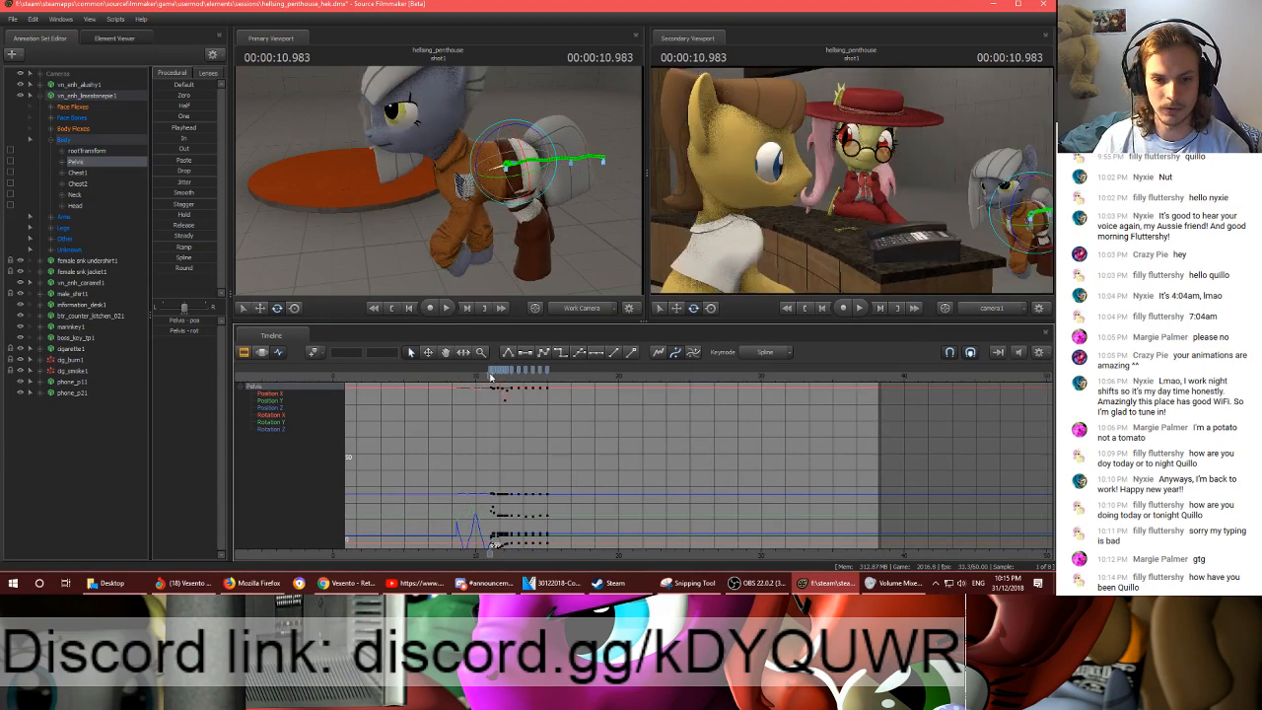
{"action": "scroll", "coordinate": [523, 442], "scroll_direction": "up", "scroll_amount": 4}
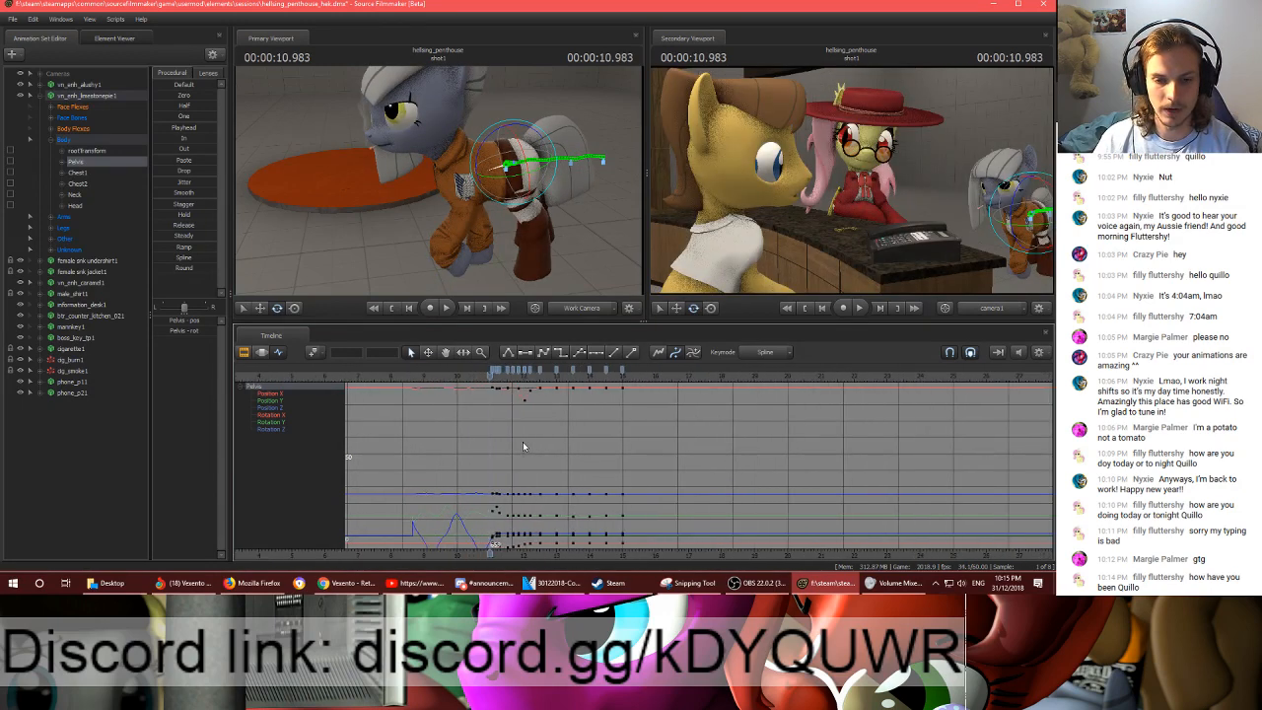
{"action": "key", "text": "space"}
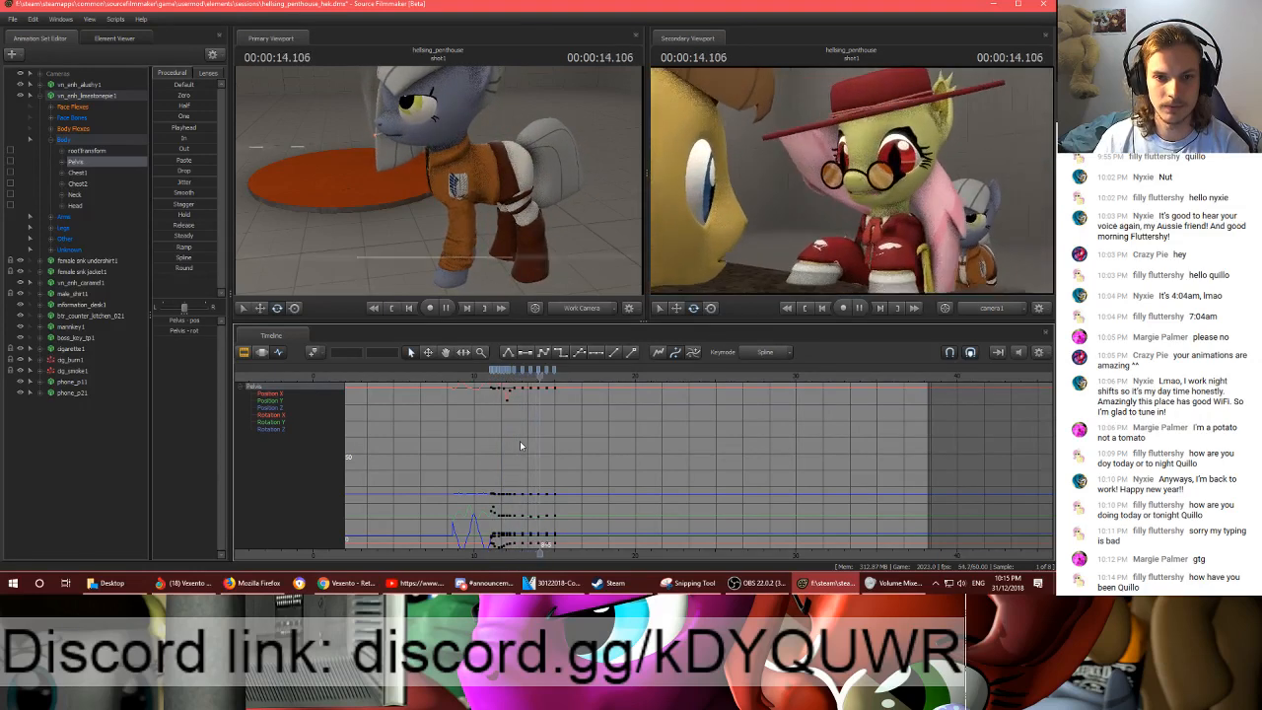
{"action": "key", "text": "space"}
{"action": "scroll", "coordinate": [542, 398], "scroll_direction": "up", "scroll_amount": 2}
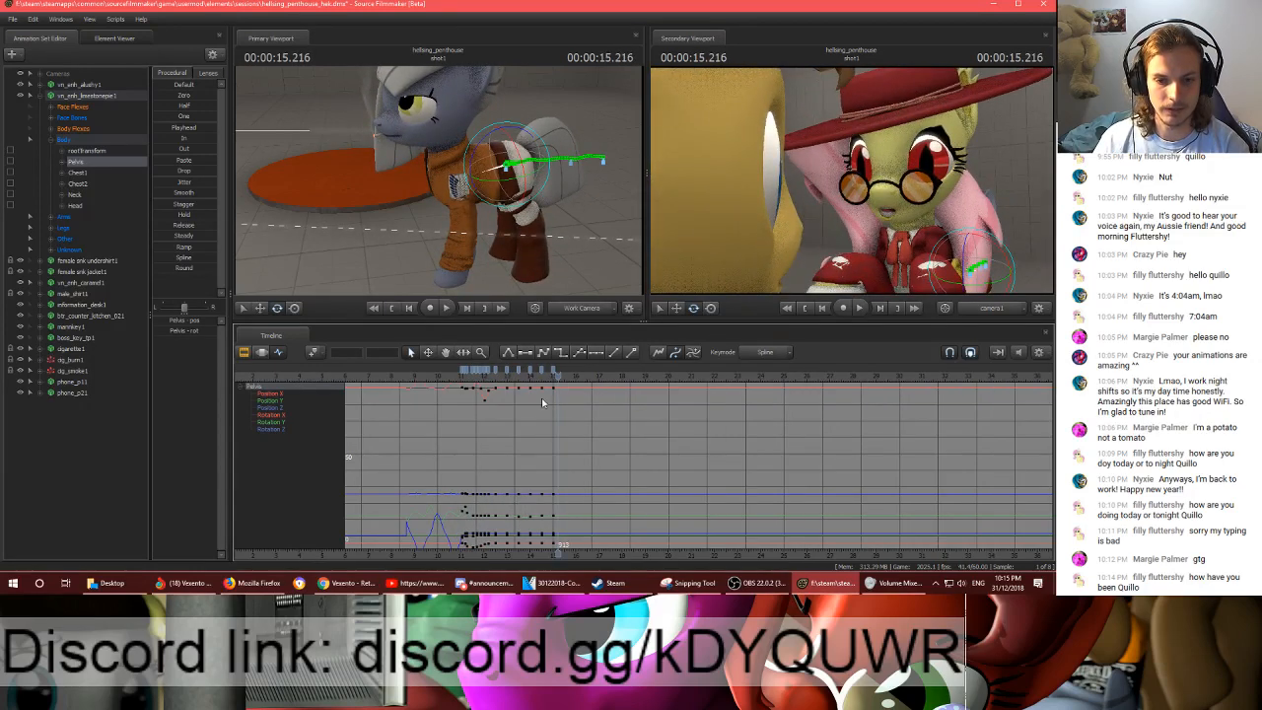
- Place the playhead on the last Pelvis key at 00:00:15.000 and select all the grey pony's body, arm and leg controls
{"action": "left_click", "coordinate": [498, 370]}
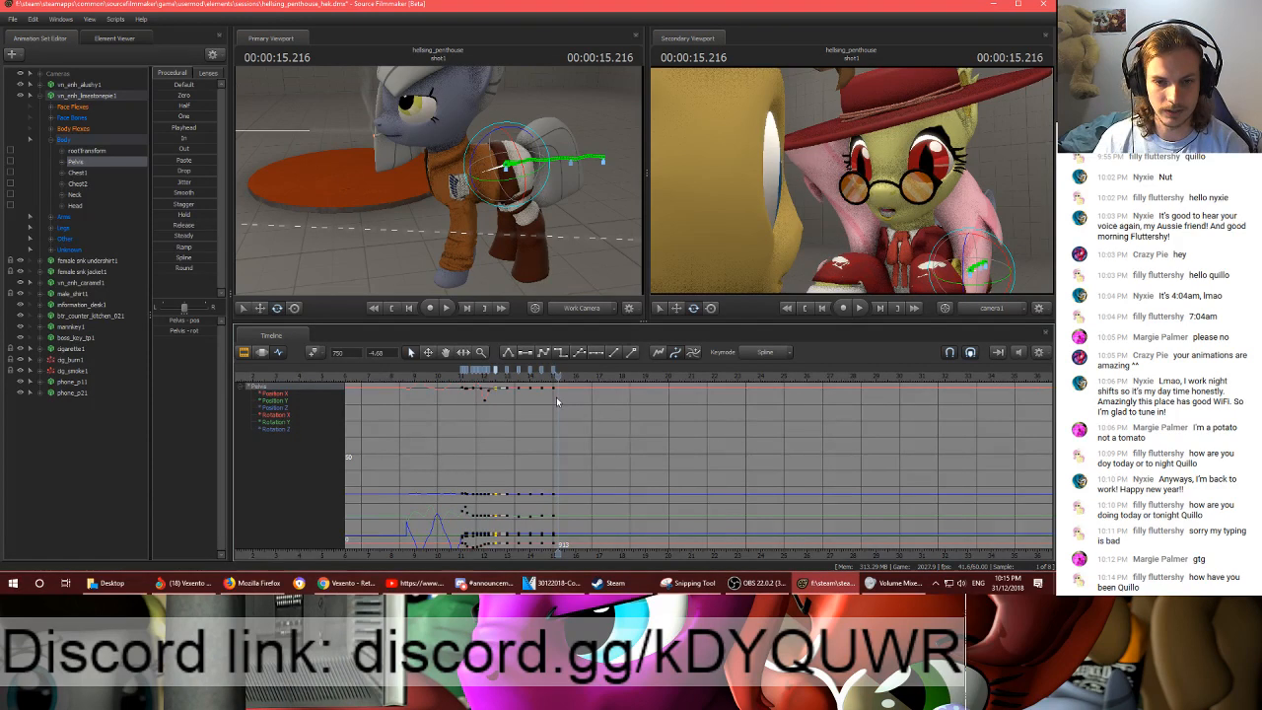
{"action": "scroll", "coordinate": [557, 396], "scroll_direction": "up", "scroll_amount": 2}
{"action": "left_click", "coordinate": [475, 375]}
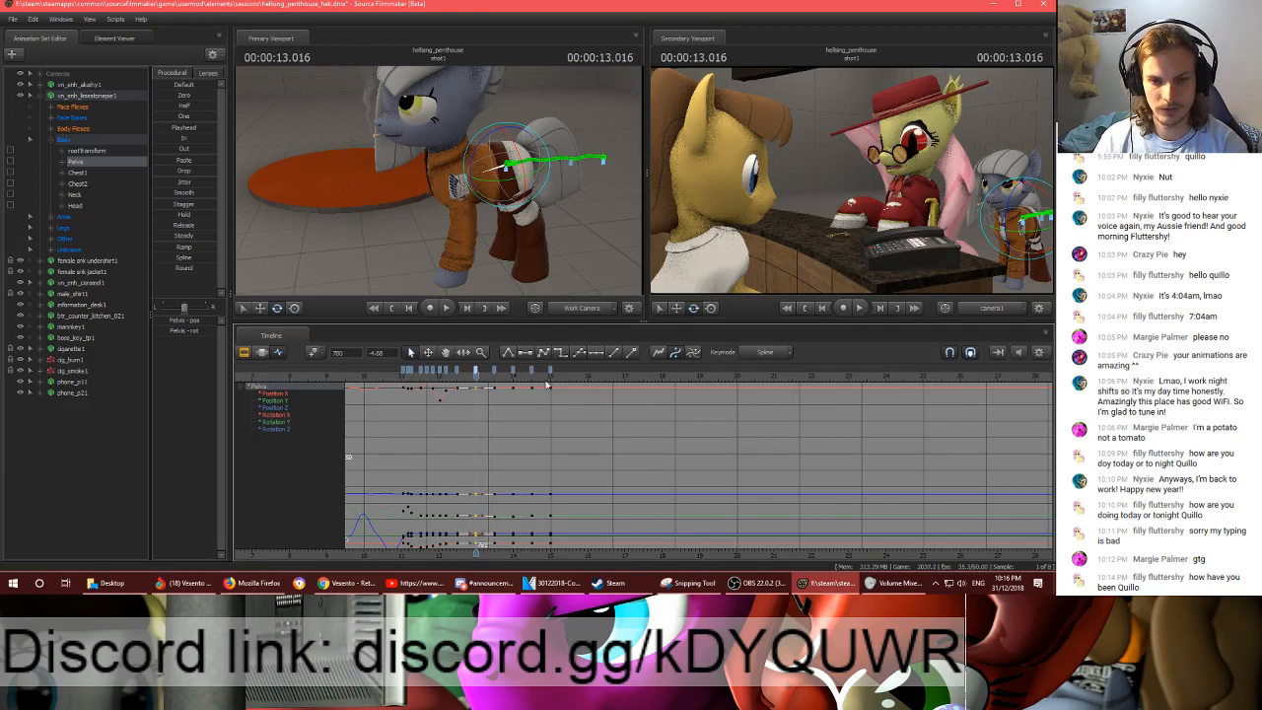
{"action": "left_click_drag", "start_coordinate": [547, 379], "coordinate": [549, 379]}
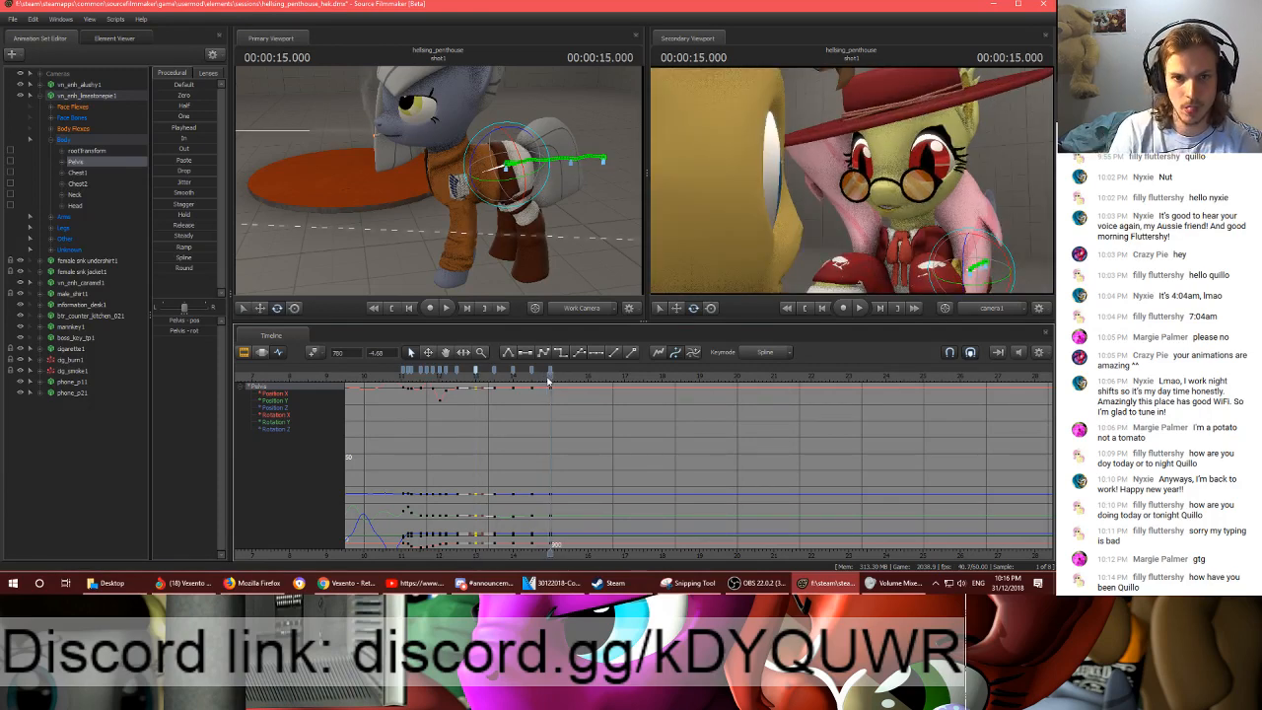
{"action": "left_click", "coordinate": [69, 141]}
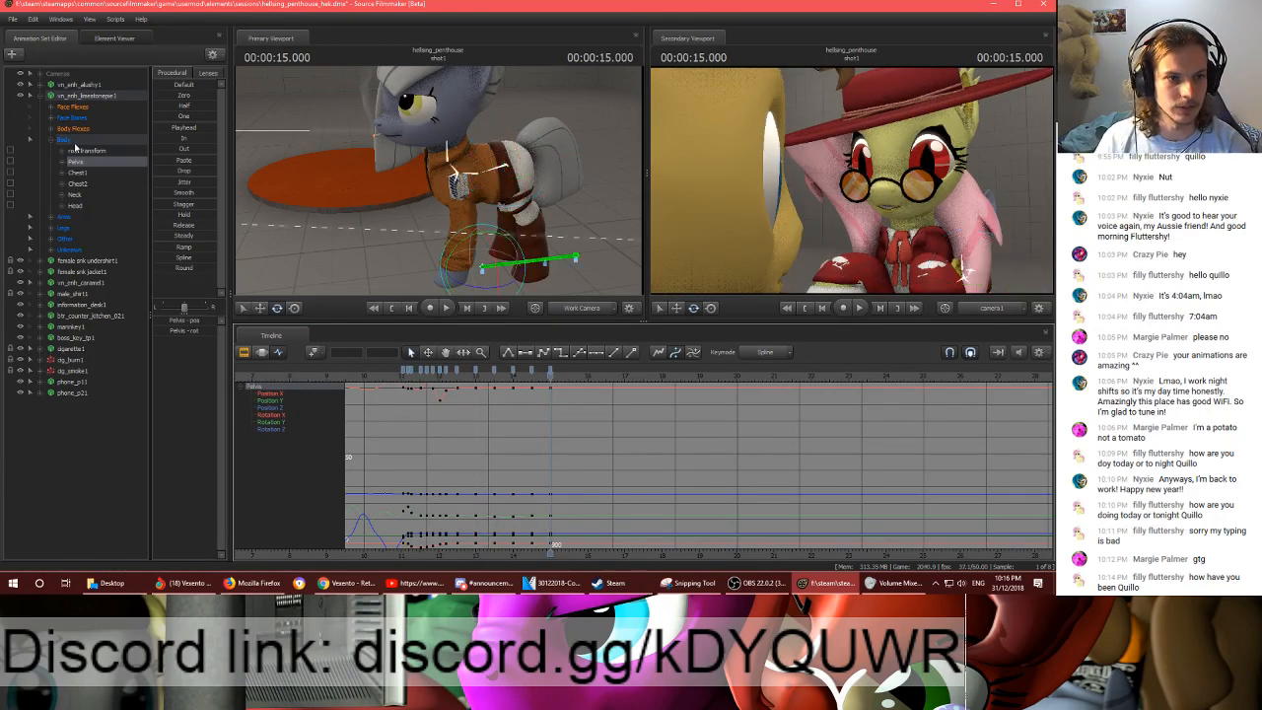
{"action": "left_click", "coordinate": [77, 229], "text": "shift"}
{"action": "scroll", "coordinate": [461, 451], "scroll_direction": "up", "scroll_amount": 2}
{"action": "scroll", "coordinate": [462, 451], "scroll_direction": "up", "scroll_amount": 1}
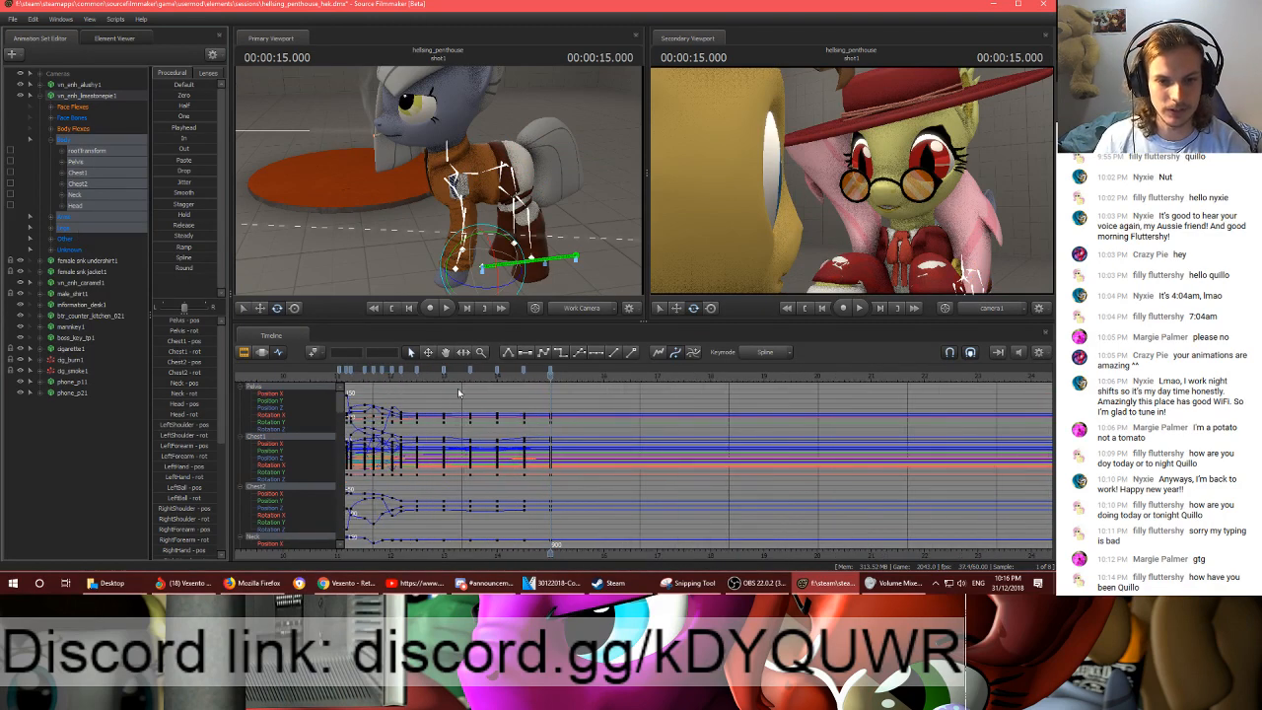
- Copy the grey pony's body, arm and leg keys between about 13 and 15 seconds and paste them at 00:00:15.000
{"action": "left_click", "coordinate": [444, 371]}
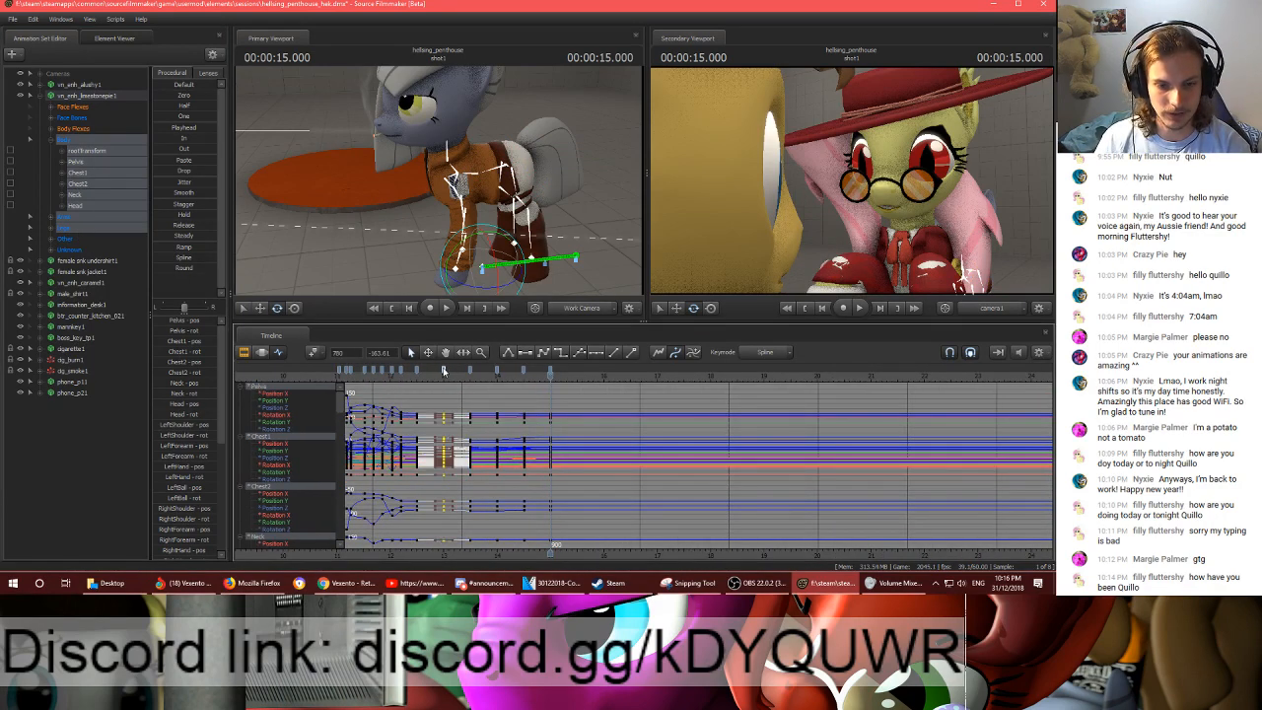
{"action": "left_click", "coordinate": [444, 372]}
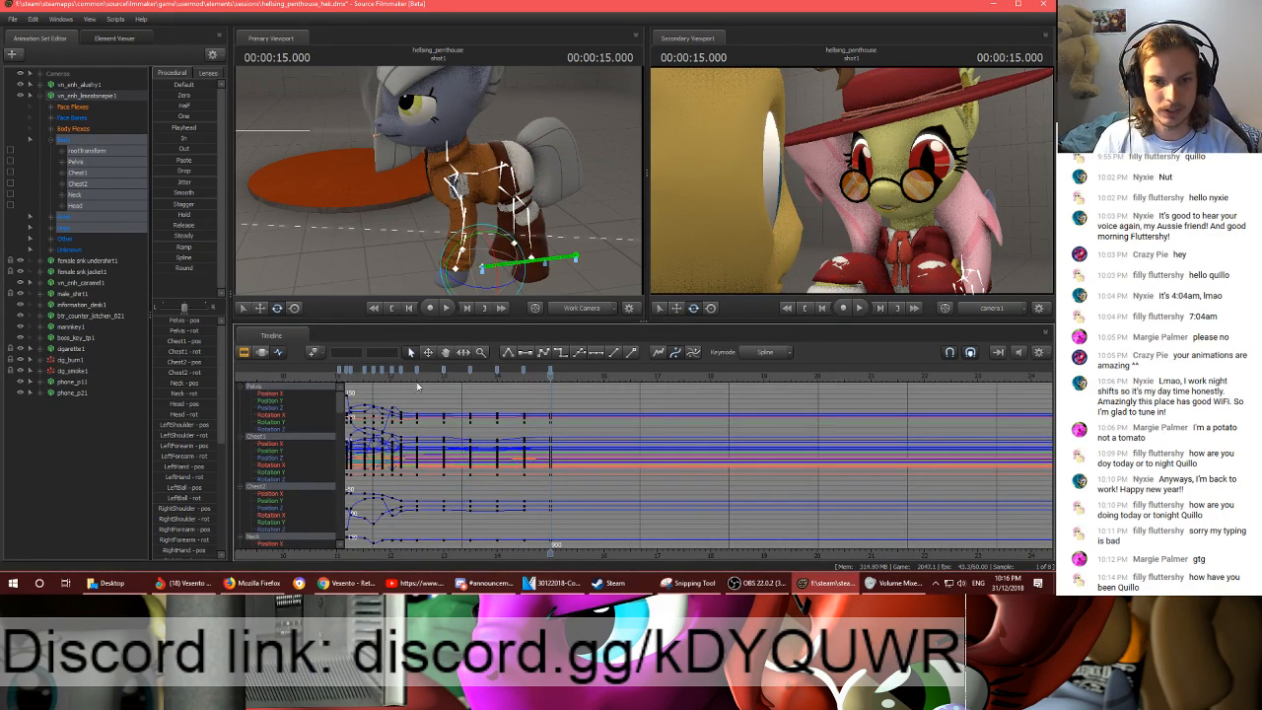
{"action": "left_click", "coordinate": [418, 370]}
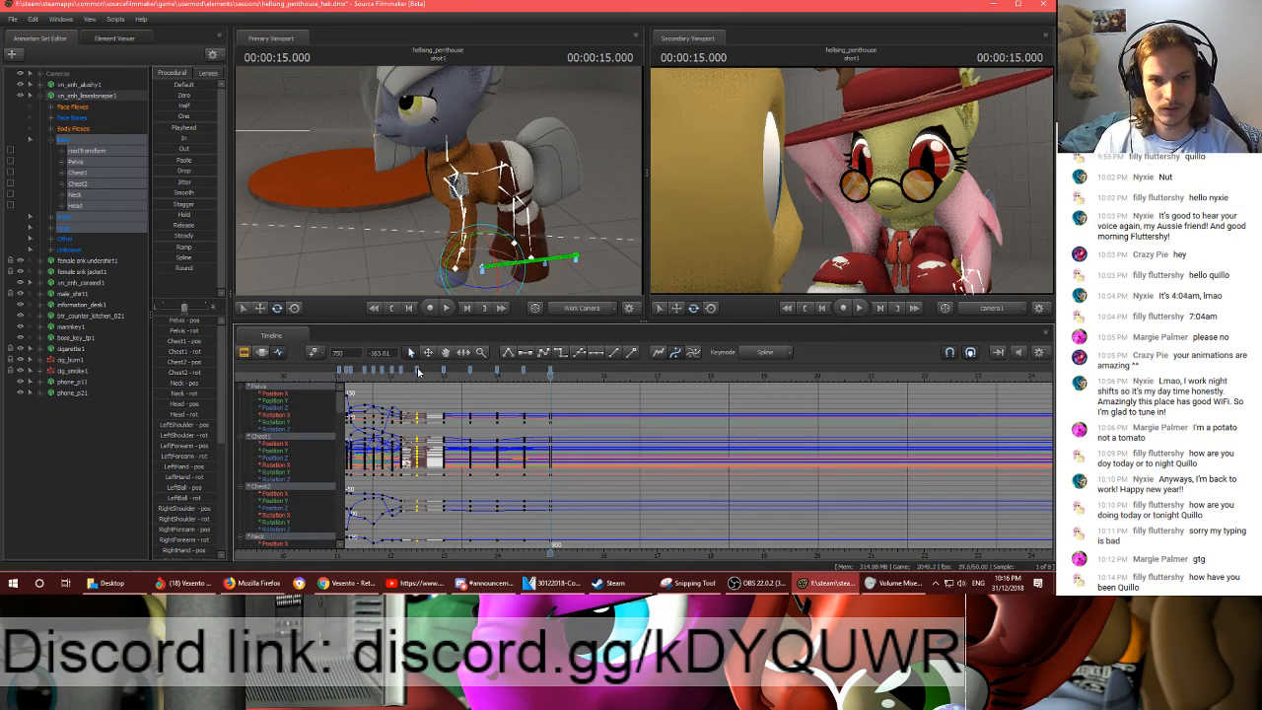
{"action": "left_click", "coordinate": [418, 371]}
{"action": "left_click", "coordinate": [443, 372]}
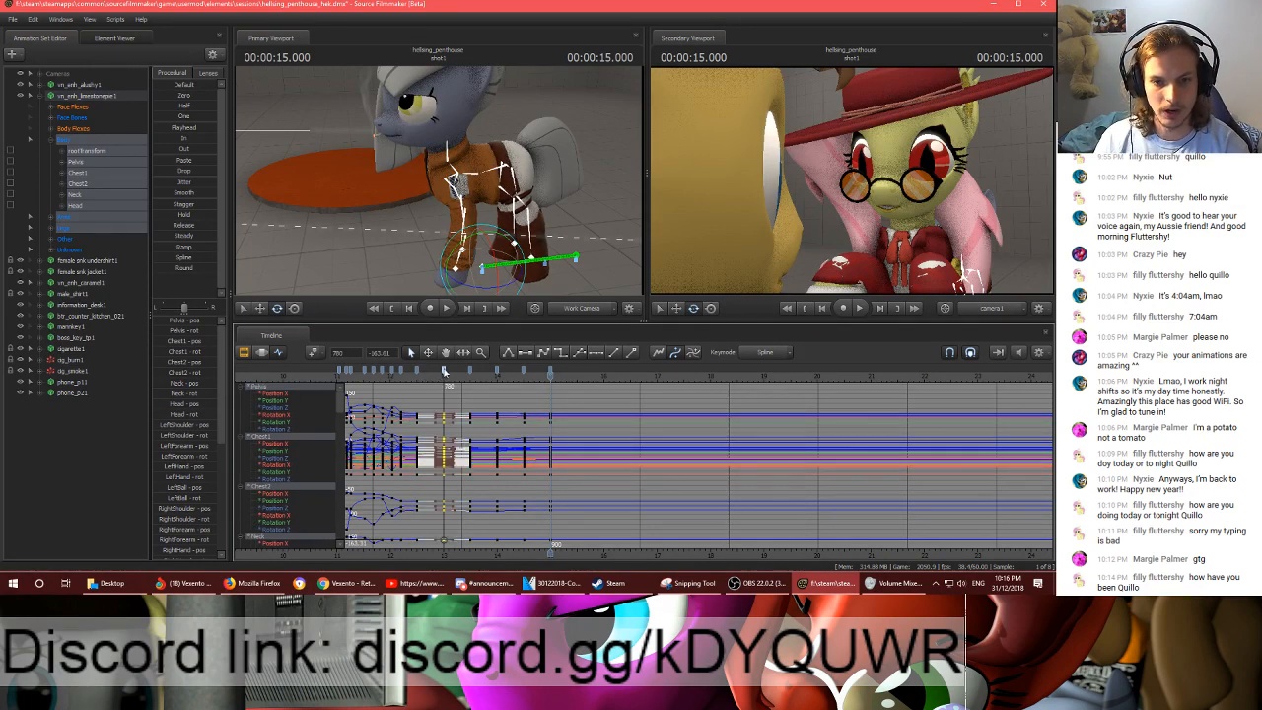
{"action": "left_click", "coordinate": [550, 372], "text": "shift"}
{"action": "key", "text": "ctrl+v"}
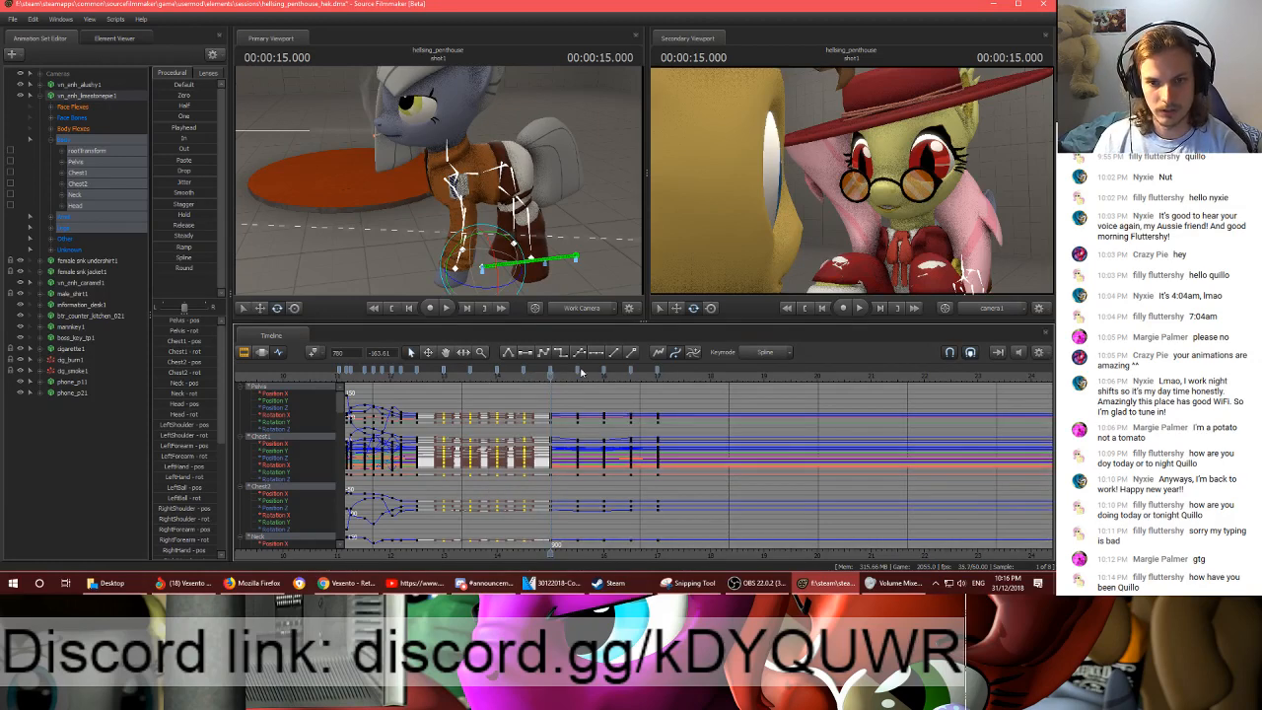
- Paste the copied keys again at 00:00:17.000 and preview the repeated idle motion
{"action": "left_click_drag", "start_coordinate": [641, 373], "coordinate": [659, 378]}
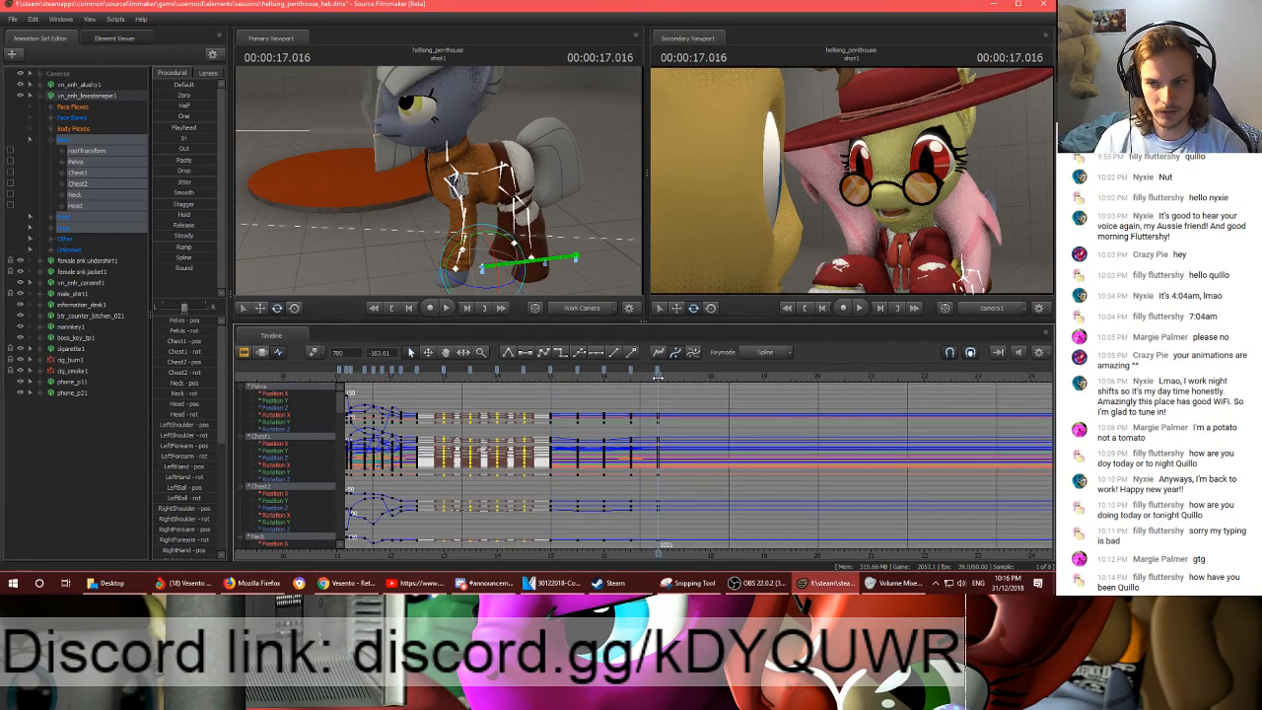
{"action": "key", "text": "ctrl+v"}
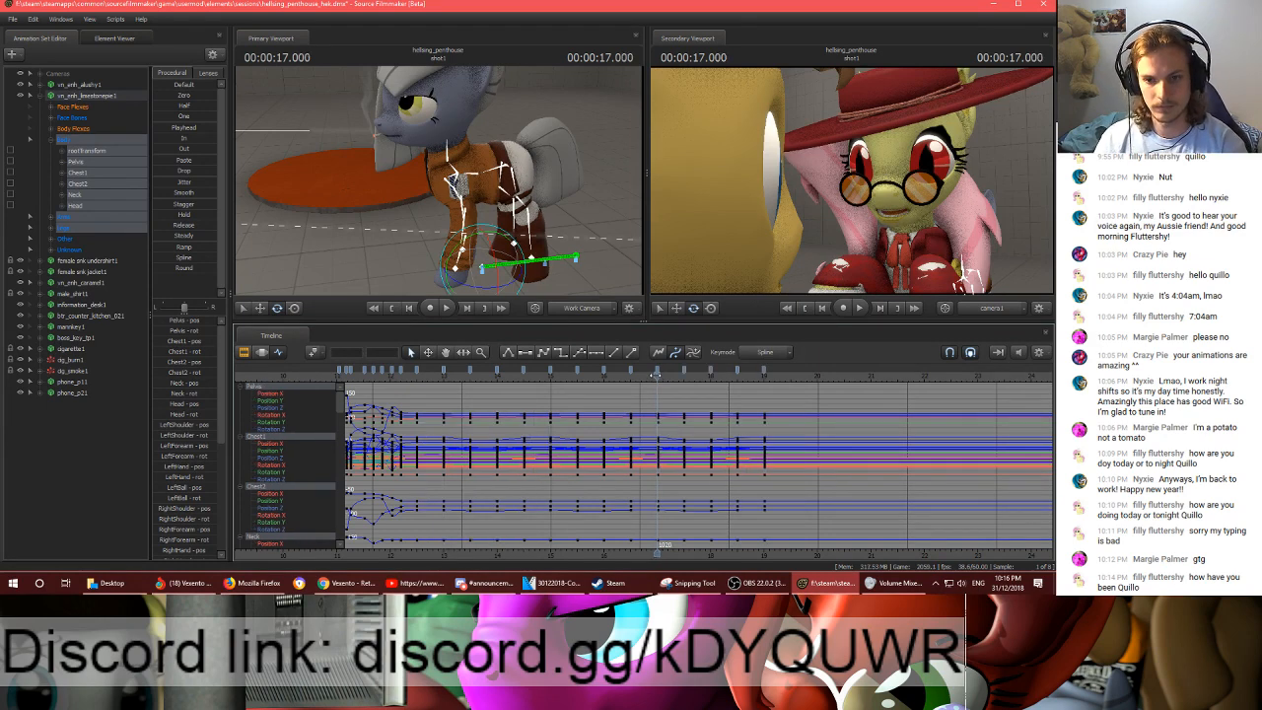
{"action": "left_click", "coordinate": [764, 372]}
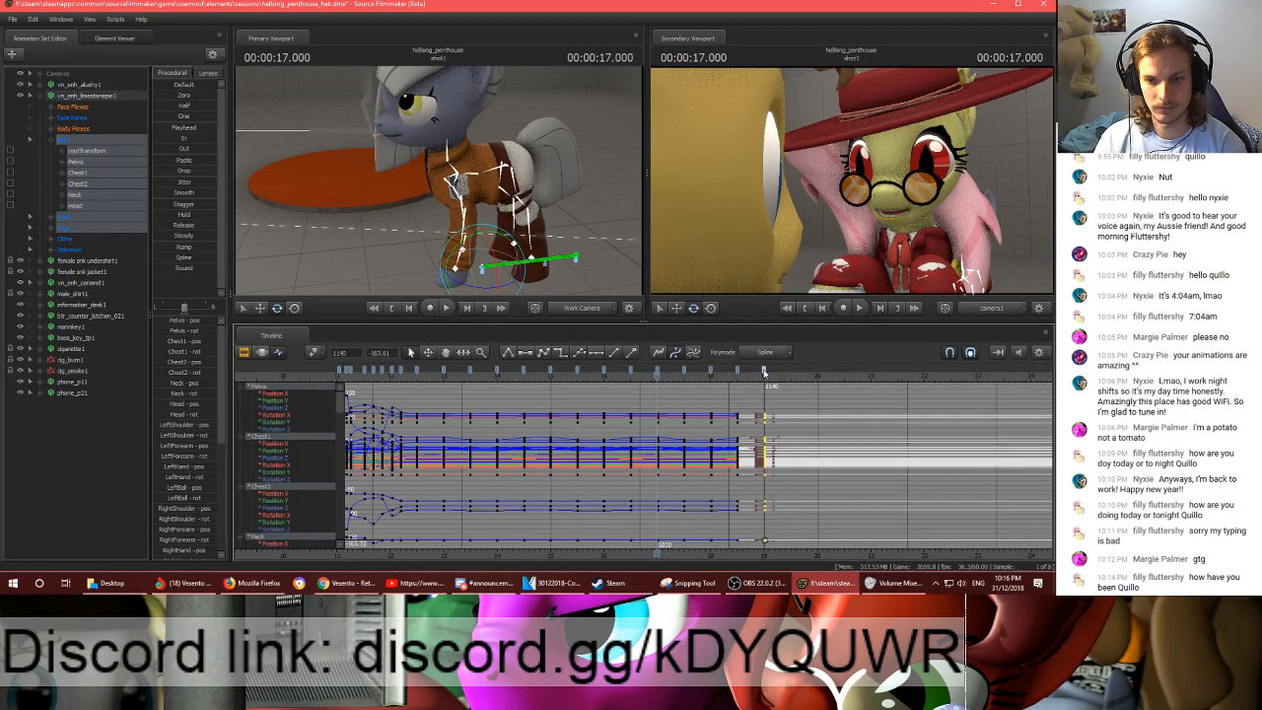
{"action": "left_click", "coordinate": [433, 376]}
{"action": "key", "text": "space"}
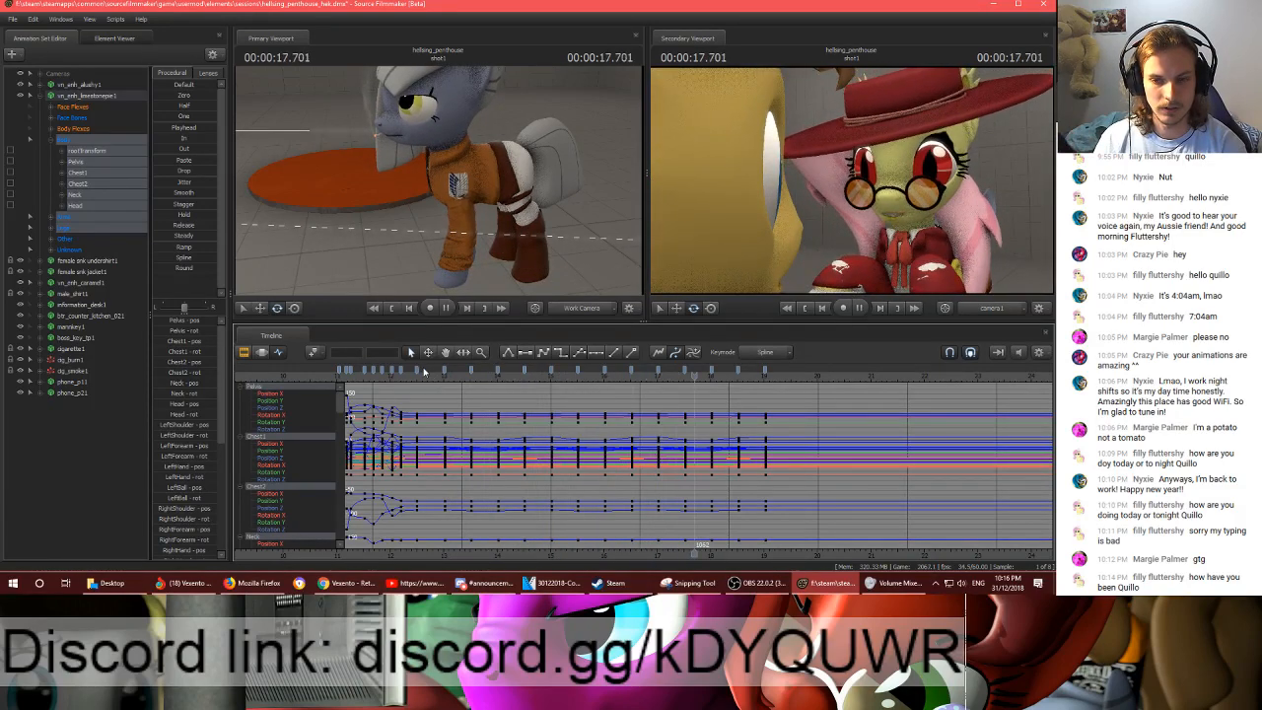
{"action": "key", "text": "space"}
- Stretch all the grey pony's keys from about 13 seconds onward so the last one lands at about 24.4 seconds
{"action": "left_click", "coordinate": [767, 374]}
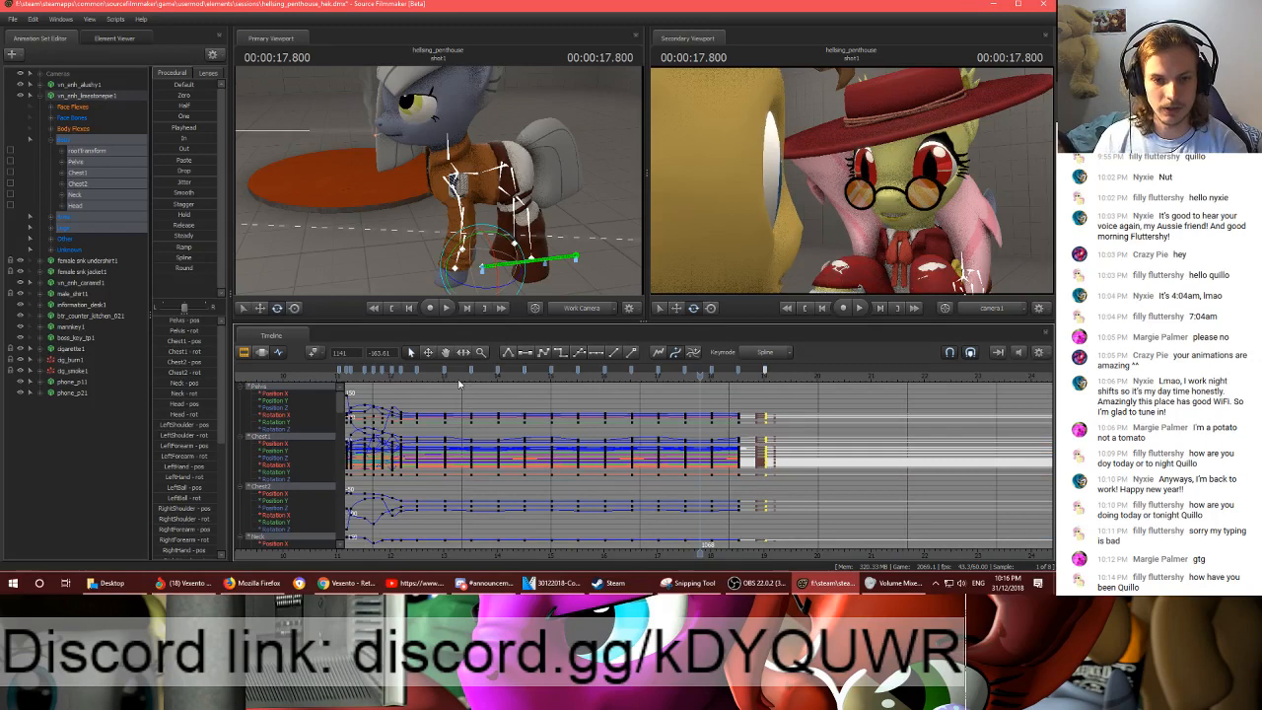
{"action": "left_click", "coordinate": [446, 373], "text": "shift"}
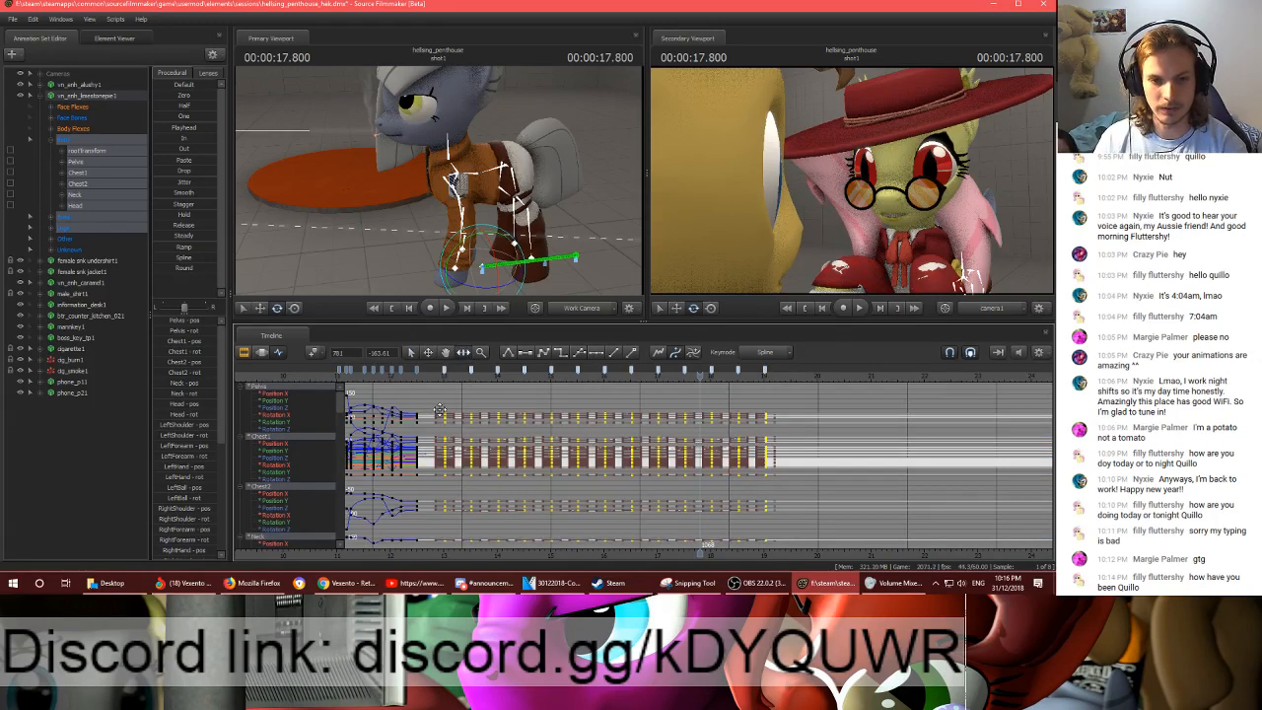
{"action": "key", "text": "r"}
{"action": "left_click_drag", "start_coordinate": [445, 412], "coordinate": [467, 415]}
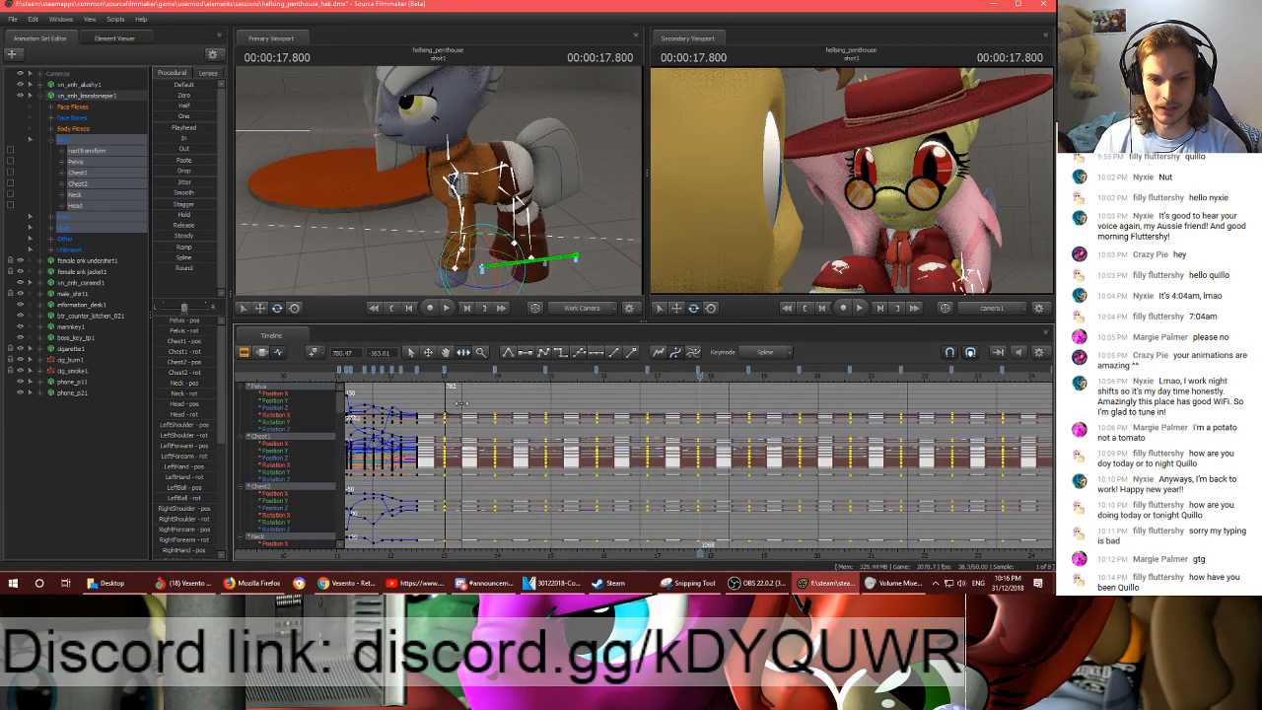
{"action": "scroll", "coordinate": [480, 432], "scroll_direction": "down", "scroll_amount": 6}
{"action": "scroll", "coordinate": [479, 432], "scroll_direction": "up", "scroll_amount": 4}
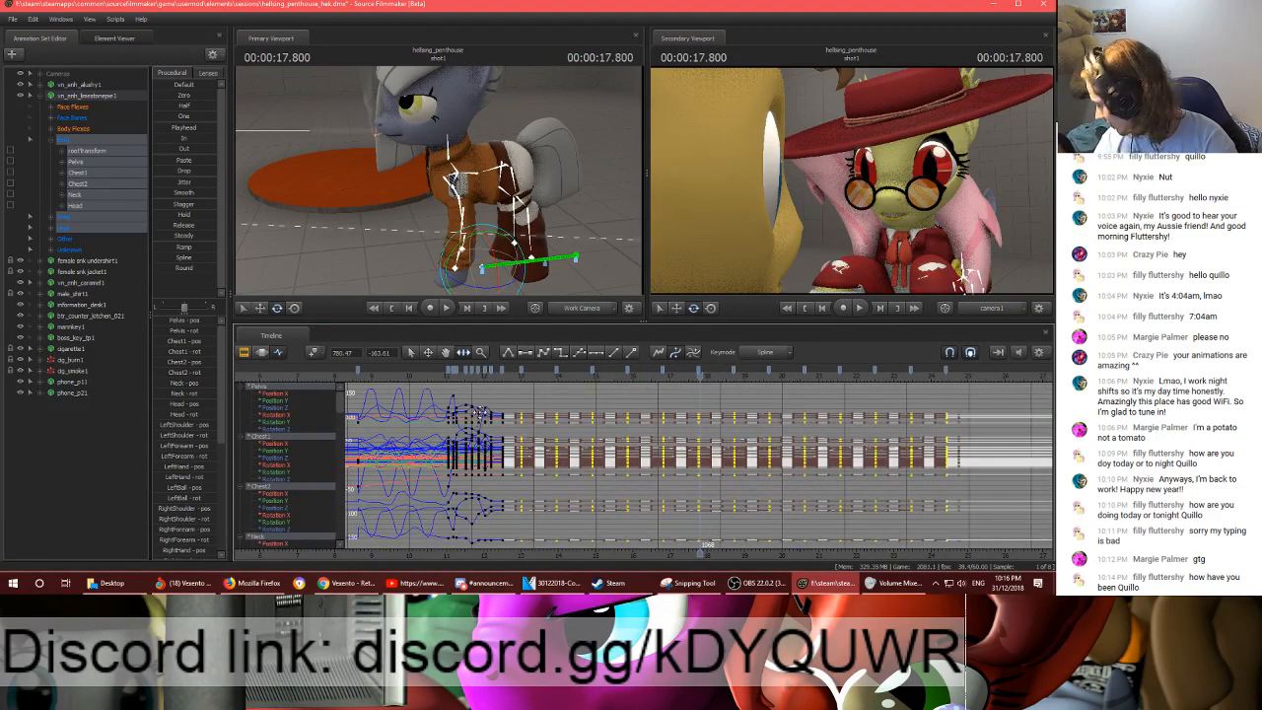
- Play the slowed idle motion from 00:00:12.883 through to about 25.7 seconds
{"action": "left_click", "coordinate": [517, 381]}
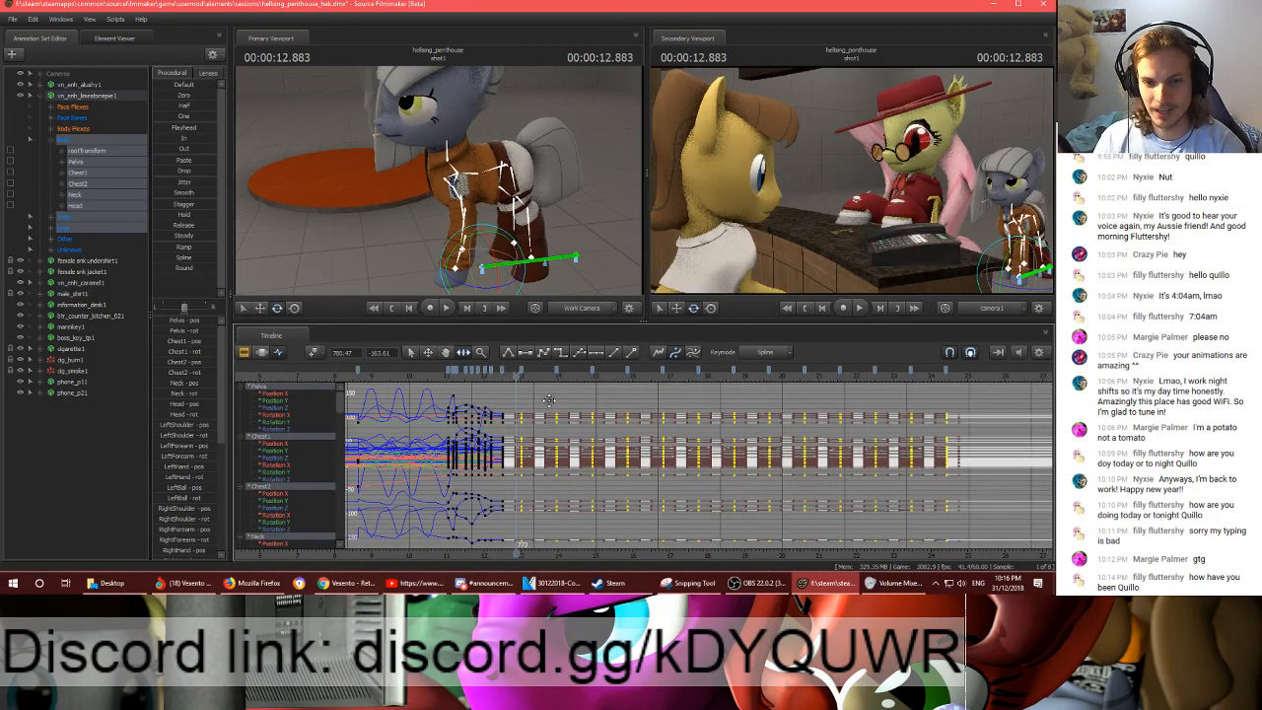
{"action": "key", "text": "space"}
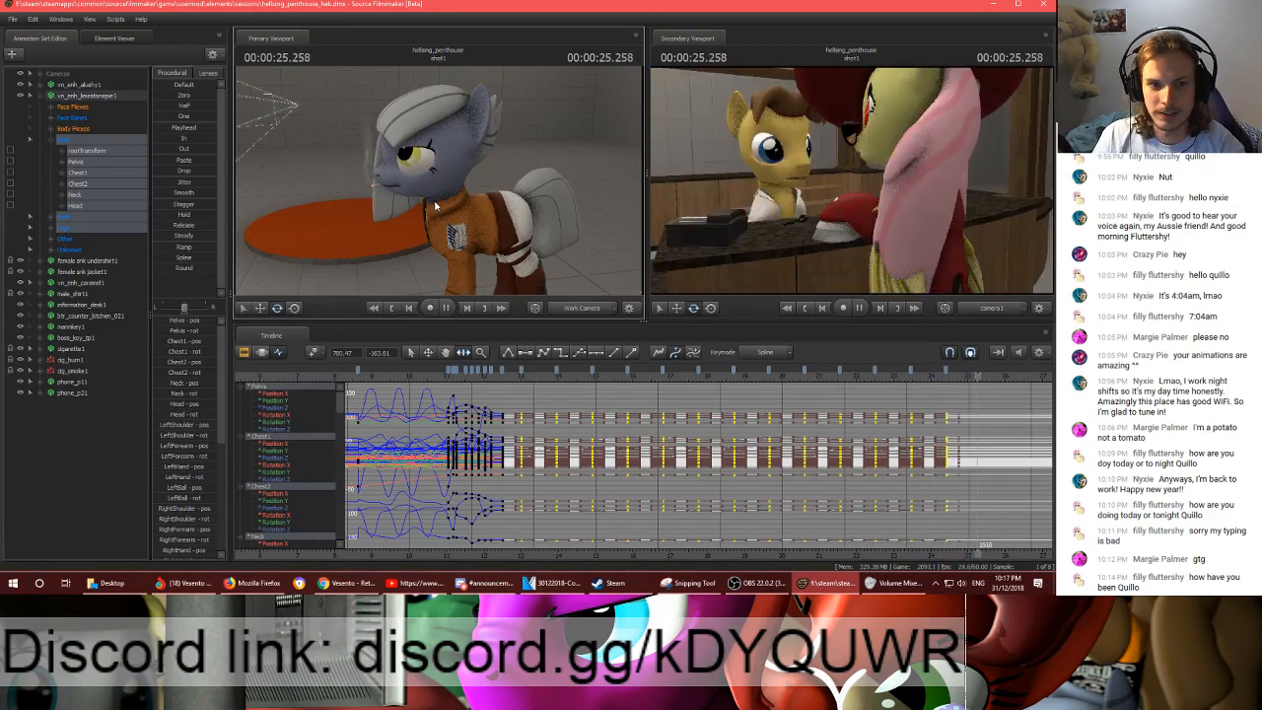
{"action": "key", "text": "space"}
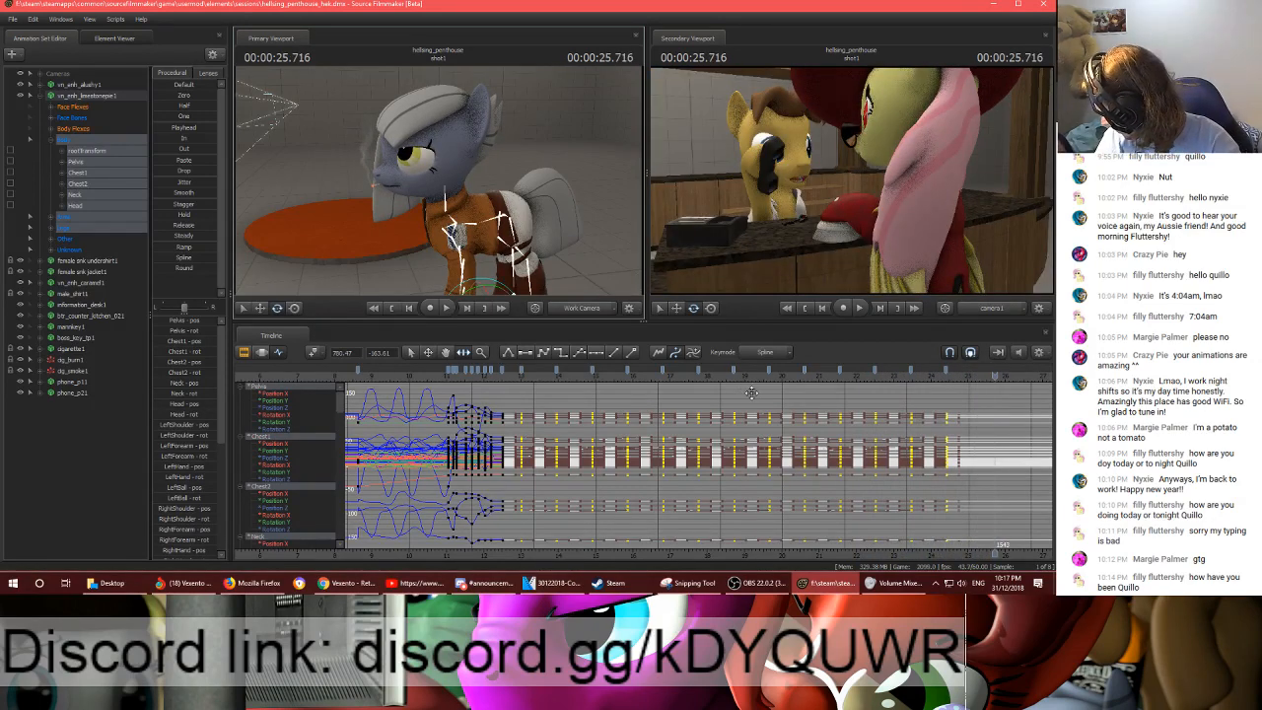
- Copy the grey pony's keys from about 20.6 to 24.4 seconds, paste them at 00:00:24.407, and preview the extended motion
{"action": "middle_click_drag", "start_coordinate": [891, 545], "coordinate": [601, 521]}
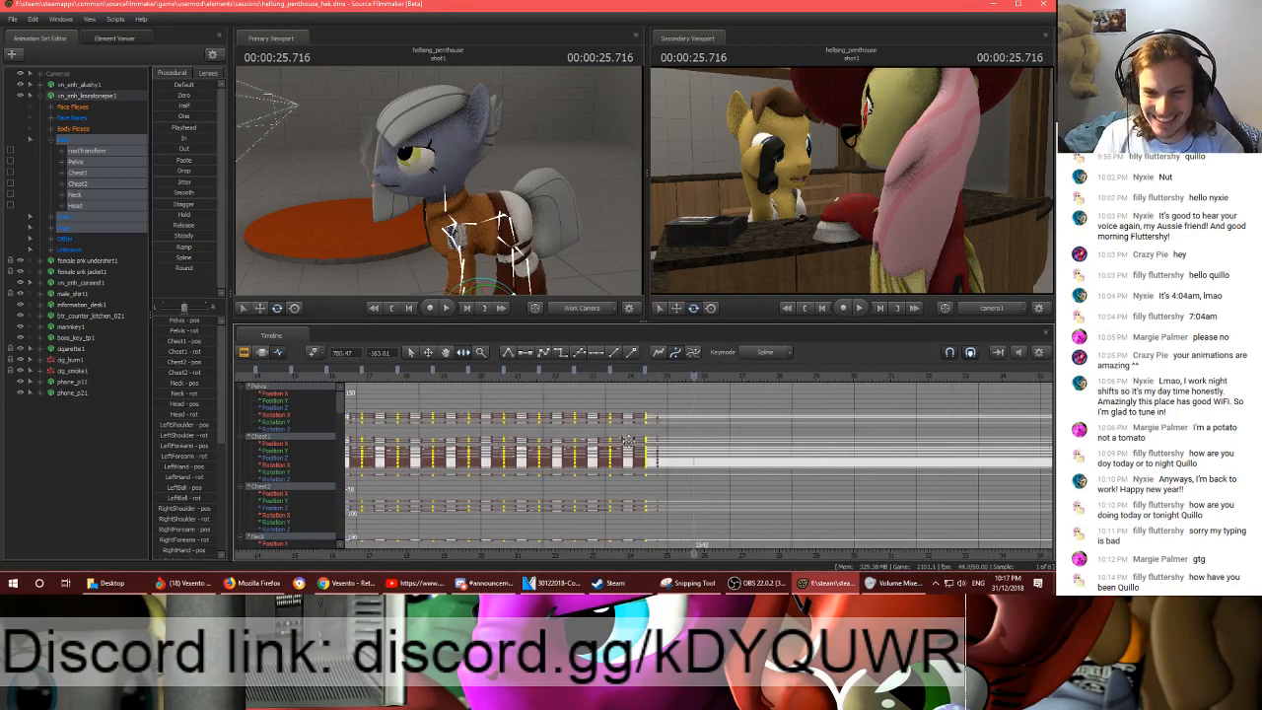
{"action": "left_click", "coordinate": [648, 372]}
{"action": "left_click", "coordinate": [646, 374]}
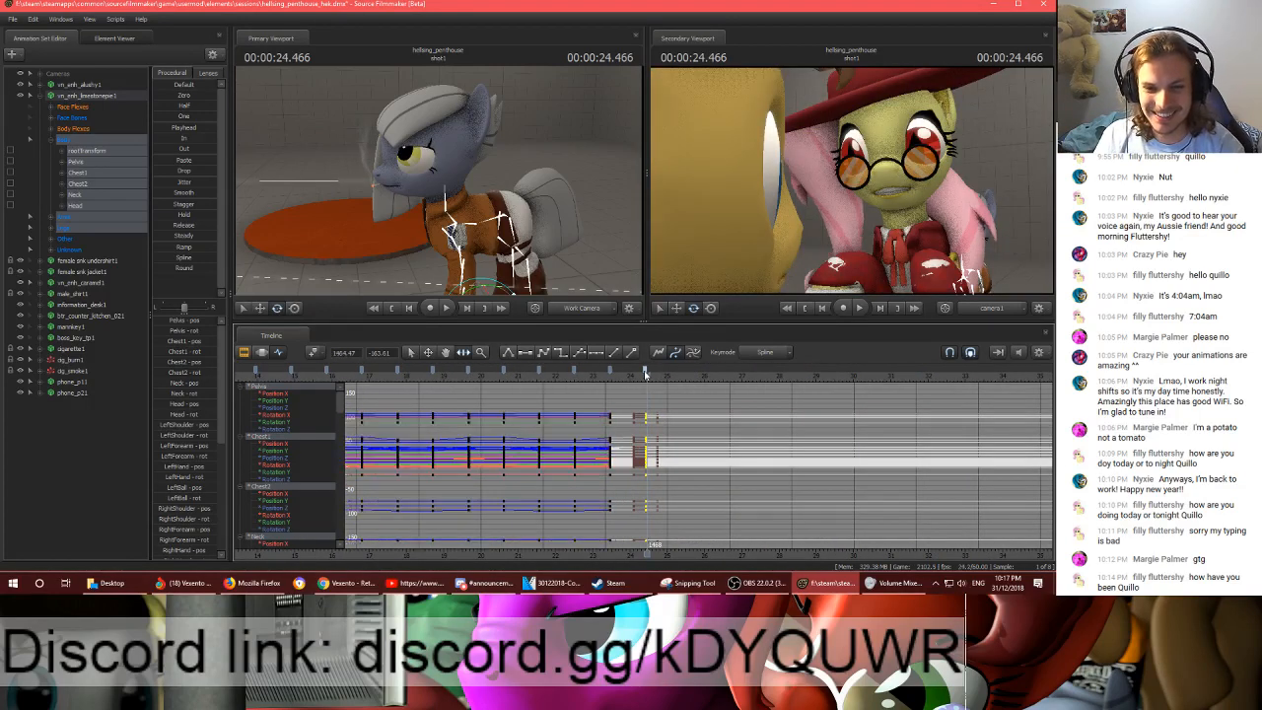
{"action": "left_click", "coordinate": [505, 373], "text": "shift"}
{"action": "key", "text": "Up"}
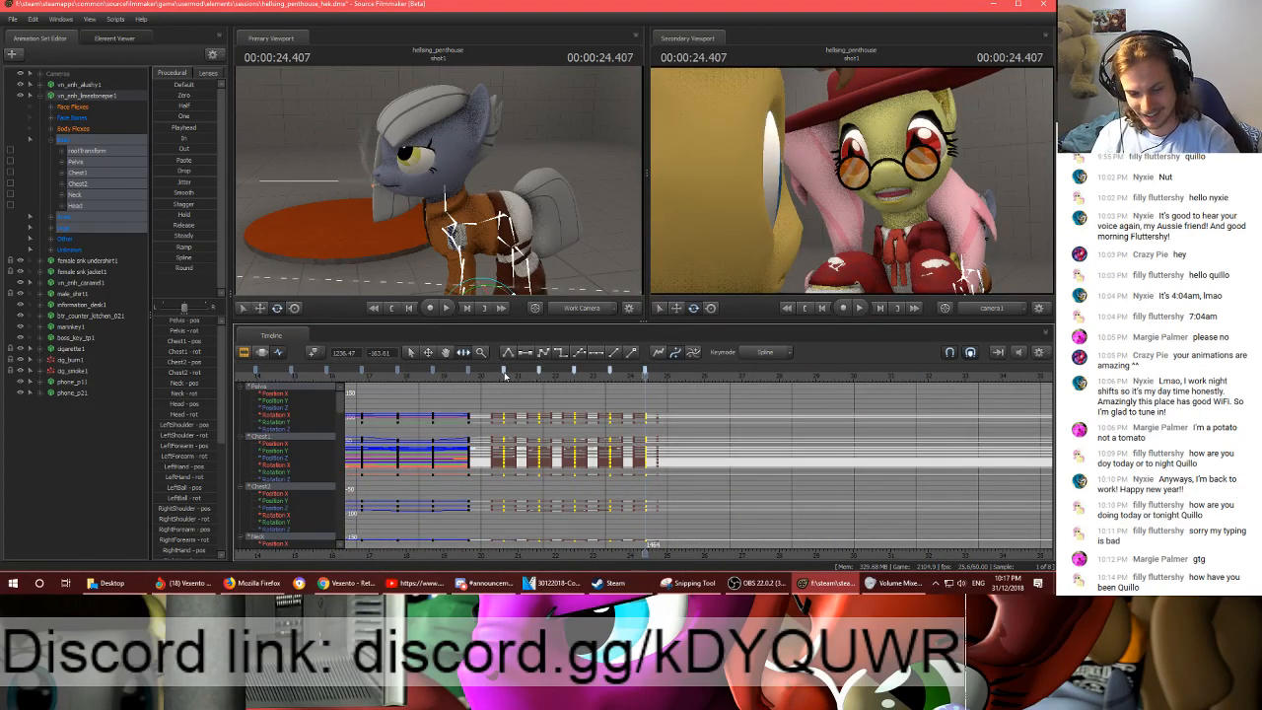
{"action": "key", "text": "ctrl+v"}
{"action": "scroll", "coordinate": [633, 409], "scroll_direction": "down", "scroll_amount": 3}
{"action": "key", "text": "space"}
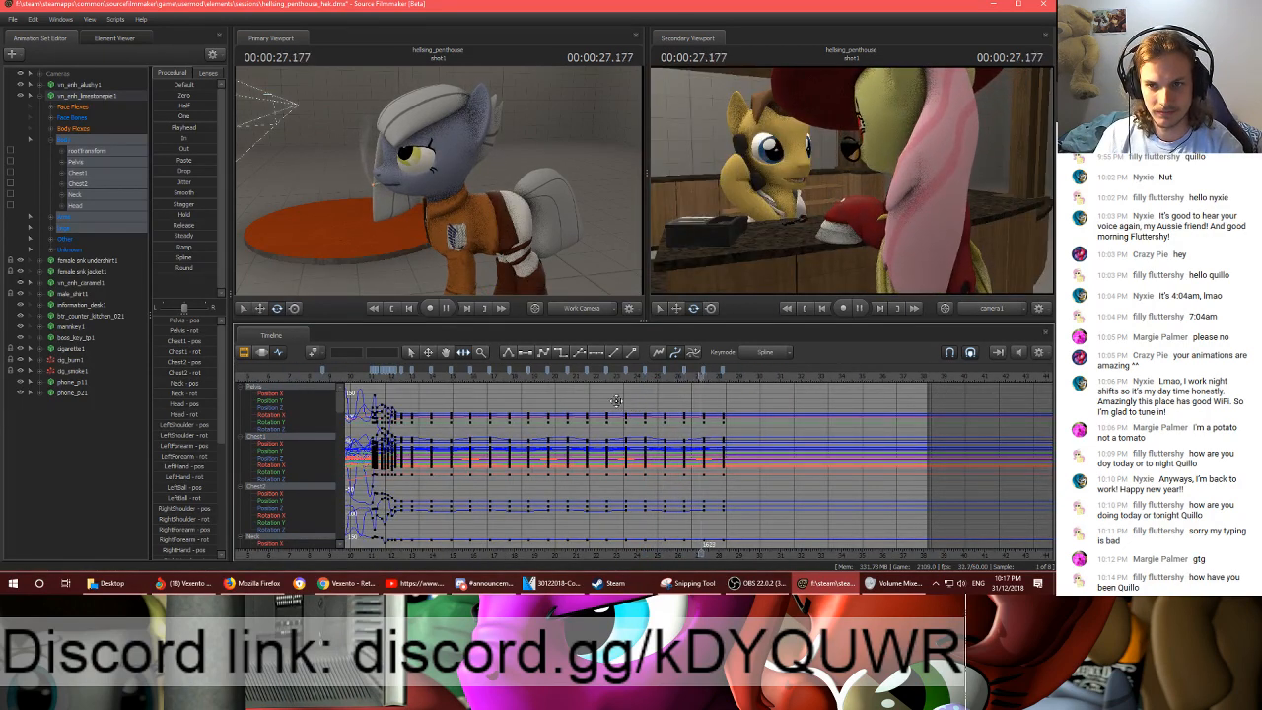
- Paste the grey pony's copied idle keys at 00:00:28.200 and preview the extended motion
{"action": "left_click", "coordinate": [727, 378]}
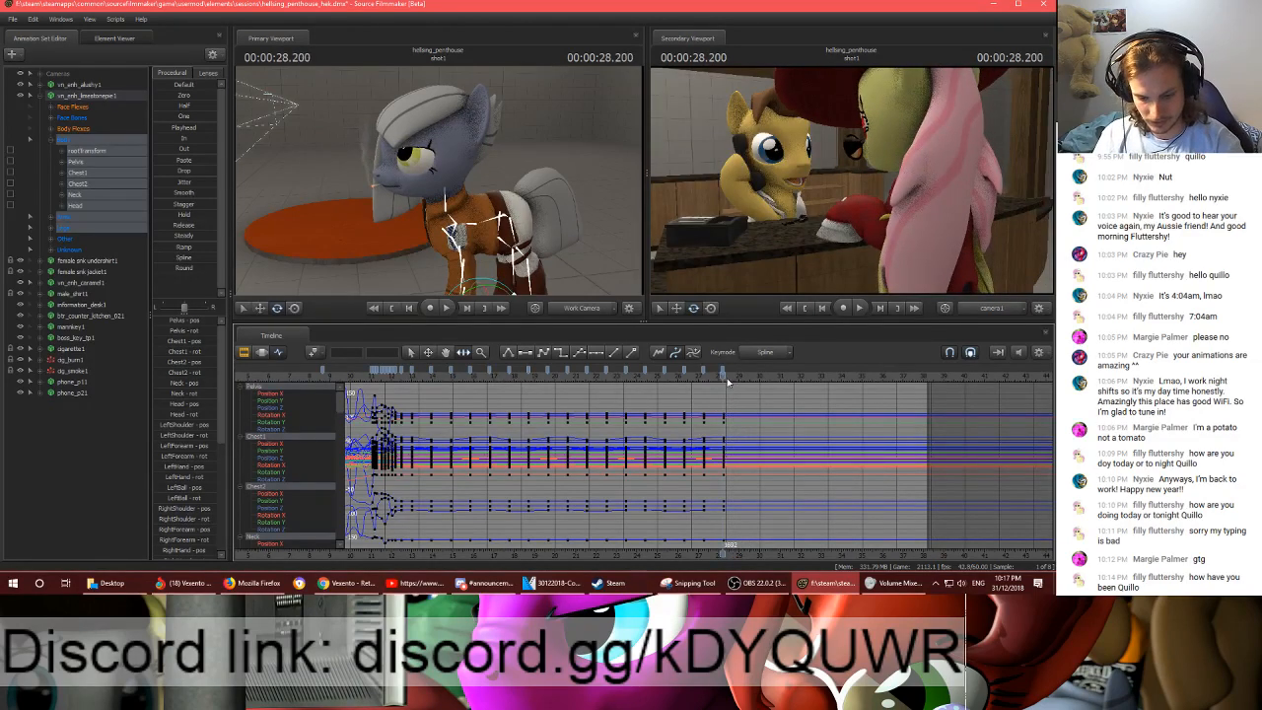
{"action": "key", "text": "ctrl+v"}
{"action": "key", "text": "space"}
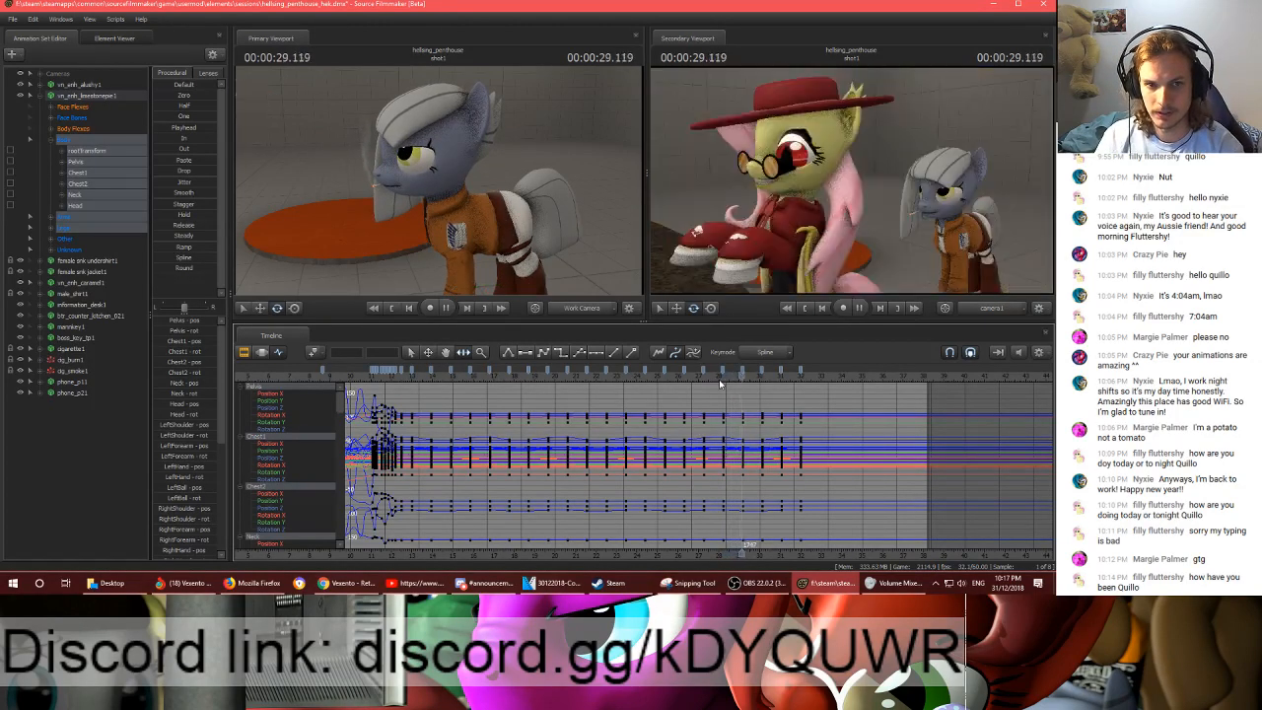
{"action": "key", "text": "space"}
- Flatten the grey pony's viewTarget over the whole shot to its pose at 00:00:04.800 with the Playhead preset in the Motion Editor
{"action": "mouse_move", "coordinate": [566, 172]}
{"action": "left_mouse_down"}
{"action": "mouse_move", "coordinate": [554, 175]}
{"action": "mouse_move", "coordinate": [568, 171]}
{"action": "left_mouse_up"}
{"action": "key", "text": "w"}
{"action": "key", "text": "s"}
{"action": "left_click", "coordinate": [51, 106]}
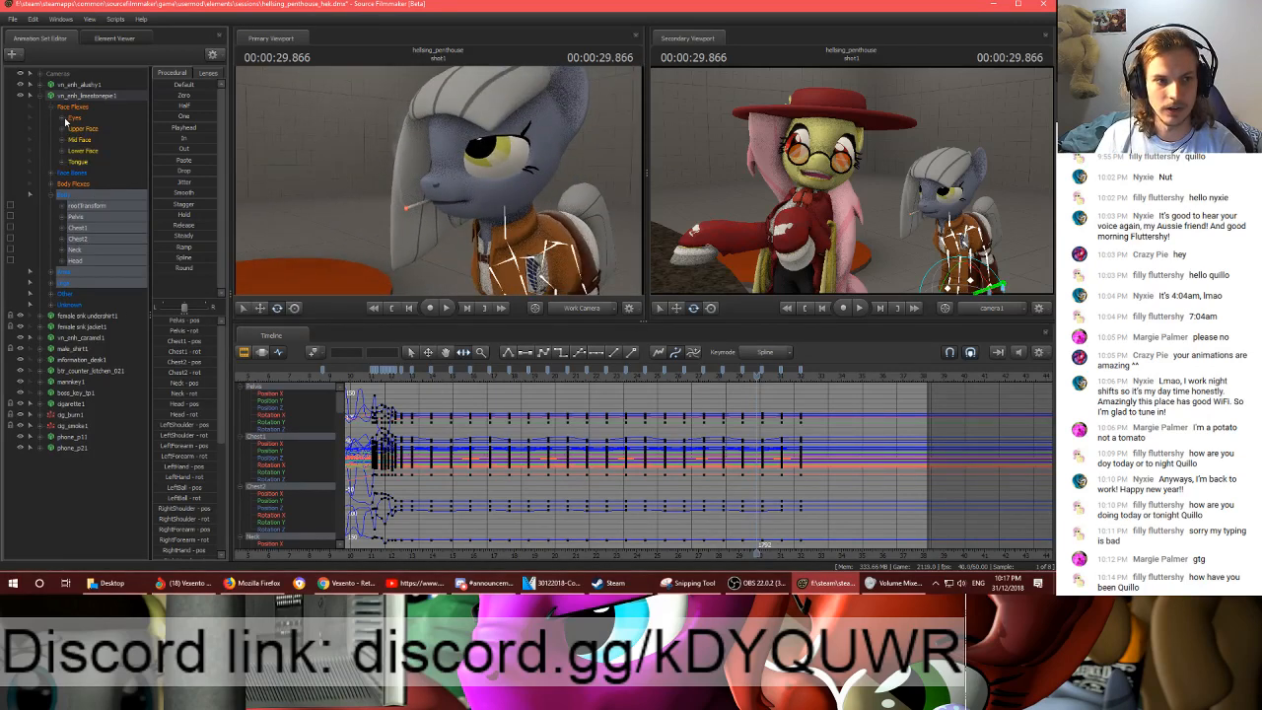
{"action": "left_click", "coordinate": [65, 118]}
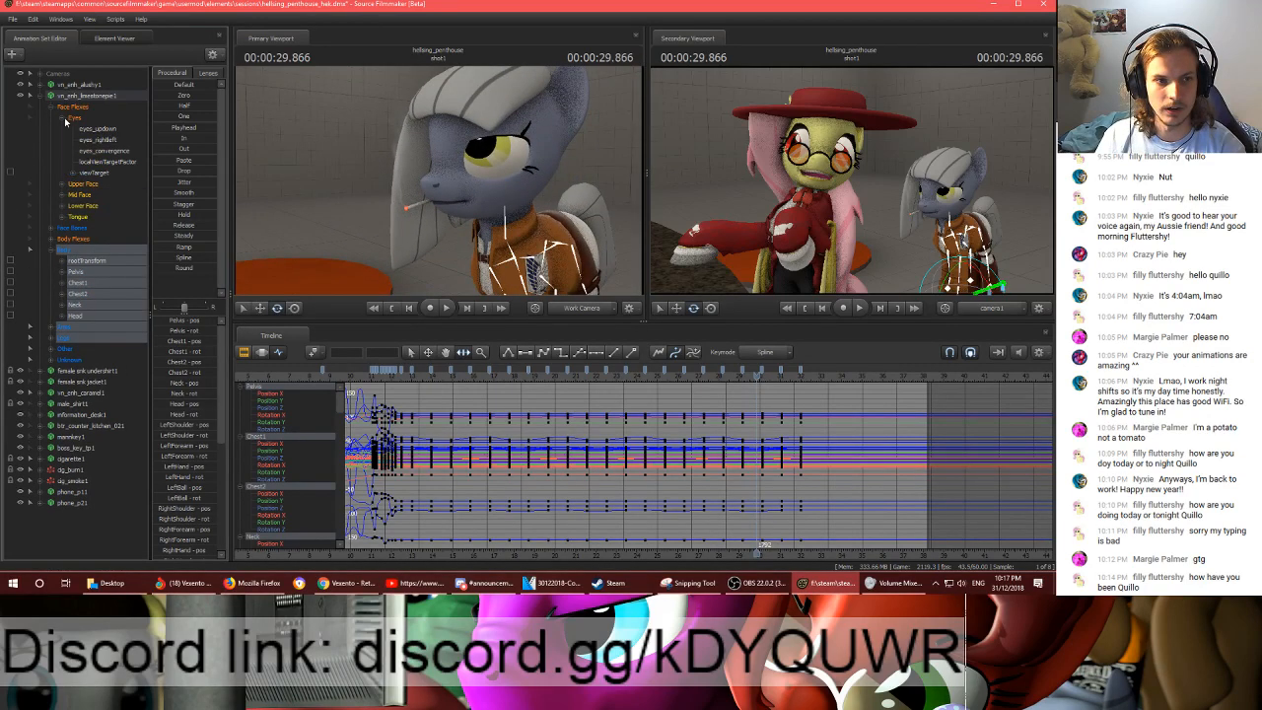
{"action": "left_click", "coordinate": [94, 172]}
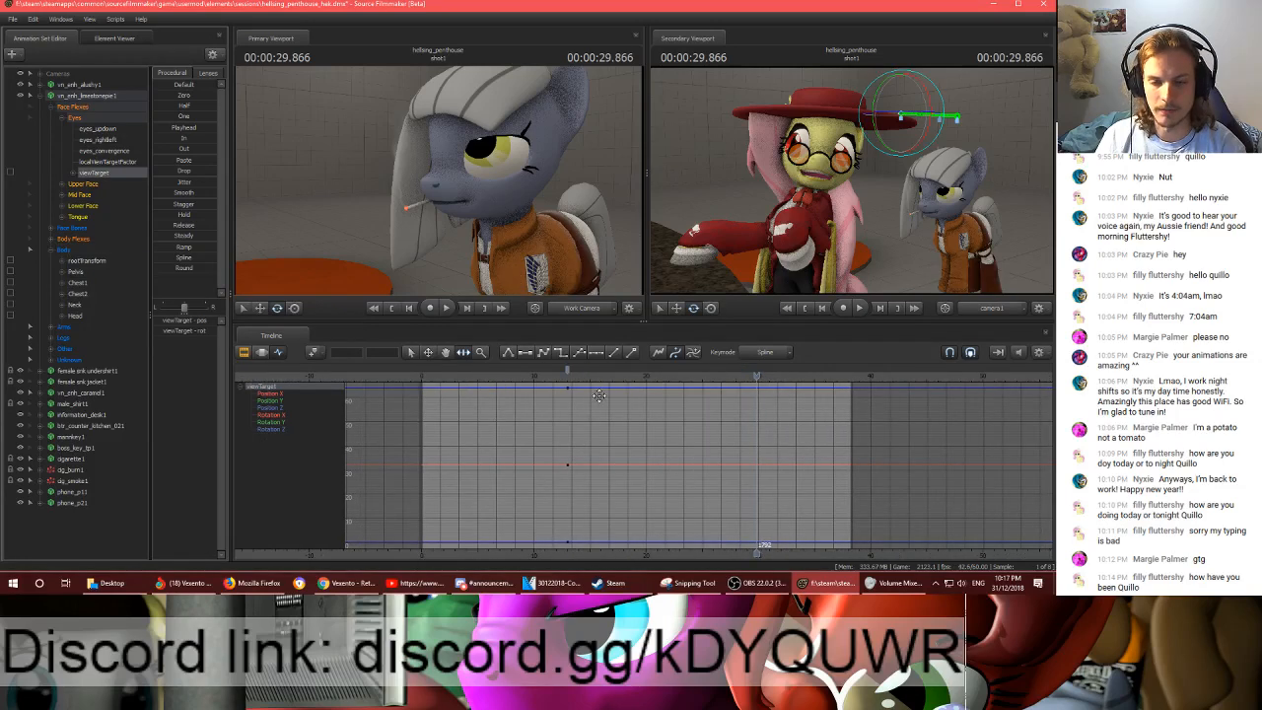
{"action": "left_click_drag", "start_coordinate": [570, 378], "coordinate": [475, 376]}
{"action": "key", "text": "s"}
{"action": "left_click_drag", "start_coordinate": [440, 185], "coordinate": [440, 184]}
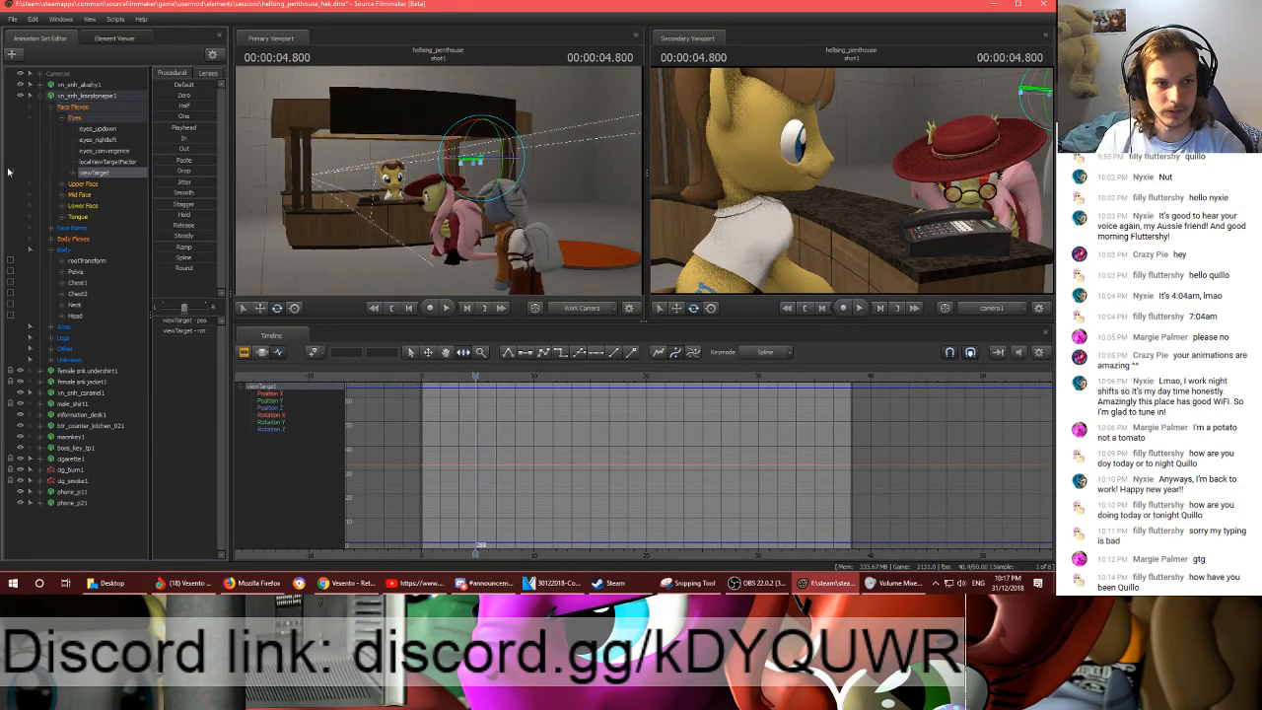
{"action": "left_click", "coordinate": [261, 352]}
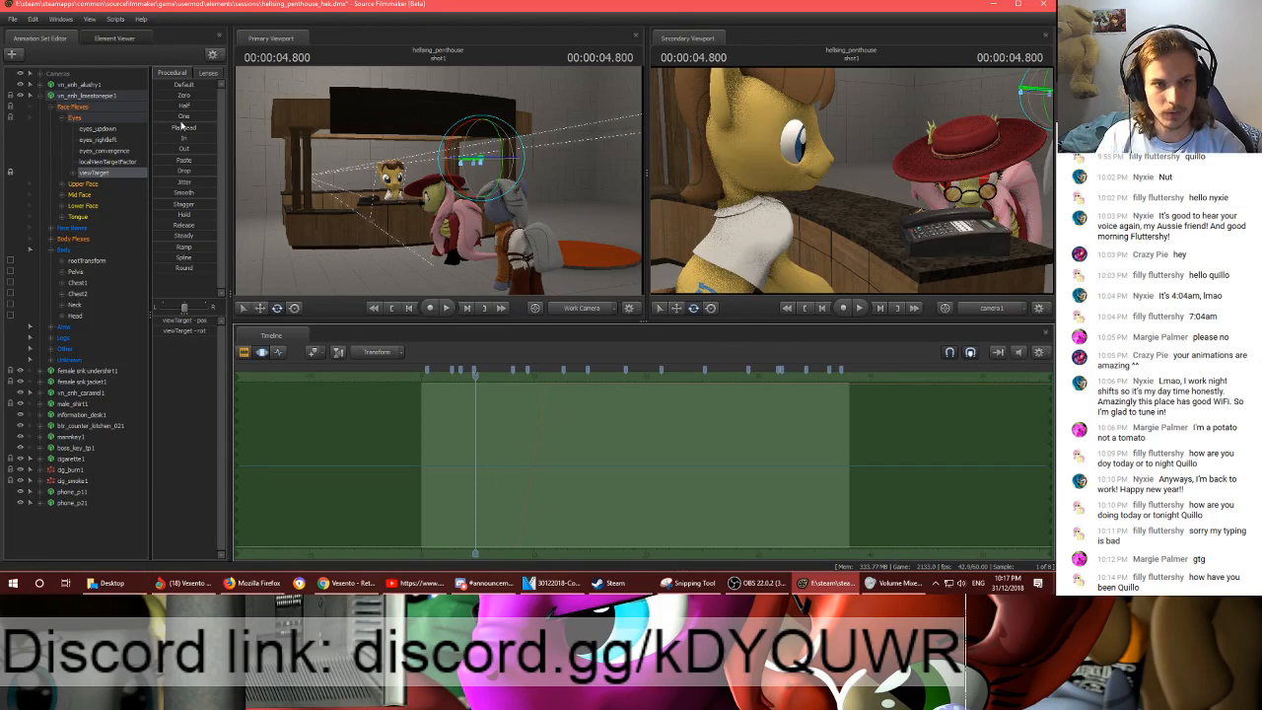
{"action": "left_click_drag", "start_coordinate": [184, 129], "coordinate": [512, 123]}
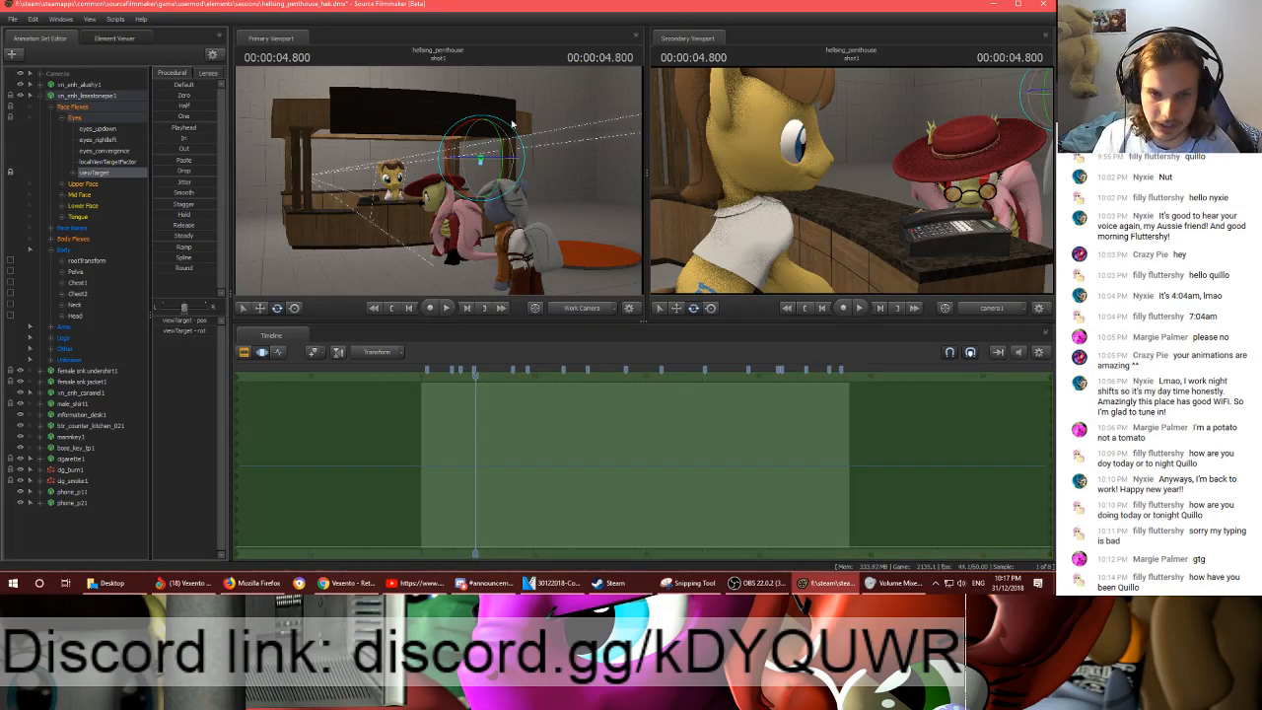
- Reposition the grey pony's viewTarget for the whole shot near the counter and preview the gaze to about 11.3 seconds
{"action": "key", "text": "w"}
{"action": "left_click_drag", "start_coordinate": [587, 227], "coordinate": [327, 185]}
{"action": "key", "text": "w"}
{"action": "key", "text": "w"}
{"action": "left_click_drag", "start_coordinate": [450, 184], "coordinate": [439, 184]}
{"action": "key", "text": "s"}
{"action": "left_click_drag", "start_coordinate": [312, 175], "coordinate": [313, 189]}
{"action": "left_click_drag", "start_coordinate": [440, 185], "coordinate": [440, 184]}
{"action": "key", "text": "w"}
{"action": "key", "text": "space"}
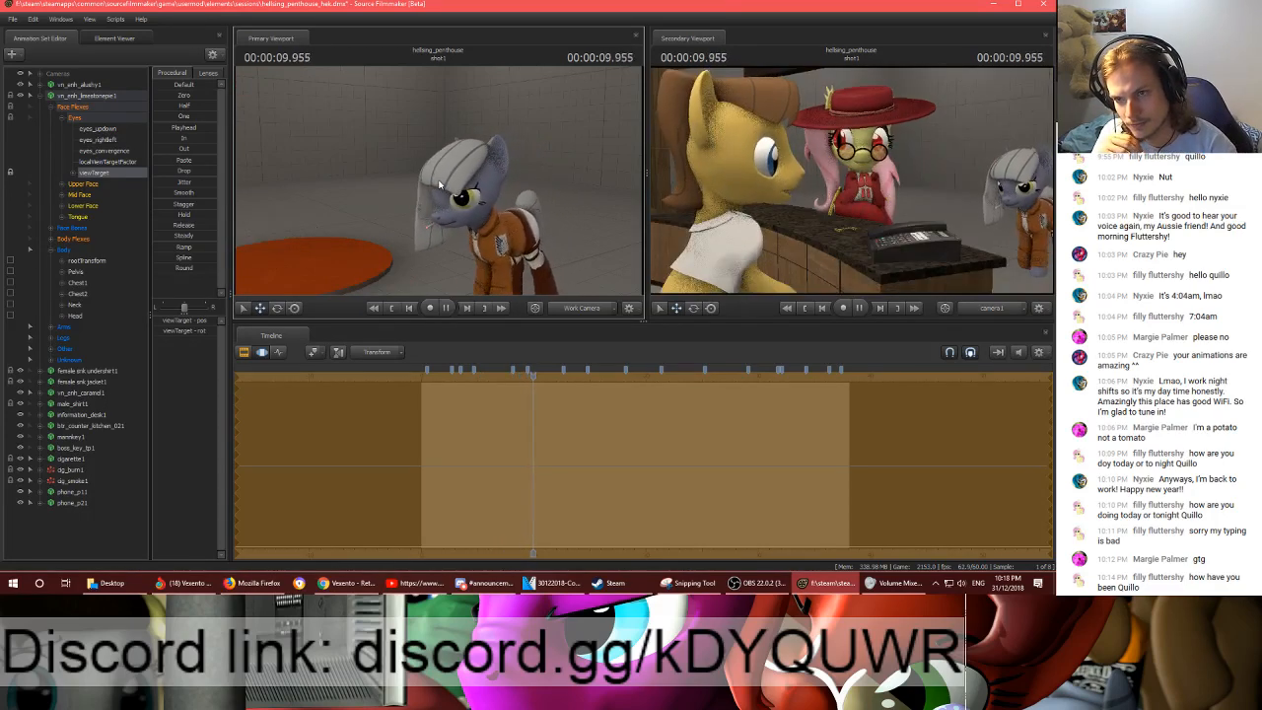
{"action": "key", "text": "space"}
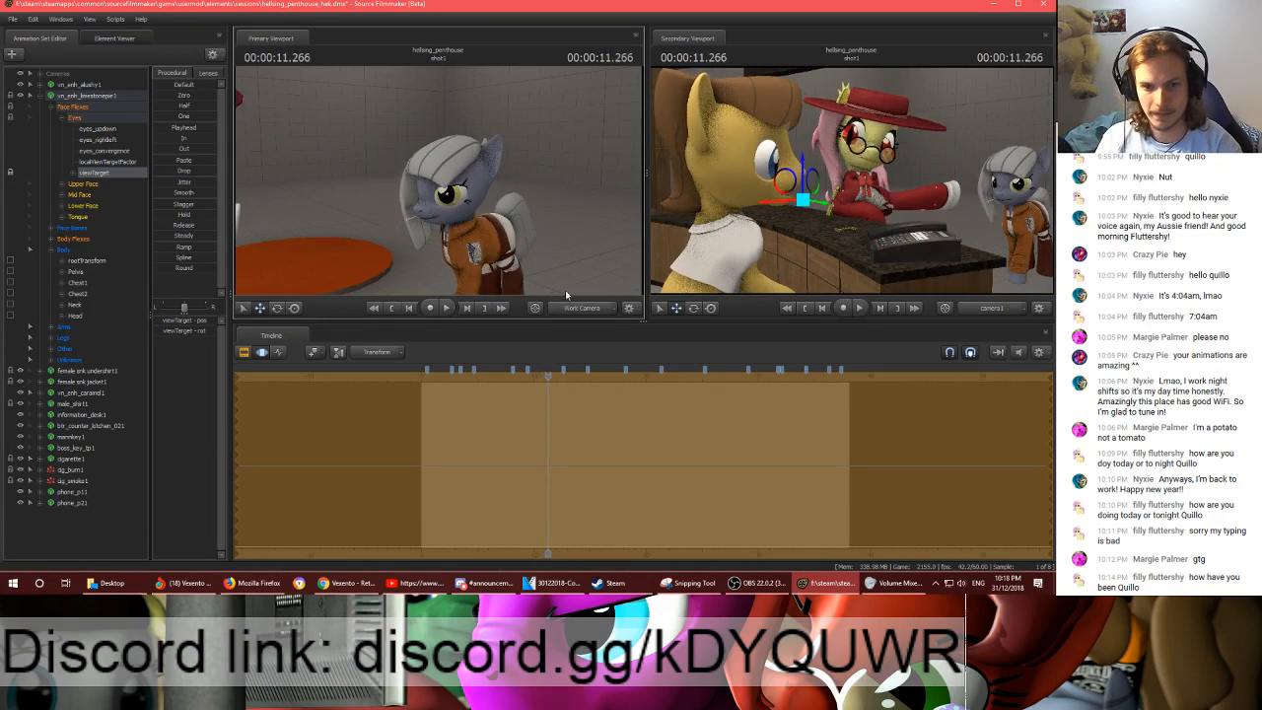
- In the Graph Editor, key the viewTarget at 00:00:10.633, shifted slightly toward the yellow pony behind the counter
{"action": "scroll", "coordinate": [541, 414], "scroll_direction": "up", "scroll_amount": 2}
{"action": "left_click", "coordinate": [538, 376]}
{"action": "left_click", "coordinate": [277, 354]}
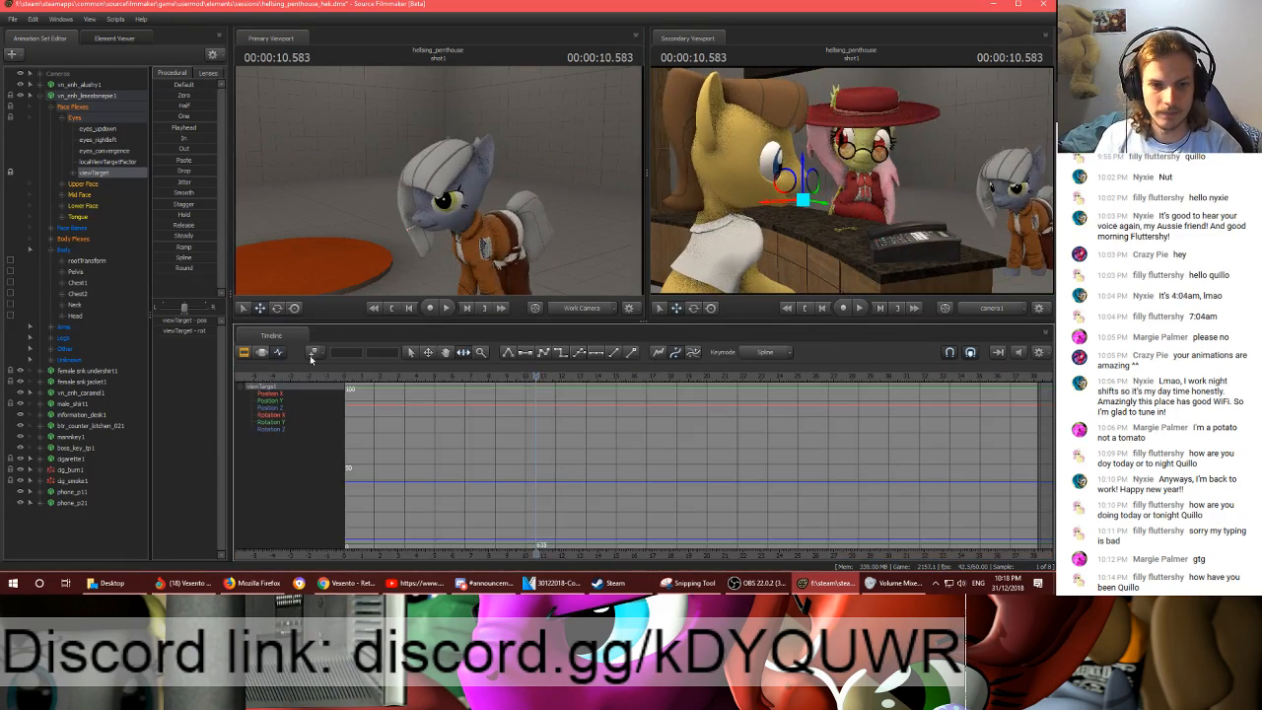
{"action": "left_click_drag", "start_coordinate": [534, 378], "coordinate": [538, 377]}
{"action": "left_click_drag", "start_coordinate": [493, 232], "coordinate": [409, 155]}
{"action": "key", "text": "s"}
{"action": "key", "text": "d"}
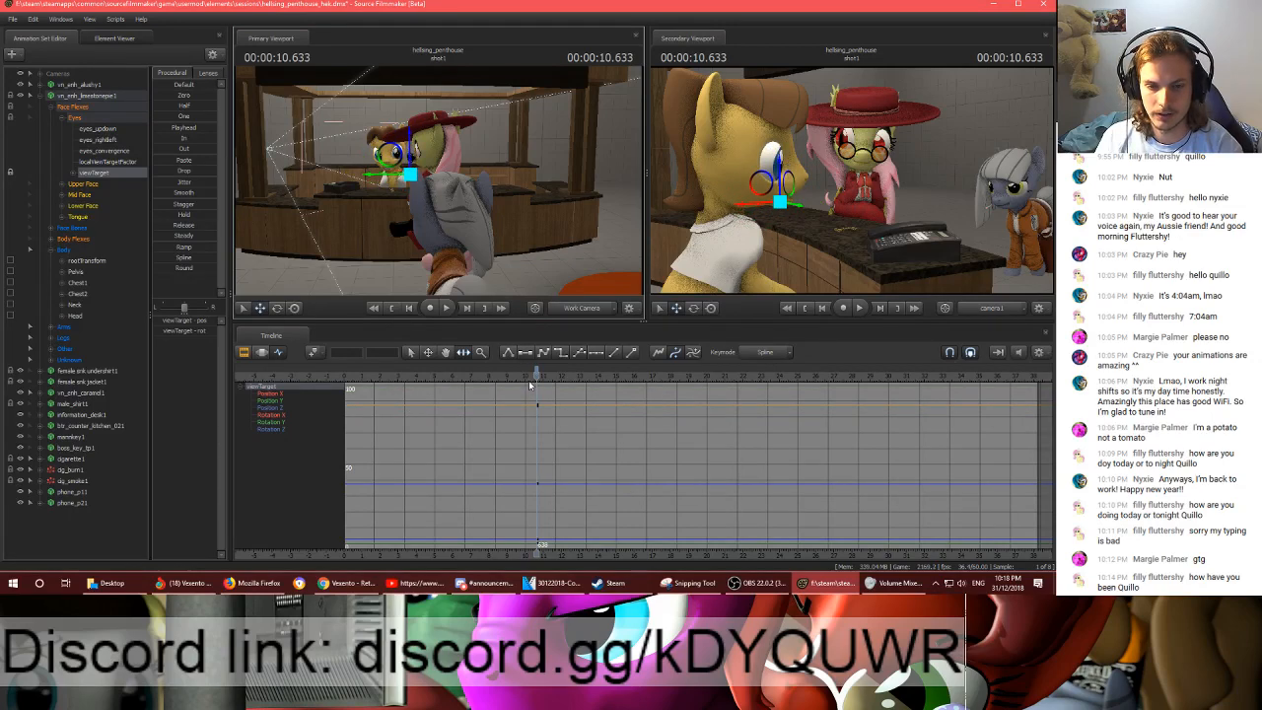
- Hold the viewTarget with a key at 00:00:11.050 and move it to the red-hatted pony's outstretched hoof at 00:00:11.100
{"action": "left_click_drag", "start_coordinate": [538, 375], "coordinate": [545, 377]}
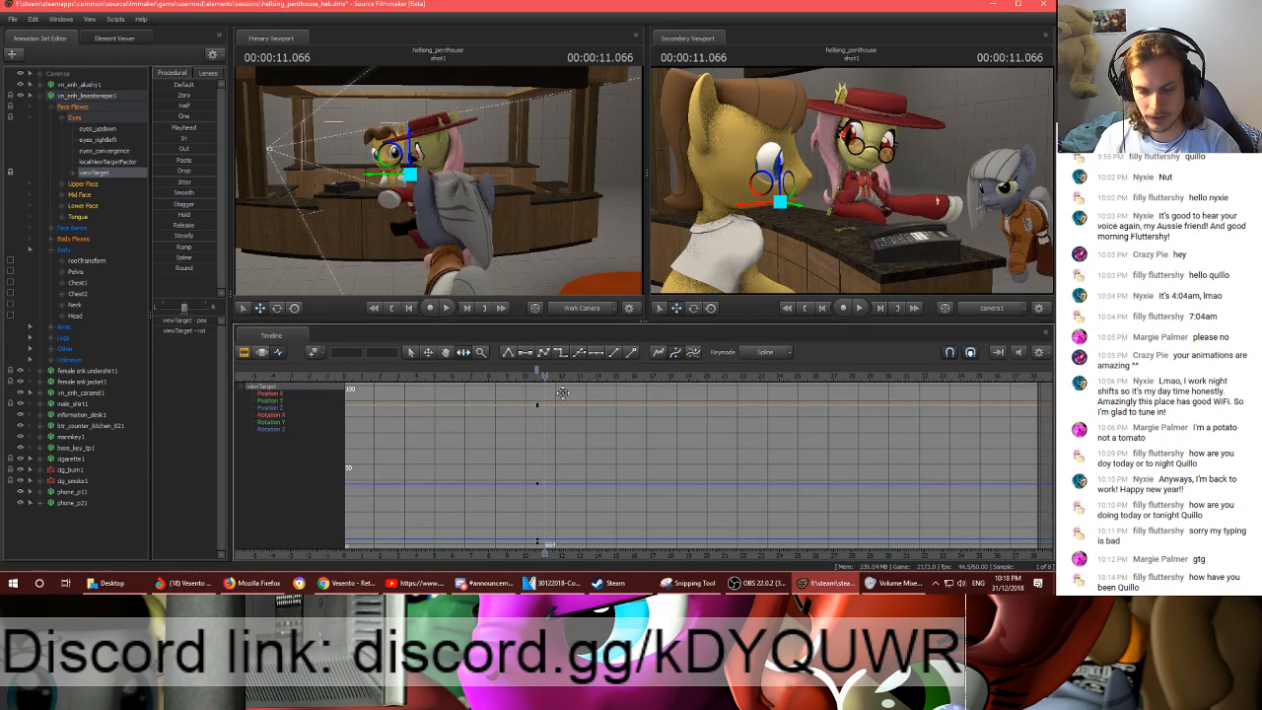
{"action": "scroll", "coordinate": [564, 398], "scroll_direction": "up", "scroll_amount": 2}
{"action": "key", "text": "Left"}
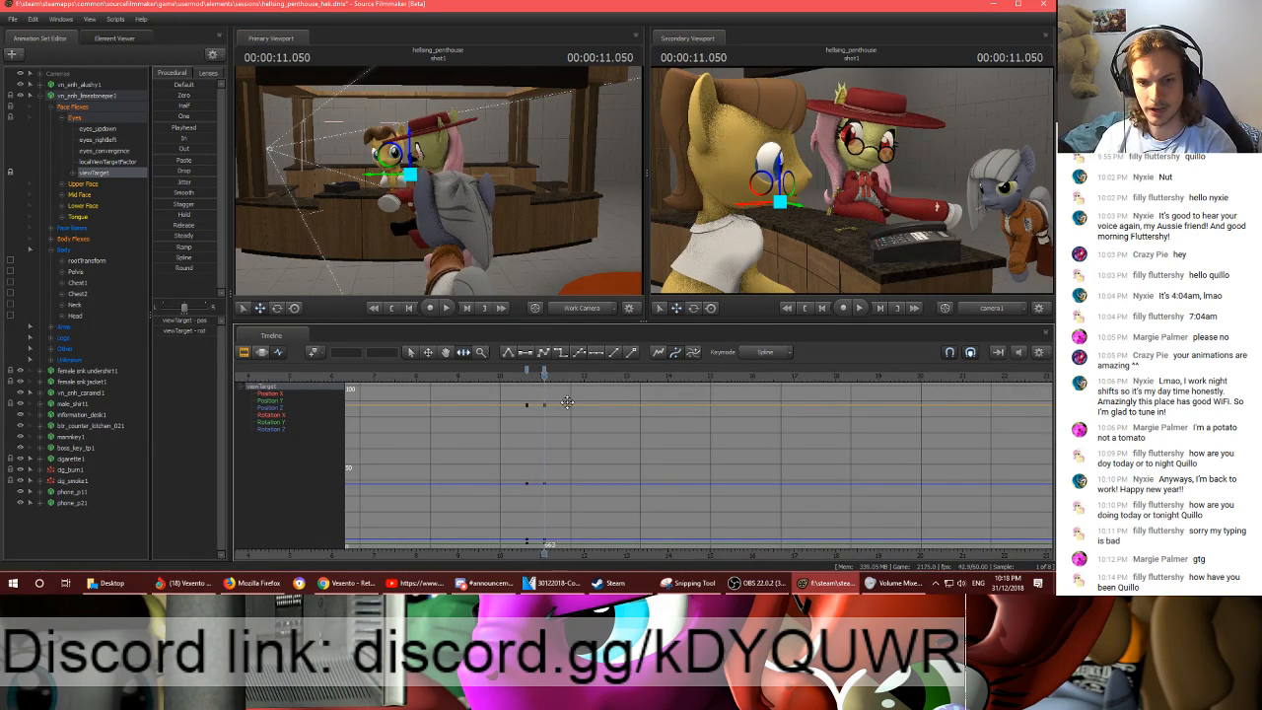
{"action": "key", "text": "Right"}
{"action": "key", "text": "Right"}
{"action": "key", "text": "Right"}
{"action": "key", "text": "w"}
{"action": "left_click_drag", "start_coordinate": [448, 183], "coordinate": [422, 207]}
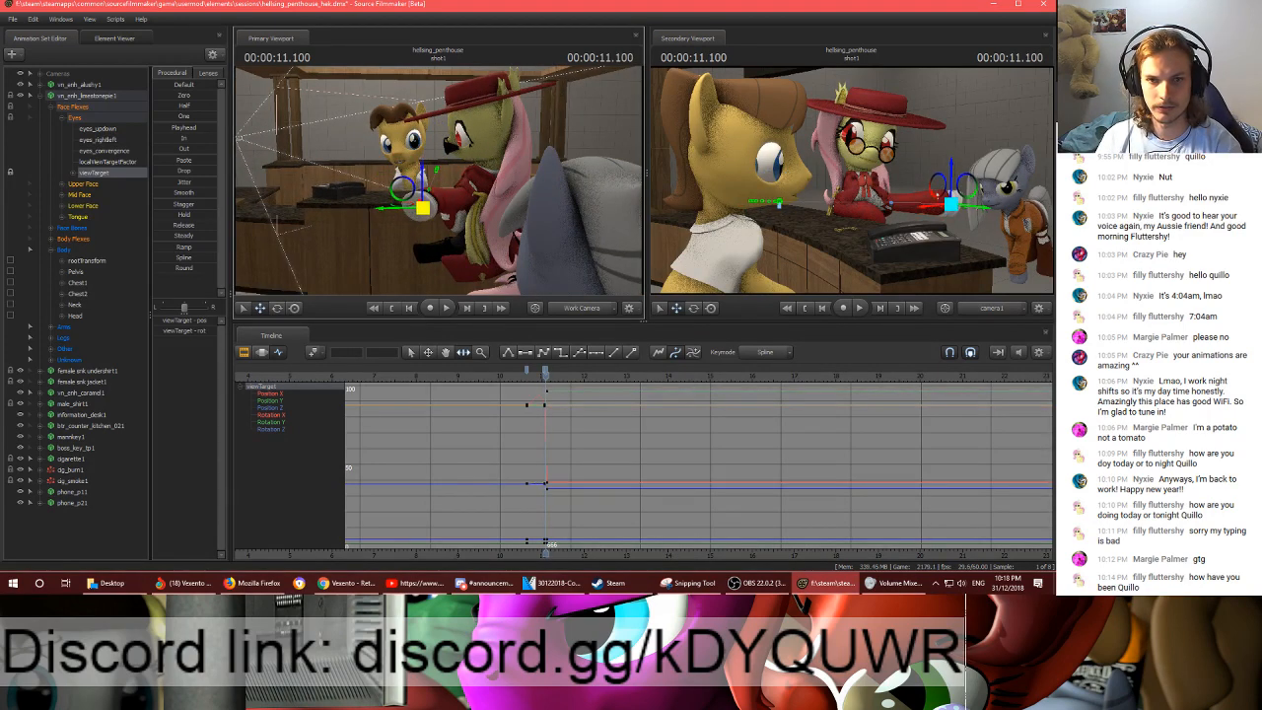
{"action": "key", "text": "w"}
{"action": "left_click_drag", "start_coordinate": [539, 167], "coordinate": [591, 172]}
{"action": "mouse_move", "coordinate": [470, 214]}
{"action": "left_mouse_down"}
{"action": "mouse_move", "coordinate": [497, 215]}
{"action": "mouse_move", "coordinate": [480, 215]}
{"action": "left_mouse_up"}
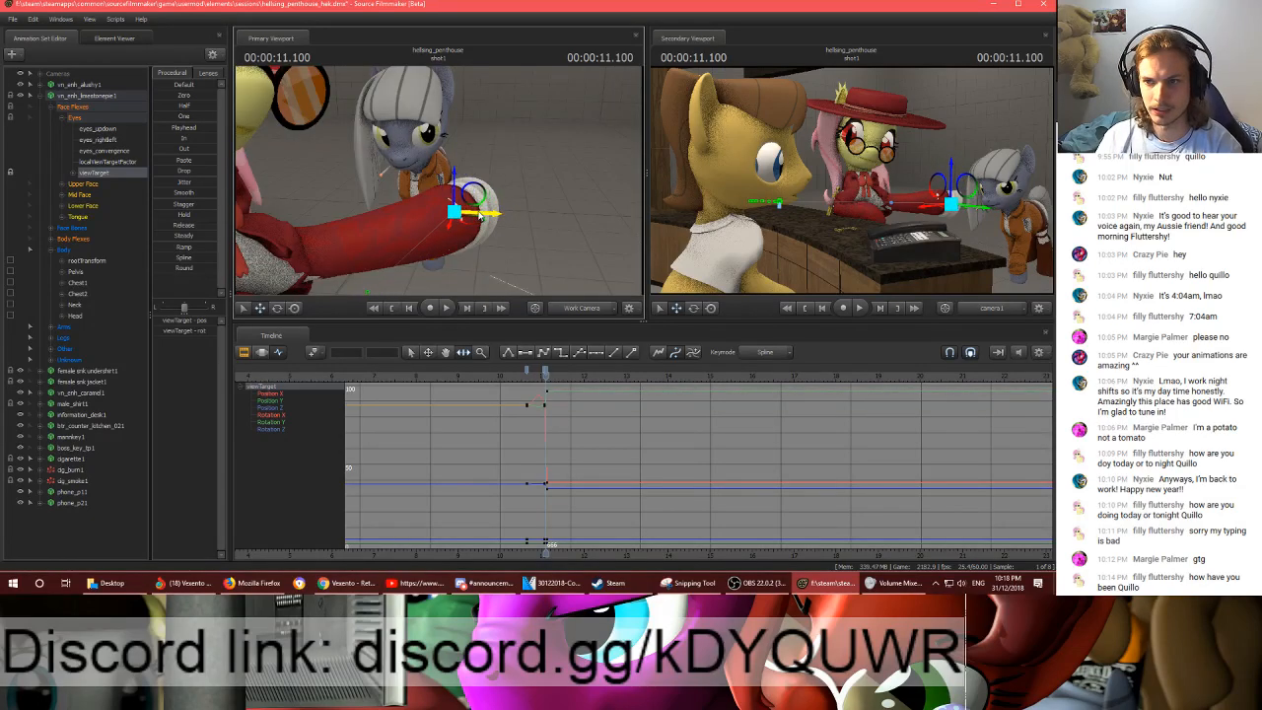
- Add a holding viewTarget key at 00:00:11.250 and move the target to the red-hatted pony's face at 00:00:11.283
{"action": "left_click", "coordinate": [545, 373]}
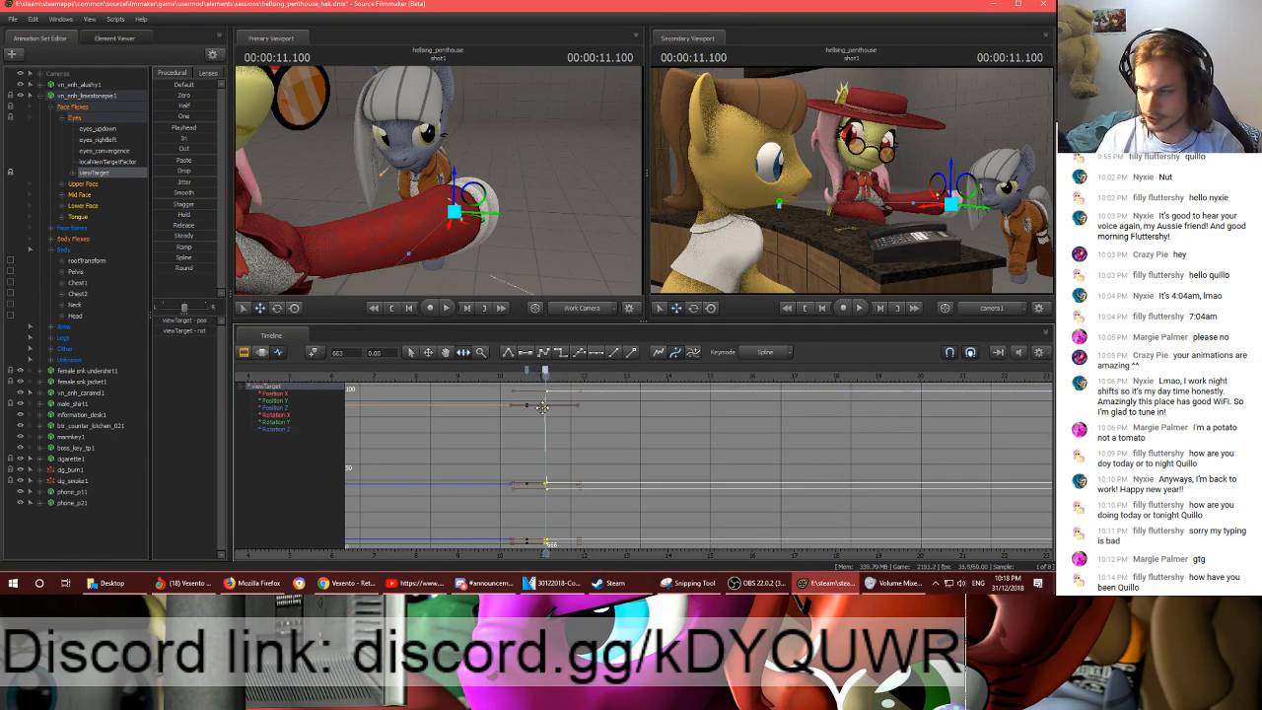
{"action": "left_click_drag", "start_coordinate": [544, 373], "coordinate": [553, 376]}
{"action": "key", "text": "m"}
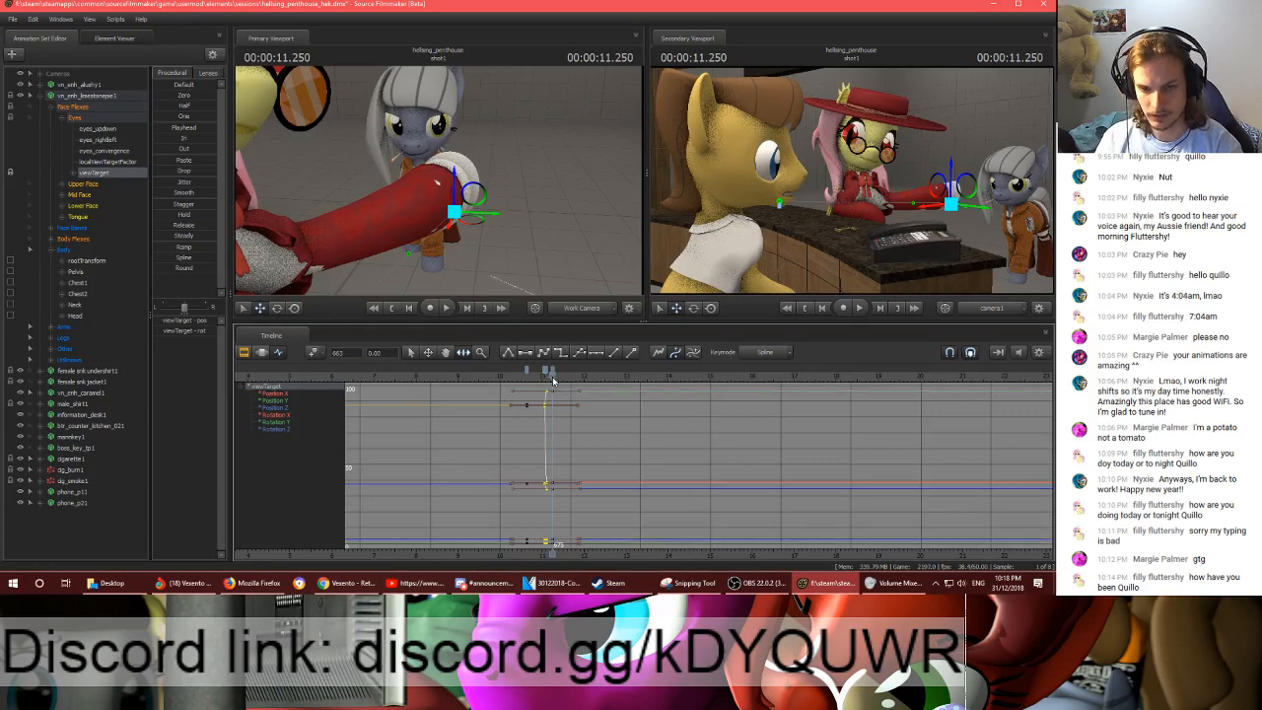
{"action": "key", "text": "Right"}
{"action": "key", "text": "Right"}
{"action": "key", "text": "Down"}
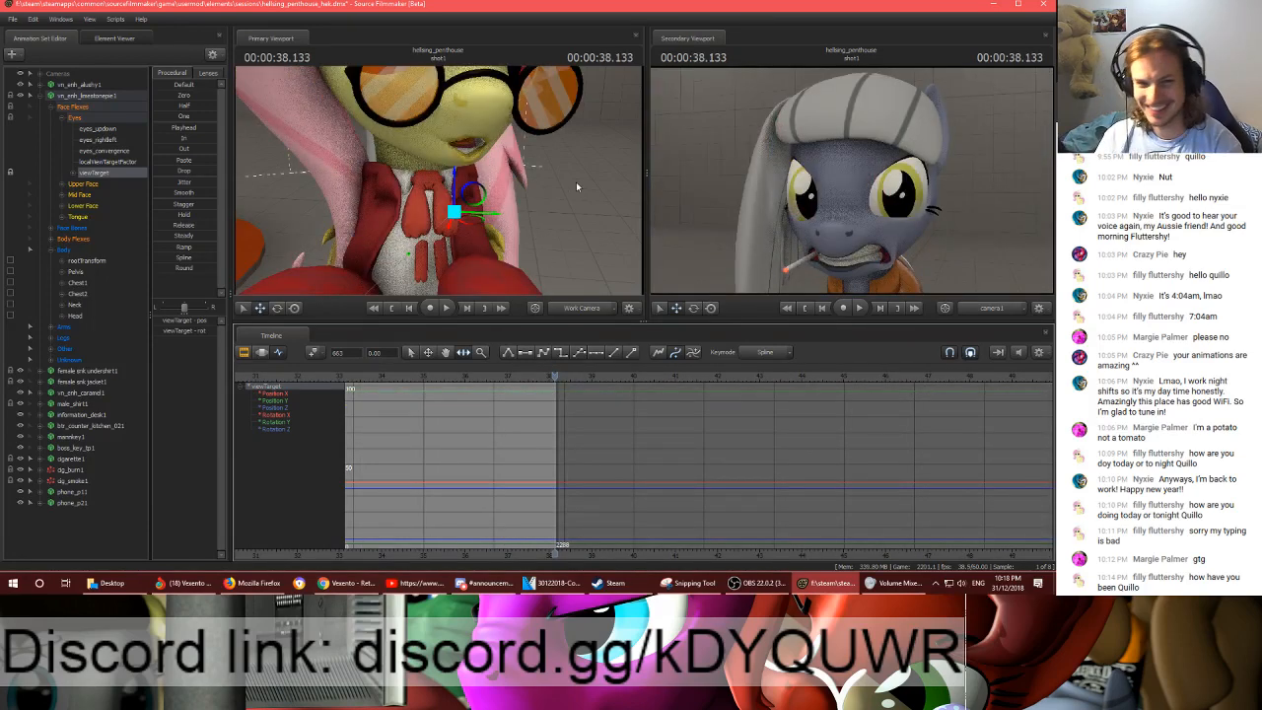
{"action": "left_click_drag", "start_coordinate": [578, 186], "coordinate": [364, 230]}
{"action": "key", "text": "Up"}
{"action": "key", "text": "Right"}
{"action": "key", "text": "Right"}
{"action": "mouse_move", "coordinate": [460, 196]}
{"action": "left_mouse_down"}
{"action": "mouse_move", "coordinate": [490, 127]}
{"action": "mouse_move", "coordinate": [491, 150]}
{"action": "mouse_move", "coordinate": [442, 186]}
{"action": "left_mouse_up"}
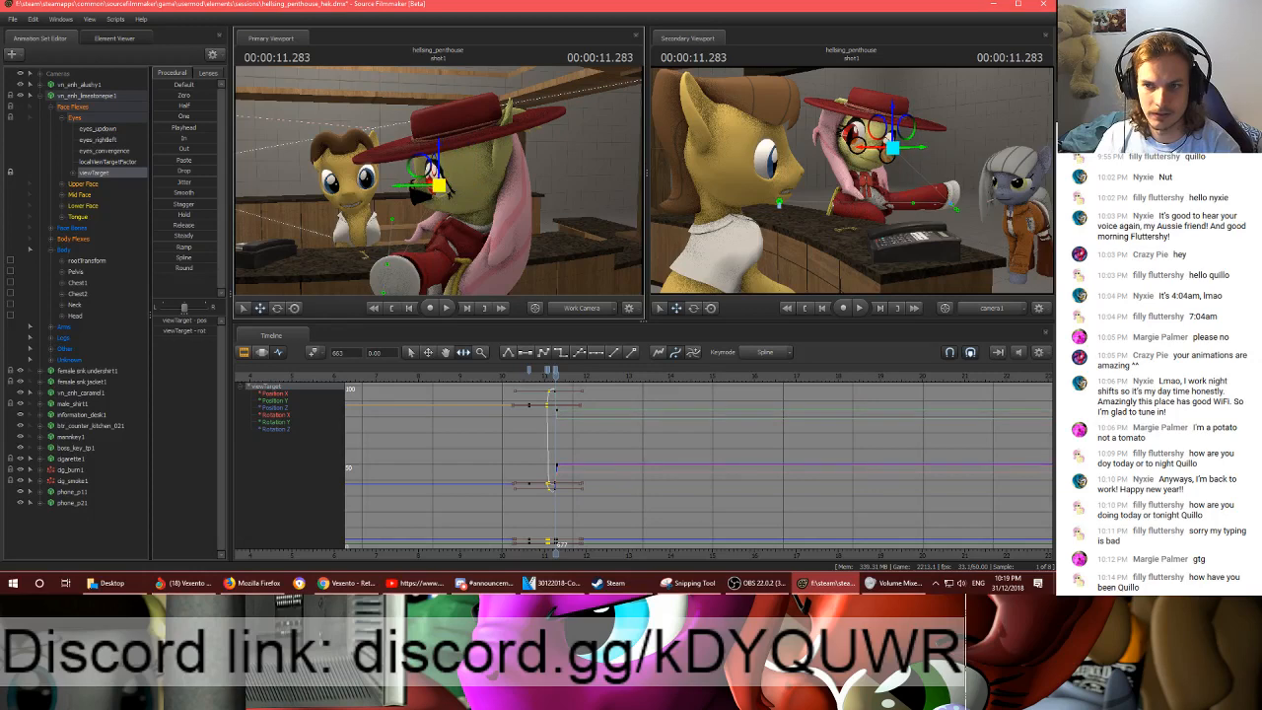
- Hold the viewTarget with a key at 00:00:11.800 and paste a copy of the 00:00:10.633 key at 00:00:11.833
{"action": "scroll", "coordinate": [553, 384], "scroll_direction": "up", "scroll_amount": 2}
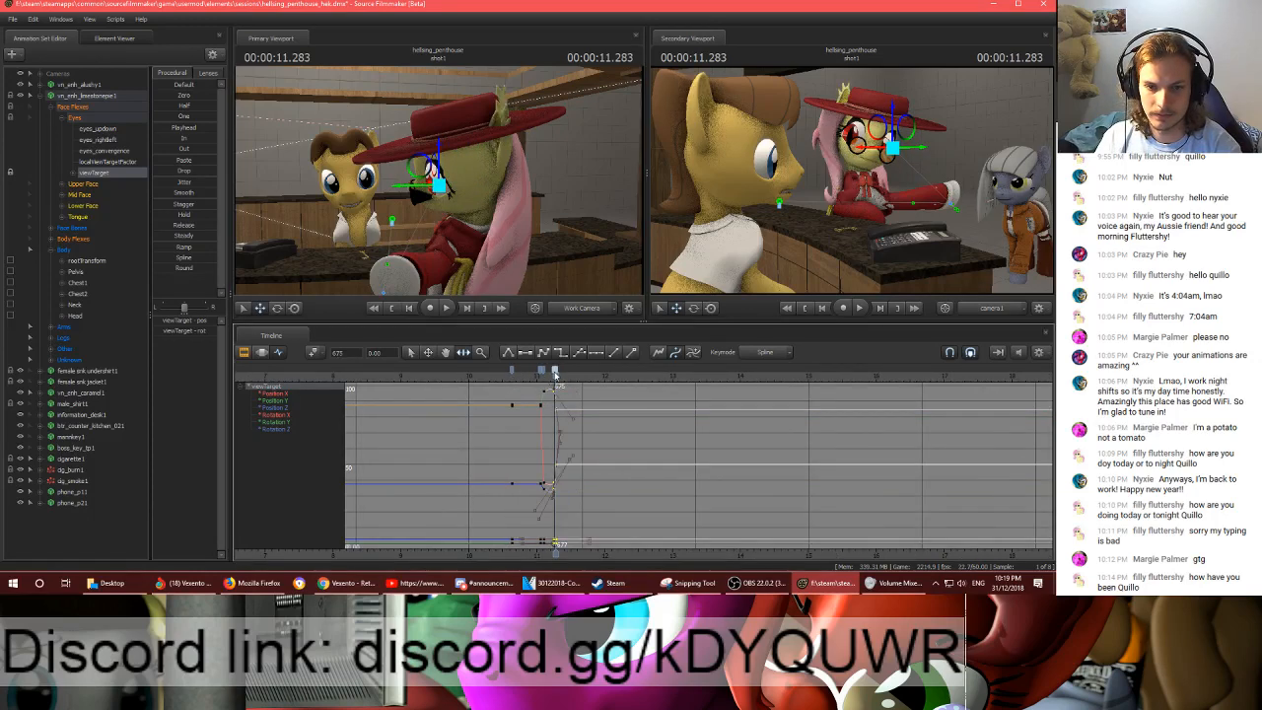
{"action": "scroll", "coordinate": [557, 371], "scroll_direction": "up", "scroll_amount": 2}
{"action": "left_click_drag", "start_coordinate": [556, 371], "coordinate": [612, 385]}
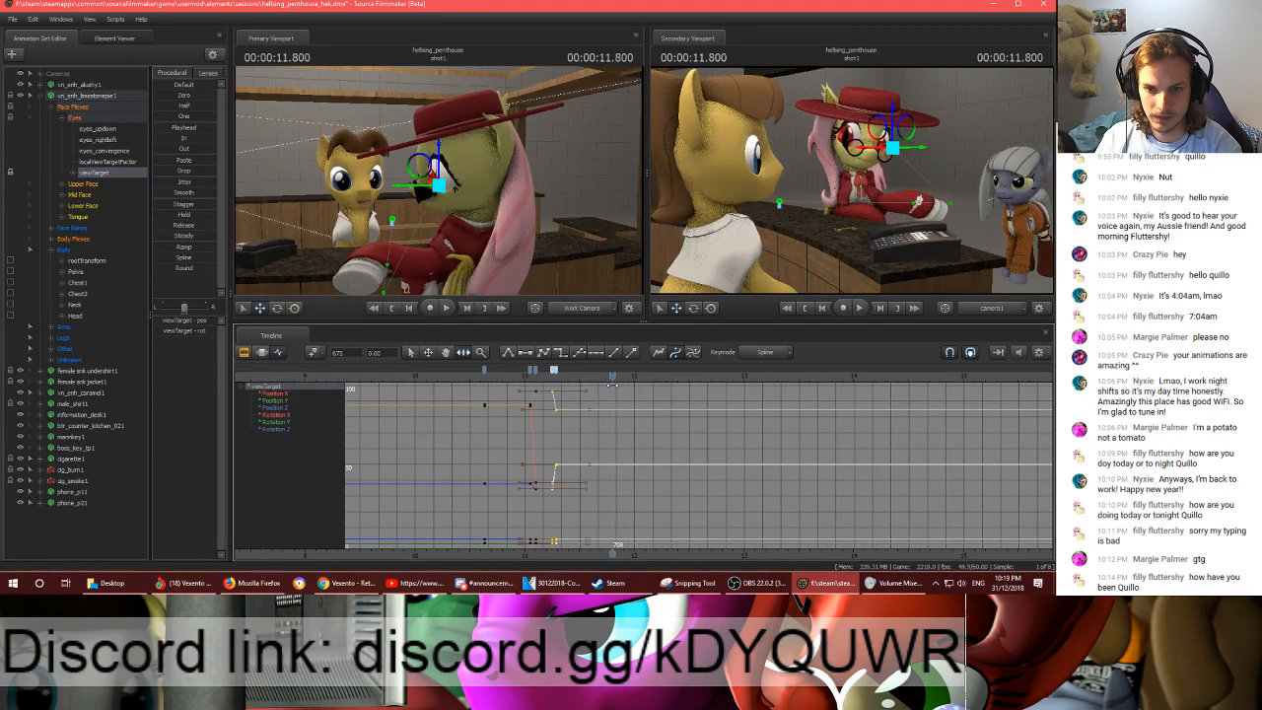
{"action": "key", "text": "m"}
{"action": "key", "text": "Right"}
{"action": "key", "text": "Right"}
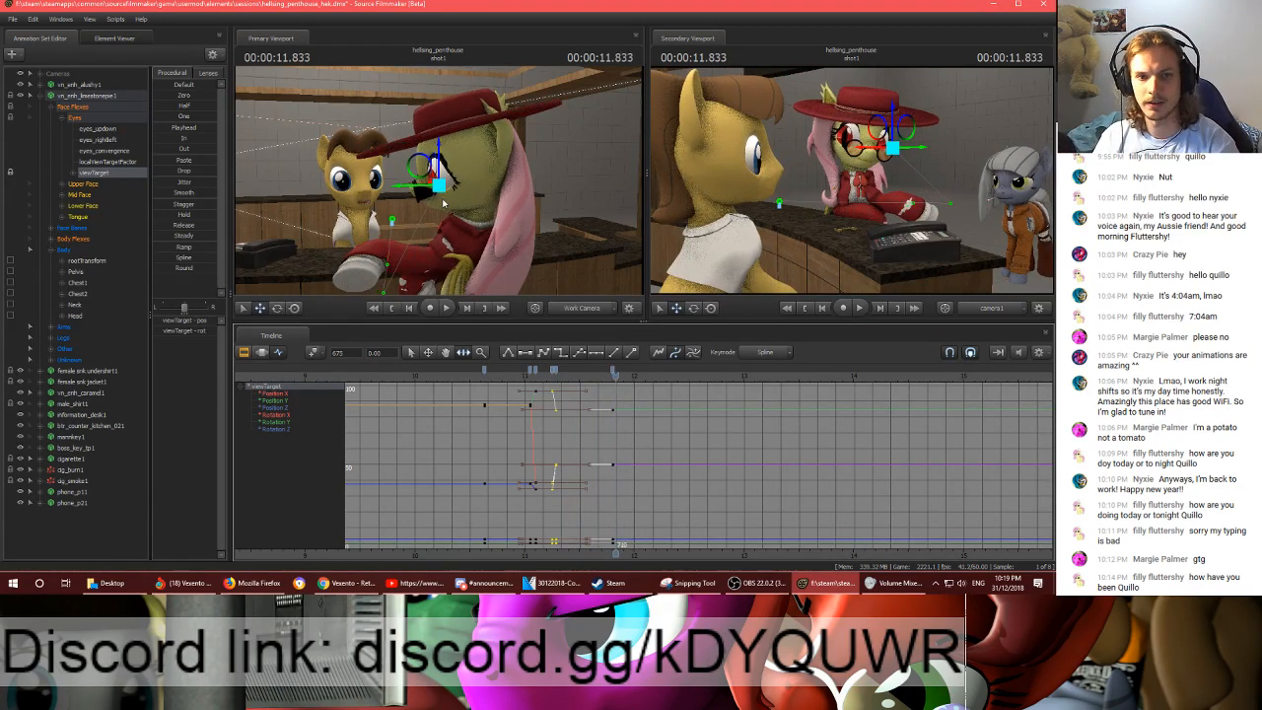
{"action": "left_click", "coordinate": [484, 372]}
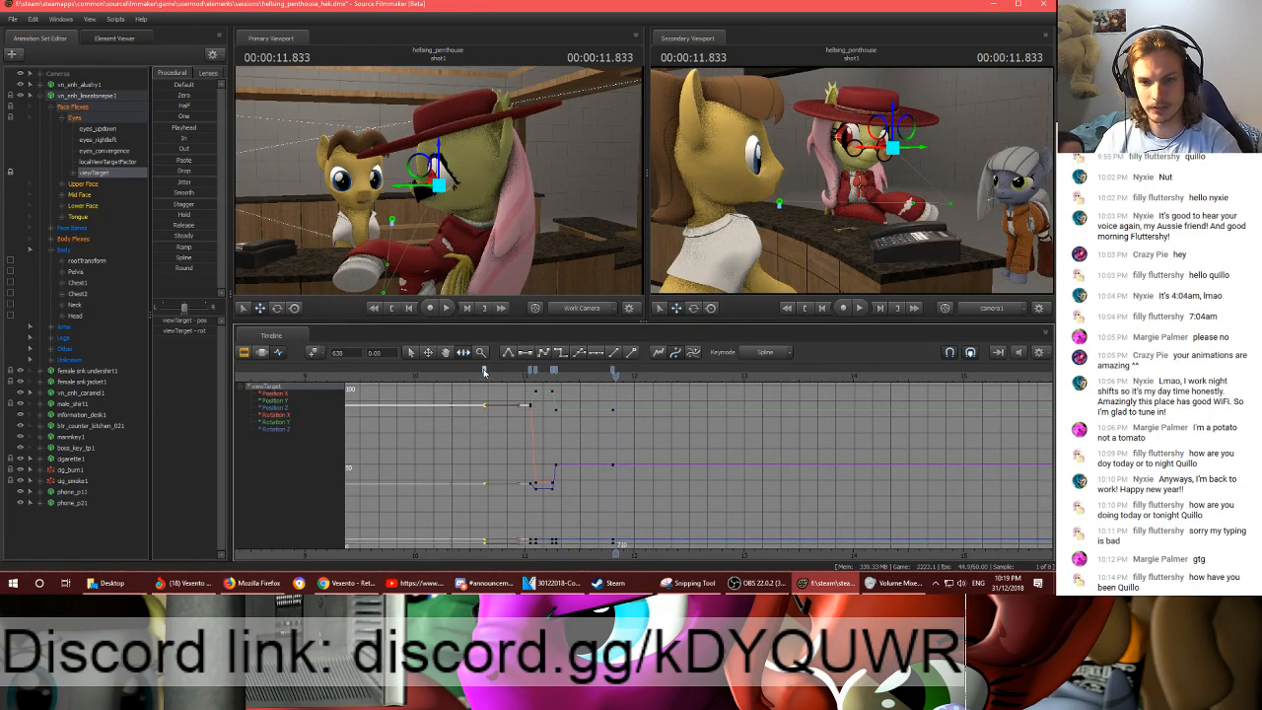
{"action": "key", "text": "ctrl+v"}
{"action": "left_click", "coordinate": [614, 371]}
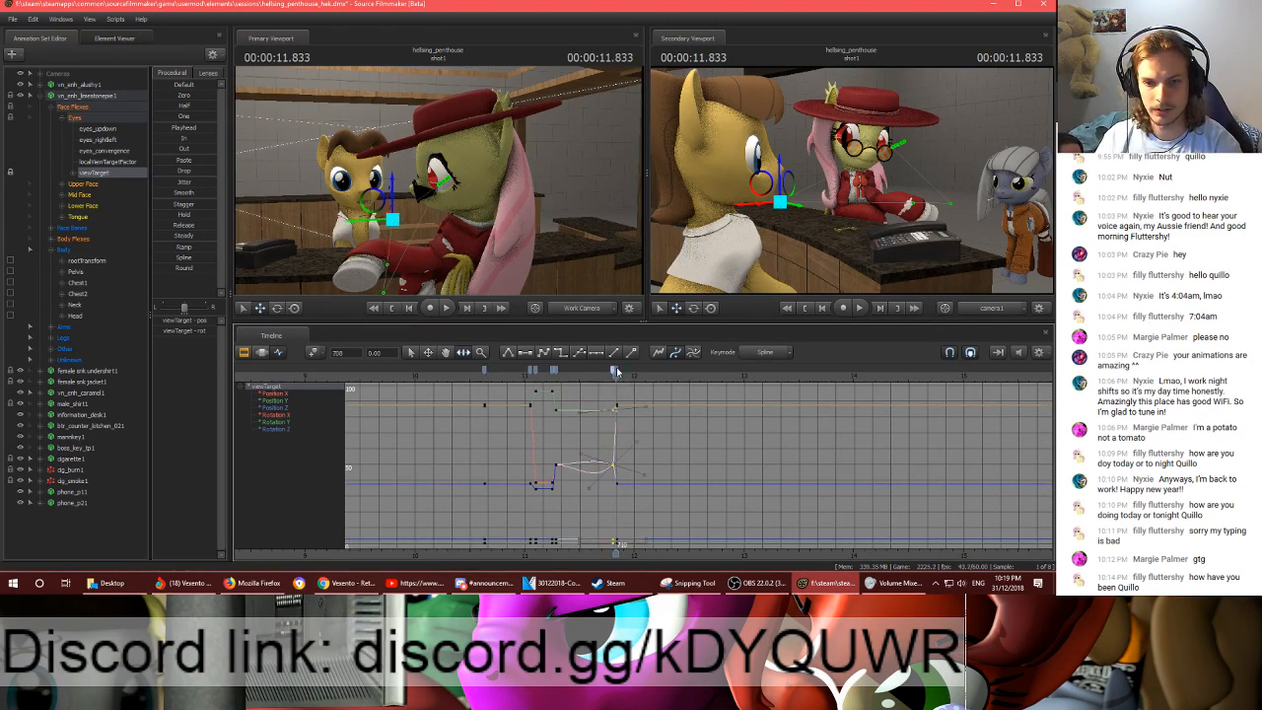
{"action": "left_click", "coordinate": [617, 372], "text": "shift"}
- Play the shot from 00:00:11.833 to about 29.4 seconds to check the grey pony's gaze
{"action": "key", "text": "space"}
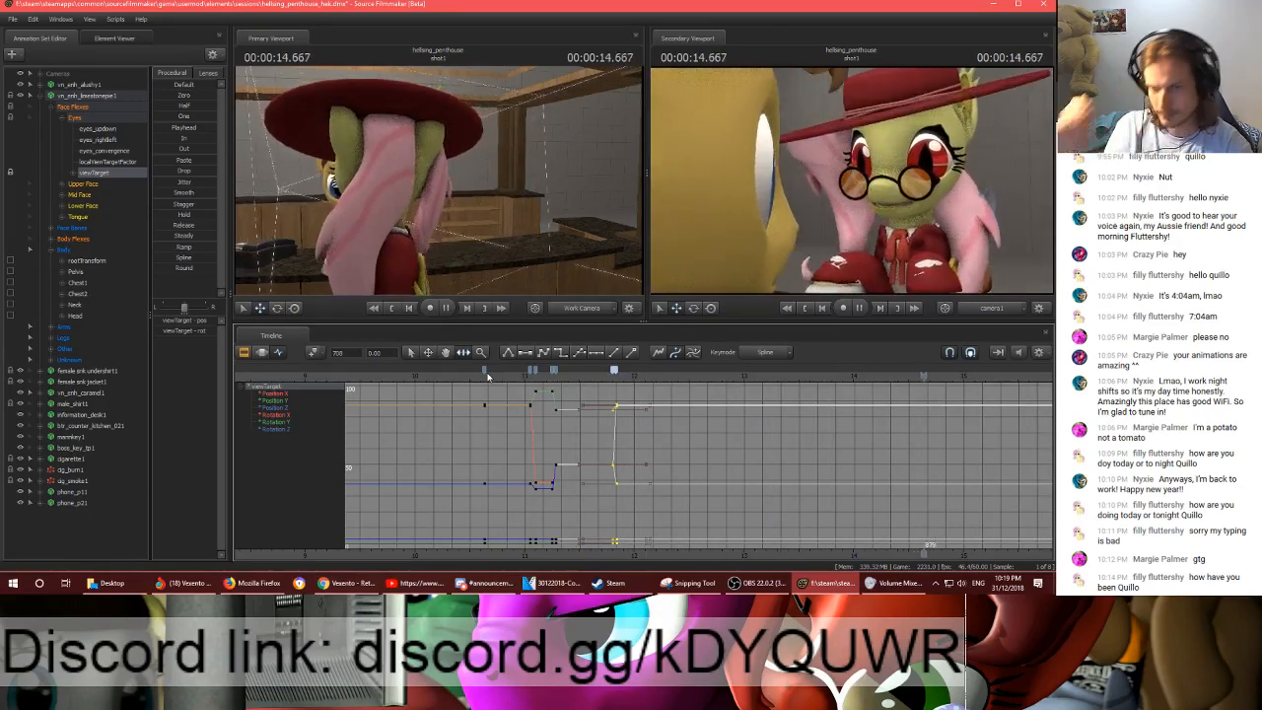
{"action": "key", "text": "space"}
{"action": "scroll", "coordinate": [747, 545], "scroll_direction": "down", "scroll_amount": 2}
{"action": "middle_click_drag", "start_coordinate": [905, 464], "coordinate": [636, 449]}
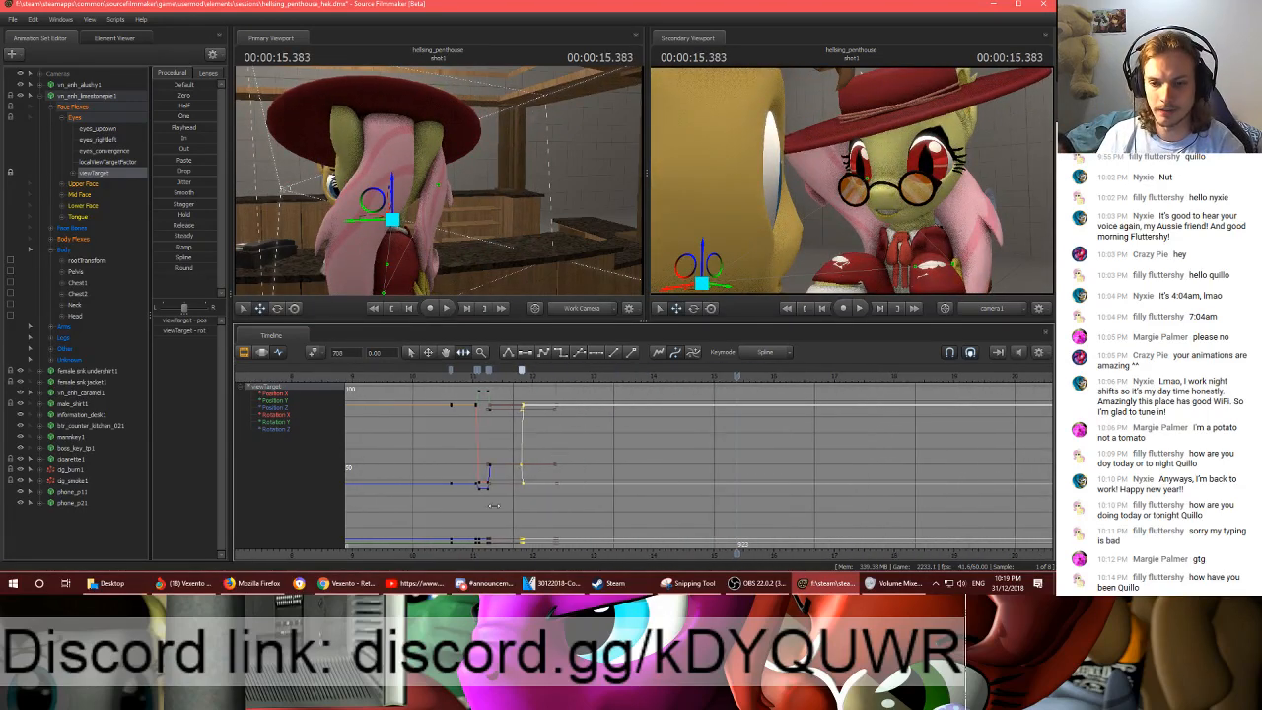
{"action": "scroll", "coordinate": [637, 446], "scroll_direction": "down", "scroll_amount": 2}
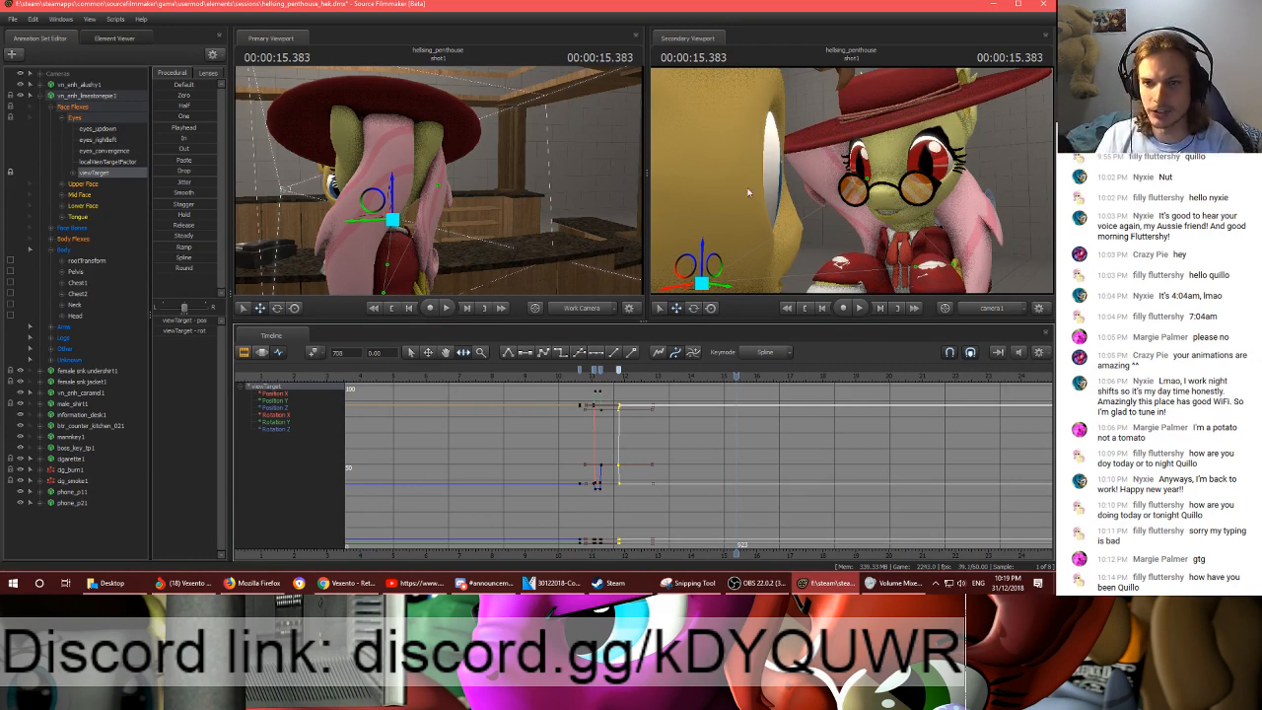
{"action": "key", "text": "space"}
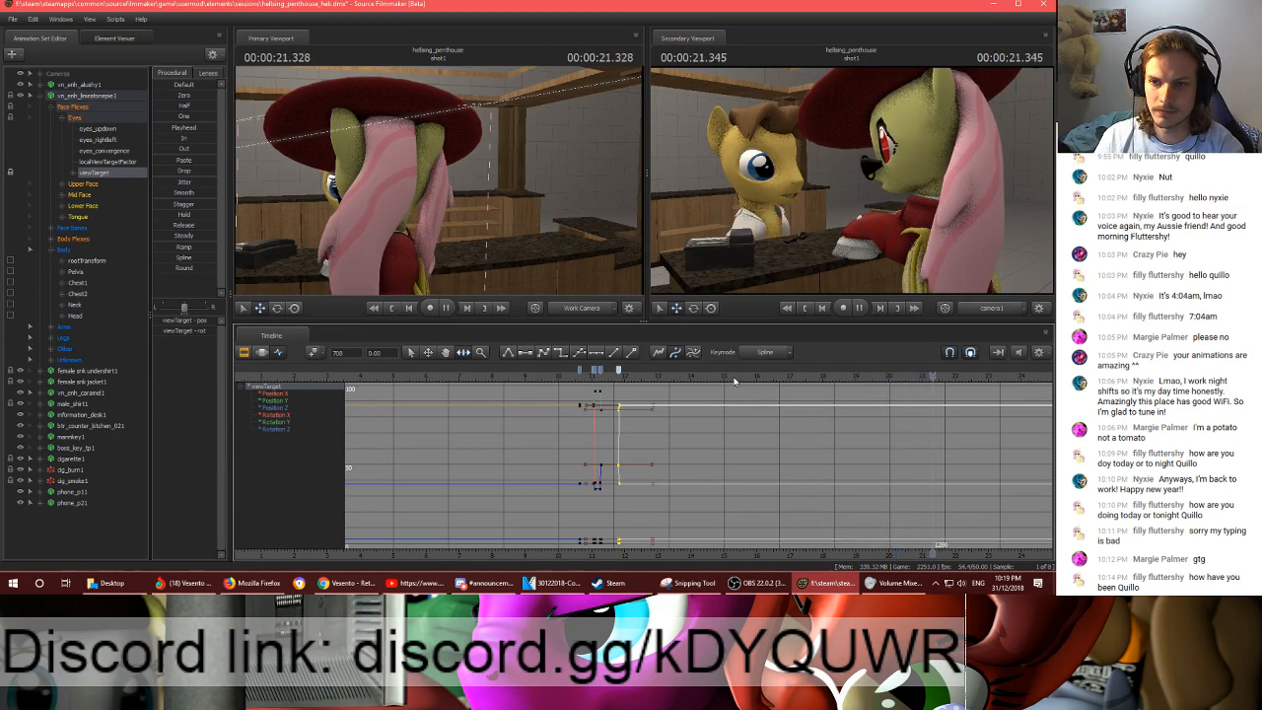
{"action": "scroll", "coordinate": [704, 471], "scroll_direction": "down", "scroll_amount": 3}
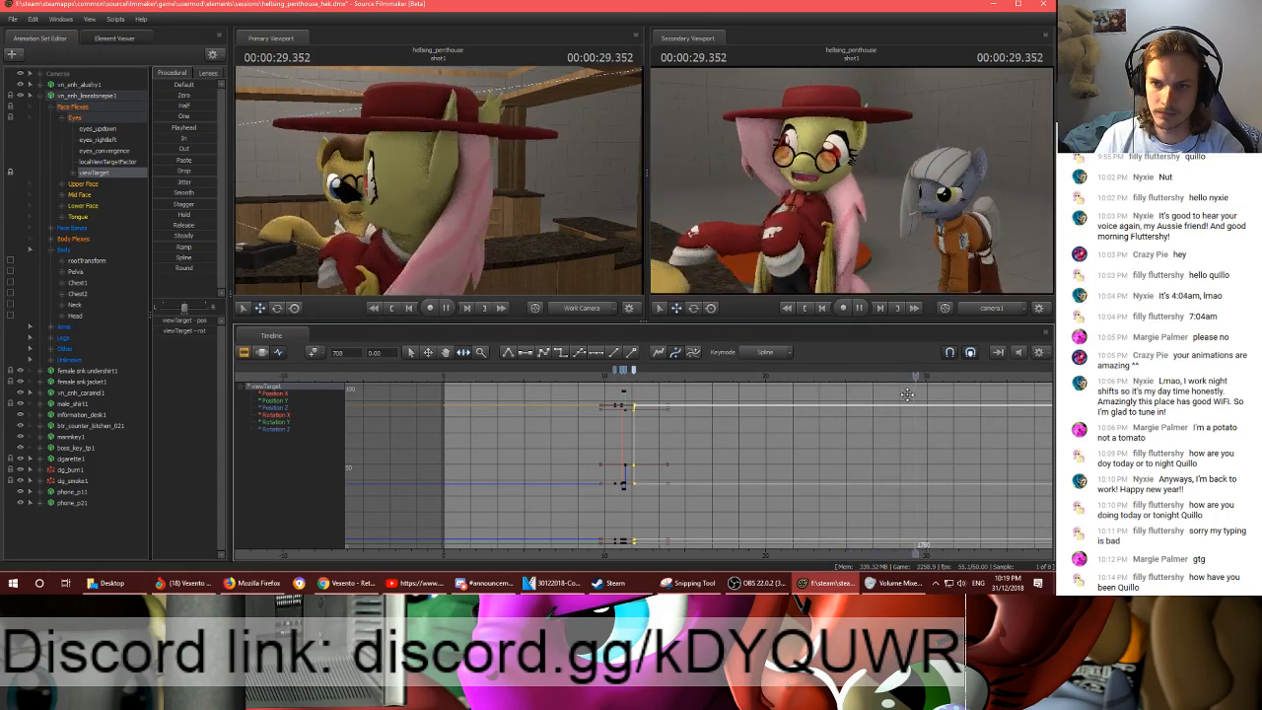
{"action": "key", "text": "space"}
- Add holding viewTarget keys at 00:00:29.633 and 00:00:28.716
{"action": "left_click_drag", "start_coordinate": [919, 375], "coordinate": [921, 375]}
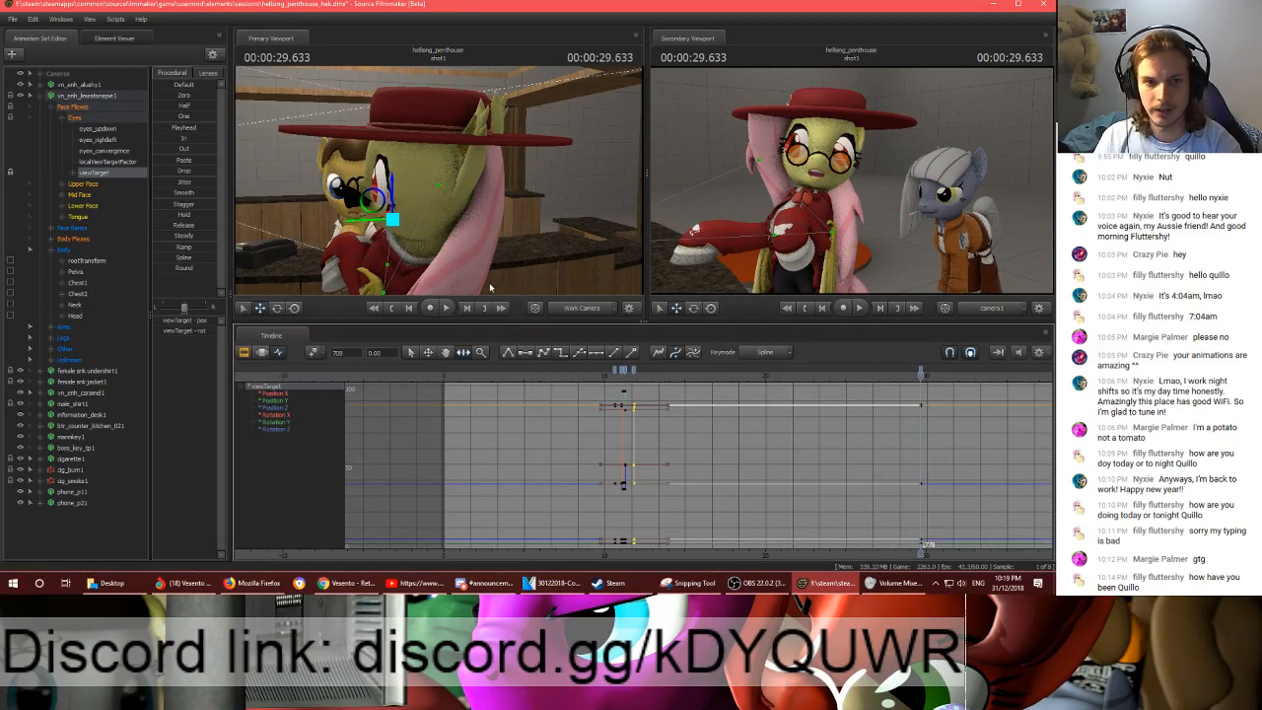
{"action": "key", "text": "s"}
{"action": "left_click_drag", "start_coordinate": [504, 276], "coordinate": [549, 273]}
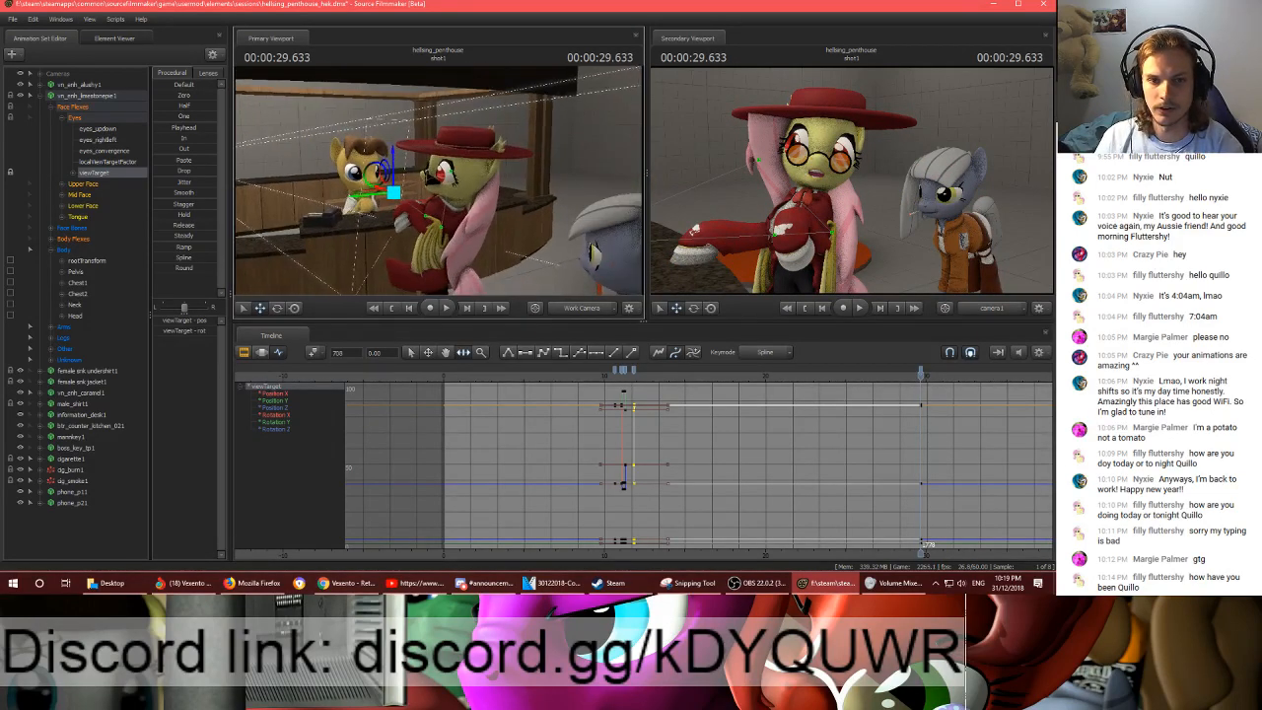
{"action": "left_click_drag", "start_coordinate": [439, 182], "coordinate": [438, 183]}
{"action": "scroll", "coordinate": [917, 379], "scroll_direction": "up", "scroll_amount": 3}
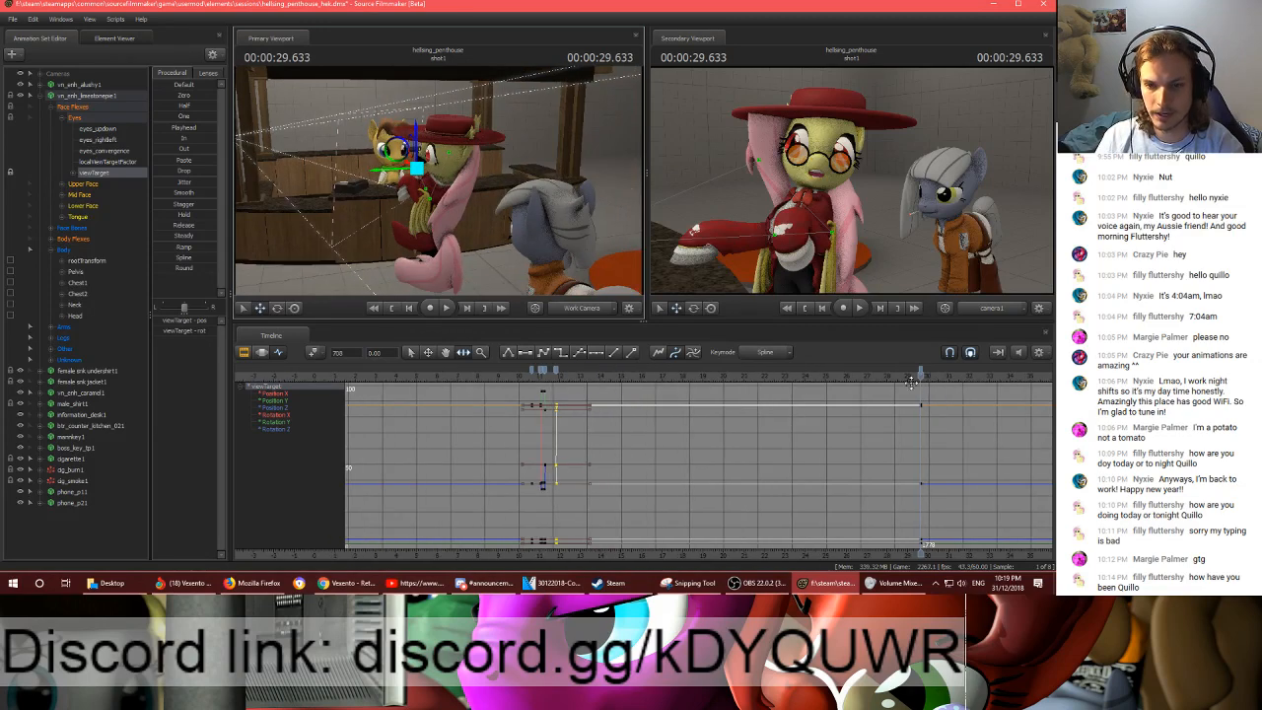
{"action": "left_click_drag", "start_coordinate": [906, 377], "coordinate": [895, 377]}
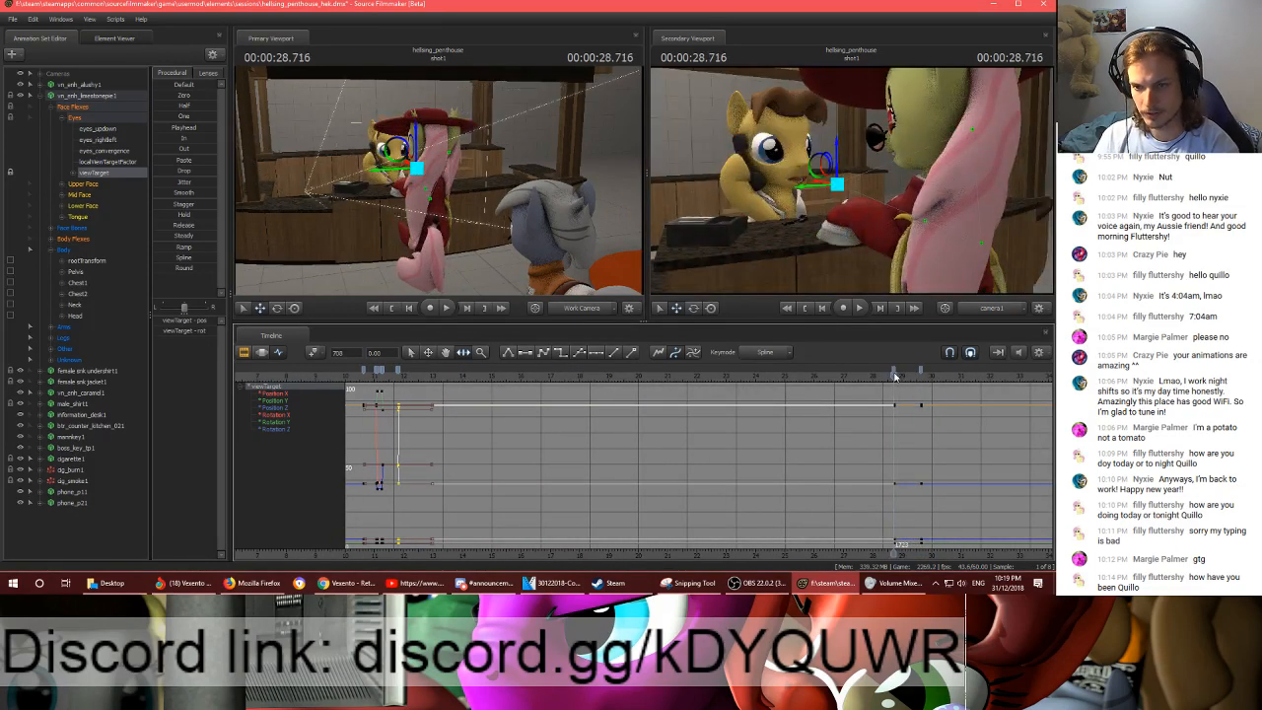
- Move the viewTarget at 00:00:28.750 away from the counter to the space beside the red-hatted pony
{"action": "key", "text": "Right"}
{"action": "key", "text": "Right"}
{"action": "left_click_drag", "start_coordinate": [417, 168], "coordinate": [318, 301]}
{"action": "left_click_drag", "start_coordinate": [439, 182], "coordinate": [439, 181]}
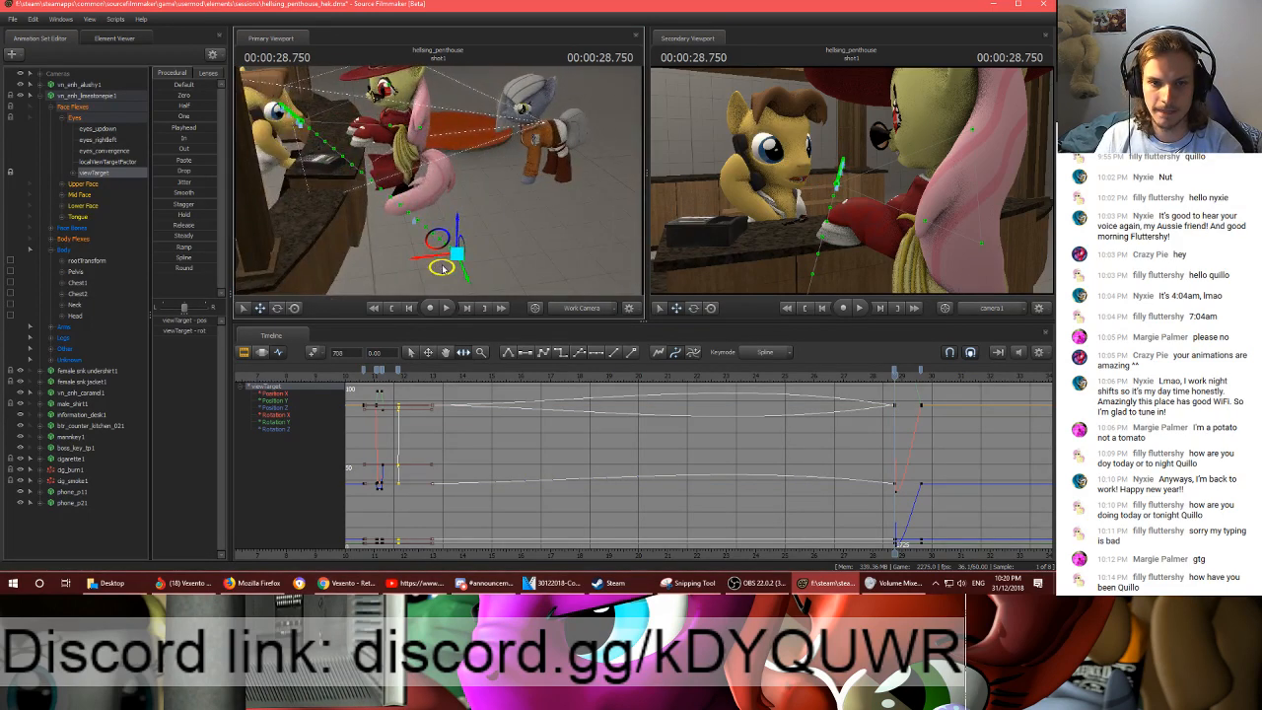
{"action": "left_click_drag", "start_coordinate": [443, 269], "coordinate": [425, 112]}
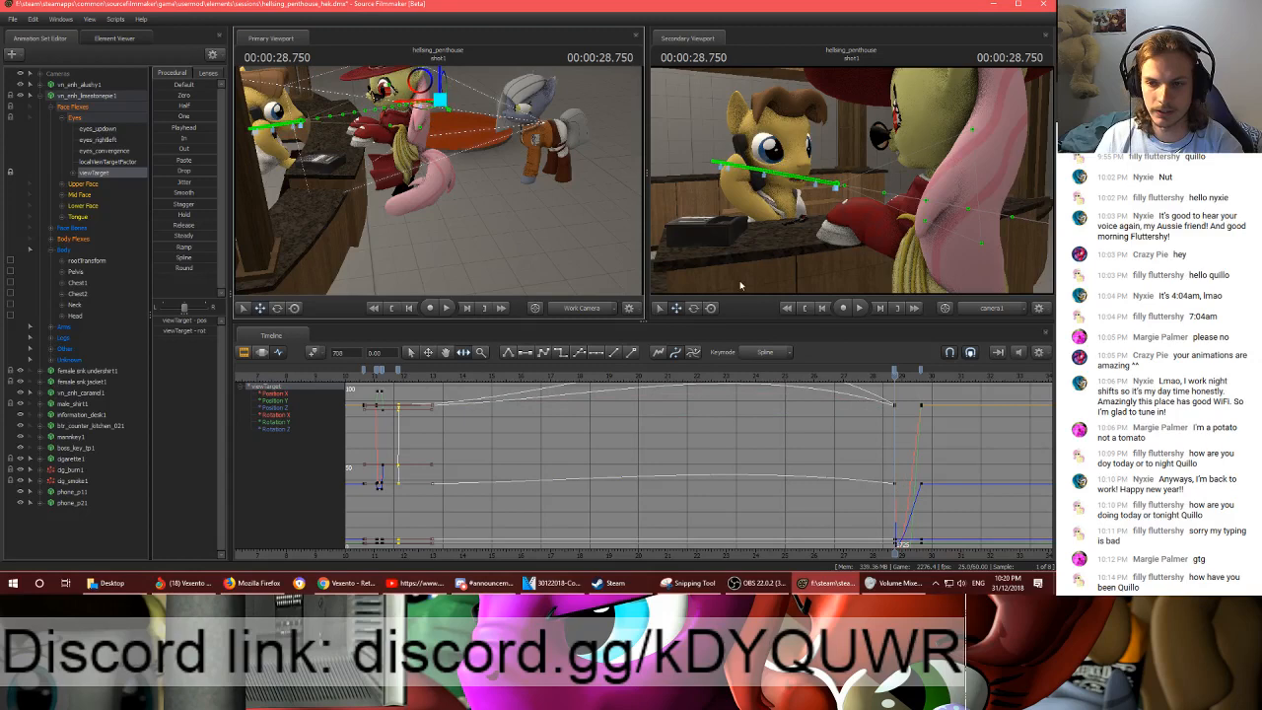
- Flatten the tangents of the viewTarget key at 00:00:28.716 and delete the key at 00:00:29.633
{"action": "left_click", "coordinate": [895, 371]}
{"action": "scroll", "coordinate": [895, 370], "scroll_direction": "up", "scroll_amount": 7}
{"action": "left_click", "coordinate": [891, 371]}
{"action": "key", "text": "2"}
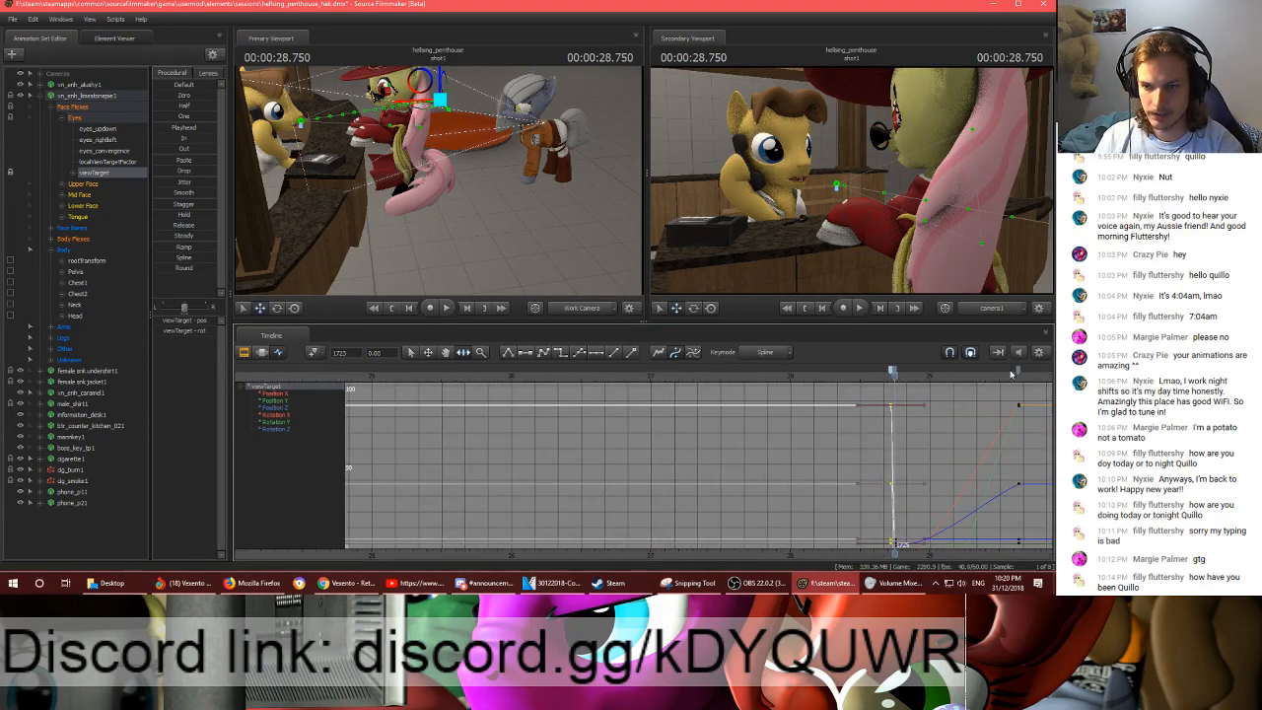
{"action": "left_click", "coordinate": [1018, 372]}
{"action": "key", "text": "Delete"}
{"action": "left_click", "coordinate": [896, 371]}
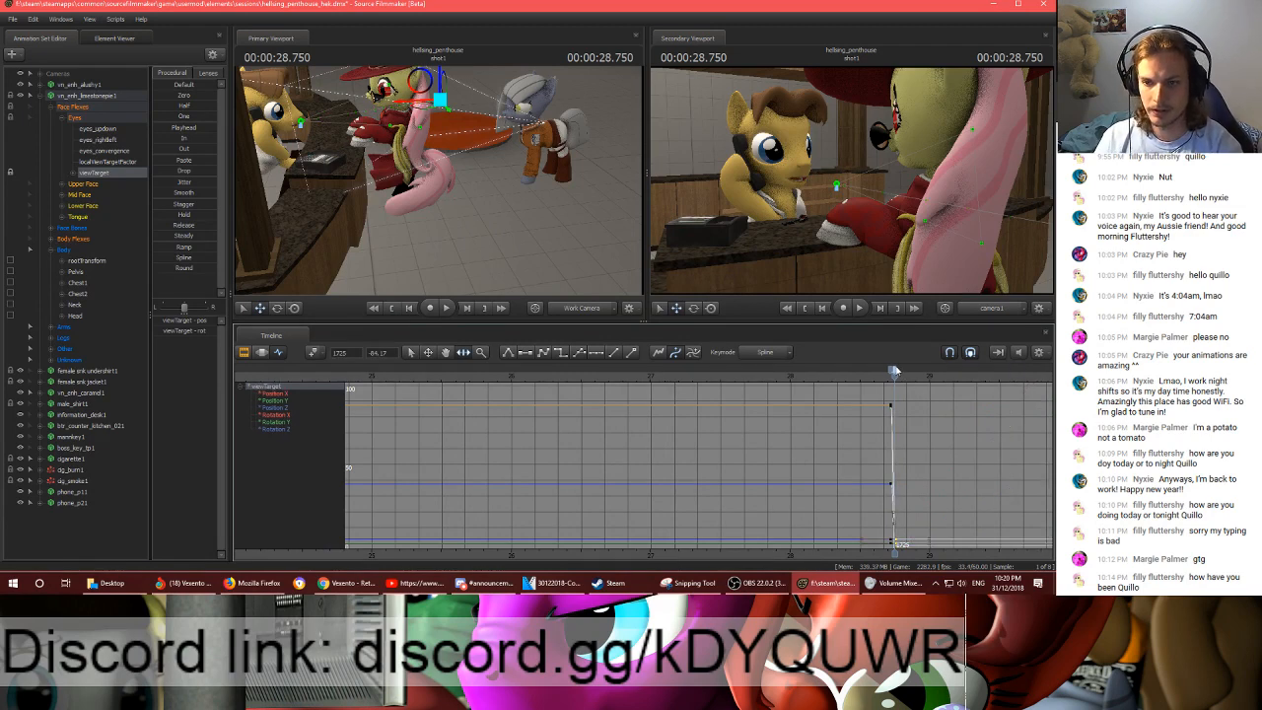
{"action": "left_click", "coordinate": [892, 372], "text": "shift"}
- Switch to the Motion Editor, select the grey pony's Neck control and frame the pony in the work camera
{"action": "left_click", "coordinate": [261, 352]}
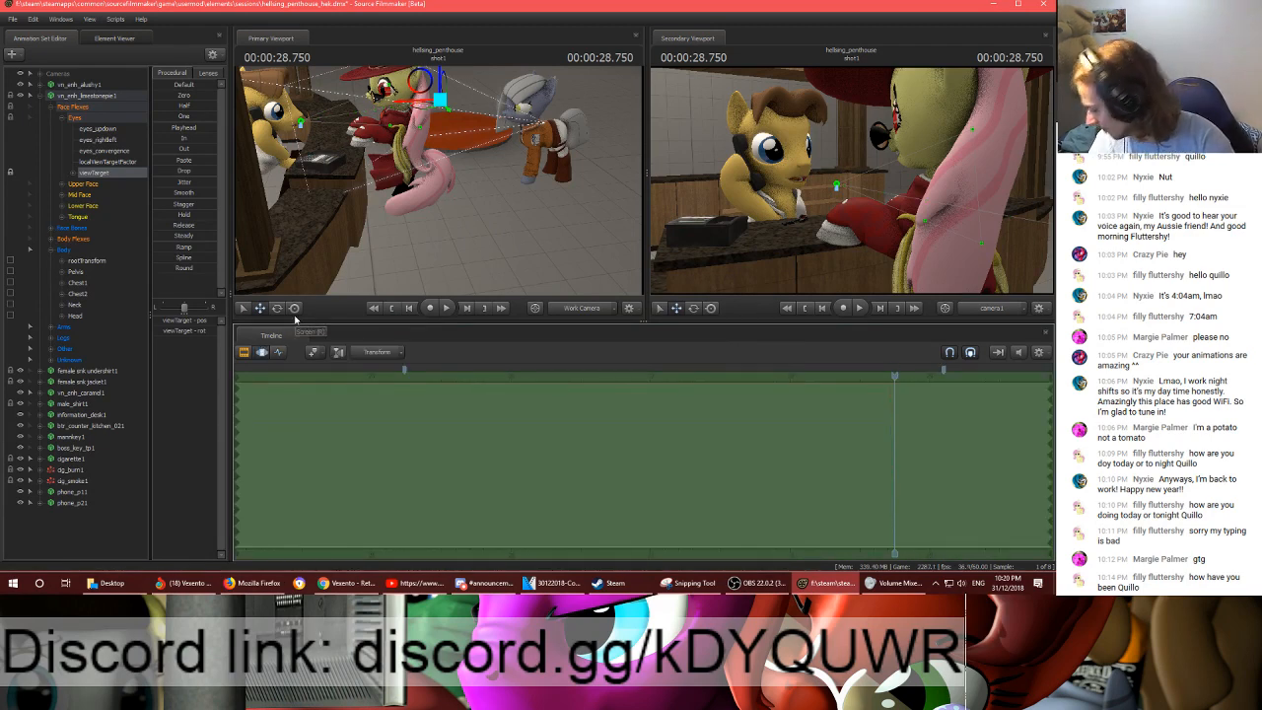
{"action": "key", "text": "w"}
{"action": "left_click_drag", "start_coordinate": [317, 194], "coordinate": [357, 178]}
{"action": "key", "text": "s"}
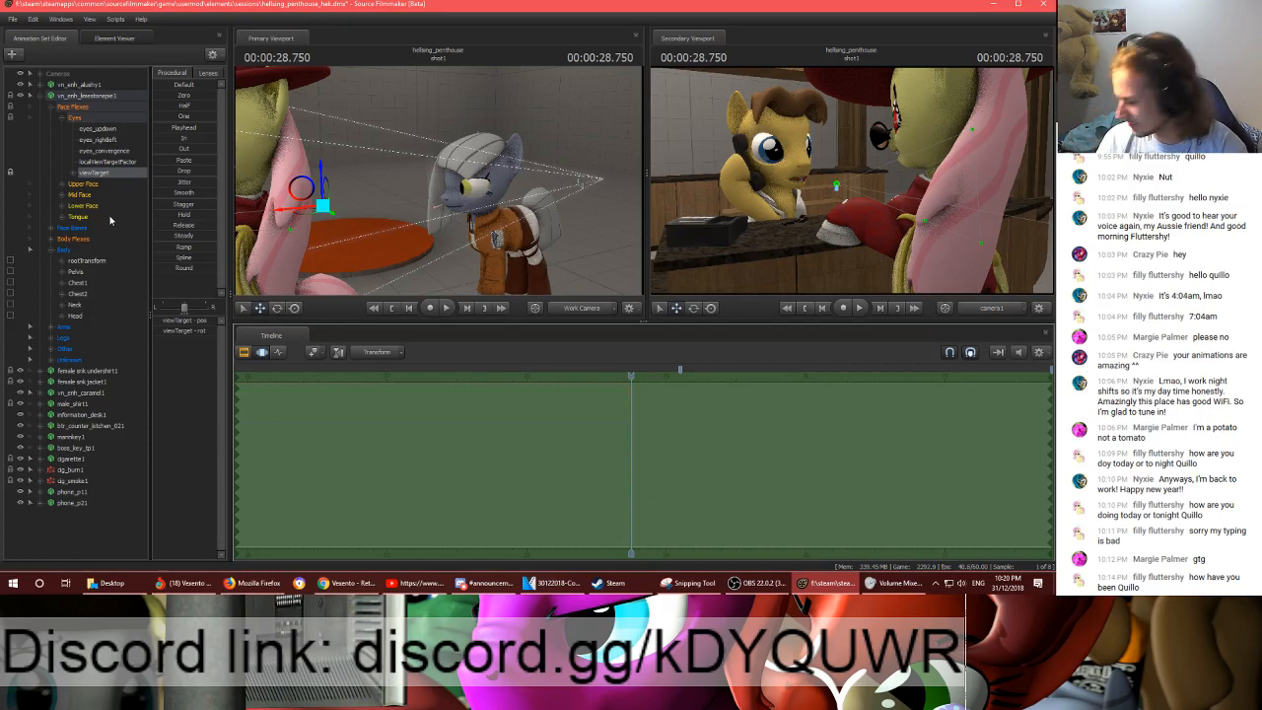
{"action": "left_click", "coordinate": [66, 251]}
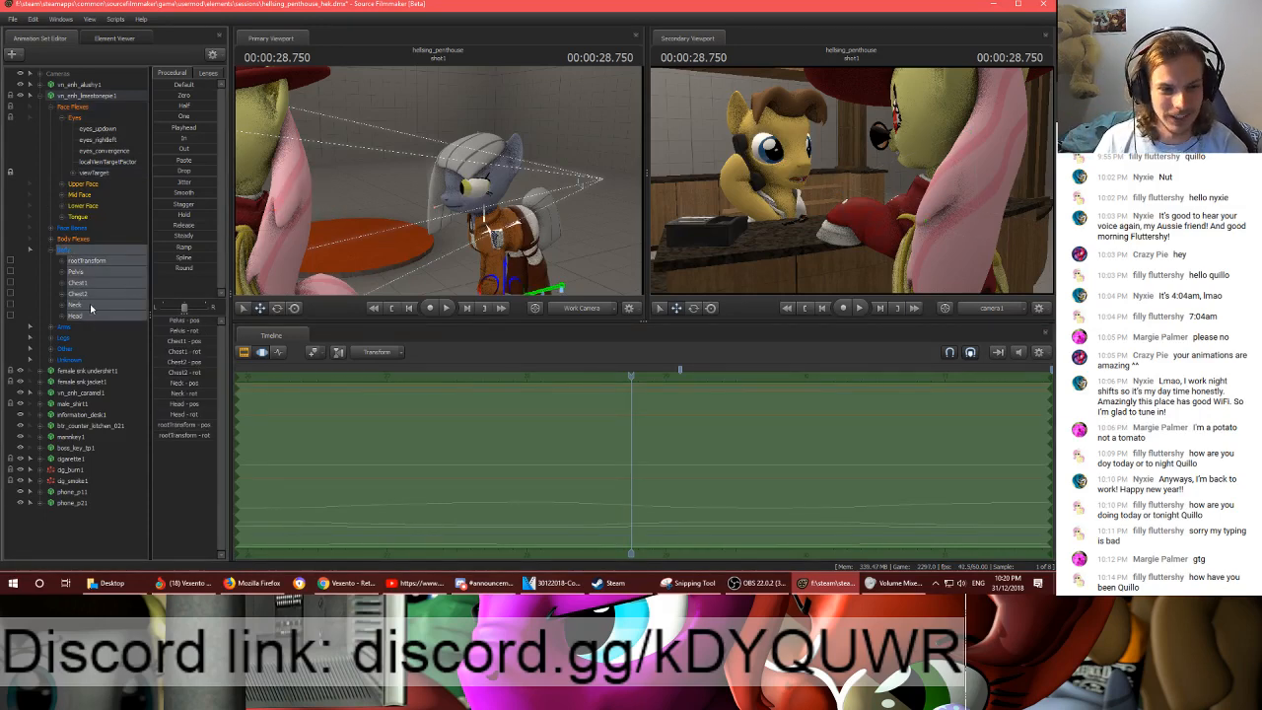
{"action": "left_click", "coordinate": [88, 307]}
{"action": "key", "text": "w"}
{"action": "left_click_drag", "start_coordinate": [443, 197], "coordinate": [445, 194]}
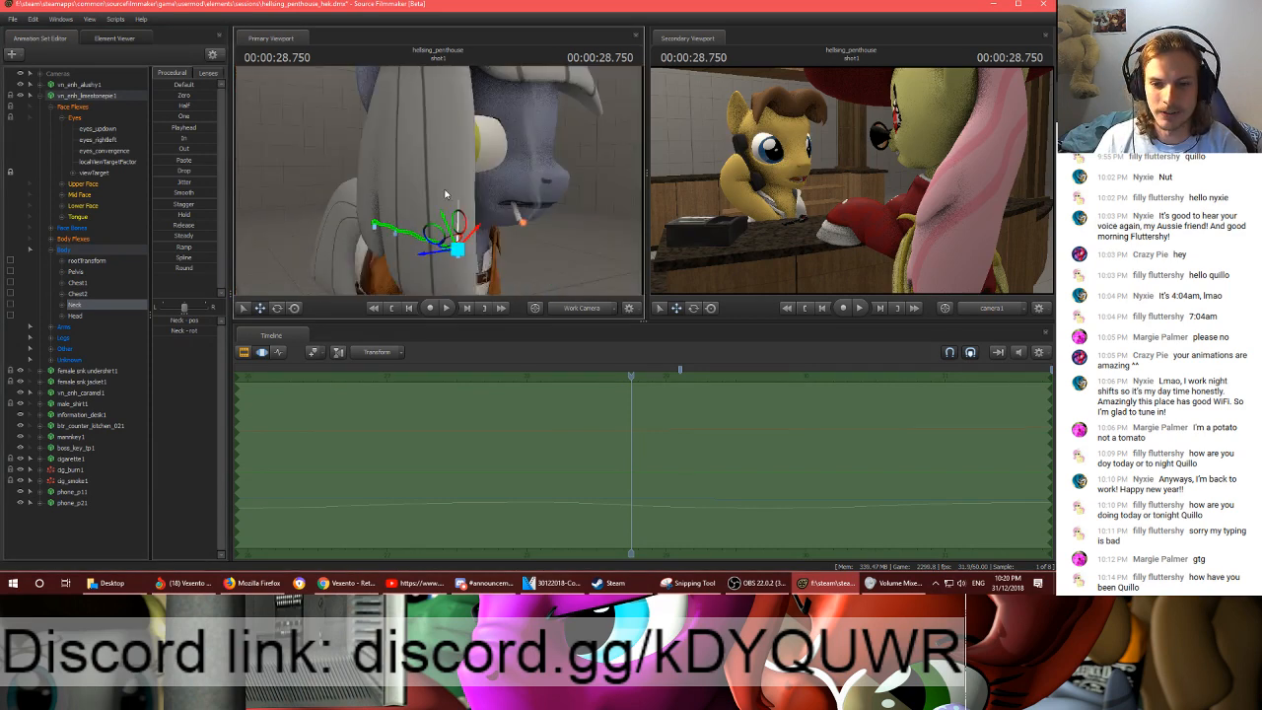
- Switch to the Volume Mixer, move its window out of view, and return to Source Filmmaker
{"action": "left_click", "coordinate": [895, 583]}
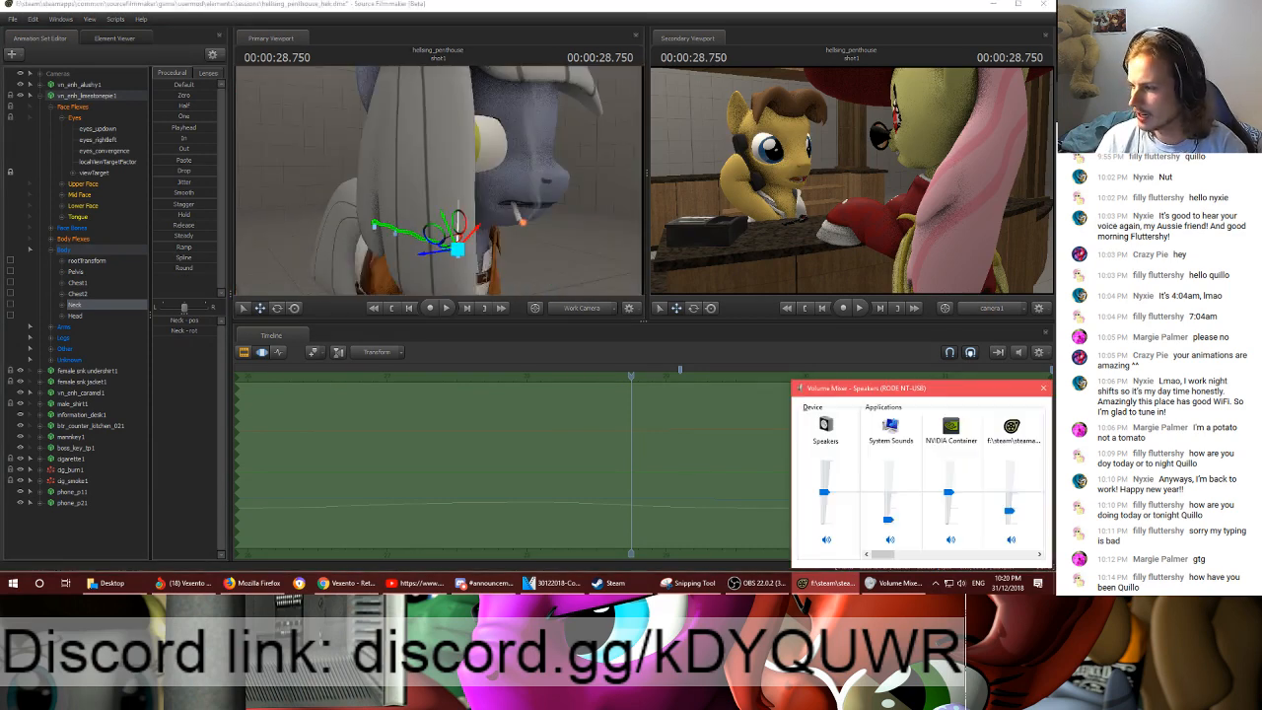
{"action": "left_click_drag", "start_coordinate": [949, 391], "coordinate": [1056, 392]}
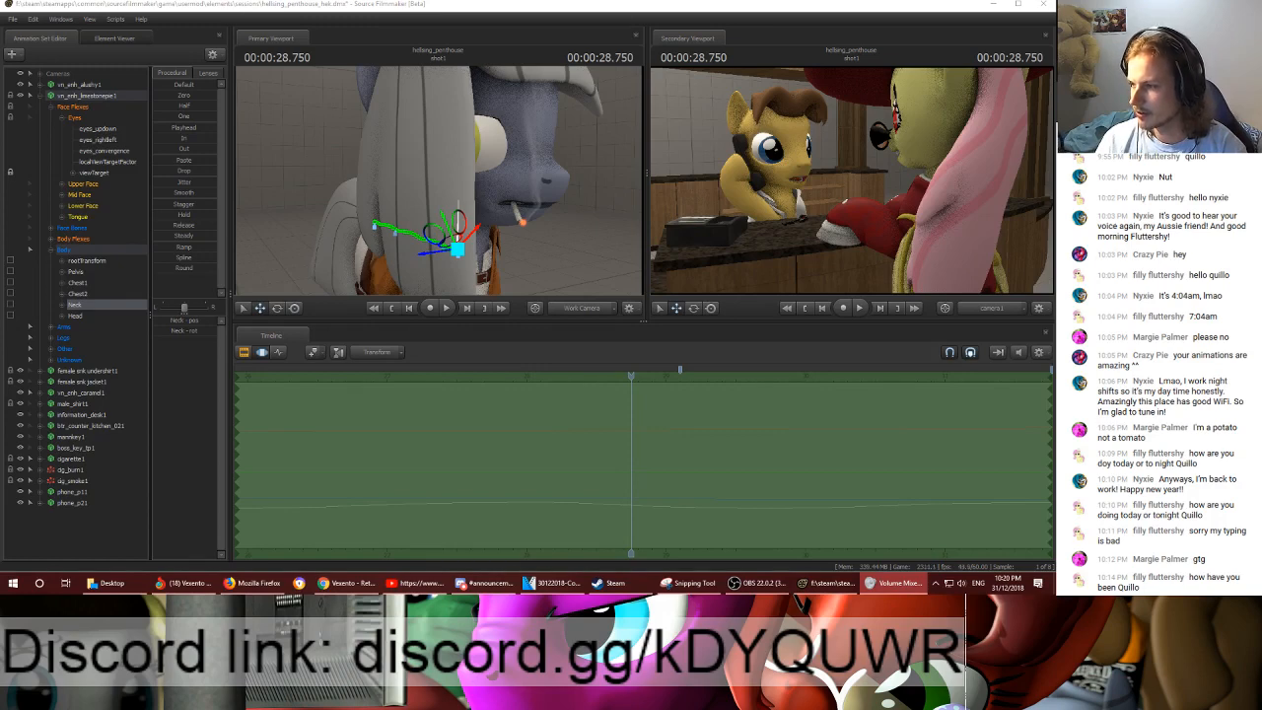
{"action": "left_click", "coordinate": [742, 284]}
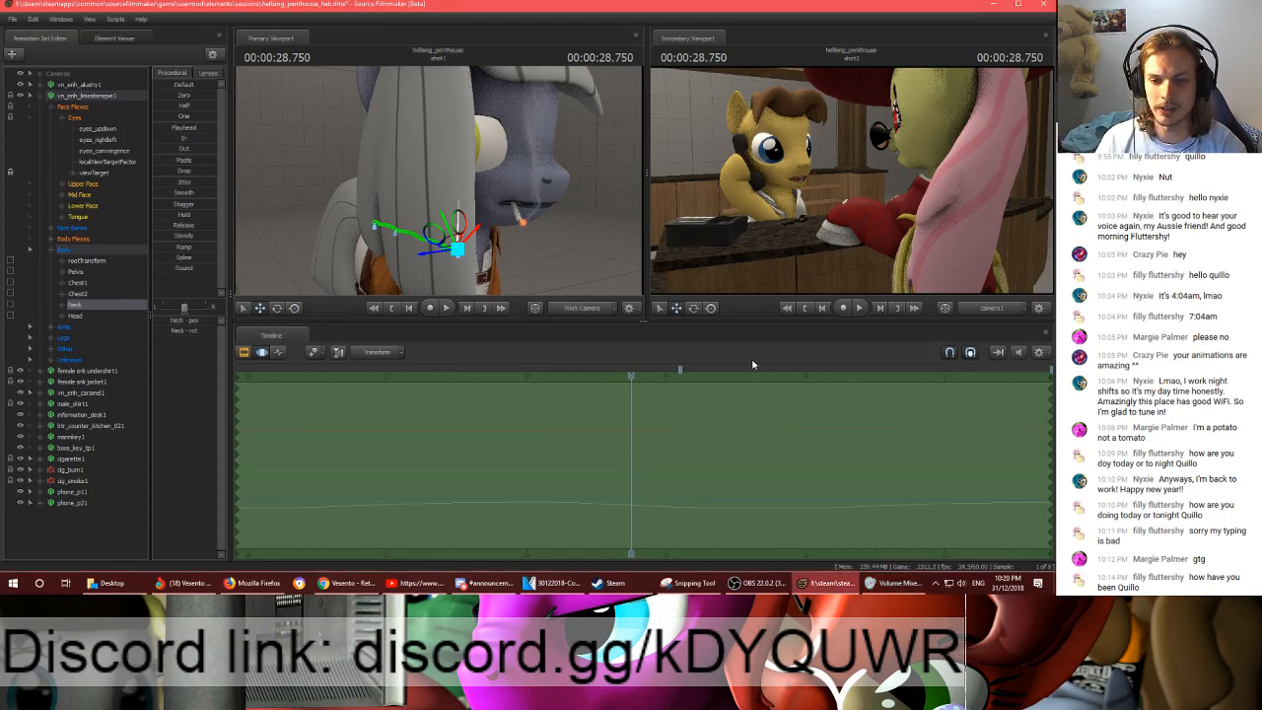
- Set the Neck's time selection to ramp in from about 00:00:28.750 to 00:00:29.000 and extend through the rest of the shot
{"action": "mouse_move", "coordinate": [631, 376]}
{"action": "left_mouse_down"}
{"action": "mouse_move", "coordinate": [654, 376]}
{"action": "mouse_move", "coordinate": [634, 377]}
{"action": "left_mouse_up"}
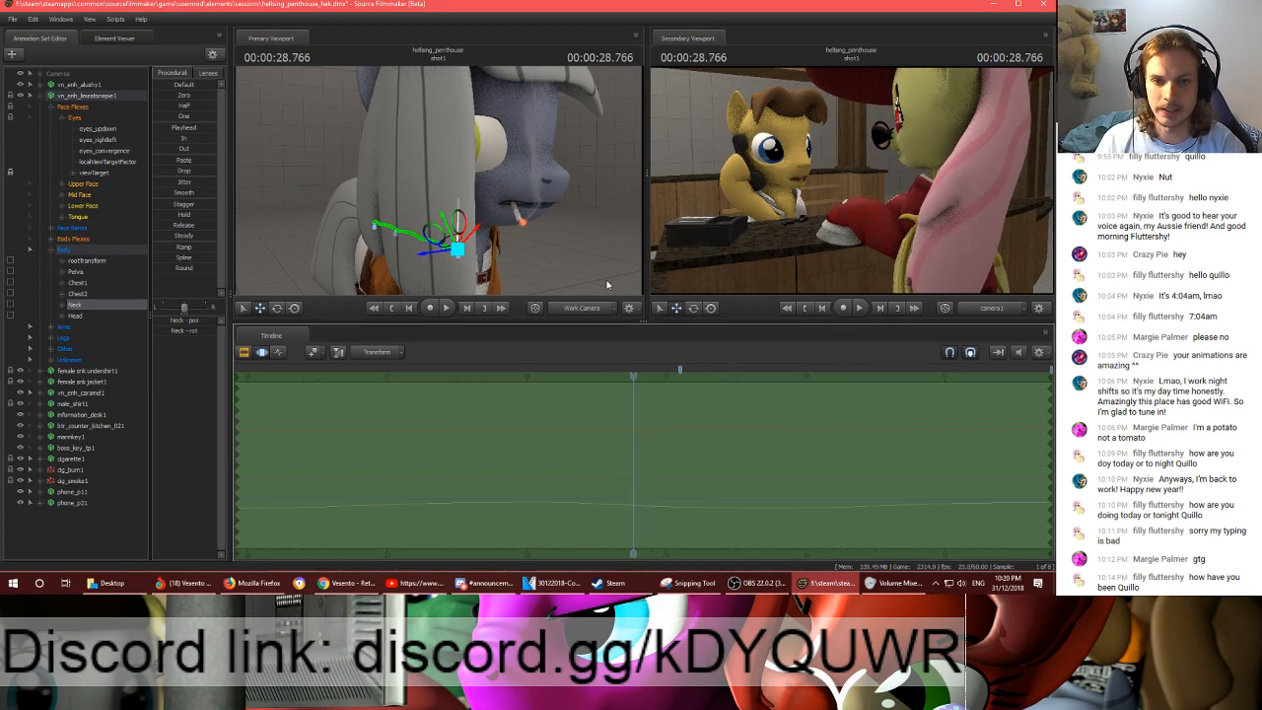
{"action": "left_click_drag", "start_coordinate": [592, 266], "coordinate": [446, 217]}
{"action": "key", "text": "w"}
{"action": "left_click_drag", "start_coordinate": [634, 376], "coordinate": [1051, 421]}
{"action": "left_click_drag", "start_coordinate": [634, 422], "coordinate": [666, 422]}
{"action": "left_click", "coordinate": [667, 393]}
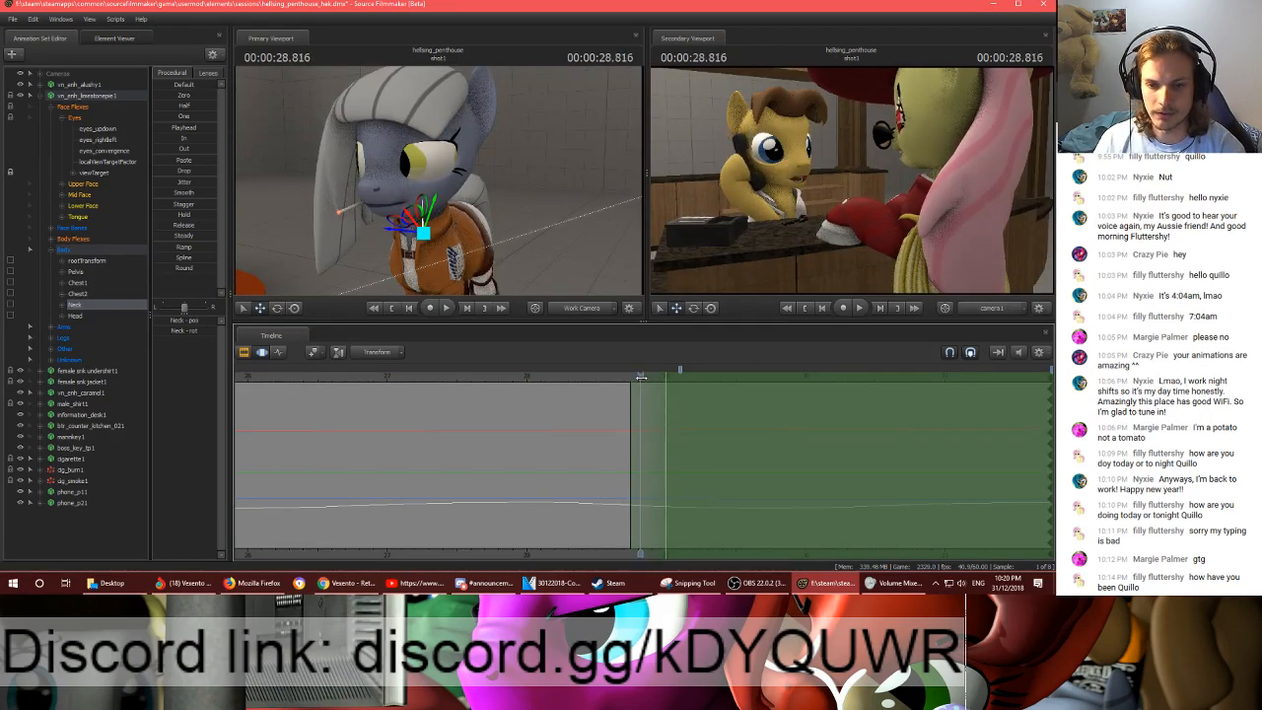
- Rotate the grey pony's neck and head at 00:00:29.000 to turn its face to a new direction
{"action": "key", "text": "e"}
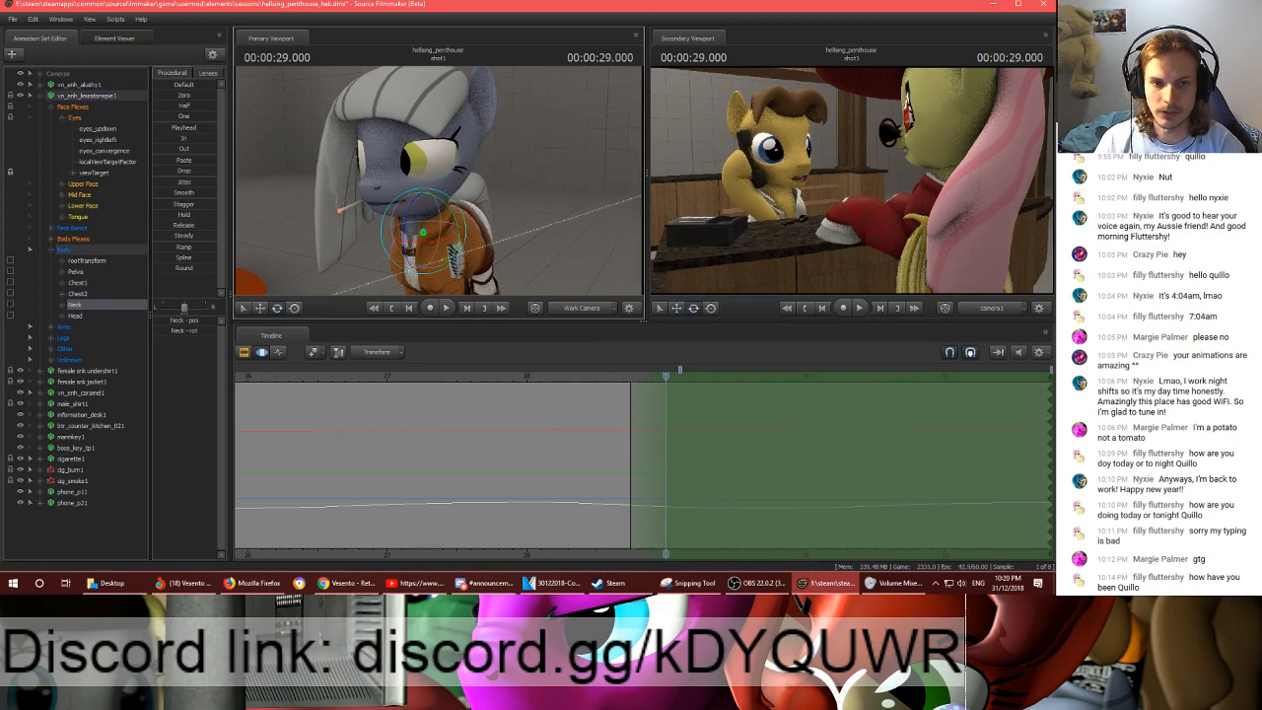
{"action": "scroll", "coordinate": [473, 237], "scroll_direction": "up", "scroll_amount": 4}
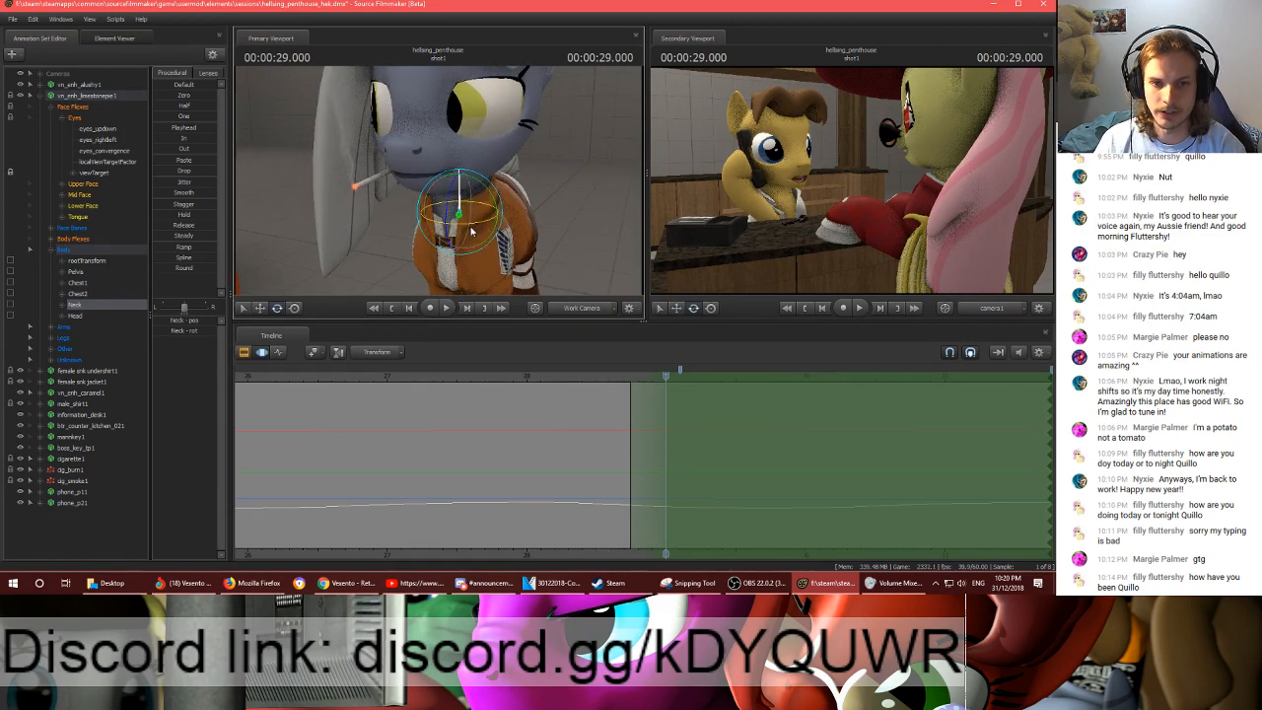
{"action": "mouse_move", "coordinate": [472, 229]}
{"action": "left_mouse_down"}
{"action": "mouse_move", "coordinate": [436, 225]}
{"action": "mouse_move", "coordinate": [476, 229]}
{"action": "left_mouse_up"}
{"action": "left_click_drag", "start_coordinate": [539, 184], "coordinate": [568, 163]}
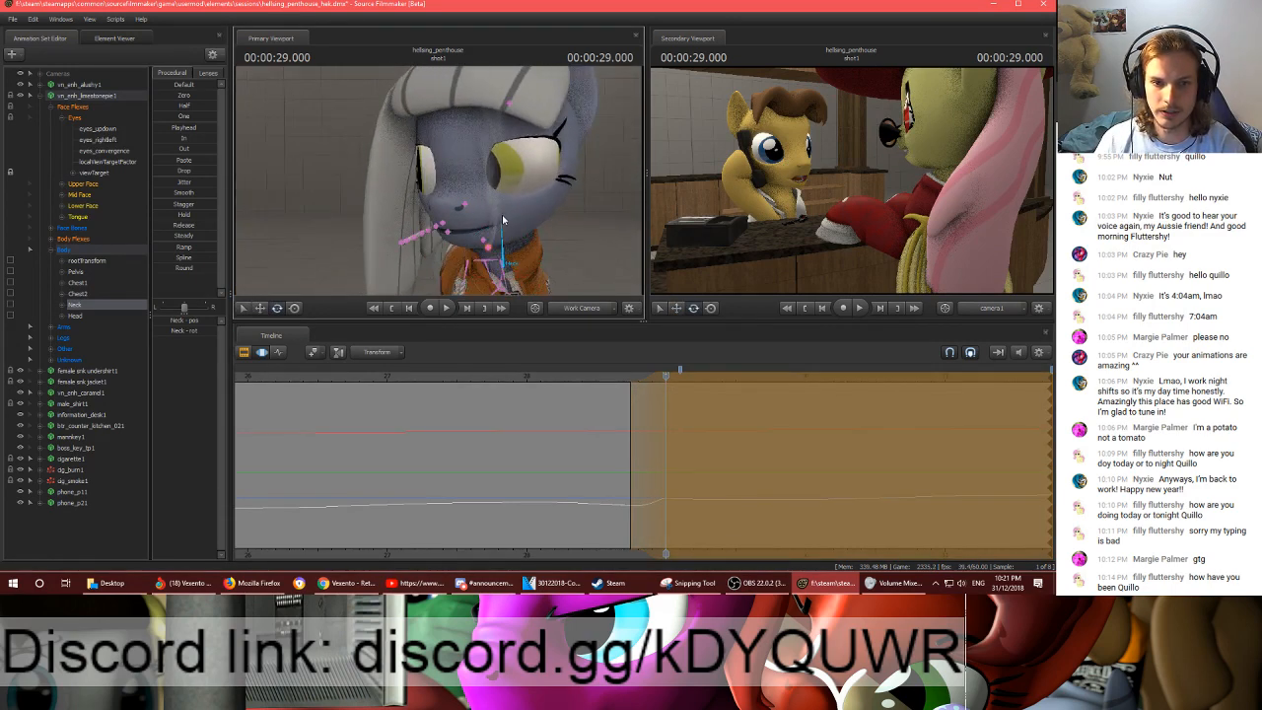
{"action": "left_click", "coordinate": [506, 218], "text": "ctrl"}
{"action": "left_click_drag", "start_coordinate": [513, 213], "coordinate": [504, 217]}
{"action": "left_click_drag", "start_coordinate": [542, 209], "coordinate": [607, 221]}
{"action": "left_click_drag", "start_coordinate": [429, 156], "coordinate": [426, 158]}
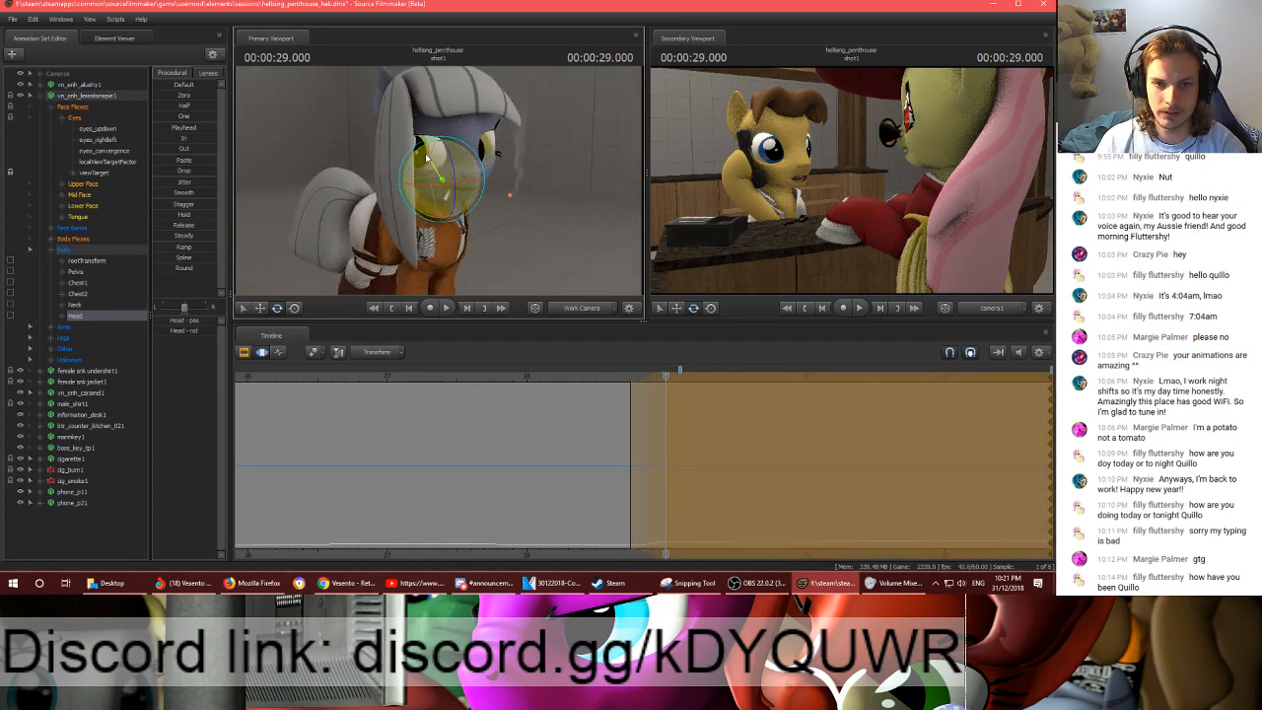
- Select the viewTarget in the Graph Editor and reposition it near the orange round platform at 00:00:28.750
{"action": "left_click", "coordinate": [87, 173]}
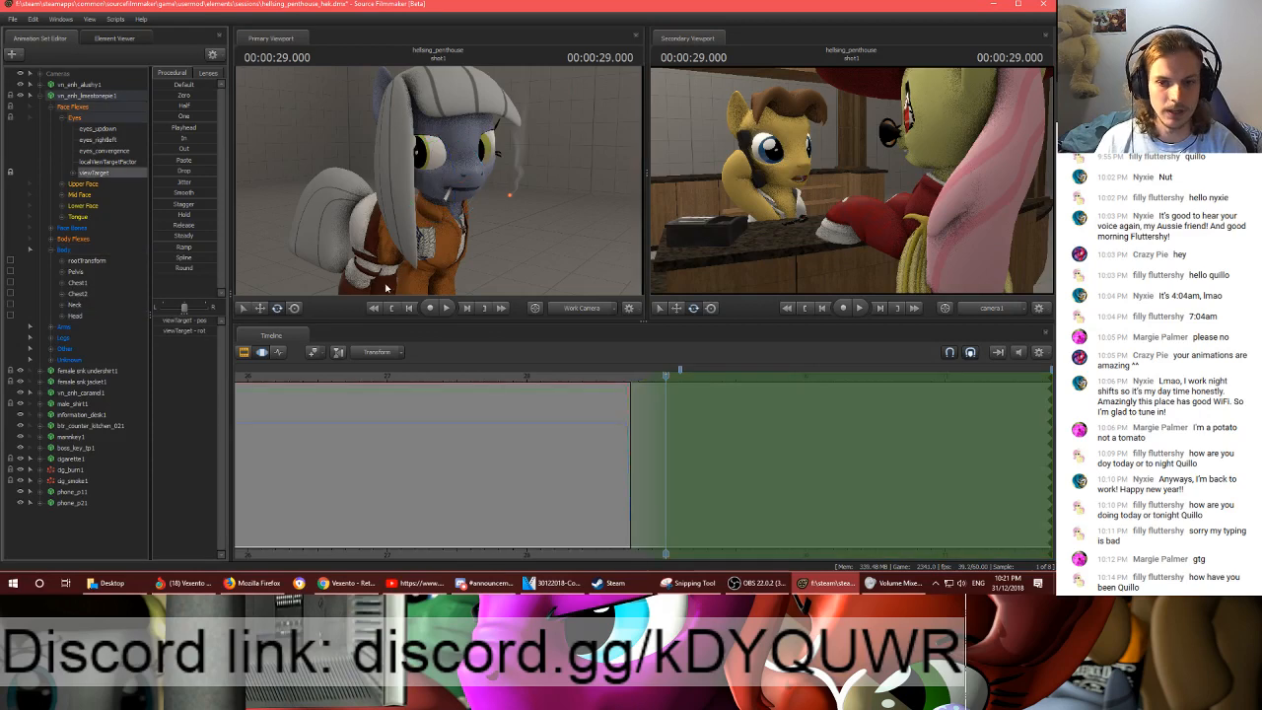
{"action": "left_click", "coordinate": [264, 353]}
{"action": "left_click", "coordinate": [630, 374]}
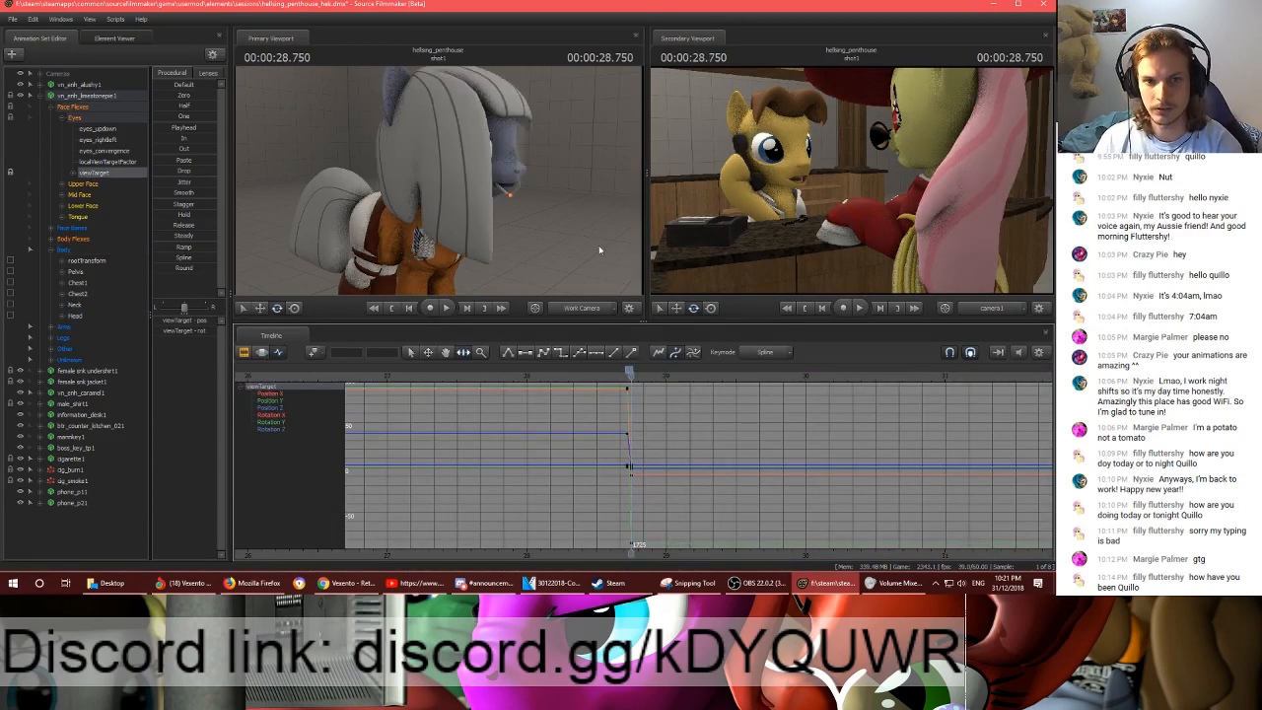
{"action": "left_click_drag", "start_coordinate": [600, 248], "coordinate": [587, 290]}
{"action": "key", "text": "s"}
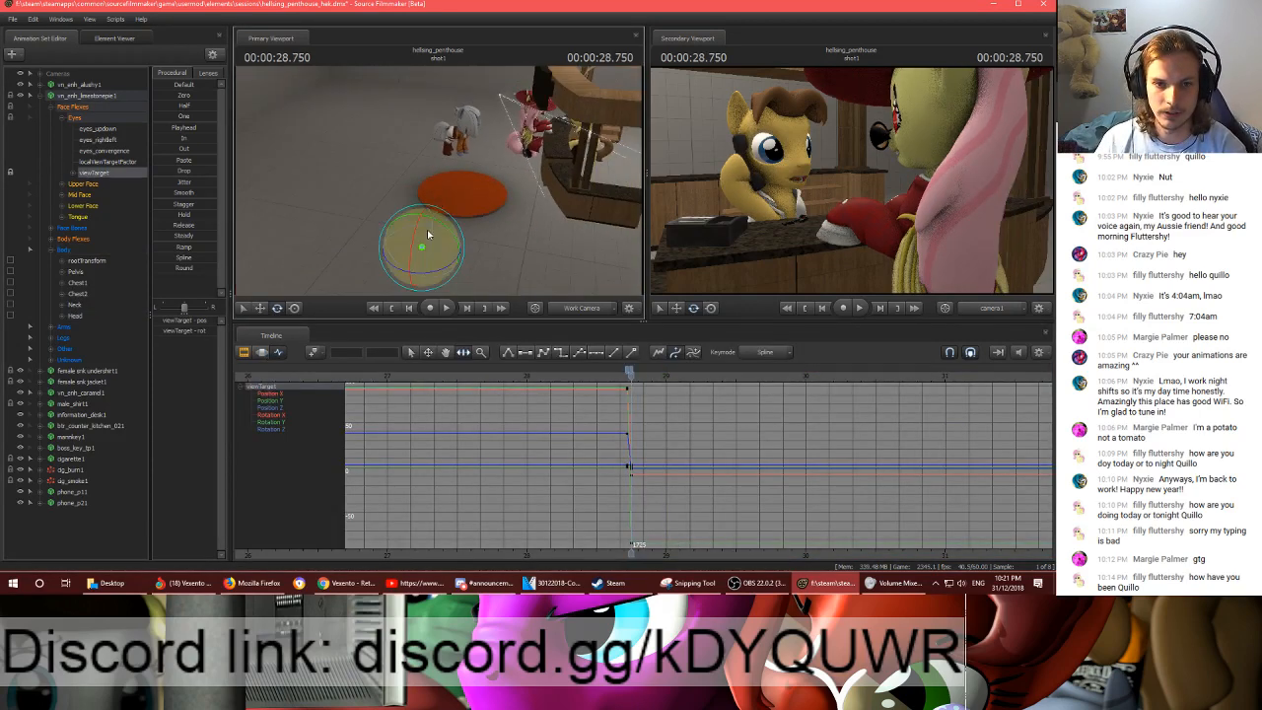
{"action": "key", "text": "w"}
{"action": "left_click_drag", "start_coordinate": [473, 237], "coordinate": [402, 314]}
- Play the shot to 00:00:29.283 and move the viewTarget there along the floor toward the counter
{"action": "key", "text": "space"}
{"action": "key", "text": "space"}
{"action": "key", "text": "w"}
{"action": "key", "text": "s"}
{"action": "left_click_drag", "start_coordinate": [418, 169], "coordinate": [417, 198]}
{"action": "left_click_drag", "start_coordinate": [421, 259], "coordinate": [508, 255]}
- Cut the viewTarget key at 00:00:29.283 and paste it at 00:00:28.750
{"action": "scroll", "coordinate": [708, 376], "scroll_direction": "up", "scroll_amount": 3}
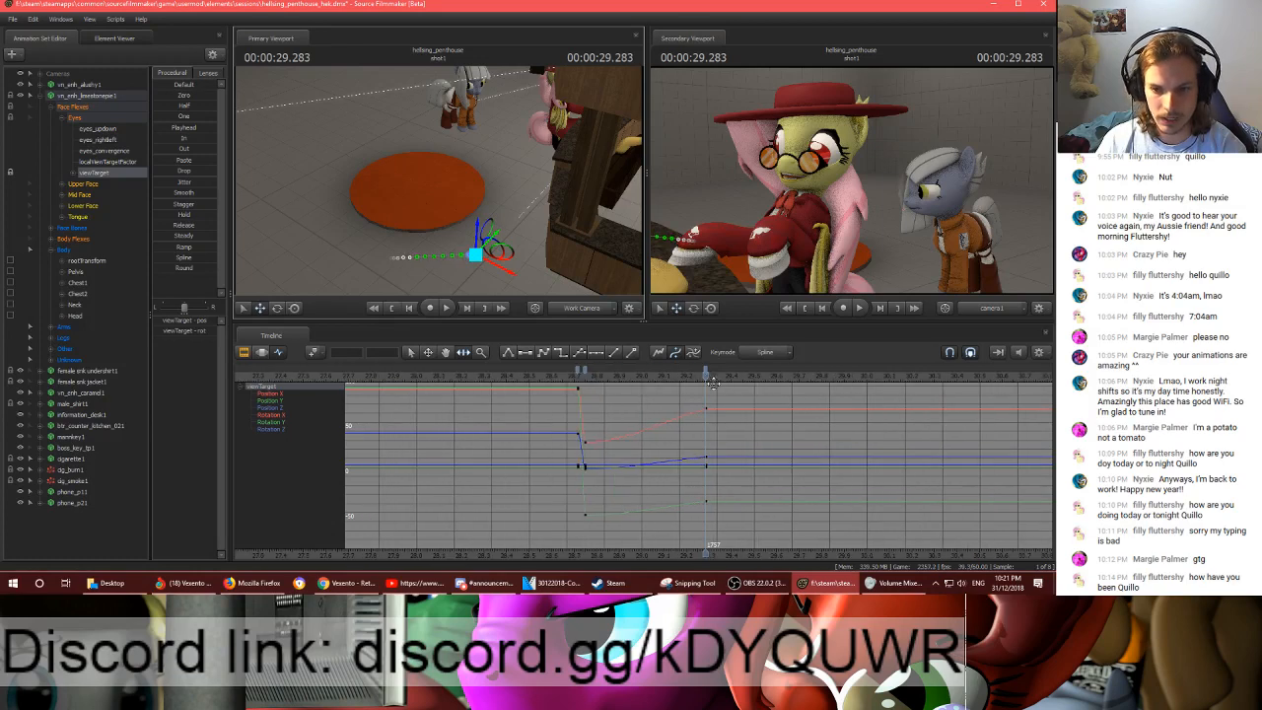
{"action": "left_click", "coordinate": [710, 373]}
{"action": "left_click", "coordinate": [706, 372]}
{"action": "key", "text": "ctrl+x"}
{"action": "key", "text": "Up"}
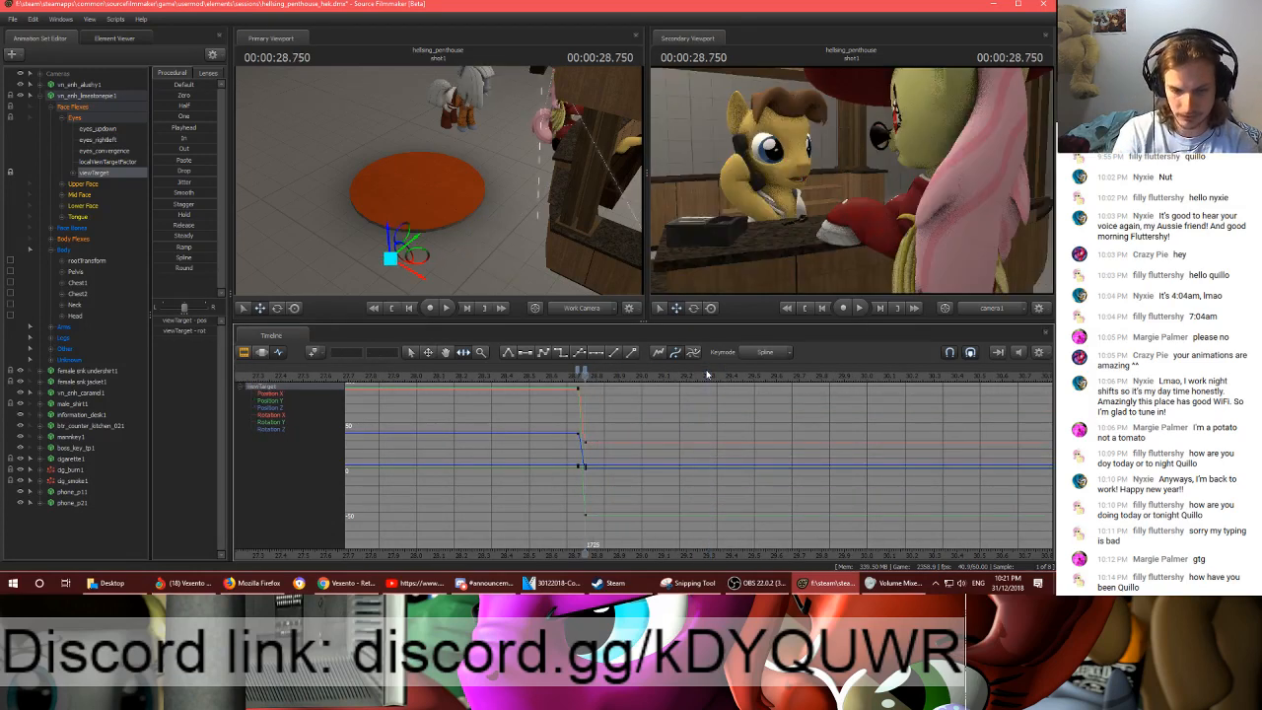
{"action": "key", "text": "ctrl+v"}
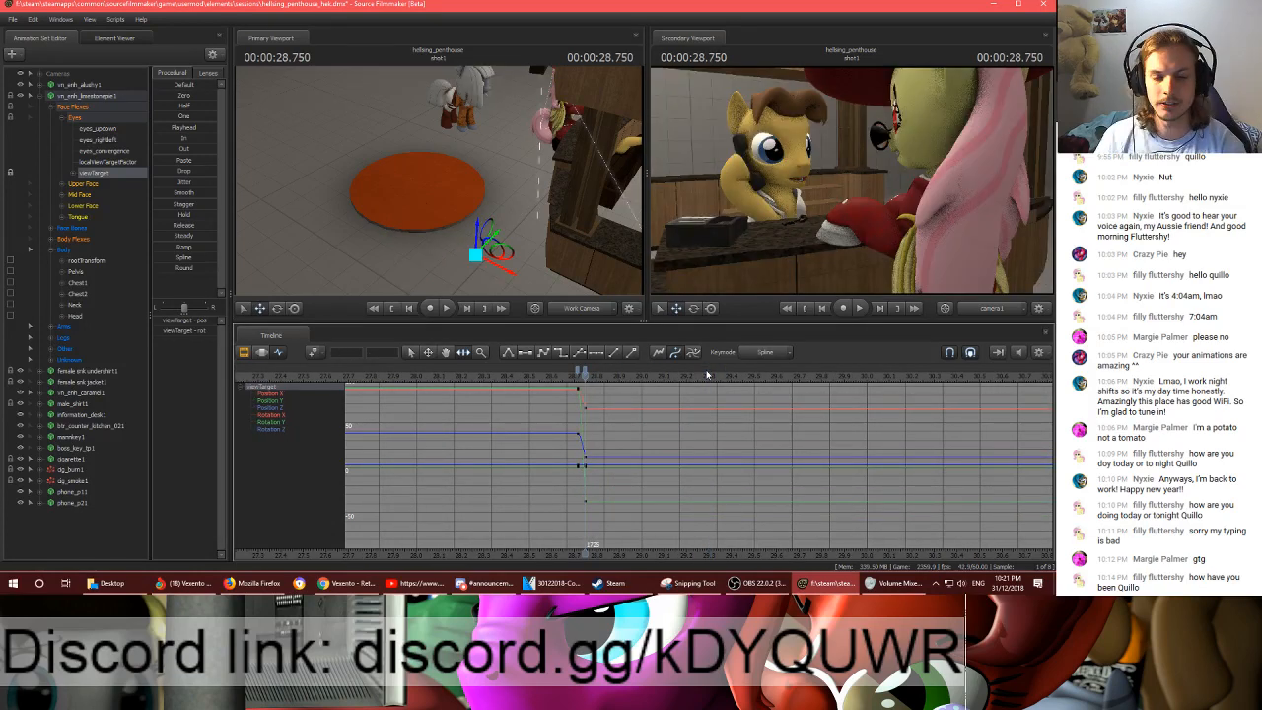
- Add a holding viewTarget key at 00:00:29.300 and move the target beside the orange platform at 00:00:29.333
{"action": "left_click_drag", "start_coordinate": [660, 376], "coordinate": [709, 380]}
{"action": "key", "text": "m"}
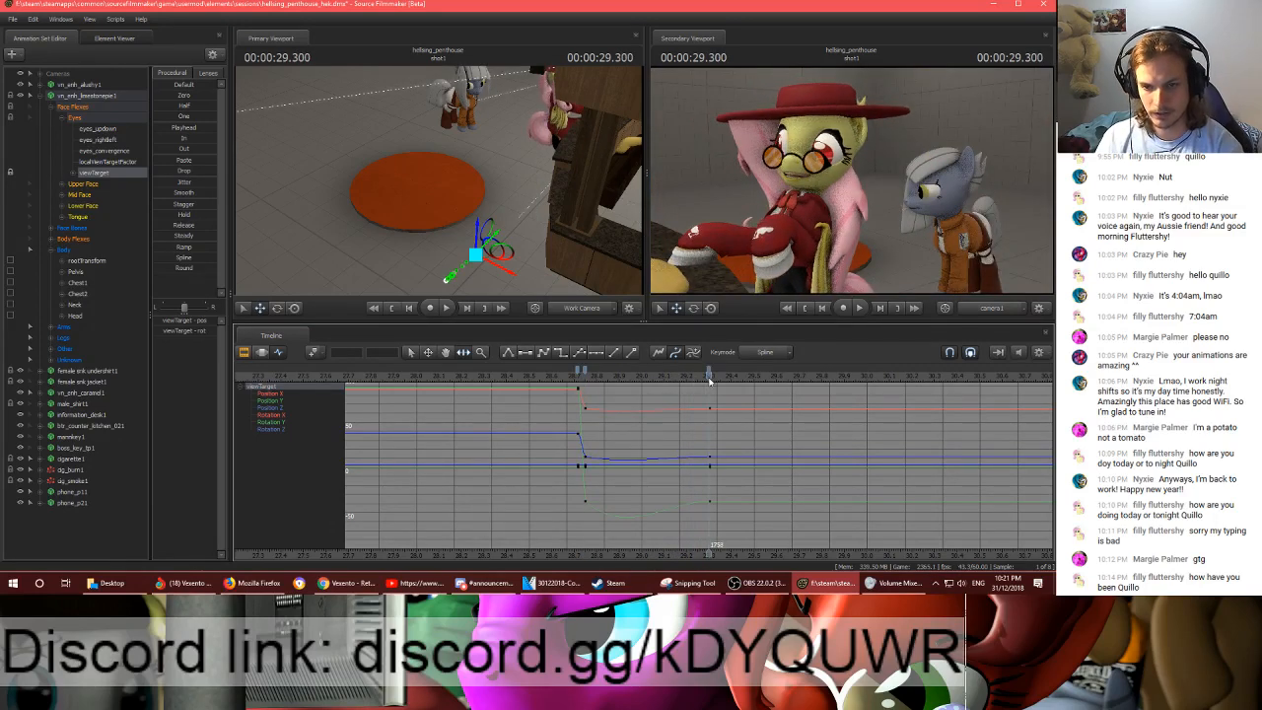
{"action": "key", "text": "Right"}
{"action": "key", "text": "Right"}
{"action": "left_click_drag", "start_coordinate": [498, 254], "coordinate": [411, 211]}
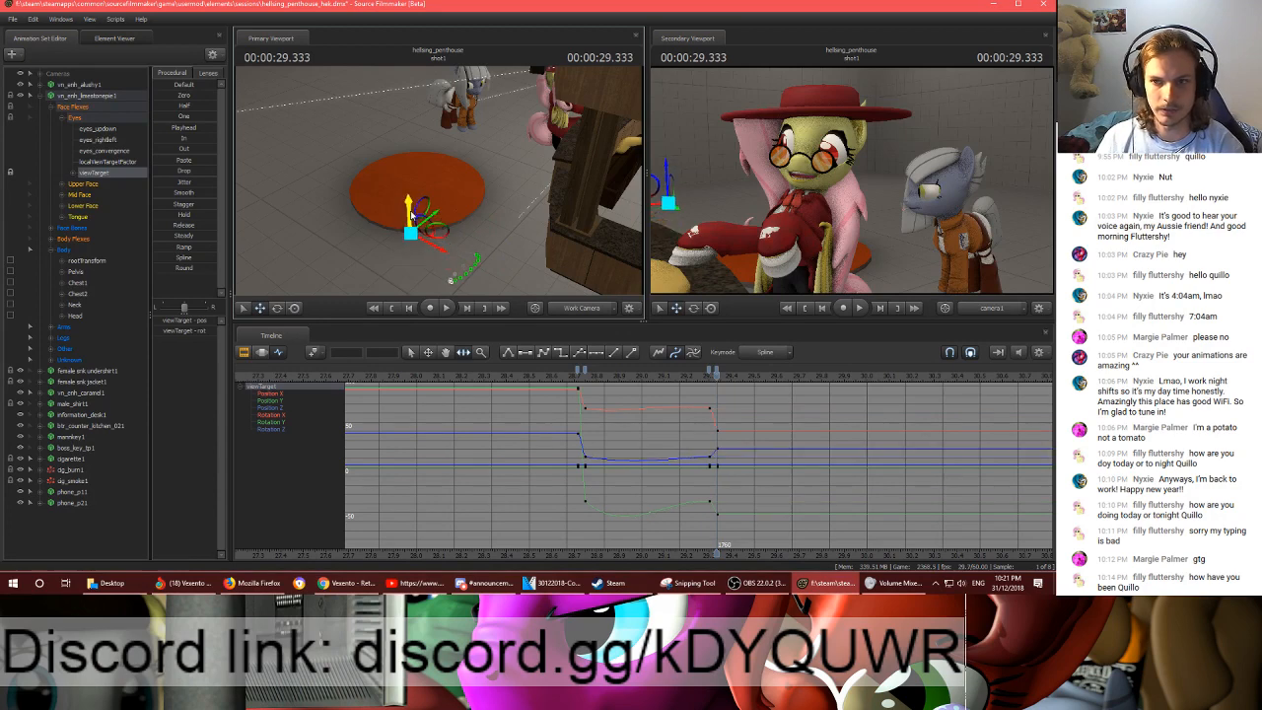
- Flatten the tangents of the viewTarget keys at 00:00:29.300, 00:00:29.333 and 00:00:28.750
{"action": "left_click", "coordinate": [717, 372]}
{"action": "left_click", "coordinate": [709, 371], "text": "shift"}
{"action": "key", "text": "2"}
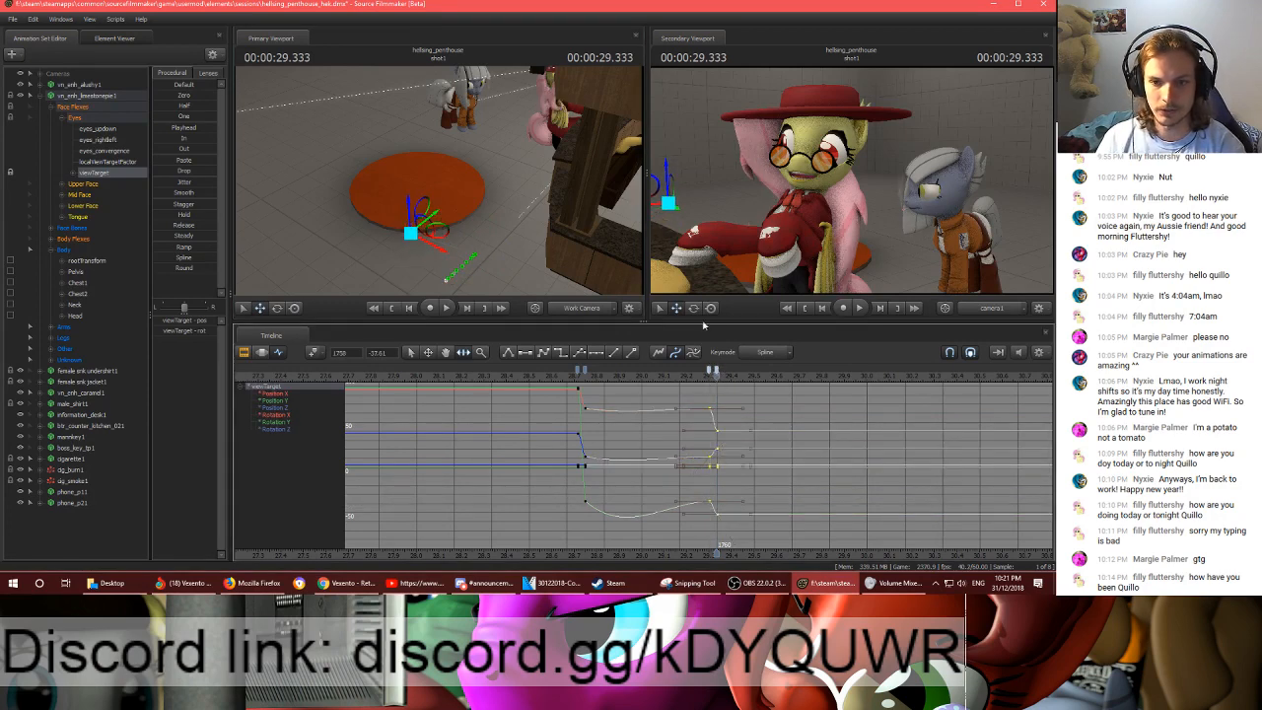
{"action": "left_click", "coordinate": [585, 372]}
{"action": "key", "text": "2"}
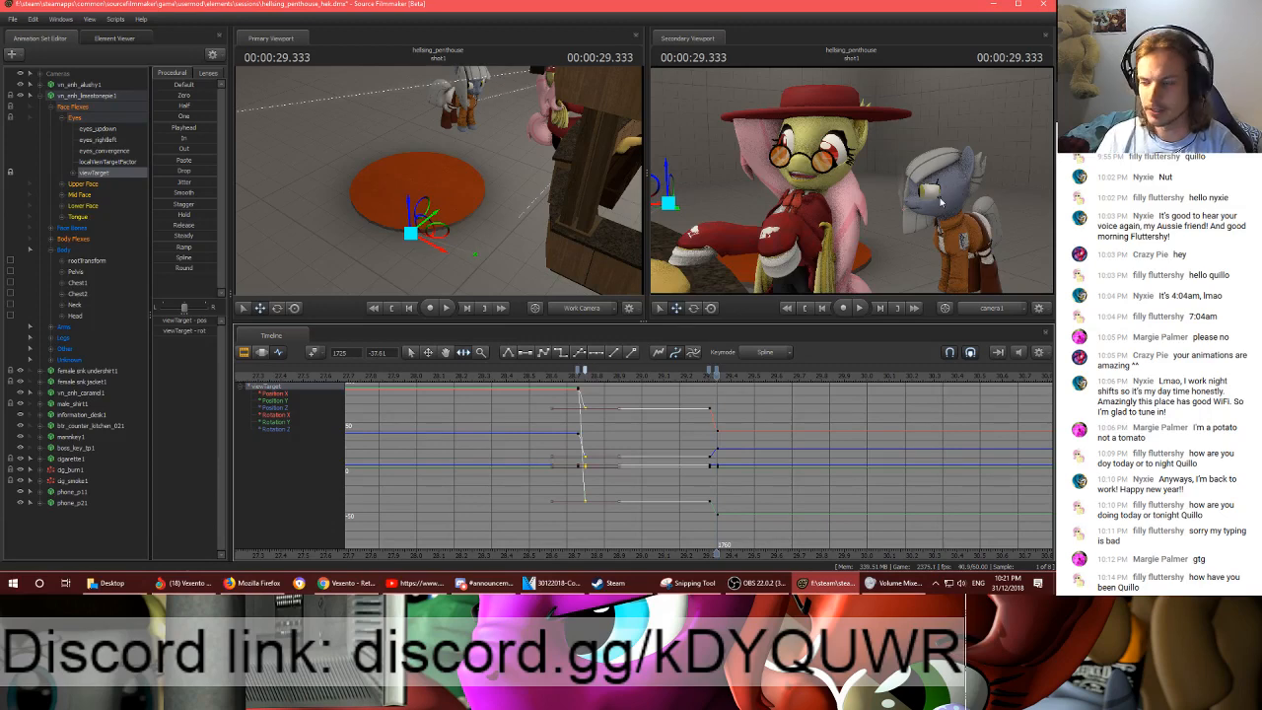
- Select the grey pony's Head in the Motion Editor and start the time selection at 00:00:29.316, ramping in until 00:00:29.516
{"action": "key", "text": "w"}
{"action": "left_click_drag", "start_coordinate": [572, 193], "coordinate": [474, 213]}
{"action": "left_click", "coordinate": [479, 193], "text": "ctrl"}
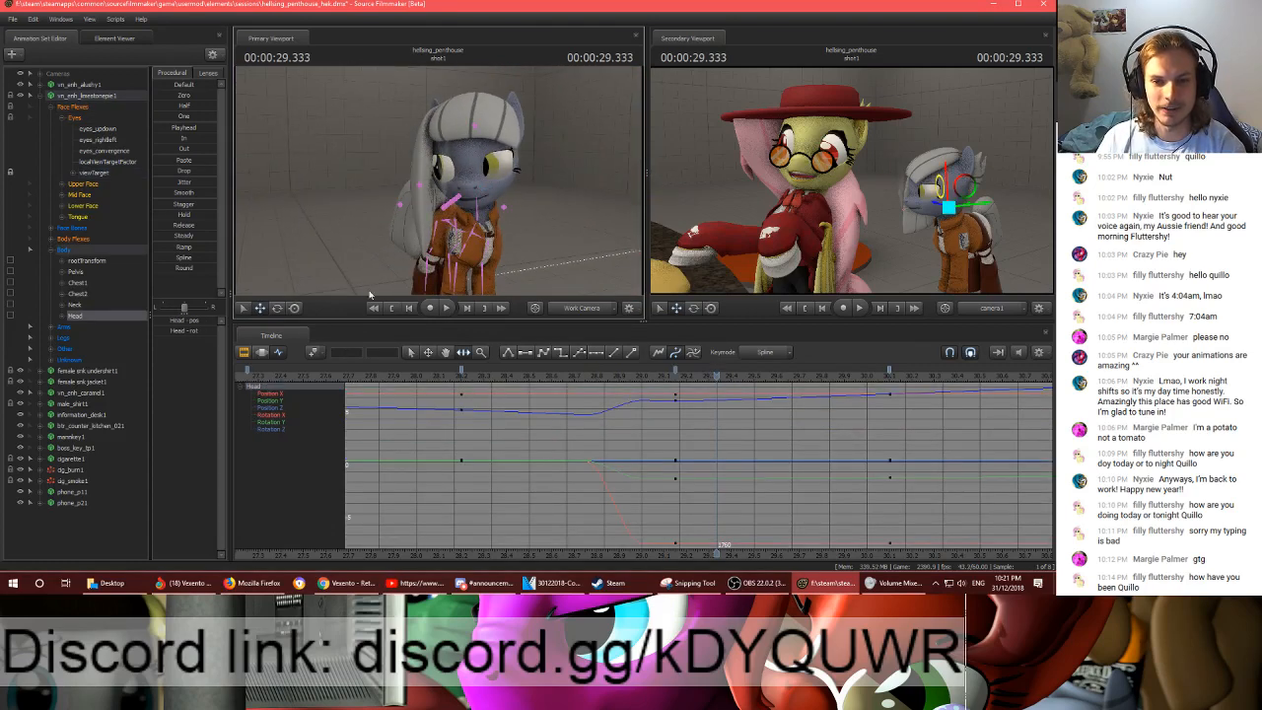
{"action": "left_click", "coordinate": [244, 352]}
{"action": "left_click", "coordinate": [262, 352]}
{"action": "scroll", "coordinate": [688, 449], "scroll_direction": "down", "scroll_amount": 2}
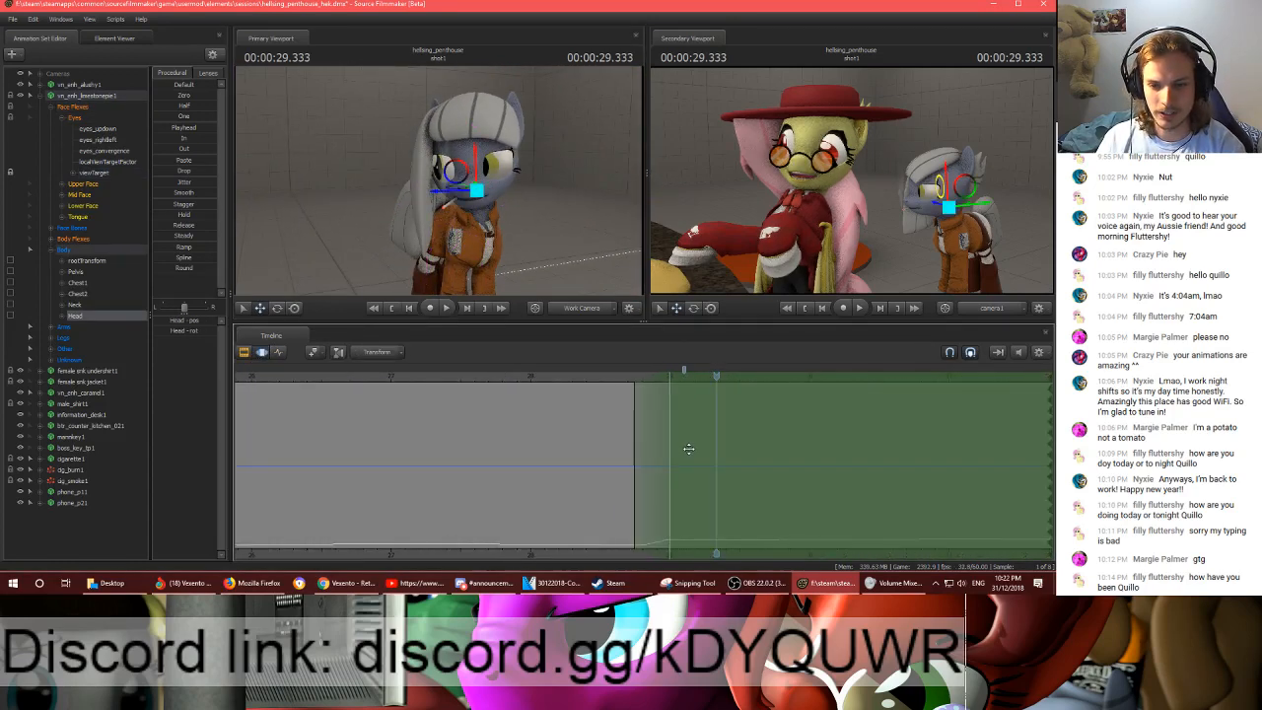
{"action": "middle_click_drag", "start_coordinate": [723, 552], "coordinate": [623, 532]}
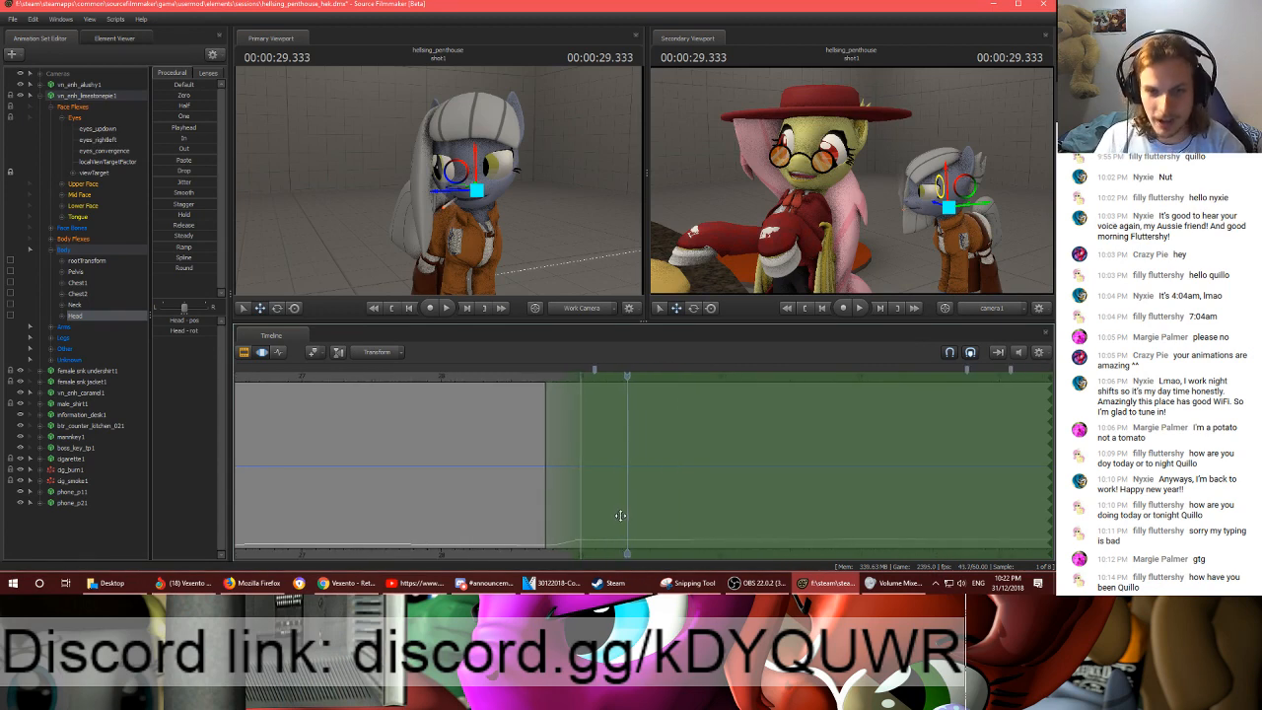
{"action": "key", "text": "shift"}
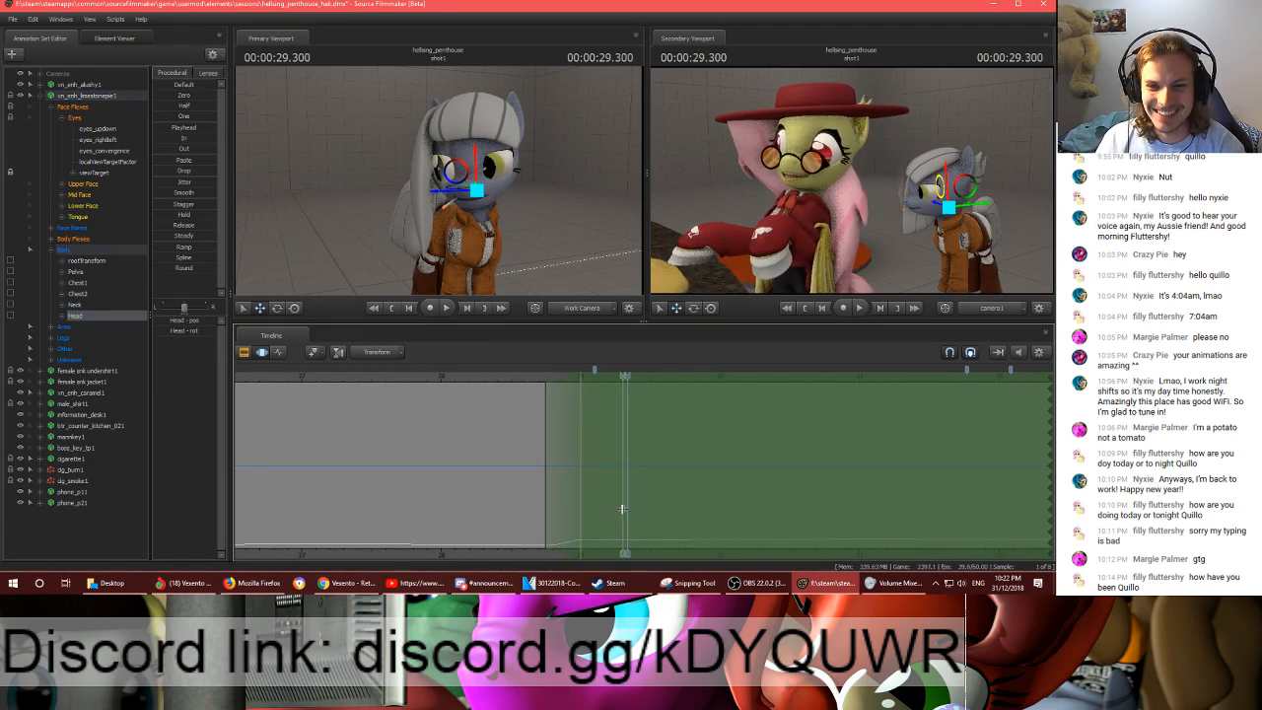
{"action": "left_click", "coordinate": [623, 505]}
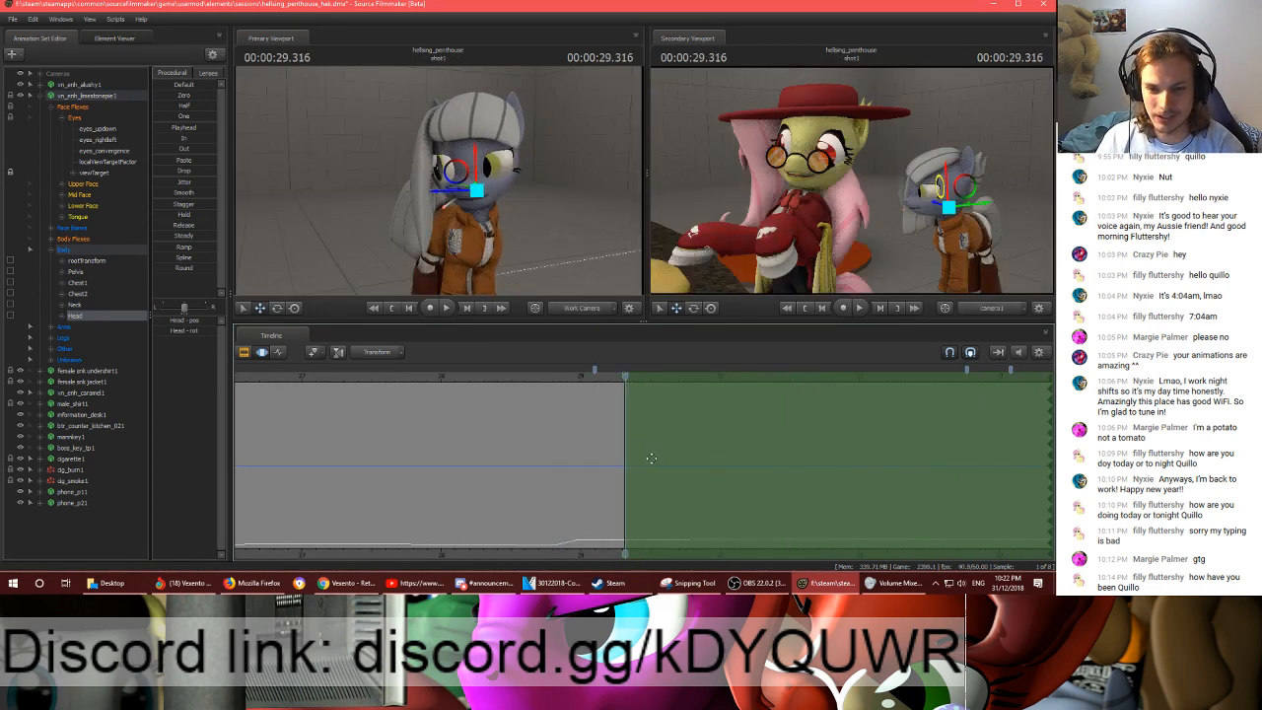
{"action": "left_click_drag", "start_coordinate": [629, 454], "coordinate": [657, 454]}
{"action": "left_click_drag", "start_coordinate": [627, 374], "coordinate": [653, 378]}
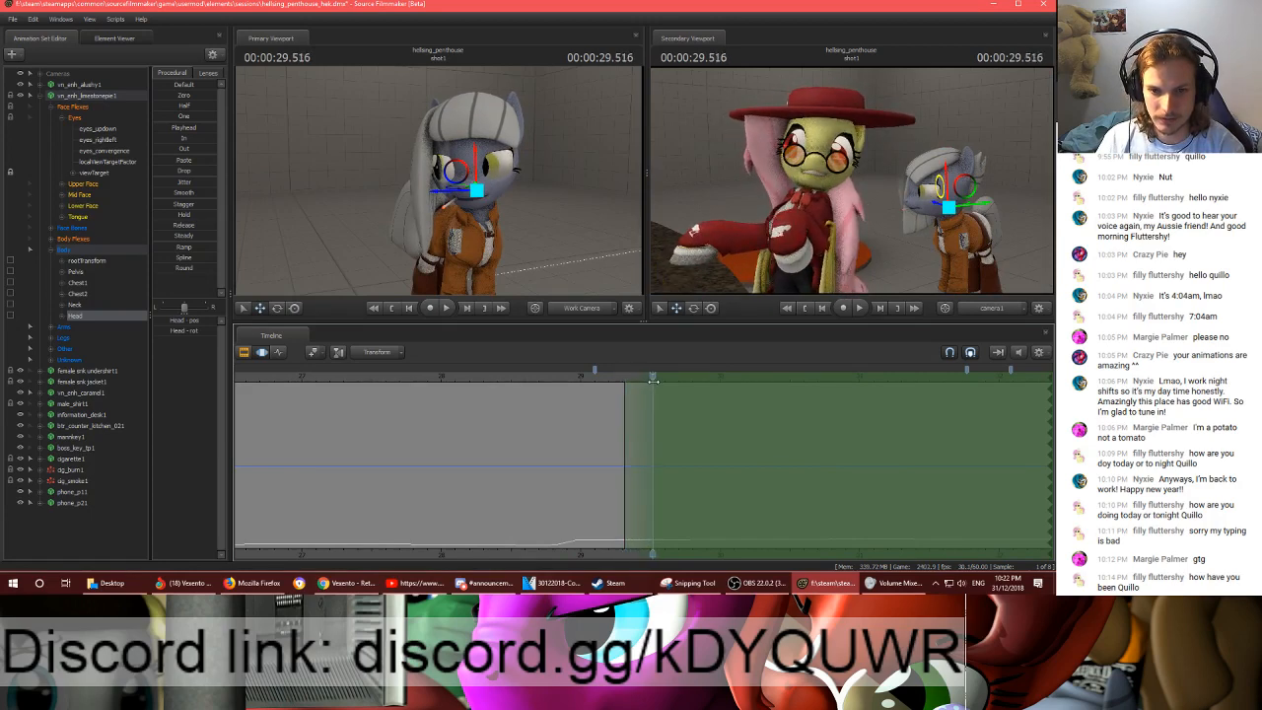
- Rotate the grey pony's neck and head at 00:00:29.516 to turn its face further
{"action": "left_click", "coordinate": [514, 202]}
{"action": "key", "text": "e"}
{"action": "left_click_drag", "start_coordinate": [448, 186], "coordinate": [445, 186]}
{"action": "left_click", "coordinate": [483, 231]}
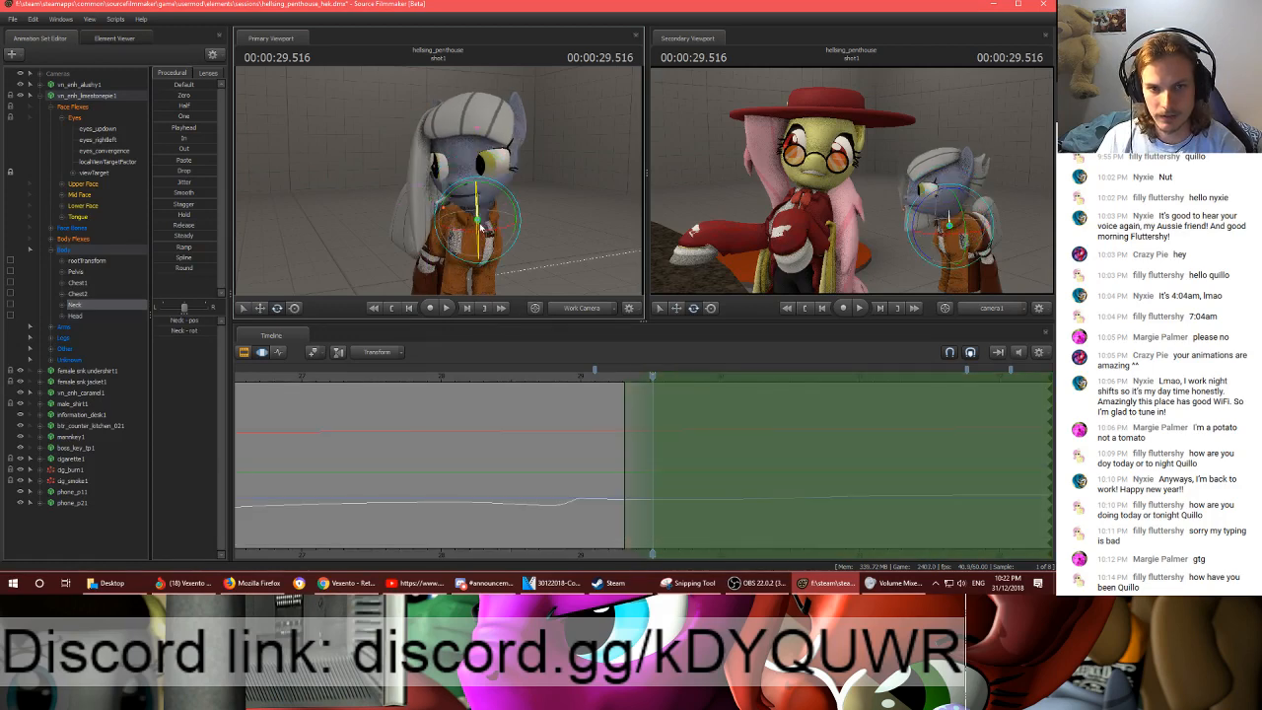
{"action": "left_click_drag", "start_coordinate": [483, 233], "coordinate": [477, 234]}
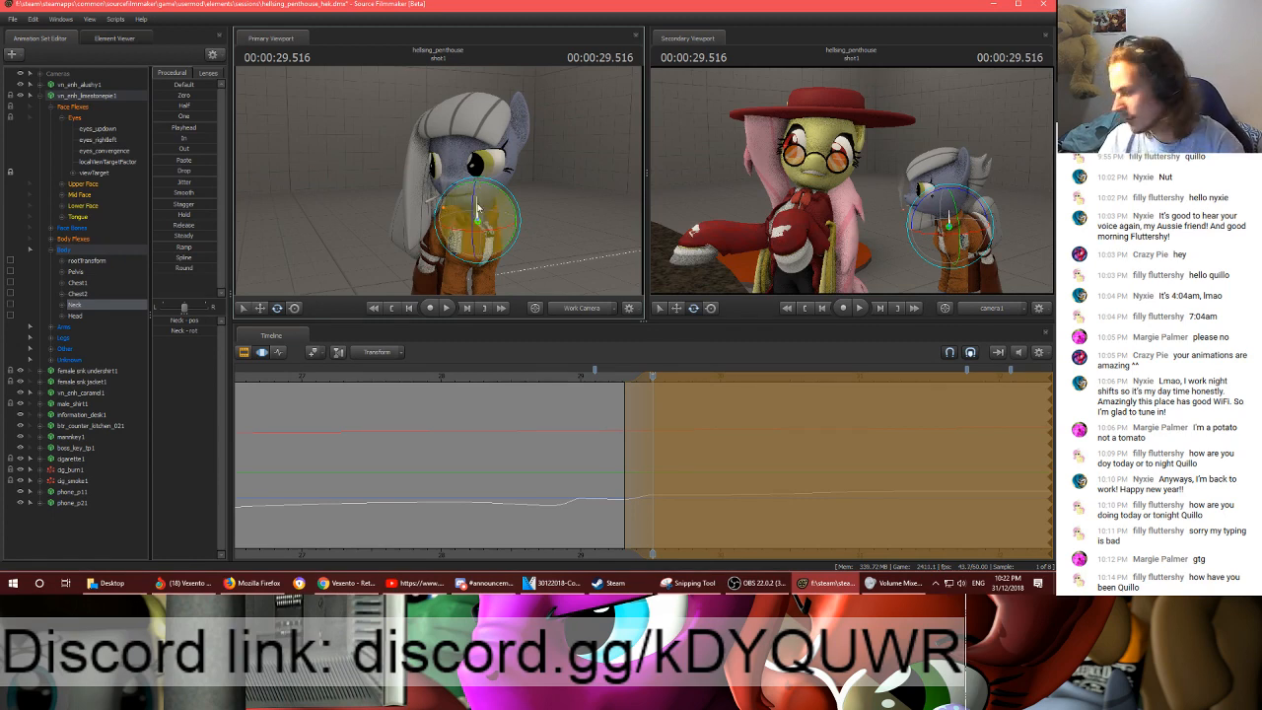
{"action": "left_click", "coordinate": [453, 210]}
{"action": "left_click_drag", "start_coordinate": [454, 210], "coordinate": [526, 294]}
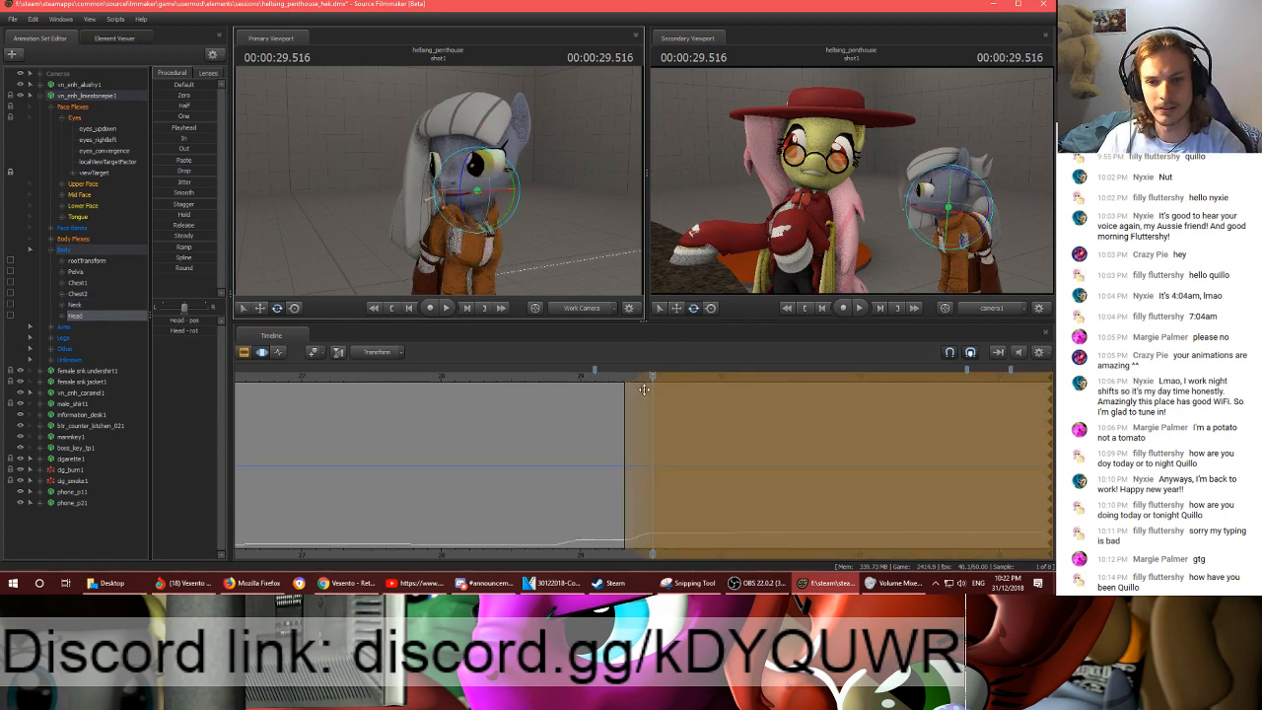
- Apply the grey pony's head rotation and scrub forward to 00:00:29.683 to check the pose
{"action": "mouse_move", "coordinate": [644, 389]}
{"action": "left_mouse_down"}
{"action": "mouse_move", "coordinate": [621, 384]}
{"action": "mouse_move", "coordinate": [660, 387]}
{"action": "left_mouse_up"}
{"action": "key", "text": "Return"}
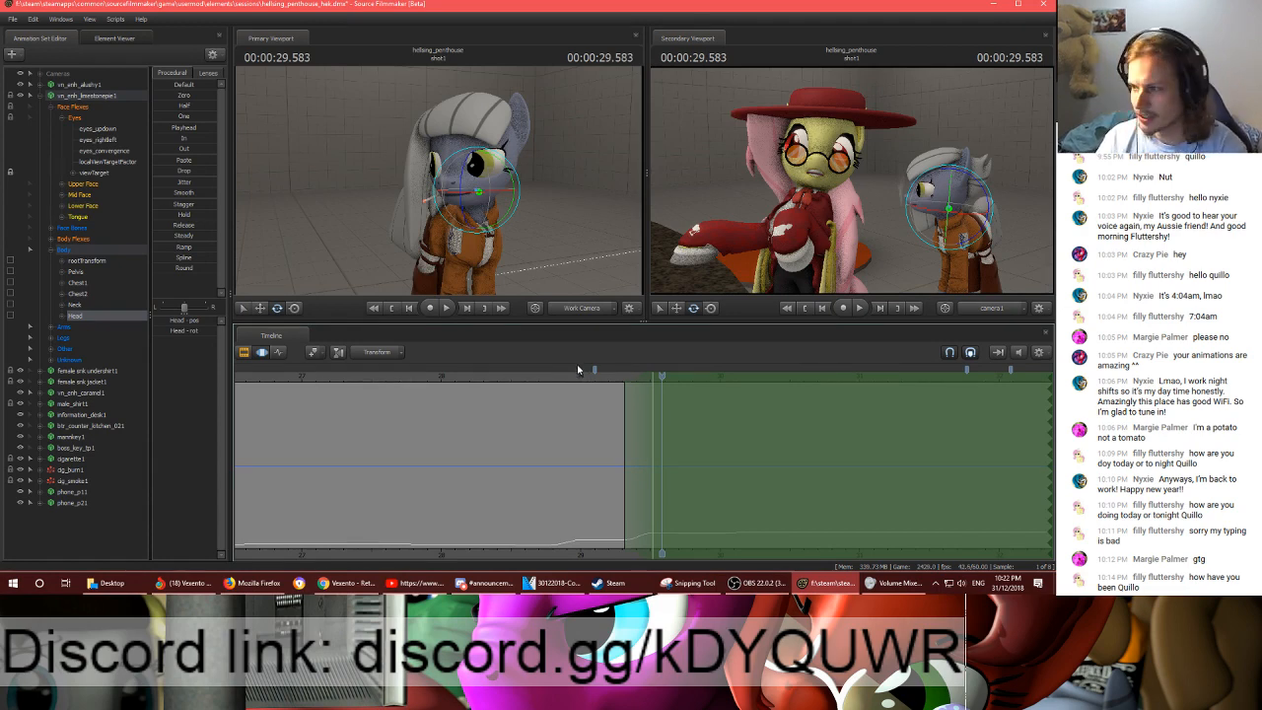
{"action": "mouse_move", "coordinate": [662, 390]}
{"action": "left_mouse_down"}
{"action": "mouse_move", "coordinate": [706, 392]}
{"action": "mouse_move", "coordinate": [583, 386]}
{"action": "mouse_move", "coordinate": [597, 374]}
{"action": "mouse_move", "coordinate": [677, 375]}
{"action": "left_mouse_up"}
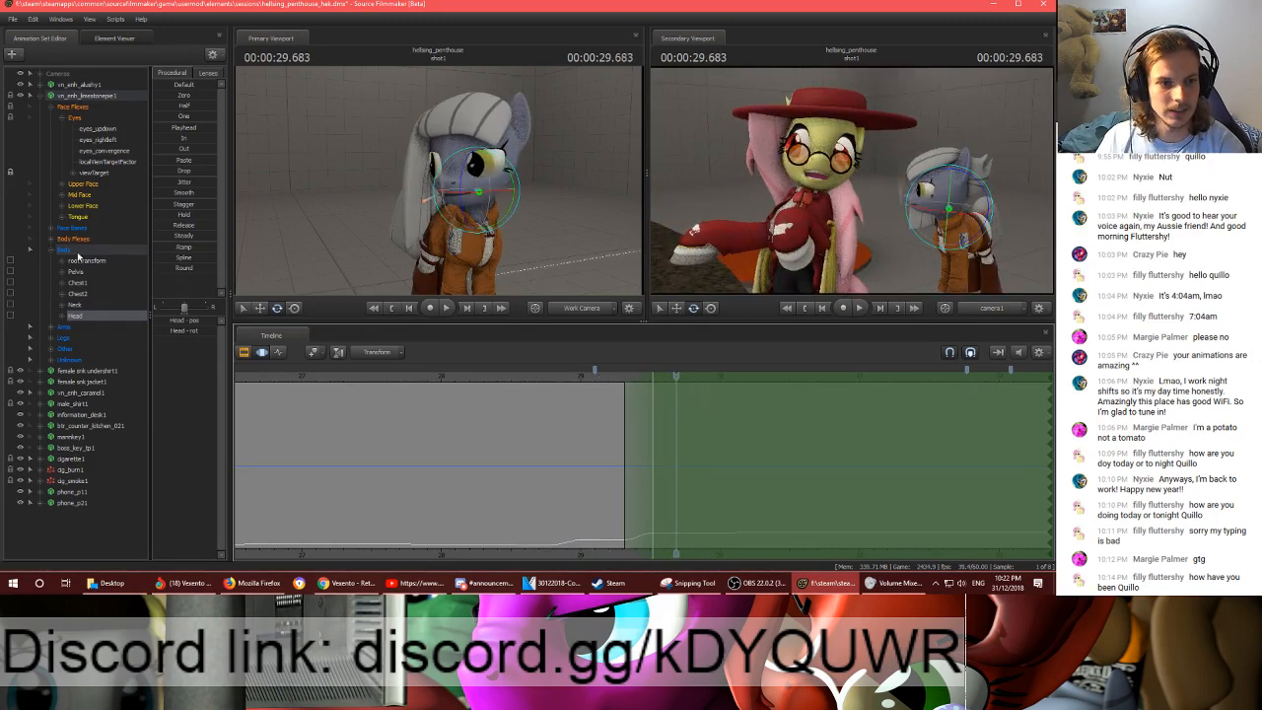
- Add the Neck to the Head selection and set a time selection from about 28.75 s to 29.75 s with ramps on both sides
{"action": "left_click", "coordinate": [74, 305], "text": "ctrl"}
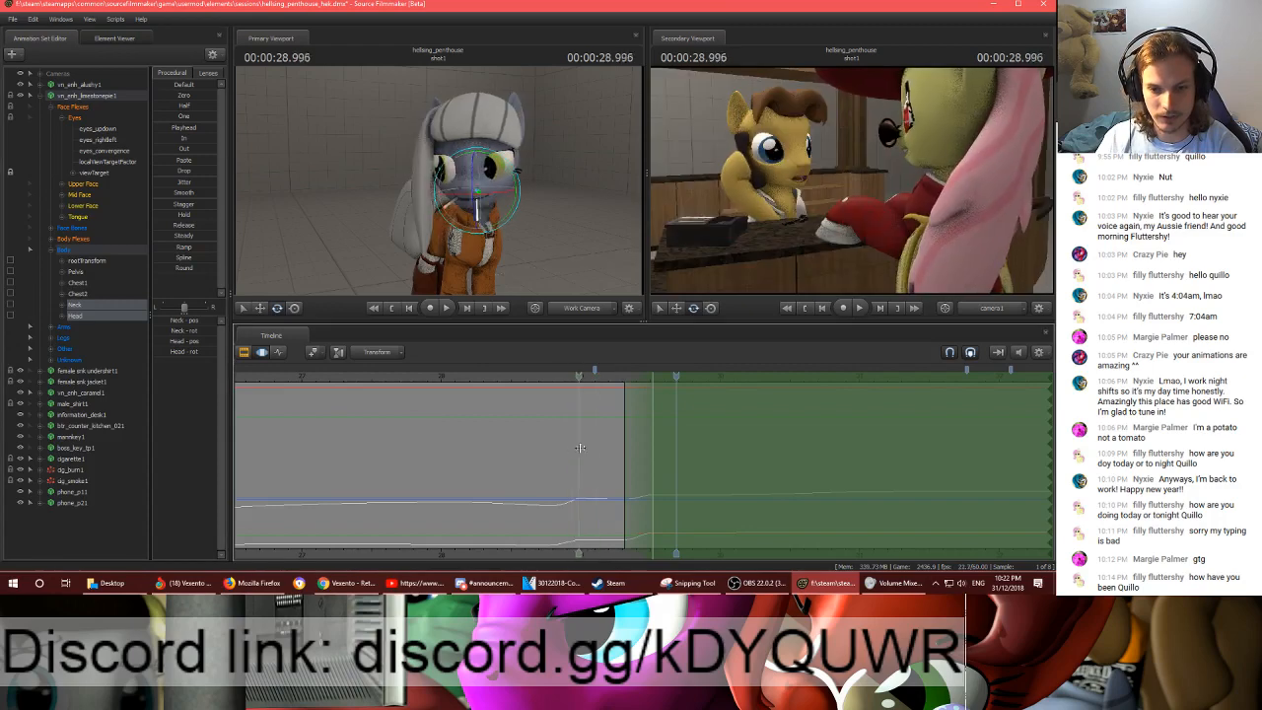
{"action": "mouse_move", "coordinate": [547, 450]}
{"action": "left_mouse_down", "text": "shift"}
{"action": "mouse_move", "coordinate": [700, 449]}
{"action": "mouse_move", "coordinate": [685, 444]}
{"action": "left_mouse_up", "text": "shift"}
{"action": "left_click_drag", "start_coordinate": [541, 448], "coordinate": [521, 448]}
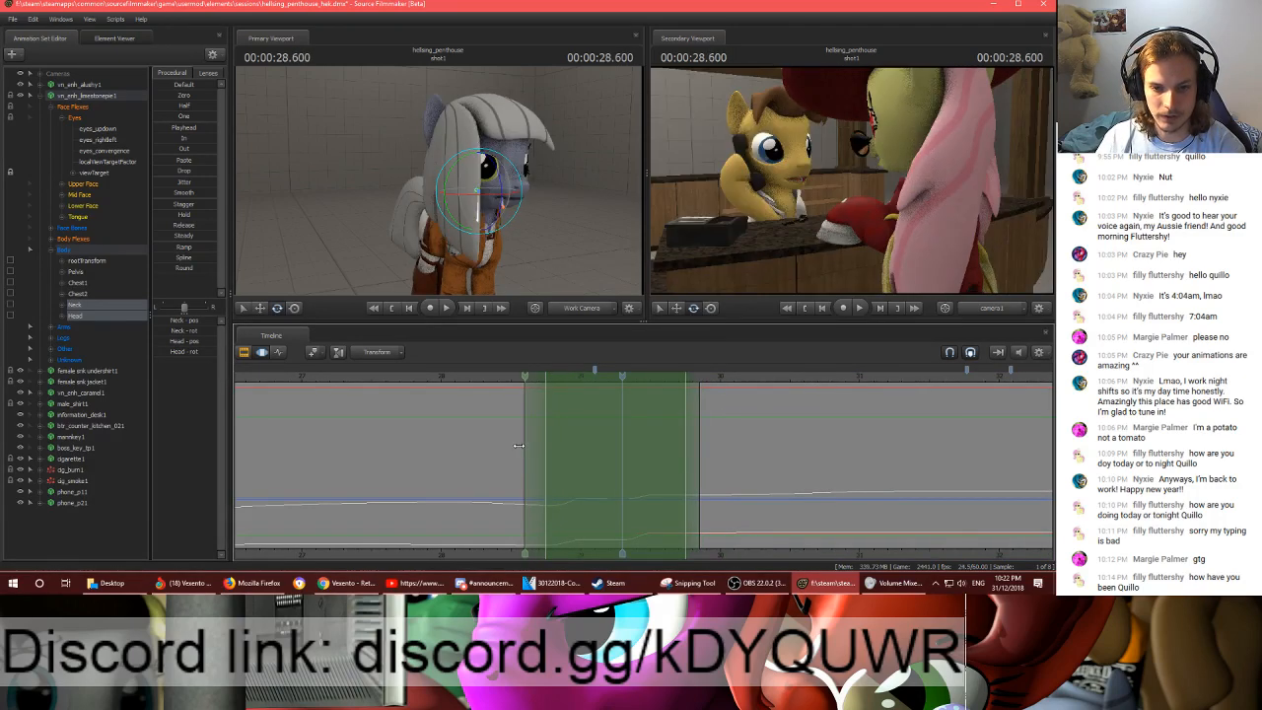
{"action": "left_click_drag", "start_coordinate": [699, 435], "coordinate": [712, 435]}
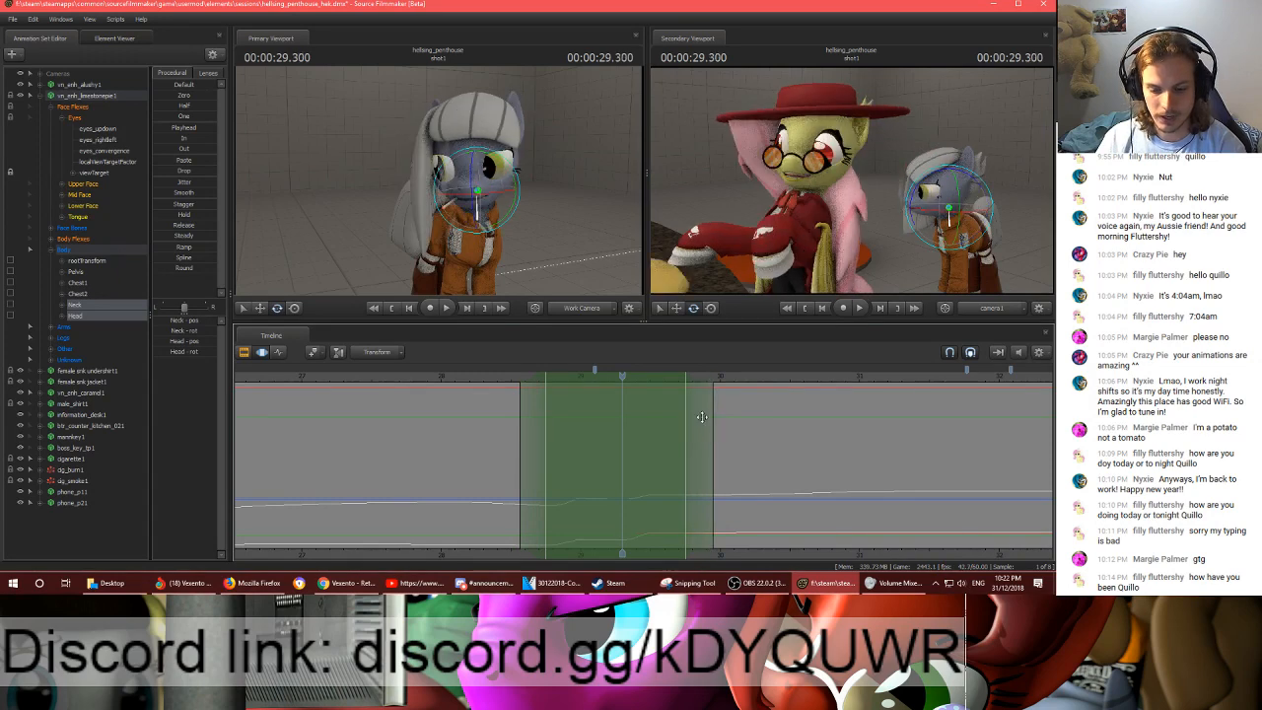
{"action": "scroll", "coordinate": [615, 440], "scroll_direction": "up", "scroll_amount": 2}
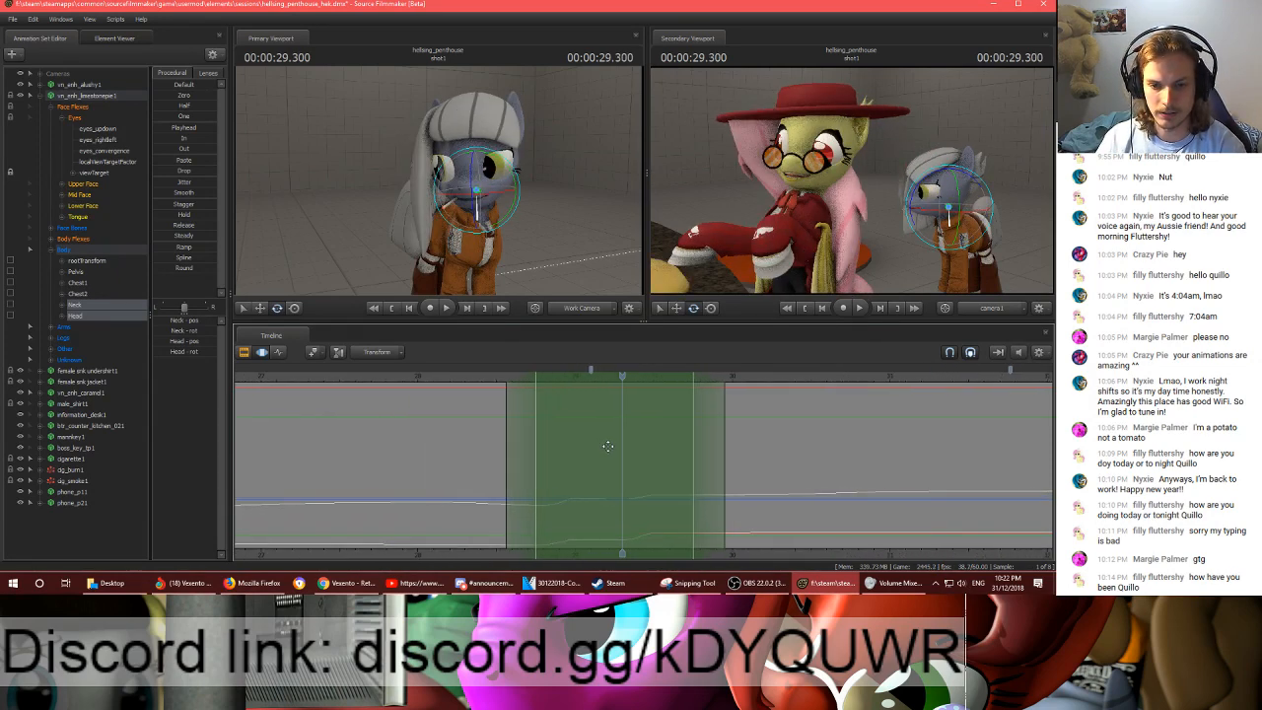
{"action": "left_click_drag", "start_coordinate": [623, 374], "coordinate": [616, 375]}
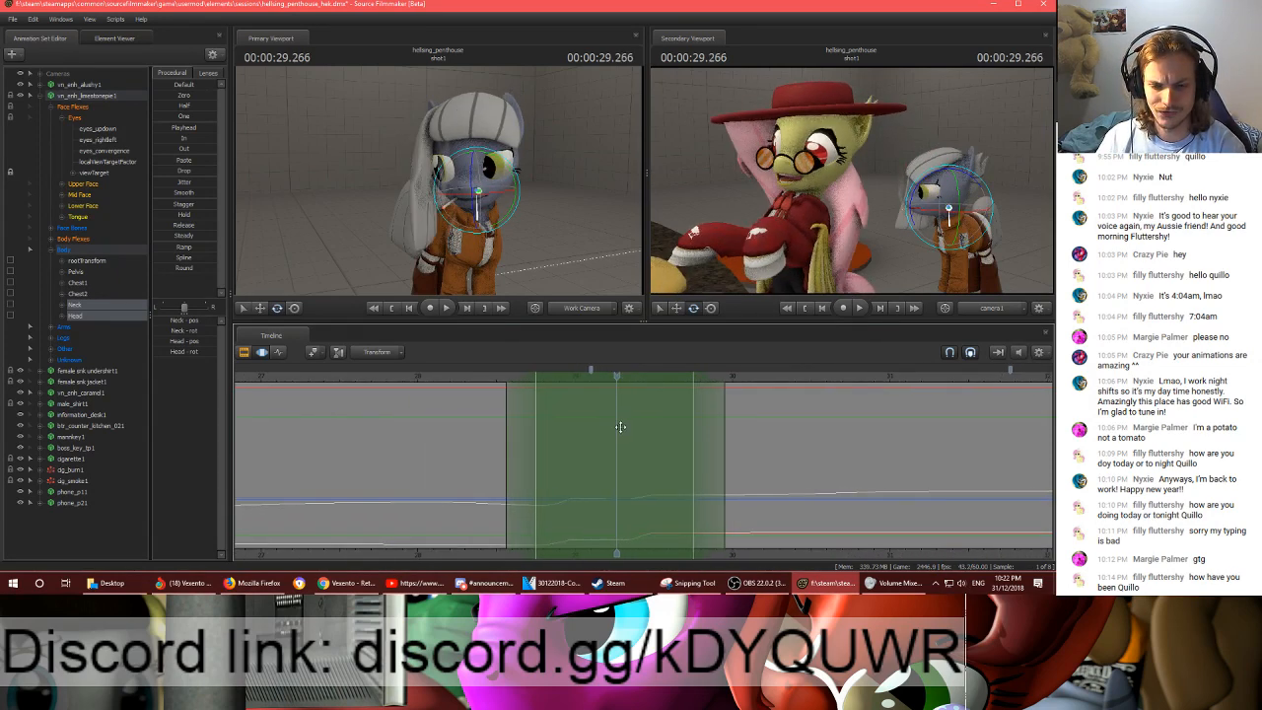
- Adjust the time selection's ramps to span about 28.53 s to 29.97 s and apply Smooth to the neck and head motion
{"action": "scroll", "coordinate": [620, 426], "scroll_direction": "down", "scroll_amount": 3}
{"action": "scroll", "coordinate": [621, 427], "scroll_direction": "up", "scroll_amount": 3}
{"action": "scroll", "coordinate": [622, 427], "scroll_direction": "down", "scroll_amount": 4}
{"action": "scroll", "coordinate": [622, 427], "scroll_direction": "up", "scroll_amount": 5}
{"action": "scroll", "coordinate": [623, 427], "scroll_direction": "down", "scroll_amount": 3}
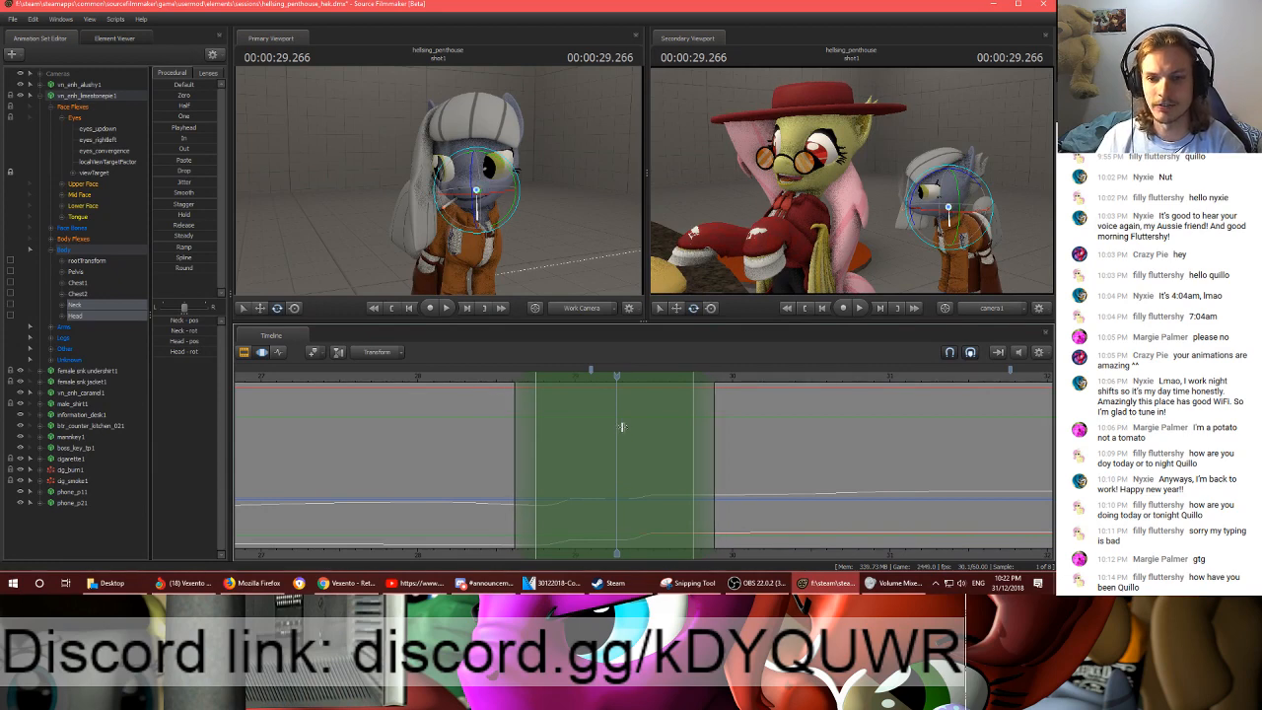
{"action": "scroll", "coordinate": [622, 427], "scroll_direction": "up", "scroll_amount": 5}
{"action": "scroll", "coordinate": [622, 427], "scroll_direction": "down", "scroll_amount": 4}
{"action": "scroll", "coordinate": [623, 427], "scroll_direction": "up", "scroll_amount": 3}
{"action": "scroll", "coordinate": [622, 427], "scroll_direction": "down", "scroll_amount": 2}
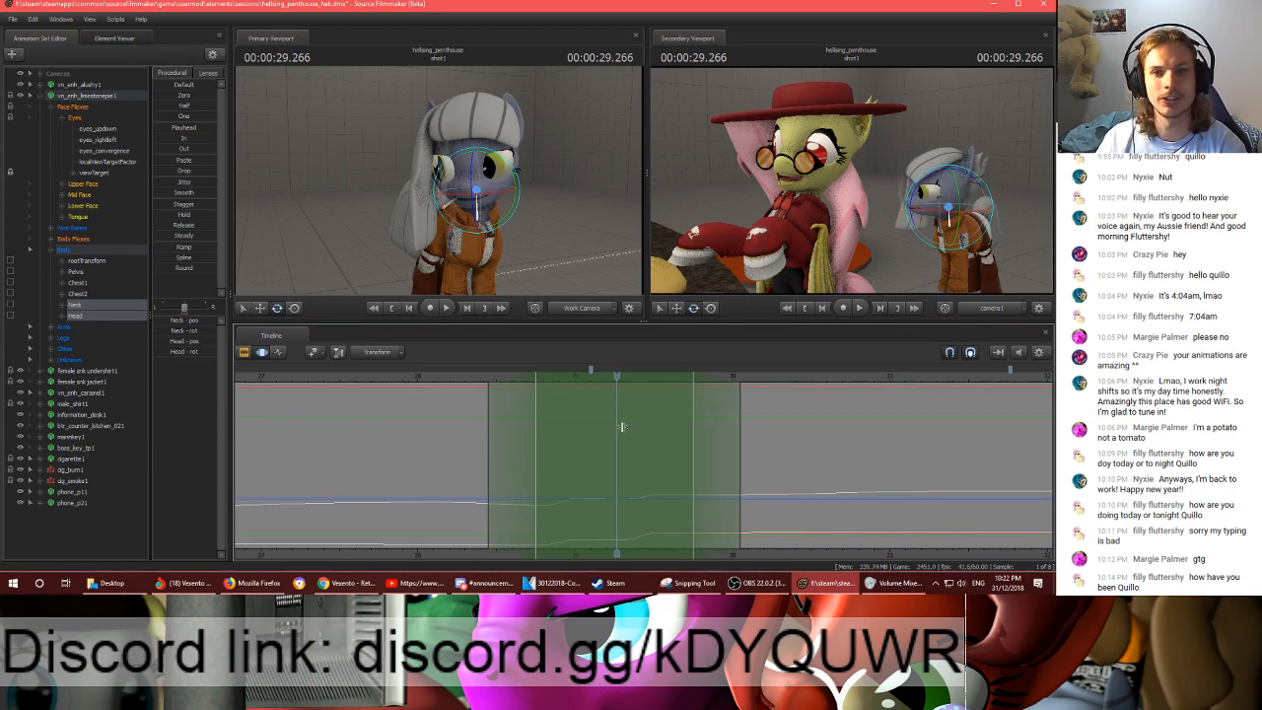
{"action": "scroll", "coordinate": [622, 427], "scroll_direction": "up", "scroll_amount": 3}
{"action": "scroll", "coordinate": [622, 427], "scroll_direction": "down", "scroll_amount": 5}
{"action": "scroll", "coordinate": [622, 427], "scroll_direction": "up", "scroll_amount": 3}
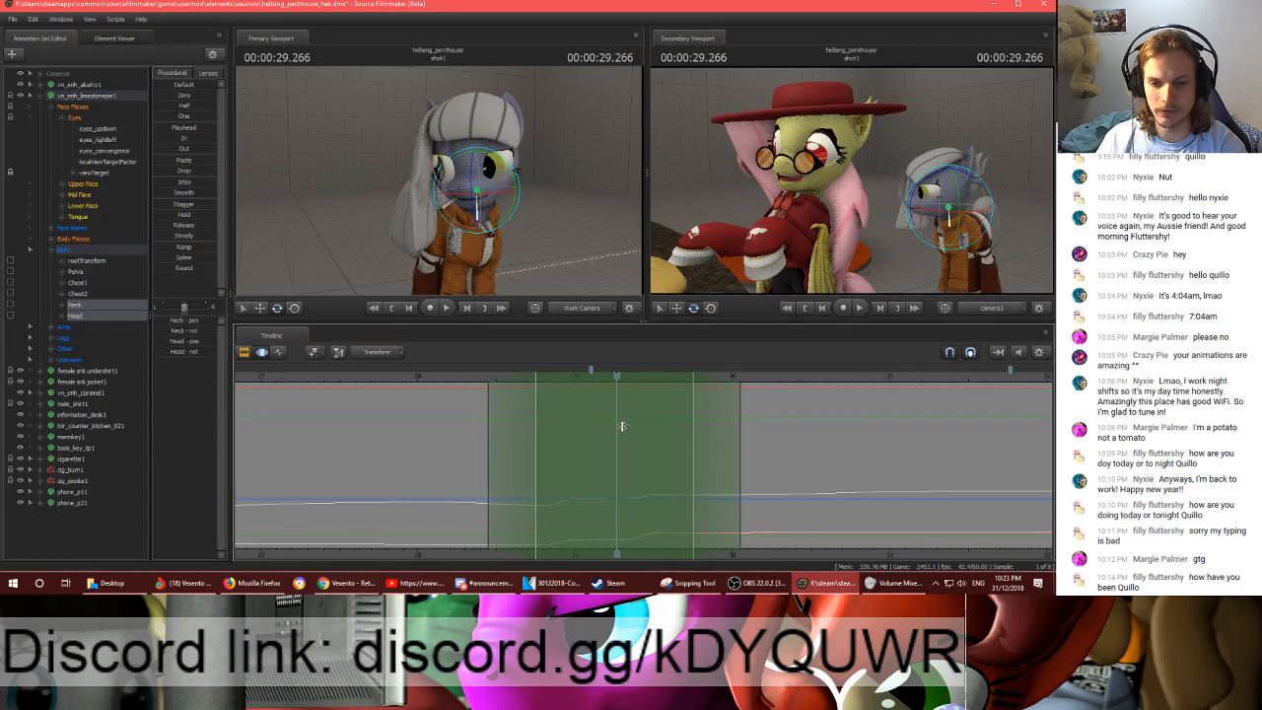
{"action": "scroll", "coordinate": [623, 427], "scroll_direction": "down", "scroll_amount": 2}
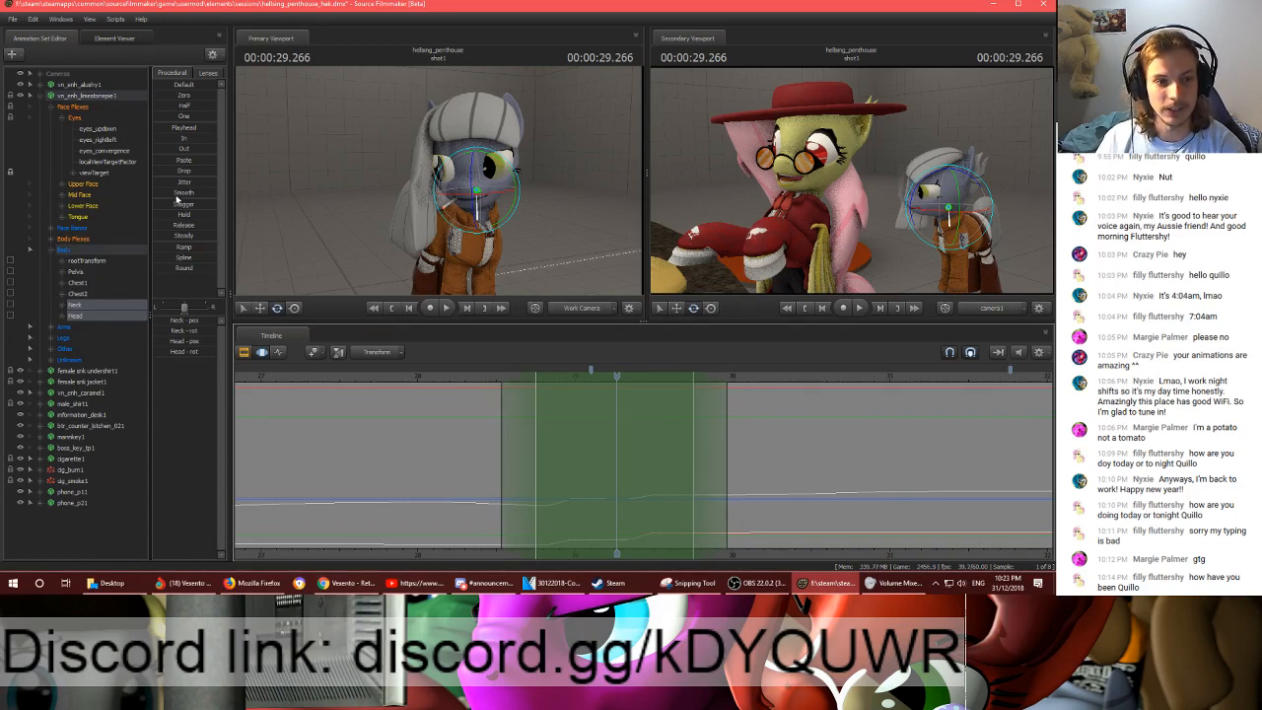
{"action": "left_click_drag", "start_coordinate": [173, 194], "coordinate": [198, 195]}
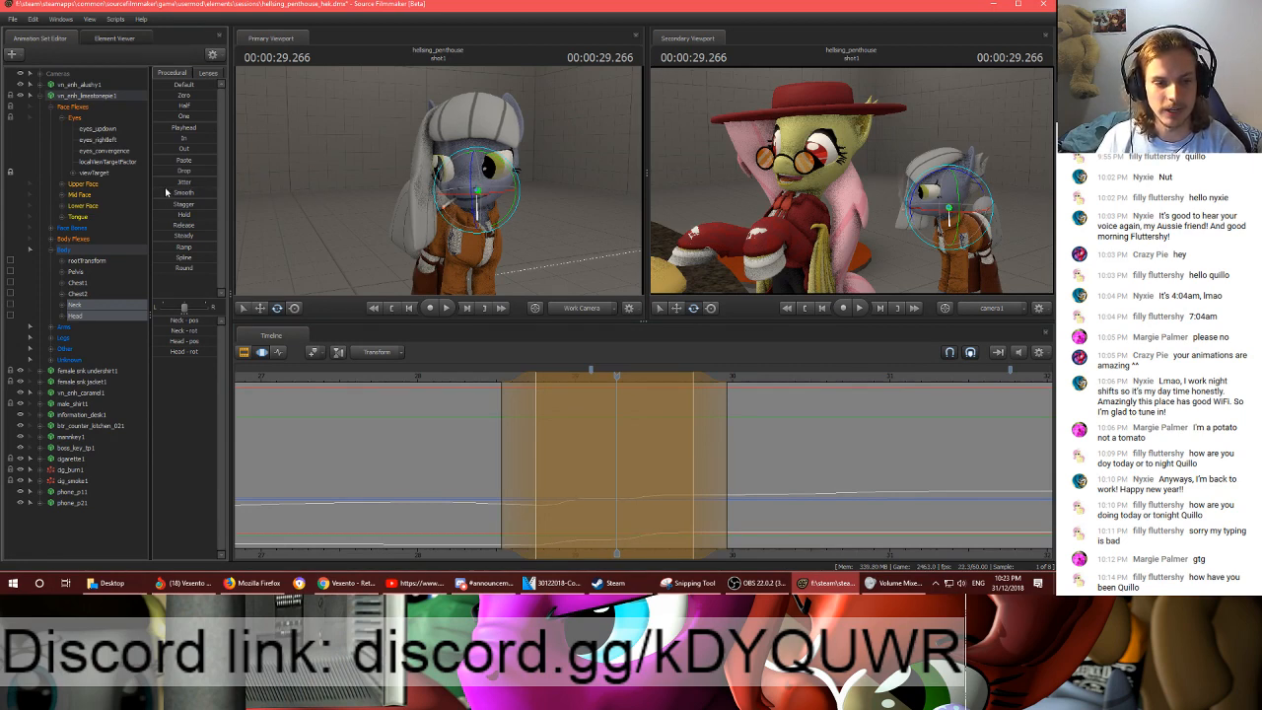
- Play back the smoothed neck and head turn from about 00:00:28.450 and apply the smoothing
{"action": "left_click_drag", "start_coordinate": [603, 379], "coordinate": [496, 367]}
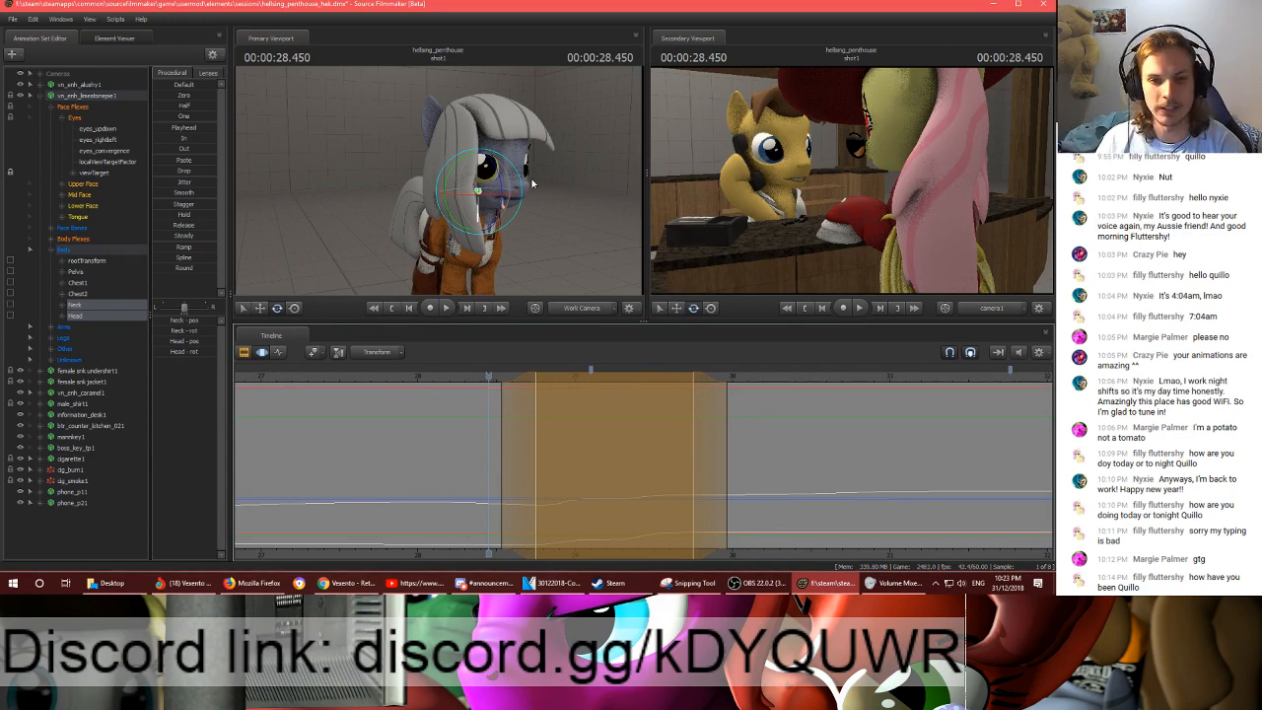
{"action": "key", "text": "space"}
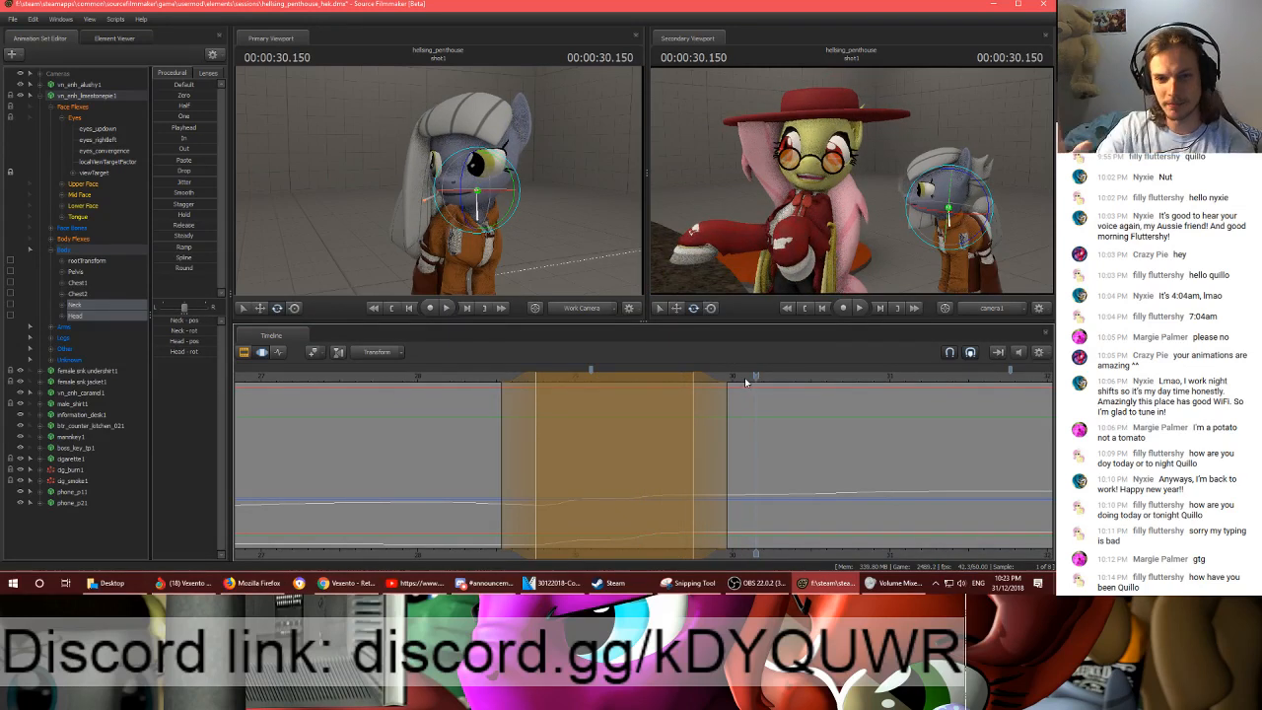
{"action": "left_click_drag", "start_coordinate": [746, 379], "coordinate": [523, 390]}
{"action": "key", "text": "space"}
{"action": "key", "text": "space"}
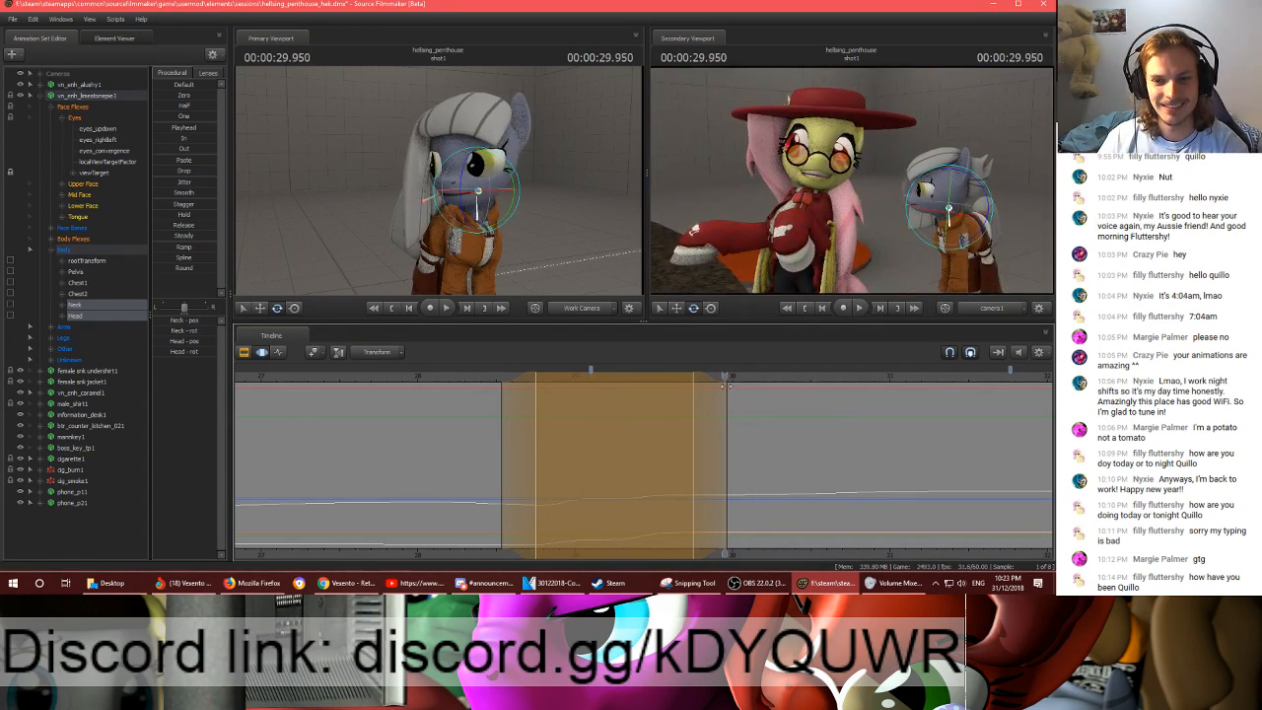
{"action": "mouse_move", "coordinate": [723, 378]}
{"action": "left_mouse_down"}
{"action": "mouse_move", "coordinate": [594, 382]}
{"action": "mouse_move", "coordinate": [730, 376]}
{"action": "left_mouse_up"}
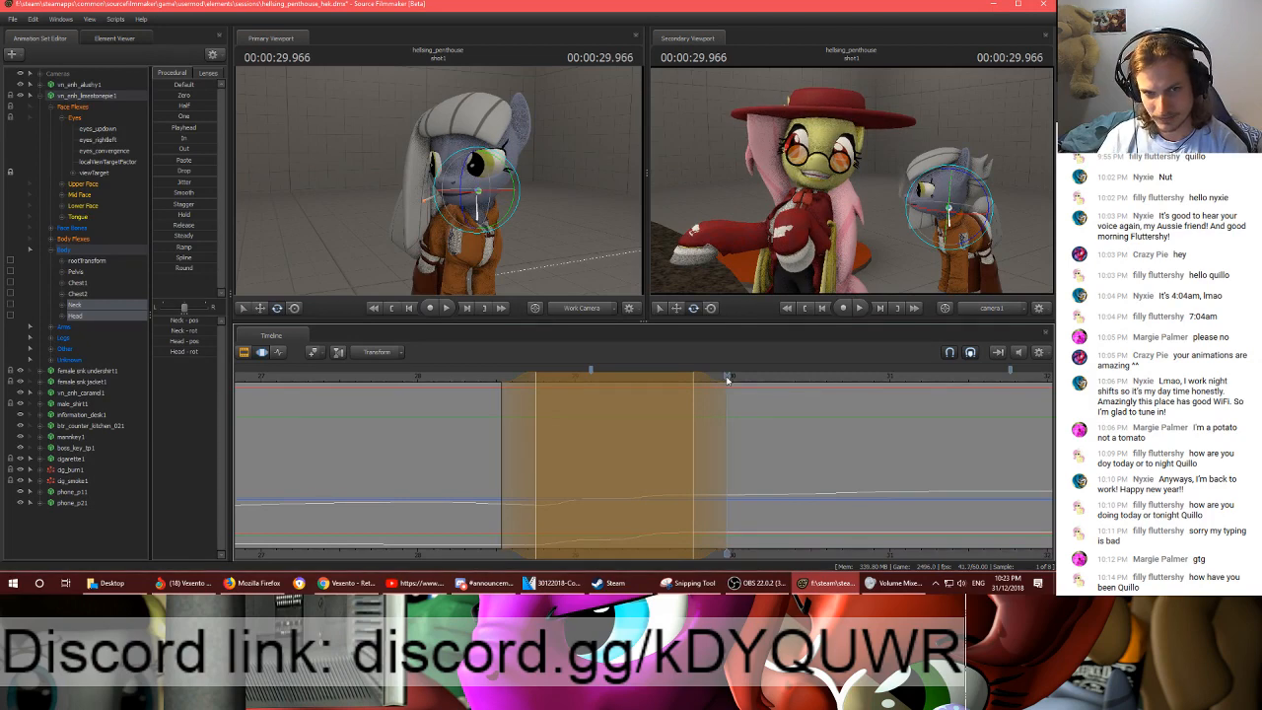
{"action": "key", "text": "Return"}
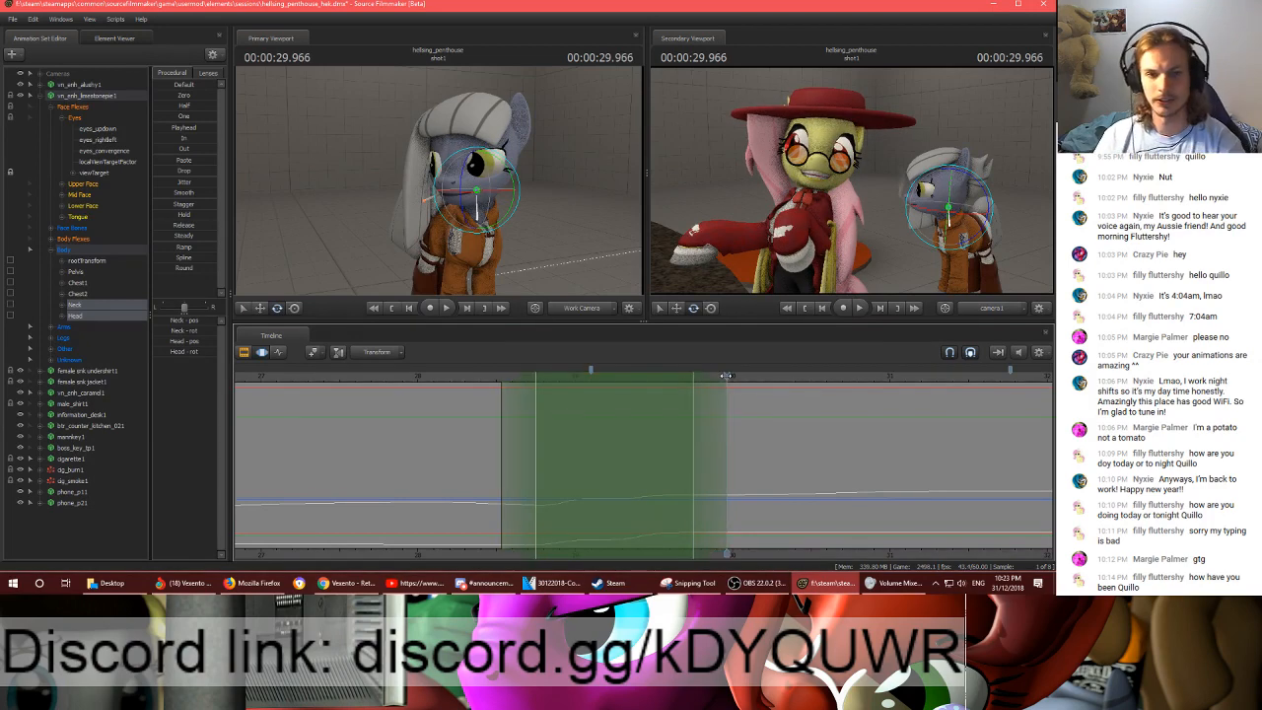
- Start the time selection at about 00:00:29.000, ramping in until 00:00:29.516, and rotate the grey pony's neck and head there
{"action": "left_click", "coordinate": [496, 222], "text": "ctrl"}
{"action": "left_click_drag", "start_coordinate": [495, 223], "coordinate": [474, 231]}
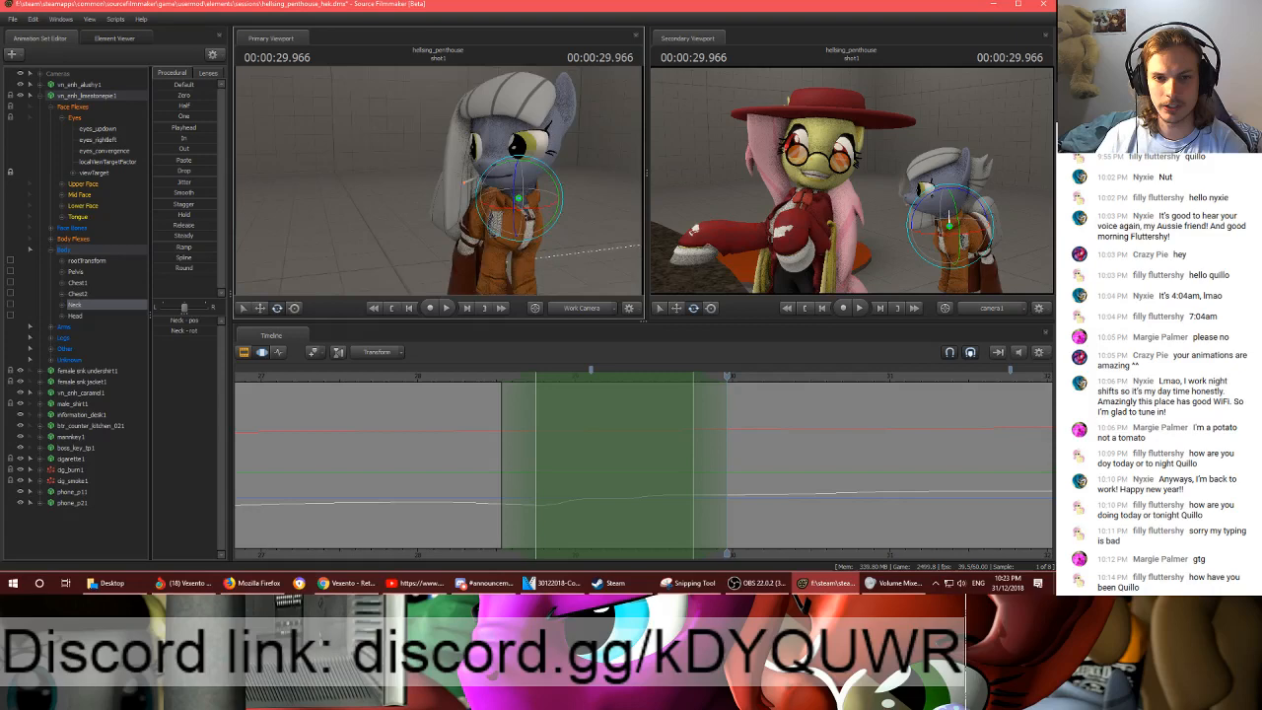
{"action": "left_click_drag", "start_coordinate": [622, 422], "coordinate": [1051, 418], "text": "shift"}
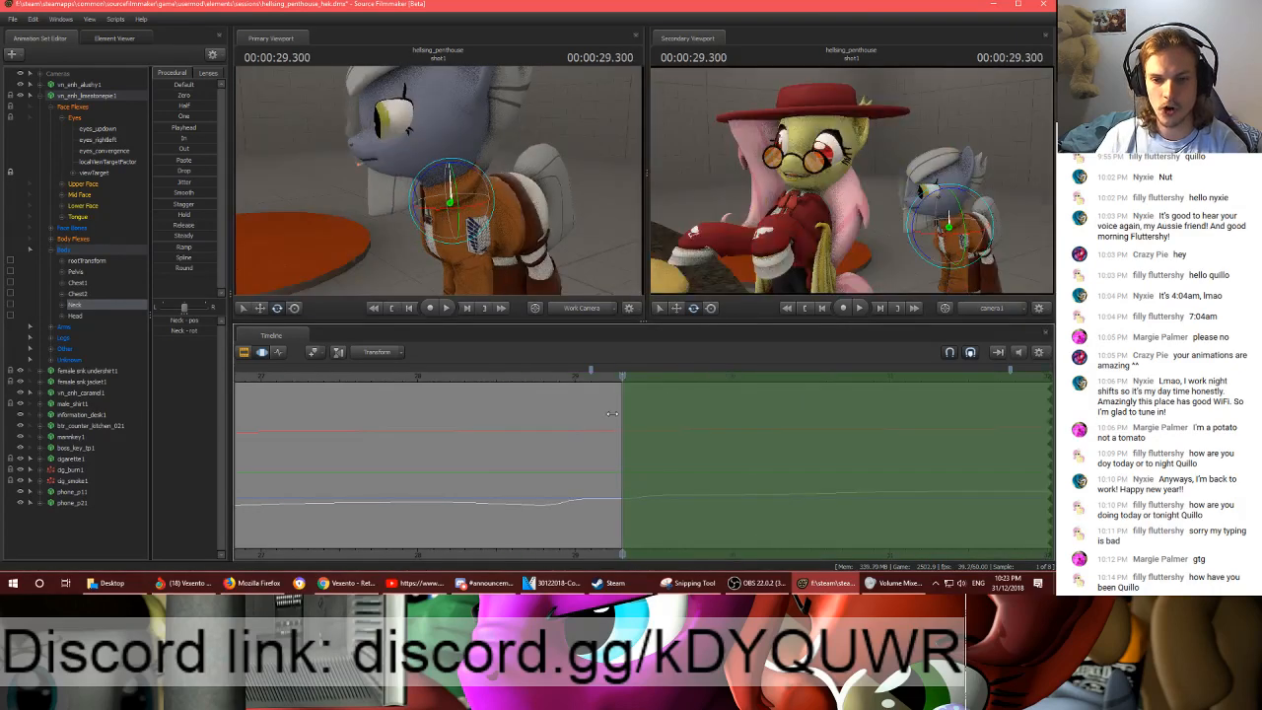
{"action": "left_click_drag", "start_coordinate": [612, 415], "coordinate": [656, 380]}
{"action": "left_click_drag", "start_coordinate": [513, 237], "coordinate": [453, 200]}
{"action": "left_click", "coordinate": [490, 215], "text": "ctrl"}
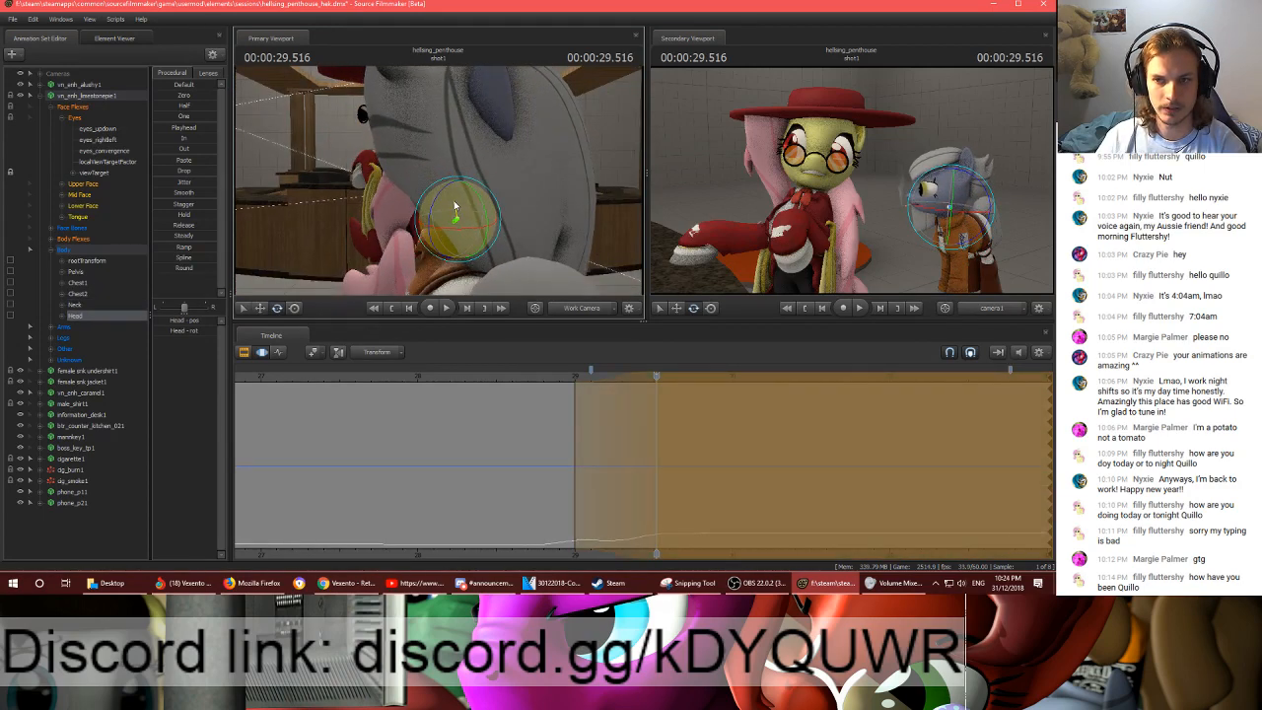
- Play back and apply the neck and head rotation, and inspect the grey pony from the side with its Body controls selected
{"action": "key", "text": "space"}
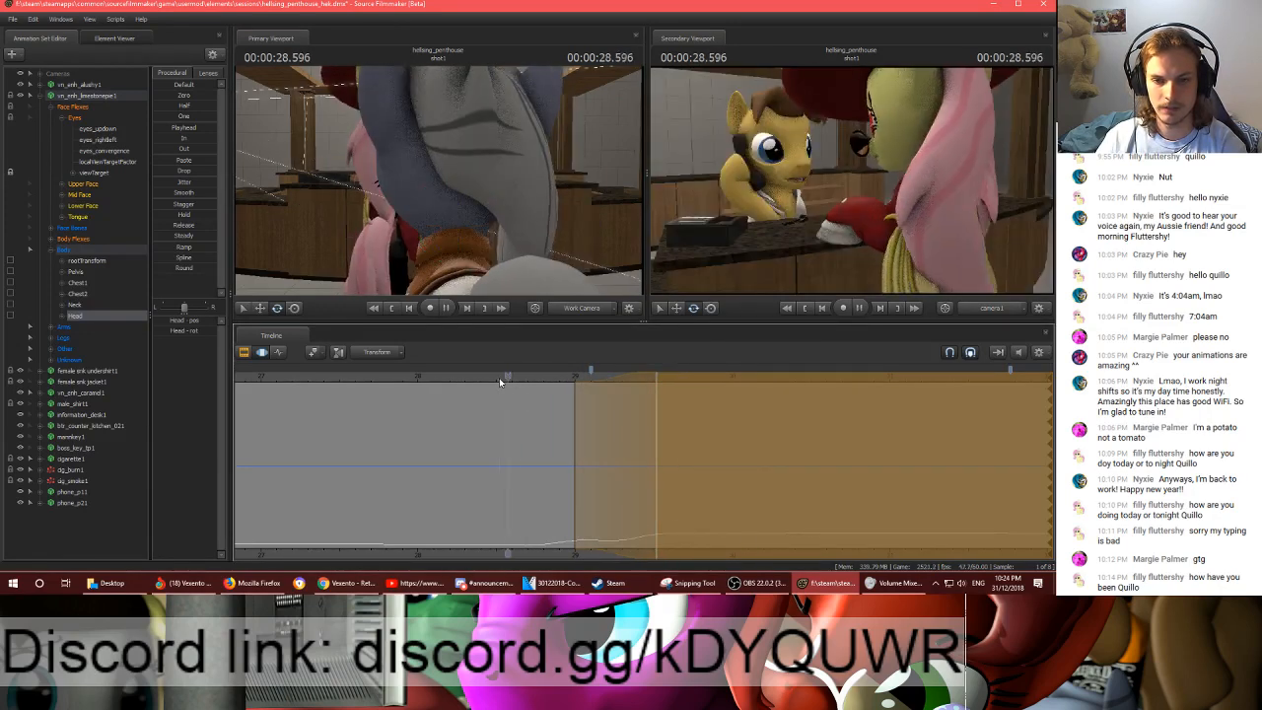
{"action": "key", "text": "space"}
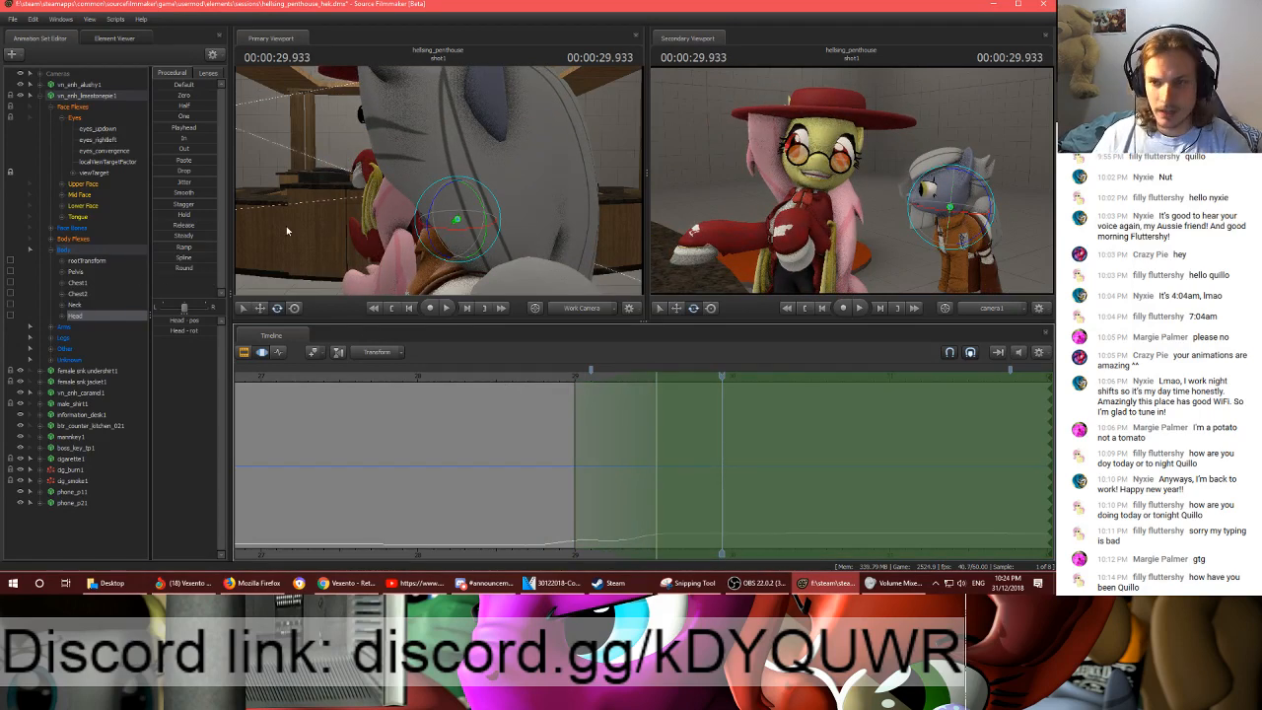
{"action": "left_click_drag", "start_coordinate": [287, 231], "coordinate": [424, 223]}
{"action": "key", "text": "a"}
{"action": "key", "text": "s"}
{"action": "left_click", "coordinate": [66, 250]}
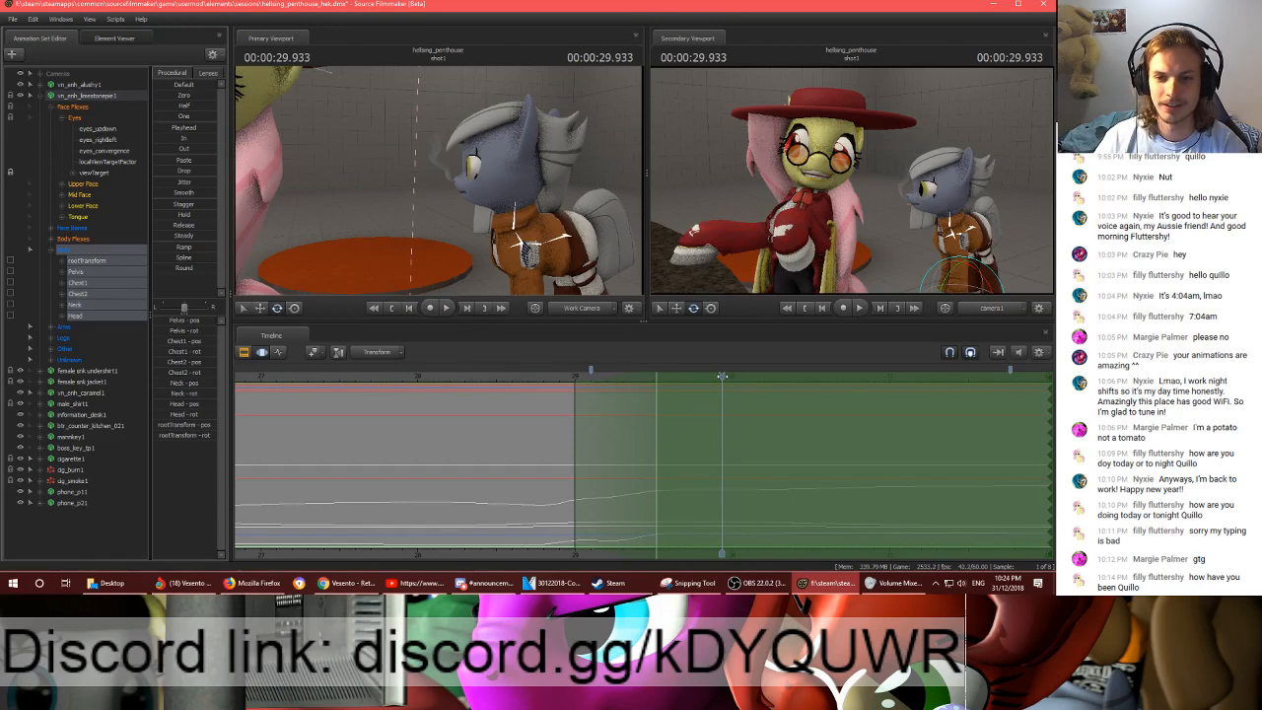
{"action": "mouse_move", "coordinate": [722, 377]}
{"action": "left_mouse_down"}
{"action": "mouse_move", "coordinate": [653, 377]}
{"action": "mouse_move", "coordinate": [717, 375]}
{"action": "left_mouse_up"}
- In the Graph Editor, add a holding viewTarget key at 00:00:29.833 and move the target behind the orange platform at 00:00:29.866
{"action": "left_click", "coordinate": [106, 173]}
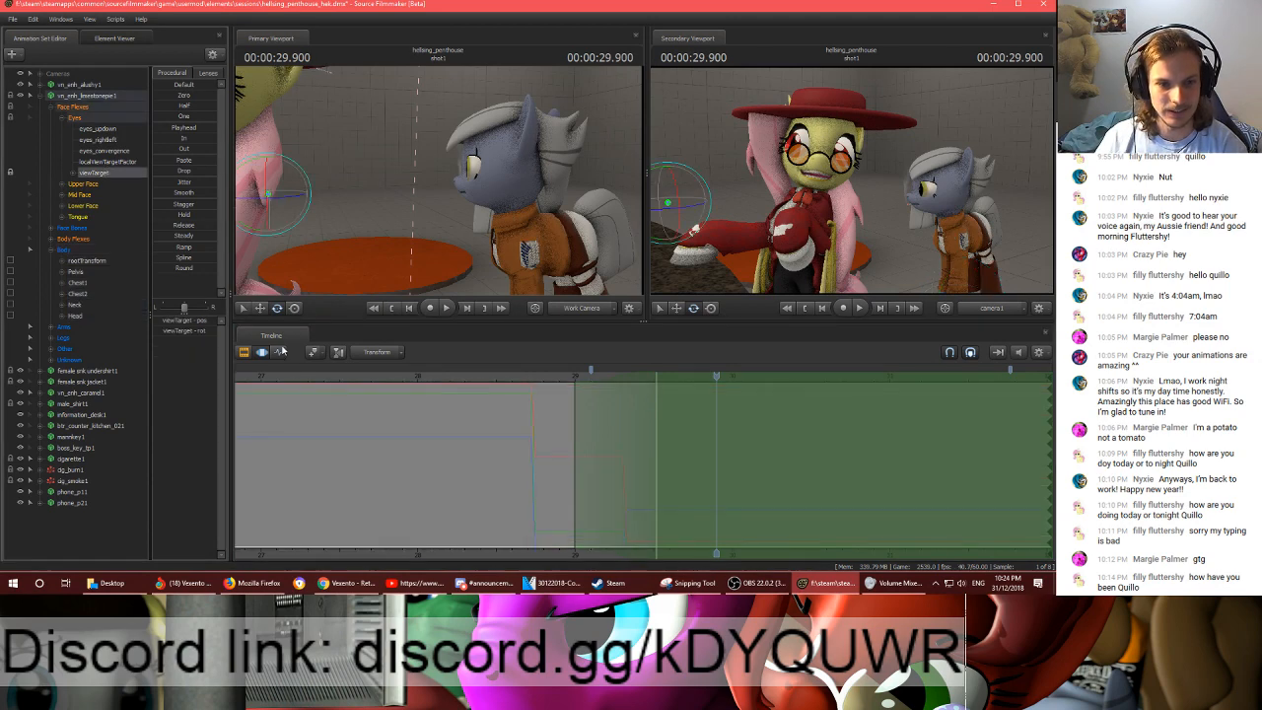
{"action": "left_click", "coordinate": [281, 351]}
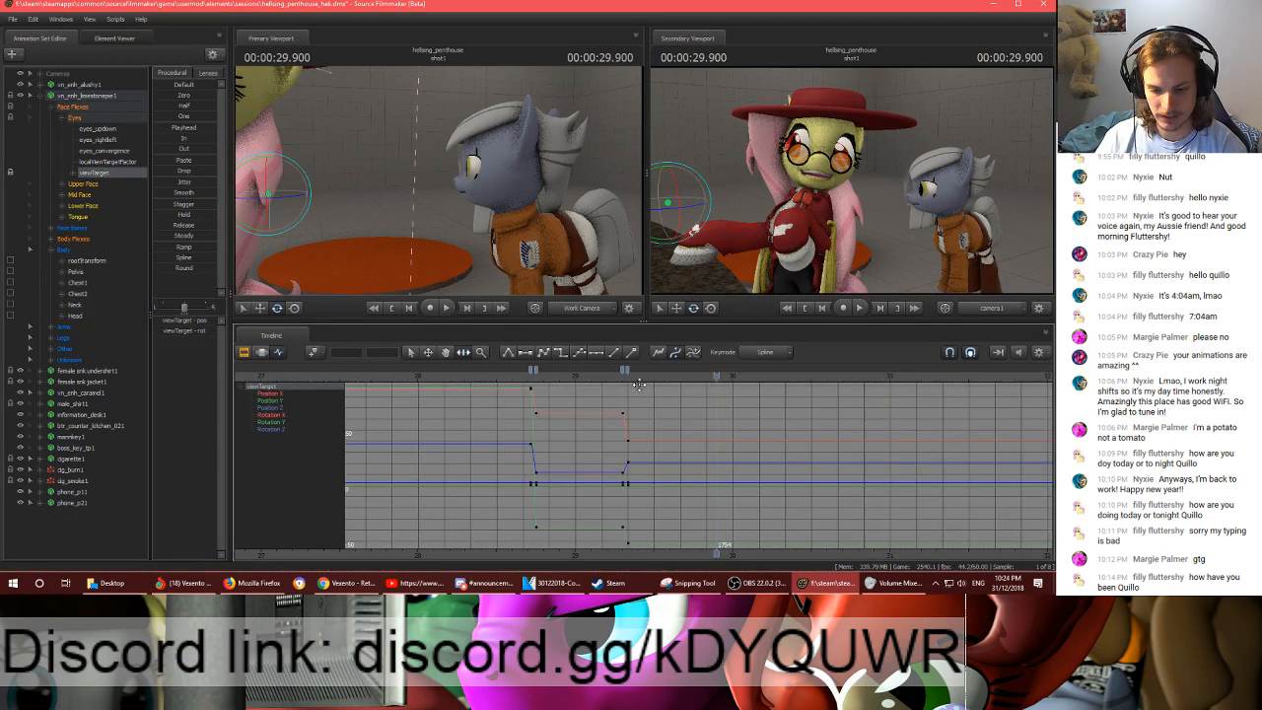
{"action": "left_click", "coordinate": [705, 377]}
{"action": "left_click_drag", "start_coordinate": [706, 381], "coordinate": [712, 382]}
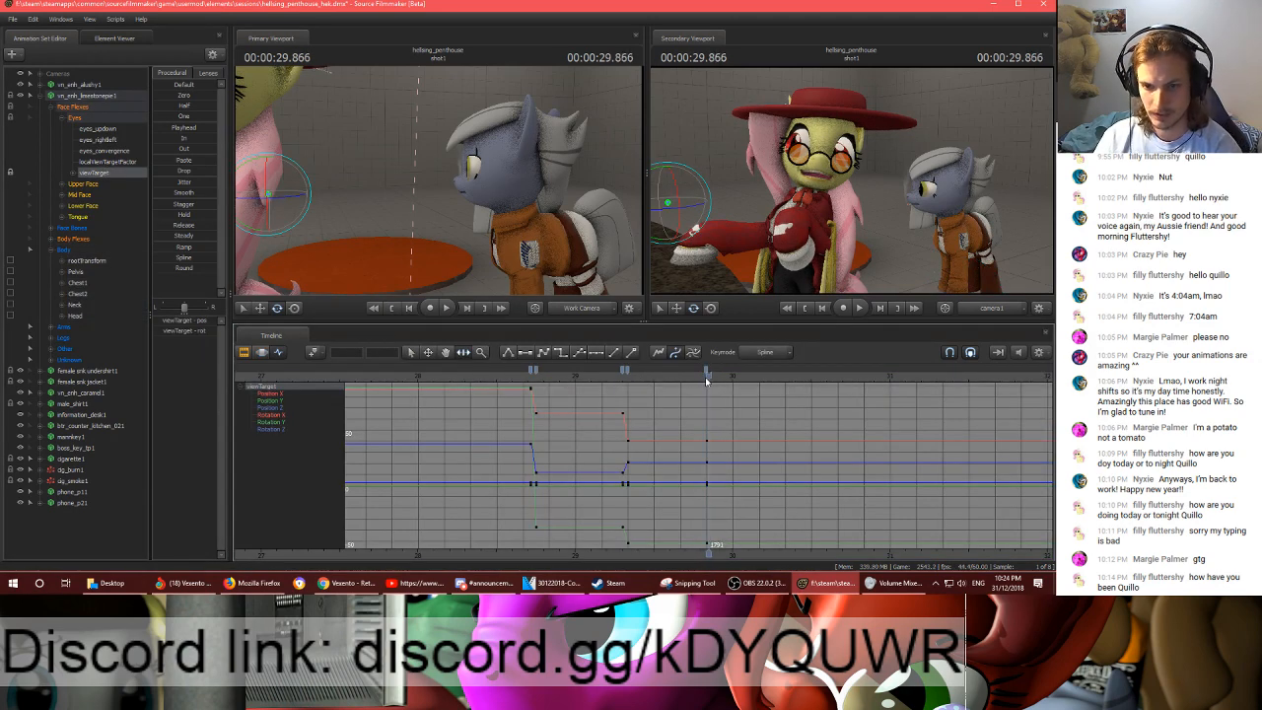
{"action": "mouse_move", "coordinate": [439, 194]}
{"action": "left_mouse_down"}
{"action": "mouse_move", "coordinate": [385, 204]}
{"action": "mouse_move", "coordinate": [423, 169]}
{"action": "mouse_move", "coordinate": [424, 136]}
{"action": "mouse_move", "coordinate": [422, 176]}
{"action": "mouse_move", "coordinate": [371, 188]}
{"action": "left_mouse_up"}
{"action": "key", "text": "w"}
- Flatten the tangents of the viewTarget keys at 00:00:29.833 and 00:00:29.866
{"action": "left_click", "coordinate": [712, 371]}
{"action": "left_click", "coordinate": [707, 371], "text": "shift"}
{"action": "key", "text": "2"}
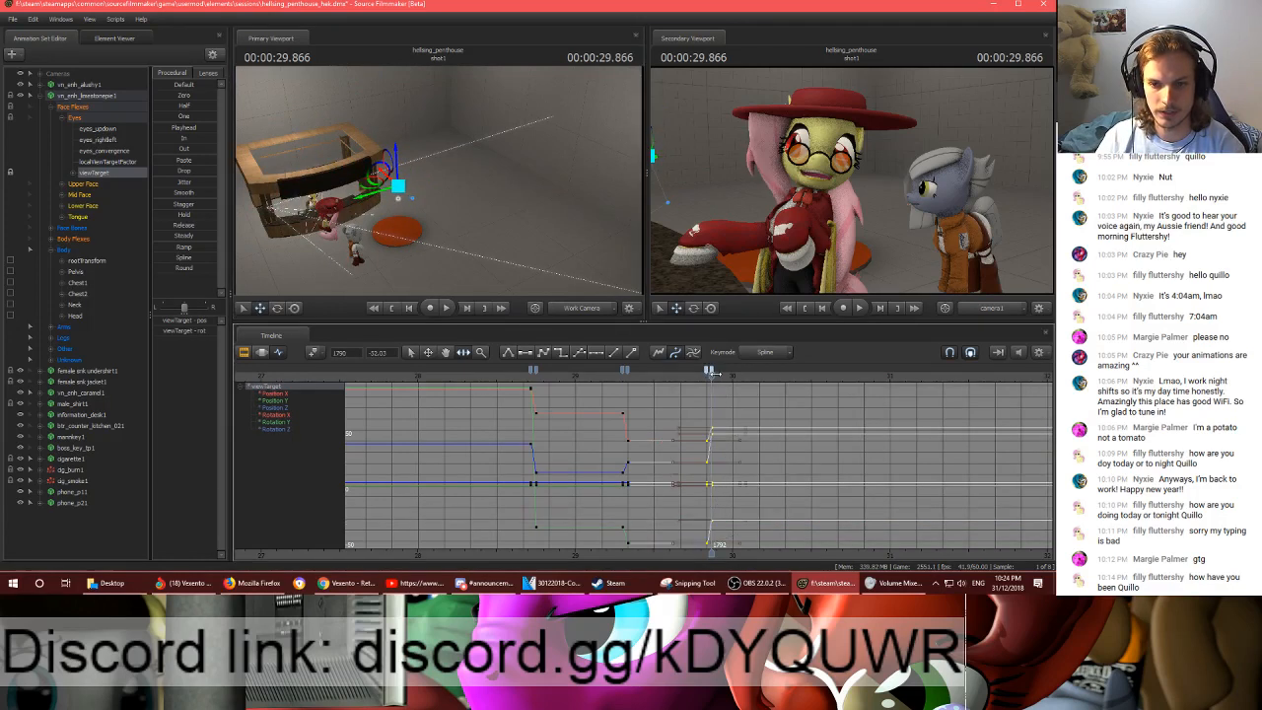
- Add a holding viewTarget key at 00:00:30.100 and move the target beside the red-hatted pony's face at 00:00:30.133
{"action": "left_click_drag", "start_coordinate": [709, 371], "coordinate": [754, 381]}
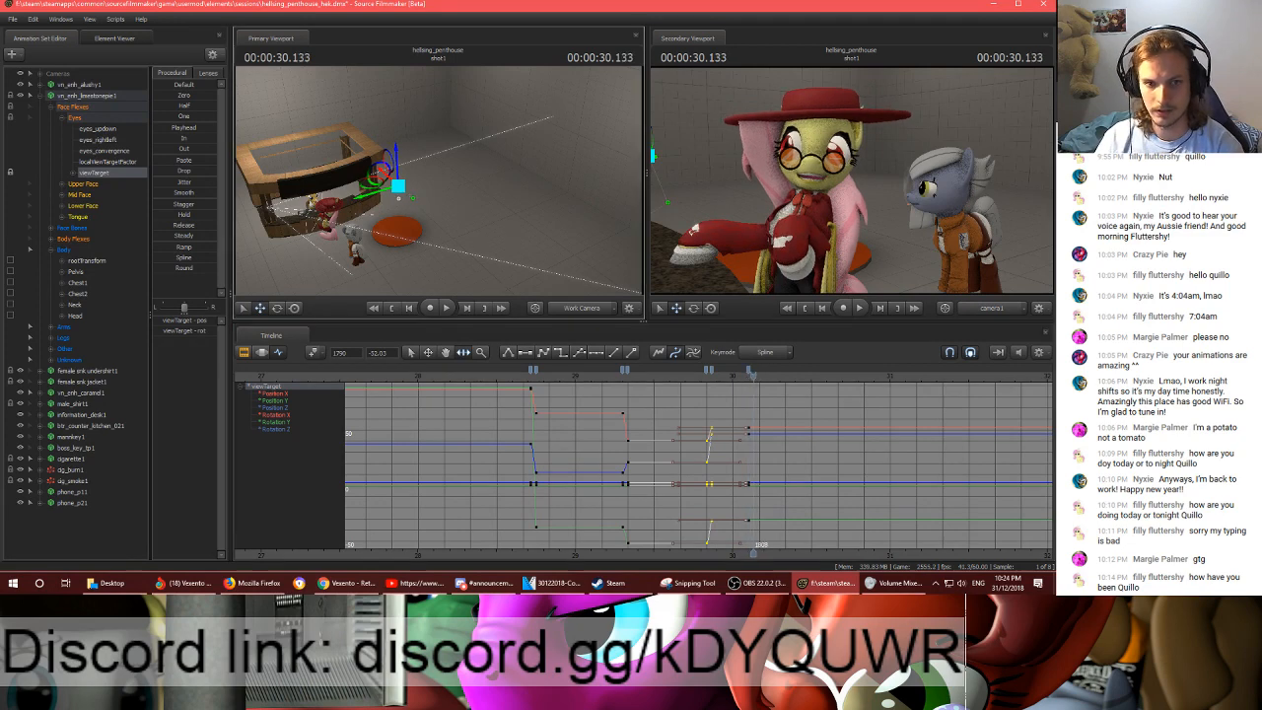
{"action": "key", "text": "w"}
{"action": "mouse_move", "coordinate": [438, 182]}
{"action": "left_mouse_down"}
{"action": "mouse_move", "coordinate": [434, 203]}
{"action": "mouse_move", "coordinate": [420, 186]}
{"action": "left_mouse_up"}
{"action": "key", "text": "w"}
{"action": "left_click_drag", "start_coordinate": [553, 190], "coordinate": [381, 221]}
{"action": "key", "text": "w"}
{"action": "left_click_drag", "start_coordinate": [515, 168], "coordinate": [632, 296]}
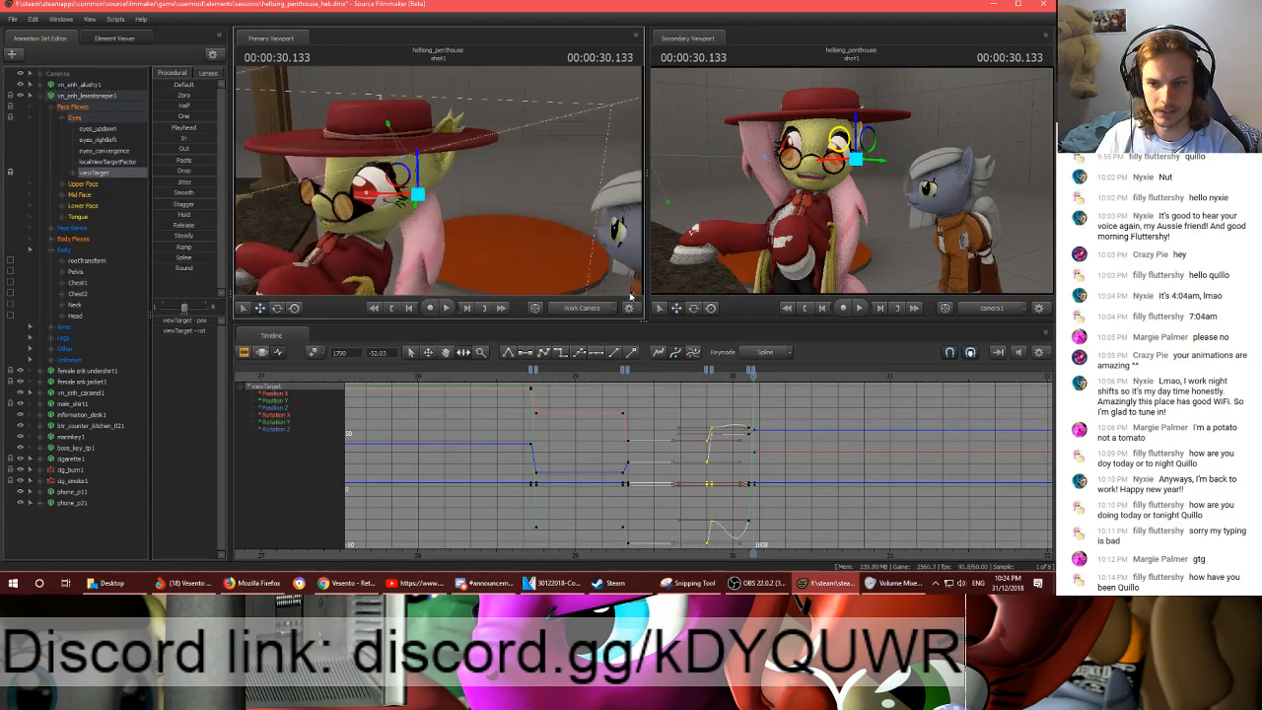
- Flatten the tangents of the viewTarget keys at 00:00:30.100 and 00:00:30.133, and switch to the browser window
{"action": "left_click", "coordinate": [754, 370]}
{"action": "left_click", "coordinate": [749, 370], "text": "shift"}
{"action": "key", "text": "2"}
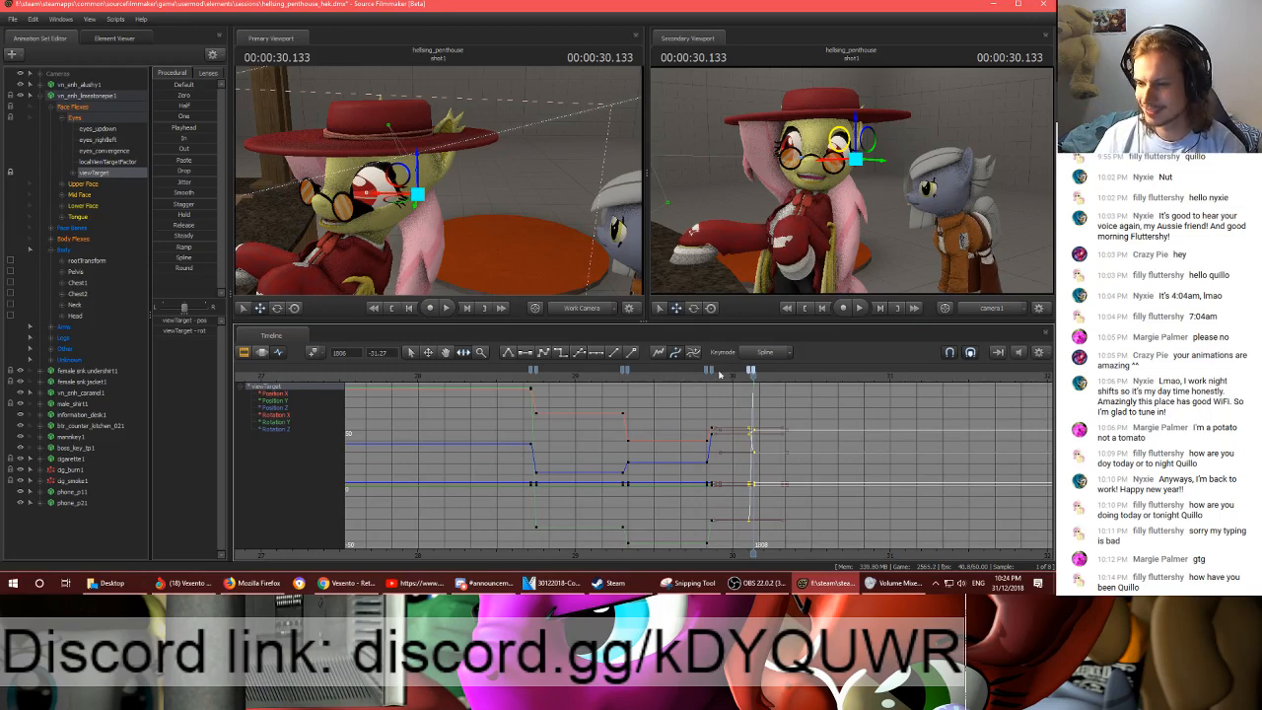
{"action": "key", "text": "alt+Tab"}
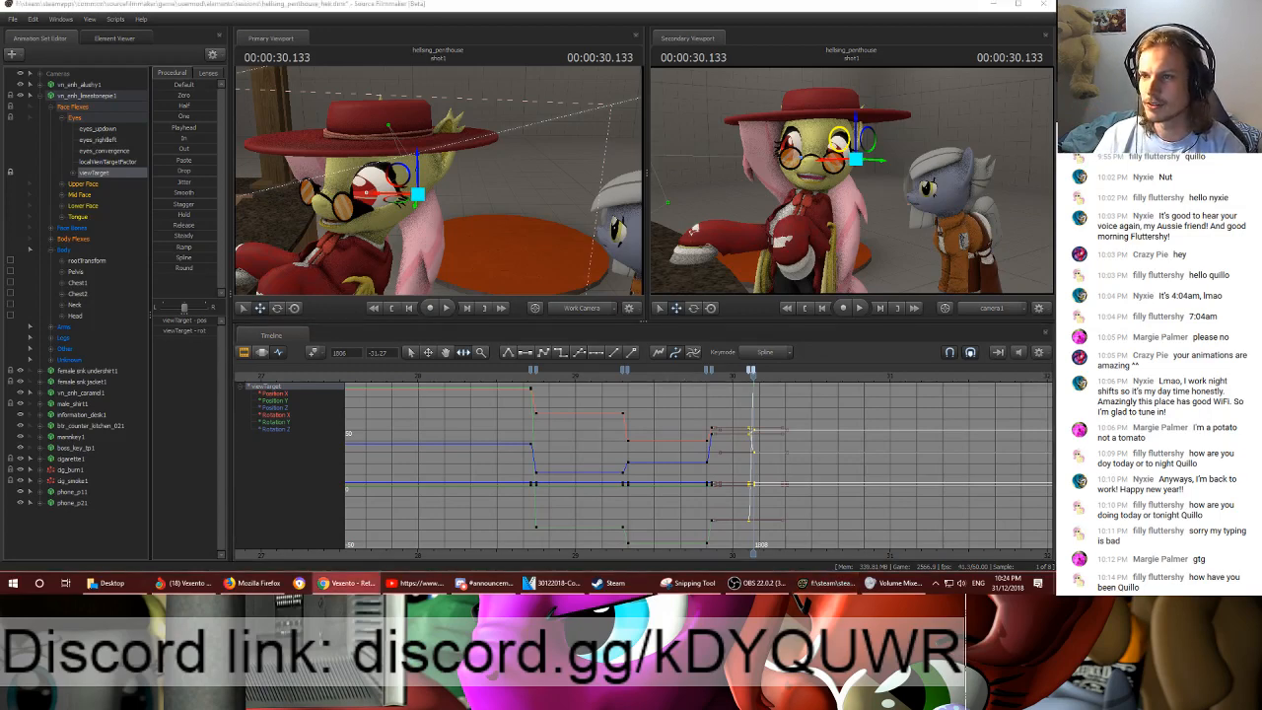
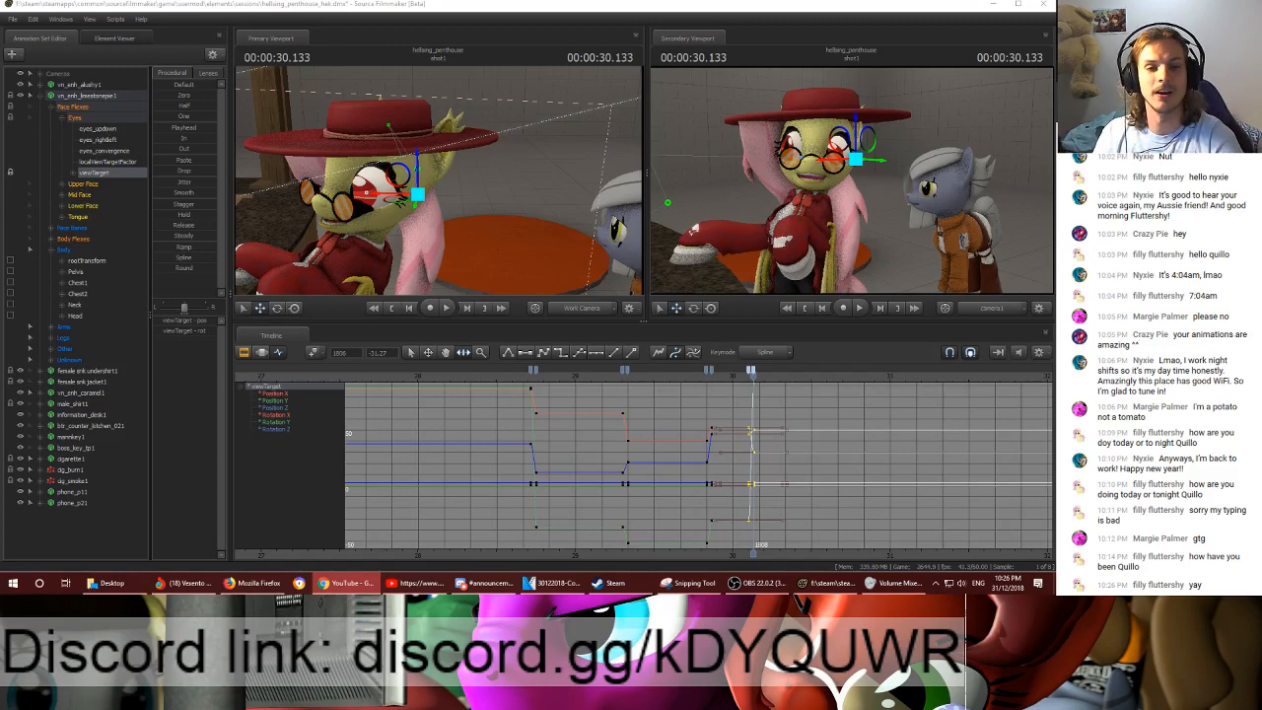
- In the Motion Editor, select the time range from 00:00:29.816 to the end of the shot, with a falloff ending at 00:00:29.900
{"action": "mouse_move", "coordinate": [564, 251]}
{"action": "left_mouse_down"}
{"action": "mouse_move", "coordinate": [537, 259]}
{"action": "mouse_move", "coordinate": [632, 246]}
{"action": "mouse_move", "coordinate": [565, 250]}
{"action": "left_mouse_up"}
{"action": "key", "text": "s"}
{"action": "scroll", "coordinate": [782, 421], "scroll_direction": "up", "scroll_amount": 4}
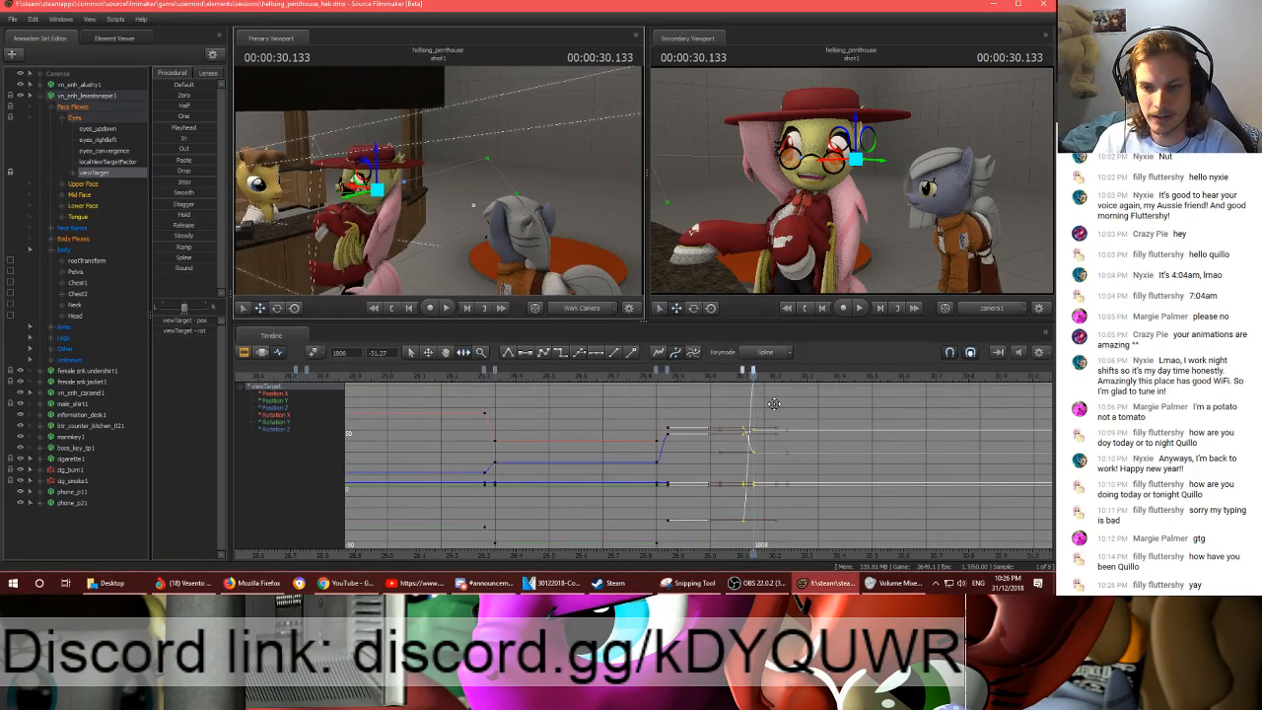
{"action": "mouse_move", "coordinate": [756, 383]}
{"action": "left_mouse_down"}
{"action": "mouse_move", "coordinate": [769, 383]}
{"action": "mouse_move", "coordinate": [757, 383]}
{"action": "left_mouse_up"}
{"action": "left_click", "coordinate": [514, 269], "text": "ctrl"}
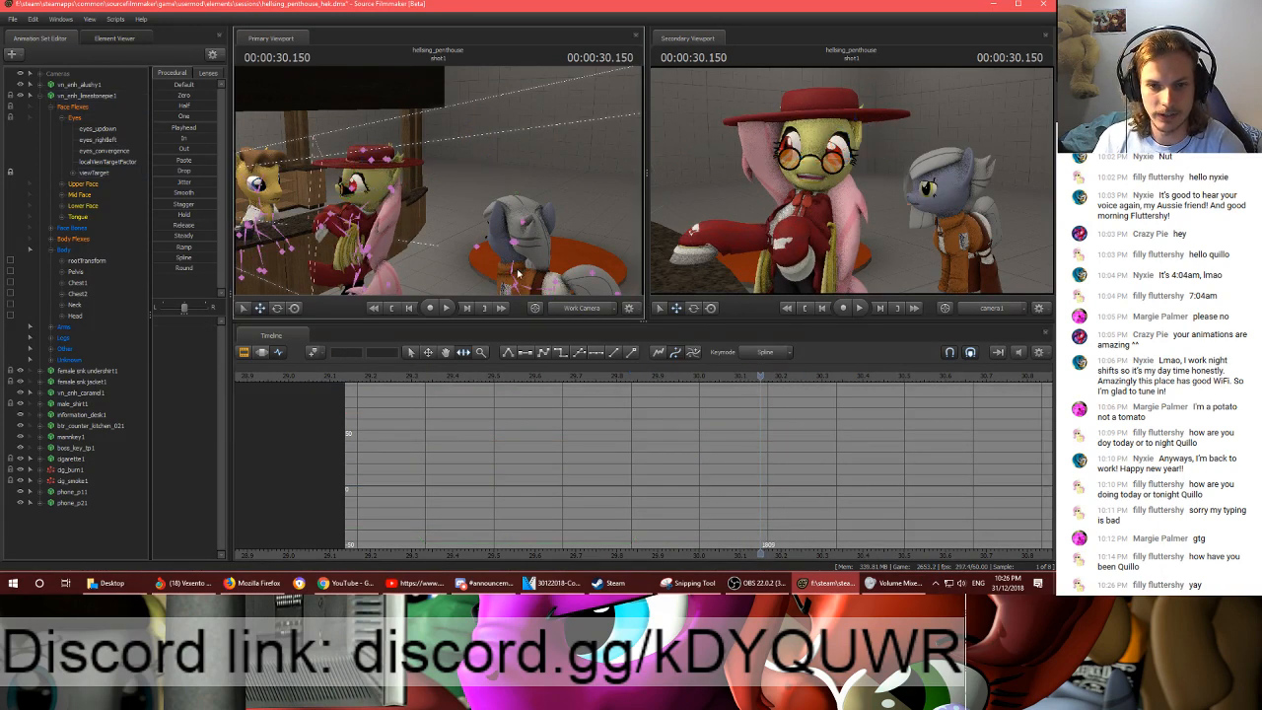
{"action": "left_click", "coordinate": [264, 355]}
{"action": "left_click_drag", "start_coordinate": [650, 383], "coordinate": [1053, 420]}
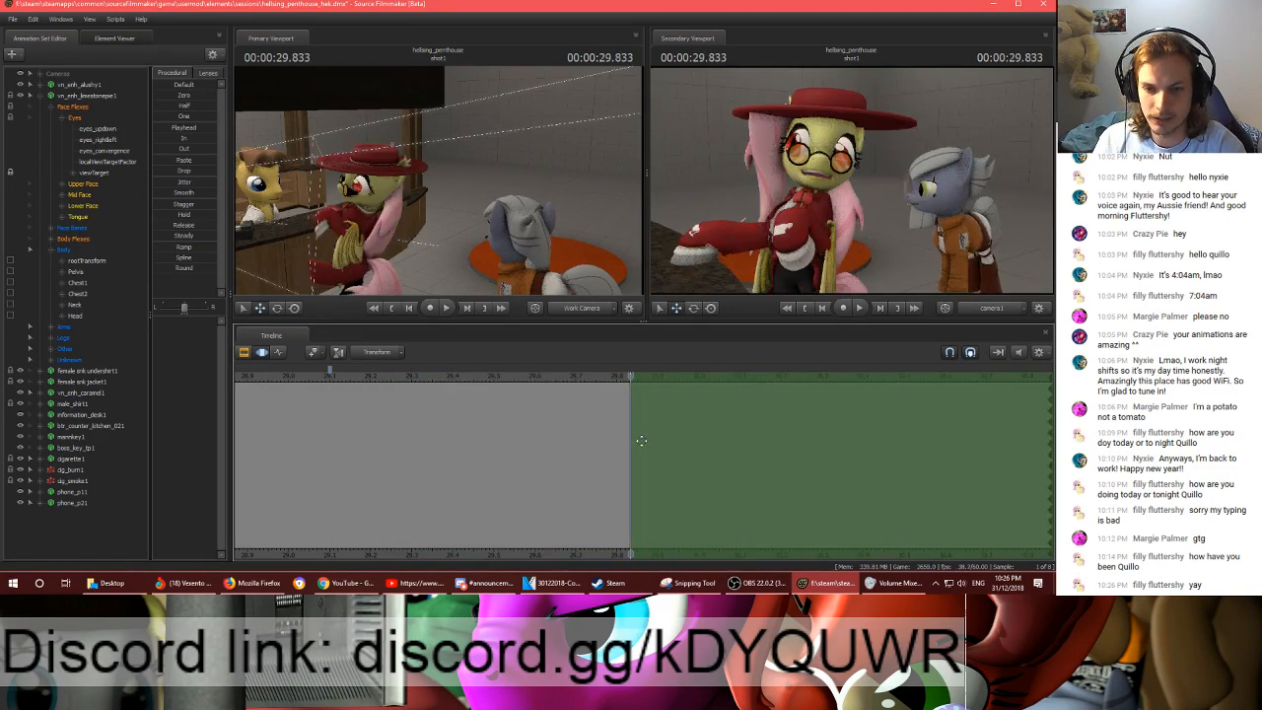
{"action": "mouse_move", "coordinate": [634, 440]}
{"action": "left_mouse_down"}
{"action": "mouse_move", "coordinate": [680, 440]}
{"action": "mouse_move", "coordinate": [626, 438]}
{"action": "left_mouse_up"}
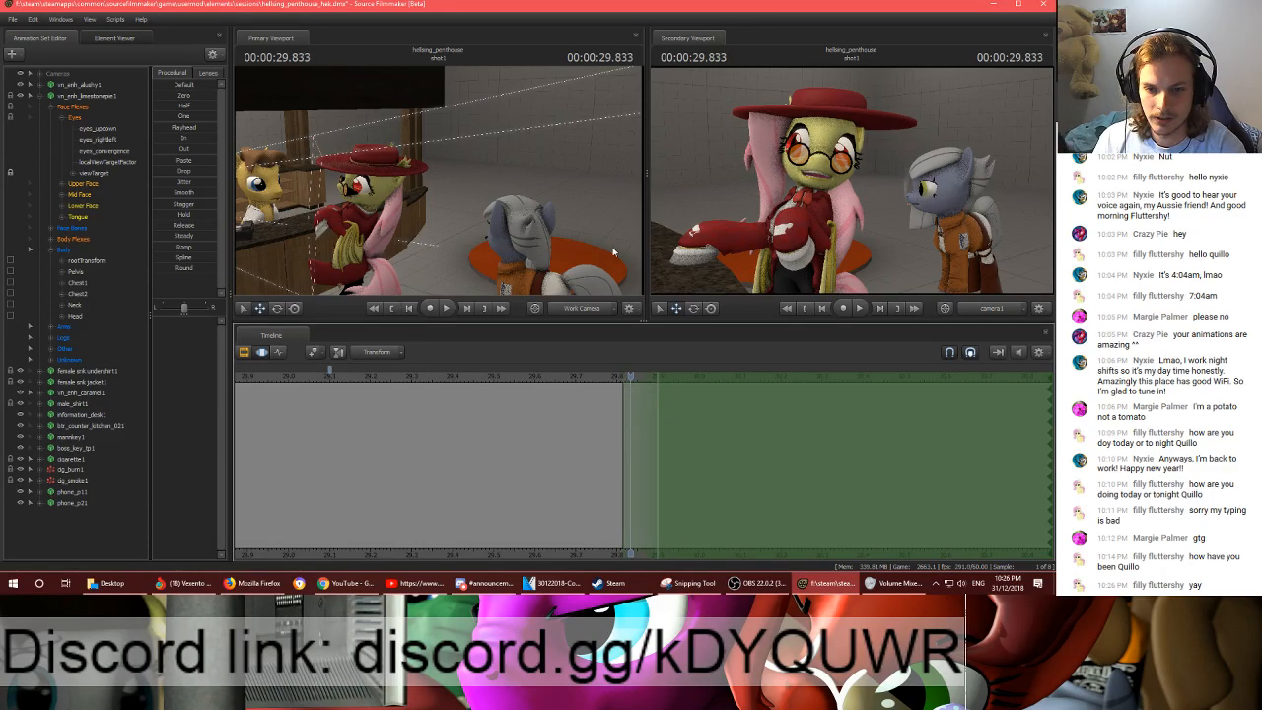
- Try to rotate the grey pony's Head bone at 00:00:29.833
{"action": "key", "text": "w"}
{"action": "left_click_drag", "start_coordinate": [440, 181], "coordinate": [438, 184]}
{"action": "left_click", "coordinate": [487, 214], "text": "ctrl"}
{"action": "key", "text": "w"}
{"action": "key", "text": "e"}
{"action": "left_click_drag", "start_coordinate": [481, 234], "coordinate": [483, 202]}
{"action": "left_click", "coordinate": [477, 201], "text": "ctrl"}
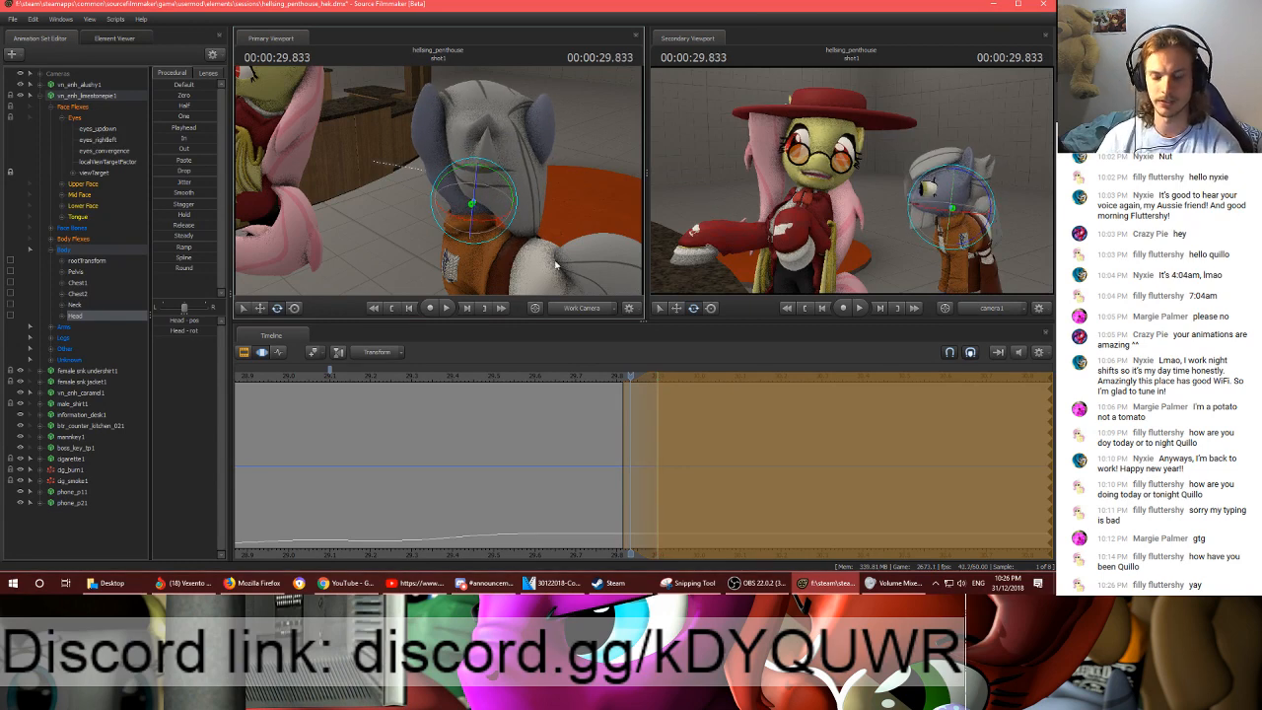
{"action": "mouse_move", "coordinate": [428, 217]}
{"action": "left_mouse_down"}
{"action": "mouse_move", "coordinate": [424, 258]}
{"action": "mouse_move", "coordinate": [427, 219]}
{"action": "left_mouse_up"}
- Move the grey pony's Pelvis bone at 00:00:29.833 and adjust its rotation at 00:00:29.900
{"action": "key", "text": "s"}
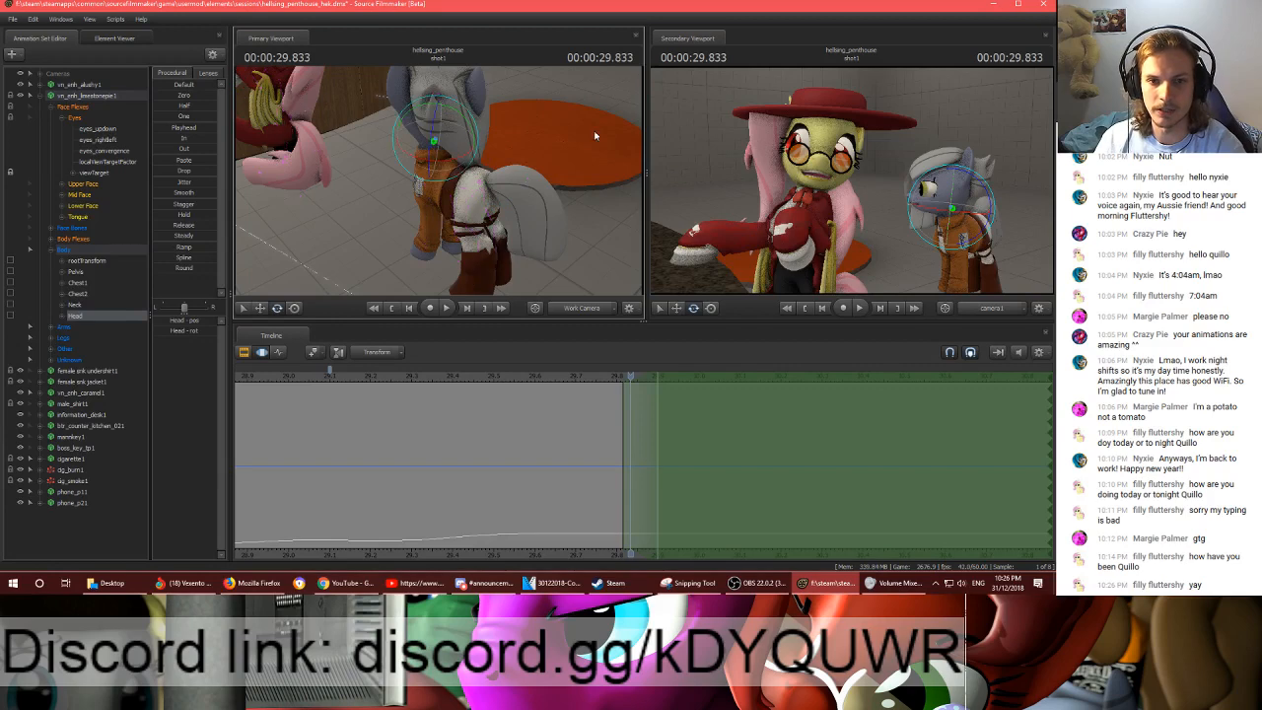
{"action": "key", "text": "w"}
{"action": "mouse_move", "coordinate": [594, 132]}
{"action": "left_mouse_down"}
{"action": "mouse_move", "coordinate": [577, 116]}
{"action": "mouse_move", "coordinate": [587, 111]}
{"action": "left_mouse_up"}
{"action": "key", "text": "s"}
{"action": "key", "text": "w"}
{"action": "mouse_move", "coordinate": [461, 187]}
{"action": "left_mouse_down"}
{"action": "mouse_move", "coordinate": [456, 203]}
{"action": "mouse_move", "coordinate": [443, 182]}
{"action": "mouse_move", "coordinate": [493, 178]}
{"action": "mouse_move", "coordinate": [453, 186]}
{"action": "left_mouse_up"}
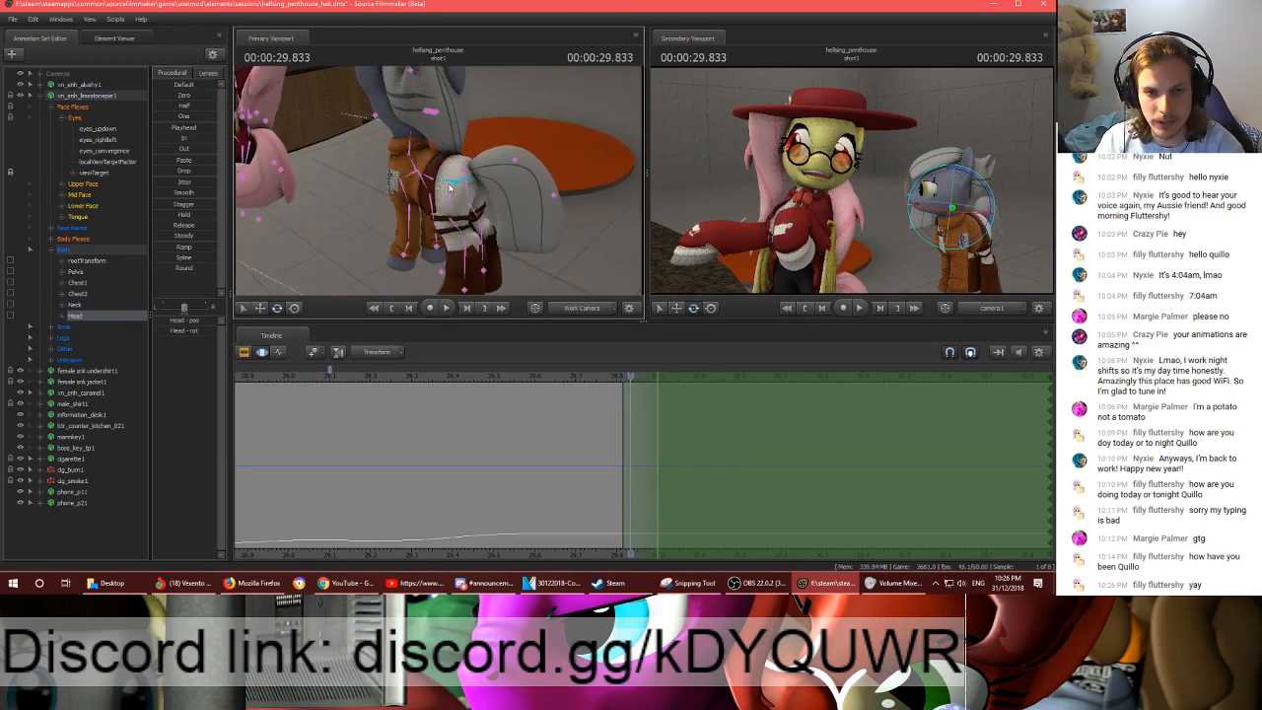
{"action": "left_click", "coordinate": [452, 186]}
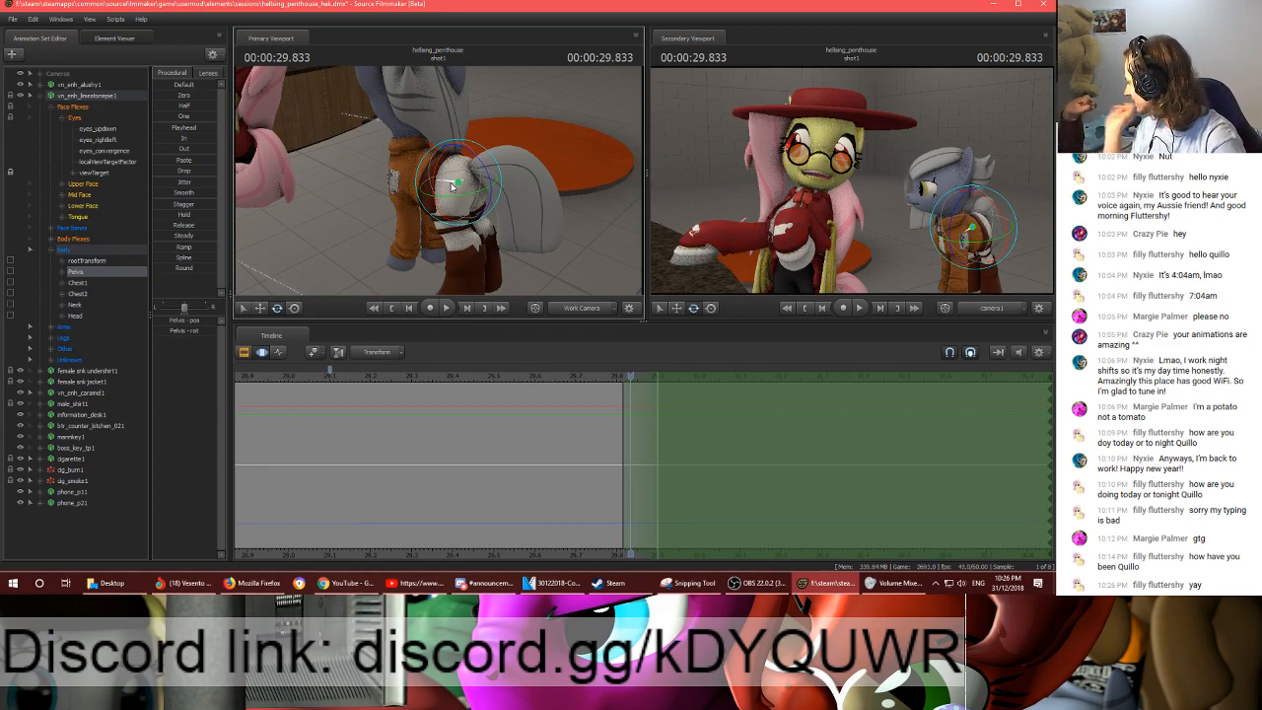
{"action": "left_click_drag", "start_coordinate": [513, 195], "coordinate": [441, 185]}
{"action": "key", "text": "w"}
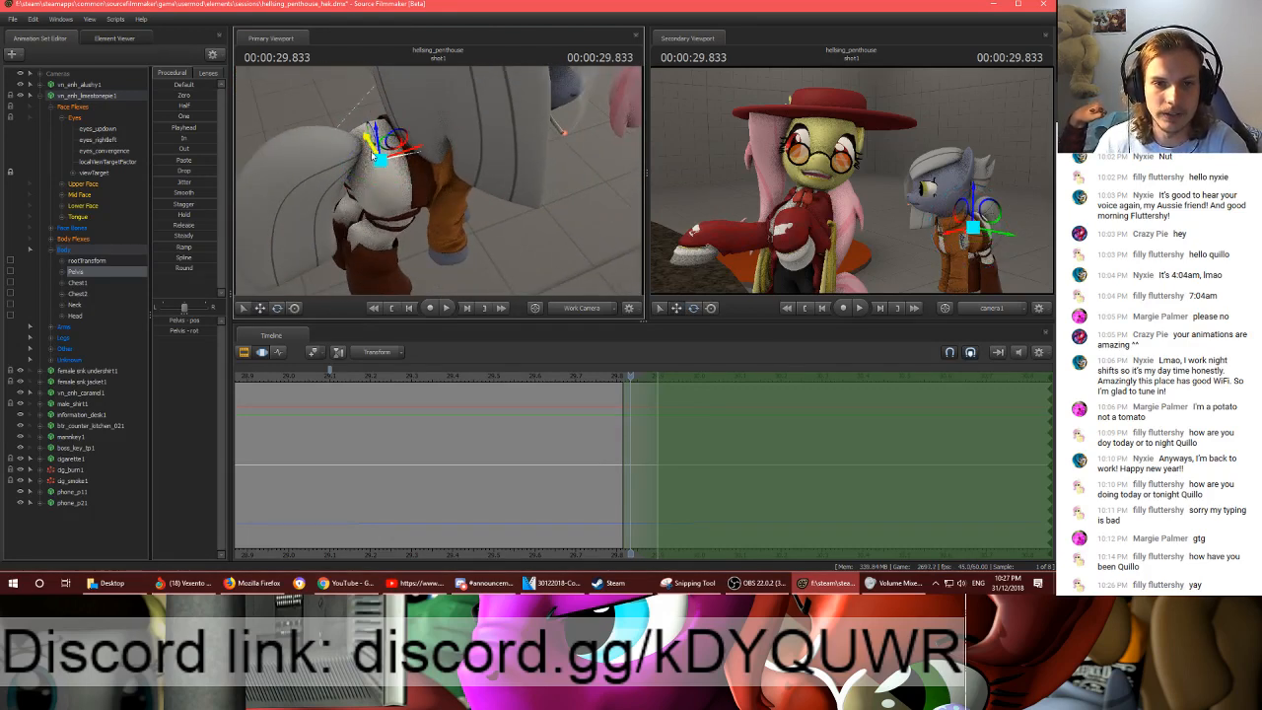
{"action": "left_click_drag", "start_coordinate": [371, 151], "coordinate": [391, 167]}
{"action": "key", "text": "e"}
{"action": "left_click", "coordinate": [657, 376]}
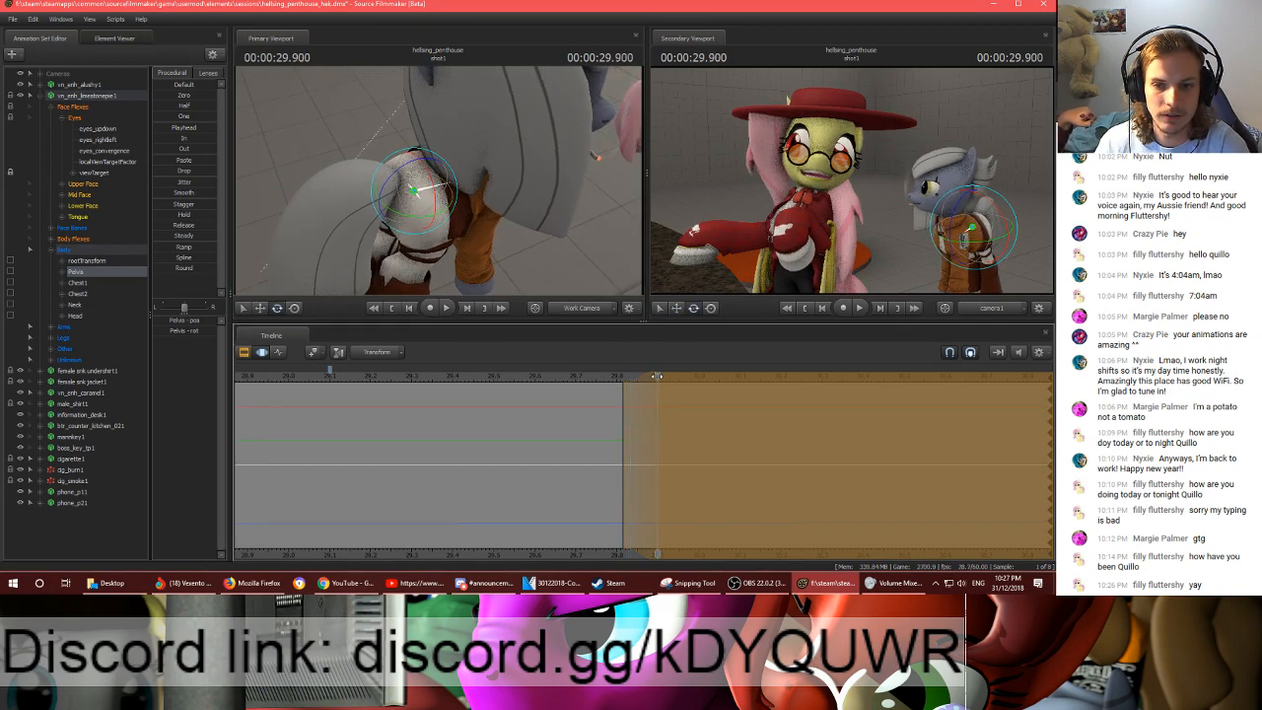
{"action": "mouse_move", "coordinate": [418, 221]}
{"action": "left_mouse_down"}
{"action": "mouse_move", "coordinate": [449, 215]}
{"action": "mouse_move", "coordinate": [430, 209]}
{"action": "mouse_move", "coordinate": [444, 225]}
{"action": "mouse_move", "coordinate": [425, 246]}
{"action": "mouse_move", "coordinate": [402, 214]}
{"action": "left_mouse_up"}
- Rotate the grey pony's Chest2 bone at 00:00:29.900 and compare the pose with 00:00:29.816
{"action": "left_click", "coordinate": [440, 223], "text": "ctrl"}
{"action": "left_click", "coordinate": [407, 190], "text": "ctrl"}
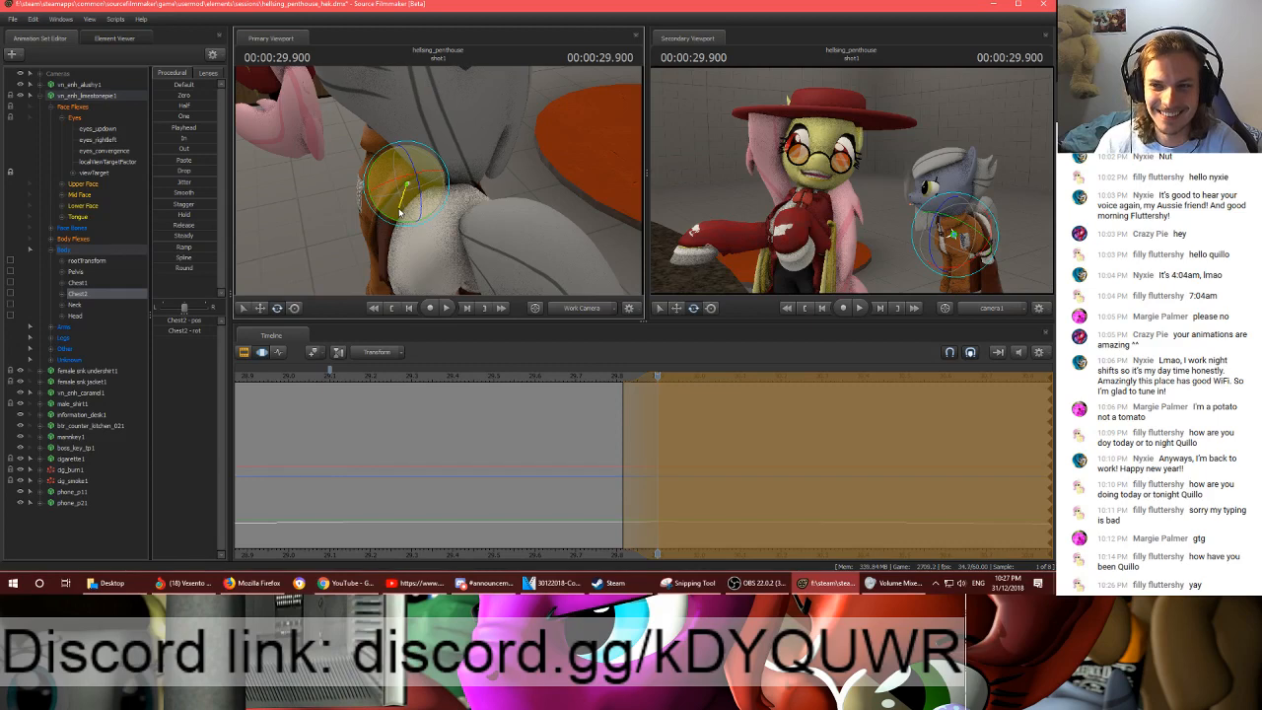
{"action": "left_click_drag", "start_coordinate": [524, 189], "coordinate": [495, 185]}
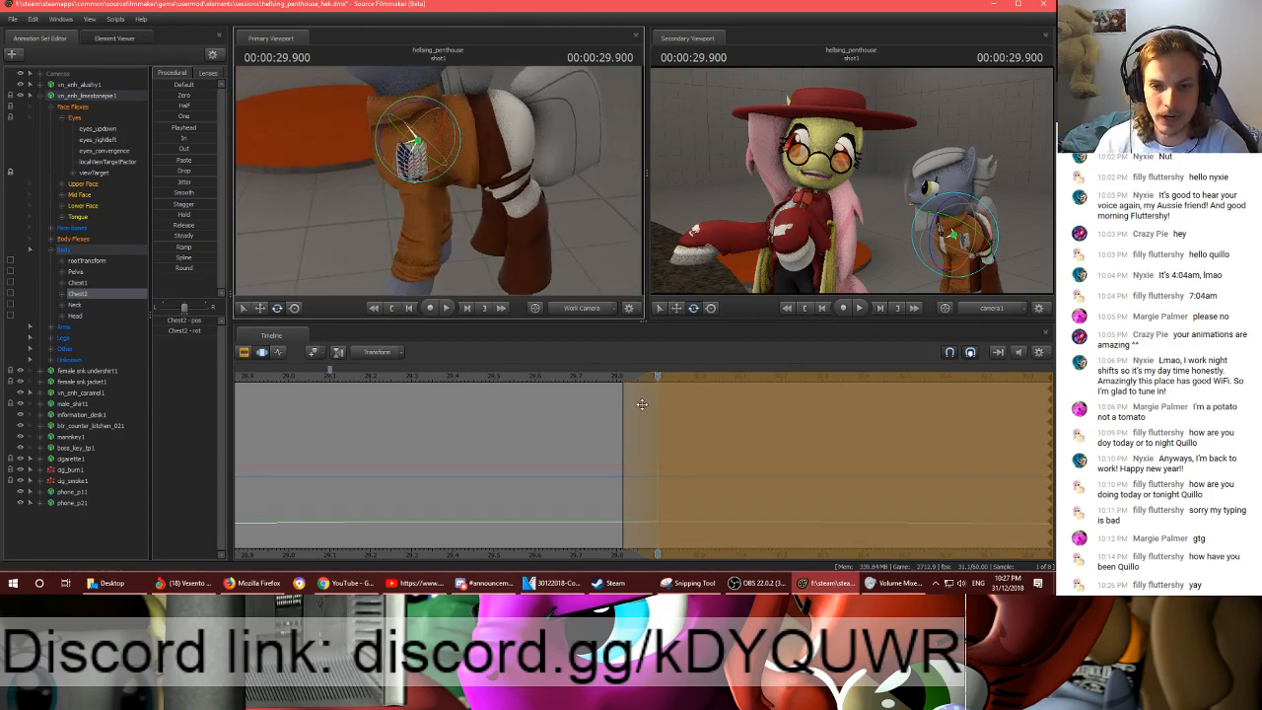
{"action": "left_click_drag", "start_coordinate": [639, 401], "coordinate": [606, 401]}
{"action": "left_click_drag", "start_coordinate": [541, 195], "coordinate": [519, 190]}
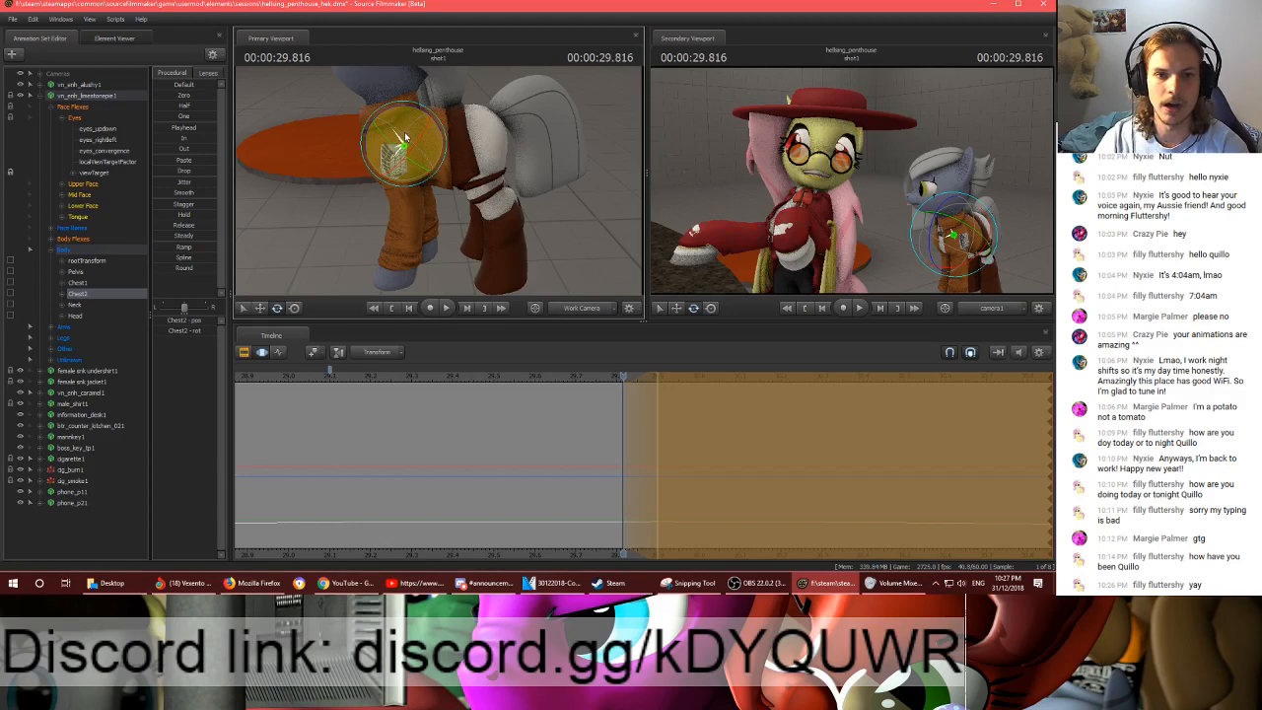
- Try a further rotation of the Chest2 bone at 00:00:29.900 and undo it
{"action": "key", "text": "Down"}
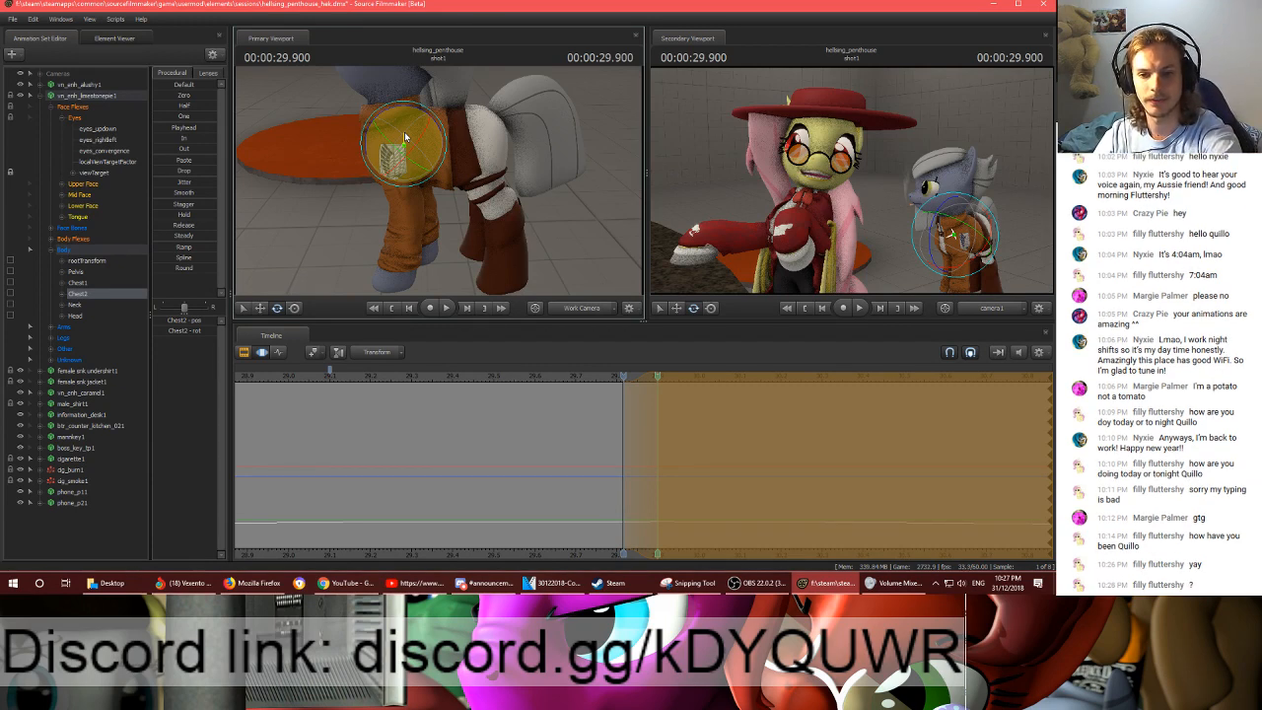
{"action": "left_click_drag", "start_coordinate": [405, 138], "coordinate": [419, 141]}
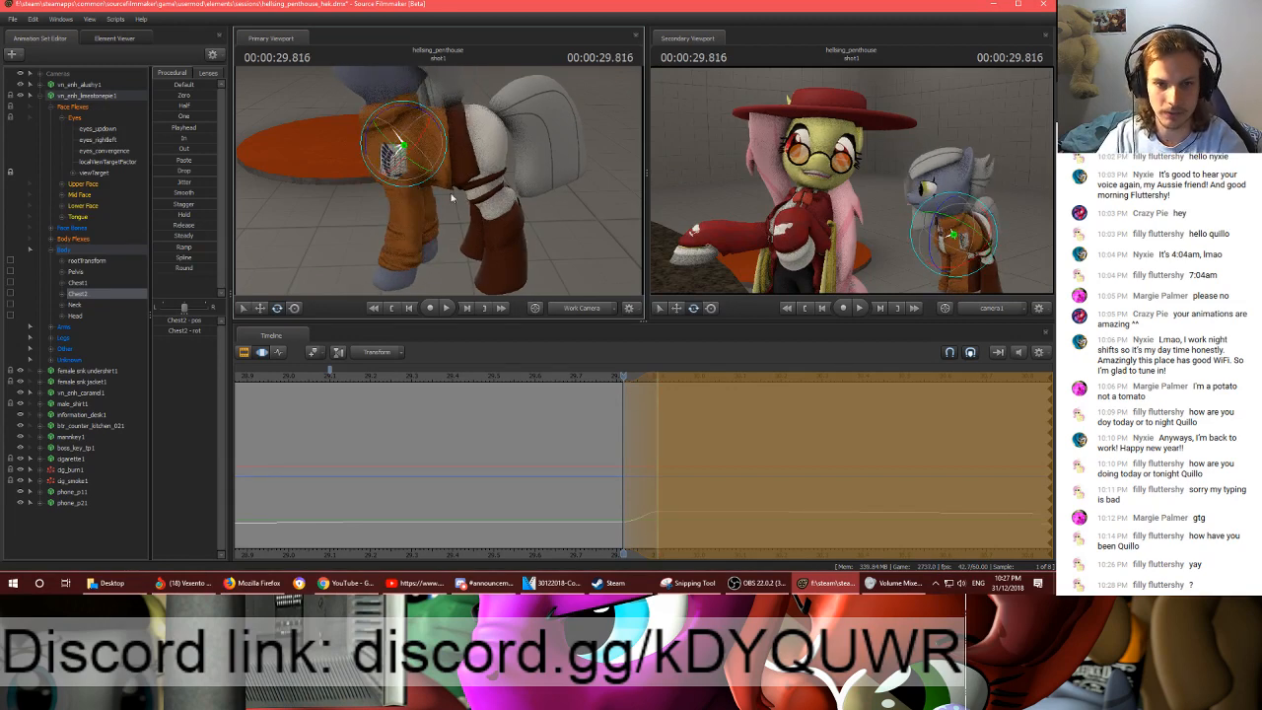
{"action": "mouse_move", "coordinate": [621, 376]}
{"action": "left_mouse_down"}
{"action": "mouse_move", "coordinate": [671, 378]}
{"action": "mouse_move", "coordinate": [625, 377]}
{"action": "left_mouse_up"}
{"action": "key", "text": "ctrl+z"}
{"action": "key", "text": "ctrl+z"}
- Examine the grey pony's chest and front legs from the front at 00:00:29.816
{"action": "left_click_drag", "start_coordinate": [576, 254], "coordinate": [551, 235]}
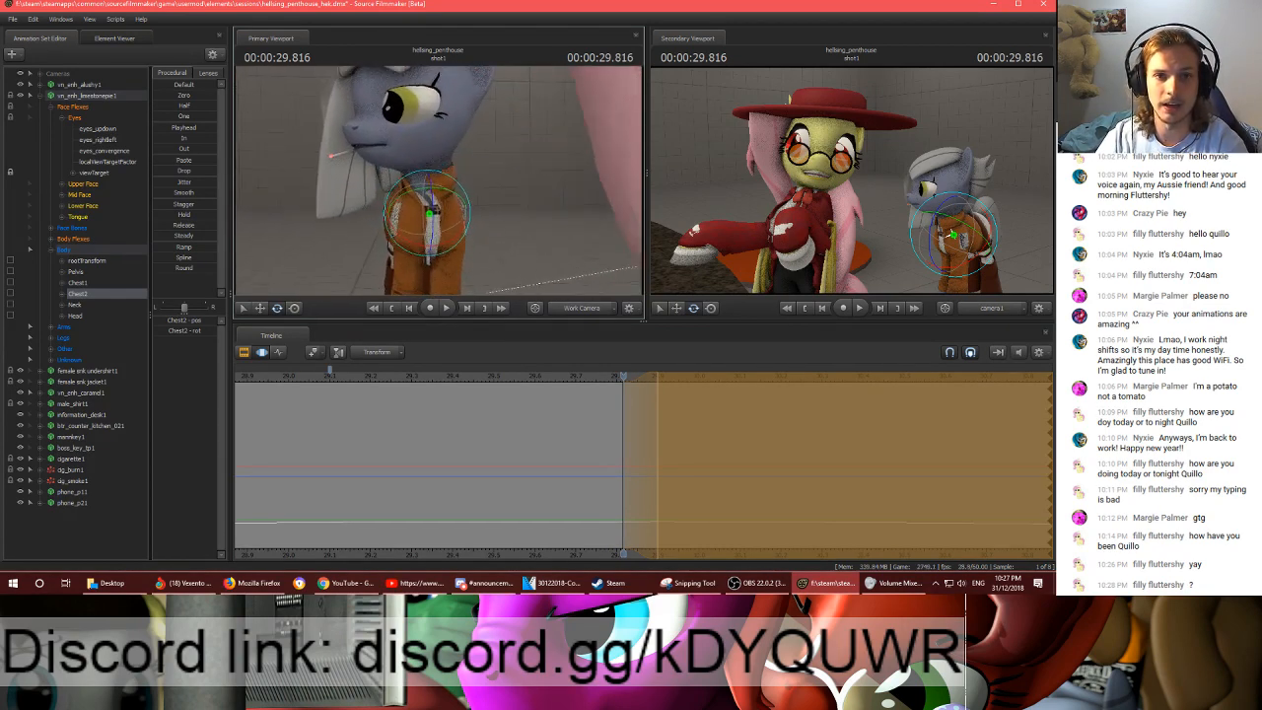
{"action": "left_click_drag", "start_coordinate": [439, 182], "coordinate": [438, 182]}
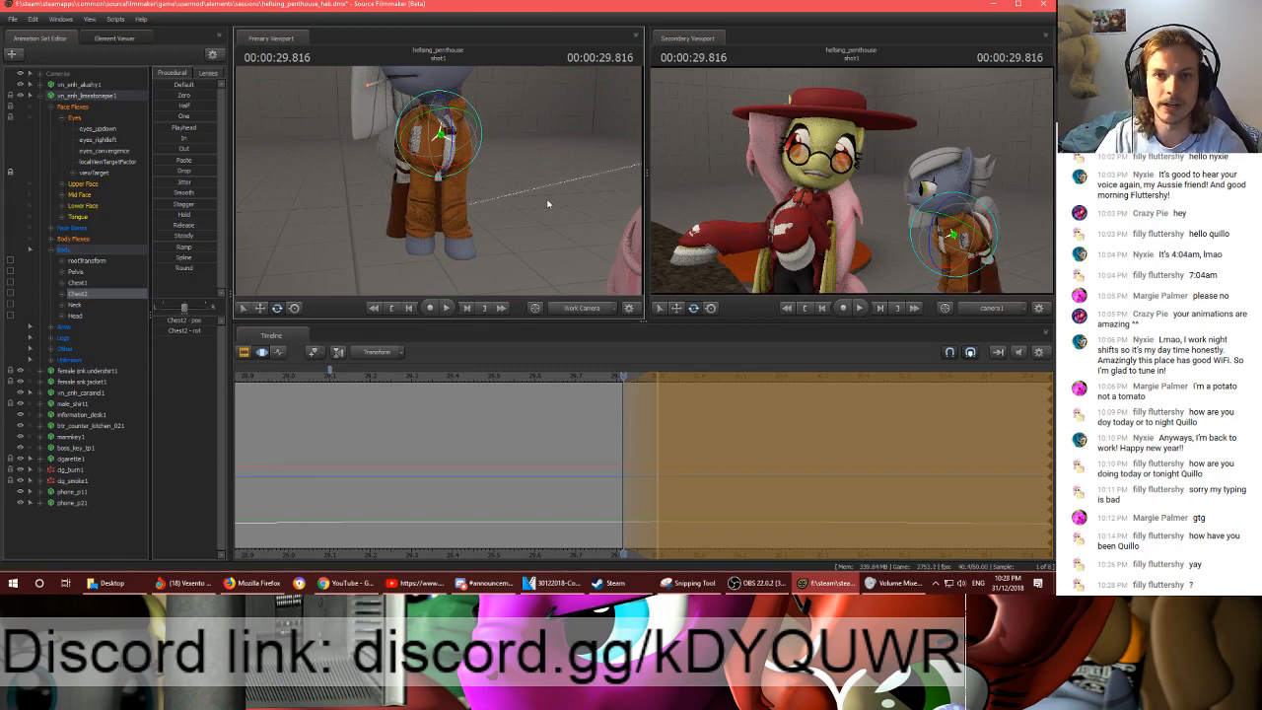
{"action": "left_click_drag", "start_coordinate": [538, 203], "coordinate": [541, 205]}
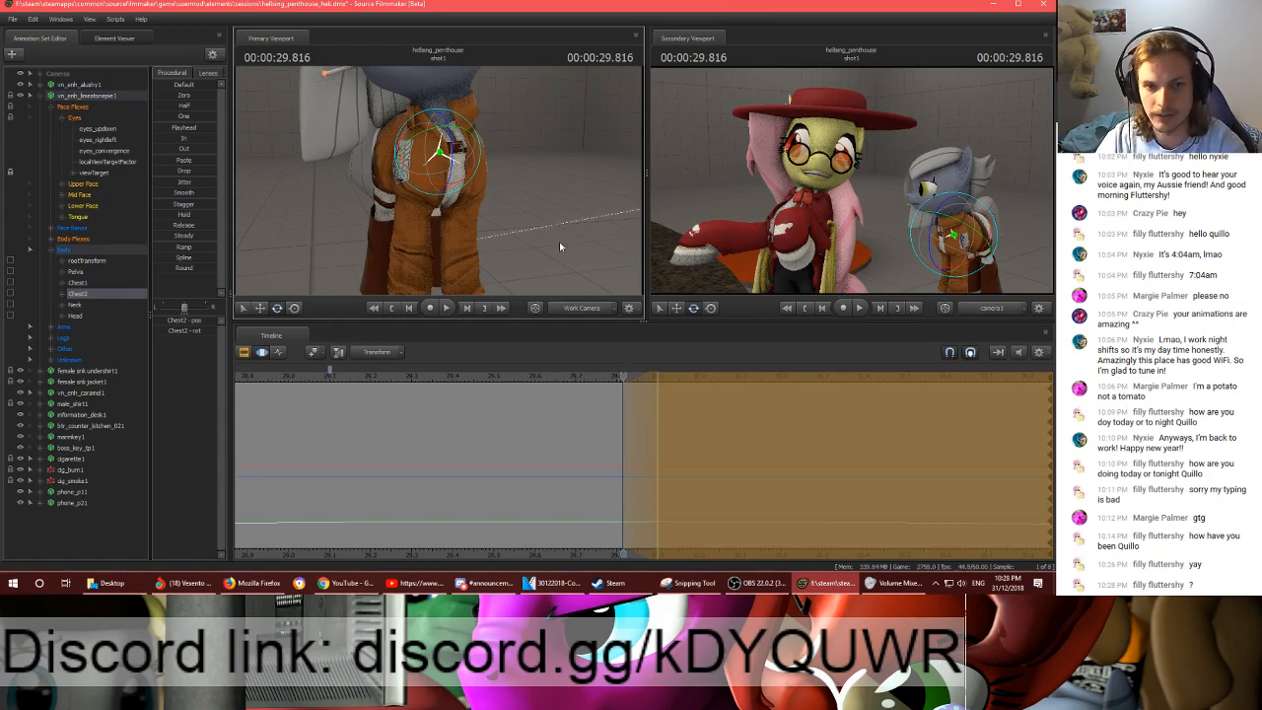
{"action": "mouse_move", "coordinate": [560, 246]}
{"action": "left_mouse_down"}
{"action": "mouse_move", "coordinate": [559, 288]}
{"action": "mouse_move", "coordinate": [563, 266]}
{"action": "left_mouse_up"}
{"action": "key", "text": "w"}
{"action": "key", "text": "s"}
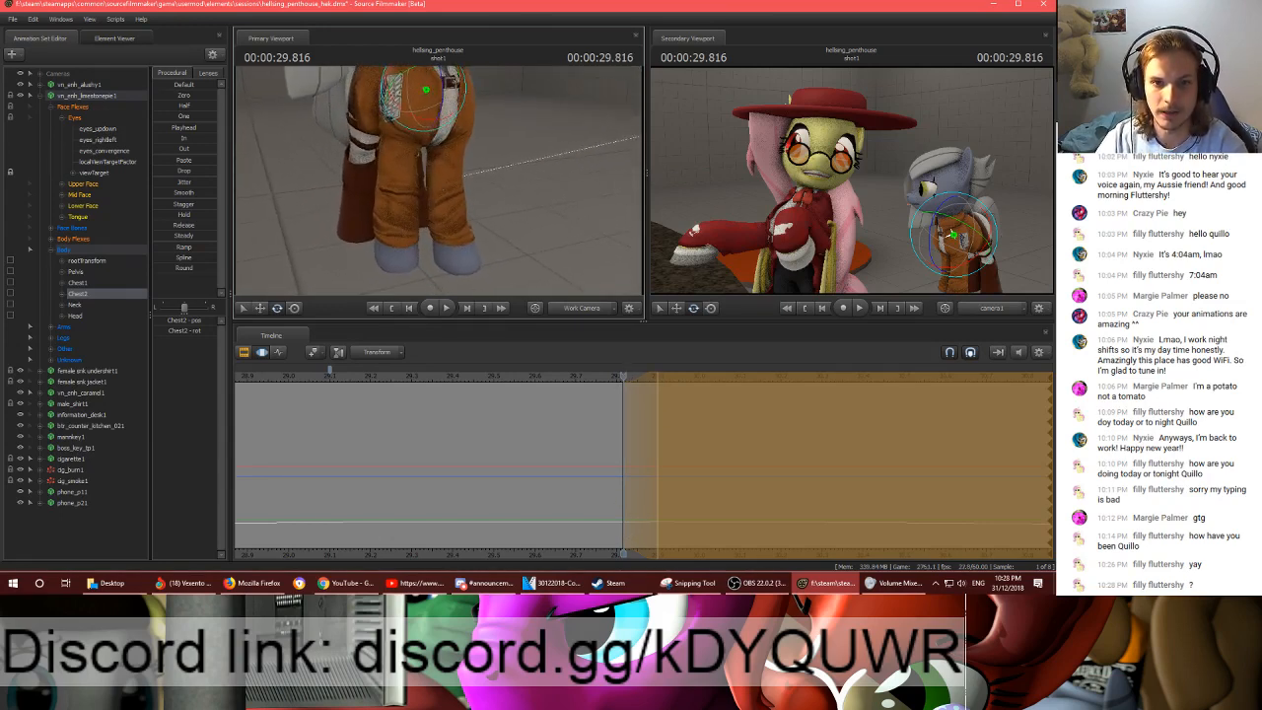
{"action": "left_click", "coordinate": [406, 125], "text": "ctrl"}
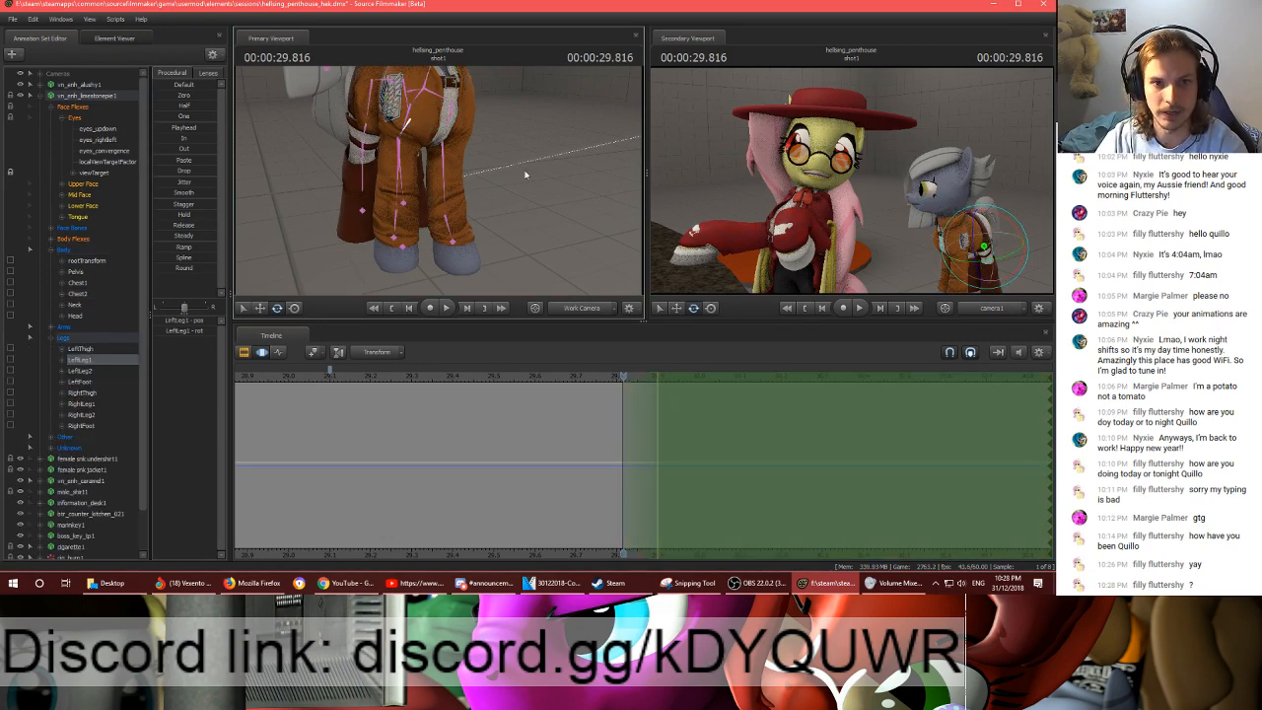
{"action": "left_click", "coordinate": [416, 107], "text": "ctrl"}
{"action": "left_click", "coordinate": [409, 114], "text": "ctrl"}
{"action": "mouse_move", "coordinate": [527, 121]}
{"action": "left_mouse_down"}
{"action": "mouse_move", "coordinate": [525, 146]}
{"action": "mouse_move", "coordinate": [527, 130]}
{"action": "left_mouse_up"}
{"action": "key", "text": "s"}
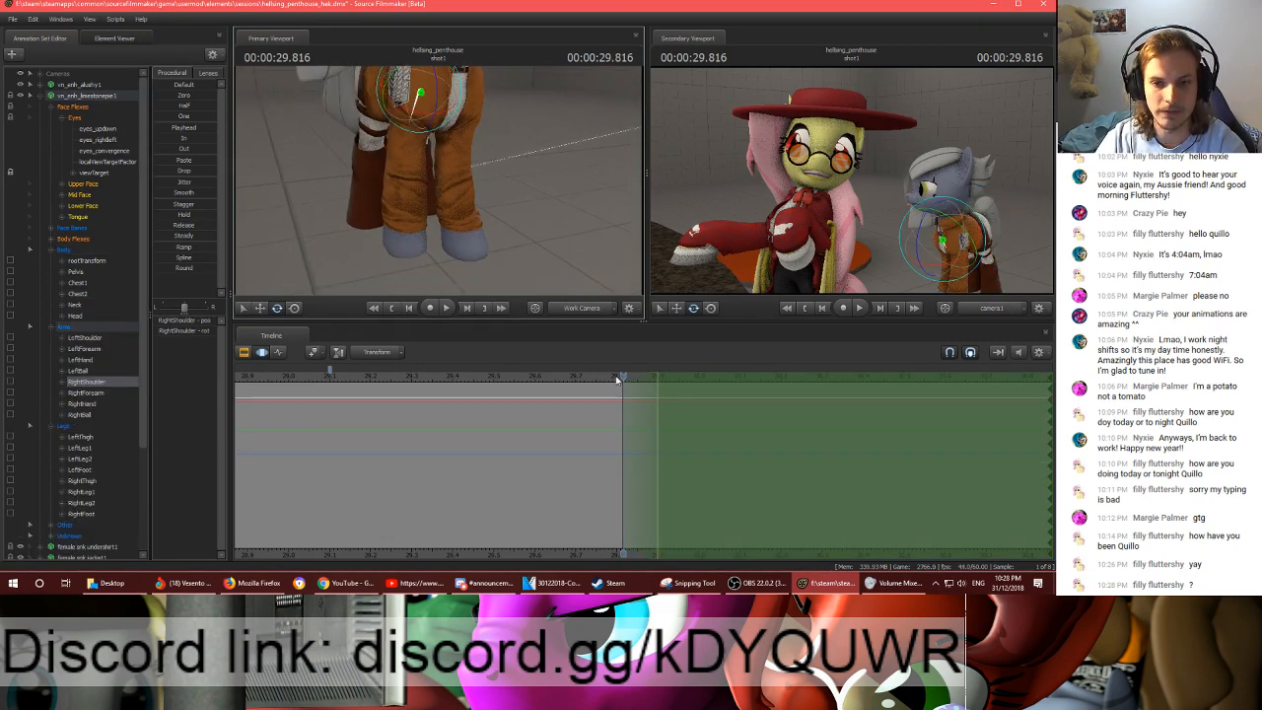
- Reselect the grey pony's Chest2 bone and adjust its rotation within the time selection
{"action": "mouse_move", "coordinate": [618, 380]}
{"action": "left_mouse_down"}
{"action": "mouse_move", "coordinate": [712, 381]}
{"action": "mouse_move", "coordinate": [530, 379]}
{"action": "mouse_move", "coordinate": [622, 380]}
{"action": "left_mouse_up"}
{"action": "mouse_move", "coordinate": [415, 184]}
{"action": "left_mouse_down"}
{"action": "mouse_move", "coordinate": [440, 185]}
{"action": "mouse_move", "coordinate": [486, 151]}
{"action": "left_mouse_up"}
{"action": "left_click", "coordinate": [326, 76], "text": "ctrl"}
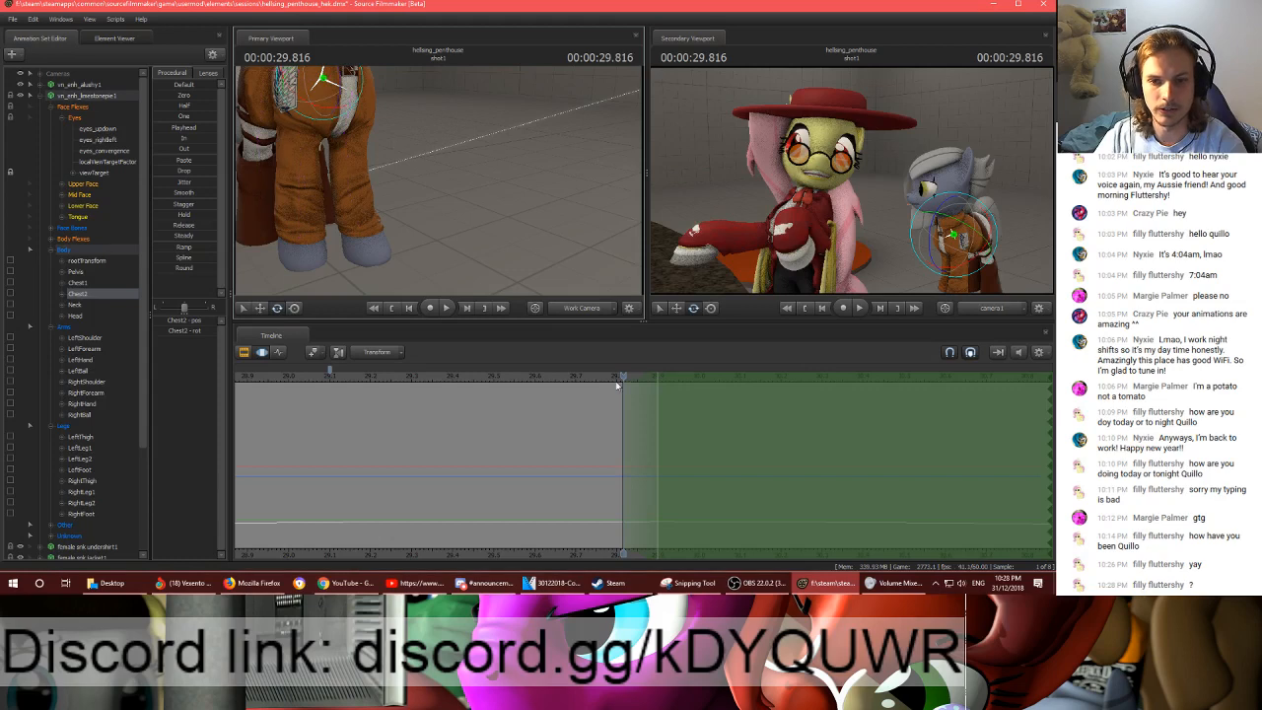
{"action": "left_click_drag", "start_coordinate": [395, 139], "coordinate": [341, 160]}
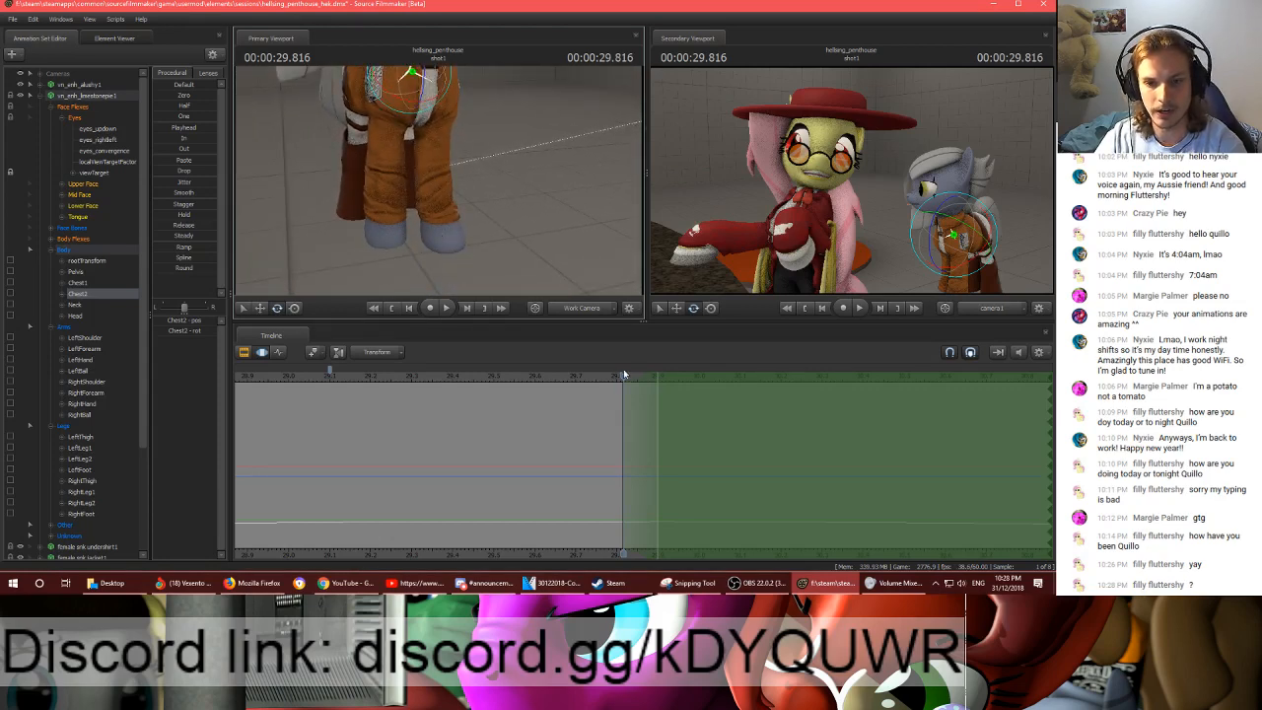
{"action": "mouse_move", "coordinate": [623, 375]}
{"action": "left_mouse_down"}
{"action": "mouse_move", "coordinate": [652, 375]}
{"action": "mouse_move", "coordinate": [610, 376]}
{"action": "mouse_move", "coordinate": [622, 379]}
{"action": "left_mouse_up"}
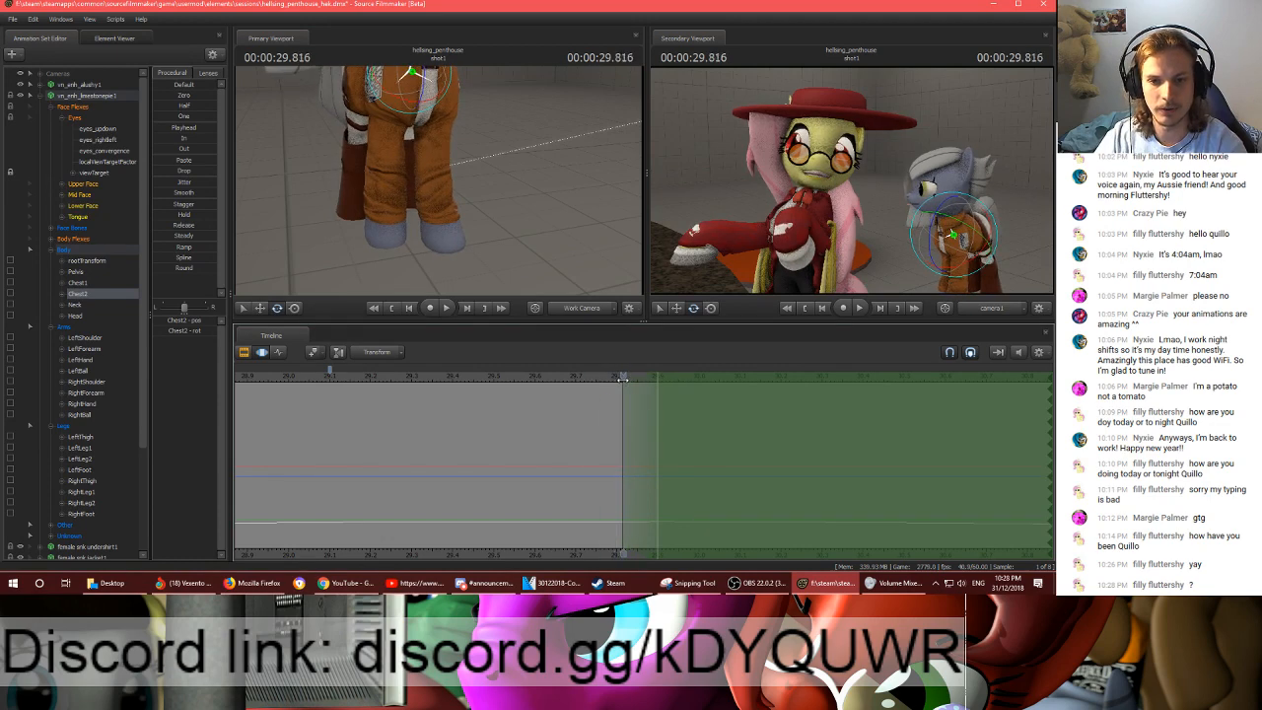
{"action": "left_click_drag", "start_coordinate": [428, 140], "coordinate": [462, 107]}
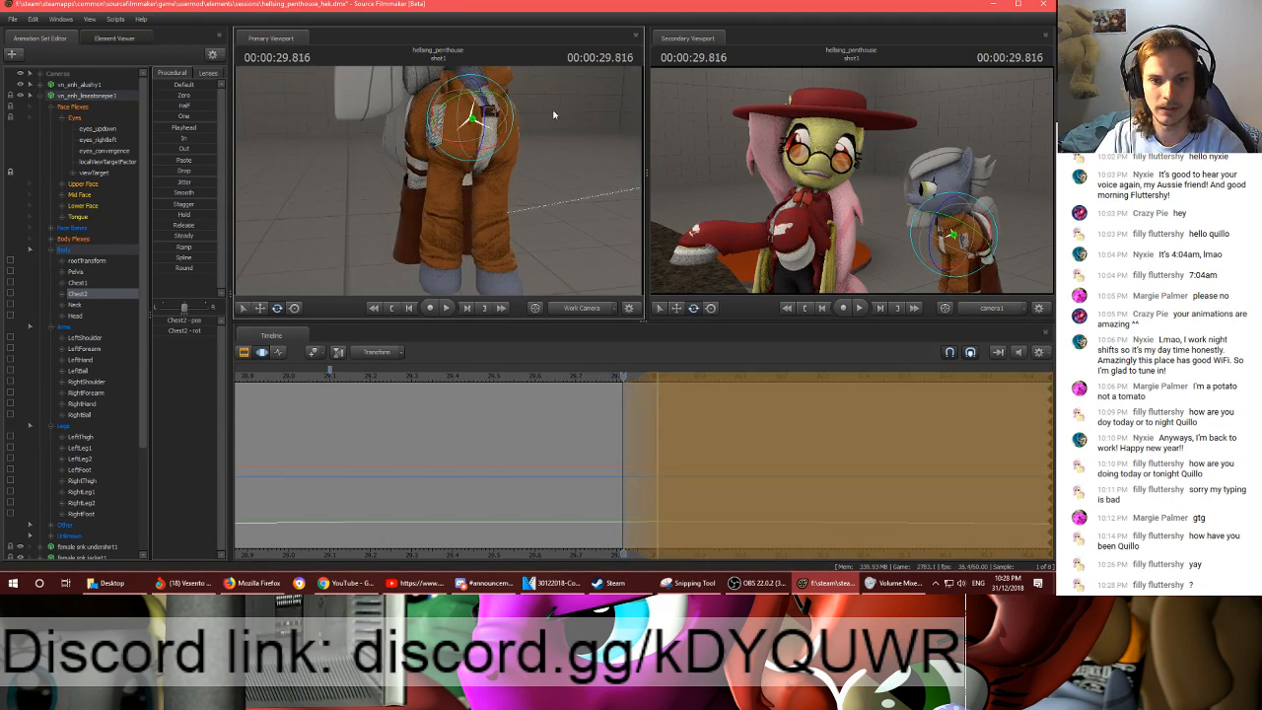
{"action": "left_click_drag", "start_coordinate": [554, 116], "coordinate": [558, 142]}
{"action": "key", "text": "s"}
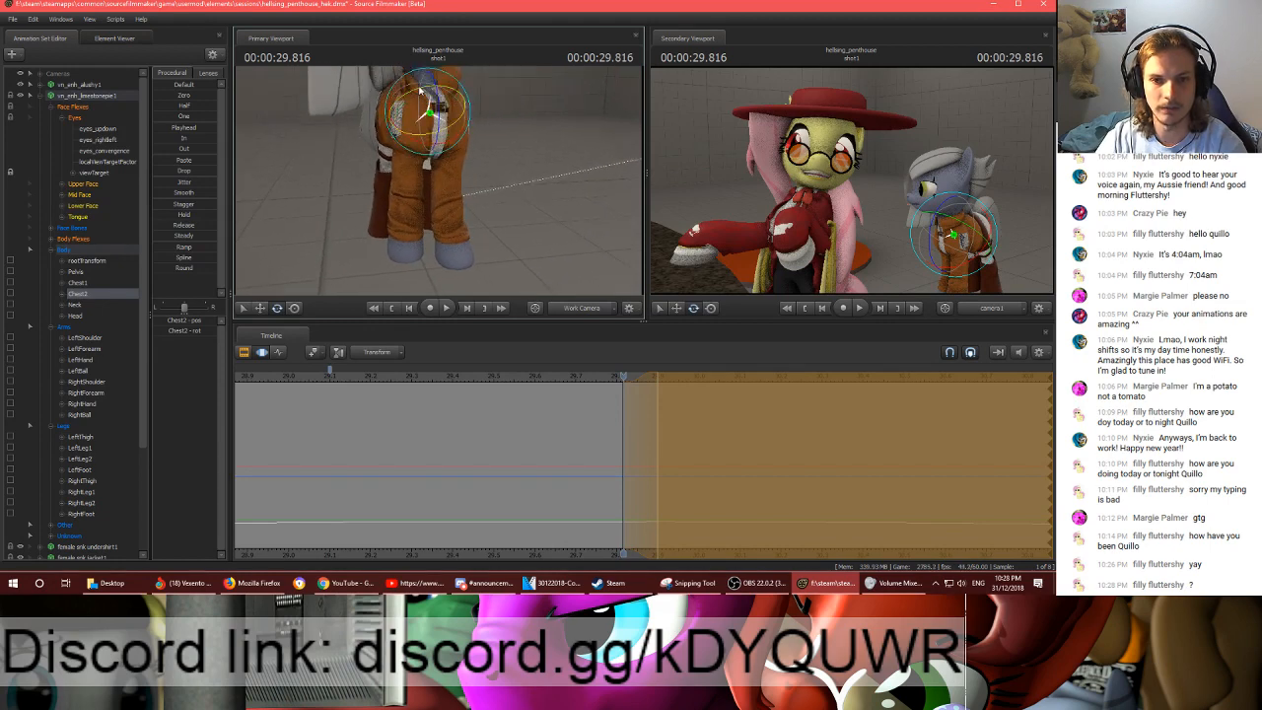
- Scrub and play the shot from about 00:00:29.766 to check the chest motion, and apply the Chest2 edit
{"action": "mouse_move", "coordinate": [620, 378]}
{"action": "left_mouse_down"}
{"action": "mouse_move", "coordinate": [658, 376]}
{"action": "mouse_move", "coordinate": [603, 380]}
{"action": "left_mouse_up"}
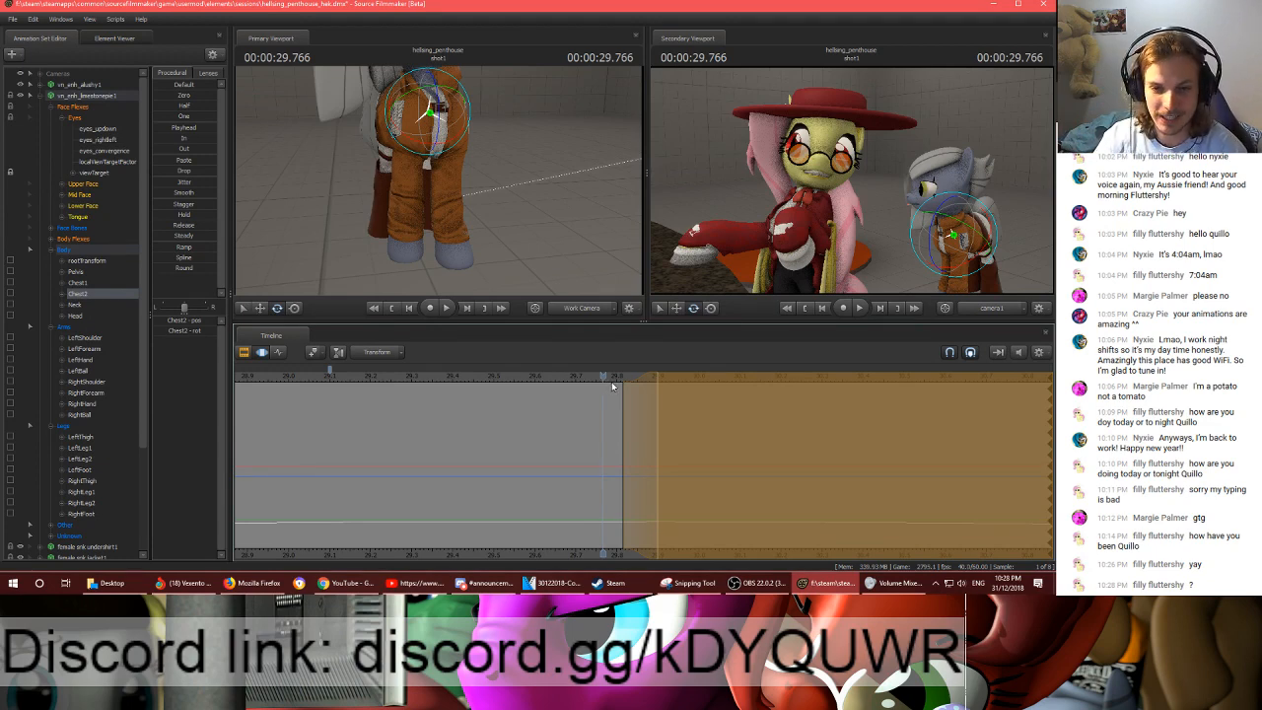
{"action": "left_click_drag", "start_coordinate": [612, 387], "coordinate": [673, 386]}
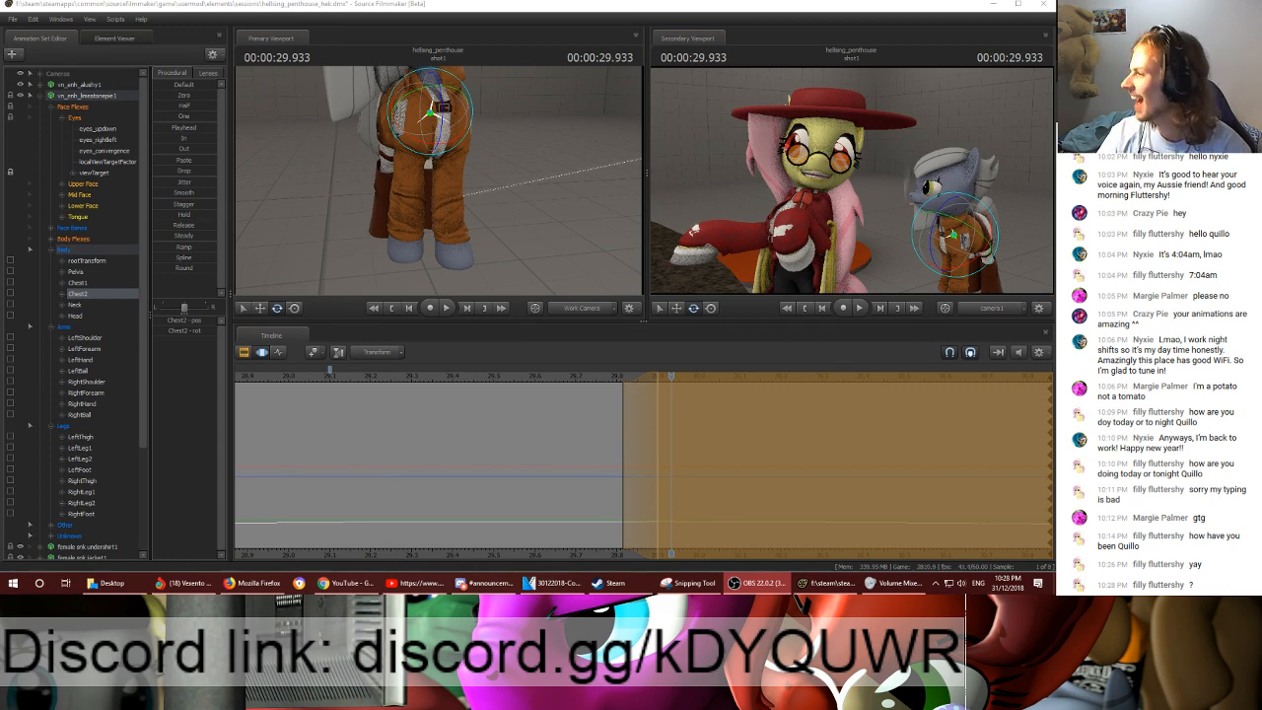
{"action": "left_click", "coordinate": [633, 187]}
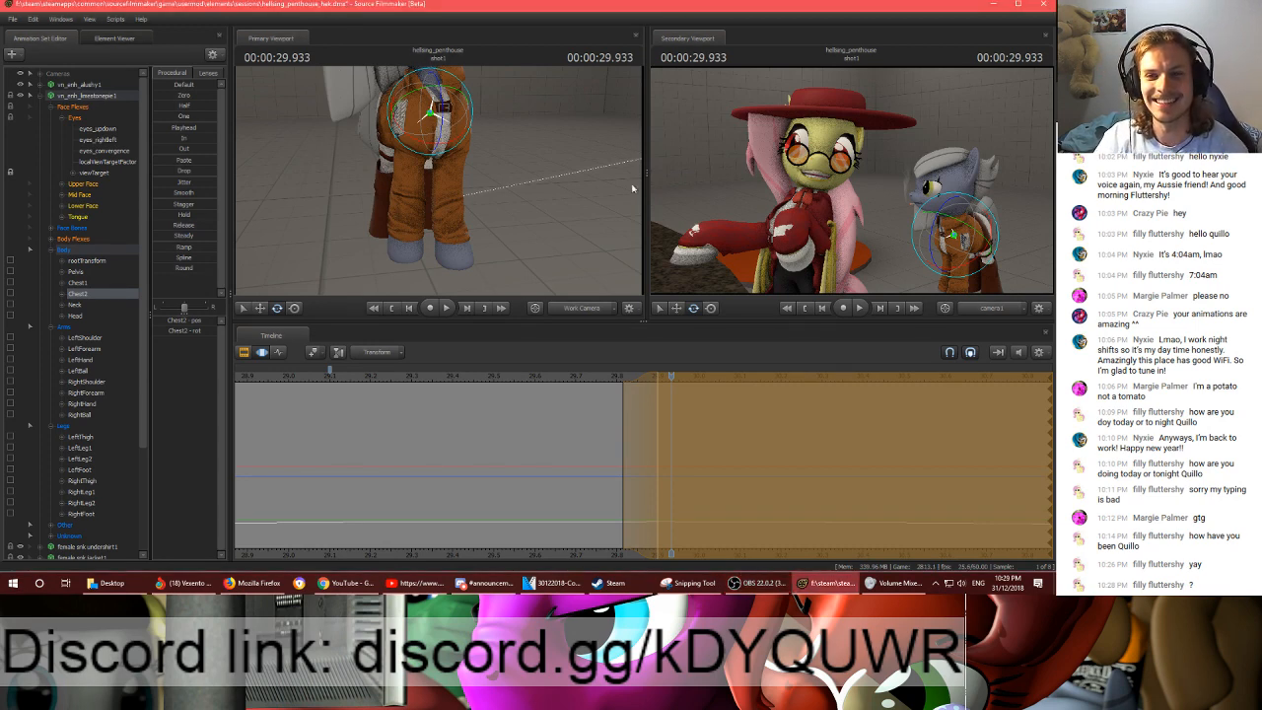
{"action": "key", "text": "space"}
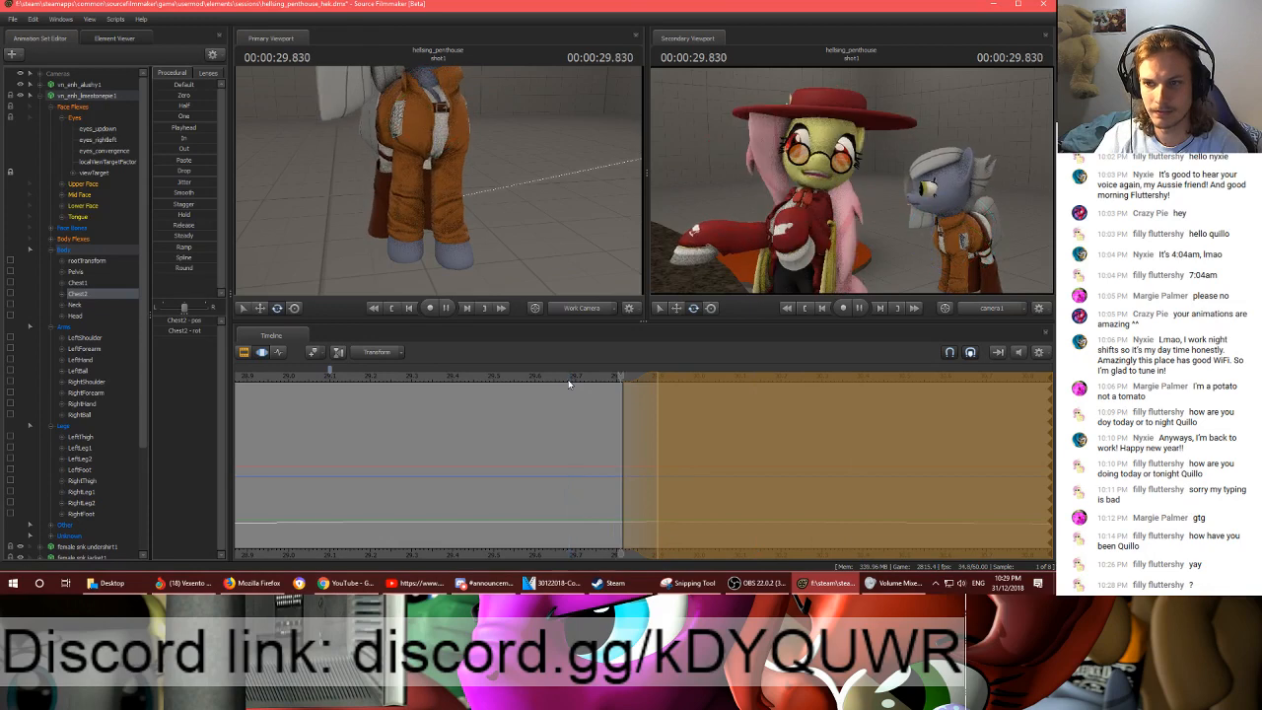
{"action": "key", "text": "space"}
{"action": "left_click_drag", "start_coordinate": [621, 385], "coordinate": [740, 383]}
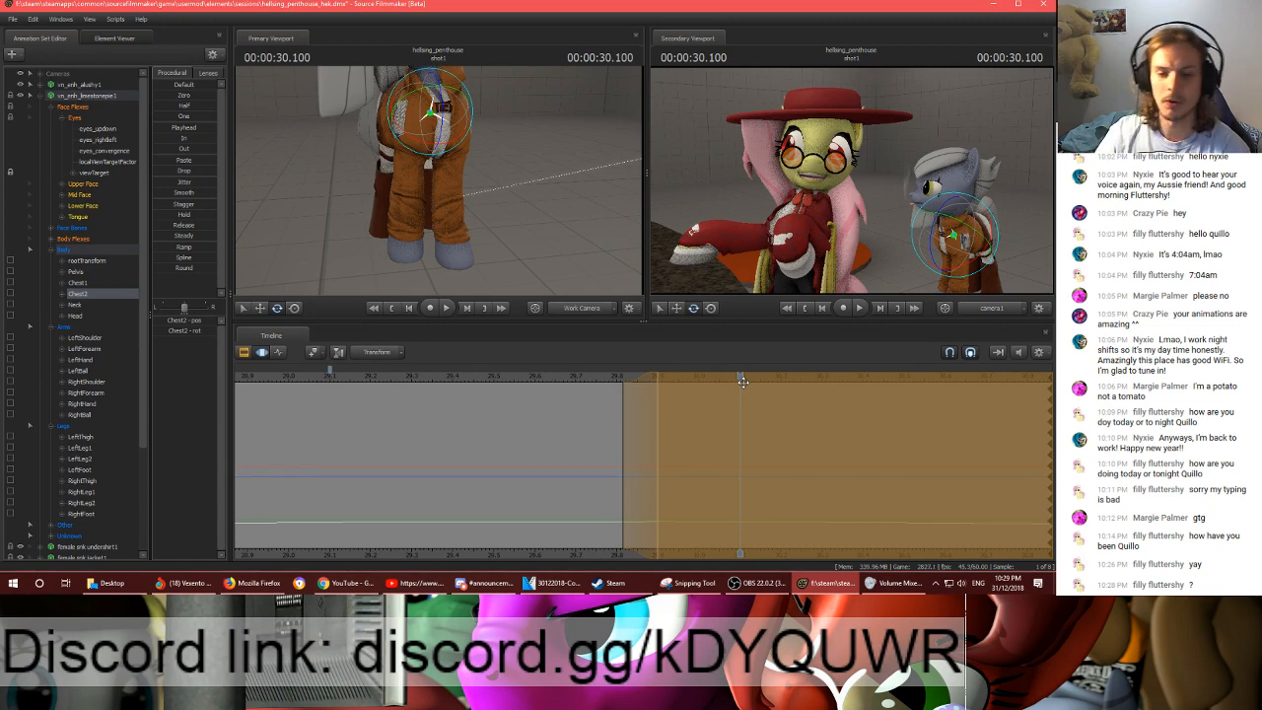
{"action": "key", "text": "Return"}
- Select the grey pony's body, arm and leg bones and set a time selection starting near 00:00:30.066 with its falloff ending at 00:00:30.216
{"action": "scroll", "coordinate": [612, 414], "scroll_direction": "down", "scroll_amount": 4}
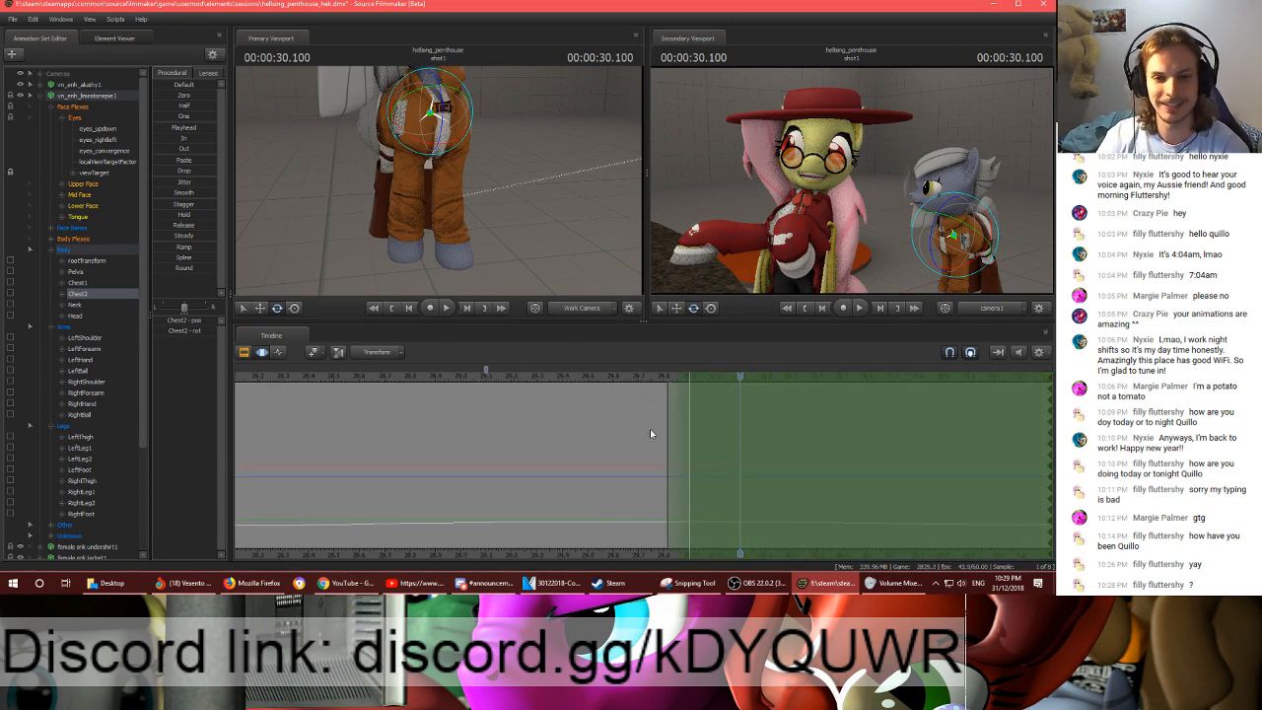
{"action": "middle_click_drag", "start_coordinate": [649, 434], "coordinate": [452, 538]}
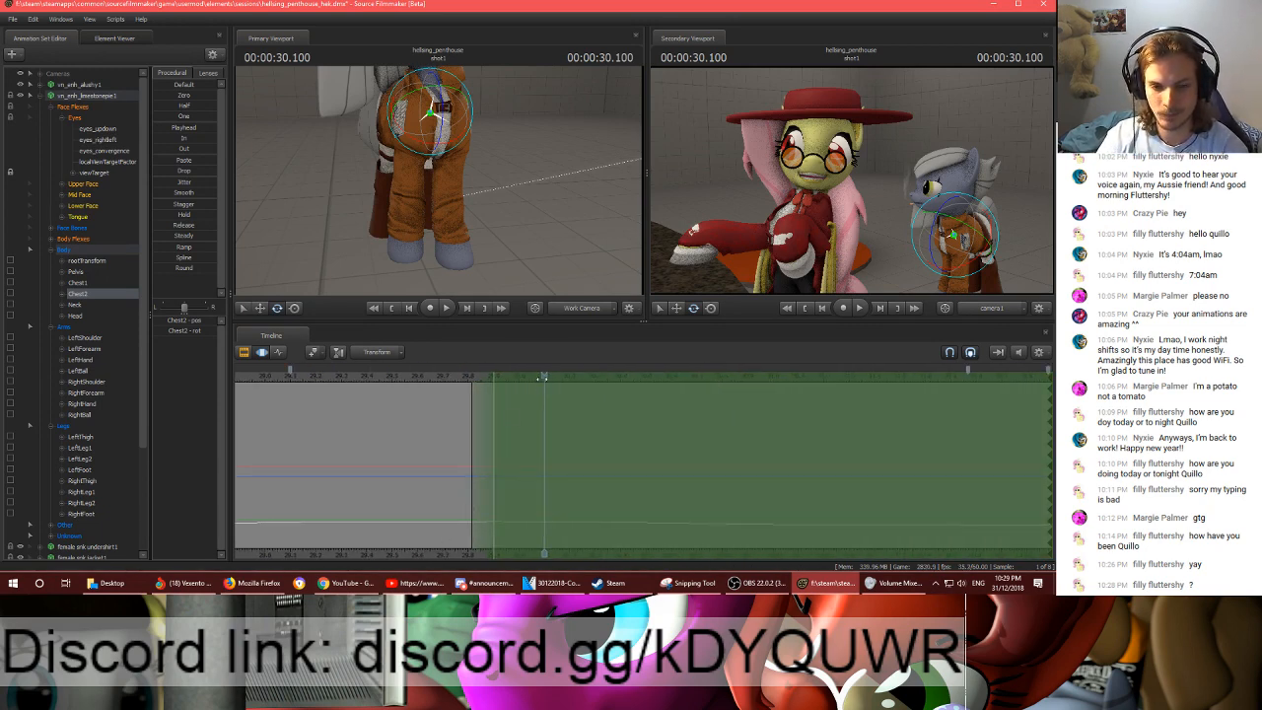
{"action": "left_click_drag", "start_coordinate": [543, 379], "coordinate": [582, 380]}
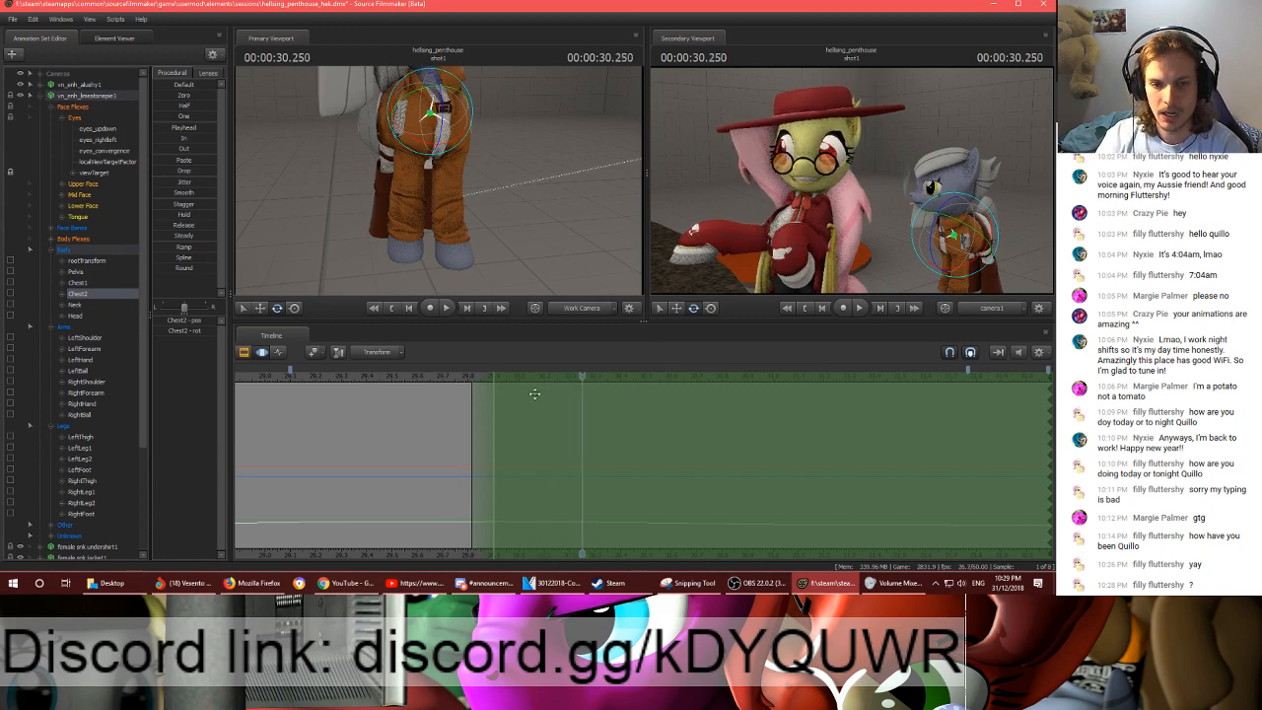
{"action": "left_click", "coordinate": [65, 251]}
{"action": "left_click", "coordinate": [67, 427], "text": "shift"}
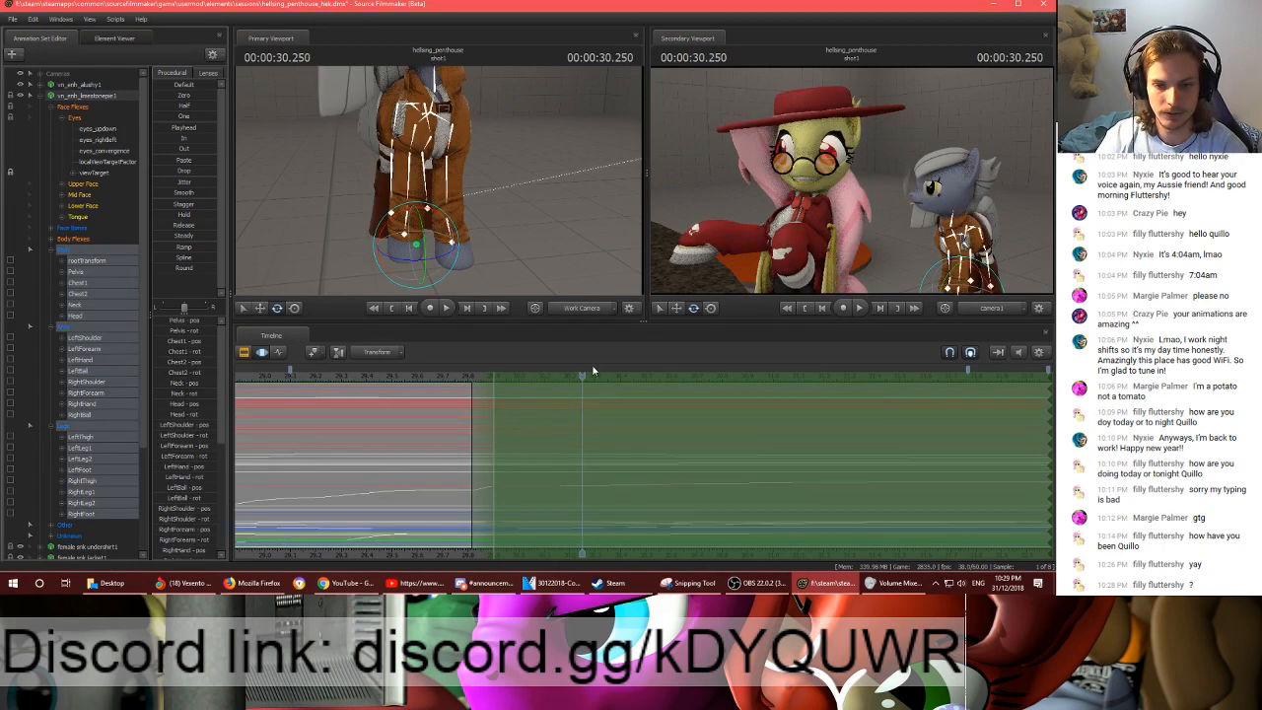
{"action": "mouse_move", "coordinate": [584, 378]}
{"action": "left_mouse_down"}
{"action": "mouse_move", "coordinate": [520, 384]}
{"action": "mouse_move", "coordinate": [578, 389]}
{"action": "mouse_move", "coordinate": [522, 397]}
{"action": "mouse_move", "coordinate": [570, 411]}
{"action": "mouse_move", "coordinate": [548, 404]}
{"action": "left_mouse_up"}
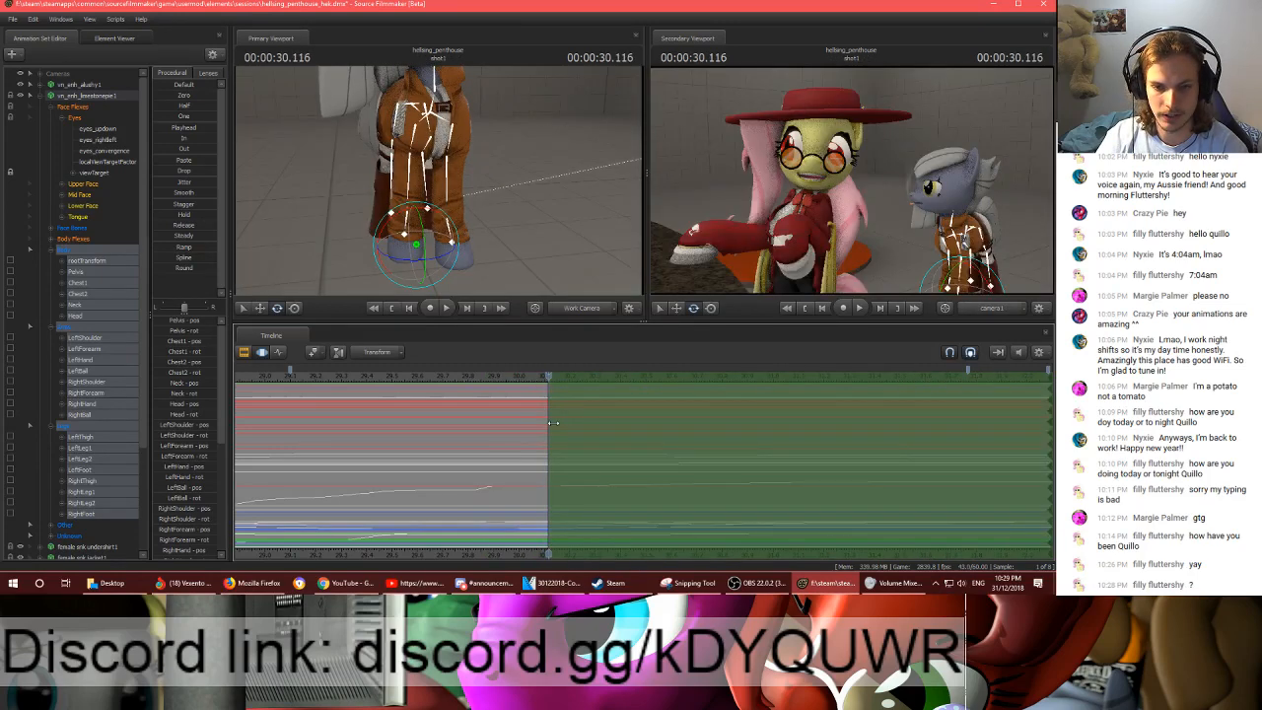
{"action": "left_click_drag", "start_coordinate": [553, 423], "coordinate": [574, 422]}
{"action": "left_click_drag", "start_coordinate": [549, 377], "coordinate": [575, 386]}
- Select the grey pony's Pelvis bone and adjust its position and rotation at 00:00:30.216
{"action": "left_click_drag", "start_coordinate": [503, 236], "coordinate": [412, 177]}
{"action": "left_click", "coordinate": [424, 190], "text": "ctrl"}
{"action": "key", "text": "w"}
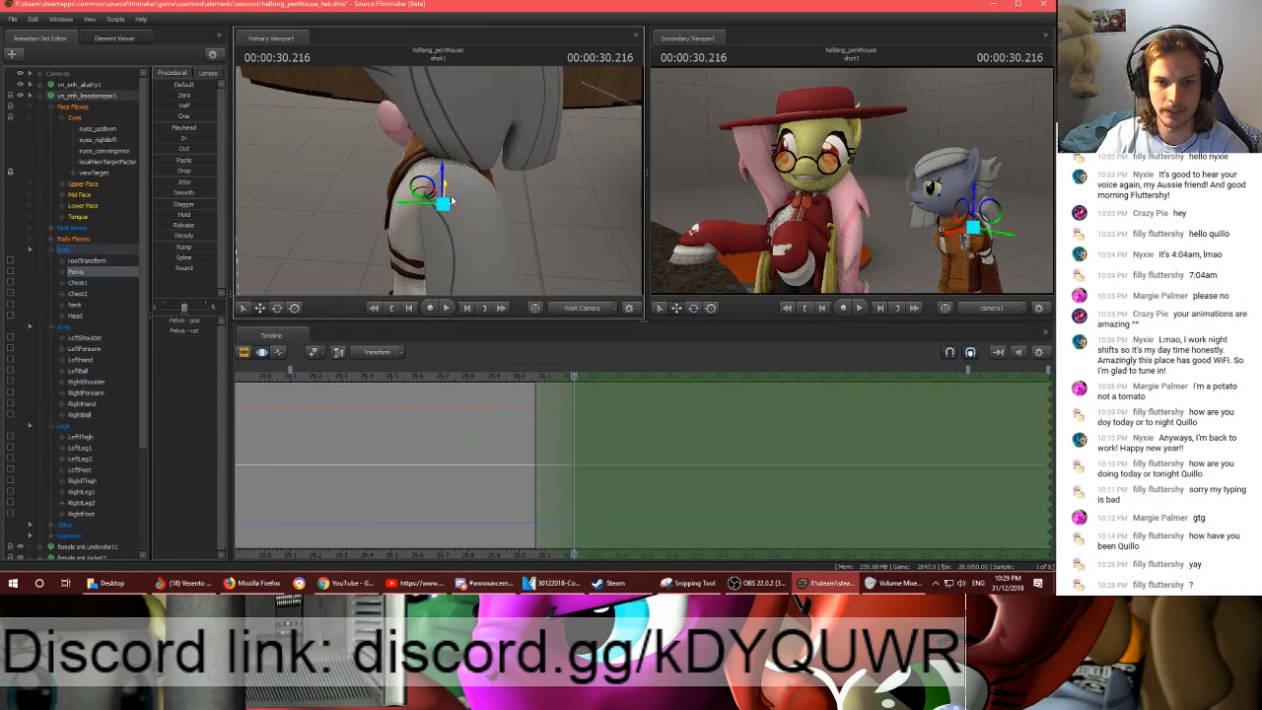
{"action": "key", "text": "e"}
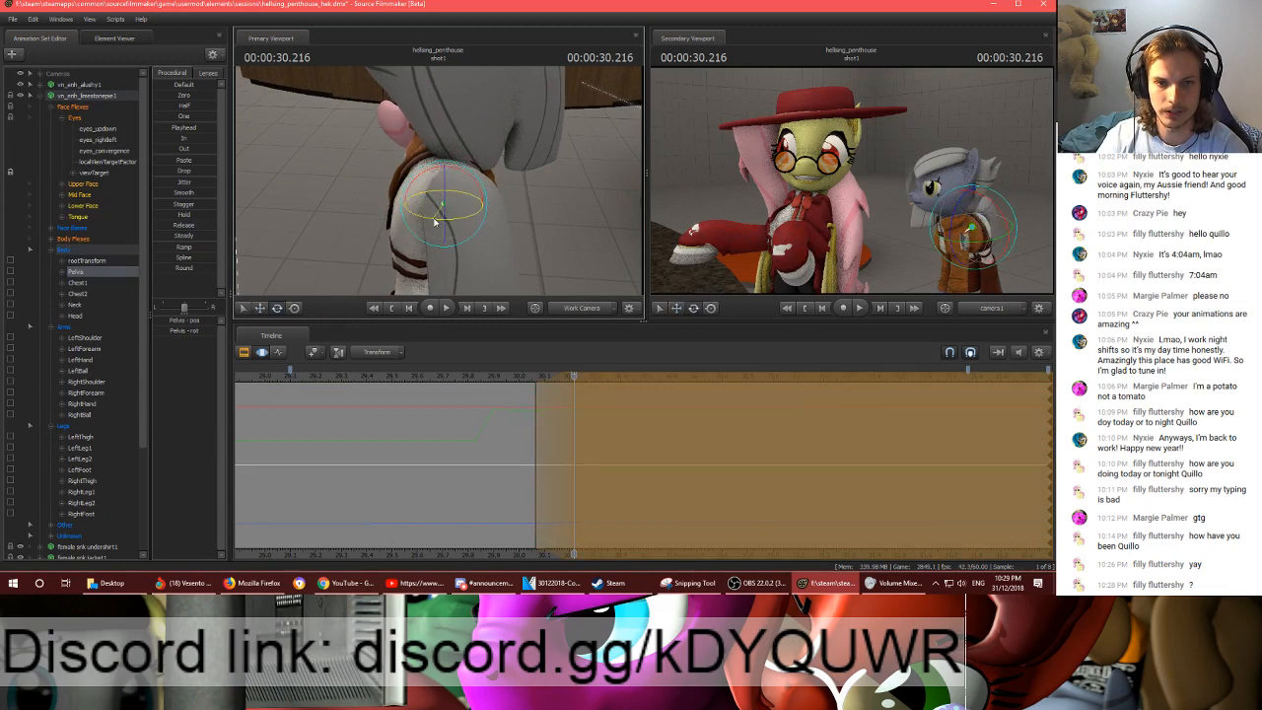
{"action": "mouse_move", "coordinate": [435, 221]}
{"action": "left_mouse_down"}
{"action": "mouse_move", "coordinate": [460, 202]}
{"action": "mouse_move", "coordinate": [481, 221]}
{"action": "mouse_move", "coordinate": [434, 227]}
{"action": "left_mouse_up"}
- Select the grey pony's Chest2 bone, rotate it within the time selection and go back to 00:00:30.066
{"action": "left_click", "coordinate": [445, 187], "text": "ctrl"}
{"action": "left_click", "coordinate": [476, 143], "text": "ctrl"}
{"action": "left_click_drag", "start_coordinate": [571, 375], "coordinate": [537, 373]}
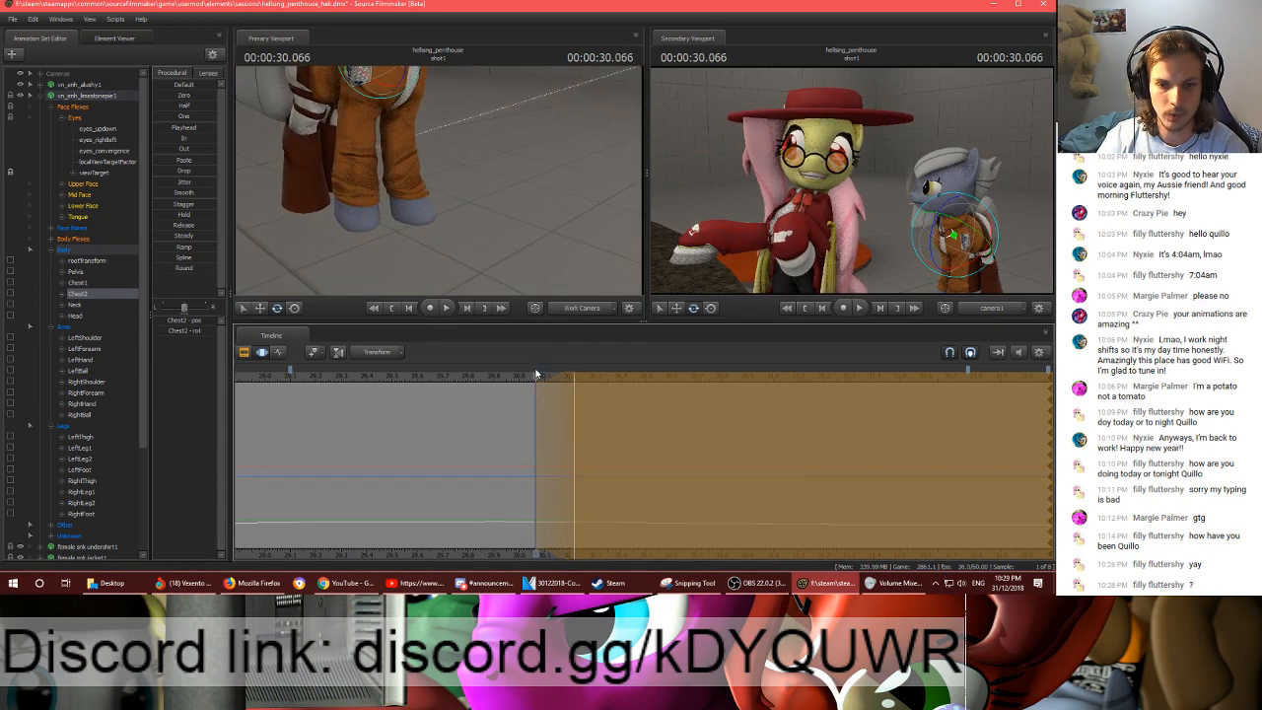
- Compare the chest from the front at 00:00:30.066 and 00:00:30.216 while refining the Chest2 rotation
{"action": "left_click_drag", "start_coordinate": [538, 233], "coordinate": [438, 97]}
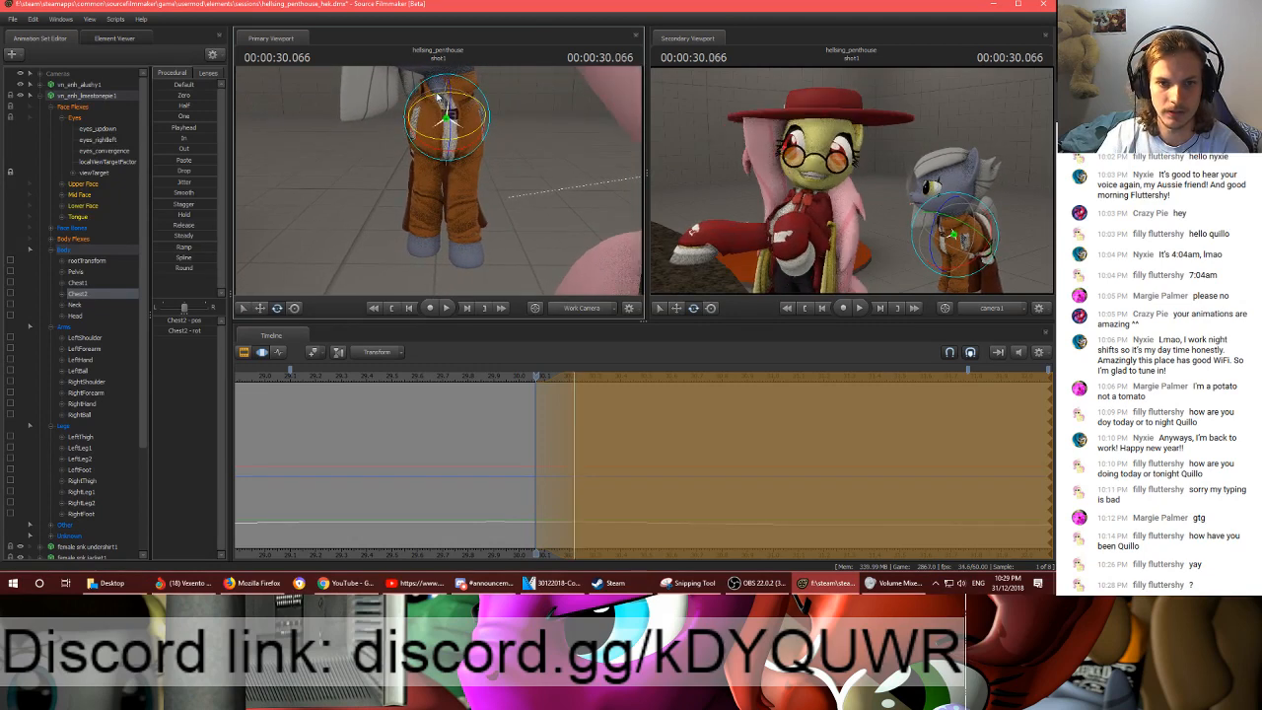
{"action": "left_click", "coordinate": [437, 96]}
{"action": "left_click", "coordinate": [438, 97]}
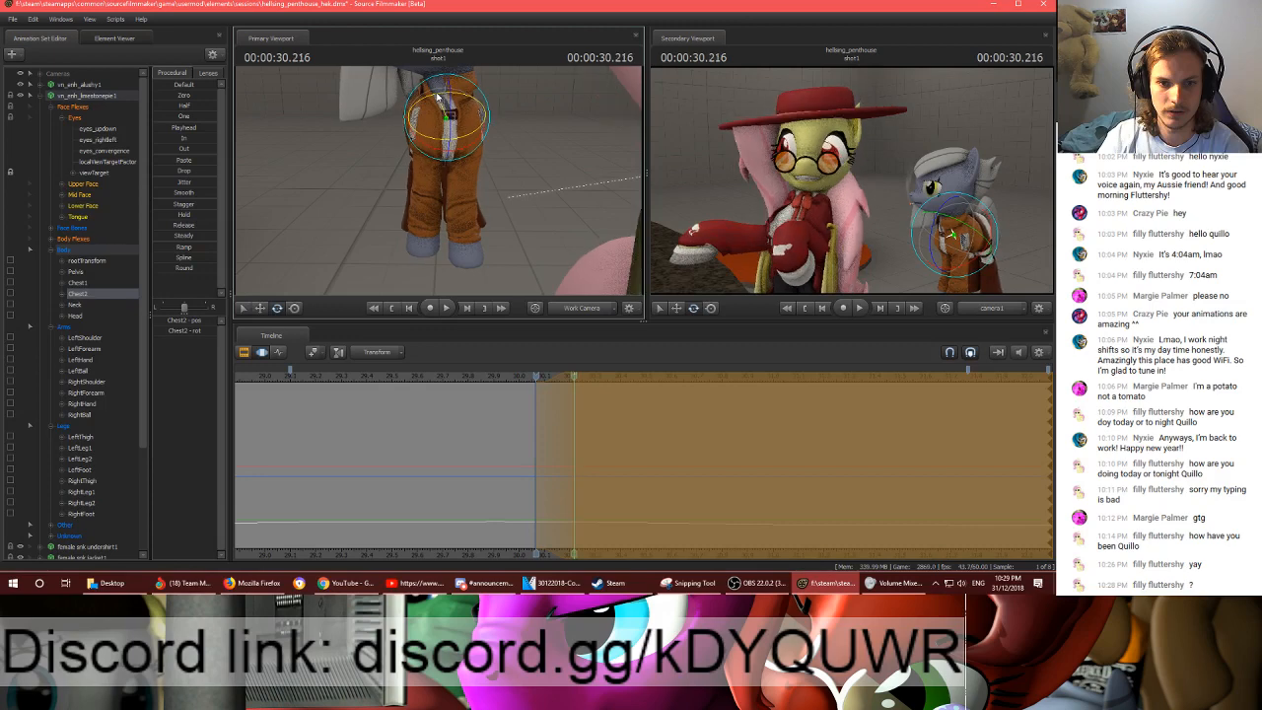
{"action": "left_click", "coordinate": [438, 97]}
{"action": "key", "text": "Down"}
{"action": "key", "text": "Up"}
{"action": "key", "text": "Down"}
{"action": "key", "text": "Up"}
{"action": "key", "text": "Down"}
{"action": "key", "text": "Up"}
{"action": "key", "text": "Down"}
{"action": "key", "text": "Up"}
{"action": "left_click_drag", "start_coordinate": [438, 97], "coordinate": [441, 142]}
- Rotate the grey pony's LeftThigh bone at 00:00:30.216, comparing the hind leg with its pose at 00:00:30.066
{"action": "left_click", "coordinate": [418, 152], "text": "ctrl"}
{"action": "key", "text": "Down"}
{"action": "key", "text": "Up"}
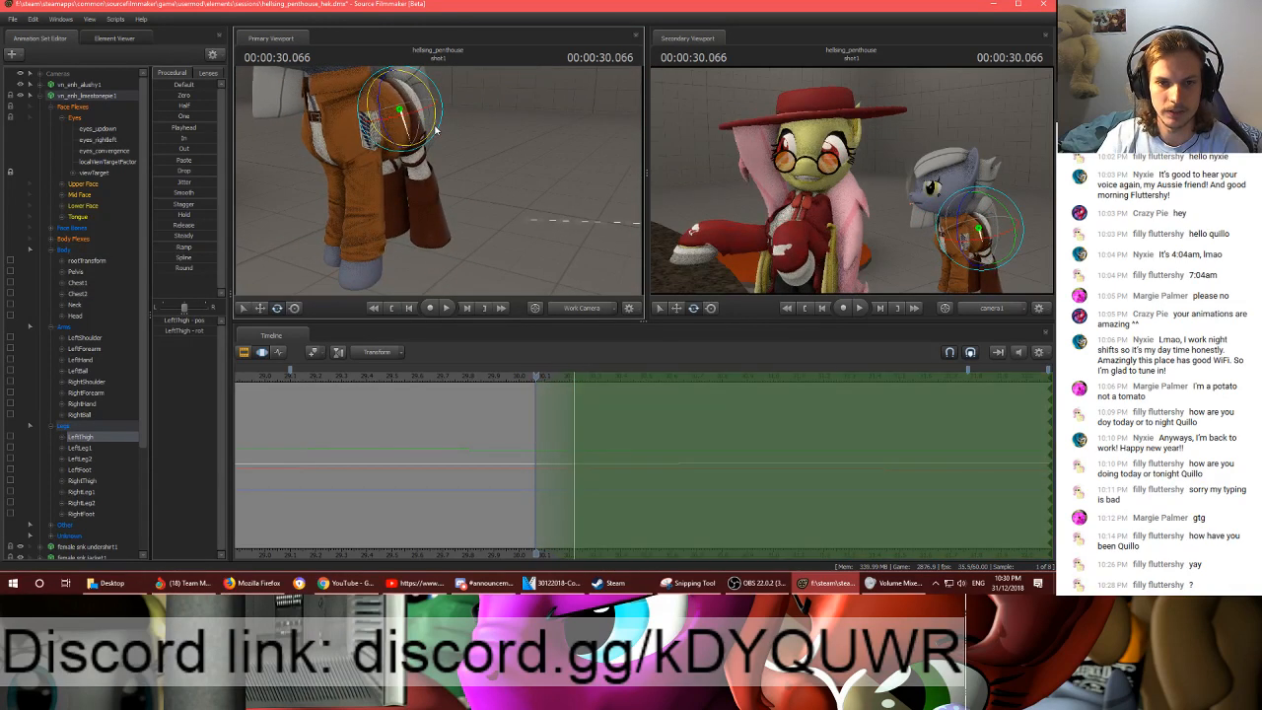
{"action": "key", "text": "Down"}
{"action": "key", "text": "Up"}
{"action": "key", "text": "Down"}
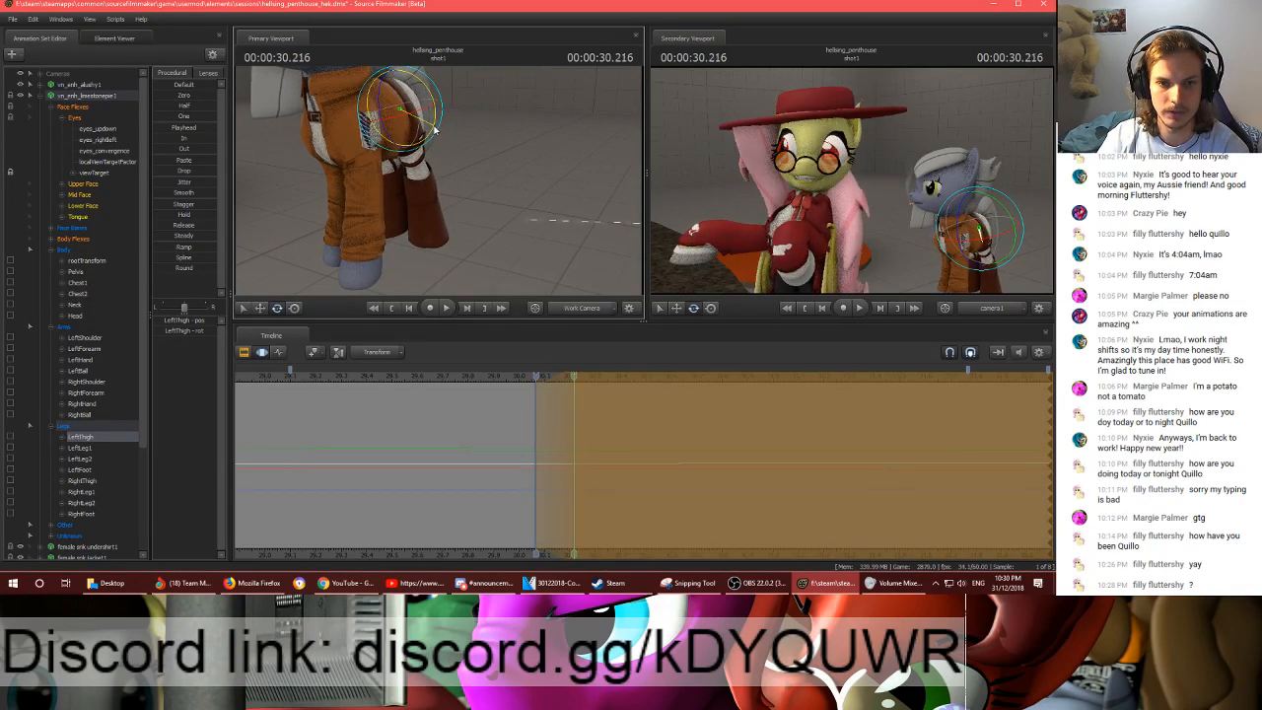
{"action": "key", "text": "Up"}
{"action": "key", "text": "Down"}
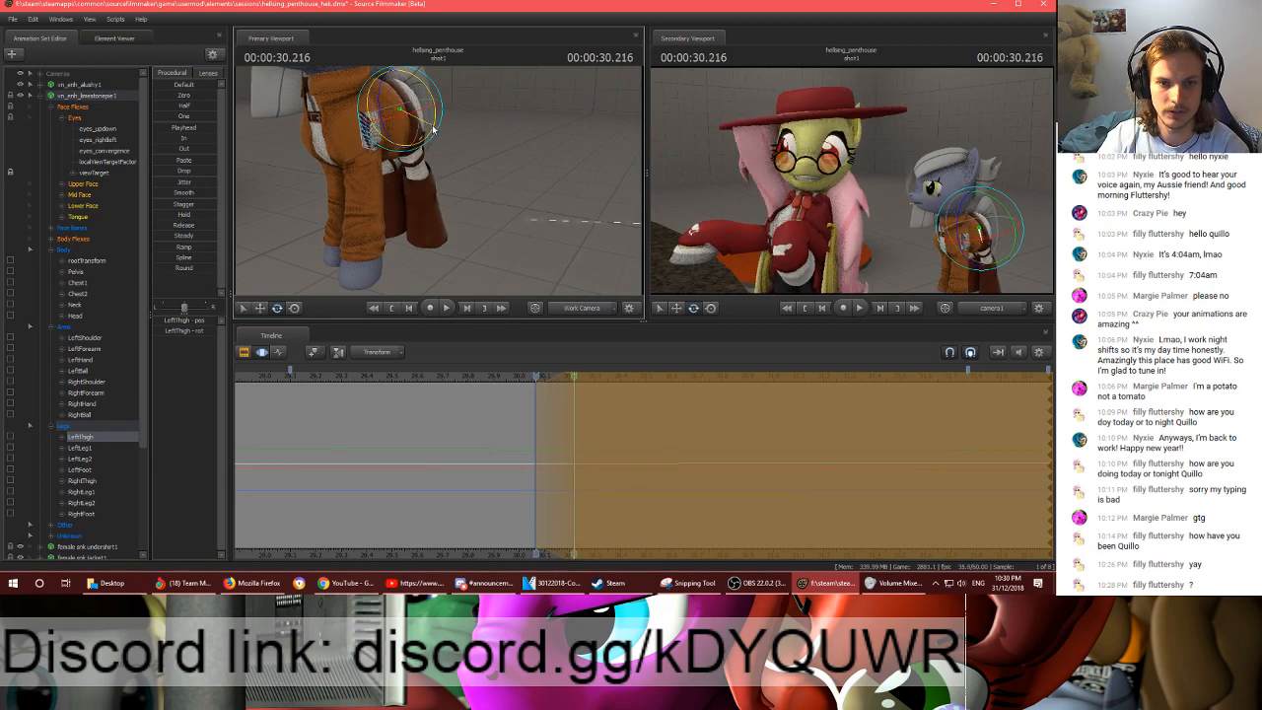
{"action": "mouse_move", "coordinate": [433, 129]}
{"action": "left_mouse_down"}
{"action": "mouse_move", "coordinate": [429, 174]}
{"action": "mouse_move", "coordinate": [400, 187]}
{"action": "mouse_move", "coordinate": [449, 152]}
{"action": "mouse_move", "coordinate": [441, 139]}
{"action": "left_mouse_up"}
{"action": "key", "text": "Up"}
{"action": "key", "text": "Down"}
{"action": "key", "text": "Up"}
- Select the grey pony's RightThigh bone and rotate it at 00:00:30.216, checking it against 00:00:30.066
{"action": "key", "text": "w"}
{"action": "left_click", "coordinate": [435, 152], "text": "ctrl"}
{"action": "key", "text": "Down"}
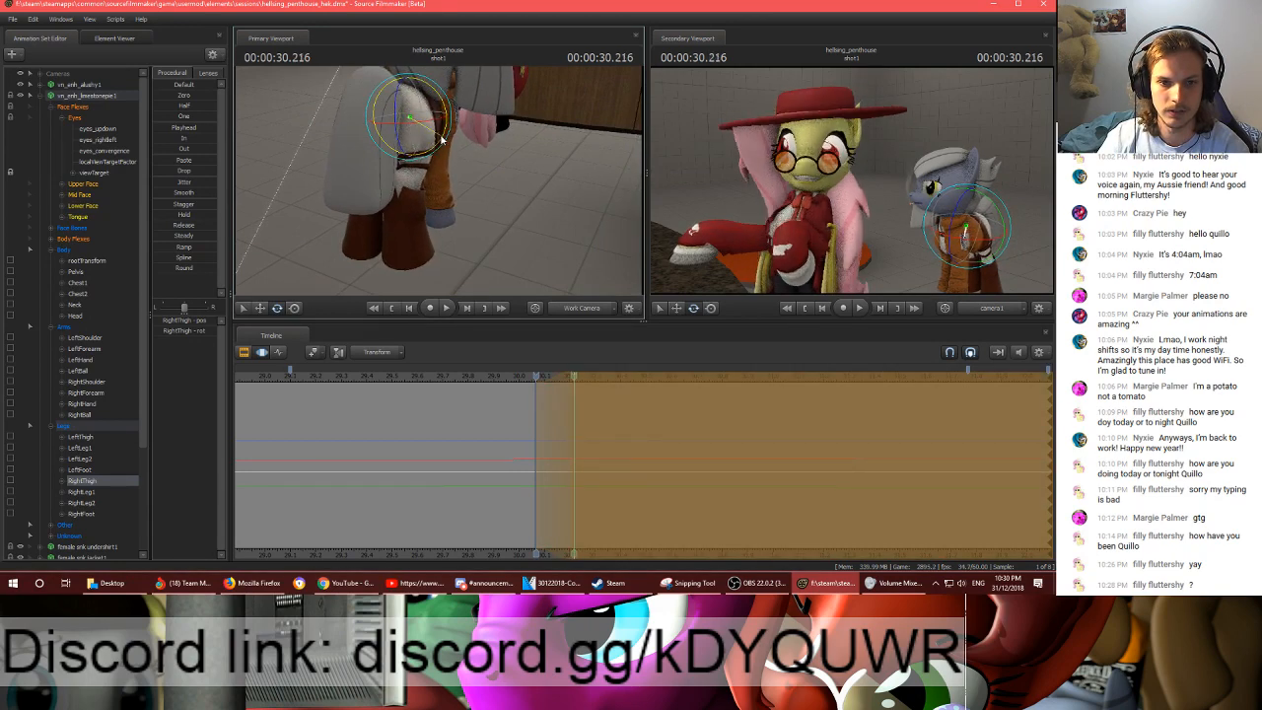
{"action": "left_click_drag", "start_coordinate": [442, 140], "coordinate": [442, 140]}
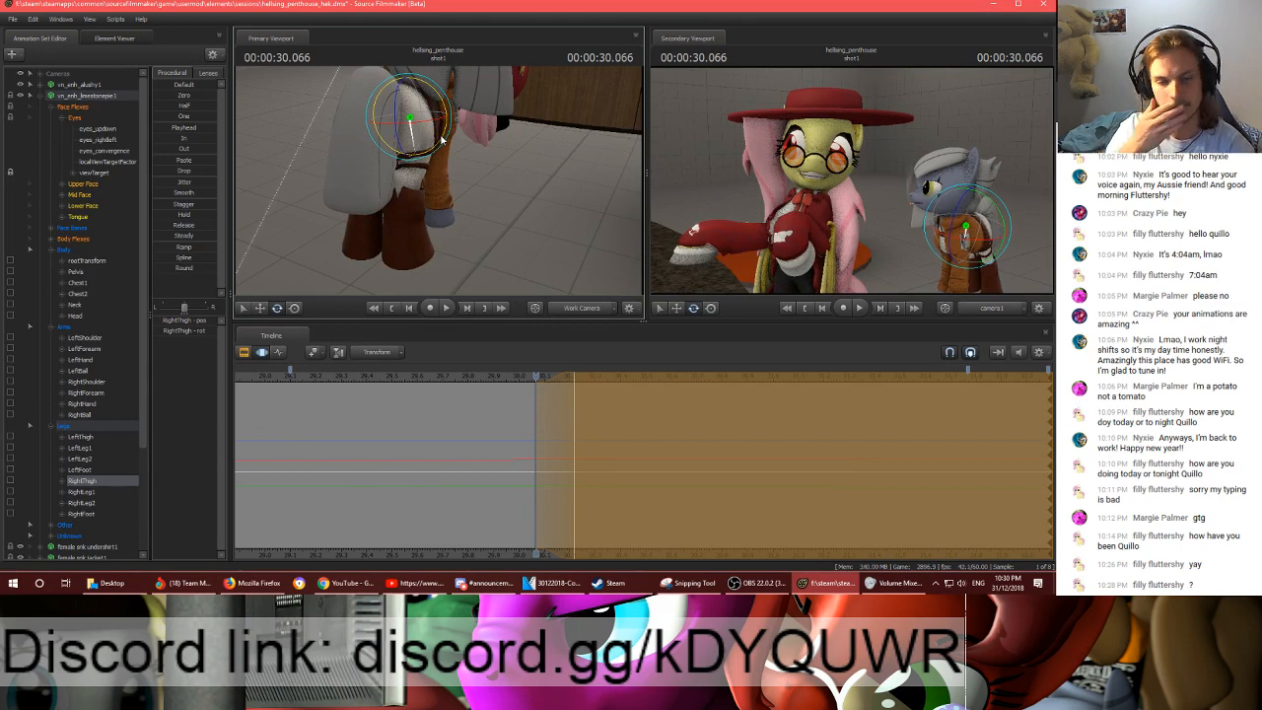
- Select the grey pony's Neck bone and rotate it within the time selection
{"action": "left_click_drag", "start_coordinate": [560, 173], "coordinate": [561, 108]}
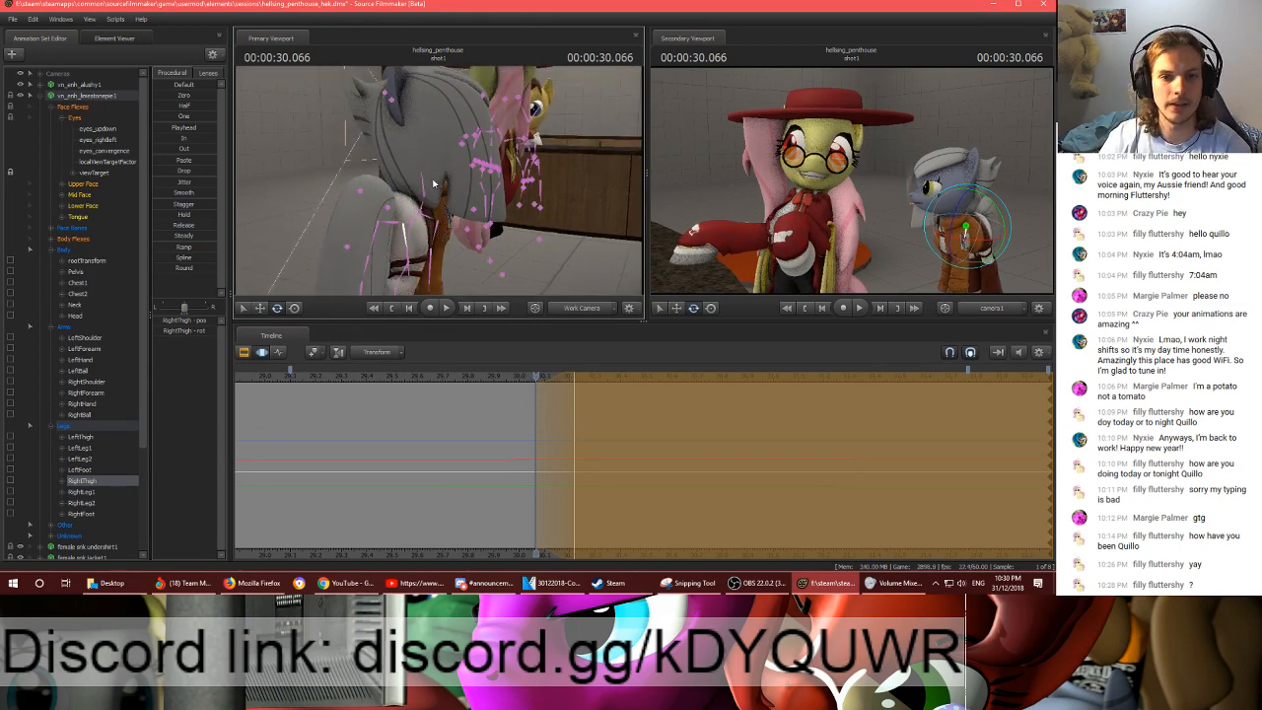
{"action": "left_click", "coordinate": [432, 184]}
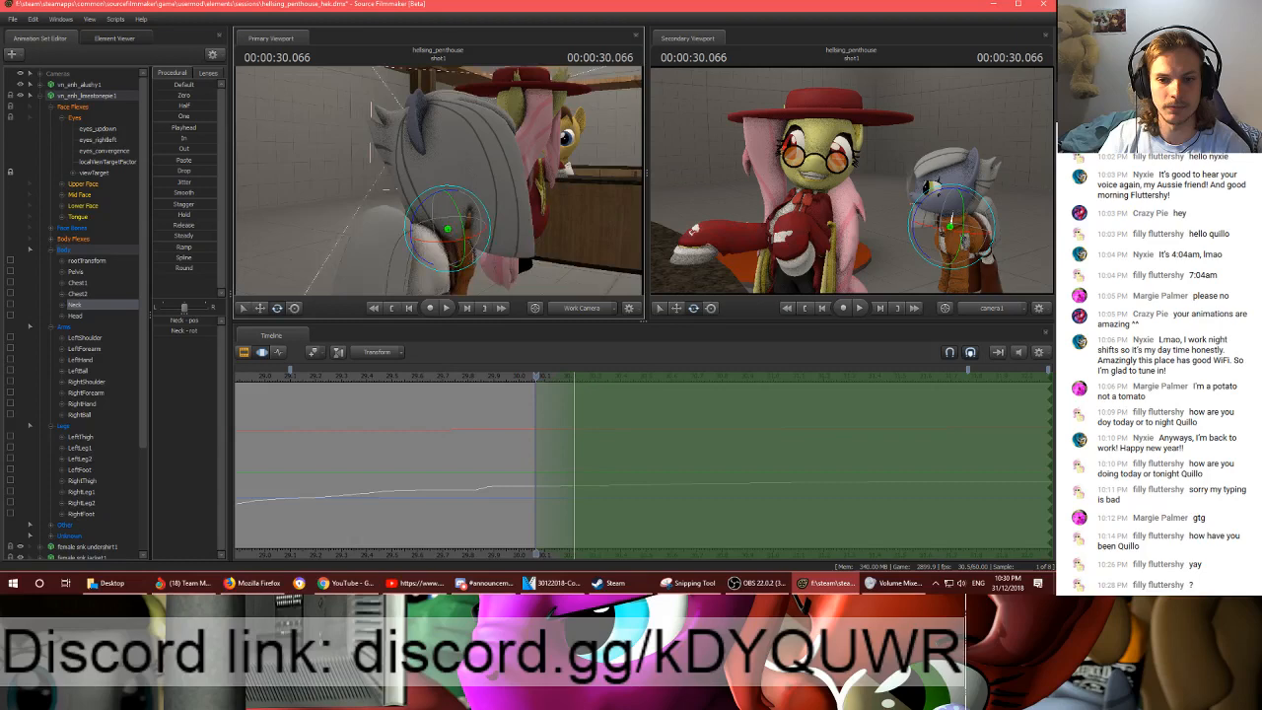
{"action": "left_click_drag", "start_coordinate": [432, 184], "coordinate": [493, 188]}
- Select the grey pony's Head bone and rotate the head at 00:00:30.216 into a new facing direction
{"action": "left_click_drag", "start_coordinate": [426, 179], "coordinate": [407, 144]}
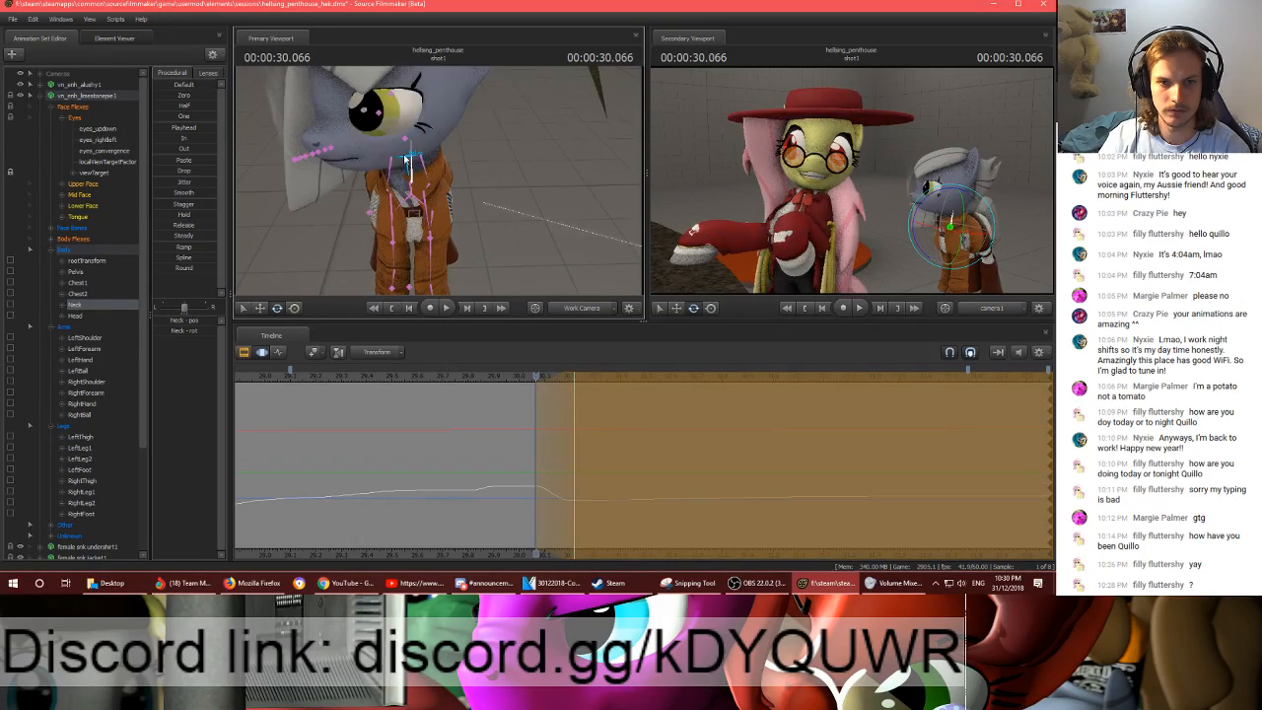
{"action": "left_click", "coordinate": [412, 139]}
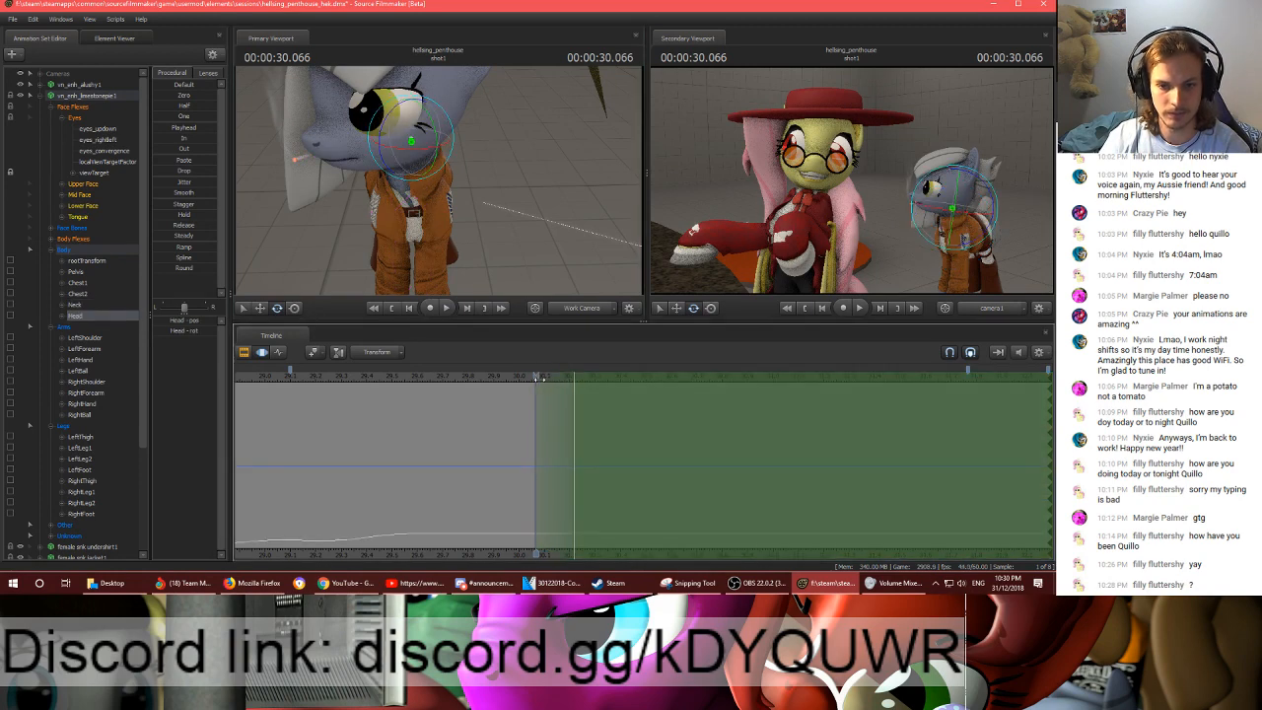
{"action": "left_click_drag", "start_coordinate": [538, 377], "coordinate": [575, 378]}
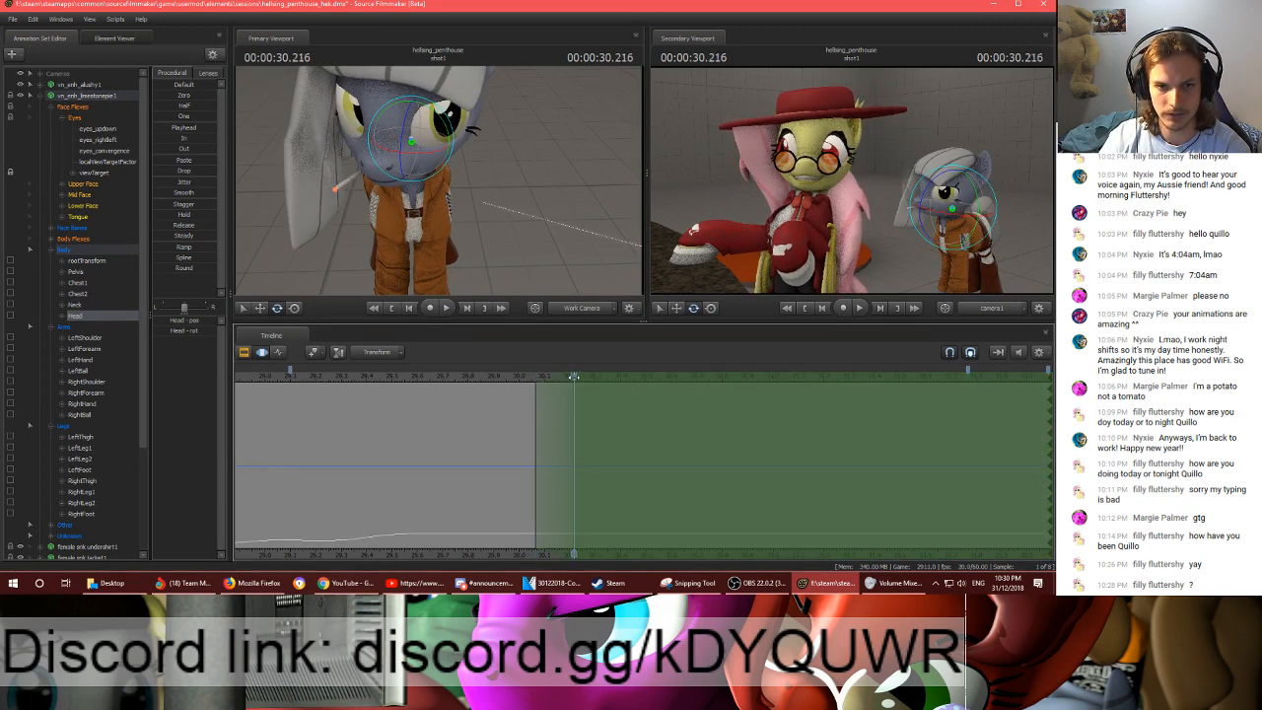
{"action": "left_click_drag", "start_coordinate": [411, 141], "coordinate": [450, 199]}
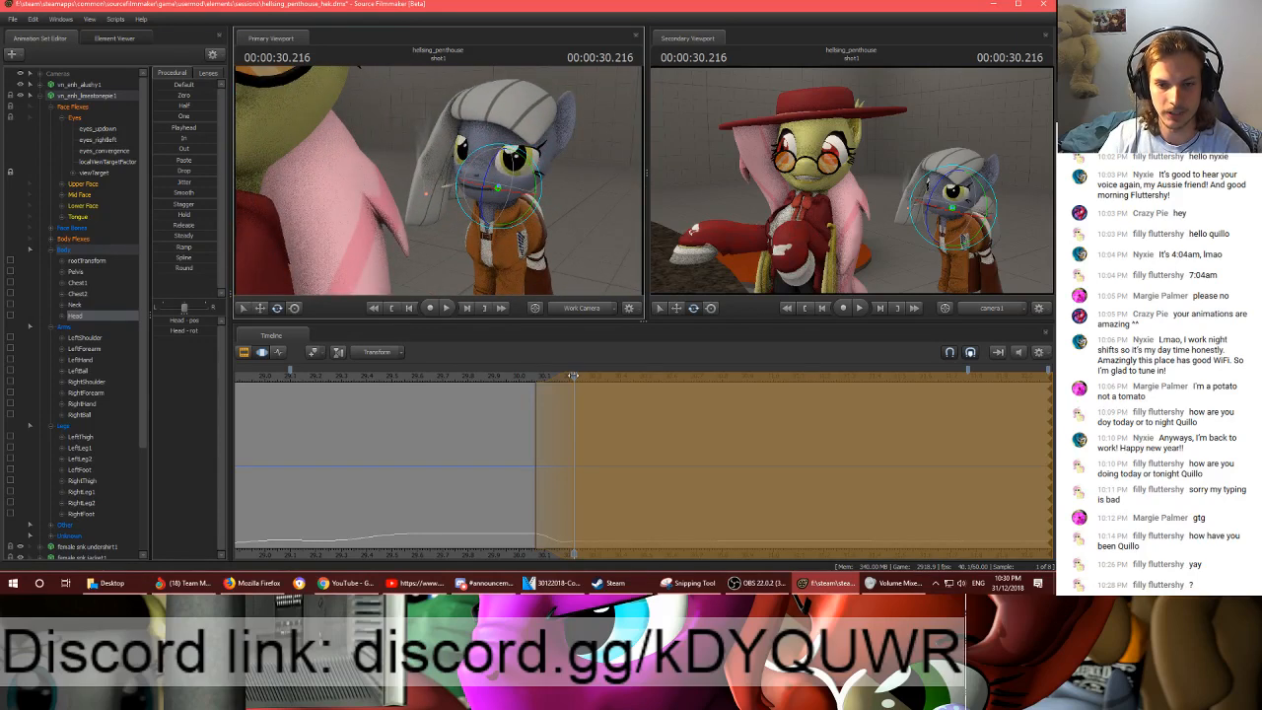
- Apply the head edit and set a new time selection from about 00:00:30.366 with its falloff ending near 00:00:30.516
{"action": "left_click", "coordinate": [574, 376]}
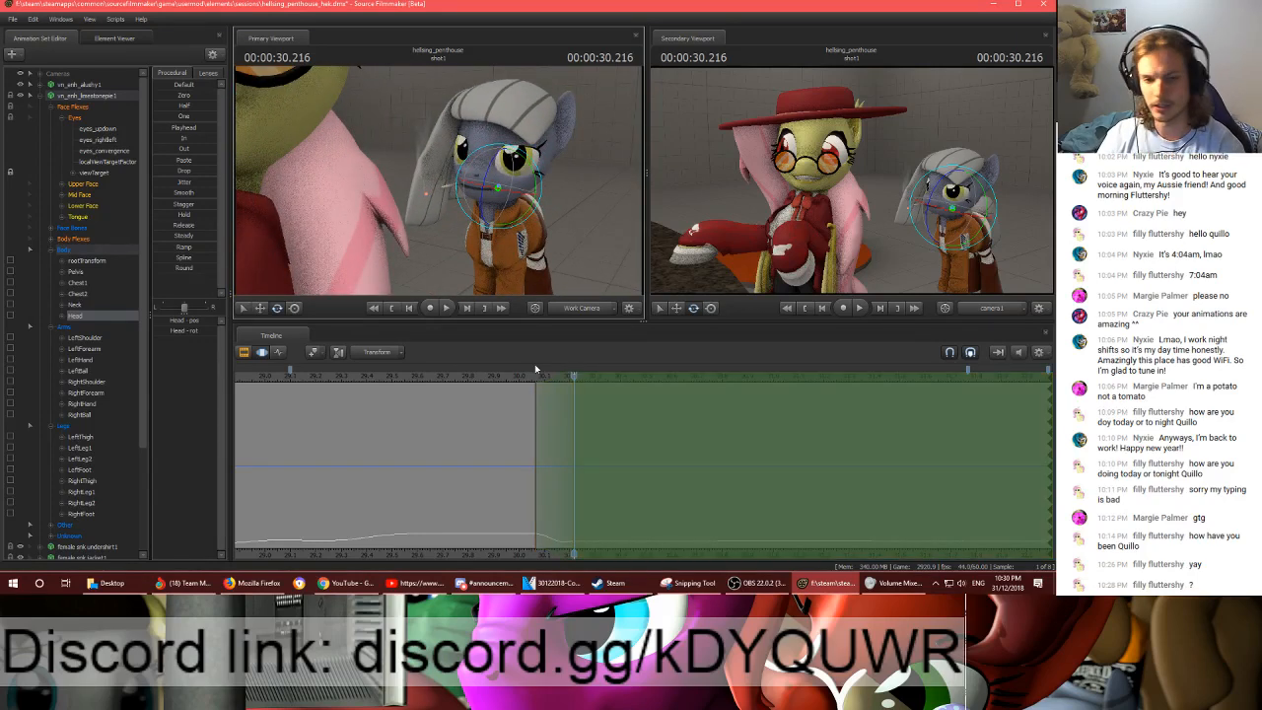
{"action": "left_click_drag", "start_coordinate": [535, 377], "coordinate": [1049, 416]}
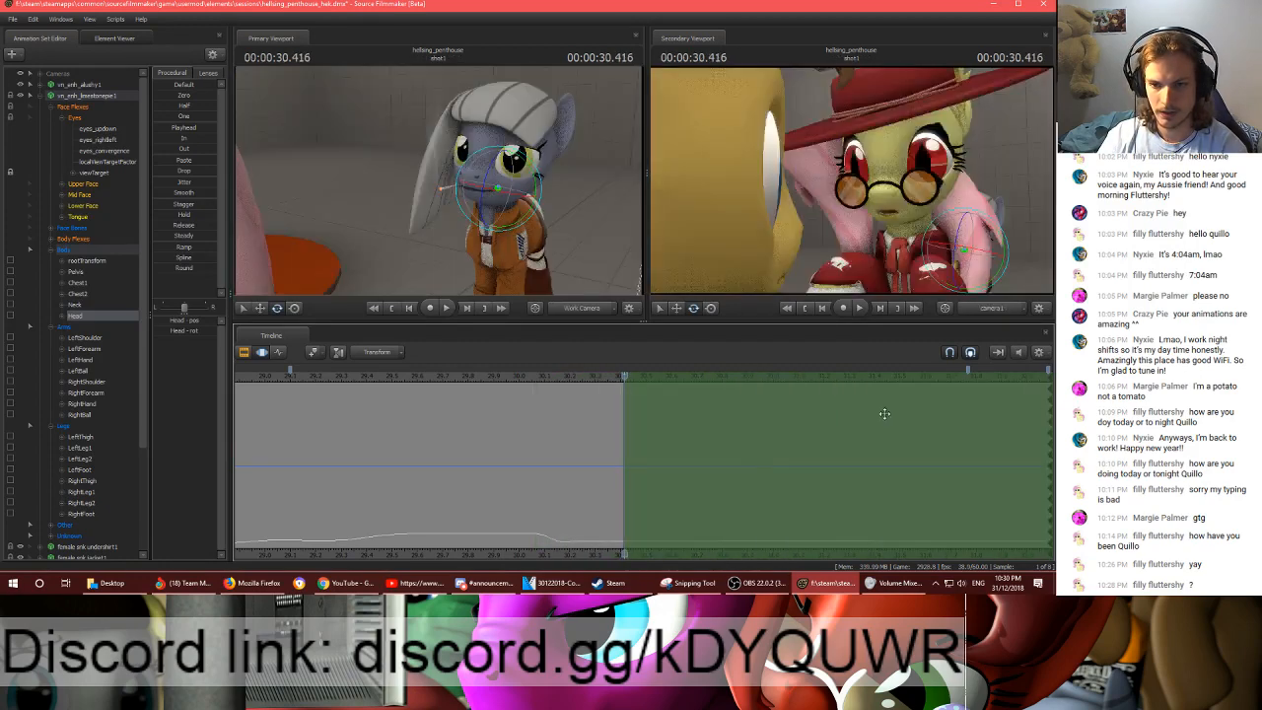
{"action": "left_click_drag", "start_coordinate": [616, 423], "coordinate": [651, 425]}
- Keyframe the grey pony's viewTarget in the Graph Editor at 00:00:30.433, then move it to shift the gaze at 00:00:30.466
{"action": "left_click", "coordinate": [100, 173]}
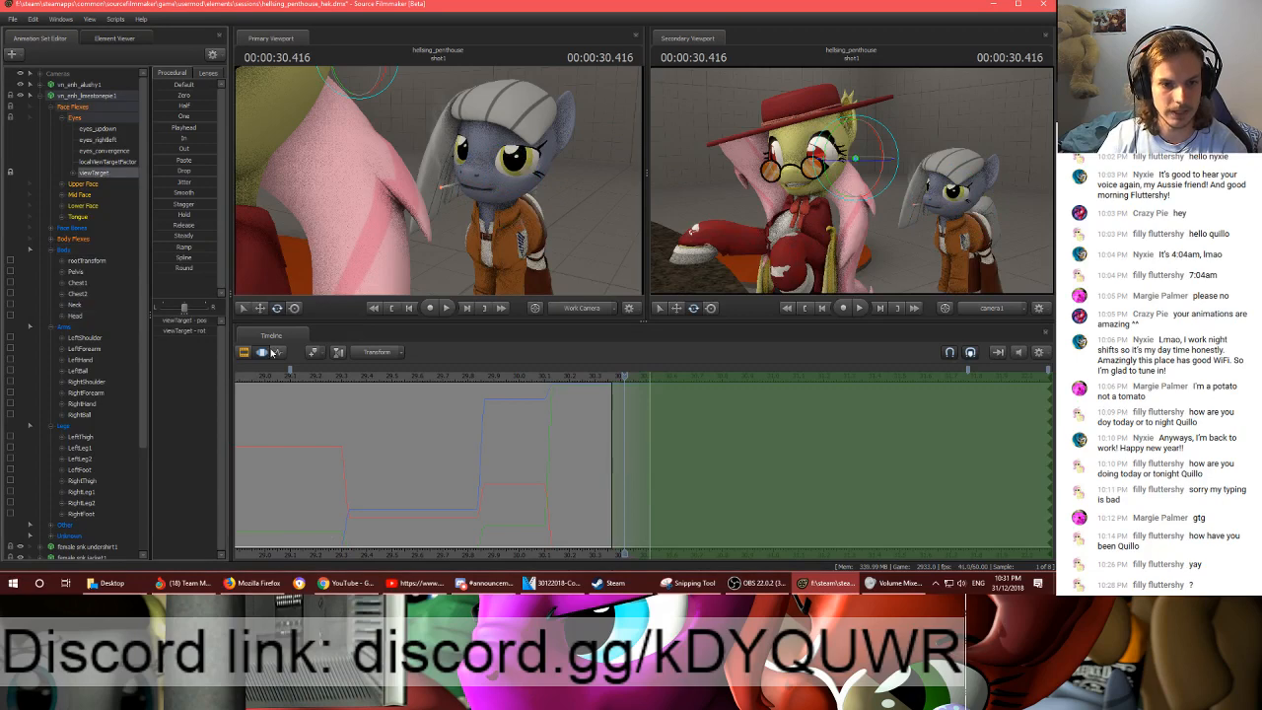
{"action": "left_click", "coordinate": [277, 352]}
{"action": "left_click", "coordinate": [628, 377]}
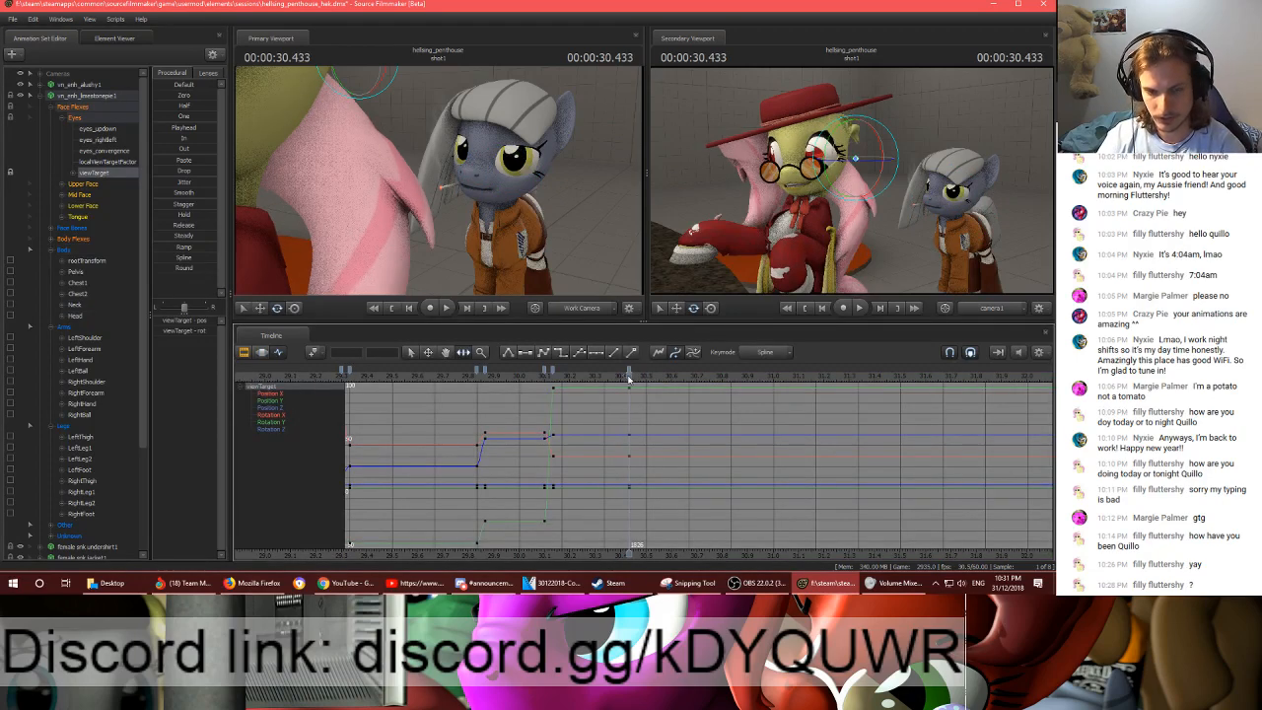
{"action": "left_click_drag", "start_coordinate": [628, 378], "coordinate": [638, 377]}
{"action": "left_click_drag", "start_coordinate": [572, 241], "coordinate": [422, 227]}
{"action": "key", "text": "w"}
{"action": "left_click_drag", "start_coordinate": [497, 178], "coordinate": [426, 153]}
{"action": "left_click_drag", "start_coordinate": [444, 207], "coordinate": [602, 246]}
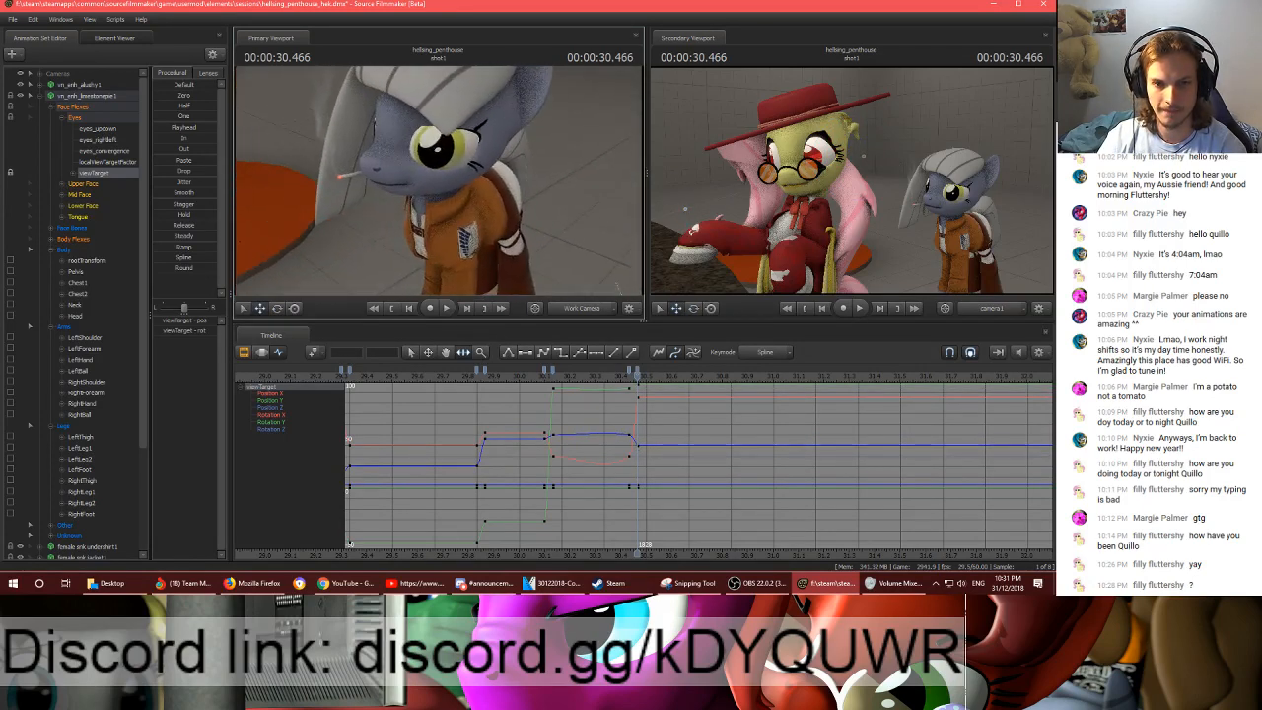
- Flatten the tangents of the viewTarget keys at 00:00:30.433 and 00:00:30.466 and return to the Motion Editor
{"action": "left_click", "coordinate": [638, 372]}
{"action": "left_click", "coordinate": [631, 372], "text": "shift"}
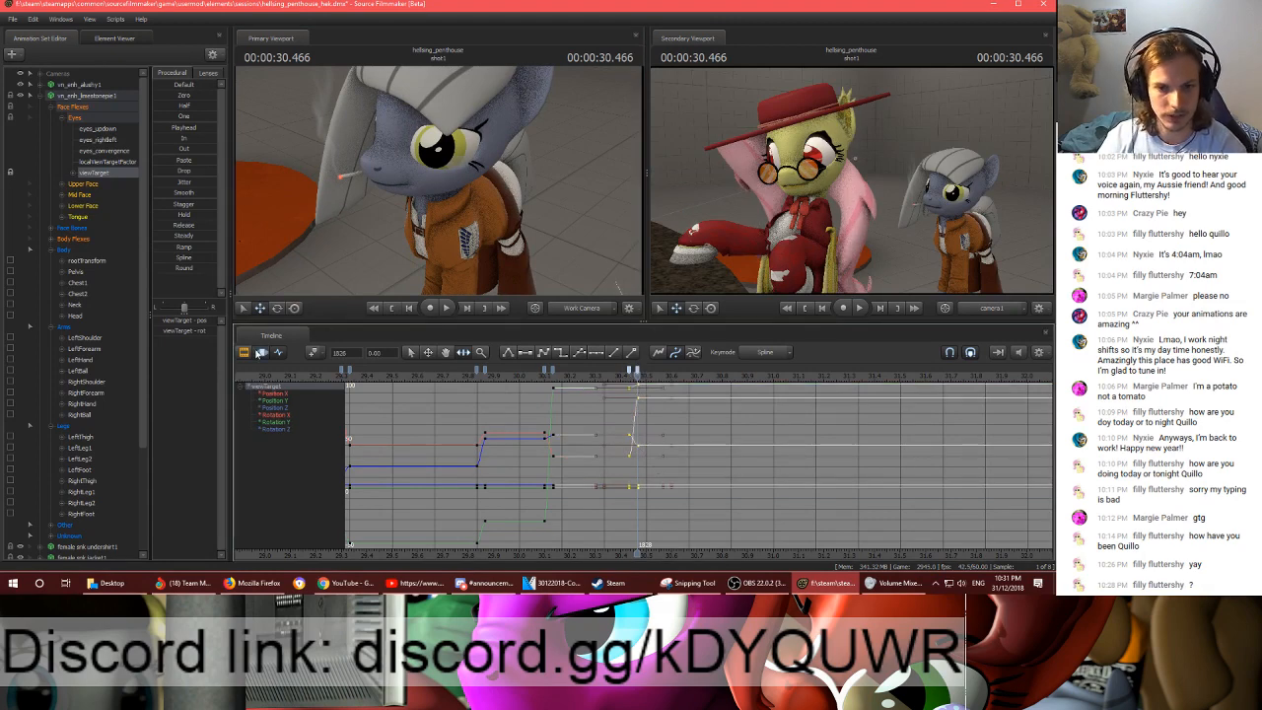
{"action": "left_click", "coordinate": [260, 352]}
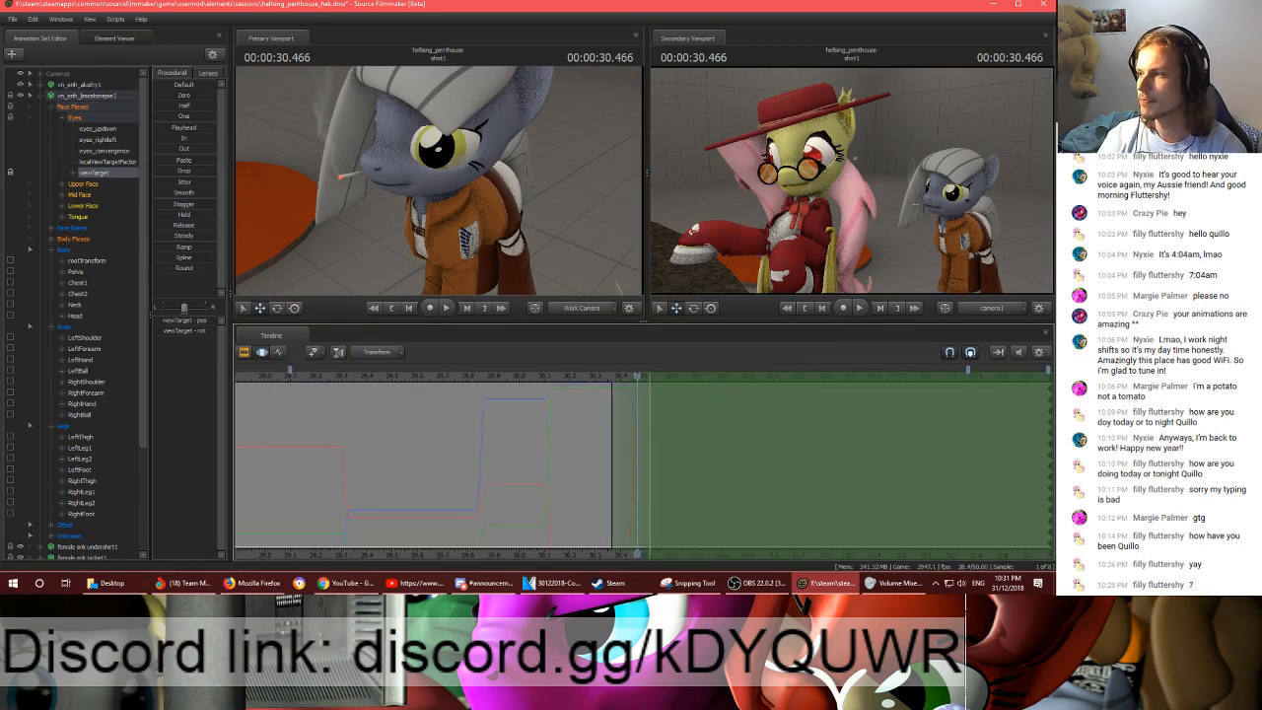
{"action": "key", "text": "alt+Tab"}
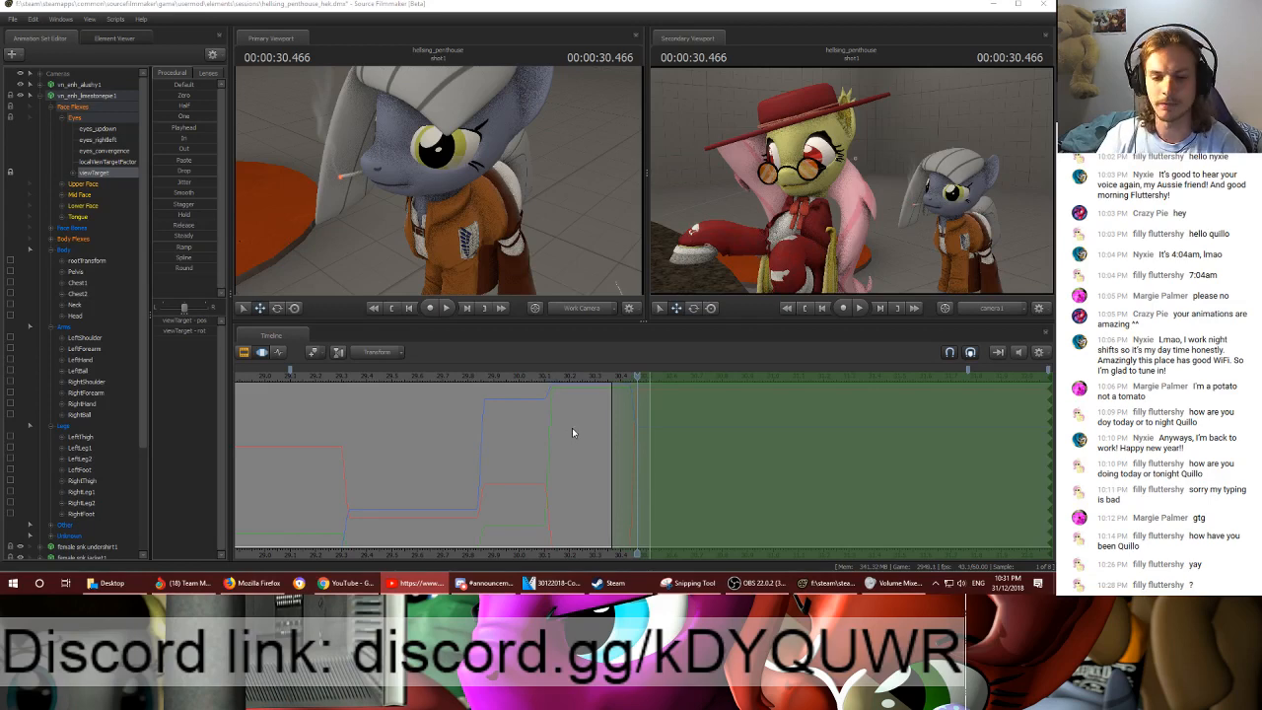
- Select the grey pony's body, arm and leg bones at 00:00:30.516 and start the time selection's falloff slightly earlier, near 00:00:30.350
{"action": "left_click_drag", "start_coordinate": [637, 378], "coordinate": [650, 379]}
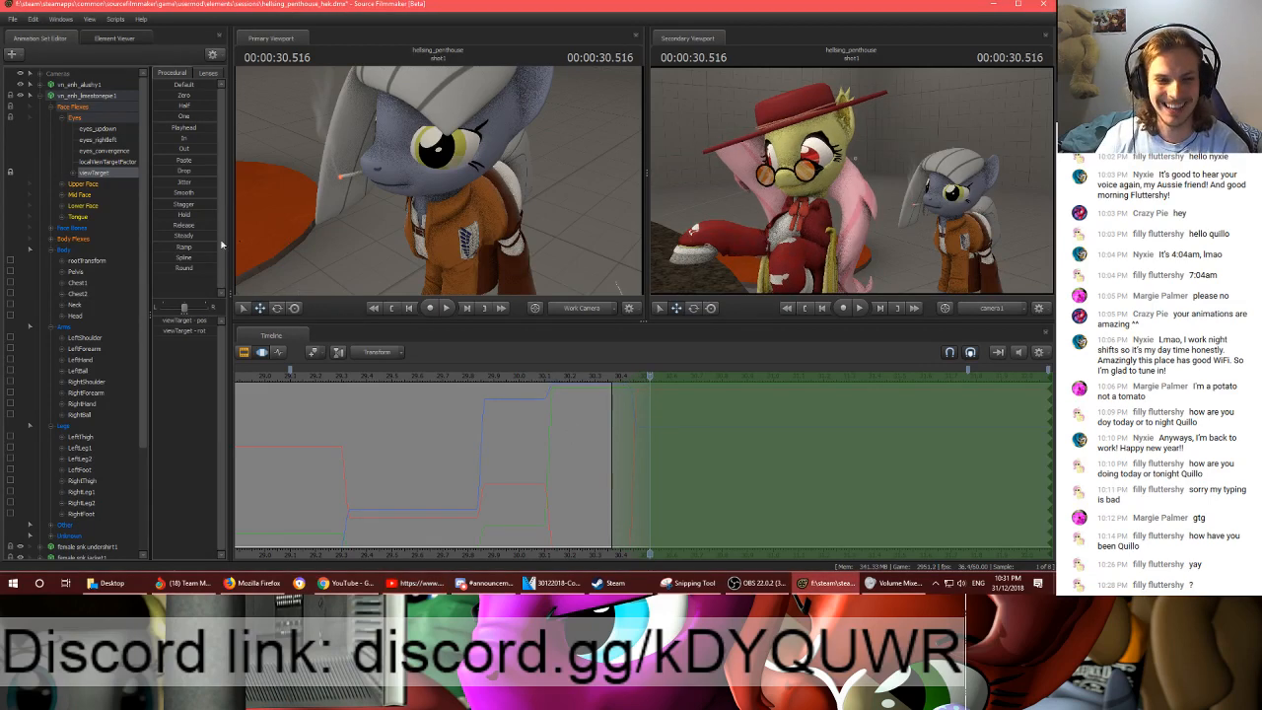
{"action": "left_click", "coordinate": [67, 250]}
{"action": "left_click", "coordinate": [69, 426], "text": "shift"}
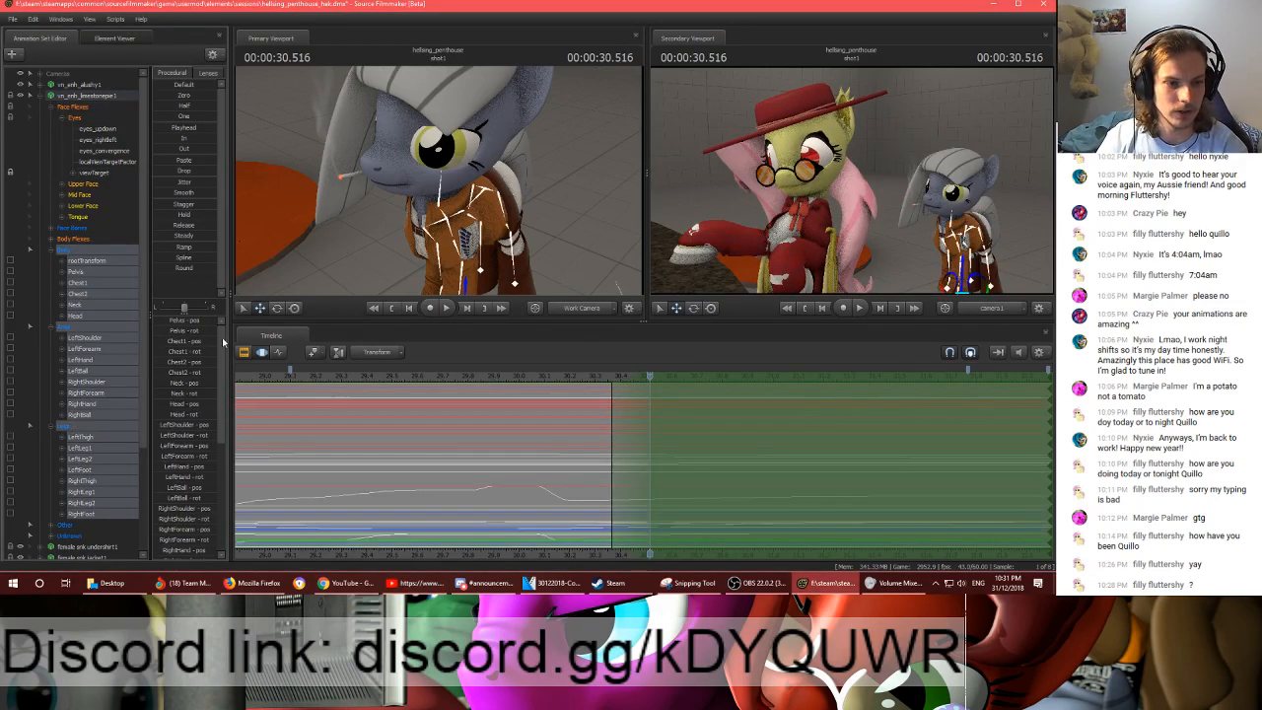
{"action": "mouse_move", "coordinate": [529, 233]}
{"action": "left_mouse_down"}
{"action": "mouse_move", "coordinate": [508, 235]}
{"action": "mouse_move", "coordinate": [517, 247]}
{"action": "left_mouse_up"}
{"action": "key", "text": "s"}
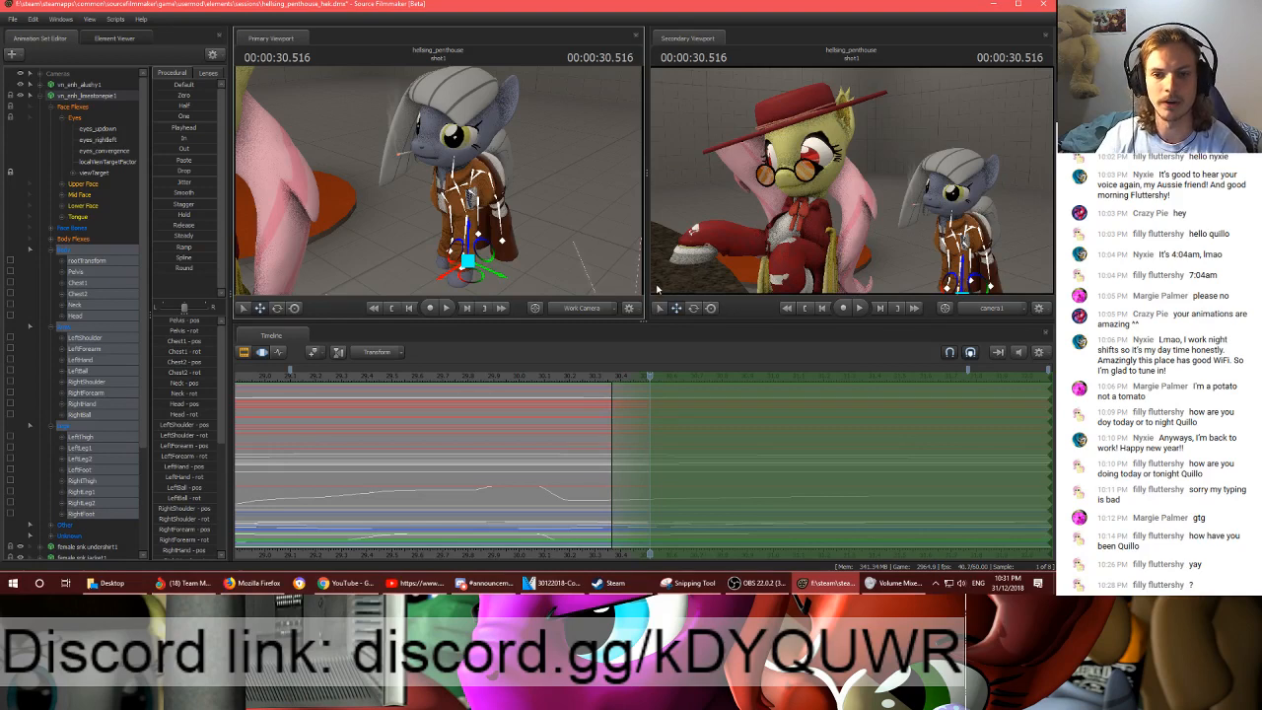
{"action": "left_click_drag", "start_coordinate": [613, 421], "coordinate": [608, 421]}
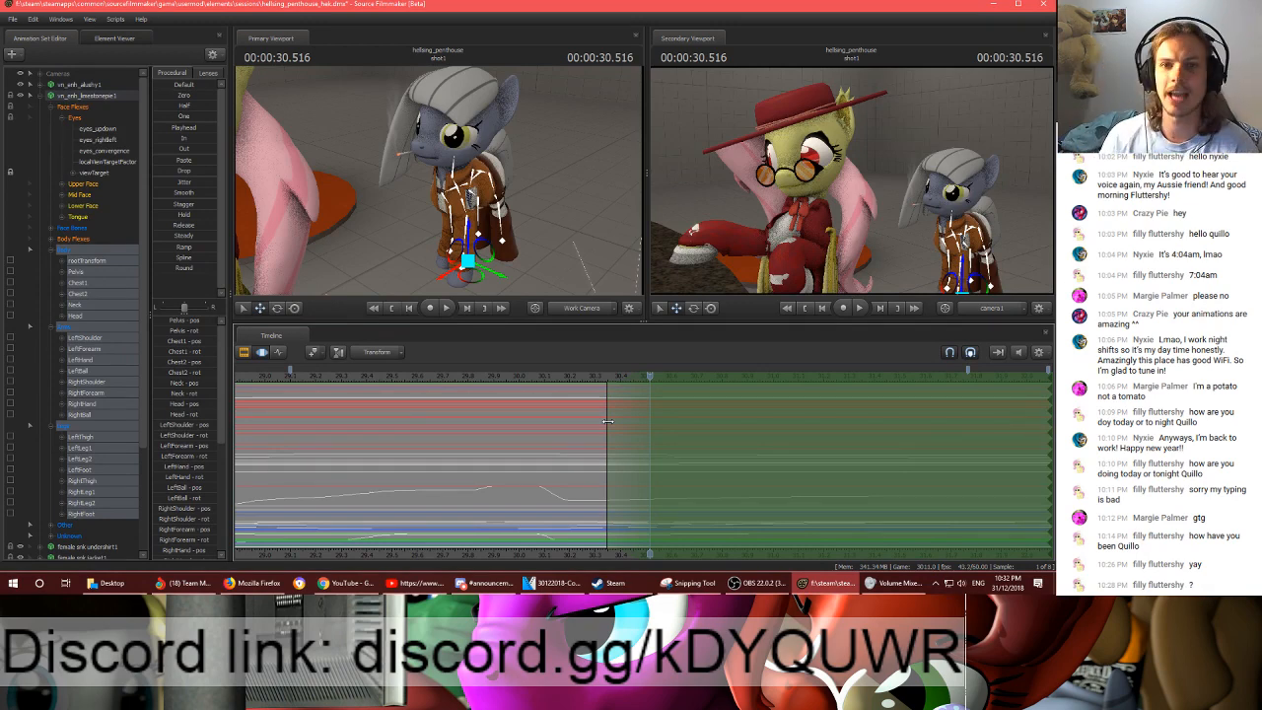
{"action": "left_click_drag", "start_coordinate": [587, 381], "coordinate": [650, 378]}
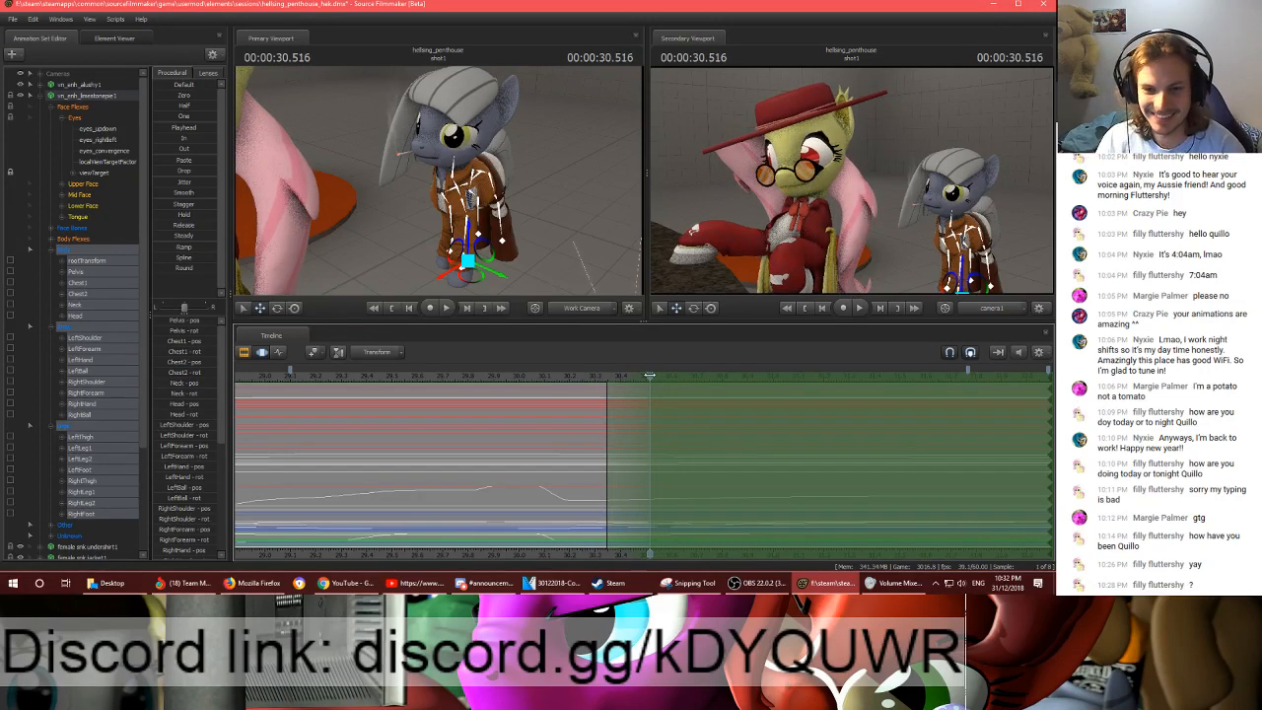
{"action": "mouse_move", "coordinate": [552, 221]}
{"action": "left_mouse_down"}
{"action": "mouse_move", "coordinate": [550, 242]}
{"action": "mouse_move", "coordinate": [549, 212]}
{"action": "mouse_move", "coordinate": [534, 215]}
{"action": "left_mouse_up"}
{"action": "key", "text": "w"}
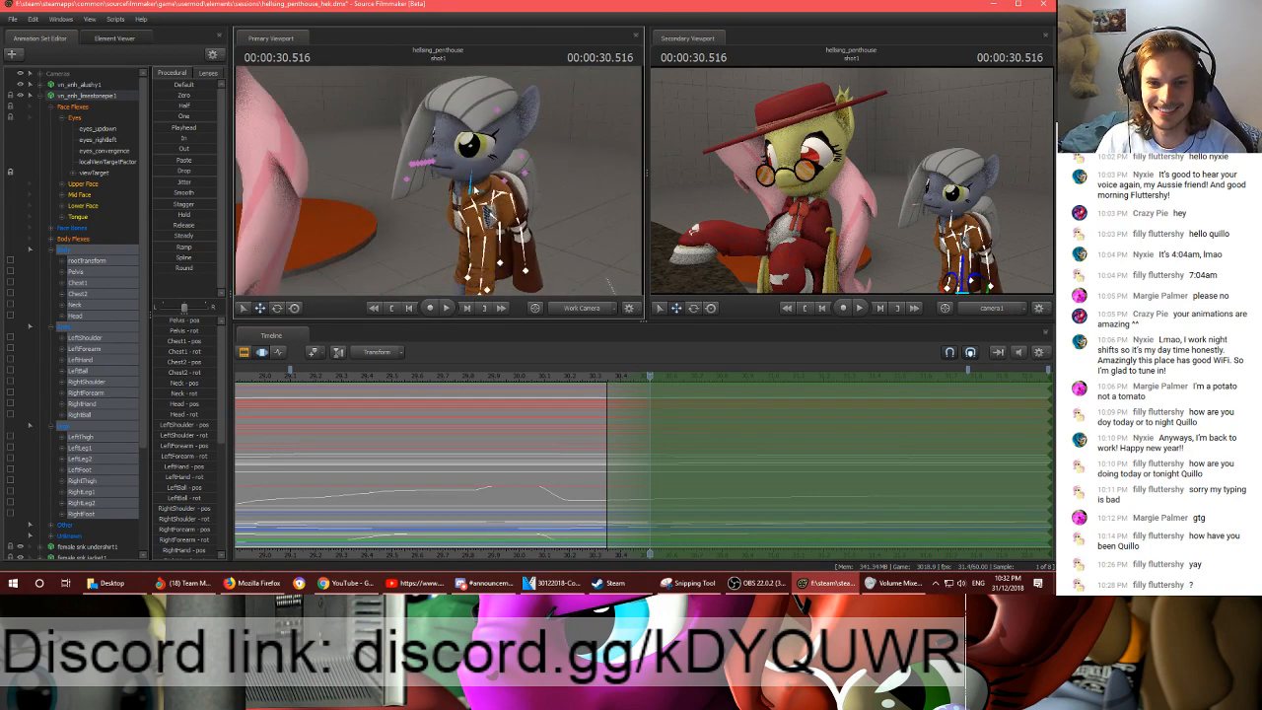
- Select the grey pony's pelvis and adjust its position at 00:00:30.516
{"action": "left_click", "coordinate": [471, 181], "text": "ctrl"}
{"action": "mouse_move", "coordinate": [471, 181]}
{"action": "left_mouse_down"}
{"action": "mouse_move", "coordinate": [466, 191]}
{"action": "mouse_move", "coordinate": [509, 213]}
{"action": "mouse_move", "coordinate": [530, 213]}
{"action": "mouse_move", "coordinate": [547, 191]}
{"action": "mouse_move", "coordinate": [459, 176]}
{"action": "left_mouse_up"}
{"action": "left_click", "coordinate": [513, 196], "text": "ctrl"}
{"action": "key", "text": "w"}
{"action": "key", "text": "s"}
{"action": "key", "text": "w"}
{"action": "key", "text": "s"}
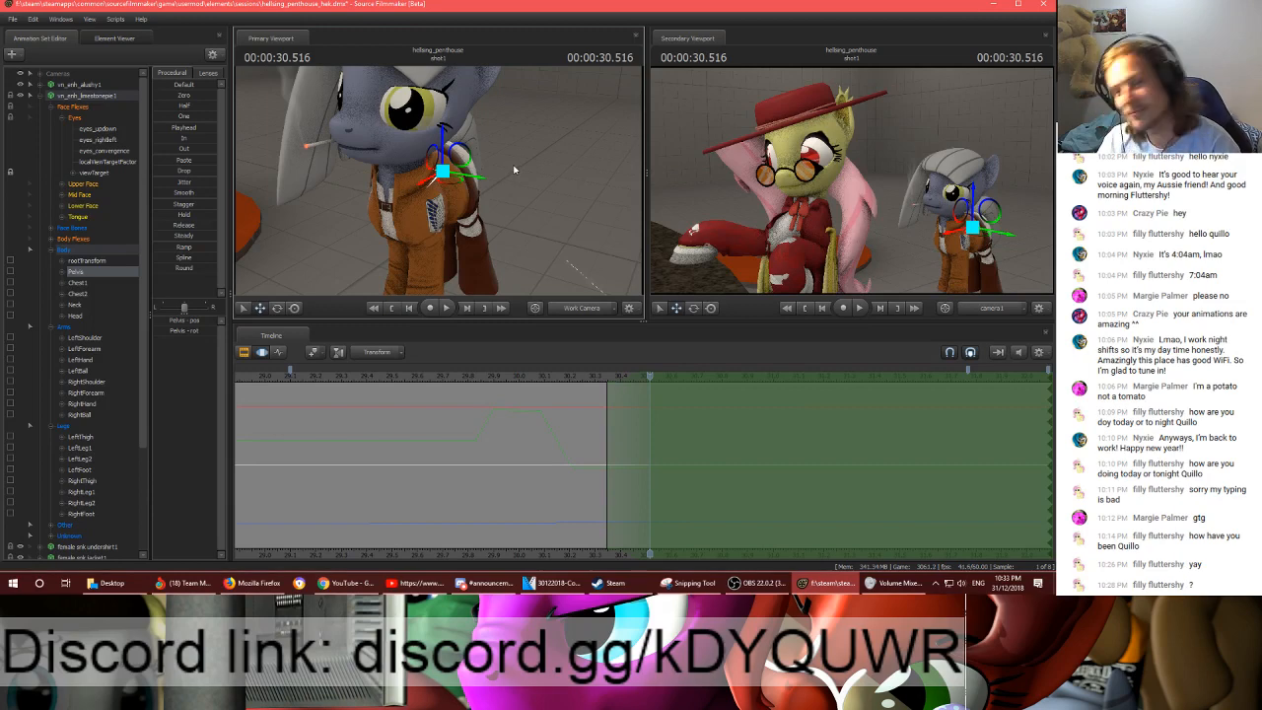
{"action": "mouse_move", "coordinate": [514, 170]}
{"action": "left_mouse_down"}
{"action": "mouse_move", "coordinate": [498, 185]}
{"action": "mouse_move", "coordinate": [464, 170]}
{"action": "mouse_move", "coordinate": [528, 186]}
{"action": "left_mouse_up"}
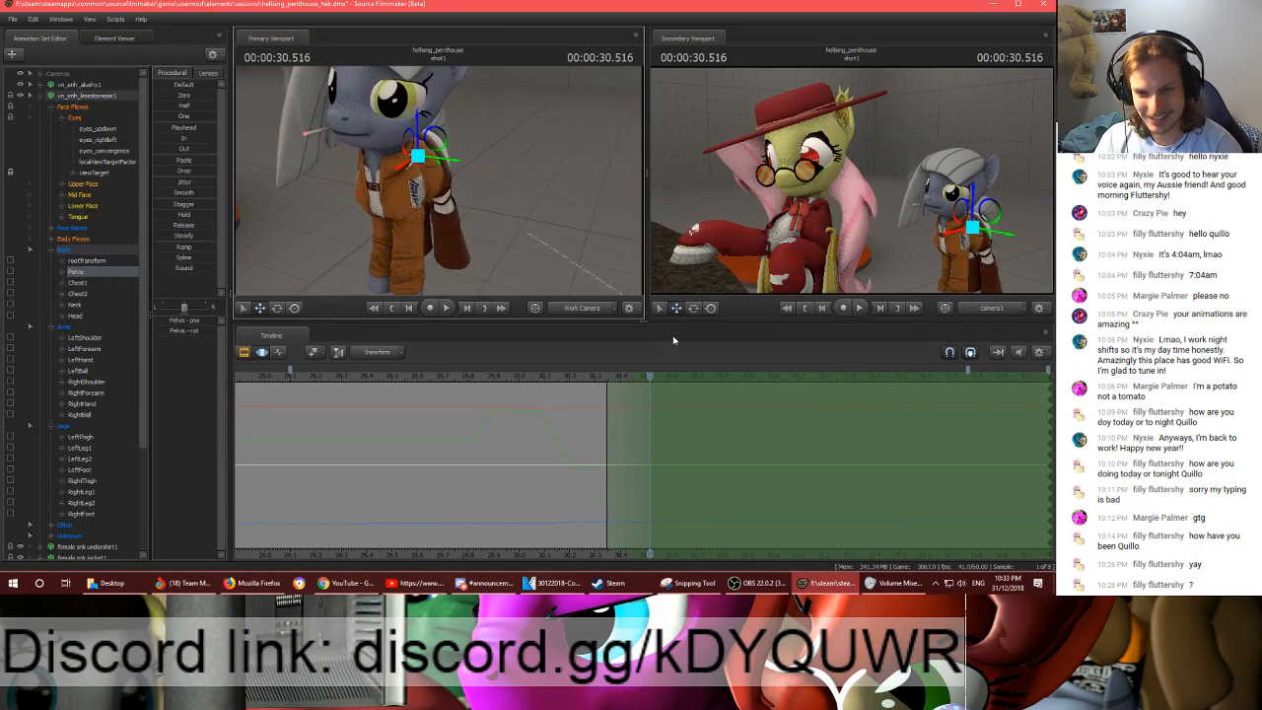
{"action": "mouse_move", "coordinate": [649, 377]}
{"action": "left_mouse_down"}
{"action": "mouse_move", "coordinate": [603, 377]}
{"action": "mouse_move", "coordinate": [650, 376]}
{"action": "left_mouse_up"}
{"action": "left_click_drag", "start_coordinate": [446, 176], "coordinate": [444, 158]}
- Rotate the grey pony's neck and head at 00:00:30.516 and play back the motion
{"action": "left_click", "coordinate": [427, 159], "text": "ctrl"}
{"action": "key", "text": "e"}
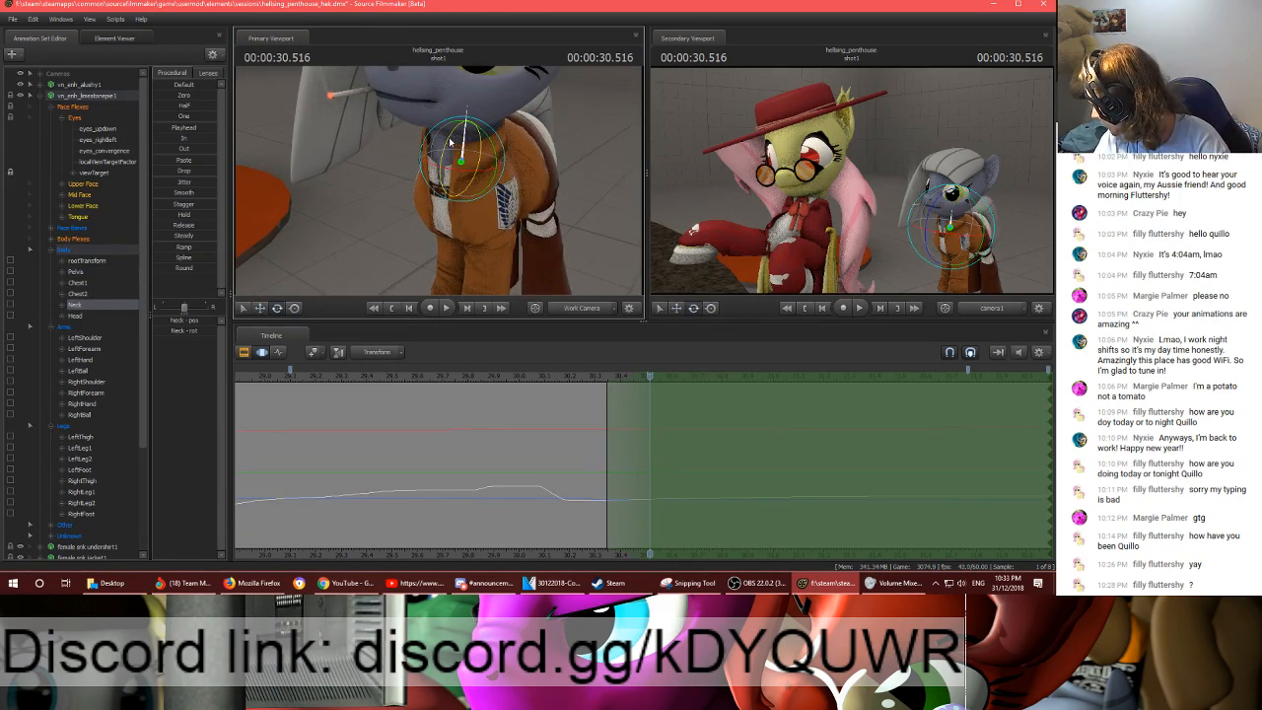
{"action": "left_click_drag", "start_coordinate": [449, 146], "coordinate": [450, 150]}
{"action": "left_click", "coordinate": [471, 95], "text": "ctrl"}
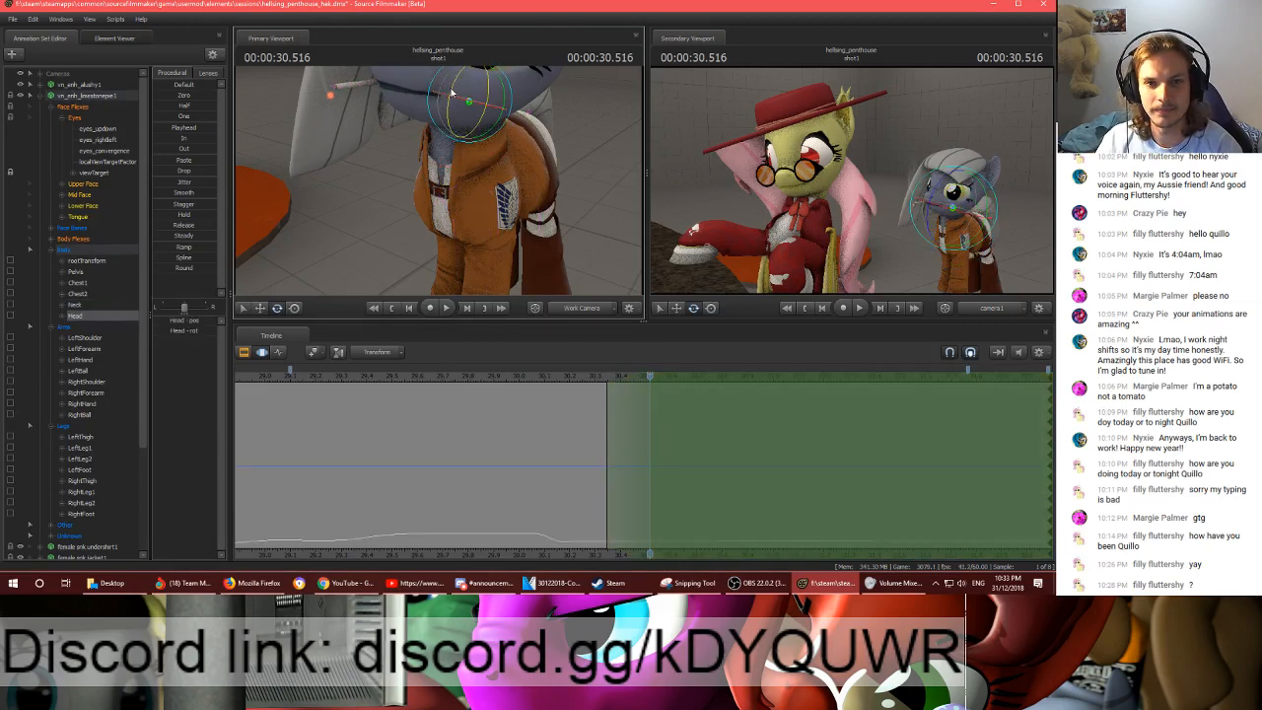
{"action": "left_click_drag", "start_coordinate": [450, 91], "coordinate": [482, 103]}
{"action": "key", "text": "s"}
{"action": "left_click_drag", "start_coordinate": [546, 129], "coordinate": [440, 185]}
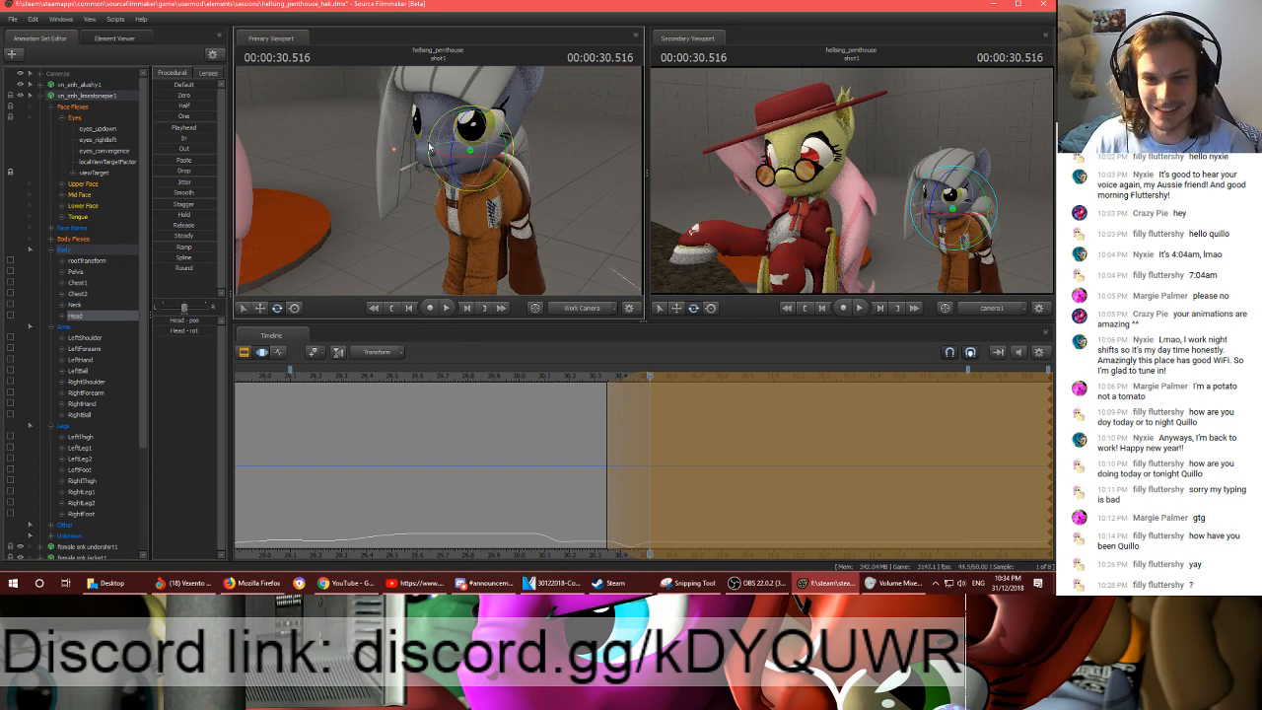
{"action": "key", "text": "space"}
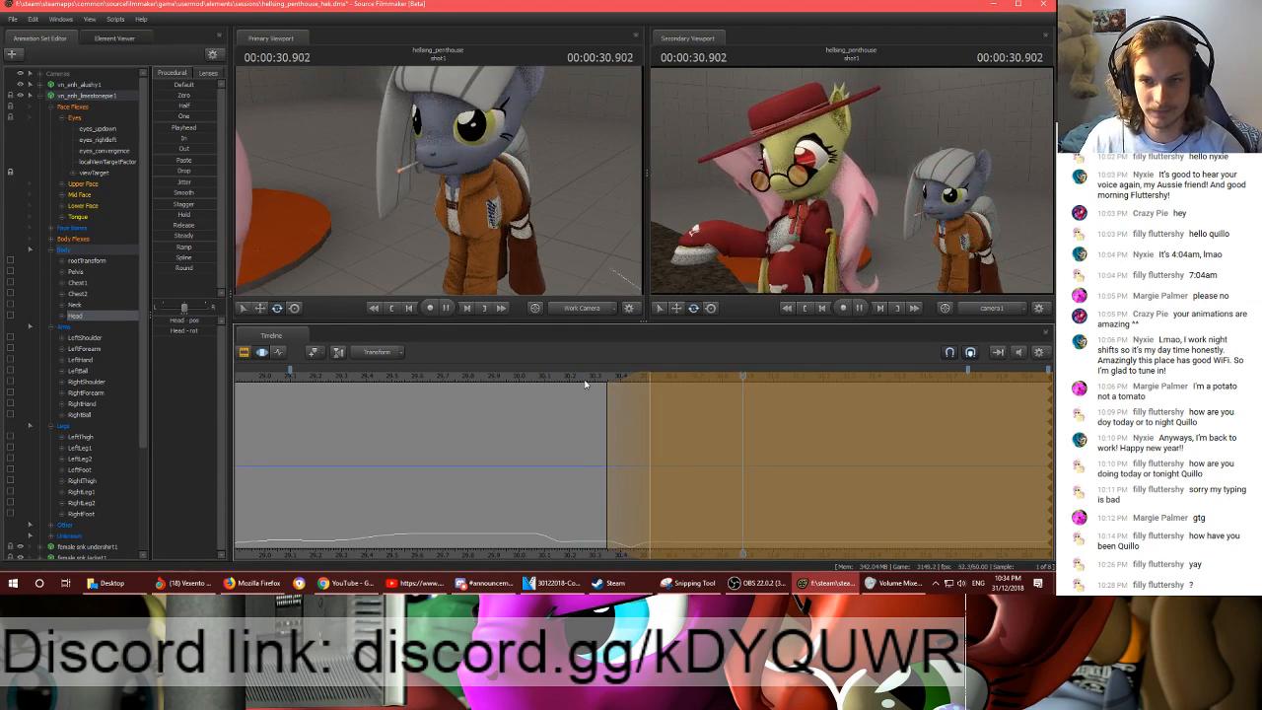
{"action": "key", "text": "space"}
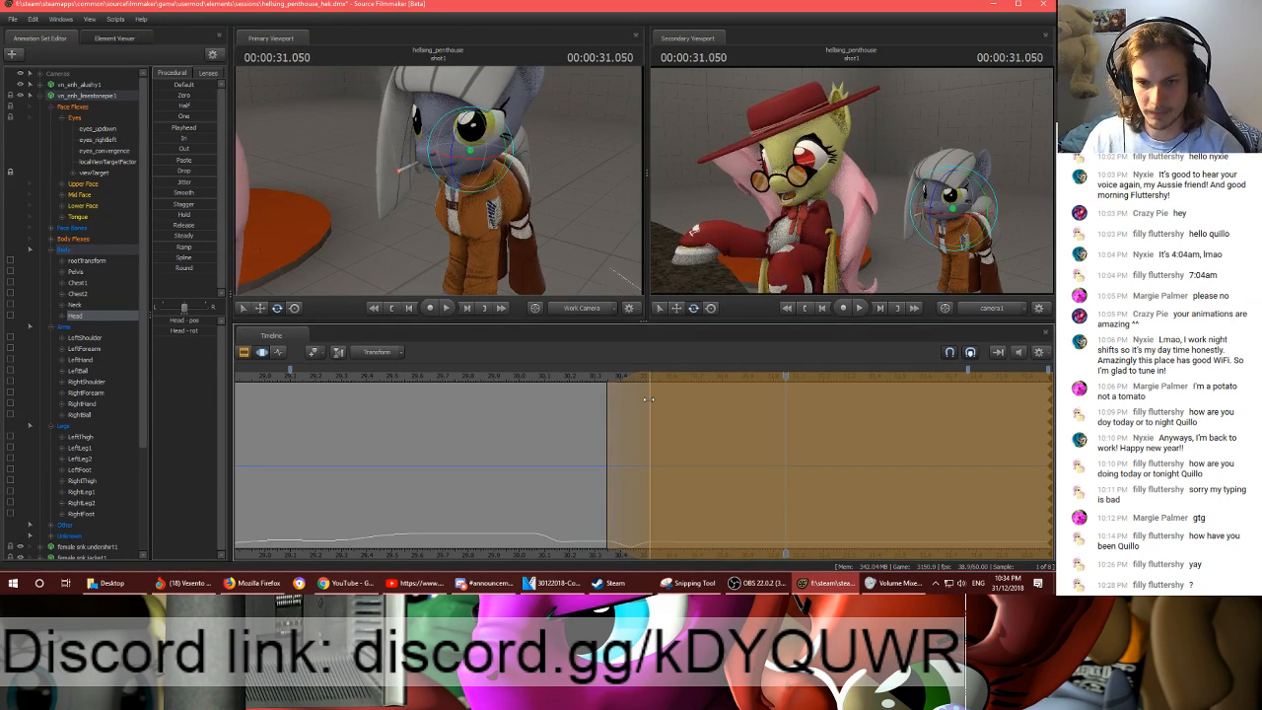
- Add the neck to the head selection and set a time selection around 00:00:30.500 with falloffs reaching about 00:00:30.15 and 00:00:31.0
{"action": "left_click_drag", "start_coordinate": [649, 399], "coordinate": [600, 402]}
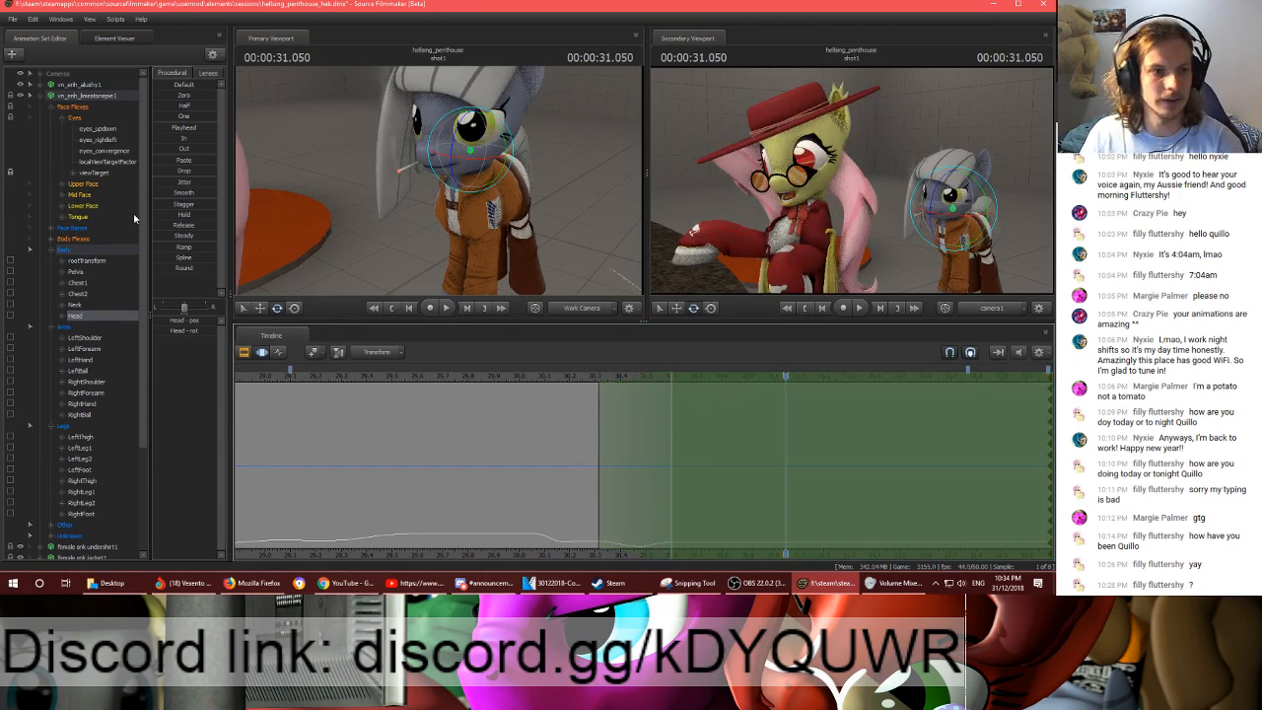
{"action": "left_click", "coordinate": [79, 305], "text": "ctrl"}
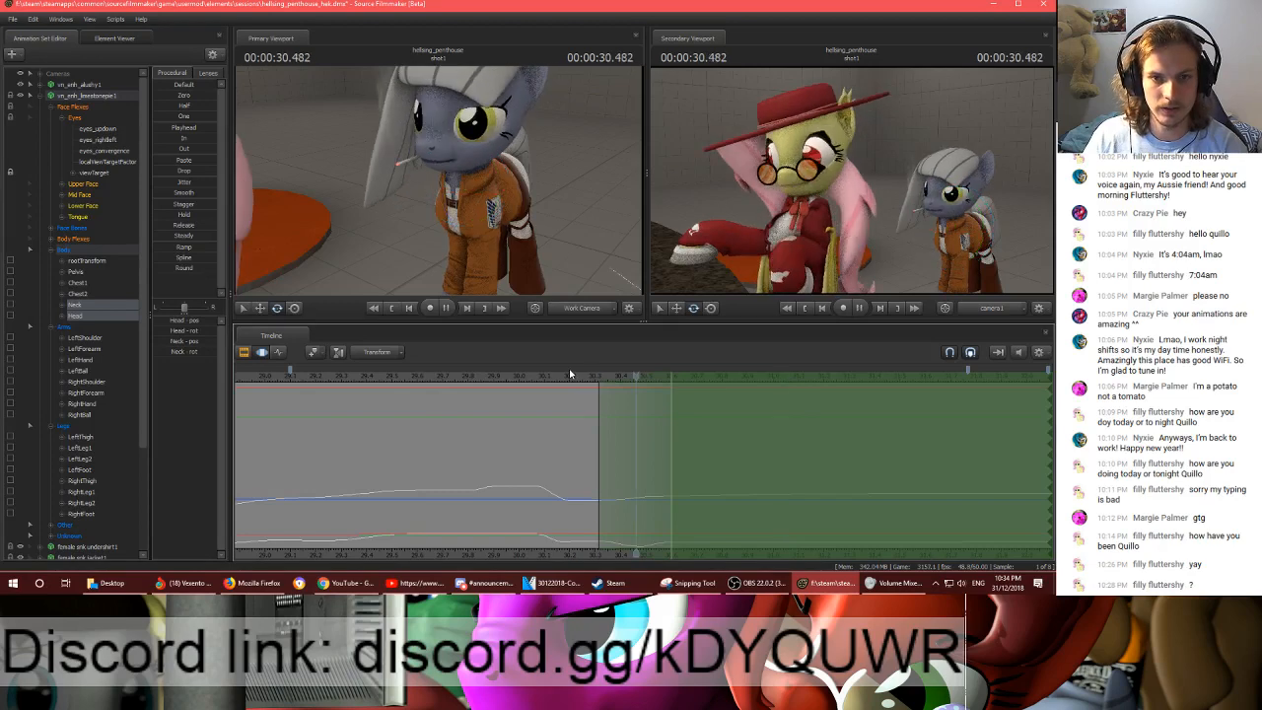
{"action": "left_click_drag", "start_coordinate": [582, 406], "coordinate": [715, 413], "text": "shift"}
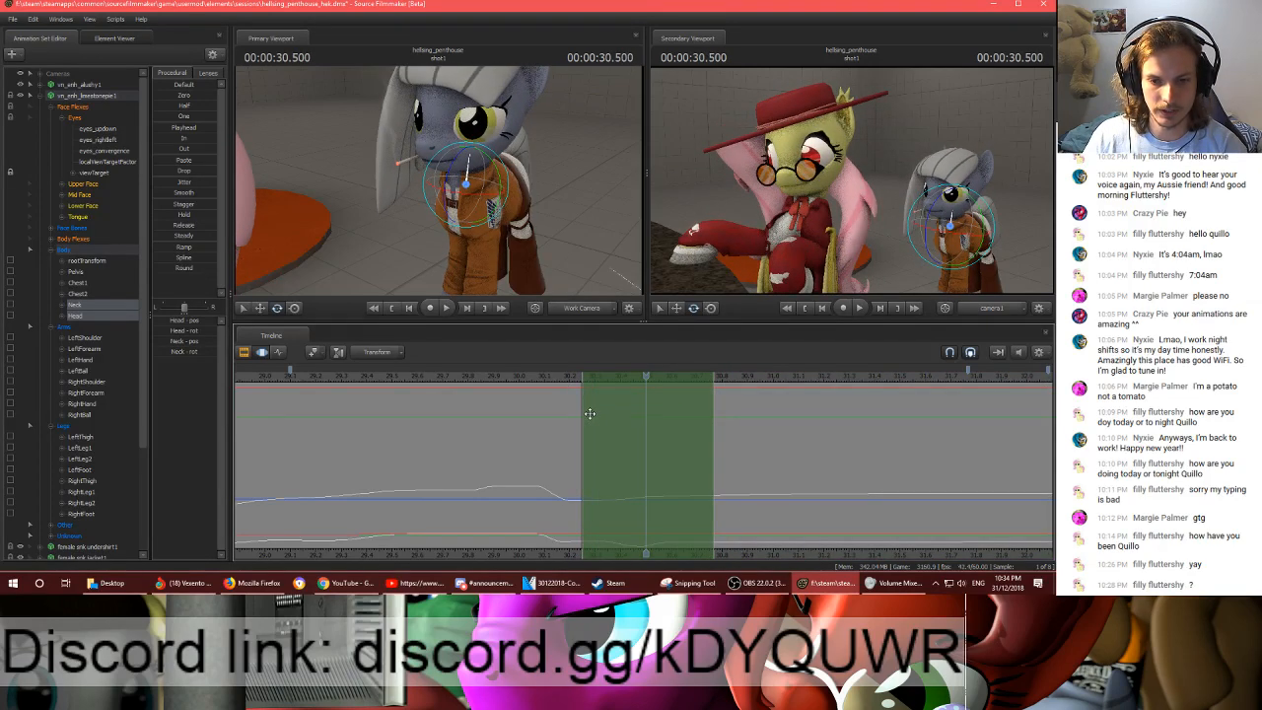
{"action": "left_click_drag", "start_coordinate": [584, 414], "coordinate": [638, 418]}
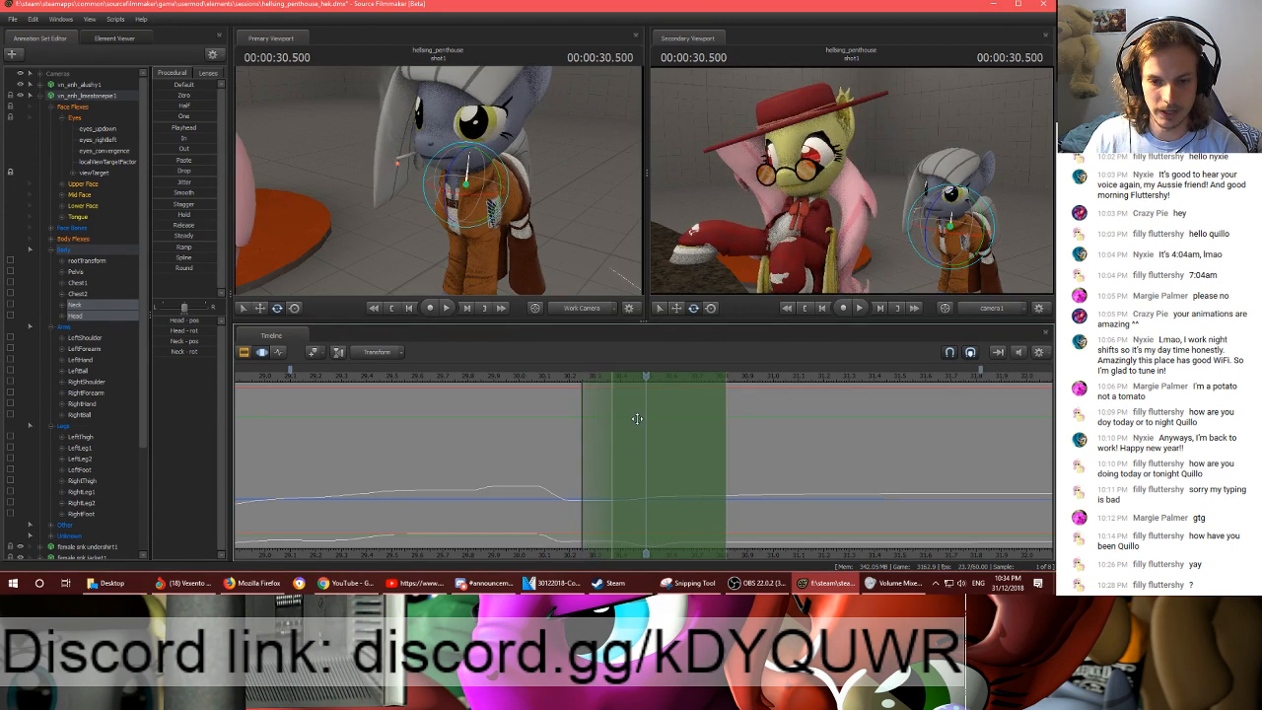
{"action": "key", "text": "ctrl+z"}
{"action": "left_click_drag", "start_coordinate": [715, 424], "coordinate": [764, 426]}
{"action": "left_click_drag", "start_coordinate": [689, 440], "coordinate": [702, 441]}
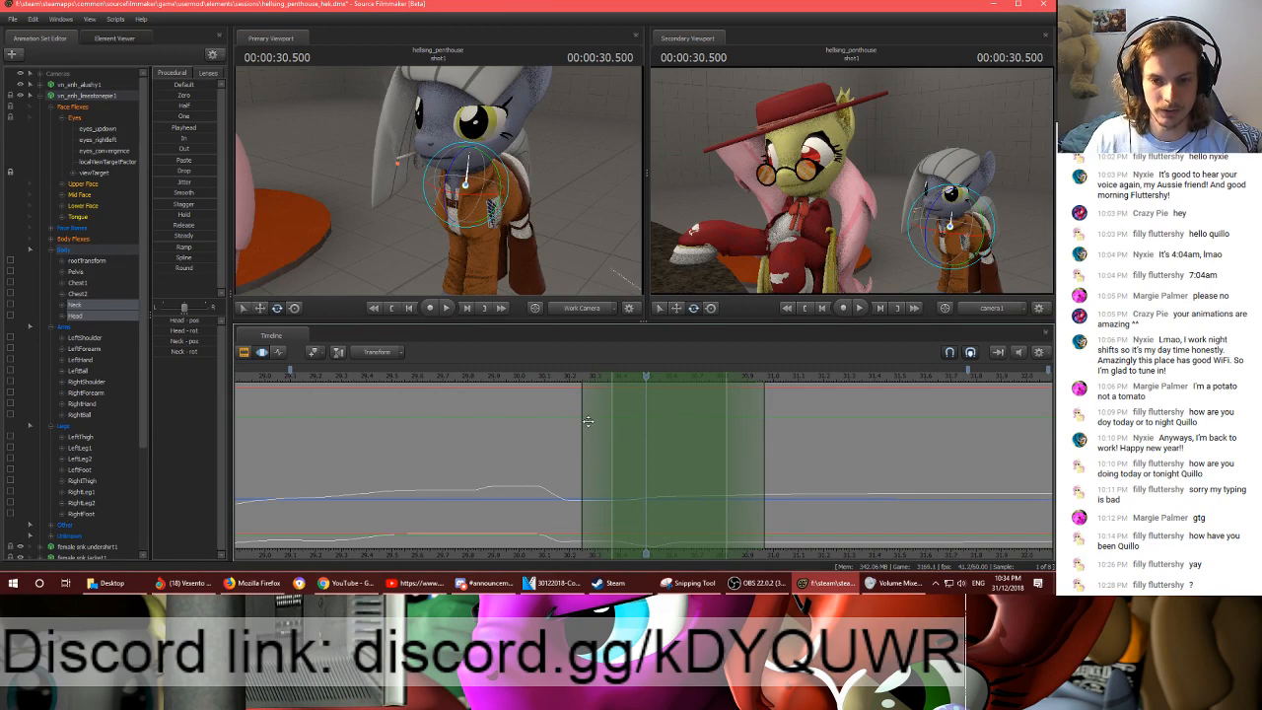
{"action": "left_click_drag", "start_coordinate": [595, 422], "coordinate": [569, 424]}
{"action": "left_click_drag", "start_coordinate": [734, 428], "coordinate": [746, 428]}
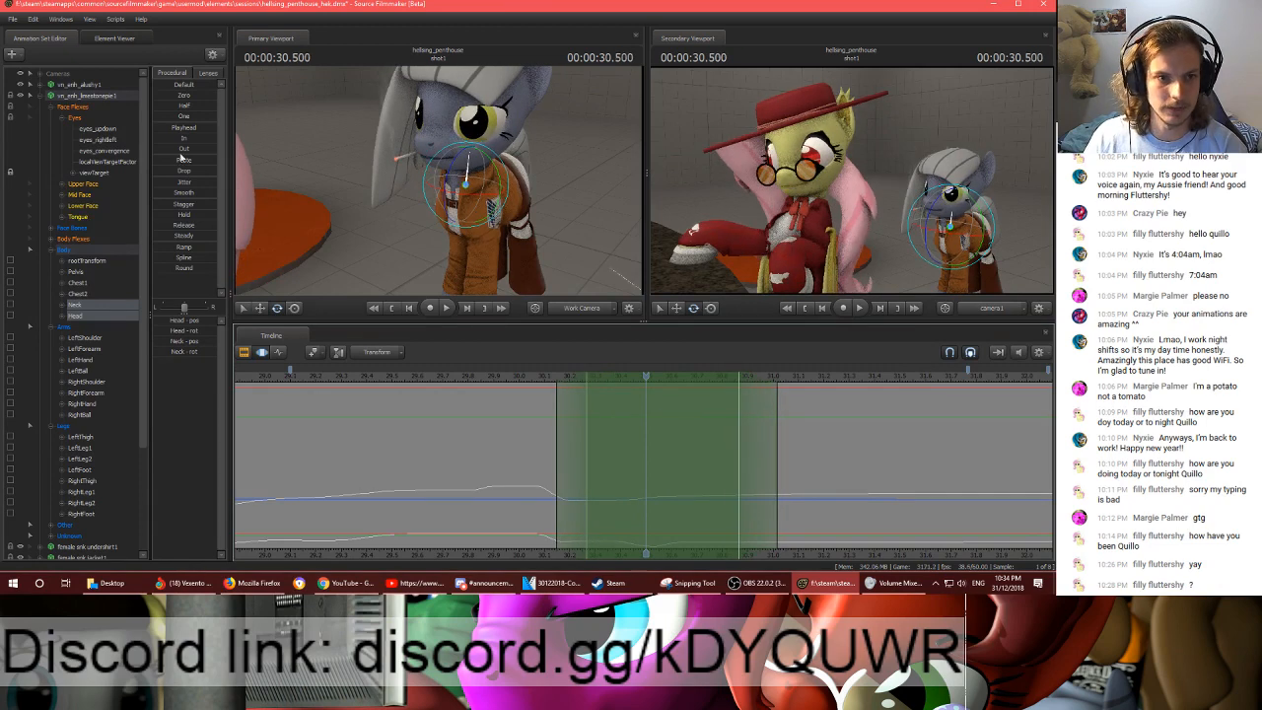
- Smooth the neck and head motion within the time selection and play it back from before 00:00:30.150
{"action": "mouse_move", "coordinate": [174, 196]}
{"action": "left_mouse_down"}
{"action": "mouse_move", "coordinate": [148, 196]}
{"action": "mouse_move", "coordinate": [193, 199]}
{"action": "mouse_move", "coordinate": [158, 197]}
{"action": "left_mouse_up"}
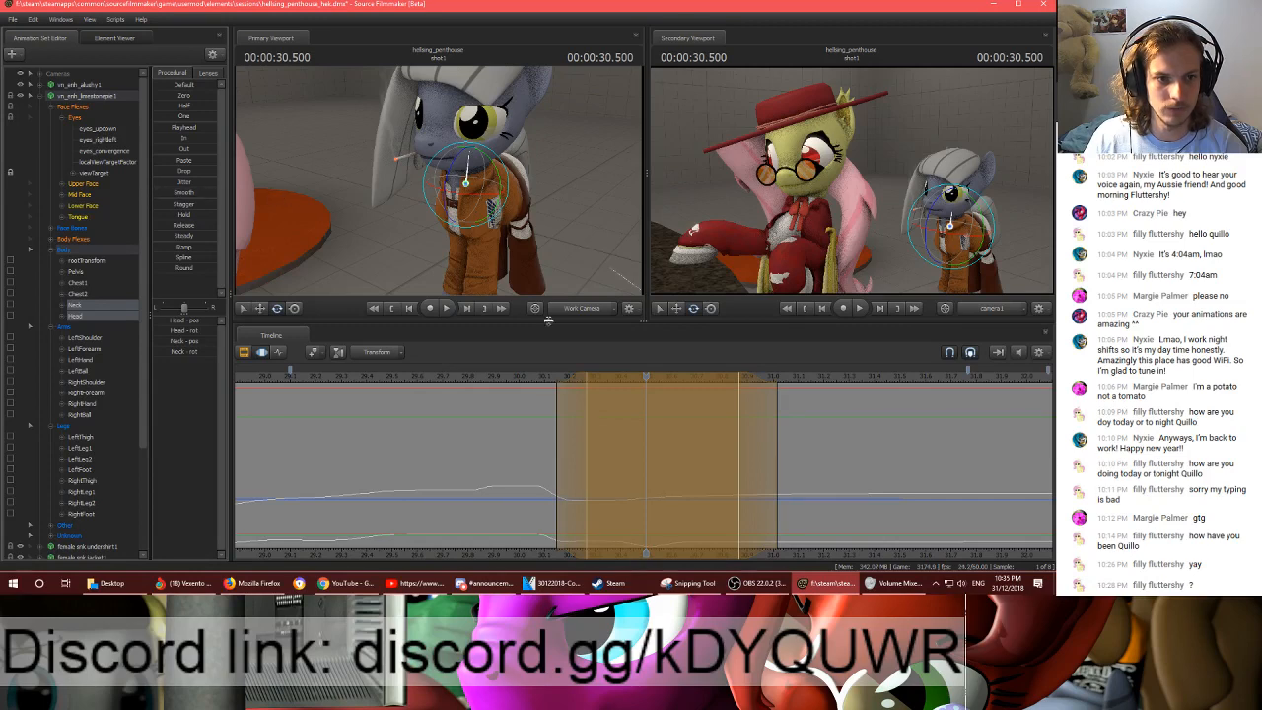
{"action": "left_click", "coordinate": [541, 378]}
{"action": "key", "text": "space"}
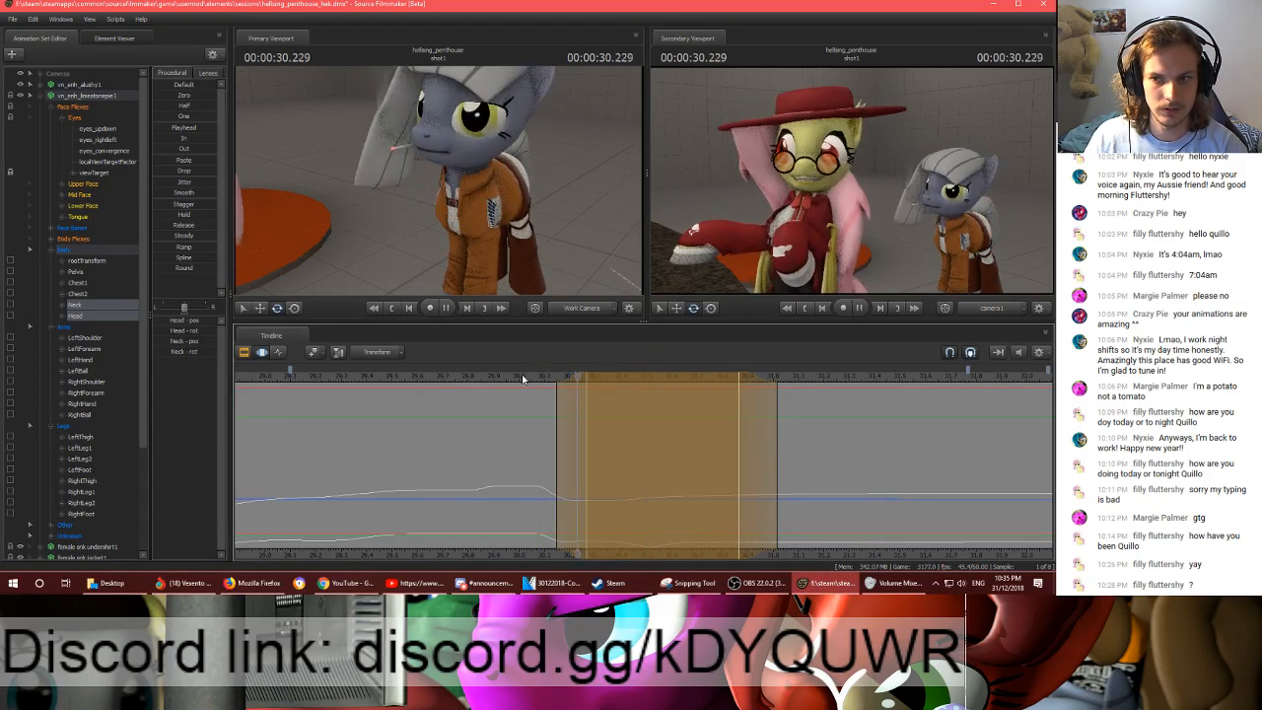
{"action": "key", "text": "space"}
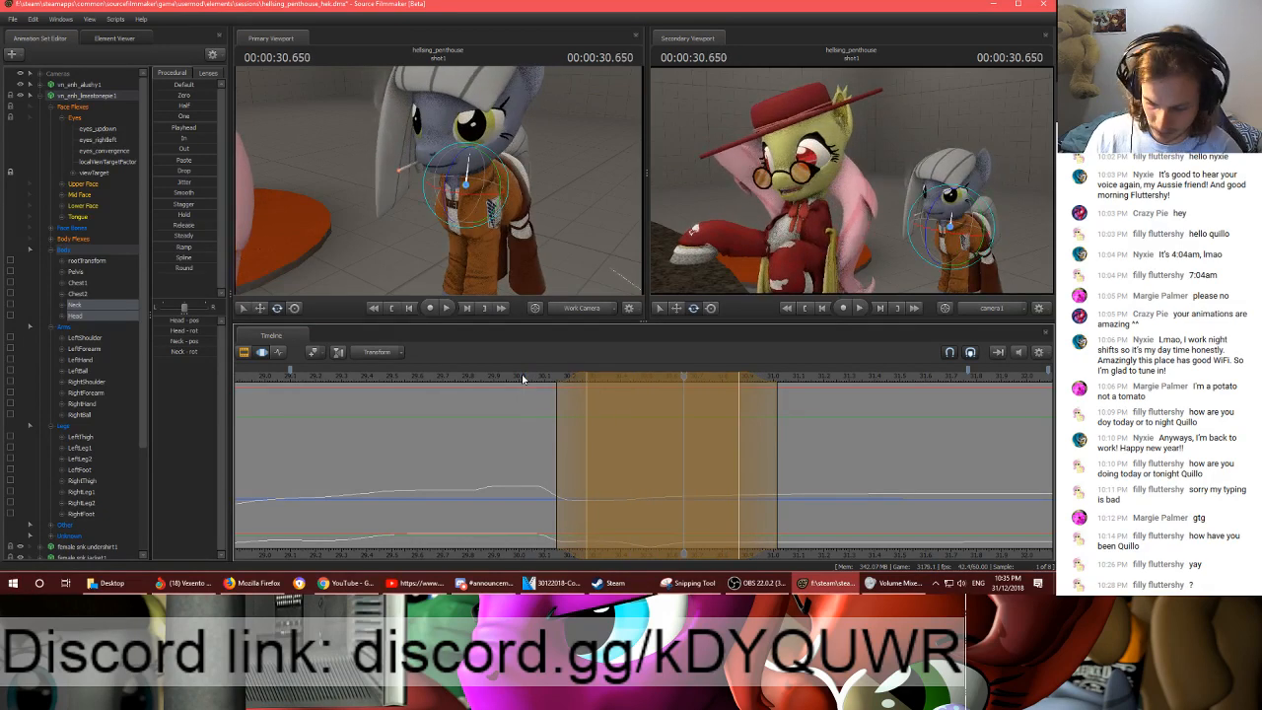
- Set a new time selection around 00:00:30.150 with falloffs reaching about 00:00:29.82 and 00:00:30.53
{"action": "left_click_drag", "start_coordinate": [509, 431], "coordinate": [607, 431], "text": "shift"}
{"action": "left_click_drag", "start_coordinate": [505, 430], "coordinate": [467, 430]}
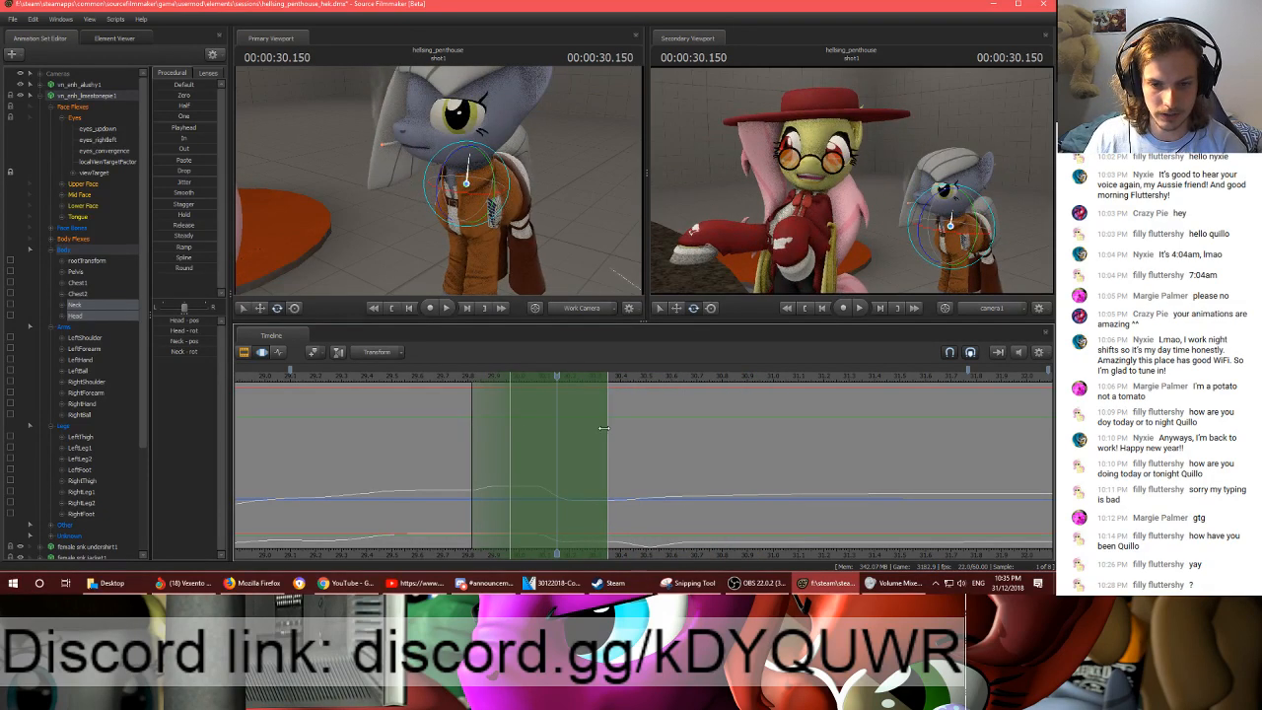
{"action": "left_click_drag", "start_coordinate": [612, 432], "coordinate": [654, 432]}
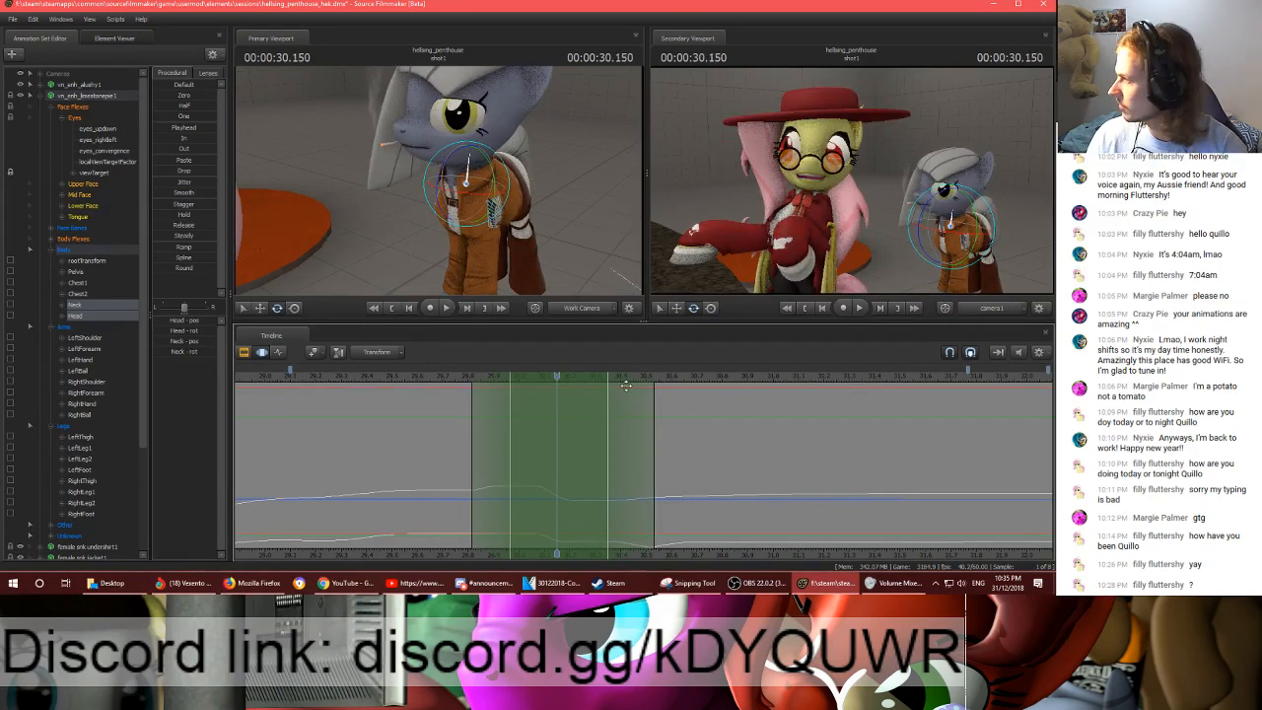
- Try the Playhead preset from 00:00:30.150 on the neck and head, play back the result and undo it
{"action": "left_click", "coordinate": [170, 130]}
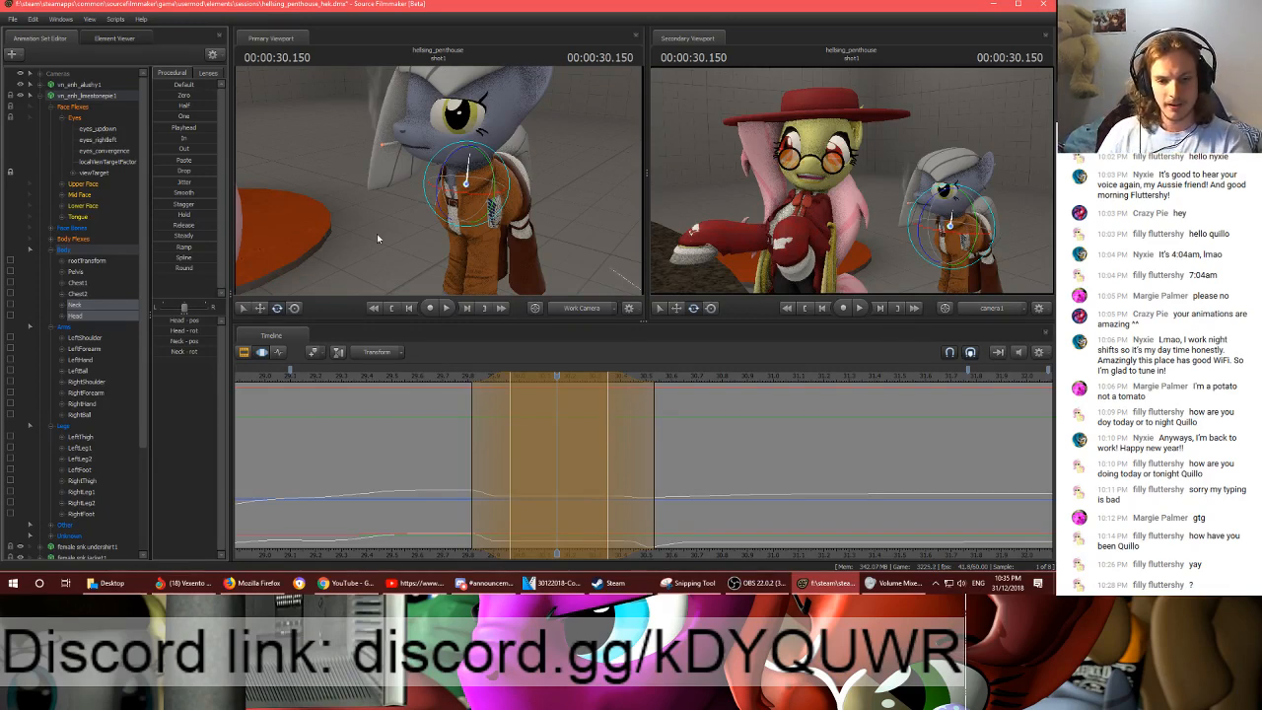
{"action": "key", "text": "shift"}
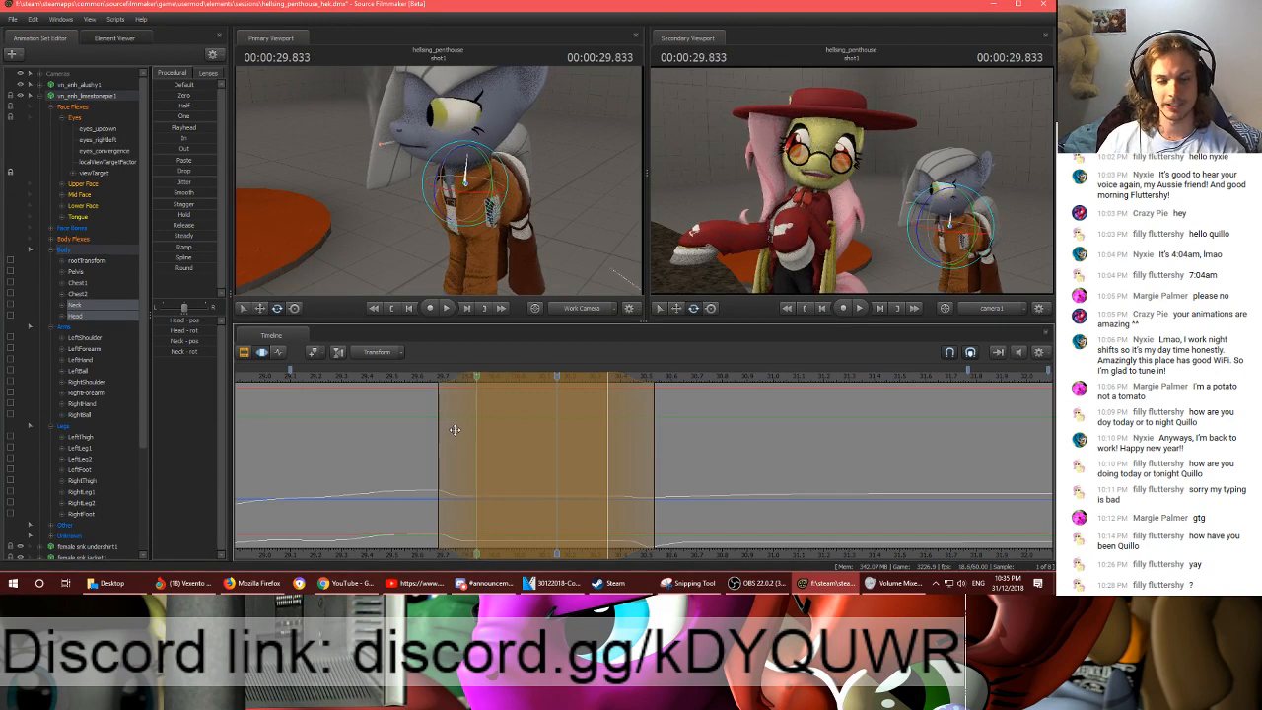
{"action": "left_click_drag", "start_coordinate": [557, 380], "coordinate": [457, 386]}
{"action": "key", "text": "space"}
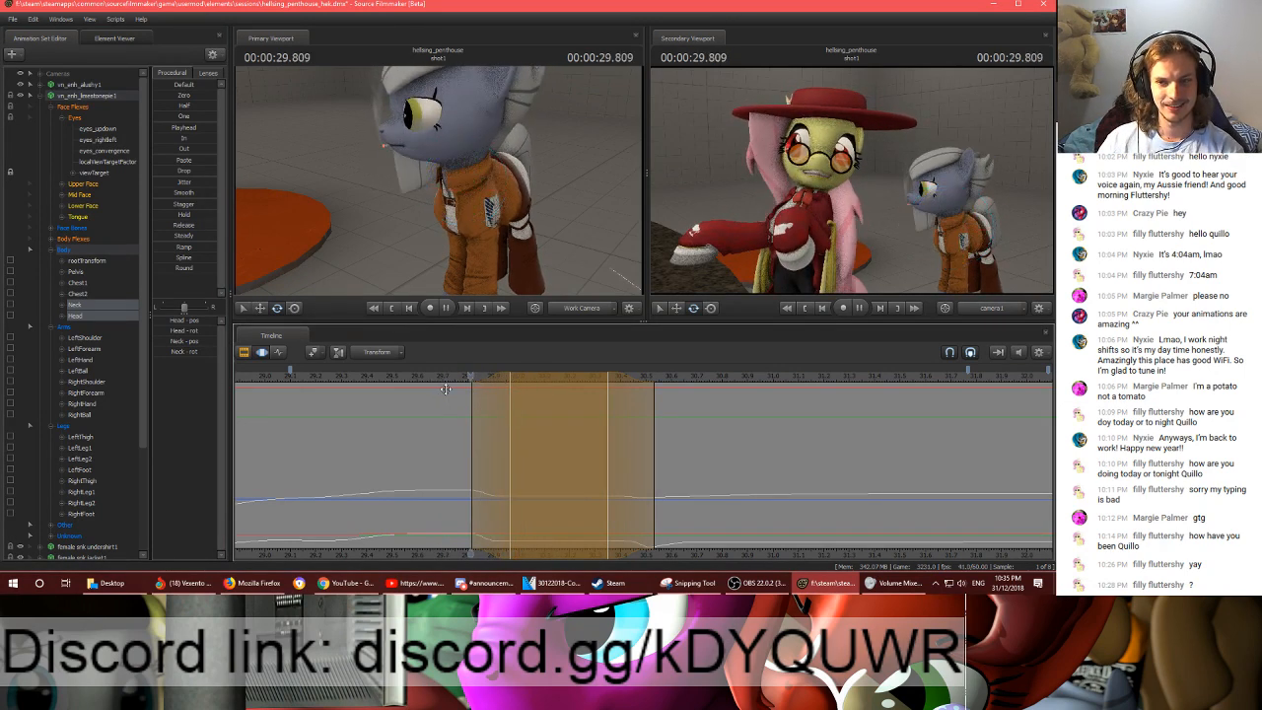
{"action": "key", "text": "space"}
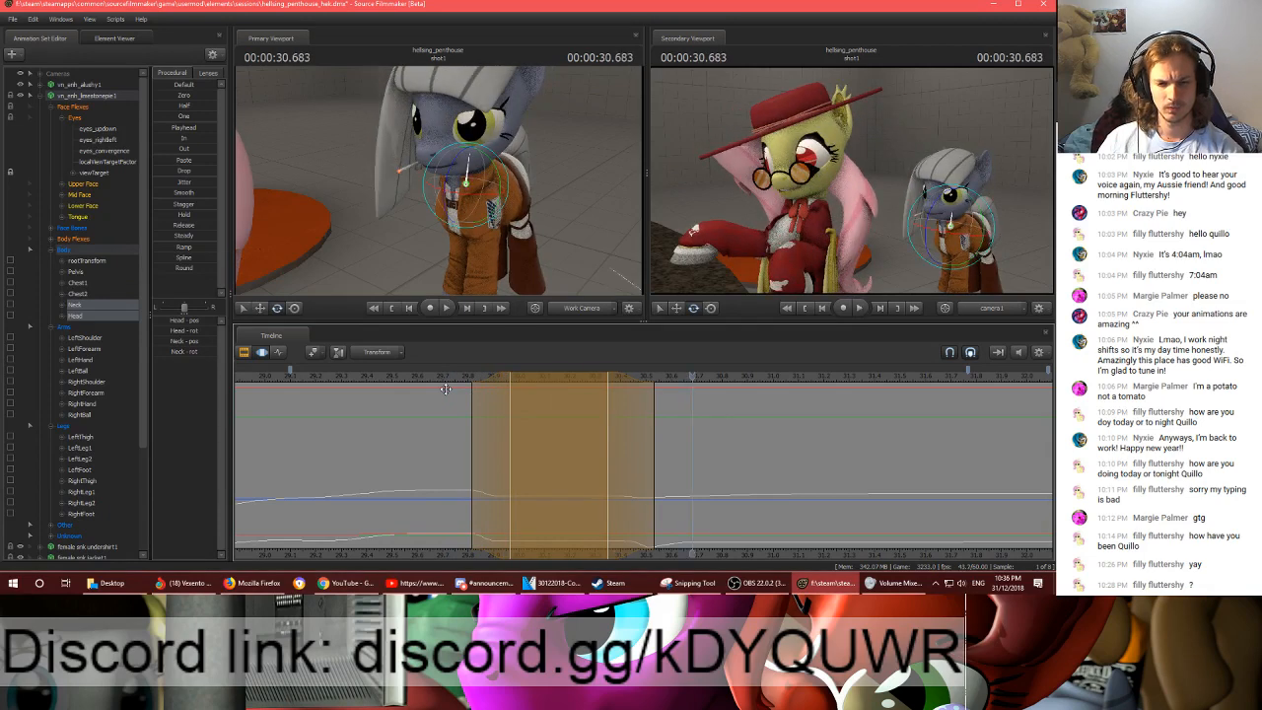
{"action": "key", "text": "ctrl+z"}
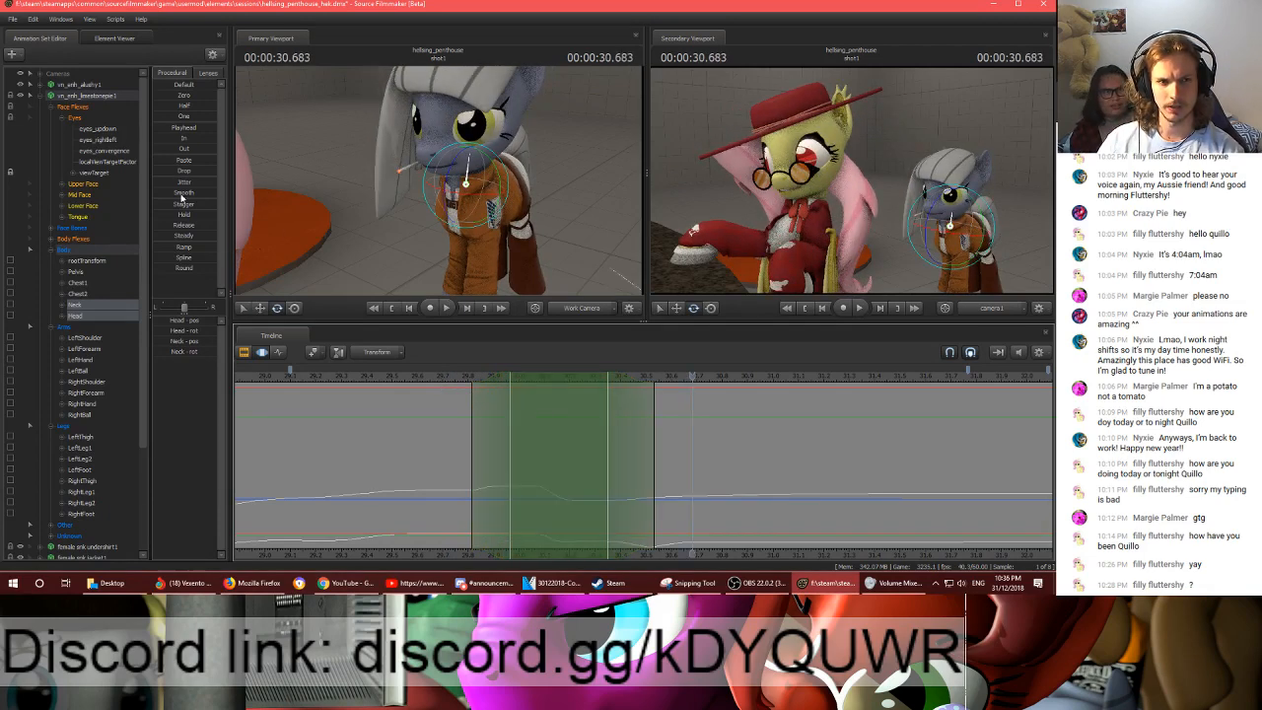
- Smooth the neck and head motion over the time selection around 00:00:30.150 and play it back
{"action": "key", "text": "ctrl+y"}
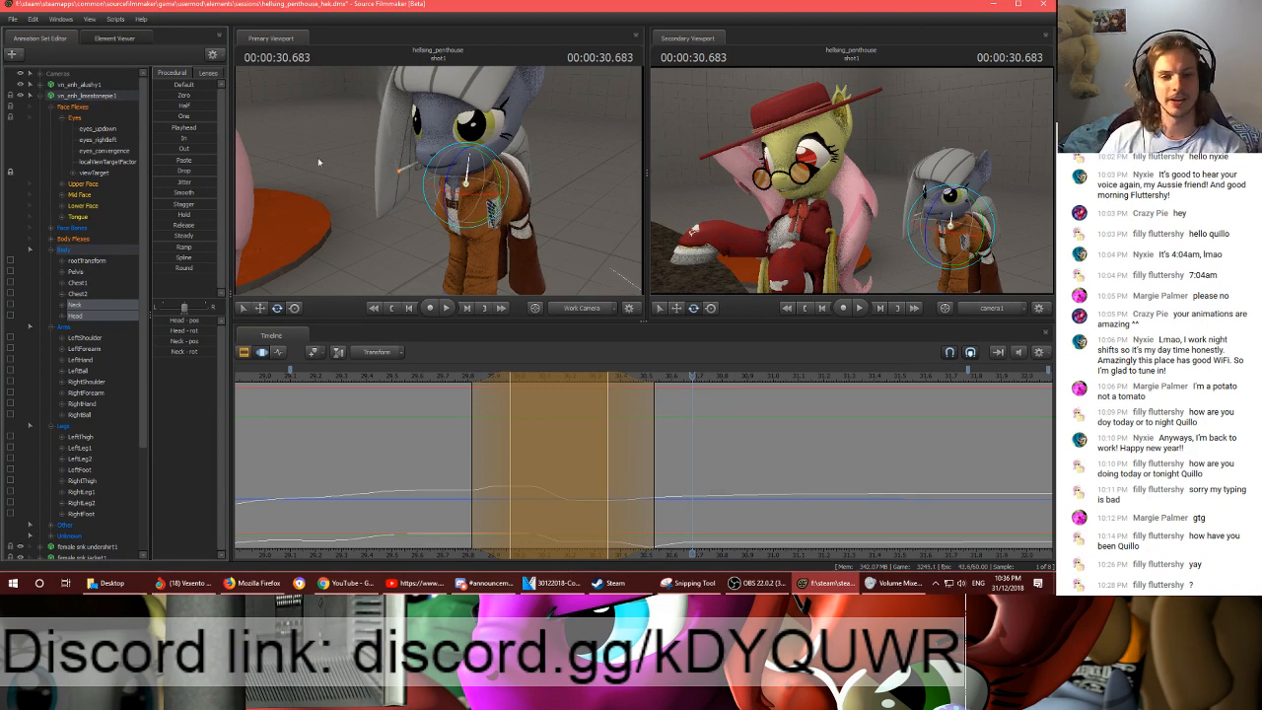
{"action": "key", "text": "shift"}
{"action": "key", "text": "shift"}
{"action": "key", "text": "shift"}
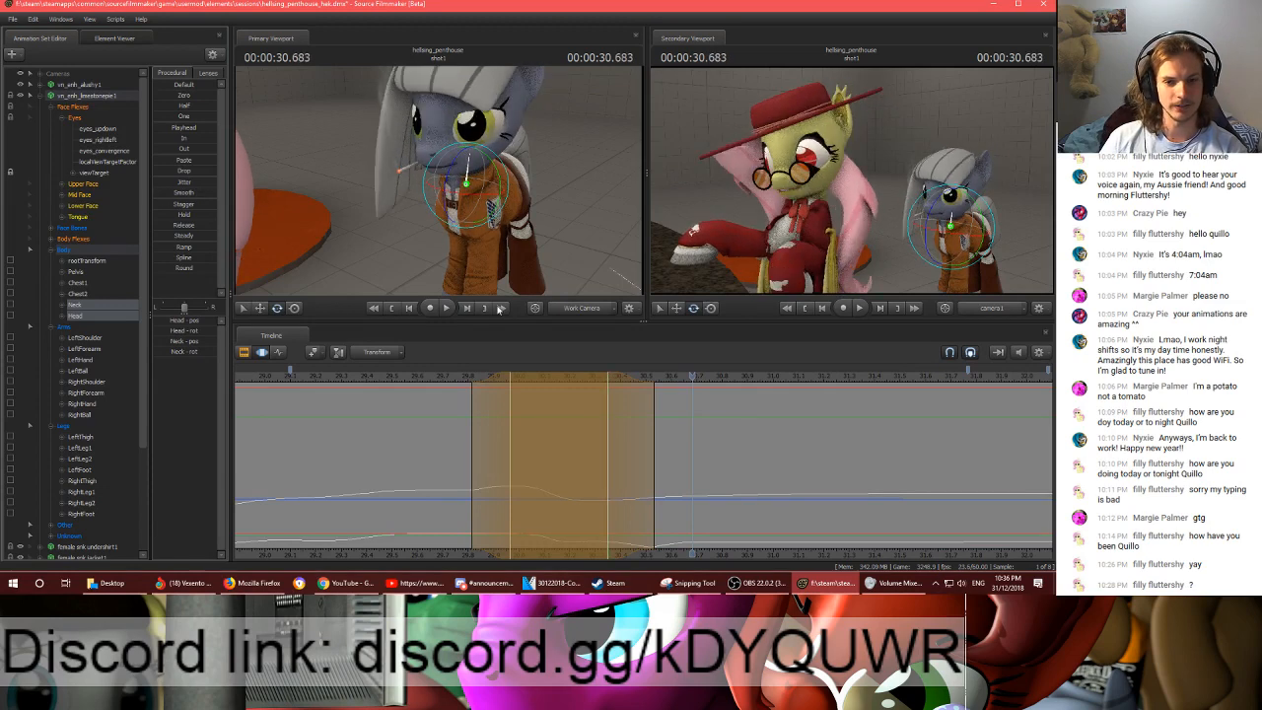
{"action": "left_click", "coordinate": [424, 375]}
{"action": "key", "text": "space"}
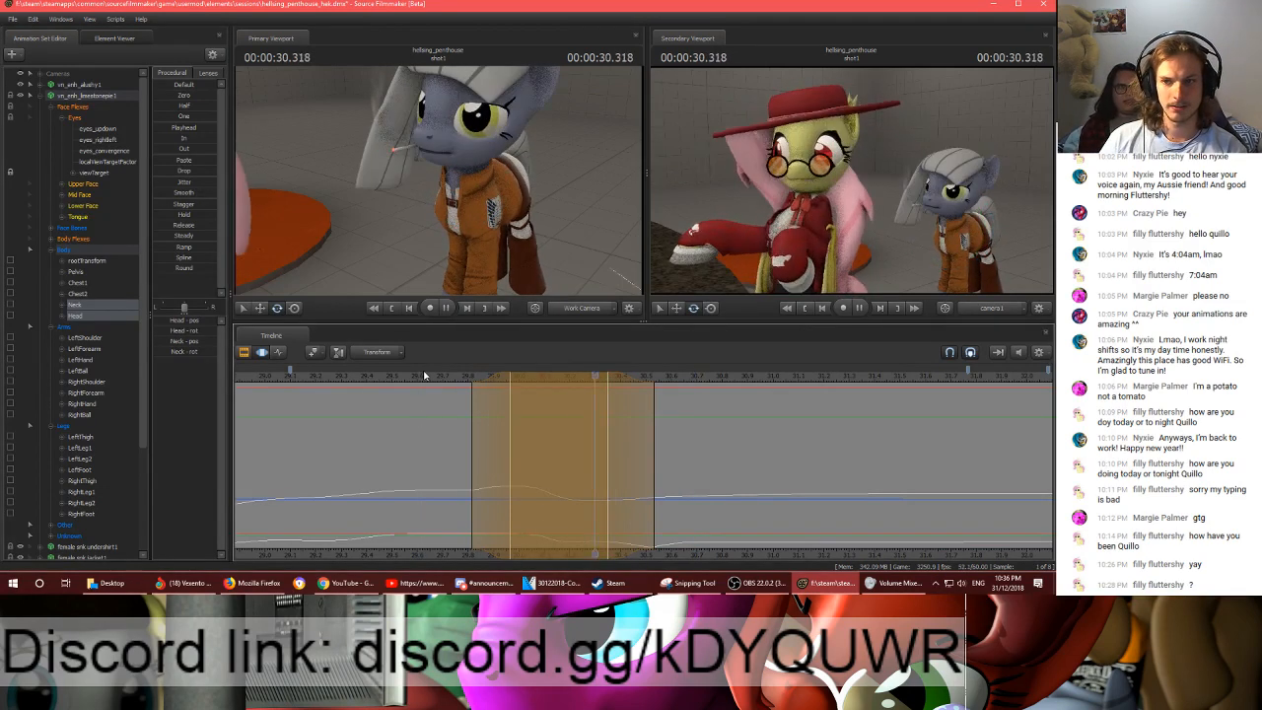
{"action": "key", "text": "space"}
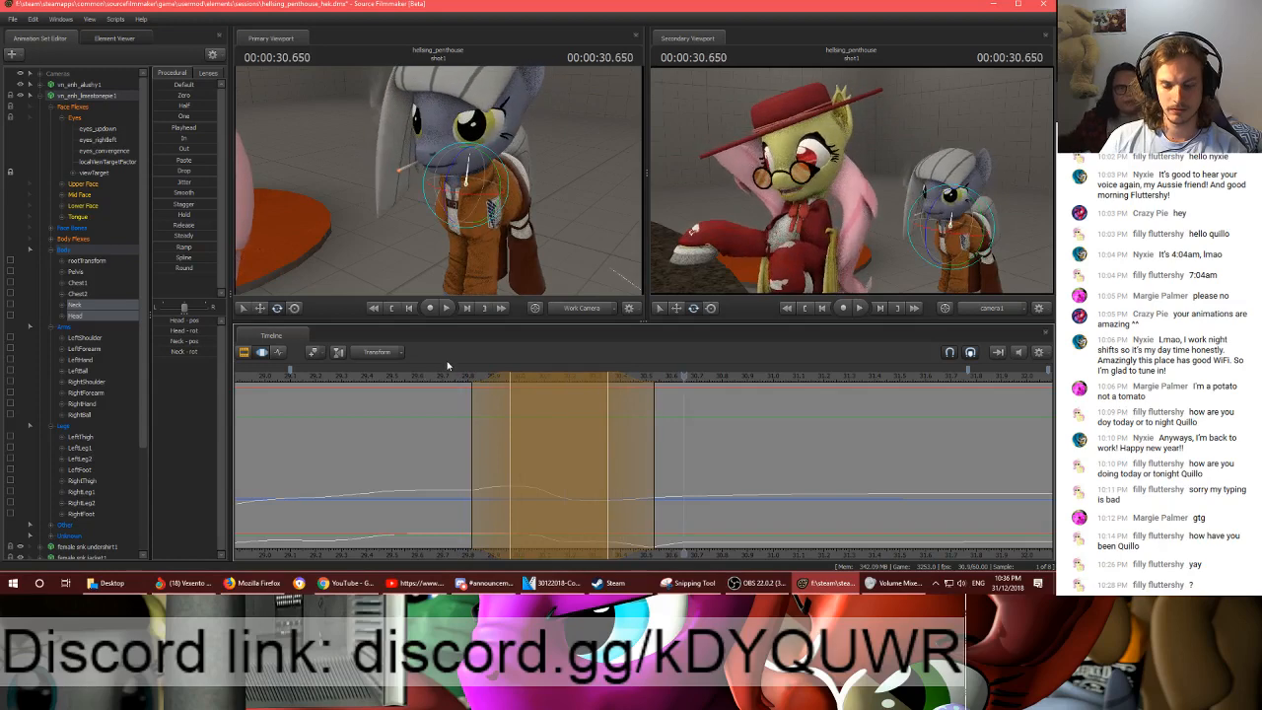
- Select the body, arm and leg bones and set a time selection around 00:00:29.866 with falloffs reaching about 00:00:29.55 and 00:00:30.18
{"action": "left_click", "coordinate": [63, 249]}
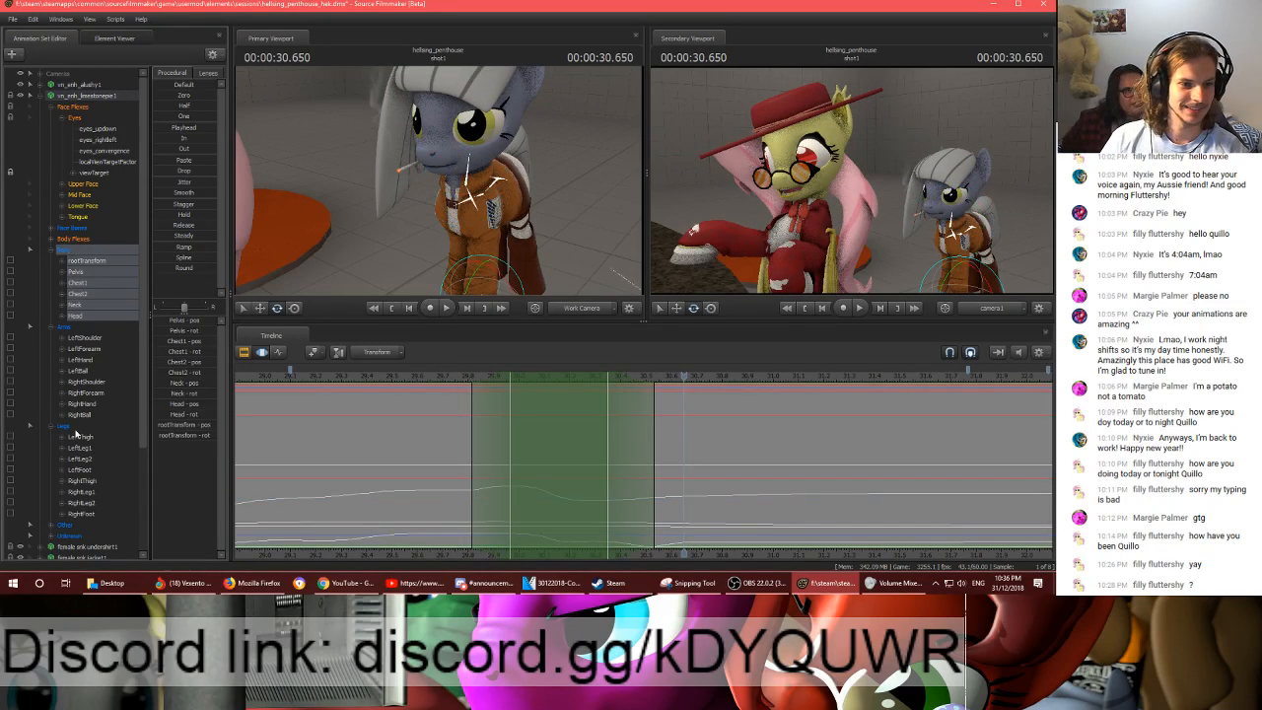
{"action": "left_click", "coordinate": [392, 446]}
{"action": "left_click_drag", "start_coordinate": [404, 445], "coordinate": [565, 442], "text": "shift"}
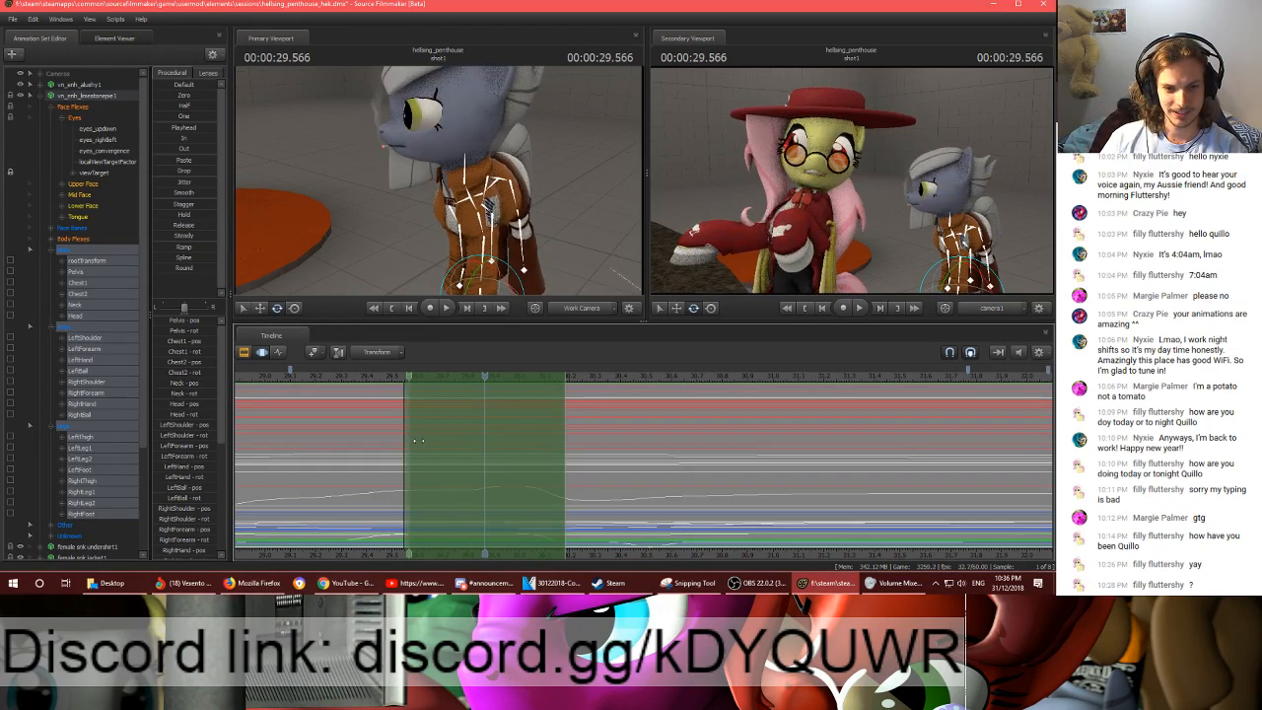
{"action": "left_click_drag", "start_coordinate": [406, 441], "coordinate": [435, 442]}
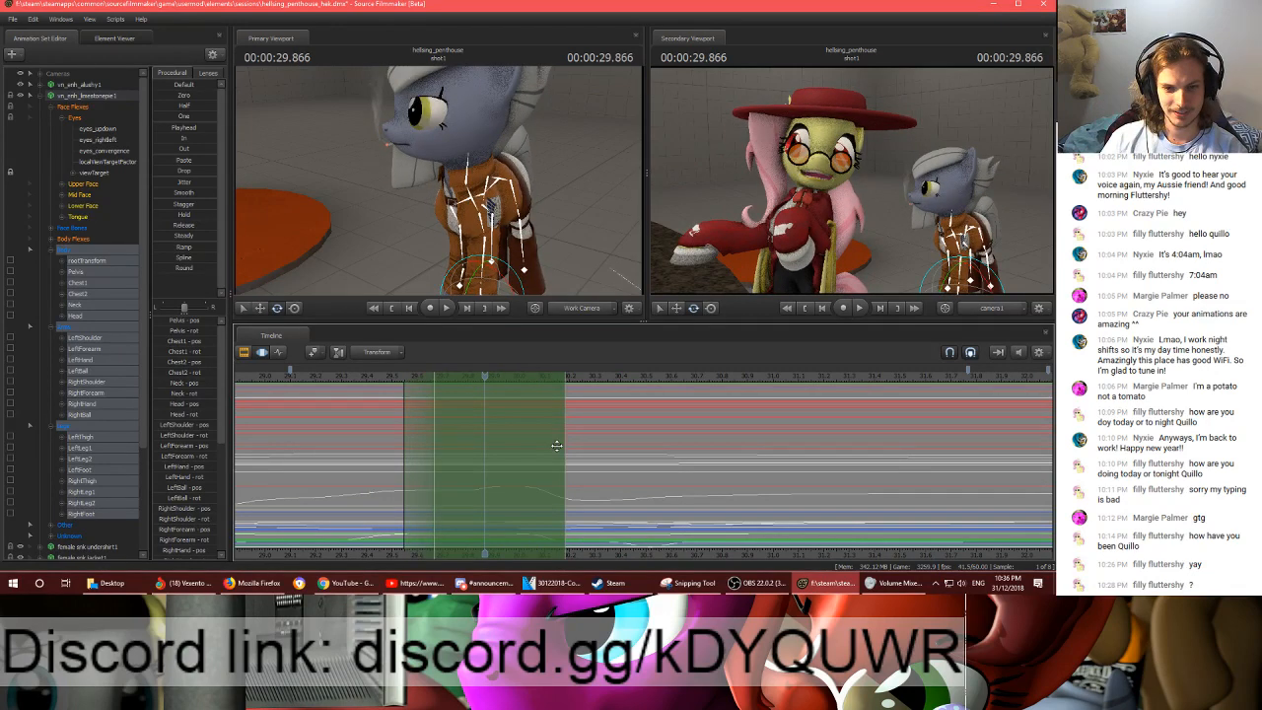
{"action": "left_click_drag", "start_coordinate": [557, 446], "coordinate": [531, 445]}
- Smooth the selected body, arm and leg motion with the playhead at 00:00:29.683 and play back the shot to review it
{"action": "left_click_drag", "start_coordinate": [484, 375], "coordinate": [437, 375]}
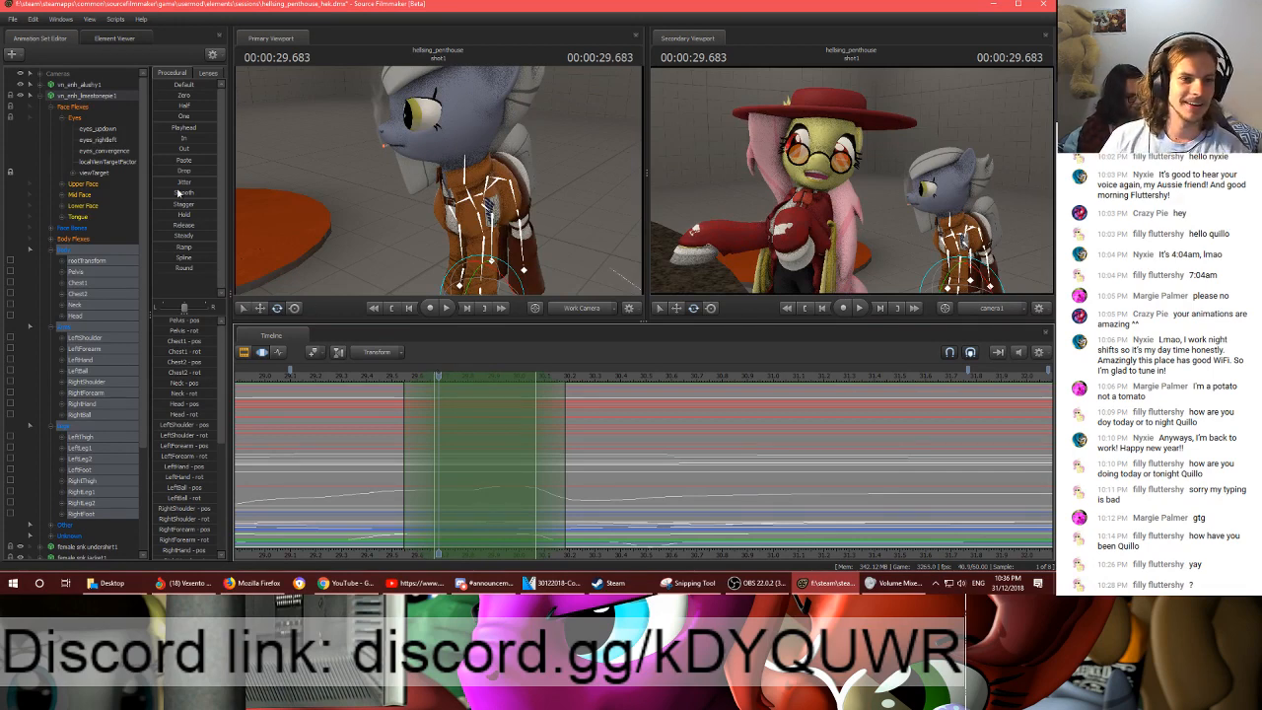
{"action": "left_click_drag", "start_coordinate": [181, 193], "coordinate": [190, 194]}
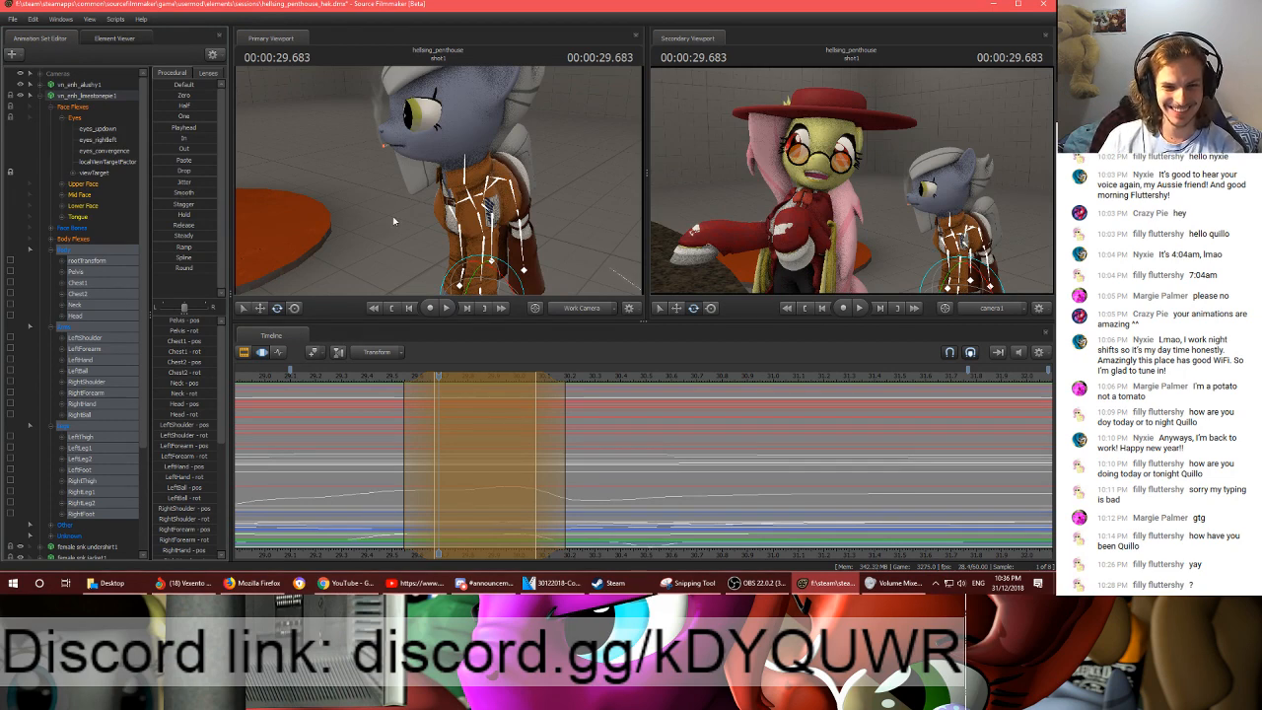
{"action": "left_click", "coordinate": [384, 379]}
{"action": "key", "text": "space"}
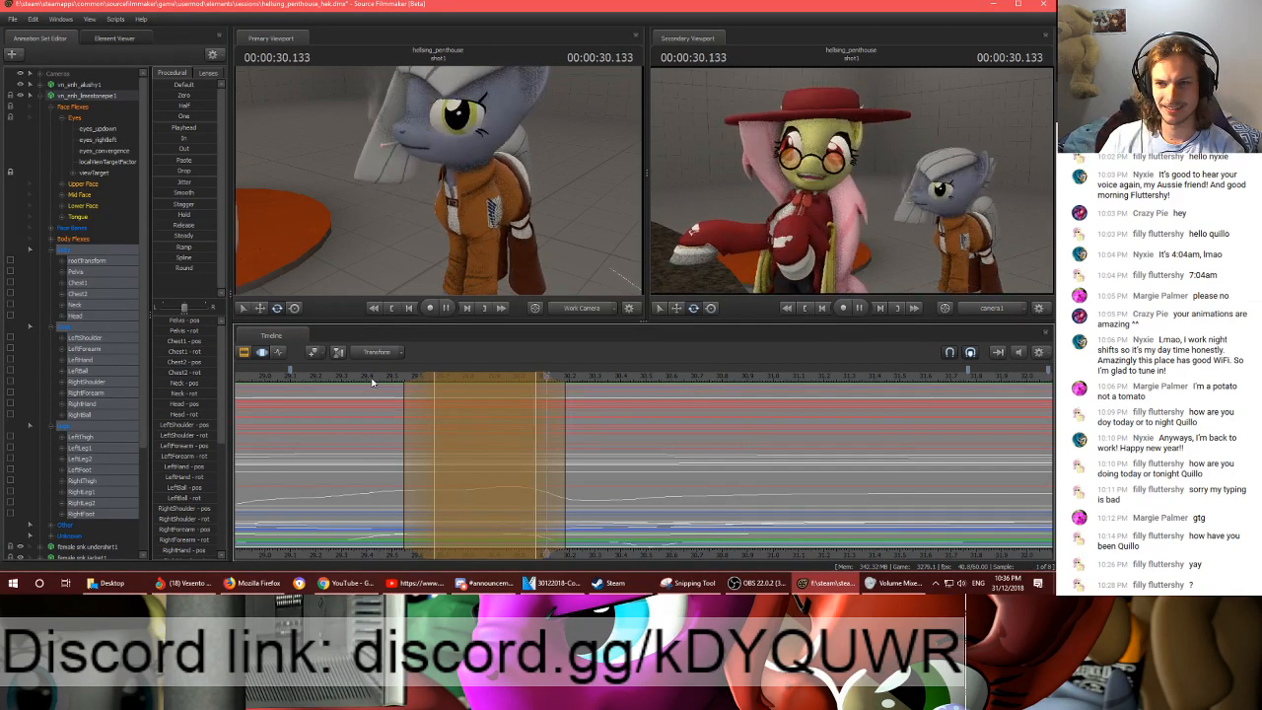
{"action": "key", "text": "space"}
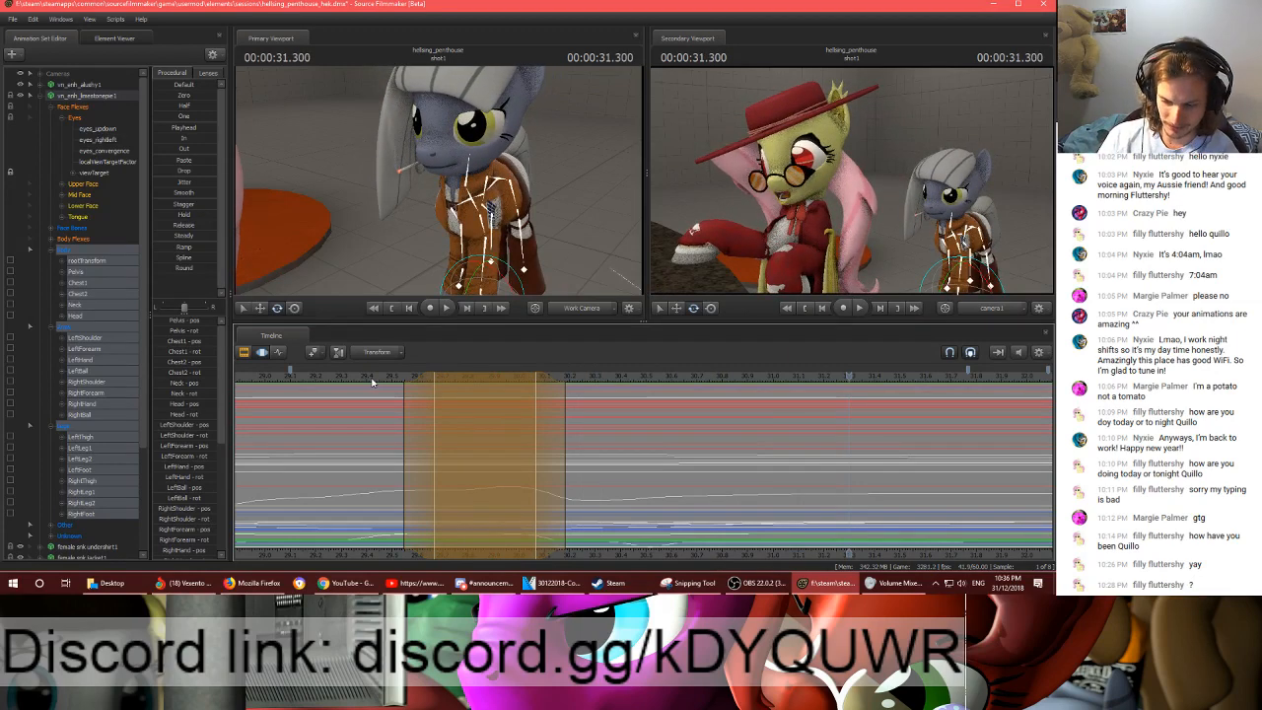
{"action": "key", "text": "space"}
{"action": "left_click", "coordinate": [384, 380]}
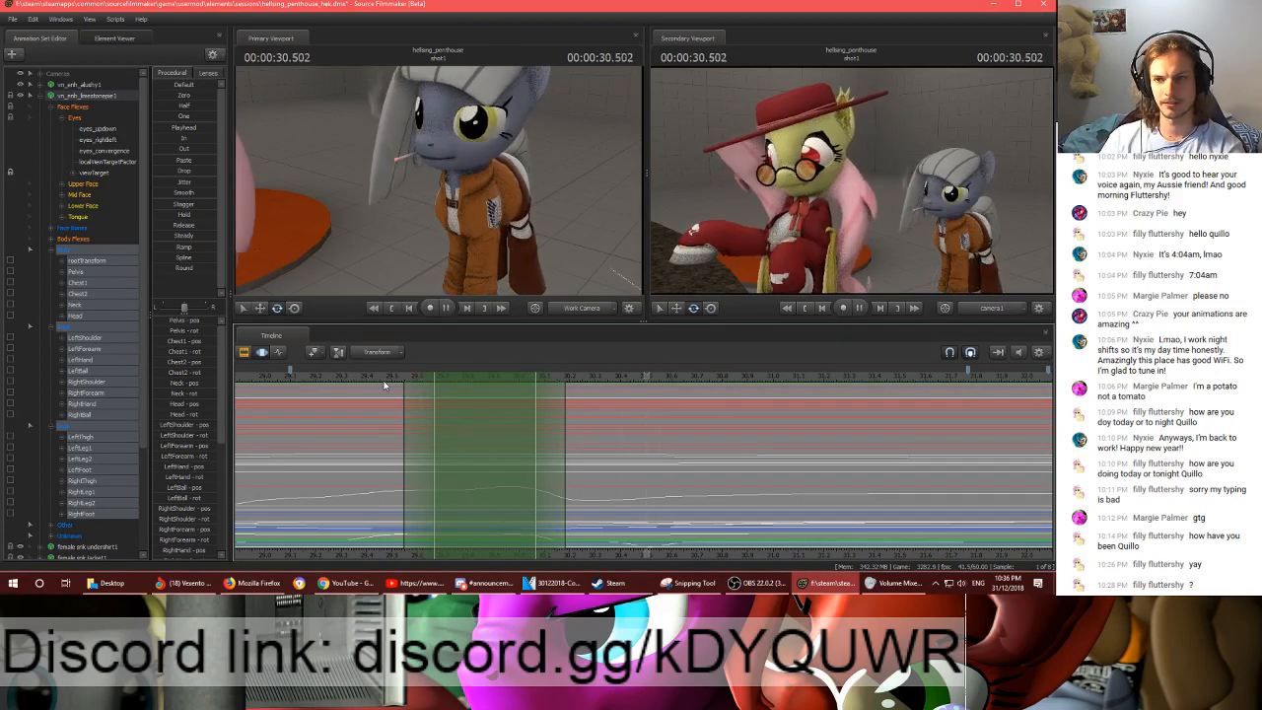
- Play back the shot from about 00:00:30.5 to 00:00:34.2 to review the smoothed body motion
{"action": "key", "text": "space"}
{"action": "scroll", "coordinate": [716, 560], "scroll_direction": "up", "scroll_amount": 3}
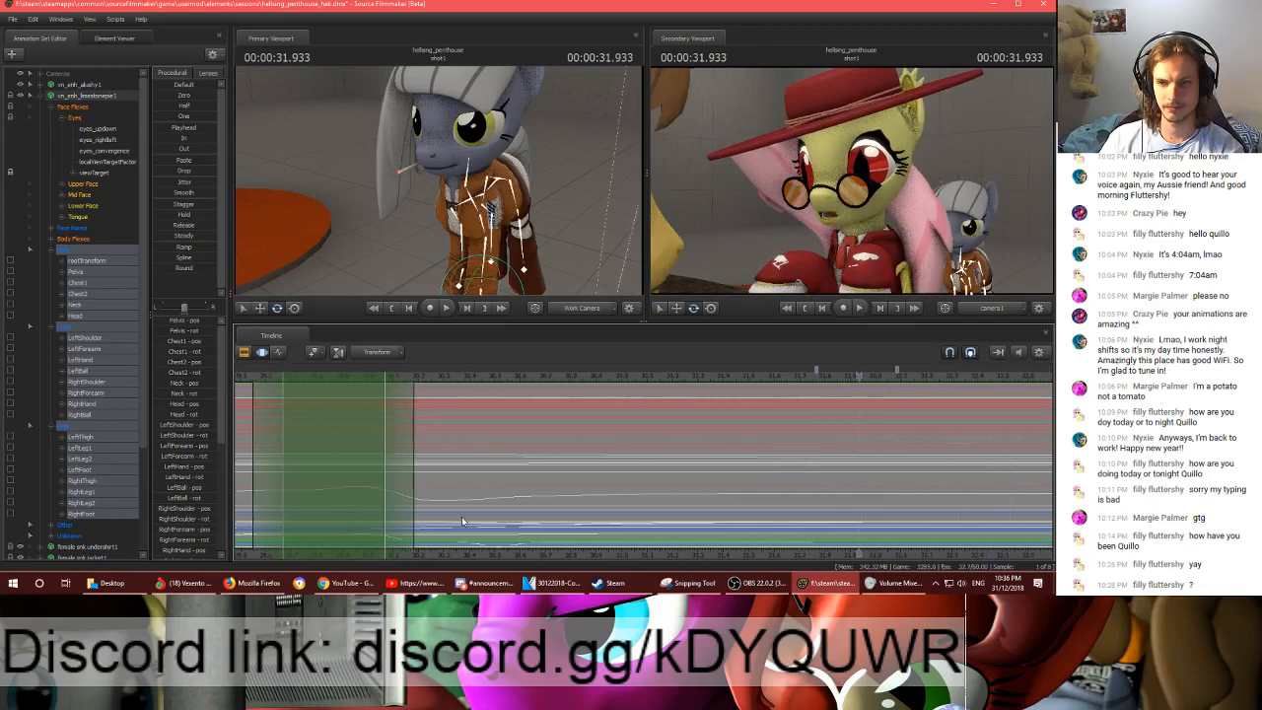
{"action": "key", "text": "space"}
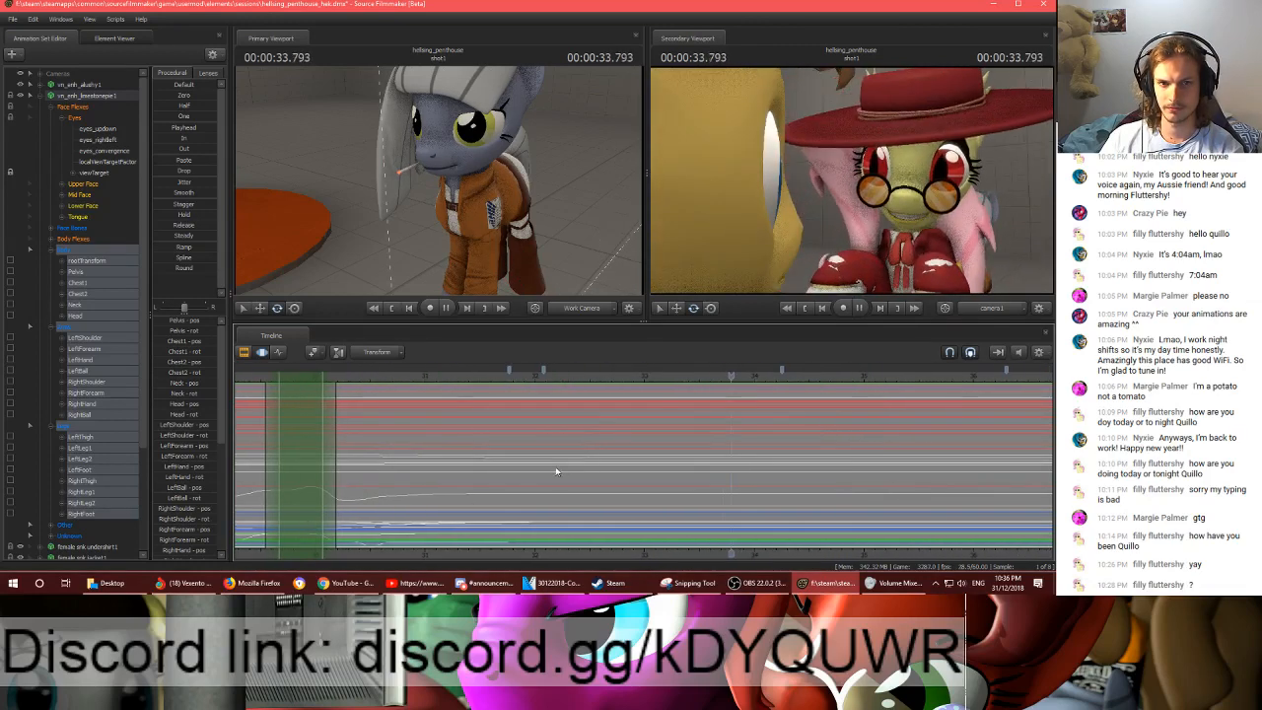
{"action": "key", "text": "space"}
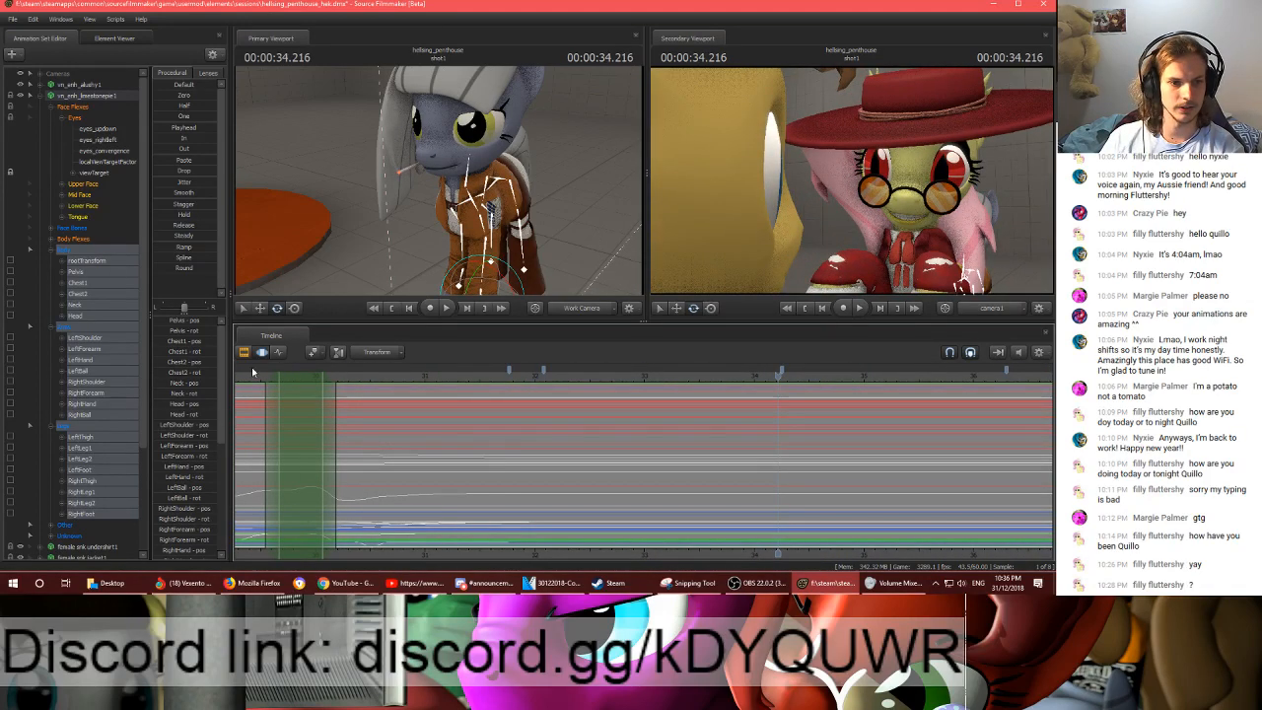
- Show the selected body, arm and leg curves in the Graph Editor and play back the earlier motion up to 00:00:17.883
{"action": "left_click", "coordinate": [279, 352]}
{"action": "scroll", "coordinate": [506, 444], "scroll_direction": "down", "scroll_amount": 4}
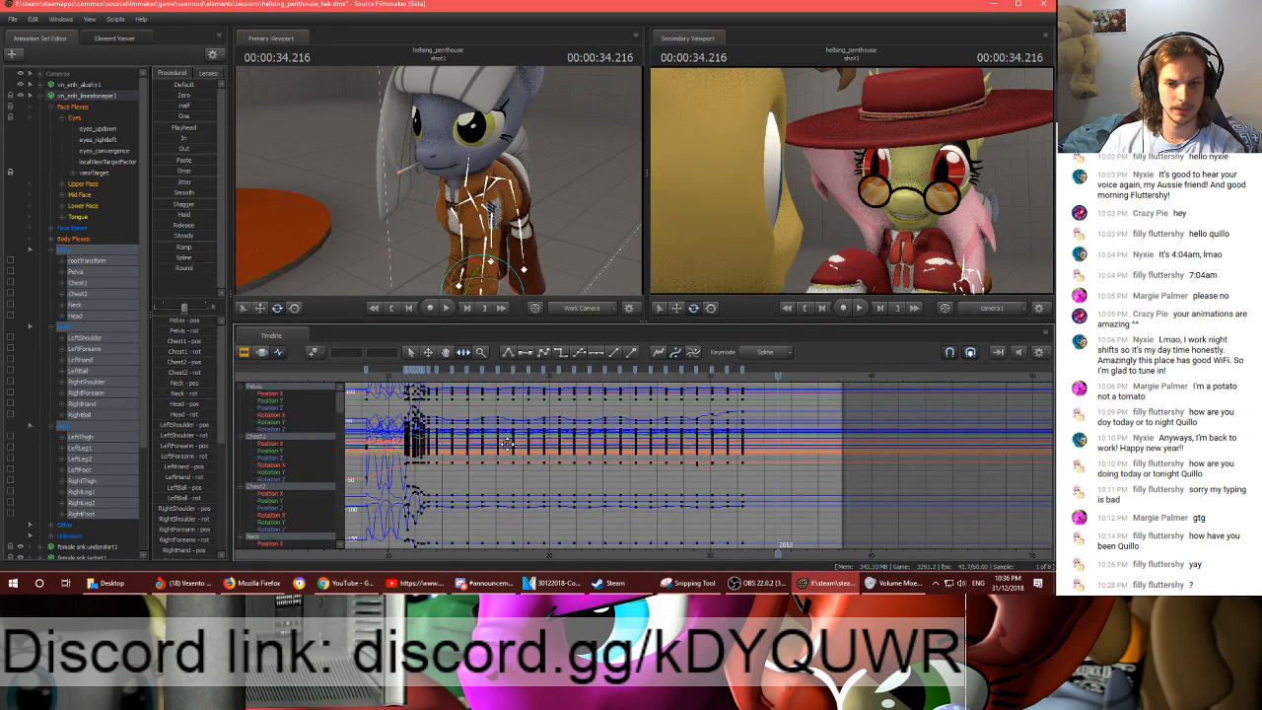
{"action": "left_click", "coordinate": [67, 249]}
{"action": "left_click", "coordinate": [69, 429], "text": "shift"}
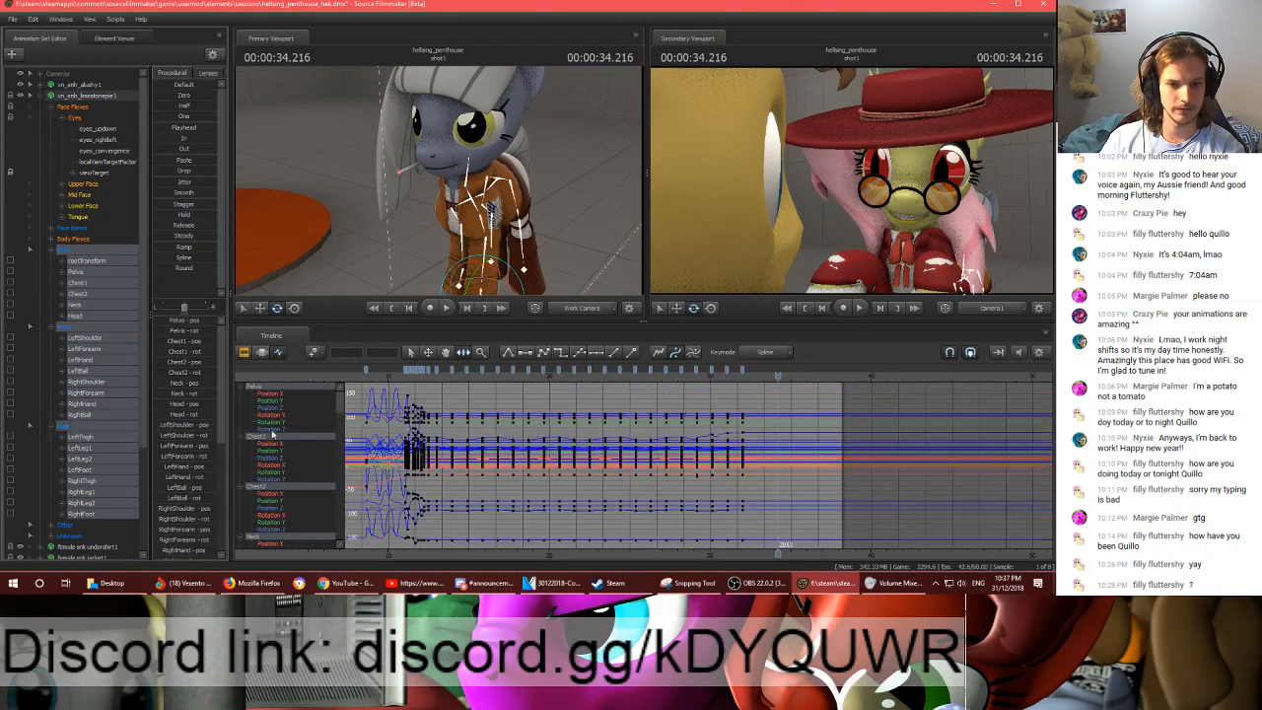
{"action": "left_click", "coordinate": [440, 383]}
{"action": "key", "text": "space"}
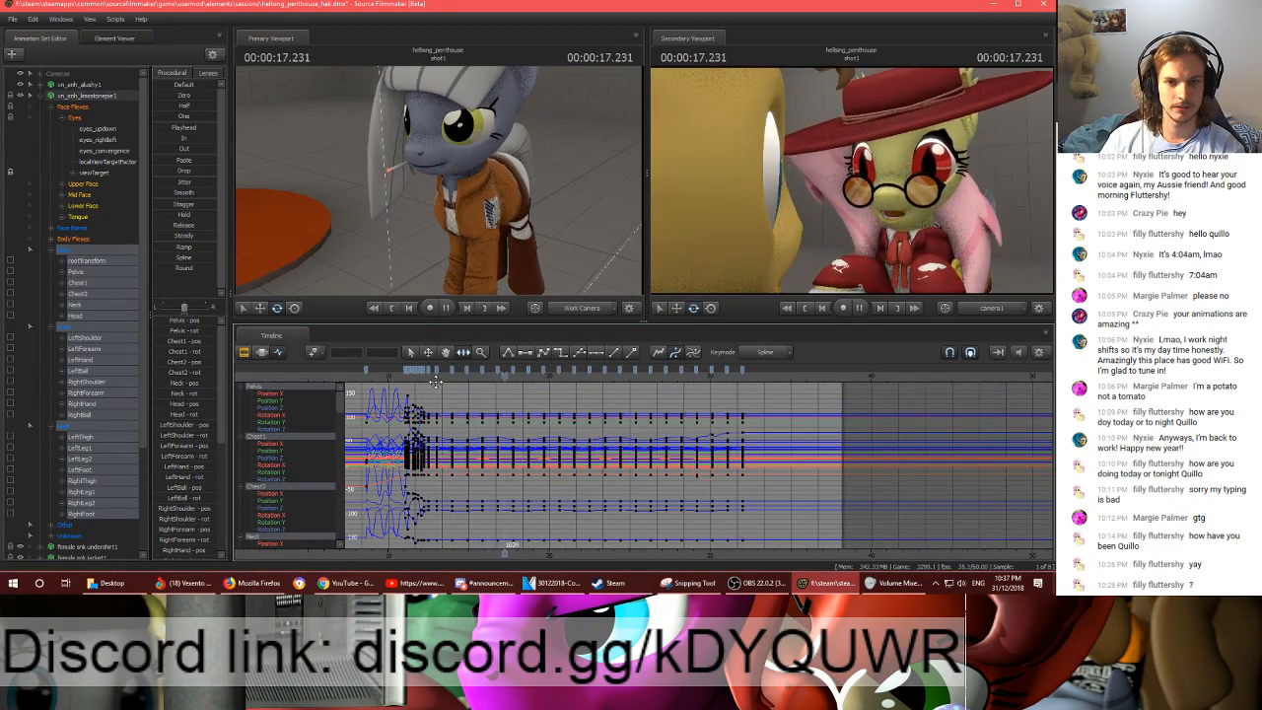
{"action": "key", "text": "space"}
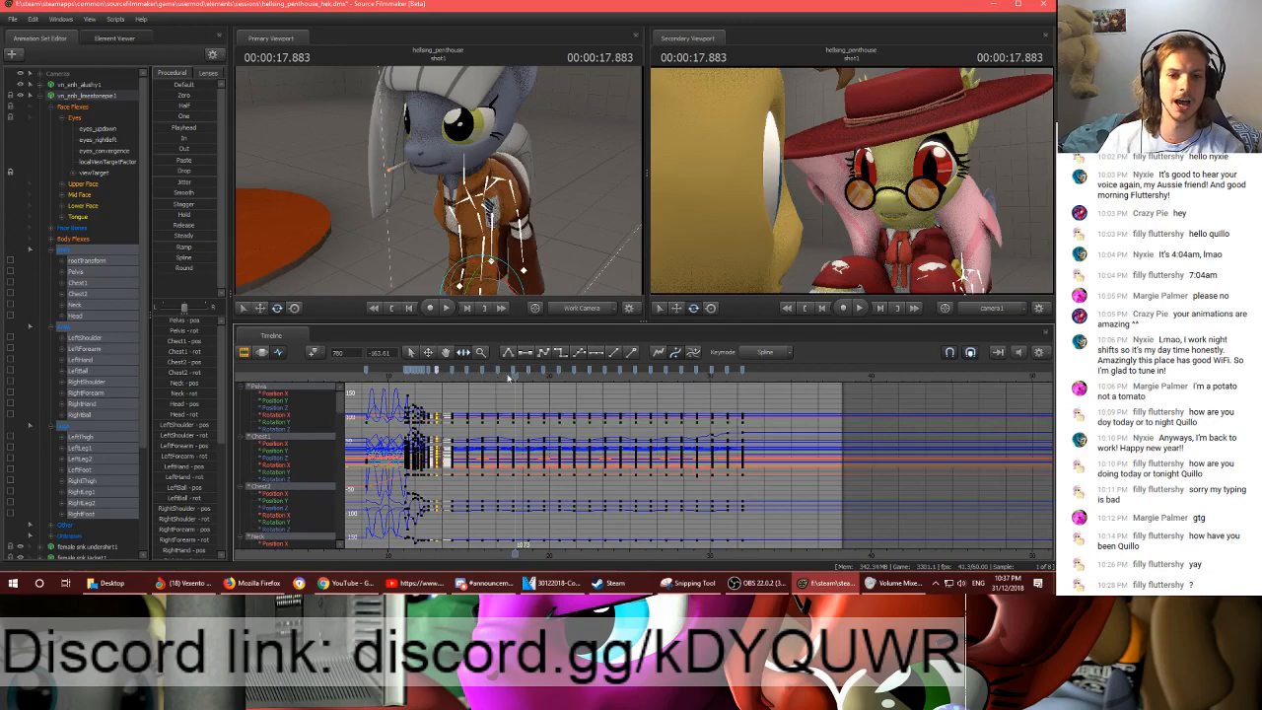
- Copy the selected bones' keyframes from frame 780 to about 00:00:17.883 and paste them at 00:00:32.000
{"action": "left_click", "coordinate": [514, 371], "text": "shift"}
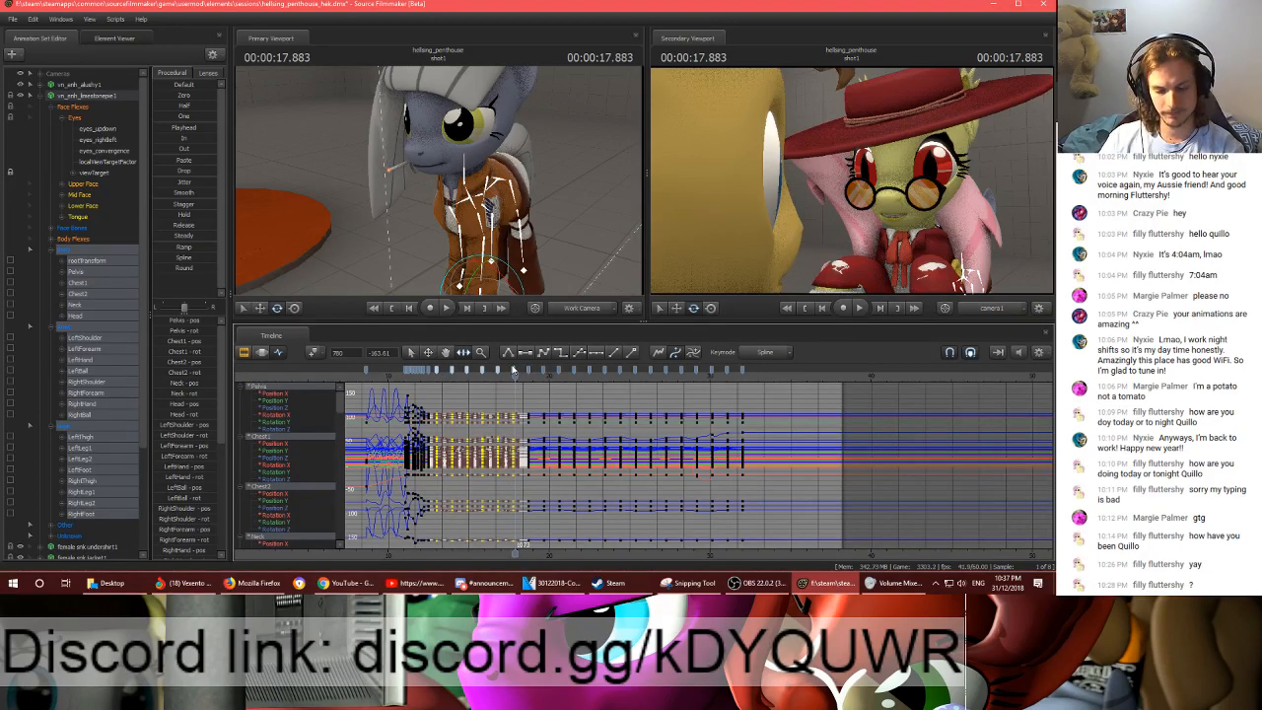
{"action": "left_click", "coordinate": [741, 380]}
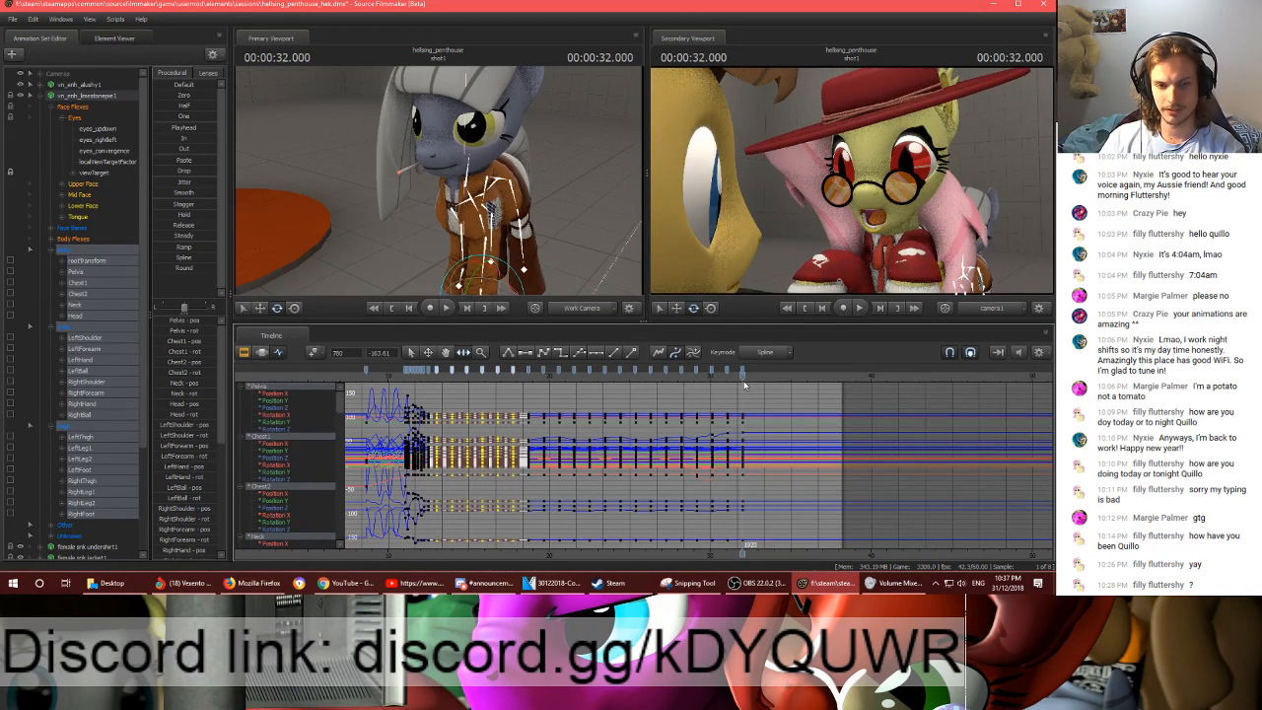
{"action": "key", "text": "ctrl+v"}
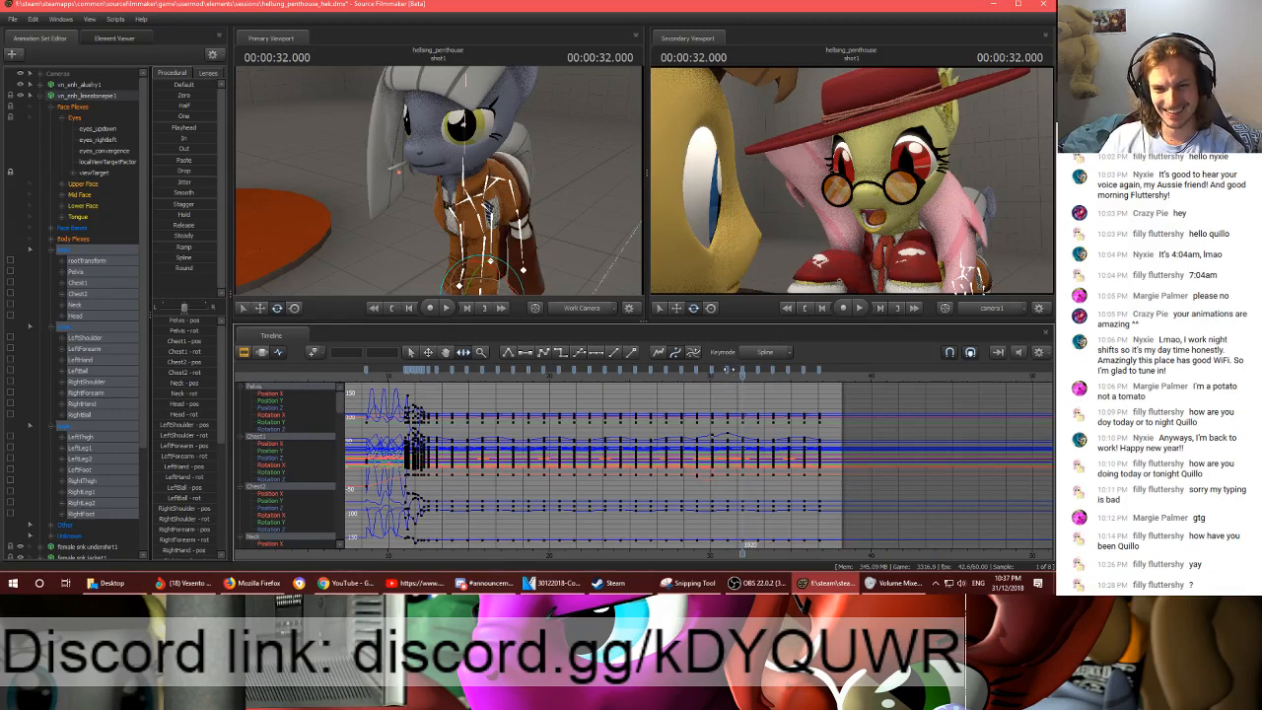
- Play back the join into the pasted keyframes, from about 00:00:30.2 to 00:00:32.4
{"action": "left_click", "coordinate": [727, 370]}
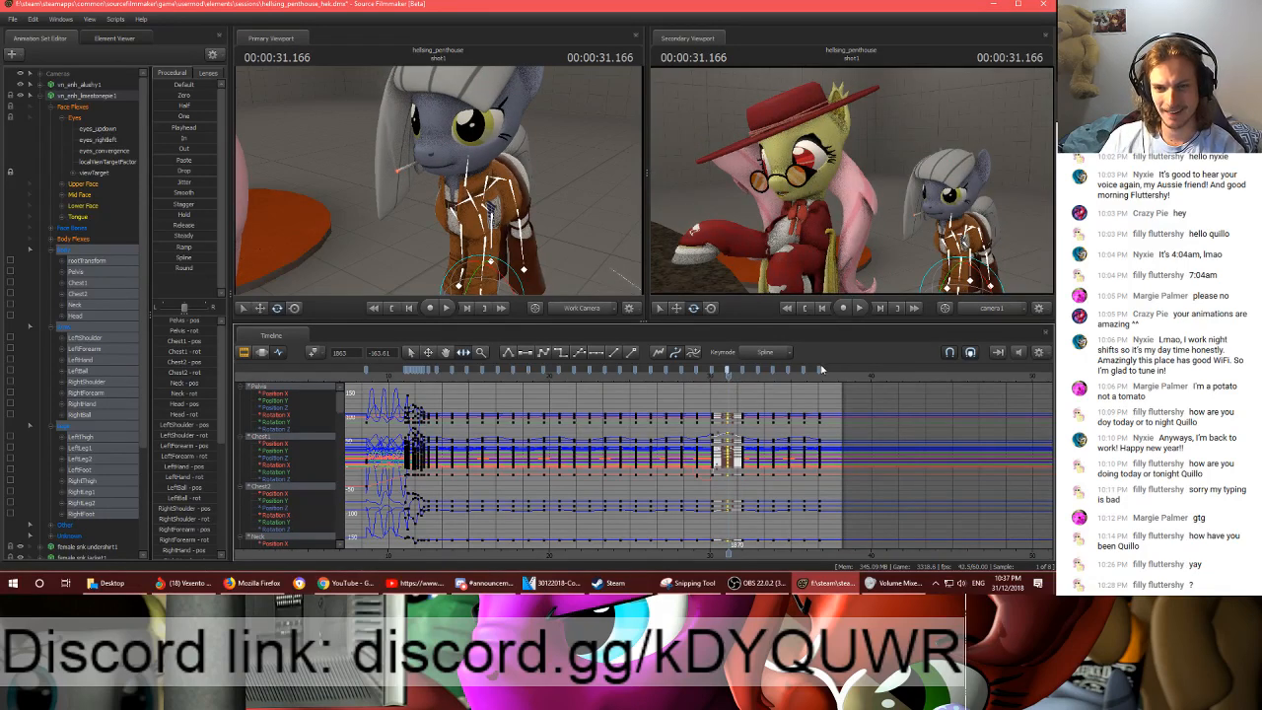
{"action": "left_click", "coordinate": [710, 373]}
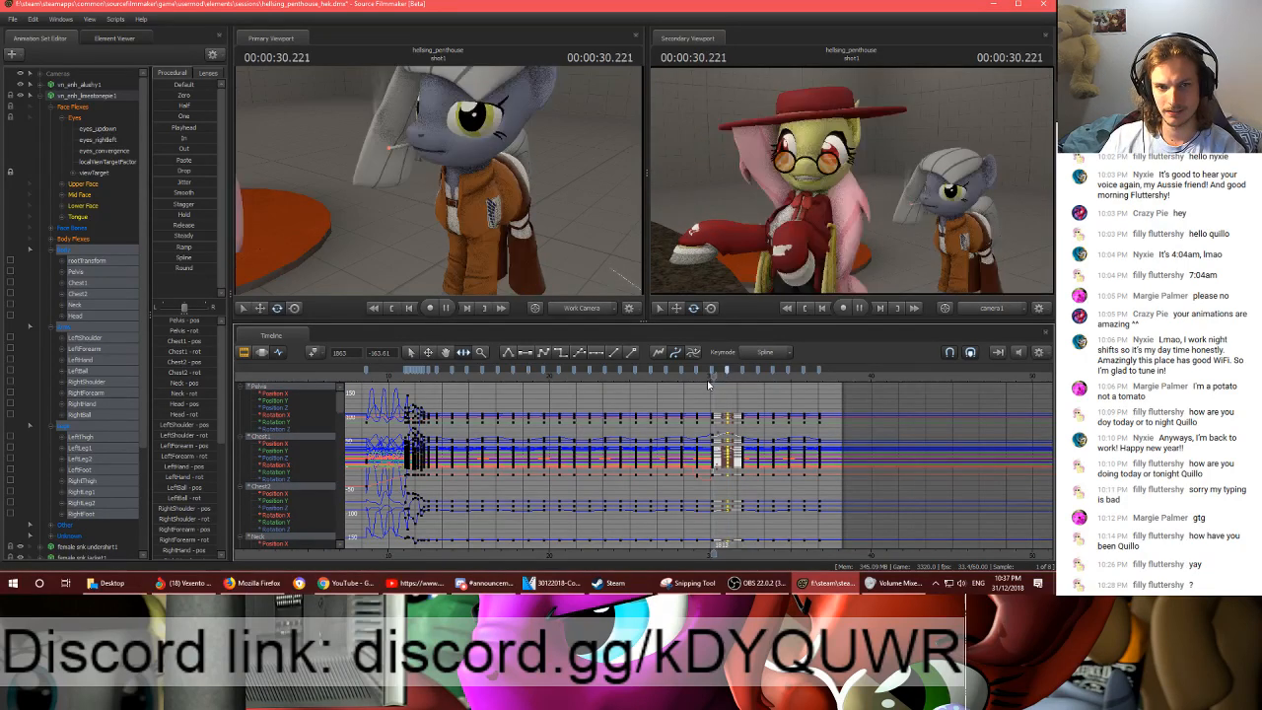
{"action": "left_click", "coordinate": [742, 372]}
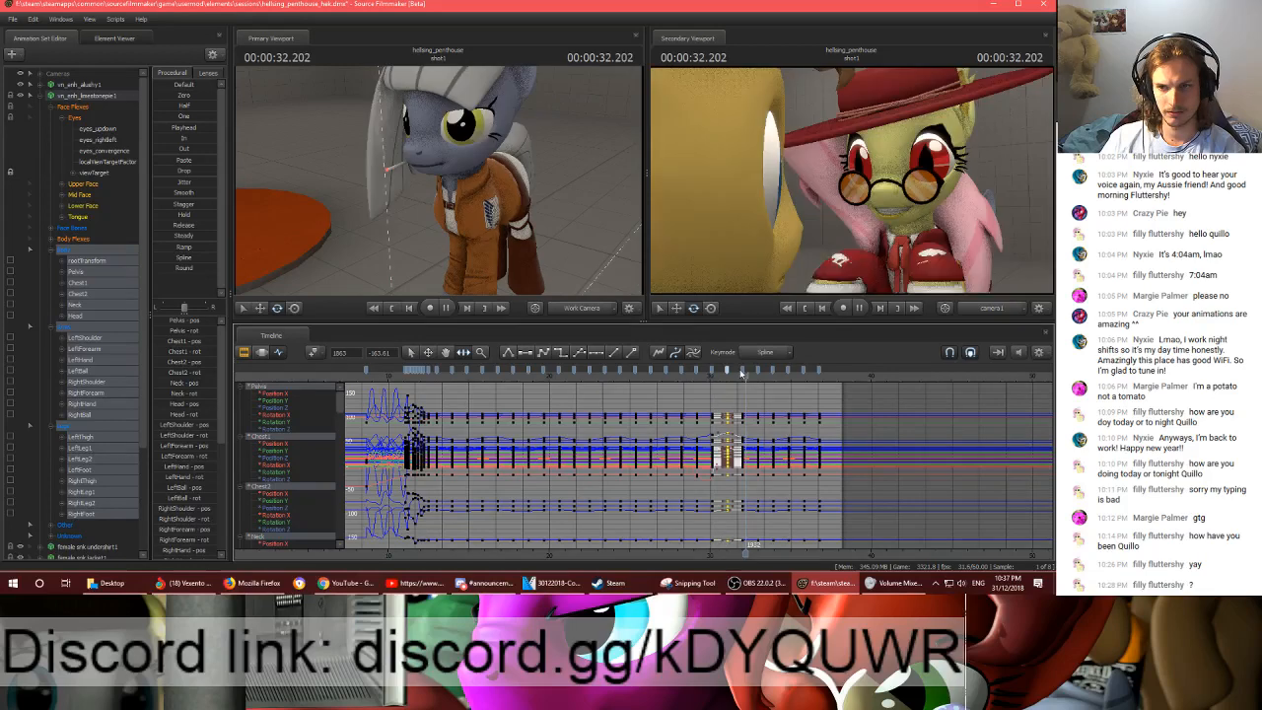
{"action": "scroll", "coordinate": [742, 374], "scroll_direction": "up", "scroll_amount": 3}
{"action": "left_click", "coordinate": [699, 374]}
{"action": "scroll", "coordinate": [700, 375], "scroll_direction": "up", "scroll_amount": 3}
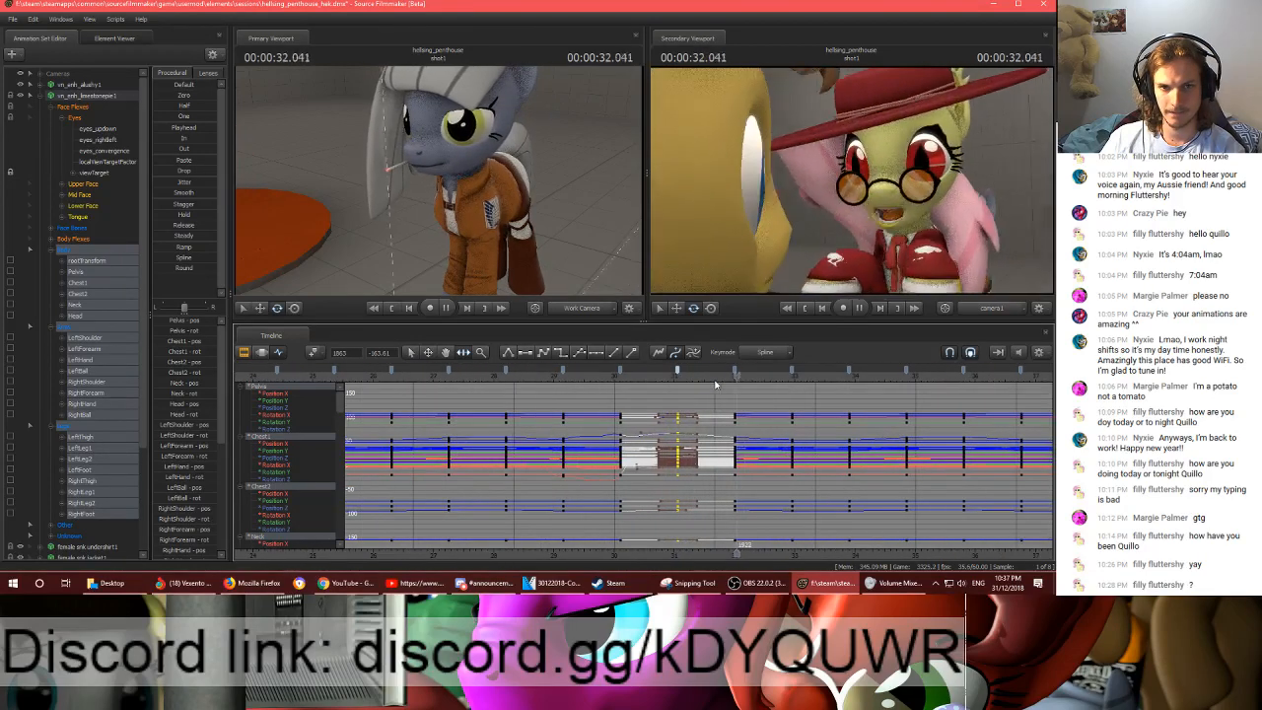
{"action": "key", "text": "space"}
{"action": "scroll", "coordinate": [758, 379], "scroll_direction": "down", "scroll_amount": 2}
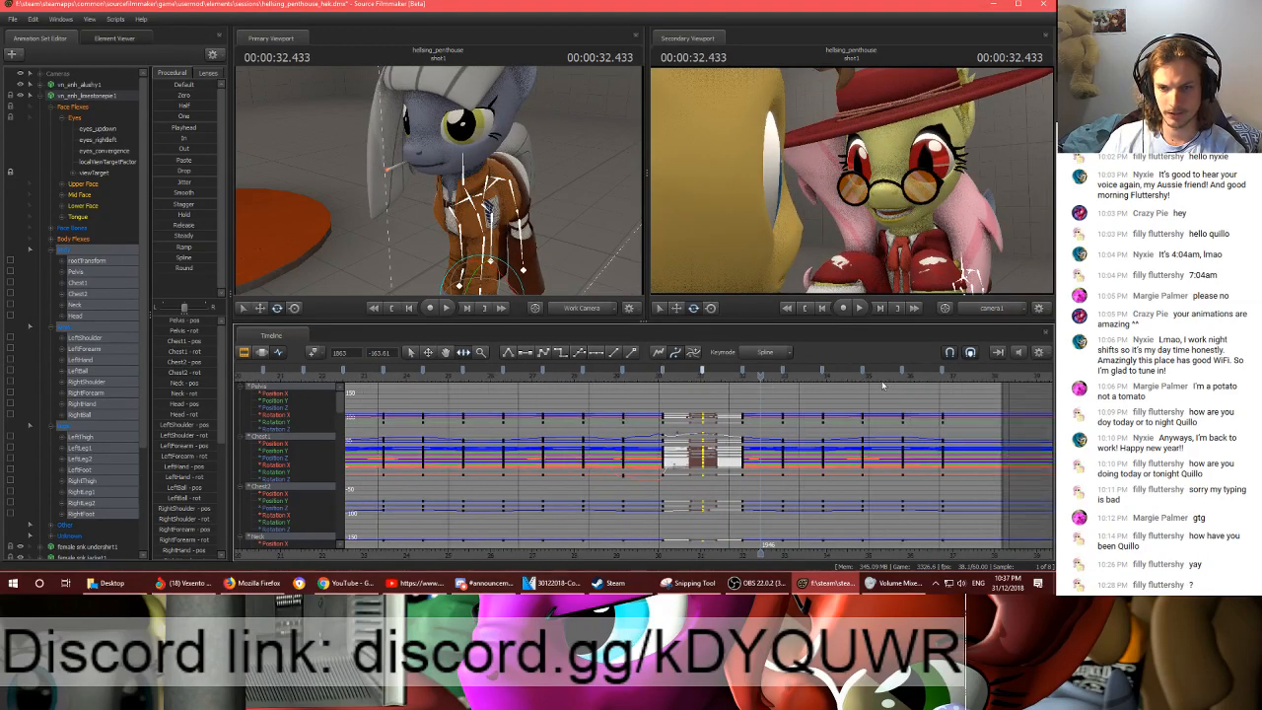
- Select the keyframes from frame 1863 to the last pasted one and replay the transition from about 00:00:29.7
{"action": "left_click", "coordinate": [945, 368], "text": "shift"}
{"action": "left_click", "coordinate": [648, 381]}
{"action": "key", "text": "space"}
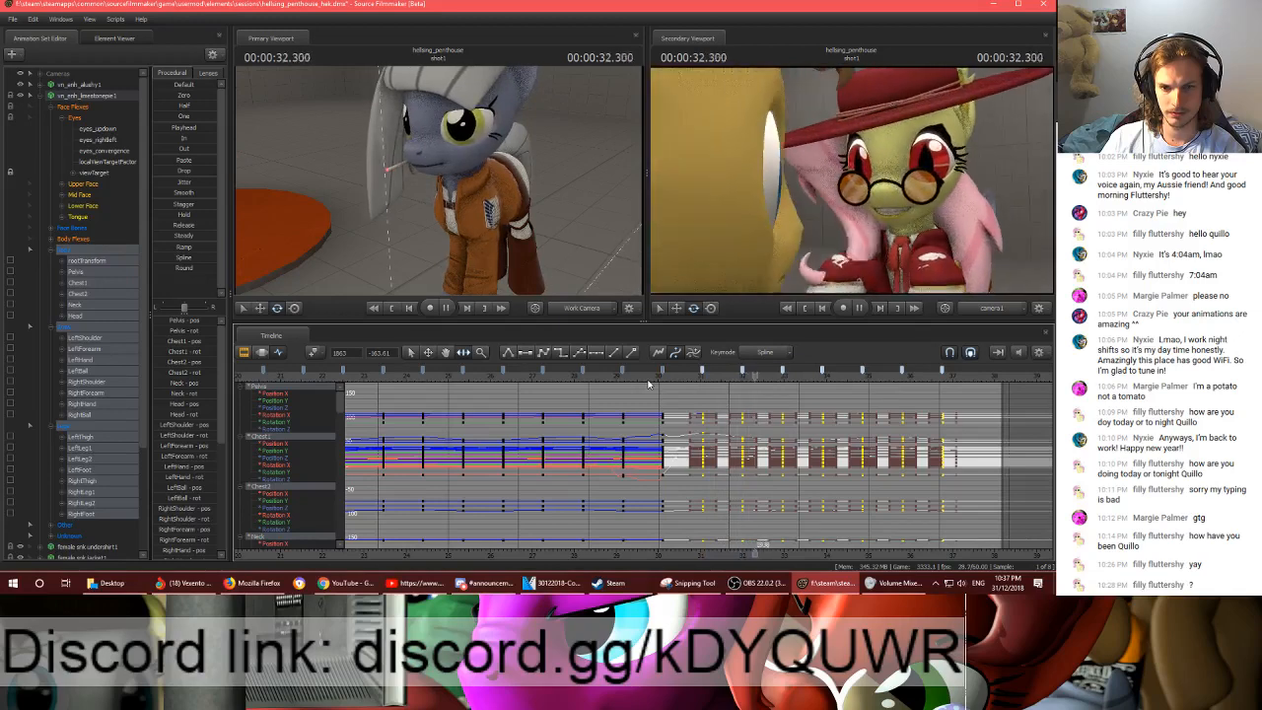
{"action": "key", "text": "space"}
{"action": "key", "text": "ctrl+z"}
{"action": "key", "text": "ctrl+z"}
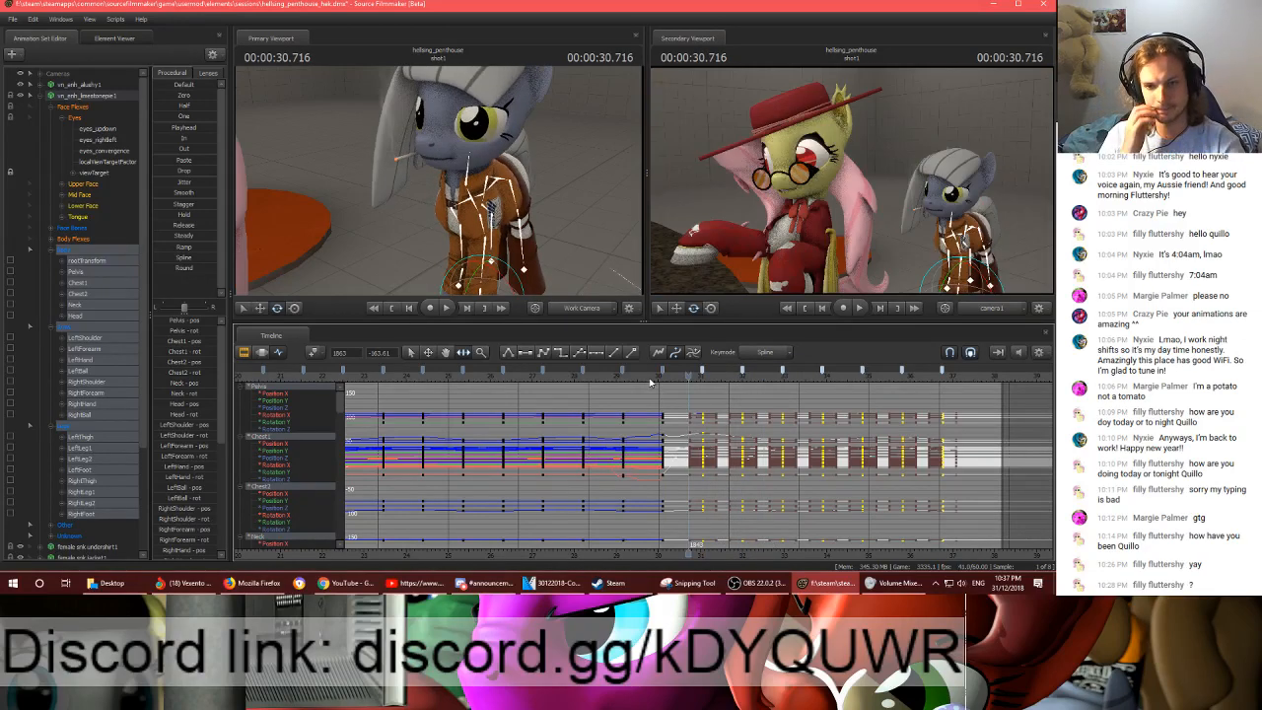
{"action": "left_click", "coordinate": [650, 382]}
{"action": "key", "text": "space"}
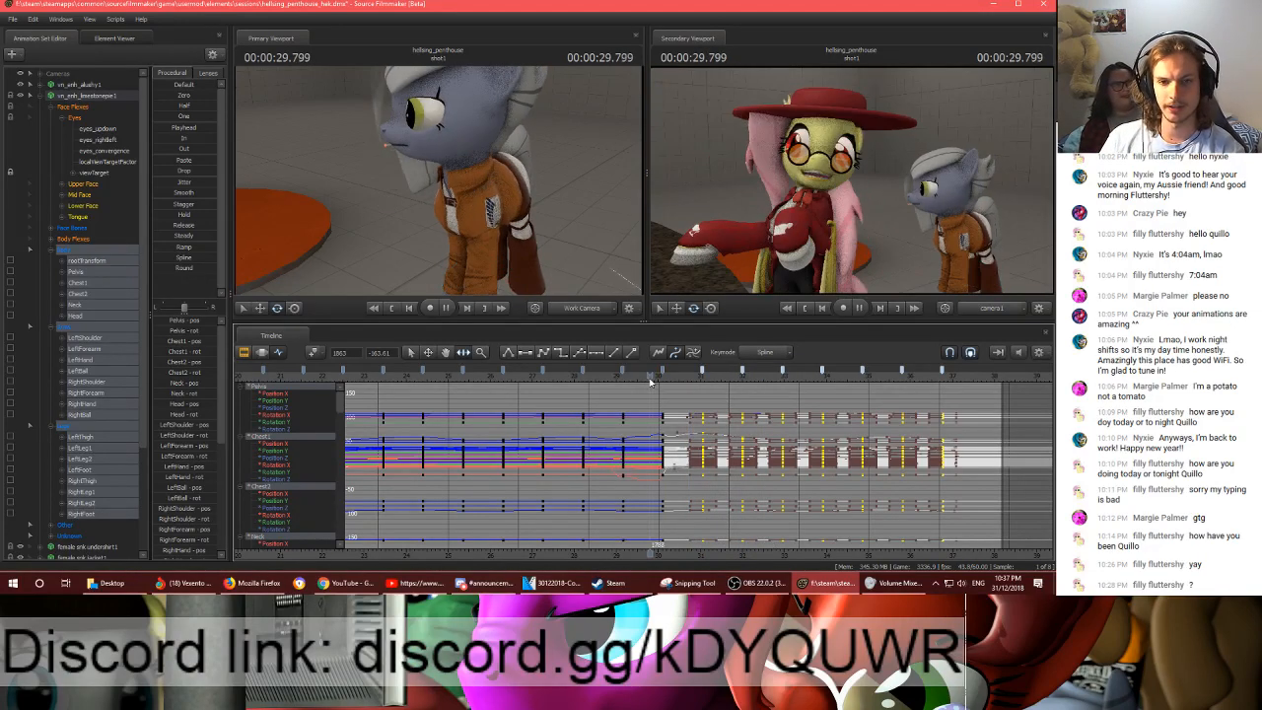
{"action": "key", "text": "space"}
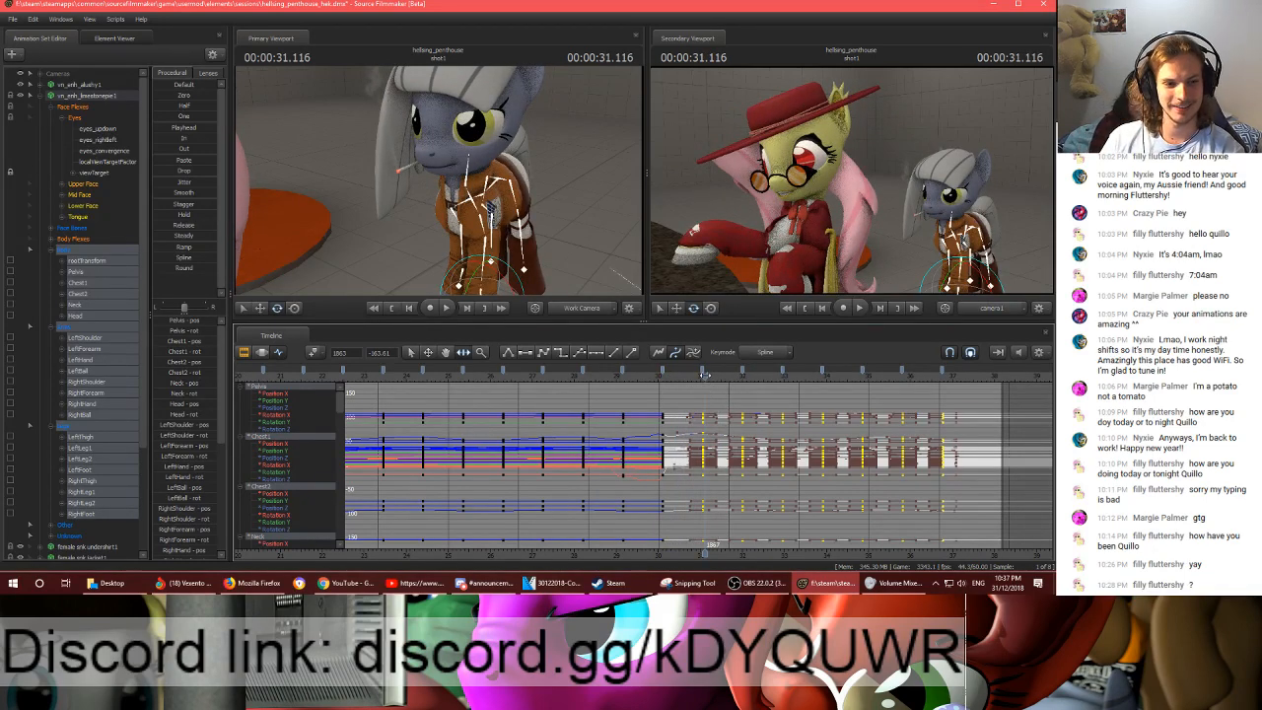
- Add a keyframe at frame 1898 and select all keyframes from there to about 00:00:36.800
{"action": "mouse_move", "coordinate": [705, 375]}
{"action": "left_mouse_down"}
{"action": "mouse_move", "coordinate": [731, 382]}
{"action": "mouse_move", "coordinate": [717, 378]}
{"action": "mouse_move", "coordinate": [727, 372]}
{"action": "left_mouse_up"}
{"action": "key", "text": "m"}
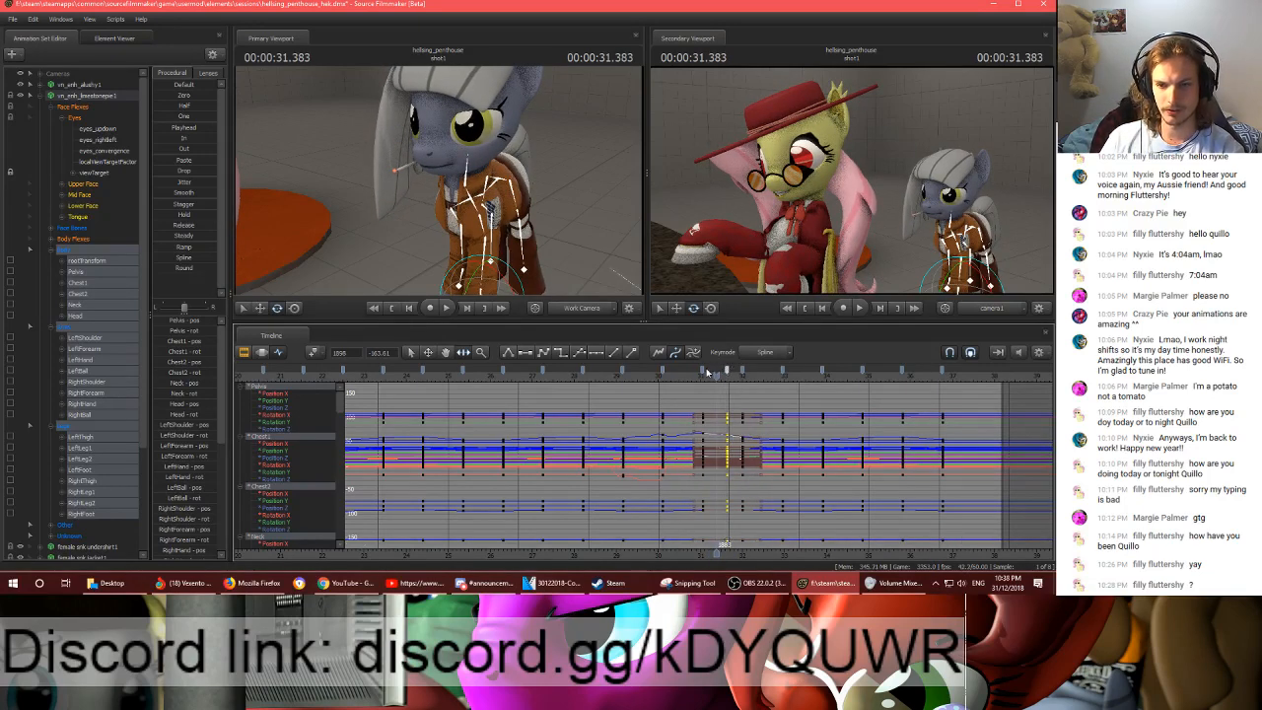
{"action": "left_click", "coordinate": [944, 371]}
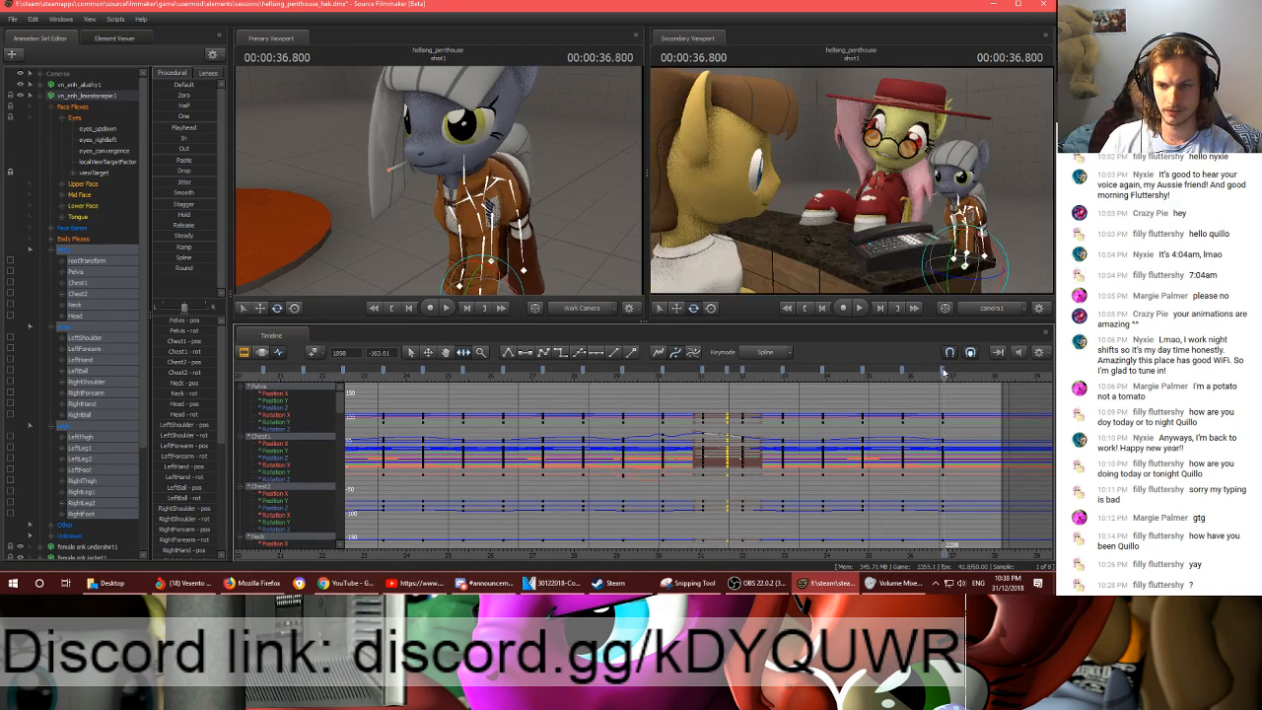
{"action": "left_click_drag", "start_coordinate": [945, 371], "coordinate": [729, 371]}
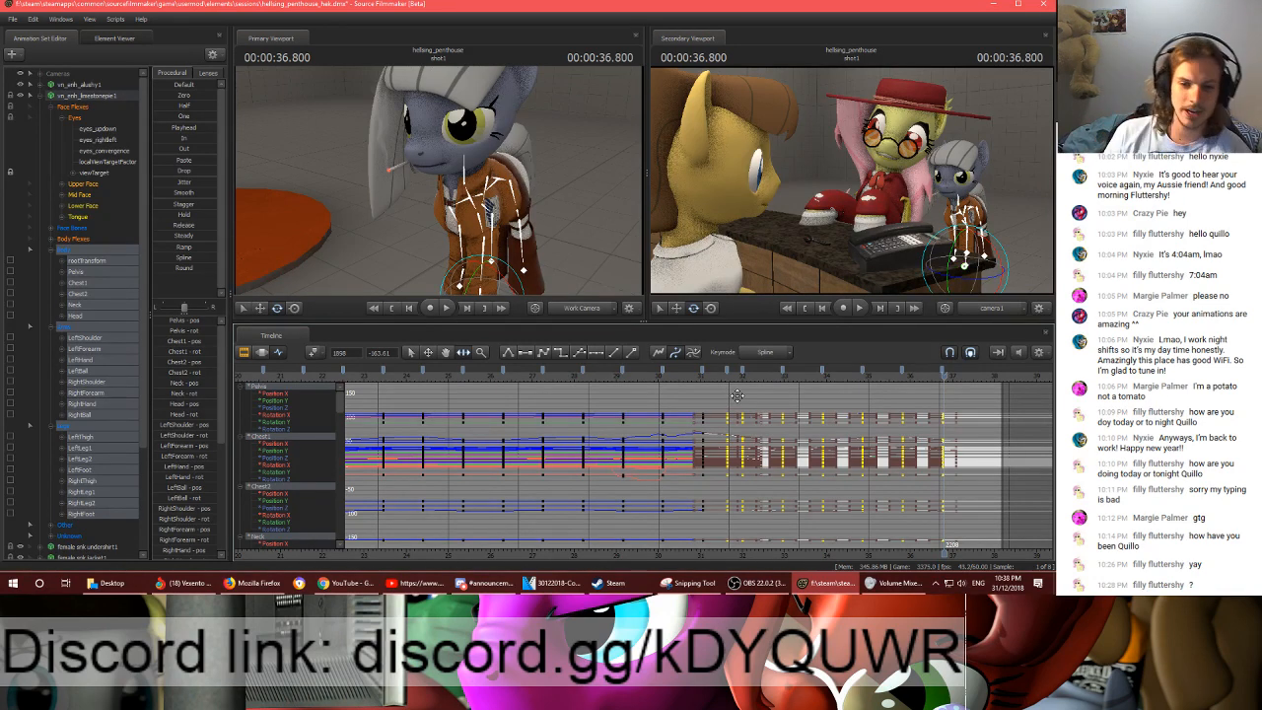
- Play back the shot from 00:00:28.166 to about 00:00:36.950 to review the turn and the extended body motion
{"action": "left_click", "coordinate": [581, 379]}
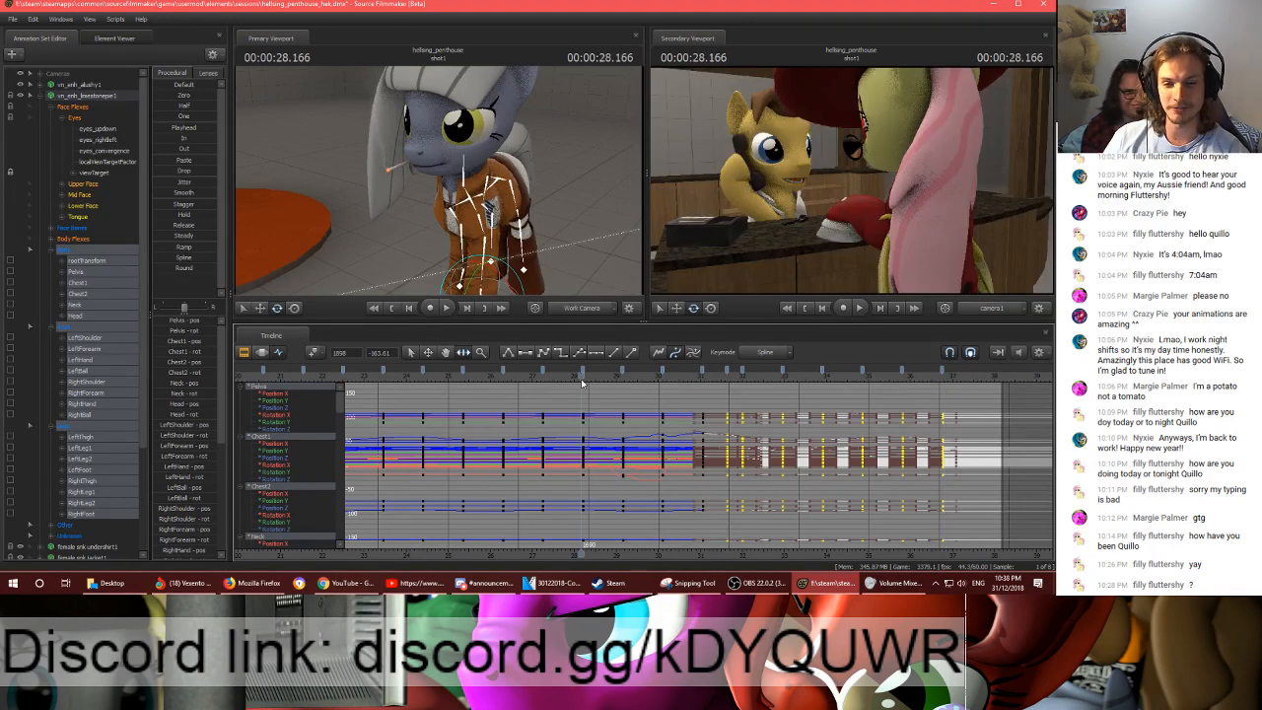
{"action": "key", "text": "space"}
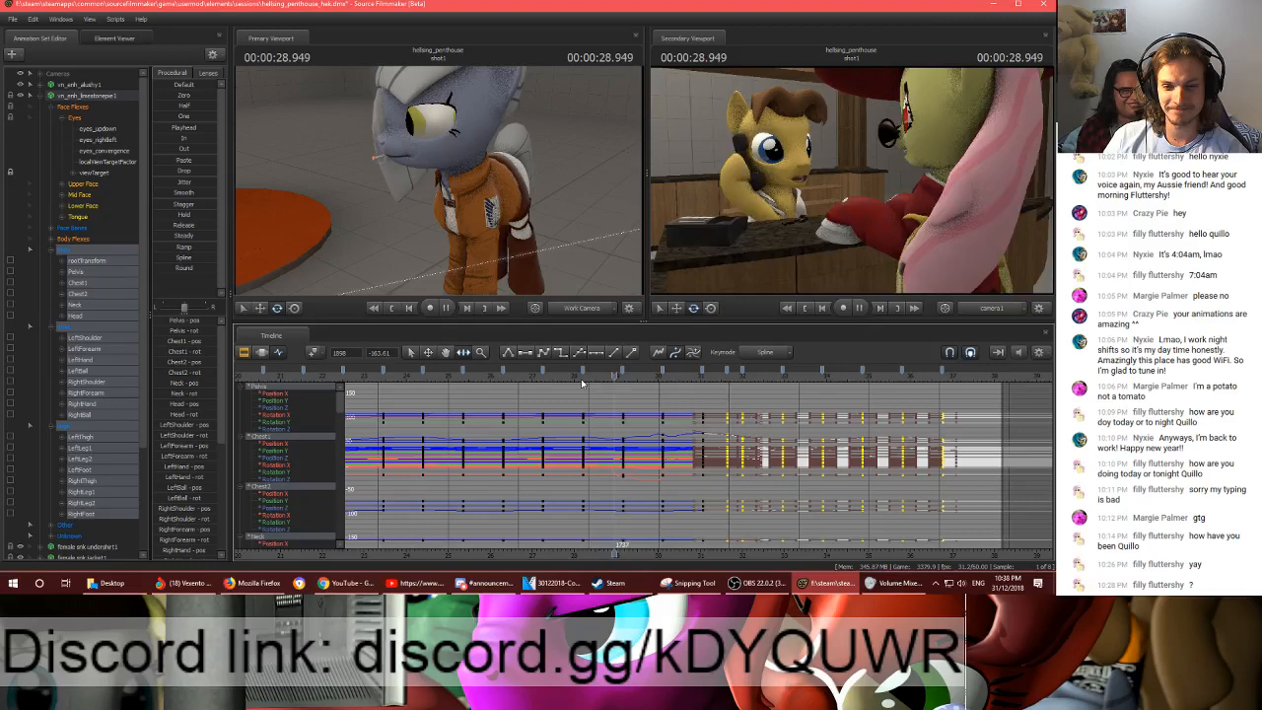
{"action": "key", "text": "space"}
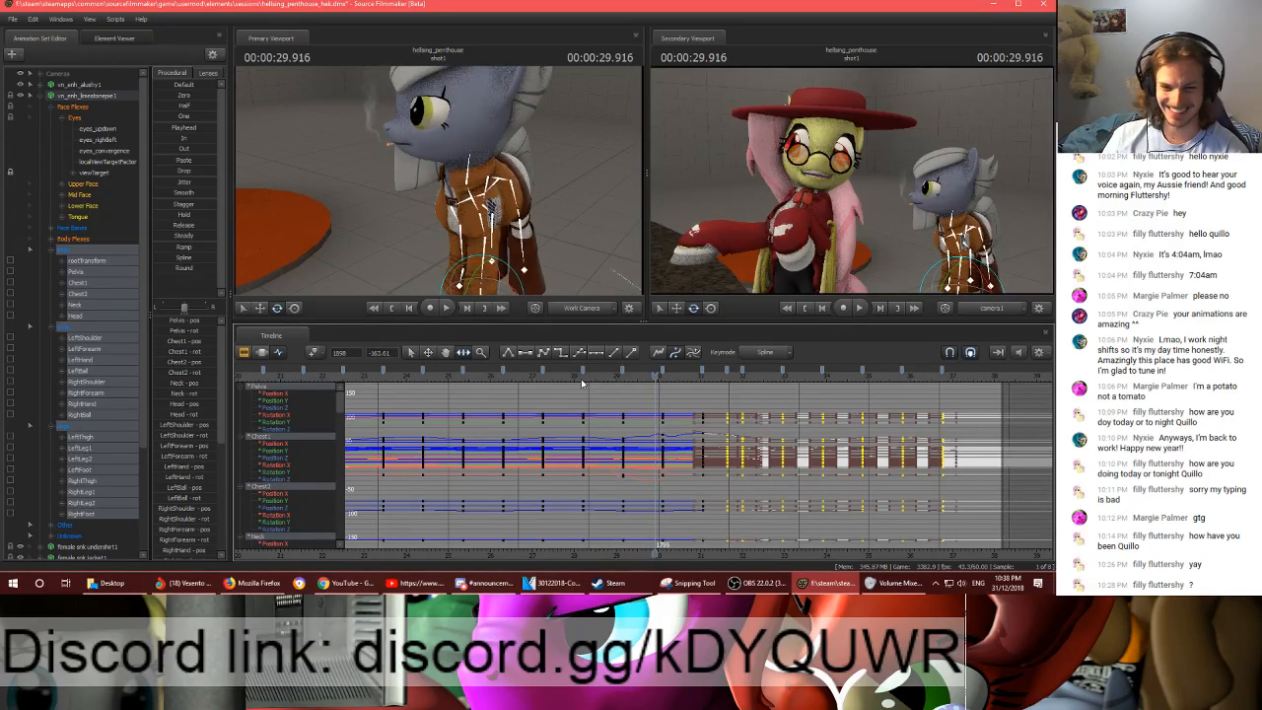
{"action": "key", "text": "space"}
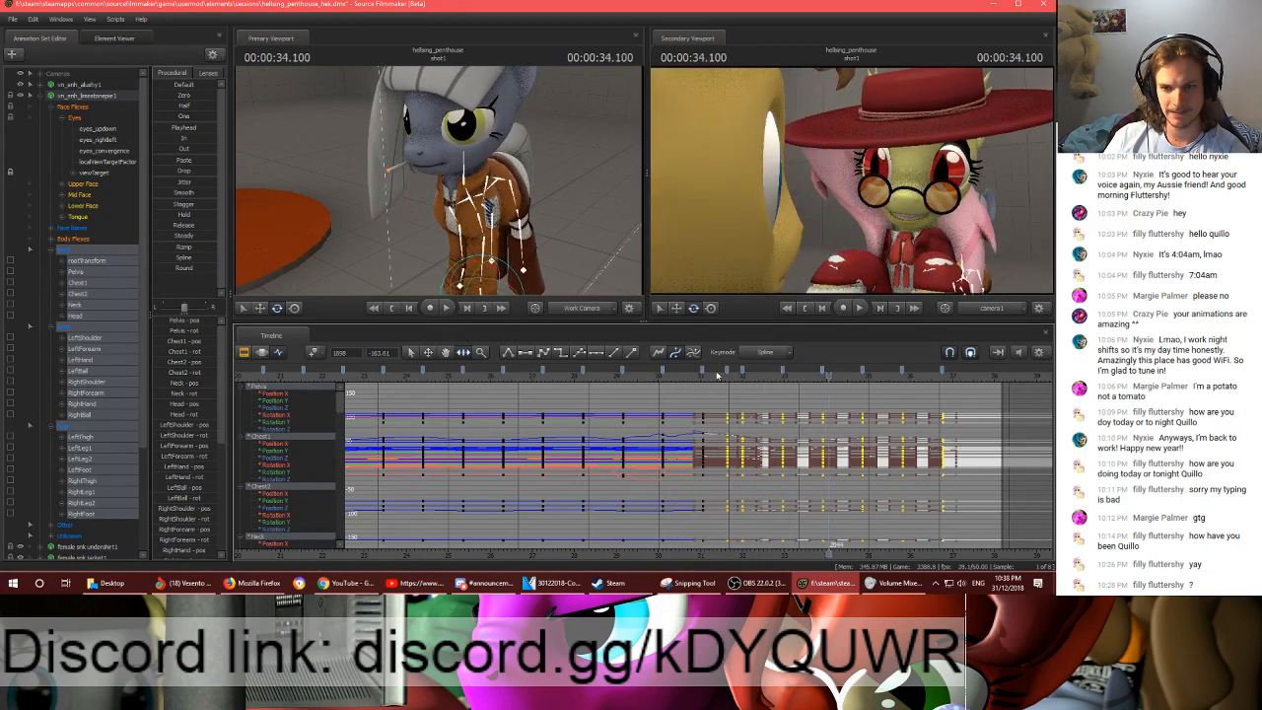
{"action": "left_click", "coordinate": [698, 379]}
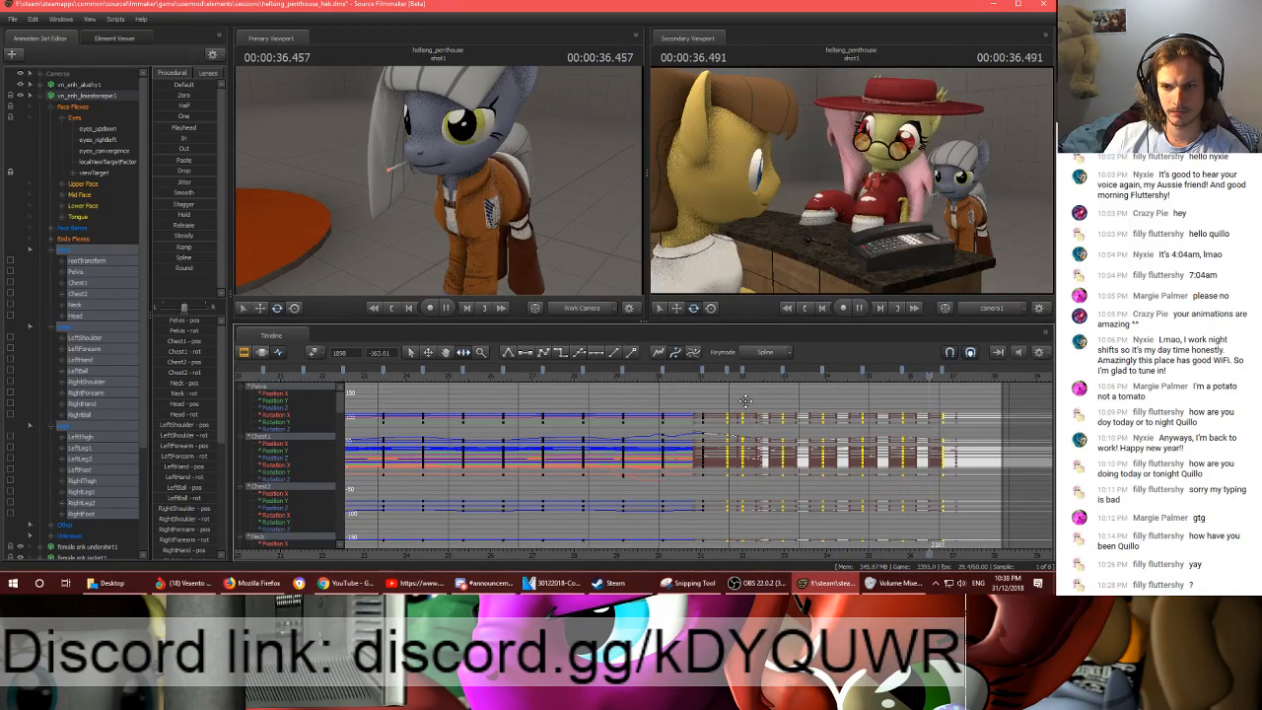
{"action": "key", "text": "space"}
{"action": "mouse_move", "coordinate": [933, 376]}
{"action": "left_mouse_down"}
{"action": "mouse_move", "coordinate": [988, 381]}
{"action": "mouse_move", "coordinate": [950, 382]}
{"action": "left_mouse_up"}
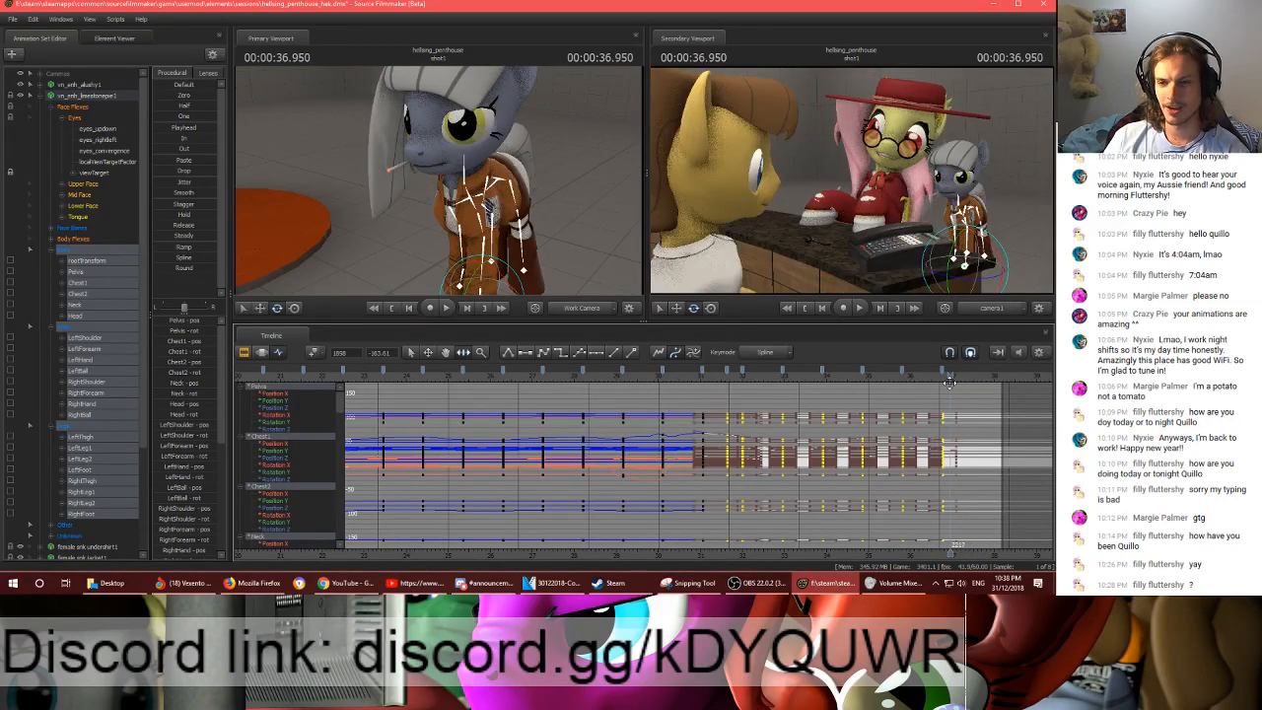
- Move the last pasted keyframe to frame 2202 and place the playhead on it at 00:00:36.700
{"action": "scroll", "coordinate": [947, 381], "scroll_direction": "up", "scroll_amount": 5}
{"action": "left_click", "coordinate": [927, 373]}
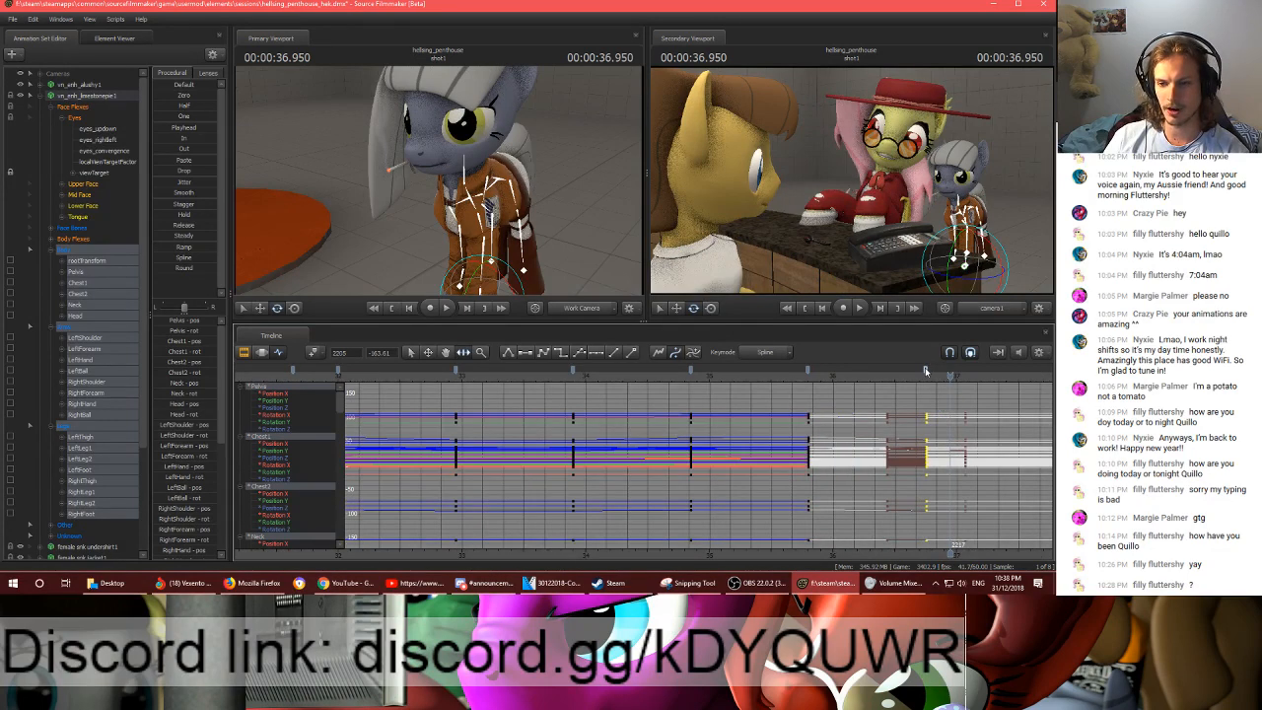
{"action": "middle_click_drag", "start_coordinate": [930, 452], "coordinate": [663, 452]}
{"action": "left_click_drag", "start_coordinate": [658, 372], "coordinate": [653, 371]}
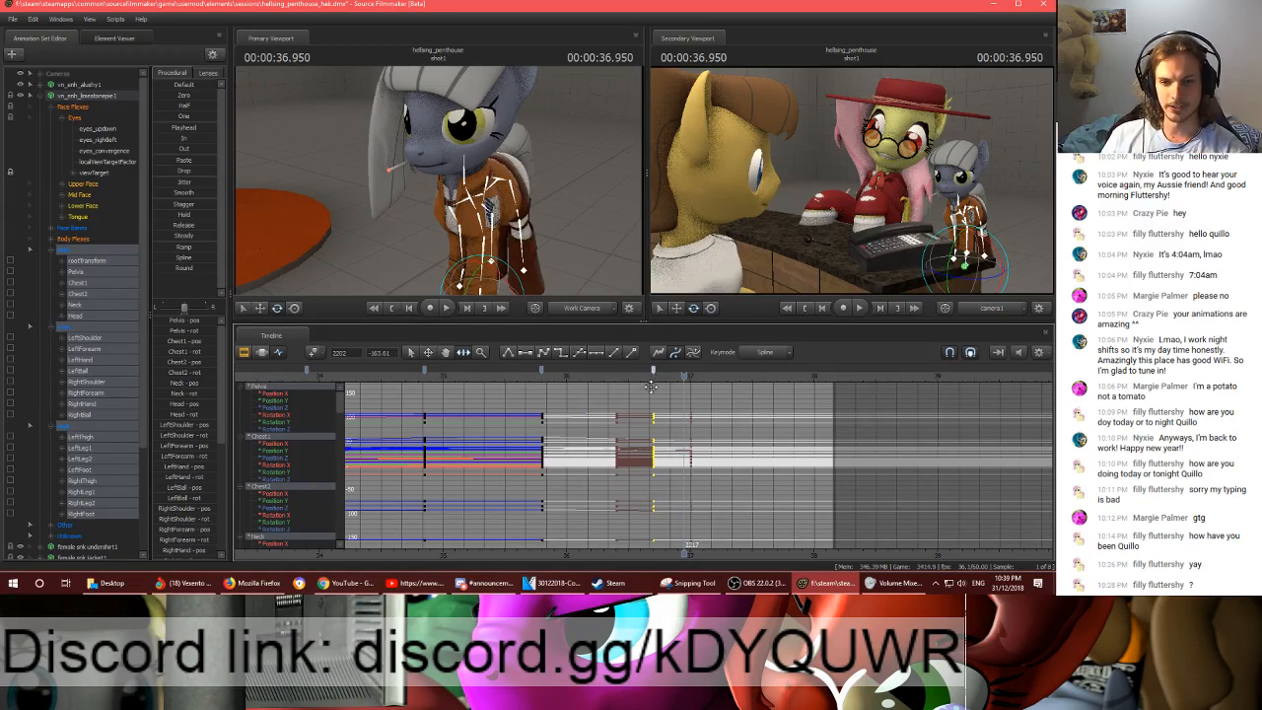
{"action": "left_click", "coordinate": [655, 373]}
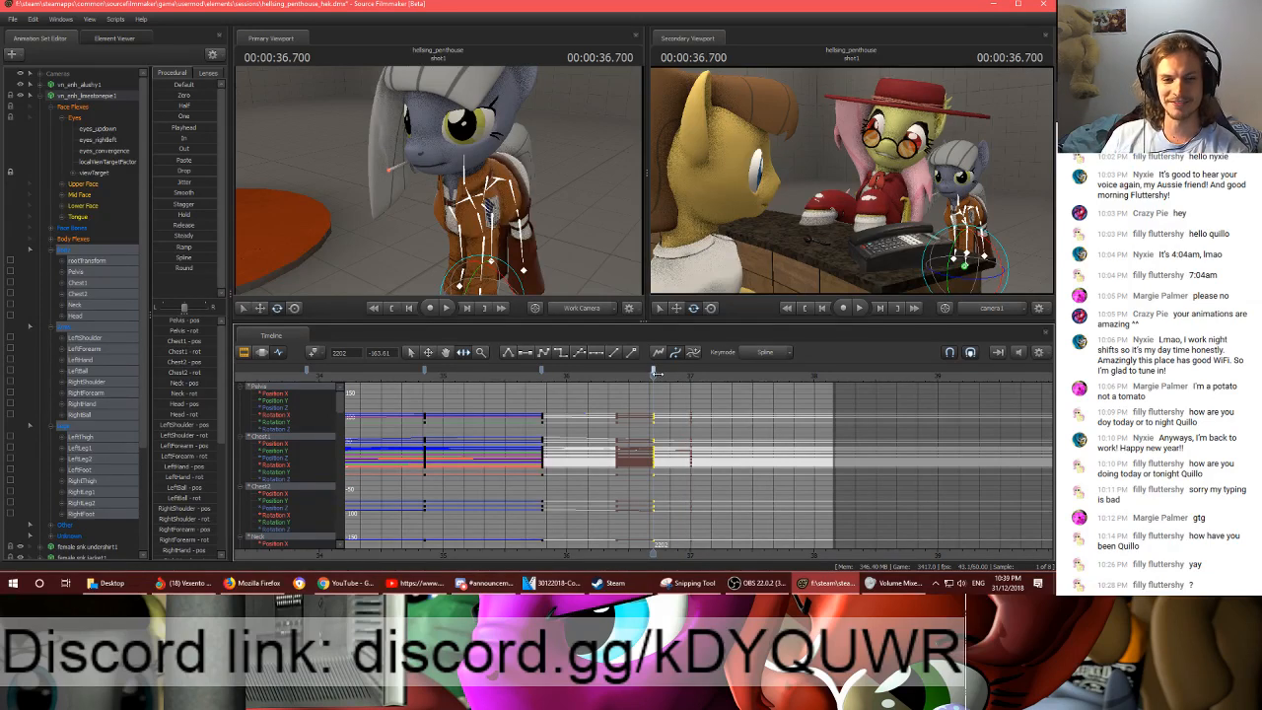
{"action": "scroll", "coordinate": [619, 418], "scroll_direction": "down", "scroll_amount": 10}
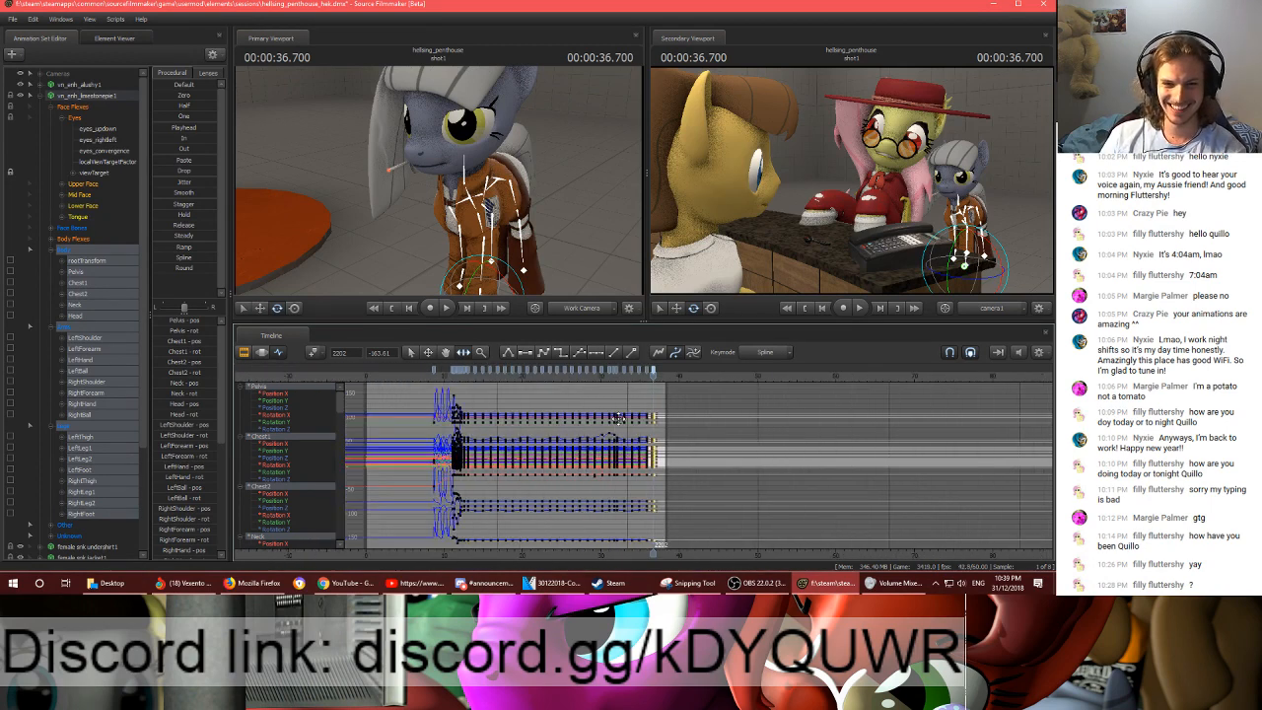
{"action": "scroll", "coordinate": [620, 418], "scroll_direction": "up", "scroll_amount": 6}
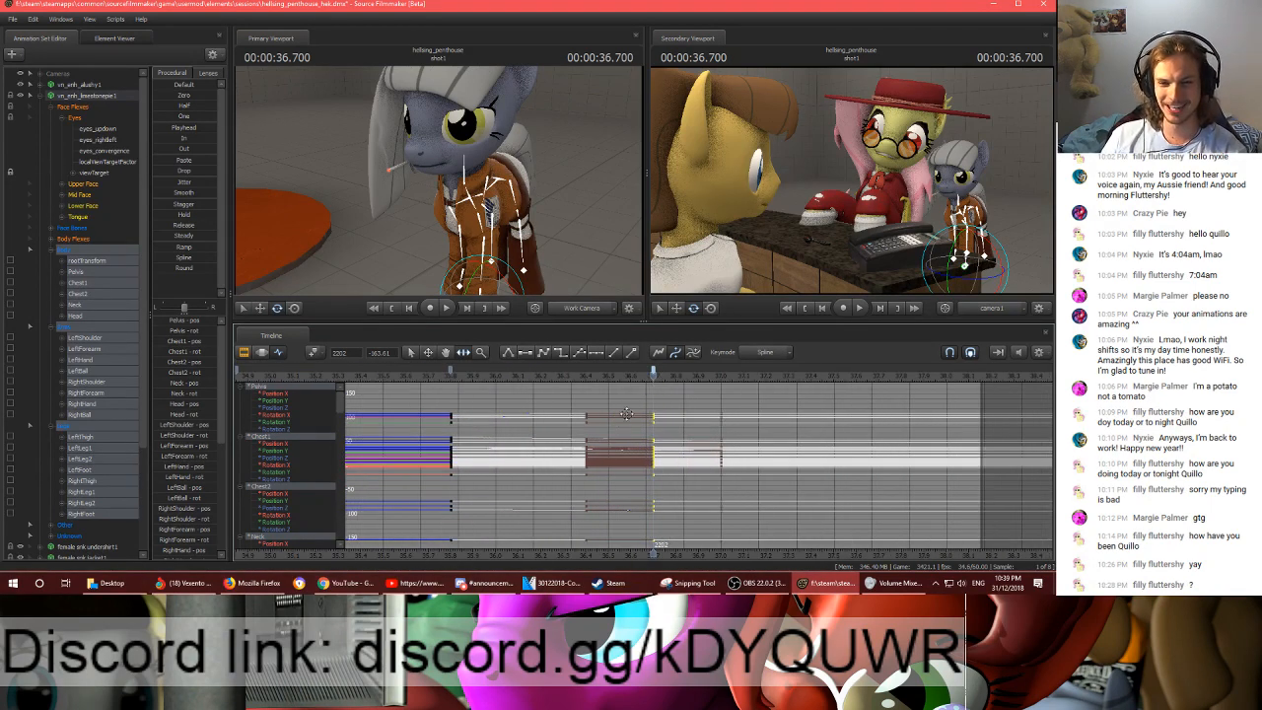
{"action": "middle_click_drag", "start_coordinate": [663, 544], "coordinate": [580, 544]}
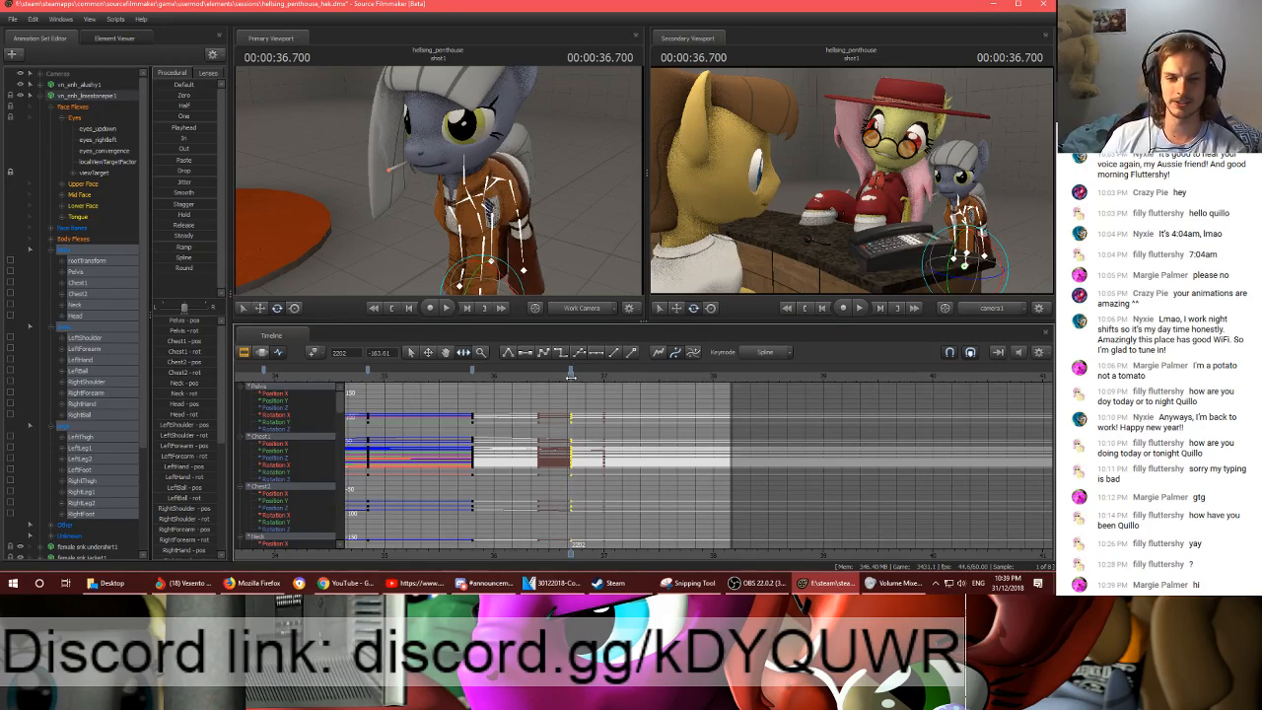
{"action": "scroll", "coordinate": [591, 405], "scroll_direction": "down", "scroll_amount": 4}
{"action": "scroll", "coordinate": [673, 426], "scroll_direction": "down", "scroll_amount": 3}
{"action": "middle_click_drag", "start_coordinate": [487, 425], "coordinate": [699, 422]}
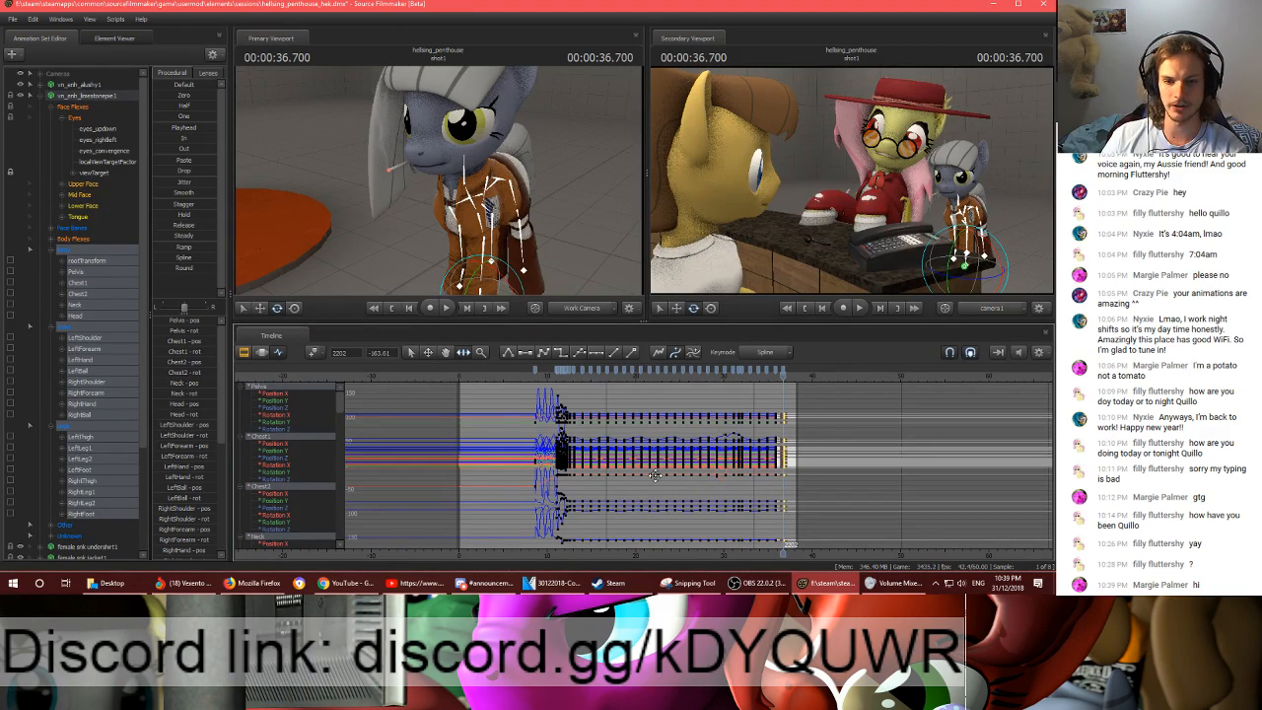
- Move the last body keyframe to frame 2220, add another keyframe at frame 2194 and select it
{"action": "scroll", "coordinate": [646, 477], "scroll_direction": "up", "scroll_amount": 3}
{"action": "scroll", "coordinate": [624, 481], "scroll_direction": "up", "scroll_amount": 3}
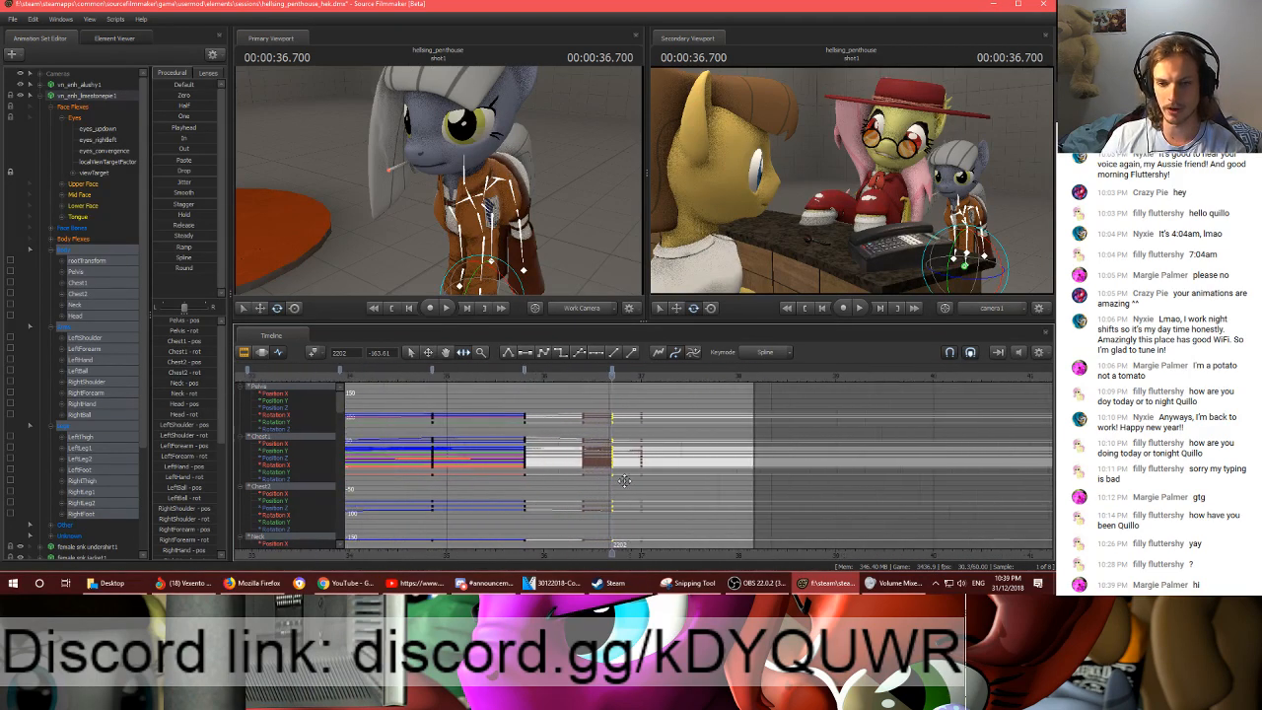
{"action": "scroll", "coordinate": [624, 480], "scroll_direction": "up", "scroll_amount": 1}
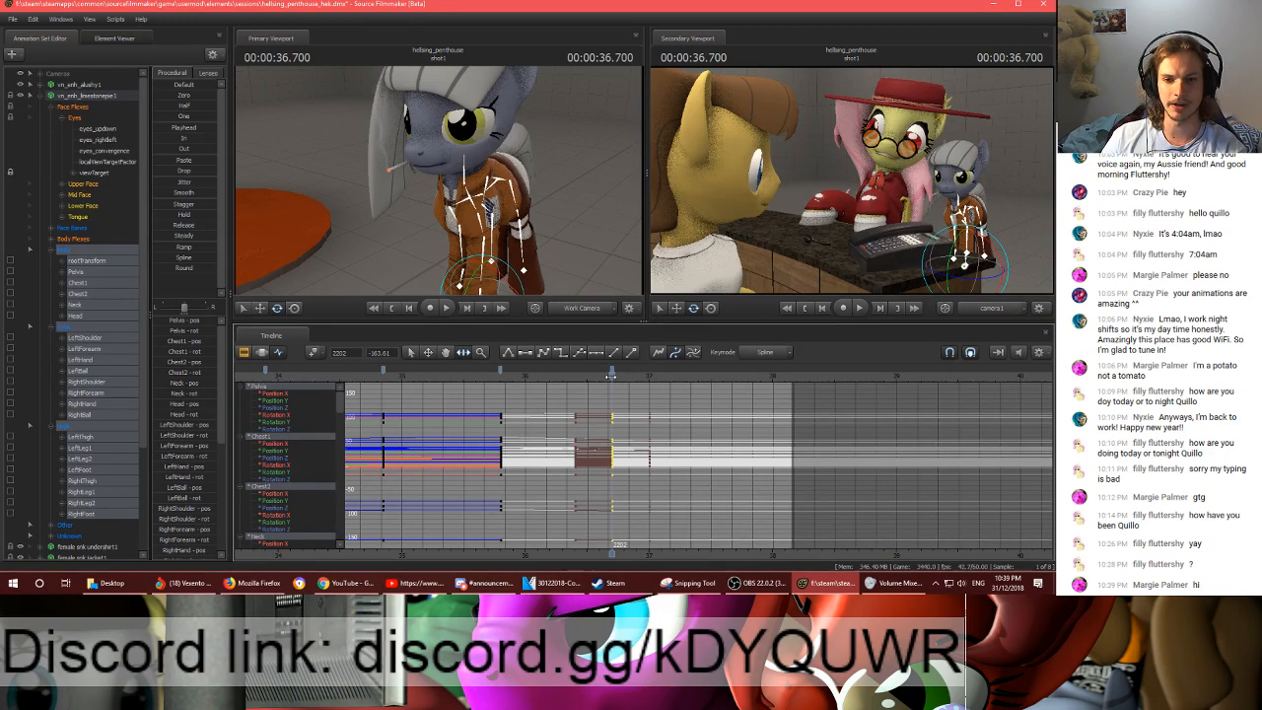
{"action": "left_click_drag", "start_coordinate": [611, 376], "coordinate": [650, 372]}
{"action": "key", "text": "m"}
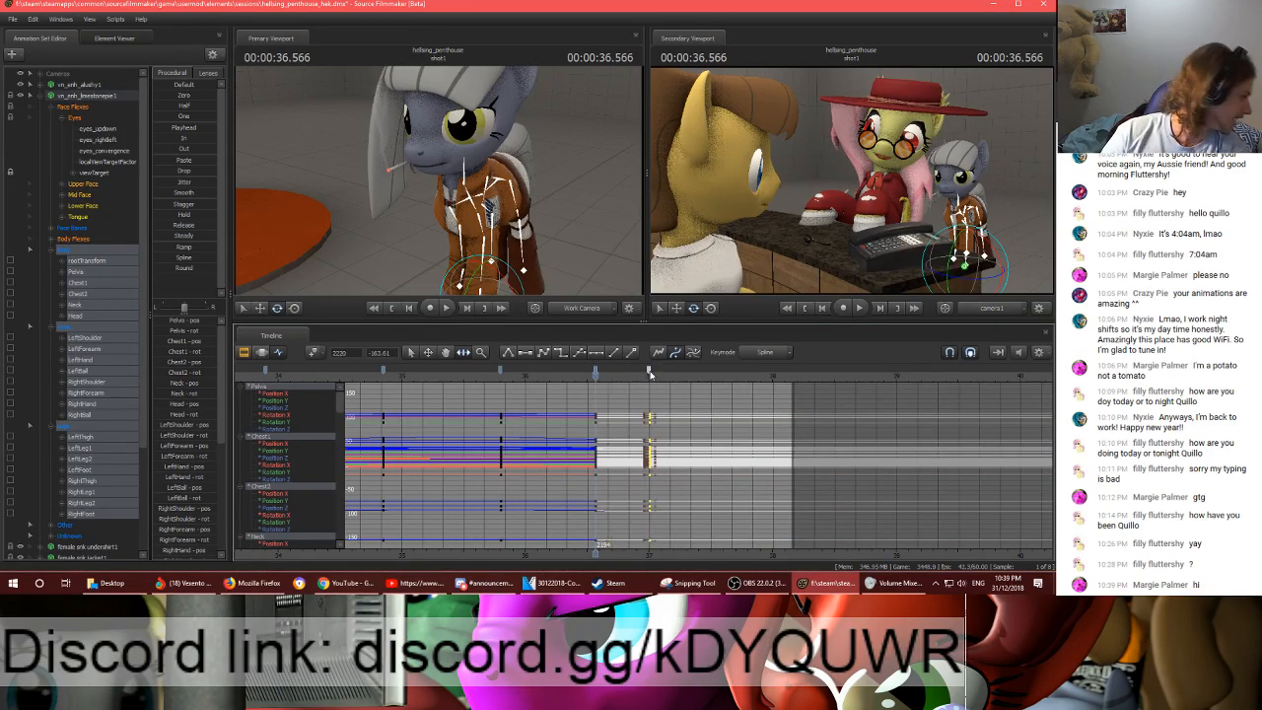
{"action": "left_click", "coordinate": [597, 370], "text": "shift"}
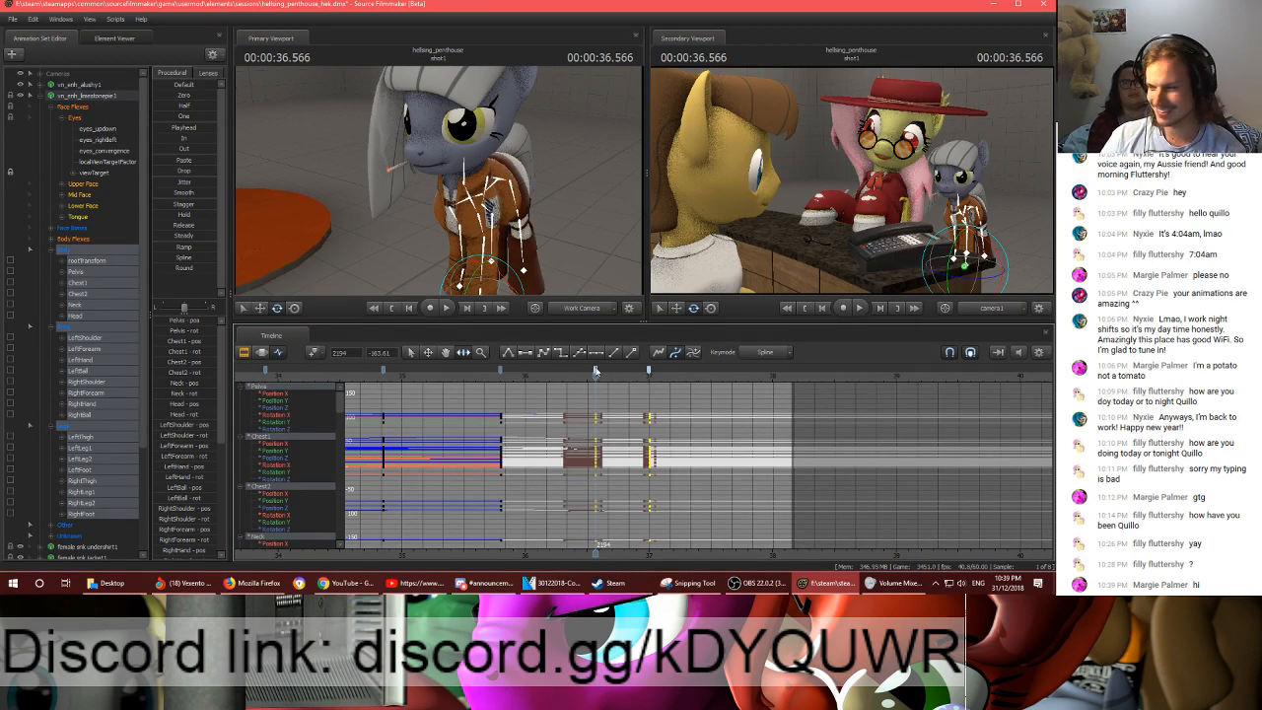
{"action": "key", "text": "alt+Tab"}
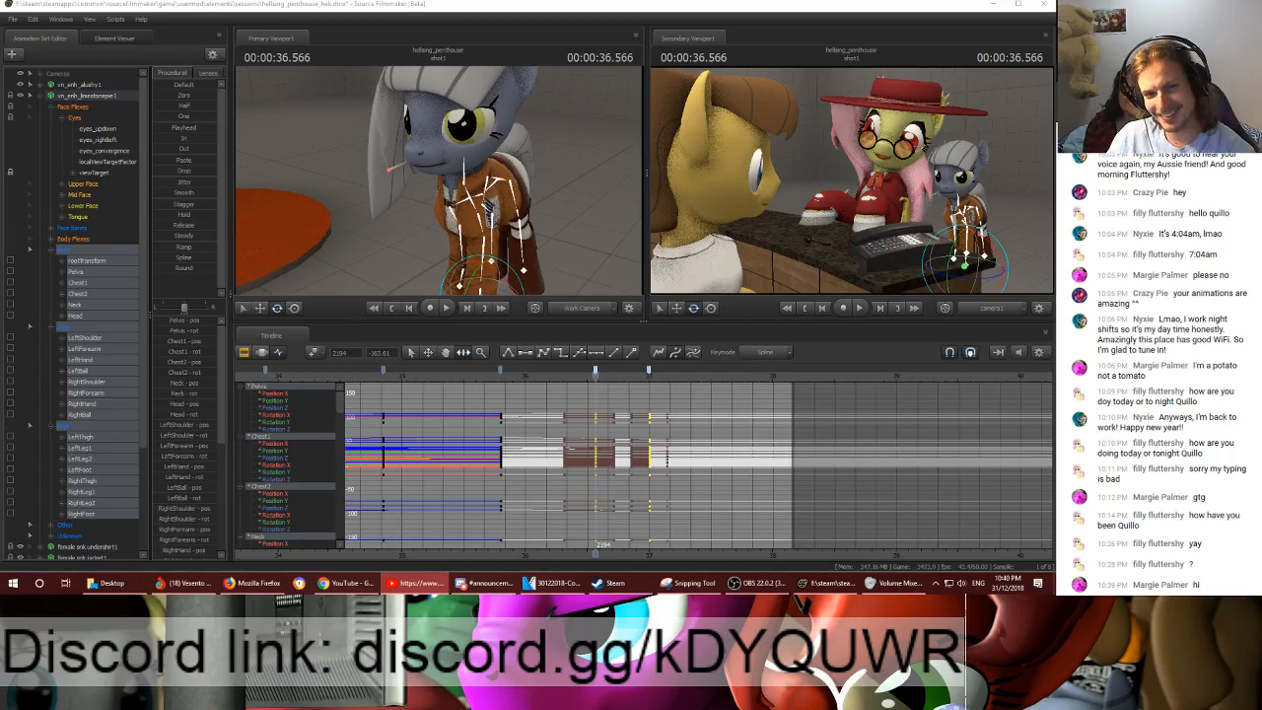
{"action": "left_click", "coordinate": [597, 371]}
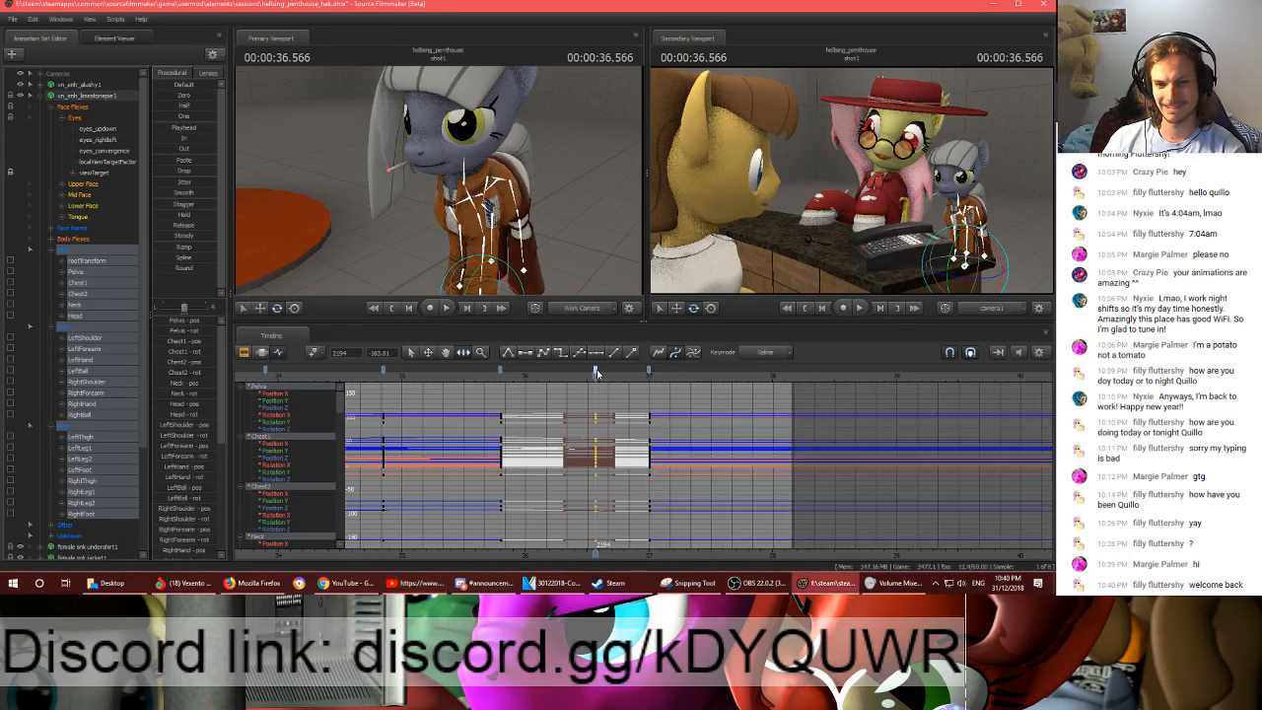
- Play back the body motion across the keyframes at frames 2194 and 2220, stopping at 00:00:37.116
{"action": "left_click", "coordinate": [572, 382]}
{"action": "key", "text": "space"}
{"action": "key", "text": "space"}
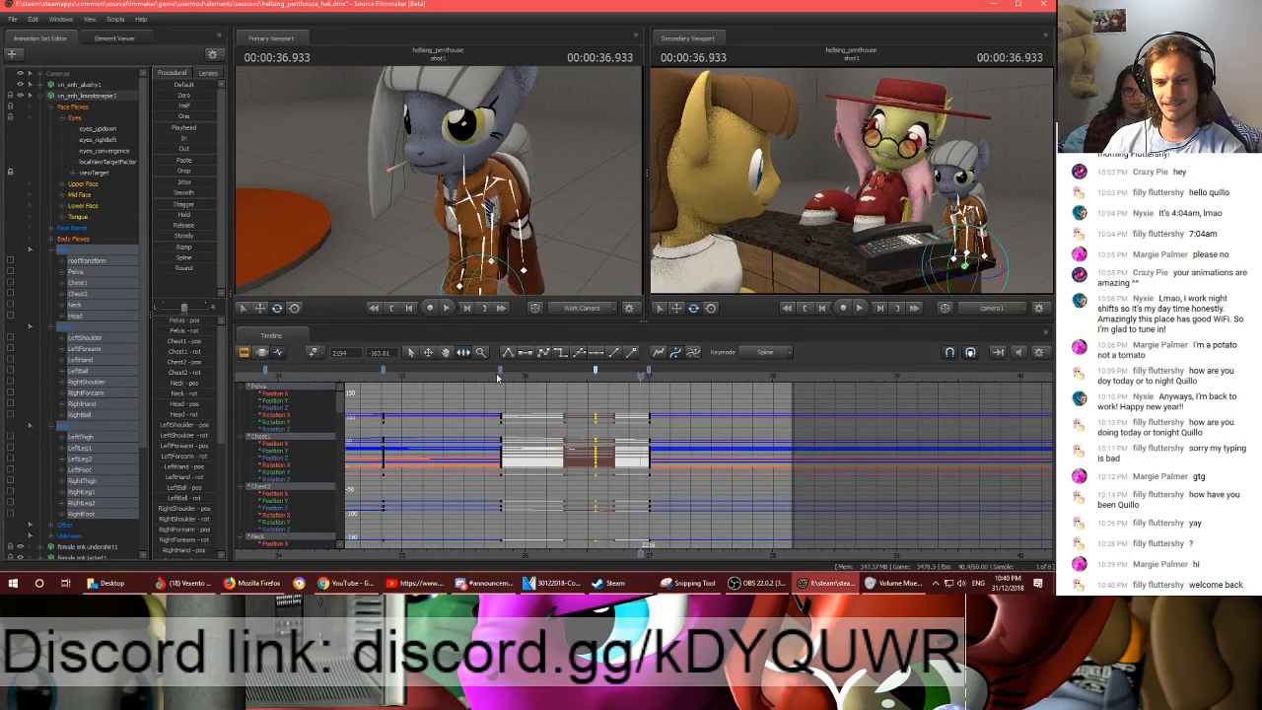
{"action": "left_click", "coordinate": [497, 373]}
{"action": "key", "text": "space"}
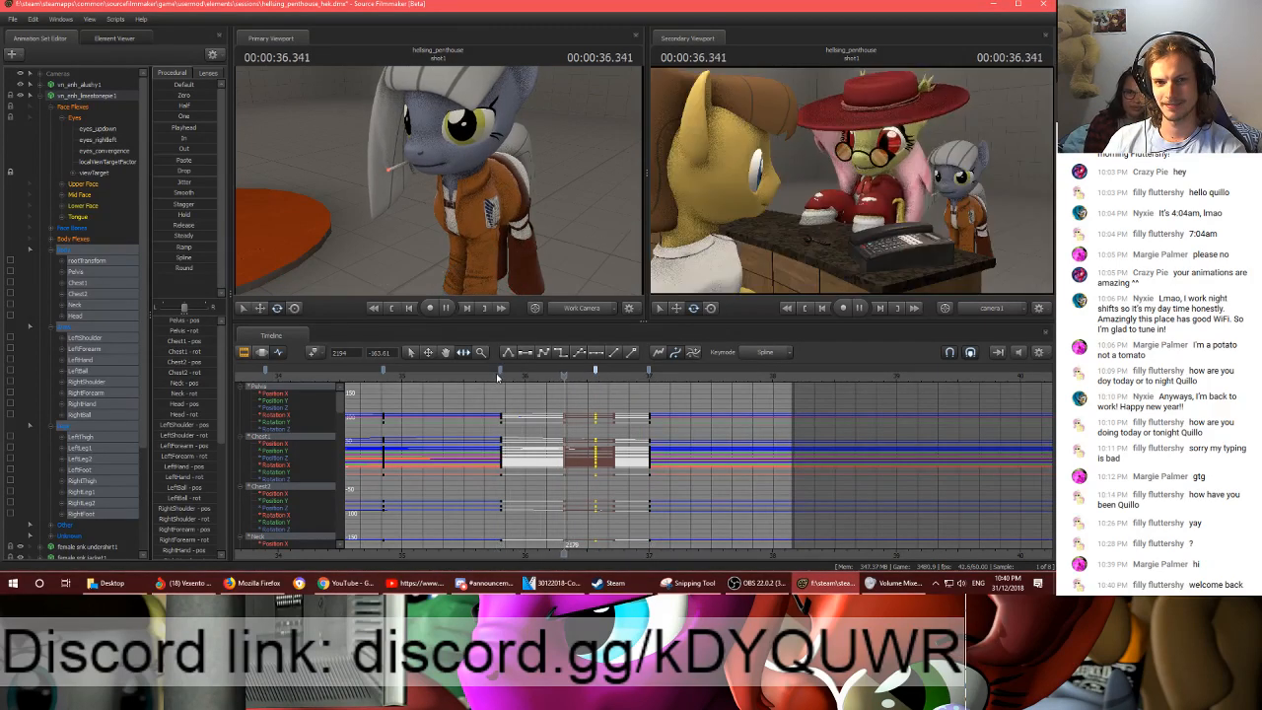
{"action": "key", "text": "space"}
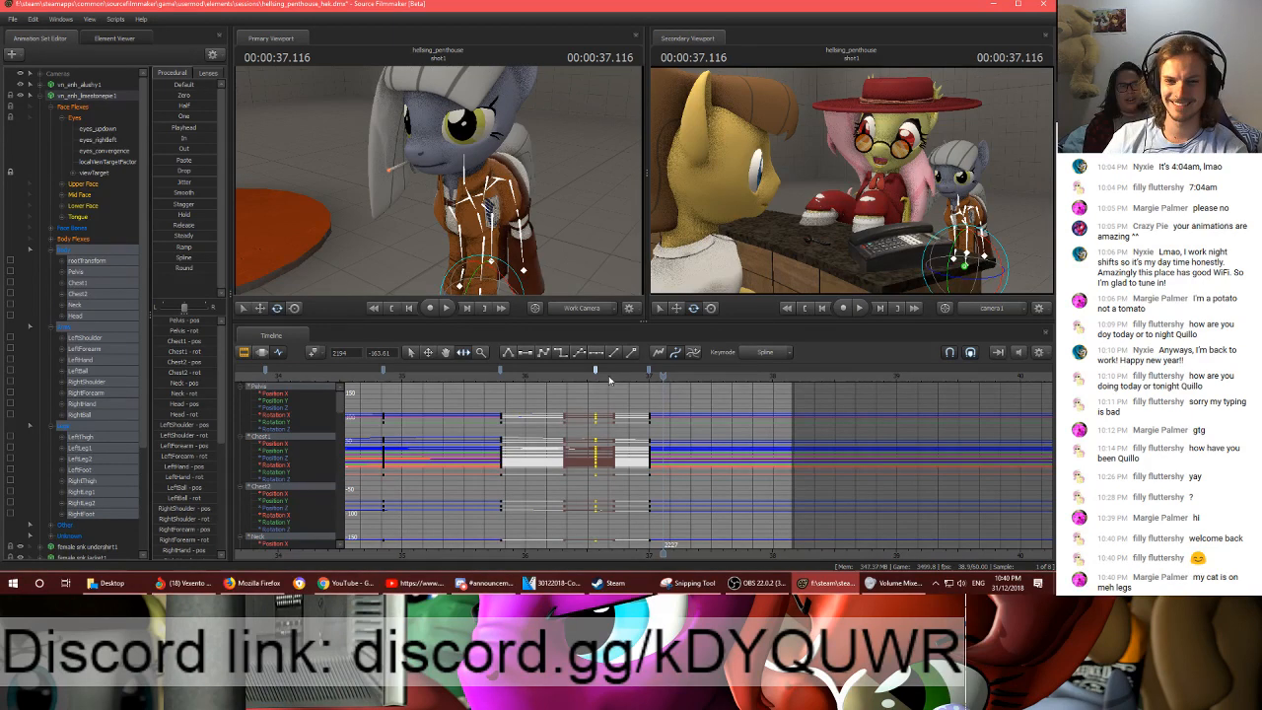
- Add a body keyframe for the grey pony at frame 2235 (00:00:37.250)
{"action": "left_click", "coordinate": [647, 375]}
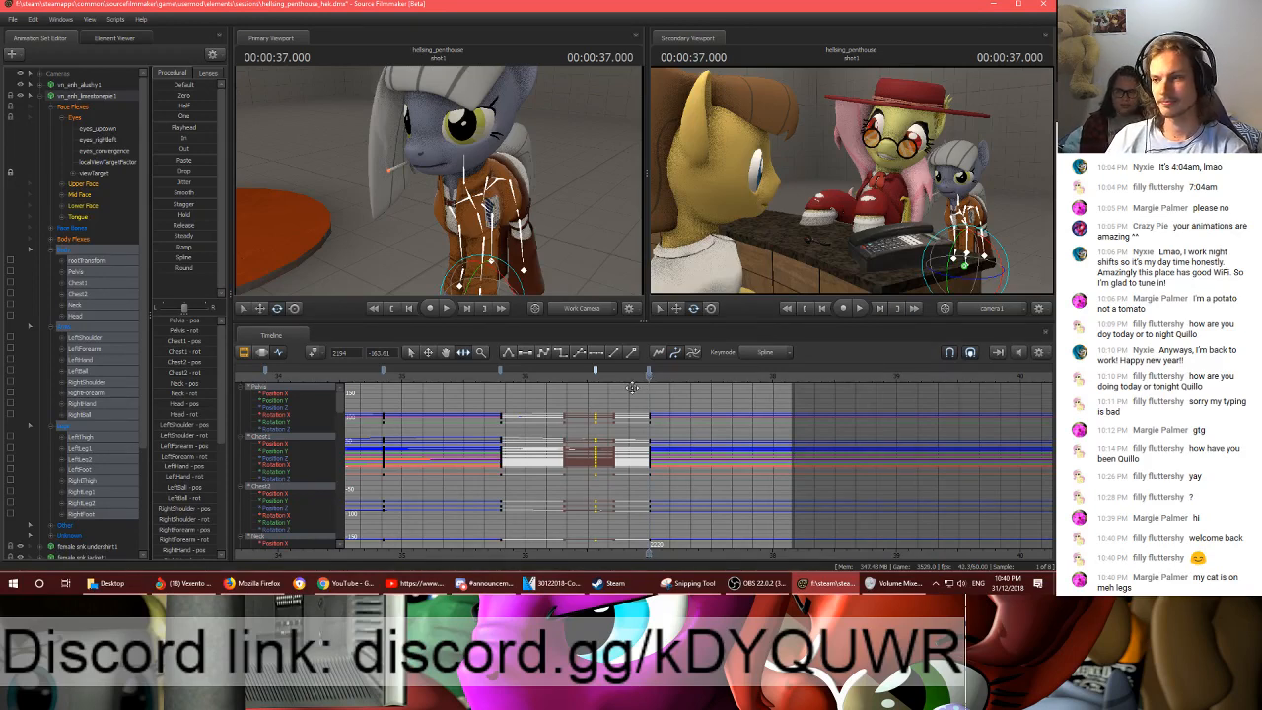
{"action": "left_click", "coordinate": [592, 384]}
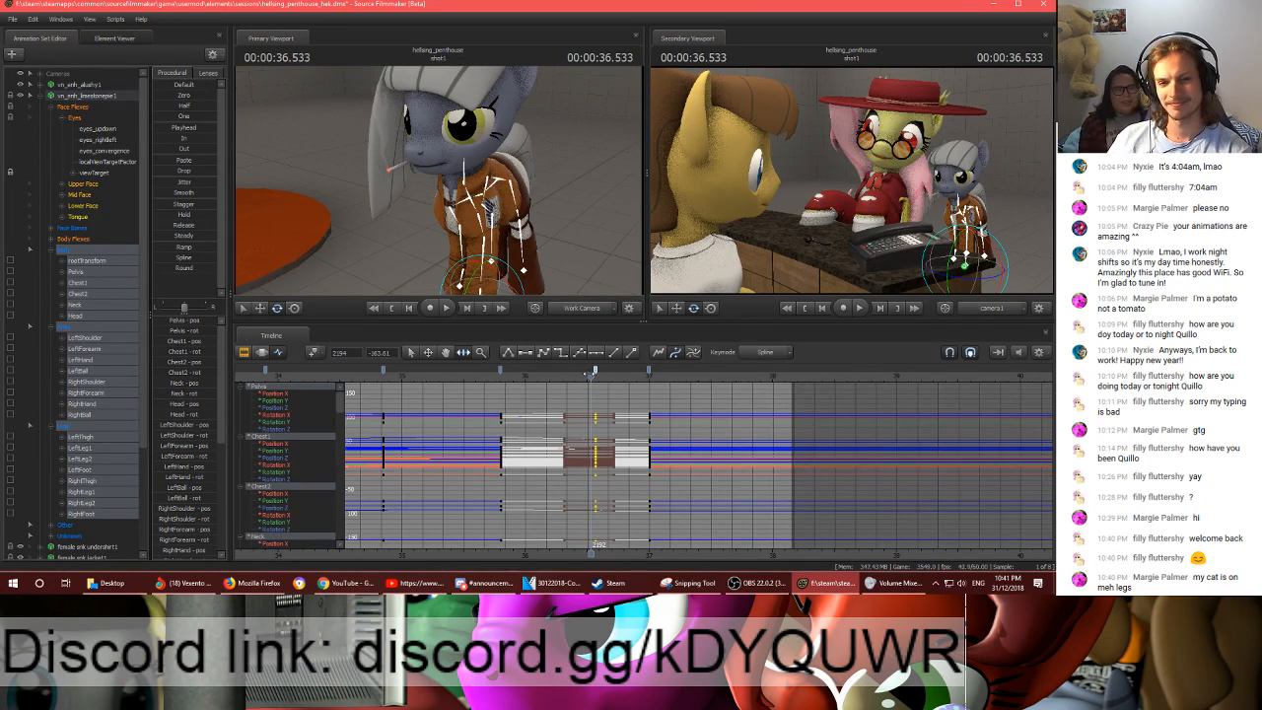
{"action": "left_click_drag", "start_coordinate": [591, 373], "coordinate": [675, 386]}
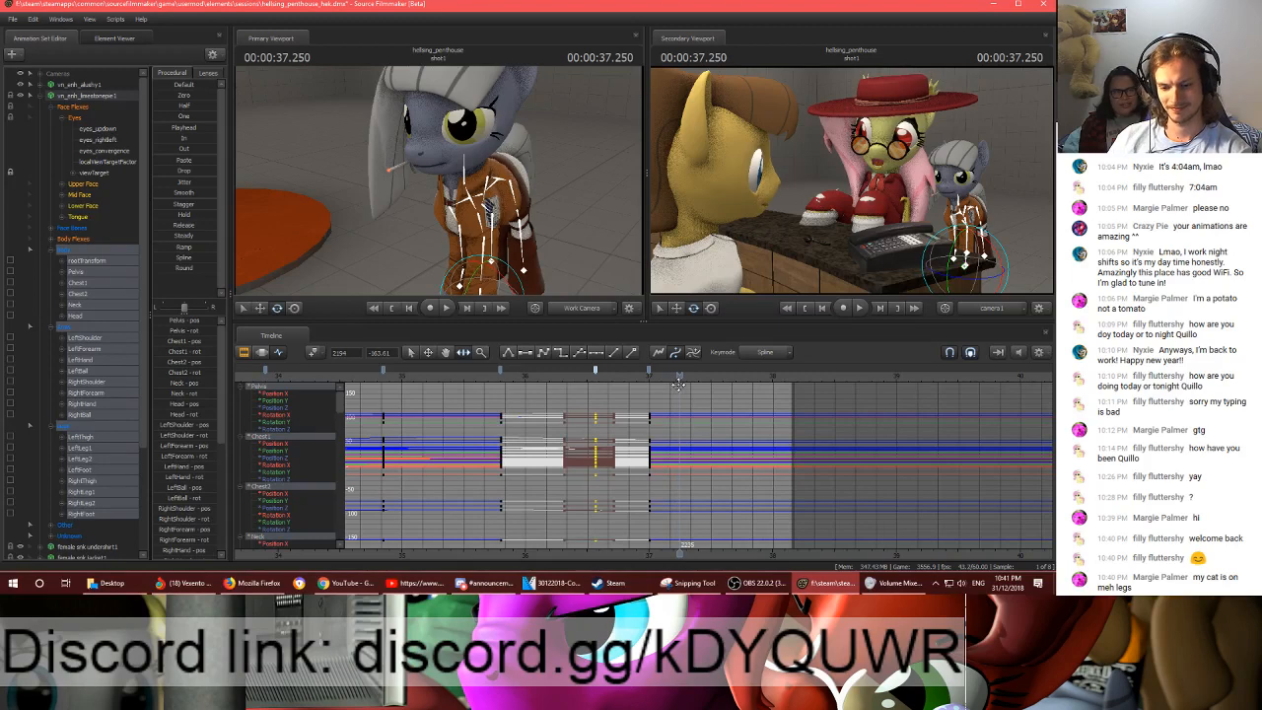
{"action": "key", "text": "m"}
- Shift the grey pony's pelvis slightly and rotate its Chest1 and Chest2 bones at frame 2235
{"action": "left_click_drag", "start_coordinate": [477, 158], "coordinate": [475, 156]}
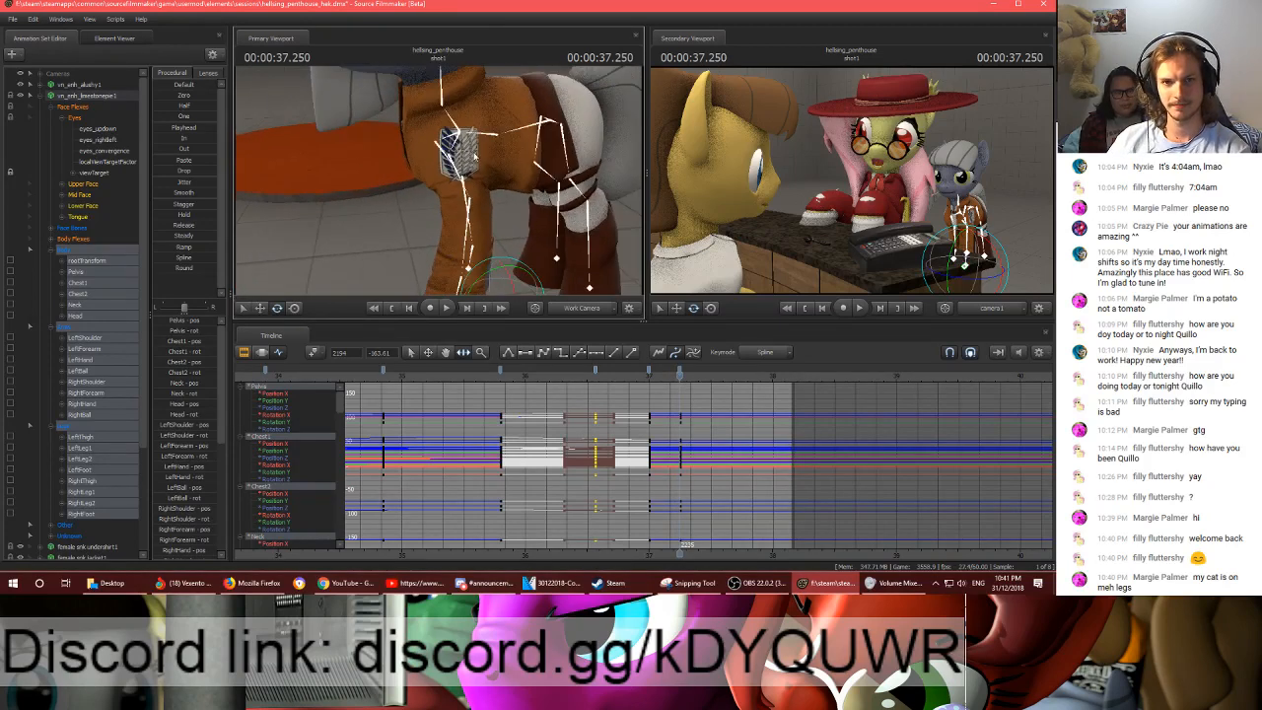
{"action": "left_click", "coordinate": [544, 122]}
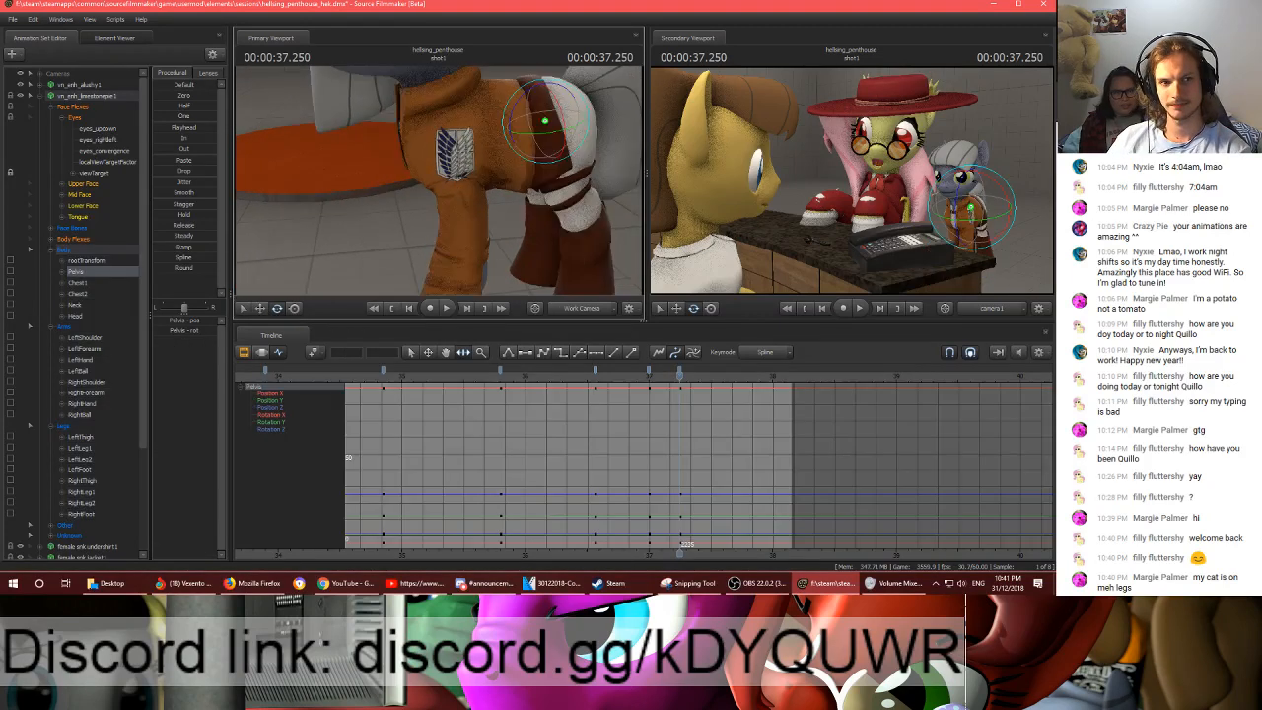
{"action": "key", "text": "w"}
{"action": "left_click_drag", "start_coordinate": [476, 136], "coordinate": [470, 125]}
{"action": "left_click", "coordinate": [431, 123]}
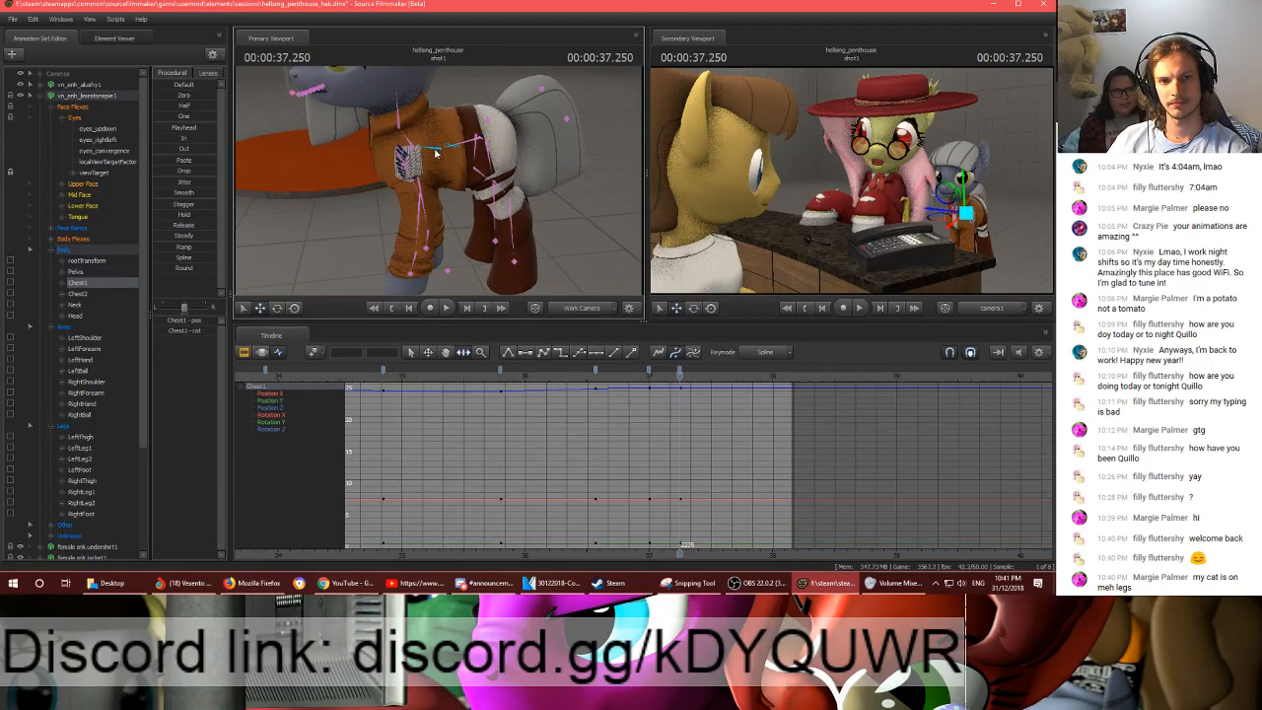
{"action": "key", "text": "e"}
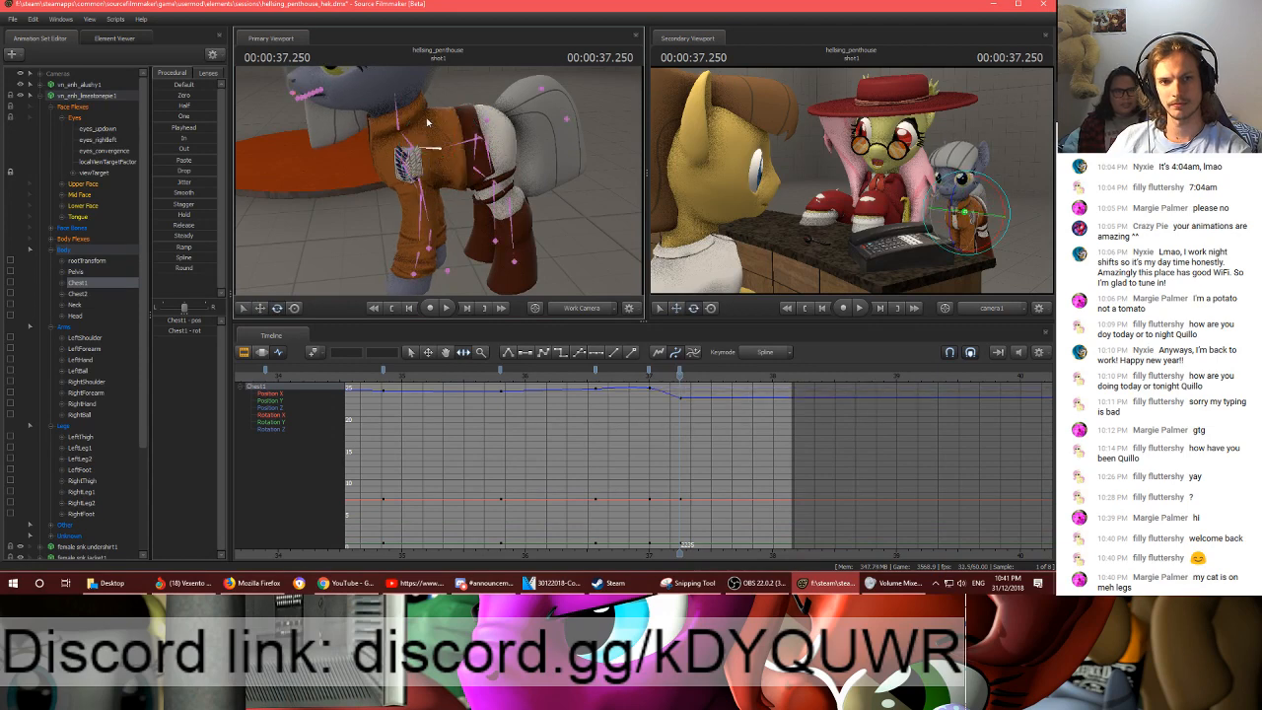
{"action": "left_click", "coordinate": [418, 116]}
{"action": "left_click", "coordinate": [404, 99]}
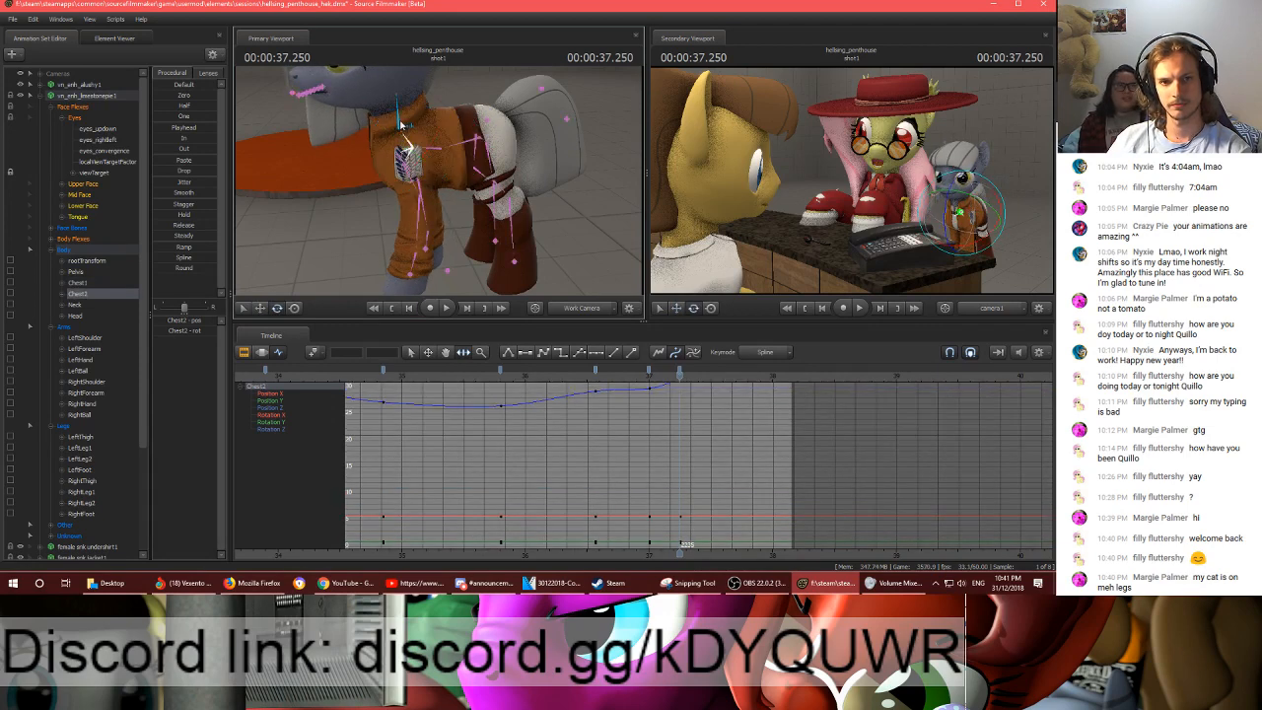
- Rotate the grey pony's neck and tilt its head at frame 2235 to suit the chest pose
{"action": "key", "text": "ctrl"}
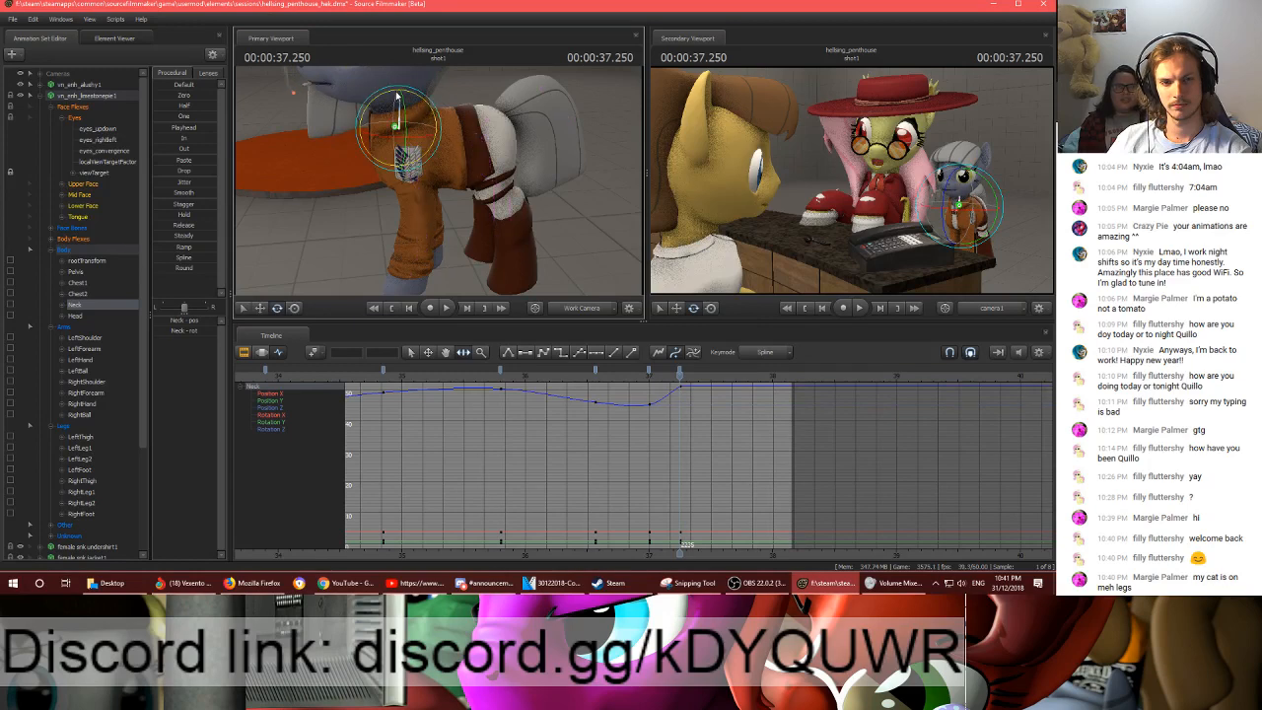
{"action": "left_click_drag", "start_coordinate": [398, 93], "coordinate": [392, 96]}
{"action": "key", "text": "ctrl"}
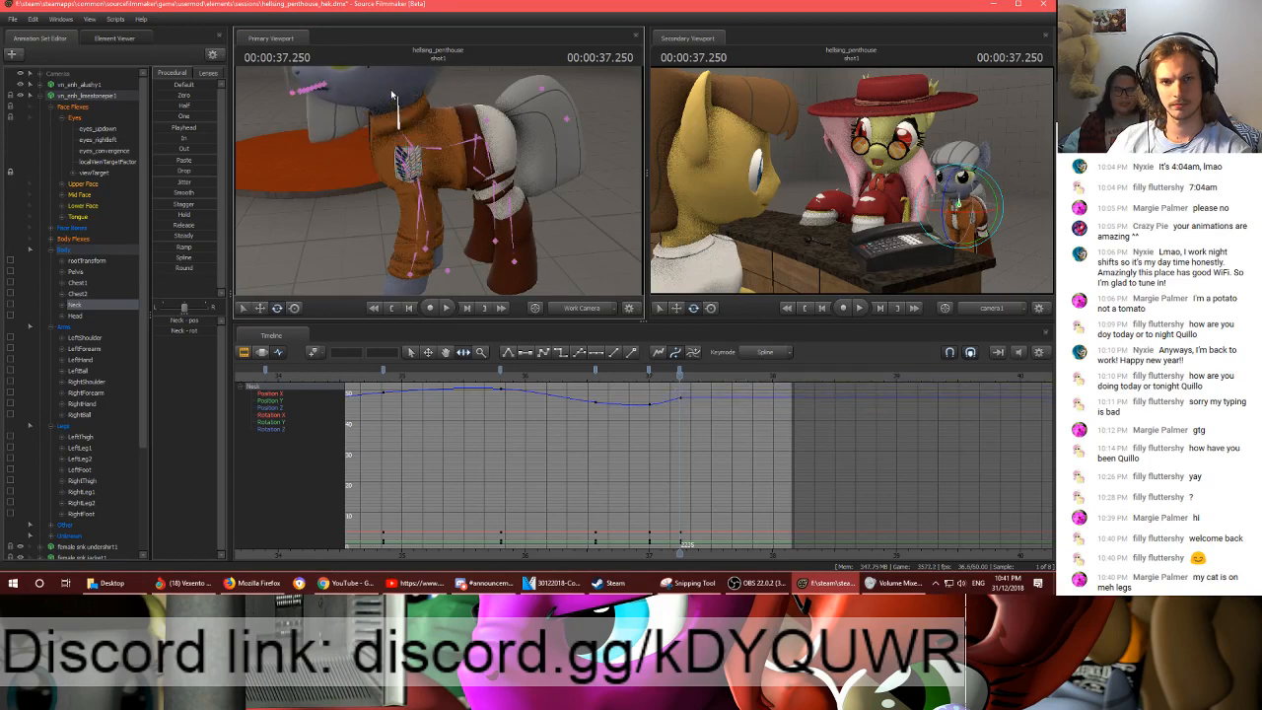
{"action": "left_click", "coordinate": [400, 94], "text": "ctrl"}
{"action": "left_click_drag", "start_coordinate": [398, 87], "coordinate": [358, 76]}
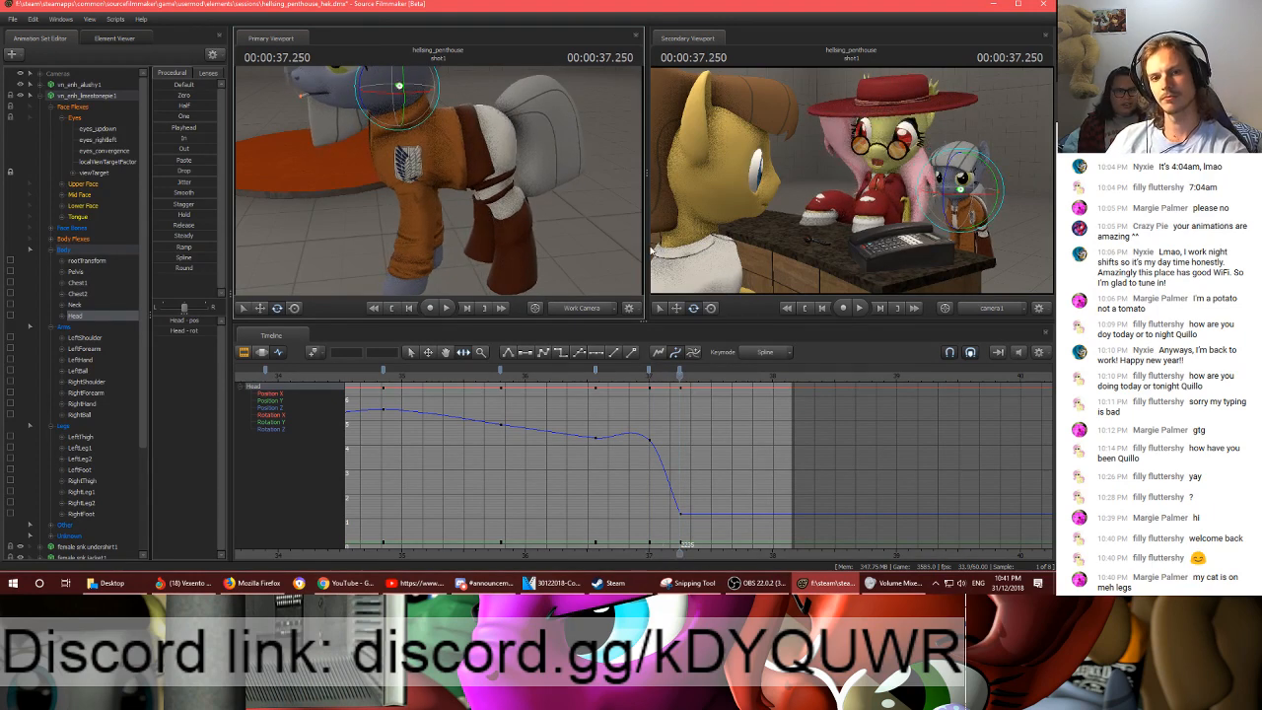
- Rotate the LeftLeg1, LeftLeg2 and LeftFoot bones at frame 2235 to replant the left hind leg
{"action": "left_click_drag", "start_coordinate": [481, 130], "coordinate": [392, 125]}
{"action": "left_click", "coordinate": [494, 163], "text": "ctrl"}
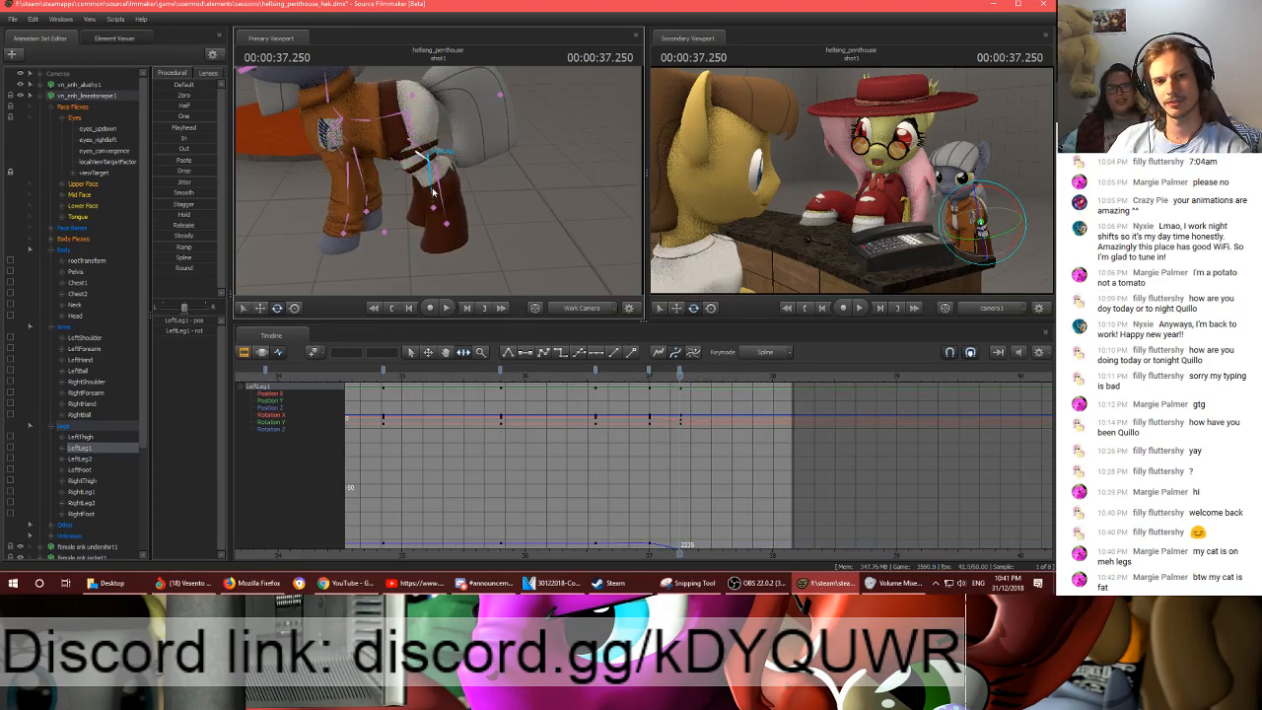
{"action": "left_click", "coordinate": [419, 143], "text": "ctrl"}
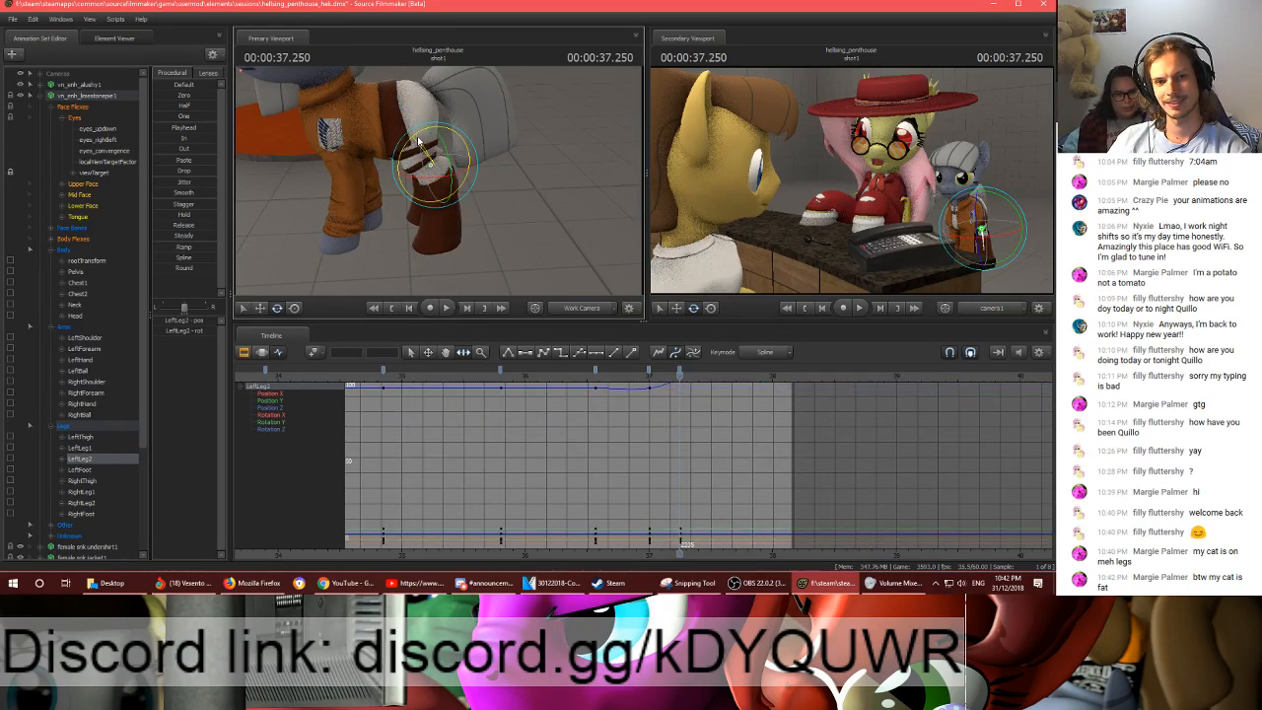
{"action": "left_click", "coordinate": [428, 198], "text": "ctrl"}
{"action": "left_click_drag", "start_coordinate": [428, 199], "coordinate": [425, 197]}
- Compare the left hind leg at frames 2220 and 2235 and readjust the LeftLeg1 and LeftLeg2 rotations
{"action": "key", "text": "Up"}
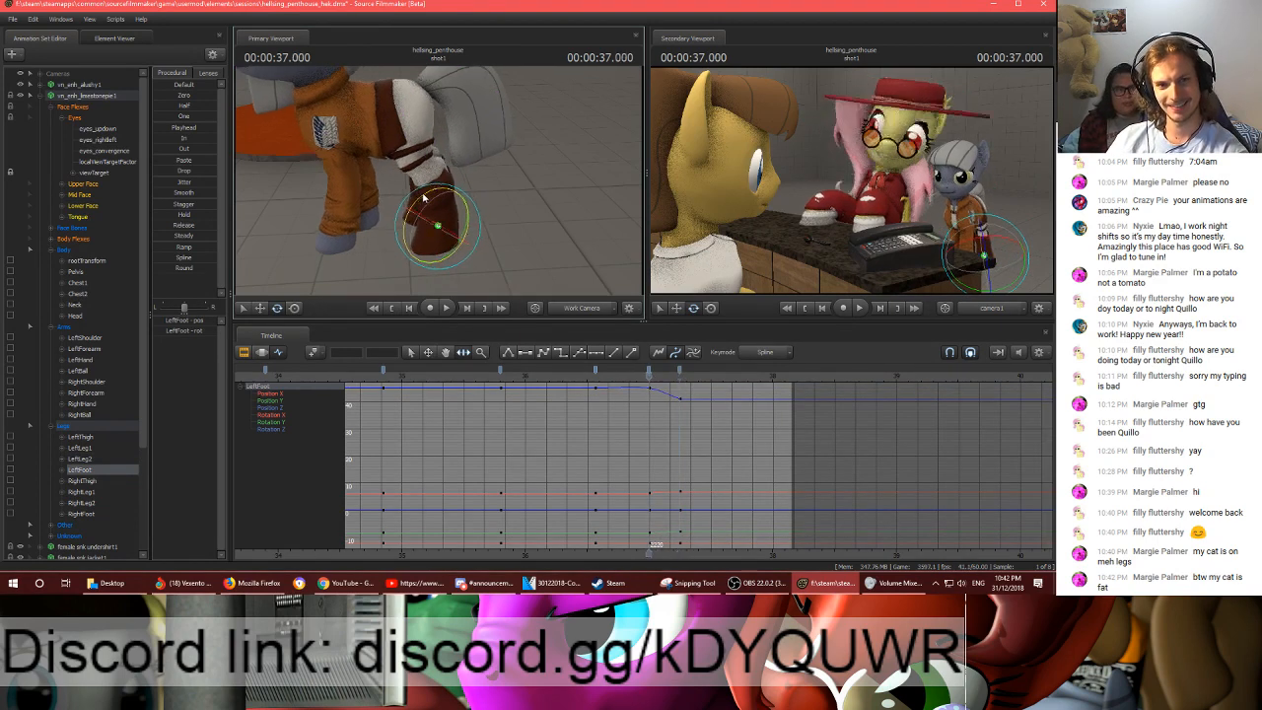
{"action": "key", "text": "Down"}
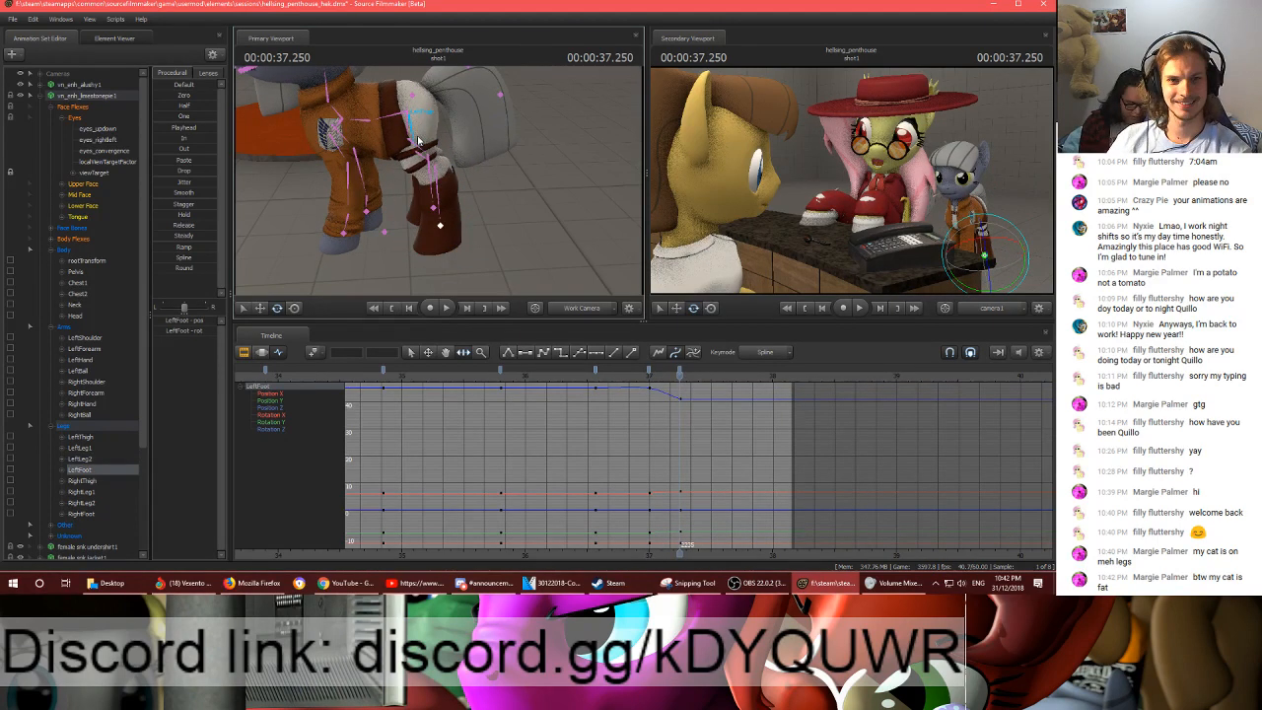
{"action": "left_click", "coordinate": [418, 141], "text": "ctrl"}
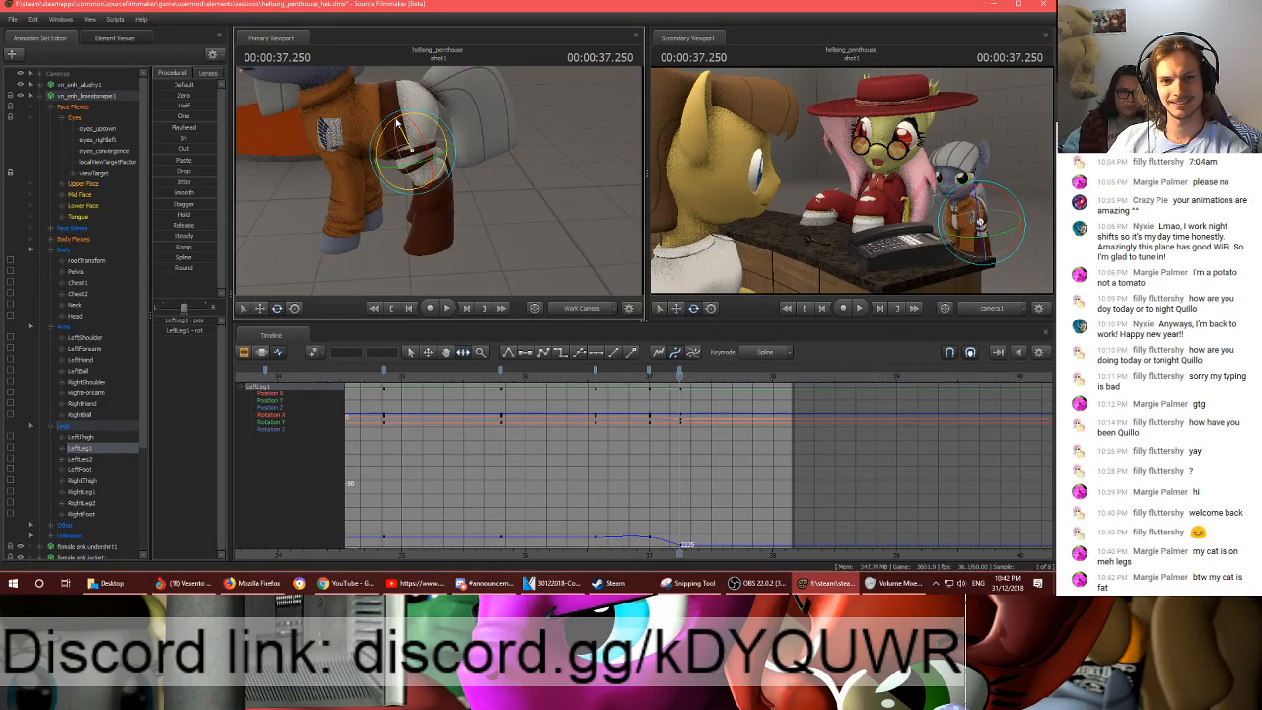
{"action": "left_click", "coordinate": [432, 178], "text": "ctrl"}
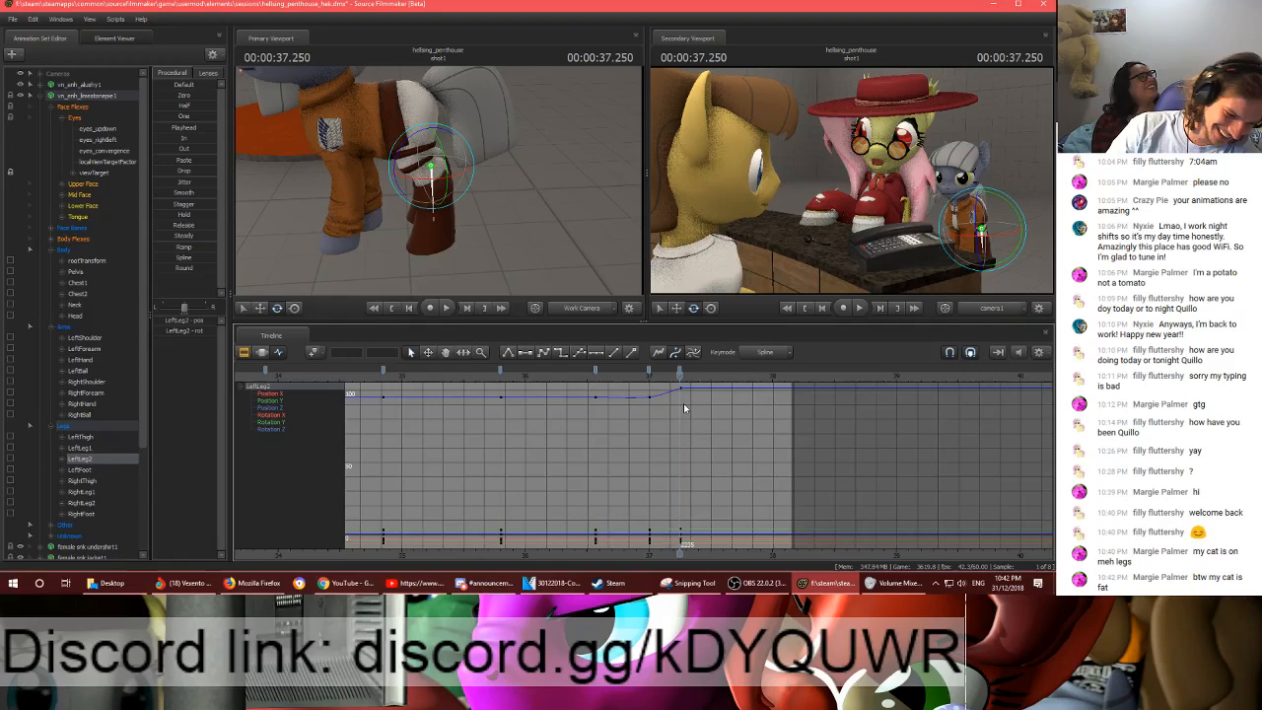
- Flip between the keyframes at 2220 and 2235 and refine the LeftFoot and LeftLeg1 rotations to limit foot sliding
{"action": "scroll", "coordinate": [684, 403], "scroll_direction": "up", "scroll_amount": 2}
{"action": "left_click", "coordinate": [626, 382]}
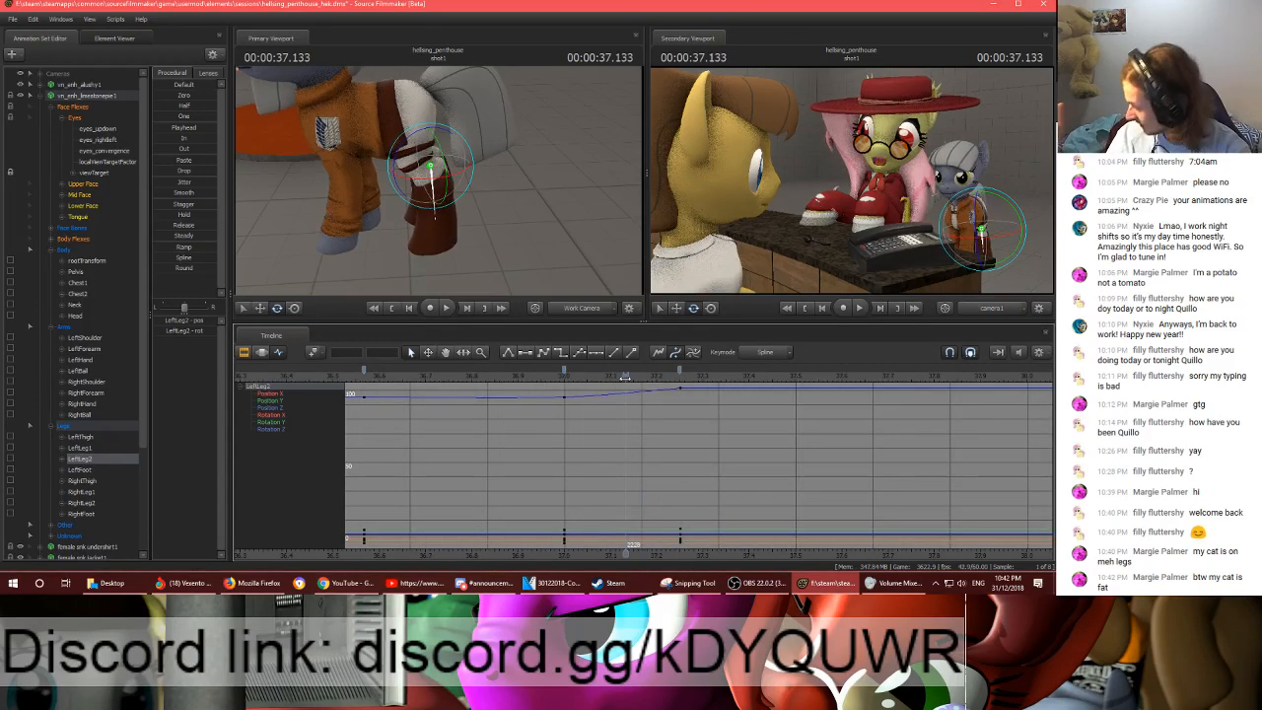
{"action": "key", "text": "Up"}
{"action": "key", "text": "Down"}
{"action": "key", "text": "Up"}
{"action": "key", "text": "Down"}
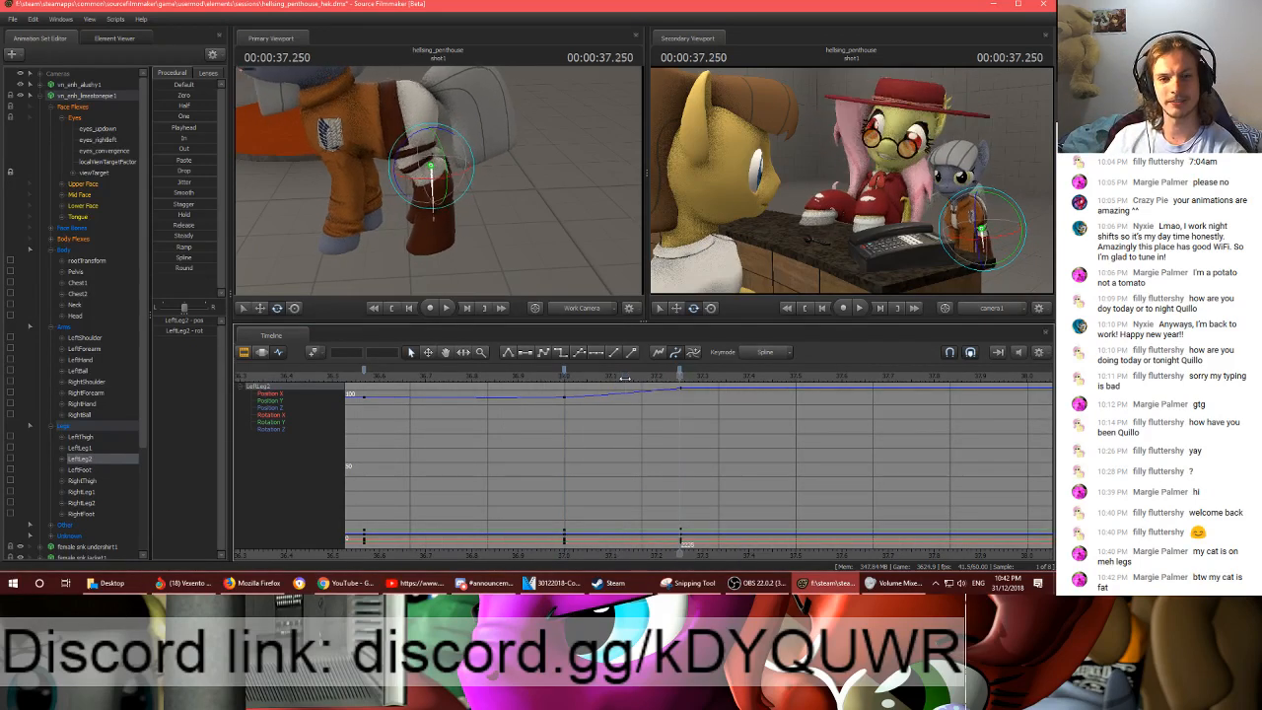
{"action": "left_click", "coordinate": [426, 207]}
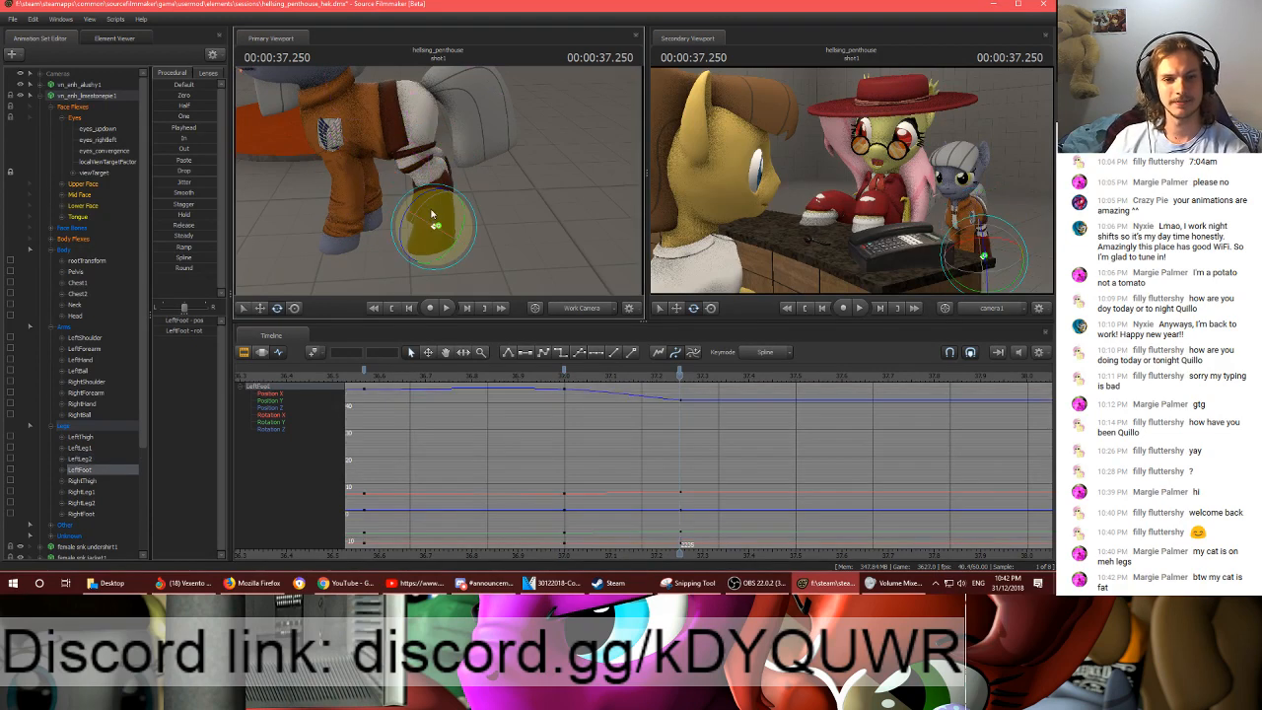
{"action": "left_click", "coordinate": [414, 150]}
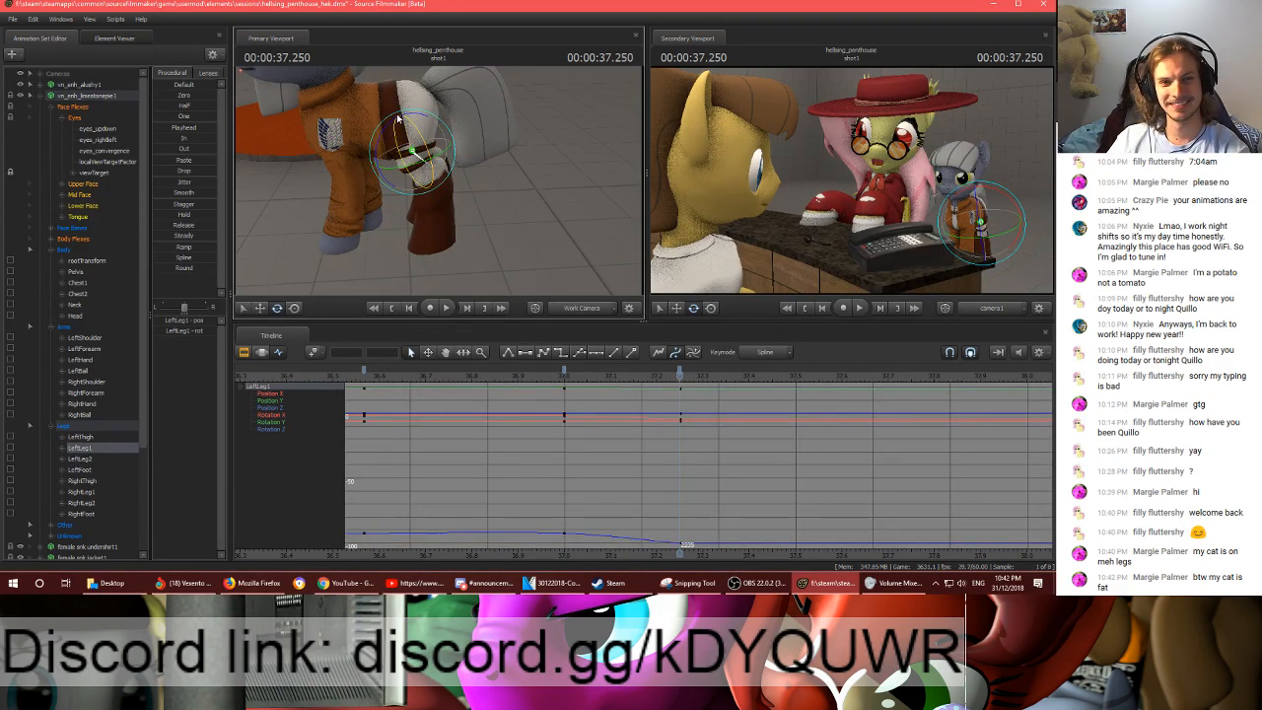
{"action": "left_click_drag", "start_coordinate": [395, 127], "coordinate": [391, 137]}
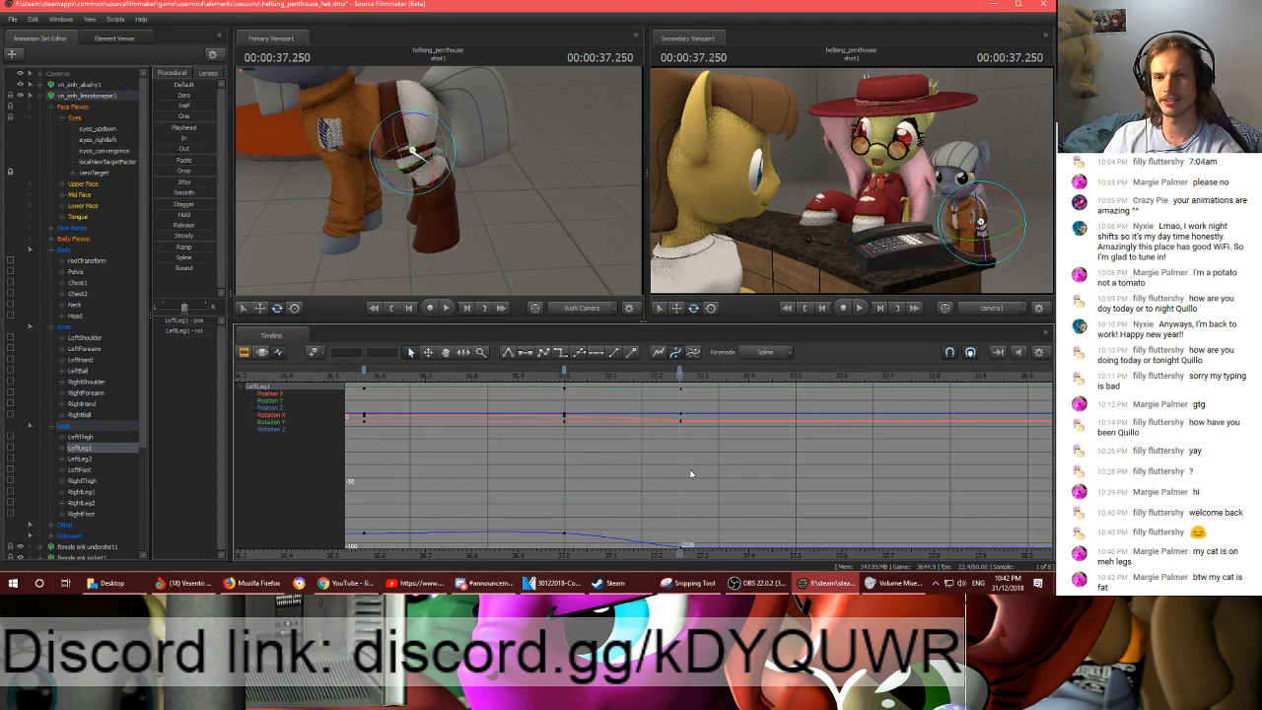
- Rotate the LeftThigh bone at frame 2235, checking the hind legs from behind
{"action": "left_click_drag", "start_coordinate": [483, 227], "coordinate": [580, 159]}
{"action": "left_click", "coordinate": [517, 201], "text": "ctrl"}
{"action": "left_click", "coordinate": [488, 112], "text": "ctrl"}
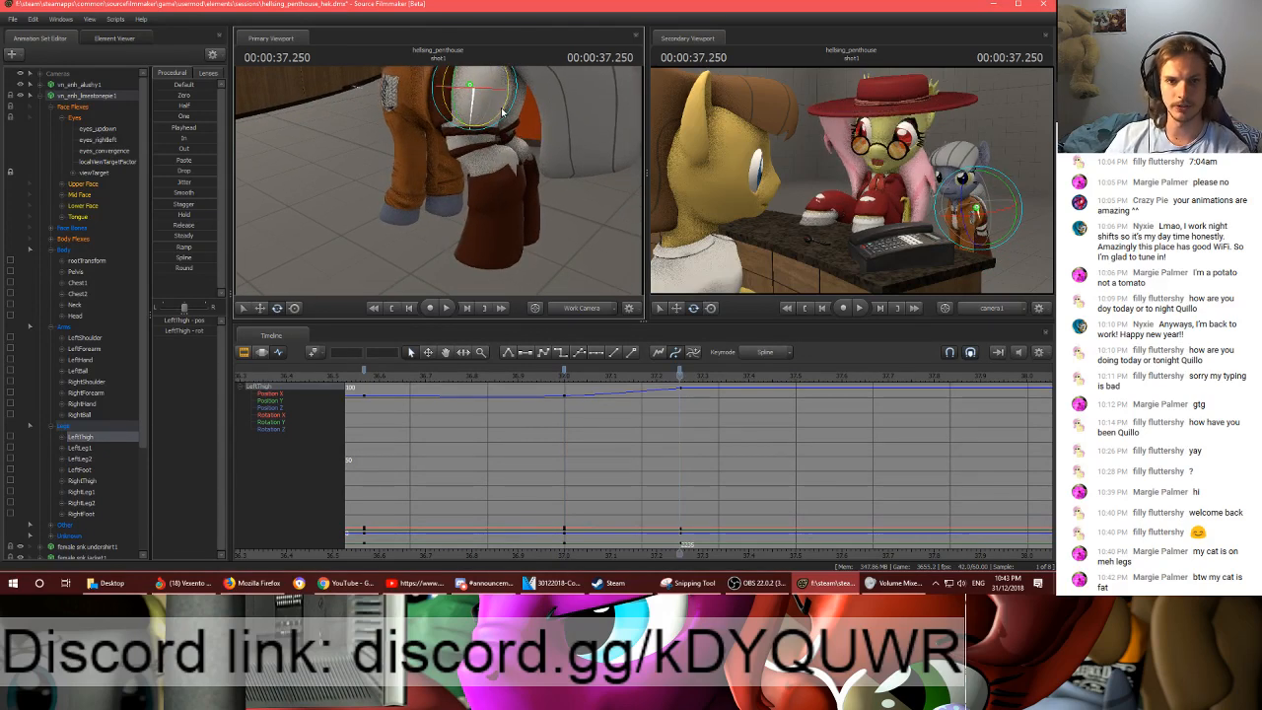
{"action": "left_click_drag", "start_coordinate": [472, 129], "coordinate": [460, 122]}
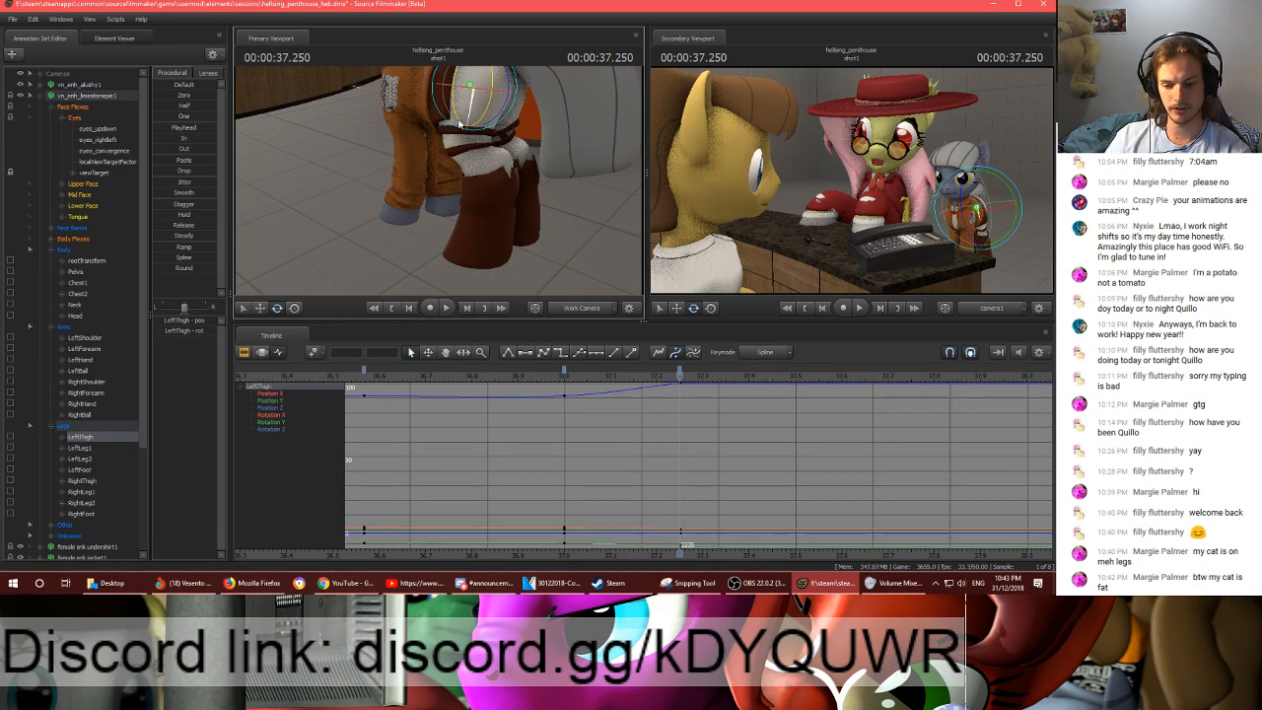
- Rotate the Chest2, Neck and Head bones at frame 2235 to readjust the grey pony's upper body posture
{"action": "left_click_drag", "start_coordinate": [521, 182], "coordinate": [451, 160]}
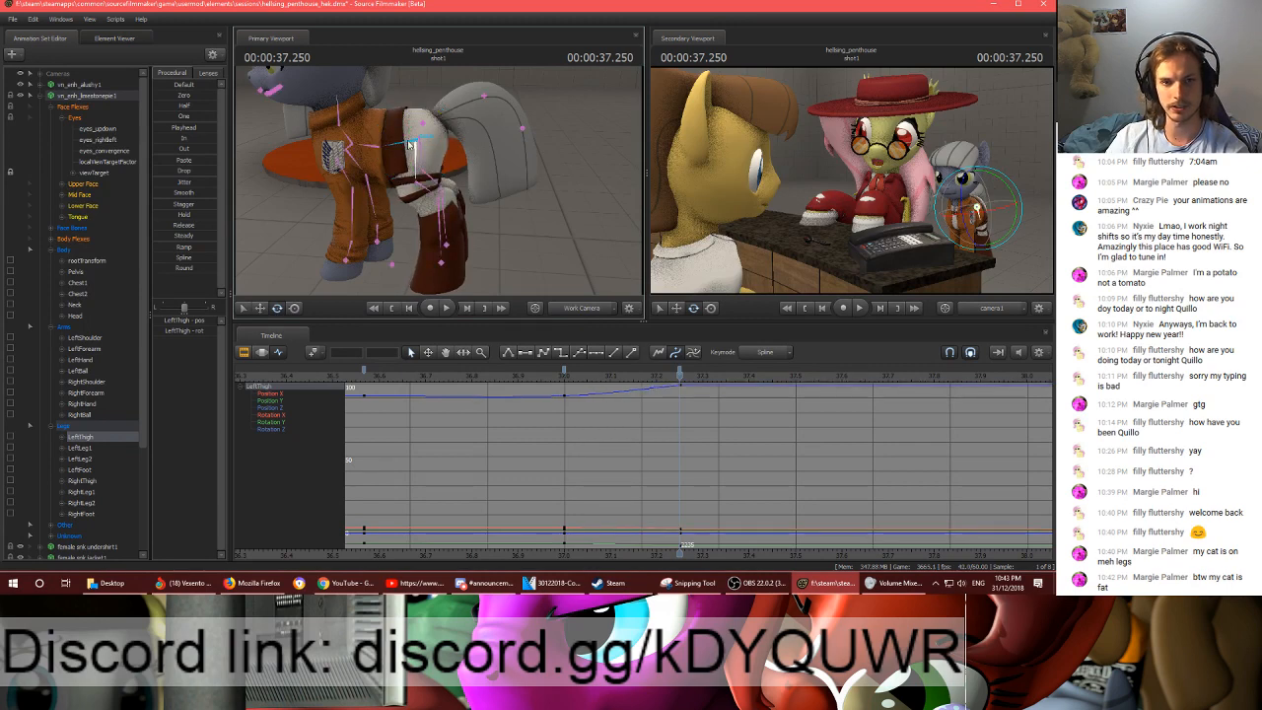
{"action": "left_click", "coordinate": [408, 143], "text": "ctrl"}
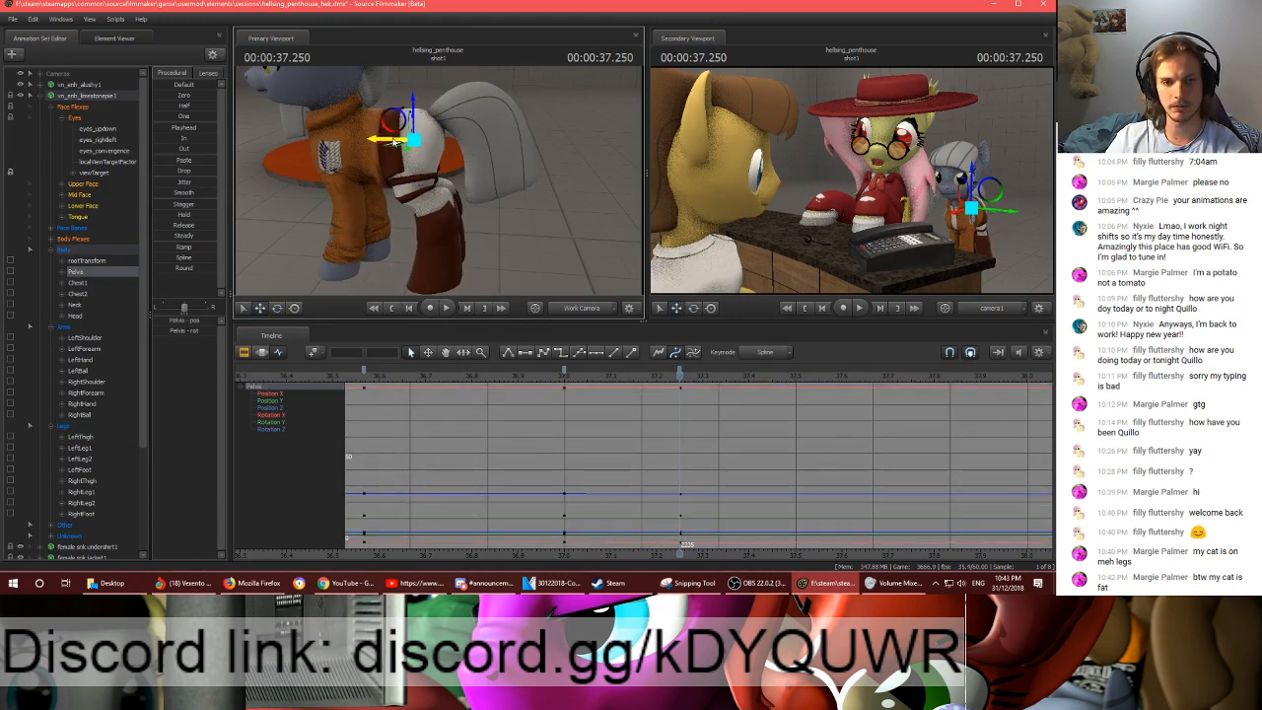
{"action": "left_click", "coordinate": [350, 149], "text": "ctrl"}
{"action": "left_click", "coordinate": [337, 120], "text": "ctrl"}
{"action": "key", "text": "e"}
{"action": "left_click_drag", "start_coordinate": [454, 119], "coordinate": [418, 165]}
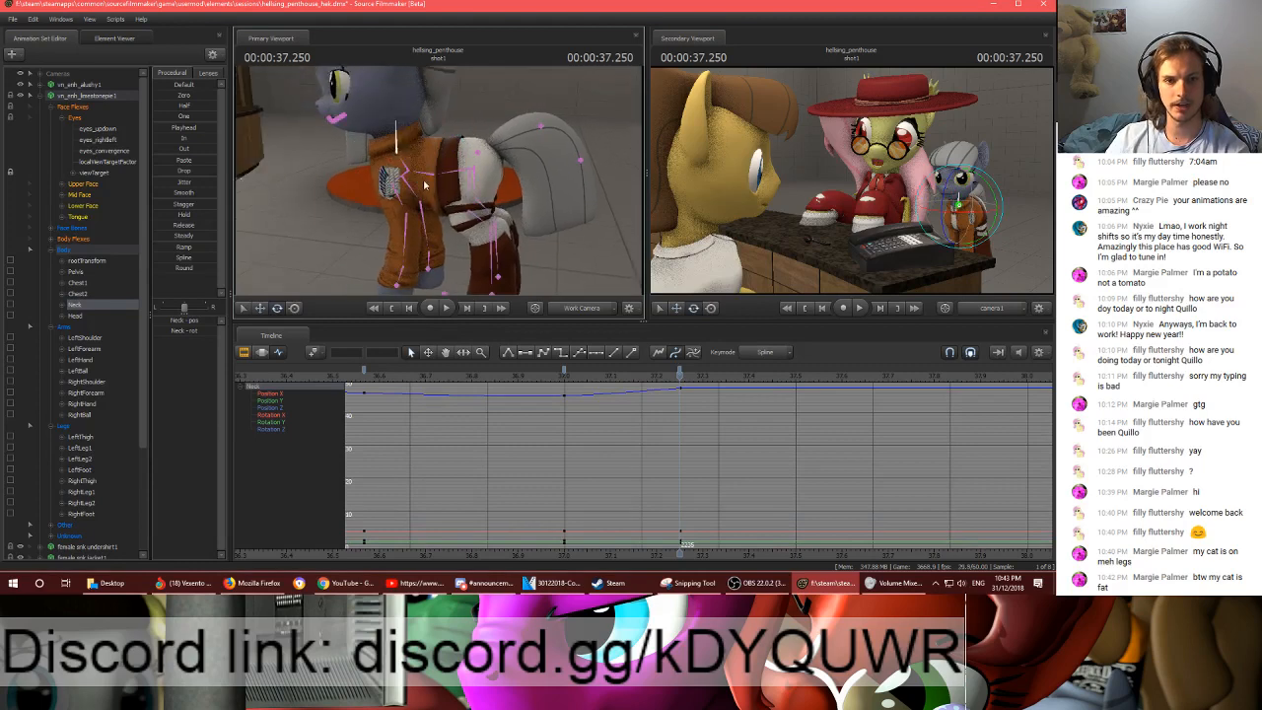
{"action": "left_click", "coordinate": [428, 139], "text": "ctrl"}
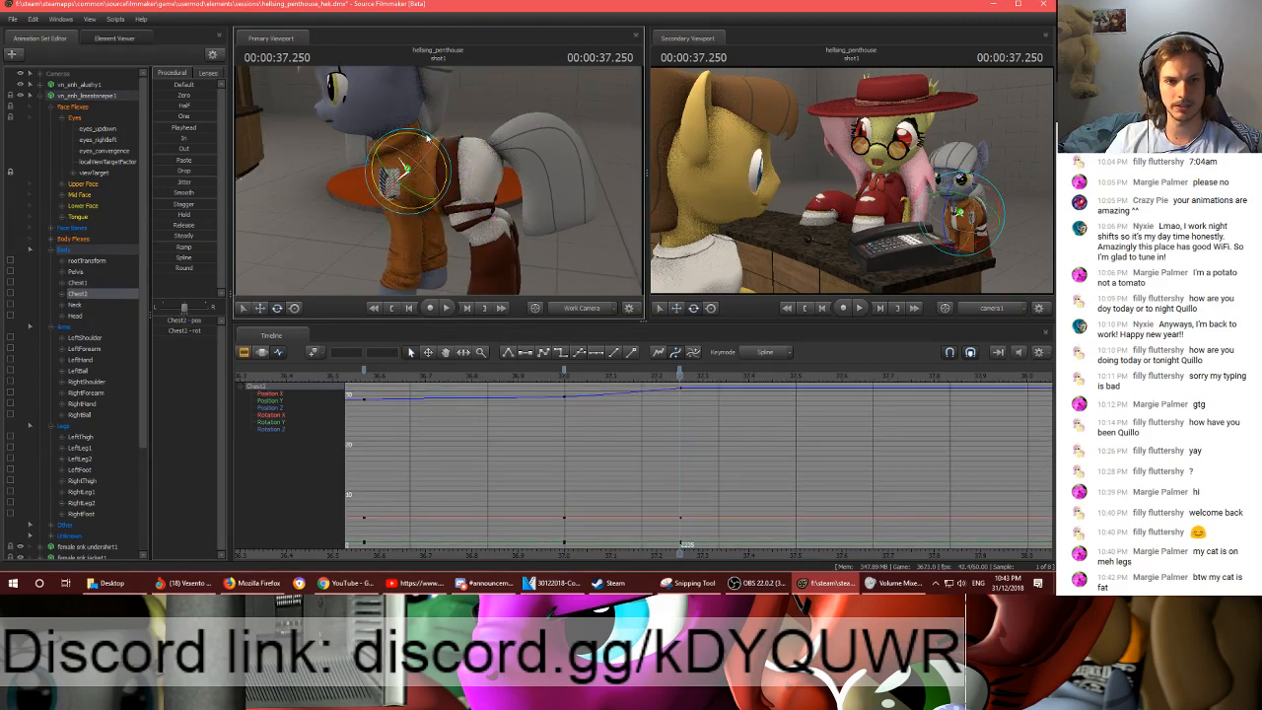
{"action": "left_click", "coordinate": [414, 129], "text": "ctrl"}
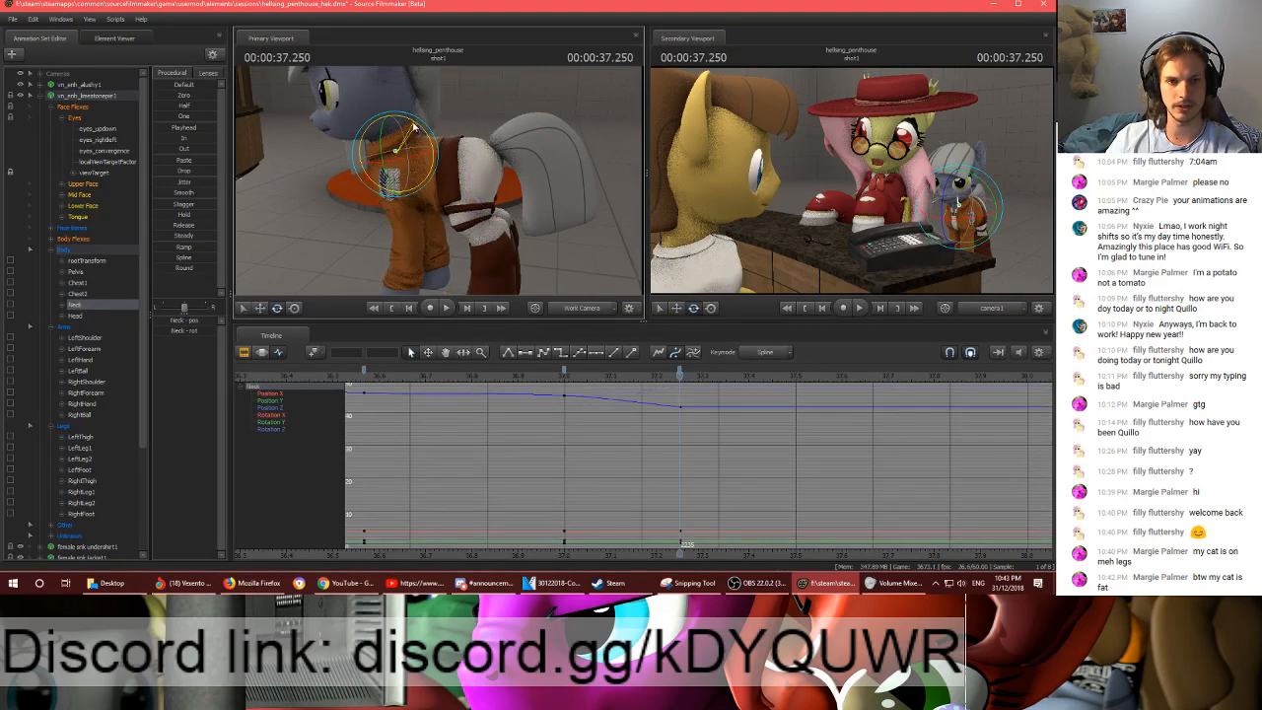
{"action": "left_click_drag", "start_coordinate": [415, 128], "coordinate": [427, 97]}
{"action": "left_click", "coordinate": [388, 120], "text": "ctrl"}
{"action": "left_click_drag", "start_coordinate": [557, 156], "coordinate": [446, 175]}
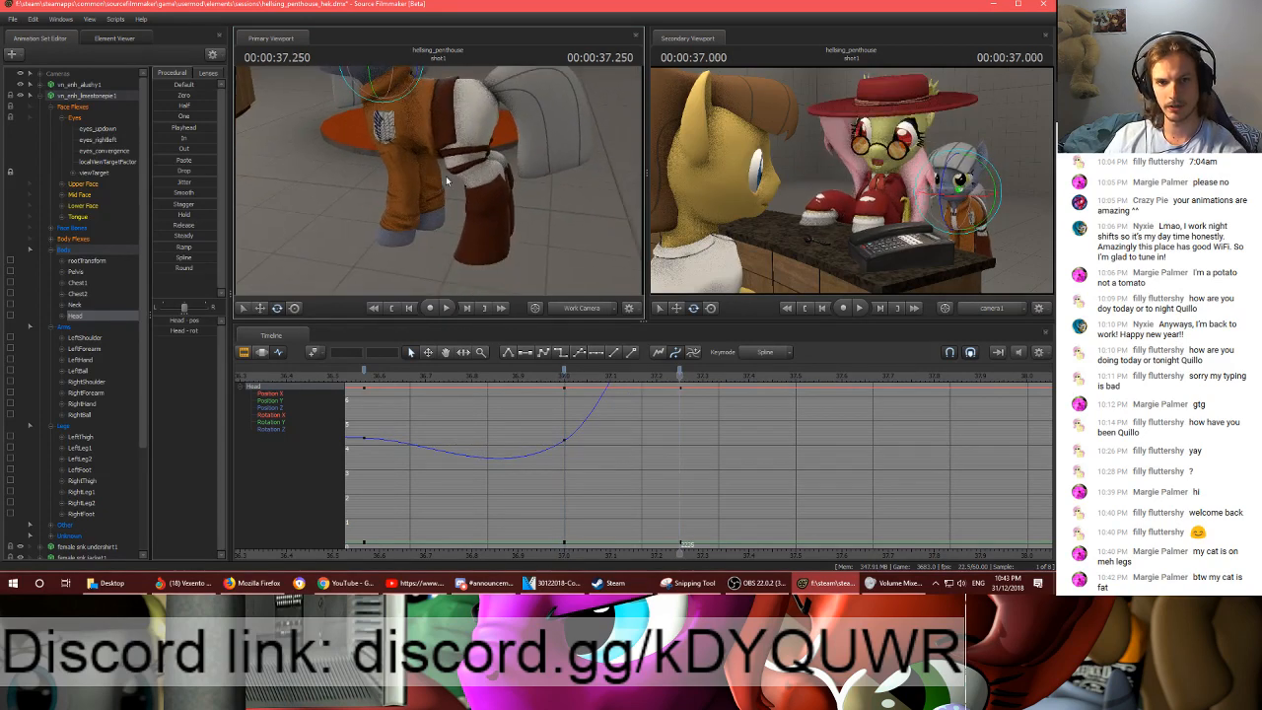
- Copy the LeftThigh, LeftLeg1, LeftLeg2 and LeftFoot keyframes from frame 2220 to frame 2235
{"action": "left_click", "coordinate": [486, 234], "text": "ctrl"}
{"action": "left_click", "coordinate": [487, 202], "text": "ctrl+shift"}
{"action": "left_click", "coordinate": [466, 132], "text": "ctrl+shift"}
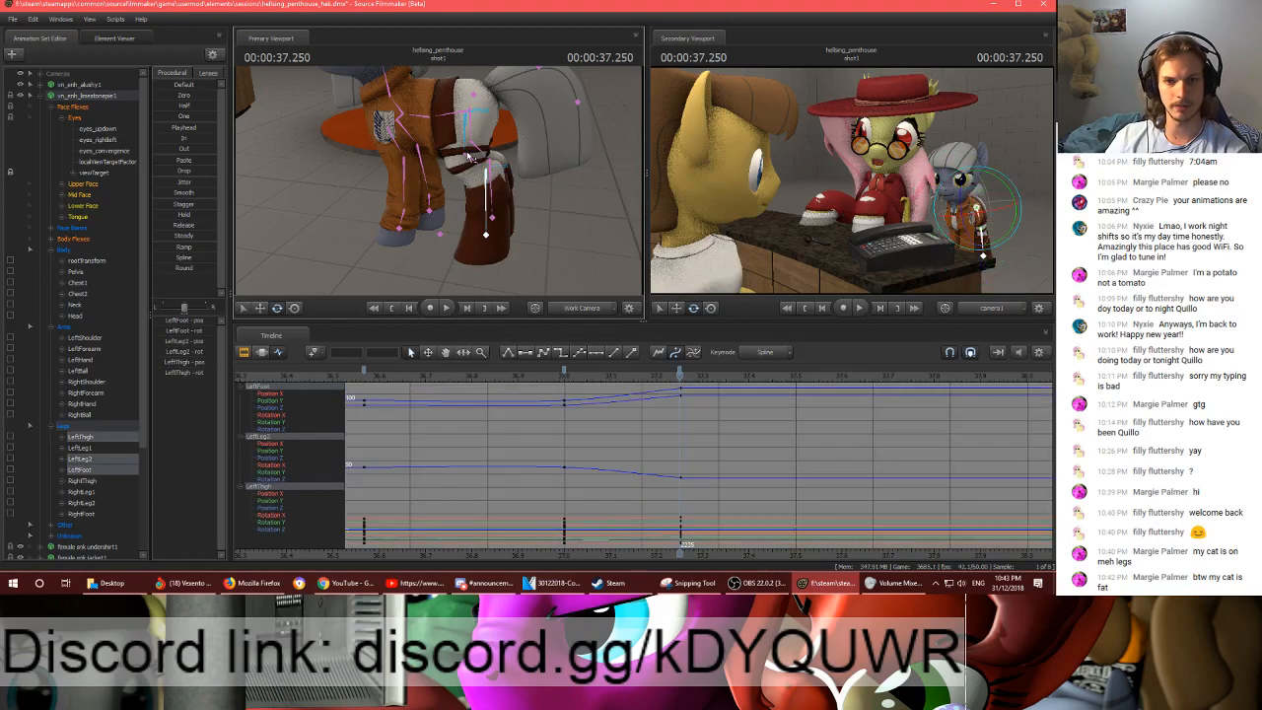
{"action": "left_click", "coordinate": [475, 160], "text": "ctrl+shift"}
{"action": "left_click", "coordinate": [565, 370]}
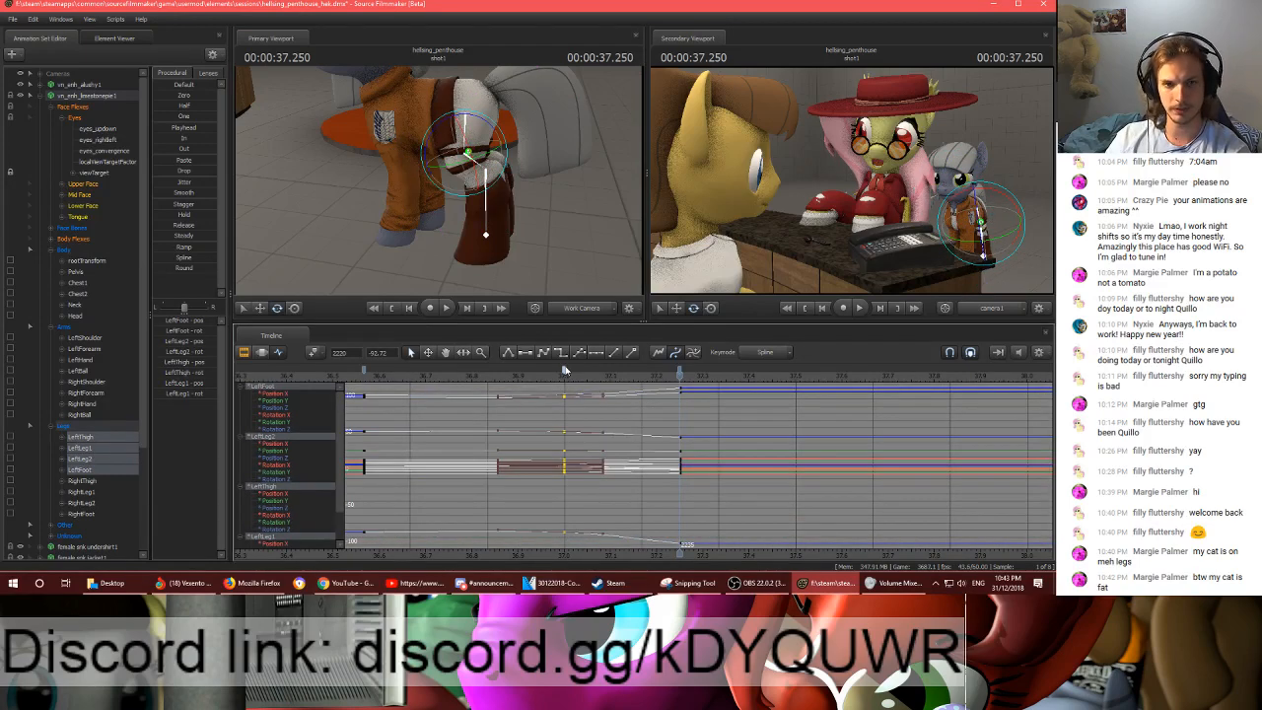
{"action": "key", "text": "ctrl+v"}
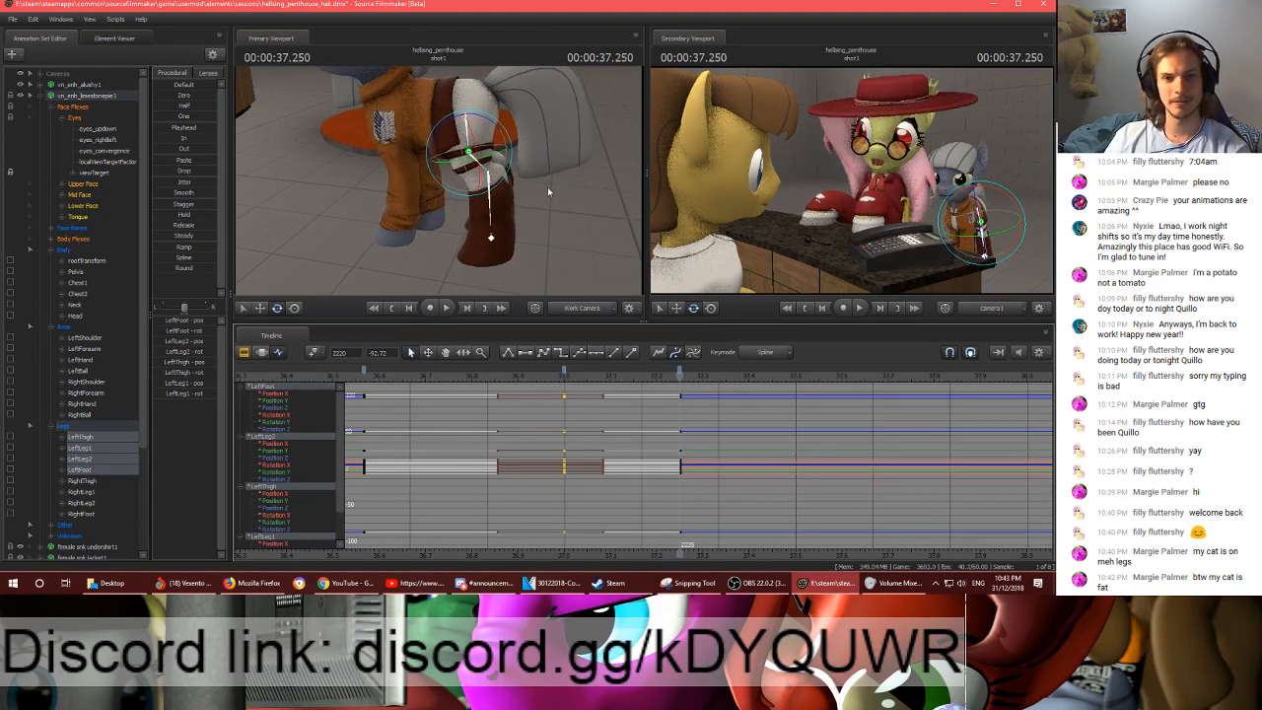
- Select the Pelvis bone for rotation and flip between frames 2220 and 2235 to compare the hind leg poses
{"action": "left_click", "coordinate": [475, 168]}
{"action": "left_click", "coordinate": [465, 109]}
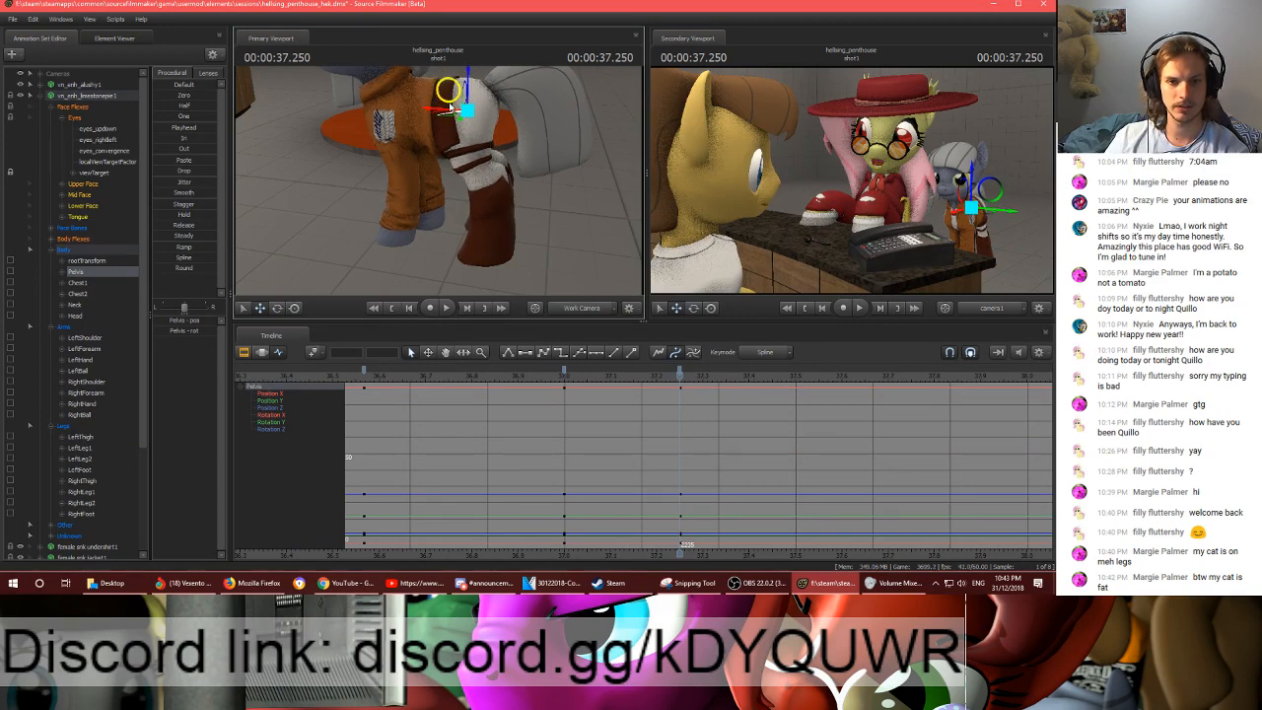
{"action": "key", "text": "e"}
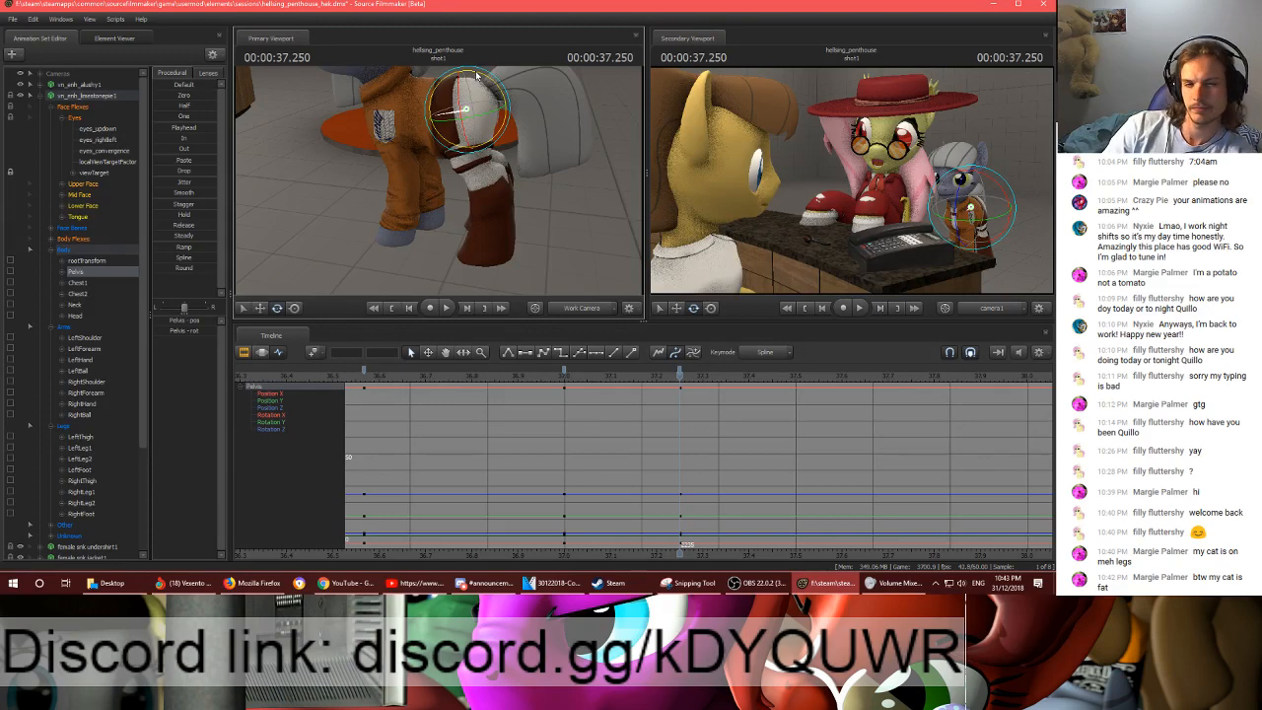
{"action": "key", "text": "Up"}
{"action": "key", "text": "Down"}
{"action": "key", "text": "Up"}
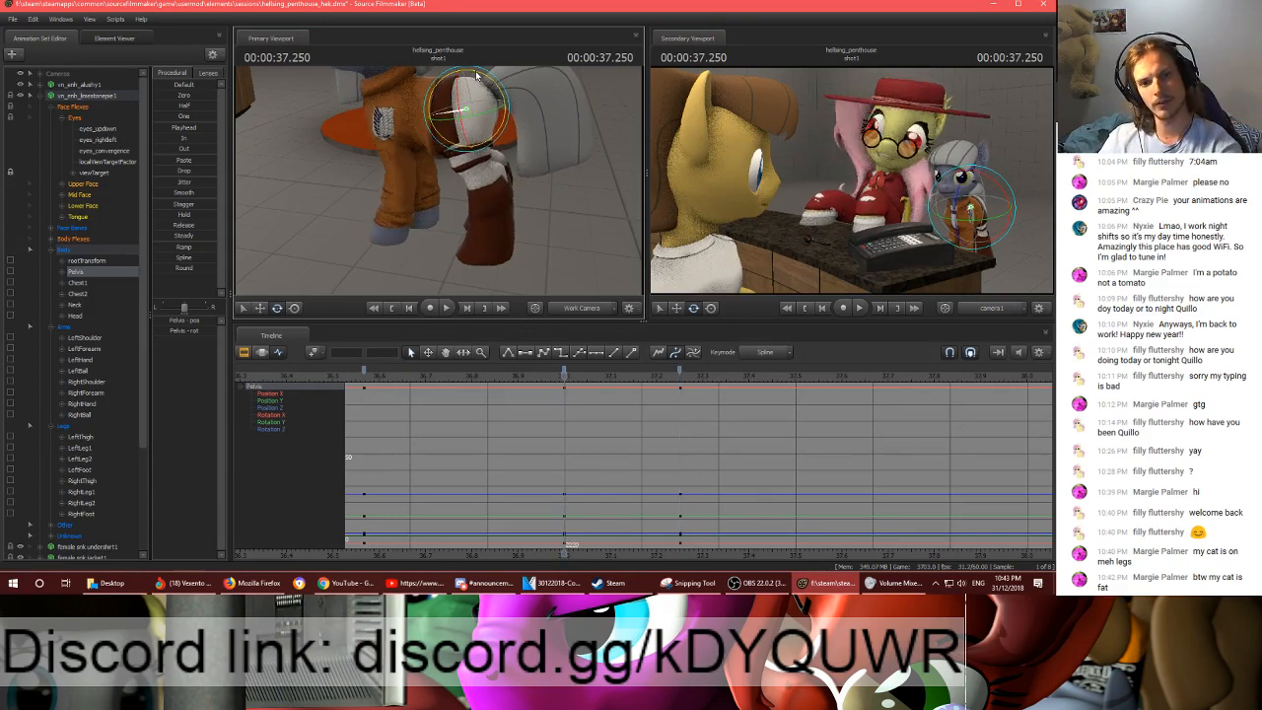
{"action": "key", "text": "Down"}
{"action": "key", "text": "Up"}
{"action": "key", "text": "Down"}
{"action": "key", "text": "Up"}
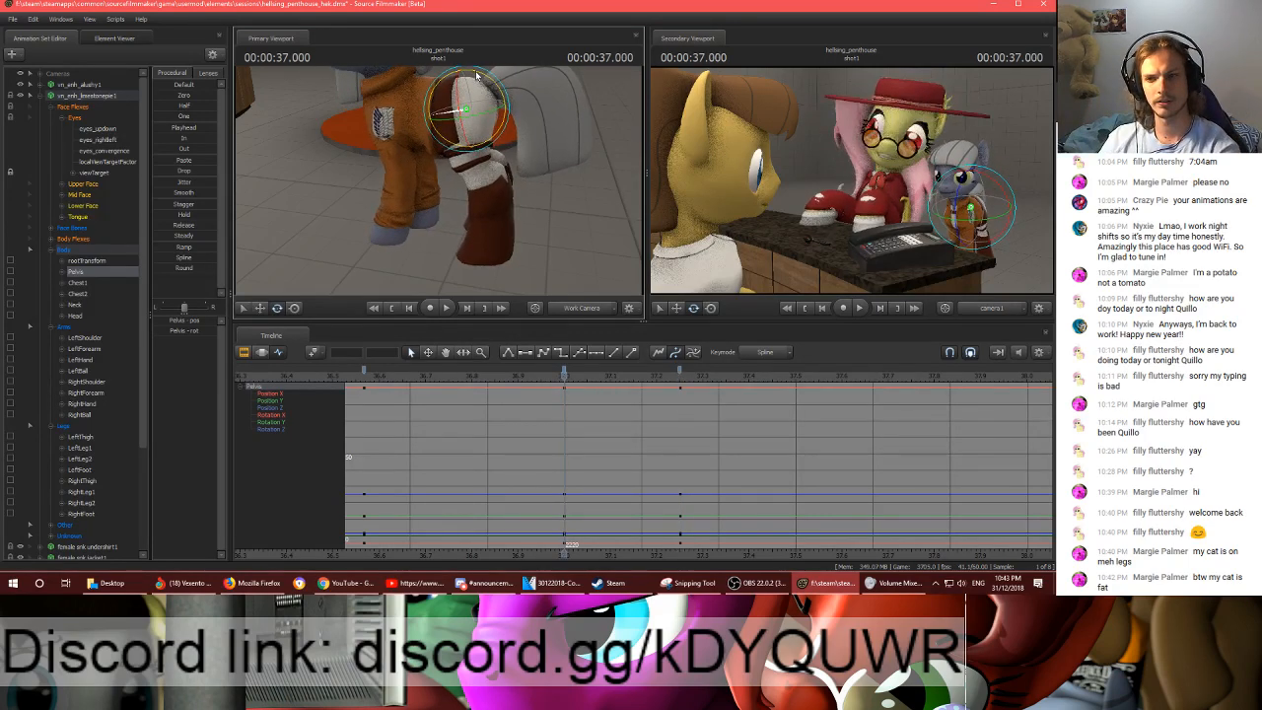
{"action": "key", "text": "Down"}
{"action": "key", "text": "Up"}
{"action": "key", "text": "Down"}
- Rotate the LeftShoulder, LeftForearm and LeftHand bones at frame 2235 to replant the left front leg
{"action": "mouse_move", "coordinate": [465, 179]}
{"action": "left_mouse_down"}
{"action": "mouse_move", "coordinate": [444, 180]}
{"action": "mouse_move", "coordinate": [465, 180]}
{"action": "left_mouse_up"}
{"action": "left_click_drag", "start_coordinate": [530, 125], "coordinate": [442, 192]}
{"action": "left_click", "coordinate": [441, 193]}
{"action": "left_click", "coordinate": [438, 136], "text": "ctrl"}
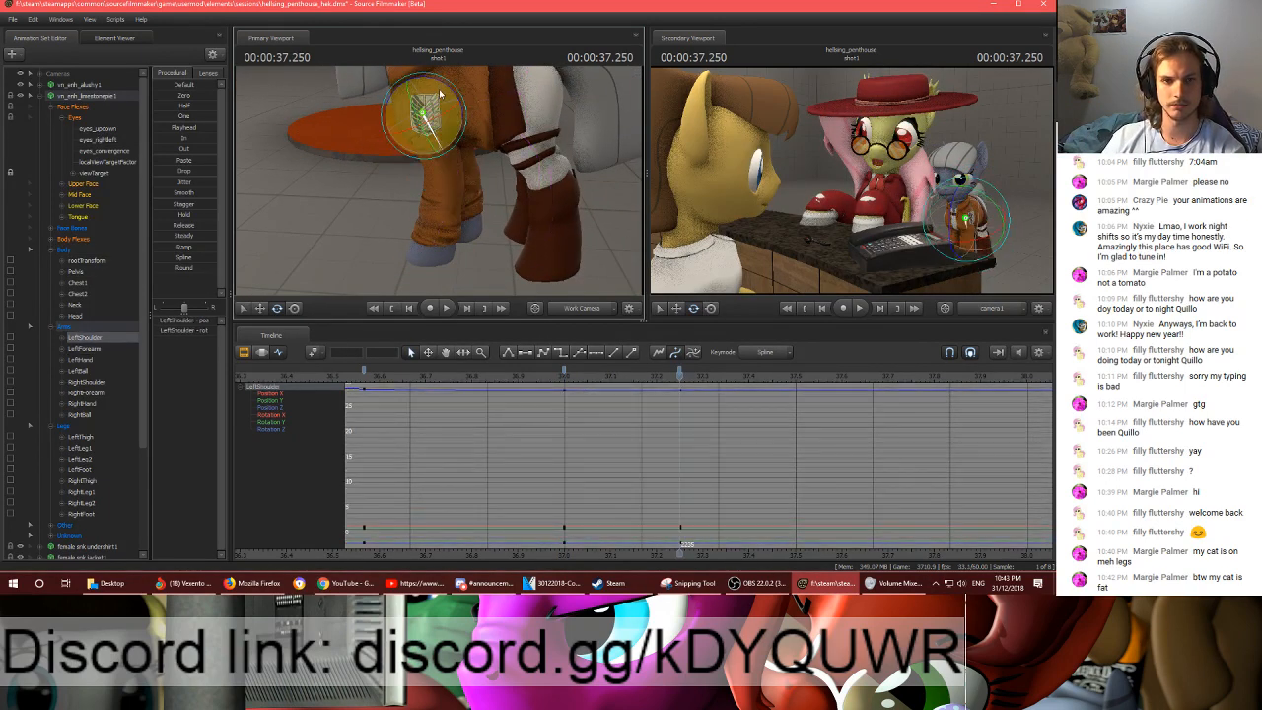
{"action": "left_click", "coordinate": [444, 174], "text": "ctrl"}
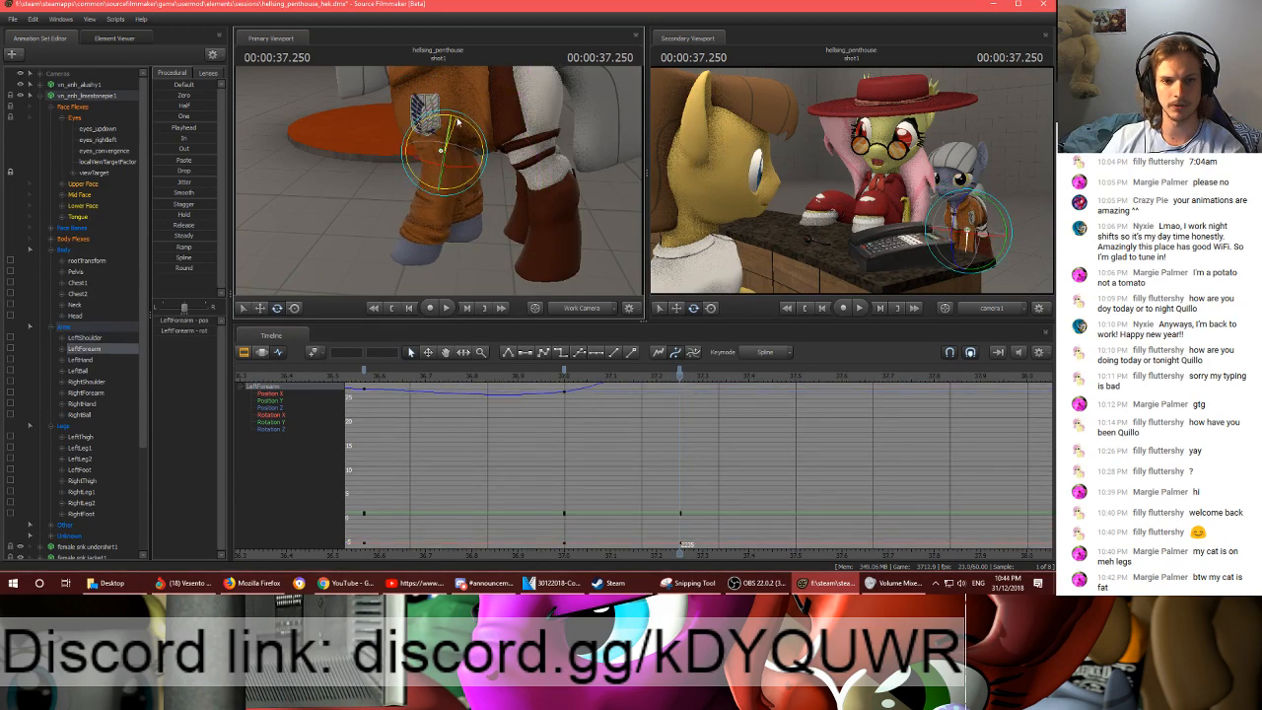
{"action": "left_click", "coordinate": [427, 231], "text": "ctrl"}
{"action": "left_click", "coordinate": [427, 231], "text": "ctrl"}
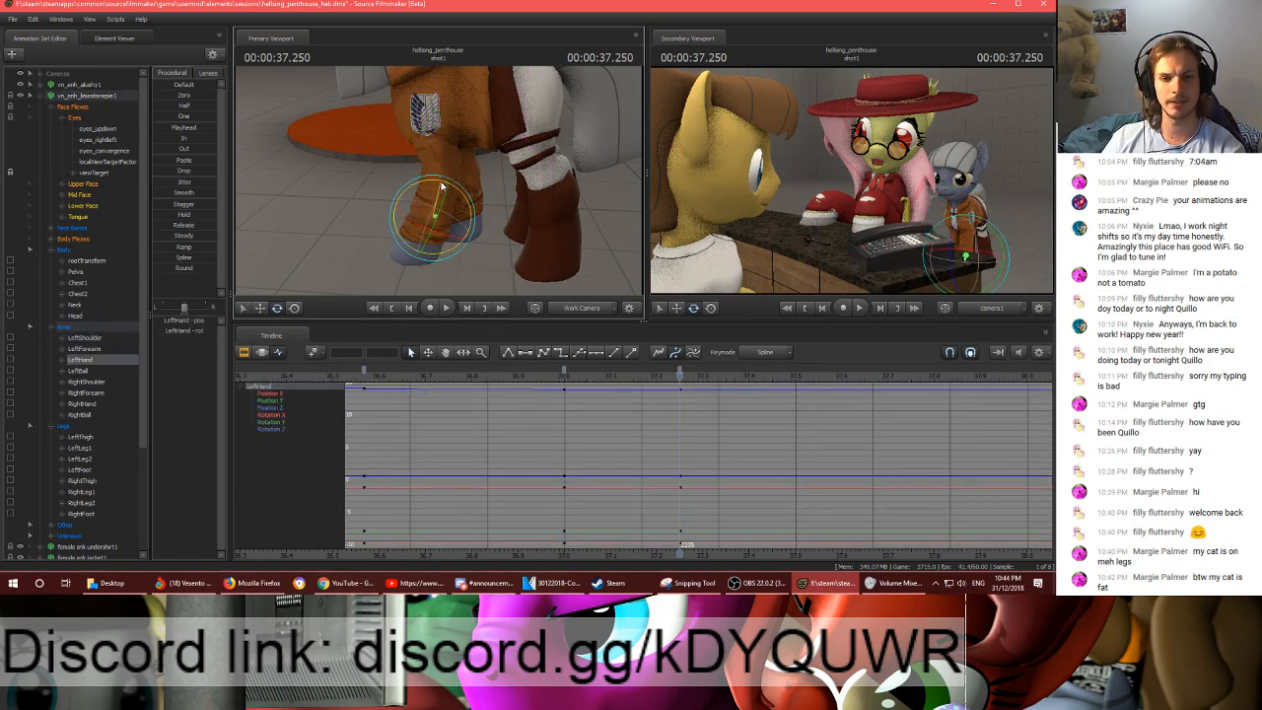
{"action": "left_click_drag", "start_coordinate": [441, 186], "coordinate": [438, 185]}
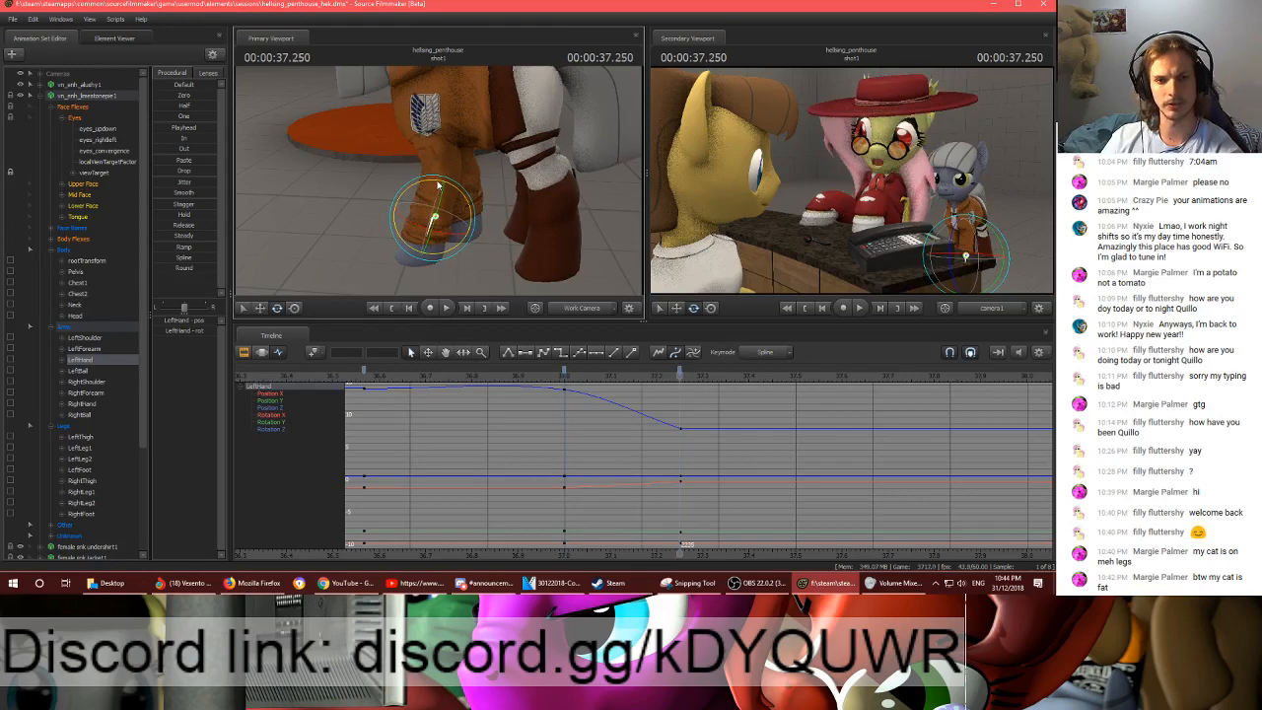
- Readjust the LeftForearm rotation at frame 2235, comparing the left front leg with its pose at frame 2220
{"action": "left_click", "coordinate": [439, 138], "text": "ctrl"}
{"action": "left_click_drag", "start_coordinate": [431, 88], "coordinate": [441, 177]}
{"action": "left_click", "coordinate": [440, 148], "text": "ctrl"}
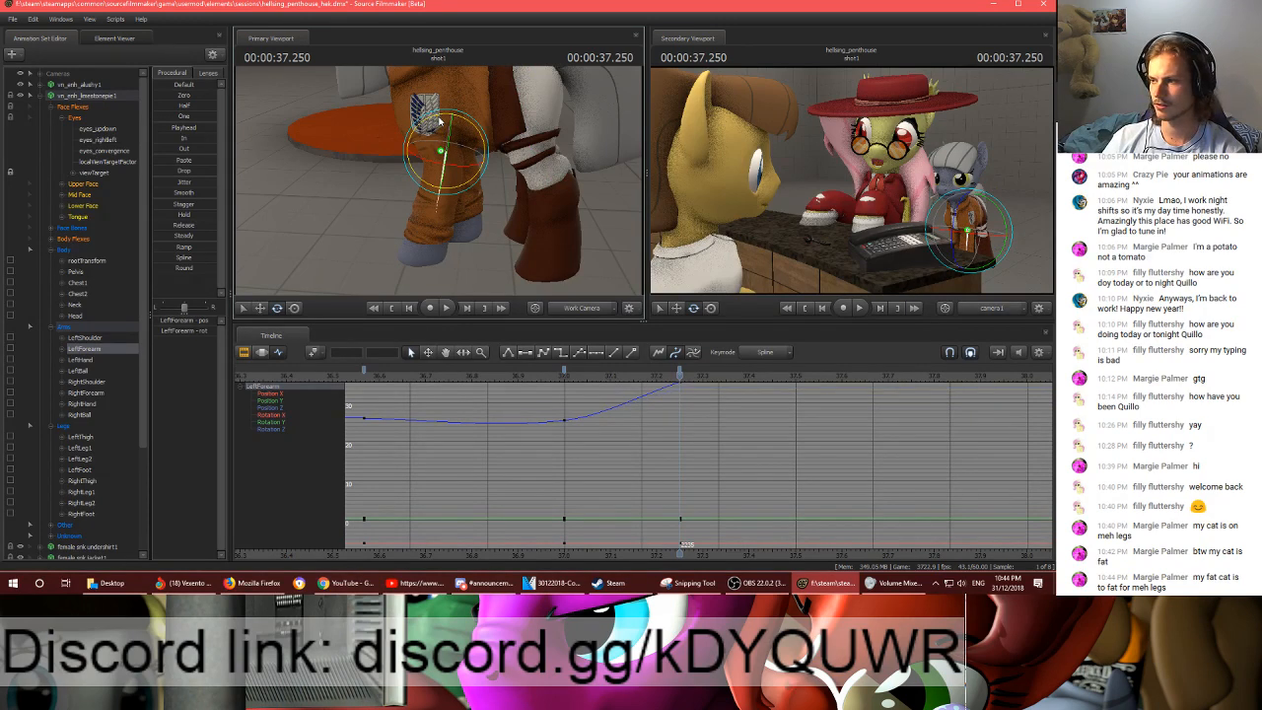
{"action": "key", "text": "Down"}
{"action": "key", "text": "Up"}
{"action": "key", "text": "Down"}
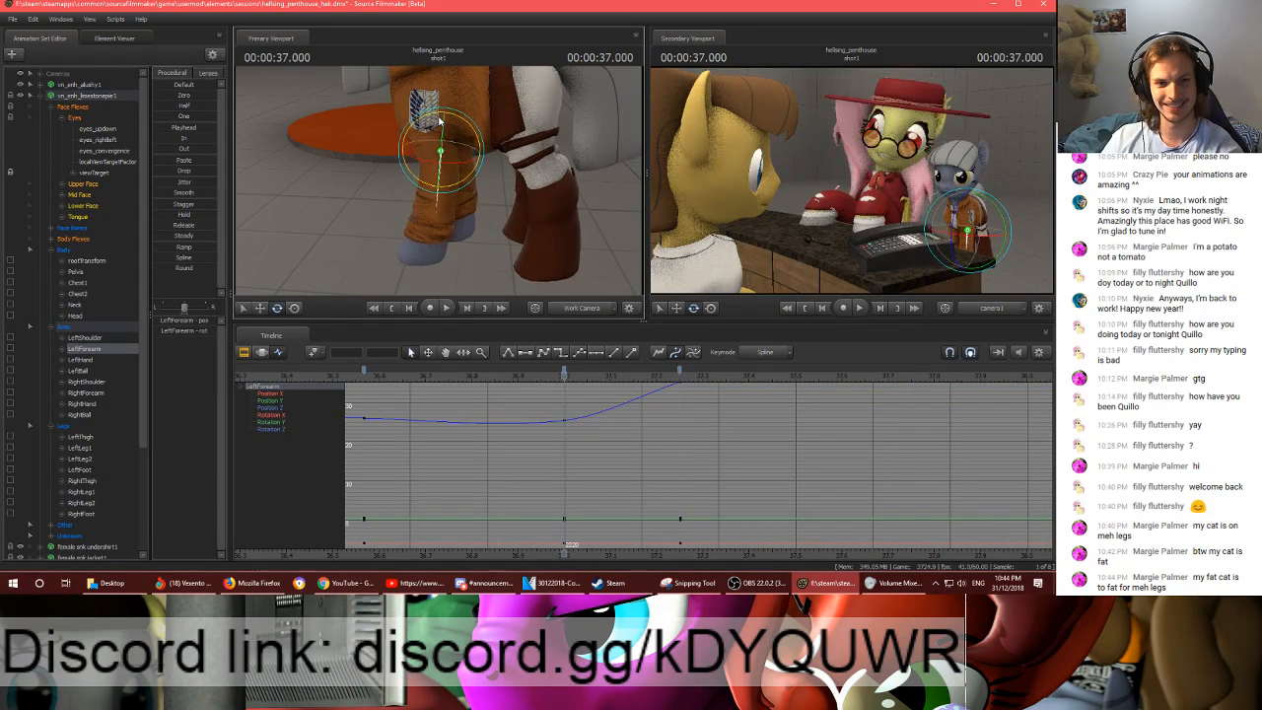
{"action": "key", "text": "Up"}
{"action": "left_click", "coordinate": [440, 178], "text": "ctrl"}
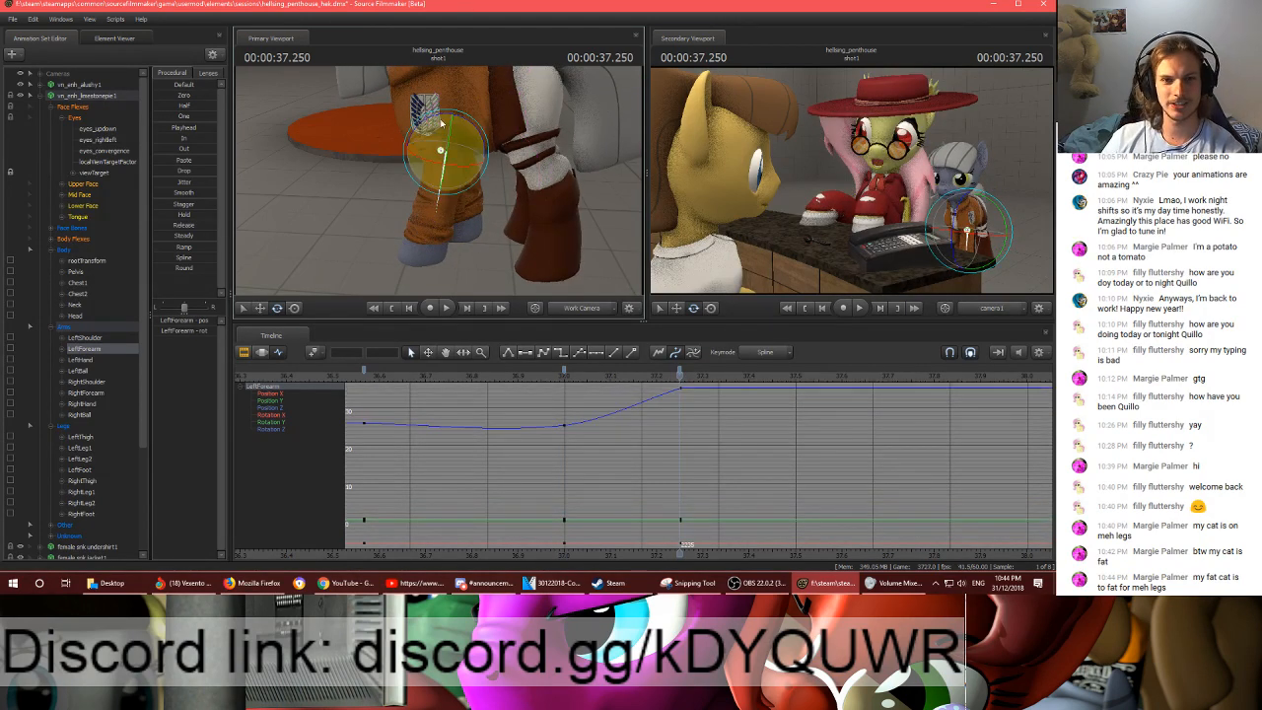
{"action": "left_click_drag", "start_coordinate": [441, 116], "coordinate": [442, 122]}
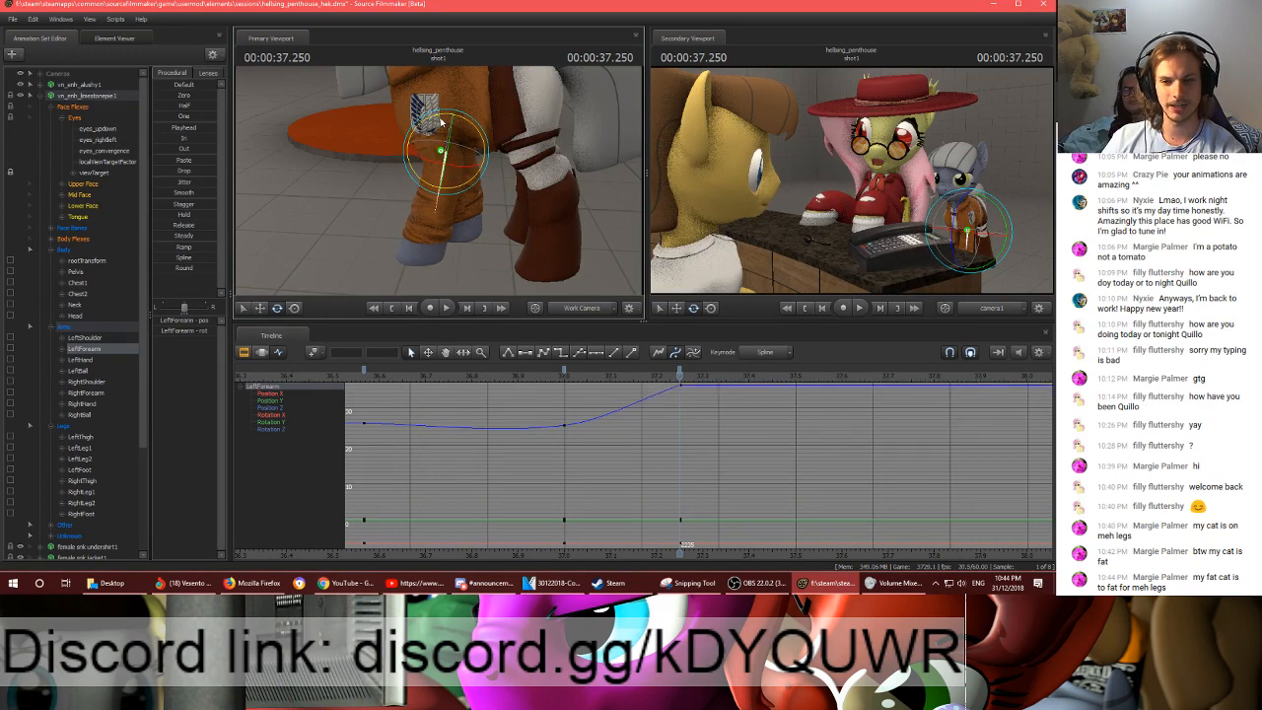
- Recheck the left front leg between frames 2220 and 2235 and refine the LeftShoulder and LeftForearm rotations
{"action": "key", "text": "Down"}
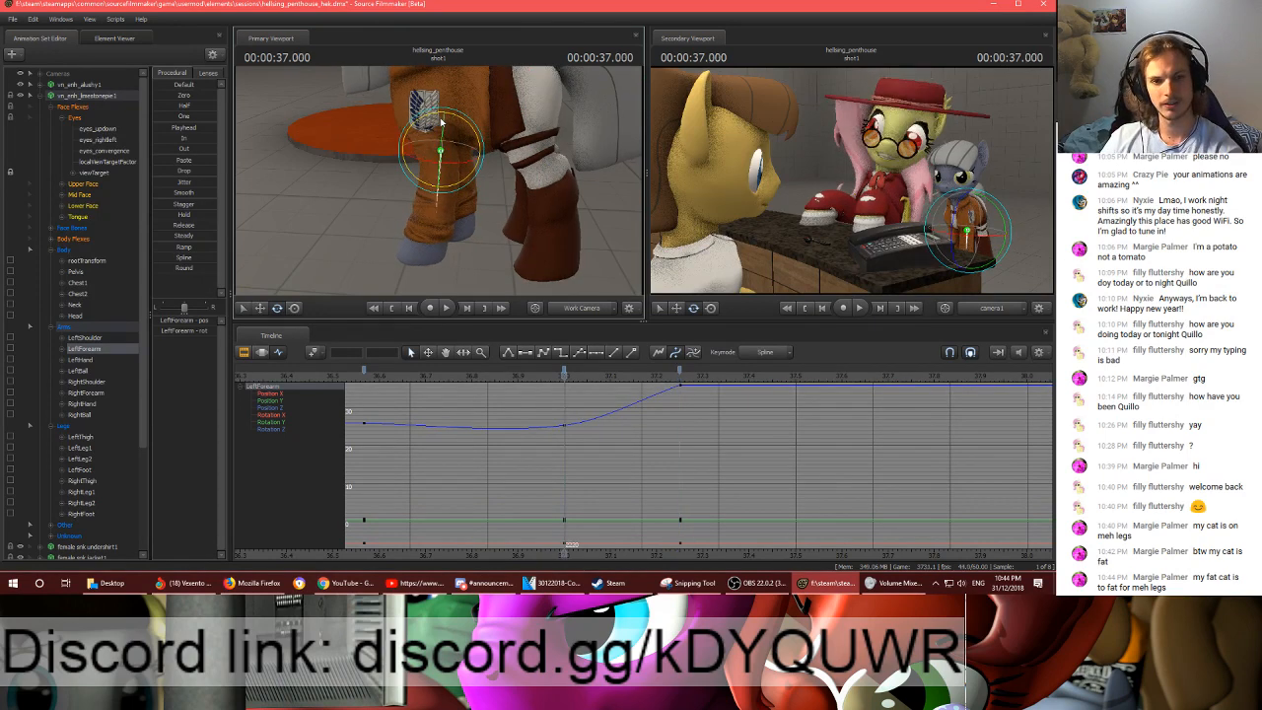
{"action": "key", "text": "Up"}
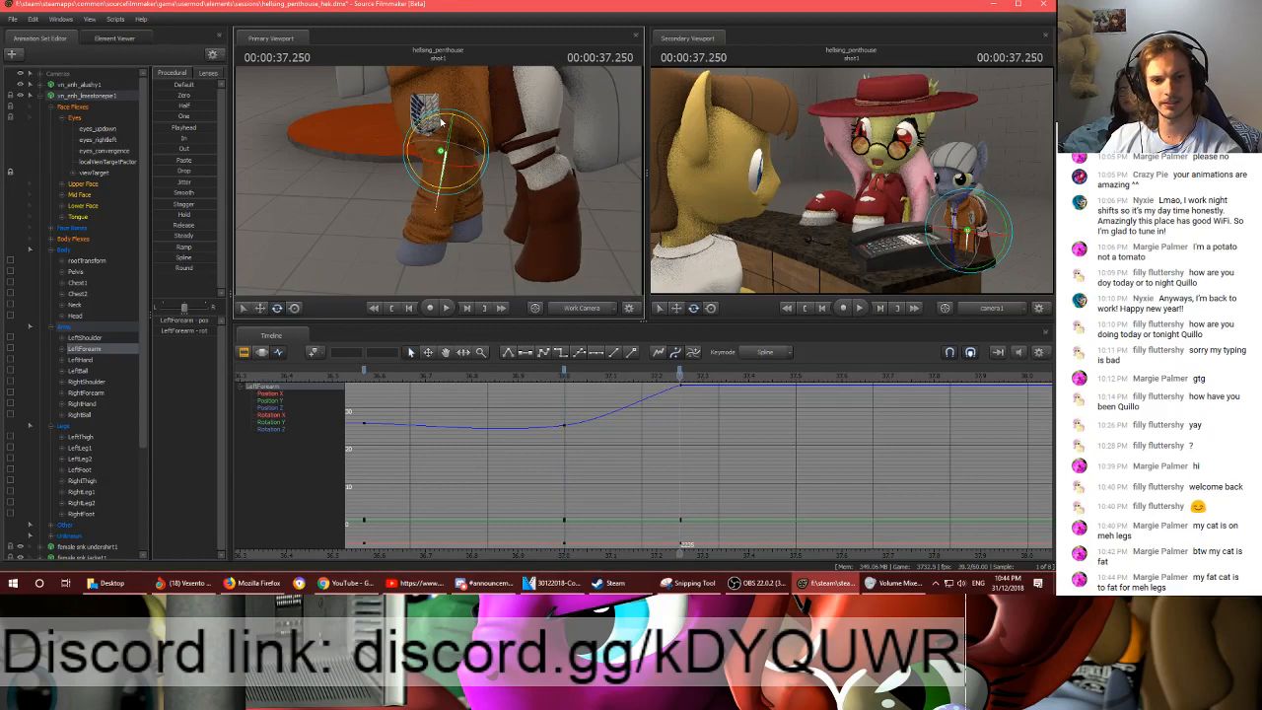
{"action": "key", "text": "Up"}
{"action": "key", "text": "Down"}
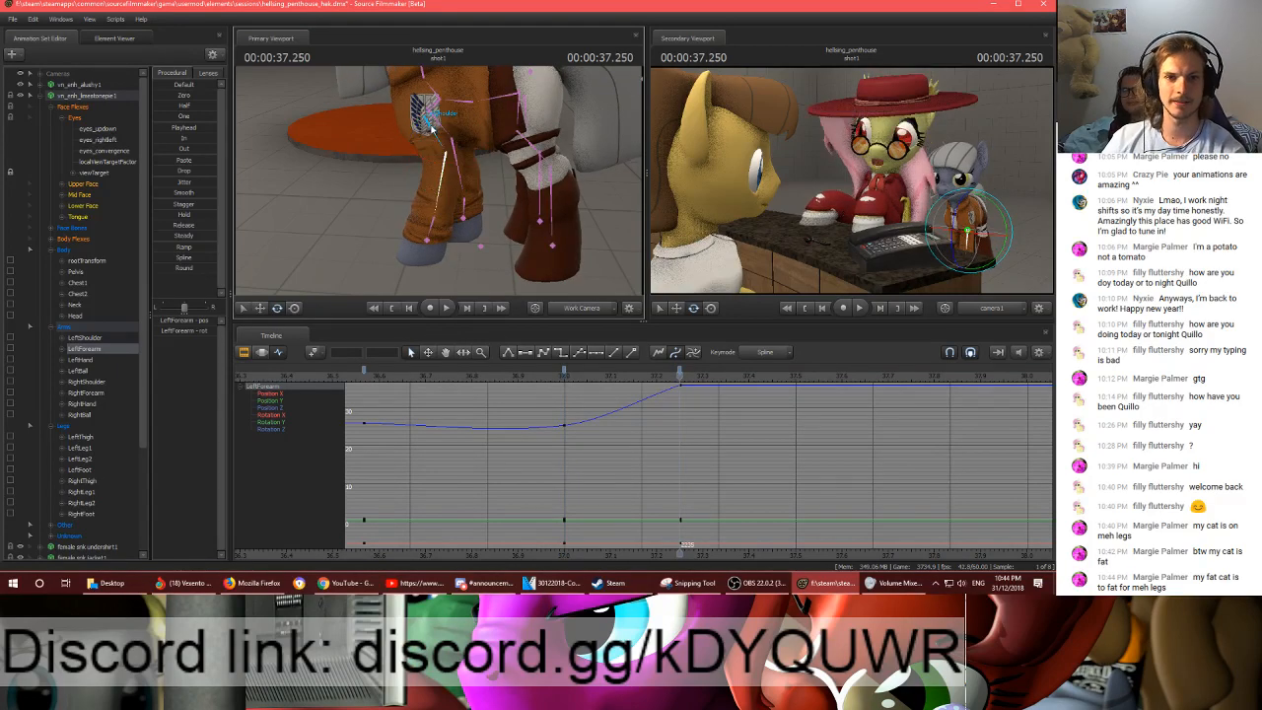
{"action": "left_click", "coordinate": [431, 82]}
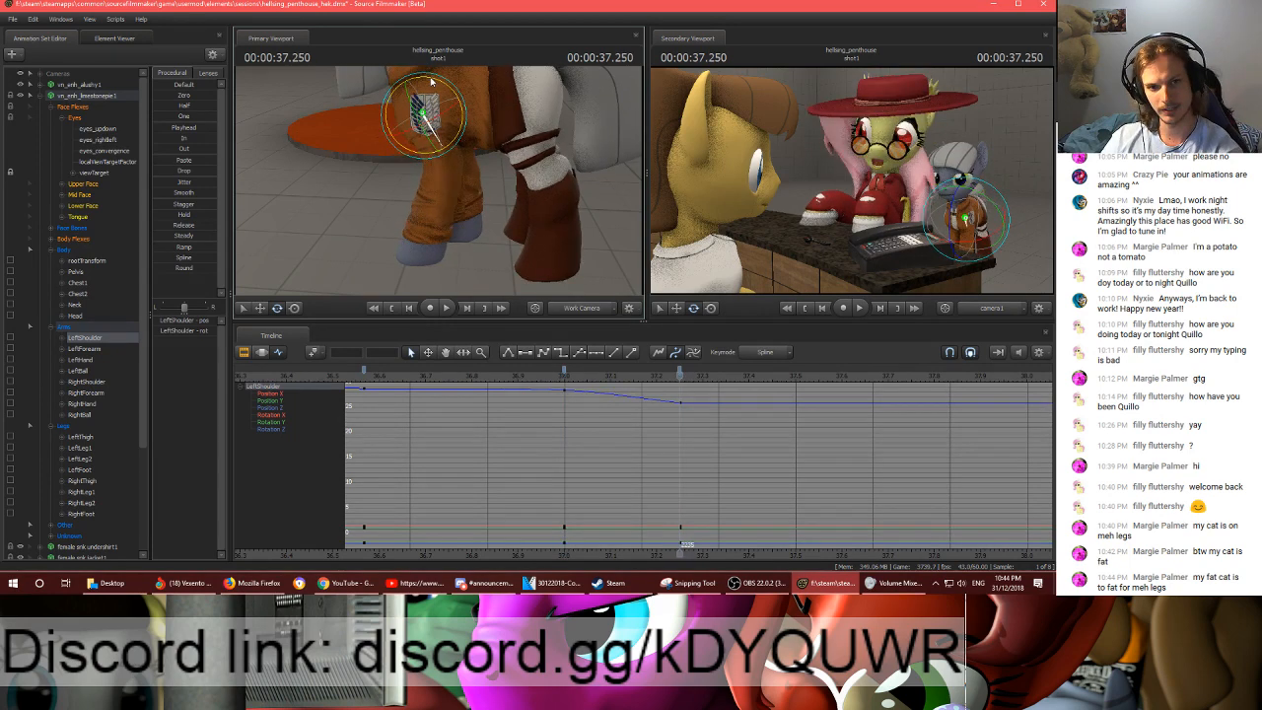
{"action": "left_click", "coordinate": [437, 117]}
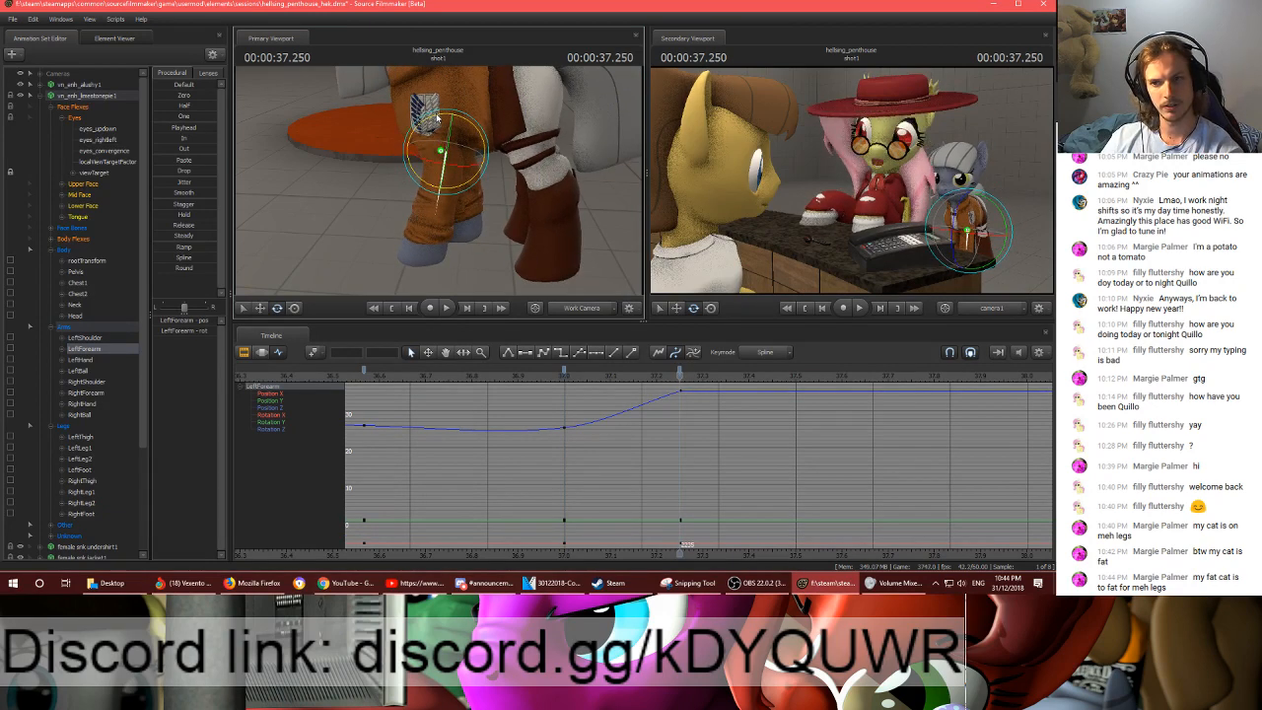
- Rotate the RightForearm and RightShoulder bones at frame 2235, comparing the right front leg with frame 2220
{"action": "left_click_drag", "start_coordinate": [437, 118], "coordinate": [417, 173]}
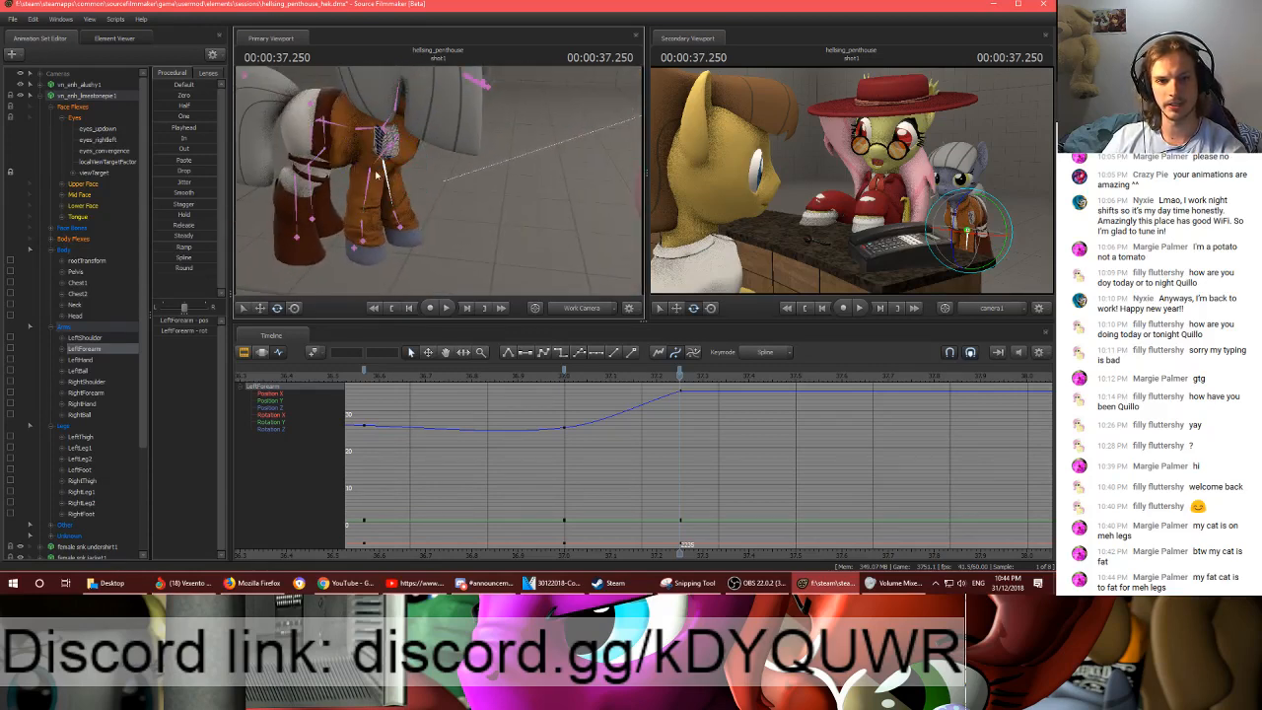
{"action": "left_click", "coordinate": [375, 172]}
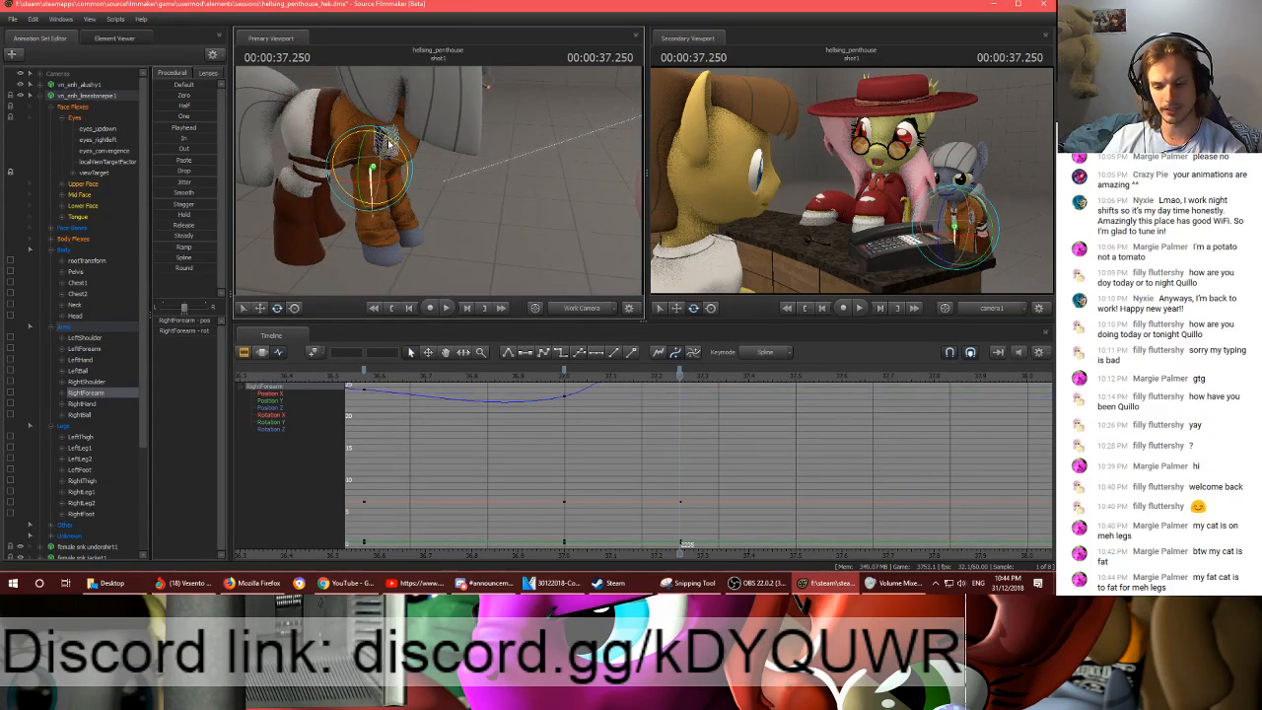
{"action": "key", "text": "Up"}
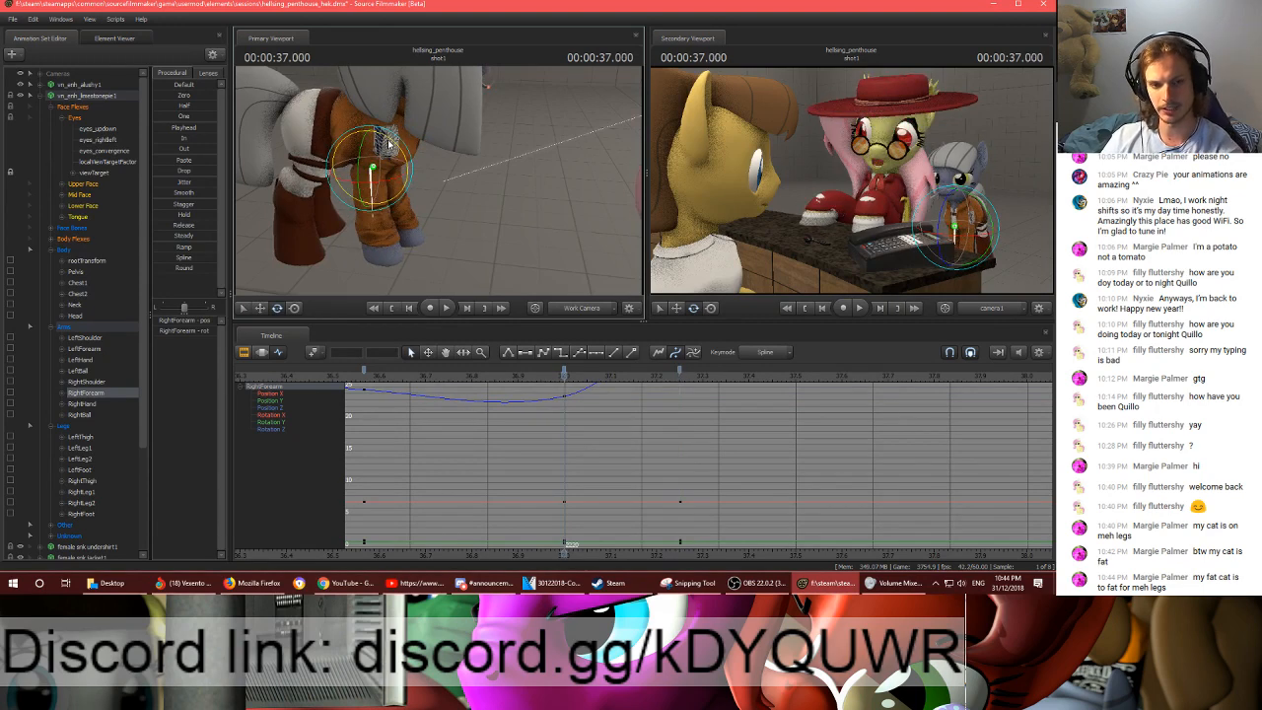
{"action": "key", "text": "Down"}
{"action": "left_click_drag", "start_coordinate": [394, 134], "coordinate": [395, 139]}
{"action": "key", "text": "Up"}
{"action": "key", "text": "Down"}
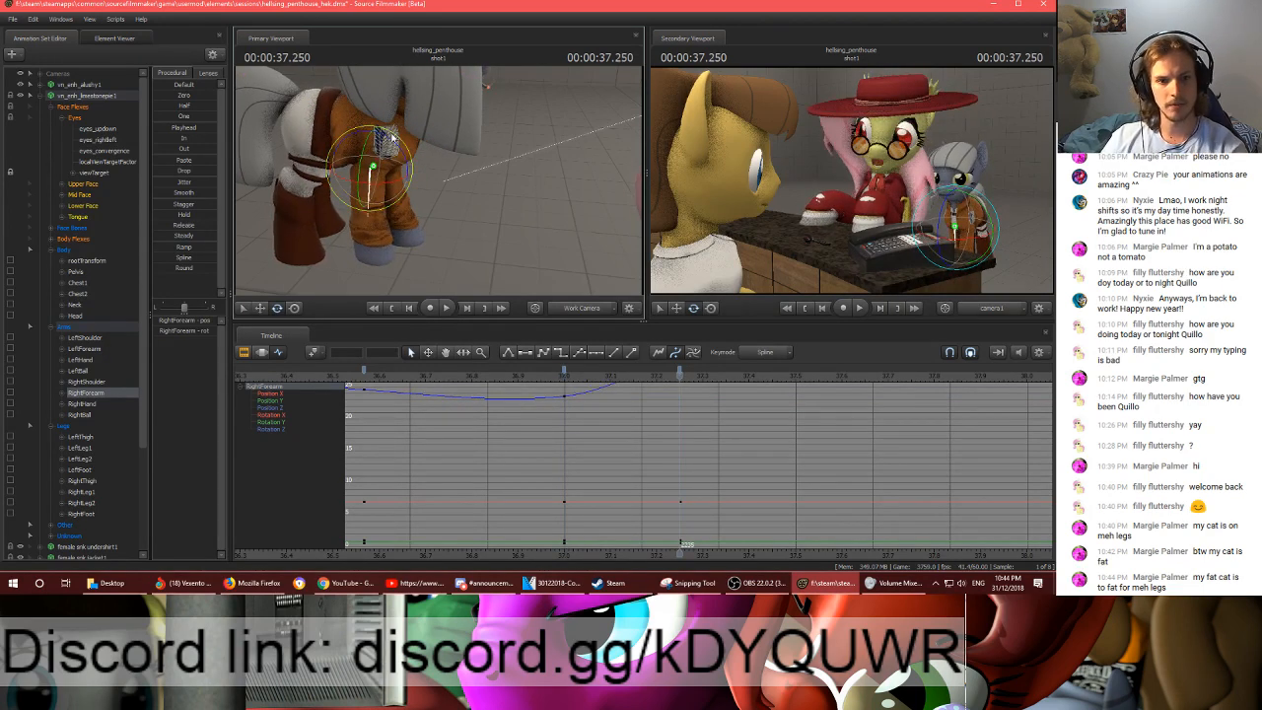
{"action": "left_click", "coordinate": [397, 110]}
{"action": "left_click_drag", "start_coordinate": [397, 110], "coordinate": [398, 111]}
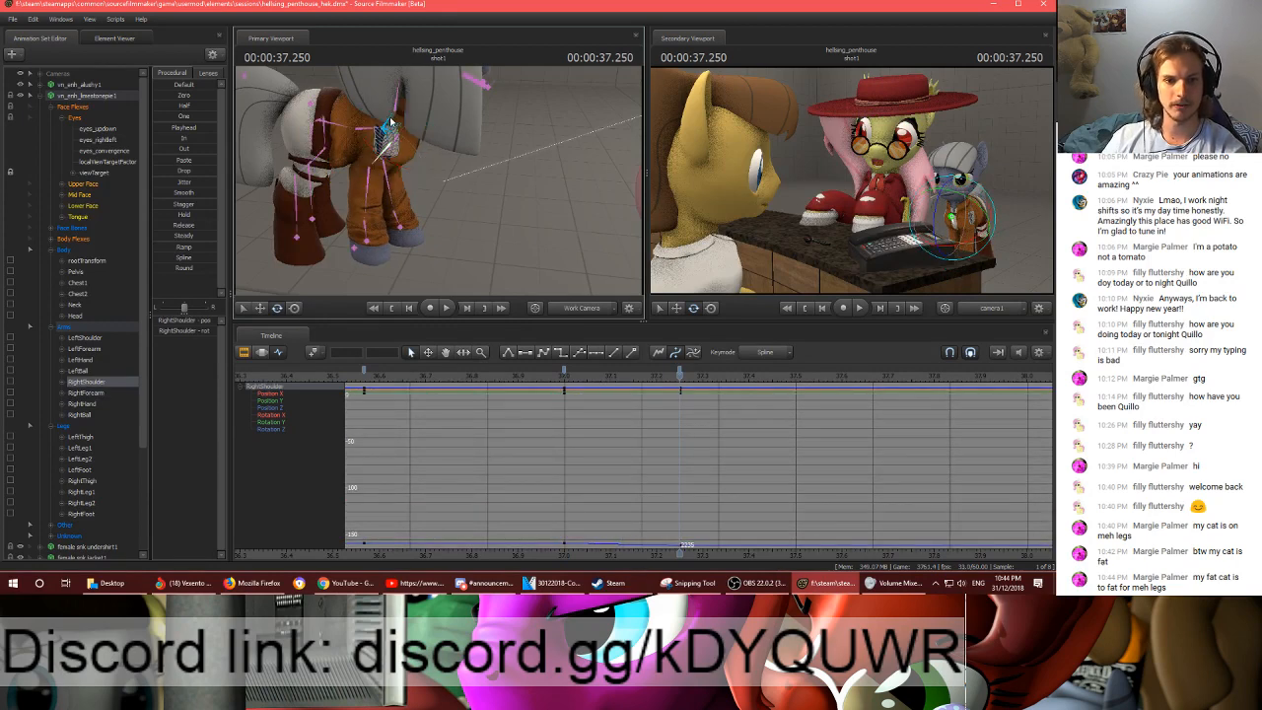
- Rotate the RightBall bone at frame 2235 and flip between frames 2220 and 2235 to check the right front hoof
{"action": "left_click", "coordinate": [369, 243], "text": "ctrl"}
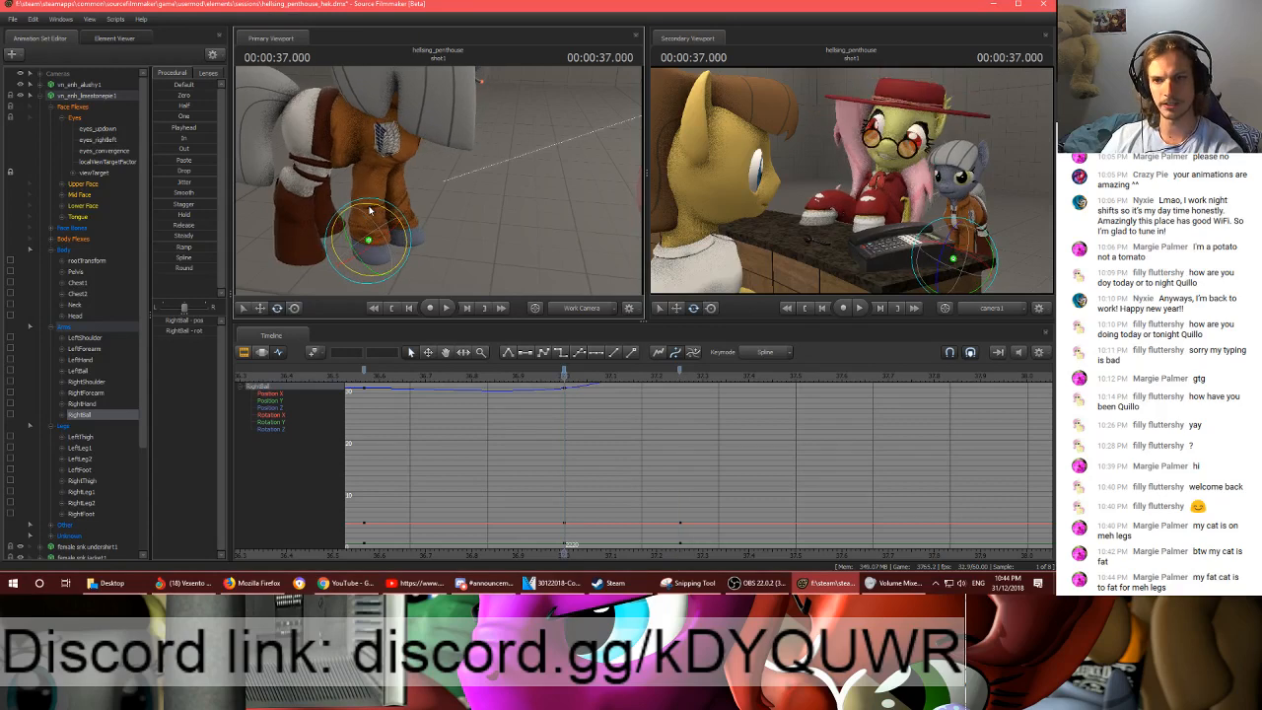
{"action": "key", "text": "Up"}
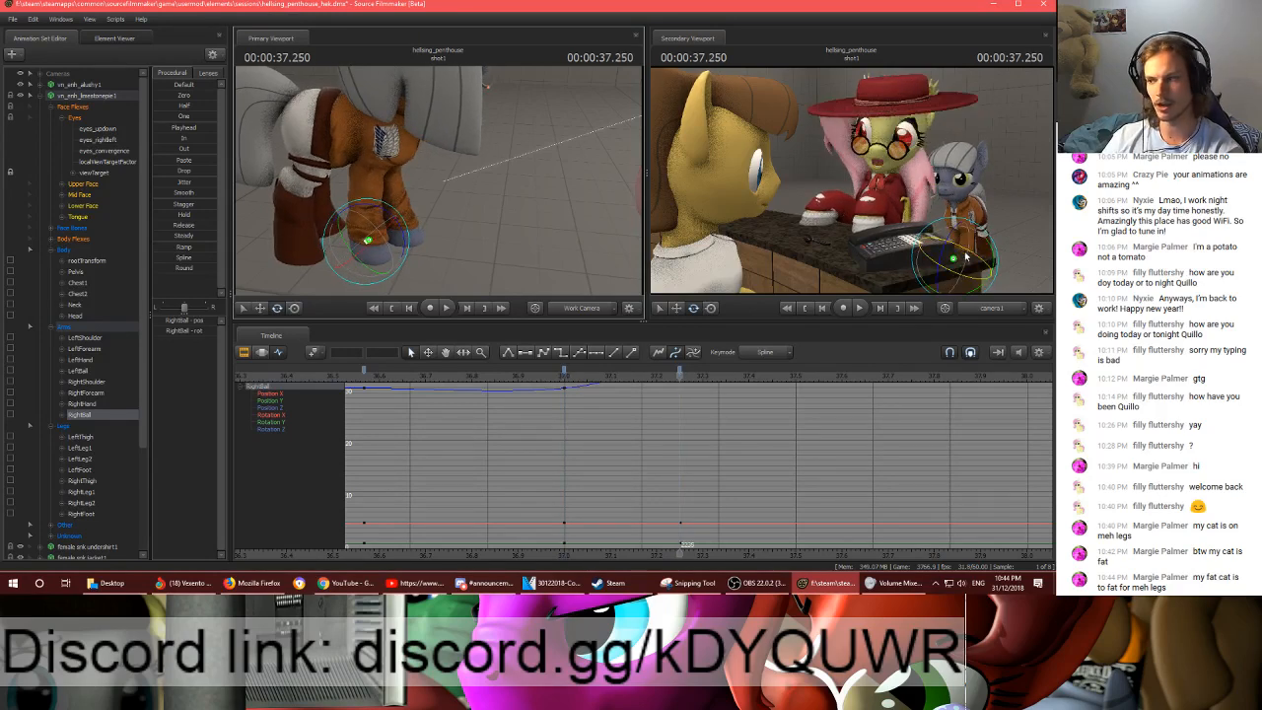
{"action": "key", "text": "Down"}
{"action": "key", "text": "Up"}
{"action": "key", "text": "Down"}
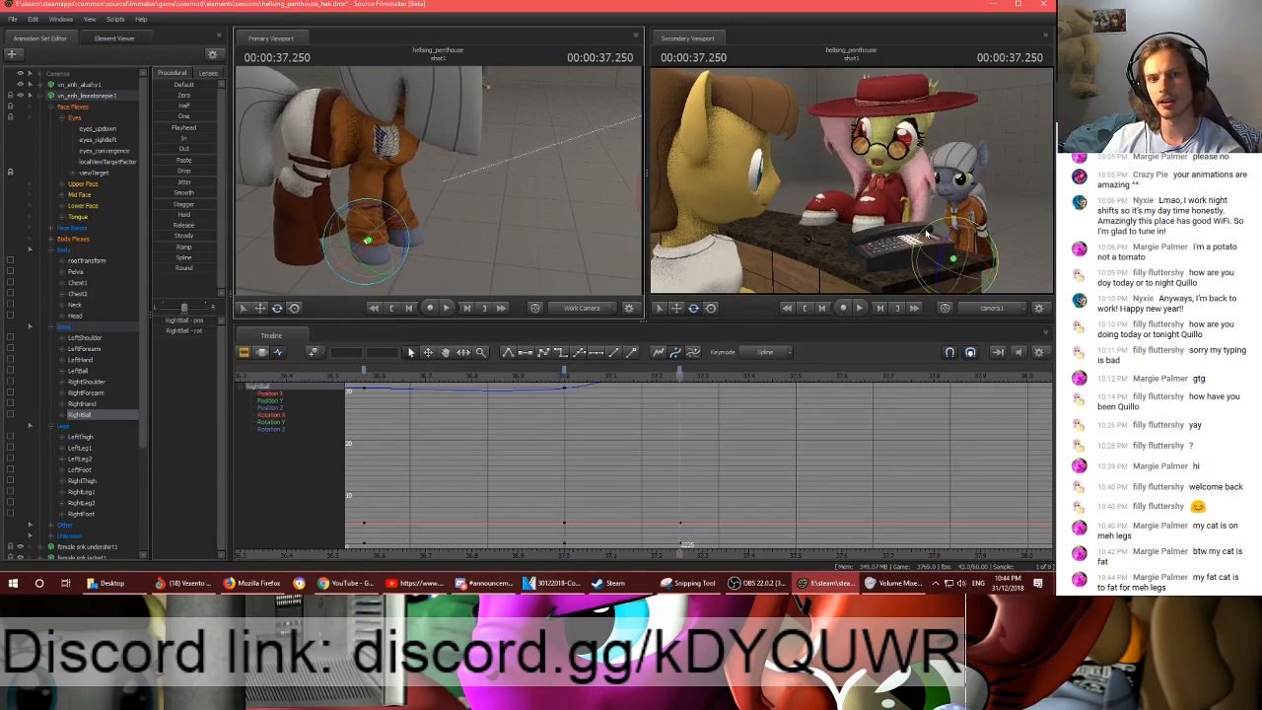
{"action": "key", "text": "Up"}
{"action": "key", "text": "Down"}
{"action": "key", "text": "Up"}
{"action": "key", "text": "Down"}
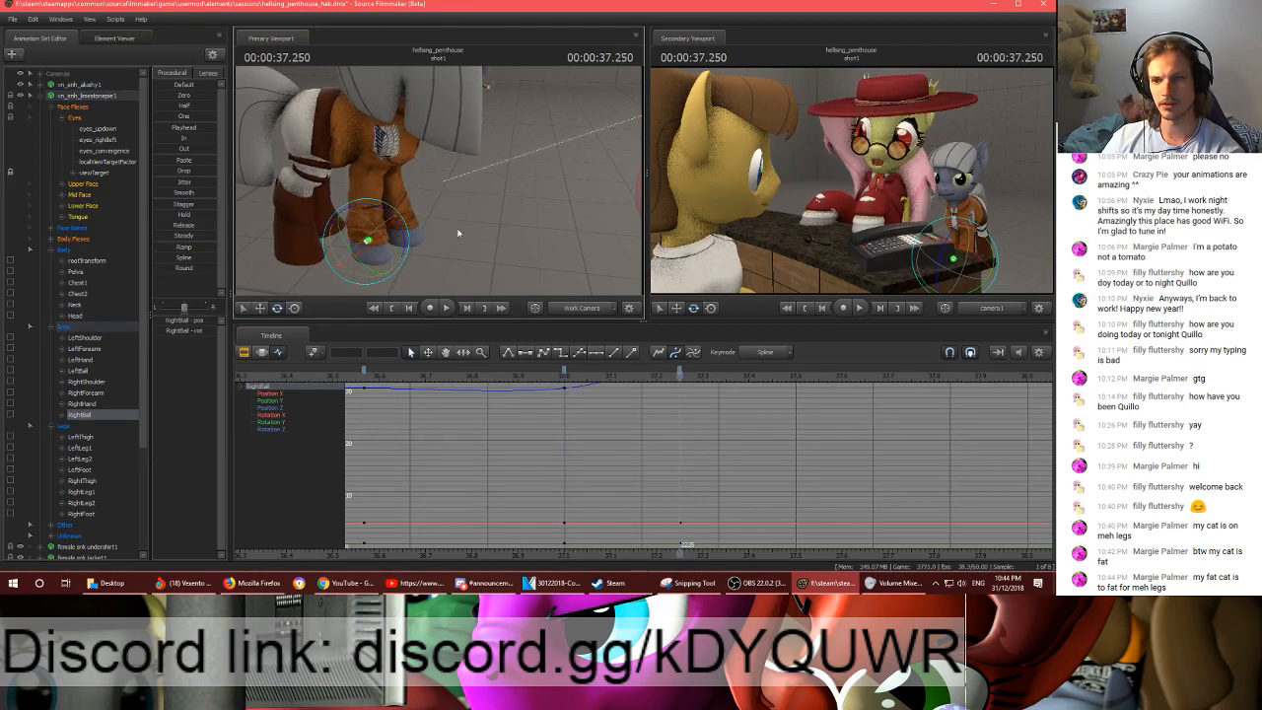
- View the grey pony from the side and scrub through frames 2197 to 2236 to review the body movement
{"action": "key", "text": "Up"}
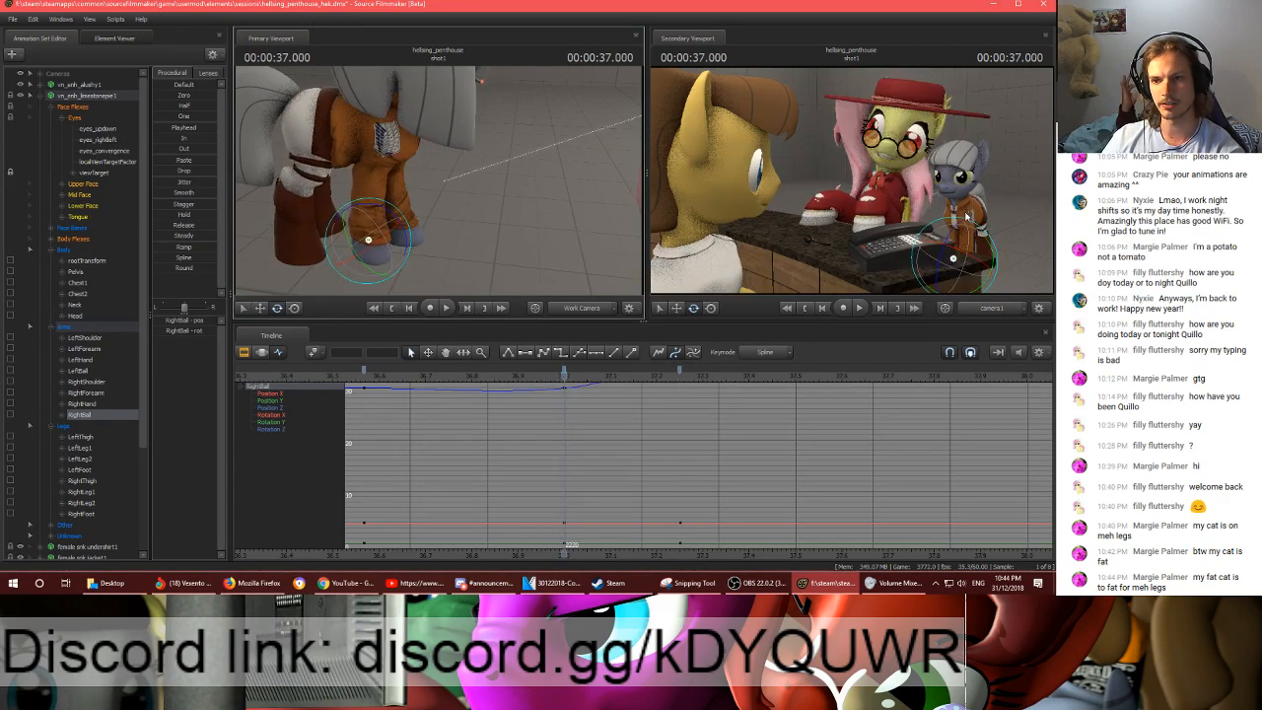
{"action": "left_click_drag", "start_coordinate": [422, 209], "coordinate": [440, 184]}
{"action": "left_click", "coordinate": [513, 377]}
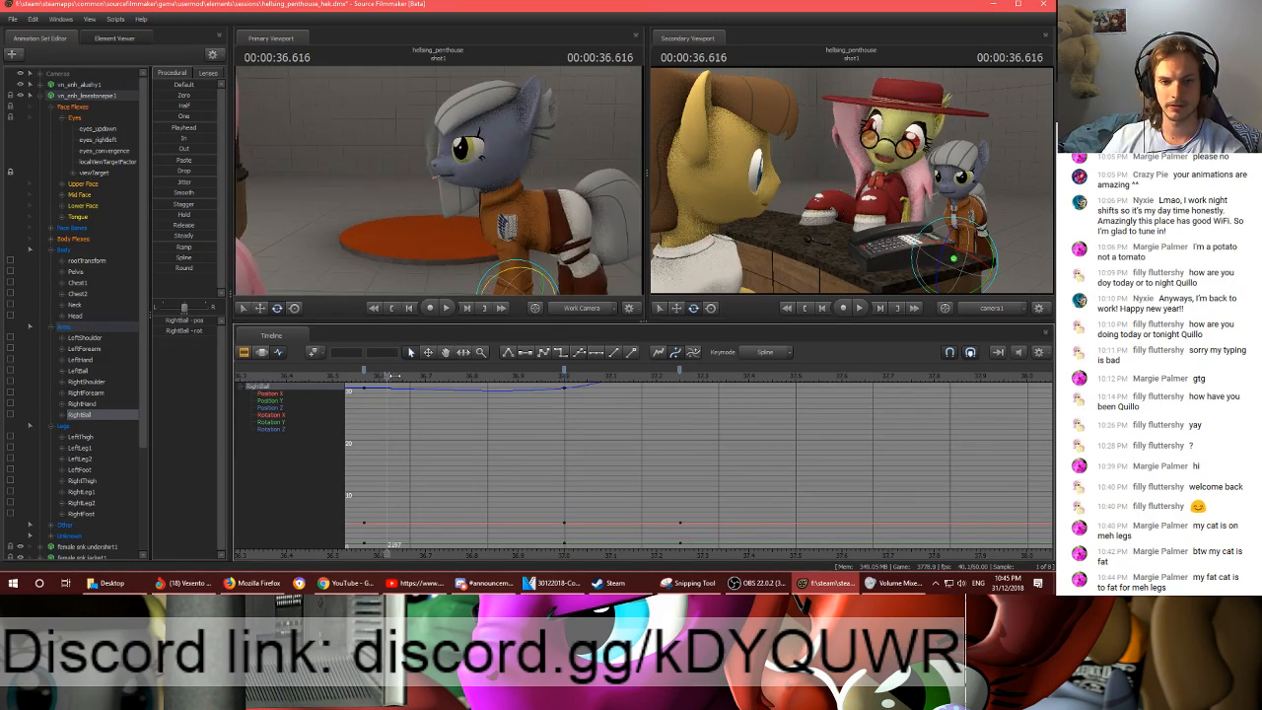
{"action": "left_click_drag", "start_coordinate": [517, 378], "coordinate": [688, 379]}
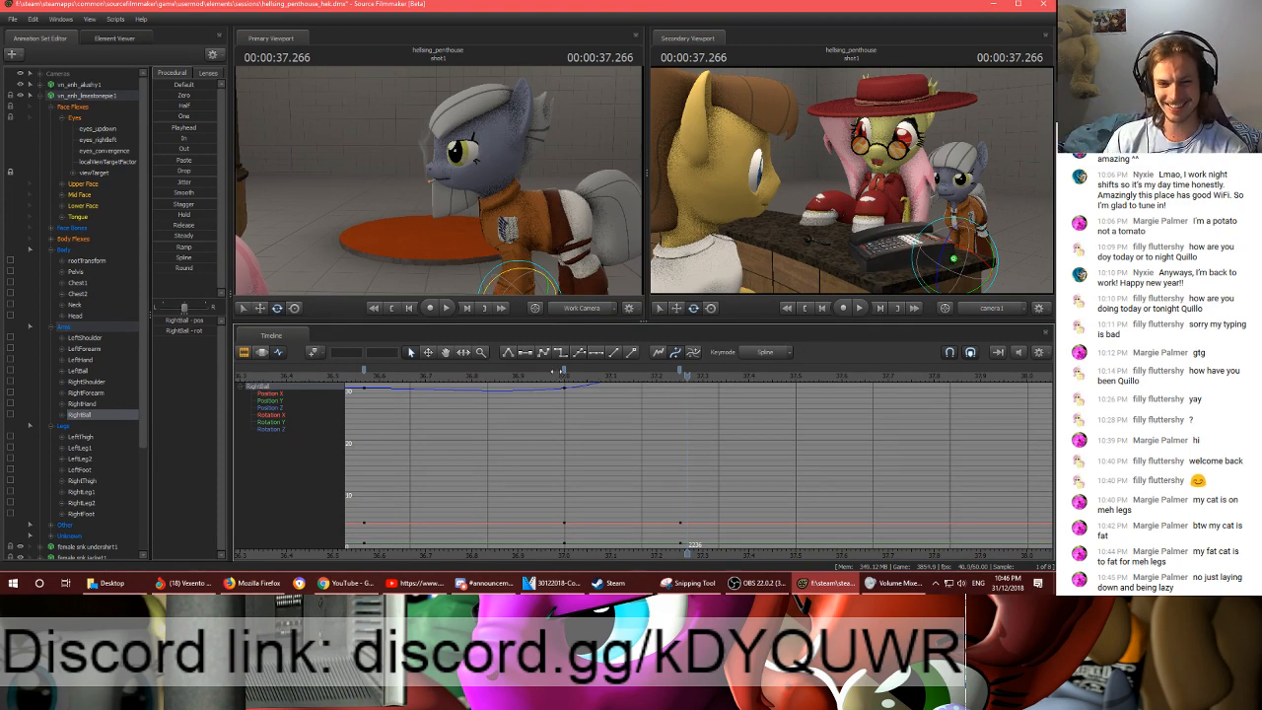
- Select the grey pony's body, arm and leg controls and, after previewing the timing, key them at frame 2247
{"action": "left_click_drag", "start_coordinate": [554, 371], "coordinate": [782, 363]}
{"action": "left_click", "coordinate": [63, 251]}
{"action": "left_click", "coordinate": [65, 427], "text": "shift"}
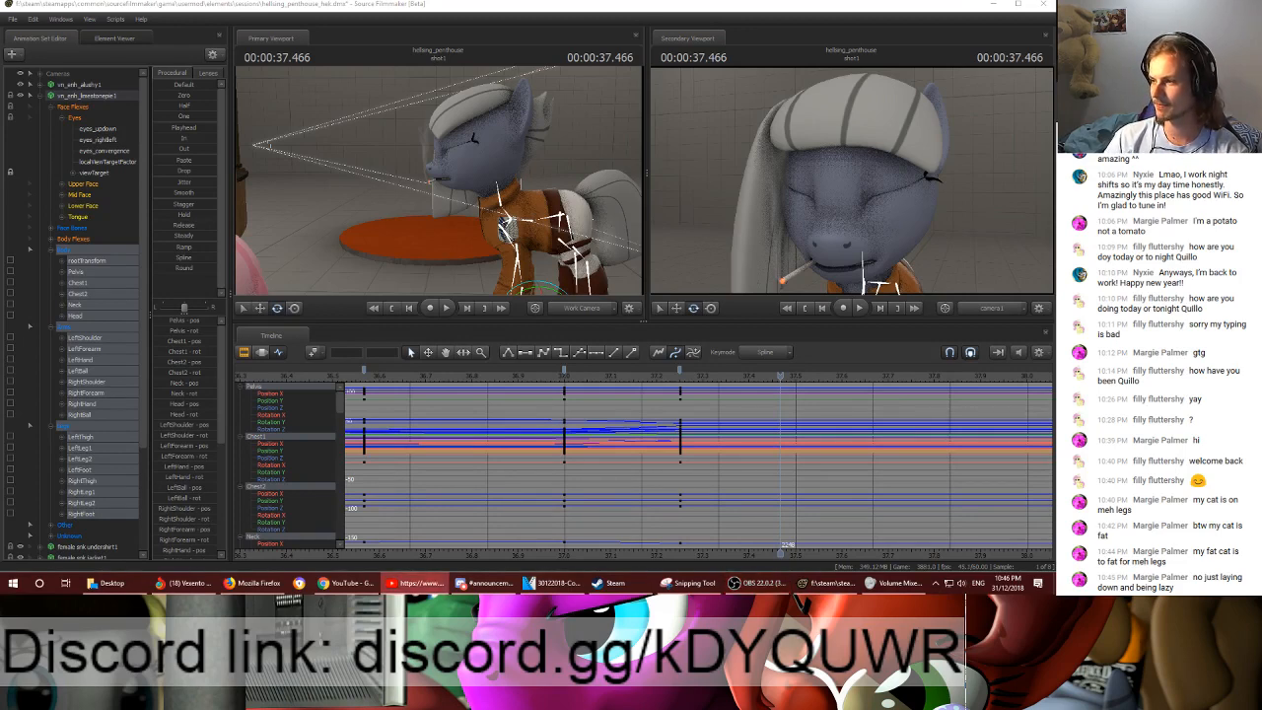
{"action": "left_click", "coordinate": [643, 380]}
{"action": "key", "text": "space"}
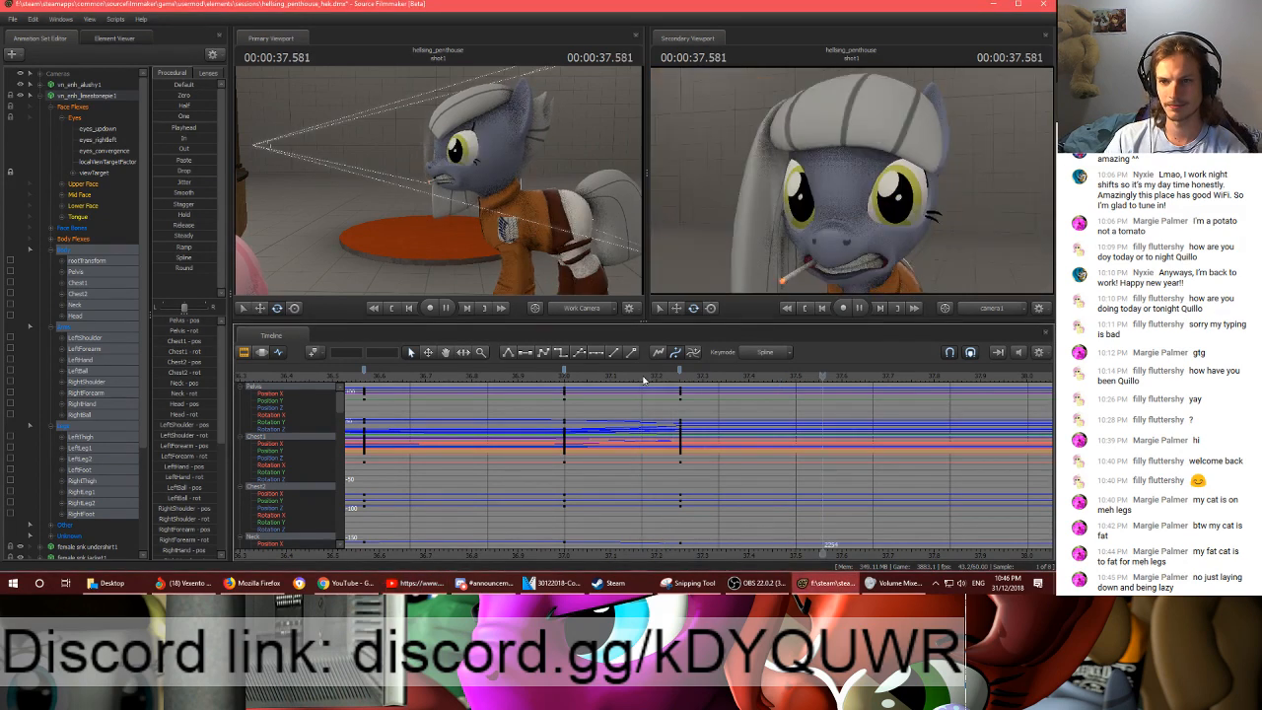
{"action": "key", "text": "space"}
{"action": "left_click_drag", "start_coordinate": [673, 379], "coordinate": [773, 381]}
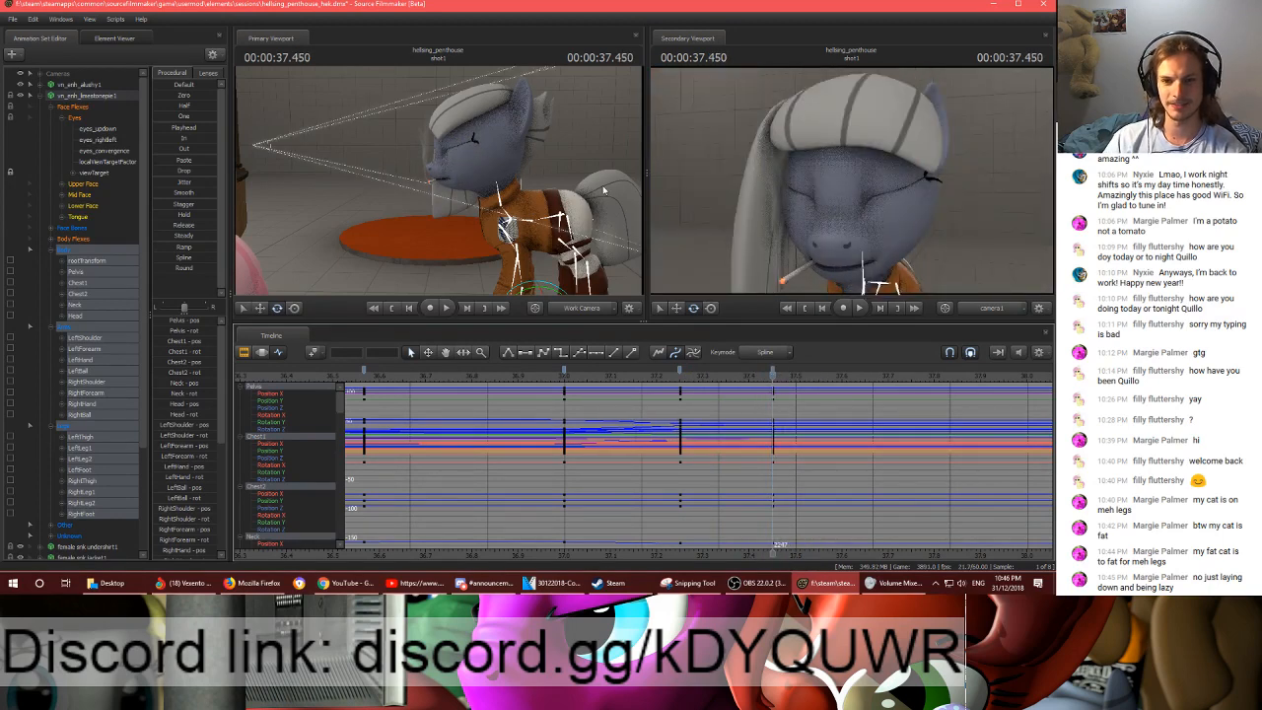
- Move and rotate the Pelvis bone at frame 2247 to shift the grey pony's body
{"action": "mouse_move", "coordinate": [556, 168]}
{"action": "left_mouse_down"}
{"action": "mouse_move", "coordinate": [568, 188]}
{"action": "mouse_move", "coordinate": [556, 171]}
{"action": "left_mouse_up"}
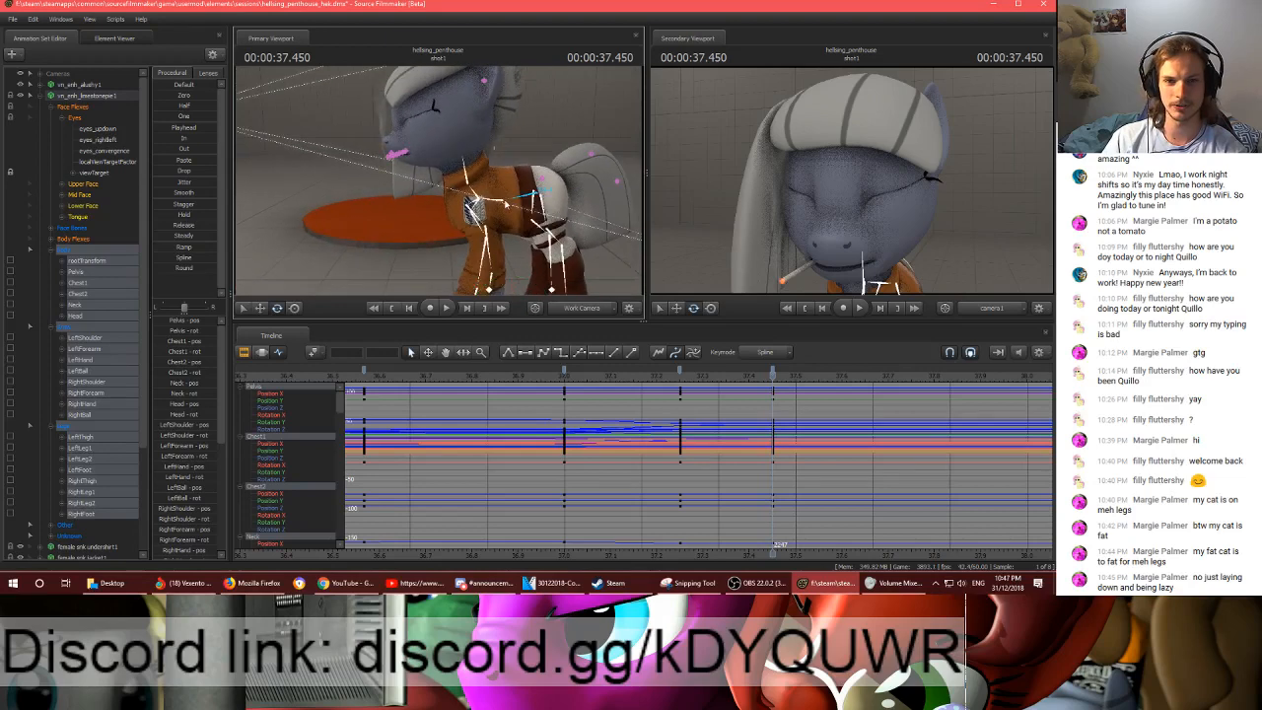
{"action": "left_click", "coordinate": [539, 192], "text": "ctrl"}
{"action": "mouse_move", "coordinate": [580, 115]}
{"action": "left_mouse_down"}
{"action": "mouse_move", "coordinate": [549, 130]}
{"action": "mouse_move", "coordinate": [574, 123]}
{"action": "left_mouse_up"}
{"action": "key", "text": "w"}
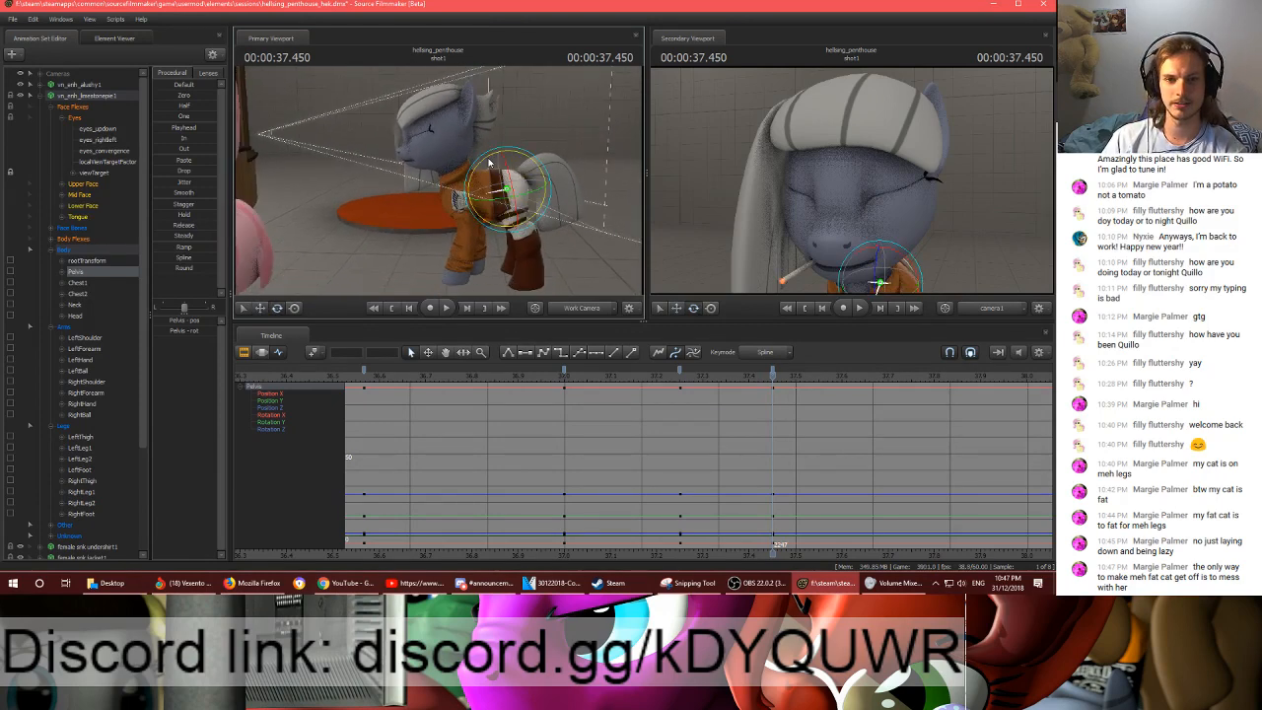
{"action": "key", "text": "e"}
{"action": "mouse_move", "coordinate": [488, 164]}
{"action": "left_mouse_down"}
{"action": "mouse_move", "coordinate": [496, 181]}
{"action": "mouse_move", "coordinate": [483, 193]}
{"action": "mouse_move", "coordinate": [469, 160]}
{"action": "left_mouse_up"}
{"action": "key", "text": "w"}
{"action": "left_click", "coordinate": [480, 193], "text": "ctrl"}
- Rotate the Chest1, Chest2, Neck and Head bones at frame 2247, comparing the pose with frame 2235
{"action": "key", "text": "e"}
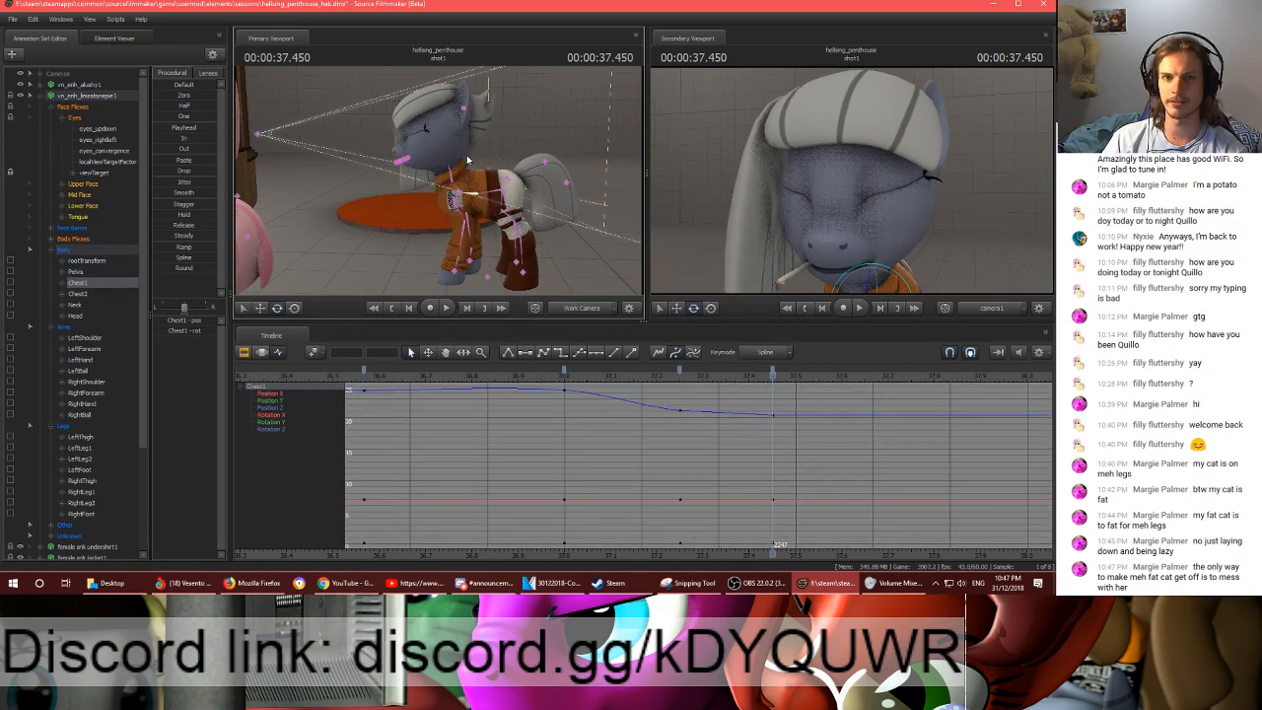
{"action": "left_click", "coordinate": [454, 178], "text": "ctrl"}
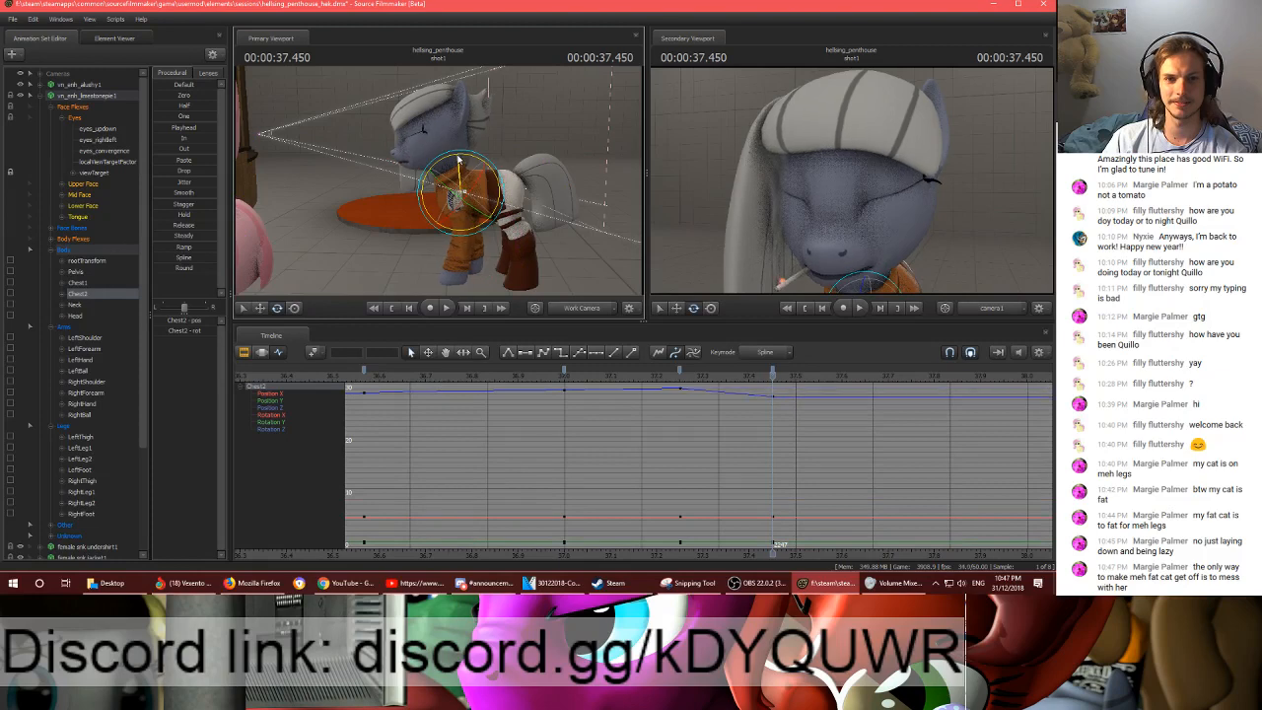
{"action": "left_click_drag", "start_coordinate": [454, 177], "coordinate": [446, 161]}
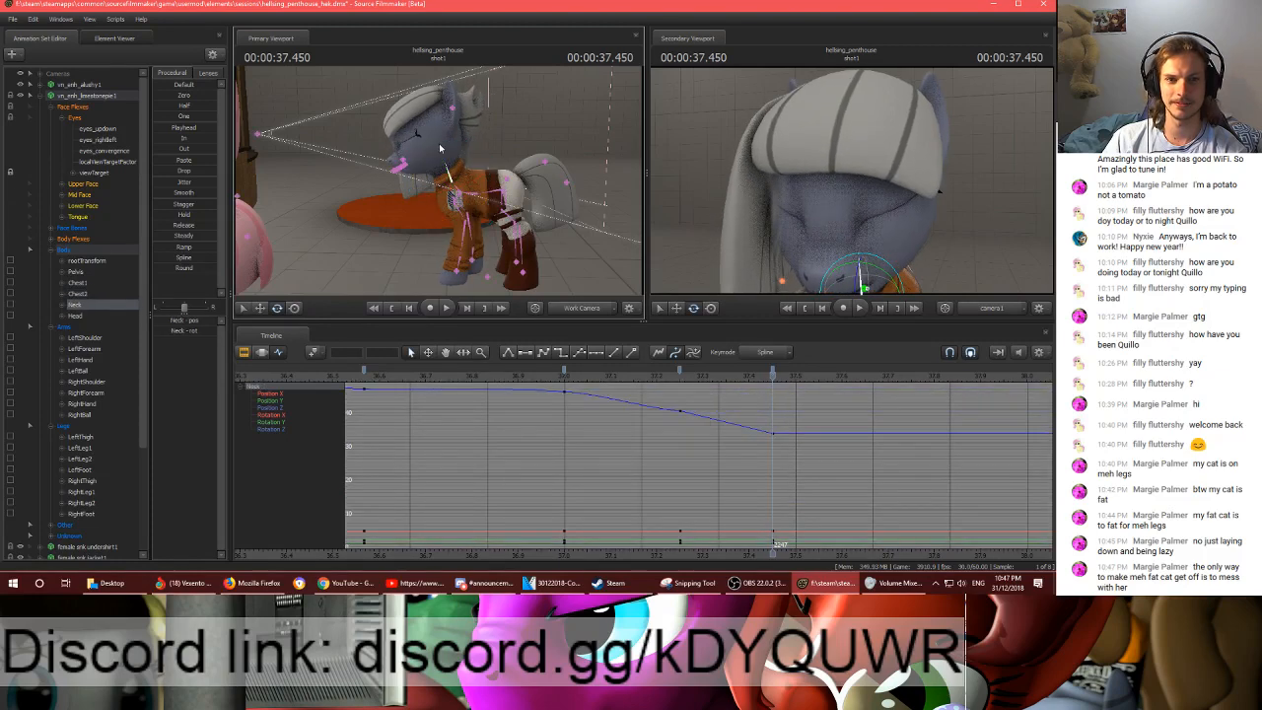
{"action": "left_click", "coordinate": [451, 126], "text": "ctrl"}
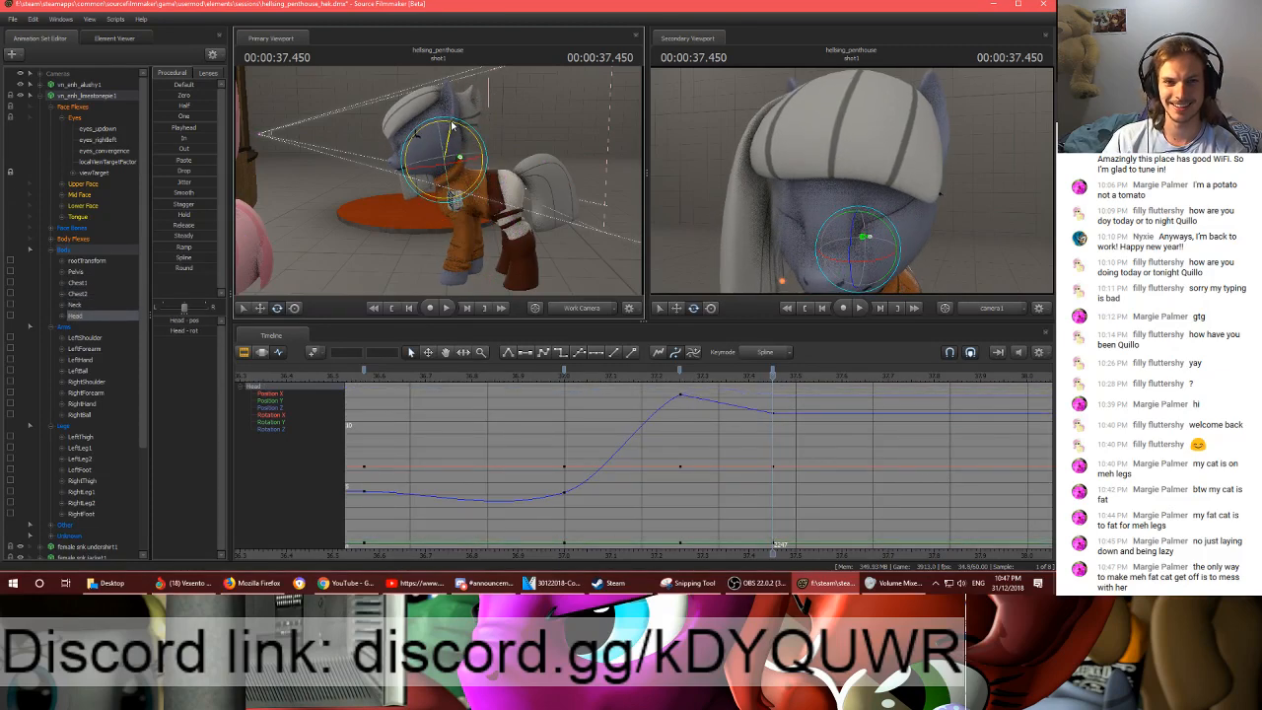
{"action": "key", "text": "Up"}
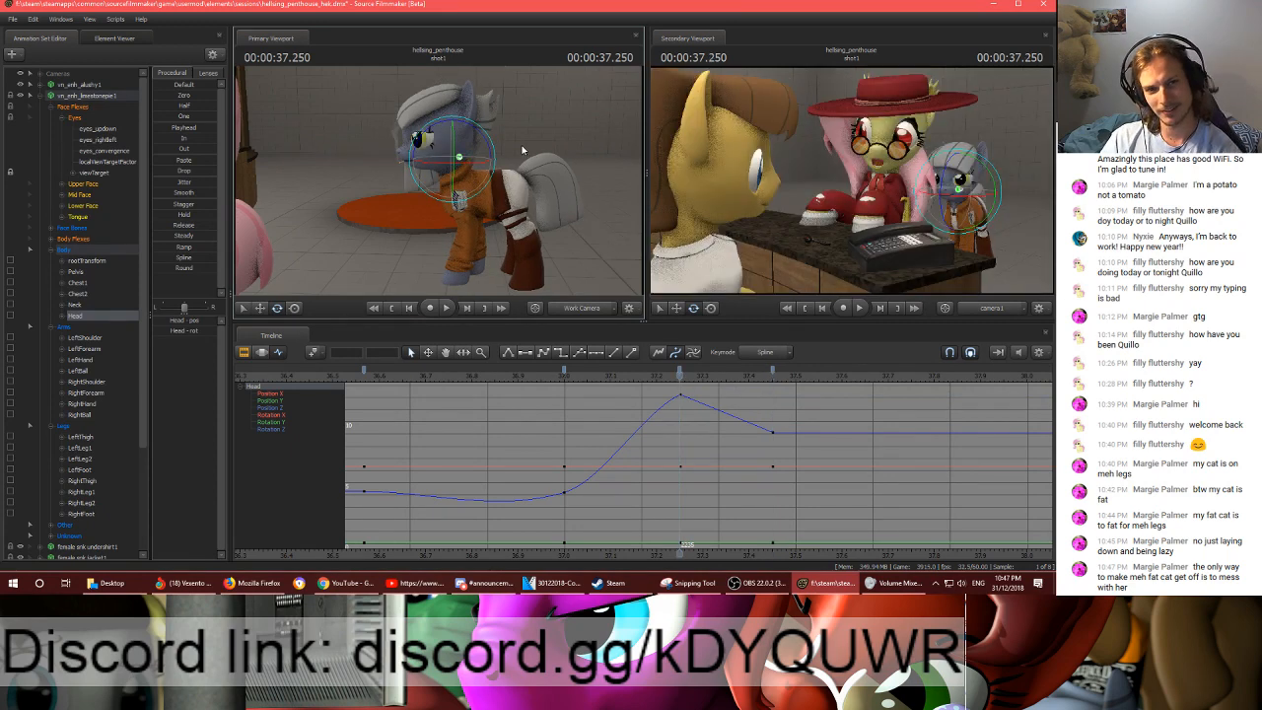
{"action": "key", "text": "Down"}
{"action": "key", "text": "Up"}
{"action": "key", "text": "Down"}
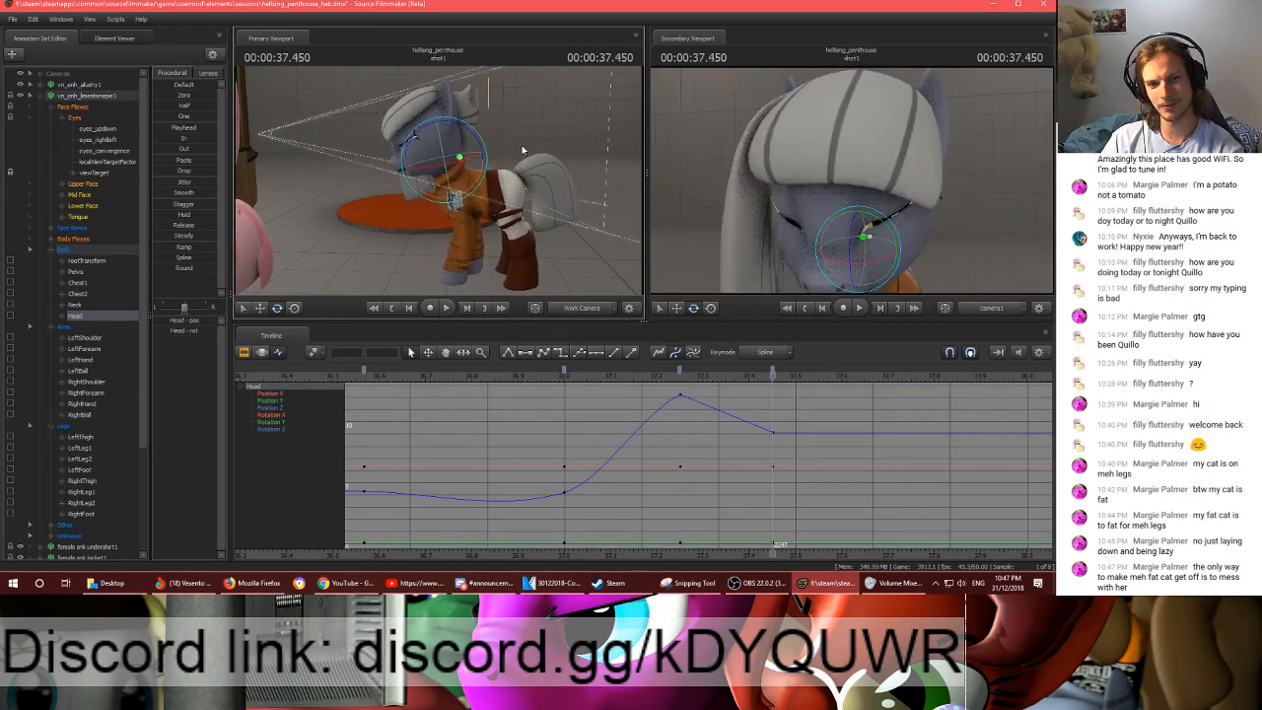
- Rotate the LeftThigh and RightThigh bones together at frame 2247 and readjust the Pelvis position to match
{"action": "left_click", "coordinate": [508, 204], "text": "ctrl"}
{"action": "left_click", "coordinate": [507, 196], "text": "ctrl+shift"}
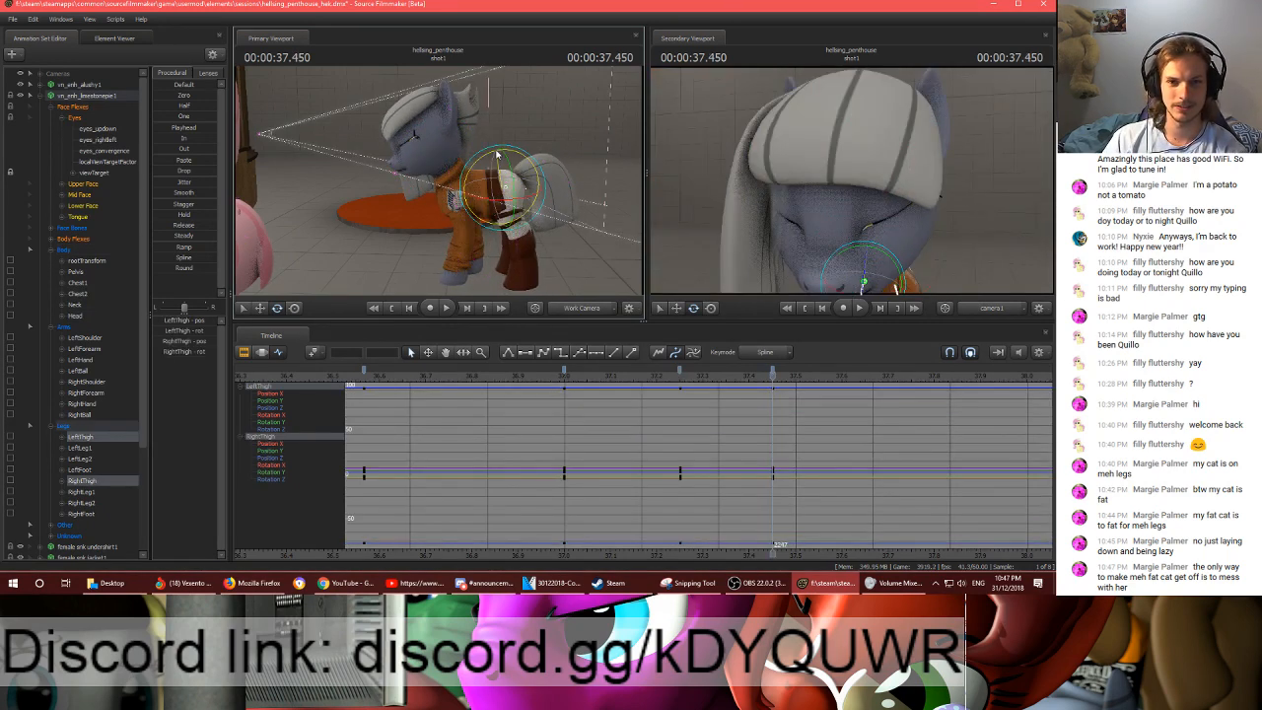
{"action": "left_click_drag", "start_coordinate": [497, 154], "coordinate": [500, 156]}
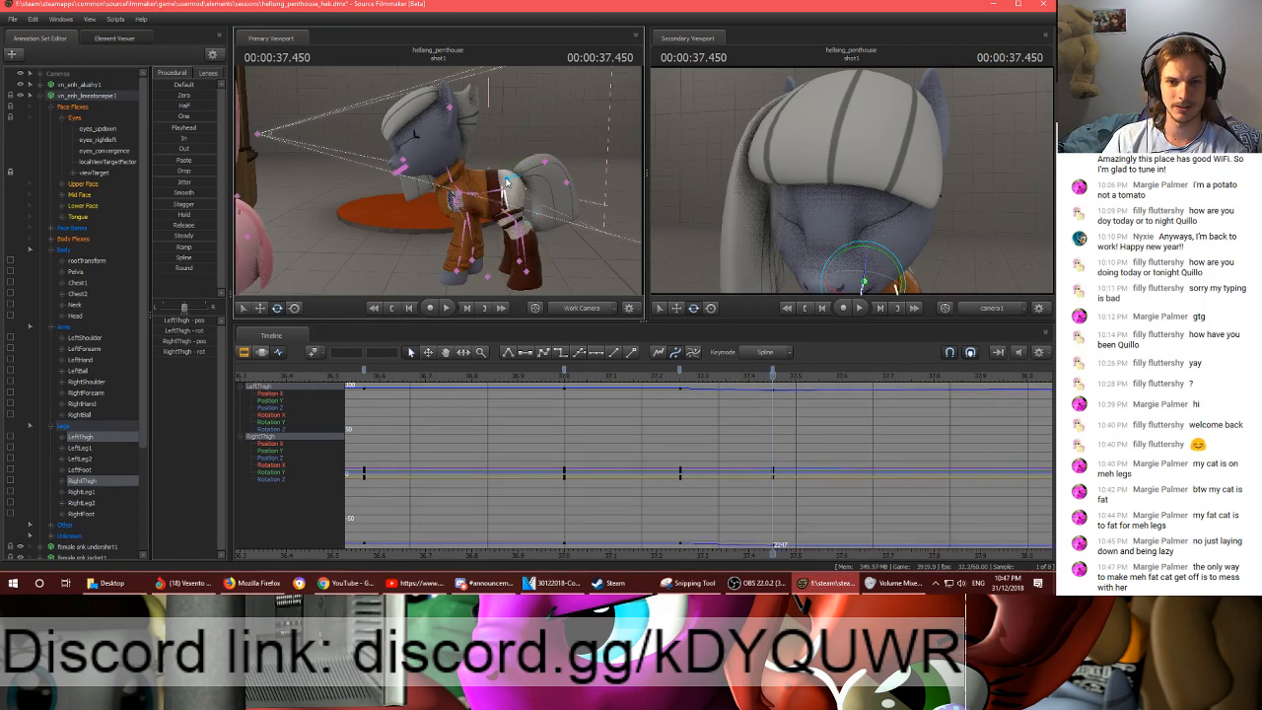
{"action": "left_click", "coordinate": [481, 193]}
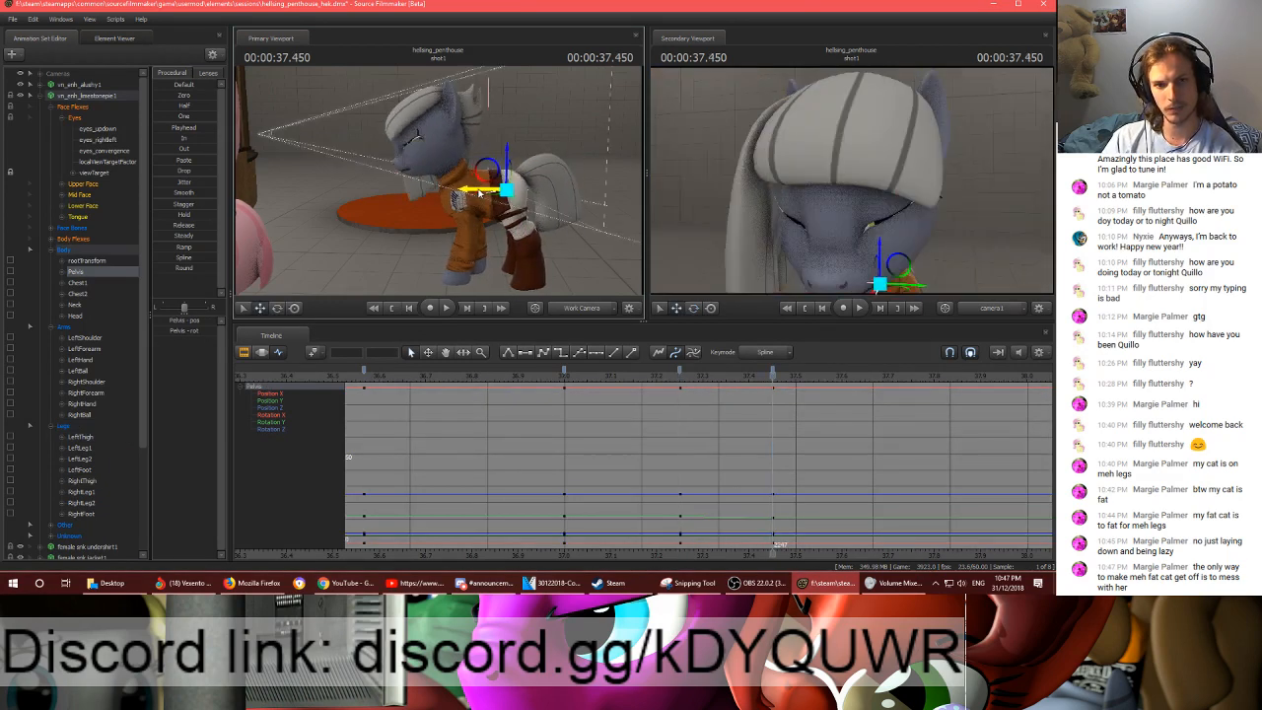
{"action": "left_click", "coordinate": [509, 204], "text": "ctrl"}
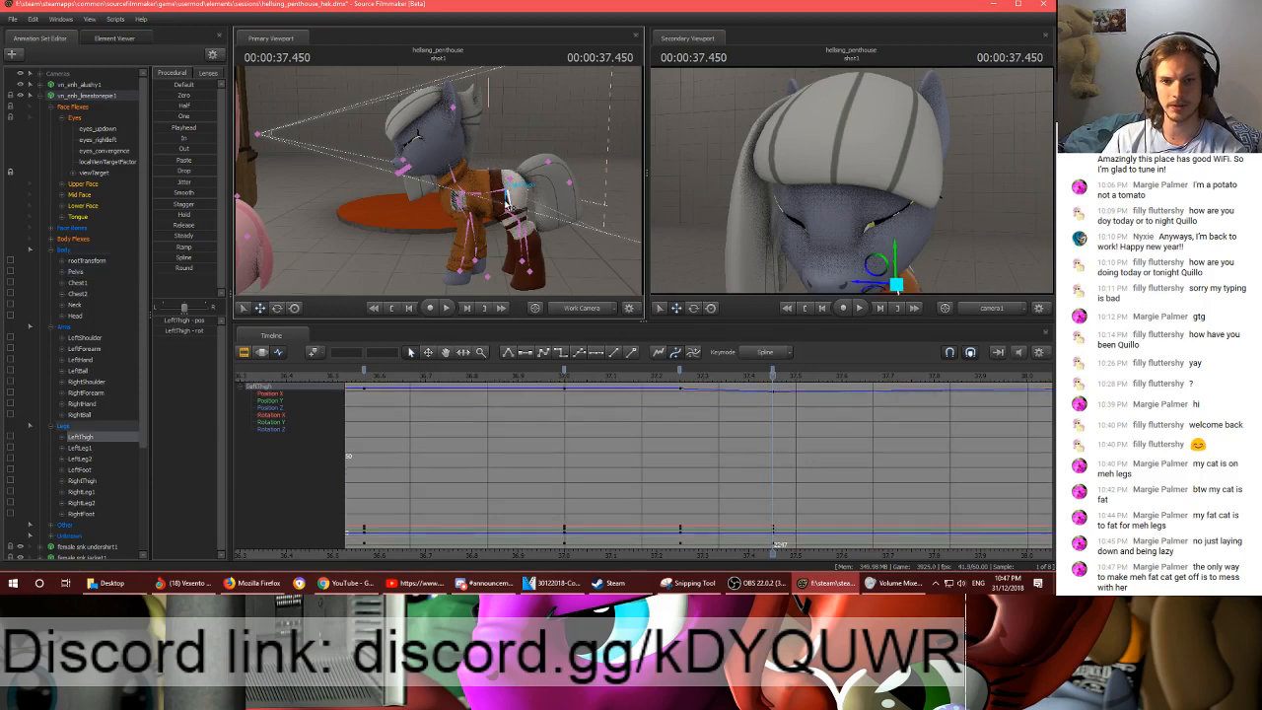
{"action": "left_click", "coordinate": [509, 197], "text": "ctrl+shift"}
{"action": "key", "text": "e"}
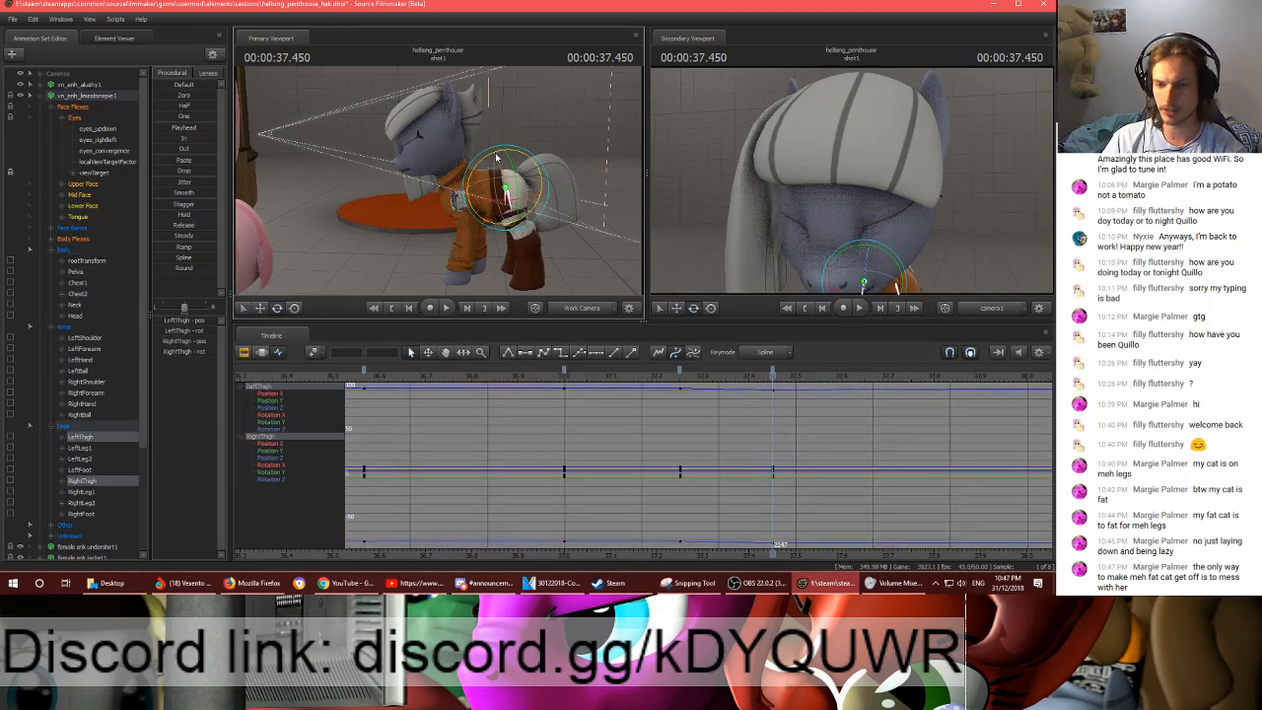
{"action": "key", "text": "Down"}
{"action": "key", "text": "Up"}
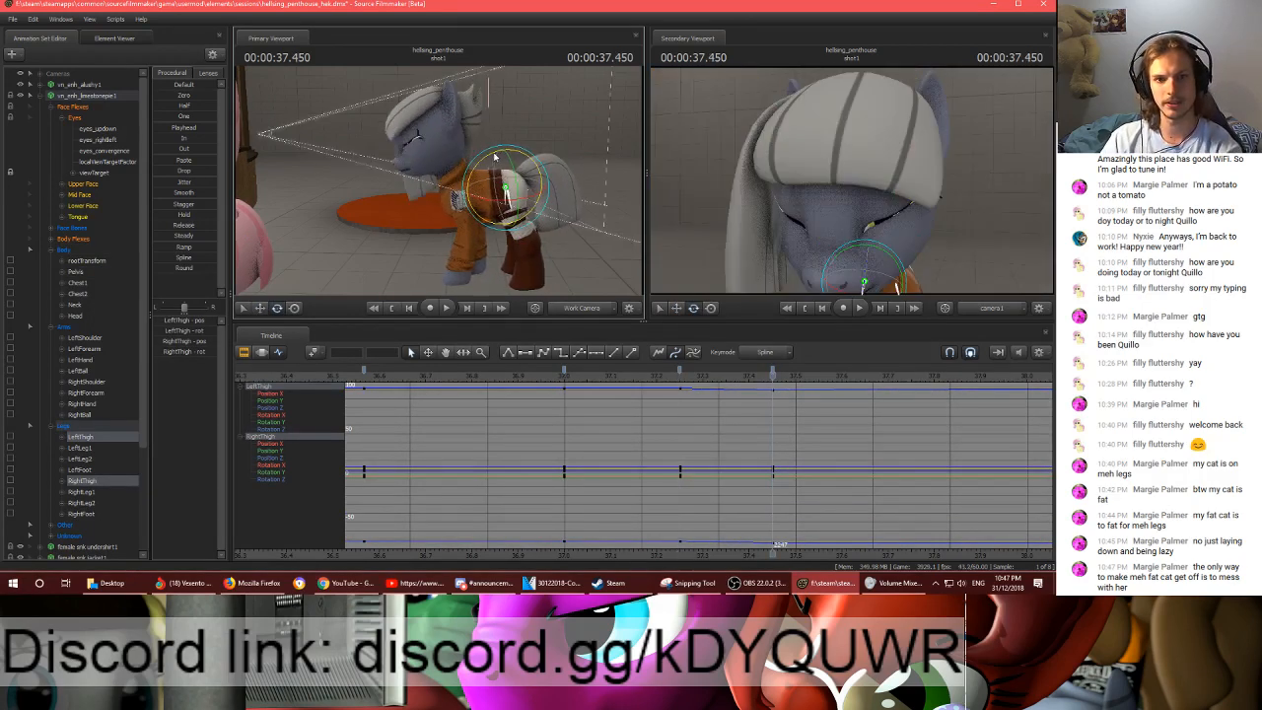
- Readjust the Head rotation at frame 2247 and scrub through the frames leading up to it
{"action": "left_click", "coordinate": [445, 168]}
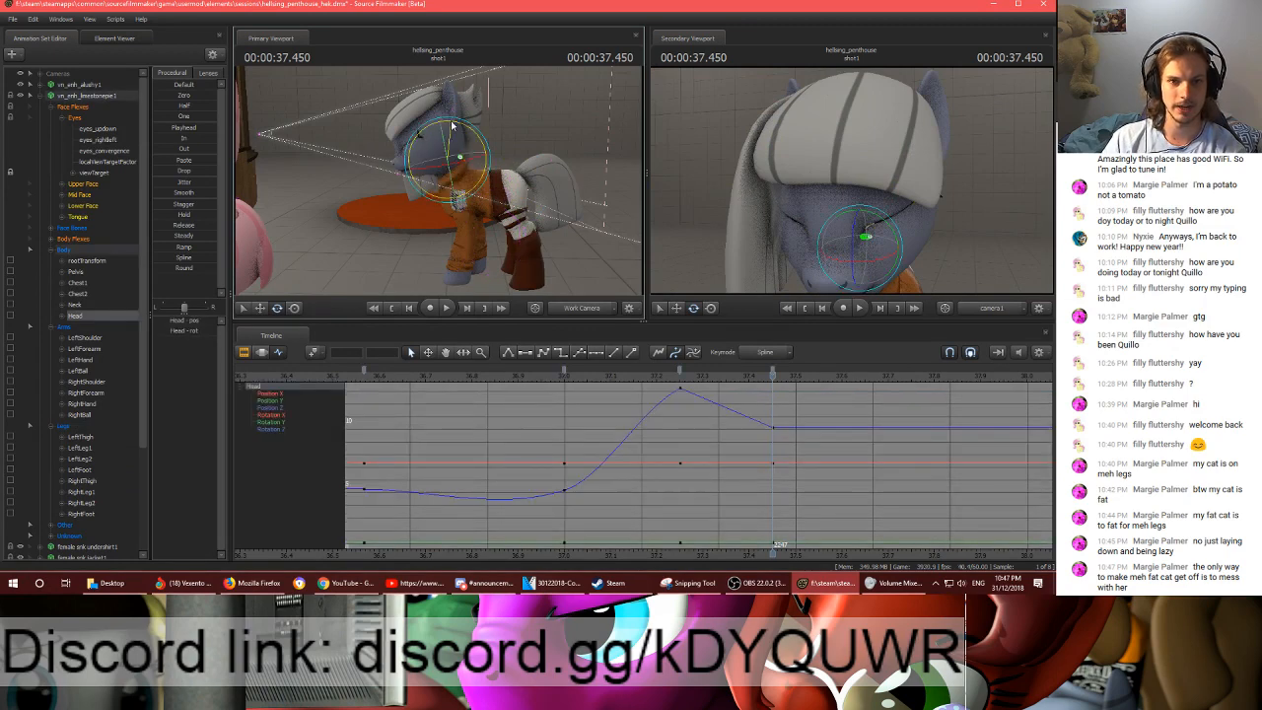
{"action": "key", "text": "ctrl+z"}
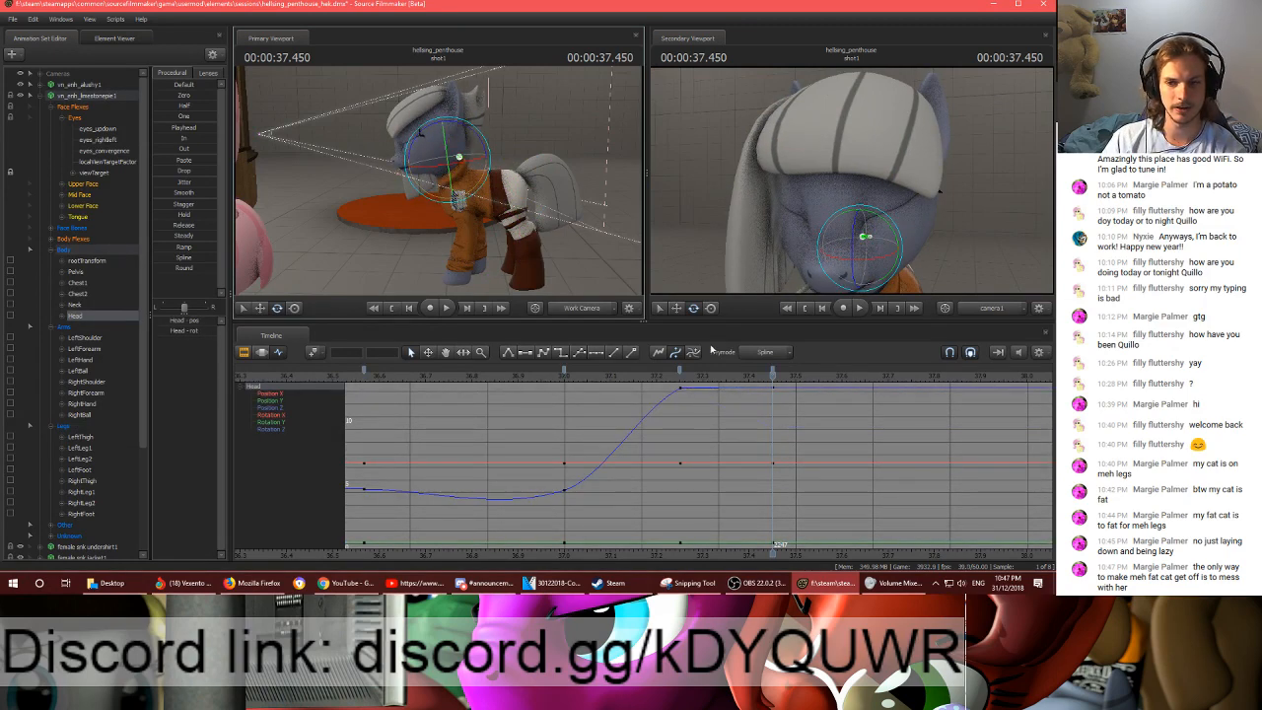
{"action": "left_click_drag", "start_coordinate": [664, 374], "coordinate": [776, 391]}
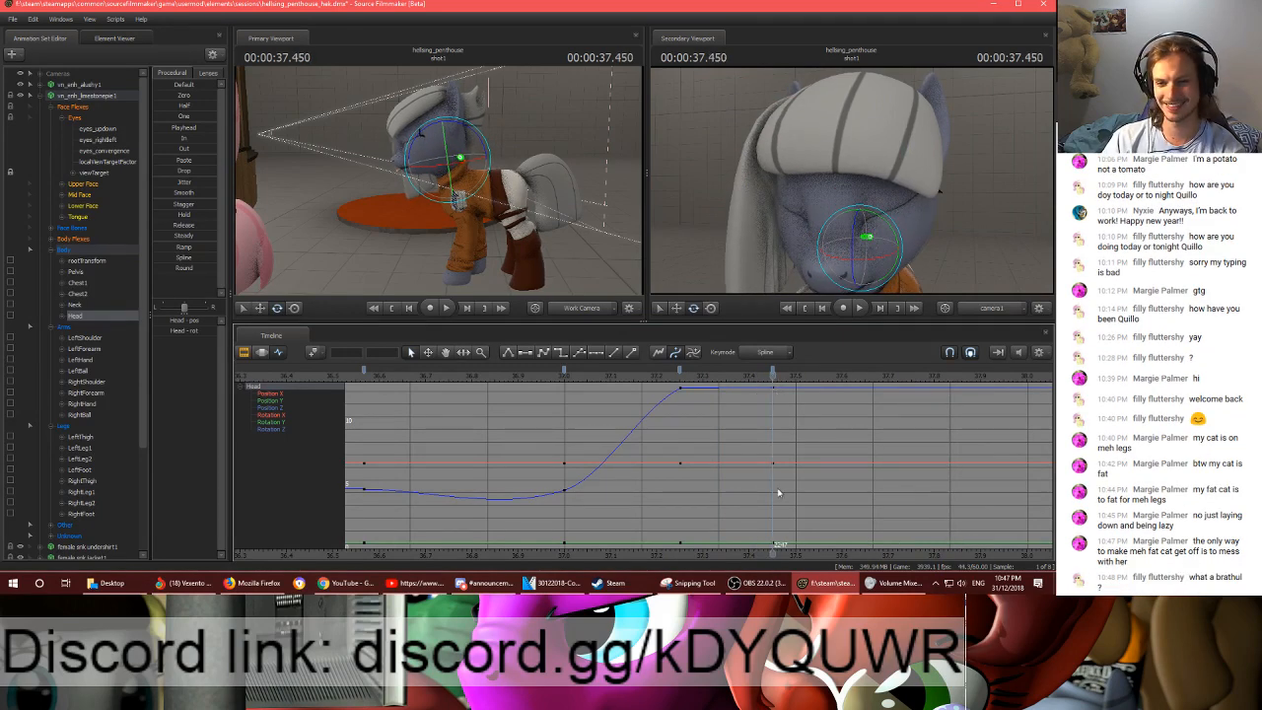
- Select the body, arm and leg controls and delete their keyframe at frame 2292, just past the shot's end
{"action": "scroll", "coordinate": [536, 414], "scroll_direction": "down", "scroll_amount": 3}
{"action": "scroll", "coordinate": [535, 415], "scroll_direction": "up", "scroll_amount": 2}
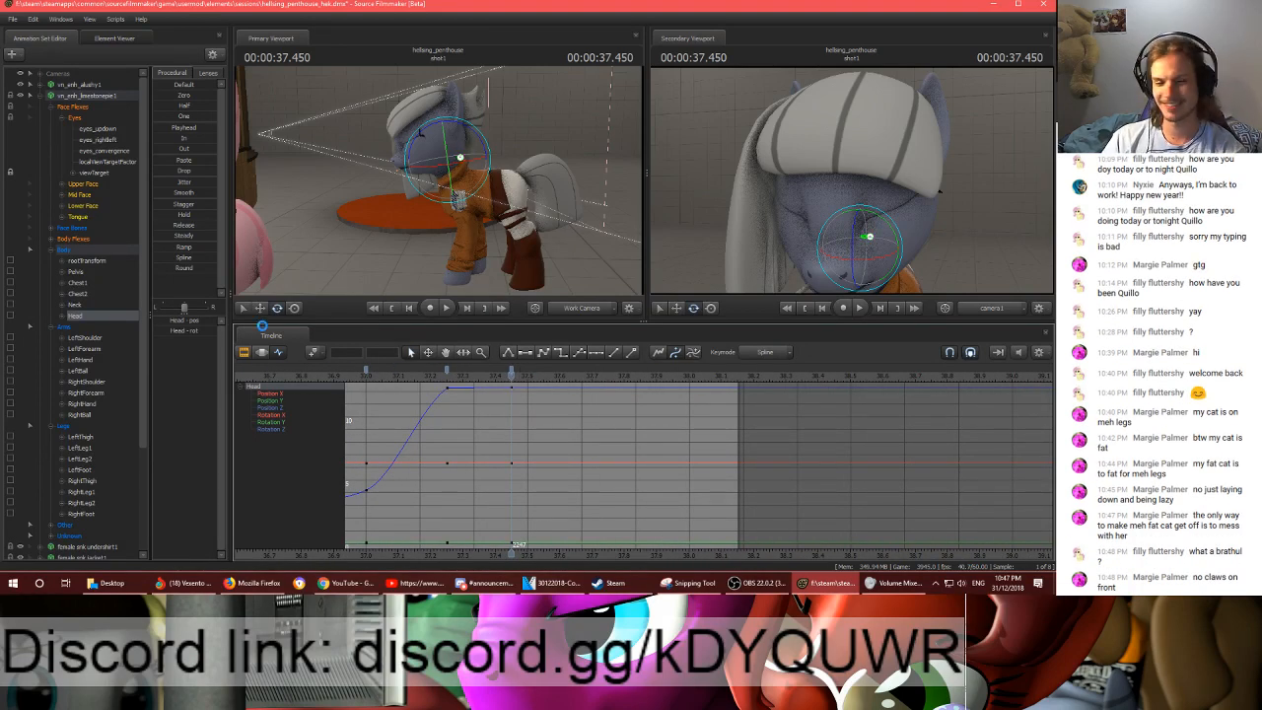
{"action": "left_click_drag", "start_coordinate": [86, 251], "coordinate": [67, 426]}
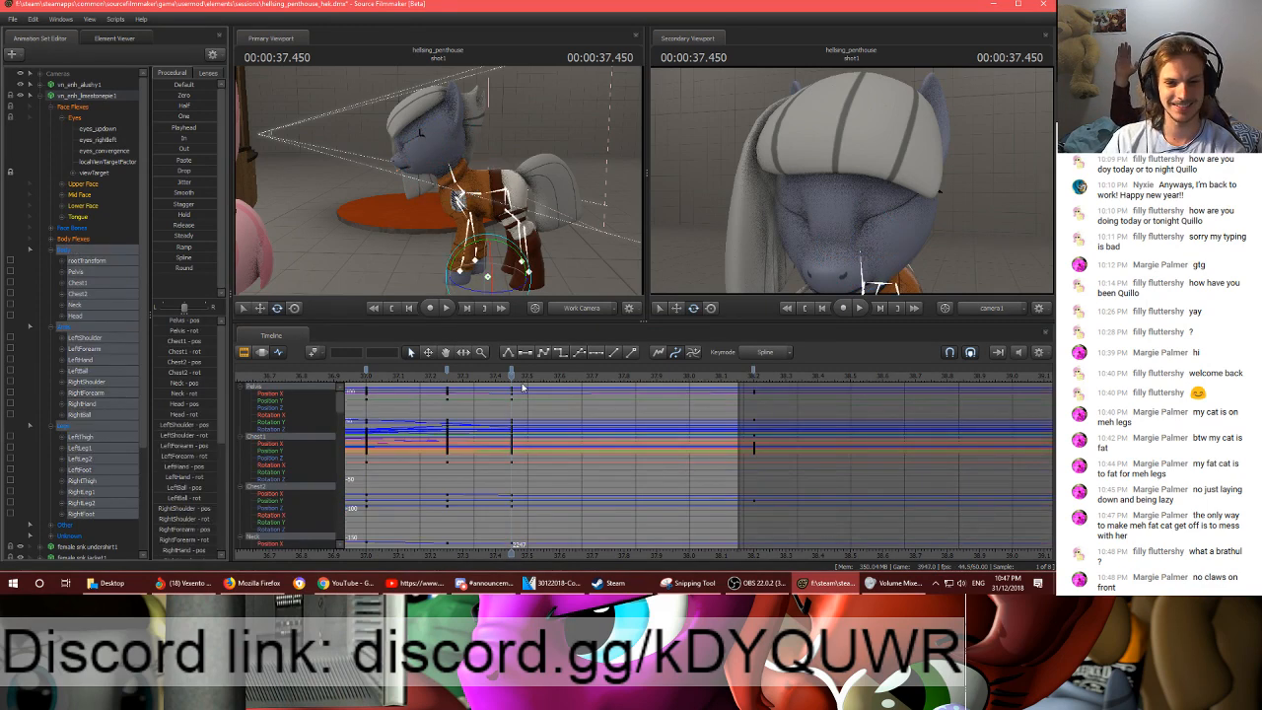
{"action": "left_click", "coordinate": [754, 372]}
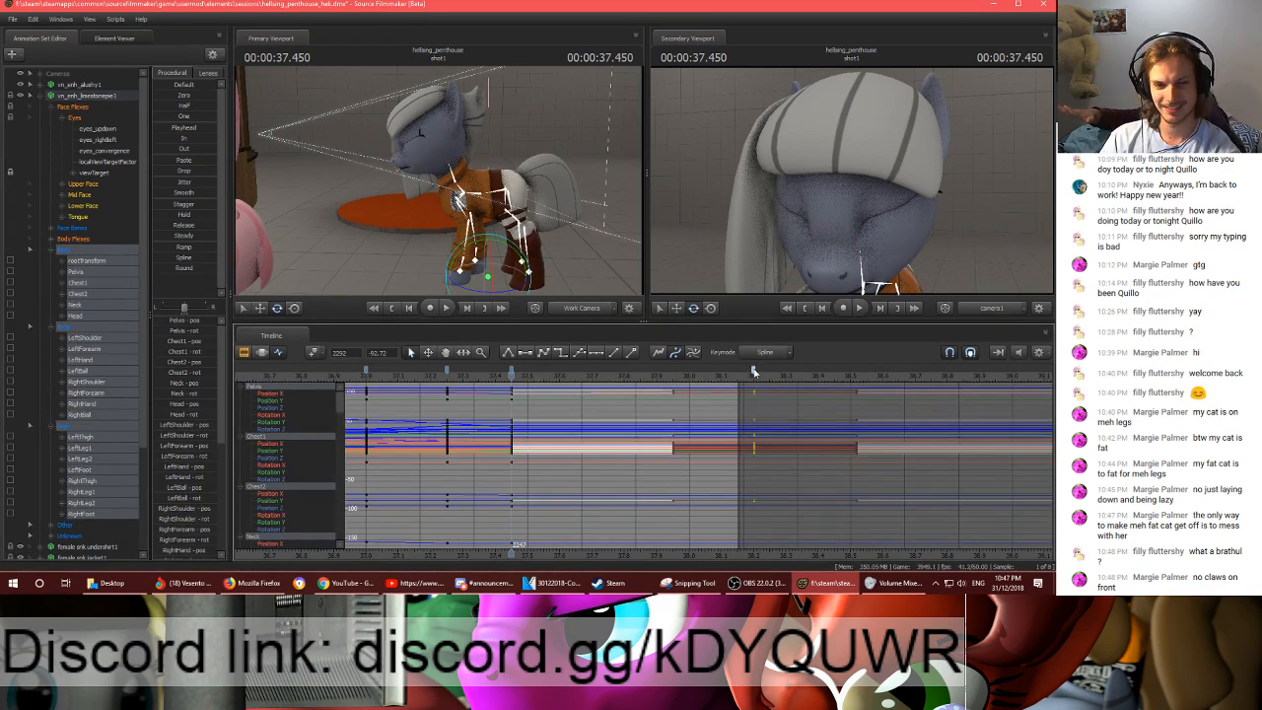
{"action": "key", "text": "Delete"}
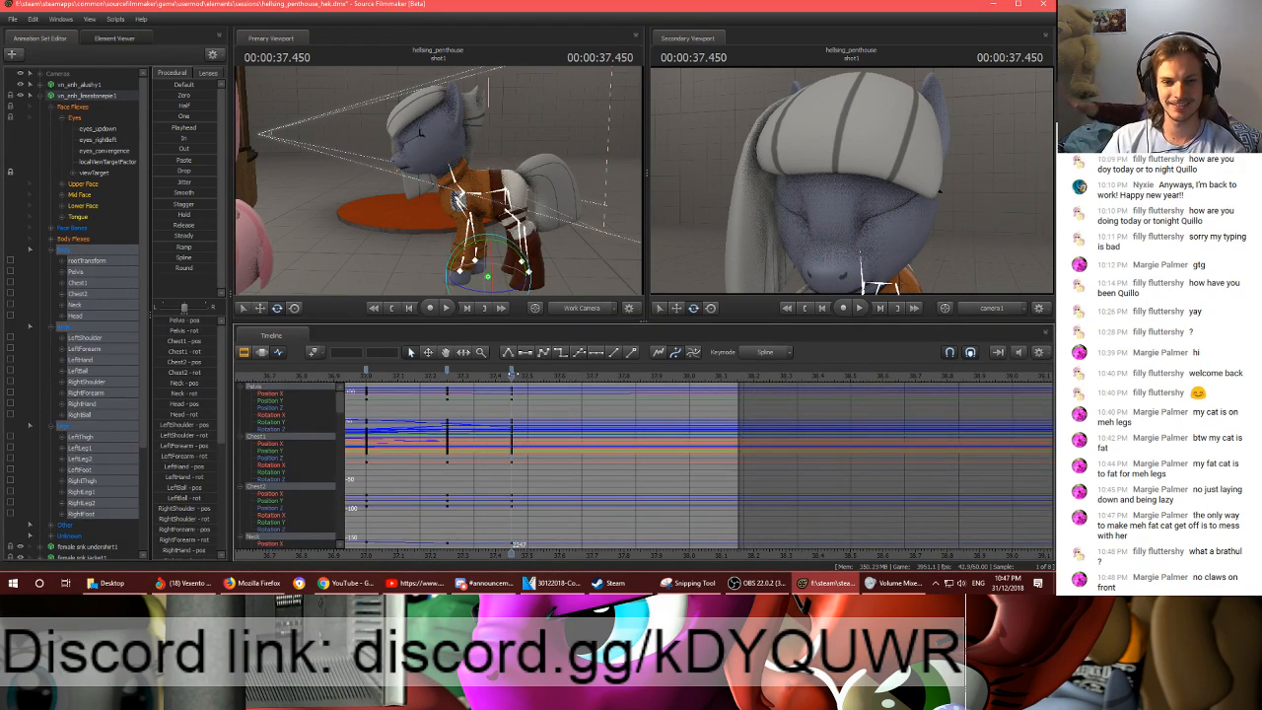
- Delete all remaining body, arm and leg keyframes beyond the end of shot1
{"action": "scroll", "coordinate": [569, 431], "scroll_direction": "down", "scroll_amount": 4}
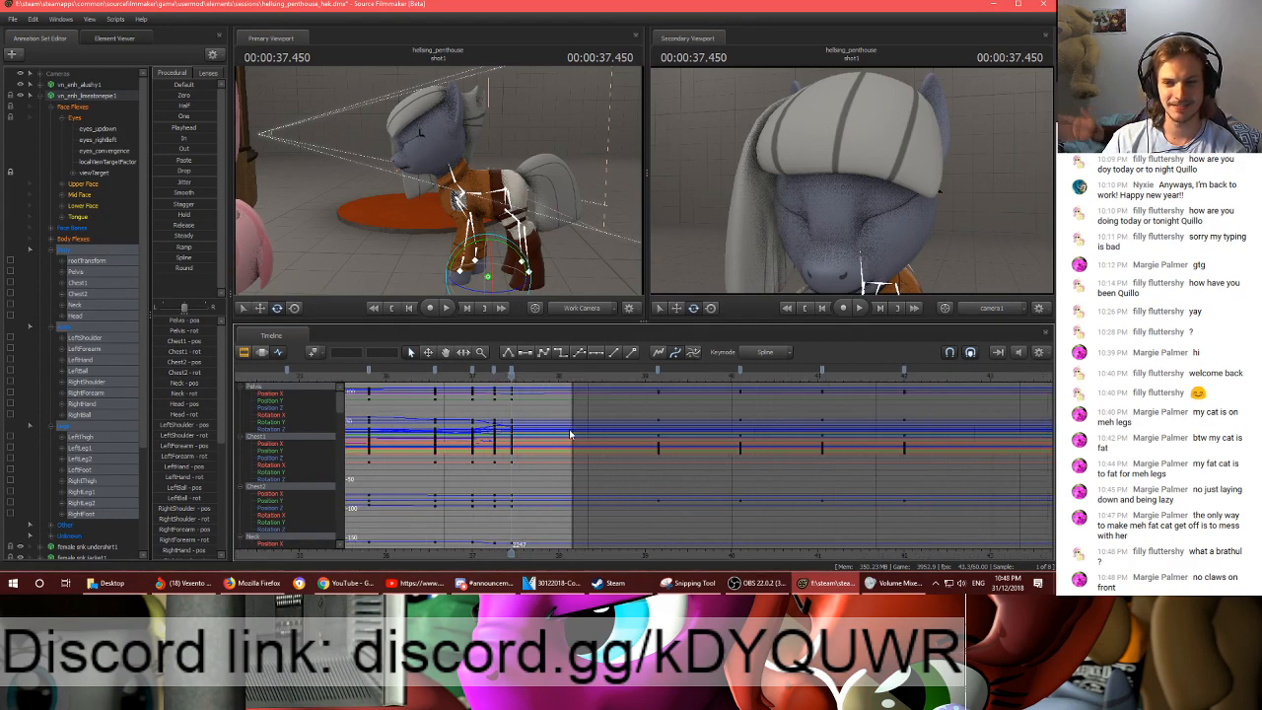
{"action": "scroll", "coordinate": [569, 431], "scroll_direction": "down", "scroll_amount": 3}
{"action": "left_click", "coordinate": [566, 372]}
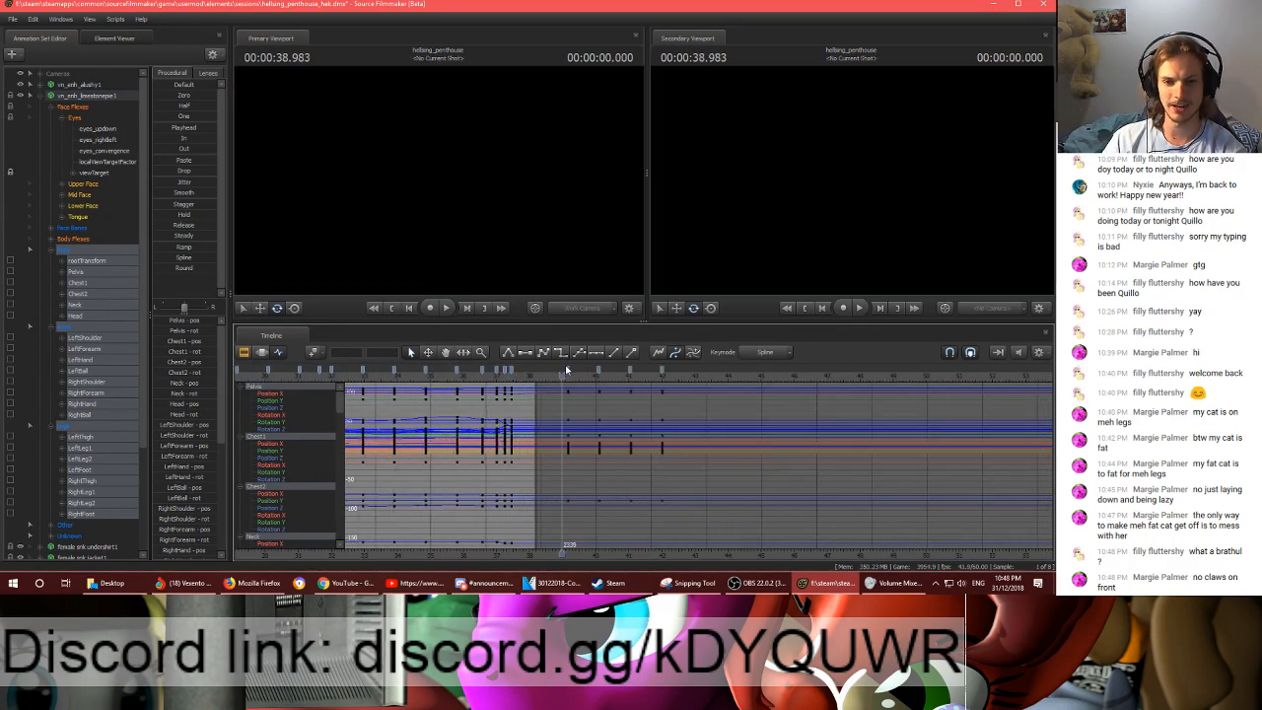
{"action": "left_click_drag", "start_coordinate": [565, 370], "coordinate": [664, 372]}
{"action": "key", "text": "Delete"}
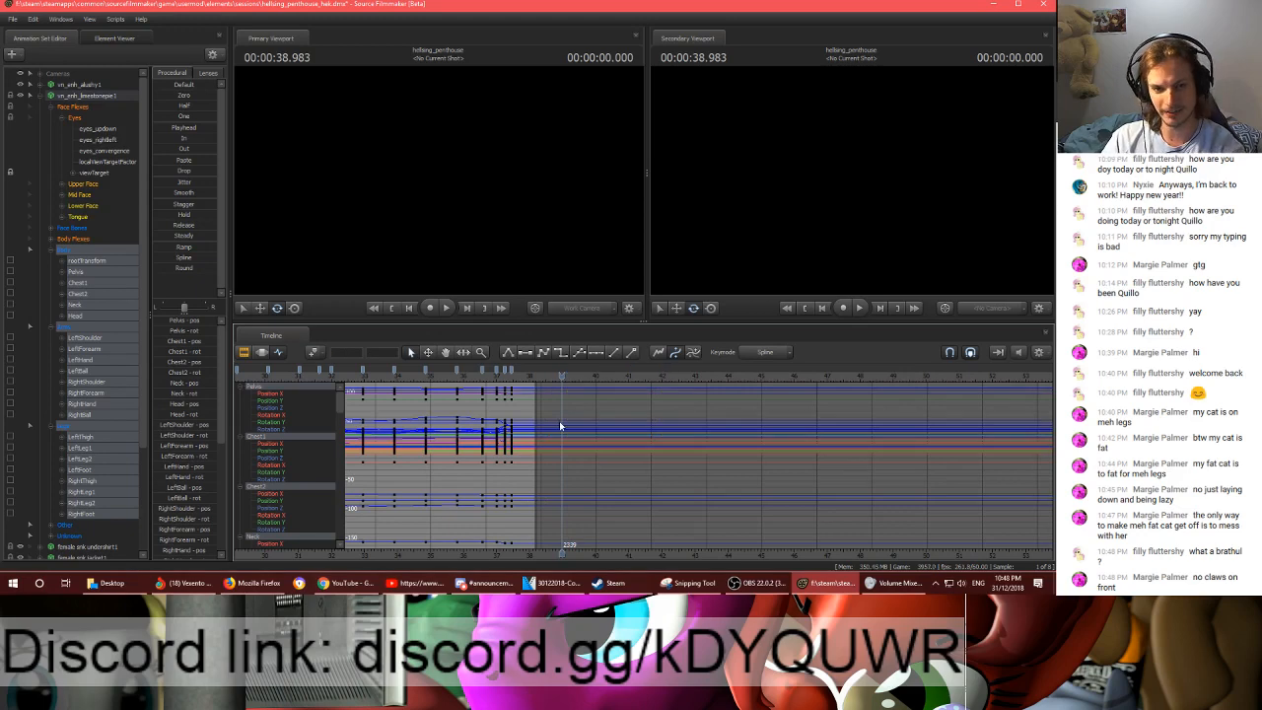
- Check the spacing after the frame 2247 key and add a body, arm and leg keyframe at frame 2262
{"action": "scroll", "coordinate": [559, 421], "scroll_direction": "up", "scroll_amount": 2}
{"action": "key", "text": "Up"}
{"action": "scroll", "coordinate": [559, 421], "scroll_direction": "up", "scroll_amount": 3}
{"action": "left_click", "coordinate": [472, 371]}
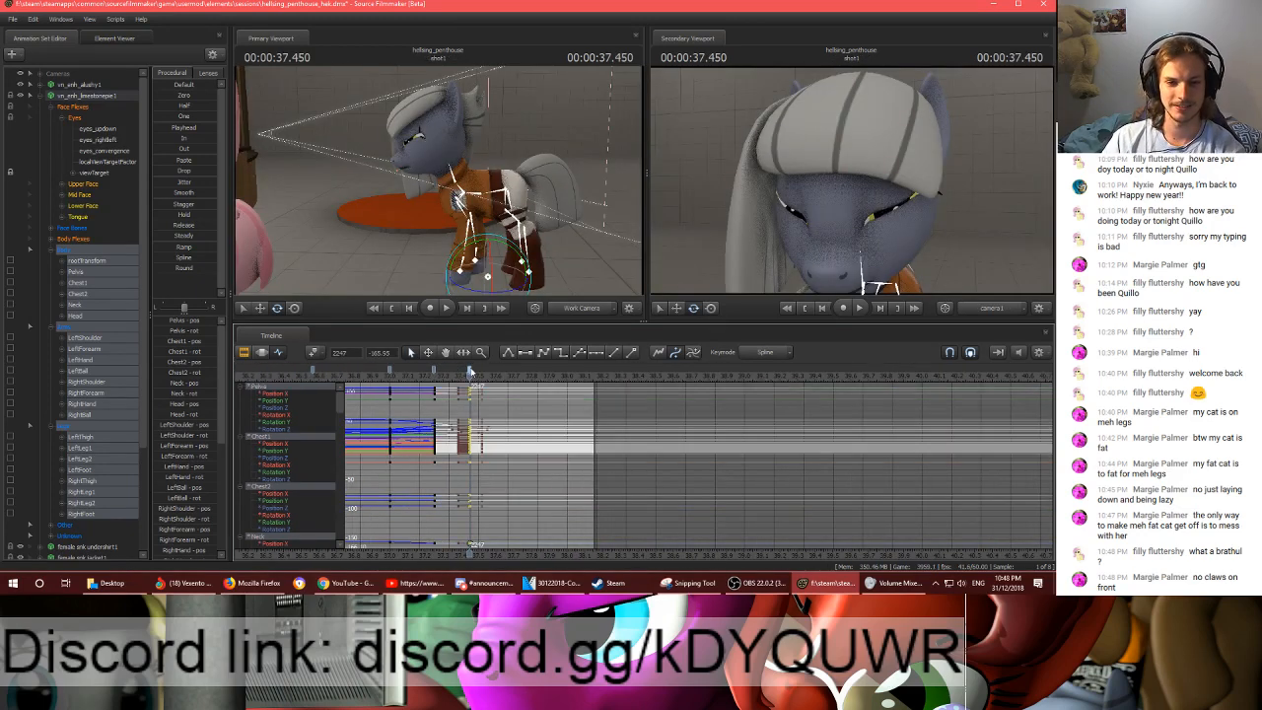
{"action": "left_click", "coordinate": [435, 372], "text": "shift"}
{"action": "left_click", "coordinate": [488, 413]}
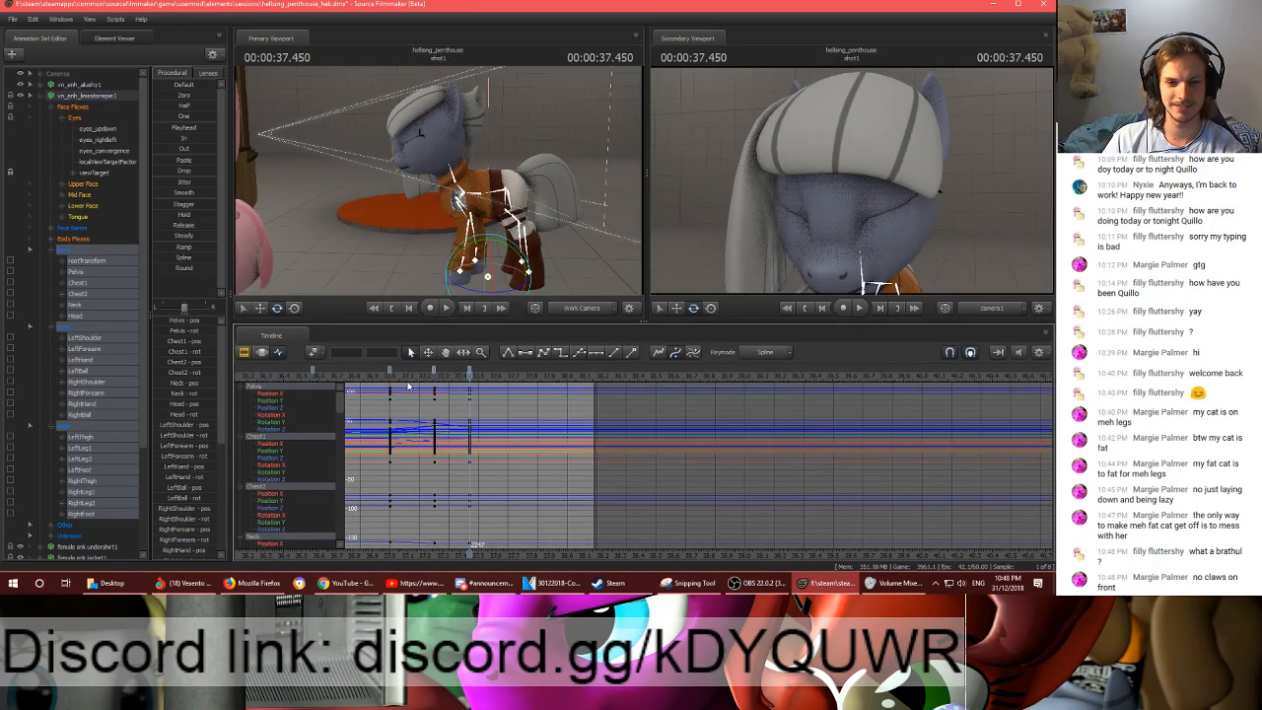
{"action": "left_click_drag", "start_coordinate": [408, 386], "coordinate": [518, 386]}
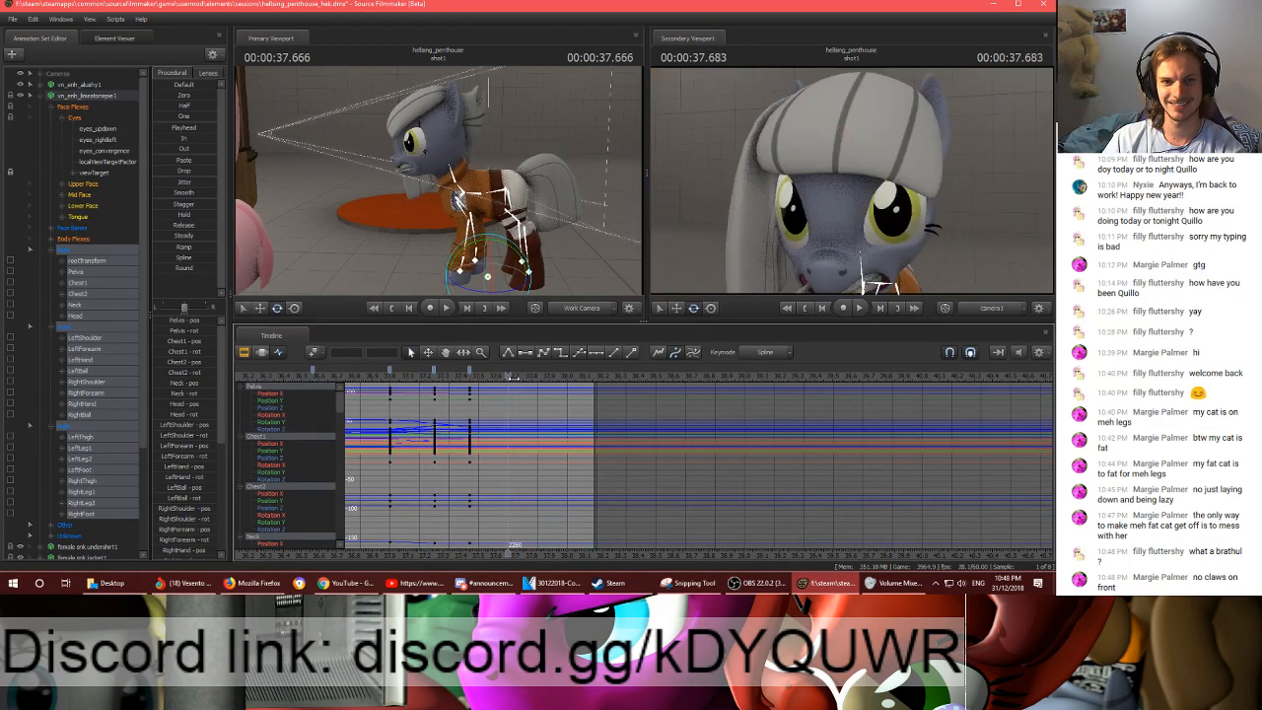
{"action": "left_click", "coordinate": [469, 384]}
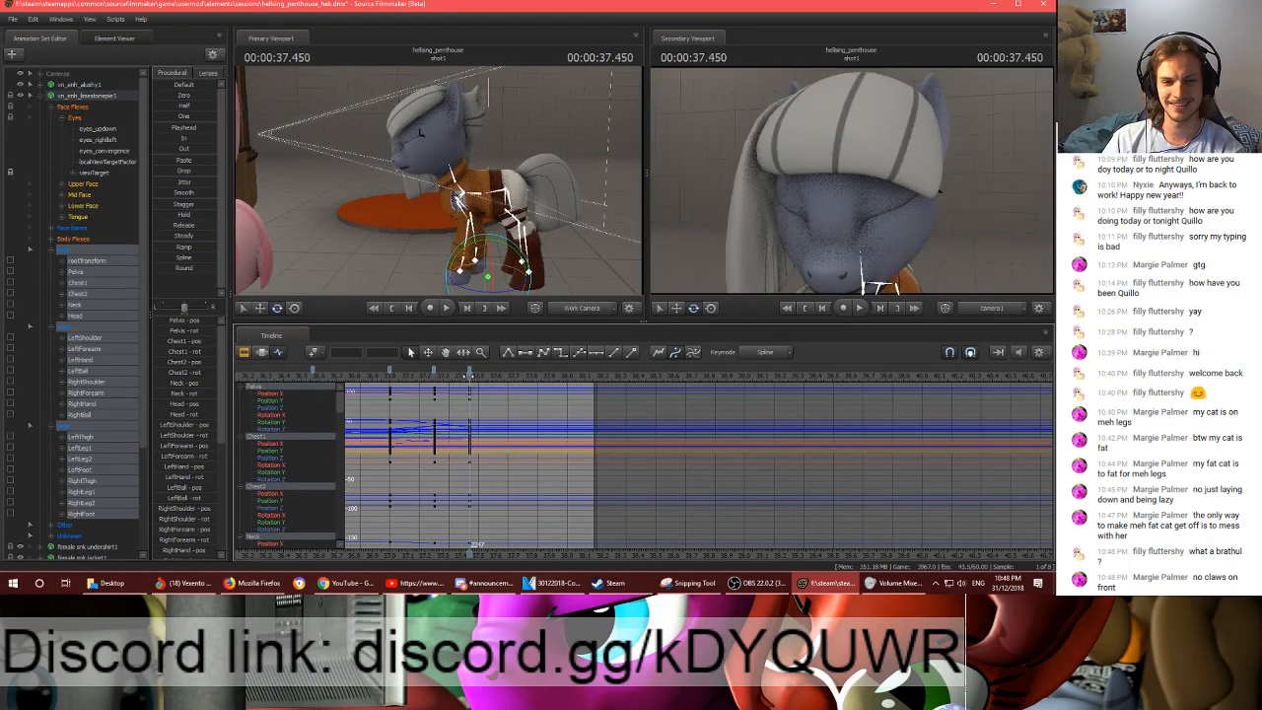
{"action": "left_click_drag", "start_coordinate": [470, 385], "coordinate": [514, 394]}
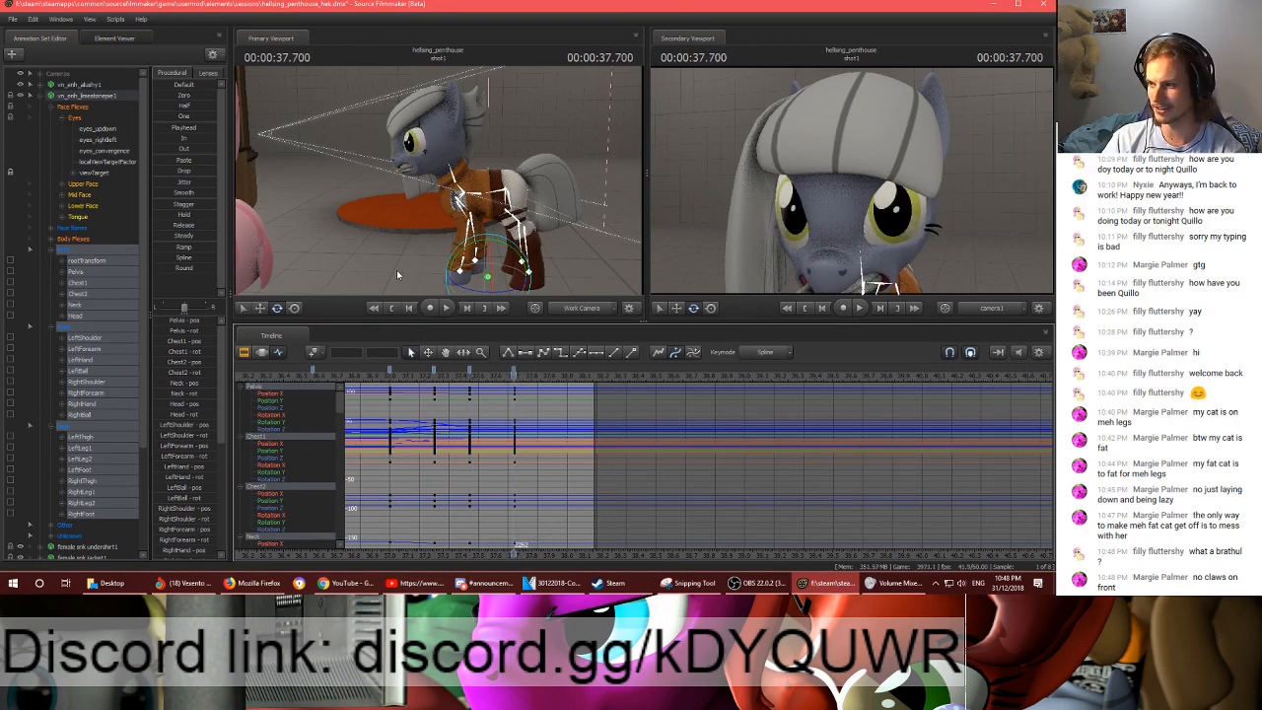
- Rotate and reposition the grey pony's Pelvis at frame 2262
{"action": "left_click_drag", "start_coordinate": [564, 172], "coordinate": [516, 161]}
{"action": "left_click", "coordinate": [510, 181], "text": "ctrl"}
{"action": "key", "text": "w"}
{"action": "key", "text": "e"}
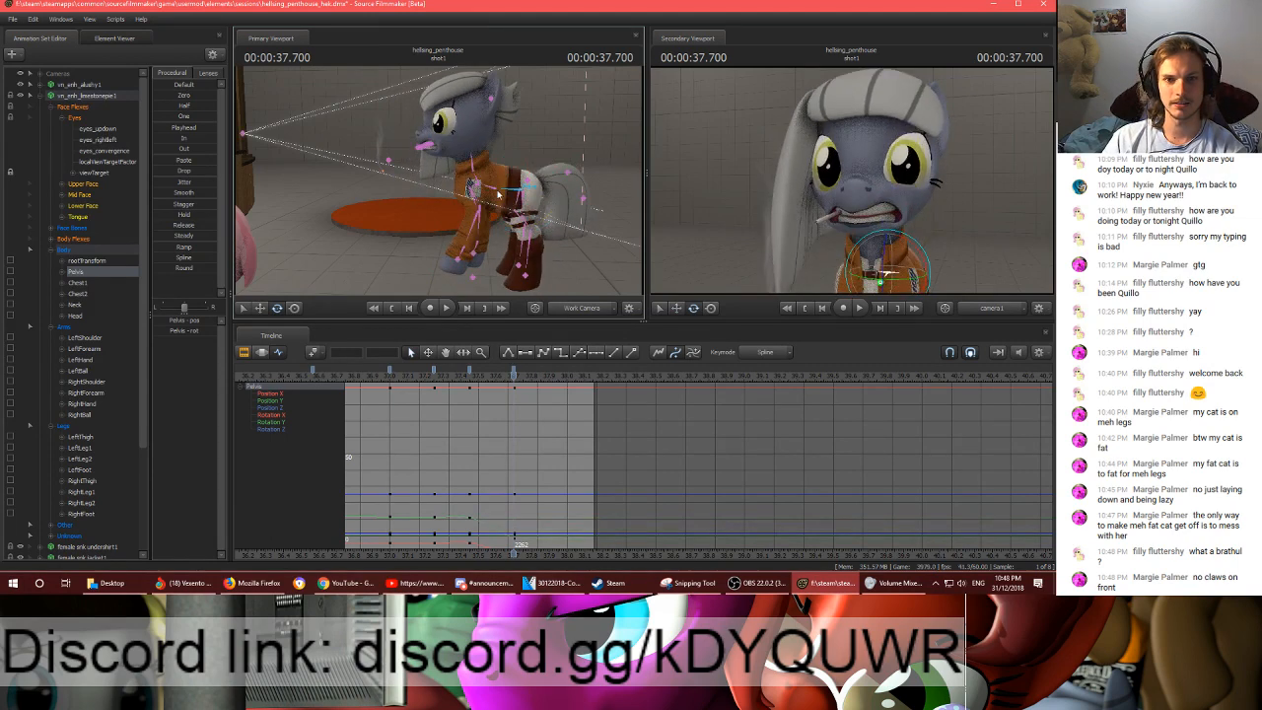
{"action": "key", "text": "w"}
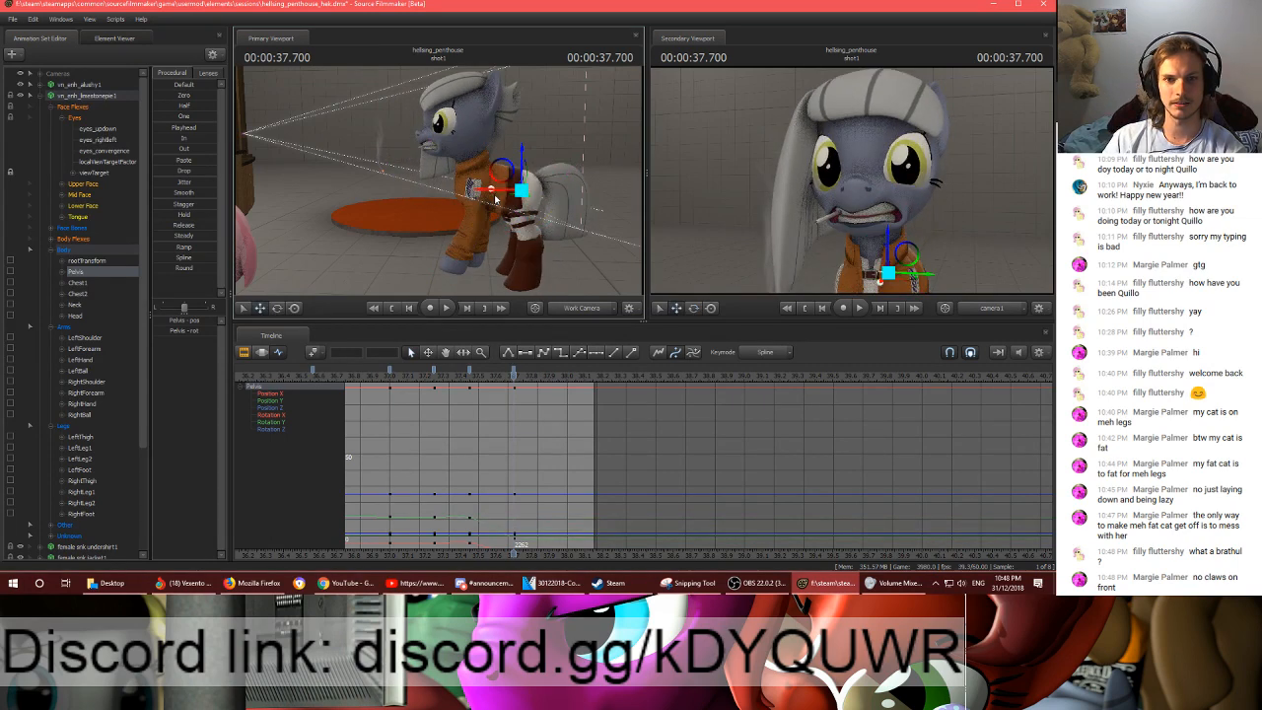
{"action": "left_click_drag", "start_coordinate": [492, 190], "coordinate": [450, 129]}
- Rotate the pony's chest, Neck and Head at frame 2262 to raise the face
{"action": "left_click", "coordinate": [480, 186], "text": "ctrl"}
{"action": "key", "text": "e"}
{"action": "left_click", "coordinate": [470, 159], "text": "ctrl"}
{"action": "left_click", "coordinate": [482, 147], "text": "ctrl"}
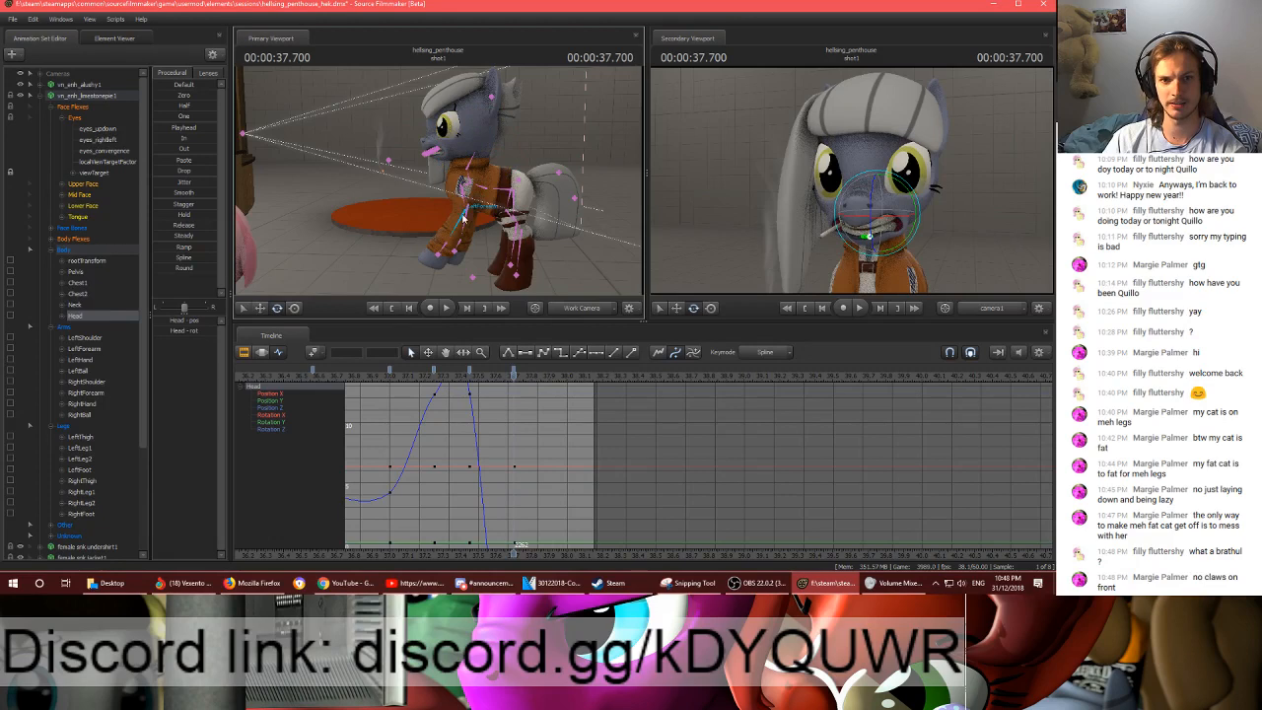
- Try raising the right front leg at frame 2262 by posing the RightForearm, RightHand, RightShoulder and RightBall
{"action": "left_click_drag", "start_coordinate": [464, 219], "coordinate": [365, 210]}
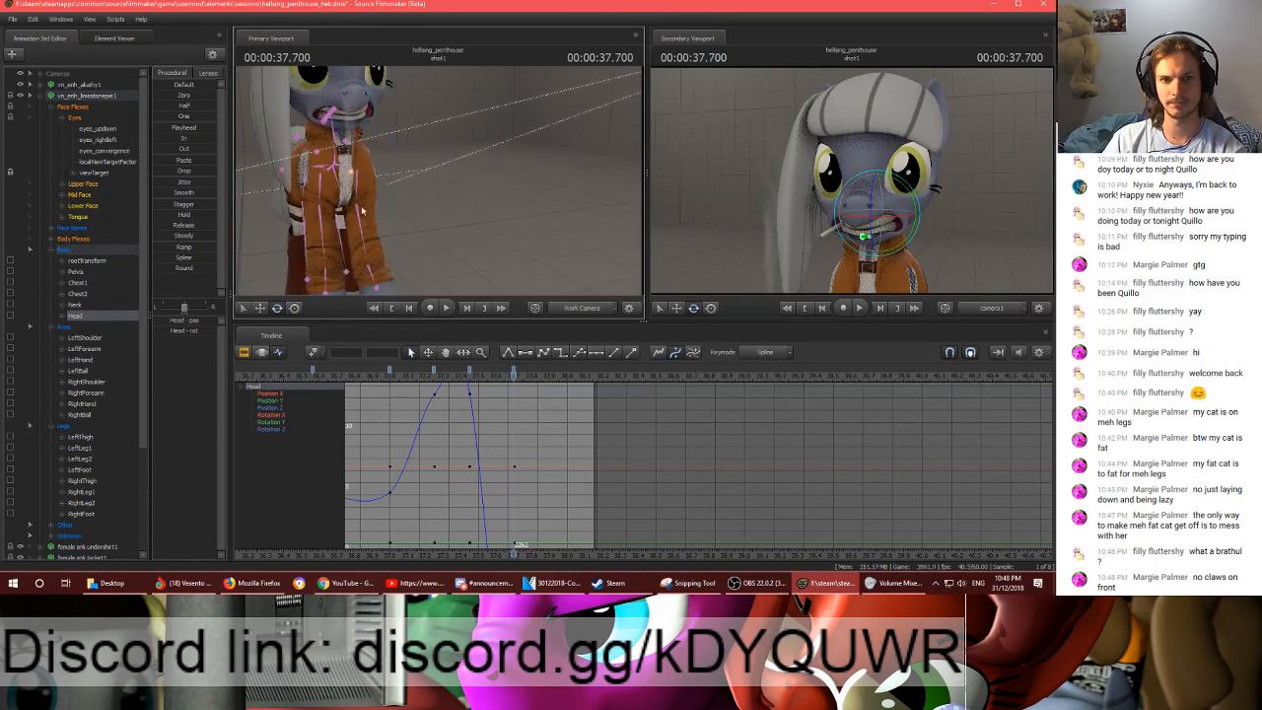
{"action": "left_click", "coordinate": [313, 205]}
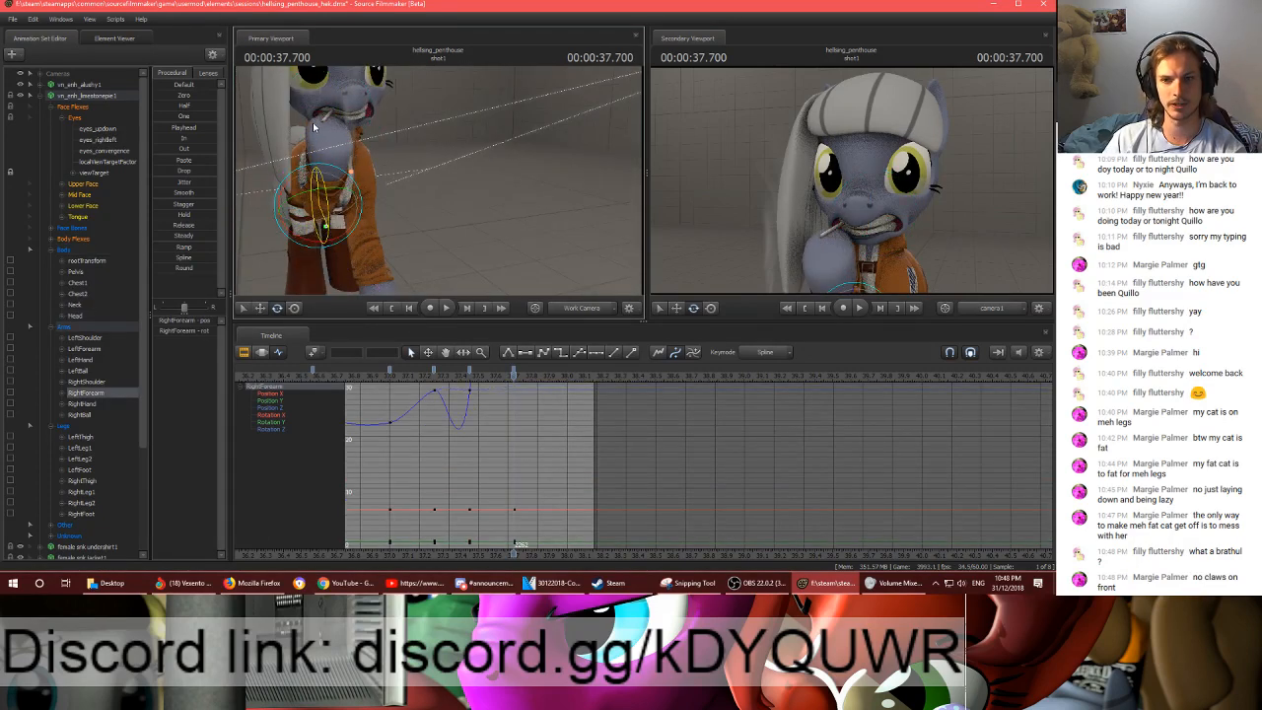
{"action": "left_click", "coordinate": [351, 171]}
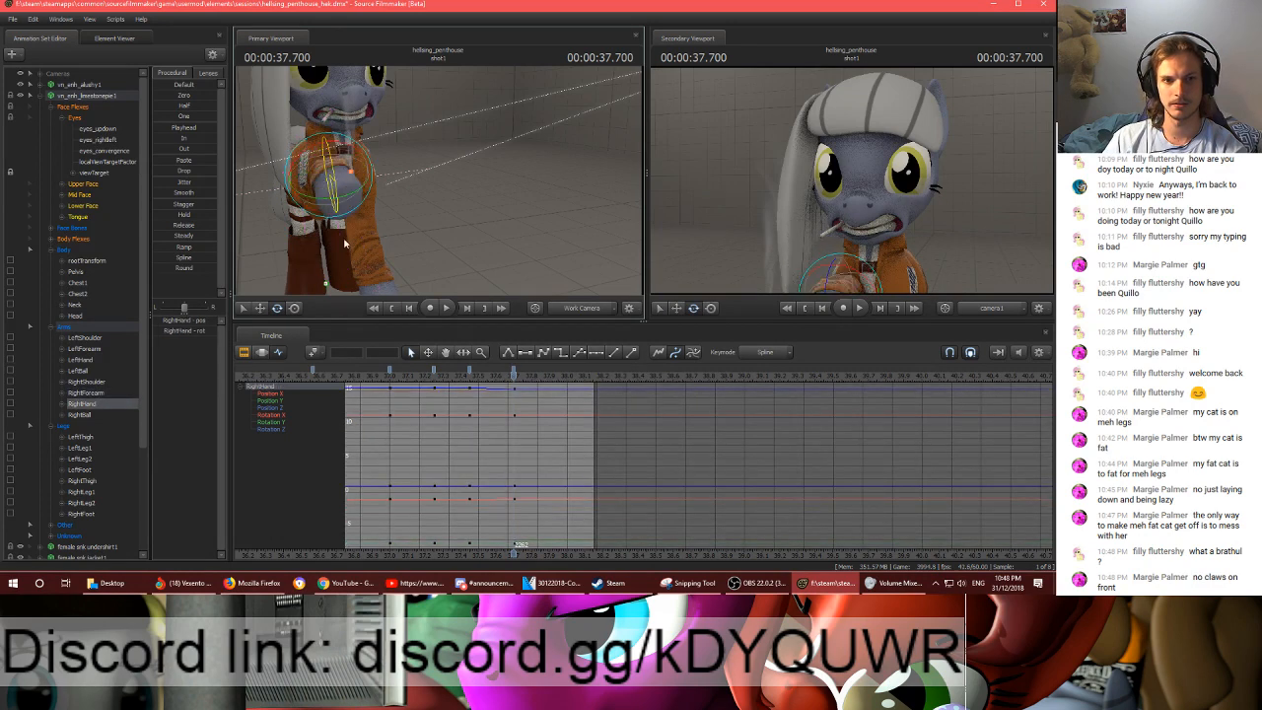
{"action": "left_click_drag", "start_coordinate": [345, 244], "coordinate": [432, 181]}
{"action": "left_click", "coordinate": [433, 180], "text": "ctrl"}
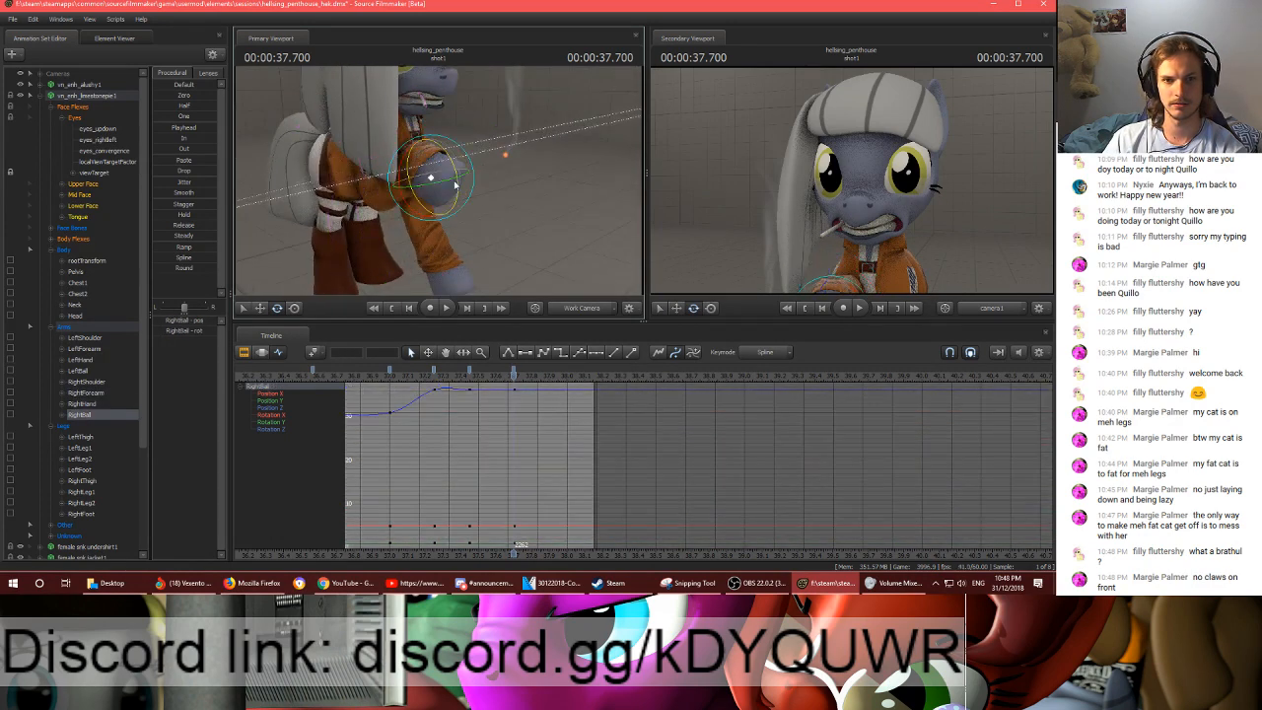
{"action": "left_click", "coordinate": [406, 175]}
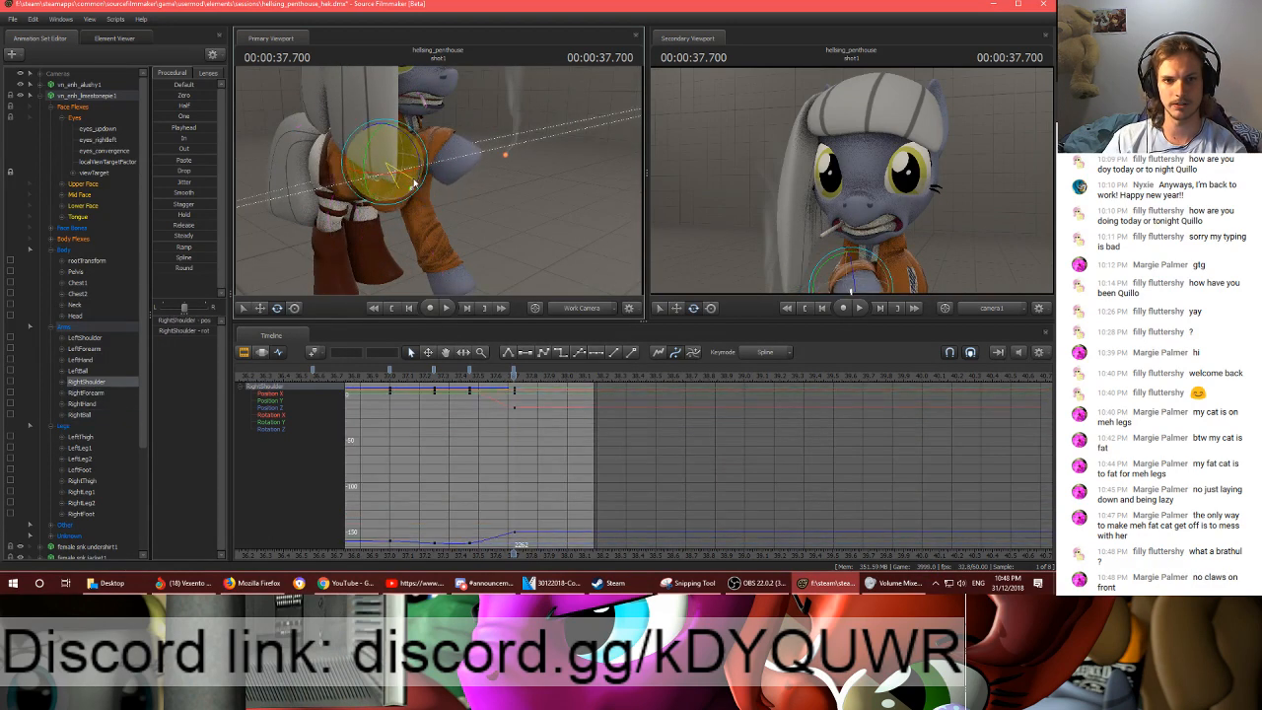
{"action": "left_click_drag", "start_coordinate": [414, 183], "coordinate": [460, 194]}
{"action": "left_click", "coordinate": [403, 175]}
{"action": "left_click", "coordinate": [384, 175]}
{"action": "left_click", "coordinate": [414, 160]}
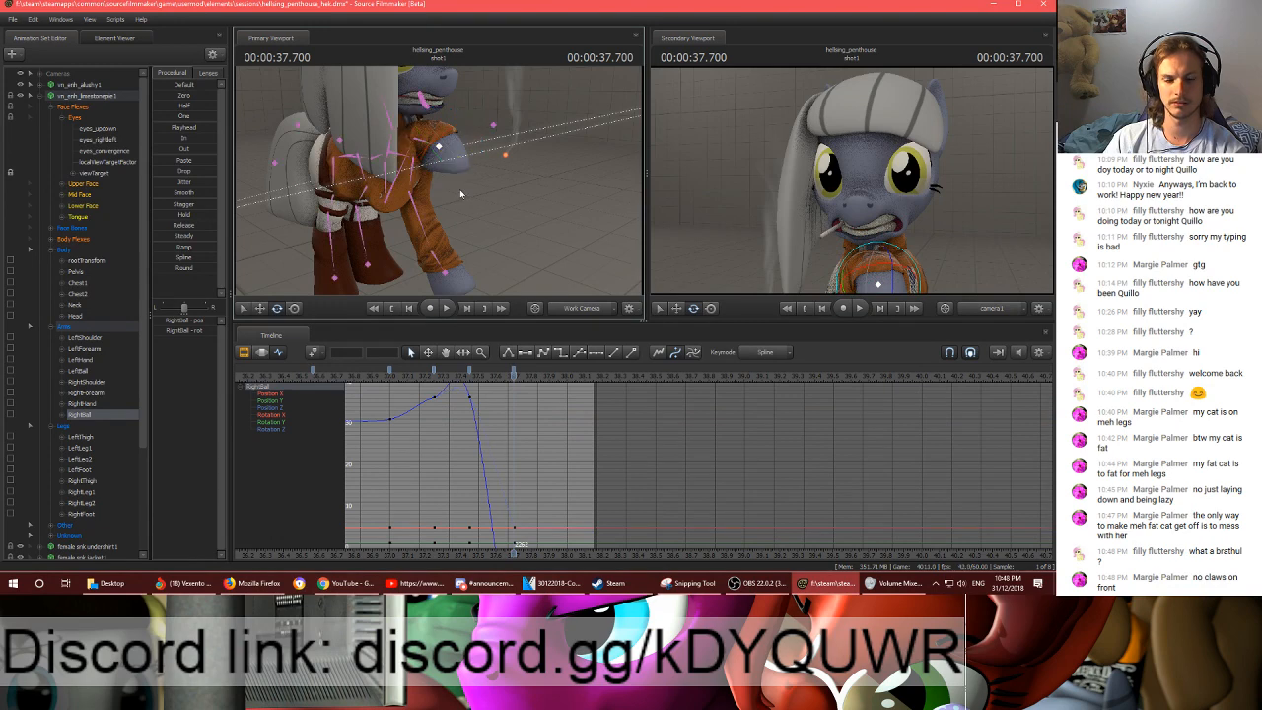
- Undo the right front leg posing at frame 2262
{"action": "key", "text": "ctrl+z"}
{"action": "key", "text": "ctrl+z"}
{"action": "key", "text": "ctrl+z"}
{"action": "key", "text": "ctrl+z"}
{"action": "key", "text": "ctrl+z"}
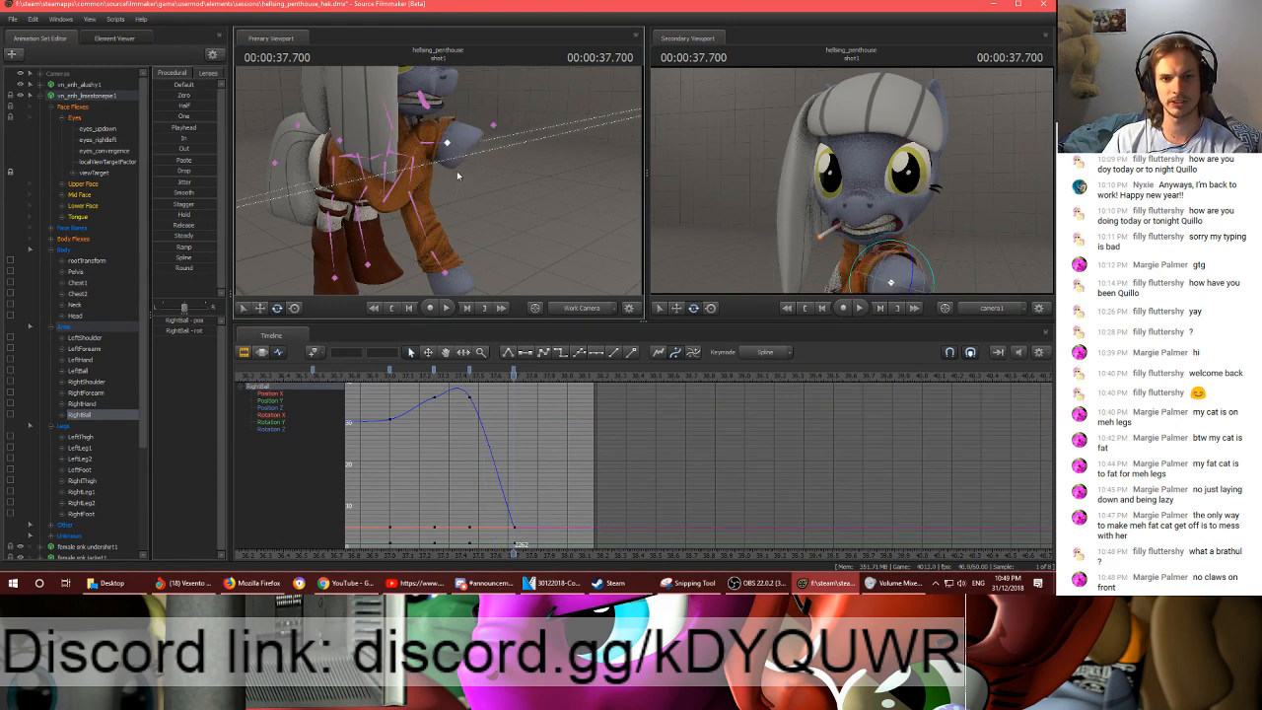
{"action": "key", "text": "ctrl+z"}
{"action": "key", "text": "ctrl+z"}
{"action": "key", "text": "ctrl+z"}
{"action": "key", "text": "ctrl+z"}
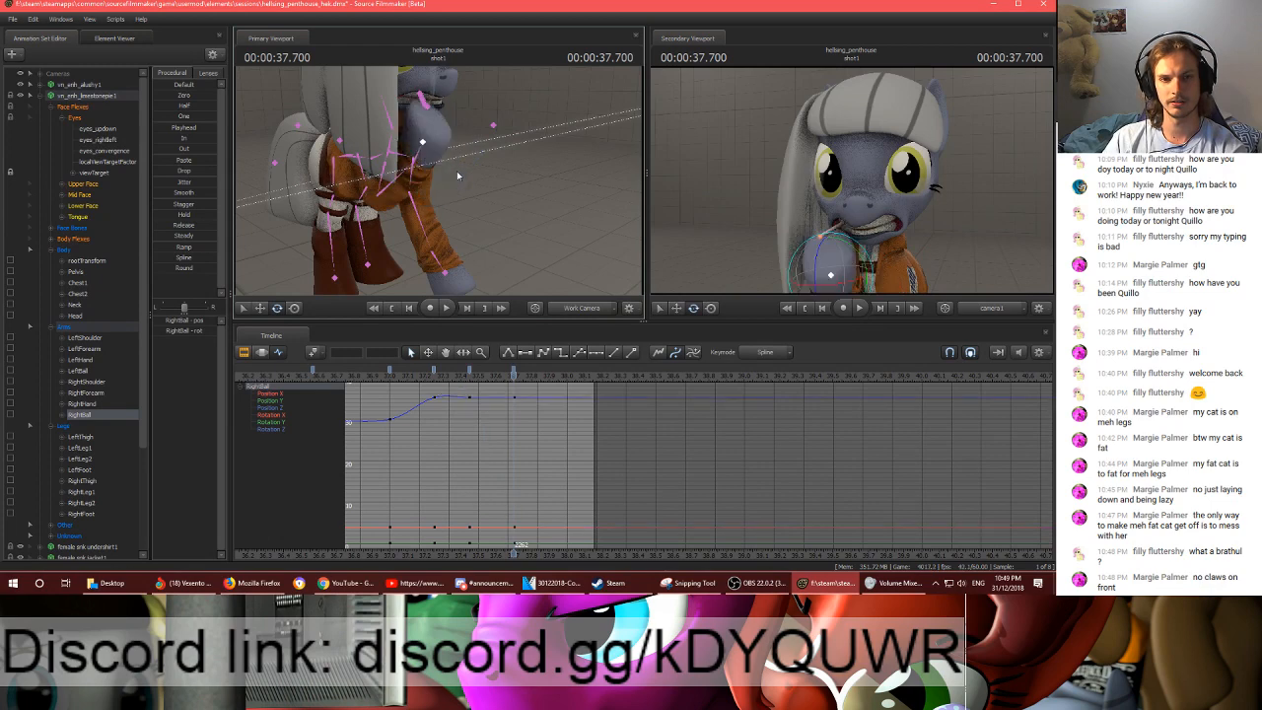
- Play back and scrub the end of shot1, and return to frame 2262
{"action": "key", "text": "space"}
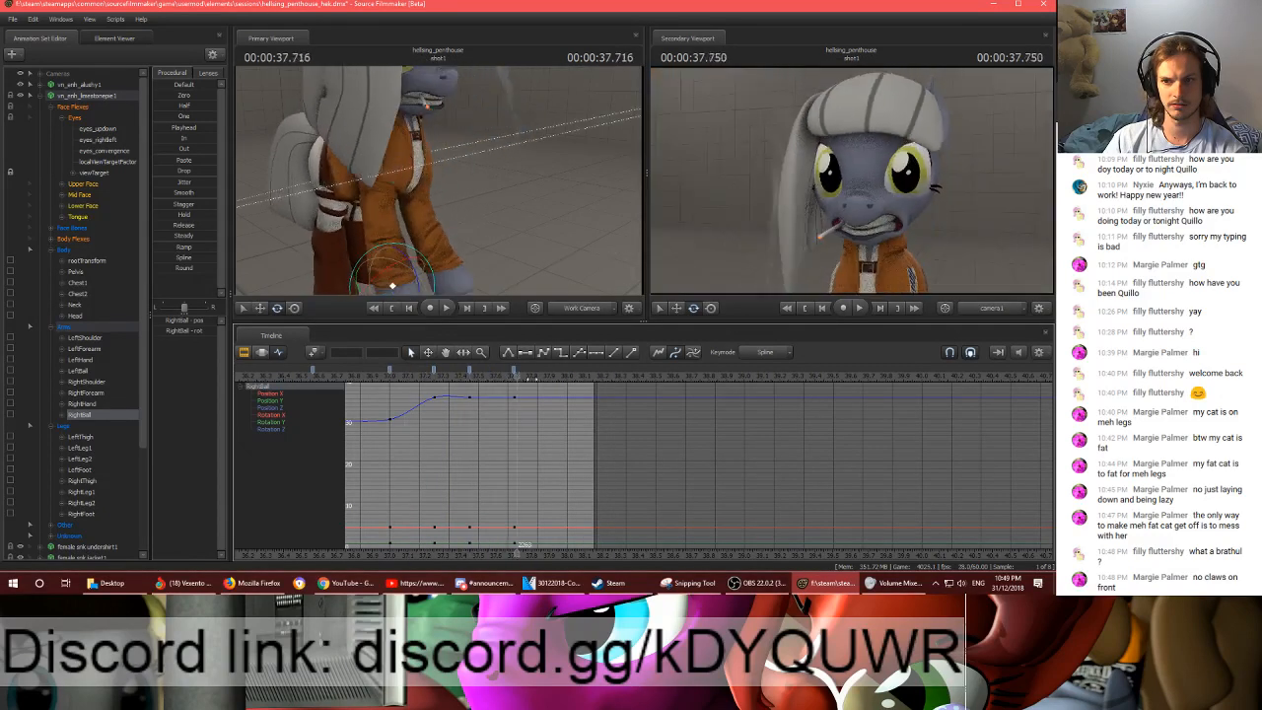
{"action": "left_click", "coordinate": [573, 378]}
{"action": "left_click", "coordinate": [401, 378]}
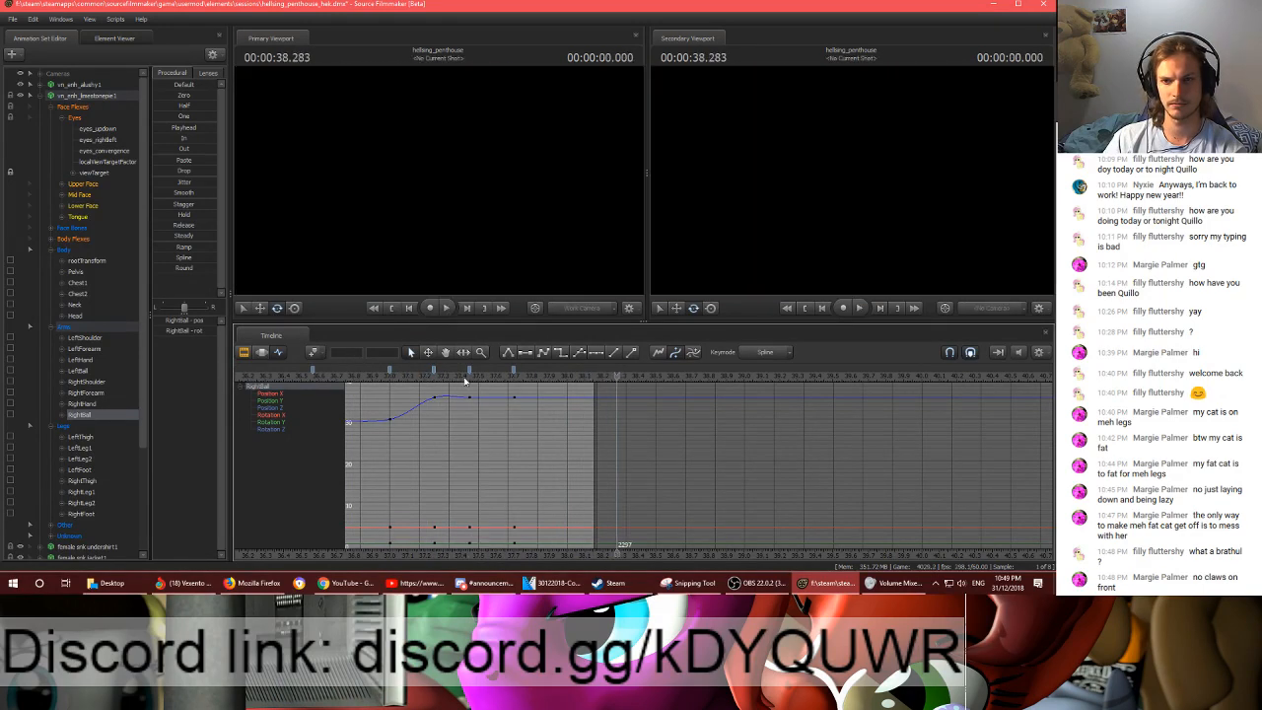
{"action": "left_click", "coordinate": [513, 379]}
{"action": "mouse_move", "coordinate": [514, 381]}
{"action": "left_mouse_down"}
{"action": "mouse_move", "coordinate": [569, 381]}
{"action": "mouse_move", "coordinate": [513, 382]}
{"action": "left_mouse_up"}
- Refine the Neck and Head rotation at frame 2262 to tilt the pony's head, and check the face up close
{"action": "left_click_drag", "start_coordinate": [408, 186], "coordinate": [409, 185]}
{"action": "left_click", "coordinate": [388, 176]}
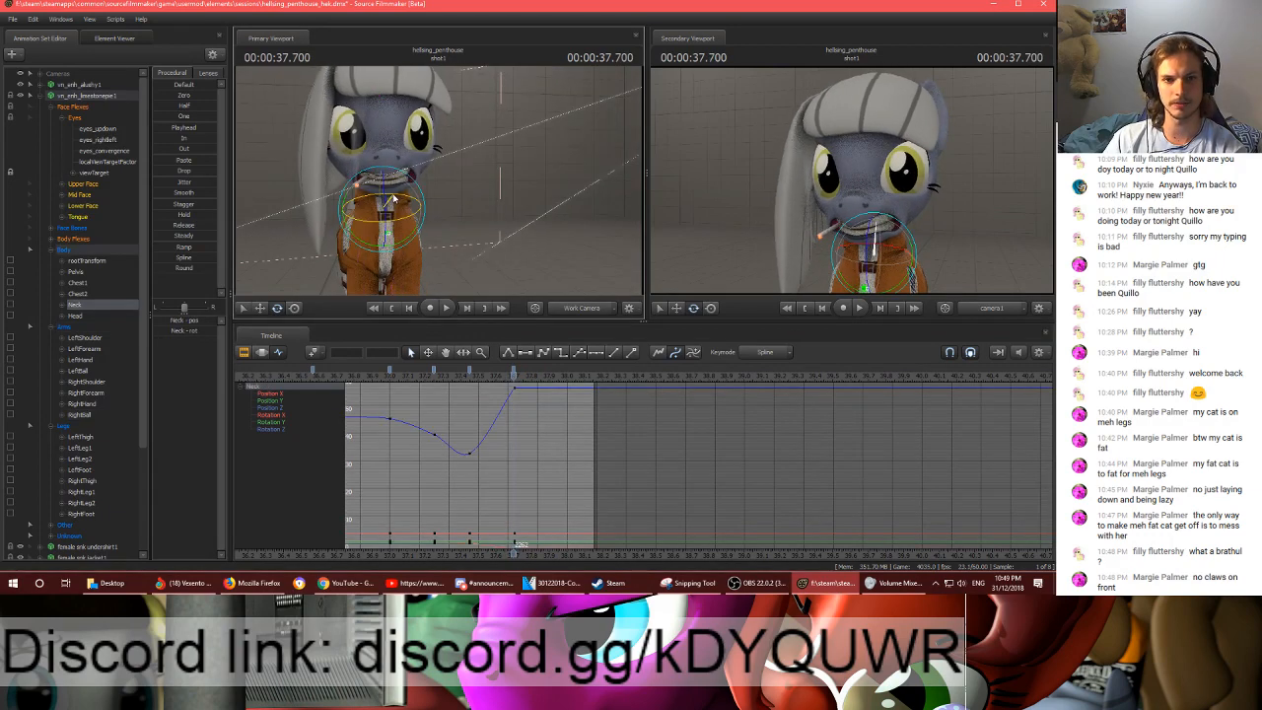
{"action": "left_click", "coordinate": [386, 178], "text": "ctrl"}
{"action": "mouse_move", "coordinate": [366, 189]}
{"action": "left_mouse_down"}
{"action": "mouse_move", "coordinate": [356, 200]}
{"action": "mouse_move", "coordinate": [361, 171]}
{"action": "left_mouse_up"}
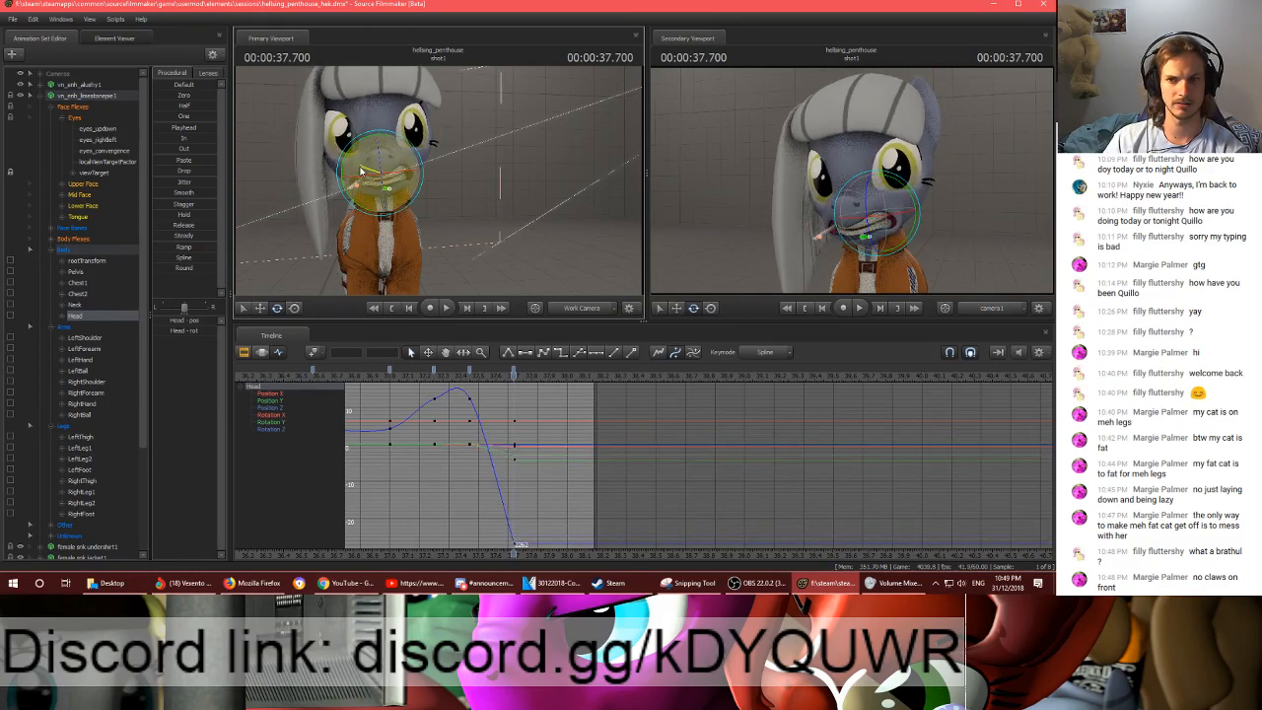
{"action": "left_click_drag", "start_coordinate": [267, 219], "coordinate": [255, 223]}
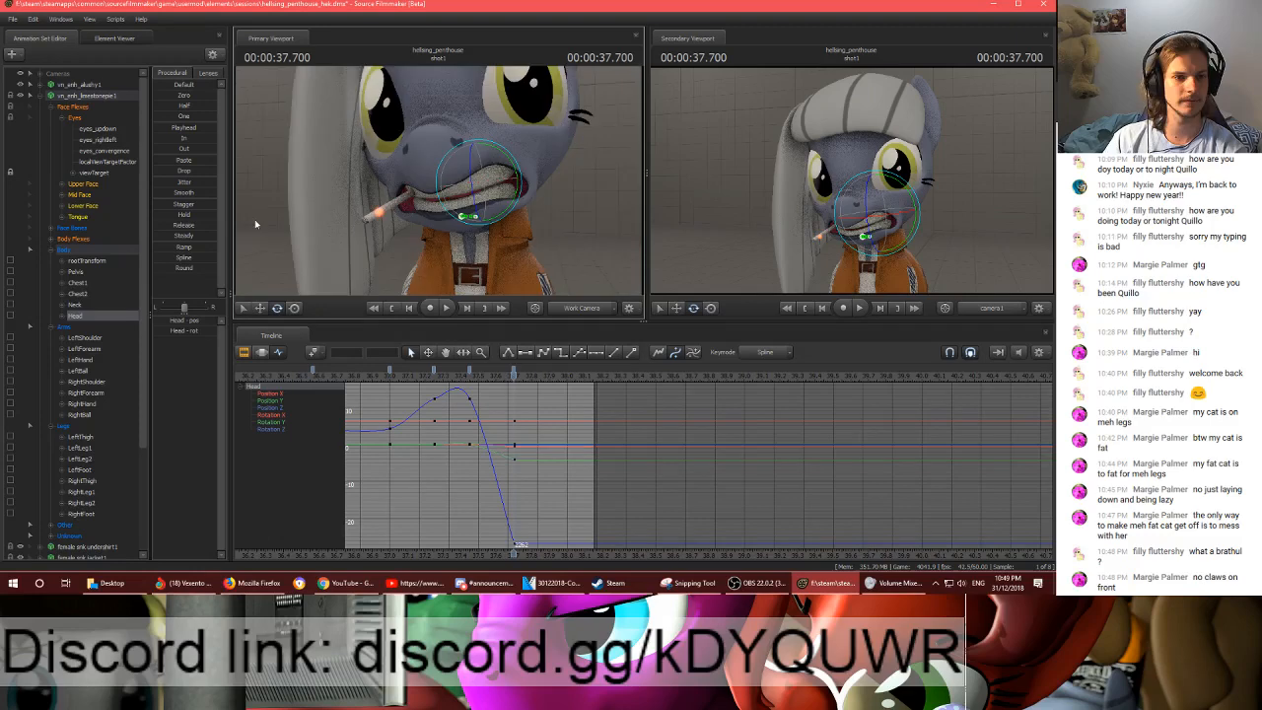
- Select the body, arm and leg controls and add a keyframe for them at frame 2280
{"action": "key", "text": "ctrl+a"}
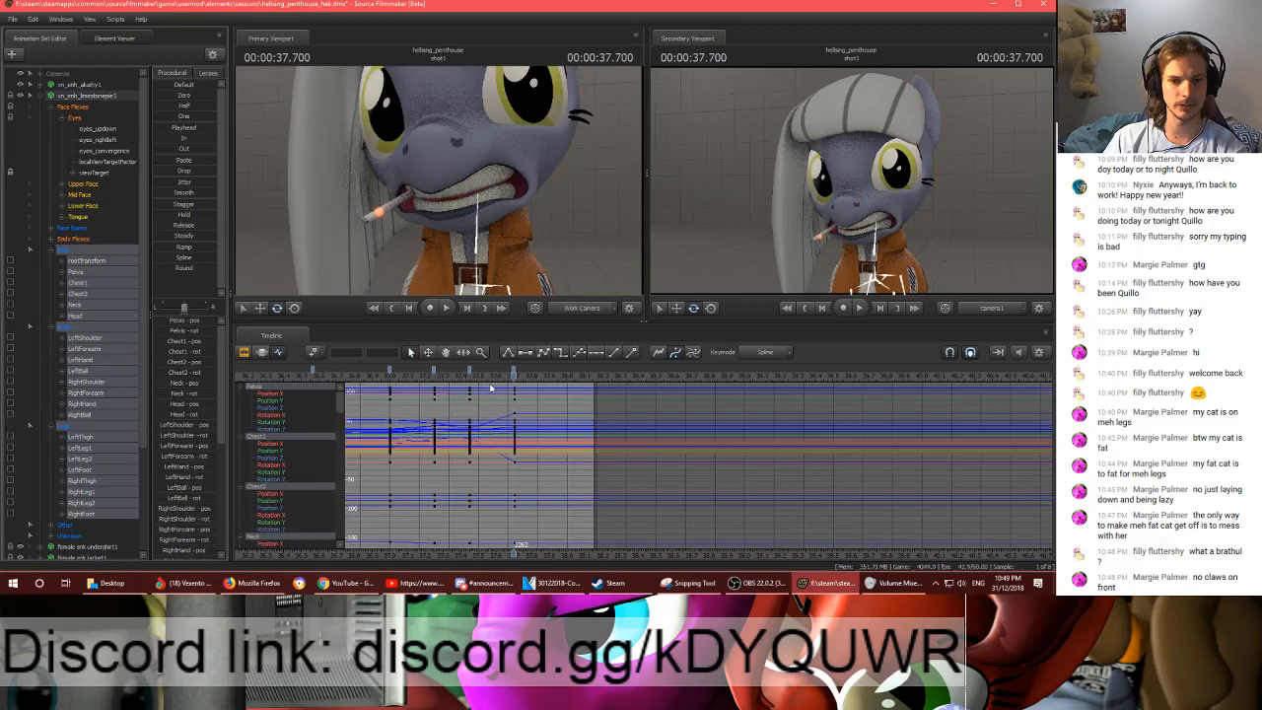
{"action": "left_click_drag", "start_coordinate": [514, 376], "coordinate": [567, 398]}
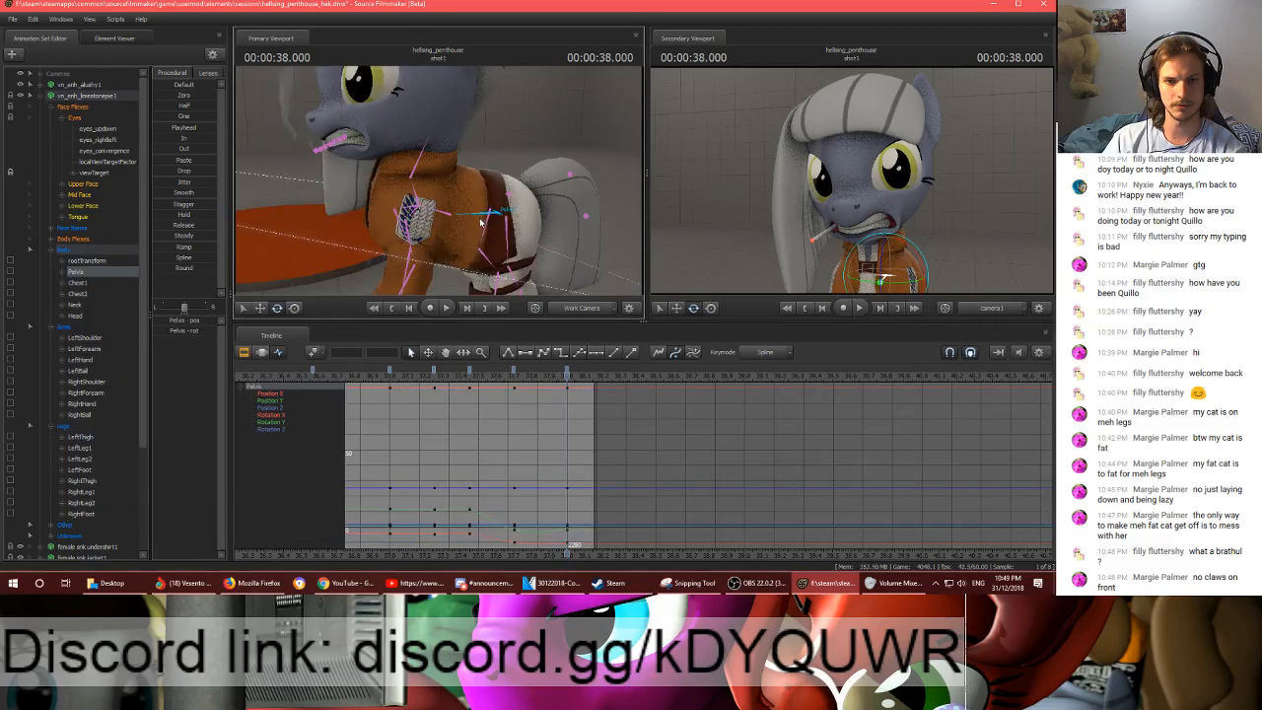
{"action": "key", "text": "w"}
- Adjust the Chest2, Neck and Head rotations slightly at frame 2280
{"action": "left_click_drag", "start_coordinate": [483, 194], "coordinate": [443, 182]}
{"action": "left_click", "coordinate": [434, 210], "text": "ctrl"}
{"action": "key", "text": "e"}
{"action": "left_click", "coordinate": [418, 173], "text": "ctrl"}
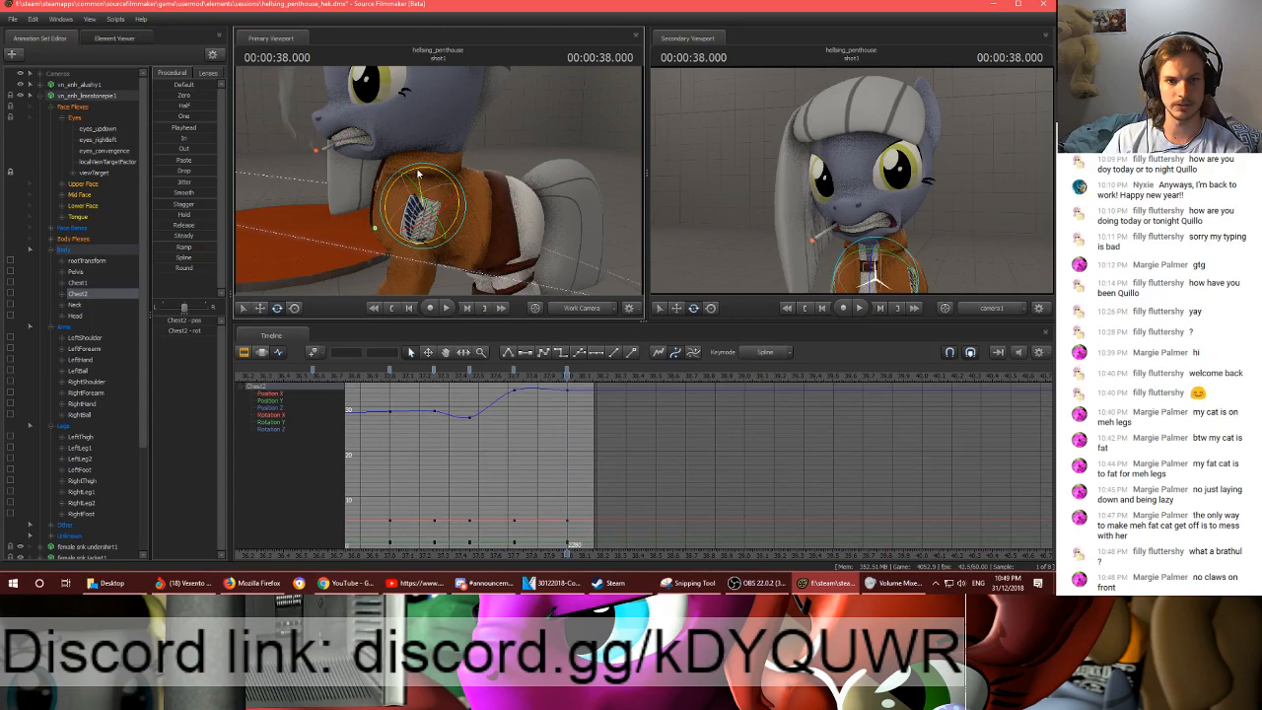
{"action": "left_click", "coordinate": [429, 148], "text": "ctrl"}
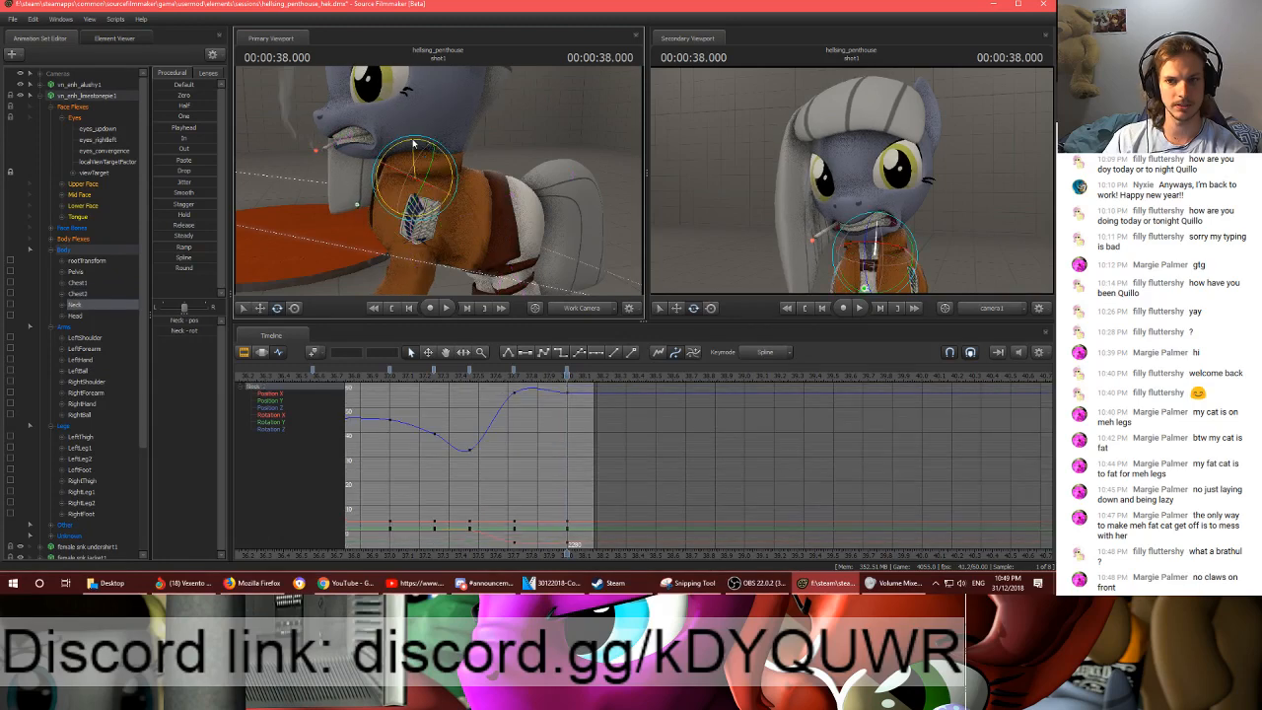
{"action": "left_click", "coordinate": [436, 129], "text": "ctrl"}
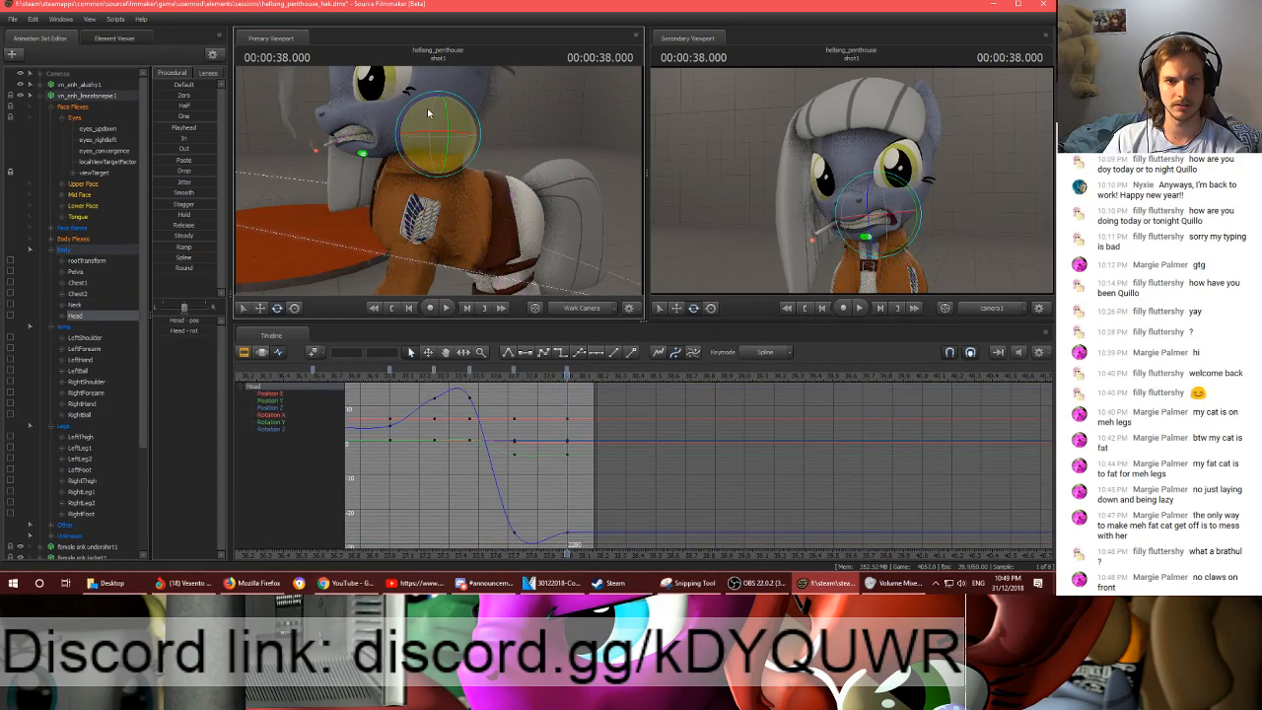
{"action": "left_click_drag", "start_coordinate": [427, 113], "coordinate": [423, 125]}
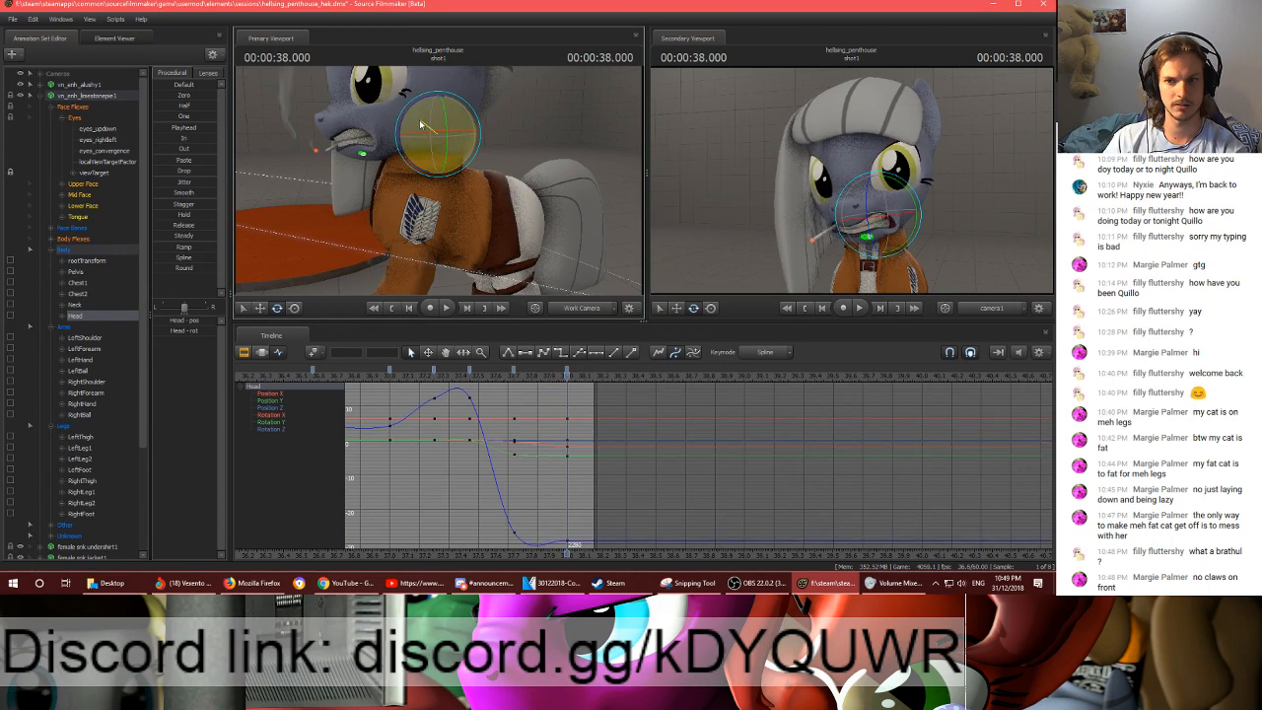
- Play back the motion leading into the frame 2280 pose
{"action": "key", "text": "space"}
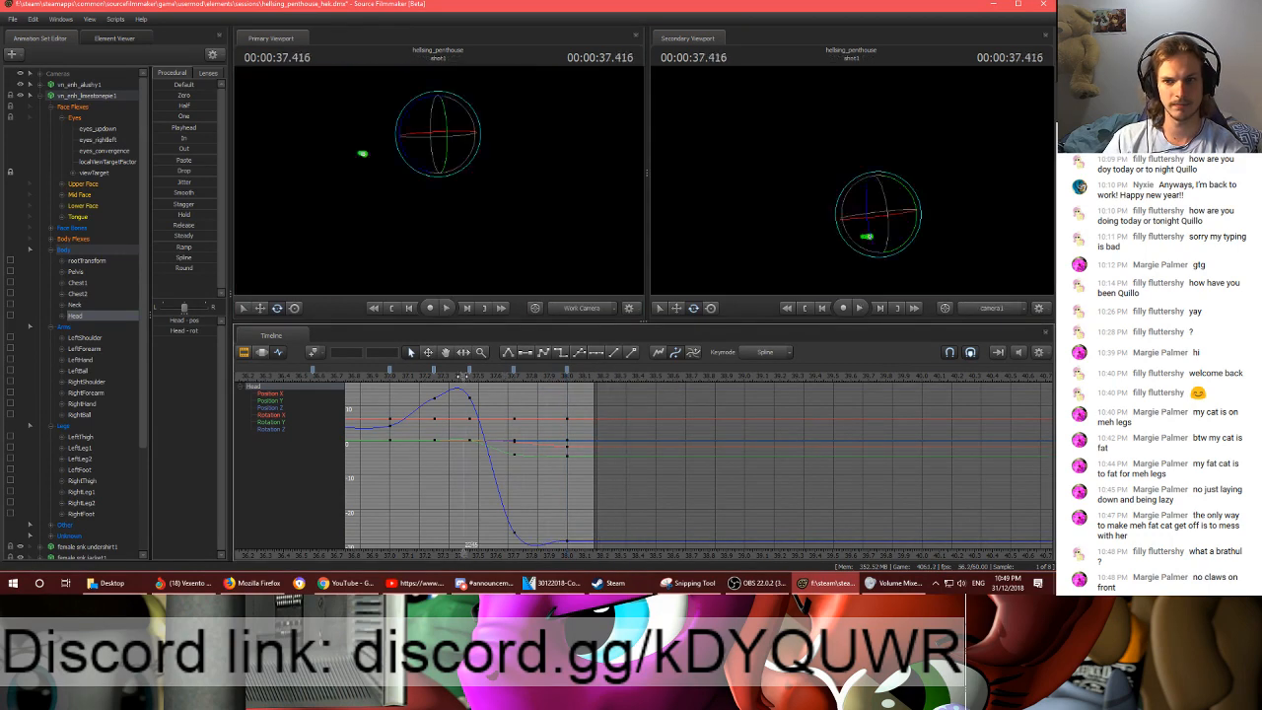
{"action": "left_click", "coordinate": [448, 379]}
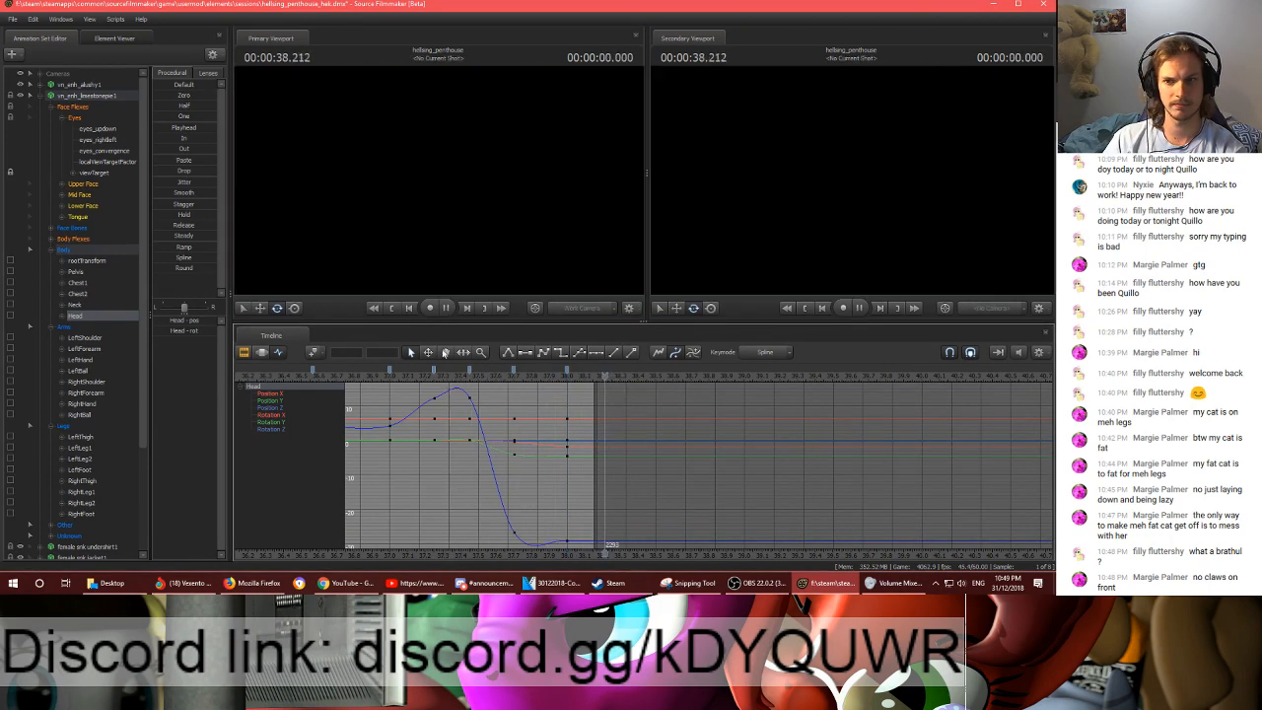
{"action": "key", "text": "space"}
- Select all body, arm and leg controls again and replay the end of shot1
{"action": "left_click", "coordinate": [61, 251]}
{"action": "left_click", "coordinate": [63, 416]}
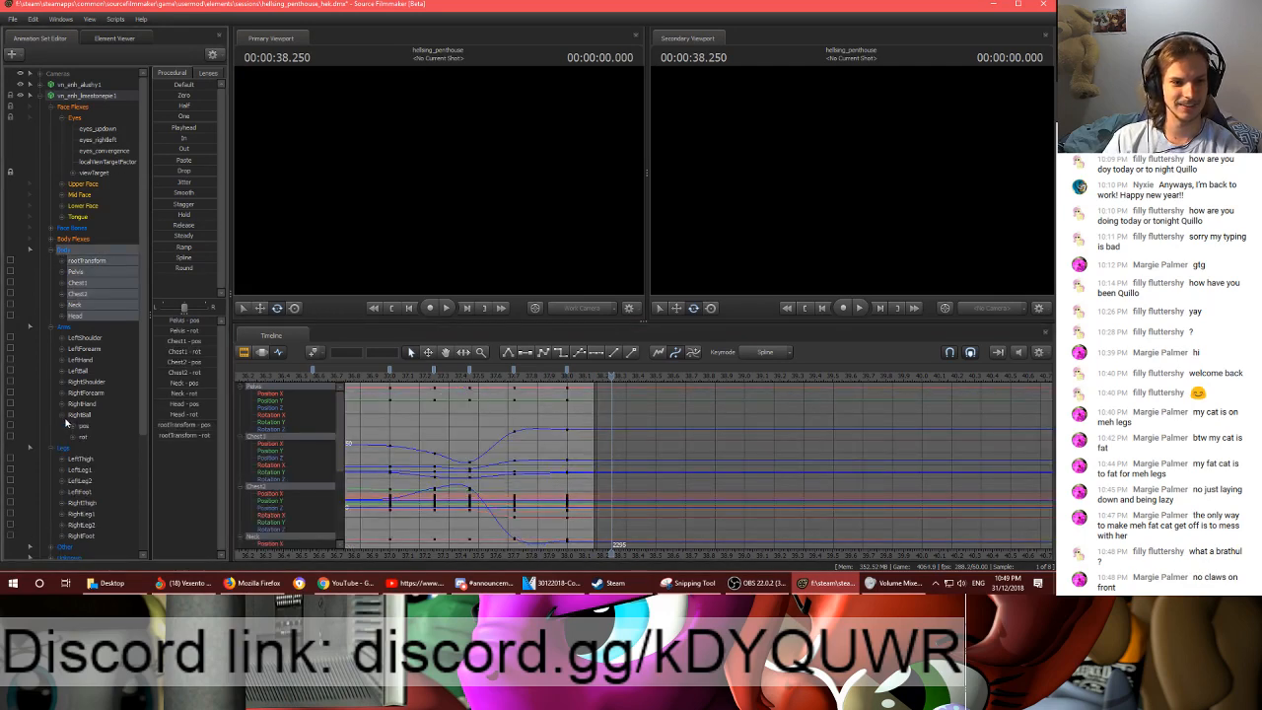
{"action": "left_click", "coordinate": [63, 416]}
{"action": "left_click", "coordinate": [67, 427]}
{"action": "left_click", "coordinate": [437, 380]}
{"action": "key", "text": "space"}
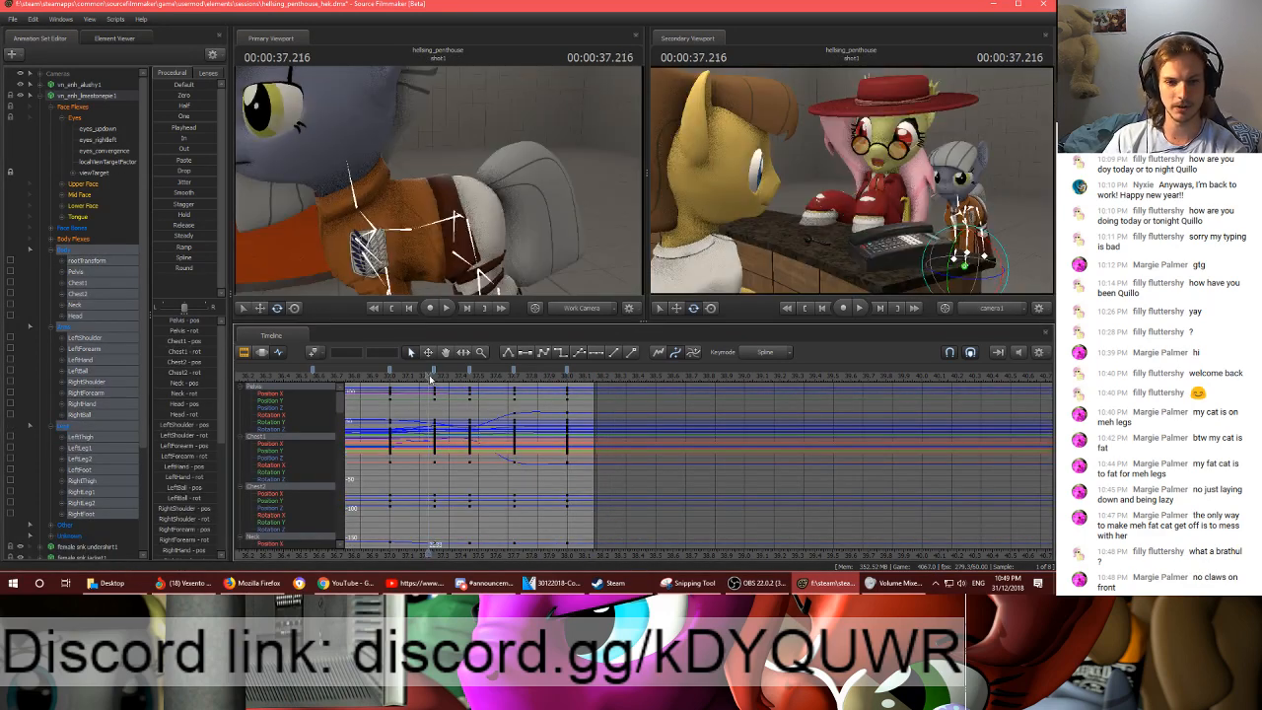
{"action": "left_click", "coordinate": [414, 379]}
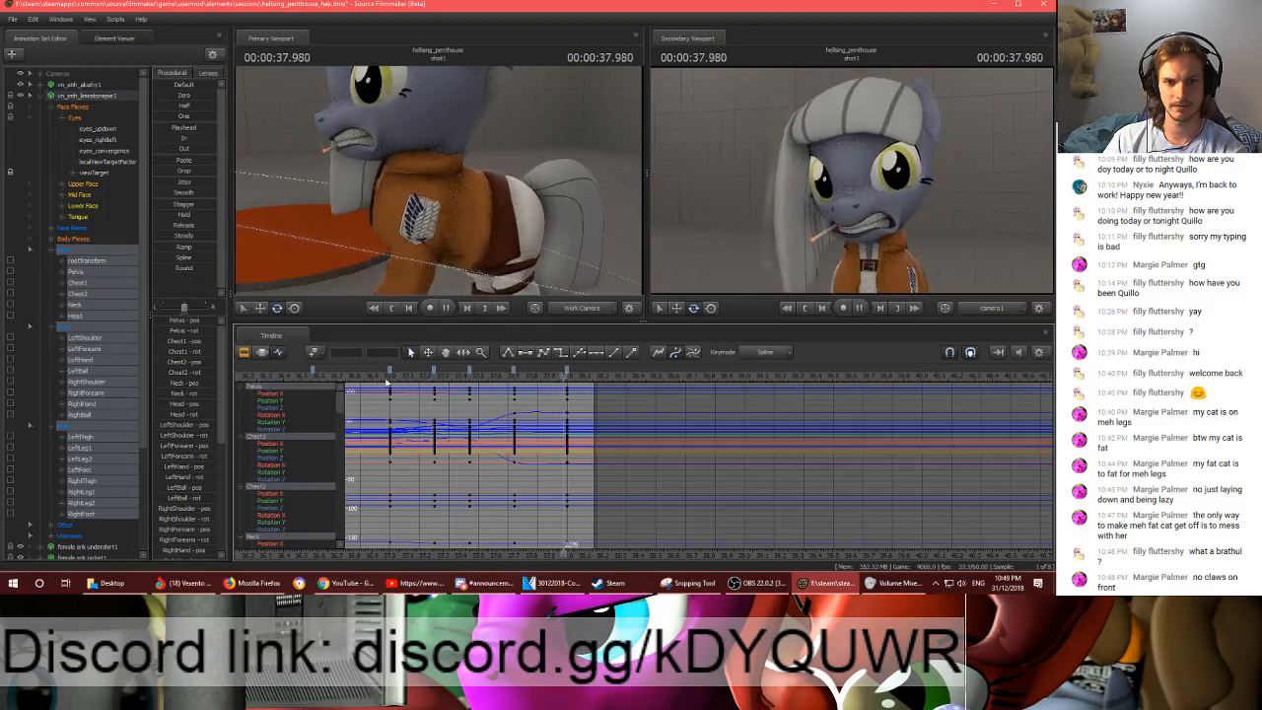
{"action": "key", "text": "space"}
- Retime the selected controls' keyframes, moving the frame 2247 key to frame 2248 and the frame 2262 key to frame 2258
{"action": "left_click", "coordinate": [391, 378]}
{"action": "left_click_drag", "start_coordinate": [391, 378], "coordinate": [473, 373]}
{"action": "scroll", "coordinate": [473, 376], "scroll_direction": "up", "scroll_amount": 5}
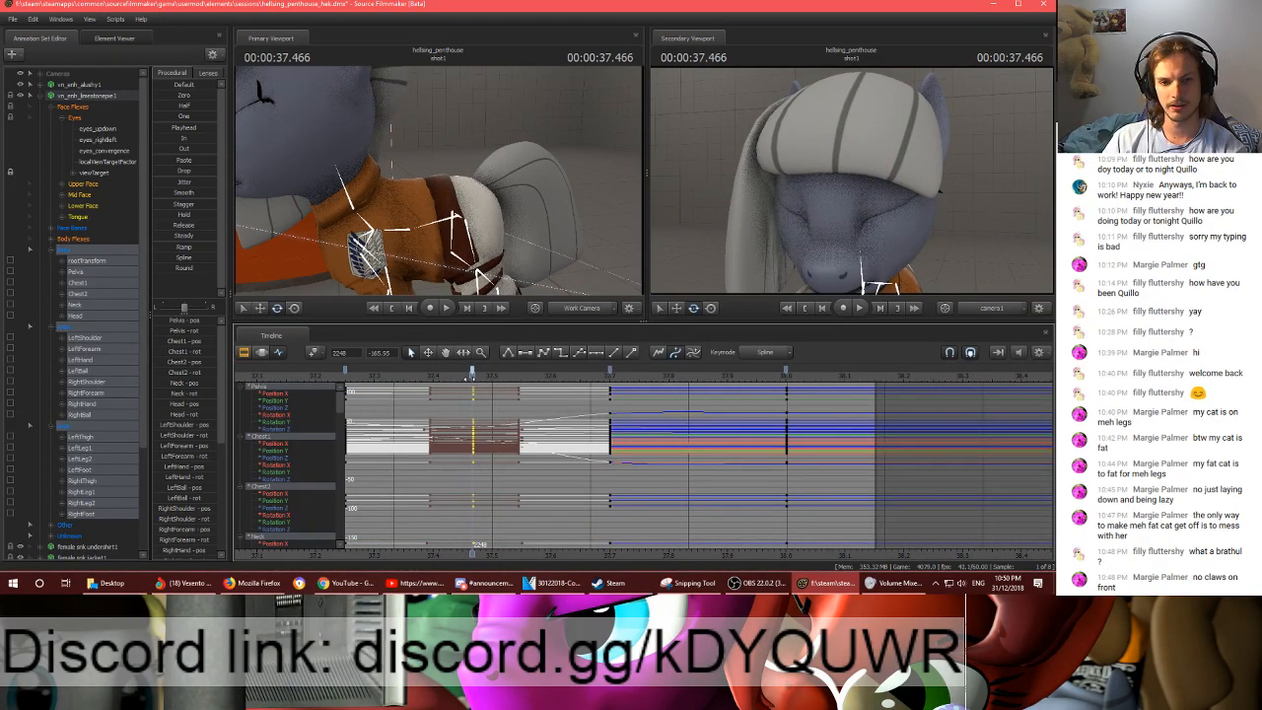
{"action": "left_click_drag", "start_coordinate": [472, 377], "coordinate": [572, 370]}
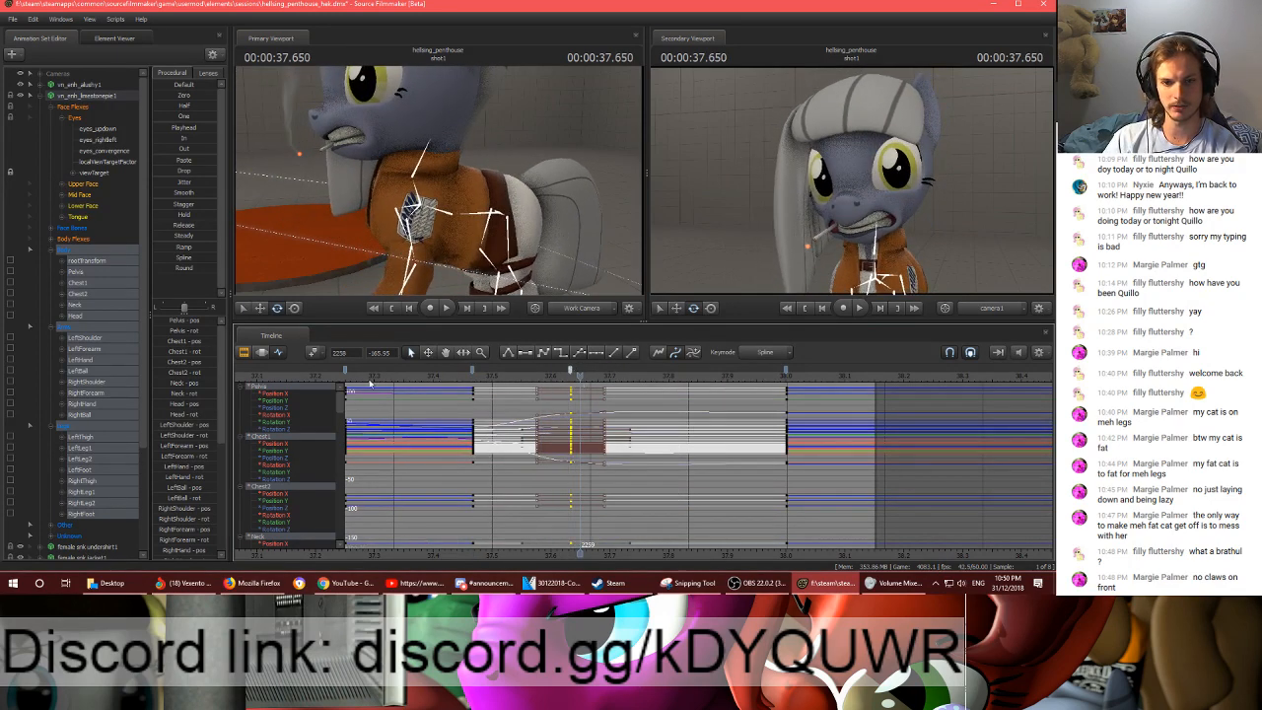
- Play back the retimed motion and move the frame 2280 keyframe to frame 2290, past the end of shot1
{"action": "key", "text": "space"}
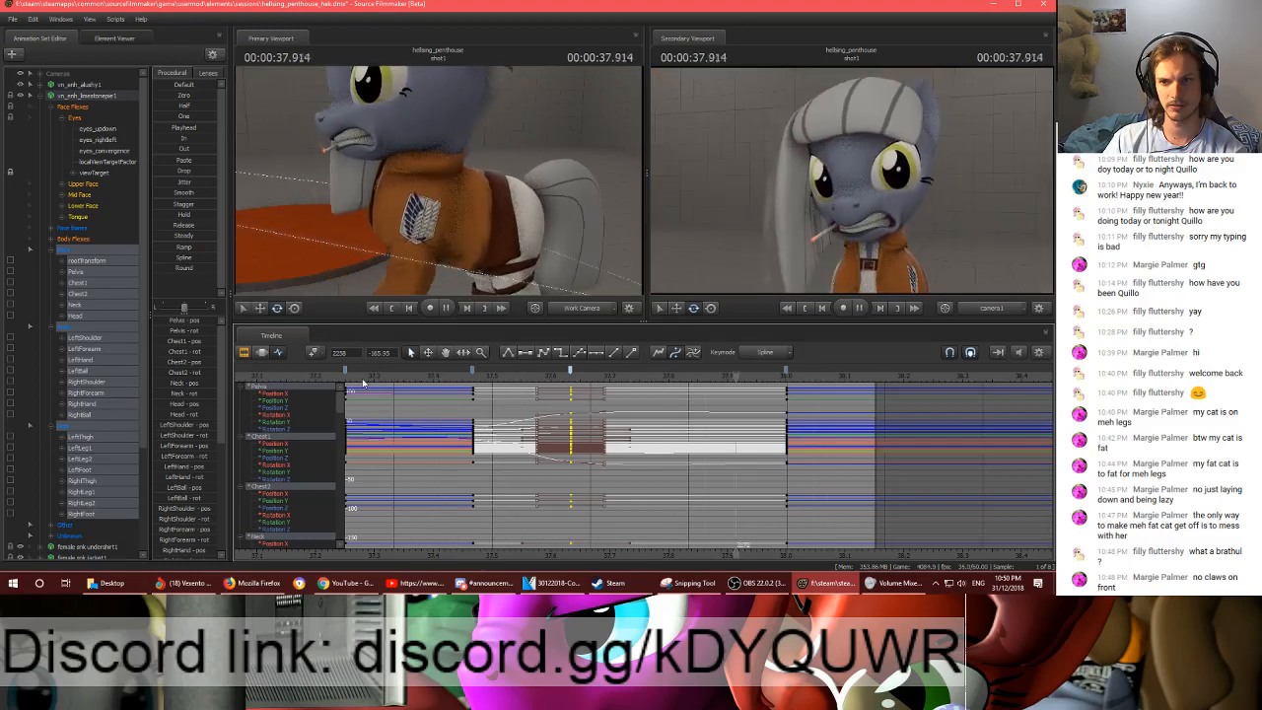
{"action": "key", "text": "space"}
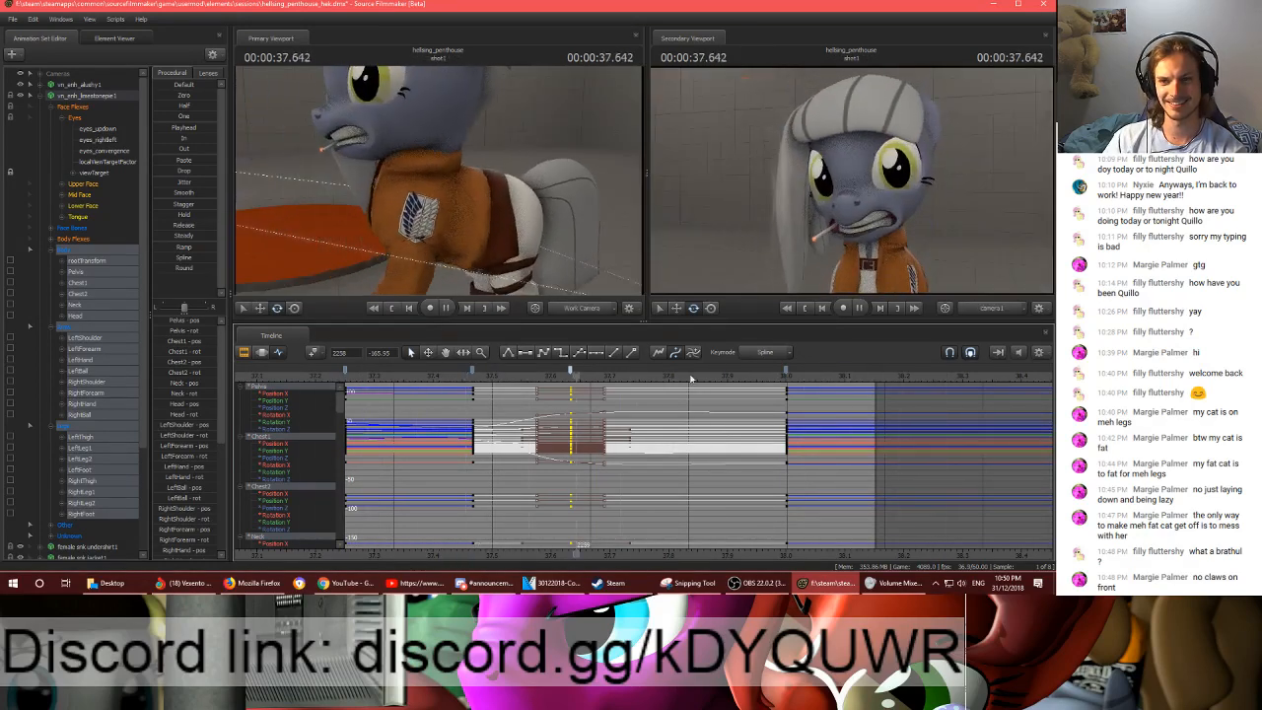
{"action": "key", "text": "space"}
{"action": "left_click_drag", "start_coordinate": [787, 372], "coordinate": [886, 372]}
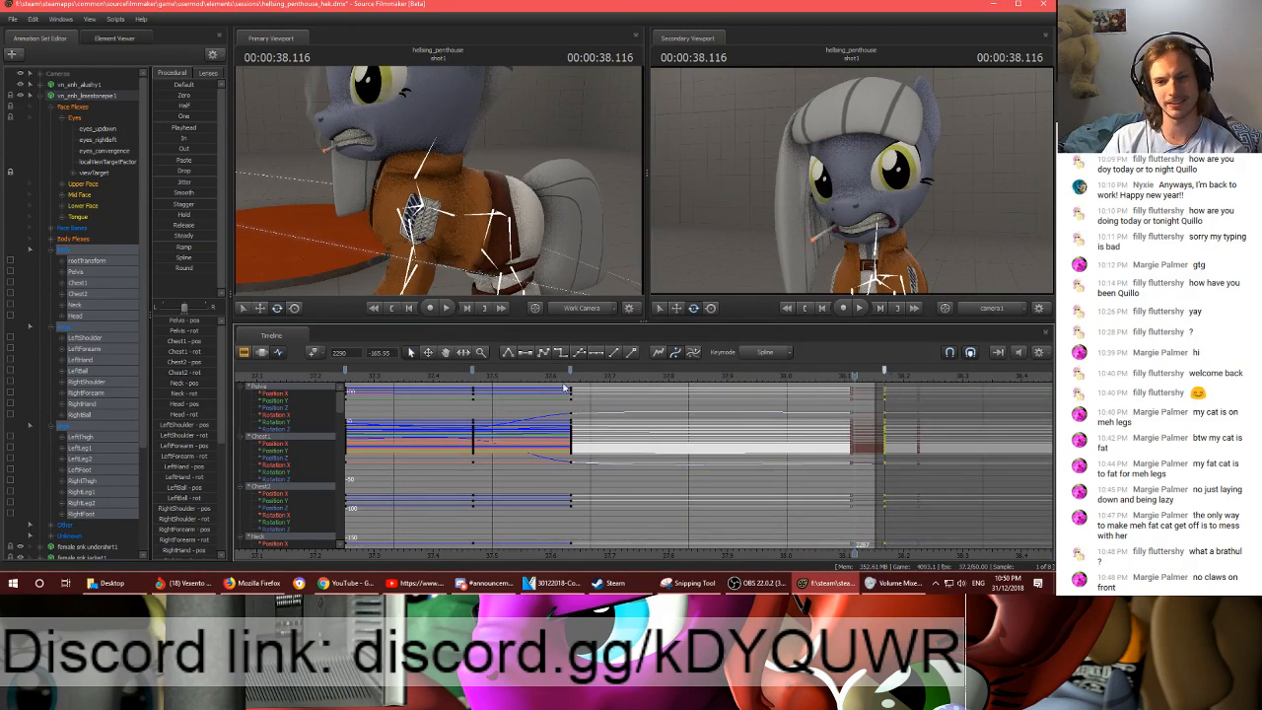
{"action": "scroll", "coordinate": [626, 407], "scroll_direction": "down", "scroll_amount": 2}
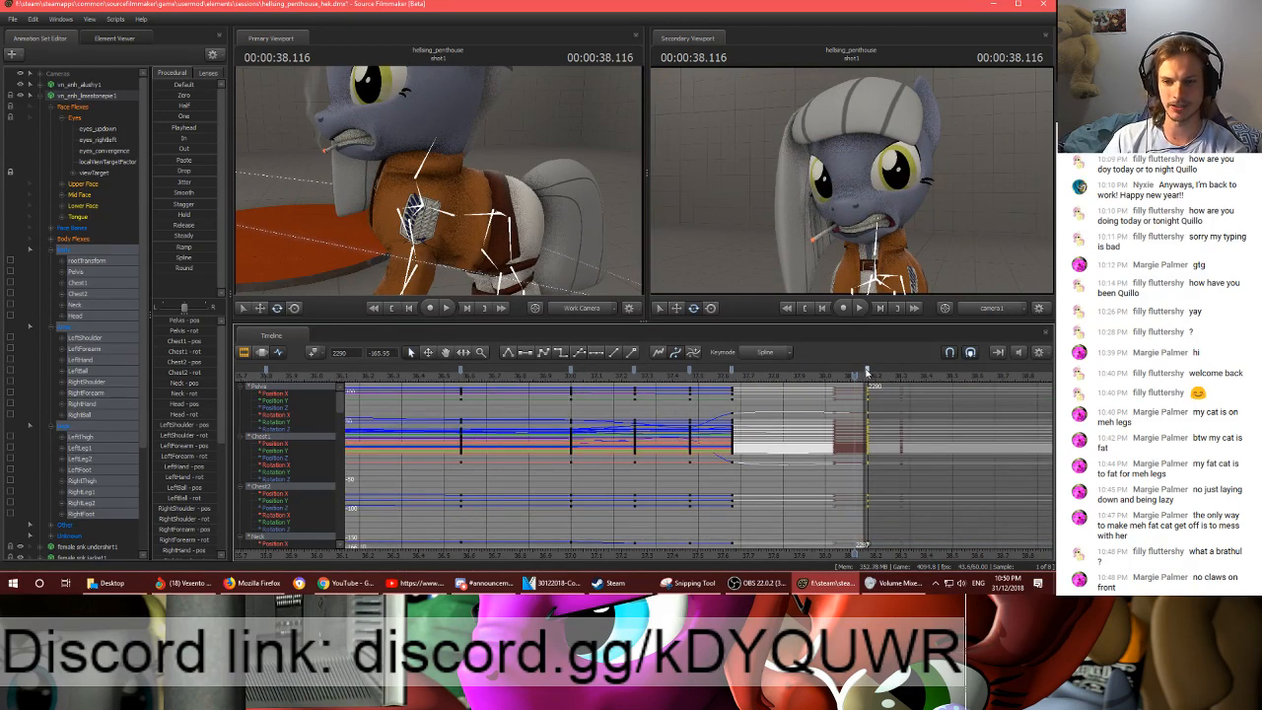
- Check the earlier keyframes back to frame 2220 and play the animation from frame 2204
{"action": "left_click", "coordinate": [688, 372]}
{"action": "left_click", "coordinate": [666, 401]}
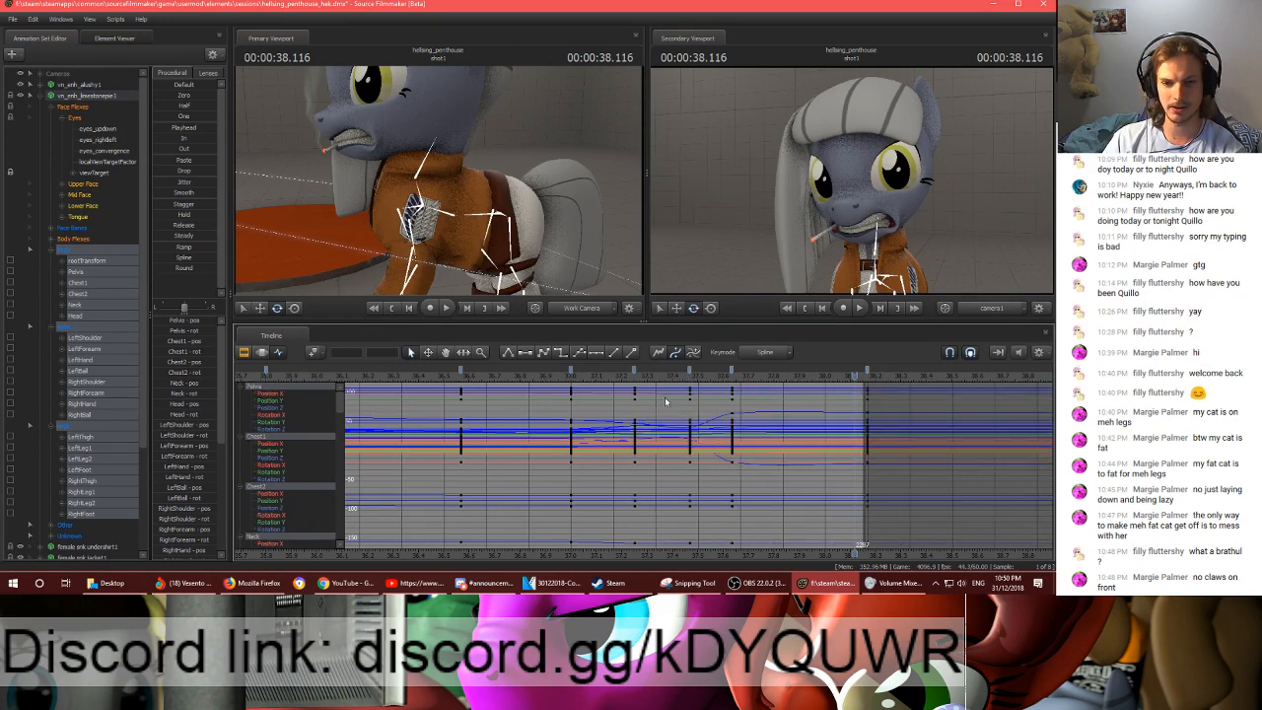
{"action": "left_click", "coordinate": [634, 372]}
{"action": "left_click", "coordinate": [569, 372]}
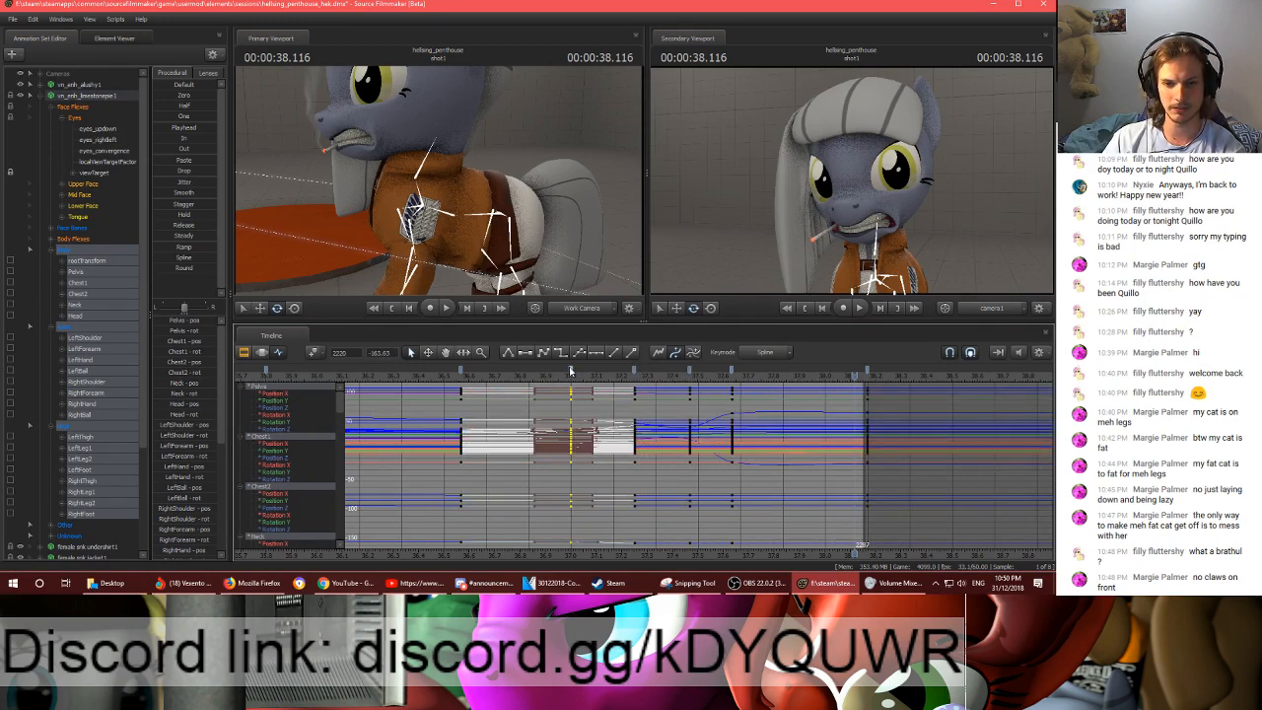
{"action": "left_click", "coordinate": [503, 376]}
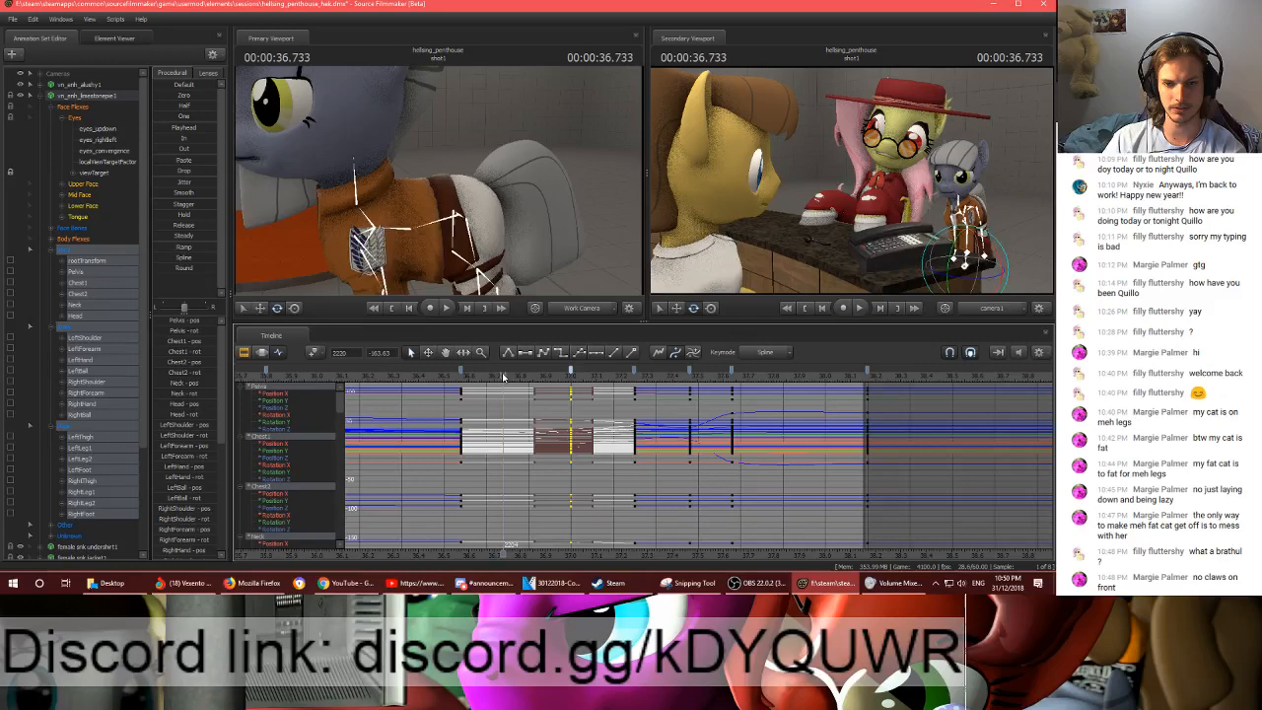
{"action": "key", "text": "space"}
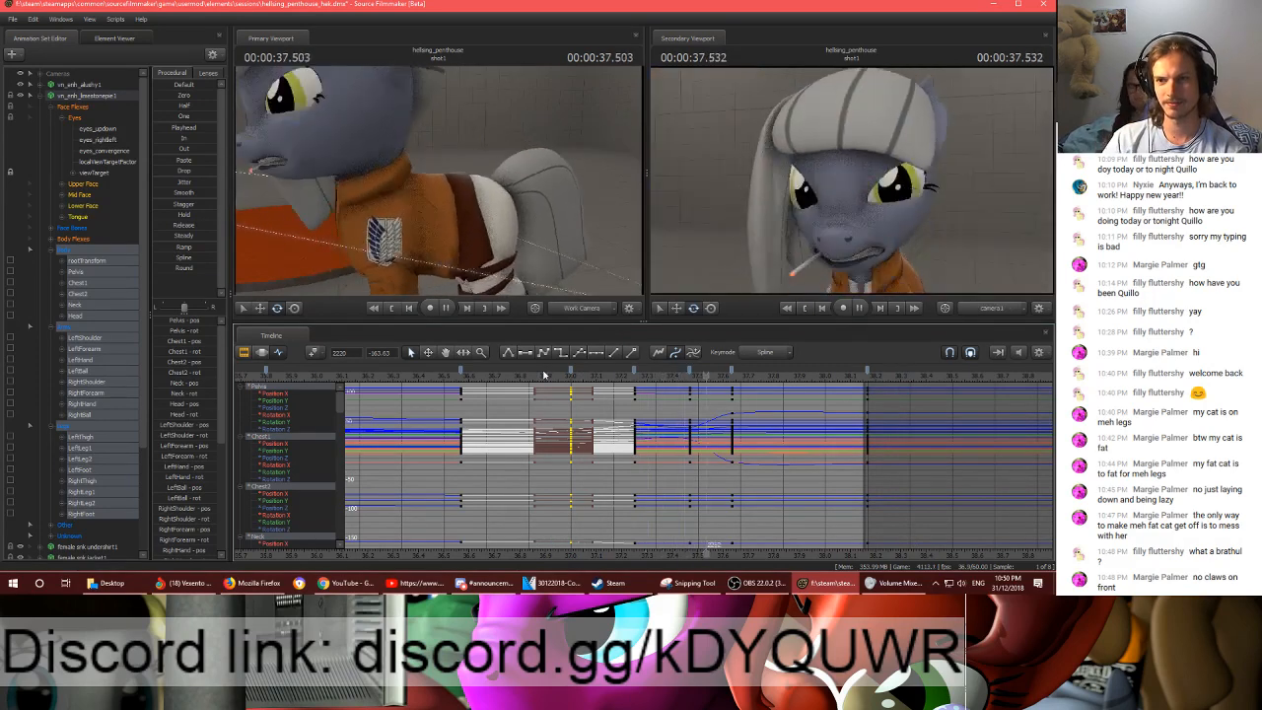
{"action": "key", "text": "space"}
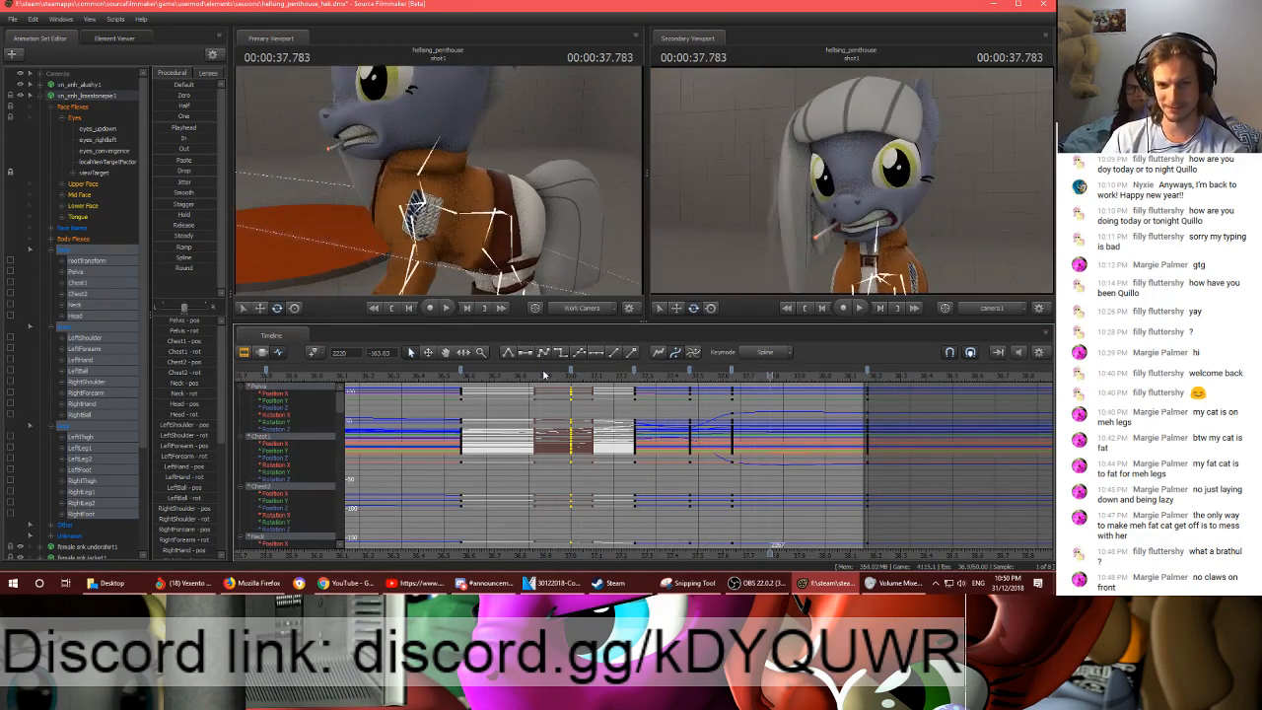
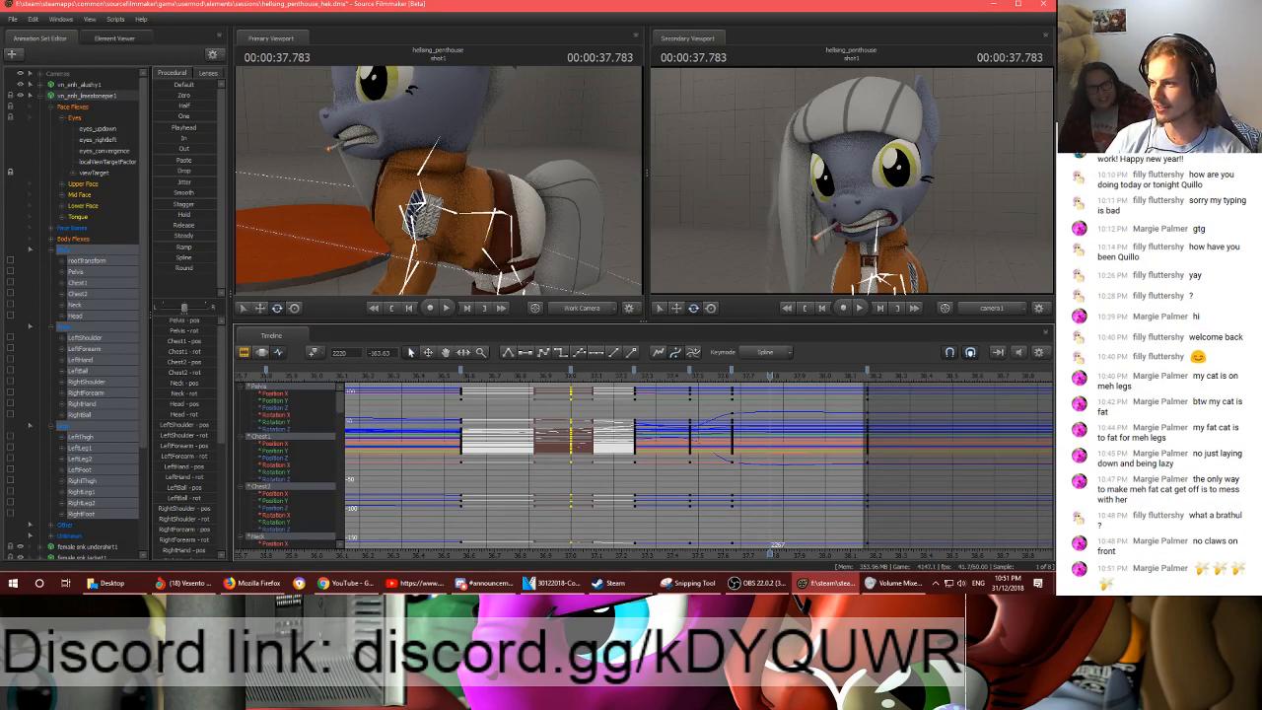
- Play the animation from frame 2216 and move the frame 2290 keyframe to frame 2288, inside shot1
{"action": "left_click", "coordinate": [554, 375]}
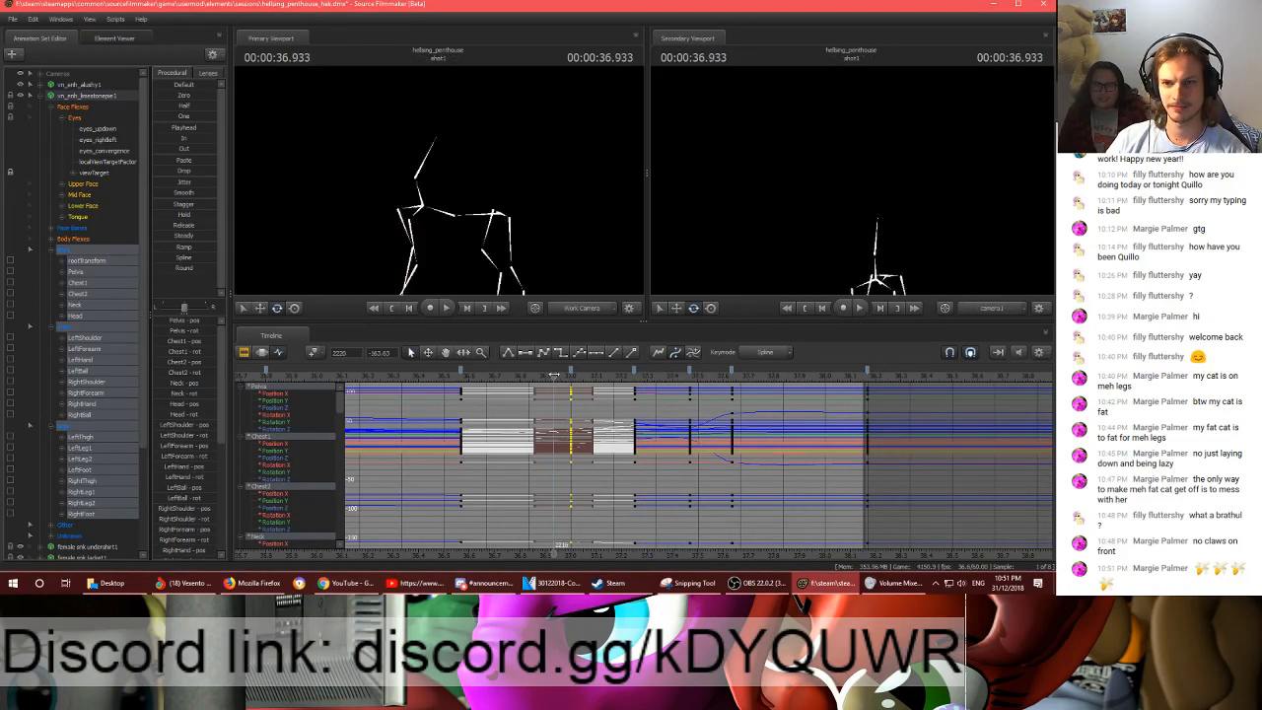
{"action": "key", "text": "space"}
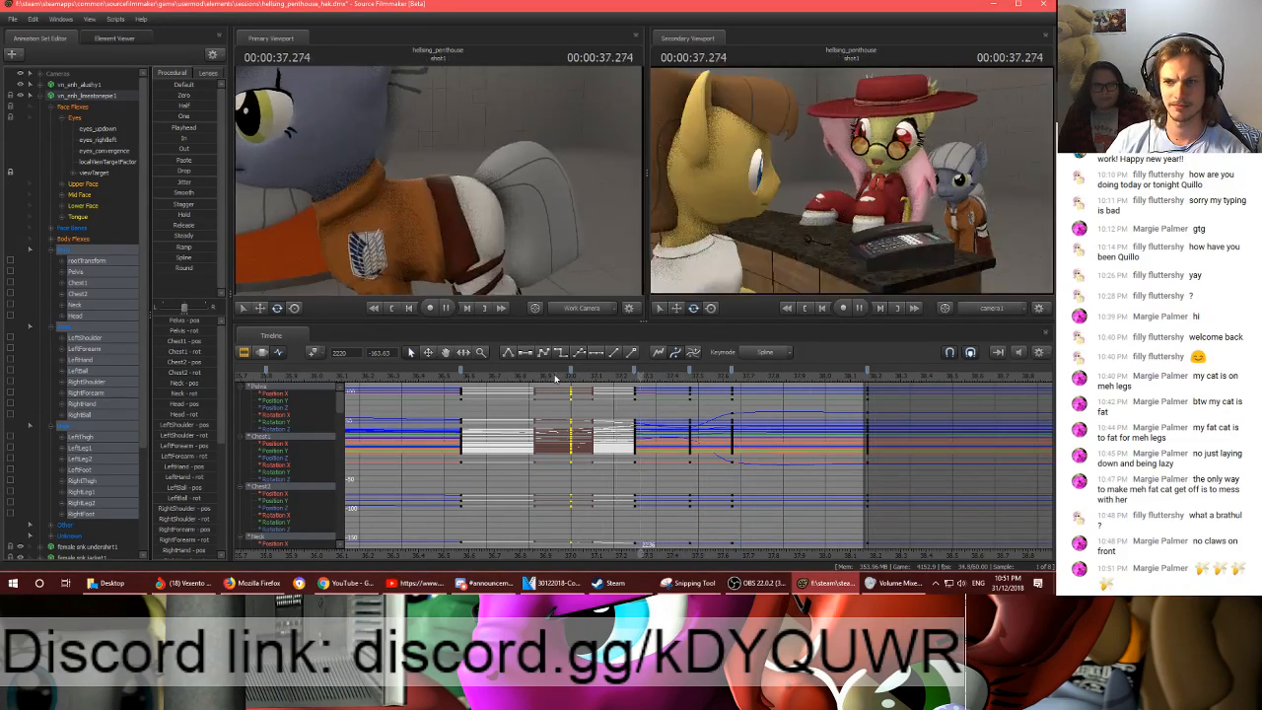
{"action": "left_click", "coordinate": [801, 379]}
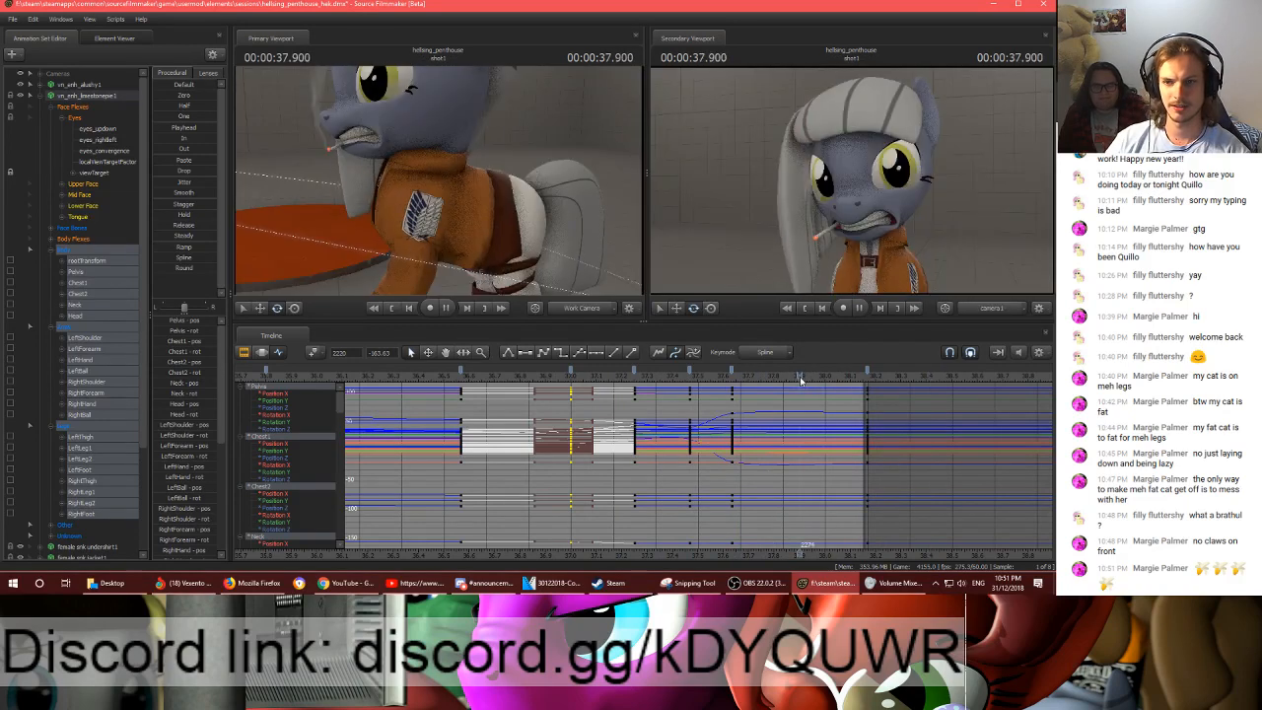
{"action": "left_click", "coordinate": [865, 377]}
{"action": "left_click_drag", "start_coordinate": [862, 383], "coordinate": [859, 369]}
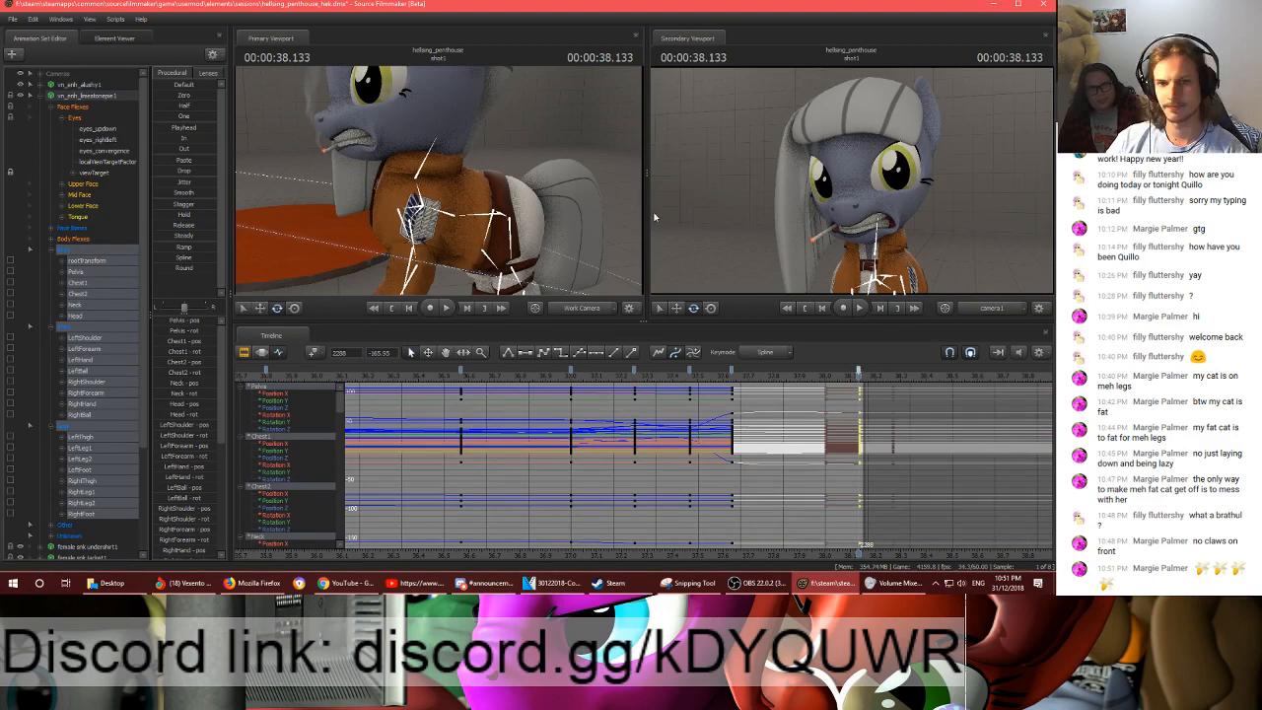
- Rotate the grey pony's neck slightly at frame 2288 and play back the end of the shot
{"action": "left_click_drag", "start_coordinate": [577, 187], "coordinate": [517, 155]}
{"action": "left_click", "coordinate": [456, 180], "text": "ctrl"}
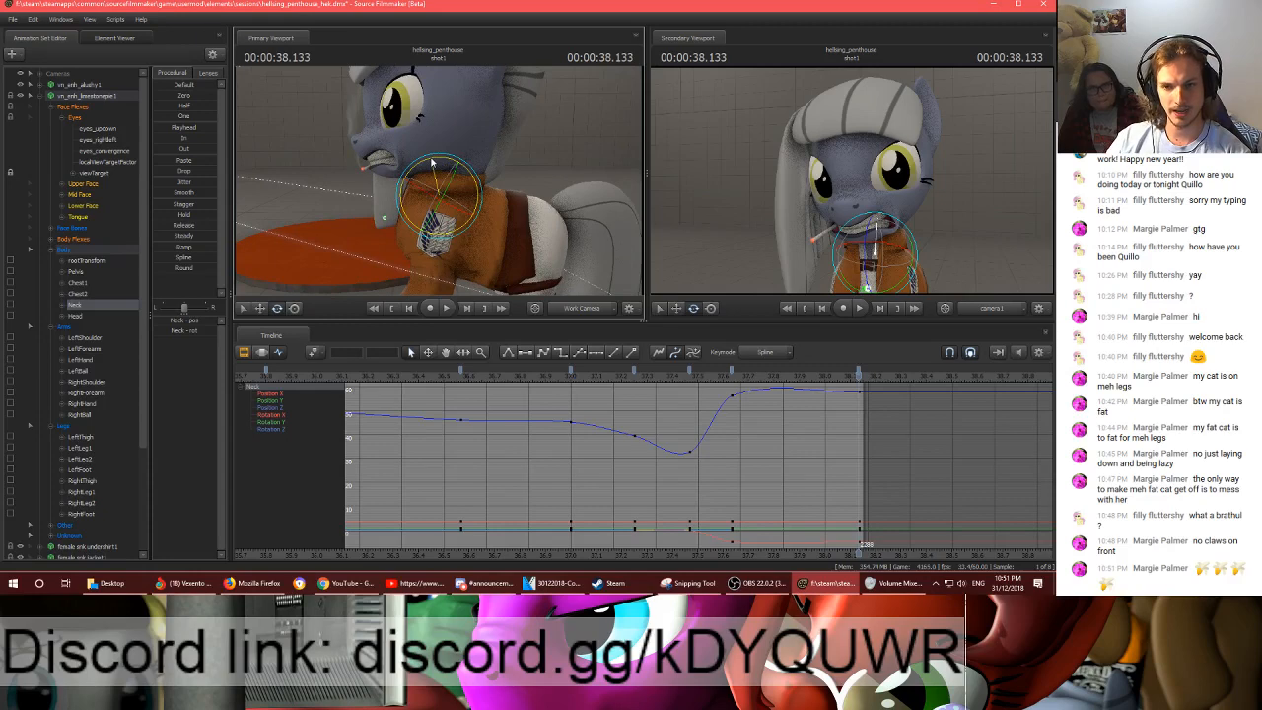
{"action": "left_click_drag", "start_coordinate": [437, 163], "coordinate": [434, 161]}
{"action": "key", "text": "space"}
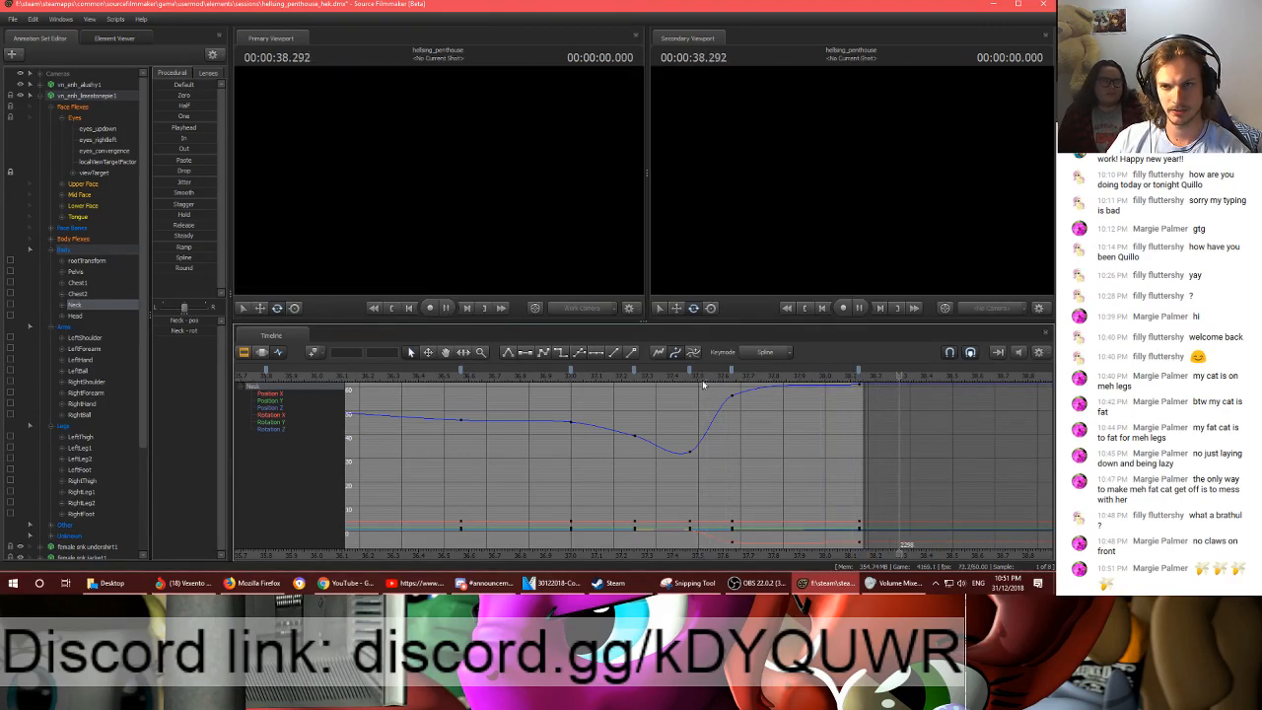
{"action": "left_click", "coordinate": [703, 383]}
{"action": "key", "text": "space"}
{"action": "left_click_drag", "start_coordinate": [852, 384], "coordinate": [858, 382]}
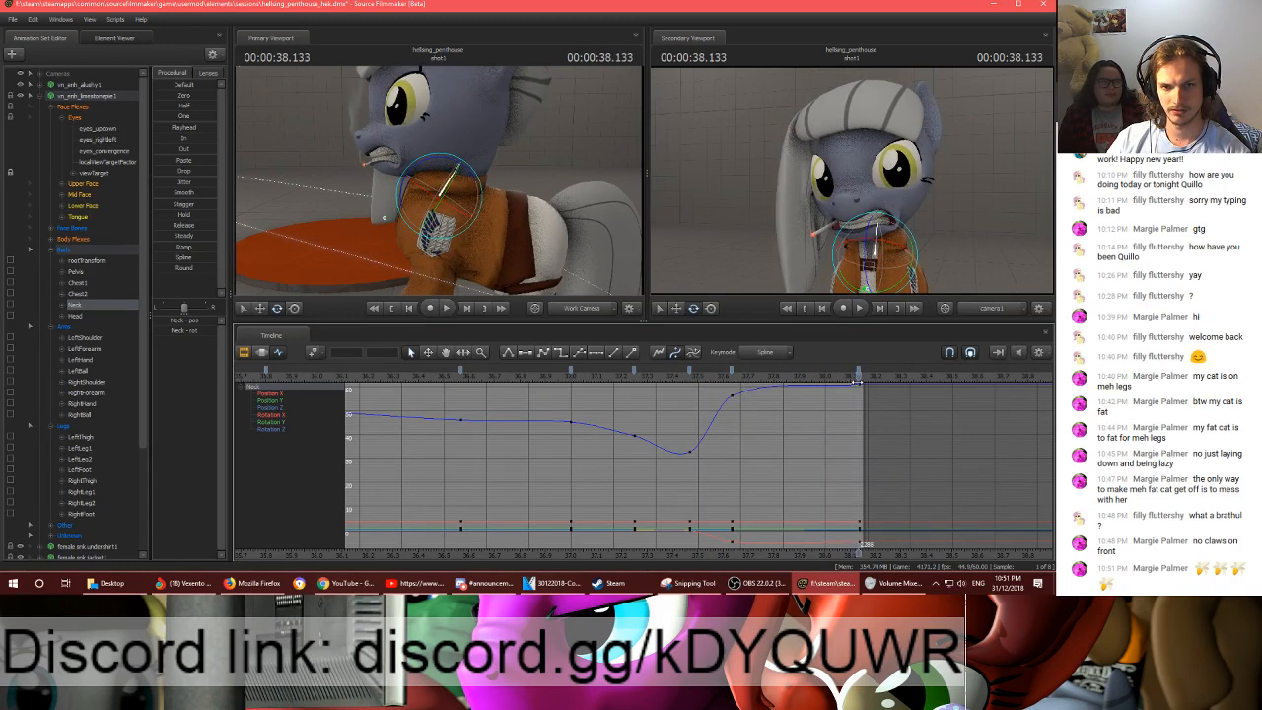
- Select the pelvis for moving and replay the end of shot1 from frame 2256
{"action": "left_click_drag", "start_coordinate": [538, 184], "coordinate": [444, 209]}
{"action": "left_click", "coordinate": [509, 205], "text": "ctrl"}
{"action": "key", "text": "w"}
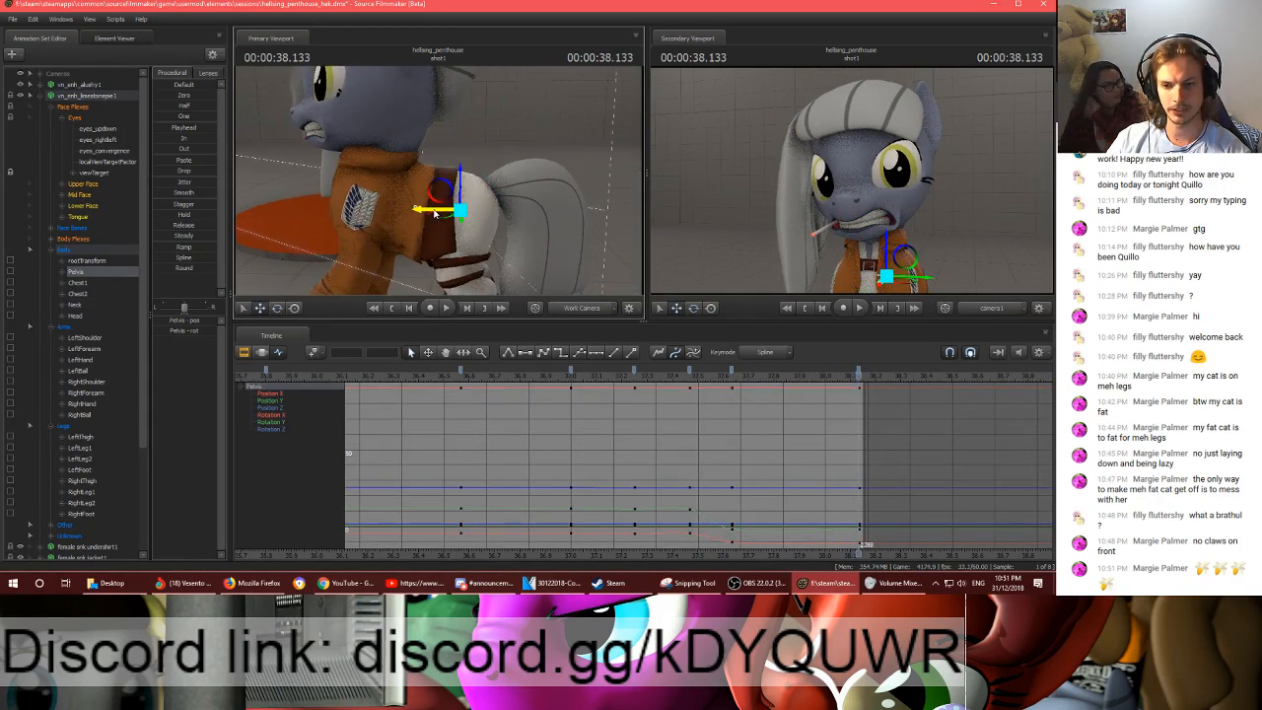
{"action": "left_click", "coordinate": [724, 376]}
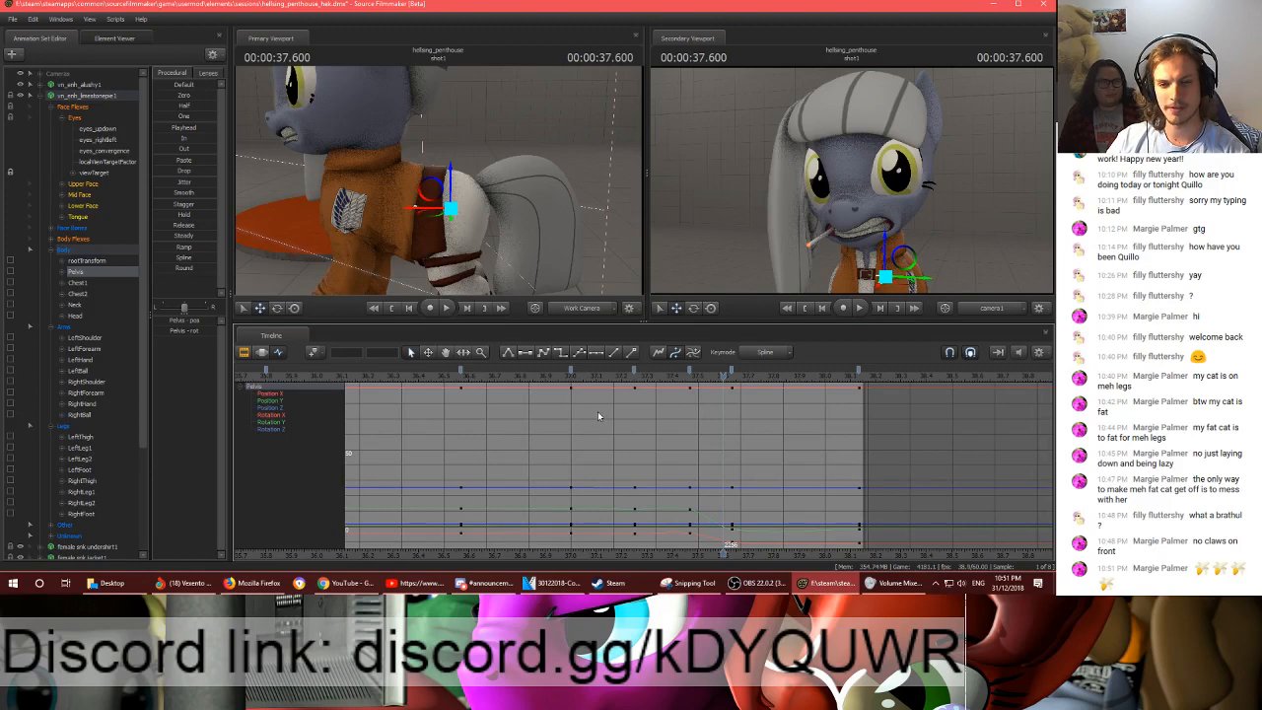
{"action": "key", "text": "space"}
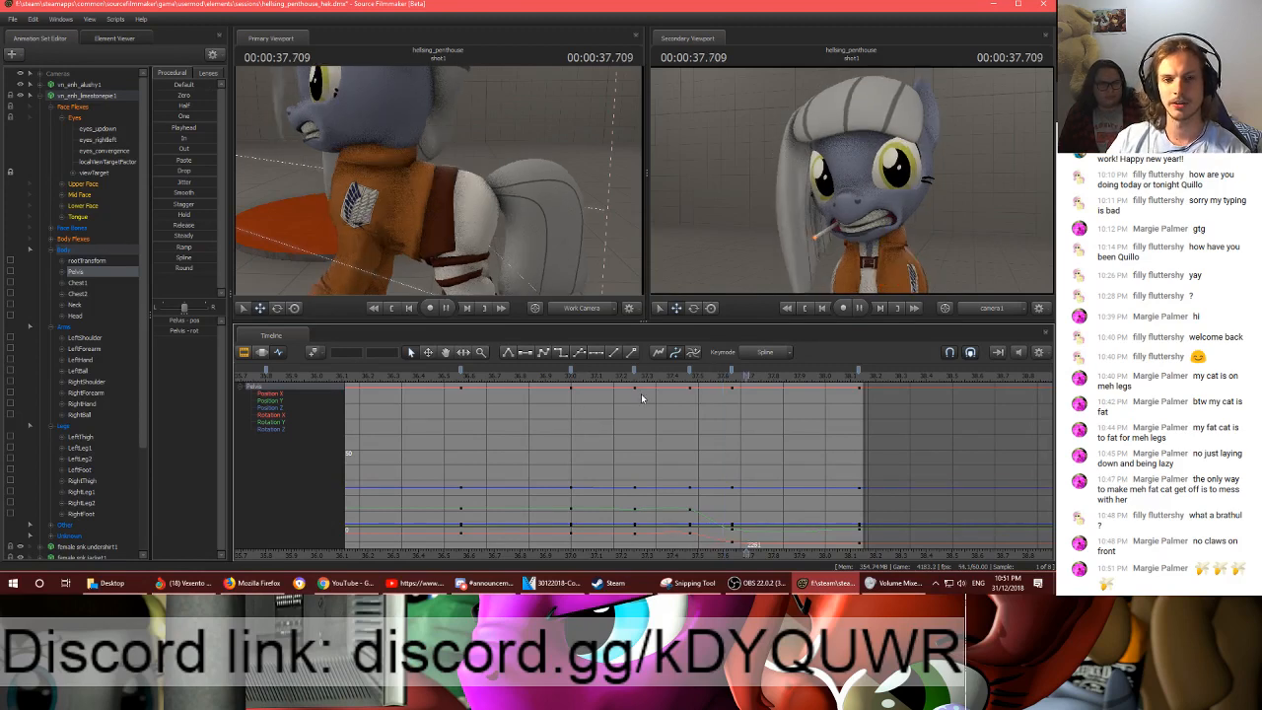
{"action": "key", "text": "space"}
{"action": "left_click", "coordinate": [724, 378]}
{"action": "key", "text": "space"}
{"action": "key", "text": "space"}
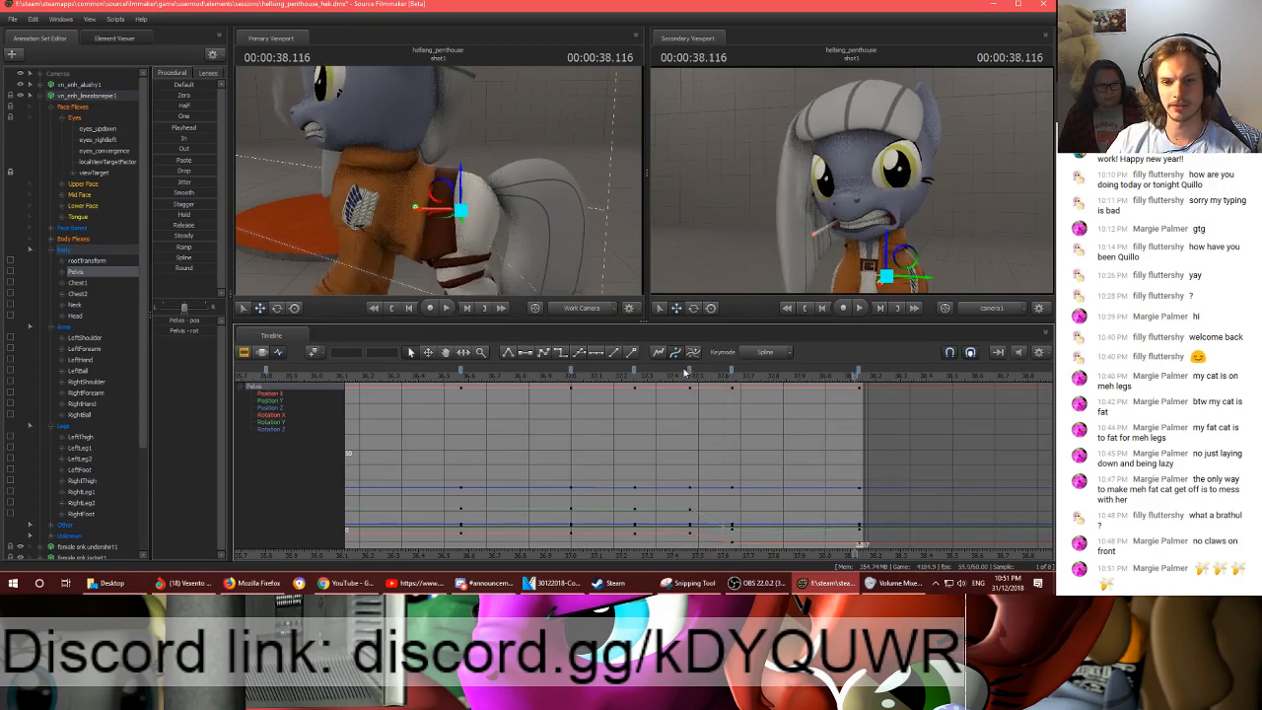
- Replay the pony's final motion from frame 2252 to check how it settles
{"action": "left_click", "coordinate": [706, 380]}
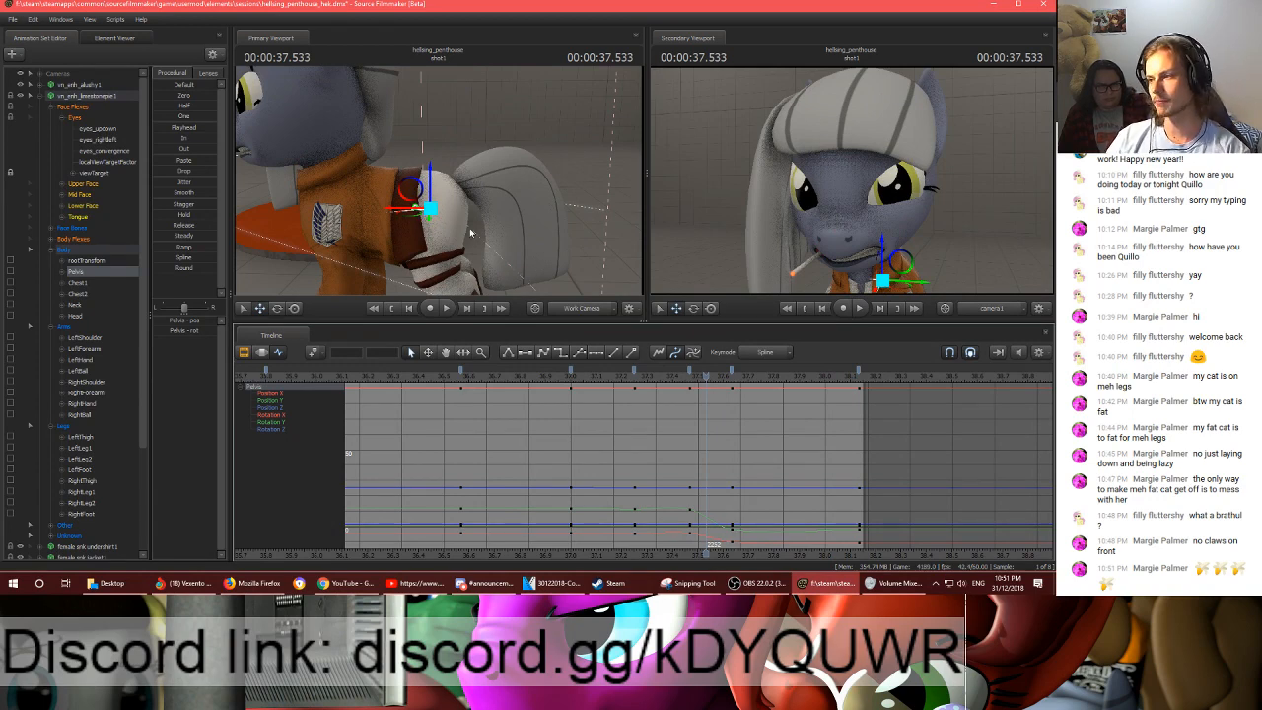
{"action": "key", "text": "space"}
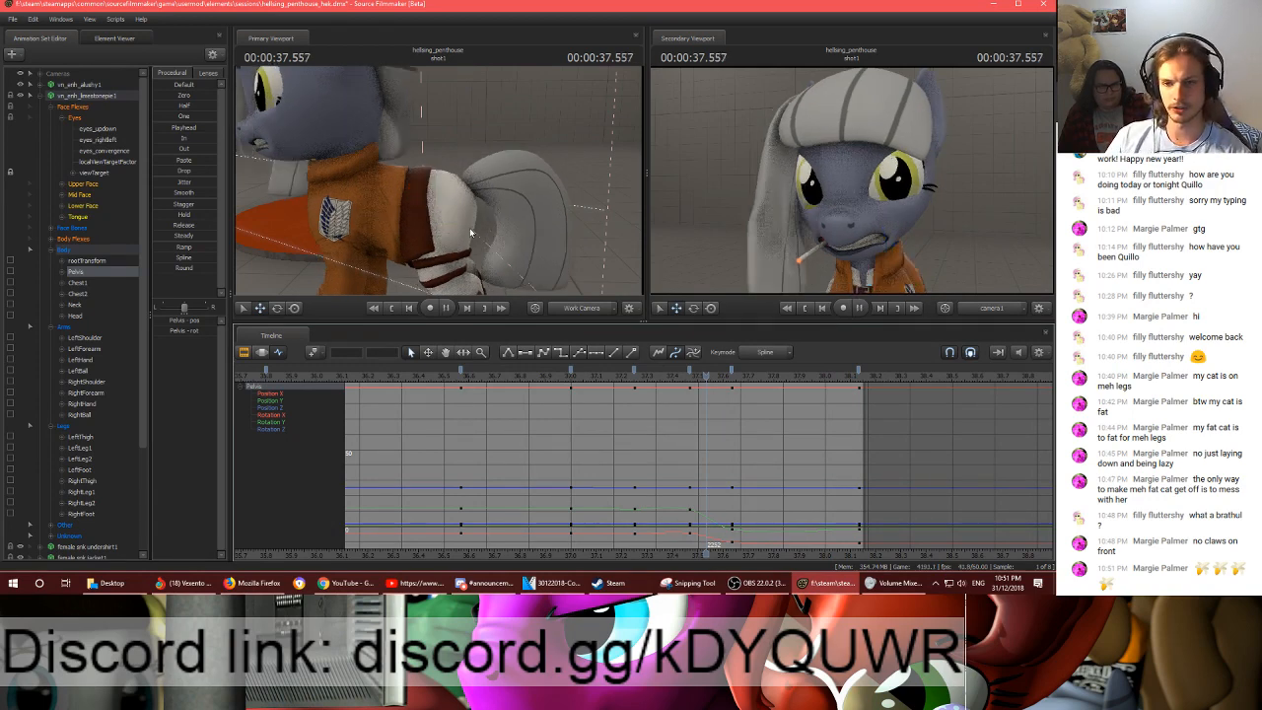
{"action": "key", "text": "space"}
{"action": "left_click", "coordinate": [715, 379]}
{"action": "key", "text": "space"}
{"action": "key", "text": "space"}
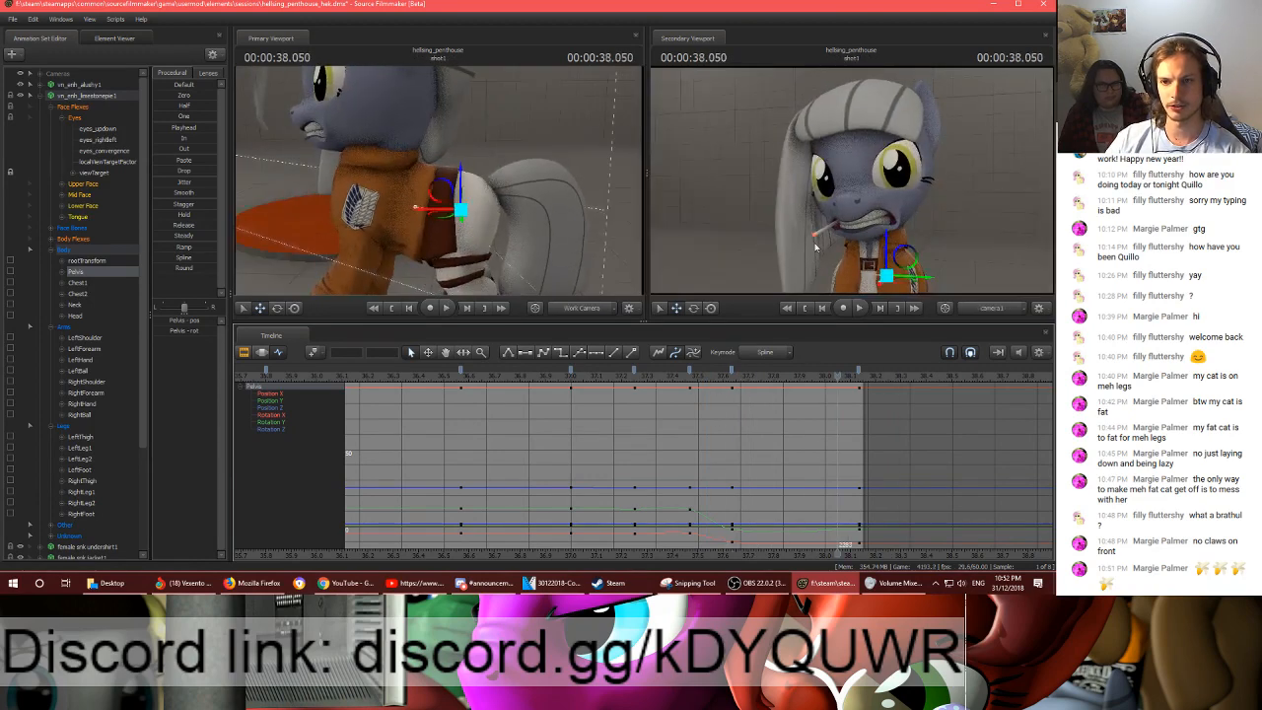
- Raise the head's Rotation Z key at frame 2258 to about -22 and play back the head motion
{"action": "left_click", "coordinate": [878, 215], "text": "ctrl"}
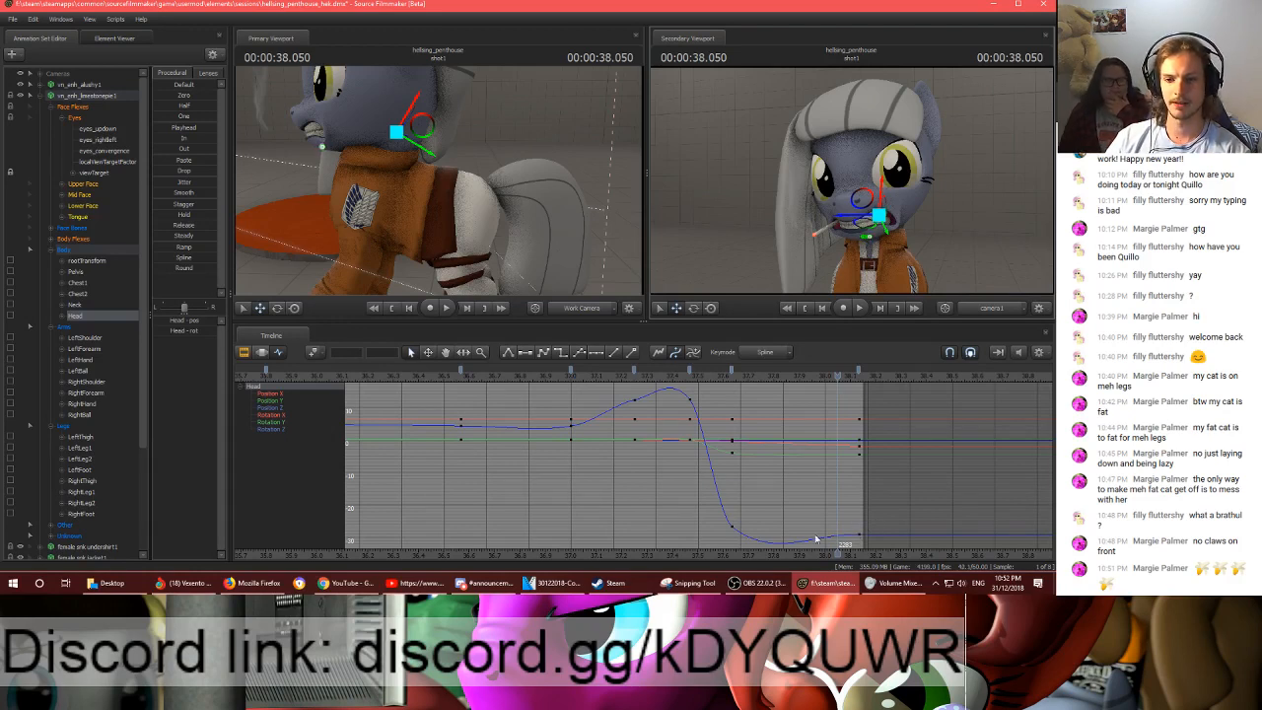
{"action": "left_click", "coordinate": [732, 527]}
{"action": "middle_click_drag", "start_coordinate": [792, 499], "coordinate": [792, 483]}
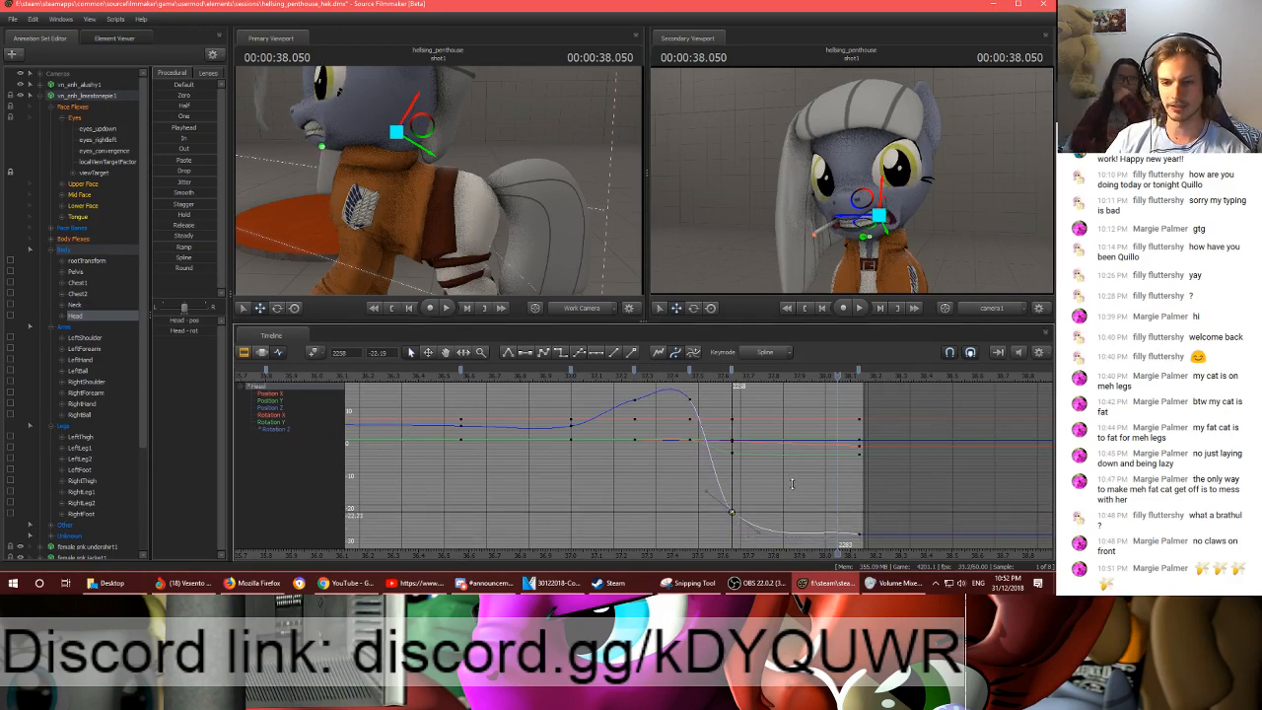
{"action": "left_click", "coordinate": [690, 378]}
{"action": "key", "text": "space"}
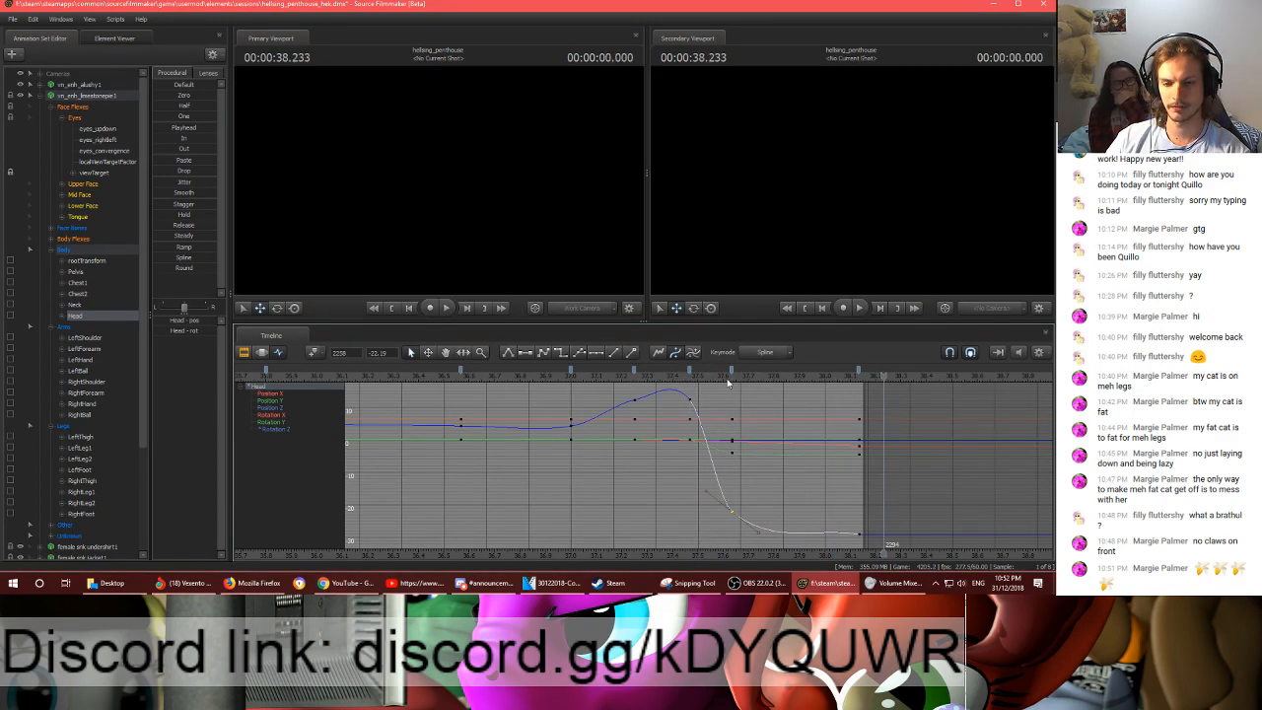
{"action": "left_click", "coordinate": [670, 380]}
{"action": "key", "text": "space"}
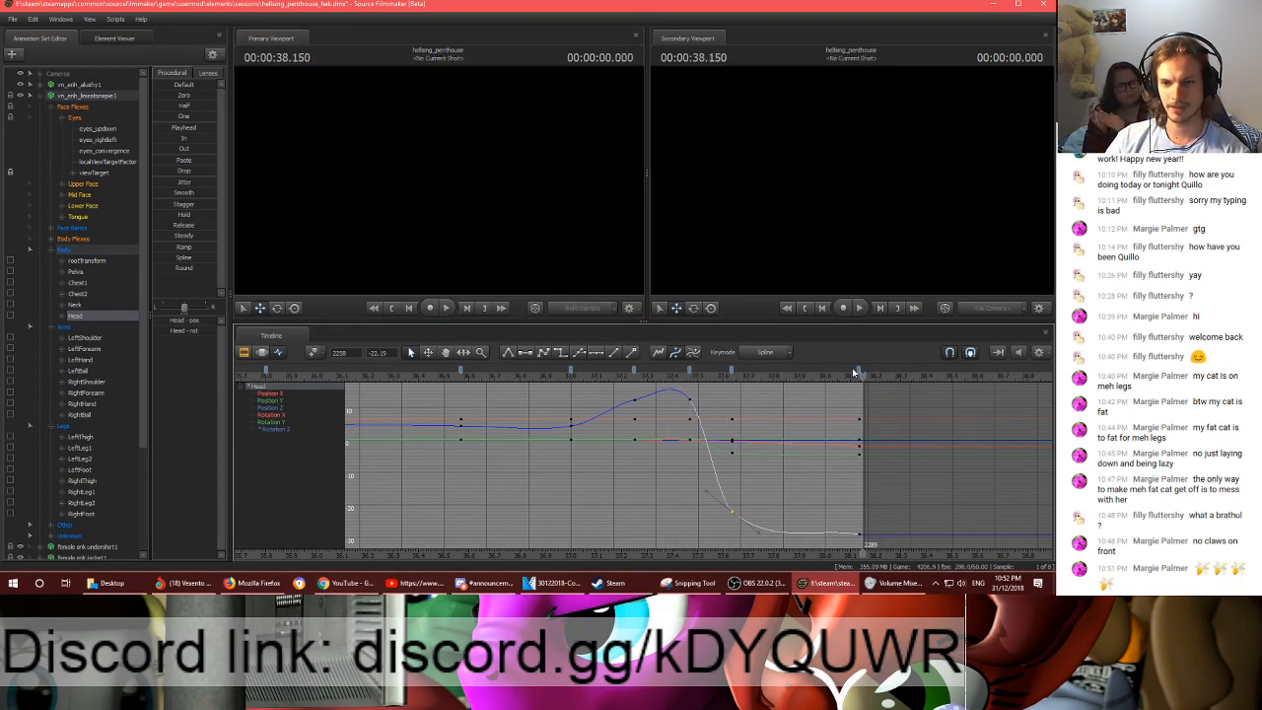
- Select all body, arm and leg controls, move the frame 2288 keyframe to frame 2292 and replay the motion
{"action": "left_click", "coordinate": [859, 373]}
{"action": "left_click", "coordinate": [671, 380]}
{"action": "key", "text": "space"}
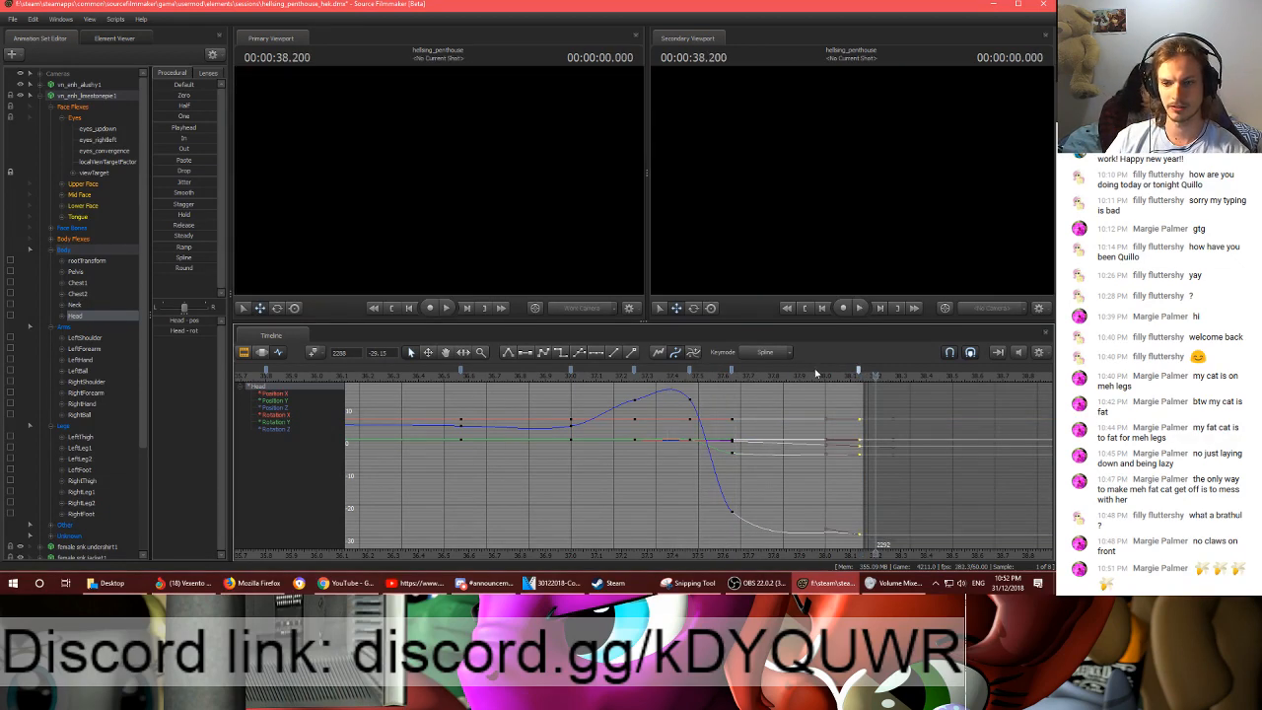
{"action": "left_click", "coordinate": [715, 378]}
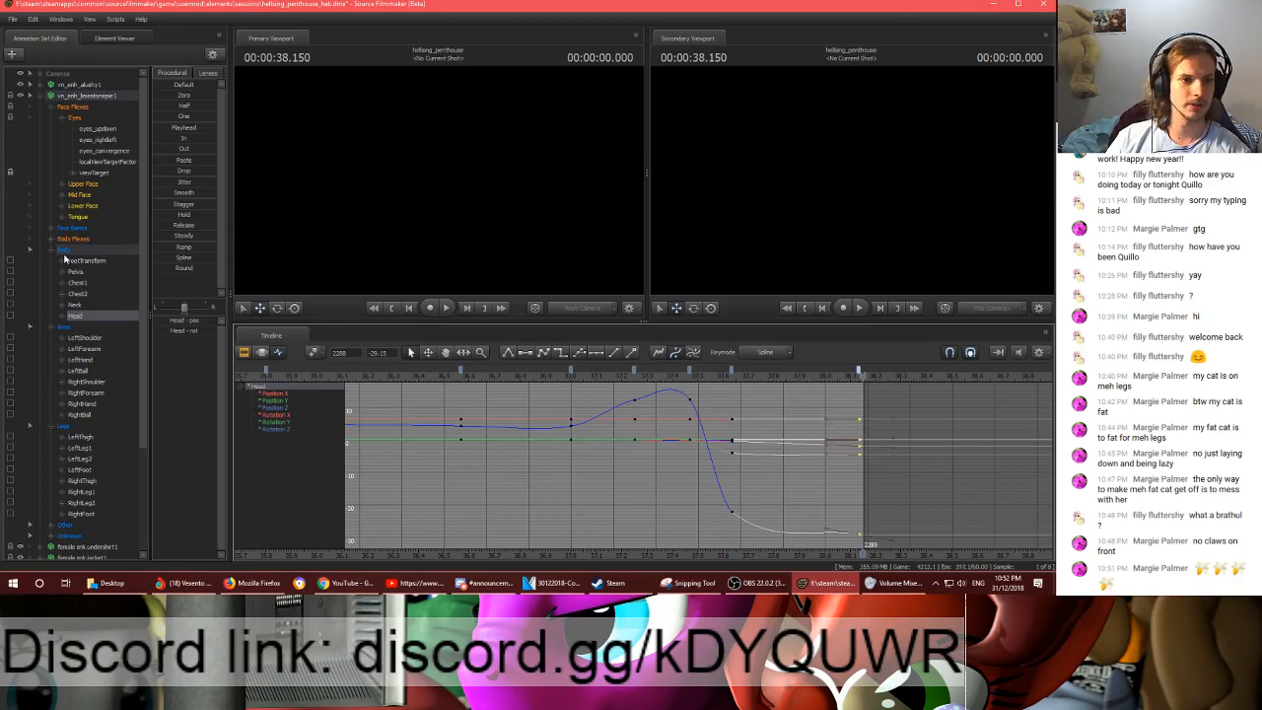
{"action": "left_click", "coordinate": [65, 250]}
{"action": "left_click_drag", "start_coordinate": [859, 372], "coordinate": [877, 372]}
{"action": "key", "text": "space"}
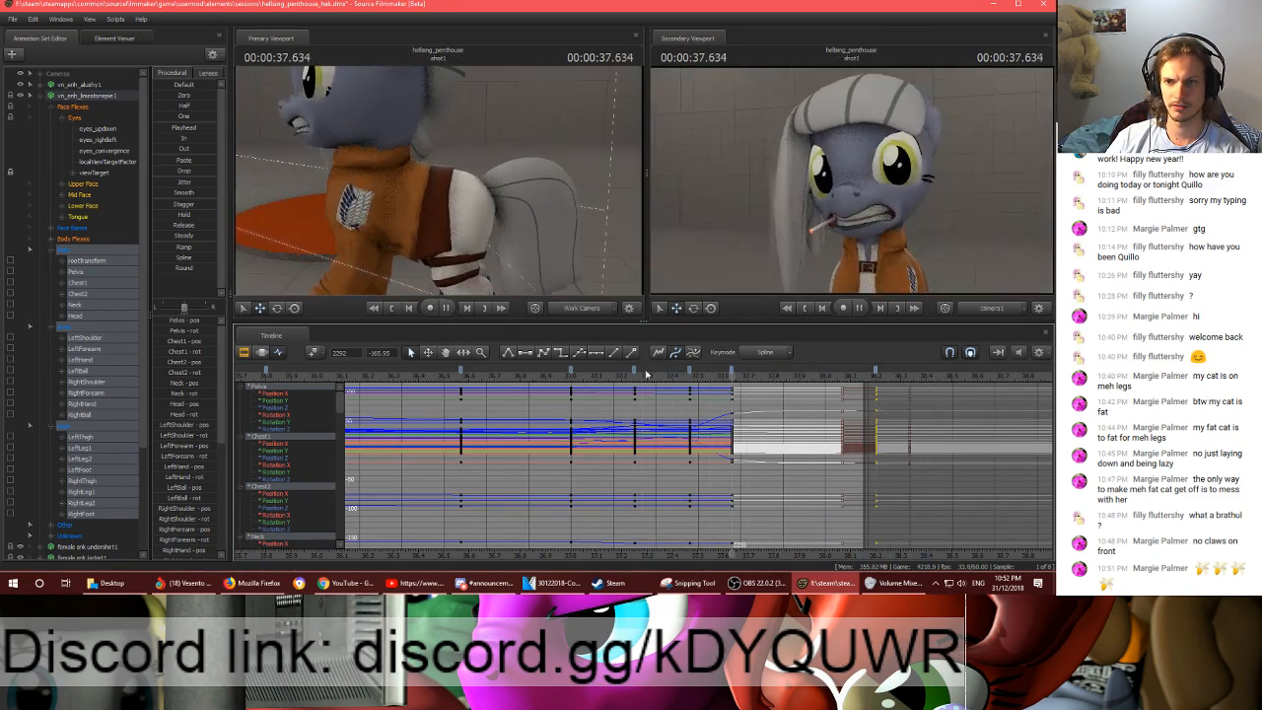
{"action": "key", "text": "space"}
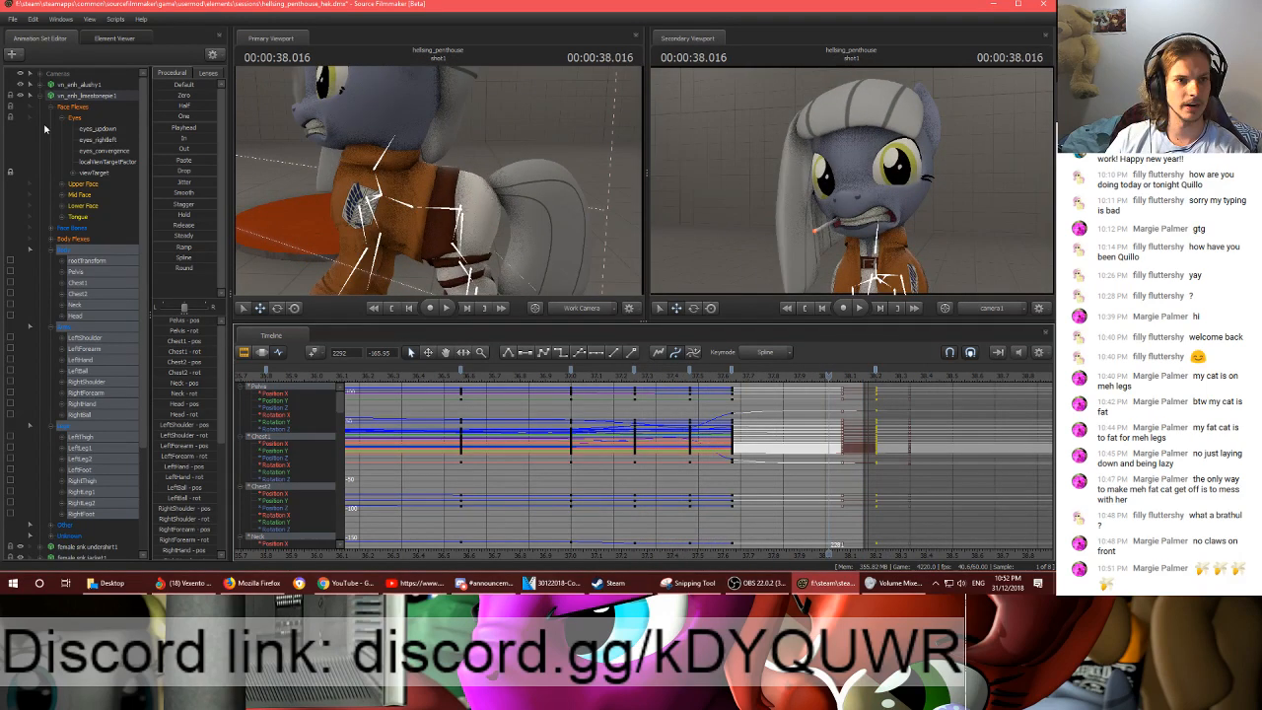
- Select camera1 in the Motion Editor and start its time selection at 37.416 s, covering the close-up to the end
{"action": "left_click", "coordinate": [41, 74]}
{"action": "left_click", "coordinate": [79, 85]}
{"action": "key", "text": "F3"}
{"action": "key", "text": "Down"}
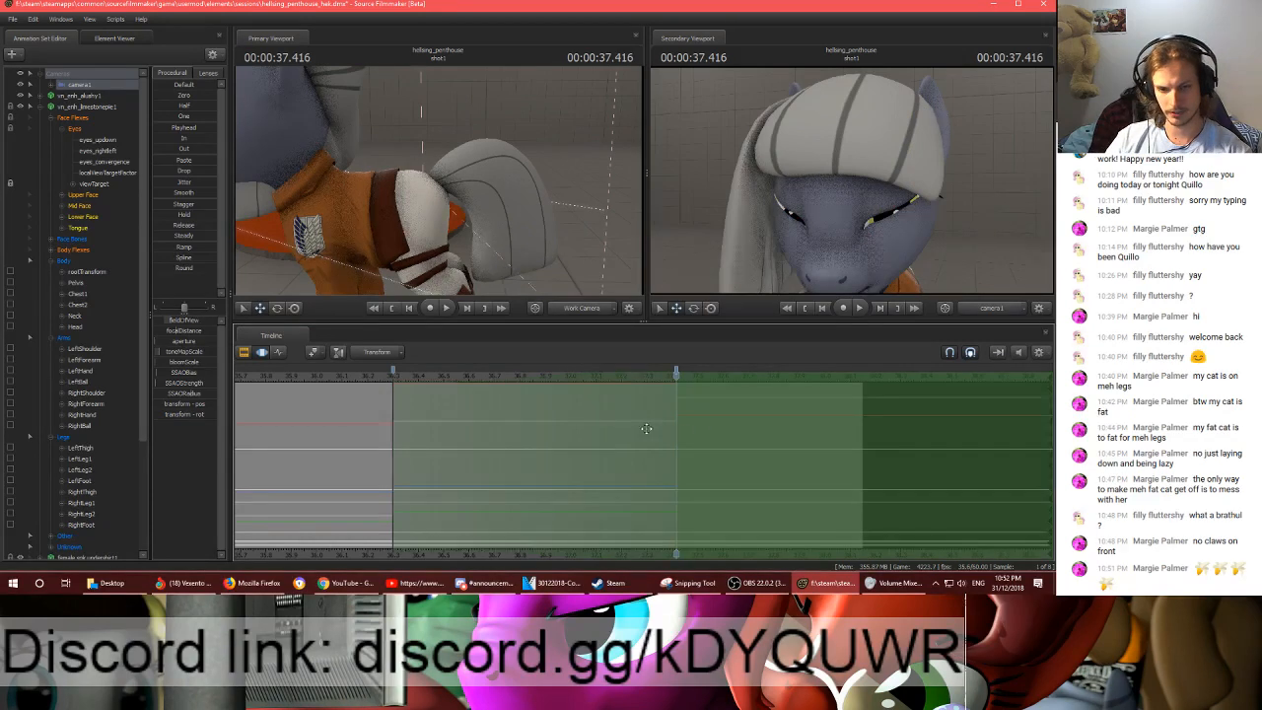
{"action": "double_click", "coordinate": [647, 429]}
- Play through the camera cut and move camera1 closer to the grey pony's face at 37.966 s
{"action": "left_click_drag", "start_coordinate": [493, 212], "coordinate": [390, 178]}
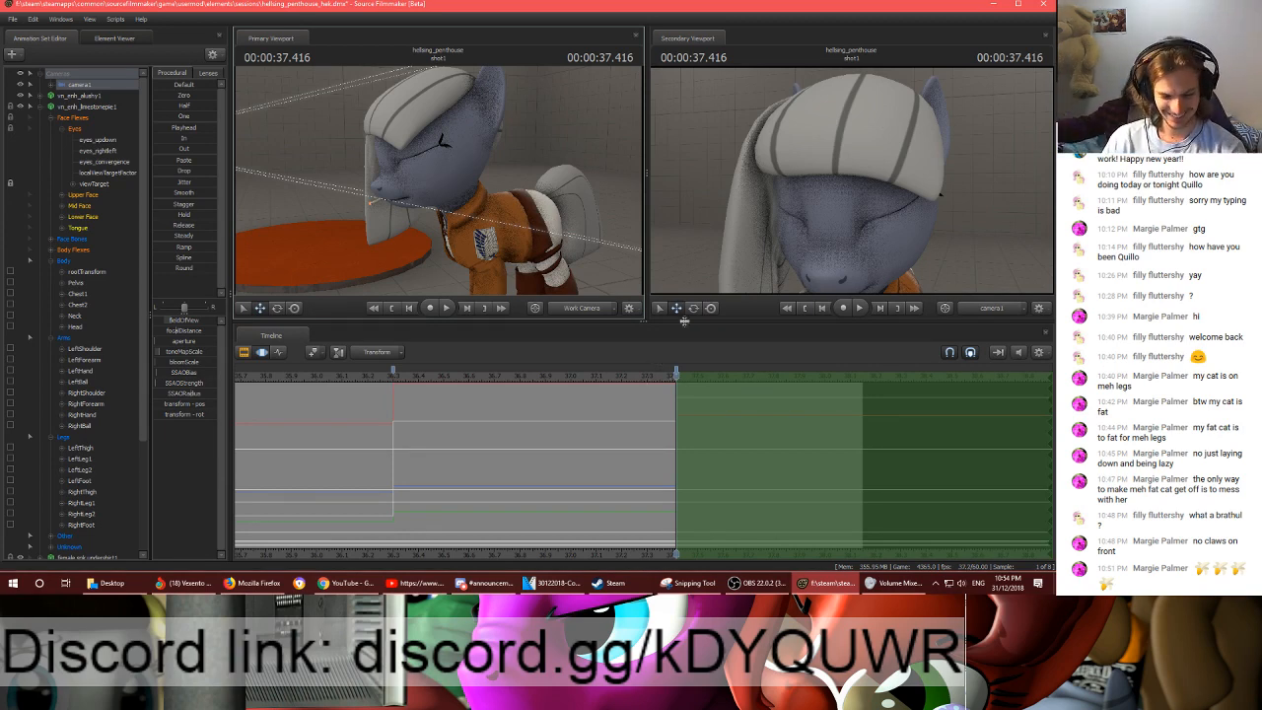
{"action": "key", "text": "space"}
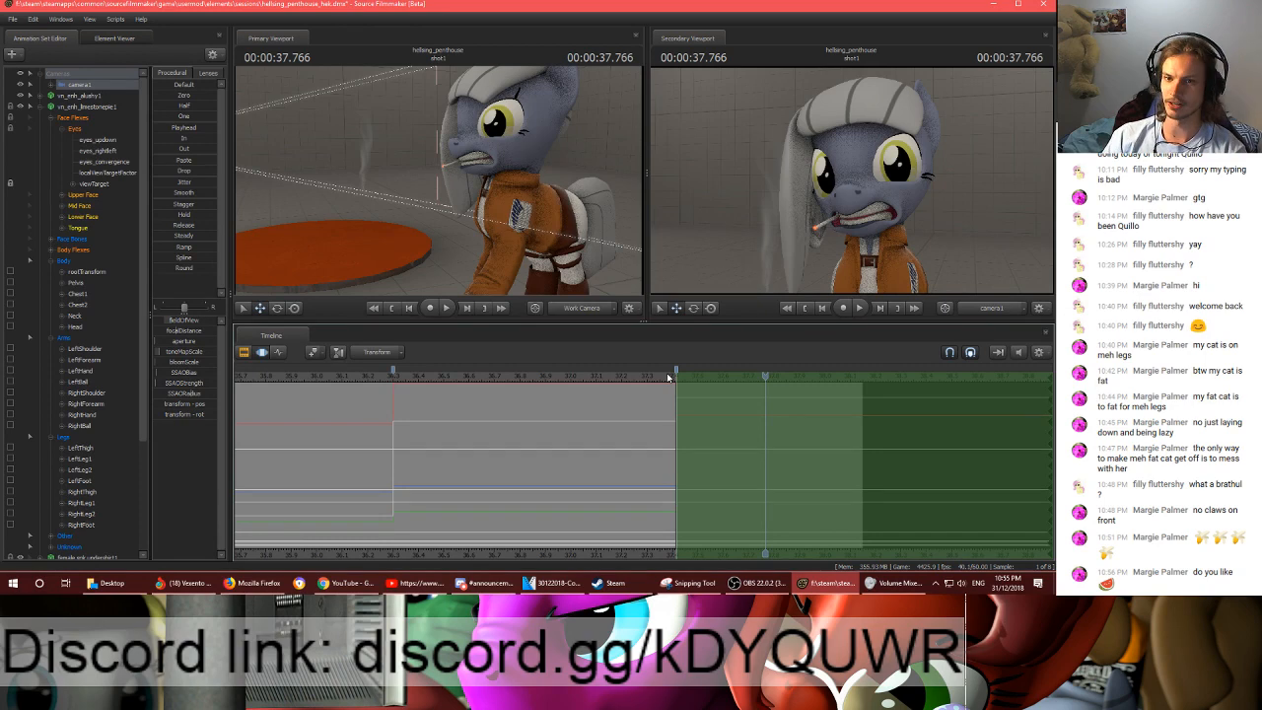
{"action": "key", "text": "space"}
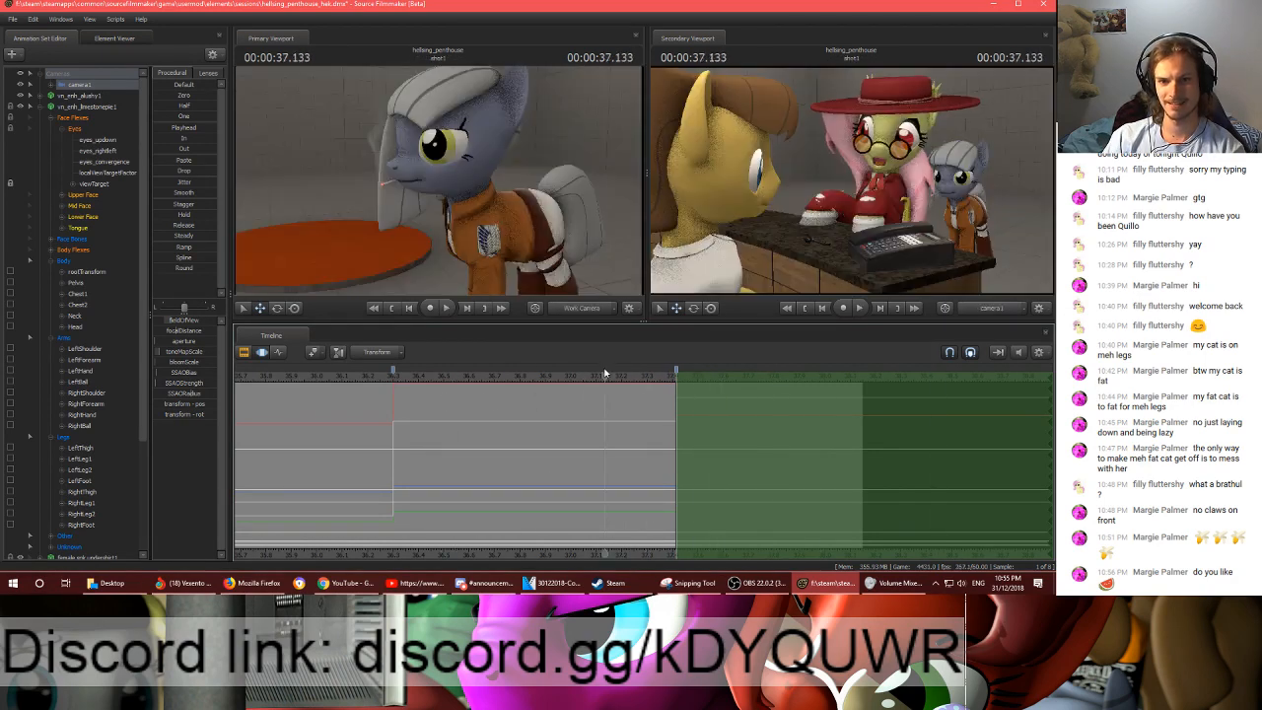
{"action": "key", "text": "space"}
{"action": "mouse_move", "coordinate": [793, 378]}
{"action": "left_mouse_down"}
{"action": "mouse_move", "coordinate": [699, 377]}
{"action": "mouse_move", "coordinate": [817, 372]}
{"action": "left_mouse_up"}
{"action": "left_click_drag", "start_coordinate": [852, 187], "coordinate": [852, 187]}
{"action": "key", "text": "w"}
{"action": "key", "text": "w"}
{"action": "key", "text": "w"}
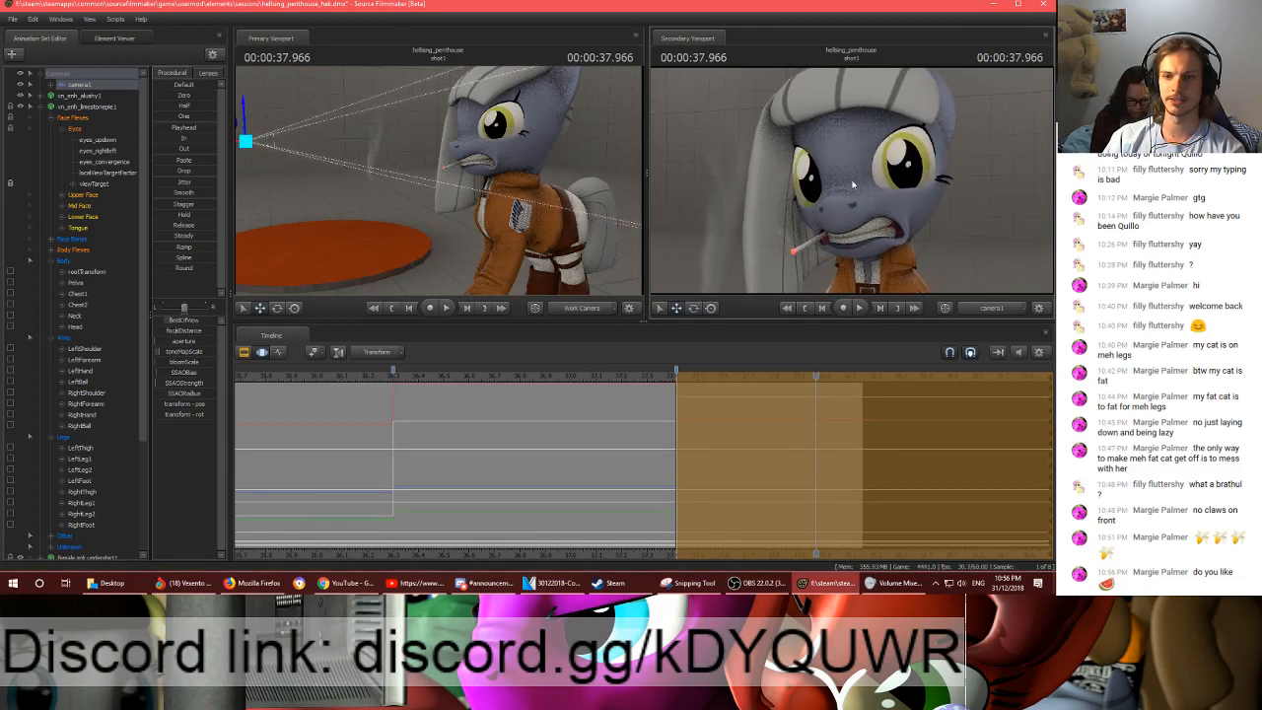
- Check the closer camera framing across the end of shot1 and save the session
{"action": "left_click", "coordinate": [784, 375]}
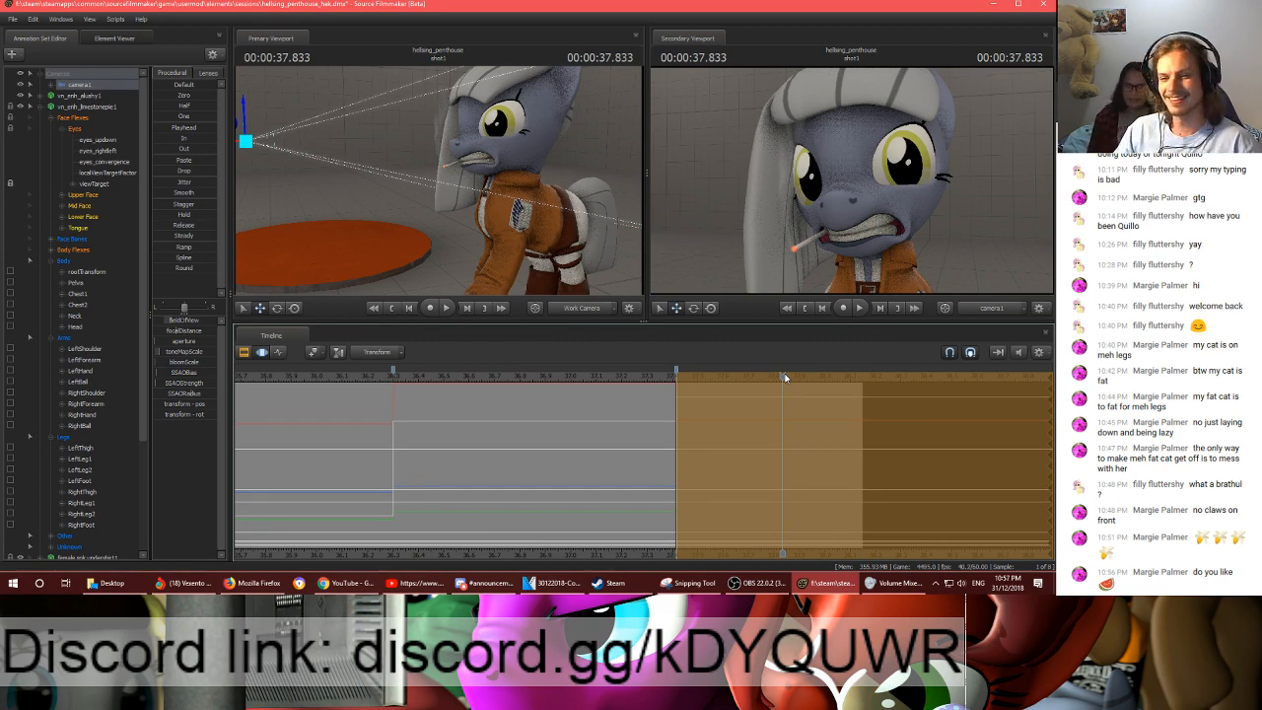
{"action": "left_click_drag", "start_coordinate": [783, 375], "coordinate": [880, 367]}
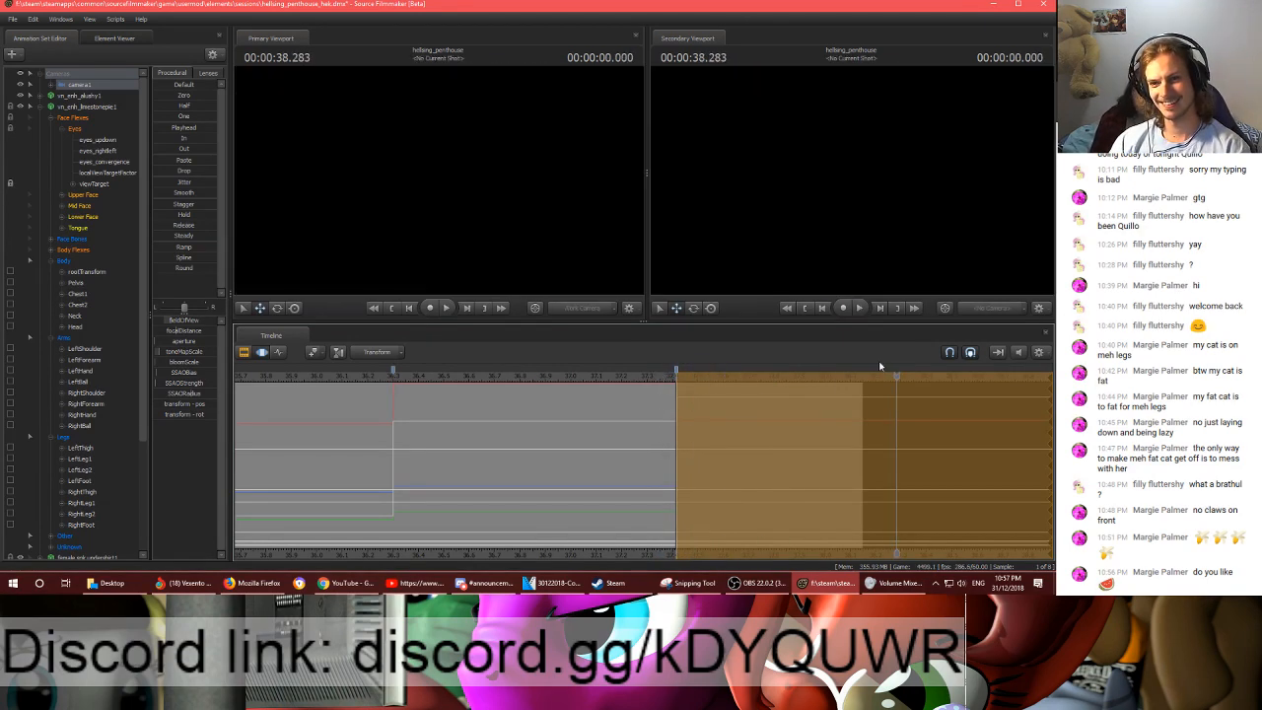
{"action": "key", "text": "space"}
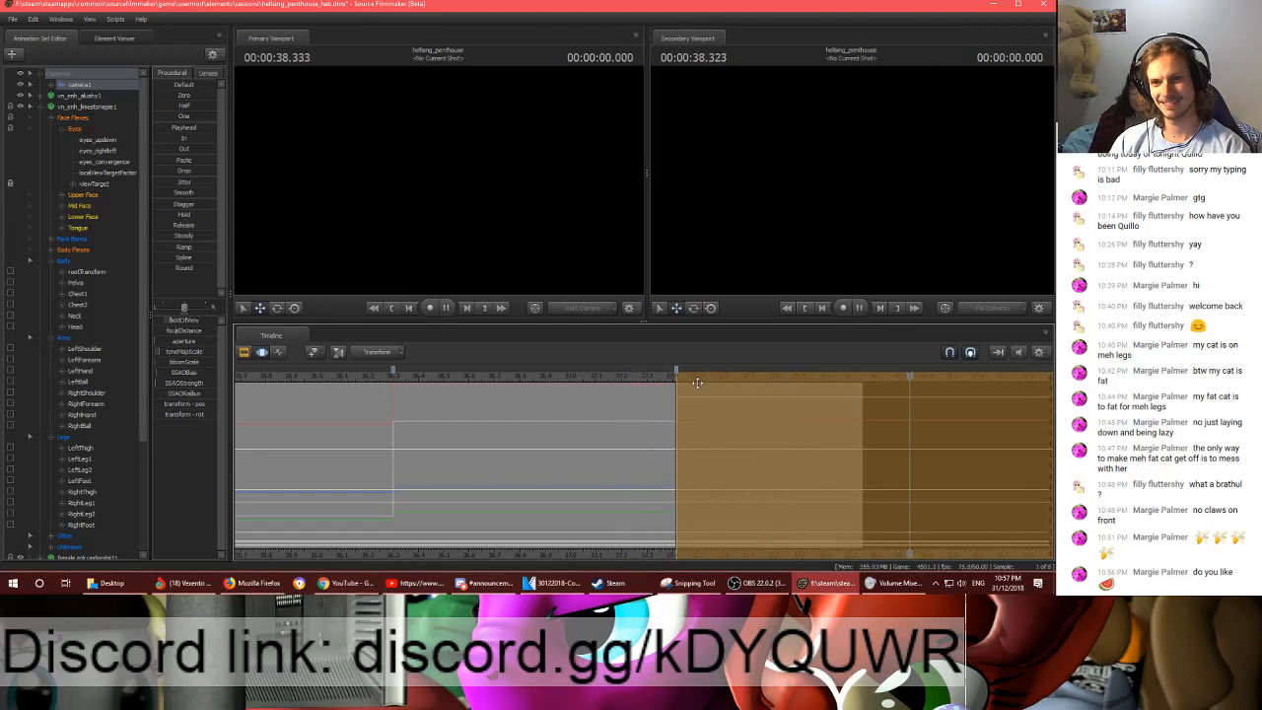
{"action": "left_click", "coordinate": [934, 376]}
{"action": "key", "text": "ctrl+s"}
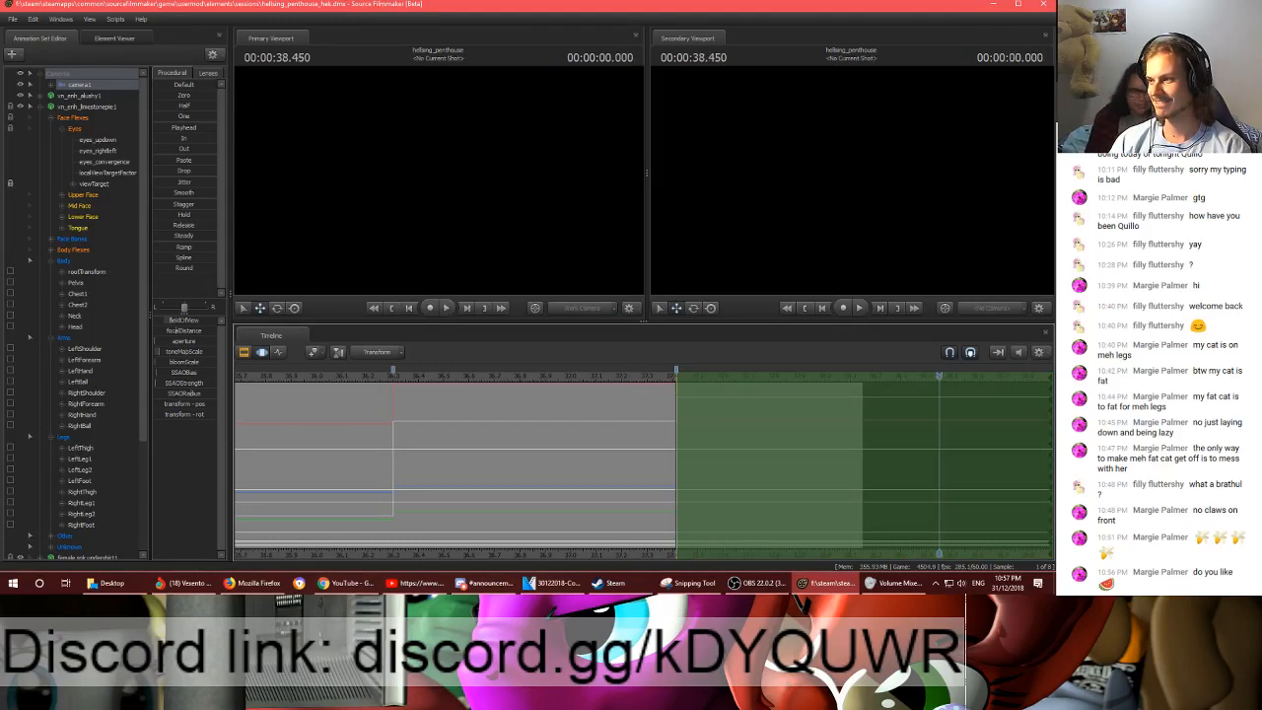
- Return to Source Filmmaker and play the camera cut from 37.383 s to the end of shot1
{"action": "key", "text": "alt+Tab"}
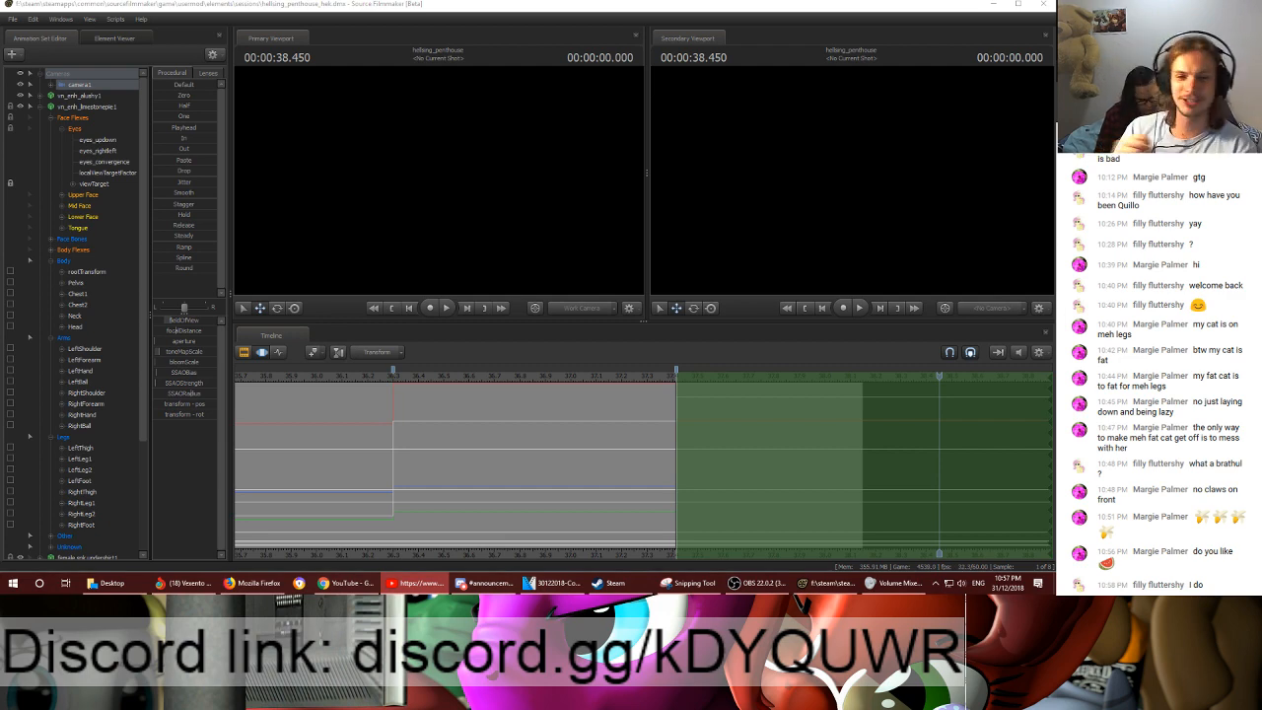
{"action": "left_click", "coordinate": [669, 385]}
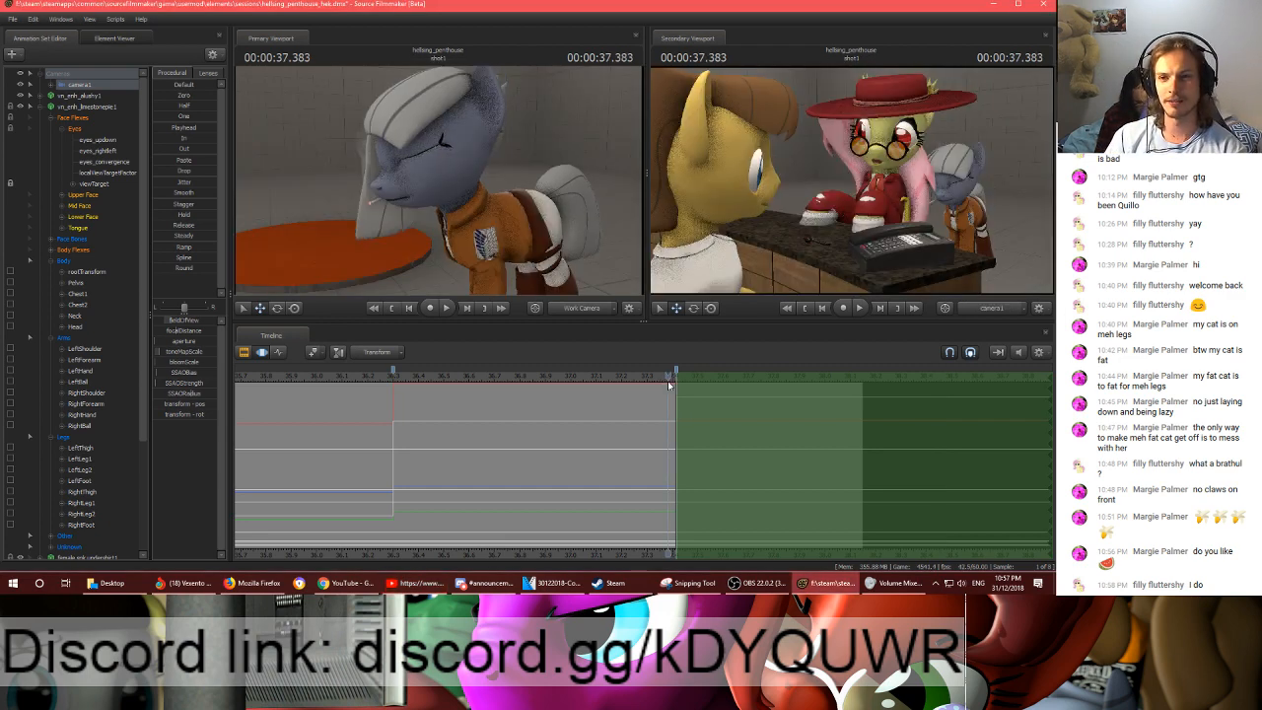
{"action": "key", "text": "space"}
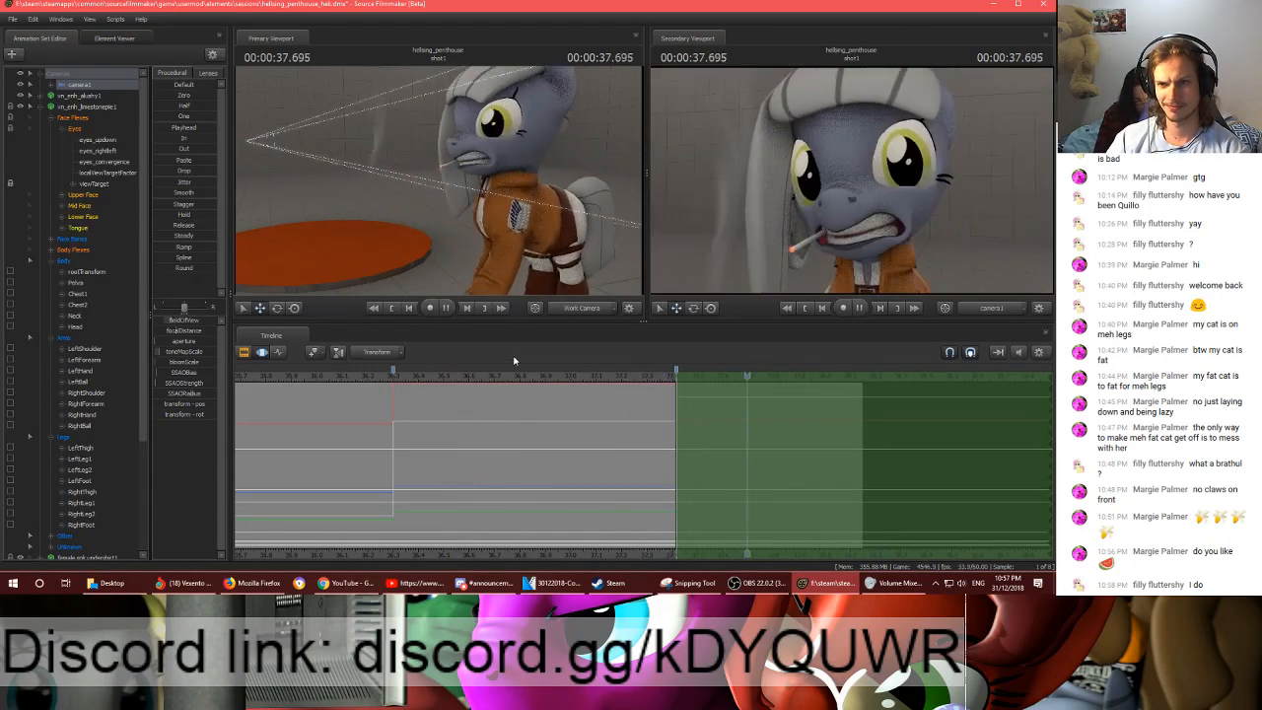
- Show the grey pony's Upper Face curves in the Graph Editor and add a keyframe at frame 2226
{"action": "left_click", "coordinate": [83, 194]}
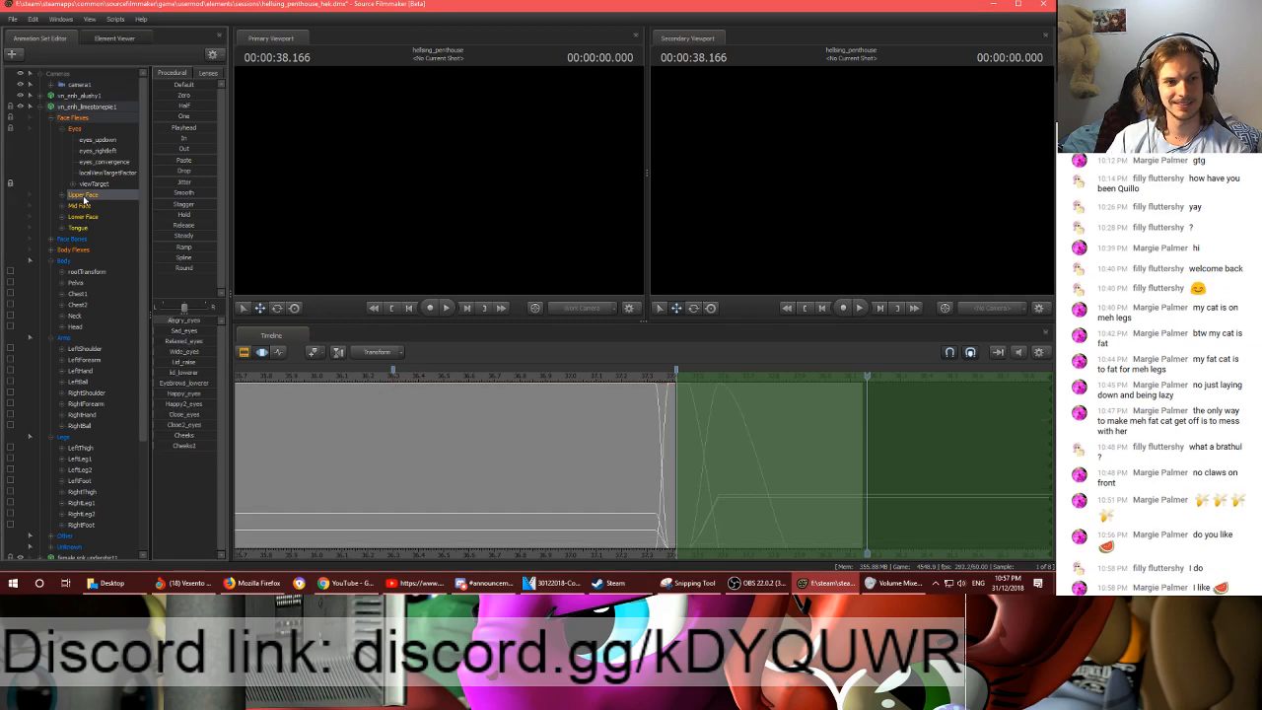
{"action": "left_click", "coordinate": [279, 353]}
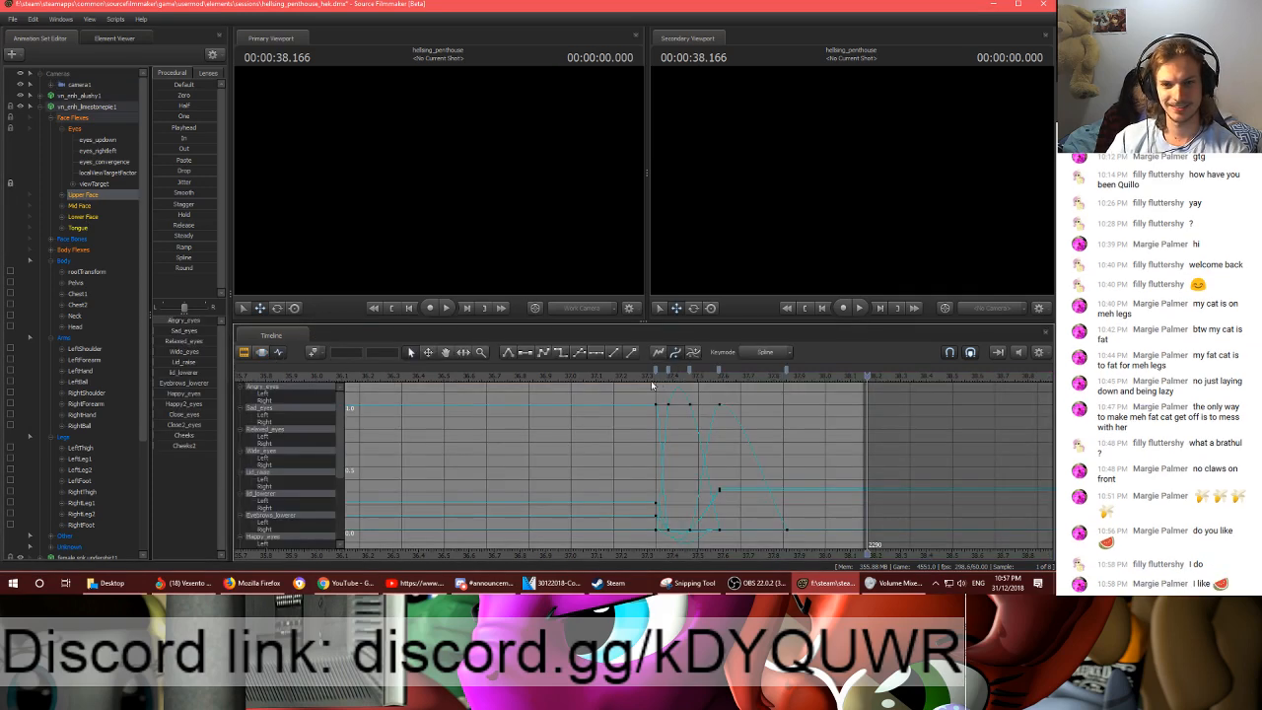
{"action": "mouse_move", "coordinate": [651, 379]}
{"action": "left_mouse_down"}
{"action": "mouse_move", "coordinate": [459, 378]}
{"action": "mouse_move", "coordinate": [743, 386]}
{"action": "mouse_move", "coordinate": [637, 375]}
{"action": "left_mouse_up"}
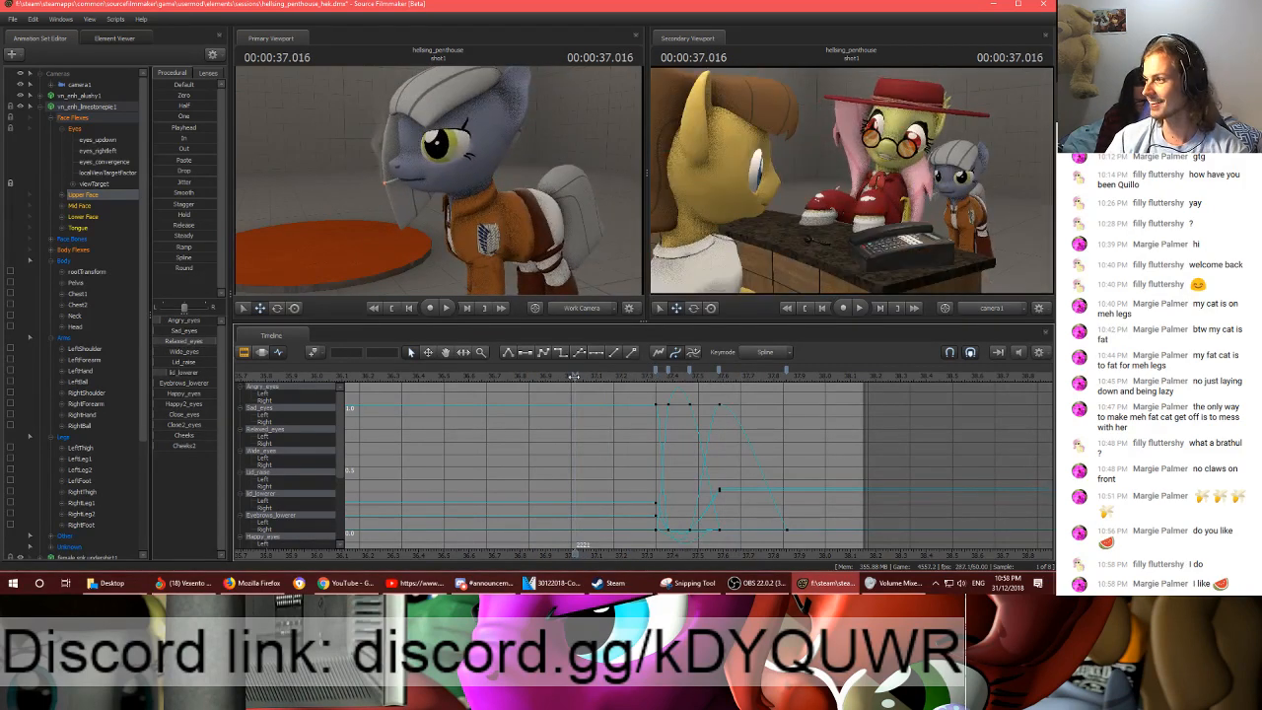
{"action": "left_click_drag", "start_coordinate": [573, 377], "coordinate": [595, 376]}
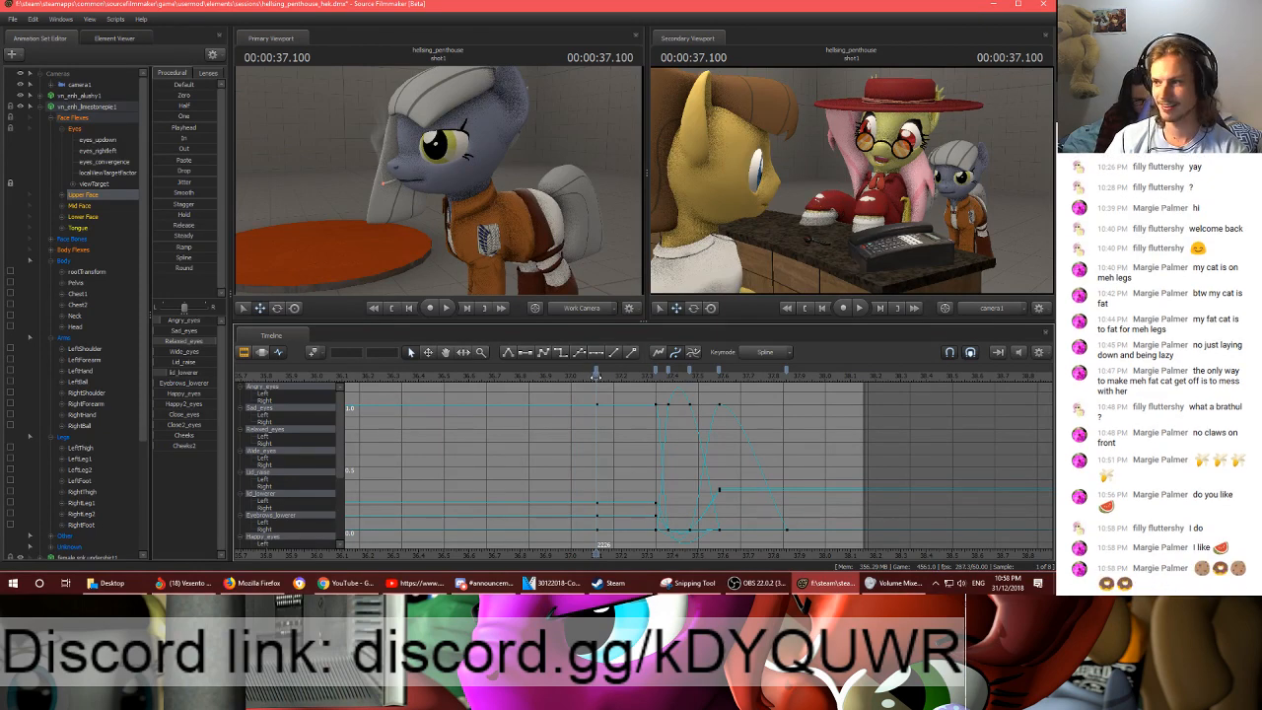
- Lower Relaxed_eyes to 0 at frames 2231 and 2240, and replay the eye expression
{"action": "key", "text": "Right"}
{"action": "key", "text": "Right"}
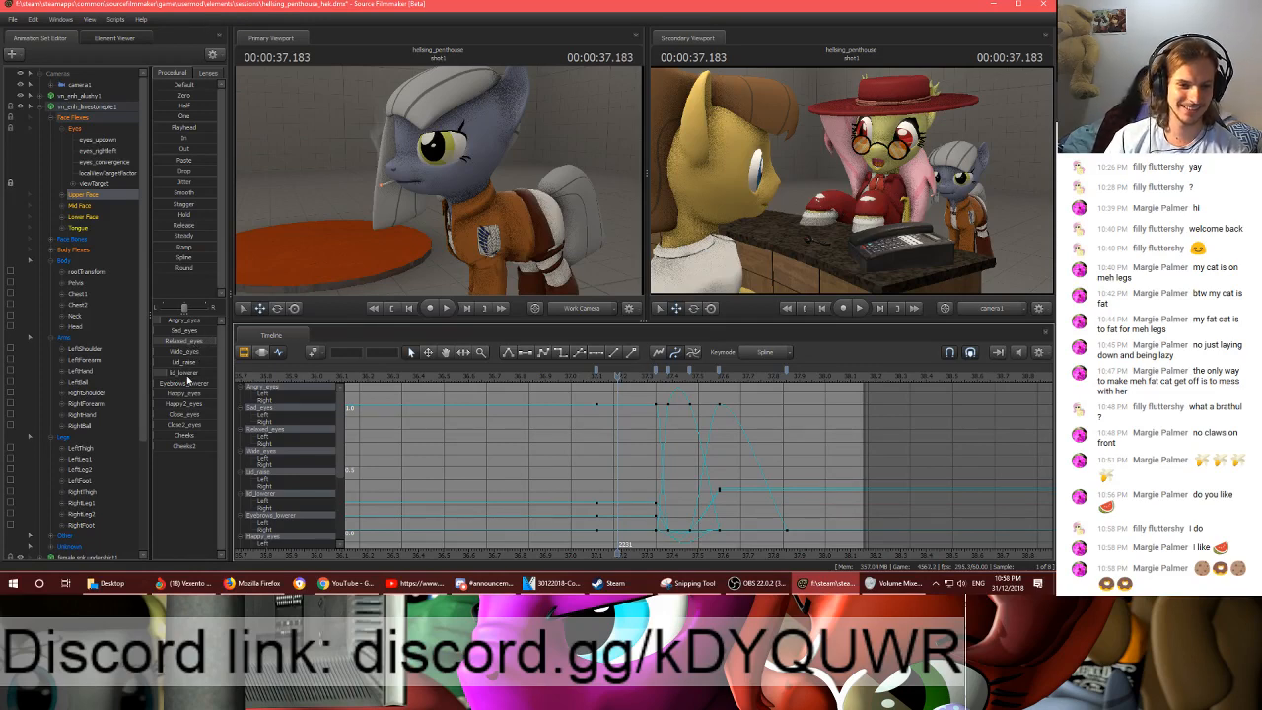
{"action": "left_click_drag", "start_coordinate": [202, 343], "coordinate": [118, 345]}
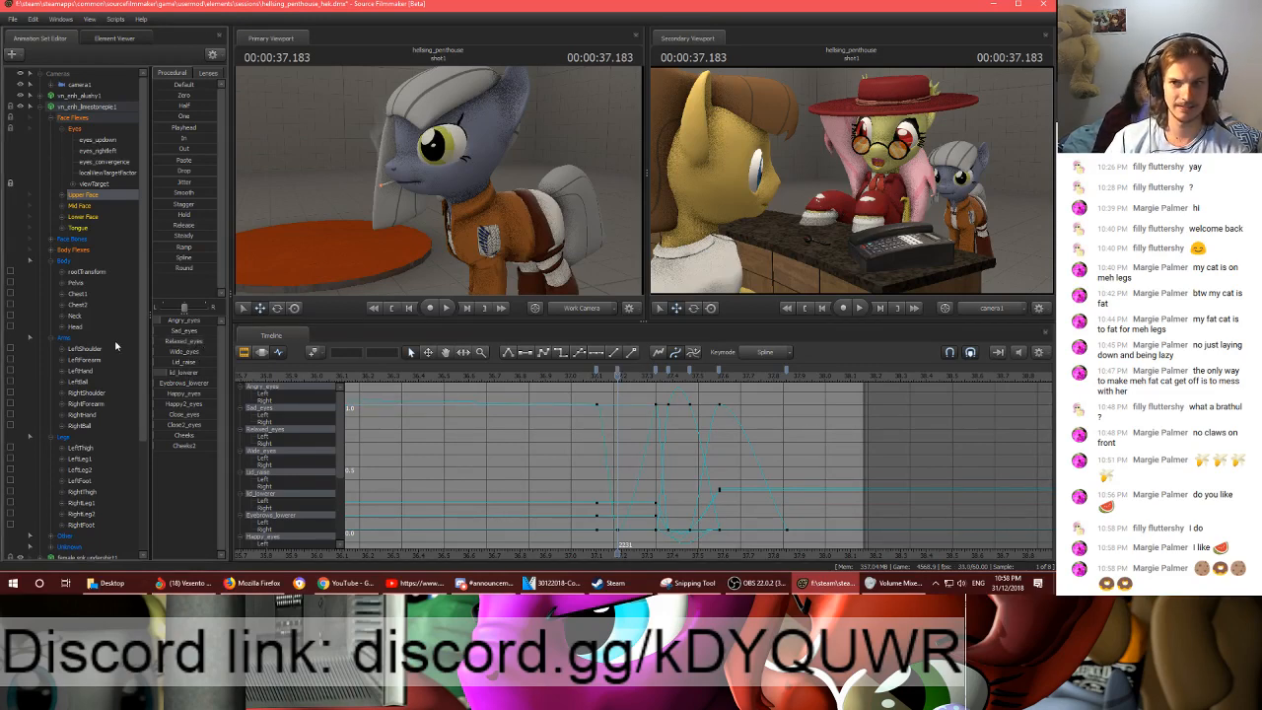
{"action": "left_click_drag", "start_coordinate": [619, 376], "coordinate": [654, 374]}
{"action": "left_click_drag", "start_coordinate": [201, 345], "coordinate": [140, 347]}
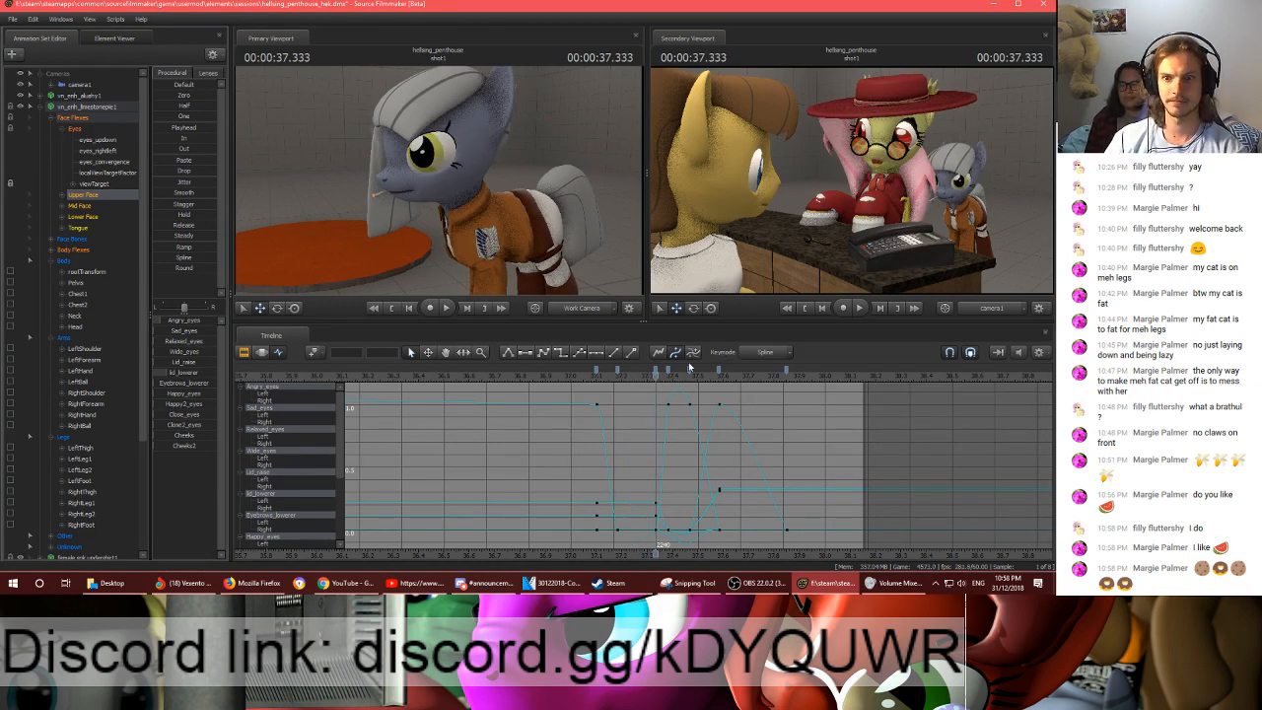
{"action": "left_click", "coordinate": [586, 378]}
{"action": "key", "text": "space"}
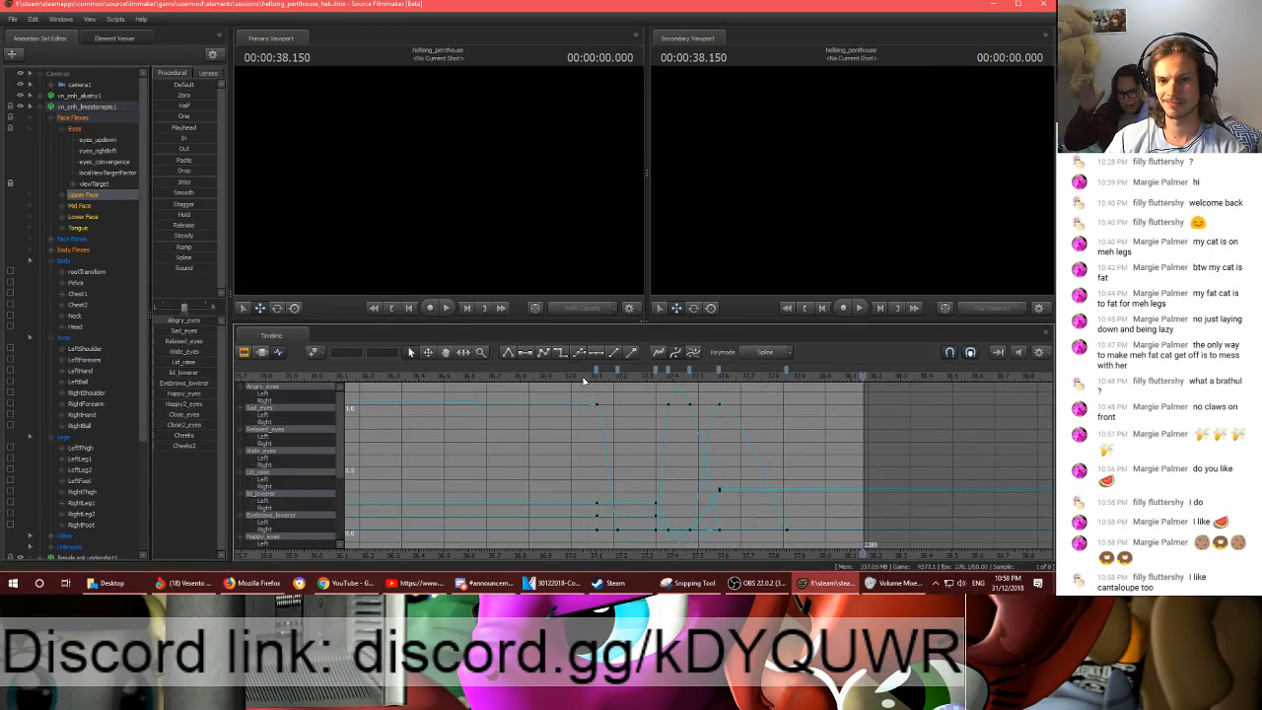
- Flatten the tangents of the Upper Face keyframes around the eye close, through the Wide_eyes peak at frame 2255
{"action": "left_click", "coordinate": [614, 370]}
{"action": "left_click", "coordinate": [657, 371]}
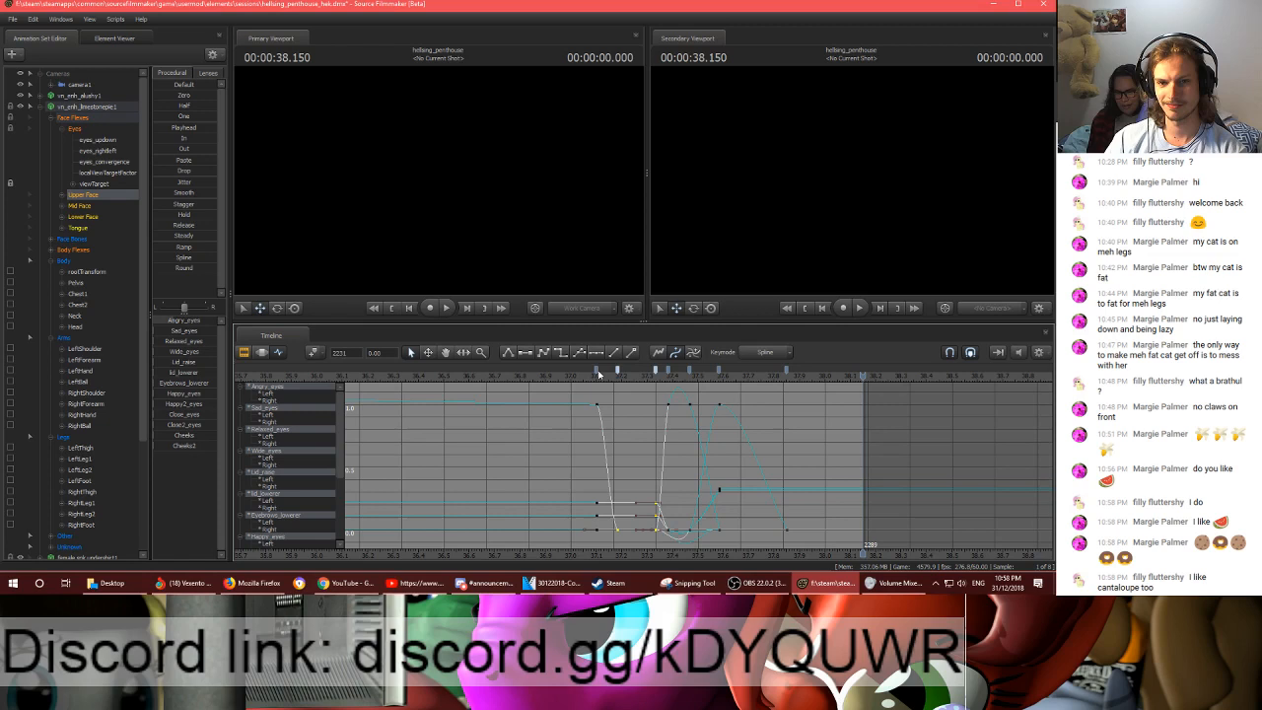
{"action": "left_click", "coordinate": [704, 408]}
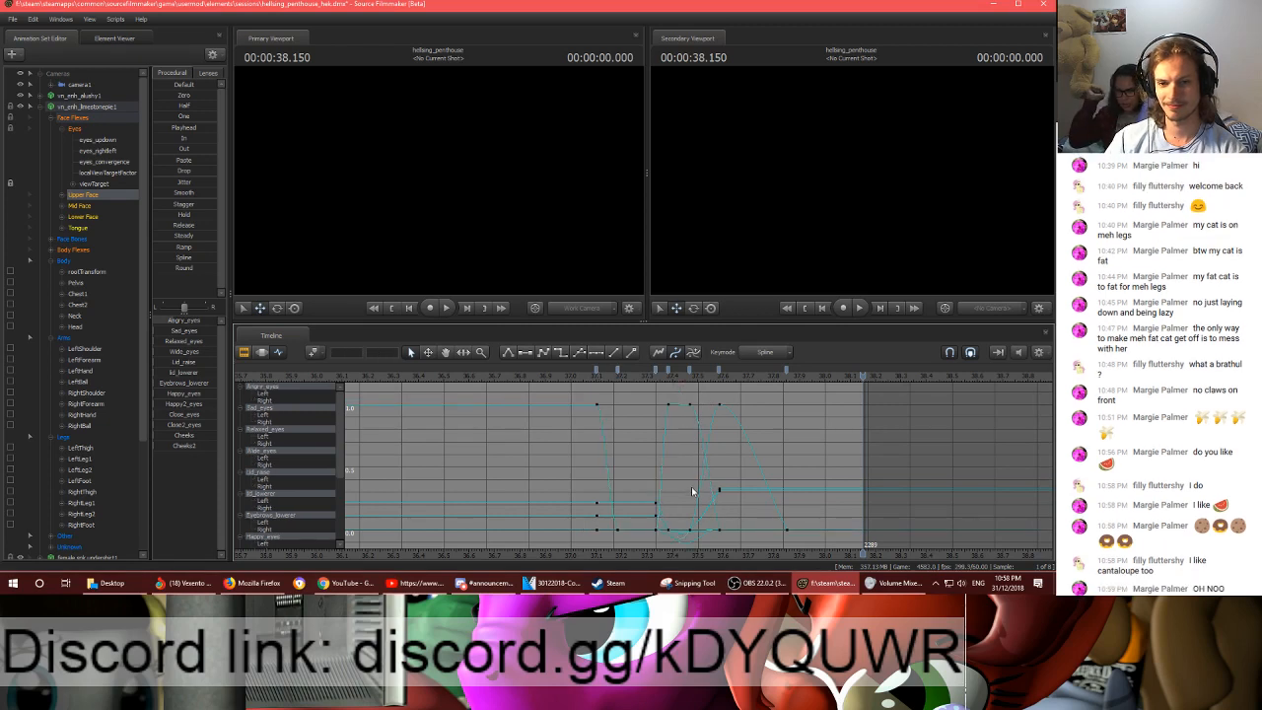
{"action": "left_click_drag", "start_coordinate": [727, 527], "coordinate": [648, 541]}
{"action": "key", "text": "2"}
{"action": "left_click", "coordinate": [751, 463]}
{"action": "left_click_drag", "start_coordinate": [728, 395], "coordinate": [695, 423]}
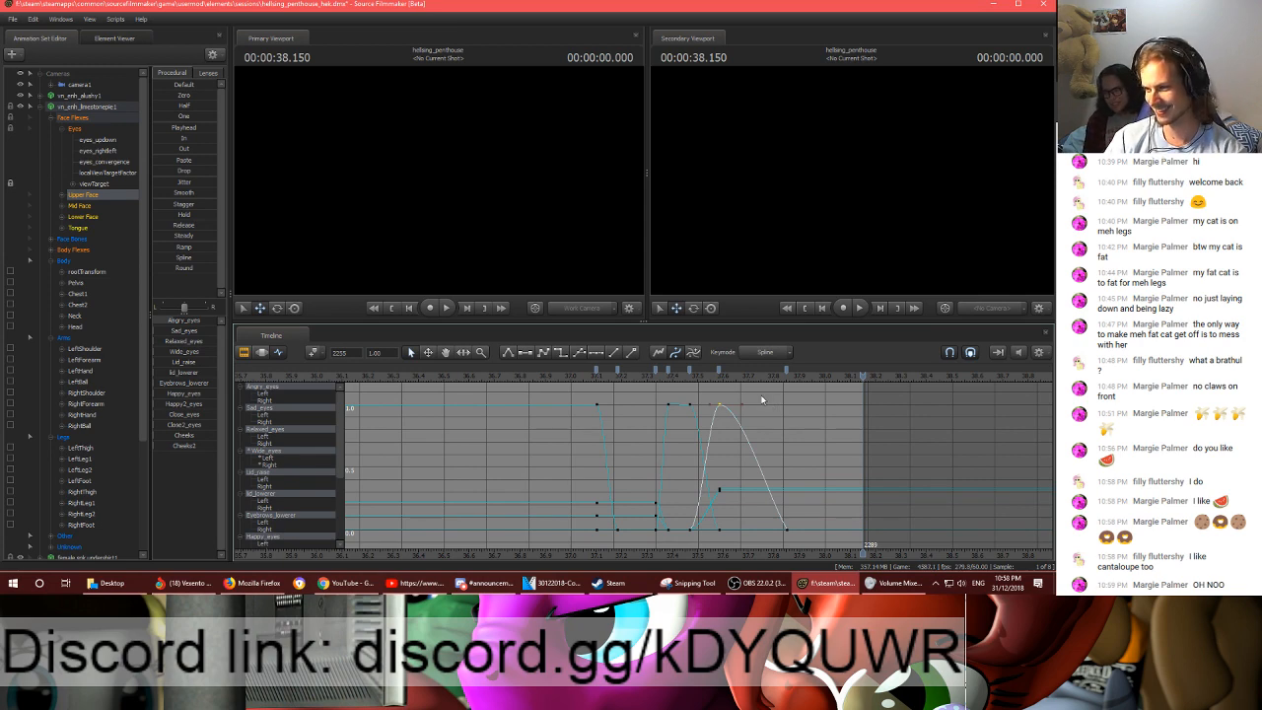
{"action": "left_click", "coordinate": [744, 473]}
- Replay the eye animation from 37.316 s and again from 37.100 s, and save the session
{"action": "left_click", "coordinate": [651, 381]}
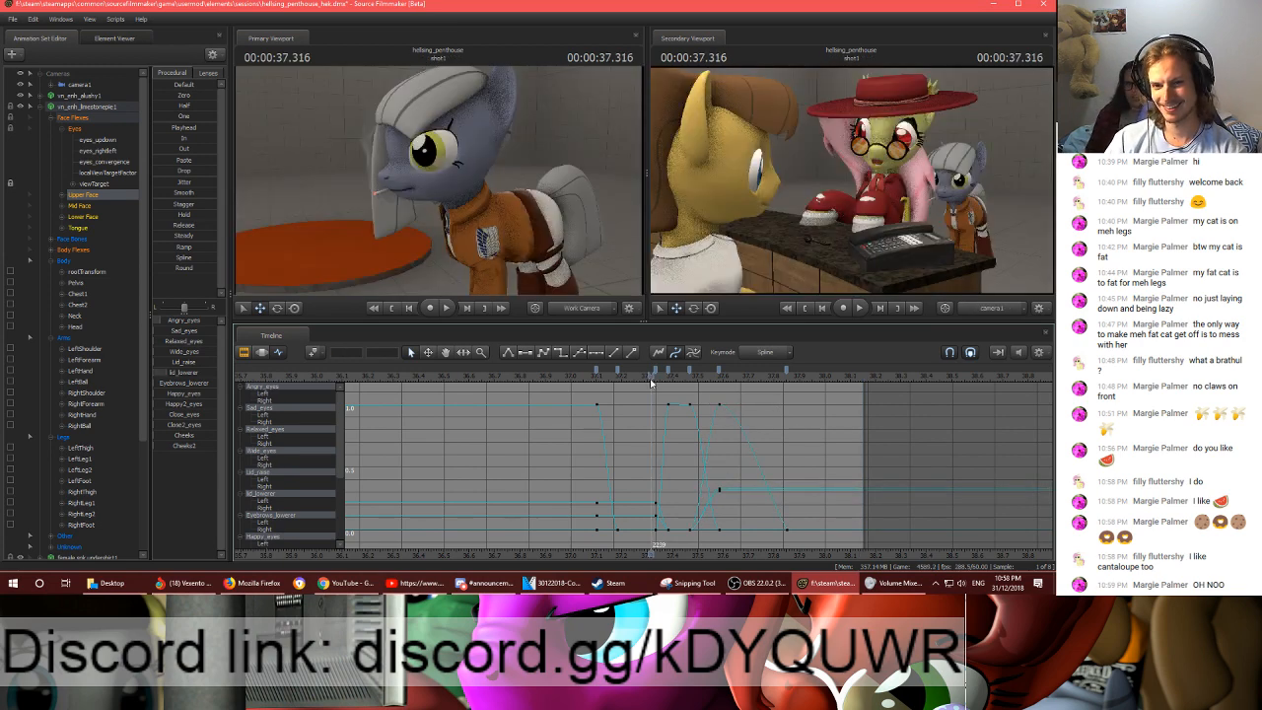
{"action": "key", "text": "space"}
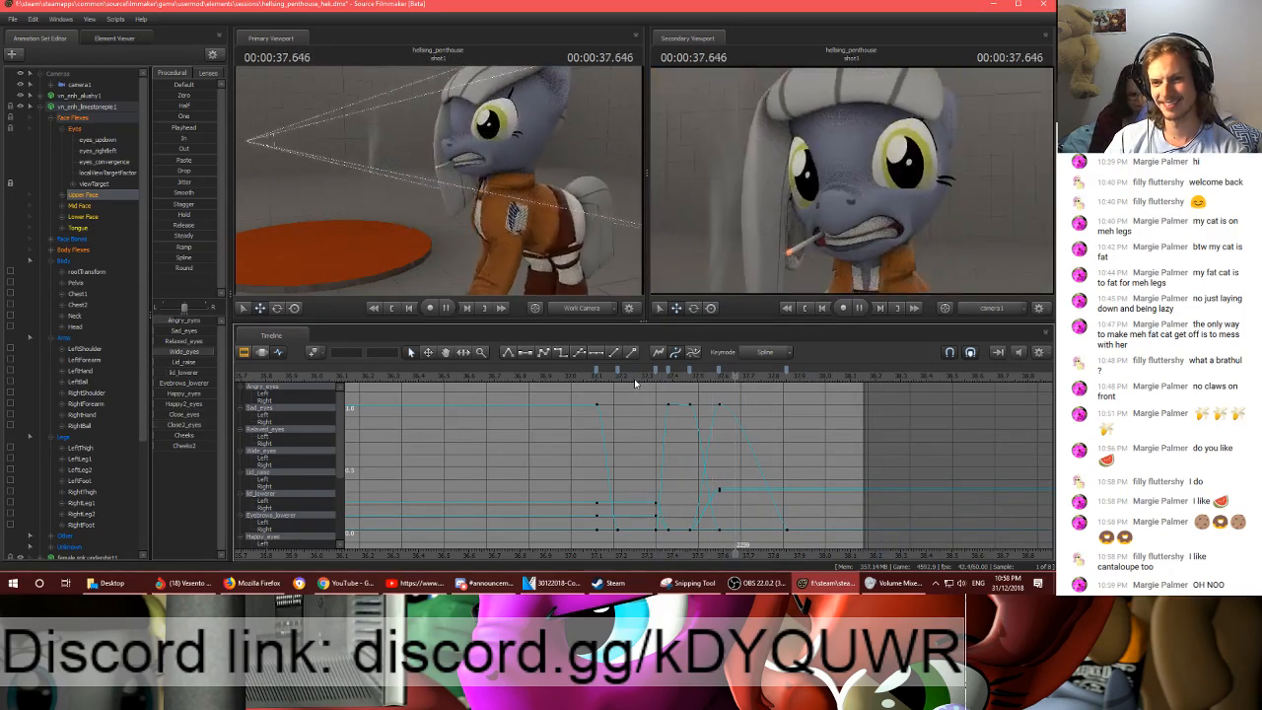
{"action": "key", "text": "space"}
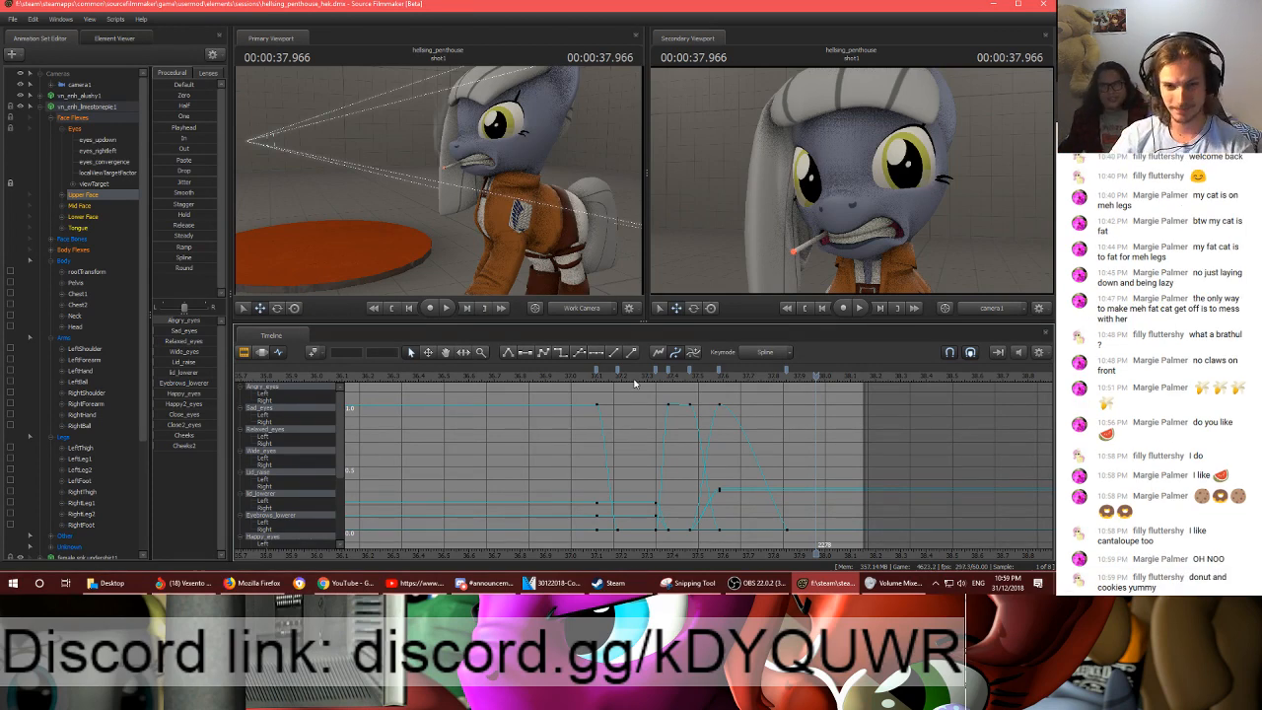
{"action": "left_click_drag", "start_coordinate": [657, 398], "coordinate": [712, 417]}
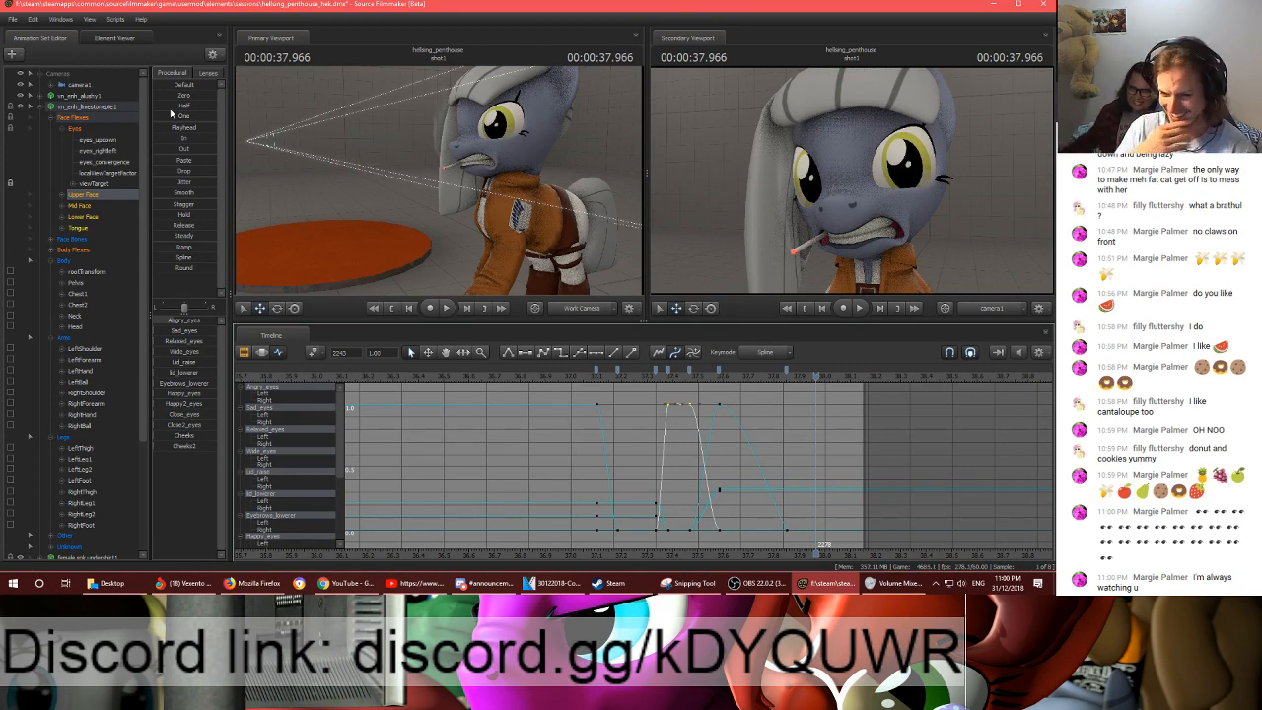
{"action": "left_click", "coordinate": [596, 377]}
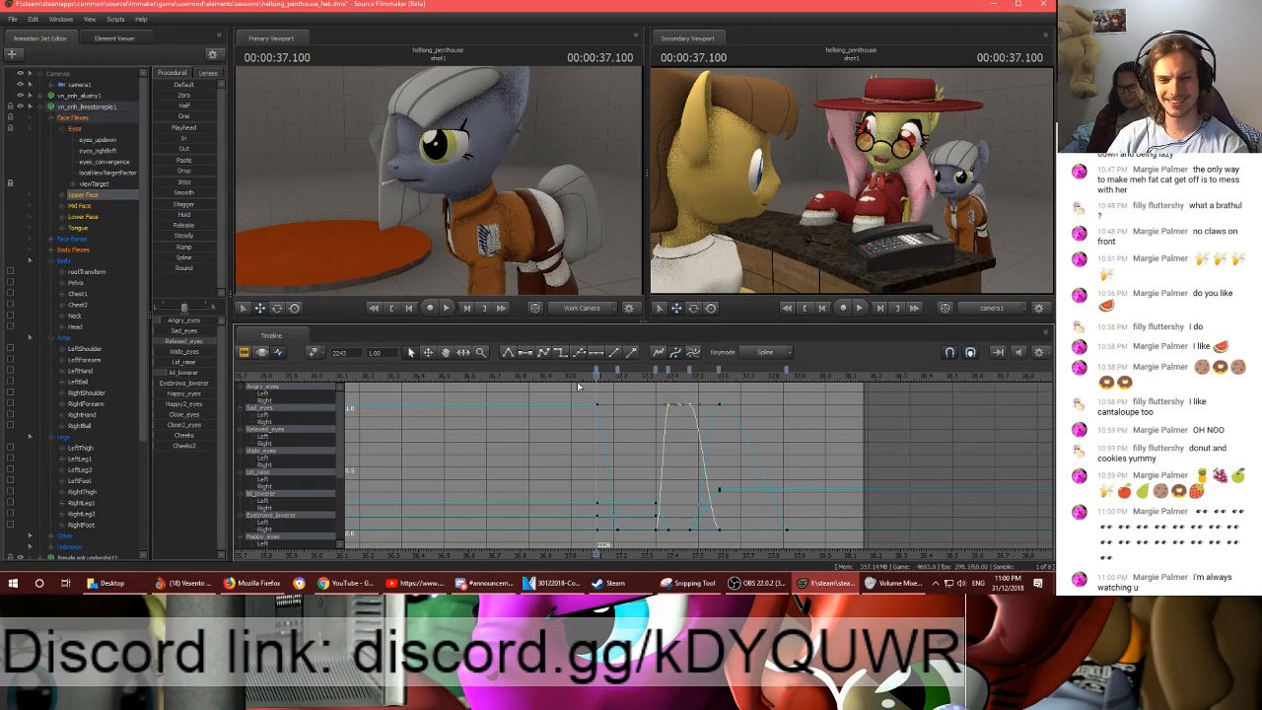
{"action": "key", "text": "space"}
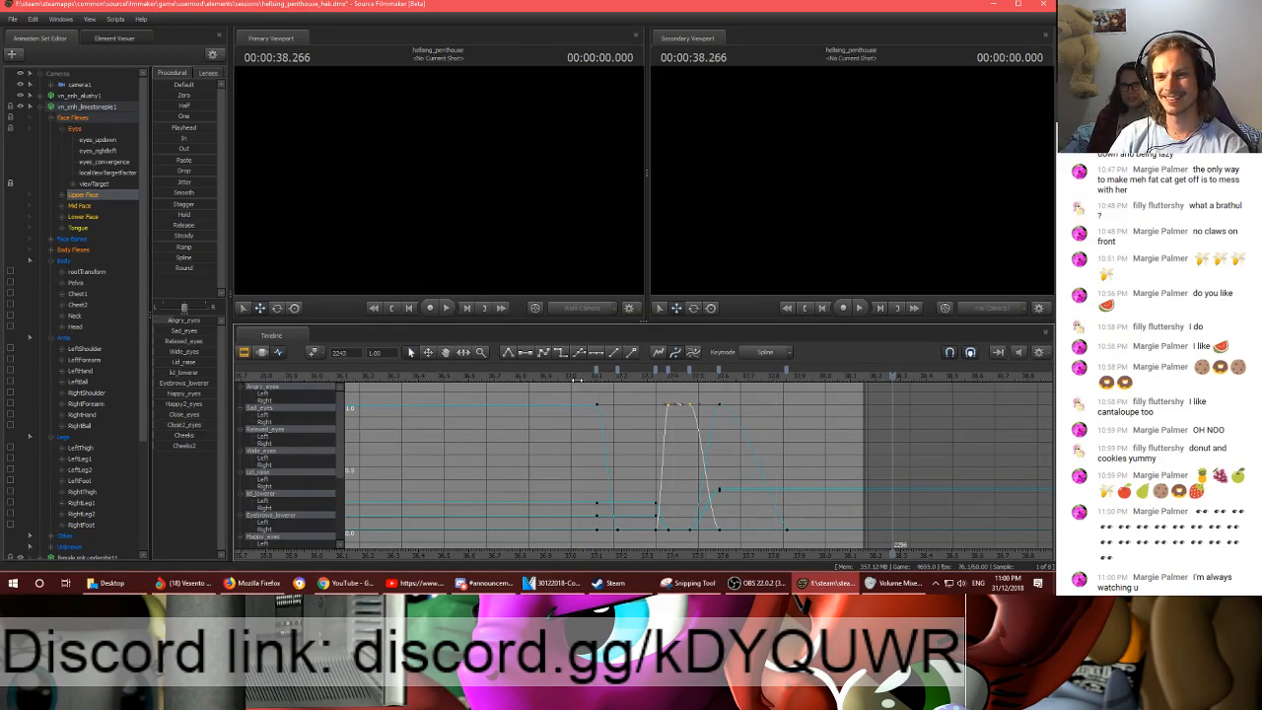
{"action": "key", "text": "space"}
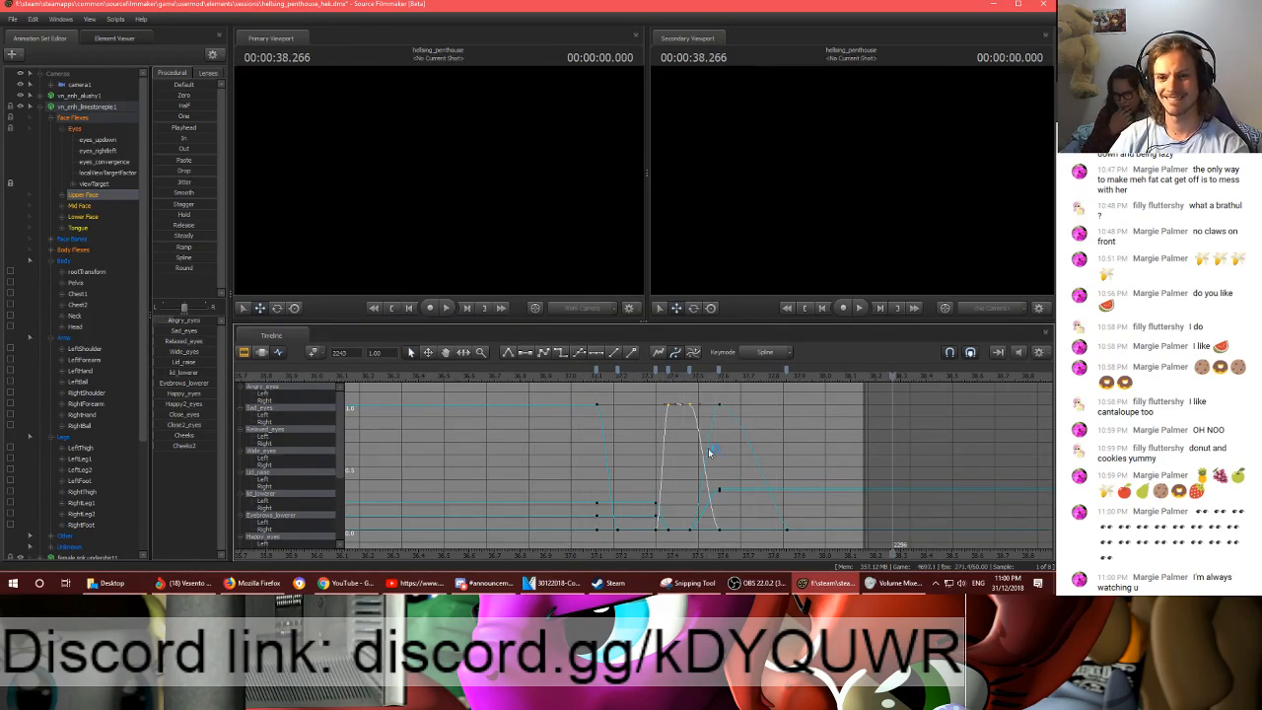
{"action": "key", "text": "ctrl+s"}
- Play the whole of shot1 from its beginning to the end
{"action": "scroll", "coordinate": [764, 454], "scroll_direction": "down", "scroll_amount": 4}
{"action": "scroll", "coordinate": [746, 458], "scroll_direction": "down", "scroll_amount": 5}
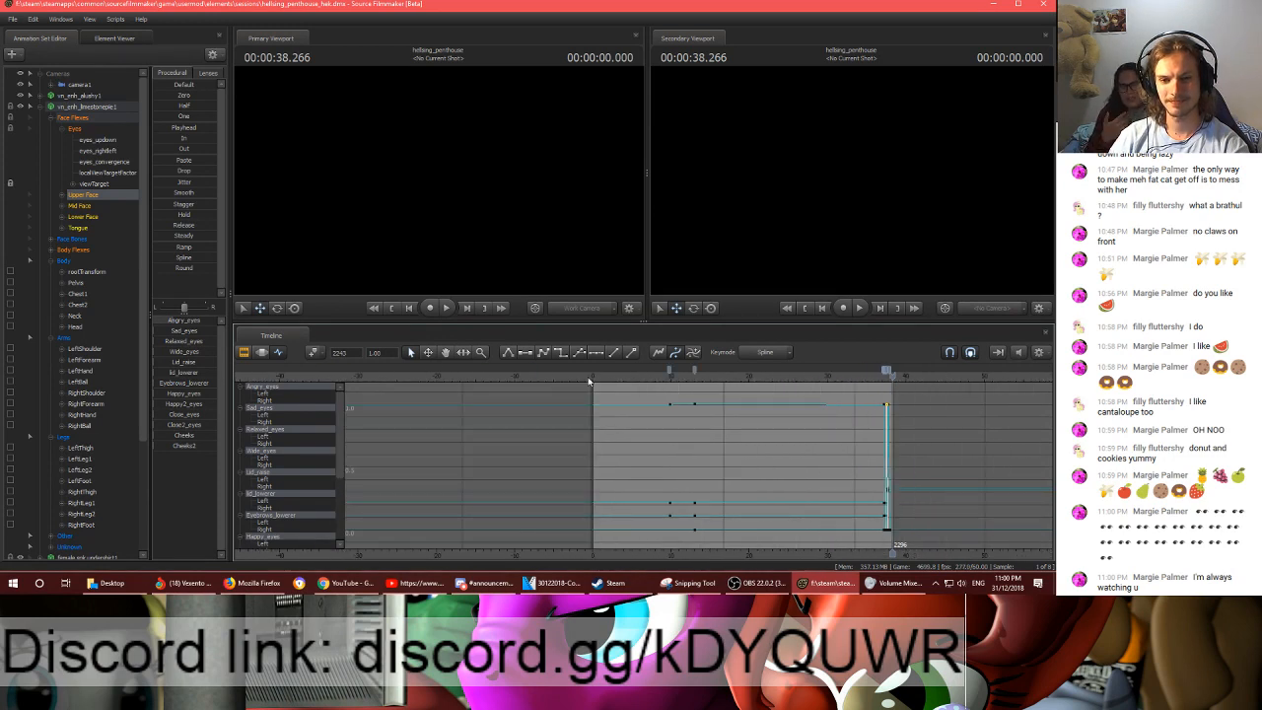
{"action": "left_click", "coordinate": [590, 382]}
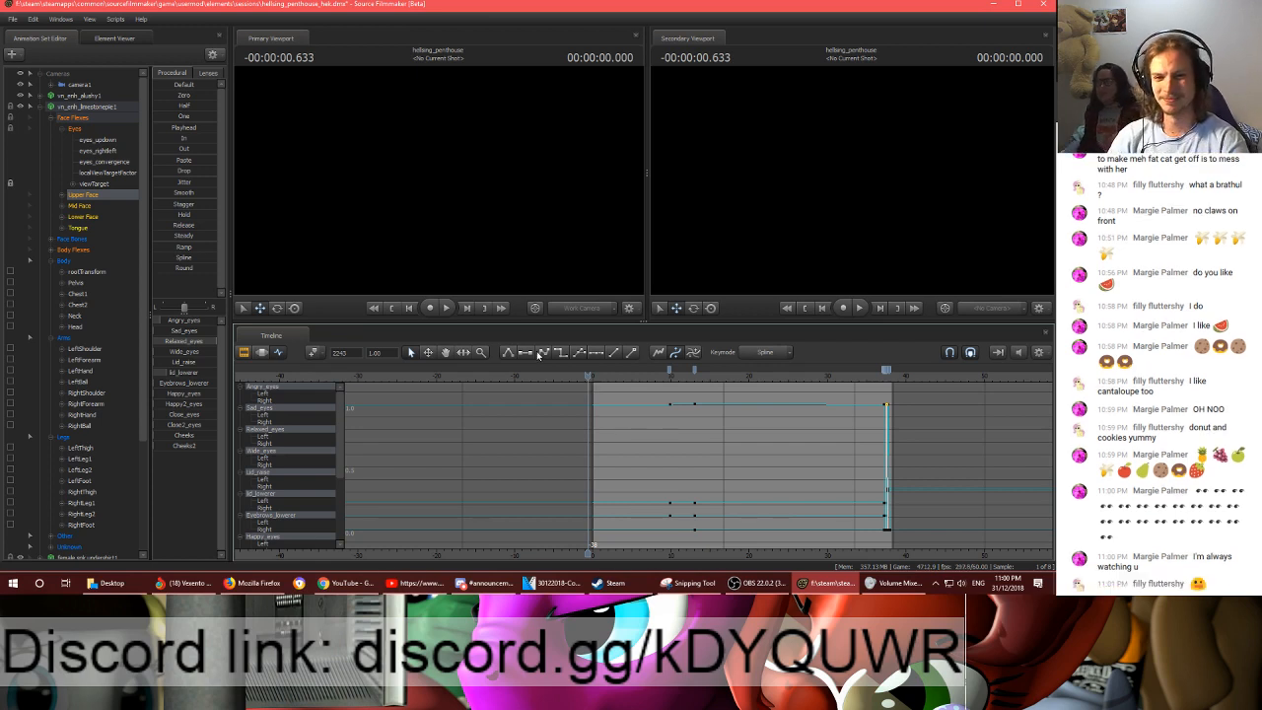
{"action": "key", "text": "space"}
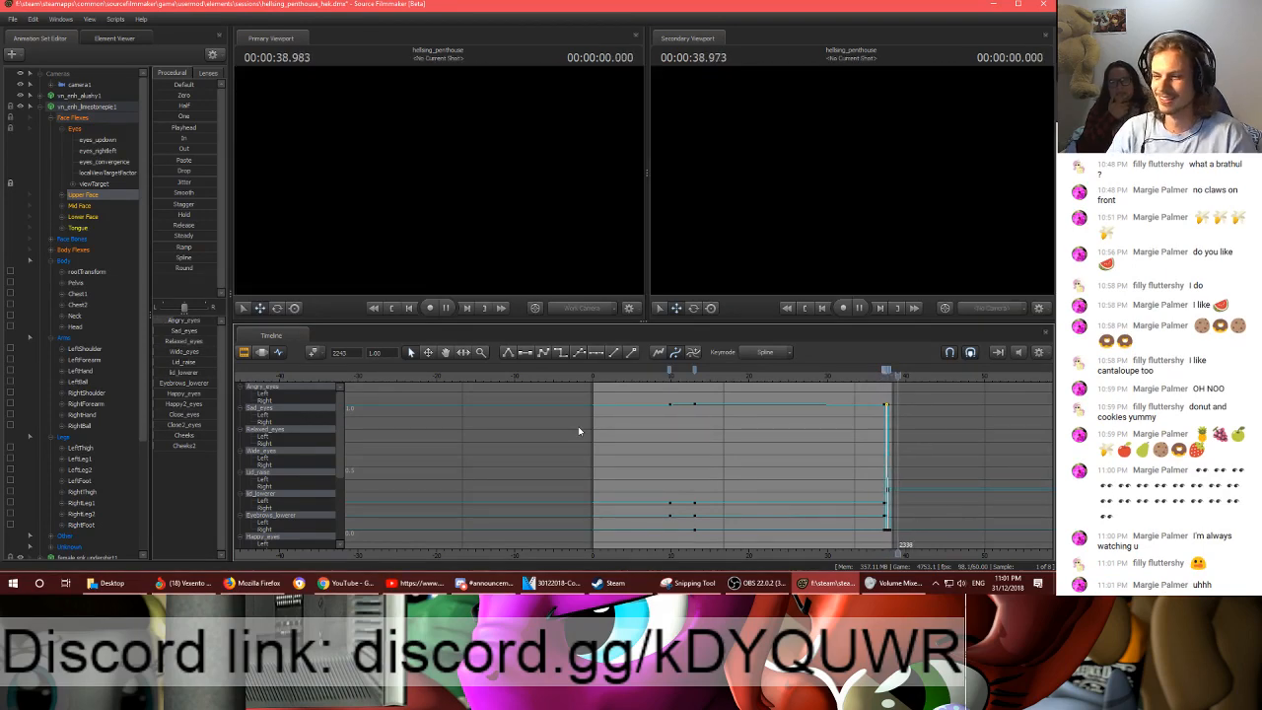
- Scrub through the second half of shot1 and review the playback from the start up to 11.333 s
{"action": "left_click", "coordinate": [770, 377]}
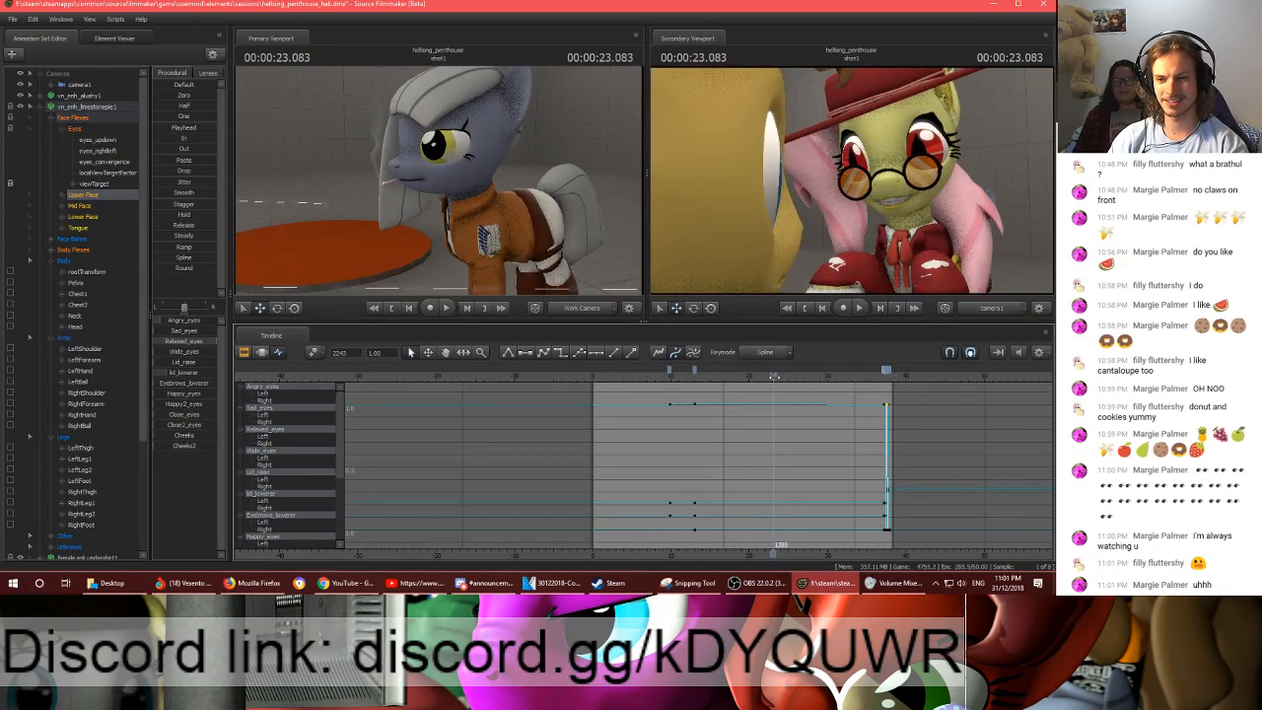
{"action": "left_click_drag", "start_coordinate": [770, 375], "coordinate": [876, 374]}
{"action": "left_click_drag", "start_coordinate": [890, 374], "coordinate": [593, 376]}
{"action": "key", "text": "space"}
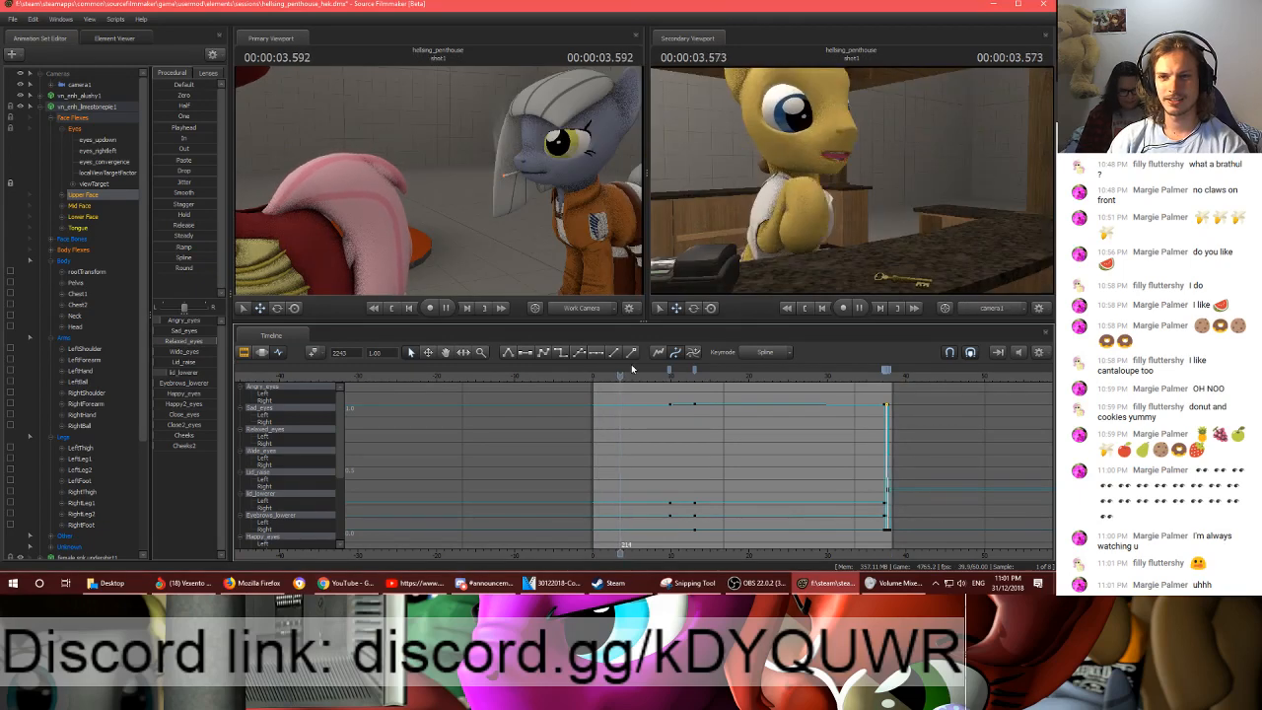
{"action": "key", "text": "space"}
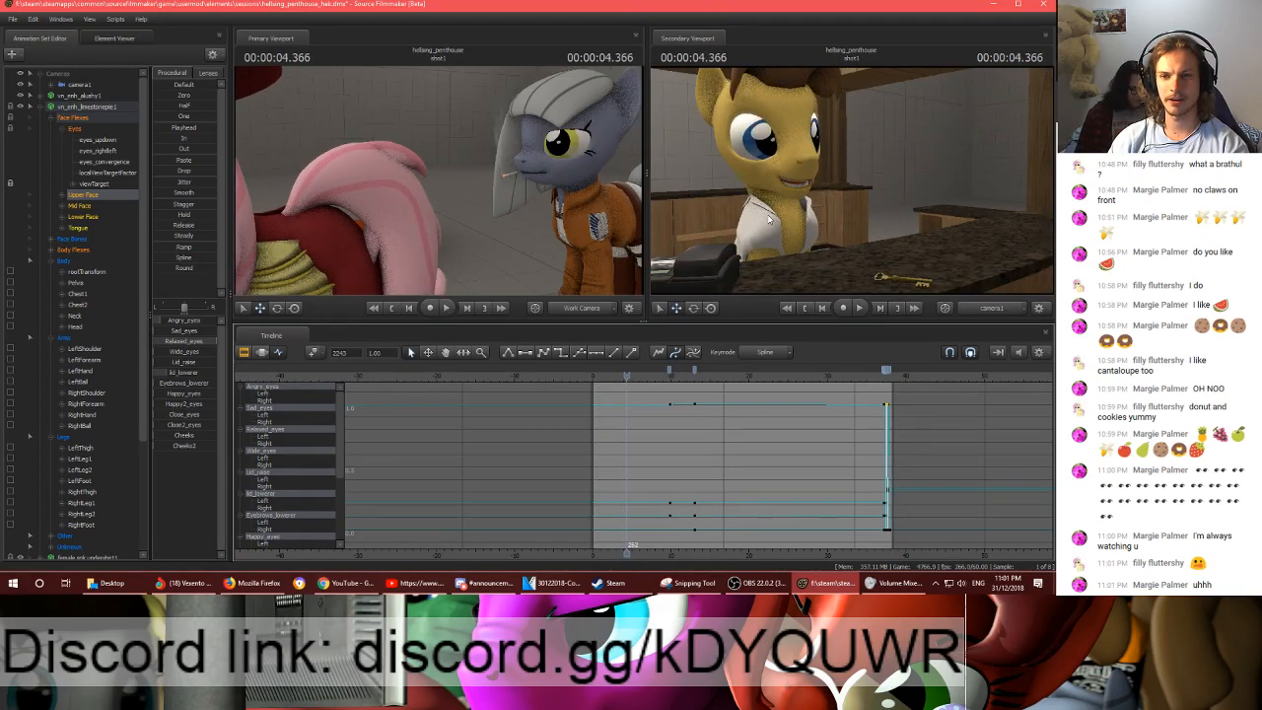
{"action": "key", "text": "space"}
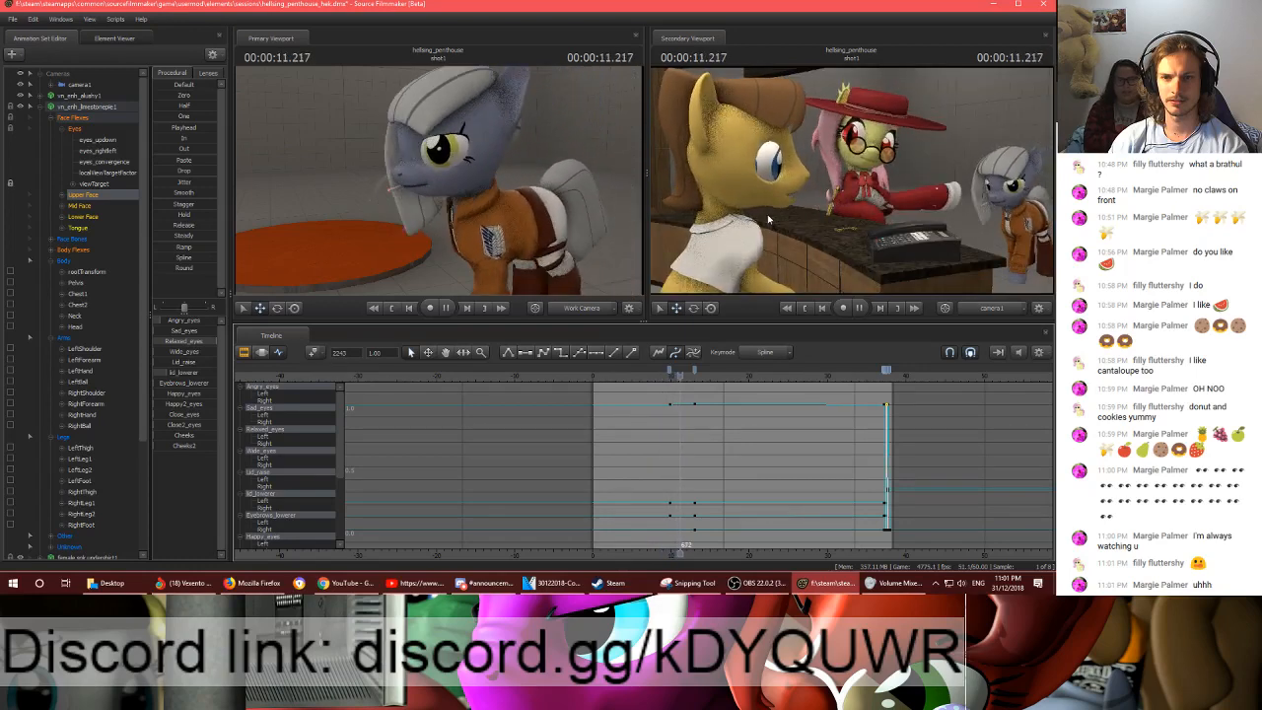
{"action": "key", "text": "space"}
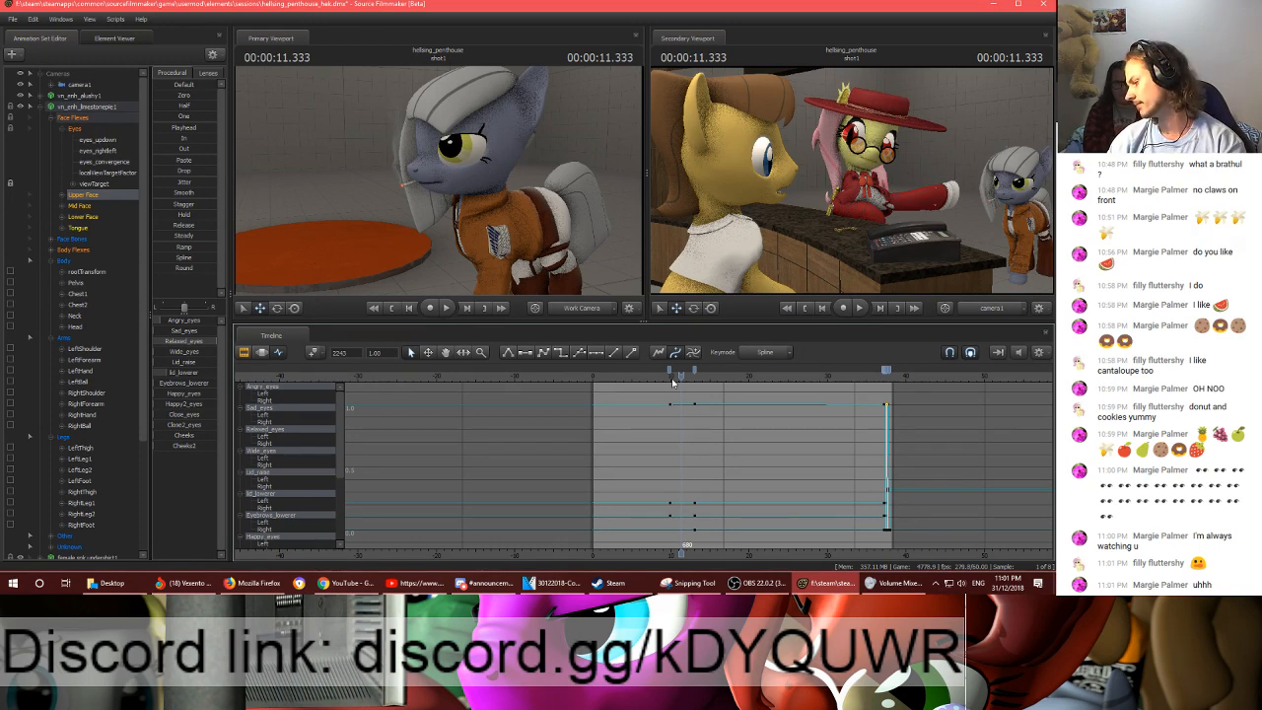
- Review the opening of shot1 again and stop on the yellow pony's counter close-up at 2.850 s
{"action": "left_click_drag", "start_coordinate": [674, 383], "coordinate": [570, 374]}
{"action": "key", "text": "space"}
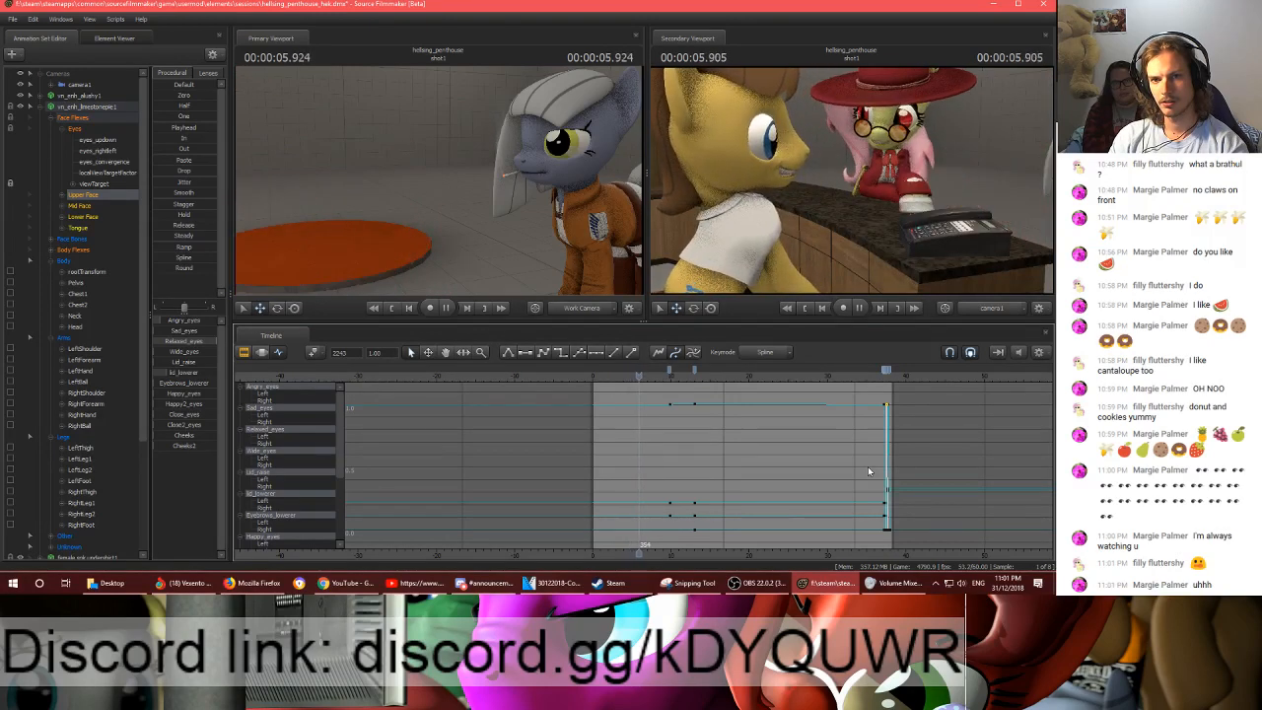
{"action": "key", "text": "space"}
{"action": "left_click_drag", "start_coordinate": [604, 375], "coordinate": [608, 376]}
{"action": "key", "text": "space"}
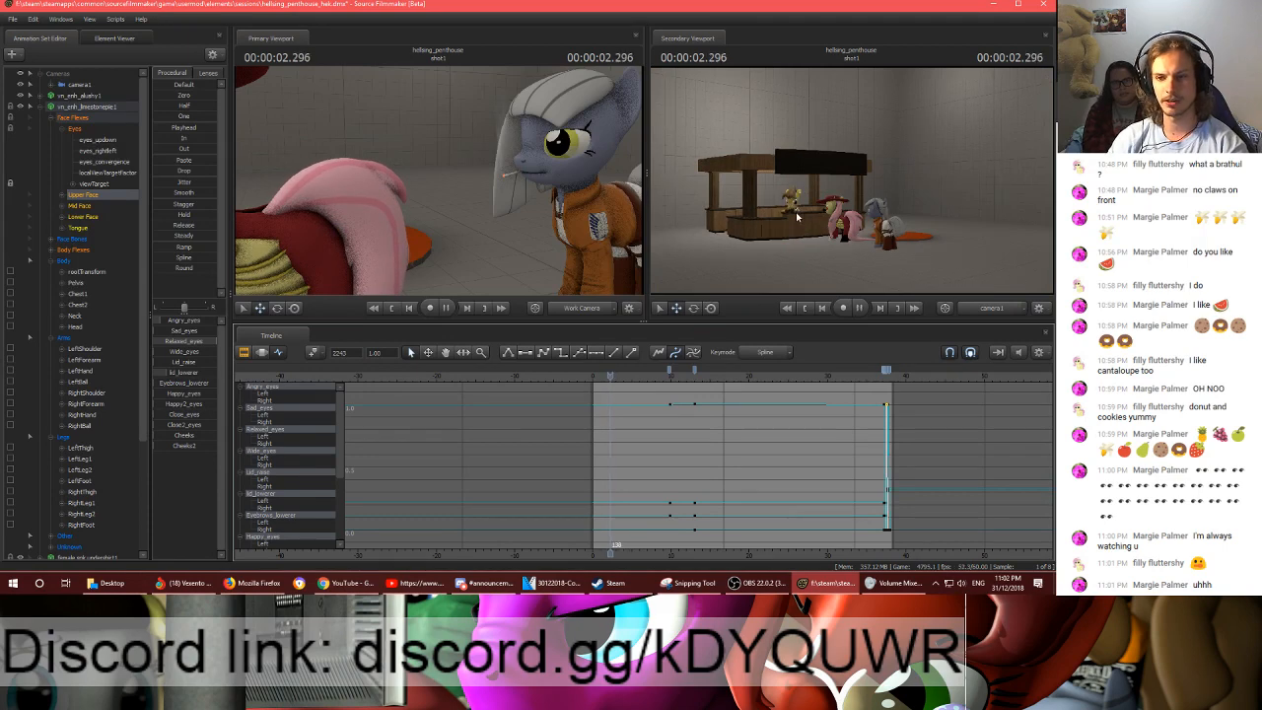
{"action": "key", "text": "space"}
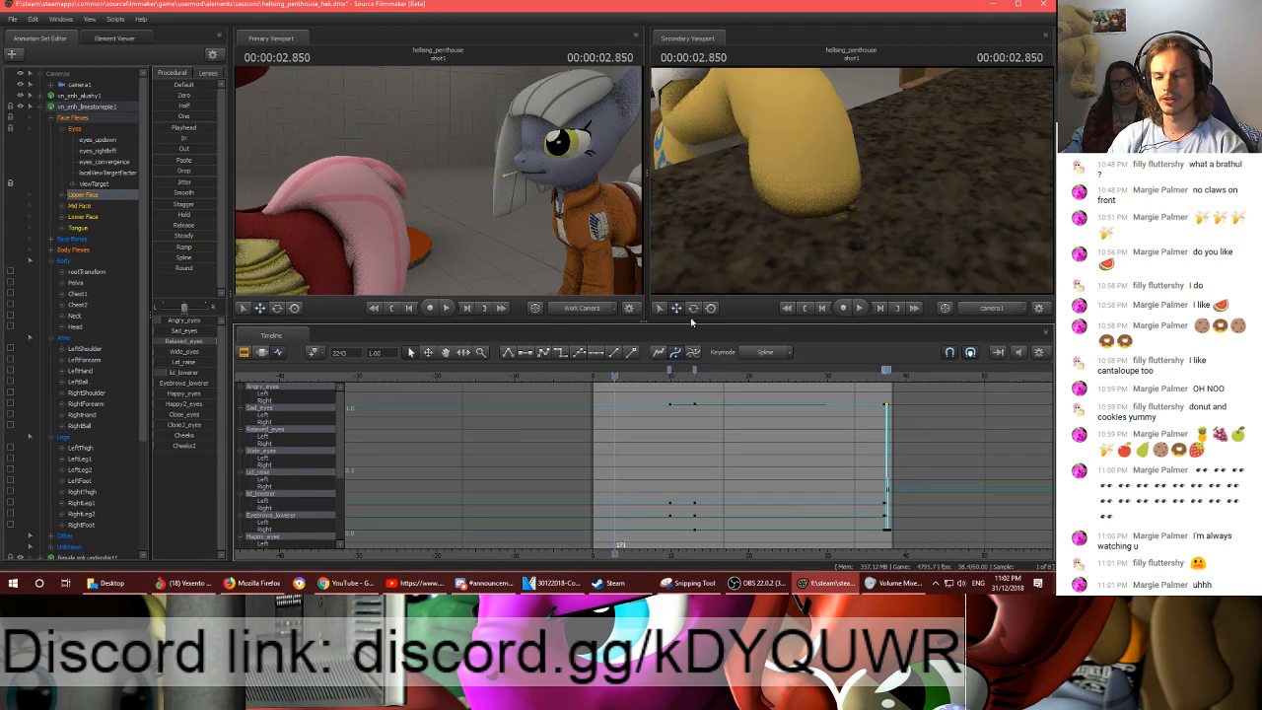
- Frame the work camera on the yellow pony's head, select its RightEar control and check its motion around 1.000 s
{"action": "left_click_drag", "start_coordinate": [523, 212], "coordinate": [381, 159]}
{"action": "key", "text": "s"}
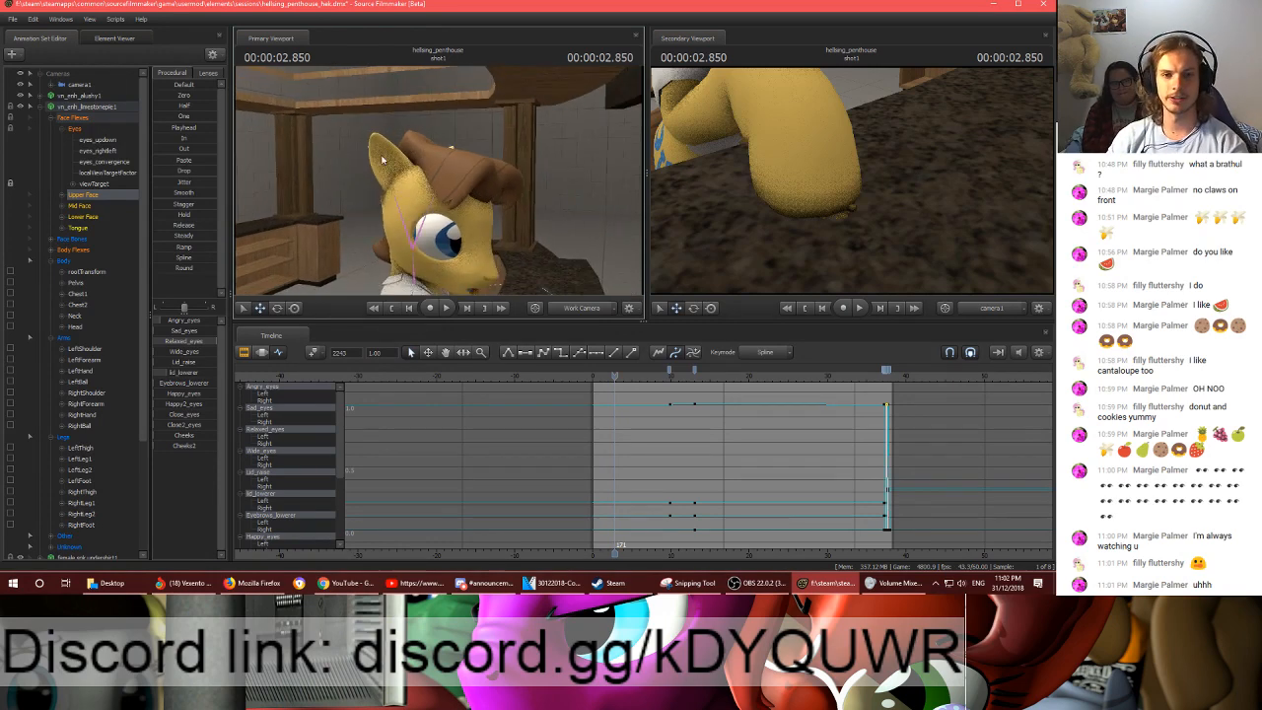
{"action": "left_click", "coordinate": [387, 176]}
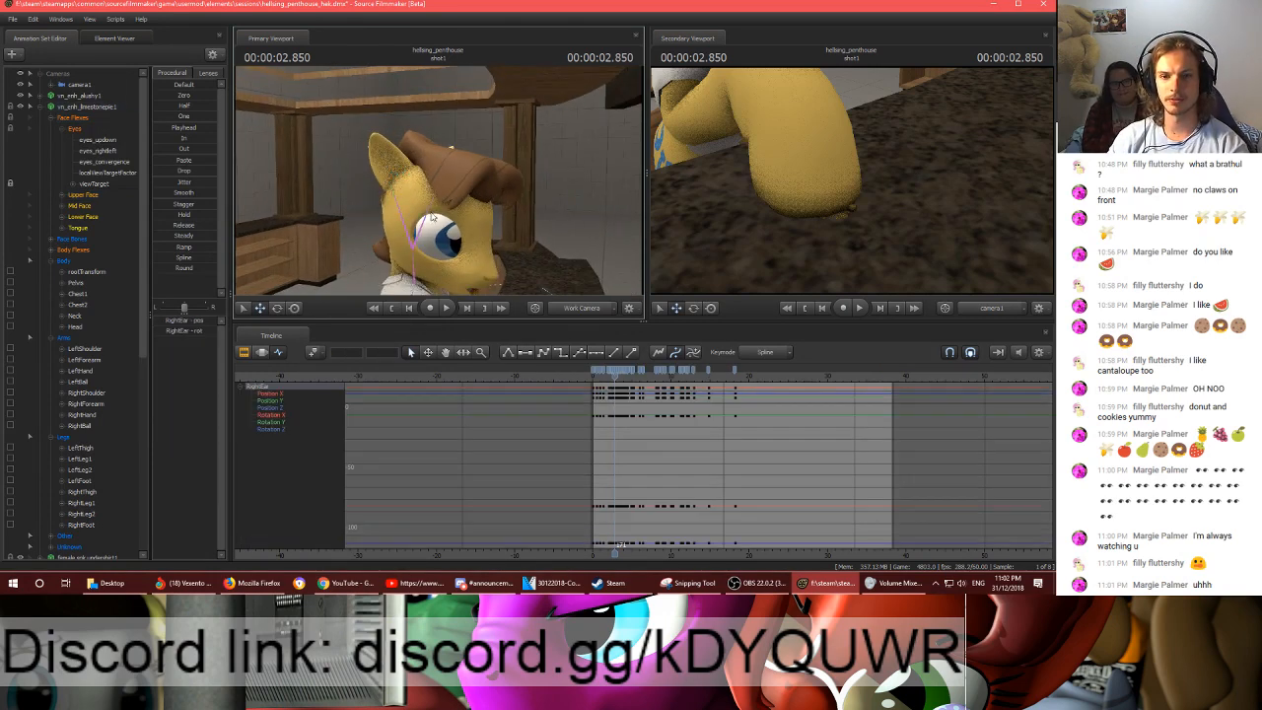
{"action": "key", "text": "space"}
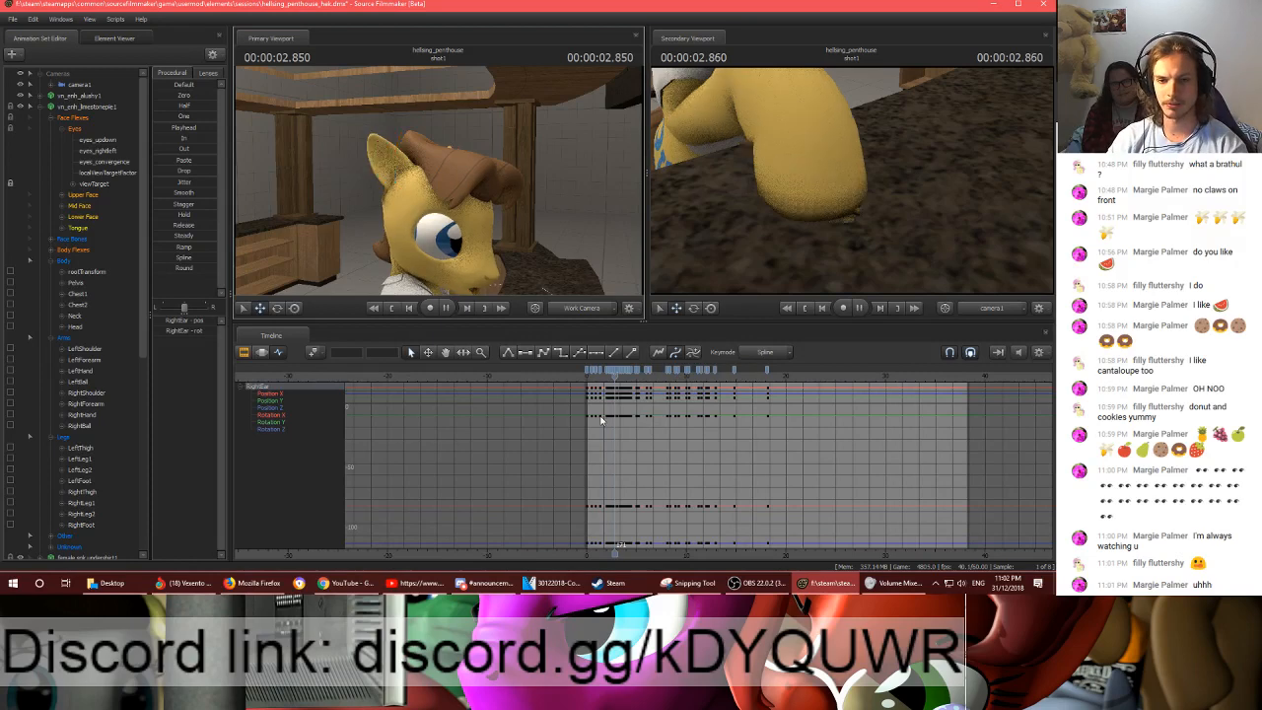
{"action": "key", "text": "space"}
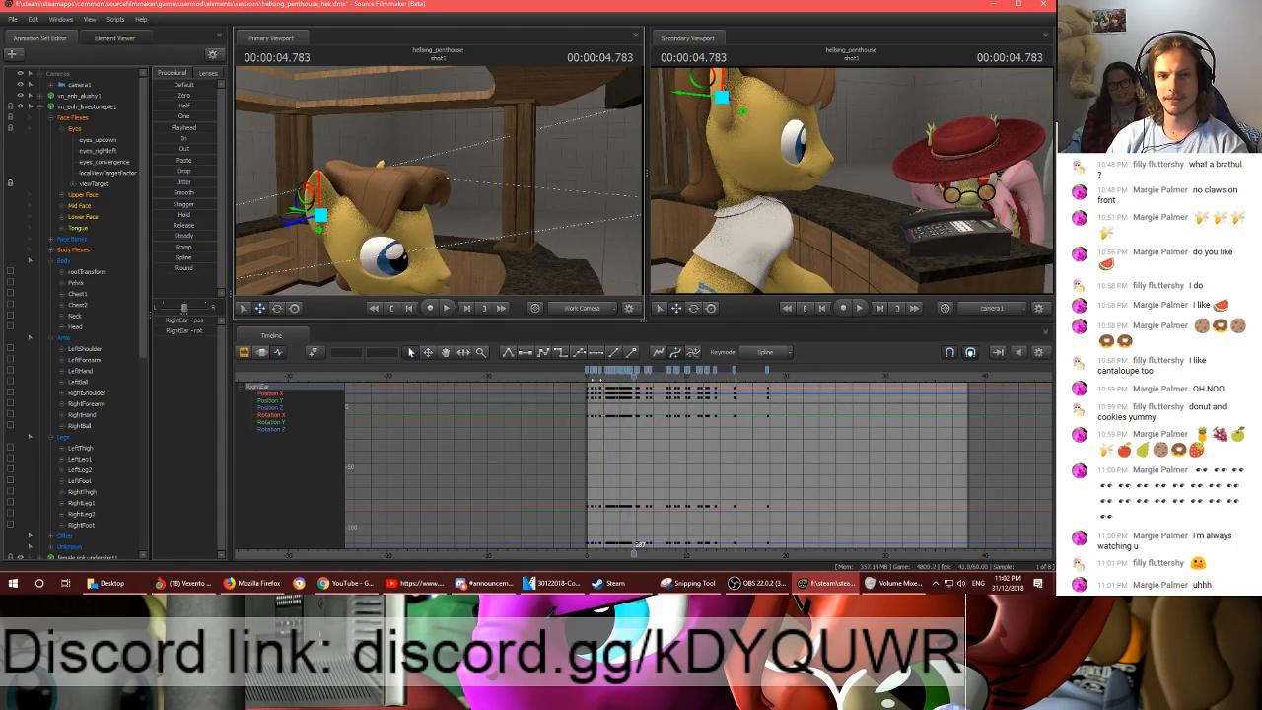
{"action": "left_click", "coordinate": [596, 379]}
{"action": "left_click_drag", "start_coordinate": [548, 244], "coordinate": [443, 184]}
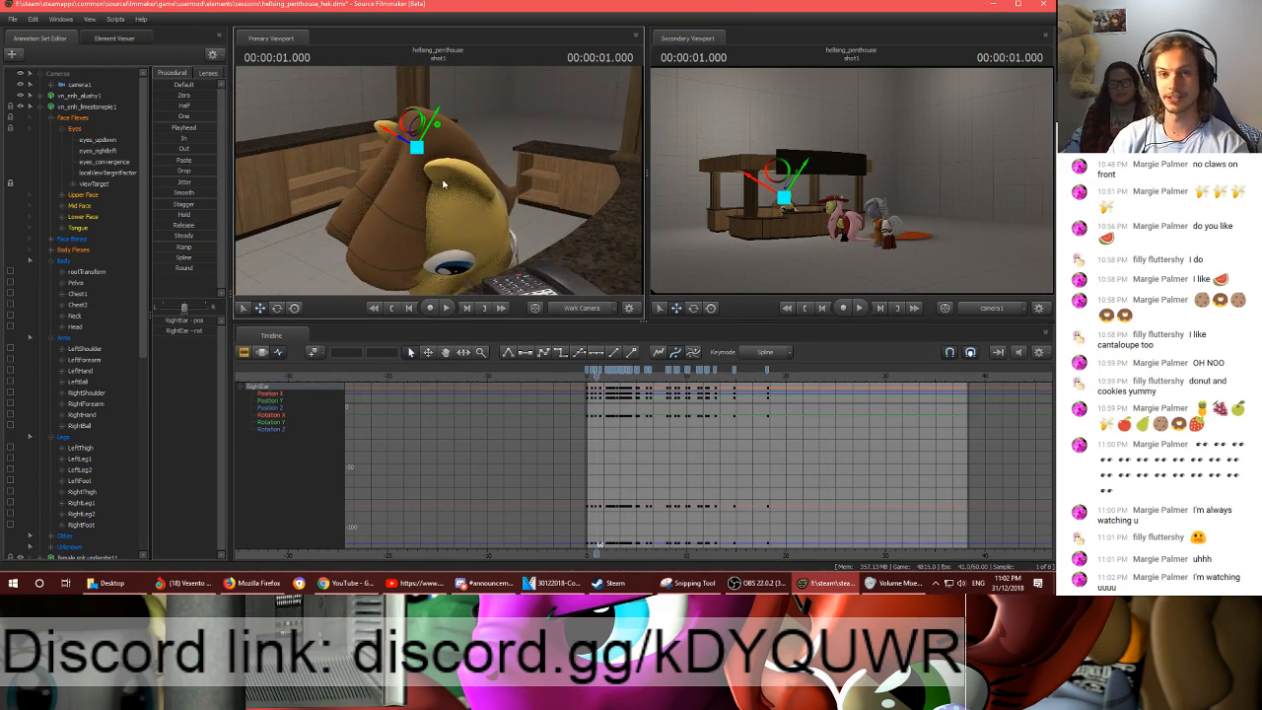
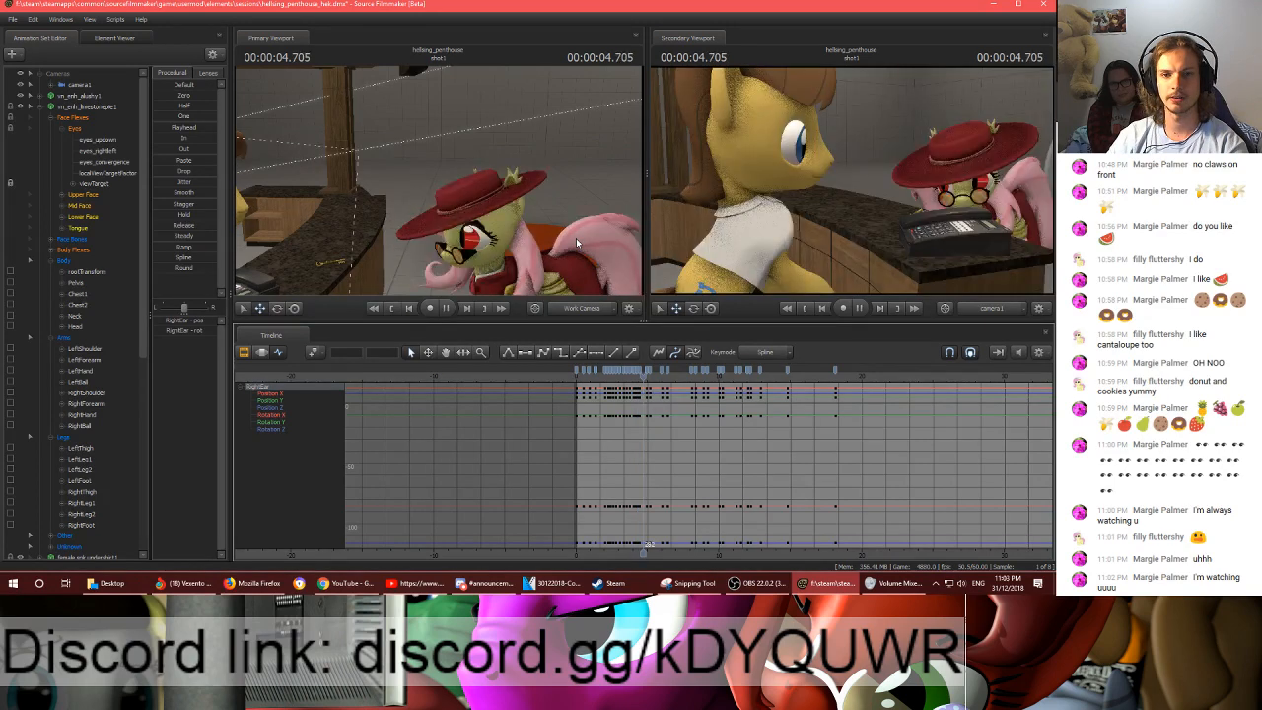
- Review shot1 from 4.705 s onward in short stretches, jumping ahead to 10.783 s and playing on to 15.183 s
{"action": "key", "text": "space"}
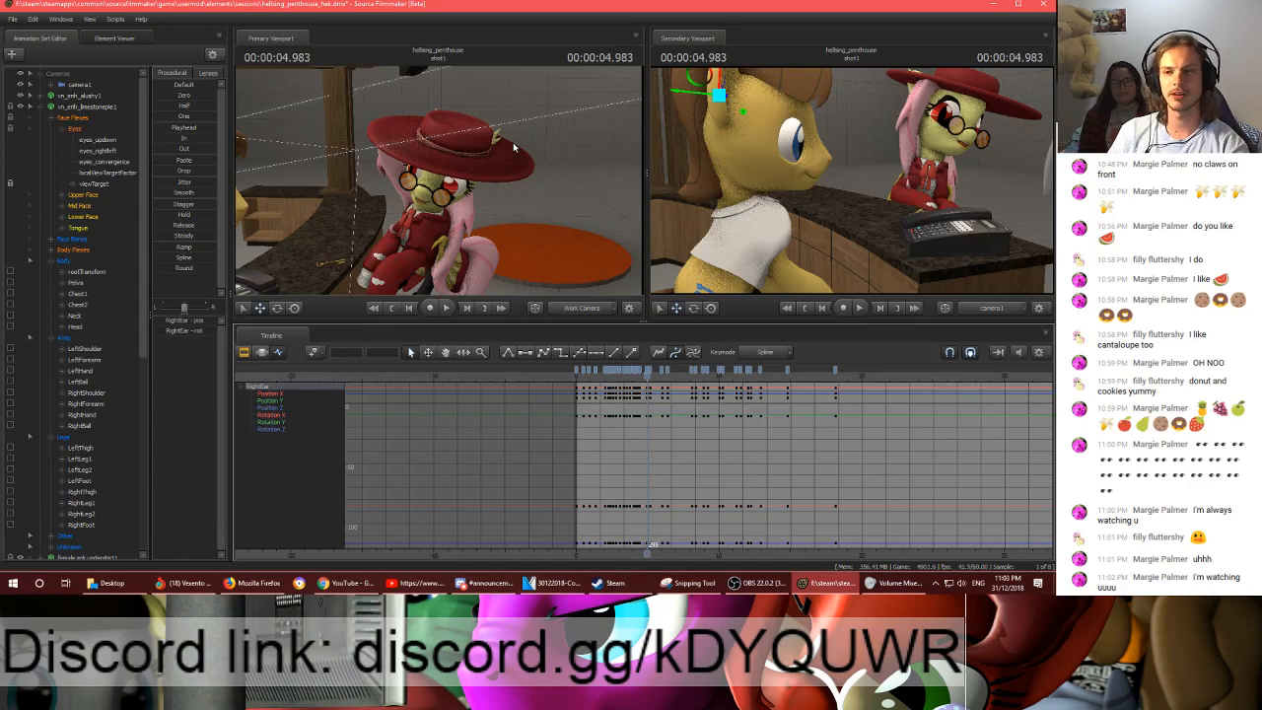
{"action": "key", "text": "space"}
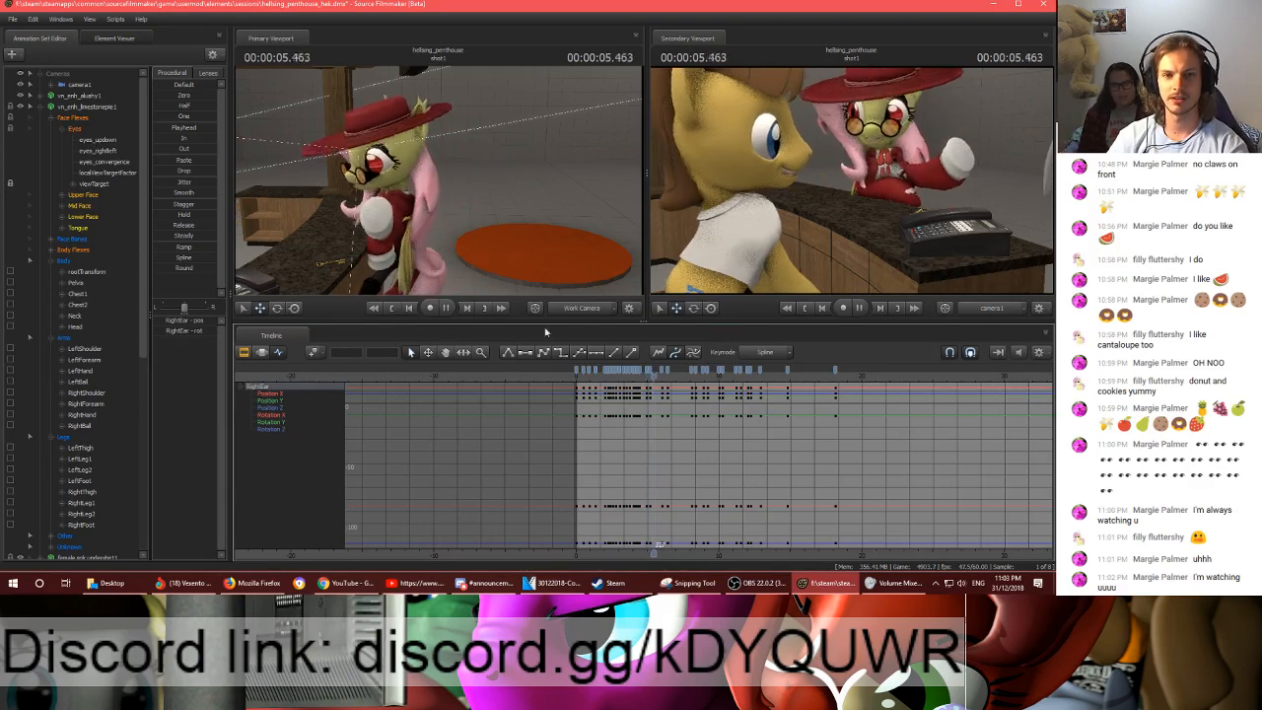
{"action": "key", "text": "space"}
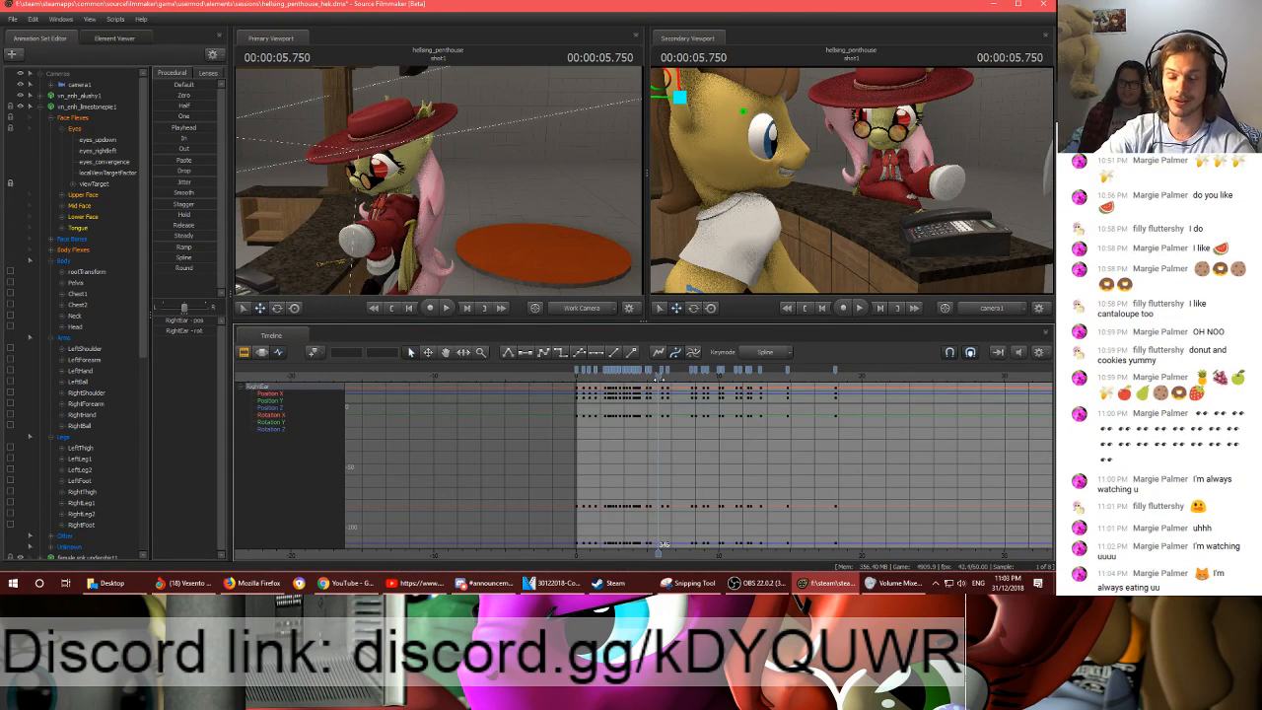
{"action": "left_click_drag", "start_coordinate": [663, 544], "coordinate": [735, 545]}
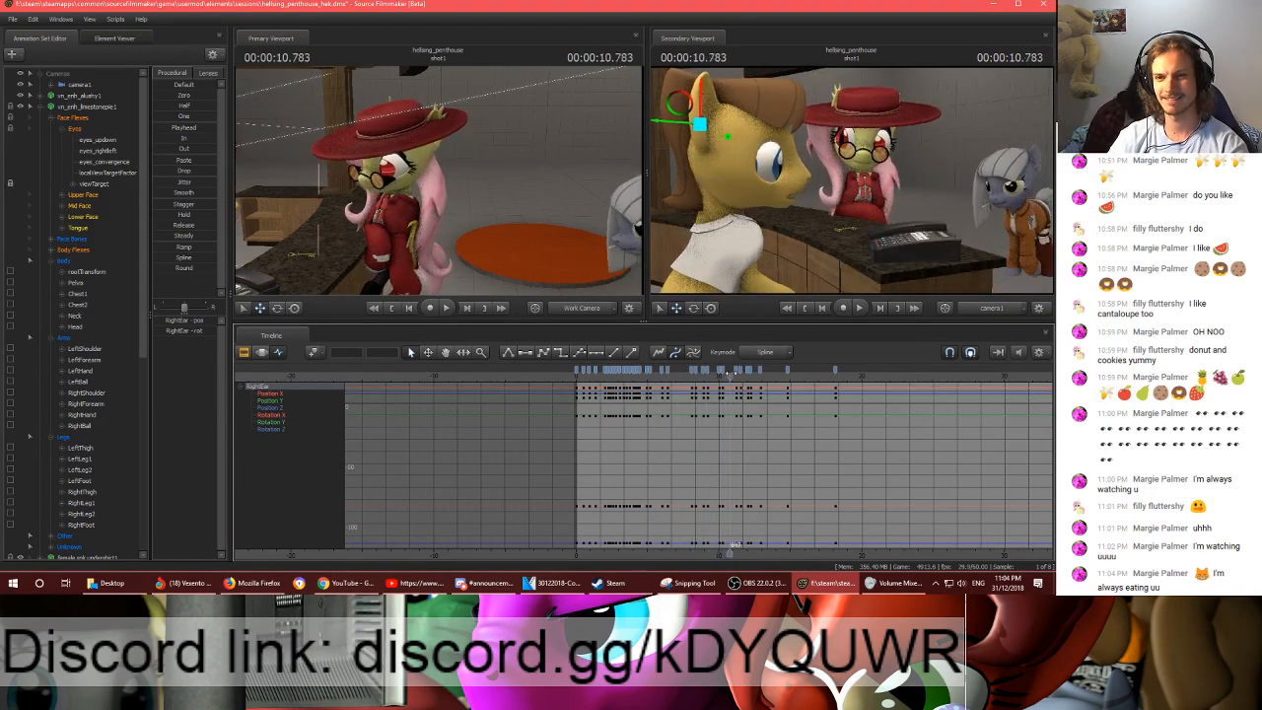
{"action": "key", "text": "space"}
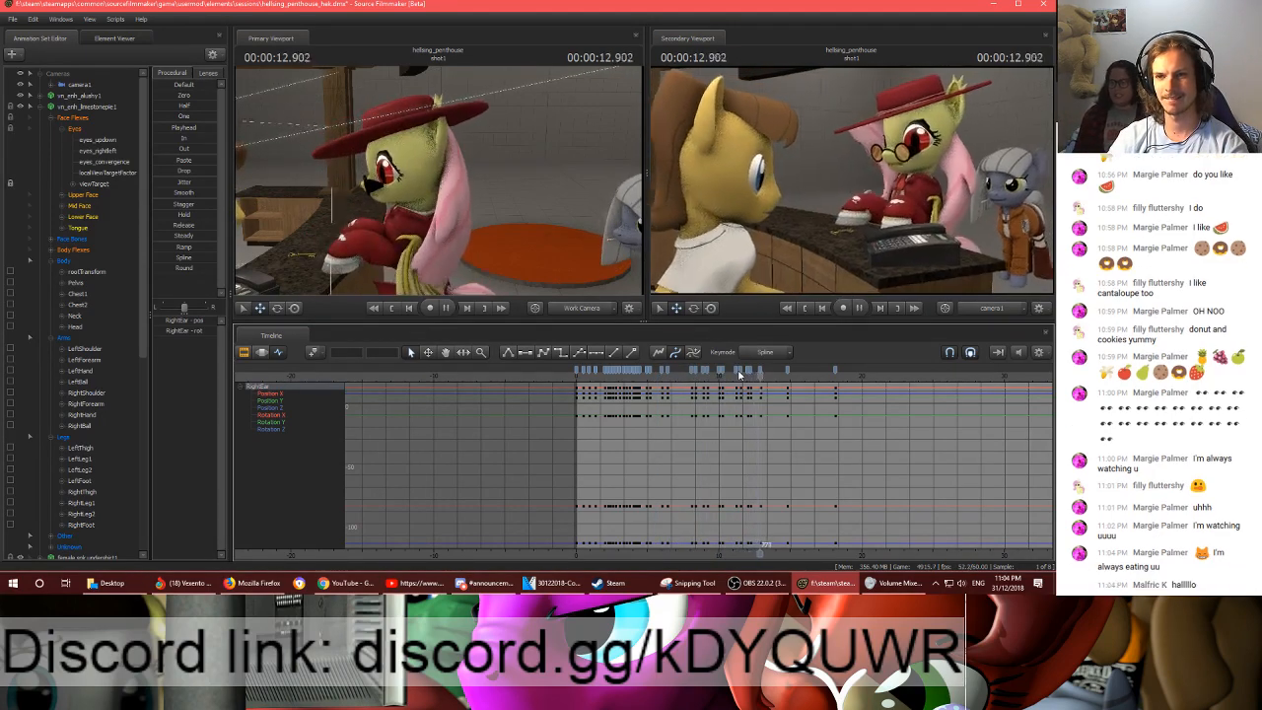
{"action": "key", "text": "space"}
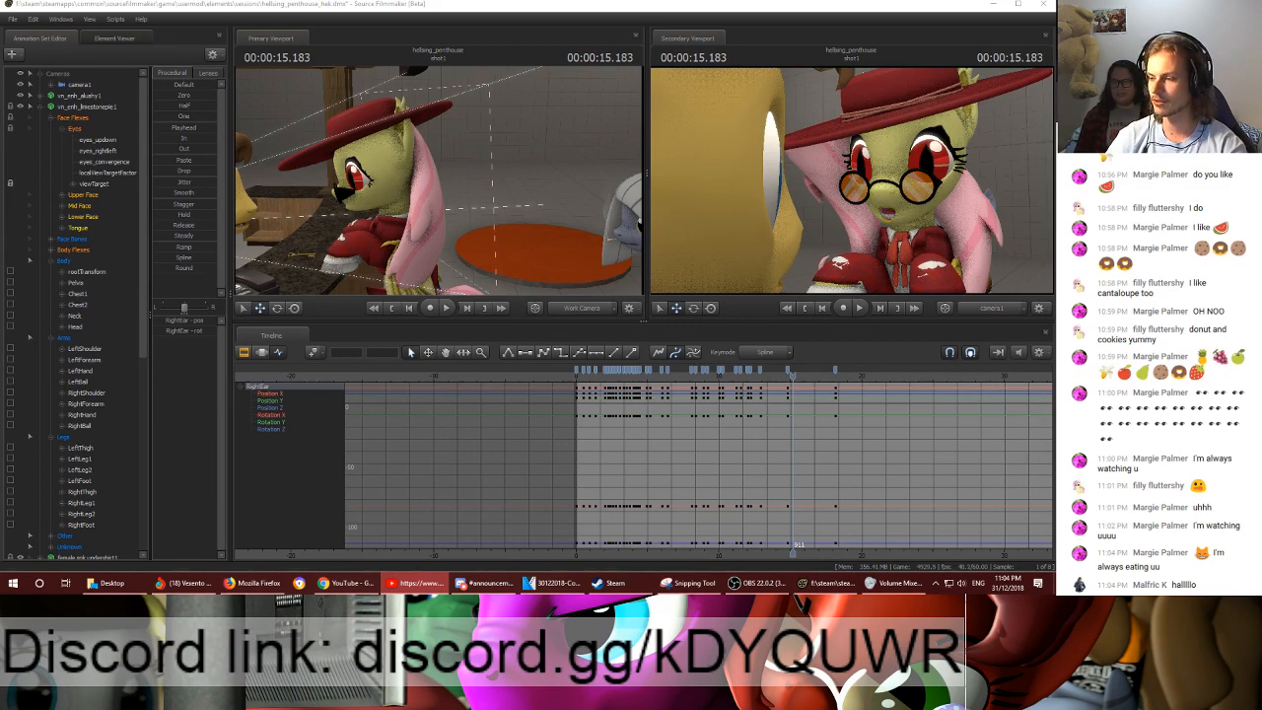
- Replay the hat pony's close-up around 15 s and the passage leading up to 19.233 s
{"action": "left_click", "coordinate": [792, 379]}
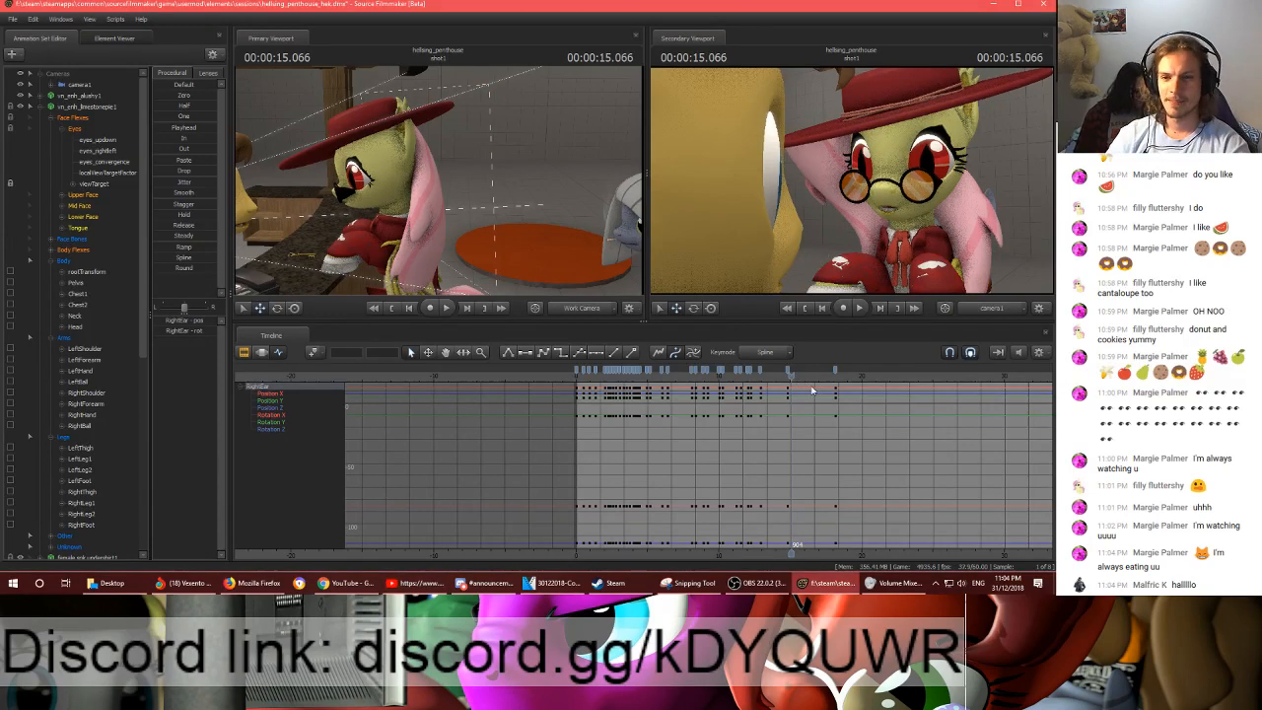
{"action": "left_click", "coordinate": [779, 382]}
{"action": "key", "text": "space"}
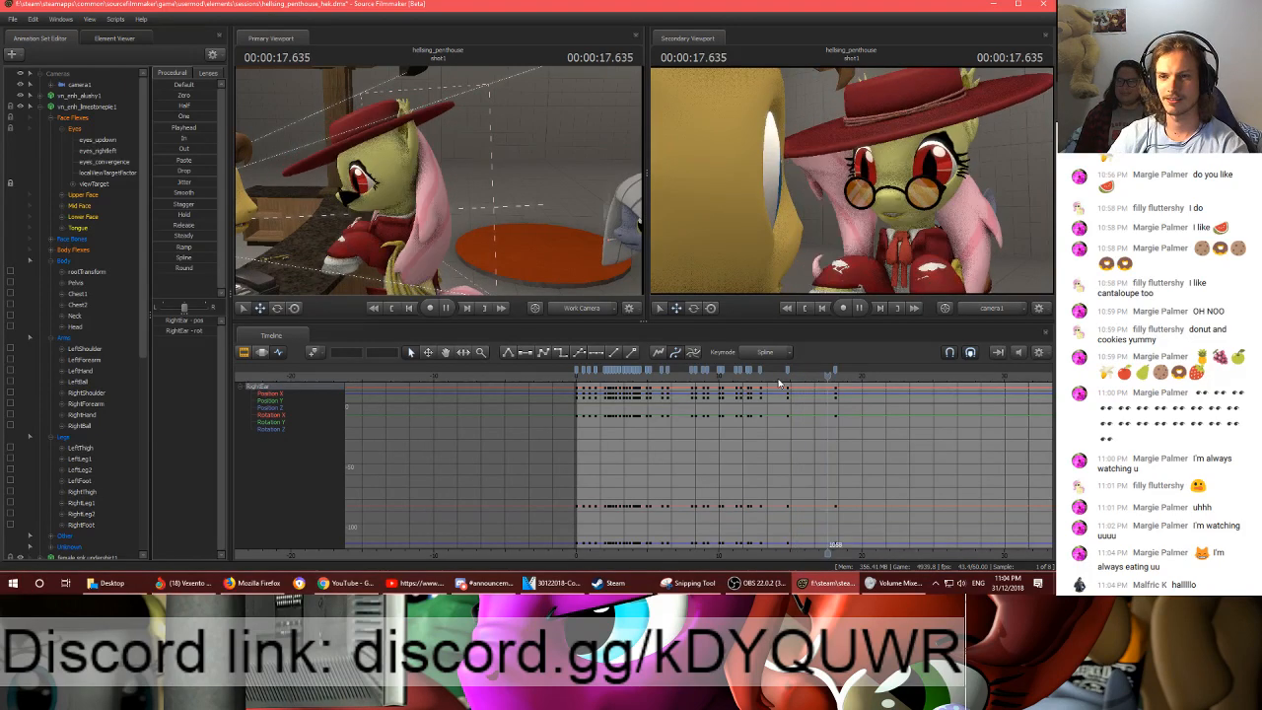
{"action": "left_click", "coordinate": [715, 379]}
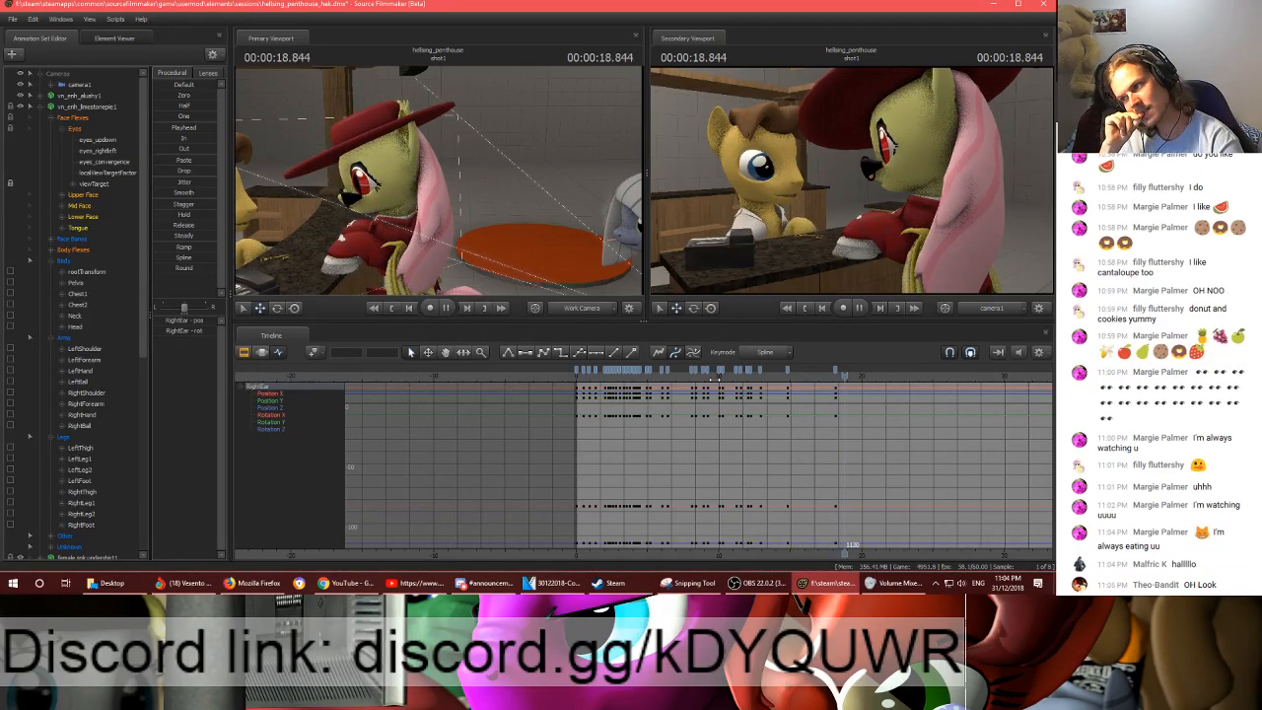
{"action": "key", "text": "space"}
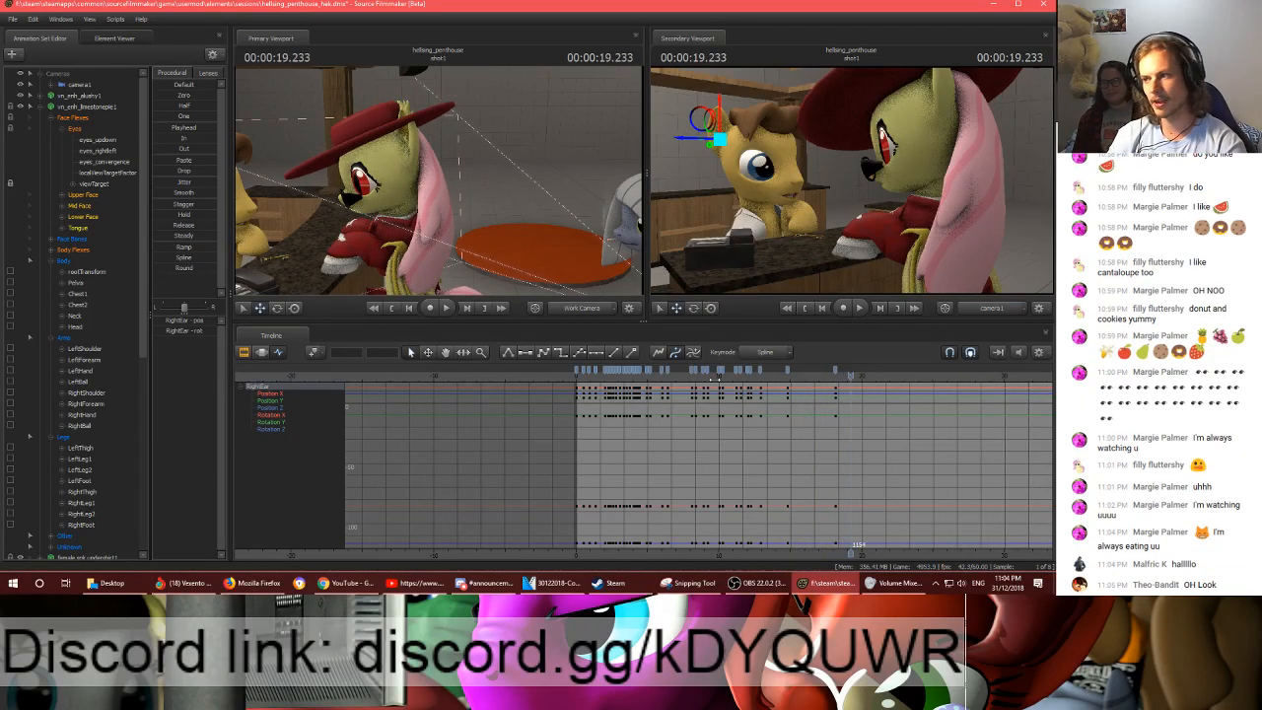
- Review shot1 from 19.233 s to the hat pony's close-up at 21.733 s, with the rest of the shot in the timeline
{"action": "middle_click_drag", "start_coordinate": [846, 555], "coordinate": [611, 457]}
{"action": "key", "text": "space"}
{"action": "key", "text": "space"}
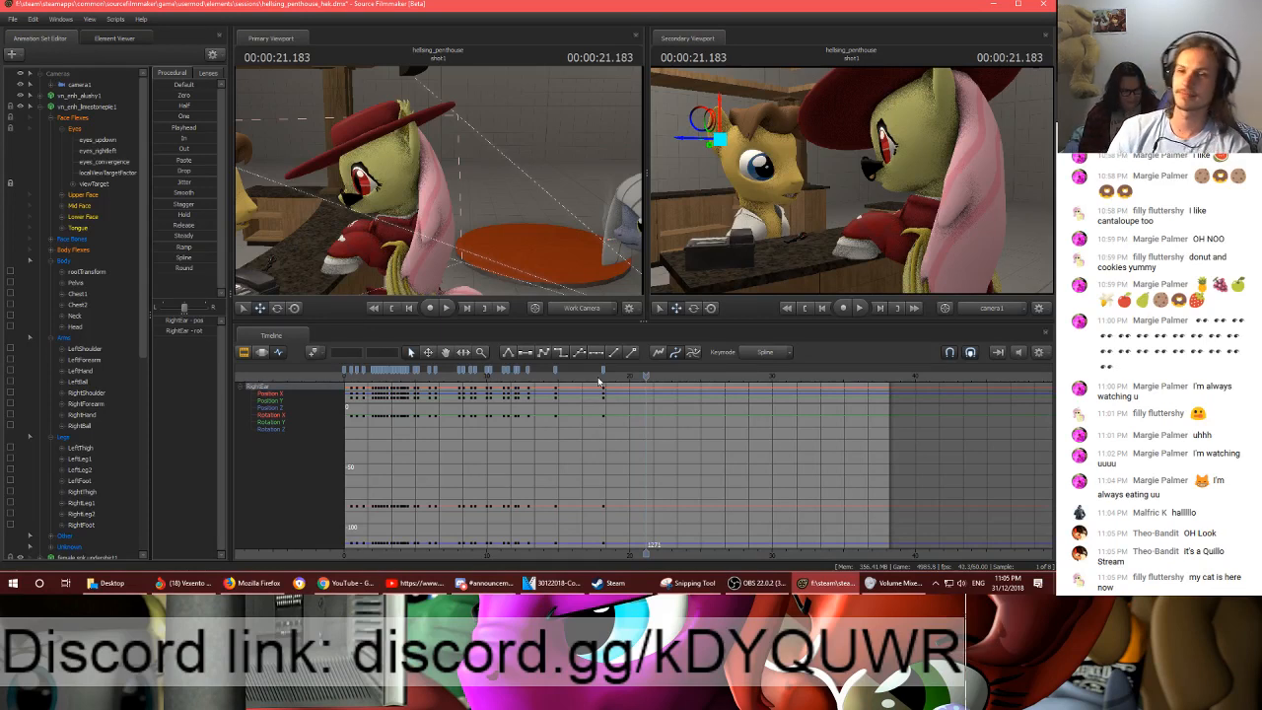
{"action": "key", "text": "space"}
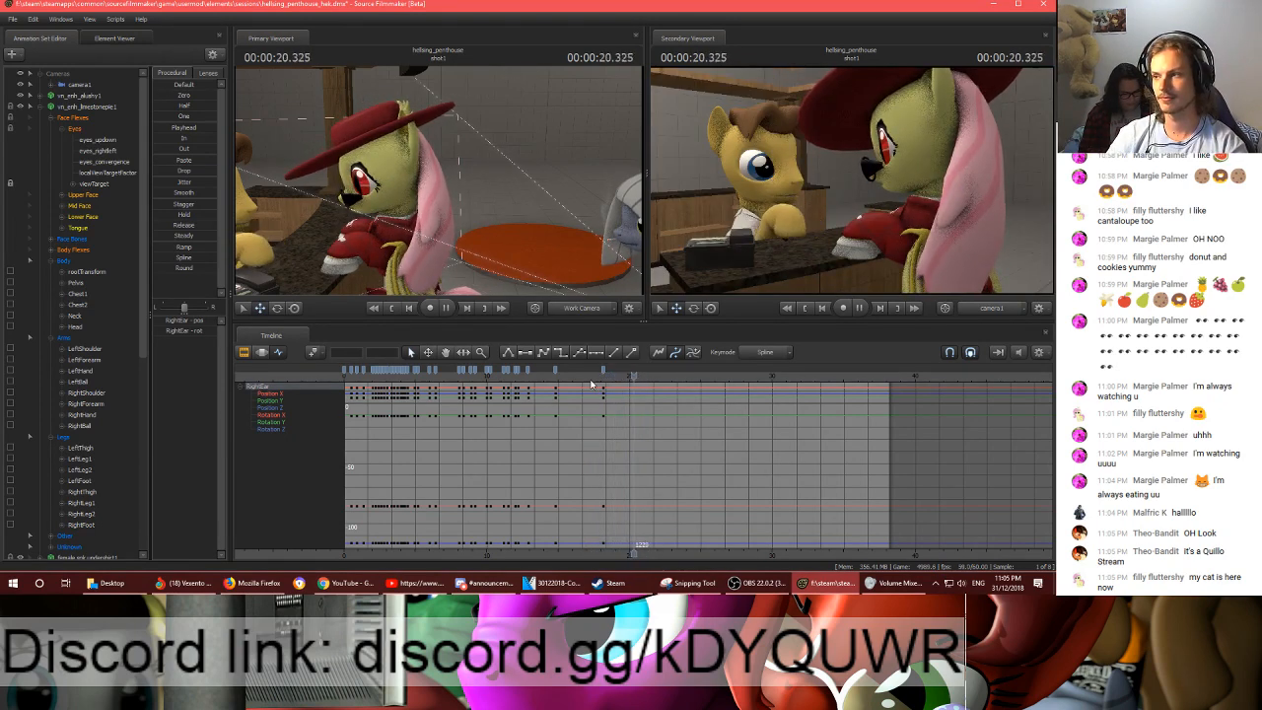
{"action": "key", "text": "space"}
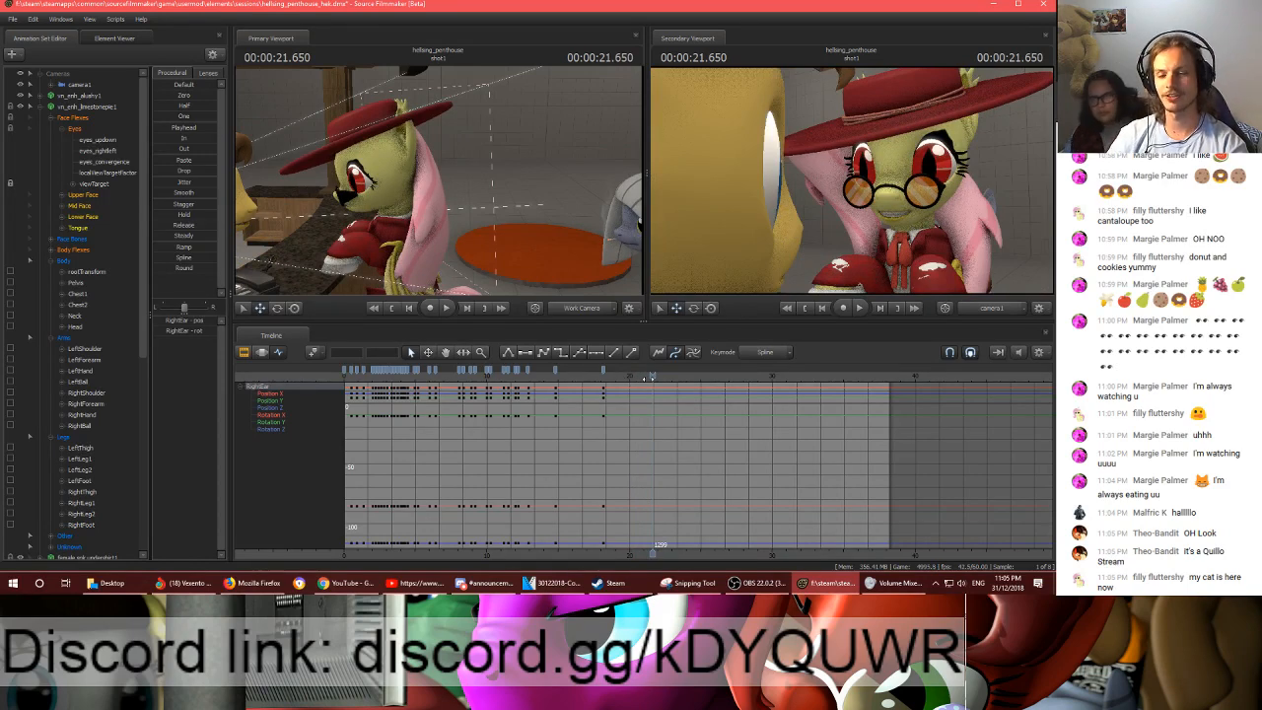
{"action": "left_click", "coordinate": [655, 376]}
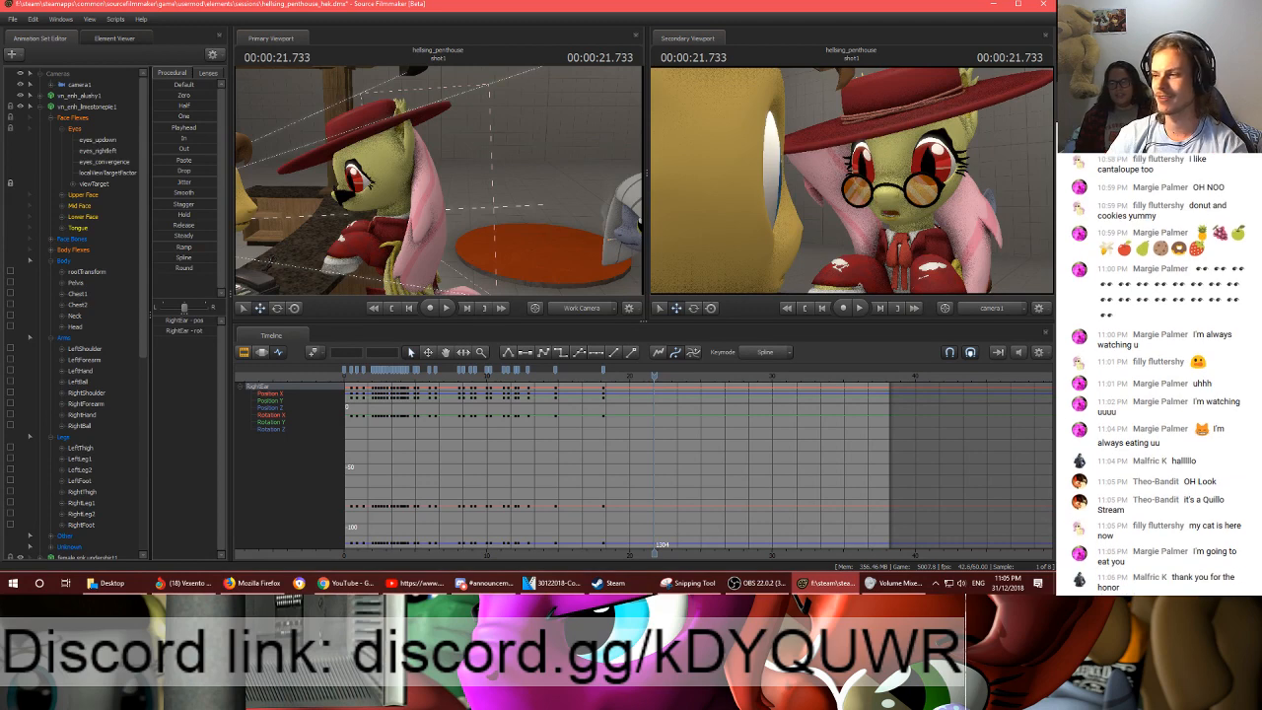
- Play shot1 from about 14 s through to about 37 s
{"action": "key", "text": "alt+Tab"}
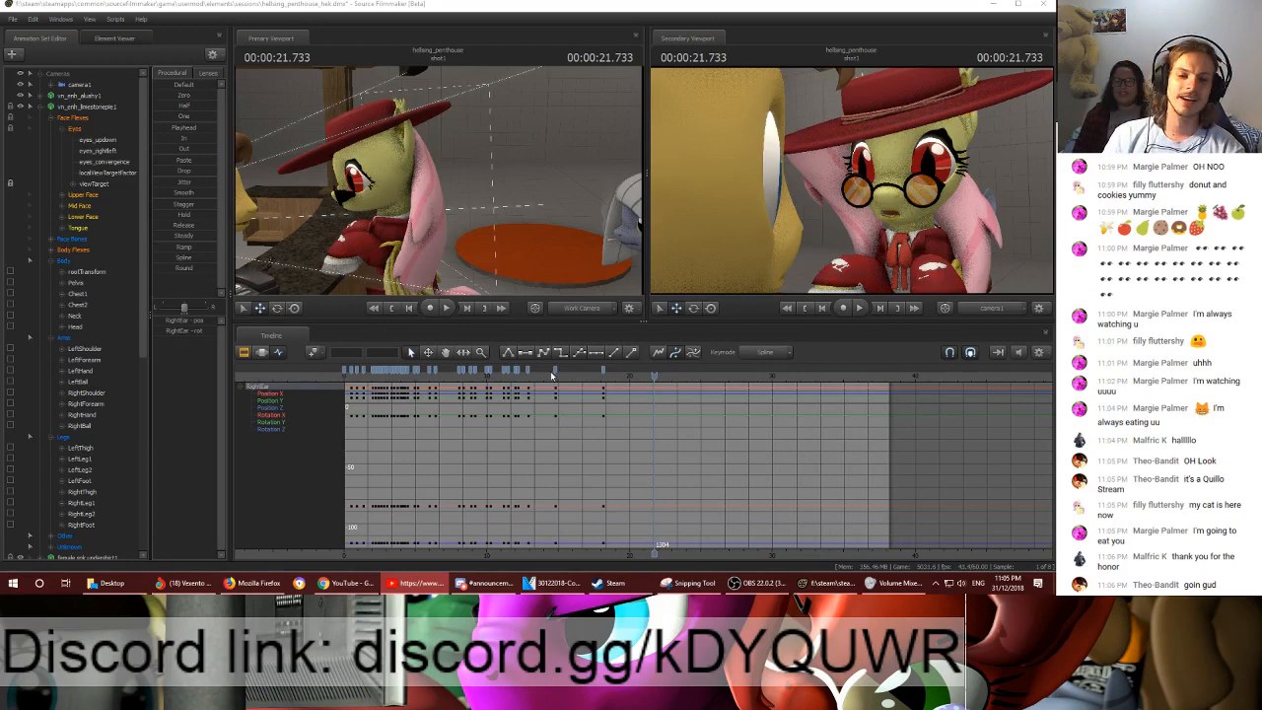
{"action": "left_click", "coordinate": [549, 375]}
{"action": "key", "text": "space"}
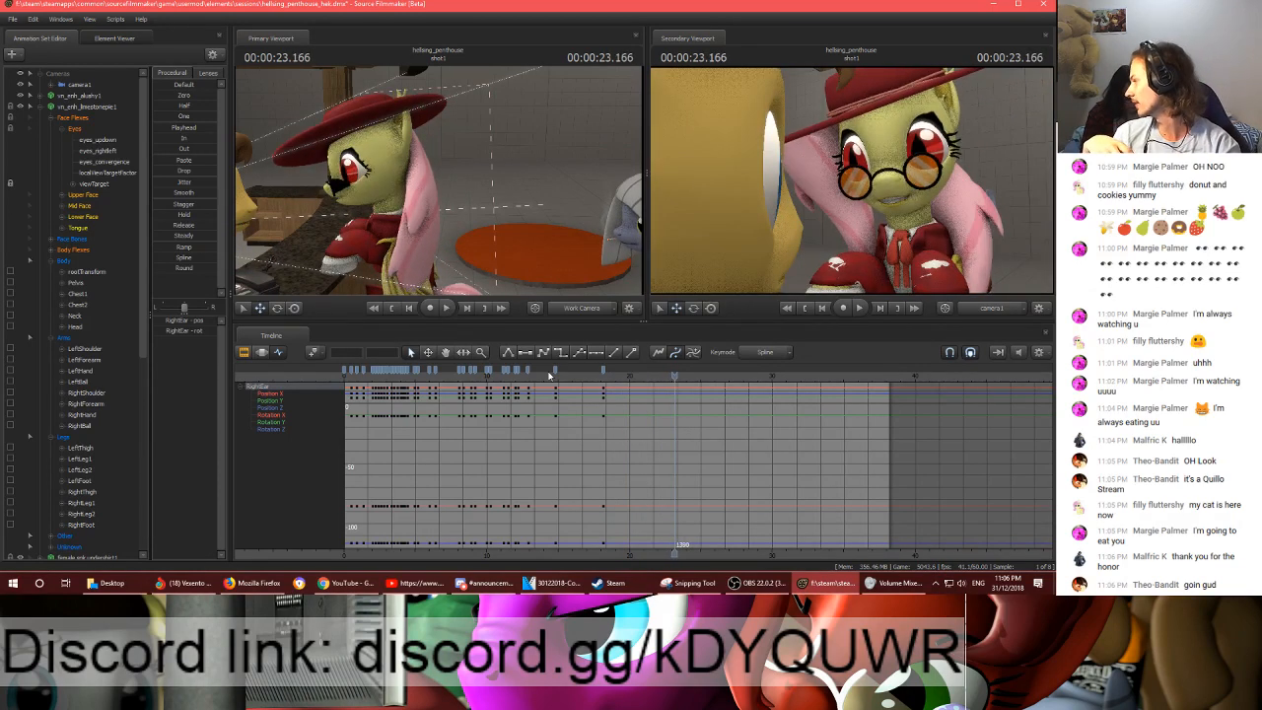
{"action": "key", "text": "space"}
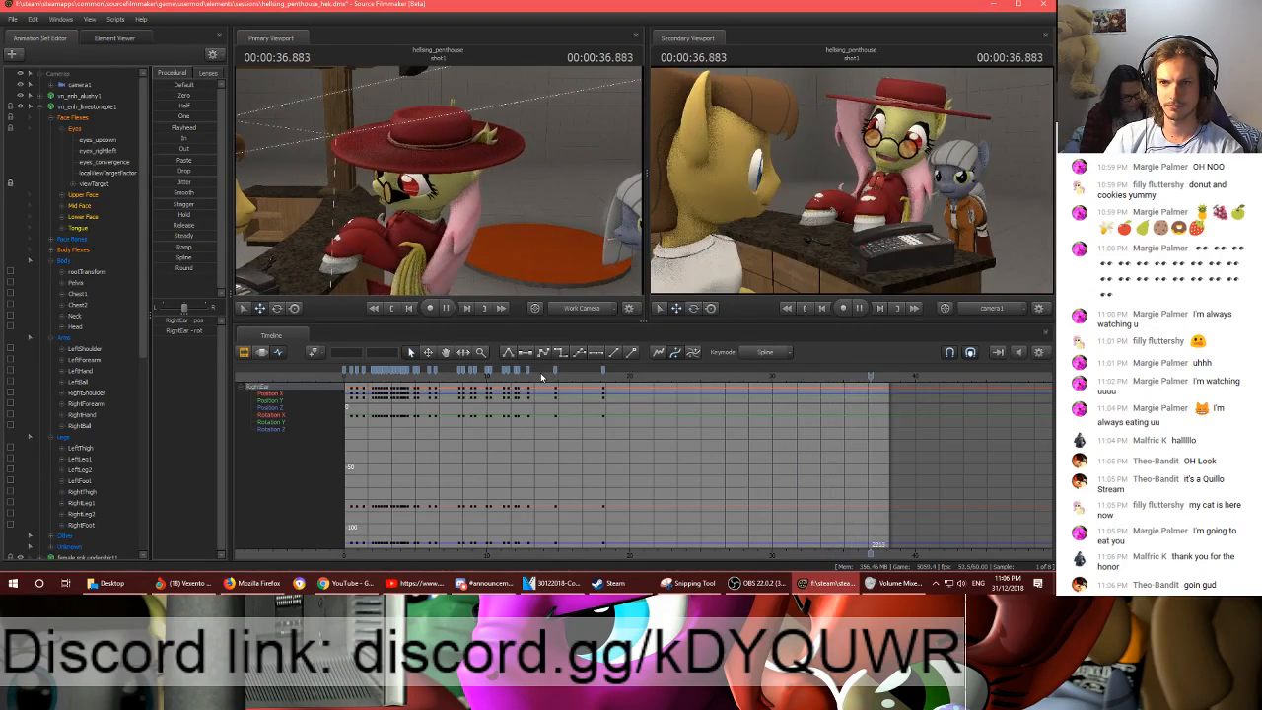
- Go to 20.800 s, select the hat pony's Neck and Head controls and frame the work camera closely on its head
{"action": "left_click_drag", "start_coordinate": [541, 377], "coordinate": [641, 377]}
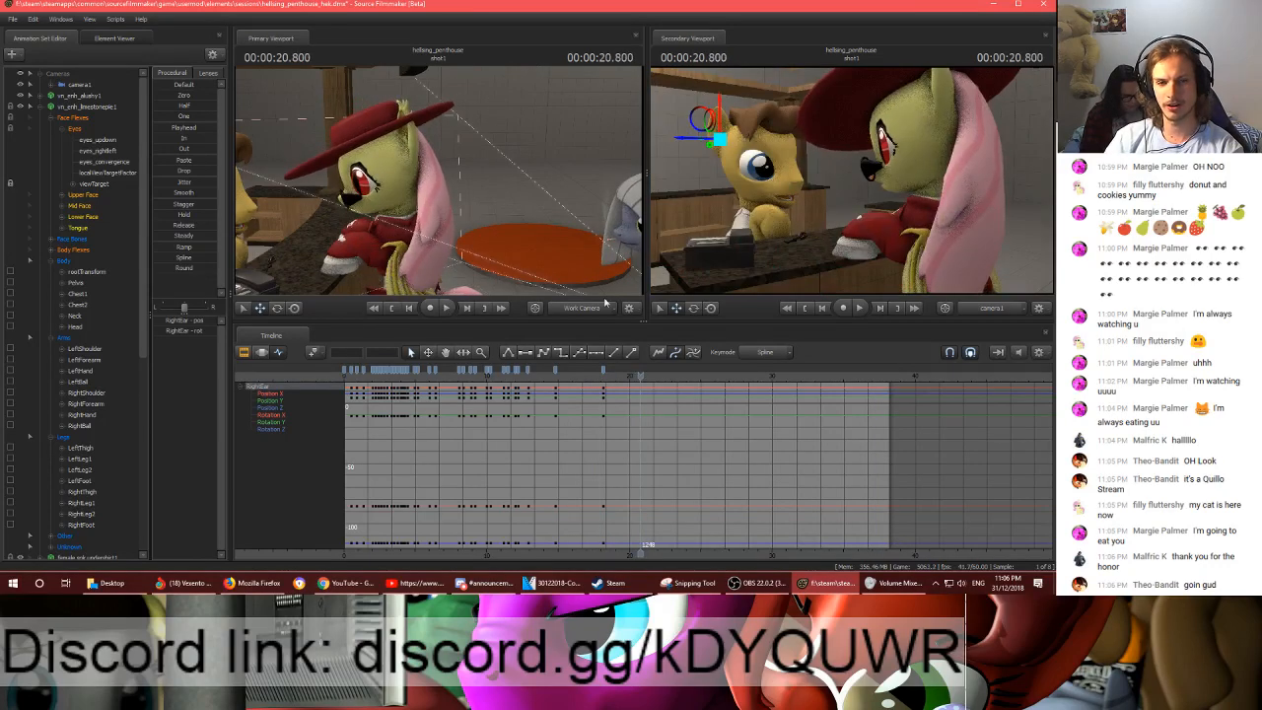
{"action": "left_click", "coordinate": [405, 194]}
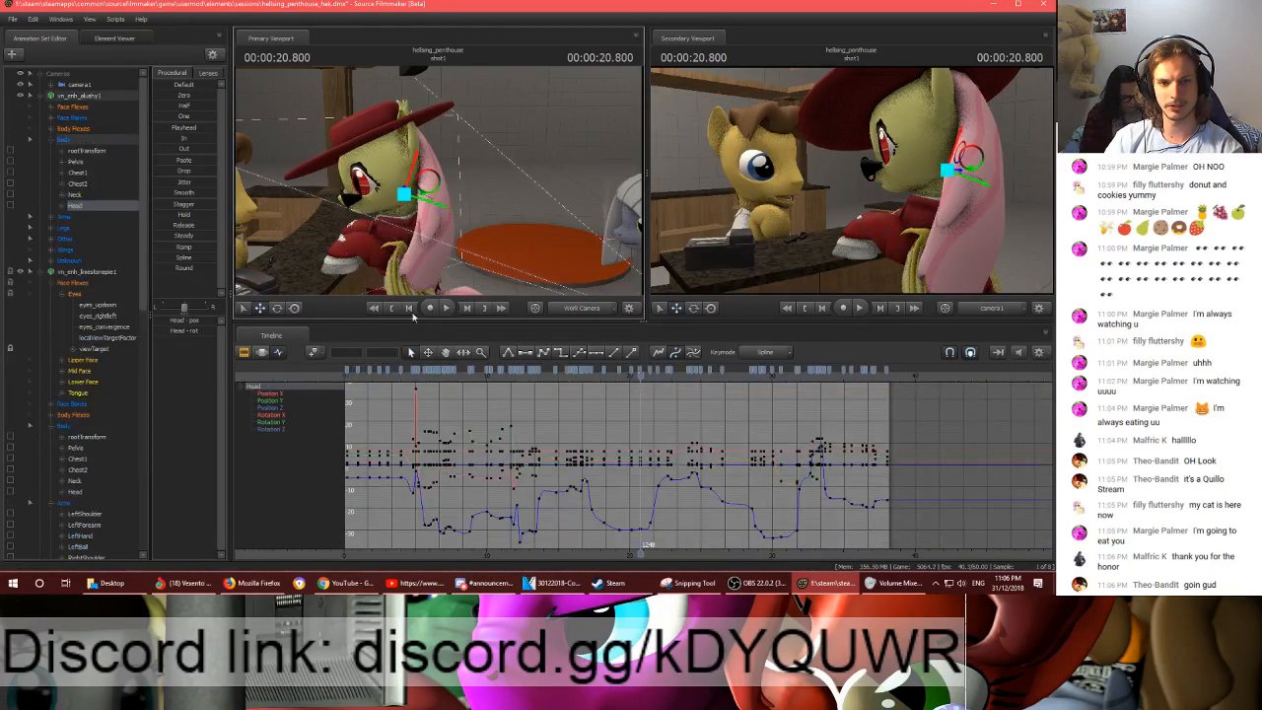
{"action": "left_click", "coordinate": [74, 194]}
{"action": "left_click", "coordinate": [76, 205], "text": "ctrl"}
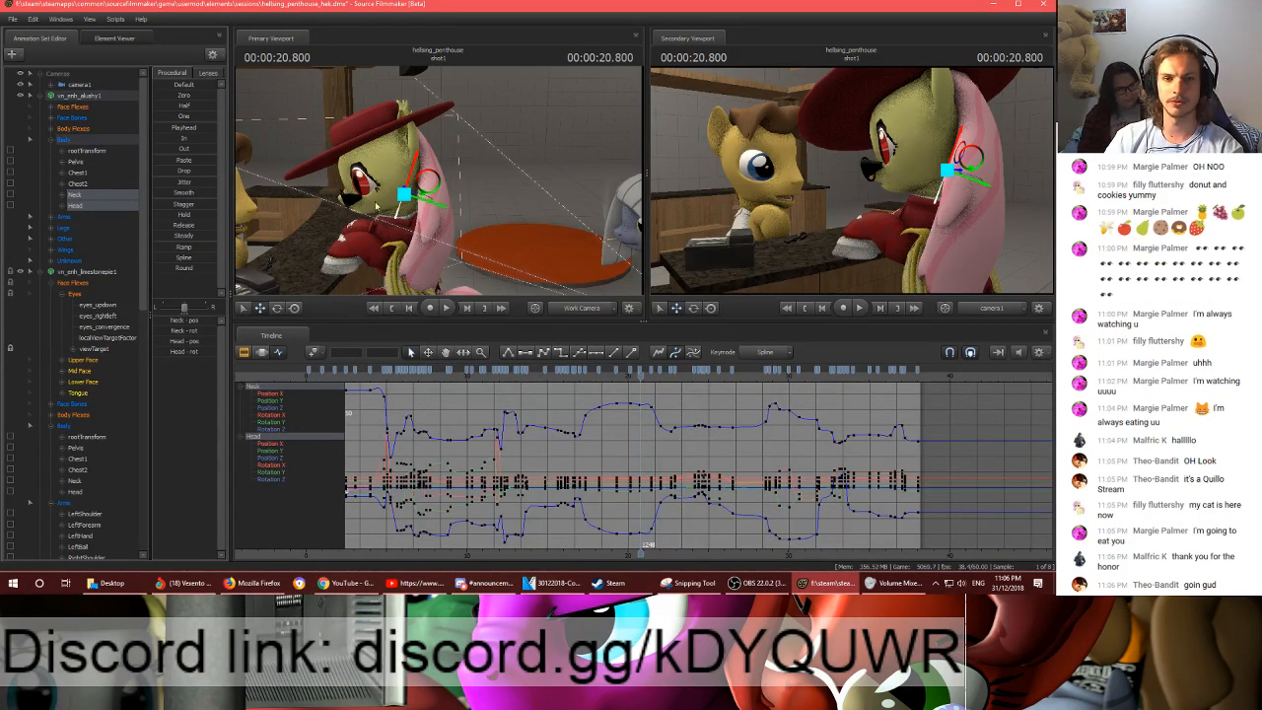
{"action": "key", "text": "w"}
{"action": "left_click_drag", "start_coordinate": [526, 178], "coordinate": [488, 163]}
{"action": "key", "text": "s"}
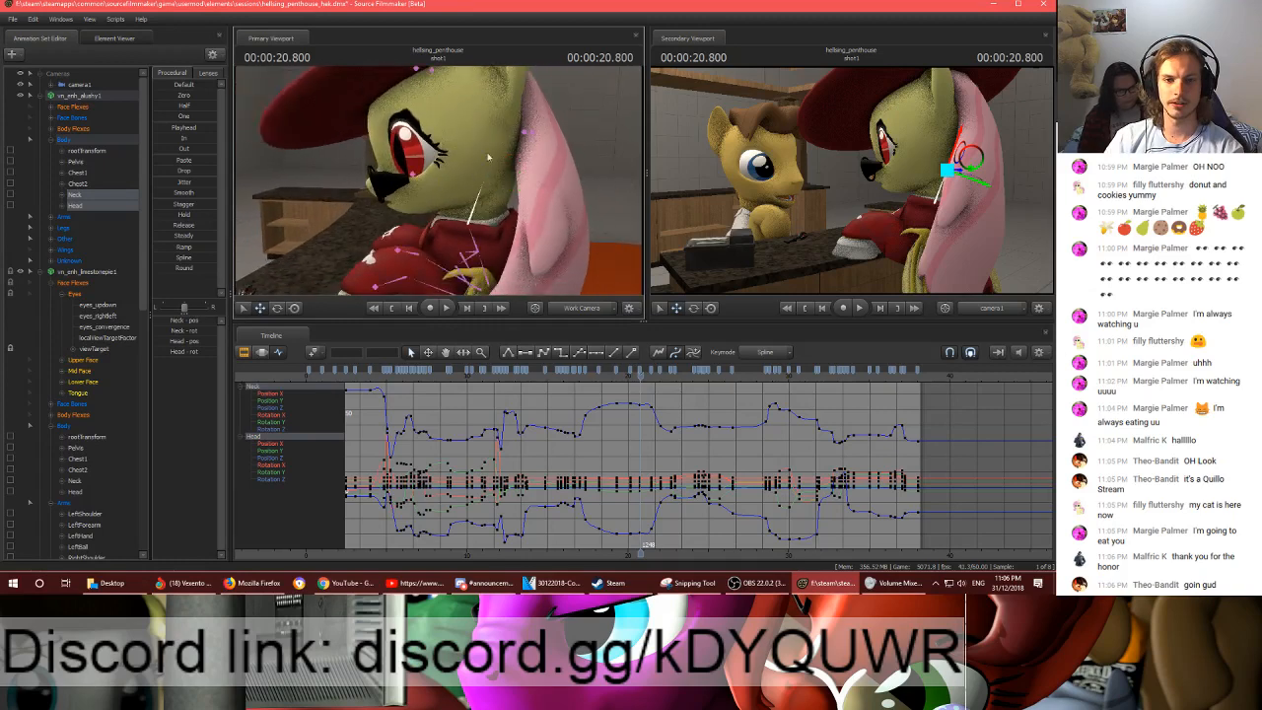
- Play from 20.800 s to 30.216 s to check the hat pony's neck and head motion against its curves
{"action": "key", "text": "space"}
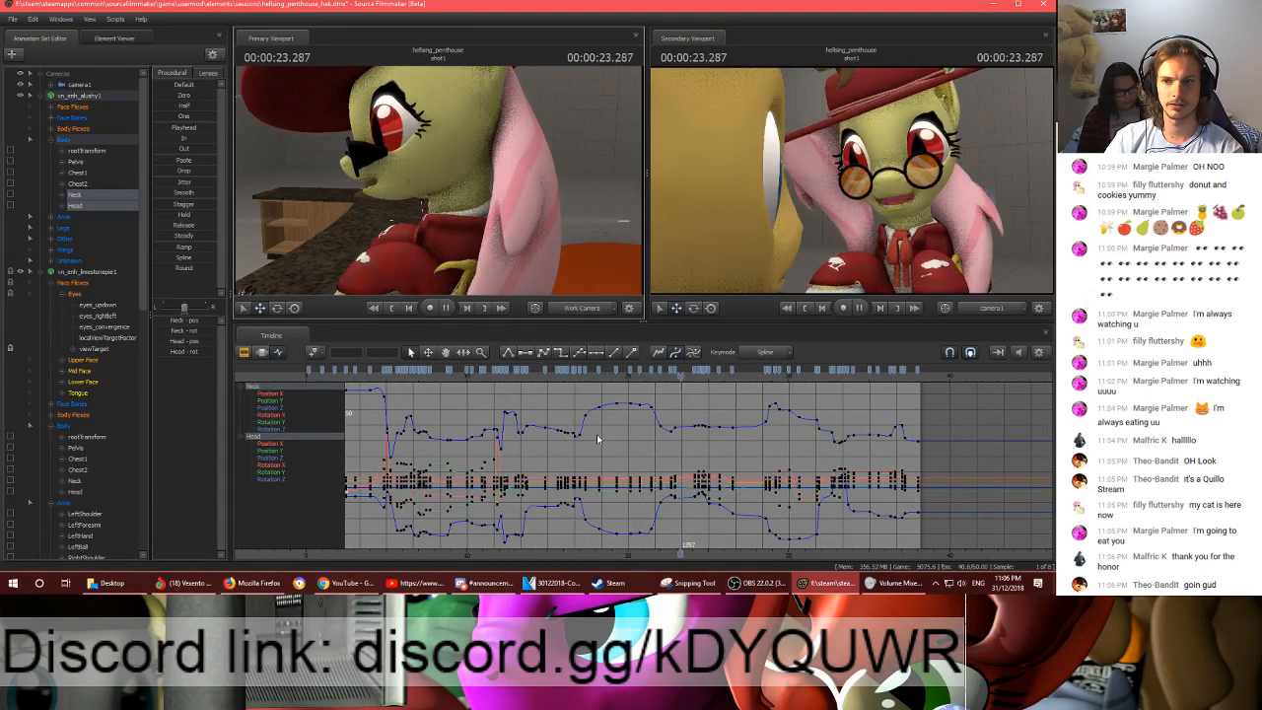
{"action": "scroll", "coordinate": [597, 434], "scroll_direction": "up", "scroll_amount": 3}
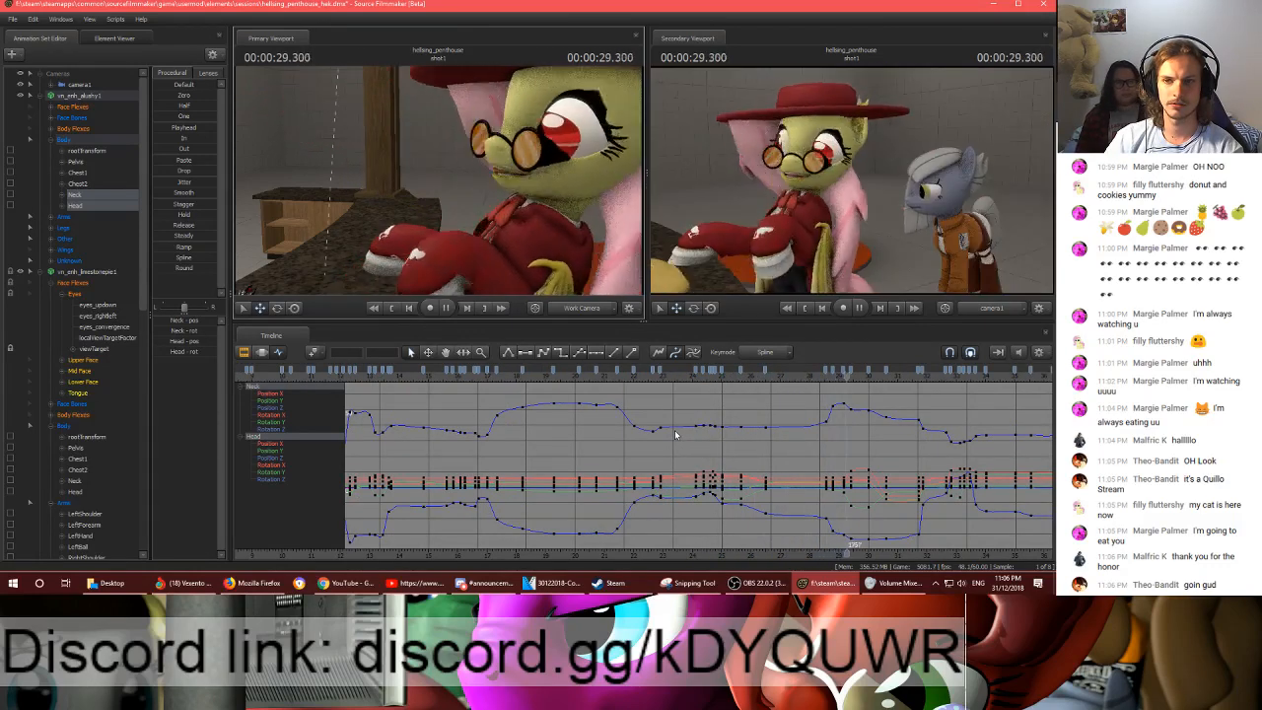
{"action": "key", "text": "space"}
{"action": "scroll", "coordinate": [880, 399], "scroll_direction": "up", "scroll_amount": 2}
- Select all of the hat pony's Body, Arms and Legs controls and check their motion from 30.216 s to 31.200 s
{"action": "left_click", "coordinate": [67, 148]}
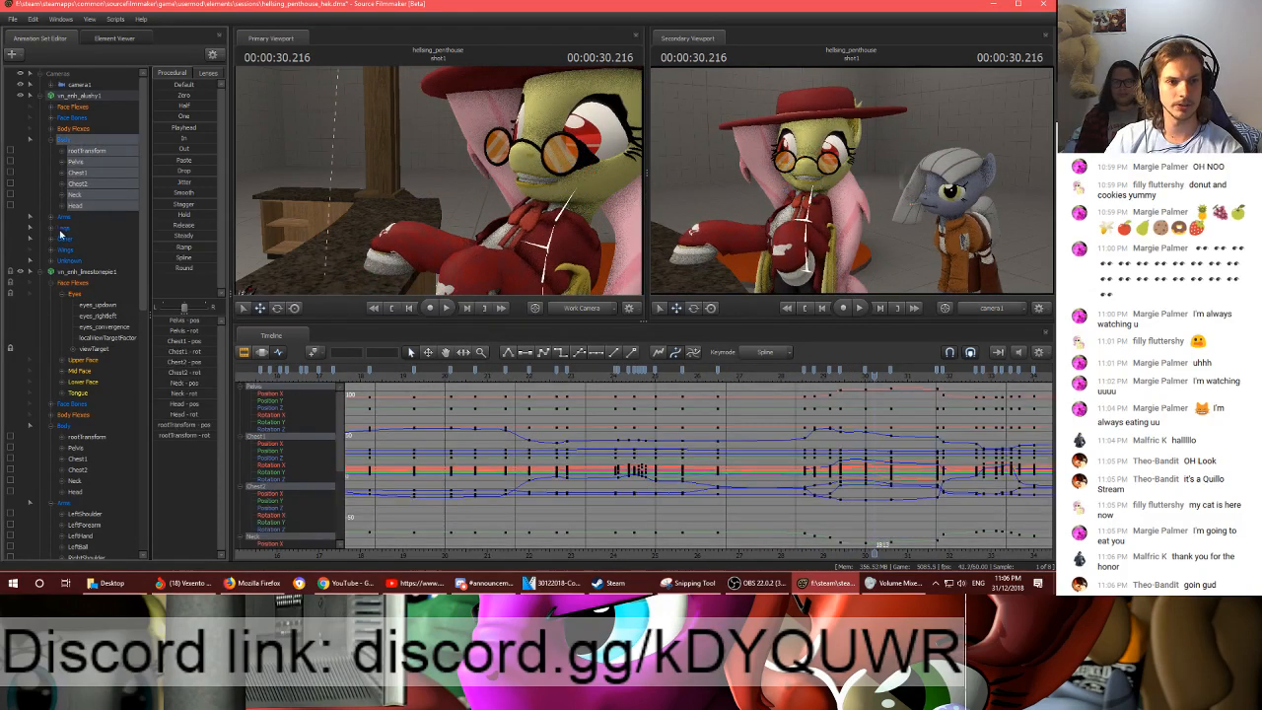
{"action": "left_click", "coordinate": [63, 236], "text": "shift"}
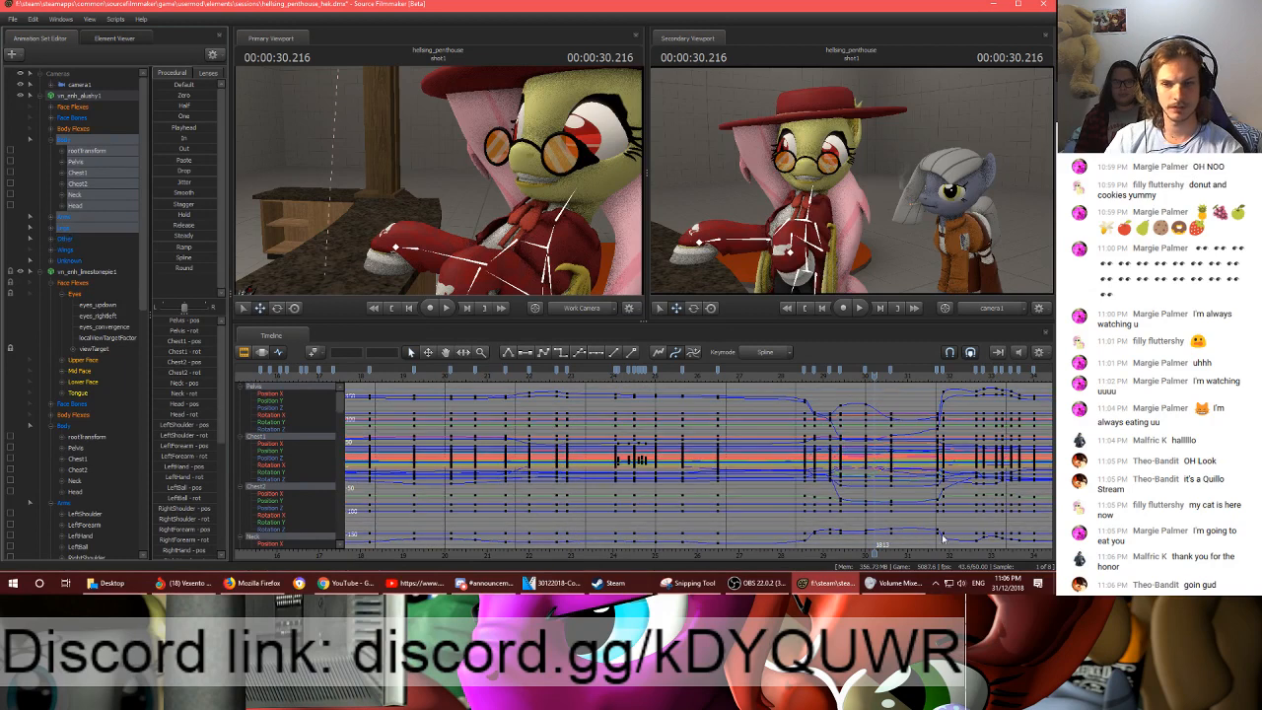
{"action": "scroll", "coordinate": [944, 530], "scroll_direction": "up", "scroll_amount": 3}
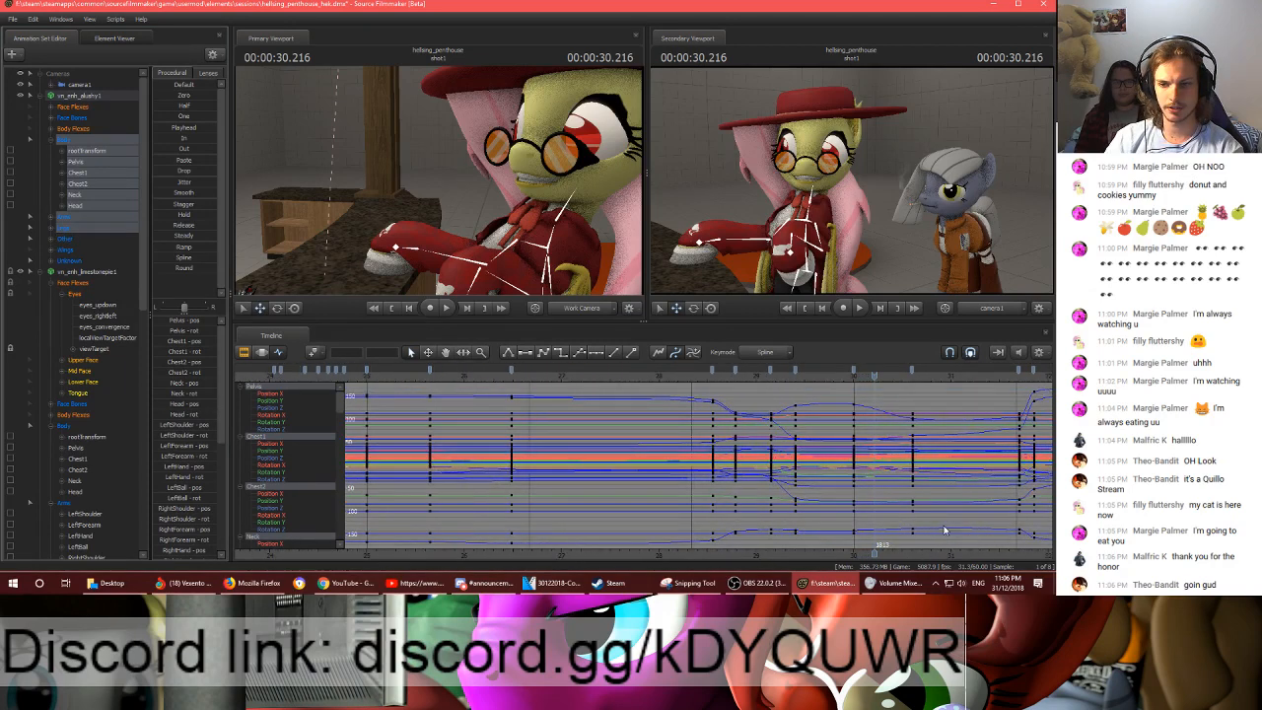
{"action": "scroll", "coordinate": [944, 531], "scroll_direction": "up", "scroll_amount": 2}
{"action": "key", "text": "space"}
- Retime the hat pony's body, arm and leg keyframes between 29 and 31 s, moving the ones near 30.6 s slightly earlier, and play the result
{"action": "key", "text": "space"}
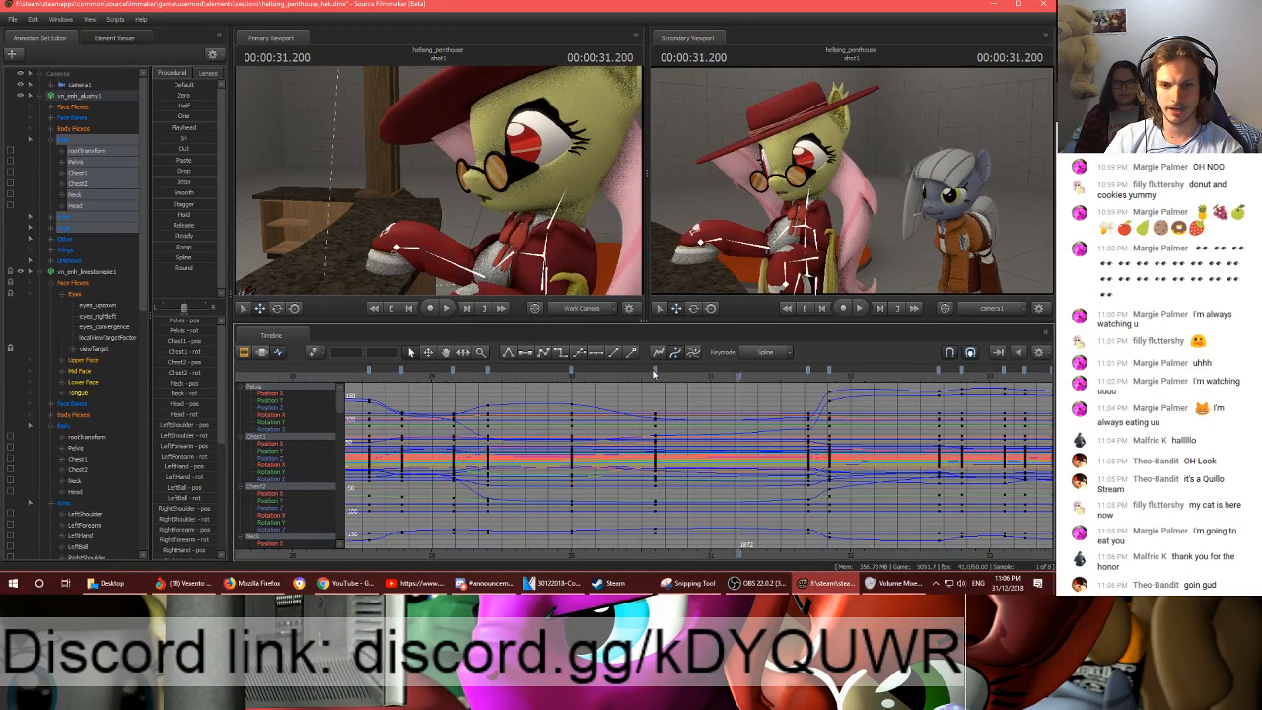
{"action": "left_click_drag", "start_coordinate": [655, 373], "coordinate": [563, 376]}
{"action": "left_click", "coordinate": [635, 372], "text": "shift"}
{"action": "key", "text": "space"}
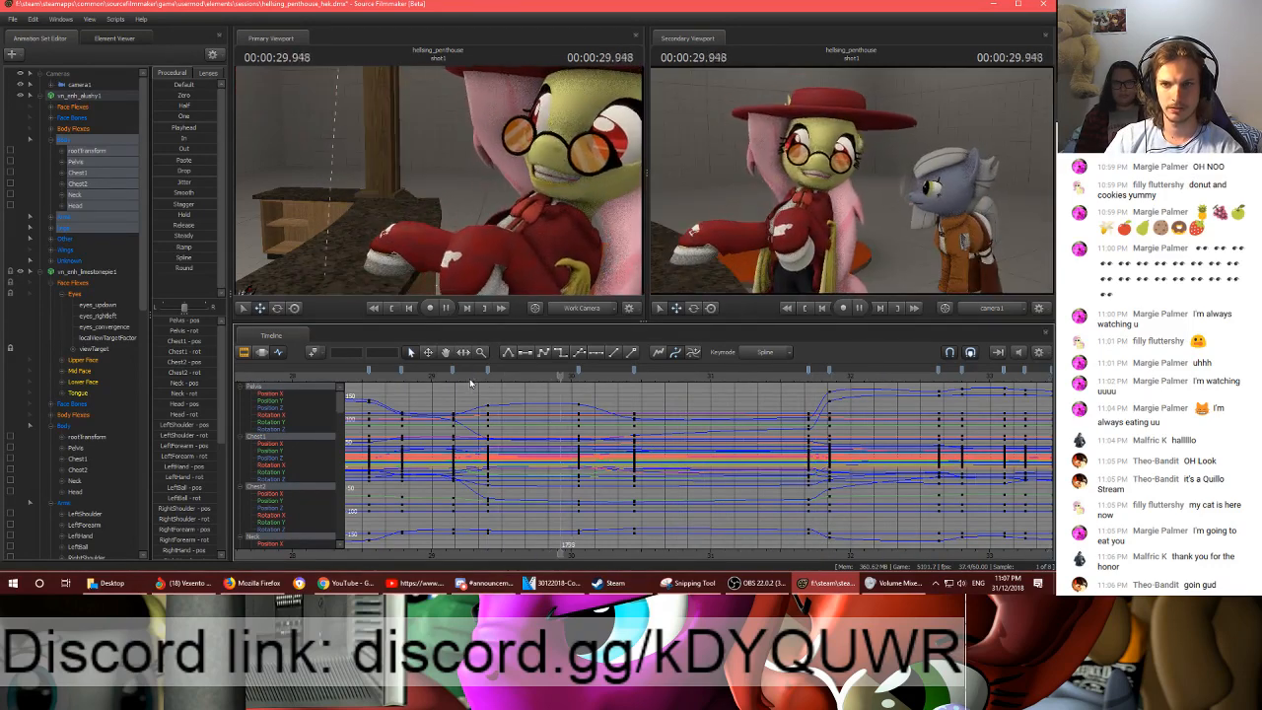
{"action": "mouse_move", "coordinate": [471, 378]}
{"action": "left_mouse_down"}
{"action": "mouse_move", "coordinate": [442, 378]}
{"action": "mouse_move", "coordinate": [478, 378]}
{"action": "left_mouse_up"}
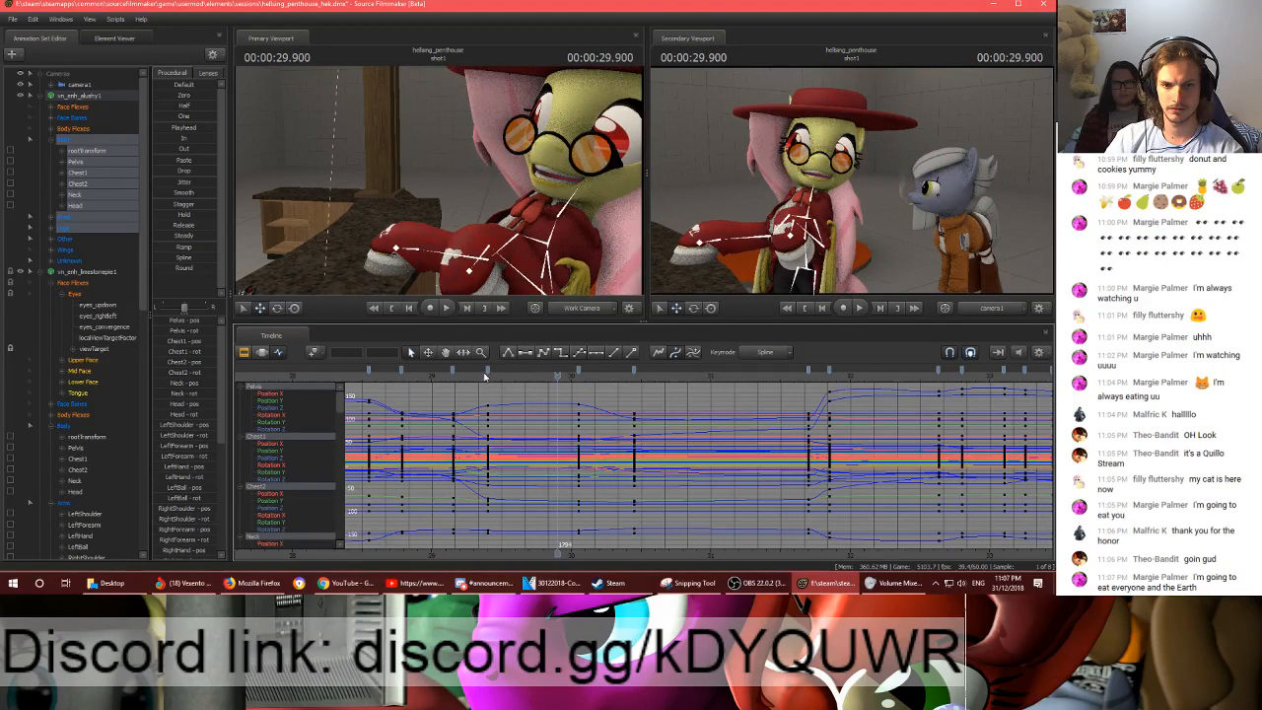
{"action": "left_click_drag", "start_coordinate": [486, 372], "coordinate": [481, 372]}
{"action": "key", "text": "space"}
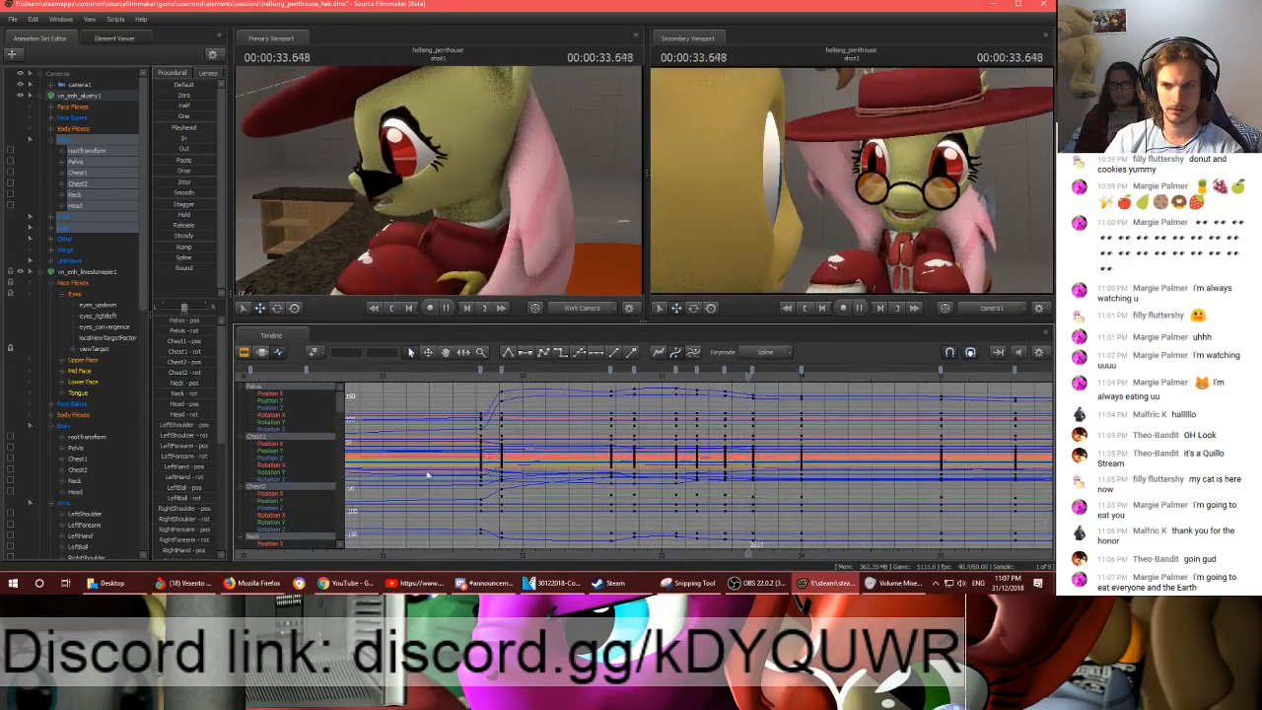
{"action": "key", "text": "space"}
- Review the end of shot1 from 34.783 s, replaying the grey pony's closing close-up through the final frame
{"action": "scroll", "coordinate": [779, 481], "scroll_direction": "down", "scroll_amount": 3}
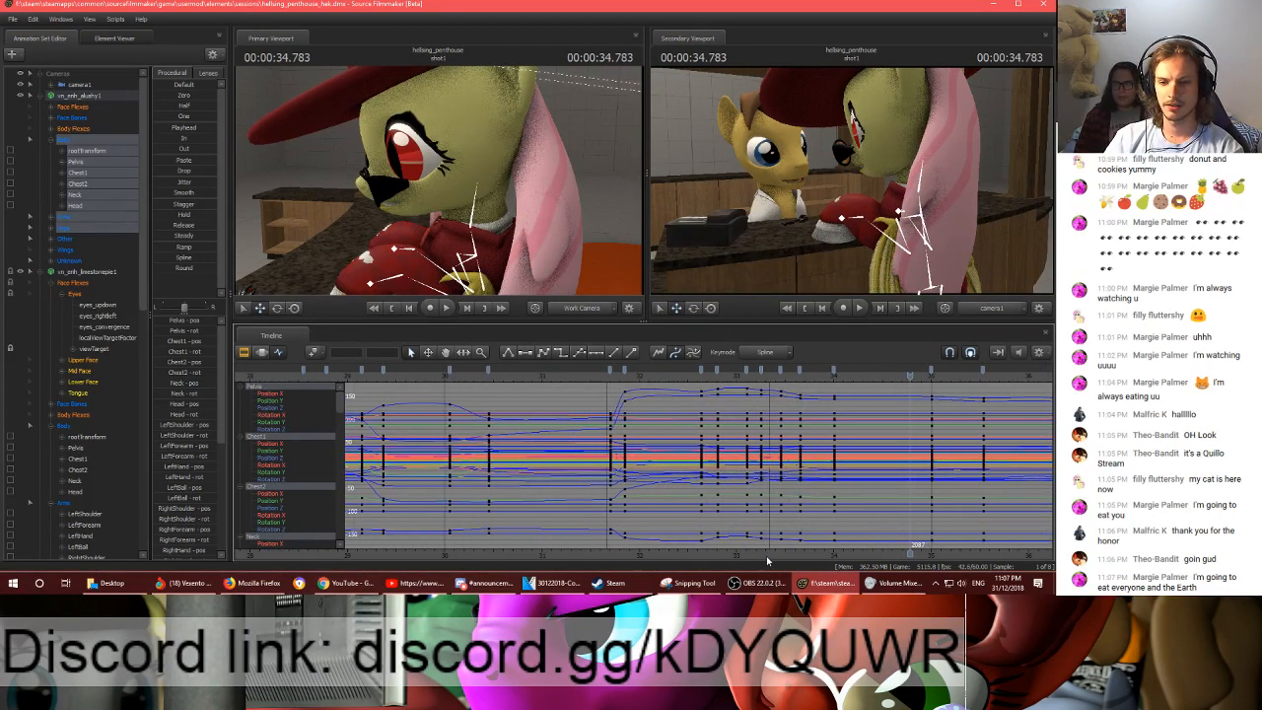
{"action": "middle_click_drag", "start_coordinate": [771, 564], "coordinate": [590, 483]}
{"action": "scroll", "coordinate": [659, 464], "scroll_direction": "down", "scroll_amount": 2}
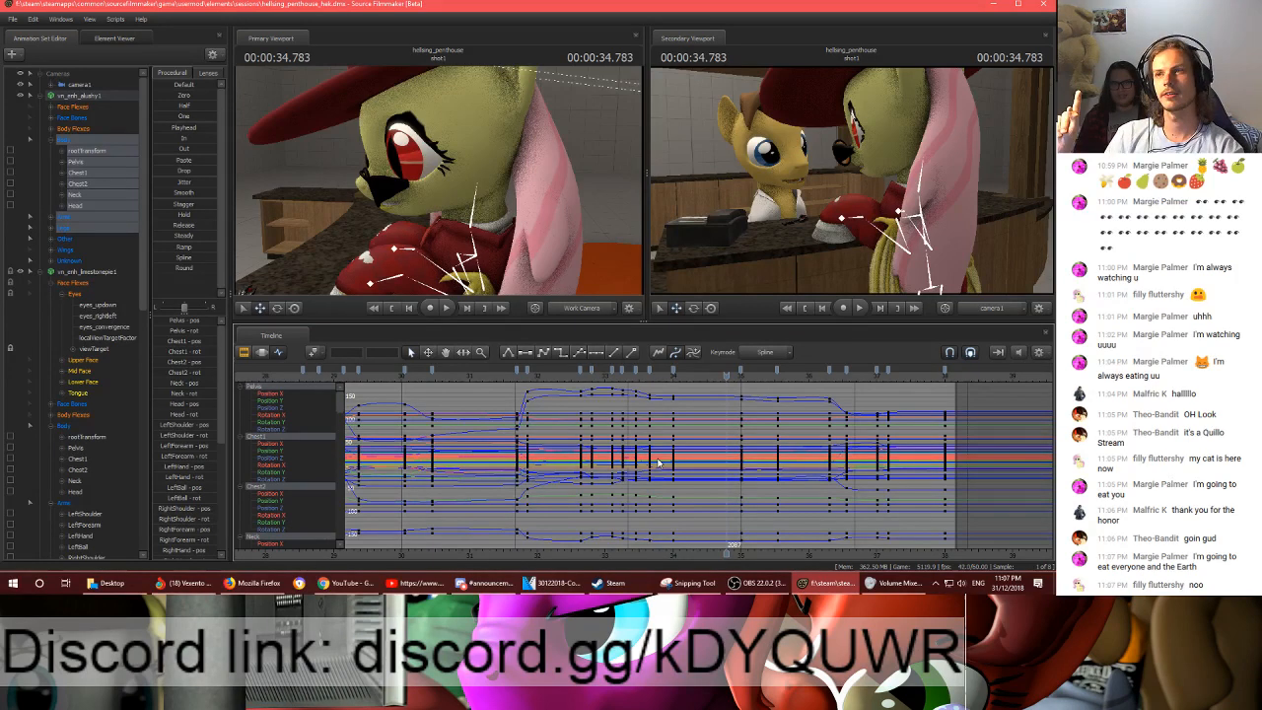
{"action": "scroll", "coordinate": [659, 464], "scroll_direction": "down", "scroll_amount": 2}
{"action": "key", "text": "space"}
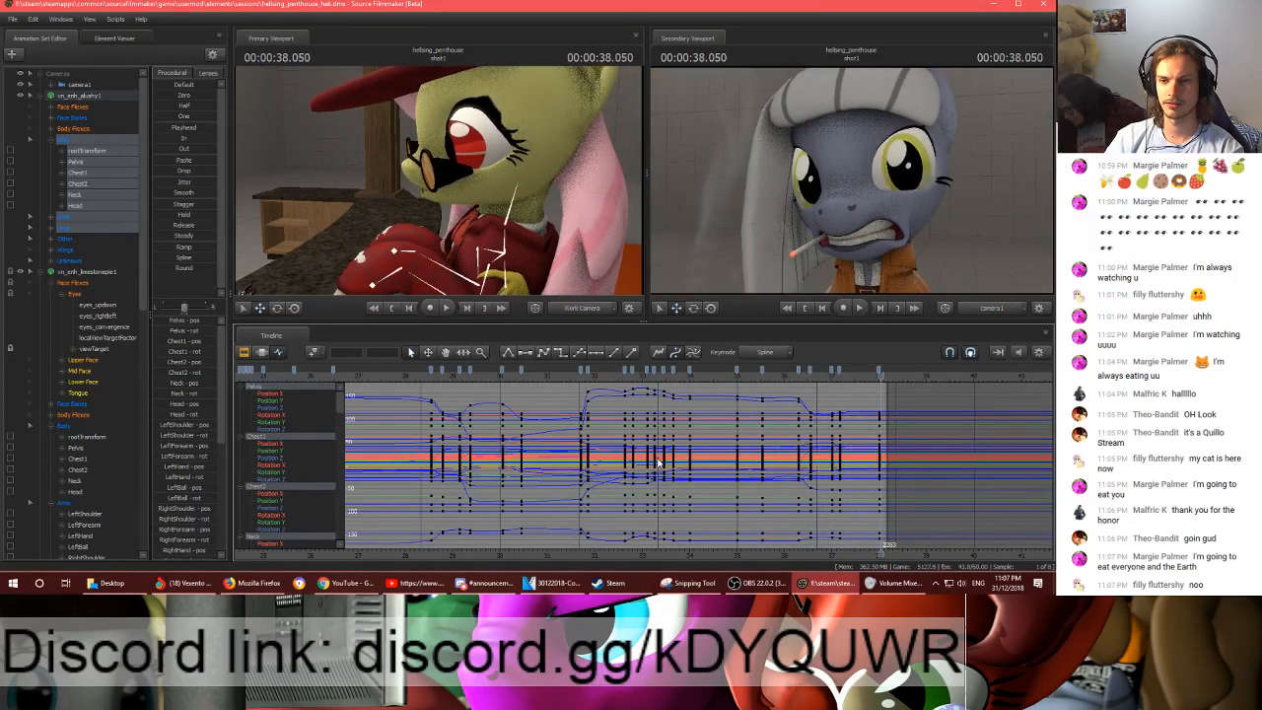
{"action": "left_click", "coordinate": [823, 380]}
{"action": "key", "text": "space"}
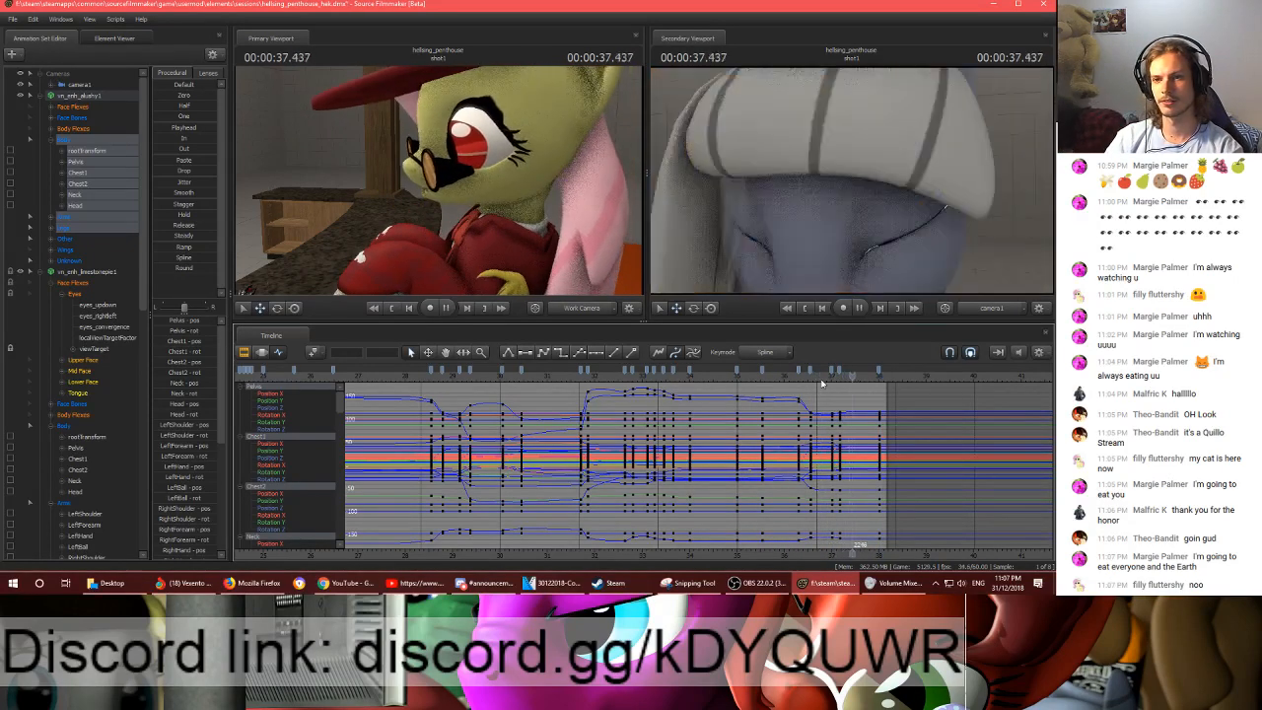
{"action": "key", "text": "space"}
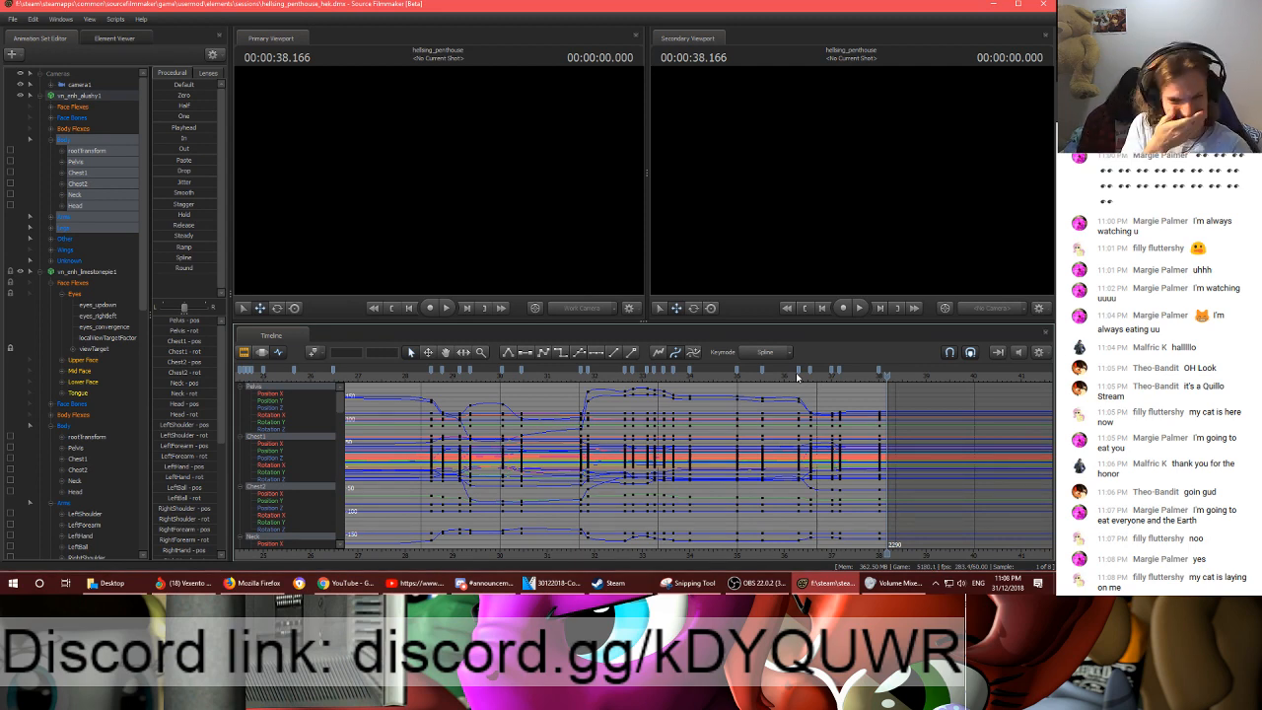
- Replay the end of shot1, restarting from about 28.5 s and playing through its final frame
{"action": "key", "text": "space"}
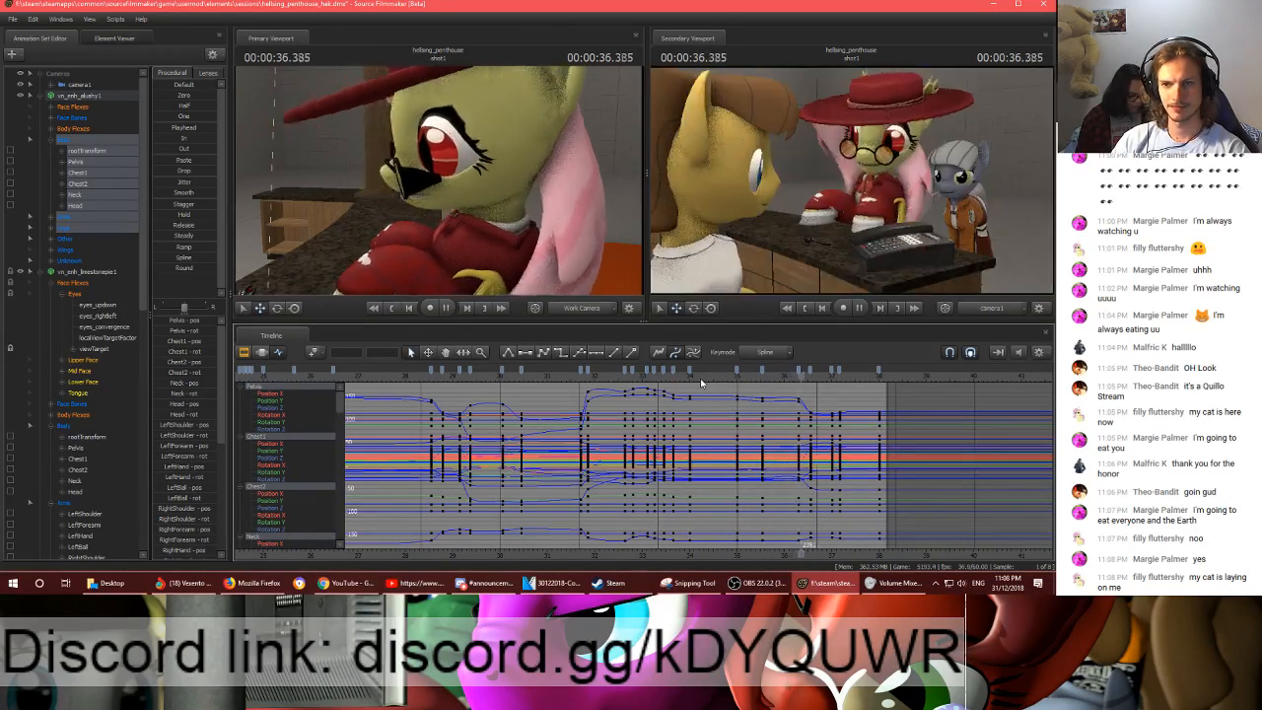
{"action": "key", "text": "space"}
{"action": "scroll", "coordinate": [680, 441], "scroll_direction": "down", "scroll_amount": 3}
{"action": "left_click", "coordinate": [640, 380]}
{"action": "key", "text": "space"}
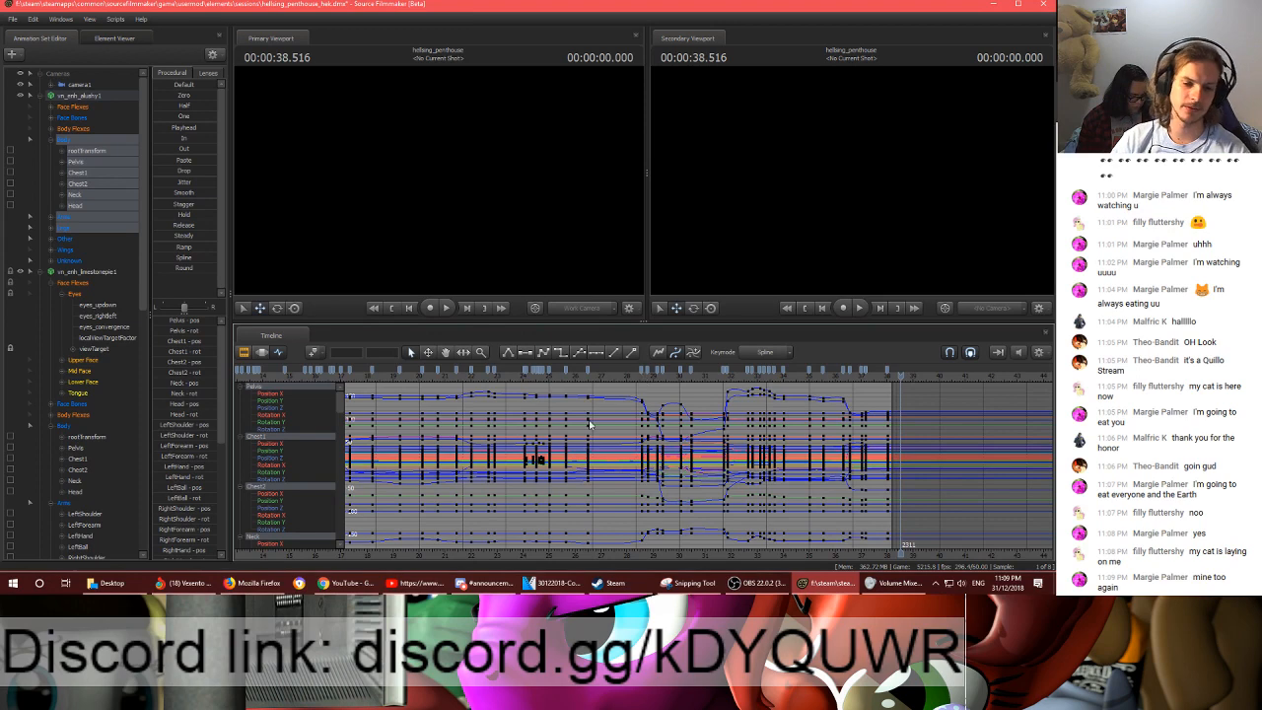
- Inspect the characters' poses near the end of shot1 at 36.216 s, 37.750 s and 36.150 s
{"action": "left_click", "coordinate": [361, 595]}
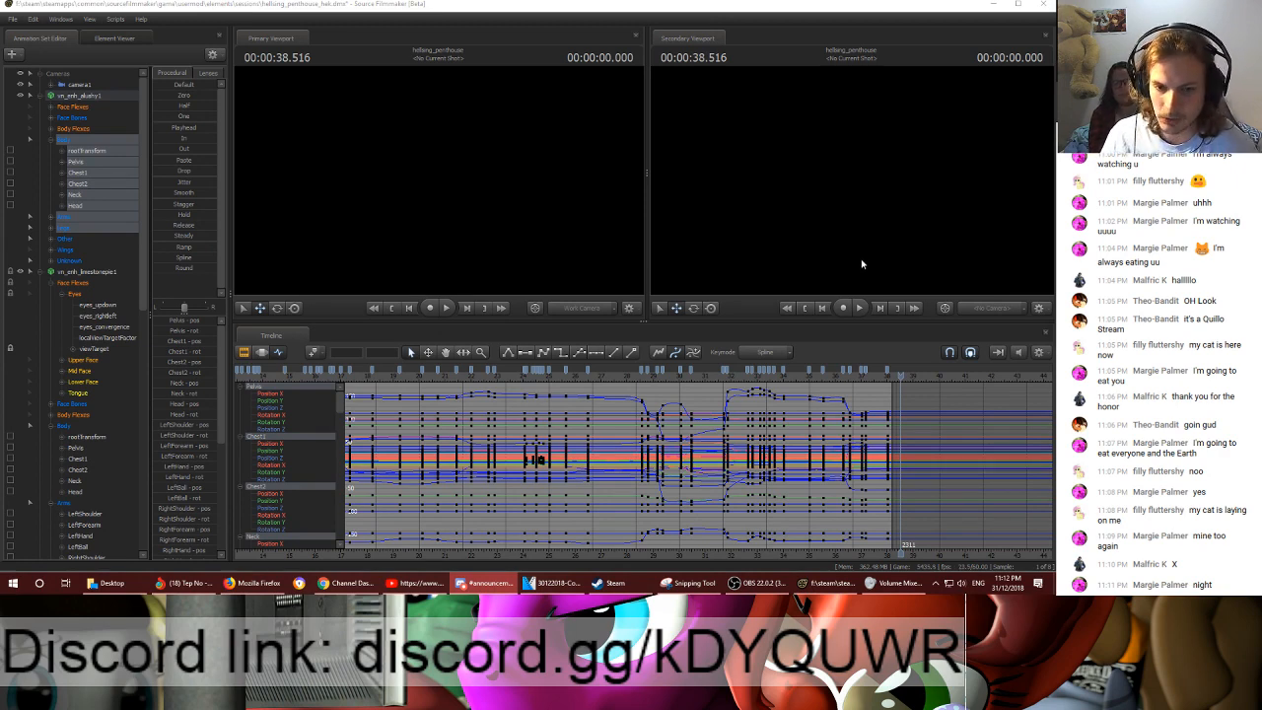
{"action": "left_click", "coordinate": [841, 378]}
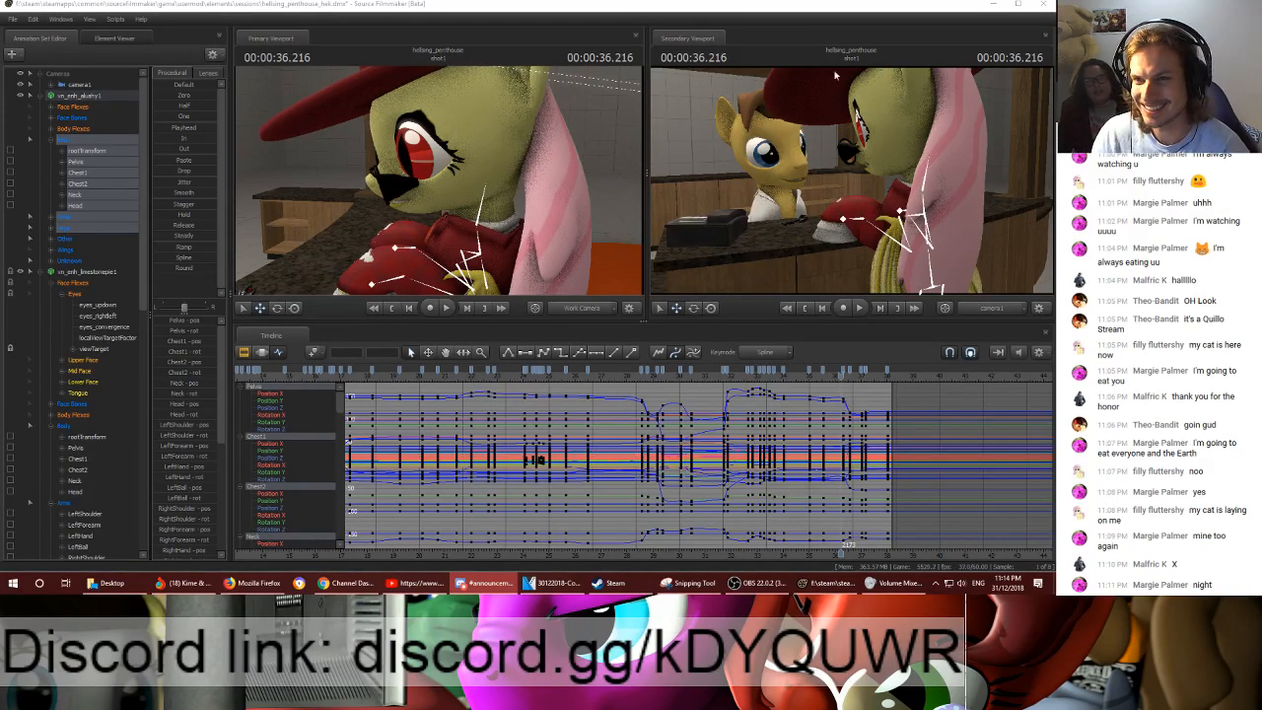
{"action": "left_click", "coordinate": [839, 399]}
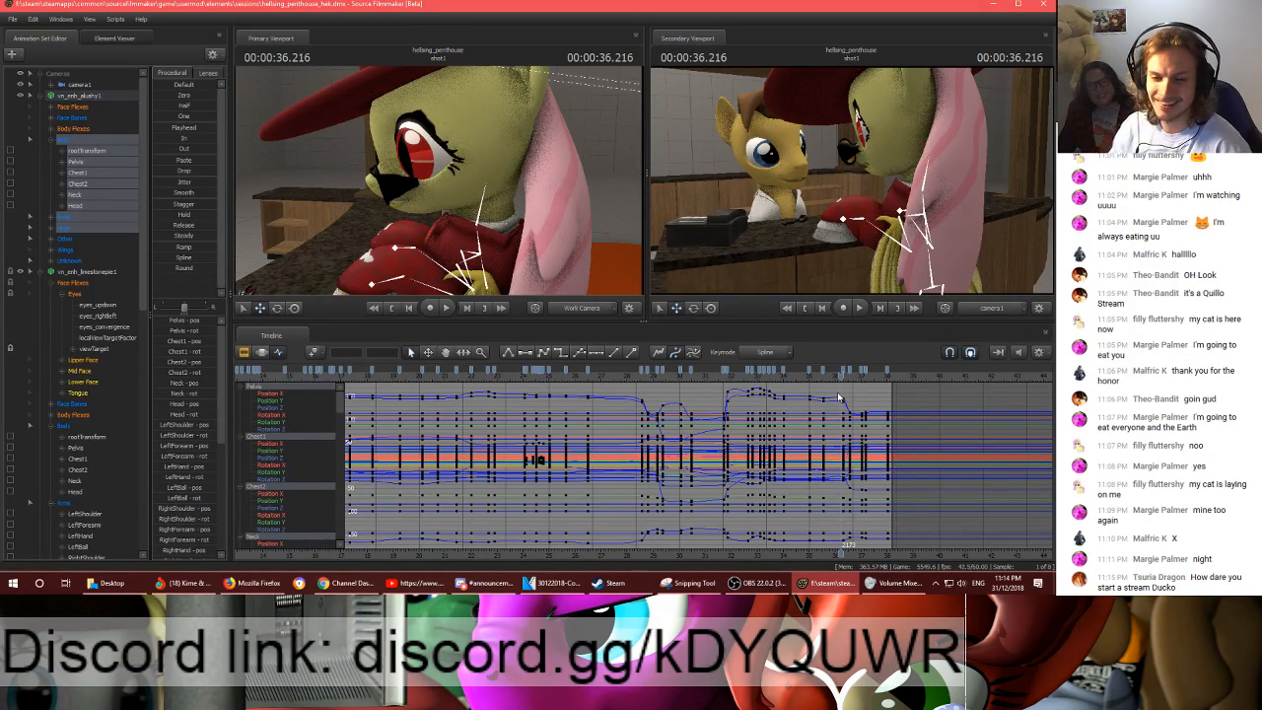
{"action": "scroll", "coordinate": [853, 402], "scroll_direction": "up", "scroll_amount": 2}
{"action": "middle_click_drag", "start_coordinate": [873, 558], "coordinate": [576, 428]}
{"action": "scroll", "coordinate": [590, 414], "scroll_direction": "up", "scroll_amount": 3}
{"action": "left_click_drag", "start_coordinate": [639, 379], "coordinate": [622, 402]}
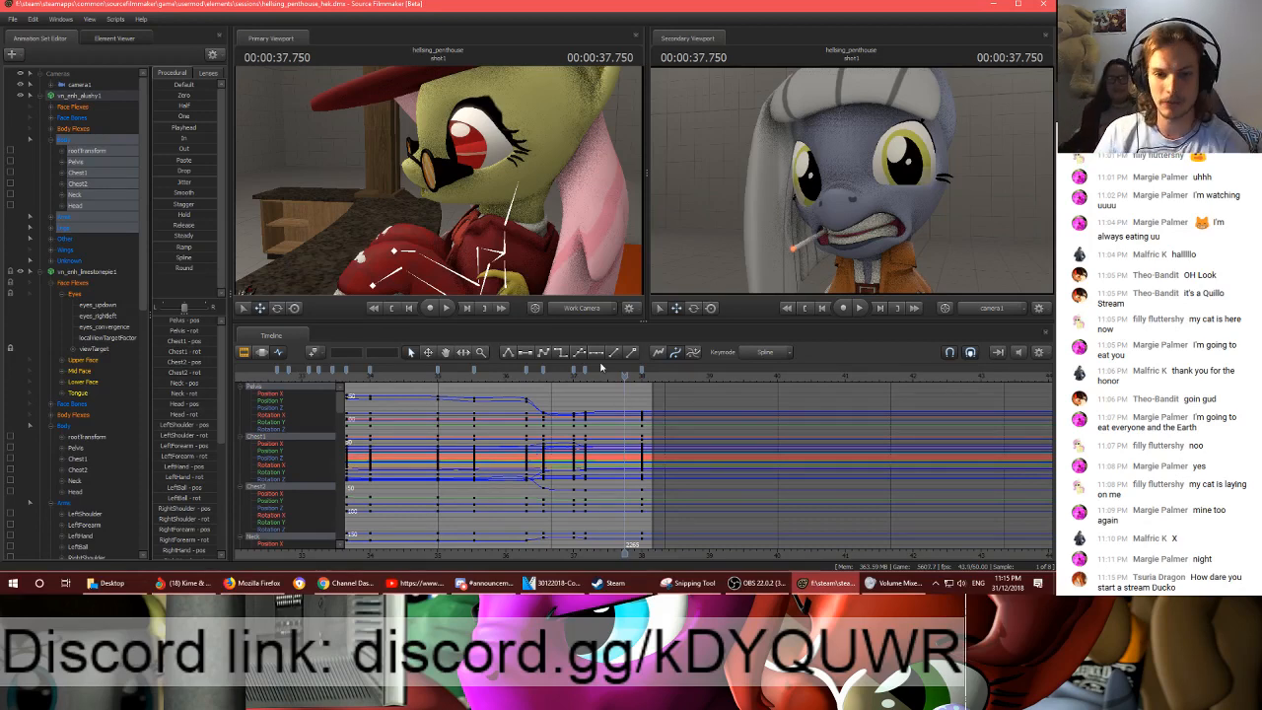
{"action": "left_click", "coordinate": [515, 376]}
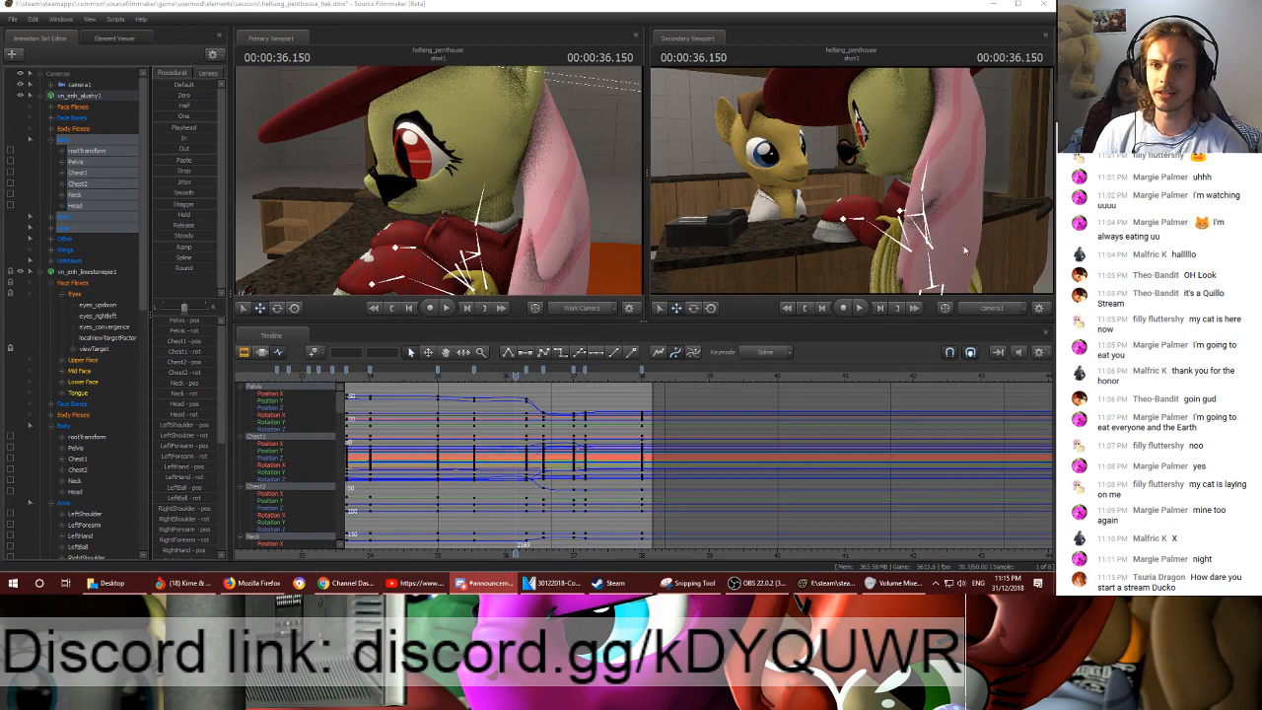
{"action": "left_click", "coordinate": [1022, 284]}
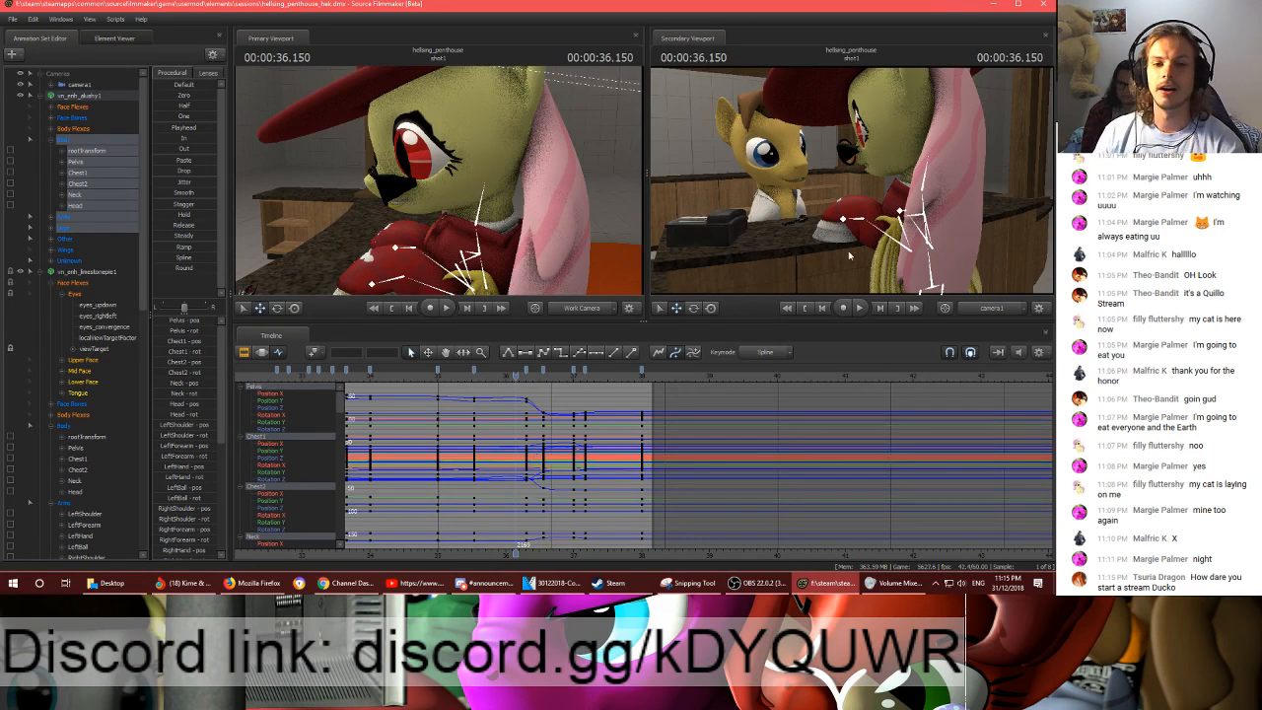
- Check the hat pony's pose at 35.166 s and 34.516 s against the body, arm and leg curves
{"action": "left_click_drag", "start_coordinate": [515, 375], "coordinate": [449, 373]}
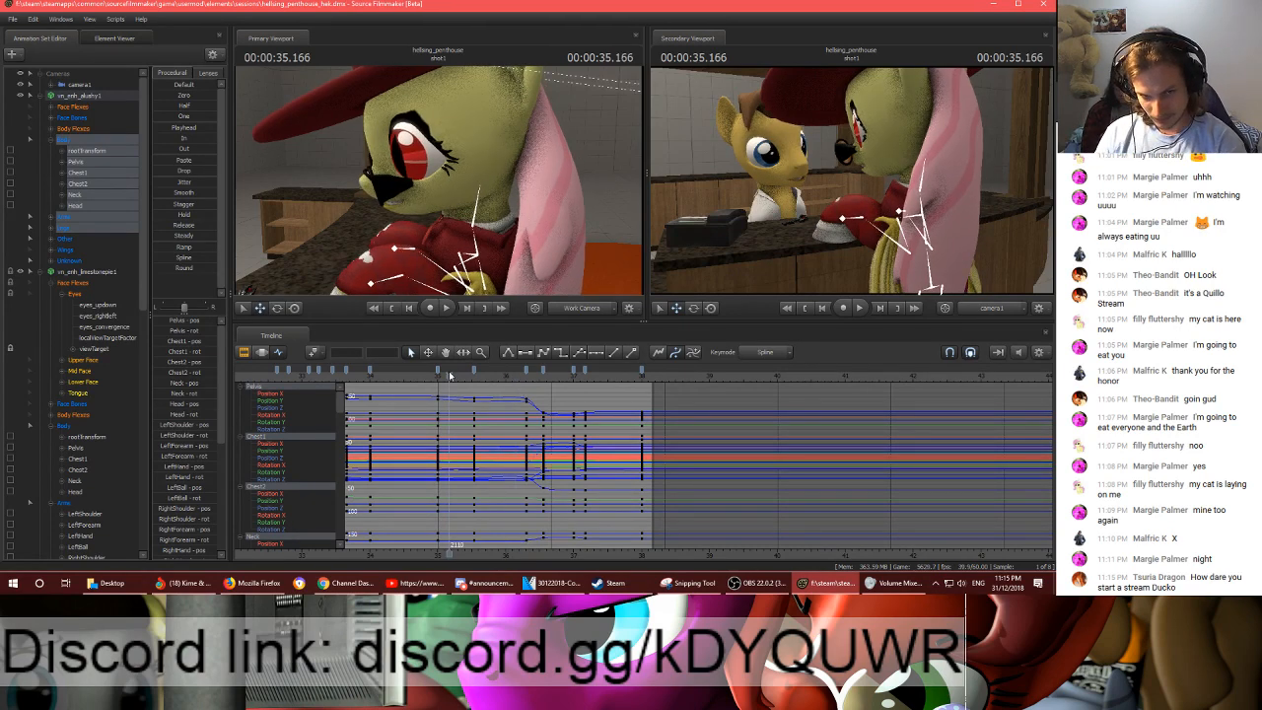
{"action": "scroll", "coordinate": [535, 505], "scroll_direction": "down", "scroll_amount": 5}
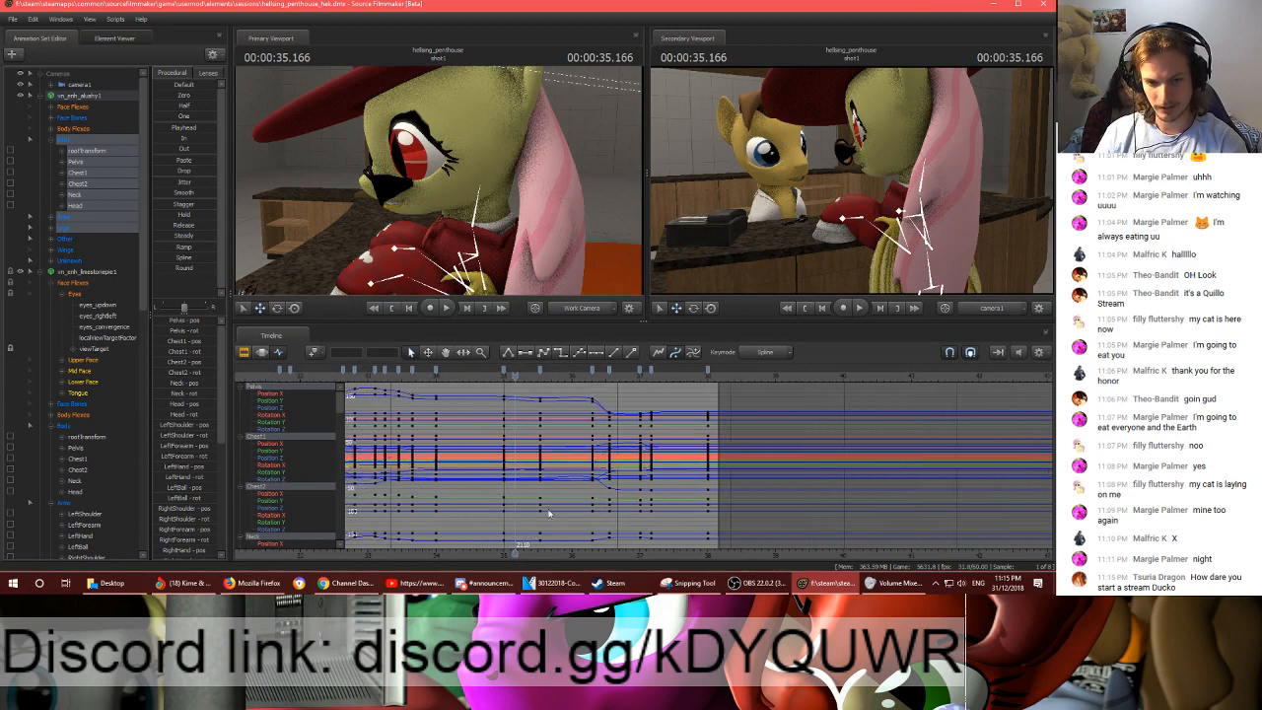
{"action": "scroll", "coordinate": [534, 506], "scroll_direction": "up", "scroll_amount": 5}
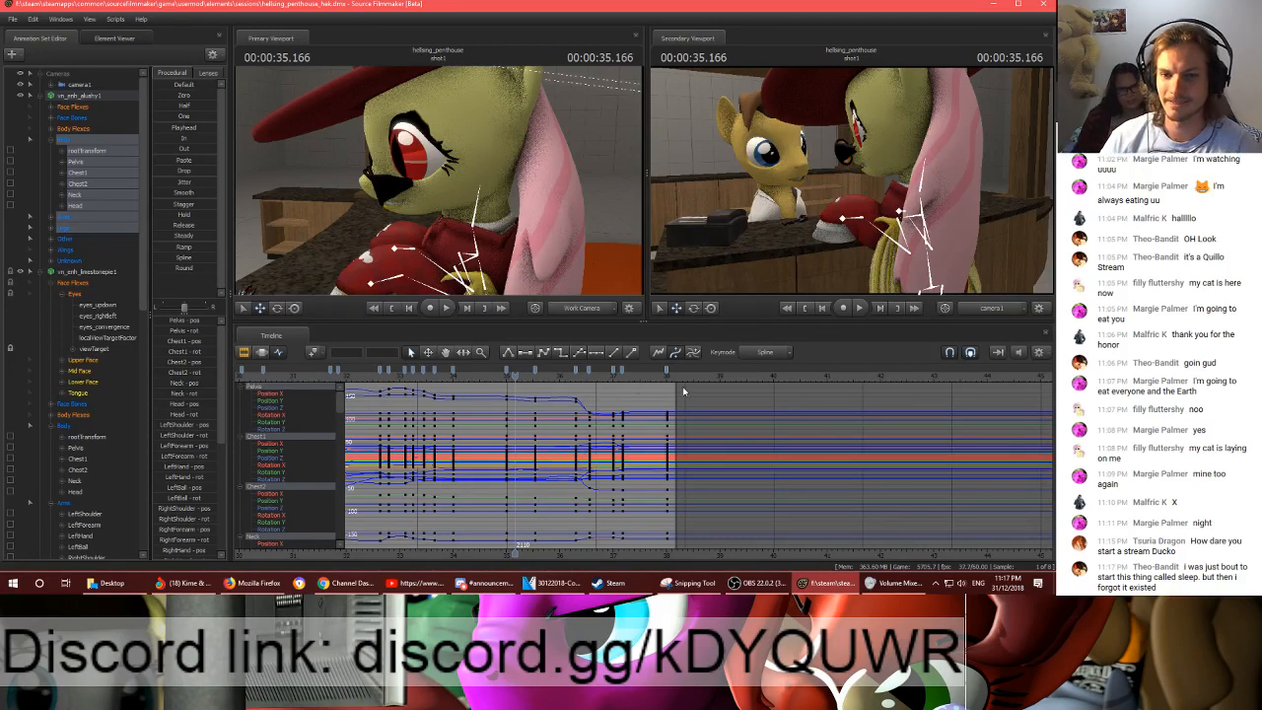
{"action": "left_click_drag", "start_coordinate": [515, 379], "coordinate": [482, 379]}
{"action": "scroll", "coordinate": [534, 422], "scroll_direction": "down", "scroll_amount": 2}
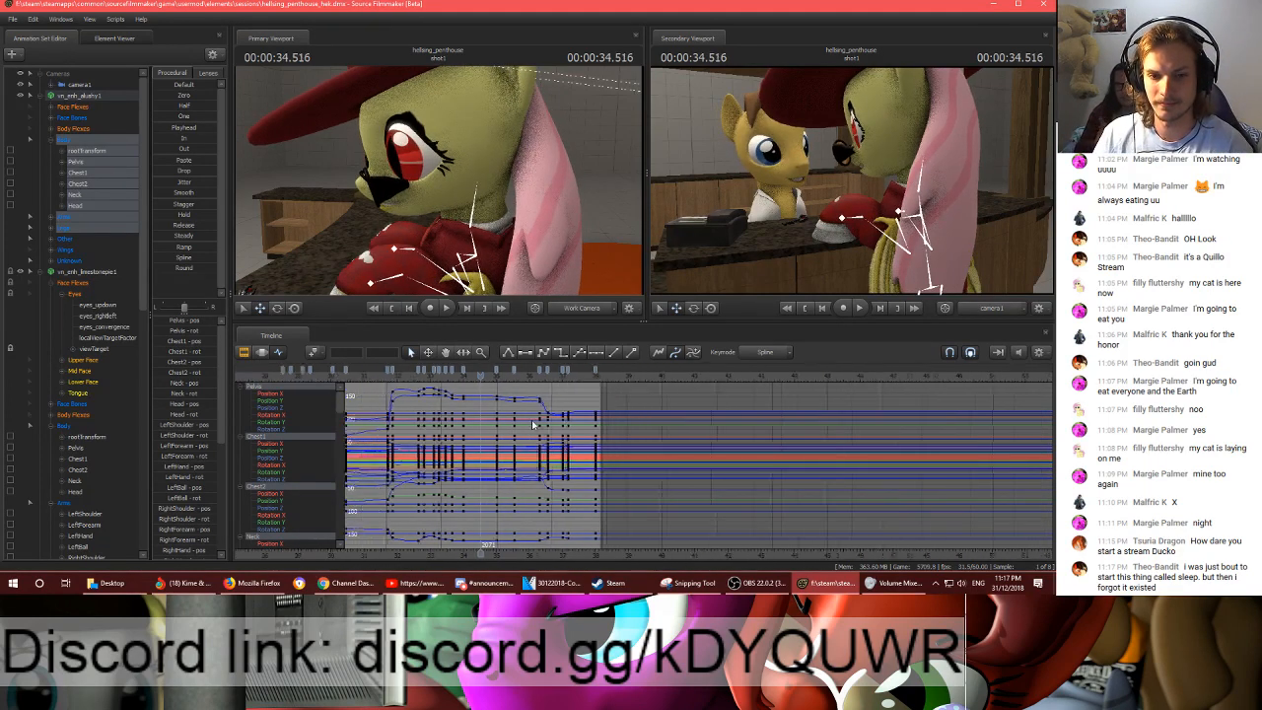
{"action": "middle_click_drag", "start_coordinate": [635, 483], "coordinate": [929, 475]}
{"action": "scroll", "coordinate": [868, 462], "scroll_direction": "down", "scroll_amount": 3}
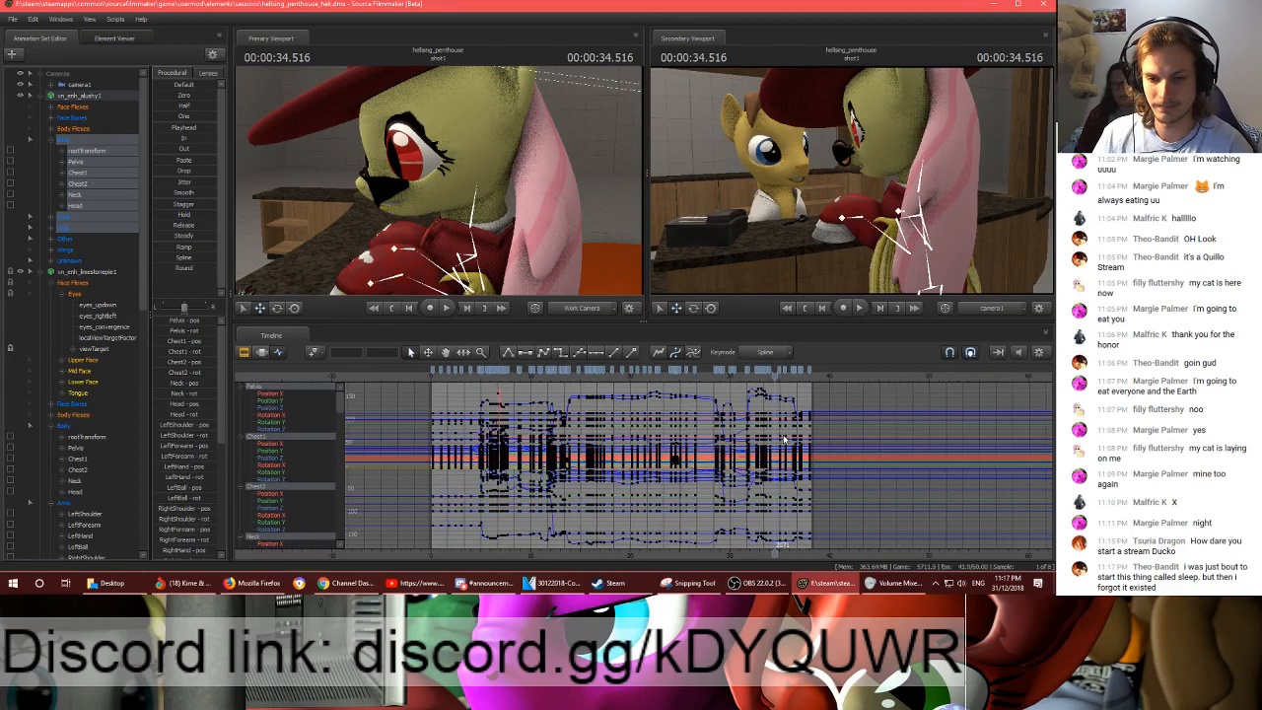
- Spot-check the middle of shot1, viewing the poses at 22.083 s, 15.033 s, 13.866 s and 10.483 s
{"action": "scroll", "coordinate": [770, 397], "scroll_direction": "up", "scroll_amount": 2}
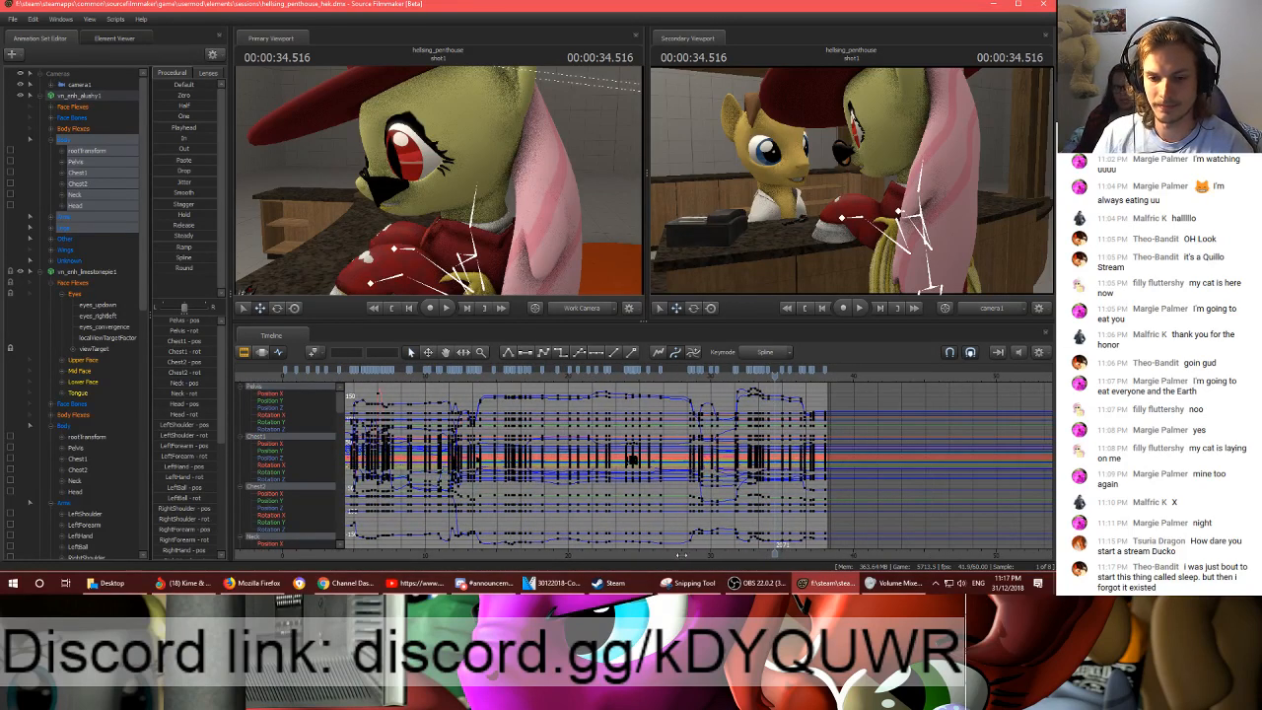
{"action": "middle_click_drag", "start_coordinate": [625, 487], "coordinate": [755, 487]}
{"action": "scroll", "coordinate": [753, 485], "scroll_direction": "up", "scroll_amount": 2}
{"action": "scroll", "coordinate": [751, 484], "scroll_direction": "down", "scroll_amount": 1}
{"action": "left_click_drag", "start_coordinate": [746, 376], "coordinate": [728, 376]}
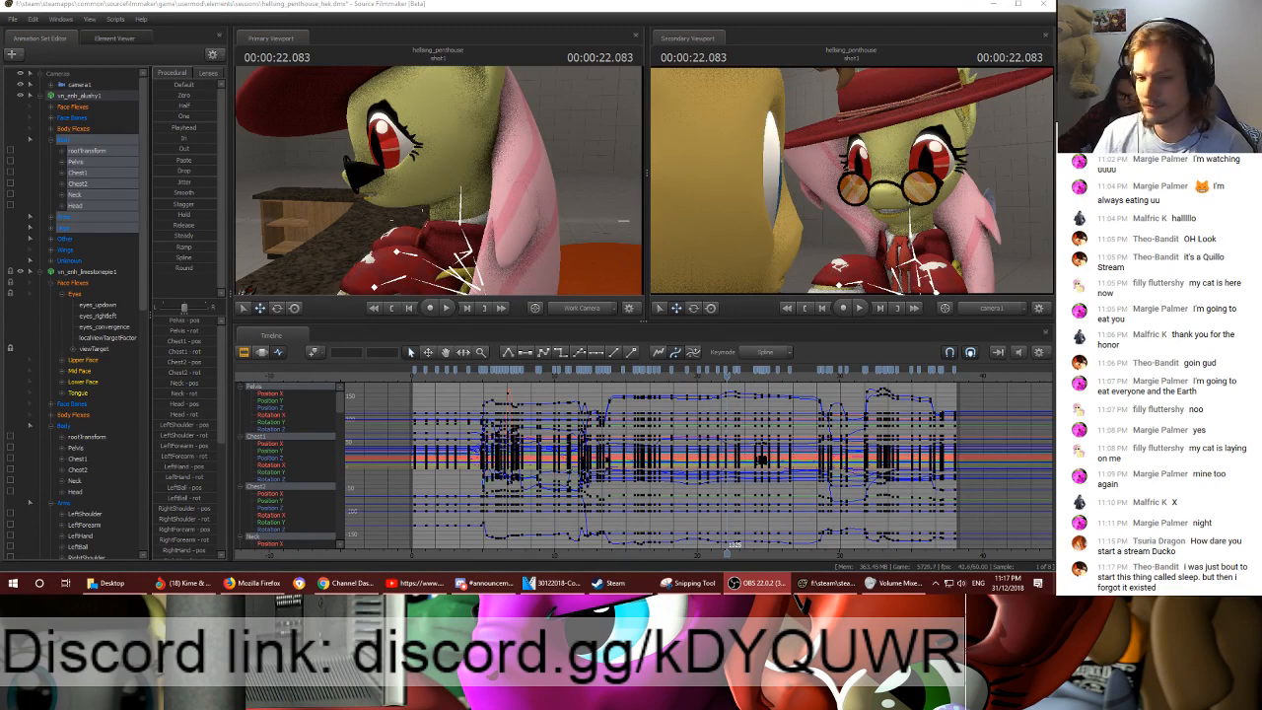
{"action": "left_click", "coordinate": [625, 373]}
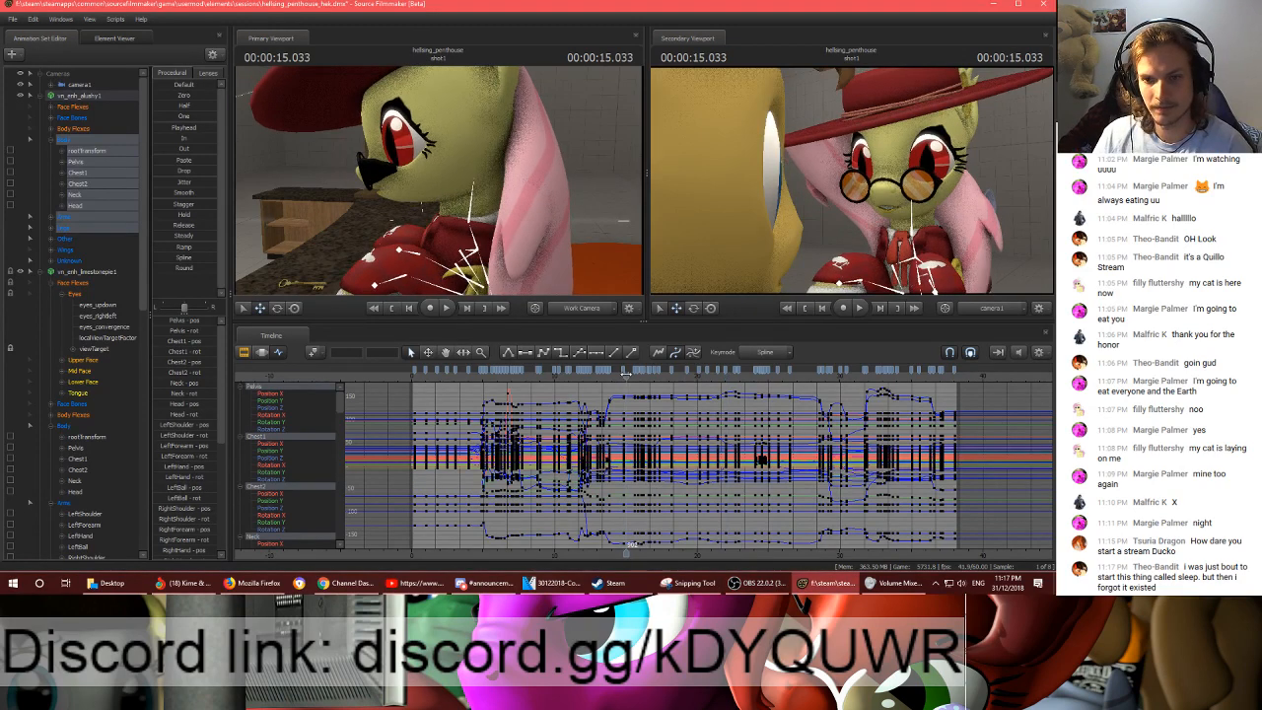
{"action": "left_click", "coordinate": [894, 585]}
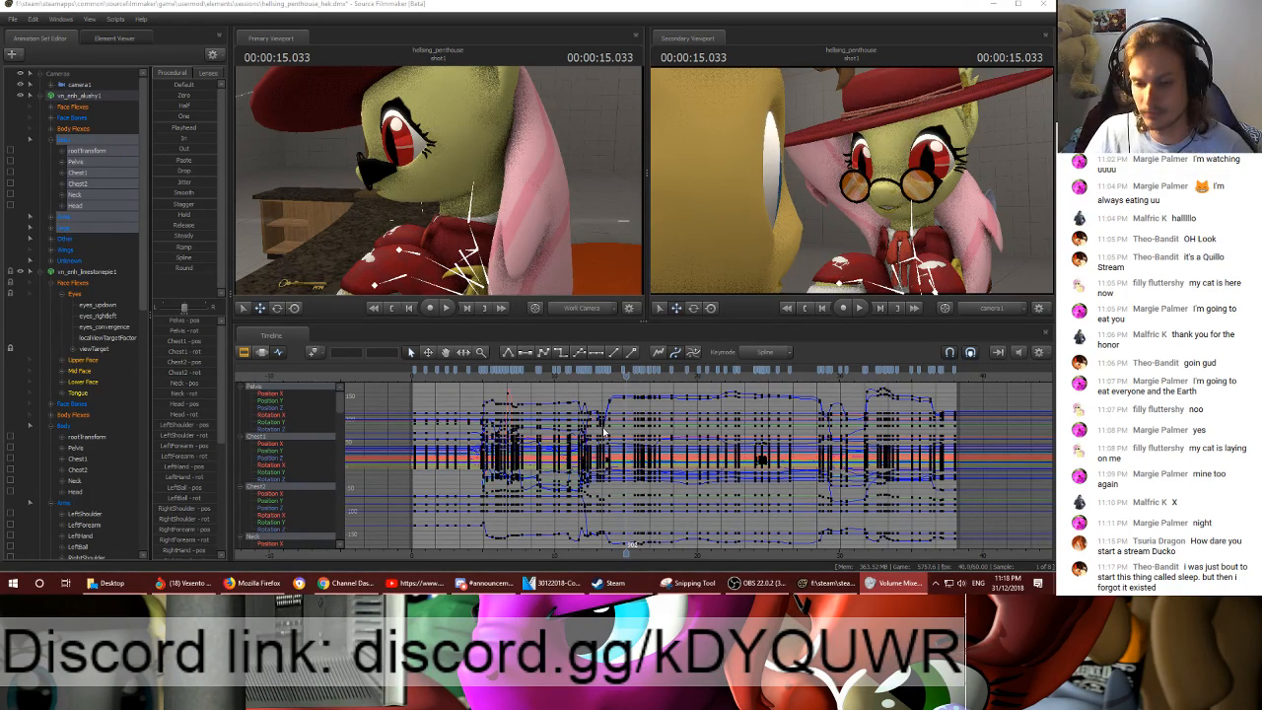
{"action": "left_click", "coordinate": [611, 384]}
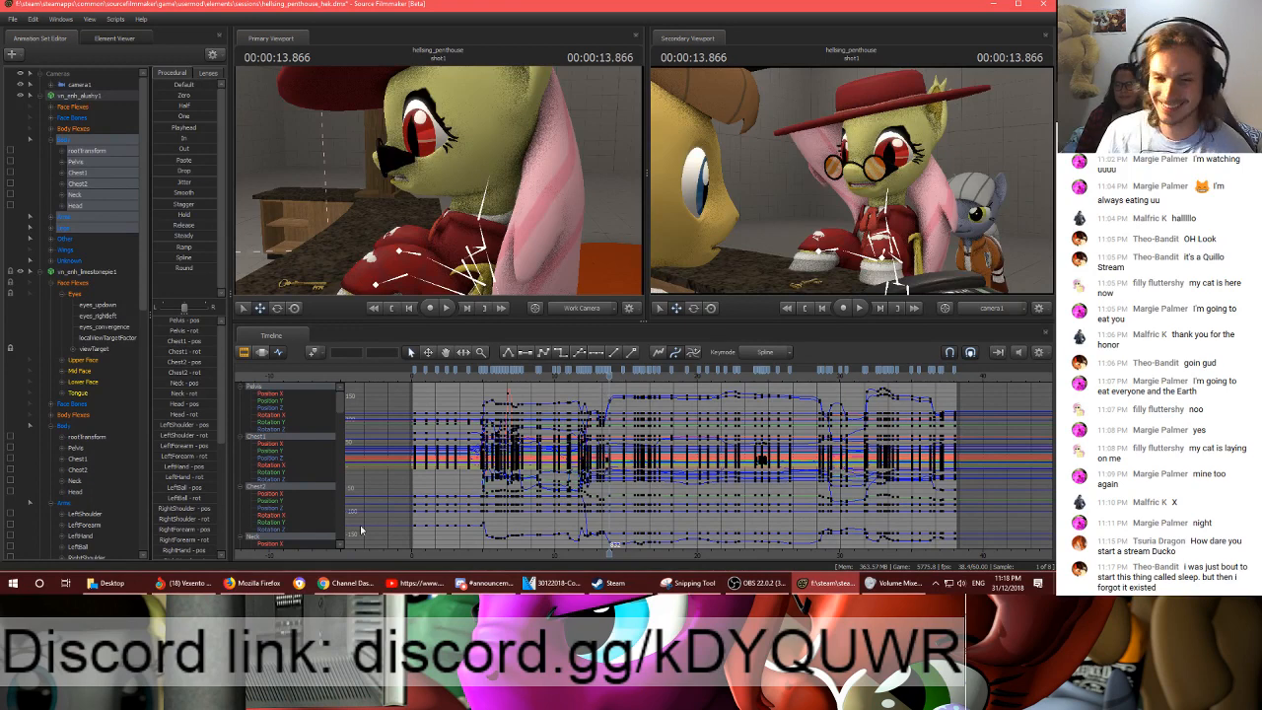
{"action": "left_click", "coordinate": [561, 377]}
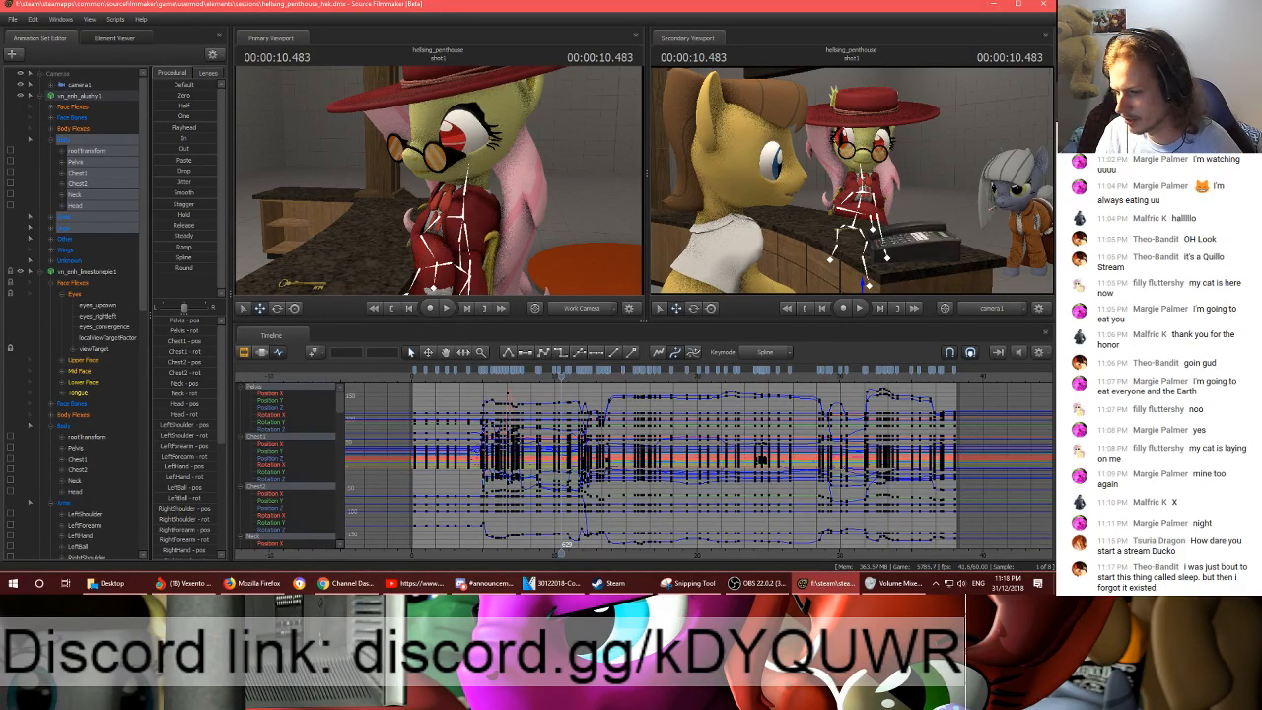
{"action": "key", "text": "alt+Tab"}
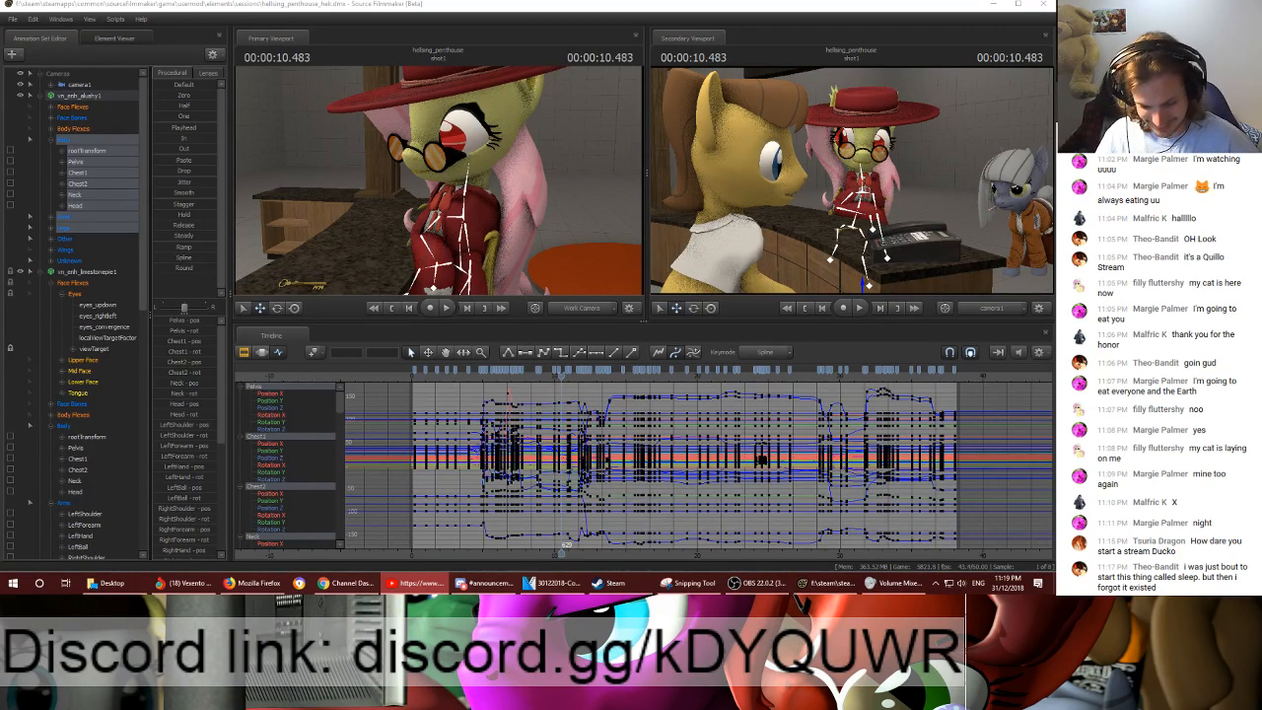
- Examine the hat pony's turn and speaking poses from 26.583 s to 32.800 s, jumping forward through the shot
{"action": "left_click", "coordinate": [790, 376]}
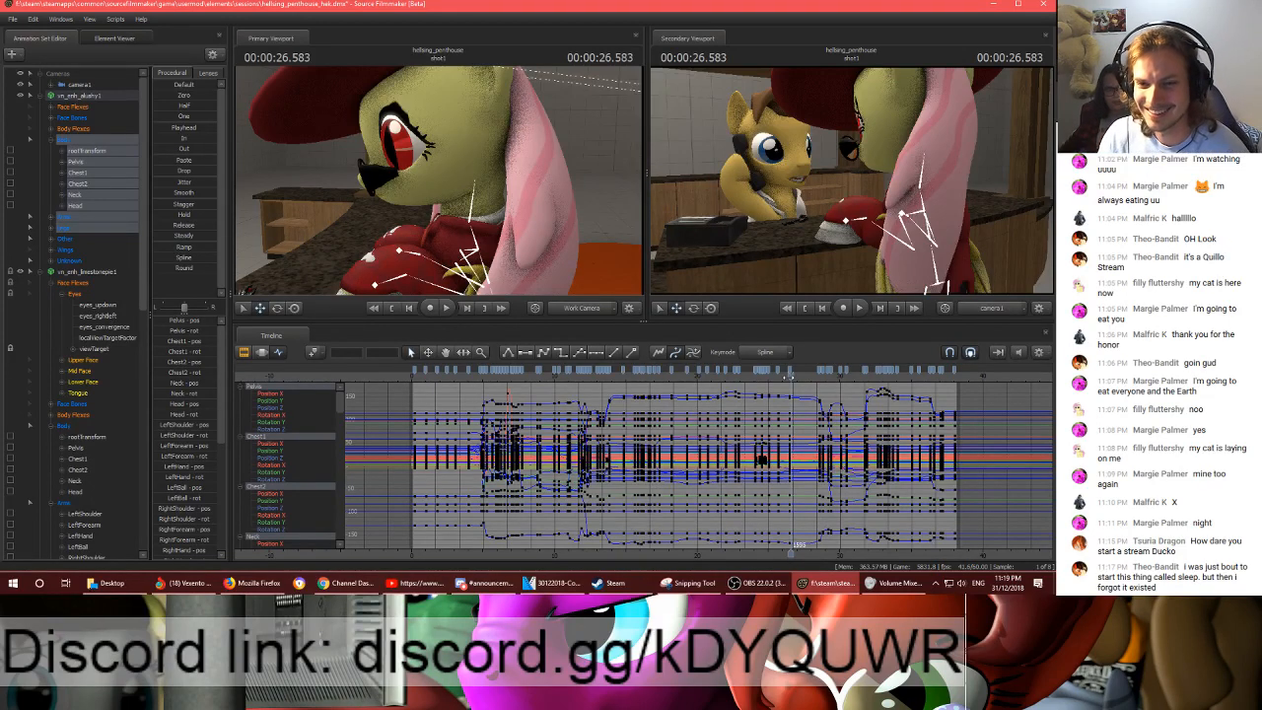
{"action": "left_click", "coordinate": [799, 379]}
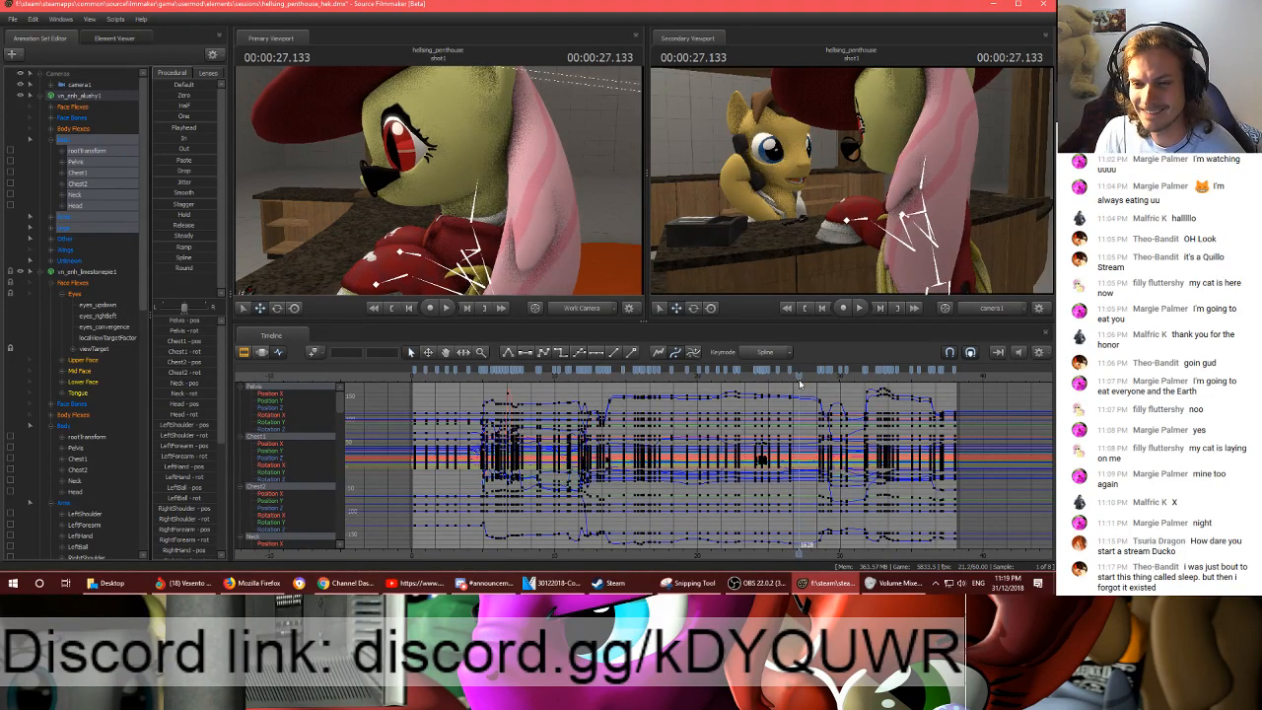
{"action": "scroll", "coordinate": [836, 451], "scroll_direction": "up", "scroll_amount": 4}
{"action": "left_click", "coordinate": [837, 452]}
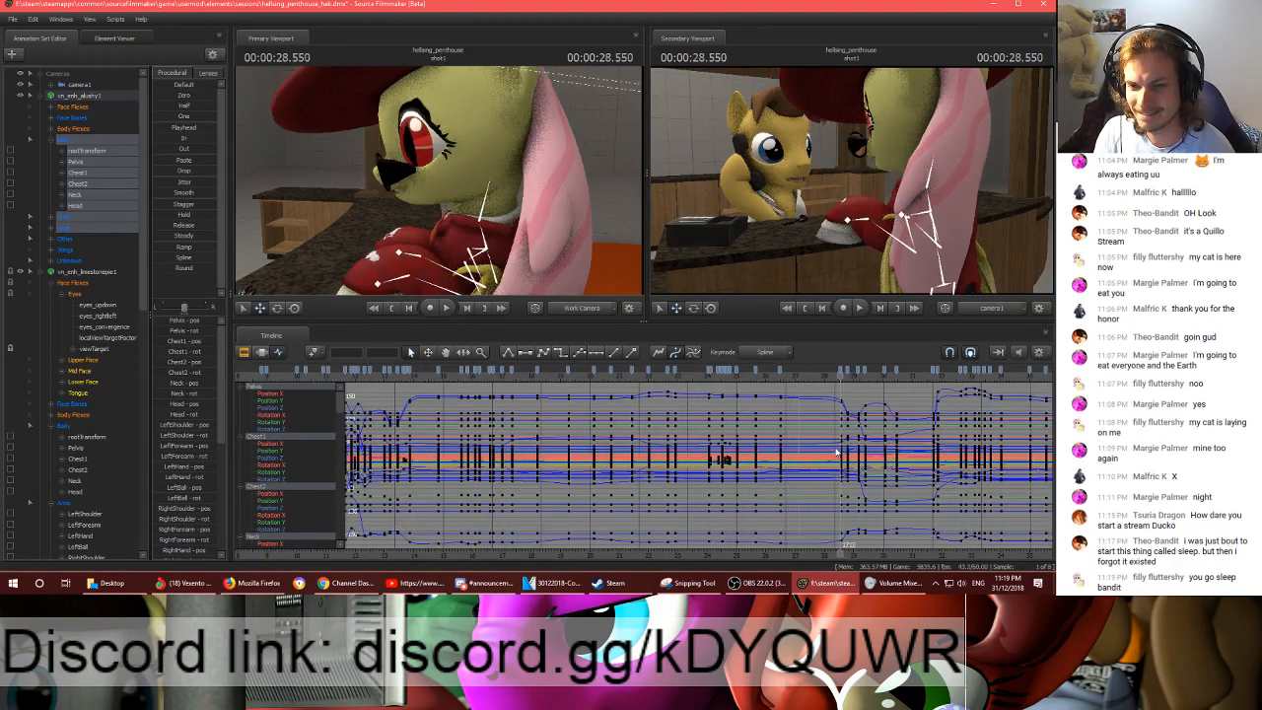
{"action": "key", "text": "Up"}
{"action": "key", "text": "Up"}
{"action": "key", "text": "Up"}
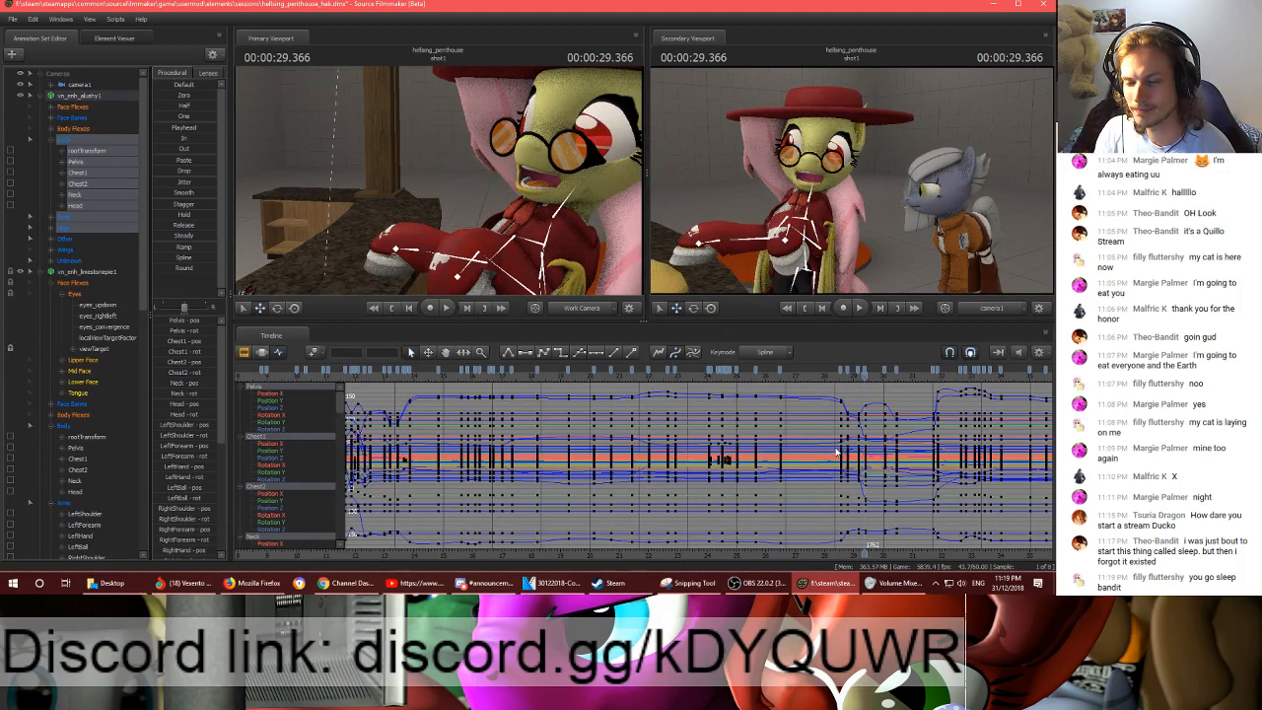
{"action": "key", "text": "Up"}
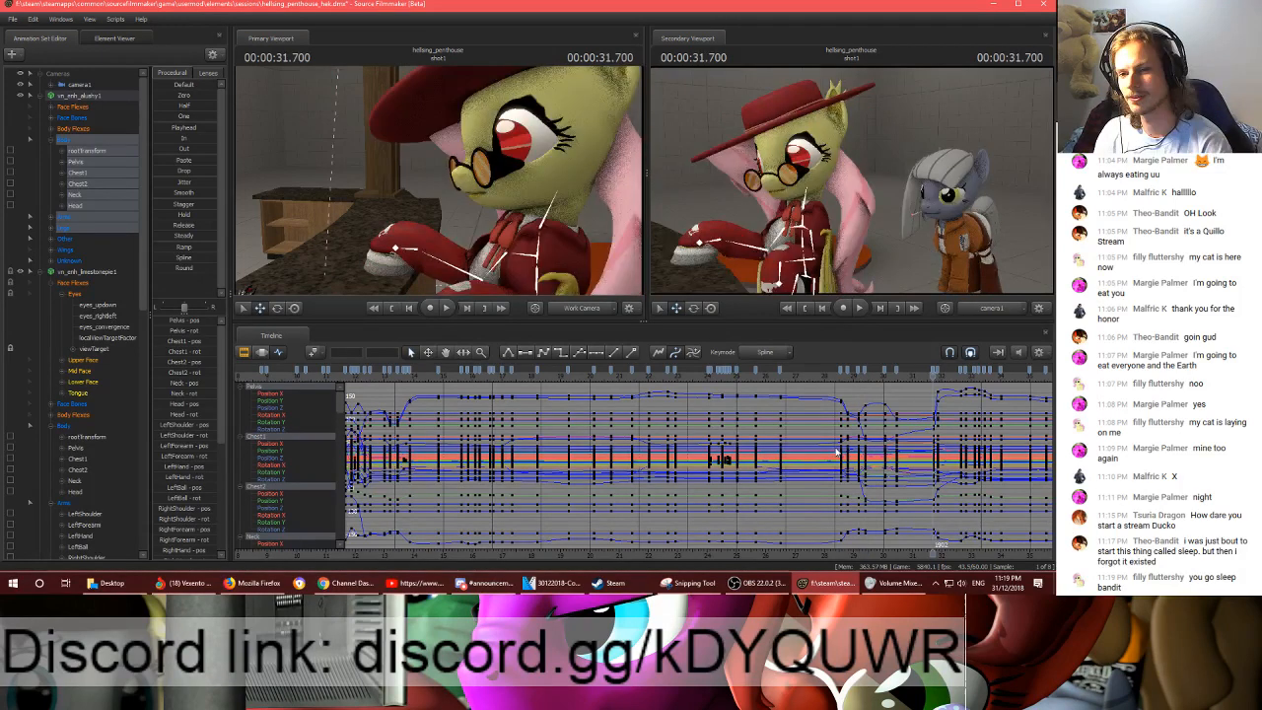
{"action": "key", "text": "Up"}
{"action": "key", "text": "alt+Tab"}
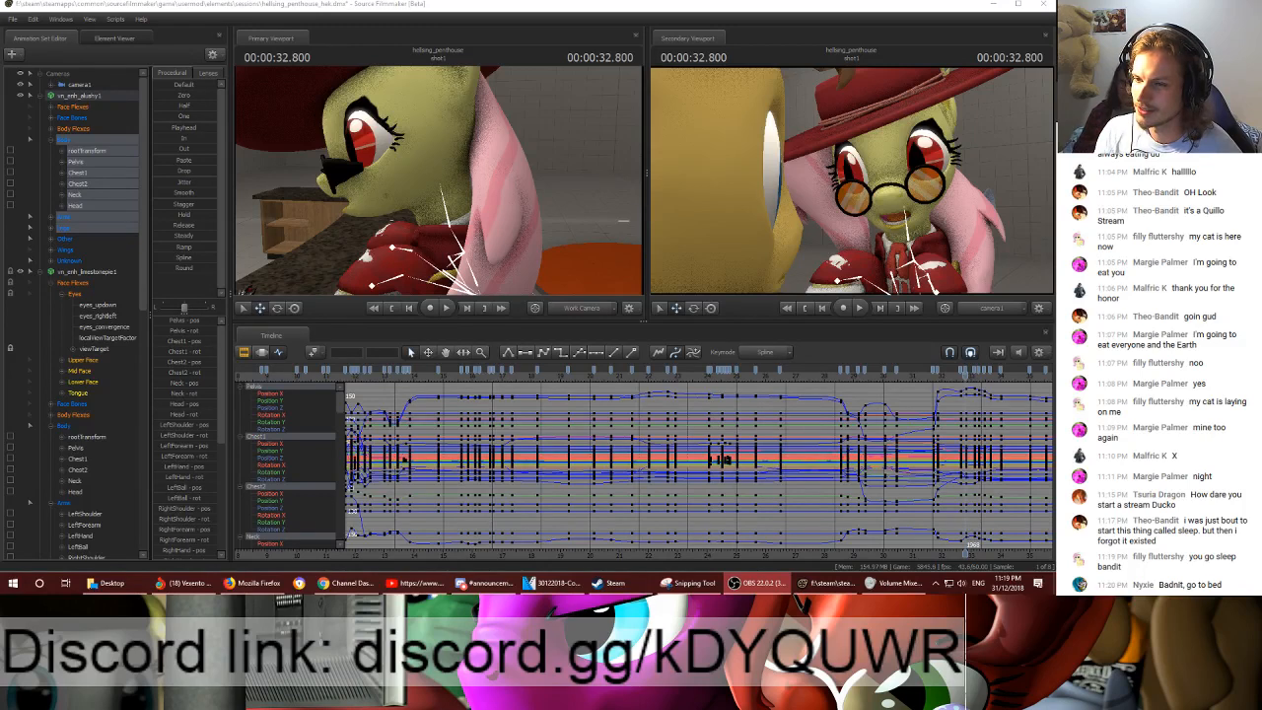
{"action": "key", "text": "alt+Tab"}
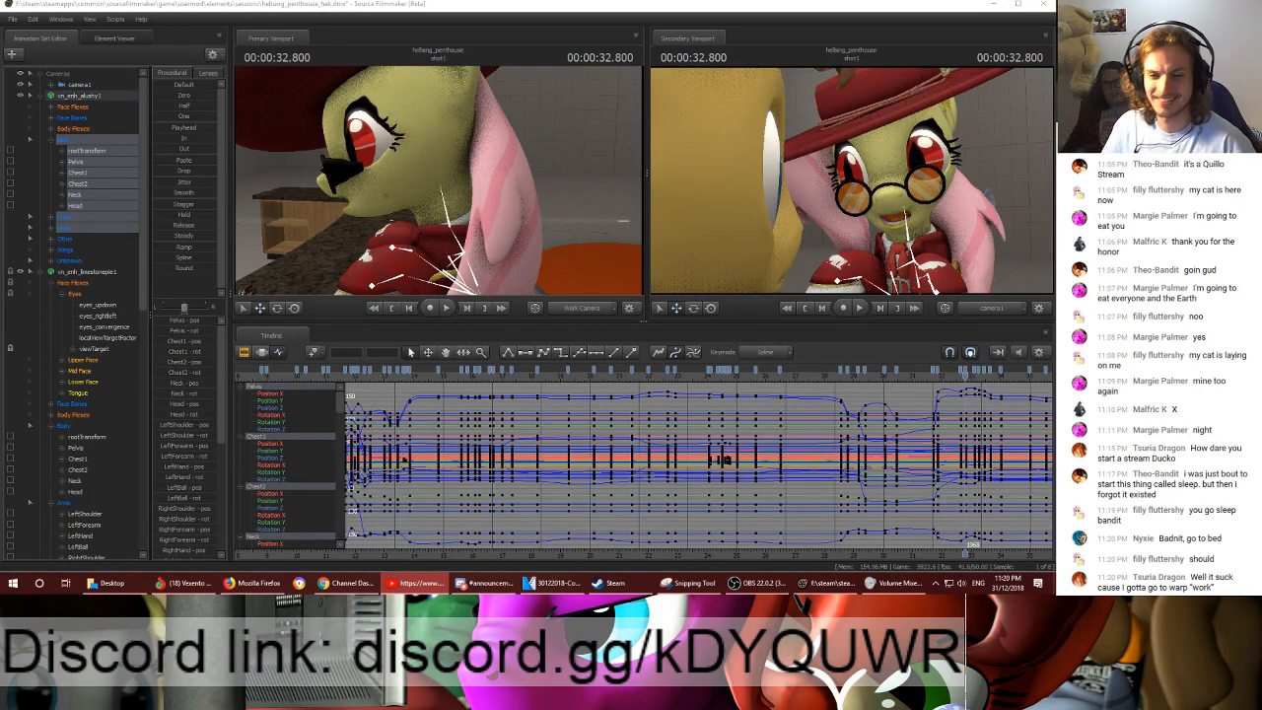
{"action": "scroll", "coordinate": [797, 454], "scroll_direction": "down", "scroll_amount": 4}
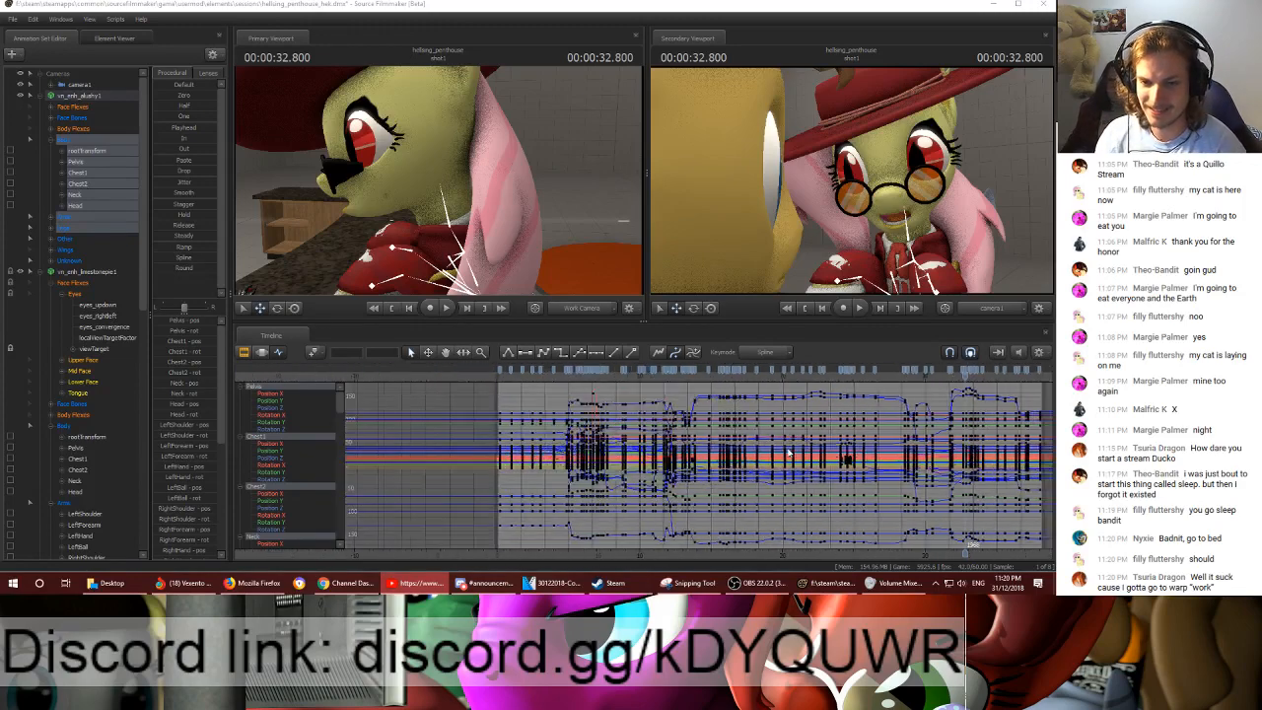
{"action": "scroll", "coordinate": [789, 451], "scroll_direction": "up", "scroll_amount": 3}
{"action": "scroll", "coordinate": [789, 450], "scroll_direction": "up", "scroll_amount": 2, "text": "ctrl"}
{"action": "scroll", "coordinate": [788, 450], "scroll_direction": "down", "scroll_amount": 1, "text": "ctrl"}
{"action": "scroll", "coordinate": [789, 449], "scroll_direction": "down", "scroll_amount": 1, "text": "ctrl"}
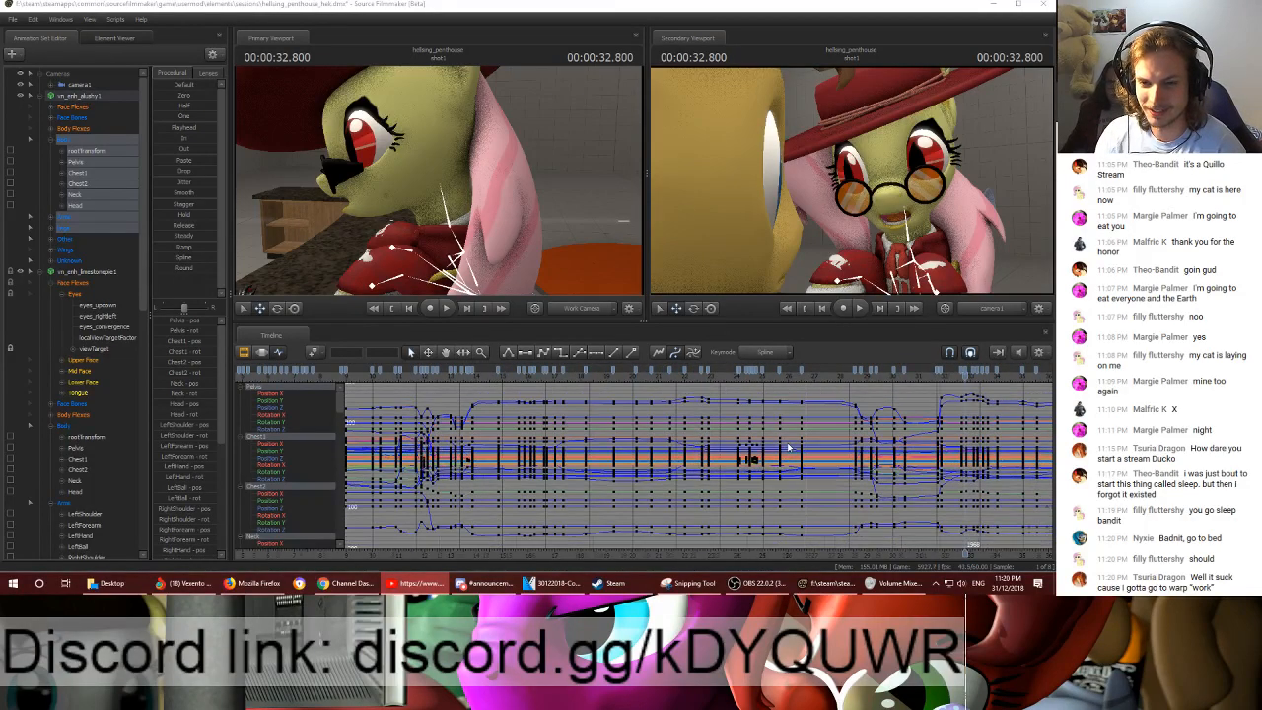
{"action": "scroll", "coordinate": [789, 449], "scroll_direction": "down", "scroll_amount": 3}
{"action": "scroll", "coordinate": [789, 450], "scroll_direction": "up", "scroll_amount": 2}
- Play shot1 from 32.400 s through its end to review the final close-up
{"action": "left_click_drag", "start_coordinate": [848, 554], "coordinate": [579, 537]}
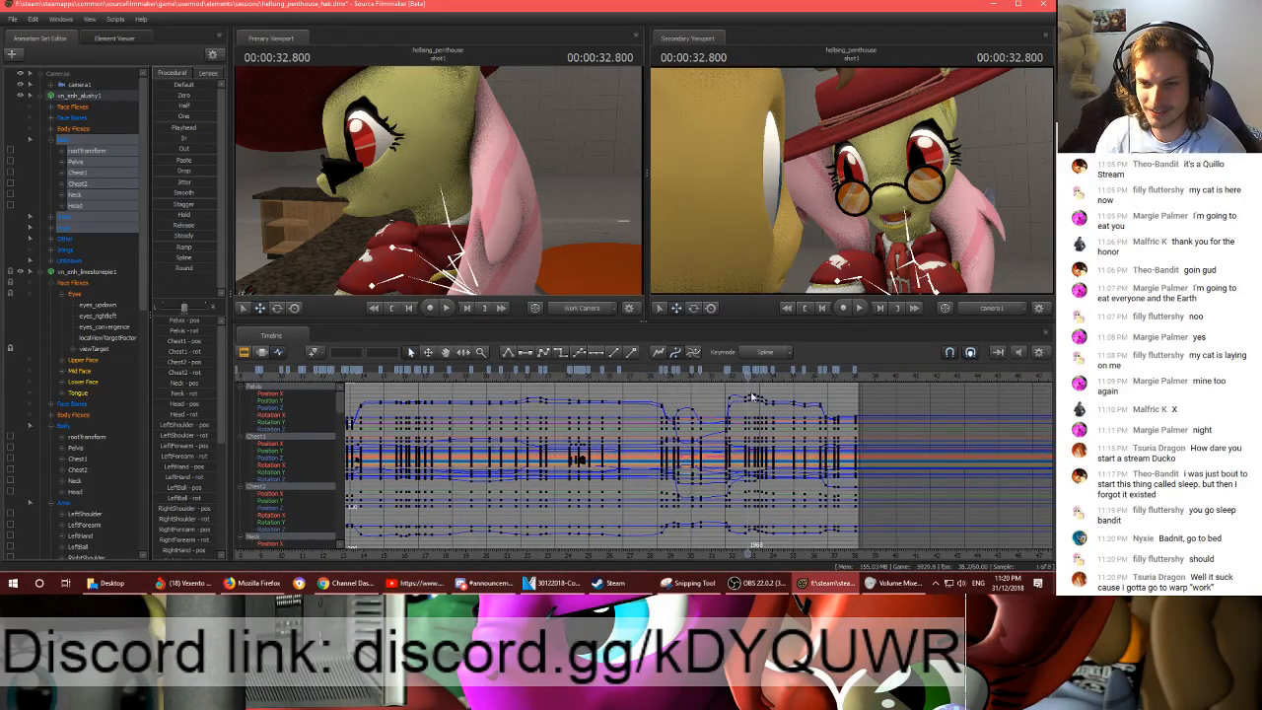
{"action": "left_click", "coordinate": [742, 379]}
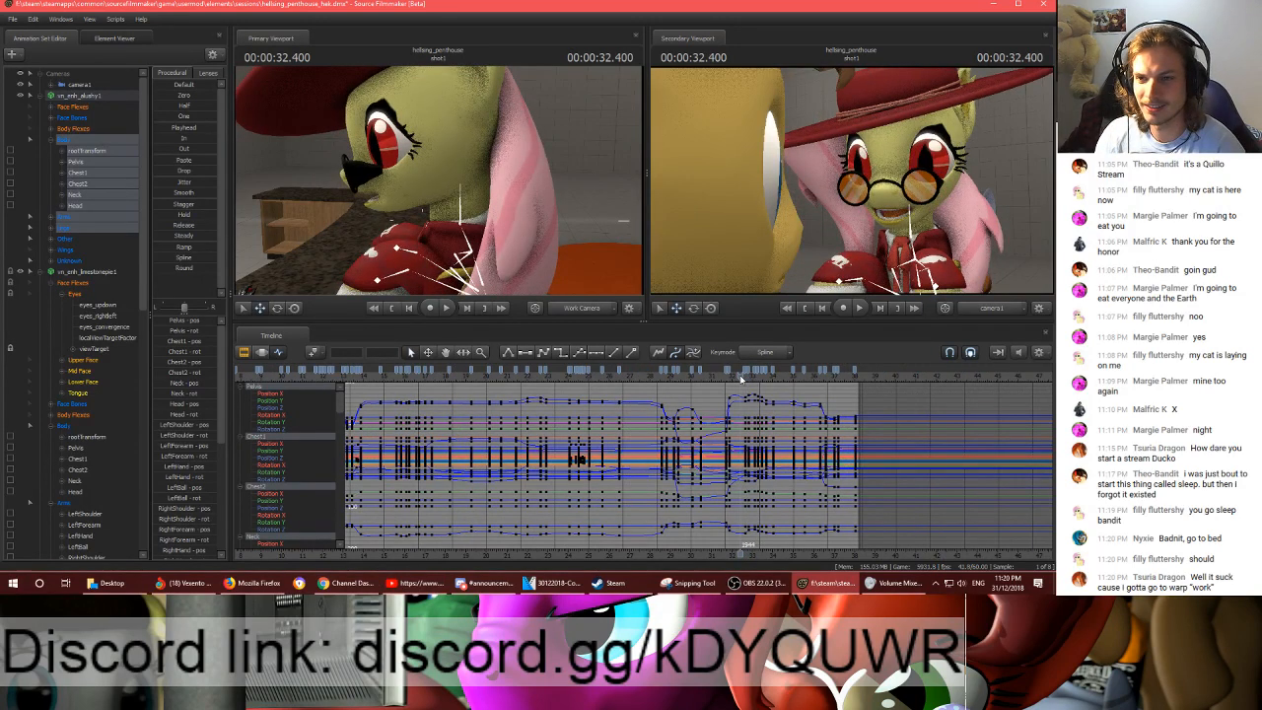
{"action": "key", "text": "space"}
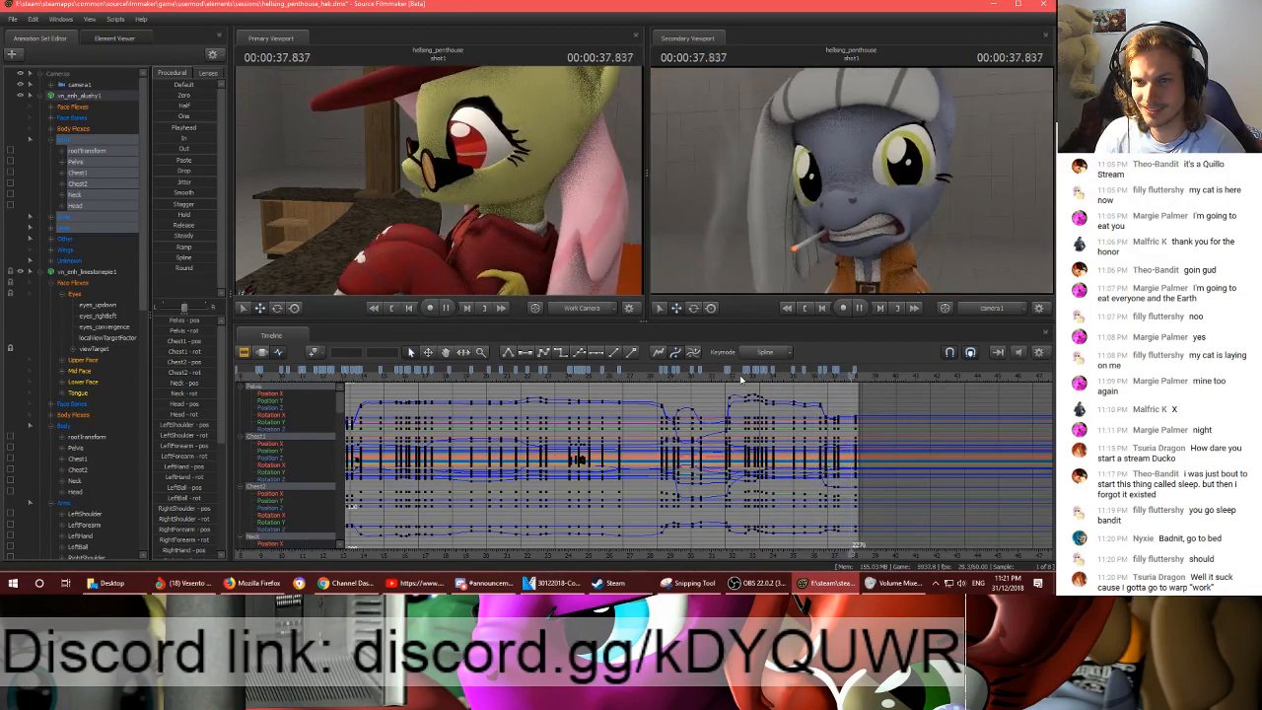
{"action": "key", "text": "space"}
- Play shot1 from its beginning and stop at 9.683 s to review the opening
{"action": "scroll", "coordinate": [859, 410], "scroll_direction": "down", "scroll_amount": 4}
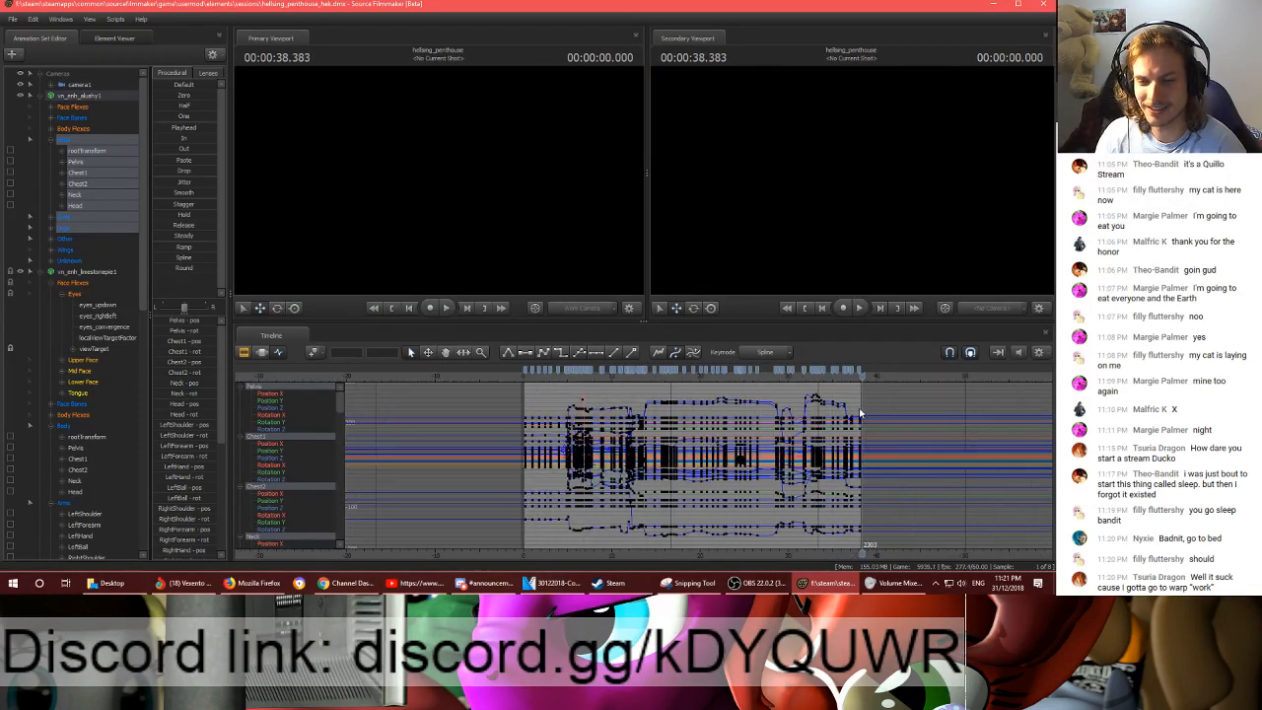
{"action": "left_click", "coordinate": [520, 379]}
{"action": "key", "text": "space"}
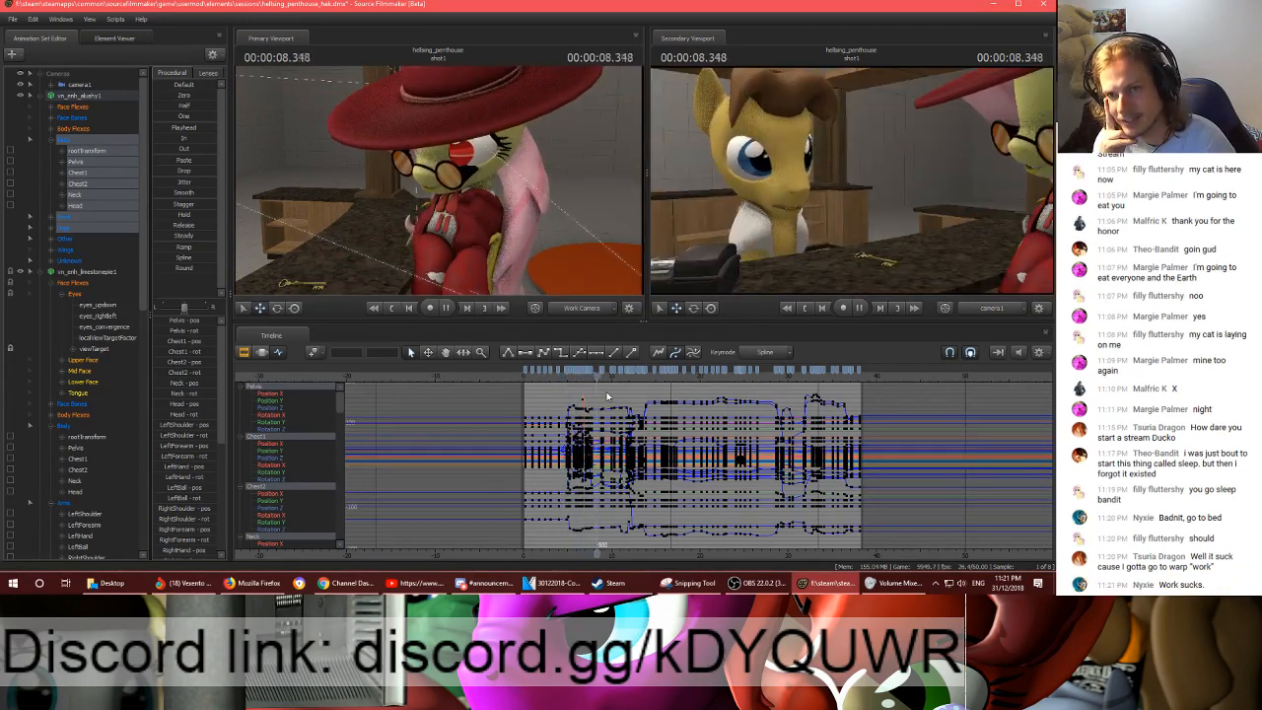
{"action": "key", "text": "space"}
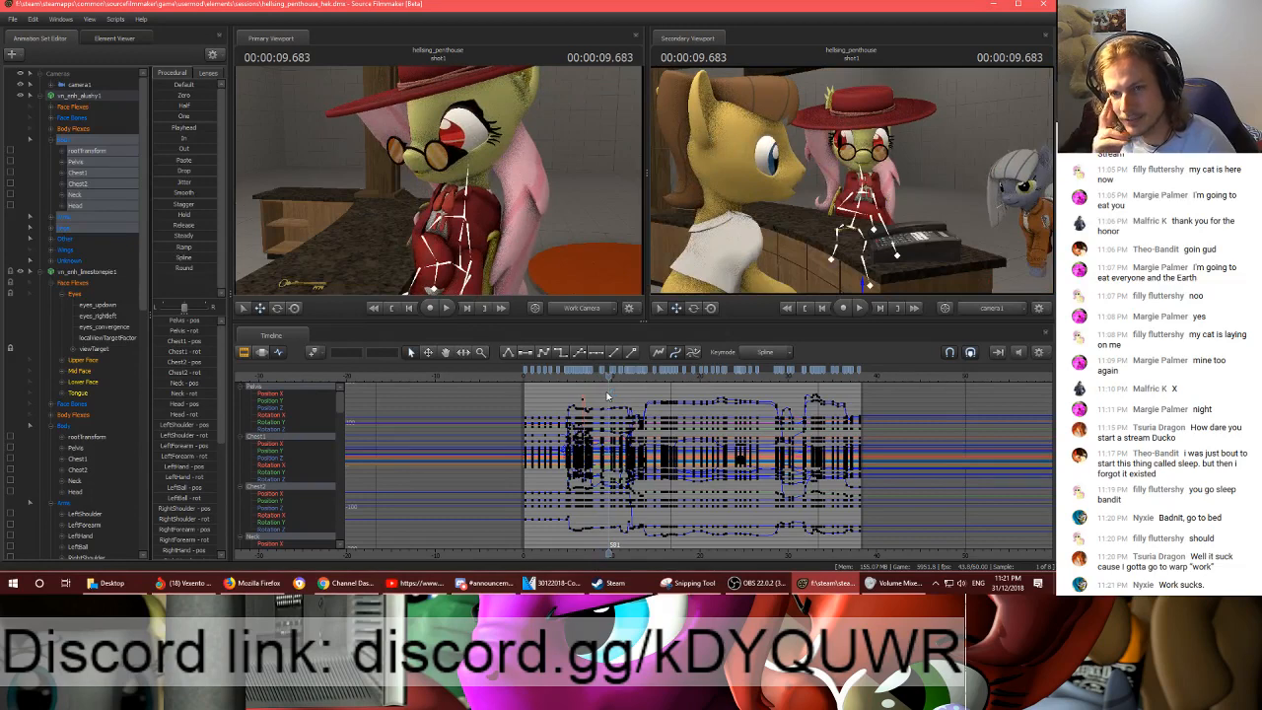
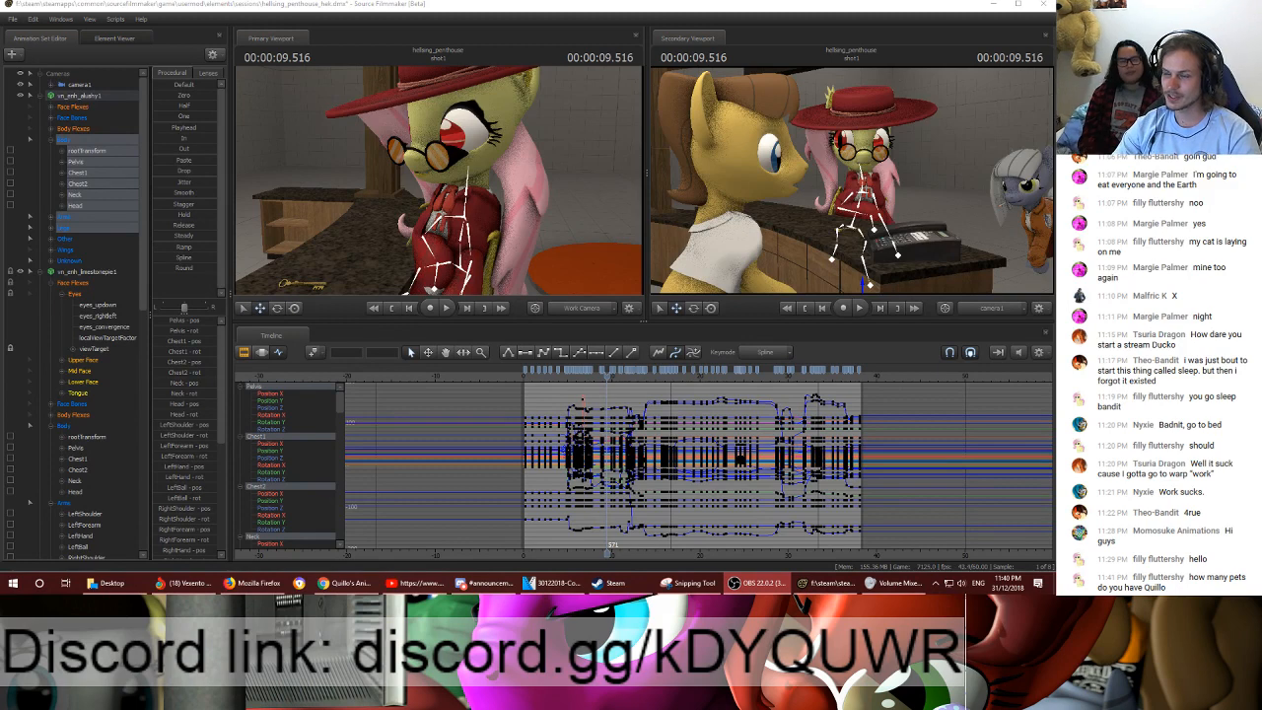
- Select the full animation sets of the hat pony and the grey pony together and check their curves in the Motion Editor
{"action": "left_click_drag", "start_coordinate": [567, 194], "coordinate": [579, 231]}
{"action": "key", "text": "s"}
{"action": "left_click", "coordinate": [72, 95]}
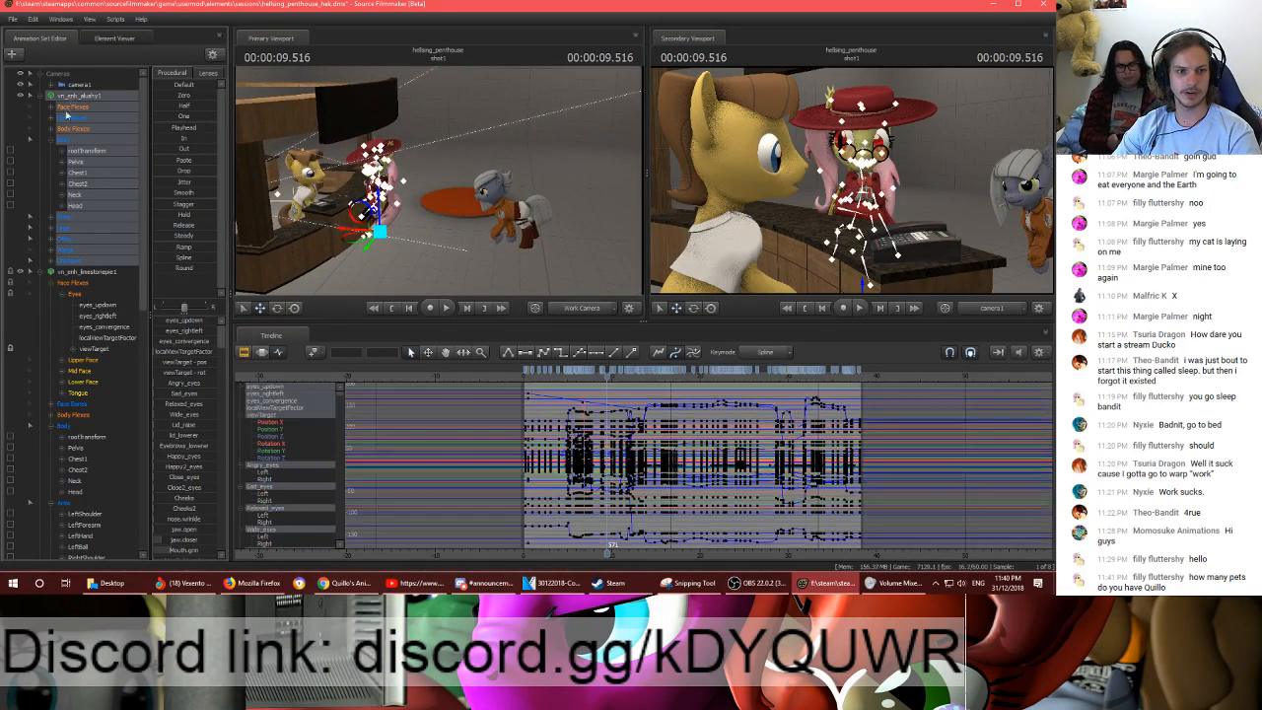
{"action": "left_click", "coordinate": [75, 273], "text": "ctrl"}
{"action": "left_click", "coordinate": [261, 352]}
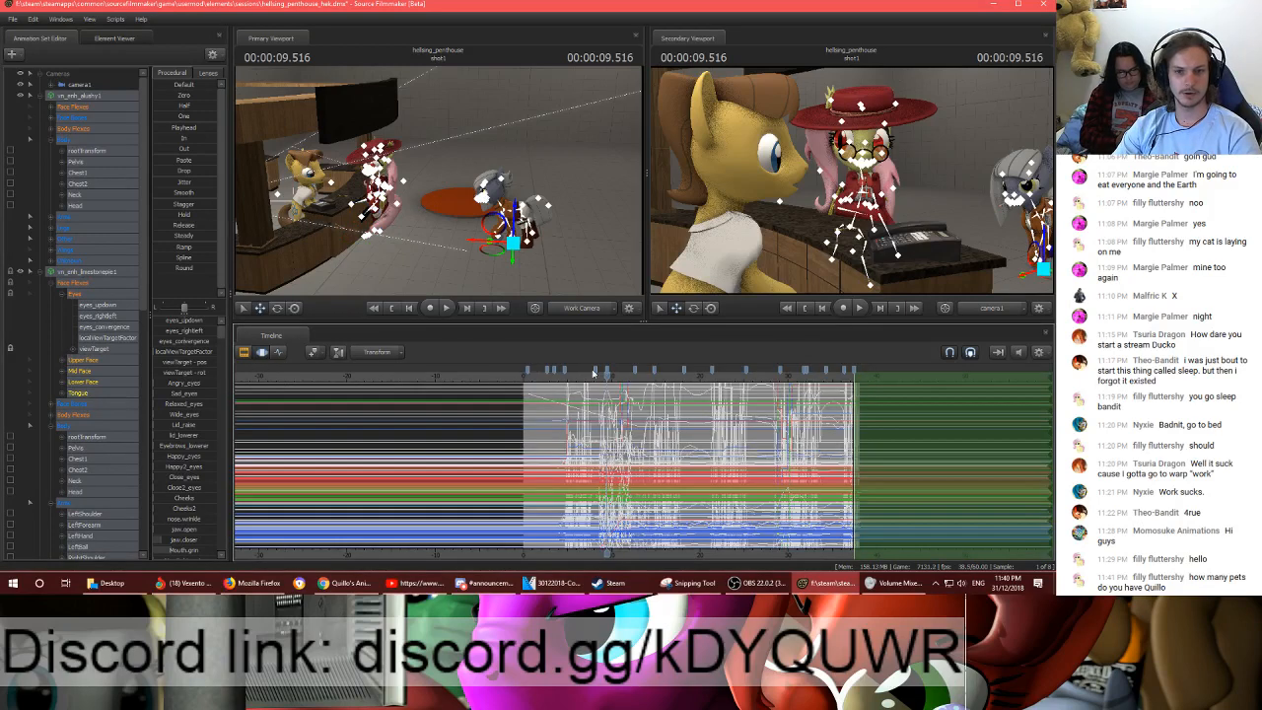
- Rewind shot1 to its opening seconds and play it in the Graph Editor with both ponies selected, stopping at 4.833 s
{"action": "left_click", "coordinate": [244, 352]}
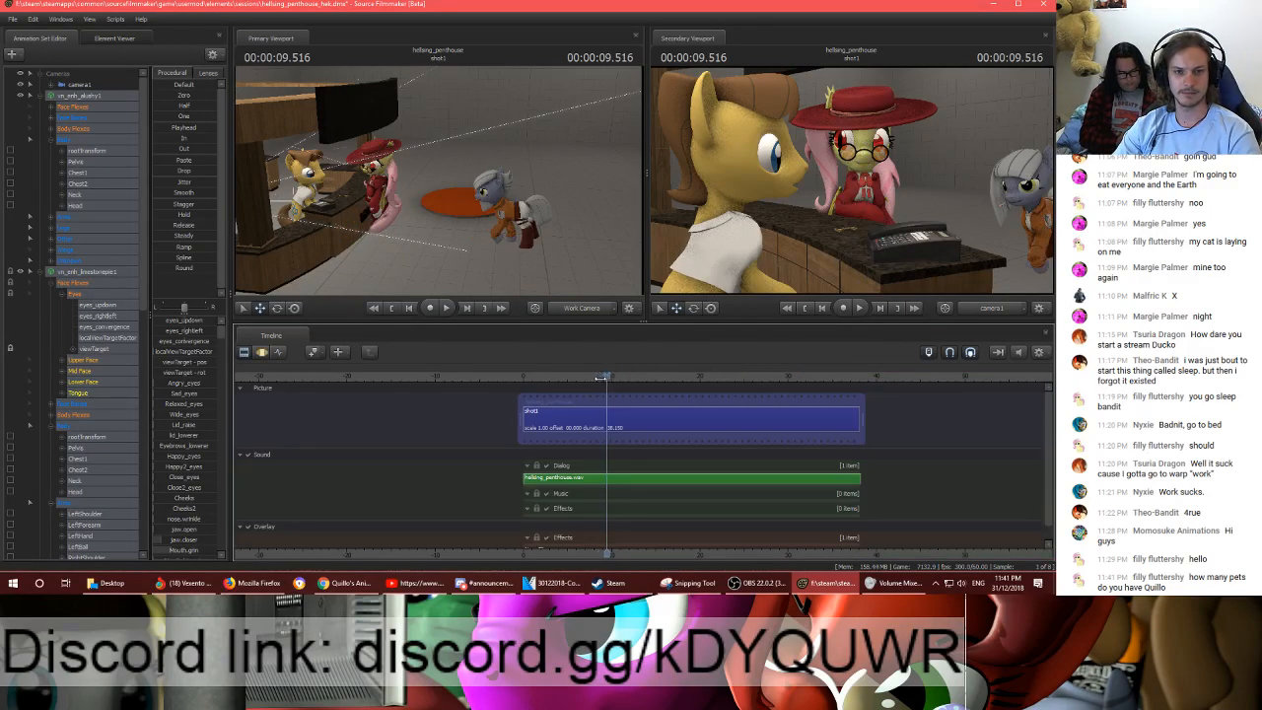
{"action": "left_click_drag", "start_coordinate": [606, 378], "coordinate": [548, 378]}
{"action": "left_click", "coordinate": [279, 353]}
{"action": "key", "text": "space"}
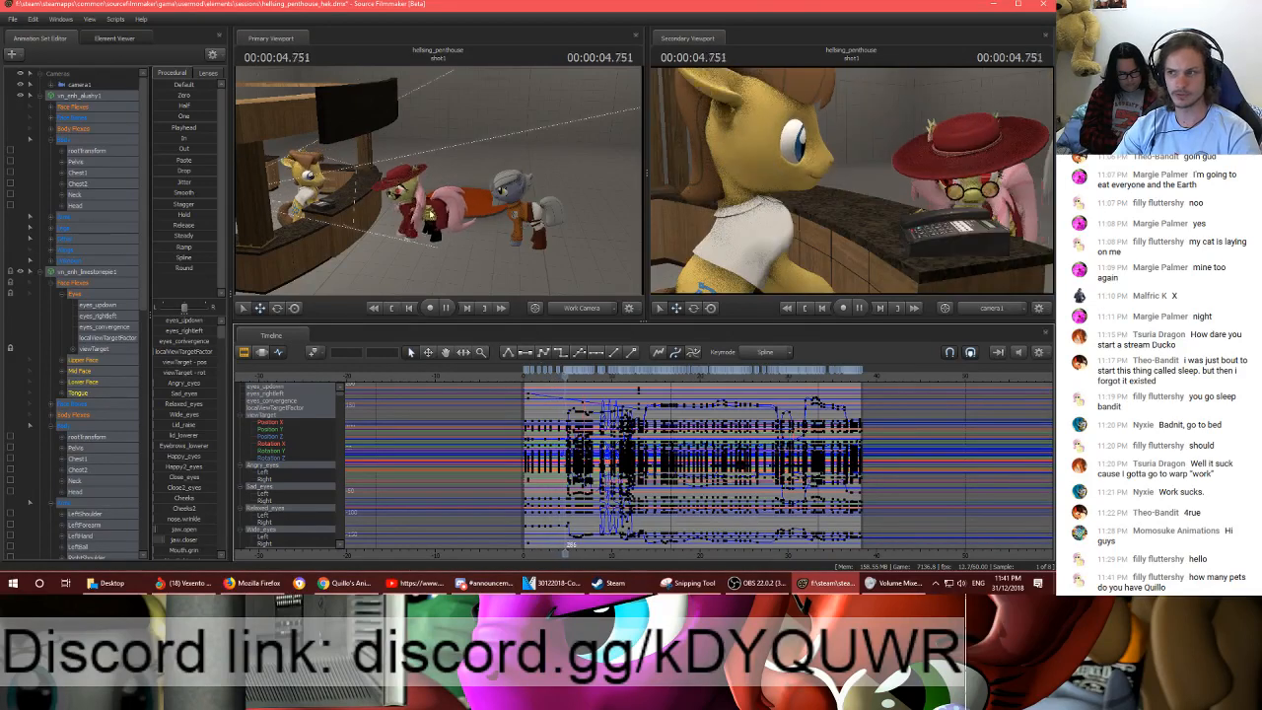
{"action": "key", "text": "space"}
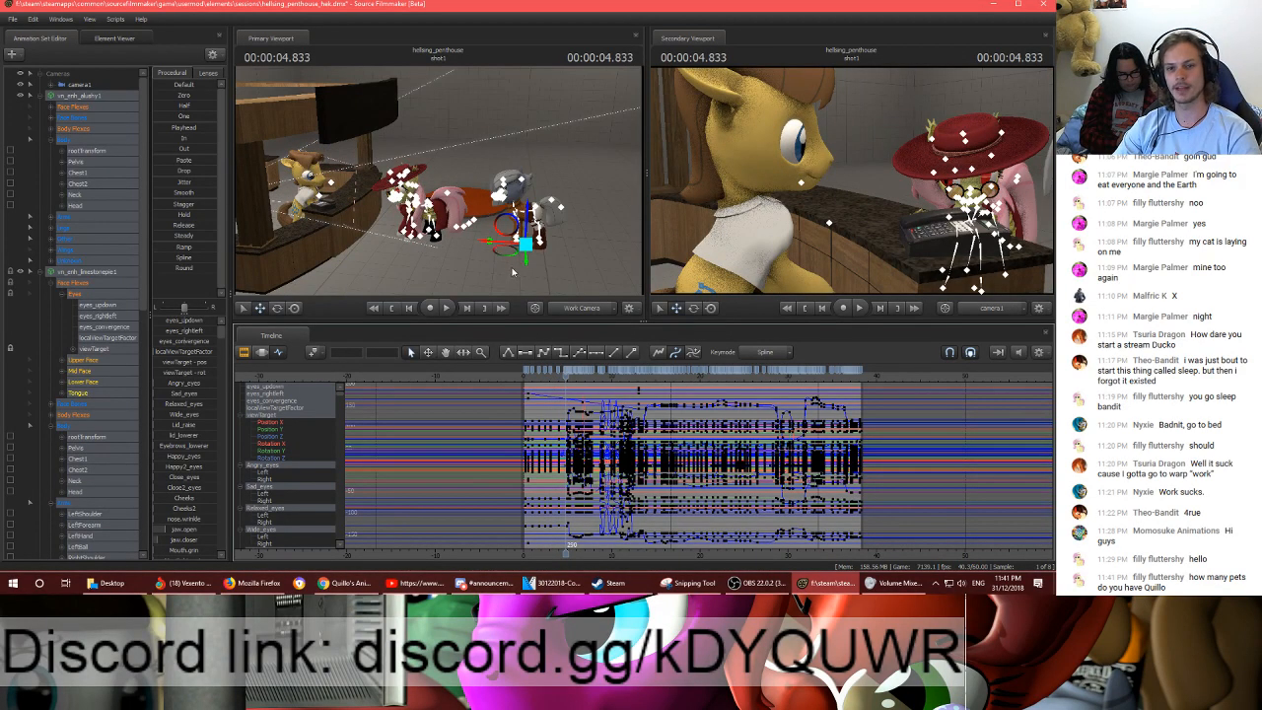
- Examine the grey pony and hat pony poses around 5.650 s, with the work camera on both and the keyframes enlarged
{"action": "left_click_drag", "start_coordinate": [524, 254], "coordinate": [529, 280]}
{"action": "key", "text": "w"}
{"action": "key", "text": "s"}
{"action": "scroll", "coordinate": [574, 390], "scroll_direction": "up", "scroll_amount": 5}
{"action": "left_click_drag", "start_coordinate": [567, 375], "coordinate": [598, 382]}
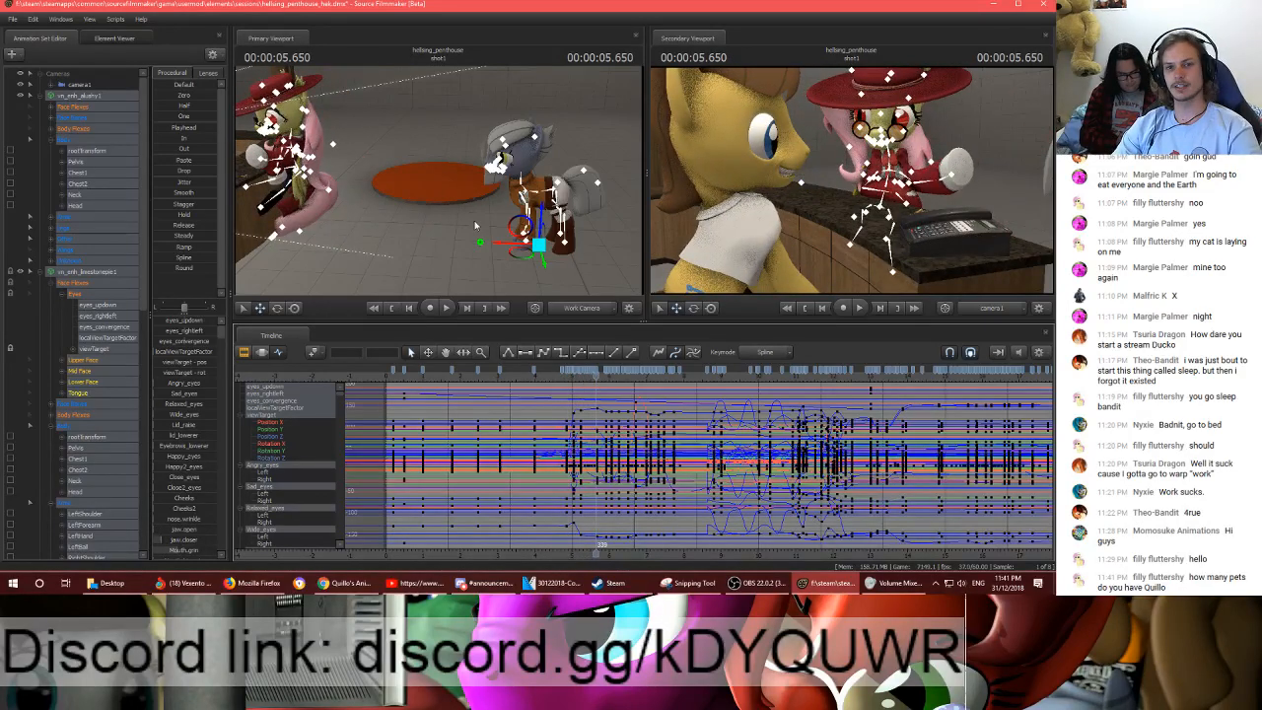
{"action": "left_click_drag", "start_coordinate": [441, 185], "coordinate": [434, 180]}
{"action": "key", "text": "s"}
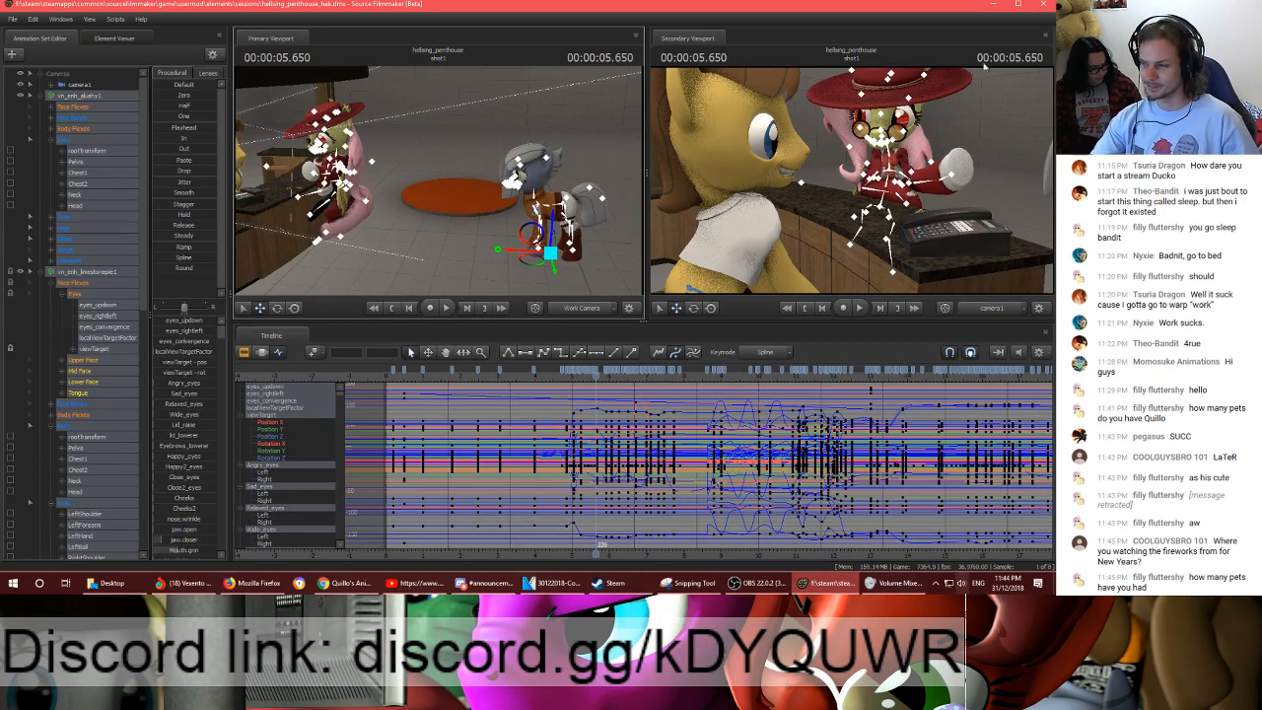
- Switch to Chrome, view the YouTube video "2018-12-31 - Coast Boi" from about 0:35, and minimize the browser
{"action": "key", "text": "alt+Tab"}
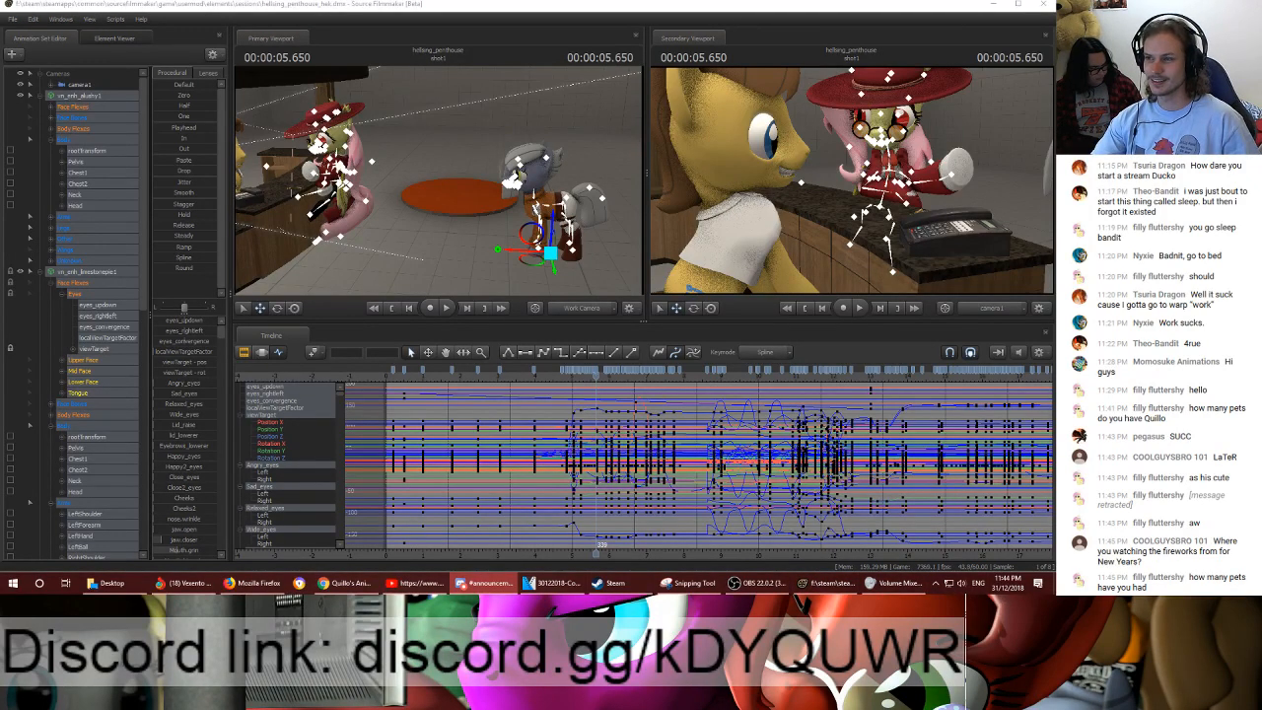
{"action": "key", "text": "alt+Tab"}
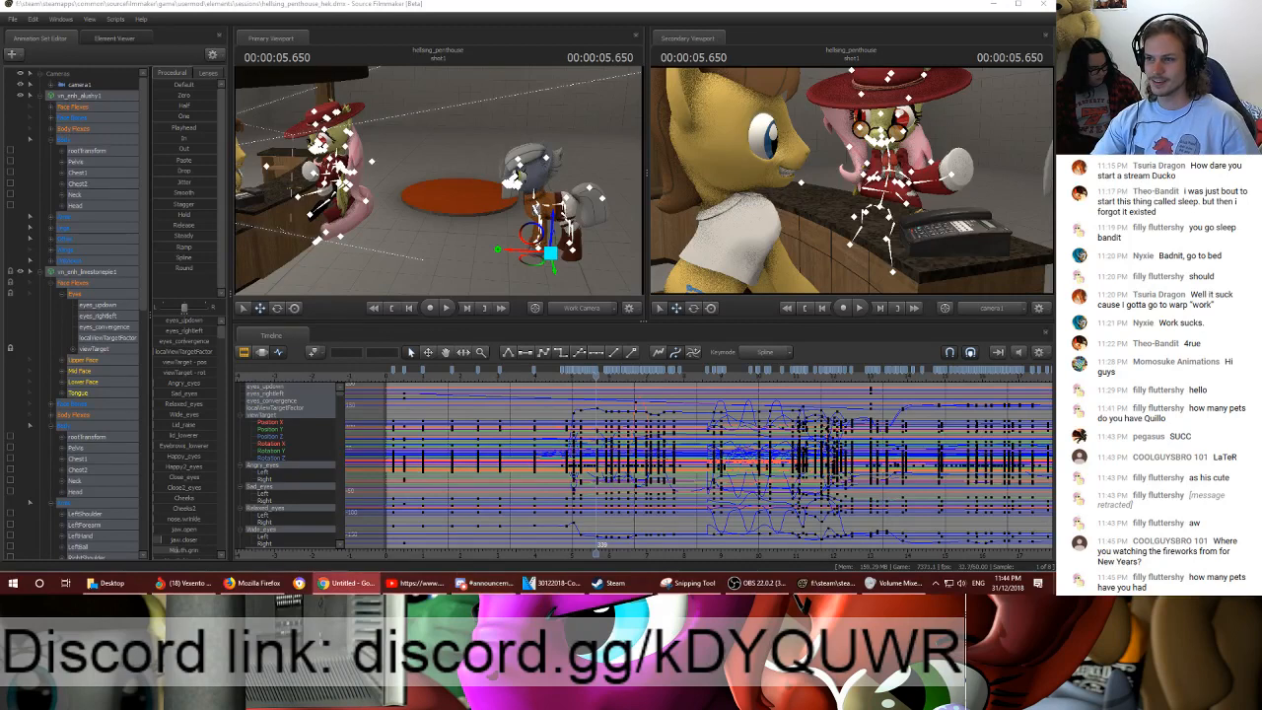
{"action": "left_click_drag", "start_coordinate": [1053, 148], "coordinate": [688, 77]}
{"action": "left_click", "coordinate": [254, 338]}
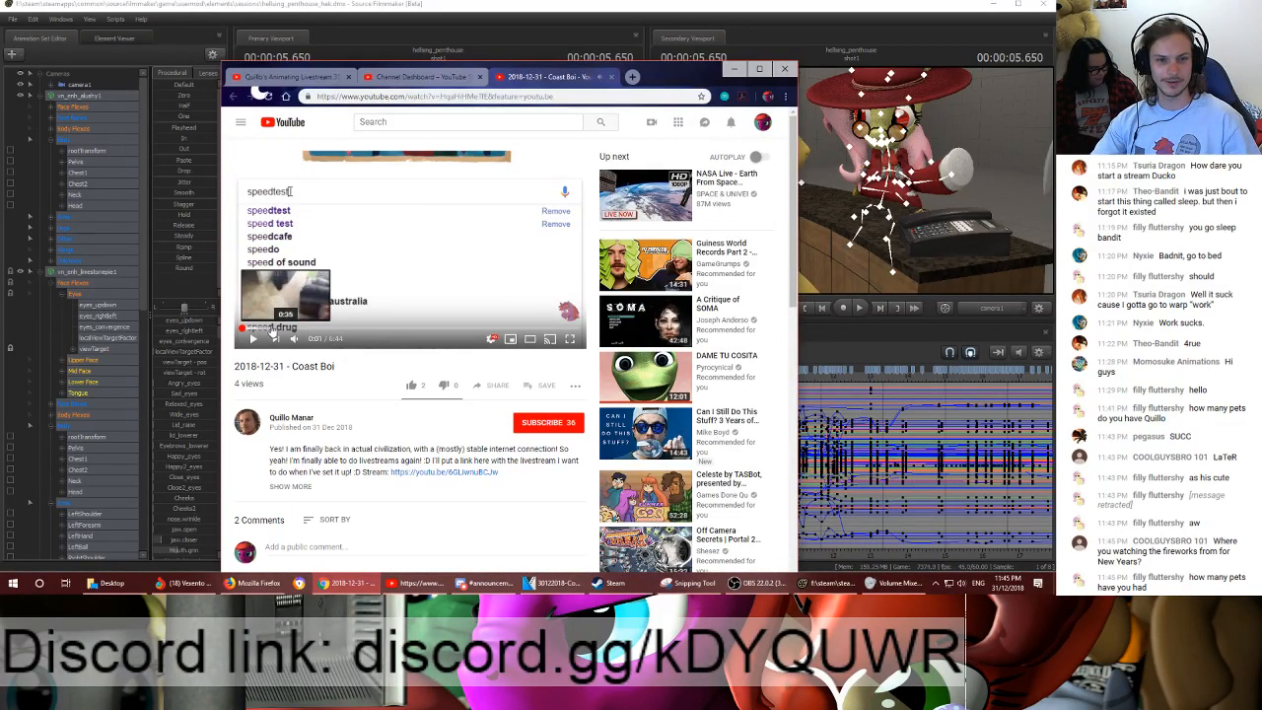
{"action": "left_click", "coordinate": [276, 329]}
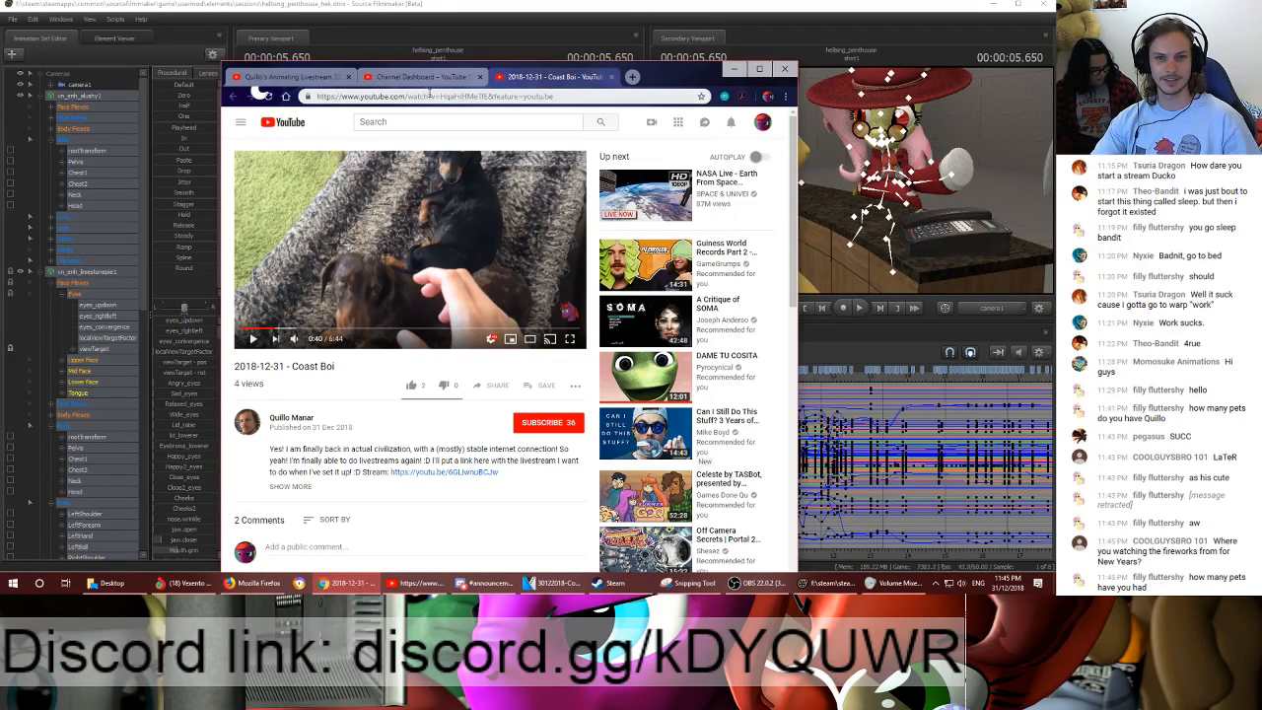
{"action": "left_click", "coordinate": [734, 69]}
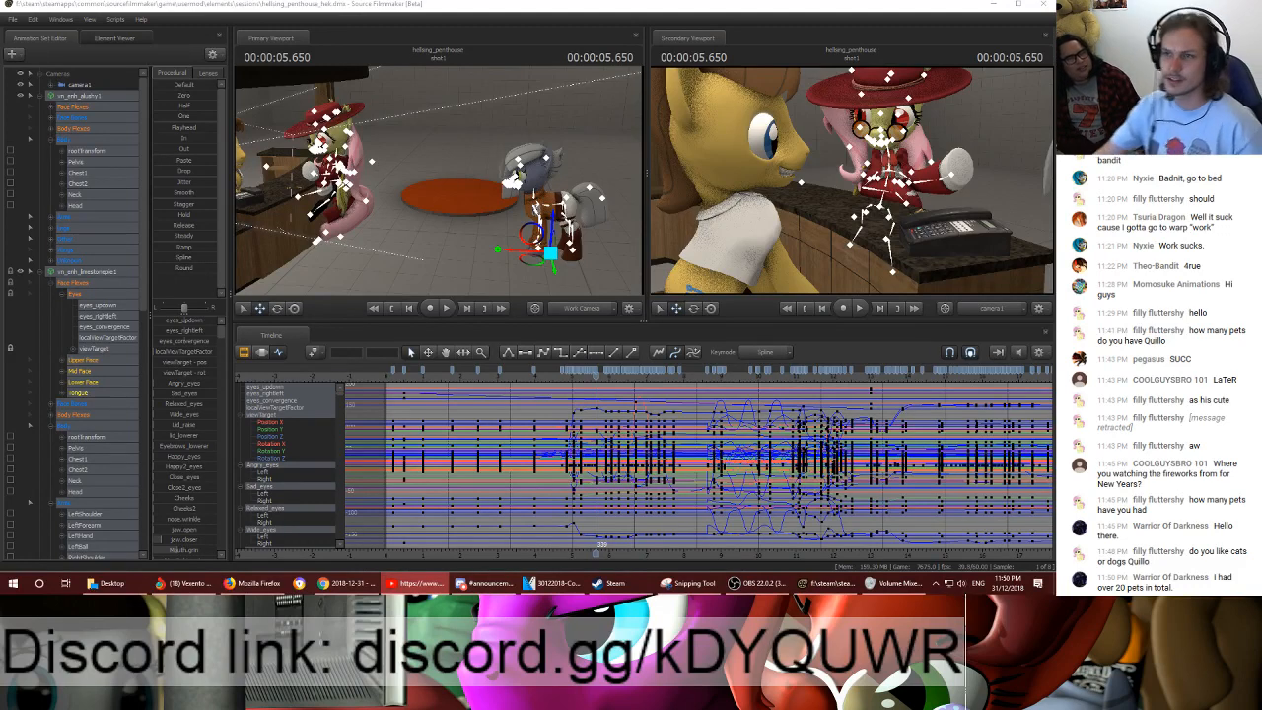
- Search Google for "time in sydney" in a new Chrome tab and maximize the browser window
{"action": "key", "text": "ctrl+t"}
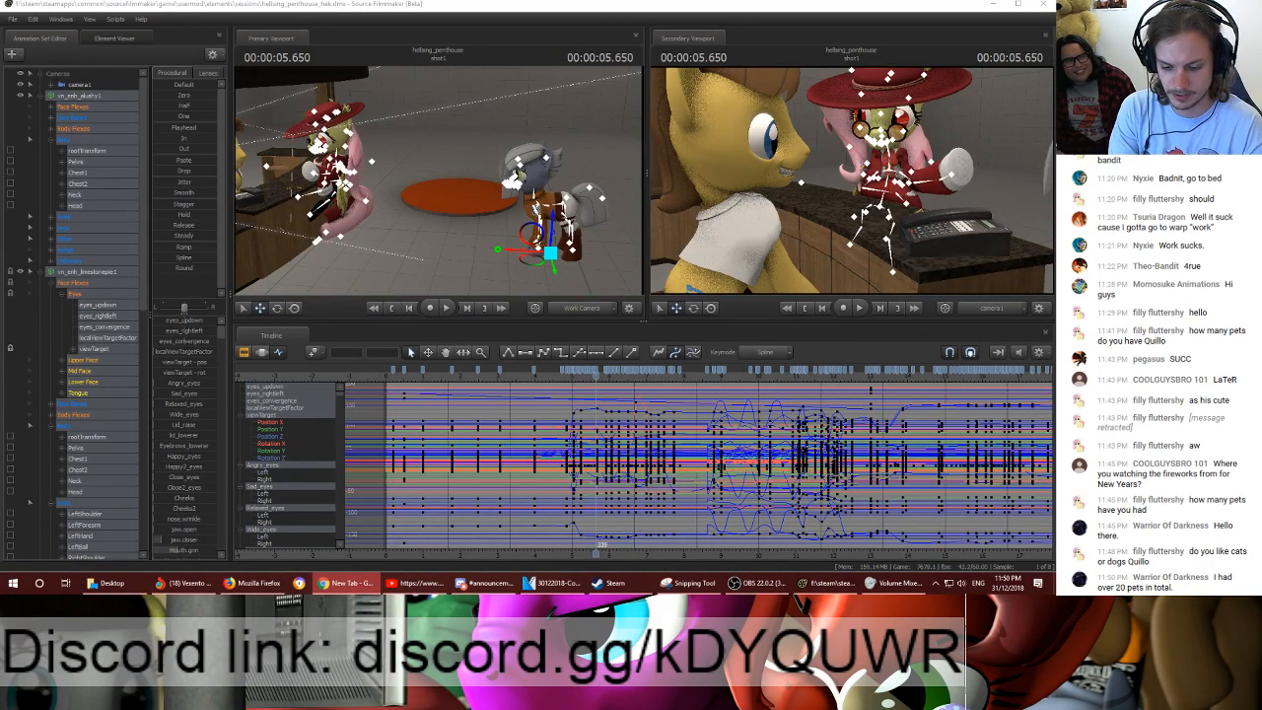
{"action": "key", "text": "Return"}
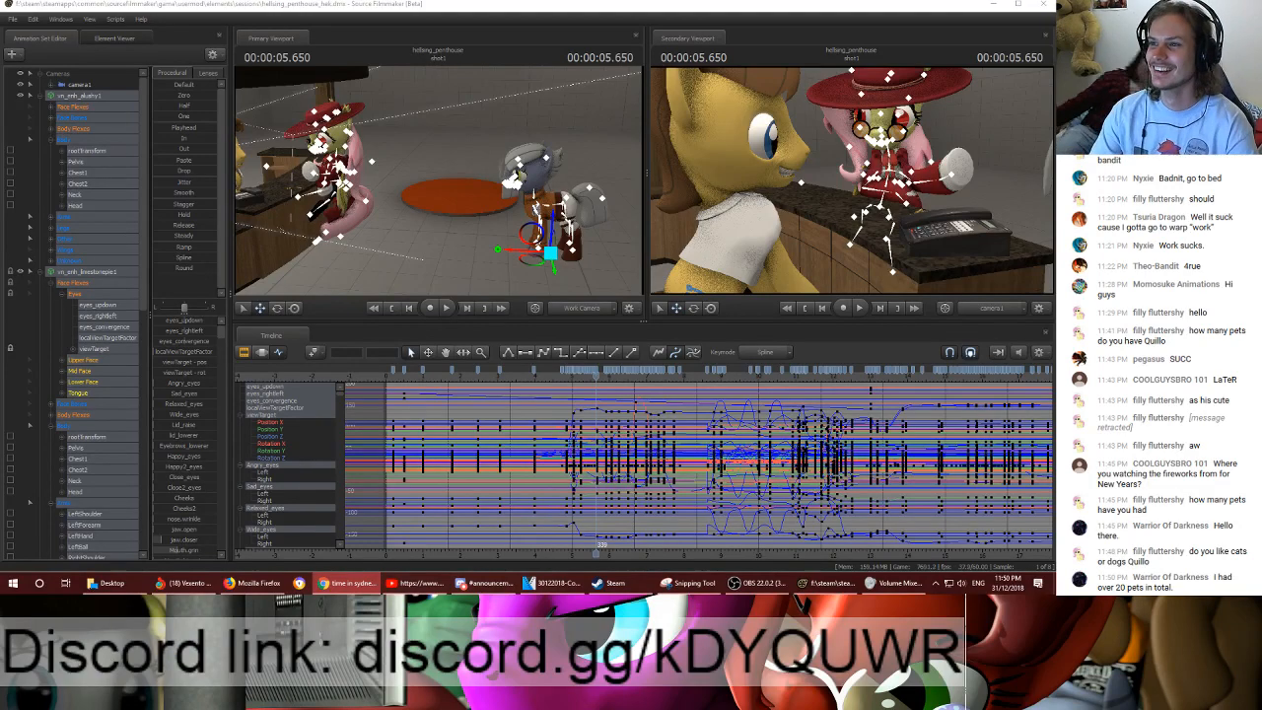
{"action": "left_click", "coordinate": [350, 583]}
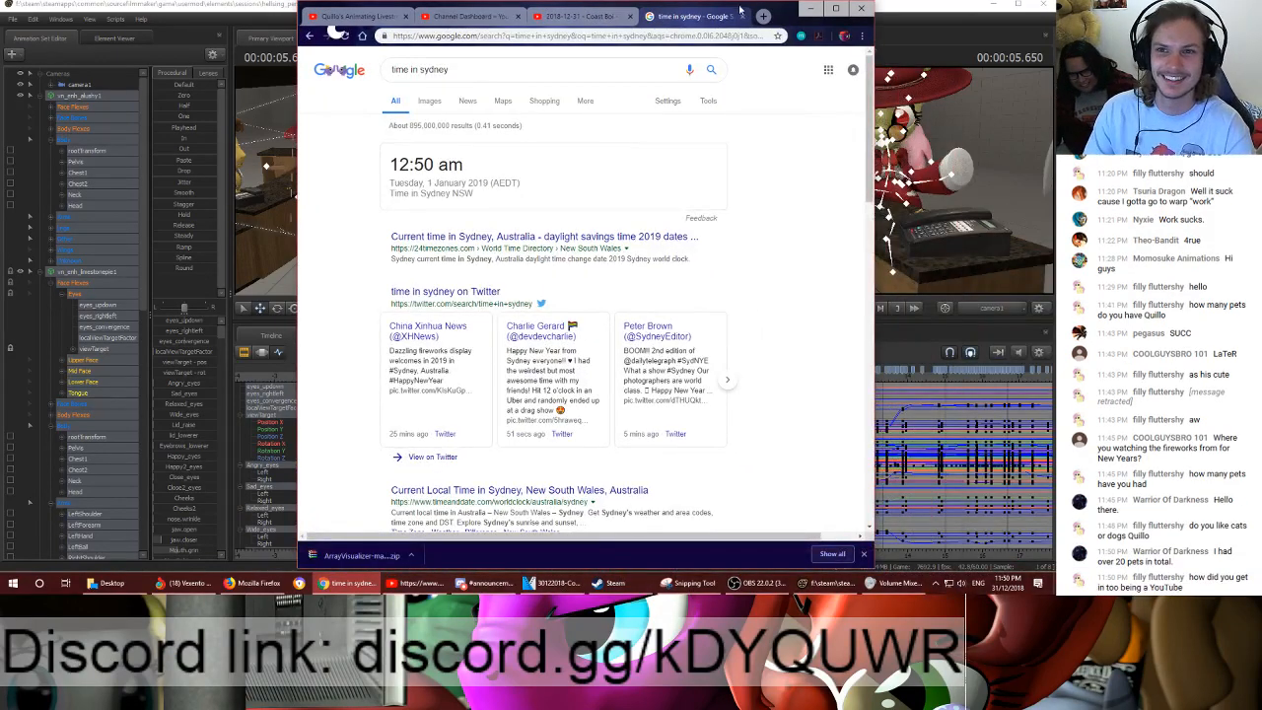
{"action": "double_click", "coordinate": [770, 7]}
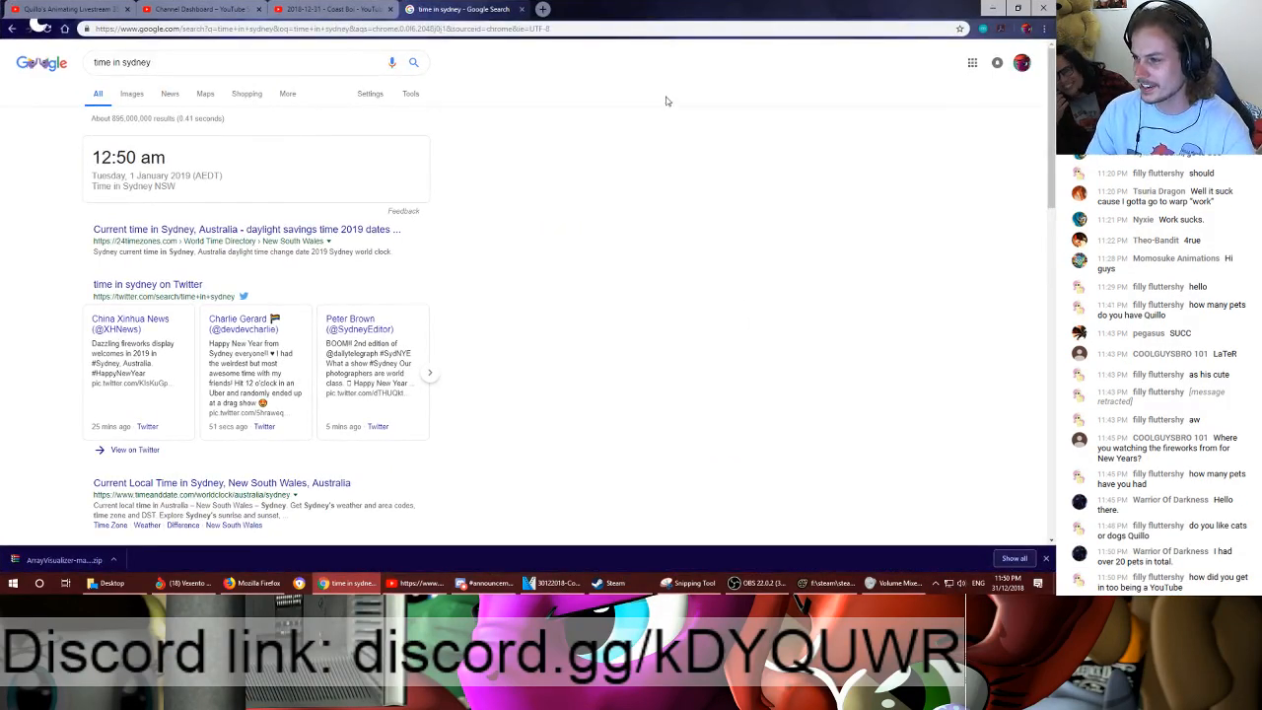
- Change the Google search to "time in adelaide" to look up Adelaide's local time
{"action": "left_click_drag", "start_coordinate": [154, 62], "coordinate": [123, 65]}
{"action": "type", "text": "ad"}
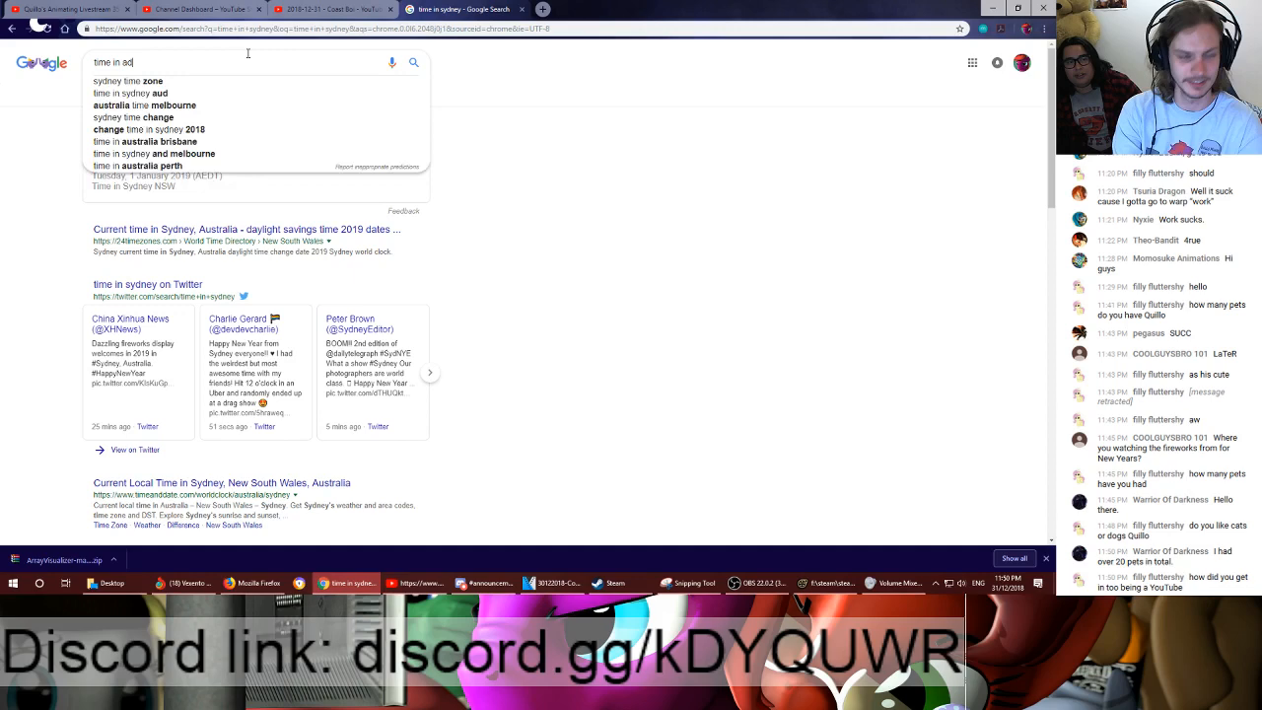
{"action": "type", "text": "elaide"}
{"action": "key", "text": "Return"}
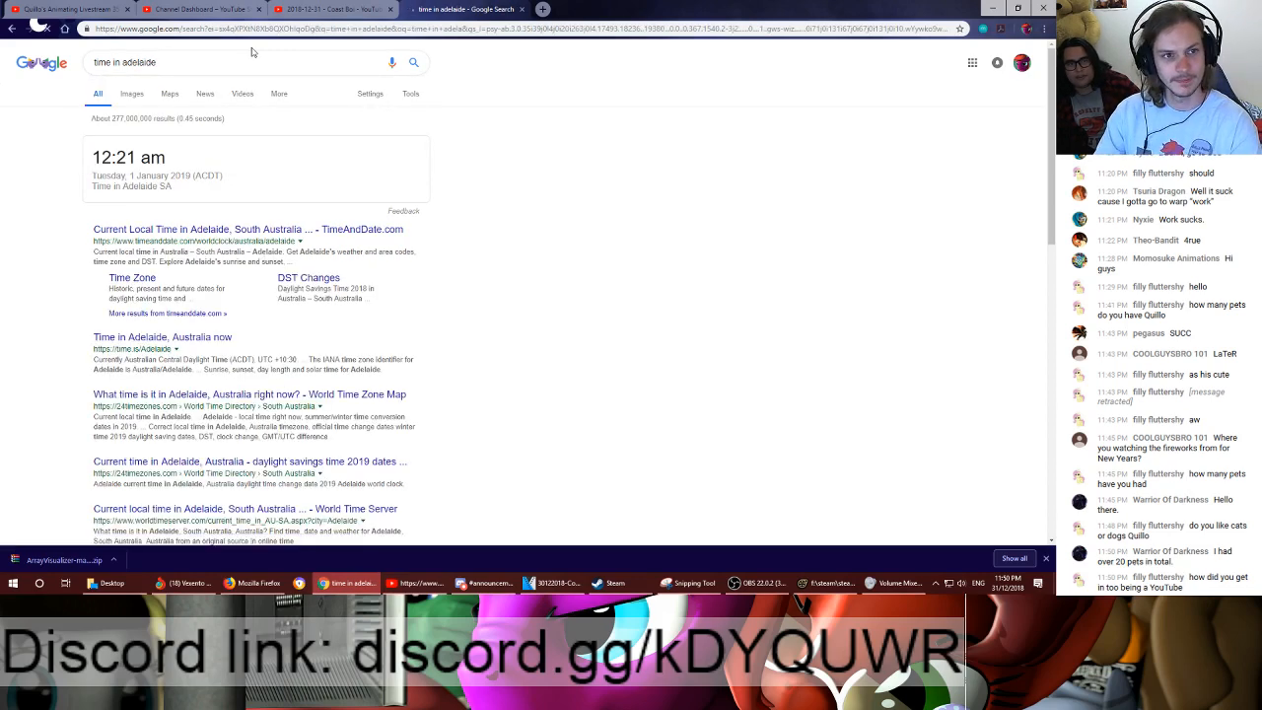
- Replace the city in the search so it looks up "time in melbourne"
{"action": "left_click_drag", "start_coordinate": [158, 62], "coordinate": [122, 64]}
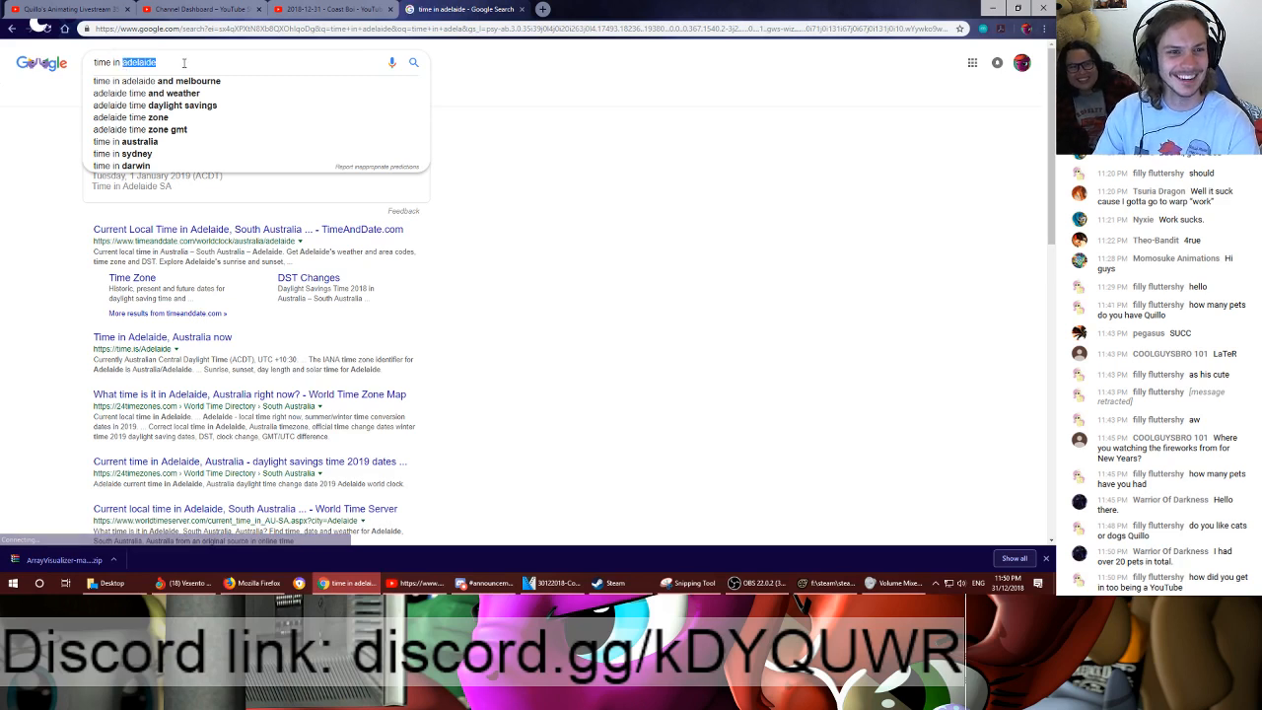
{"action": "type", "text": "melbour"}
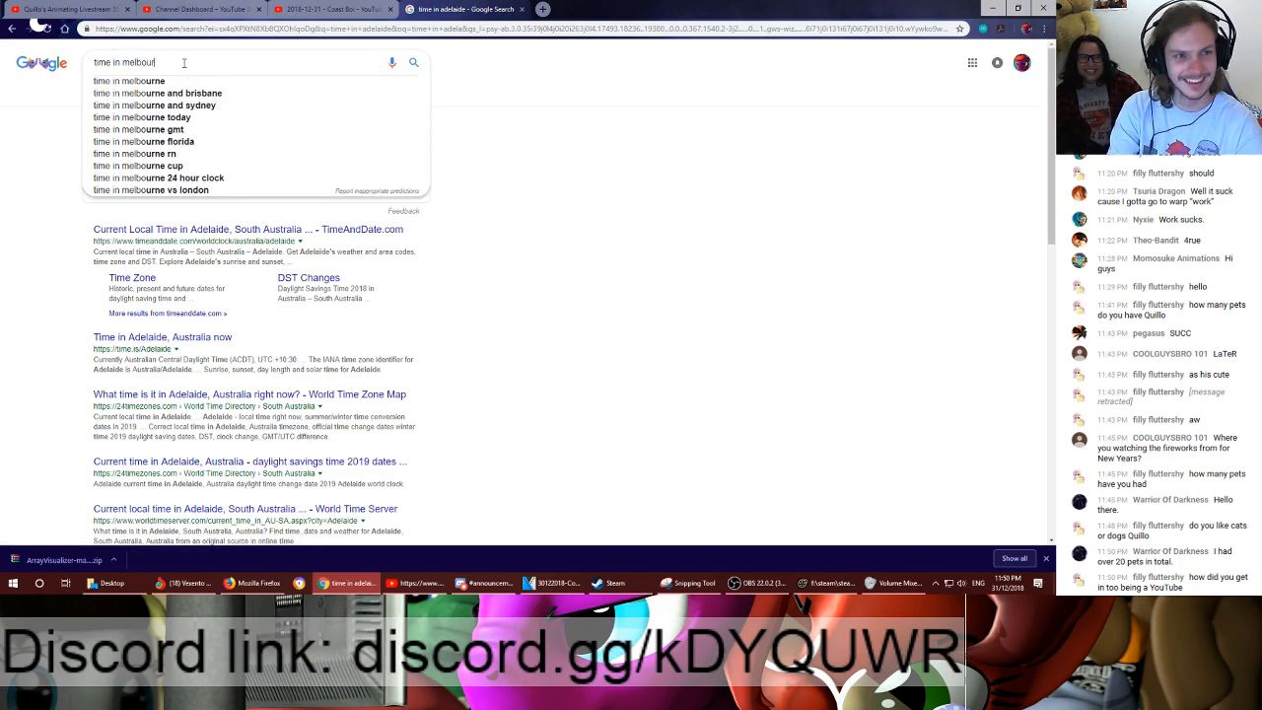
{"action": "type", "text": "ne"}
{"action": "key", "text": "Return"}
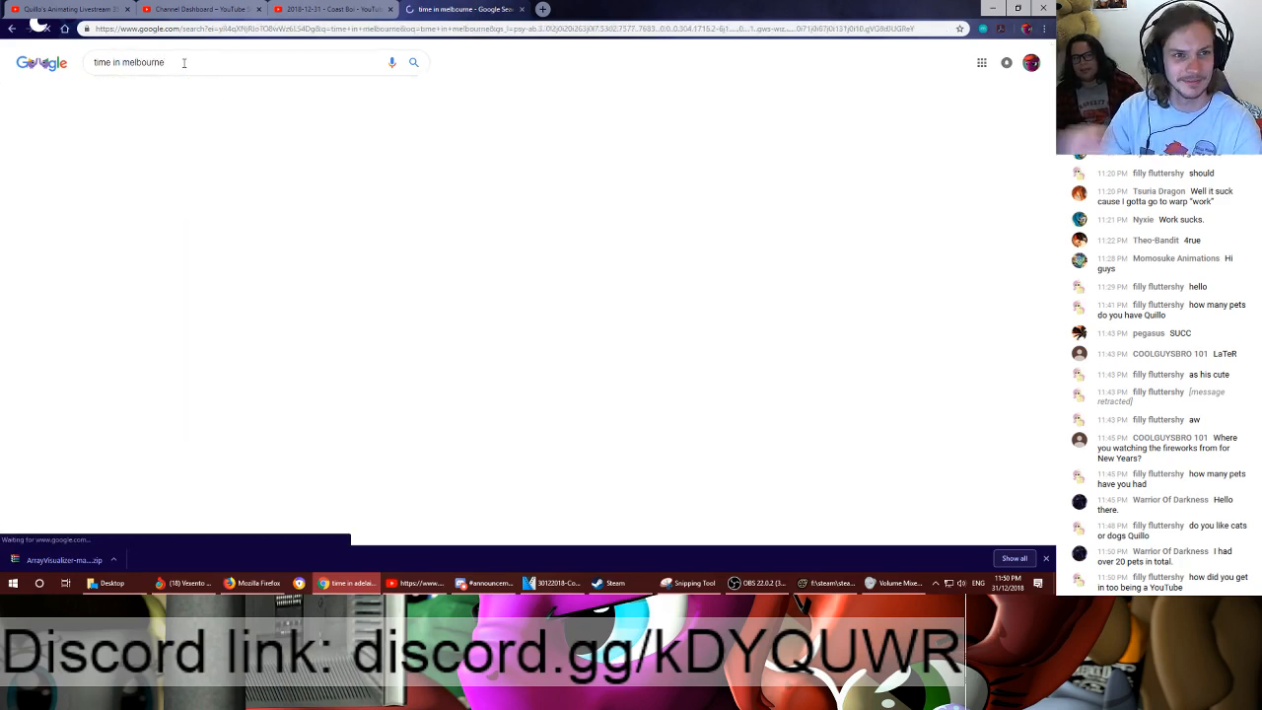
- Replace the whole query and search Google for "northern territory time"
{"action": "triple_click", "coordinate": [186, 62]}
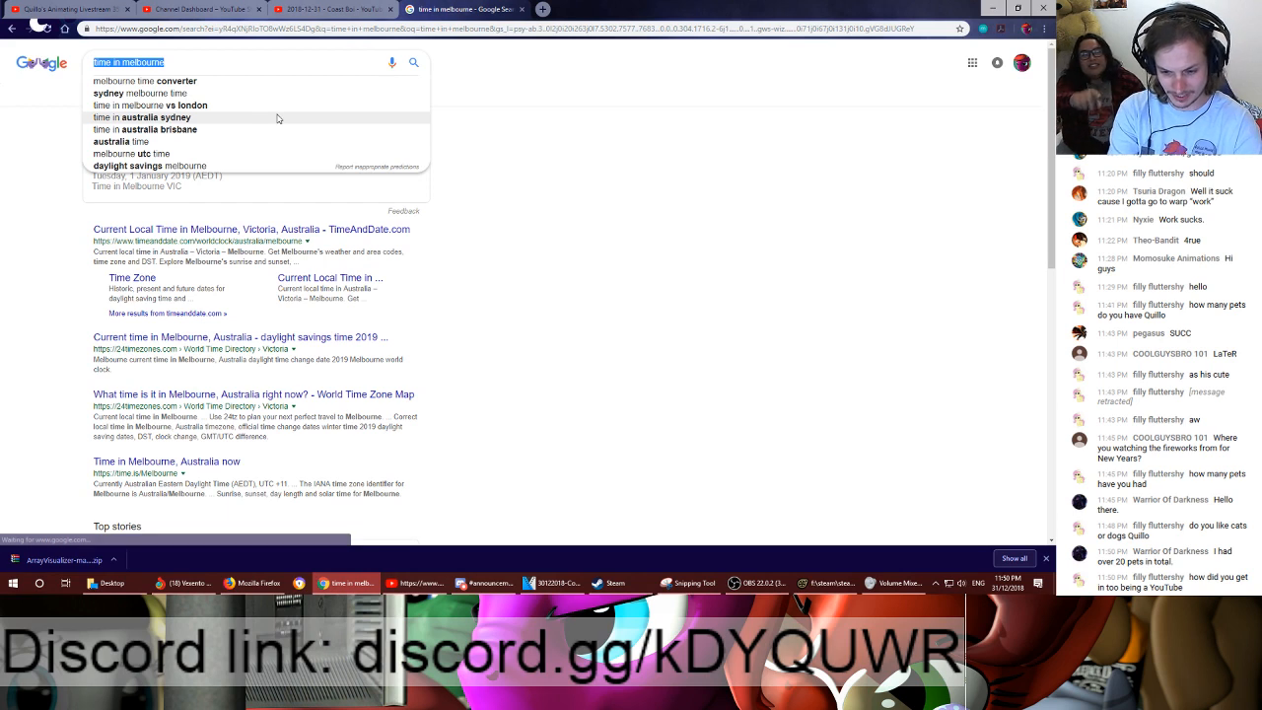
{"action": "type", "text": "north"}
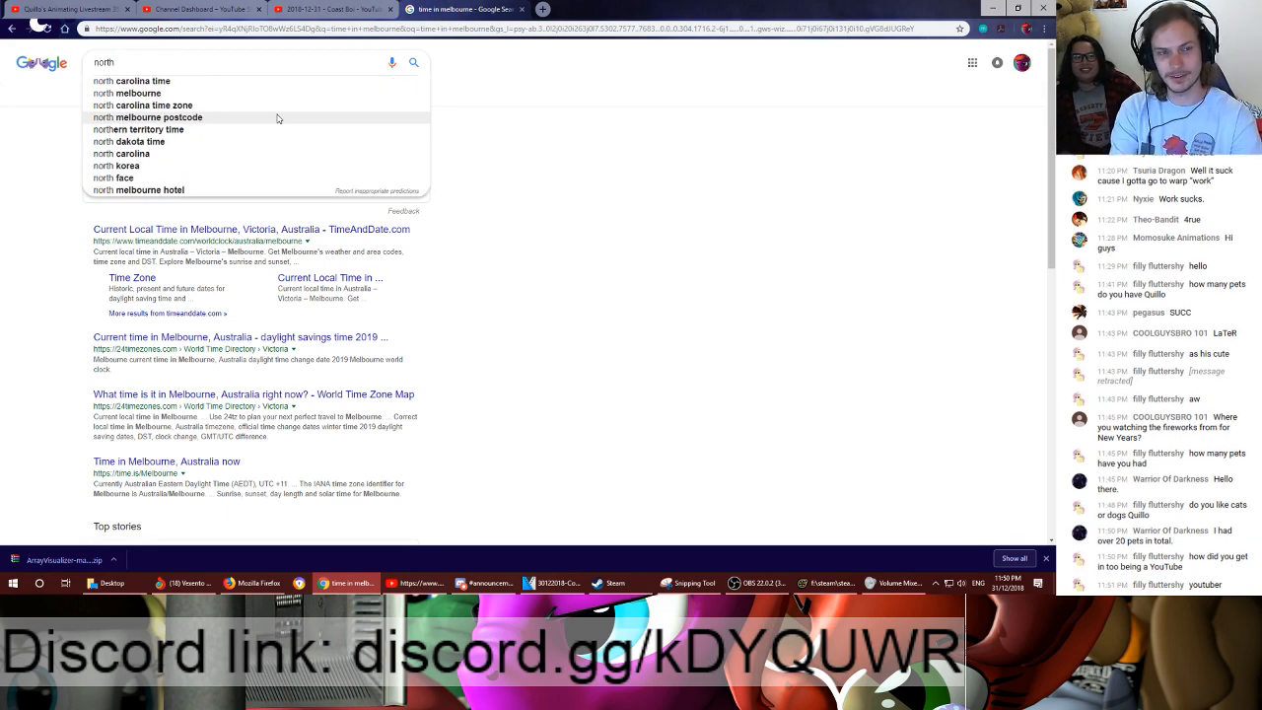
{"action": "type", "text": "ern"}
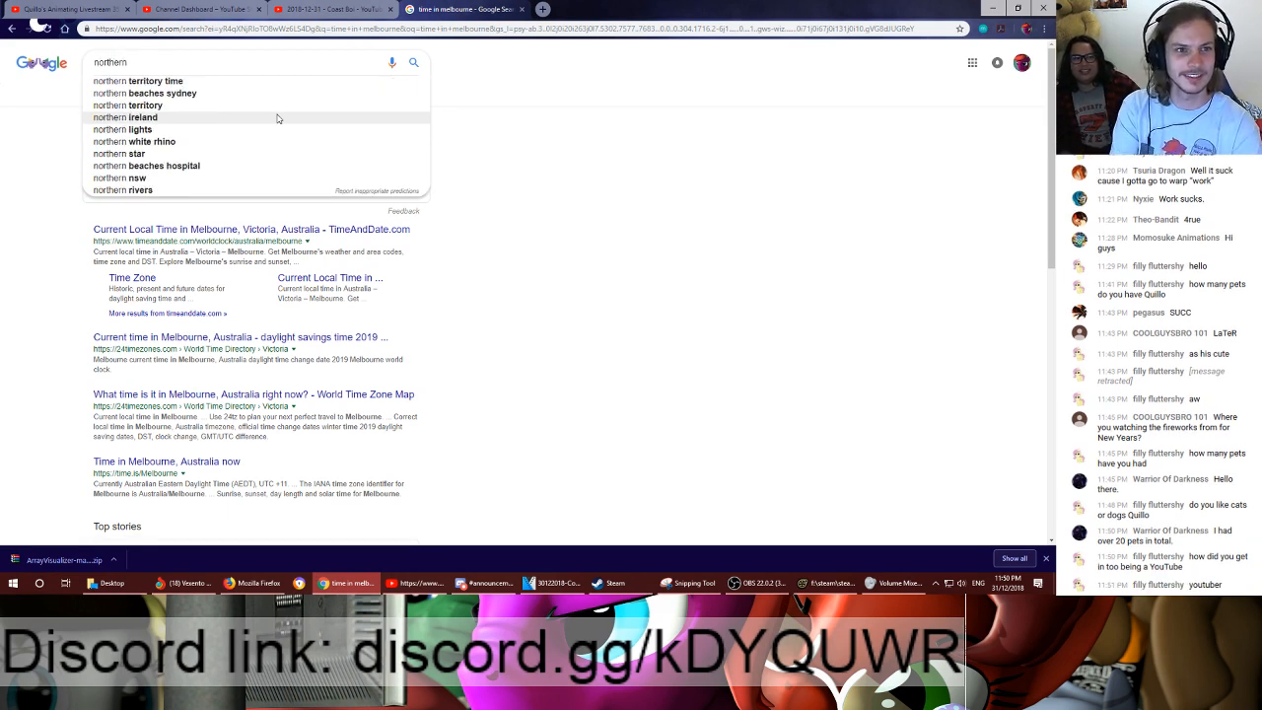
{"action": "key", "text": "Down"}
{"action": "key", "text": "Return"}
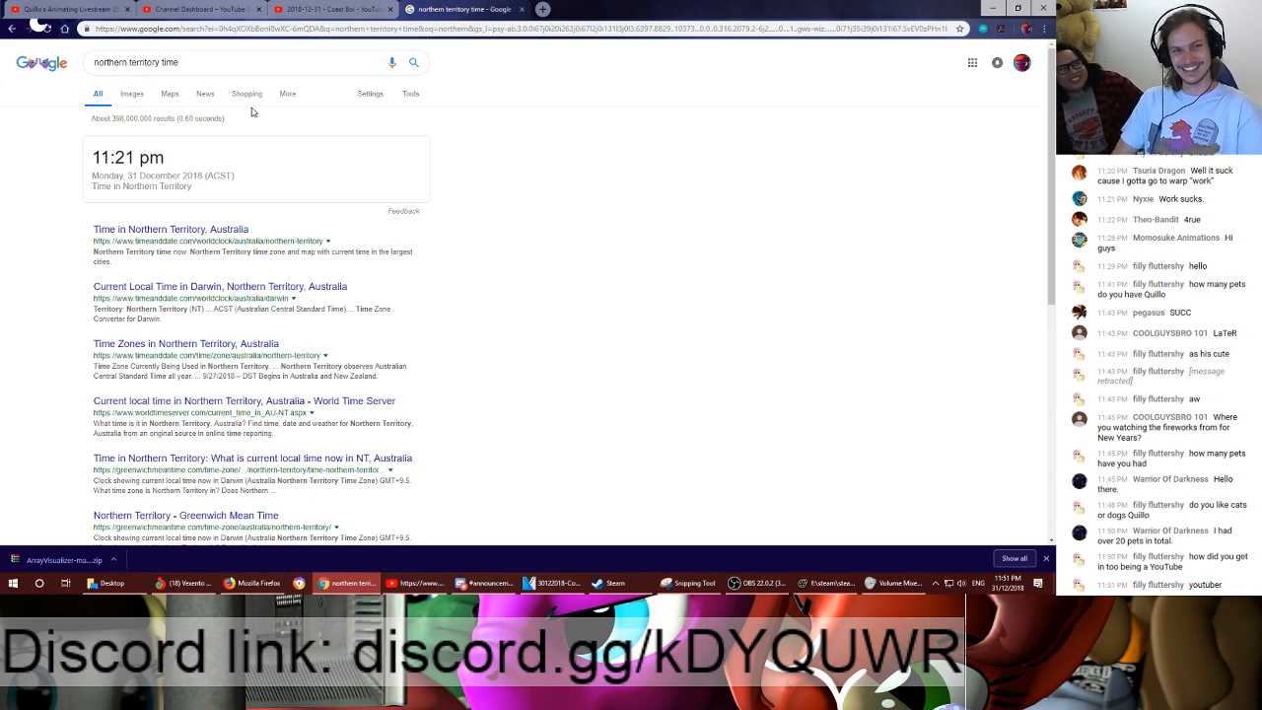
- Look up Perth's local time by searching Google for "western australia time"
{"action": "left_click", "coordinate": [213, 63]}
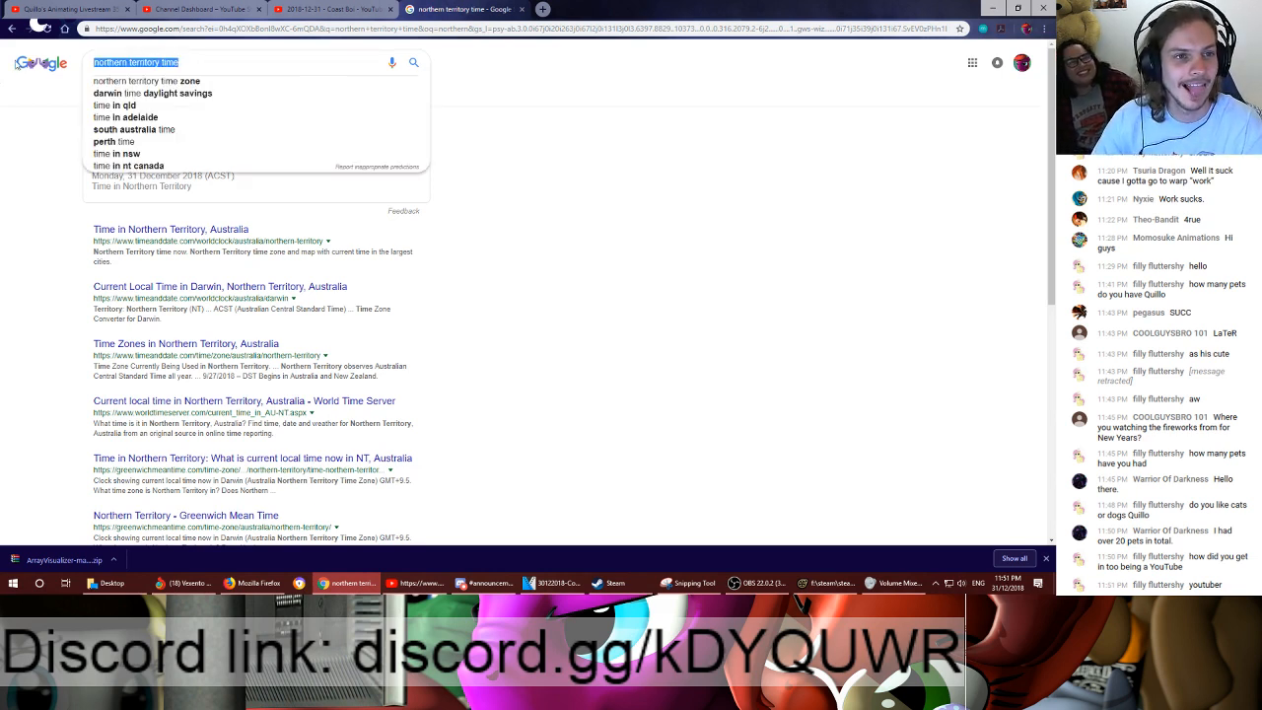
{"action": "type", "text": "western"}
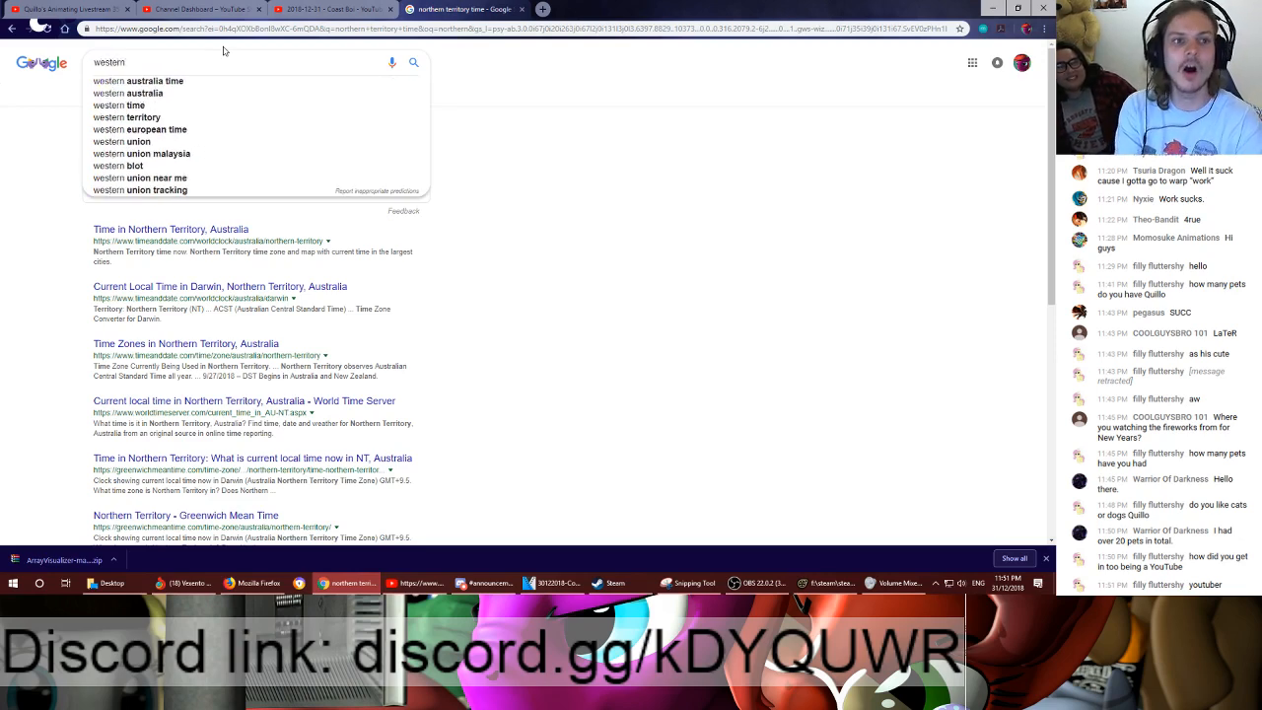
{"action": "key", "text": "Down"}
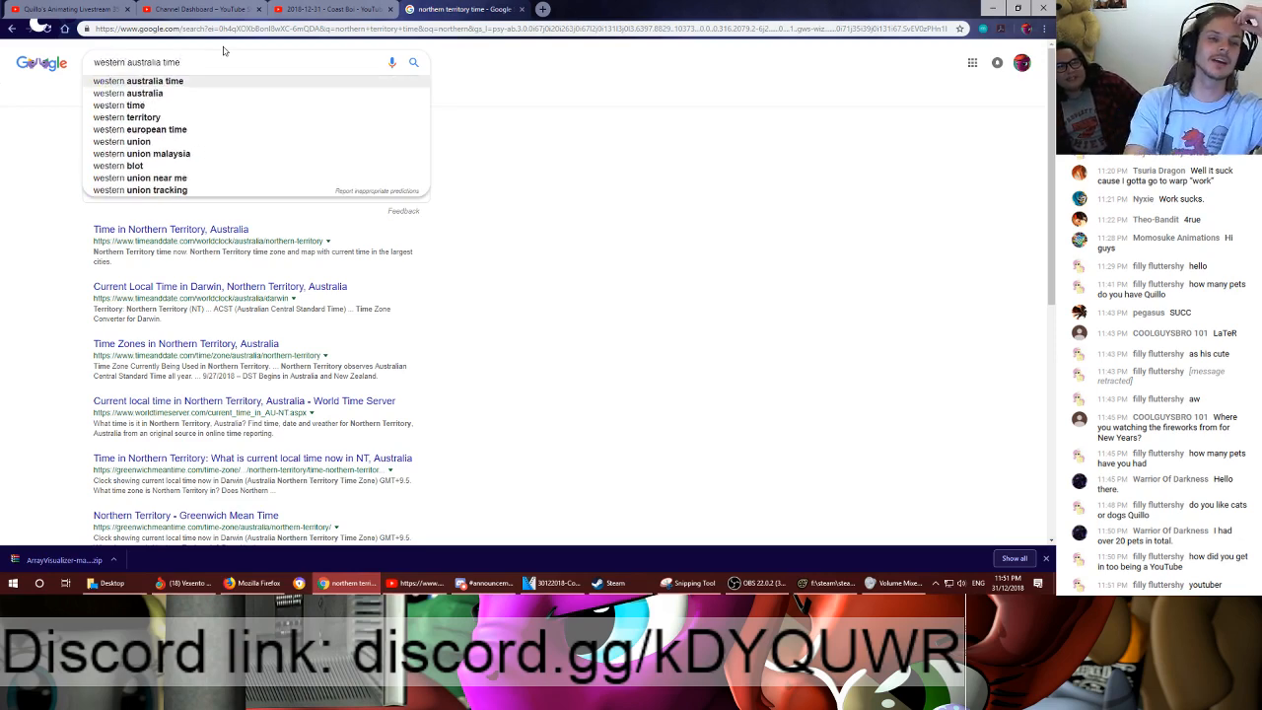
{"action": "key", "text": "Return"}
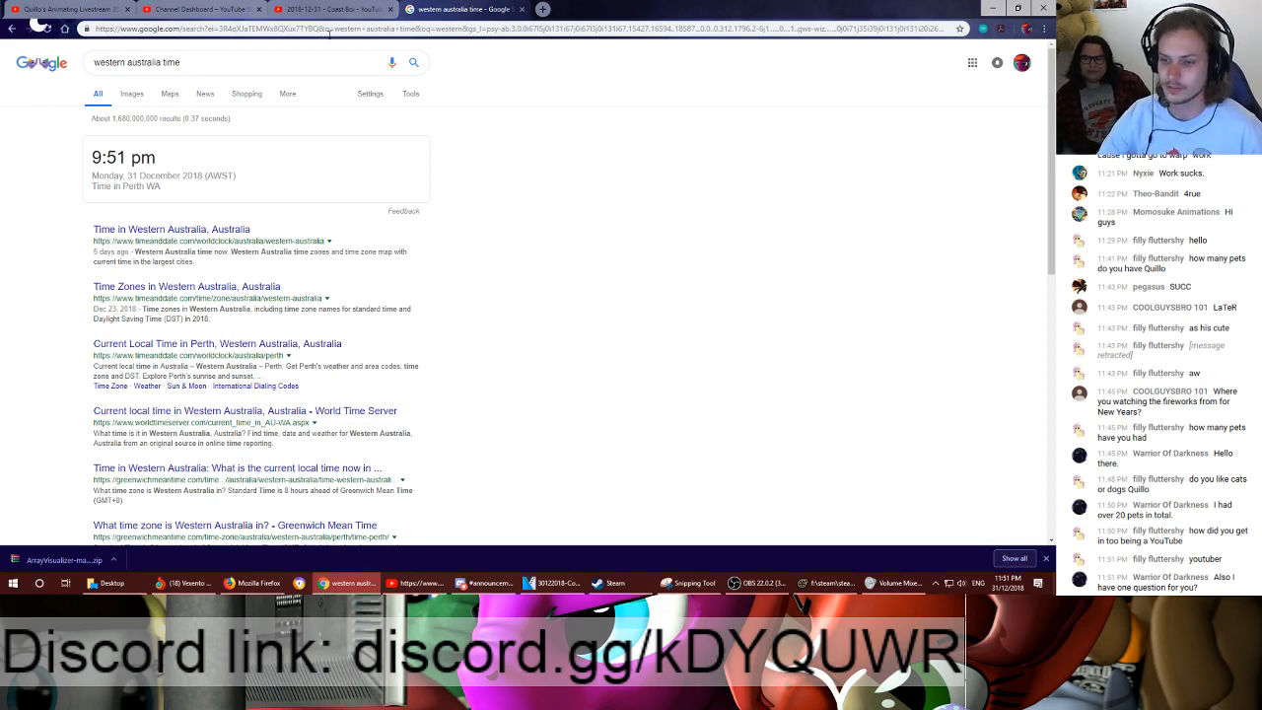
{"action": "left_click", "coordinate": [893, 583]}
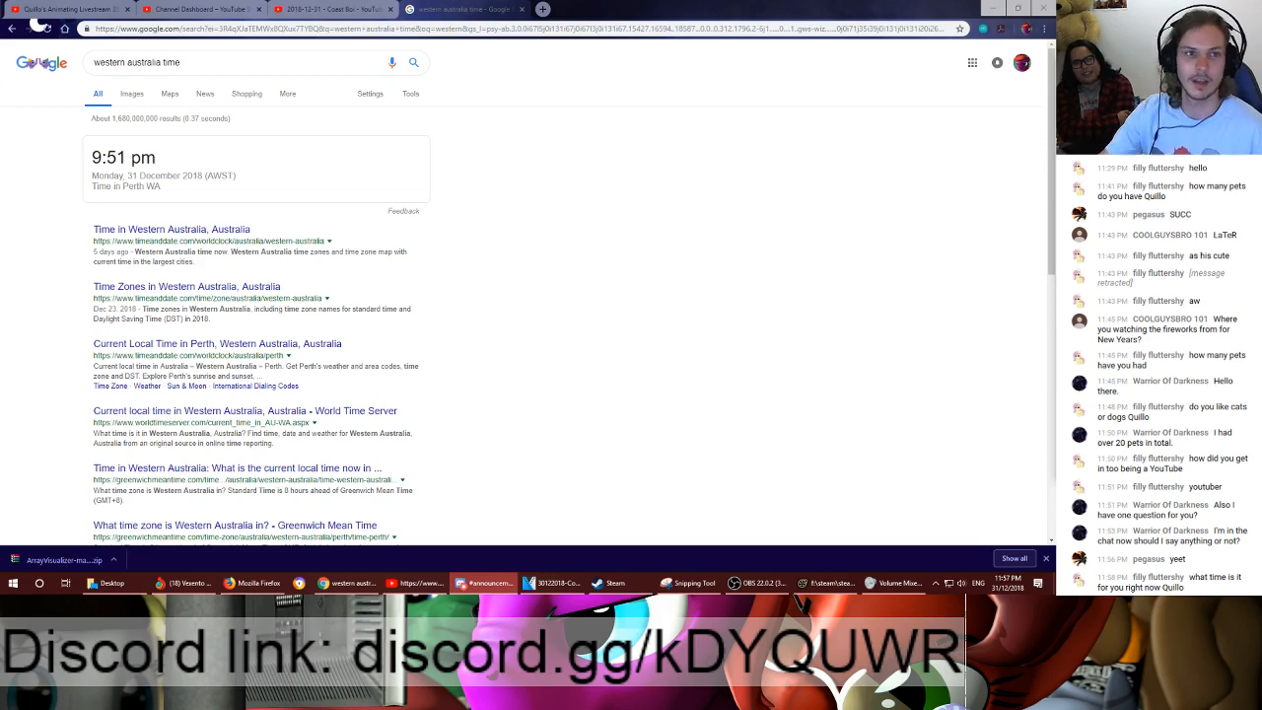
{"action": "left_click_drag", "start_coordinate": [205, 63], "coordinate": [2, 30]}
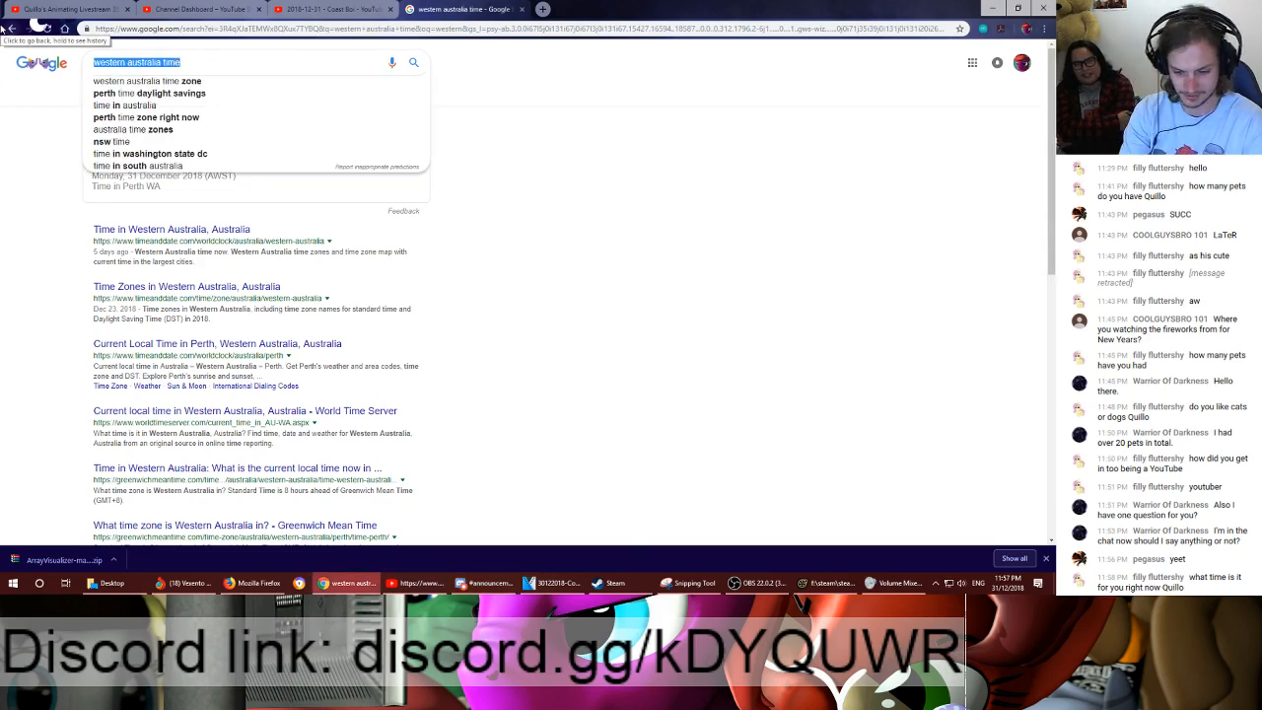
{"action": "type", "text": "northern a"}
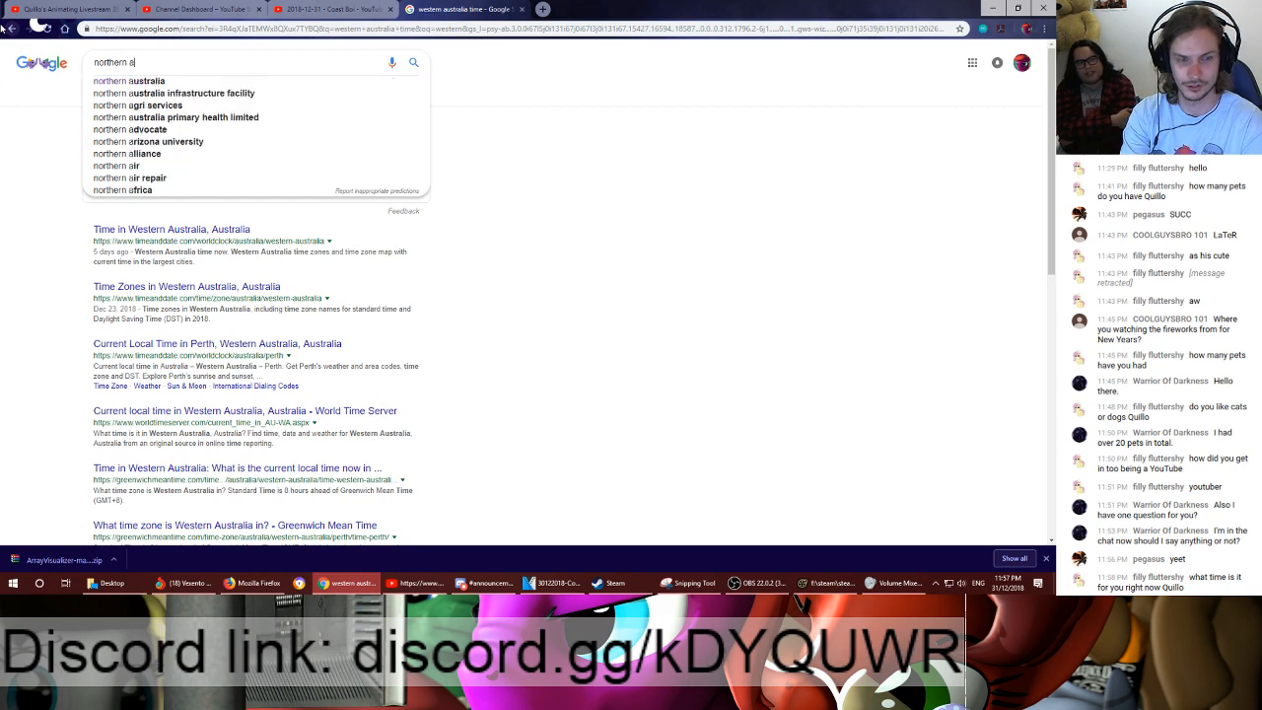
{"action": "type", "text": "ust"}
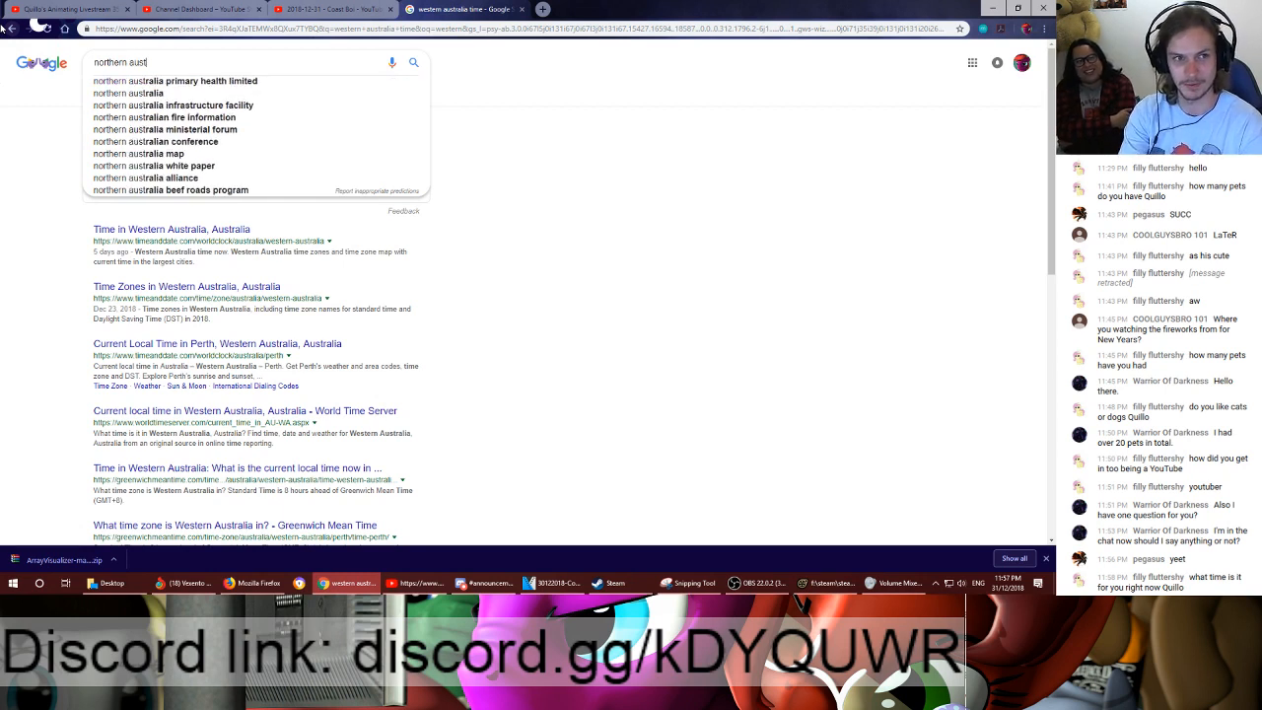
{"action": "key", "text": "BackSpace"}
{"action": "key", "text": "BackSpace"}
{"action": "key", "text": "BackSpace"}
{"action": "key", "text": "BackSpace"}
{"action": "key", "text": "BackSpace"}
{"action": "key", "text": "BackSpace"}
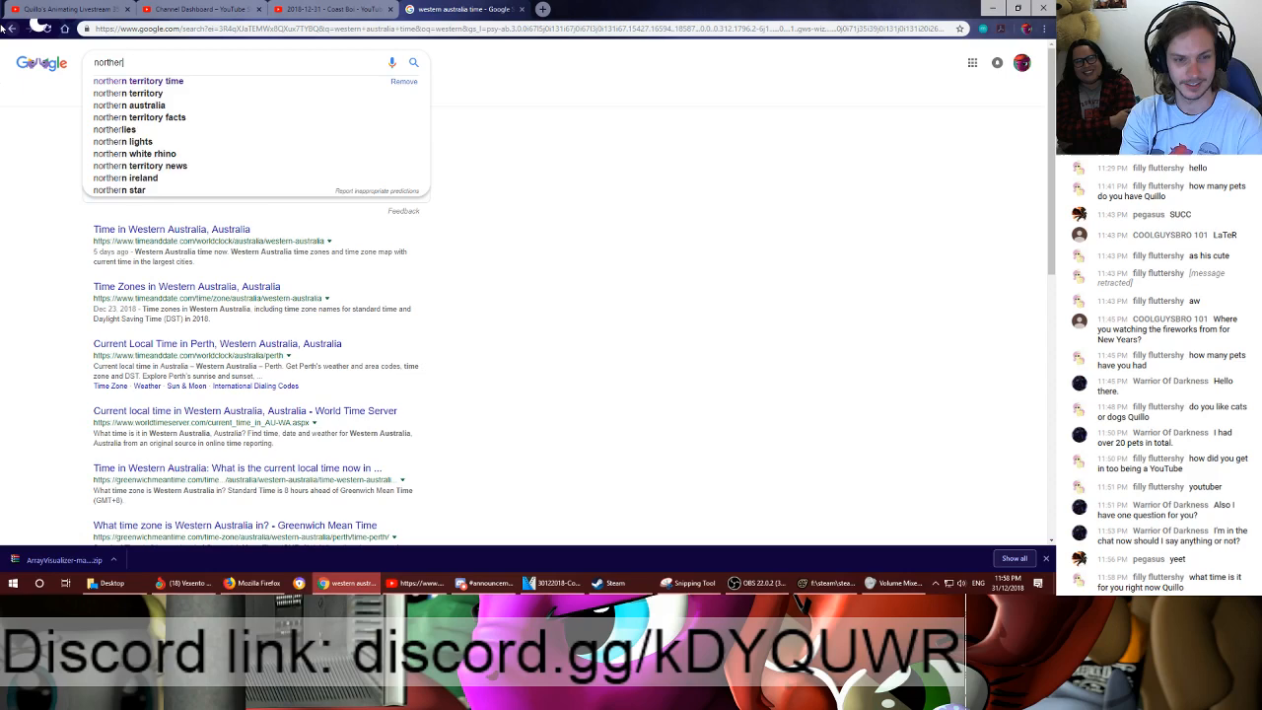
- Clear the unfinished query and search Google for "Darwin time"
{"action": "key", "text": "BackSpace"}
{"action": "key", "text": "BackSpace"}
{"action": "key", "text": "BackSpace"}
{"action": "key", "text": "BackSpace"}
{"action": "key", "text": "BackSpace"}
{"action": "key", "text": "BackSpace"}
{"action": "key", "text": "BackSpace"}
{"action": "type", "text": "Darwin time"}
{"action": "key", "text": "Return"}
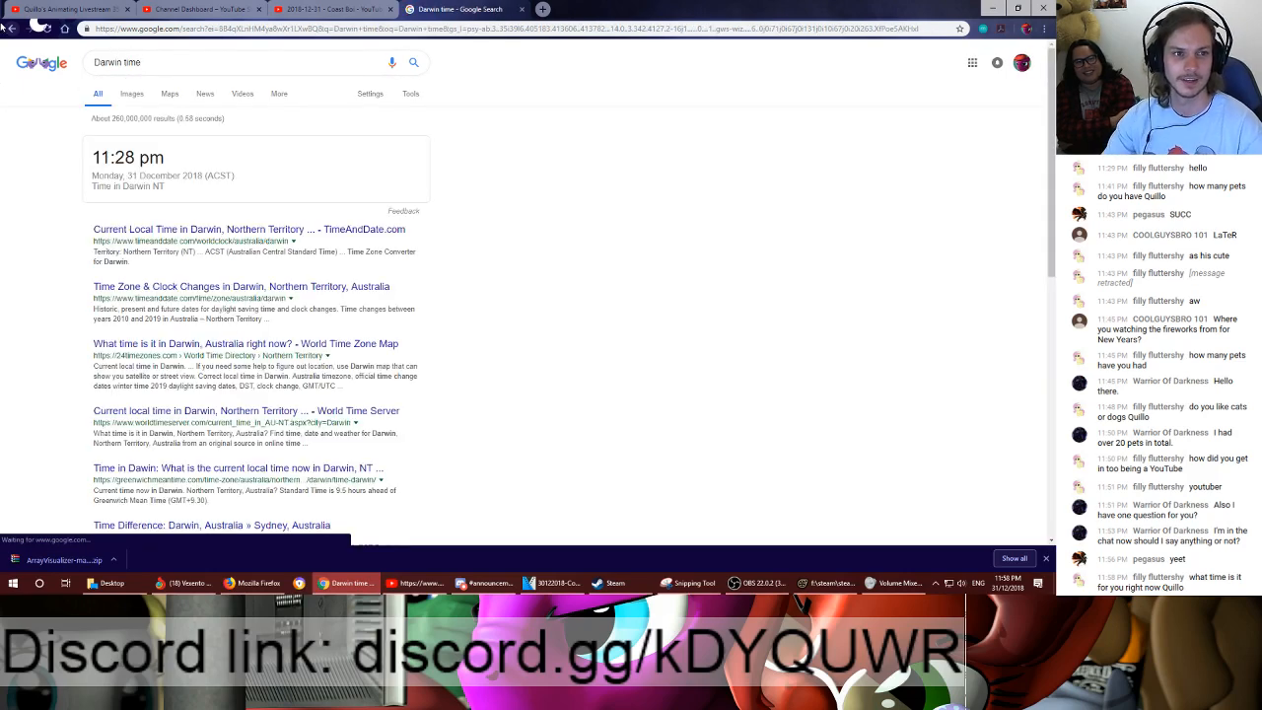
{"action": "left_click_drag", "start_coordinate": [93, 157], "coordinate": [151, 160]}
{"action": "left_click", "coordinate": [200, 169]}
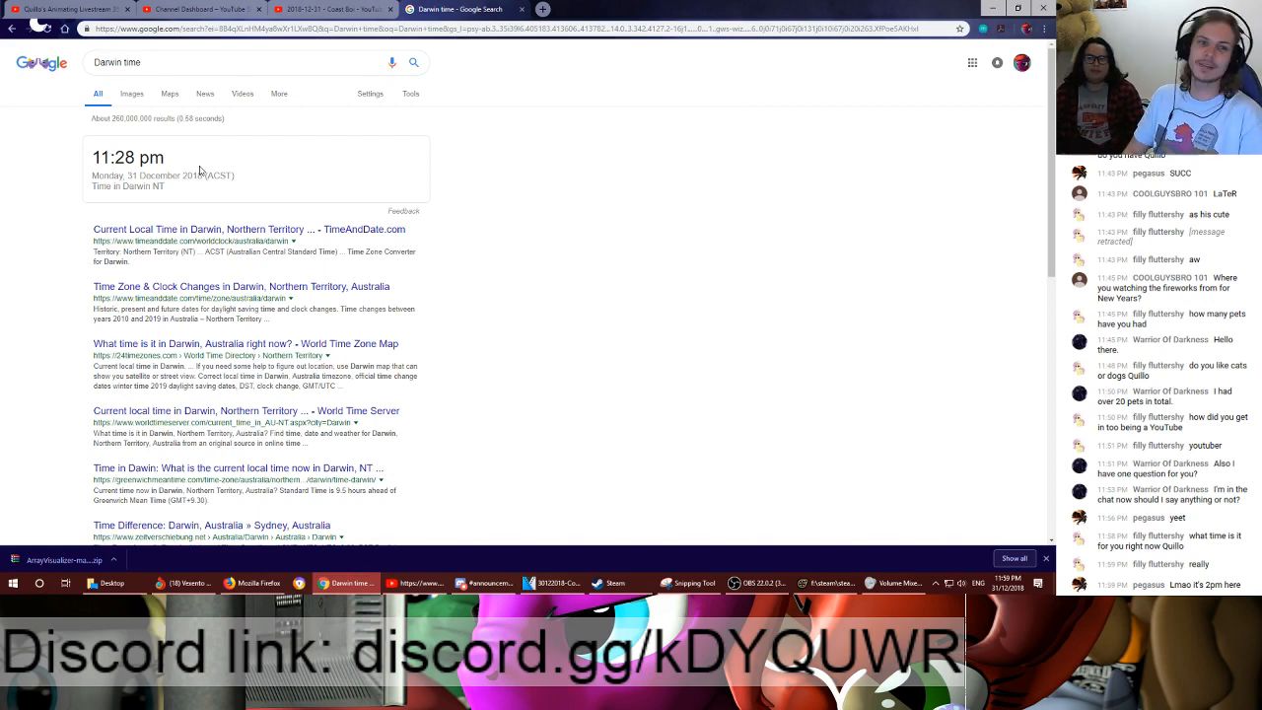
- Search Google for "new years timer" in a new tab and open the TimeAndDate "New Year Countdown 2019 in Any Time Zone" result
{"action": "left_click", "coordinate": [543, 12]}
{"action": "type", "text": "new"}
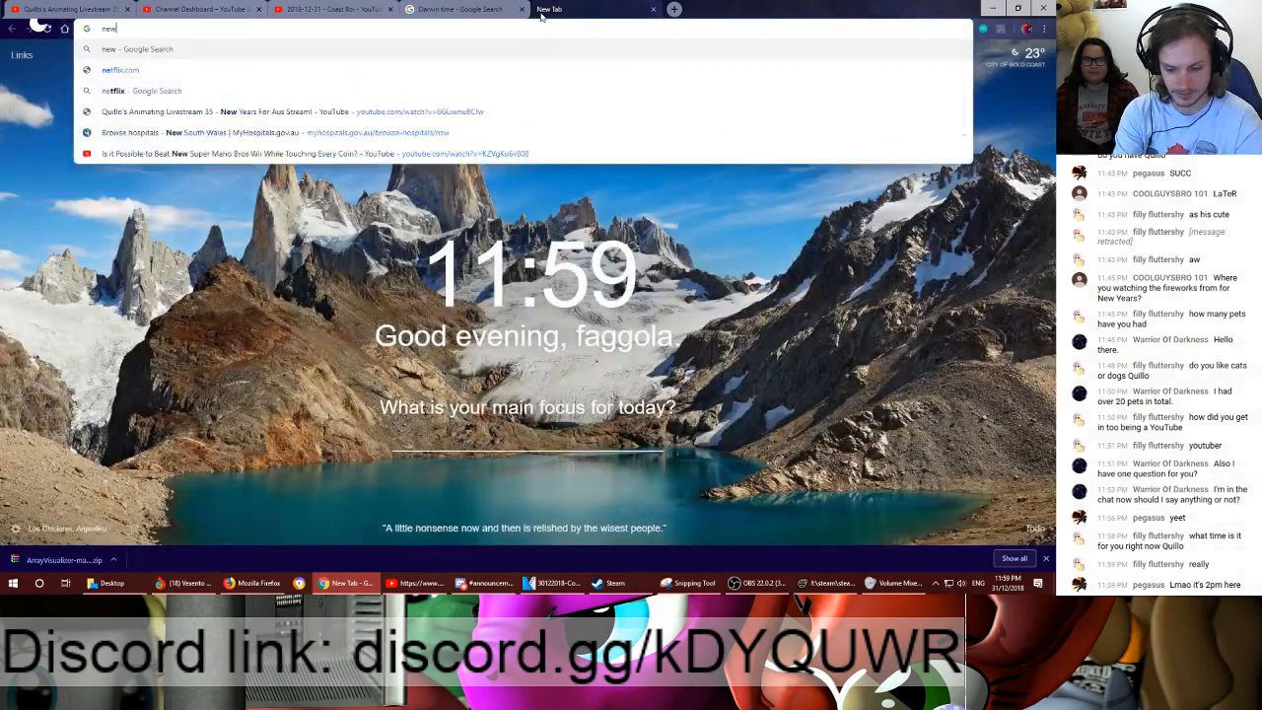
{"action": "type", "text": " years timer"}
{"action": "key", "text": "Return"}
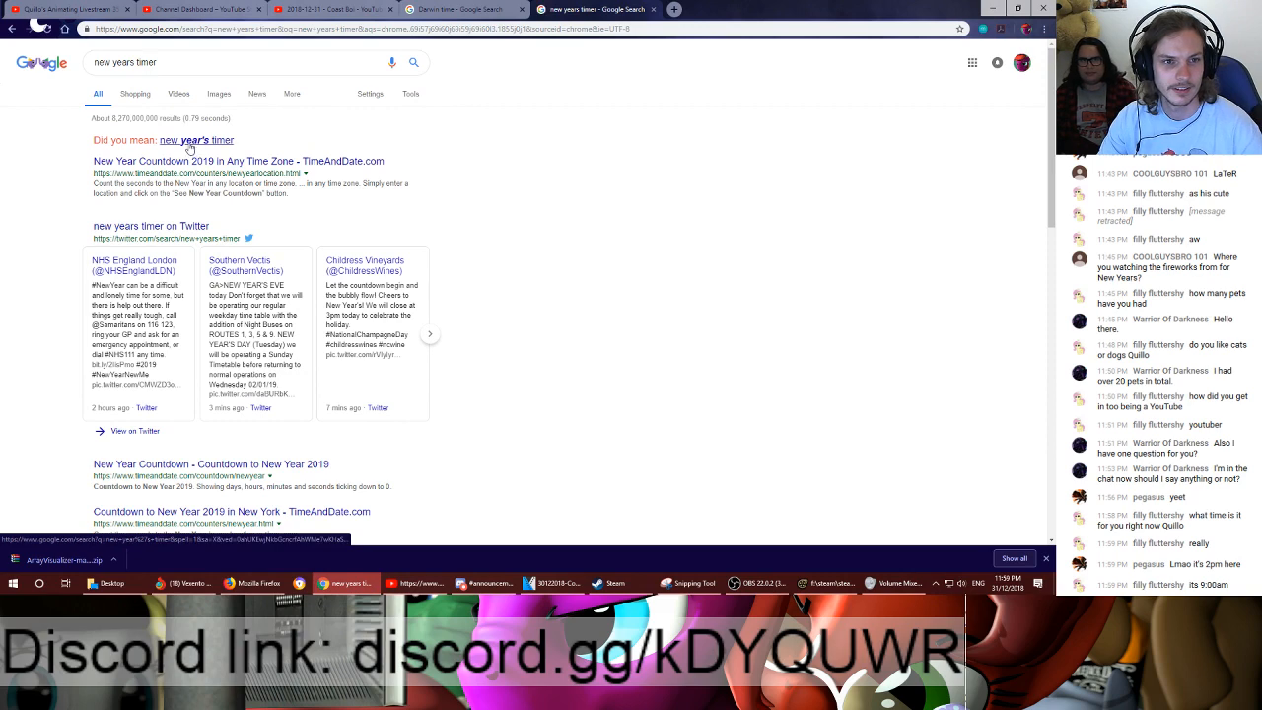
{"action": "left_click", "coordinate": [194, 161]}
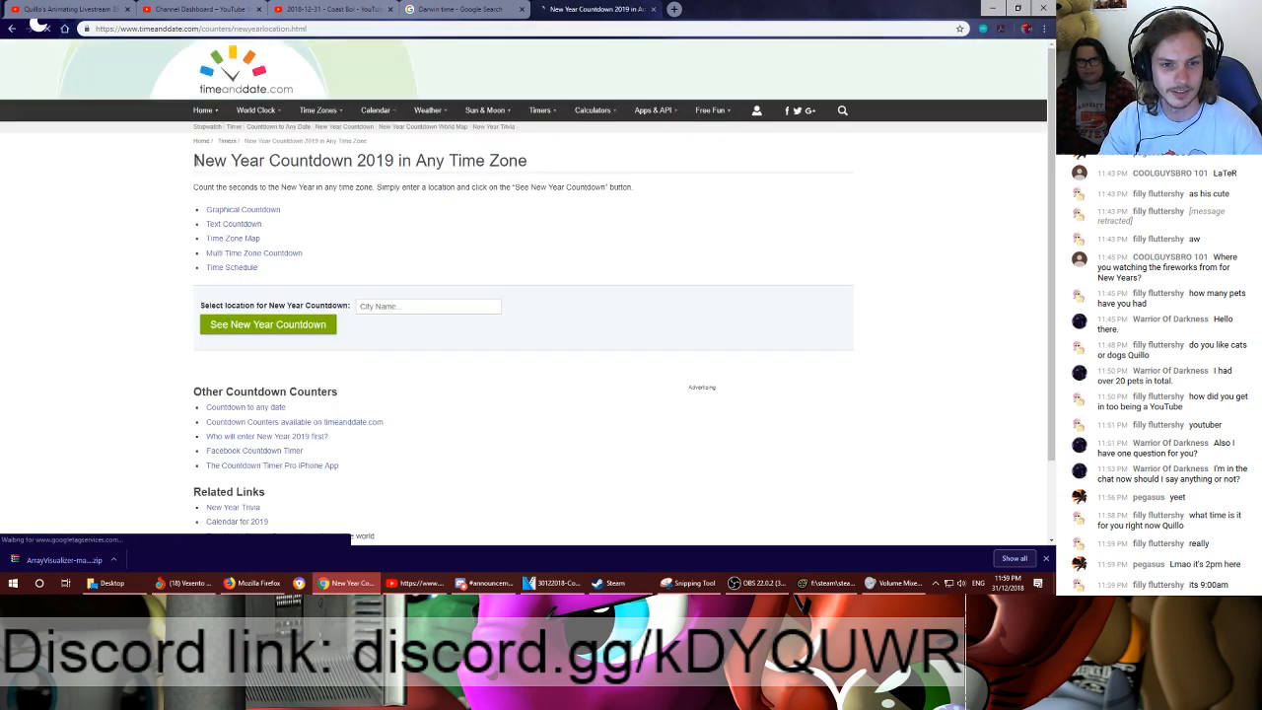
- Show the New Year countdown for Brisbane, Queensland - Australia
{"action": "left_click", "coordinate": [390, 310]}
{"action": "type", "text": "B"}
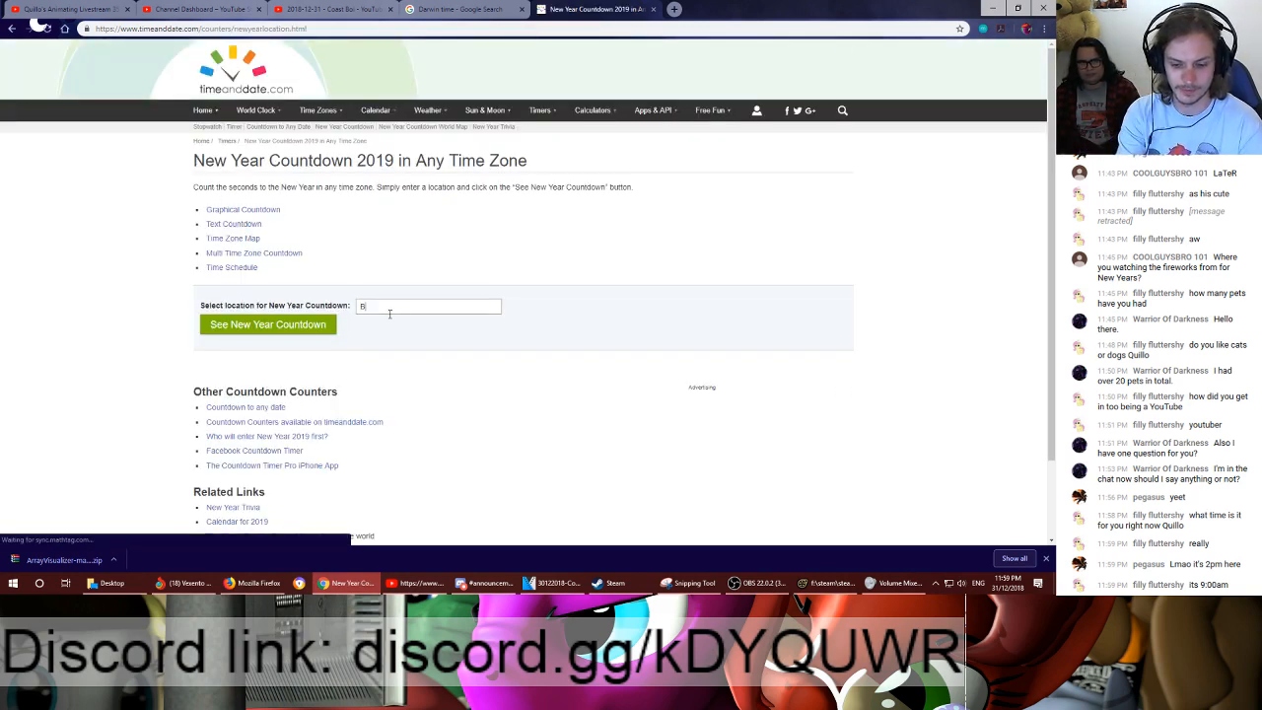
{"action": "type", "text": "risbane"}
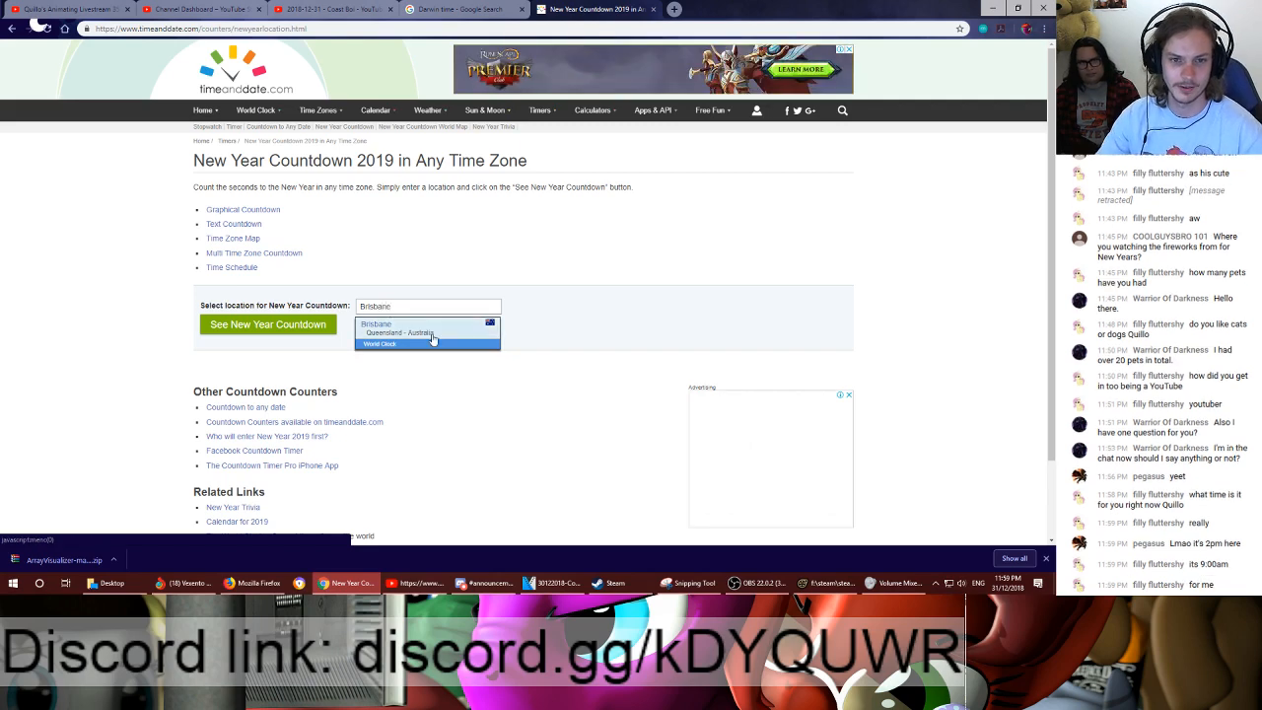
{"action": "left_click", "coordinate": [432, 335]}
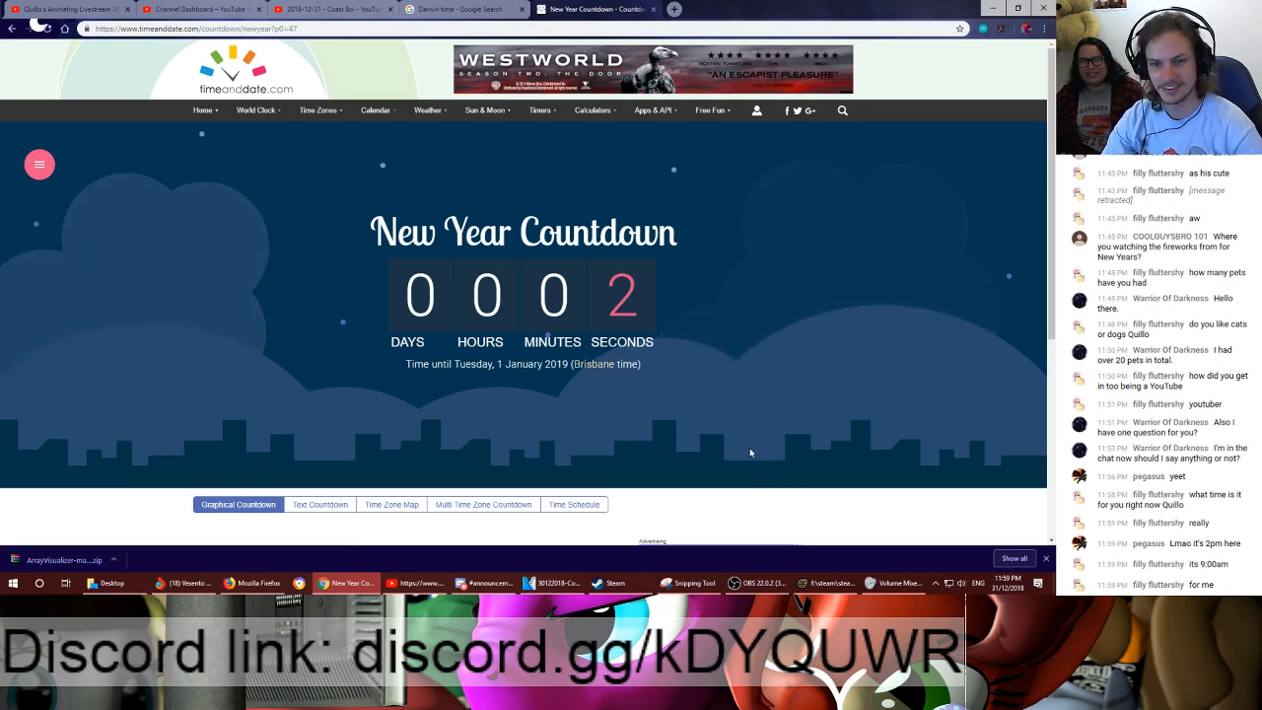
- Check the computer's clock against the New Year countdown and close the countdown page
{"action": "left_click", "coordinate": [1007, 583]}
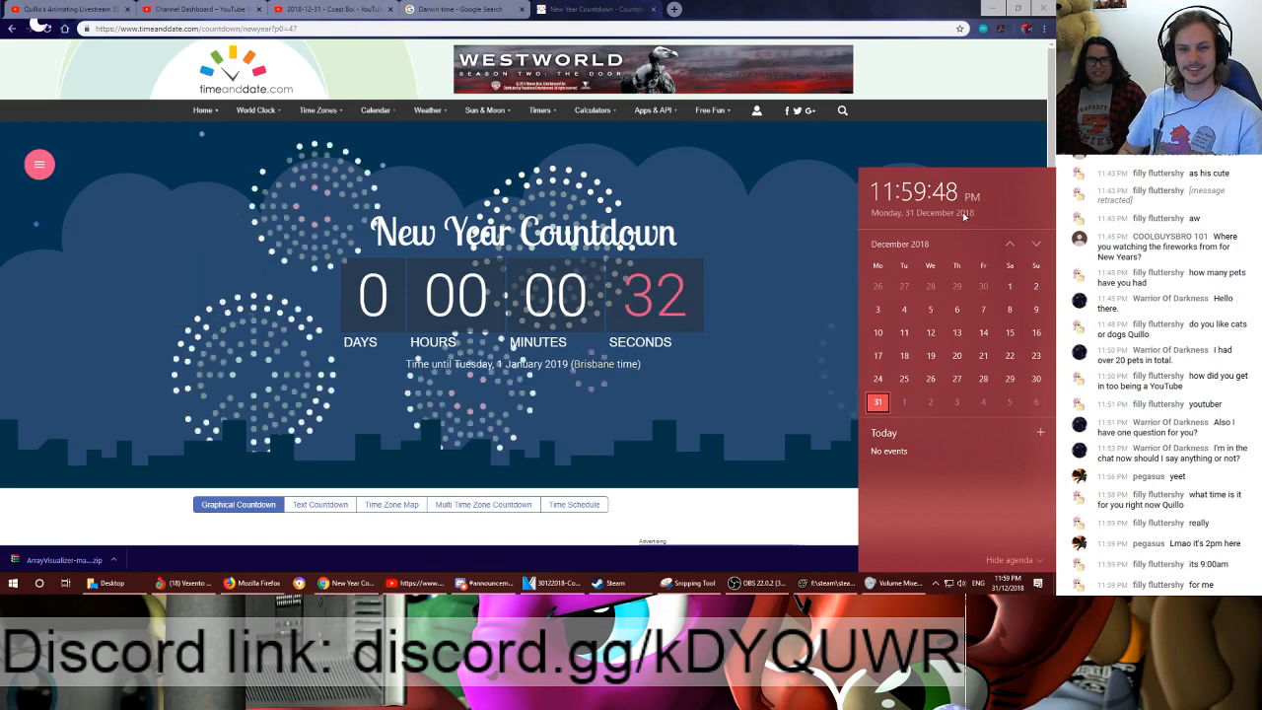
{"action": "middle_click", "coordinate": [598, 6]}
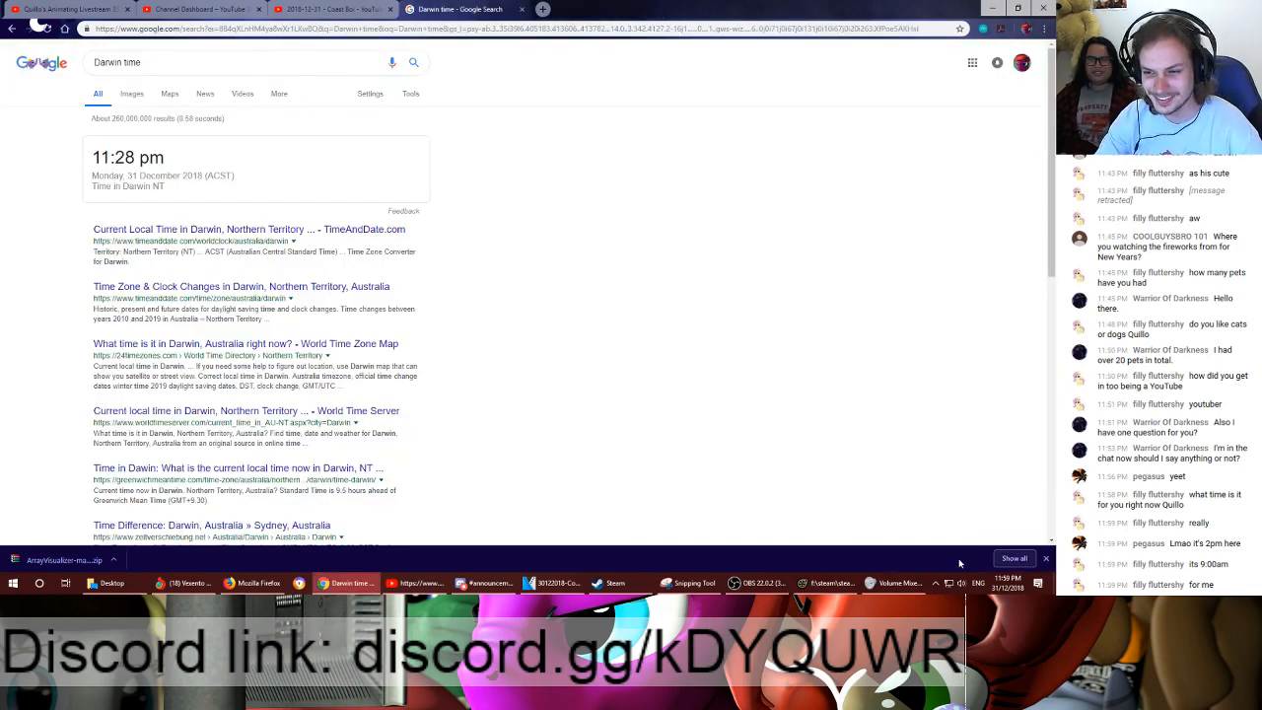
{"action": "left_click", "coordinate": [1007, 583]}
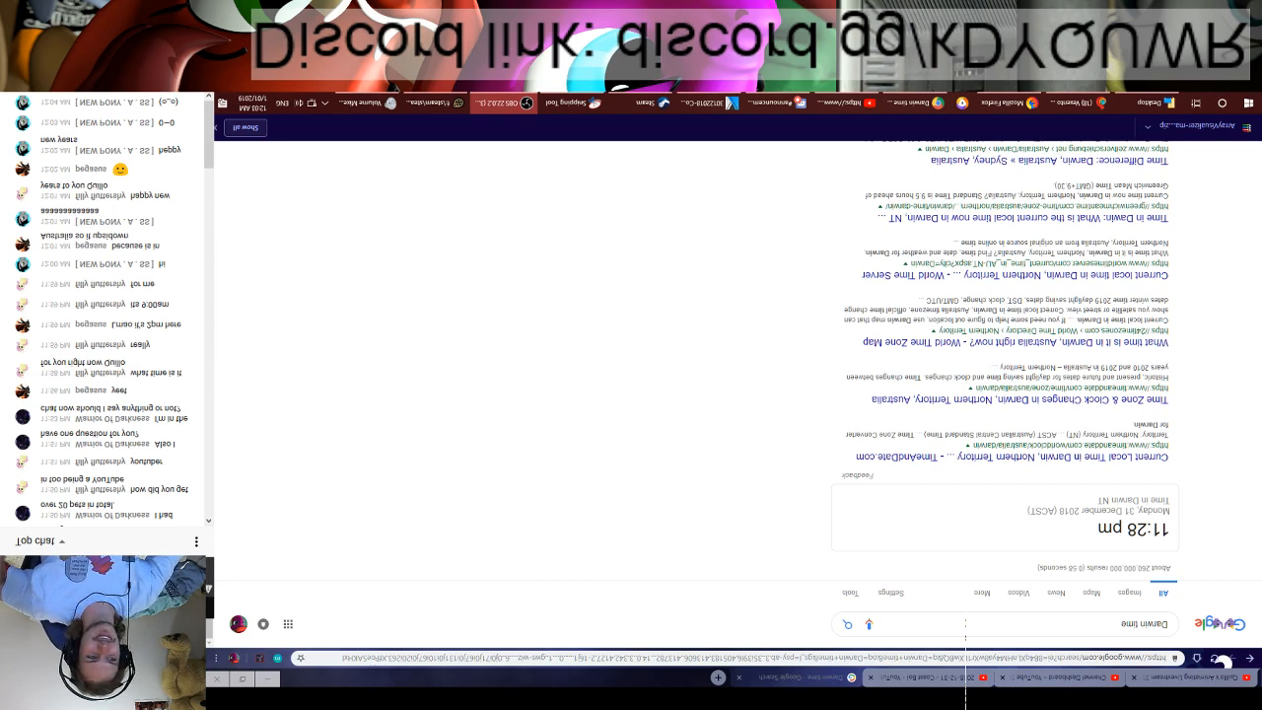
- Switch to OBS and slightly shift the upside-down chat source next to the webcam in the Livestreamscene preview
{"action": "left_click_drag", "start_coordinate": [59, 547], "coordinate": [760, 586]}
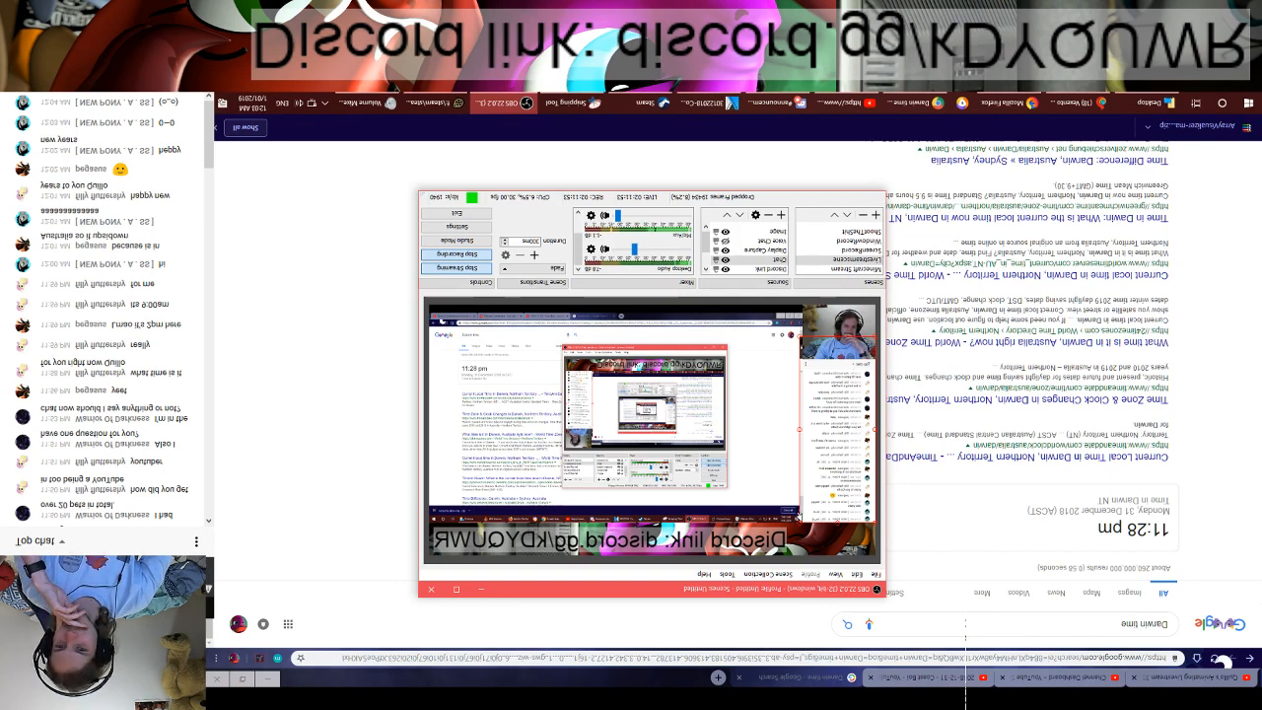
{"action": "left_click_drag", "start_coordinate": [872, 335], "coordinate": [870, 339]}
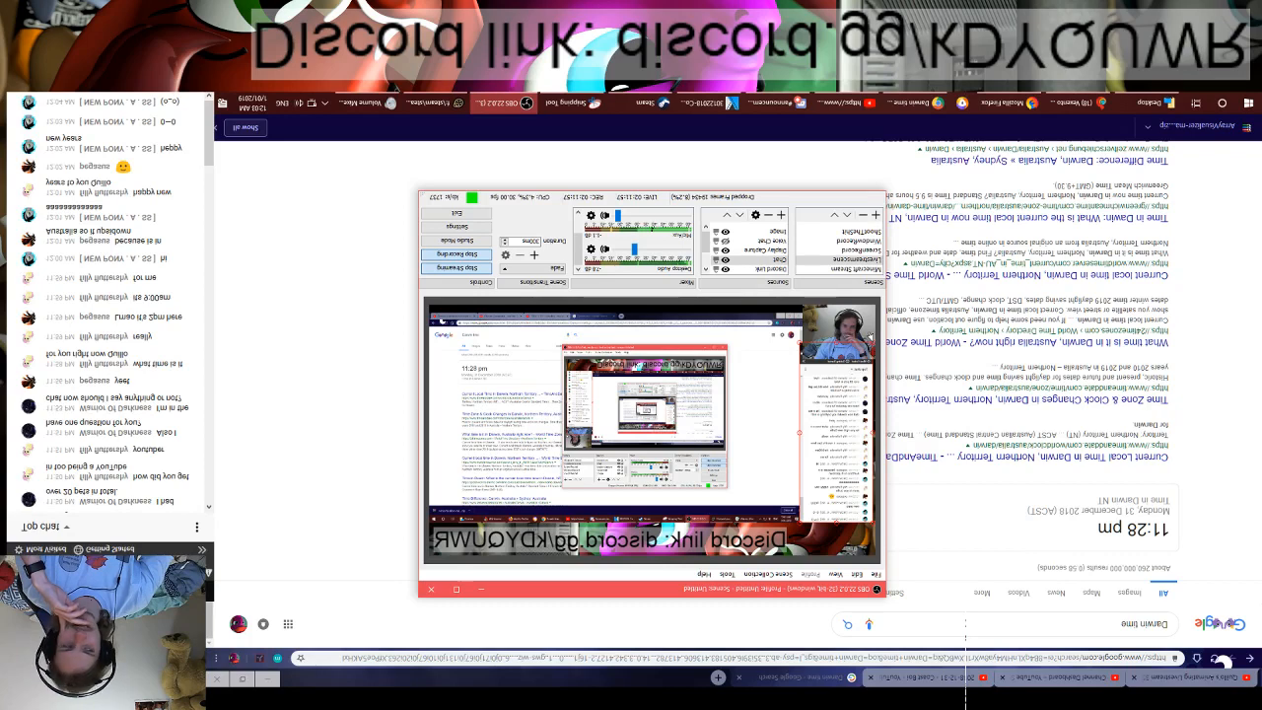
{"action": "left_click_drag", "start_coordinate": [871, 338], "coordinate": [879, 334]}
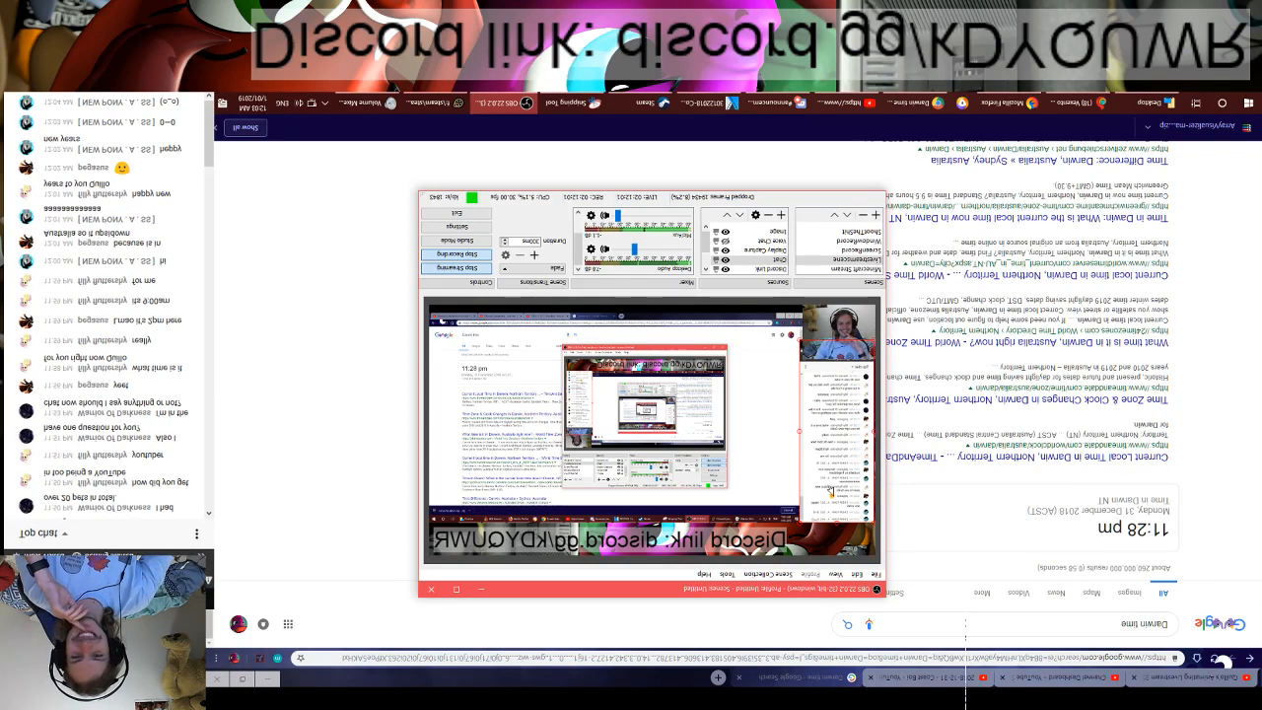
- Flip the chat source upright by pulling its edges across each other and place it along the canvas's right side
{"action": "left_click_drag", "start_coordinate": [829, 491], "coordinate": [623, 470]}
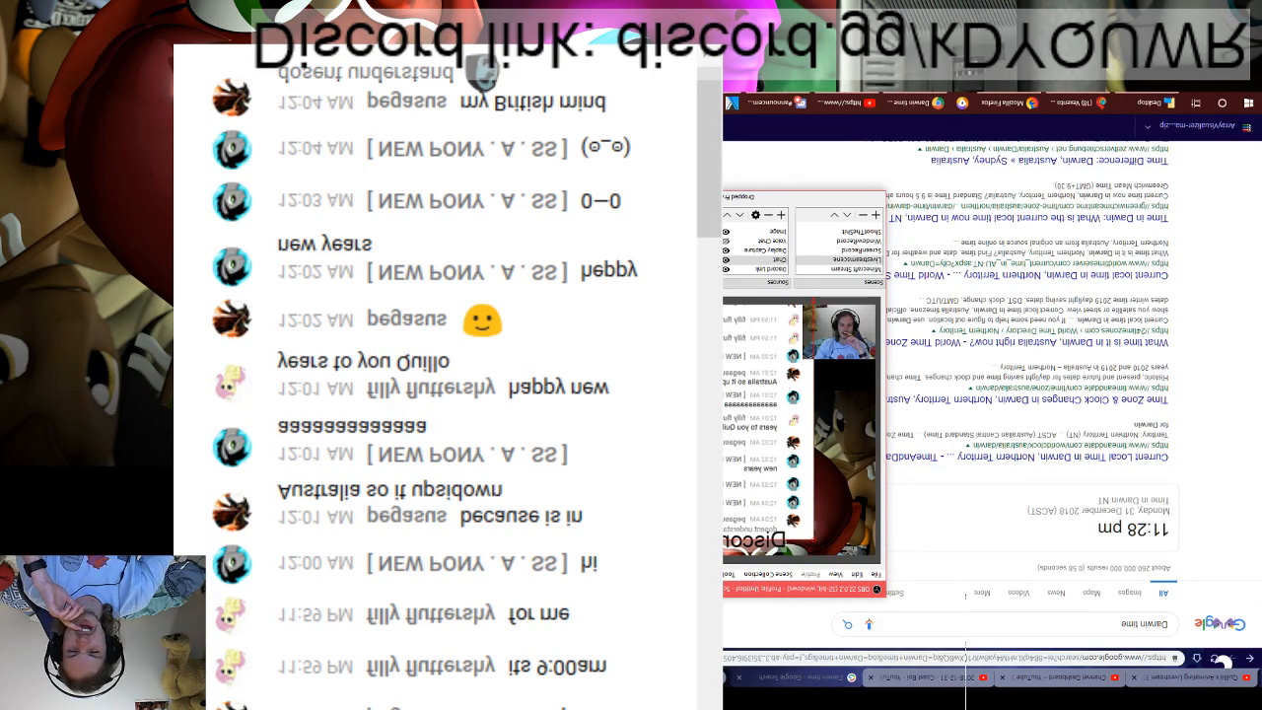
{"action": "left_click_drag", "start_coordinate": [620, 539], "coordinate": [696, 353]}
{"action": "left_click_drag", "start_coordinate": [707, 339], "coordinate": [672, 369]}
{"action": "left_click_drag", "start_coordinate": [681, 356], "coordinate": [703, 307]}
{"action": "left_click_drag", "start_coordinate": [685, 343], "coordinate": [667, 311]}
{"action": "left_click_drag", "start_coordinate": [653, 340], "coordinate": [586, 318]}
{"action": "left_click_drag", "start_coordinate": [569, 347], "coordinate": [517, 377]}
- Flip the Display Capture source upright and scale it to fill most of the canvas from its top left corner
{"action": "left_click", "coordinate": [656, 404]}
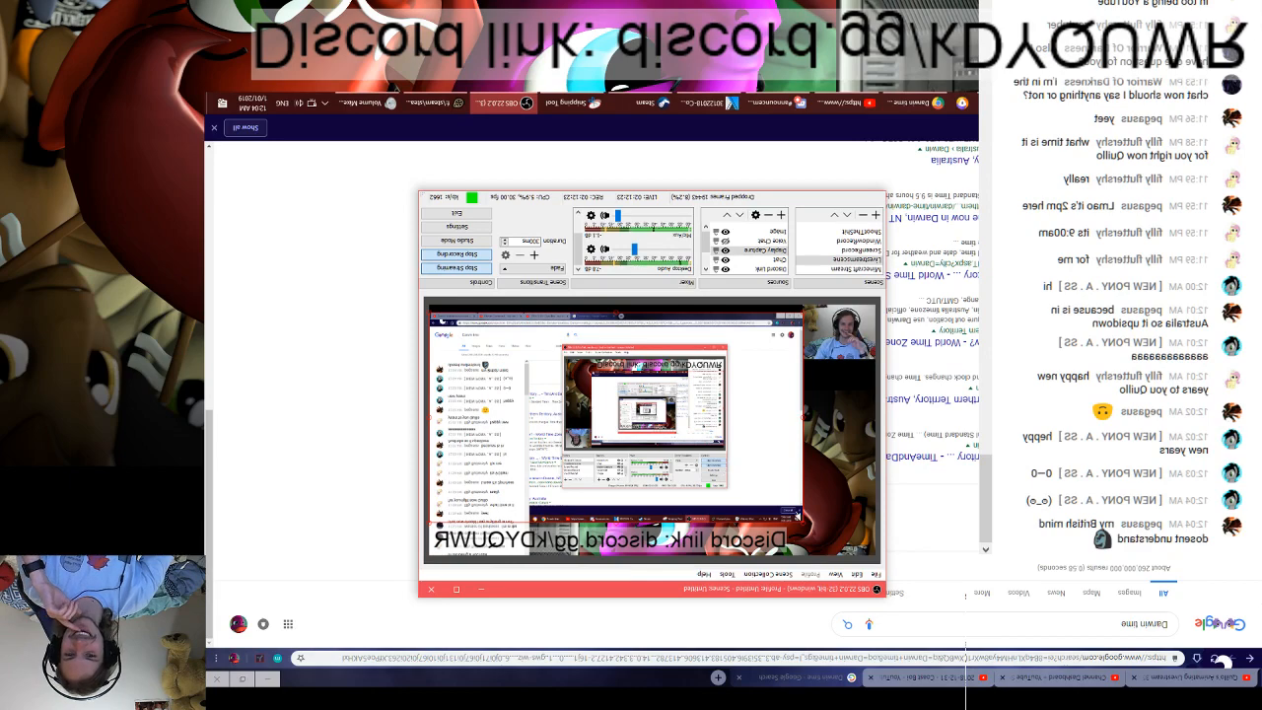
{"action": "left_click_drag", "start_coordinate": [803, 523], "coordinate": [447, 322]}
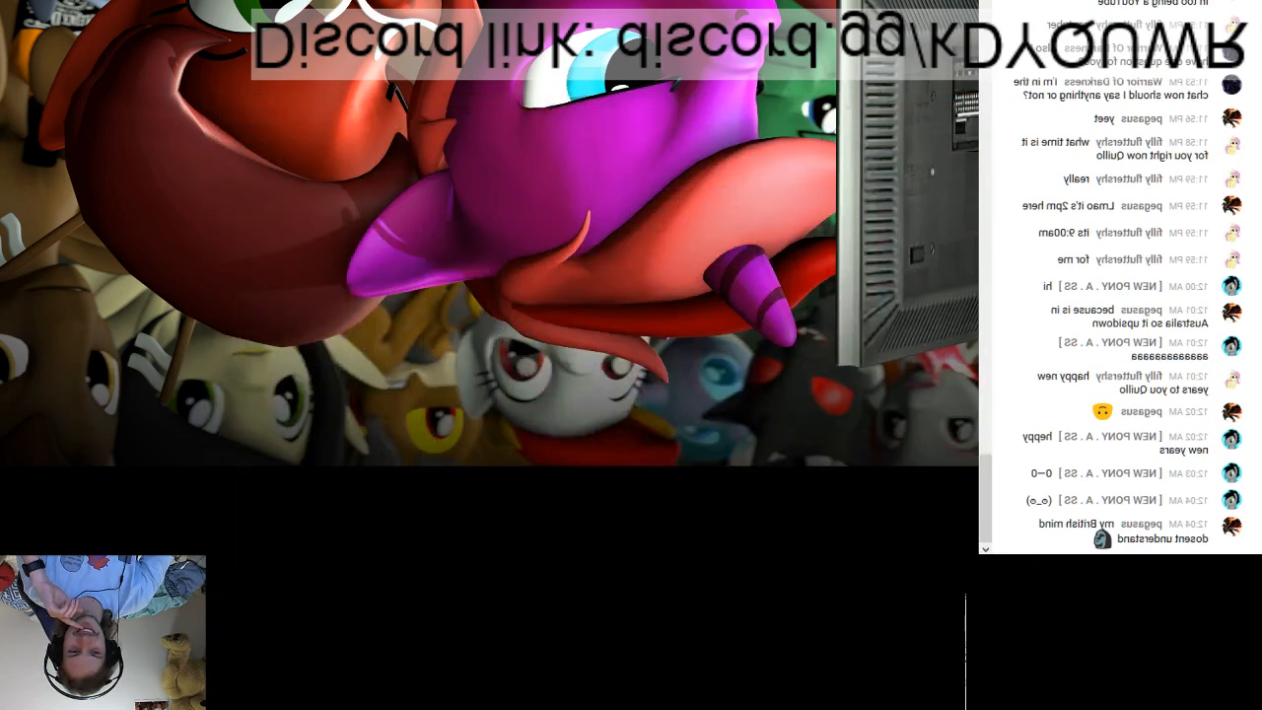
{"action": "left_click_drag", "start_coordinate": [1258, 690], "coordinate": [151, 58]}
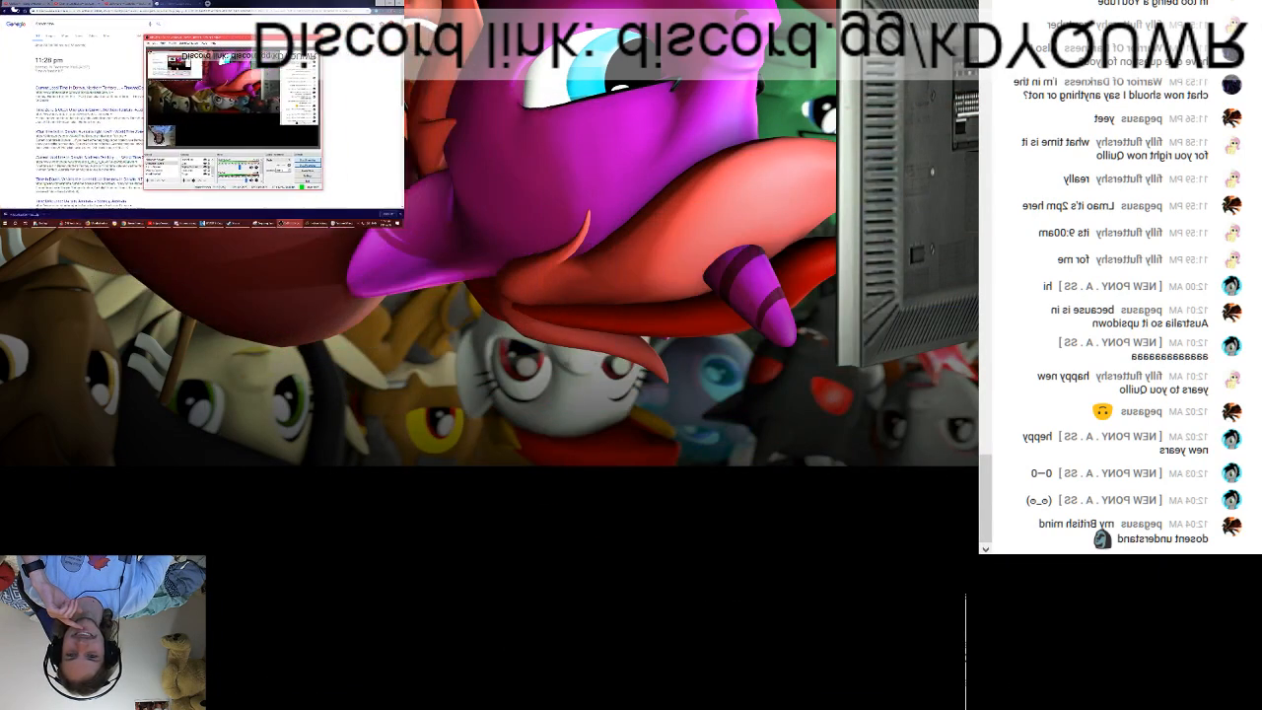
{"action": "left_click_drag", "start_coordinate": [212, 85], "coordinate": [702, 325]}
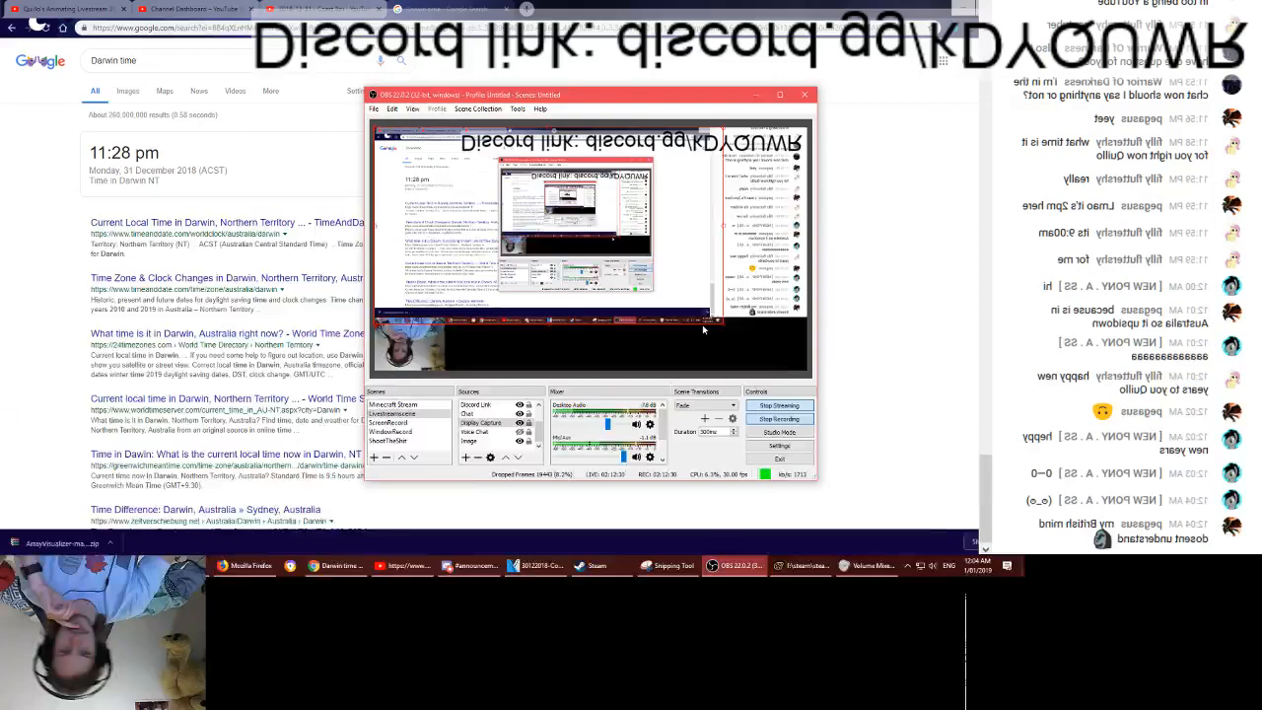
- Turn the webcam source upright in the canvas's top right corner and move the chat source down below it
{"action": "left_click_drag", "start_coordinate": [410, 344], "coordinate": [754, 160]}
{"action": "left_click", "coordinate": [680, 215]}
{"action": "left_click", "coordinate": [768, 243]}
{"action": "left_click_drag", "start_coordinate": [766, 242], "coordinate": [771, 268]}
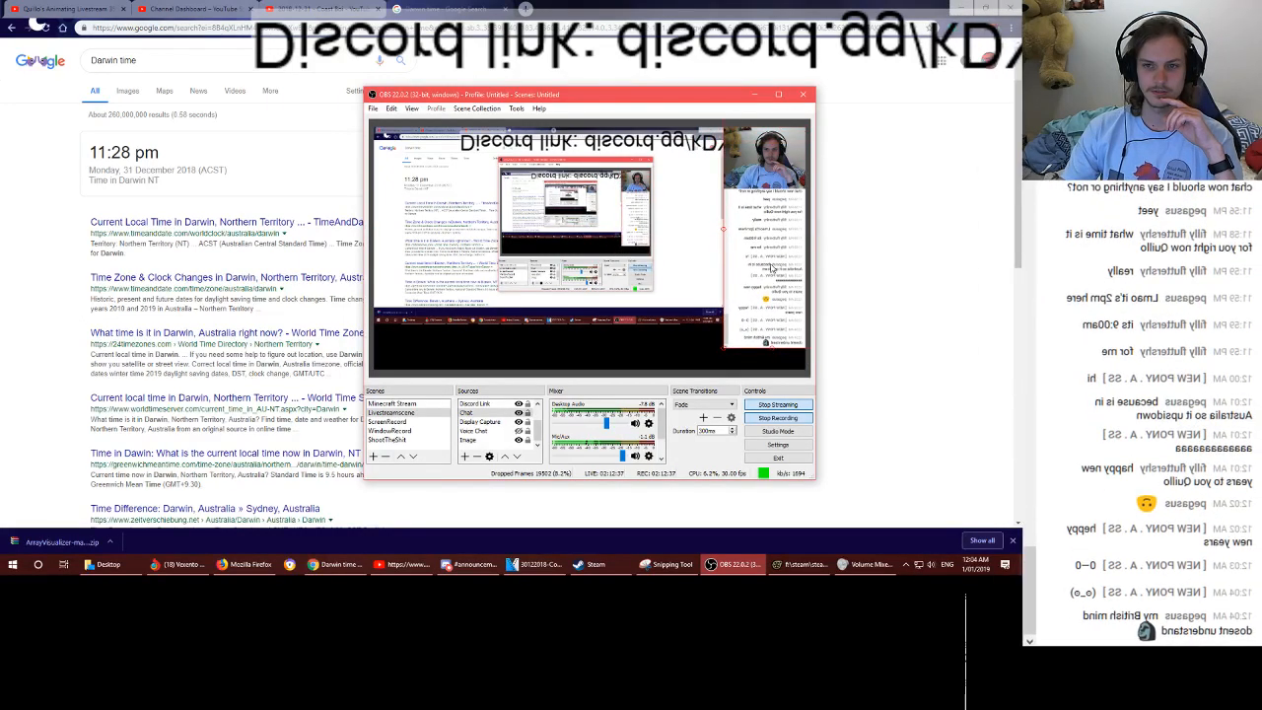
- Flip the chat source horizontally so its text reads normally, and scale it down to a narrow column under the webcam
{"action": "left_click_drag", "start_coordinate": [755, 317], "coordinate": [609, 328]}
{"action": "left_click_drag", "start_coordinate": [676, 358], "coordinate": [496, 318]}
{"action": "left_click_drag", "start_coordinate": [553, 225], "coordinate": [731, 258]}
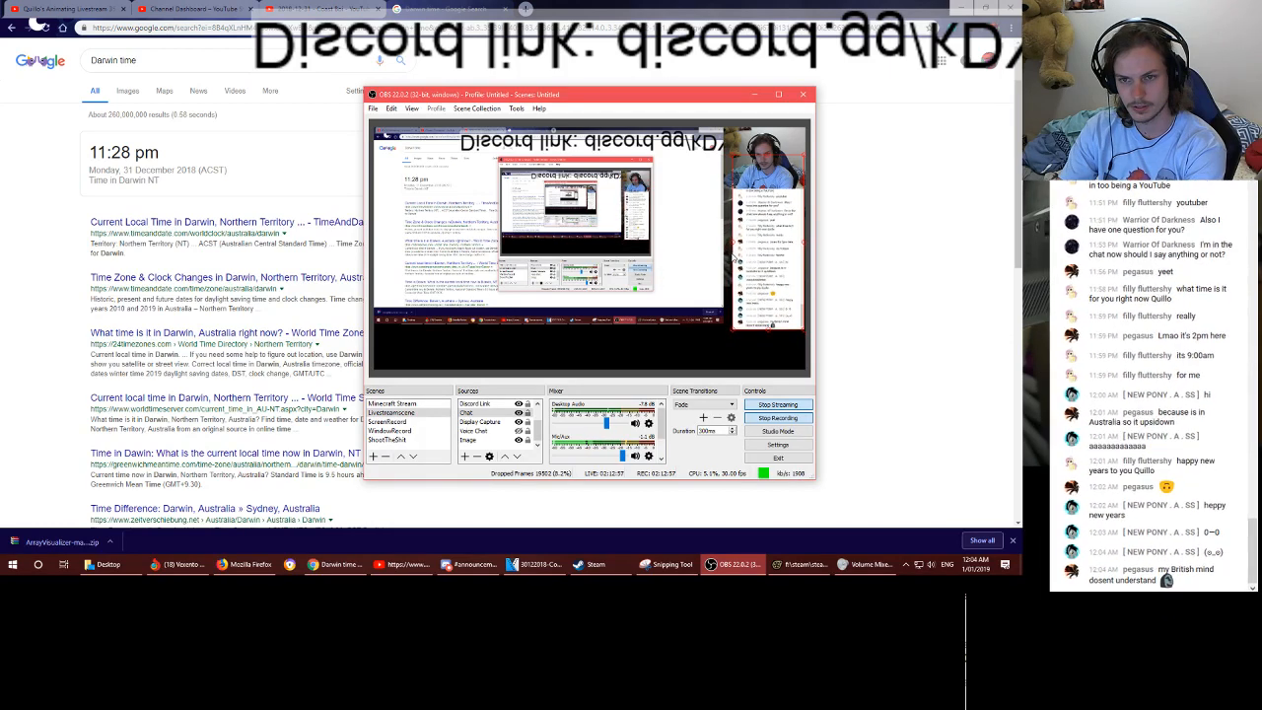
- Align the chat source with the canvas's right edge and nudge it upward beneath the webcam
{"action": "mouse_move", "coordinate": [738, 256]}
{"action": "left_mouse_down"}
{"action": "mouse_move", "coordinate": [751, 281]}
{"action": "mouse_move", "coordinate": [755, 258]}
{"action": "left_mouse_up"}
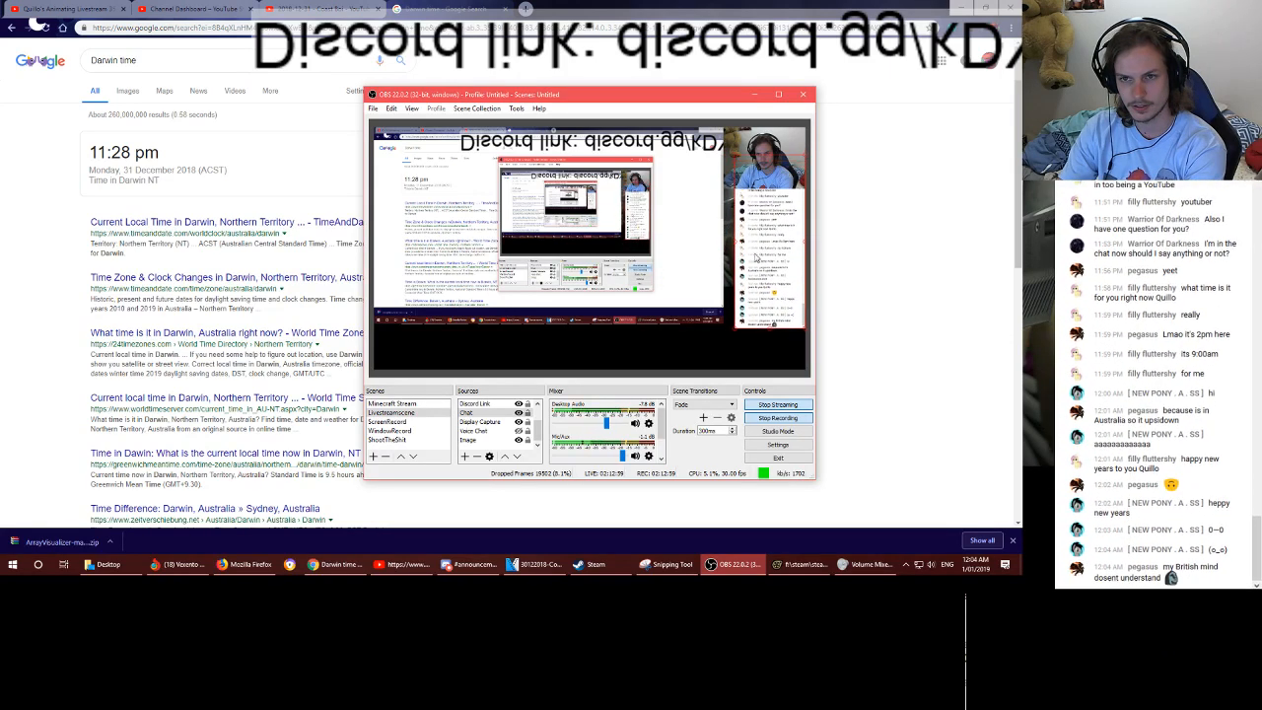
{"action": "key", "text": "Up"}
{"action": "key", "text": "Up"}
{"action": "key", "text": "Up"}
{"action": "key", "text": "Up"}
{"action": "key", "text": "Up"}
{"action": "key", "text": "Up"}
{"action": "key", "text": "Up"}
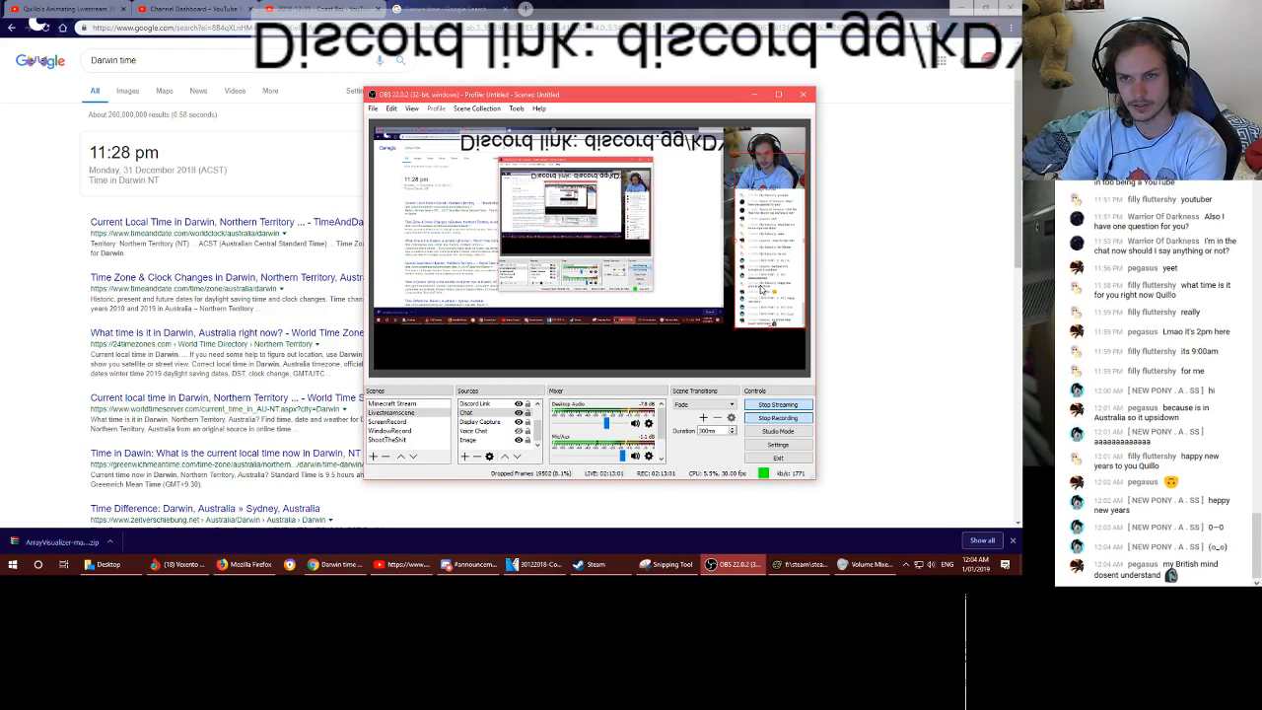
{"action": "key", "text": "Up"}
{"action": "key", "text": "Up"}
{"action": "key", "text": "Up"}
{"action": "key", "text": "Up"}
{"action": "key", "text": "Up"}
{"action": "key", "text": "Up"}
{"action": "key", "text": "Up"}
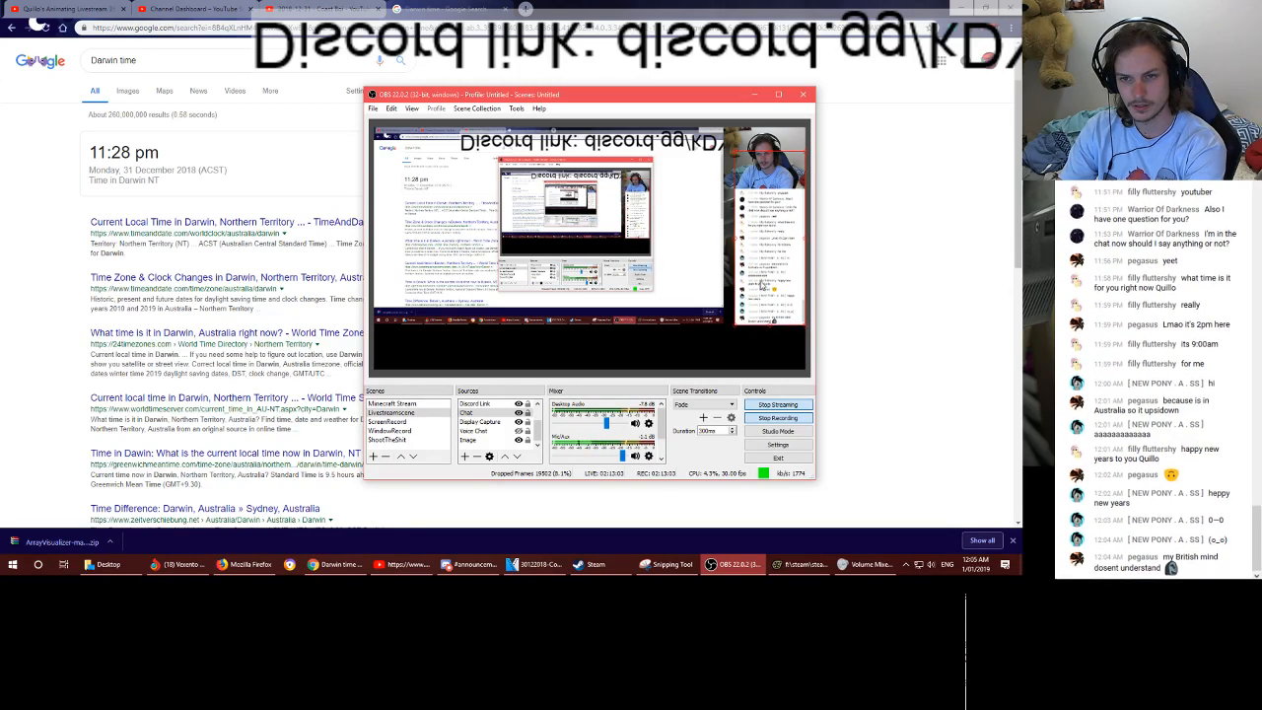
{"action": "key", "text": "Up"}
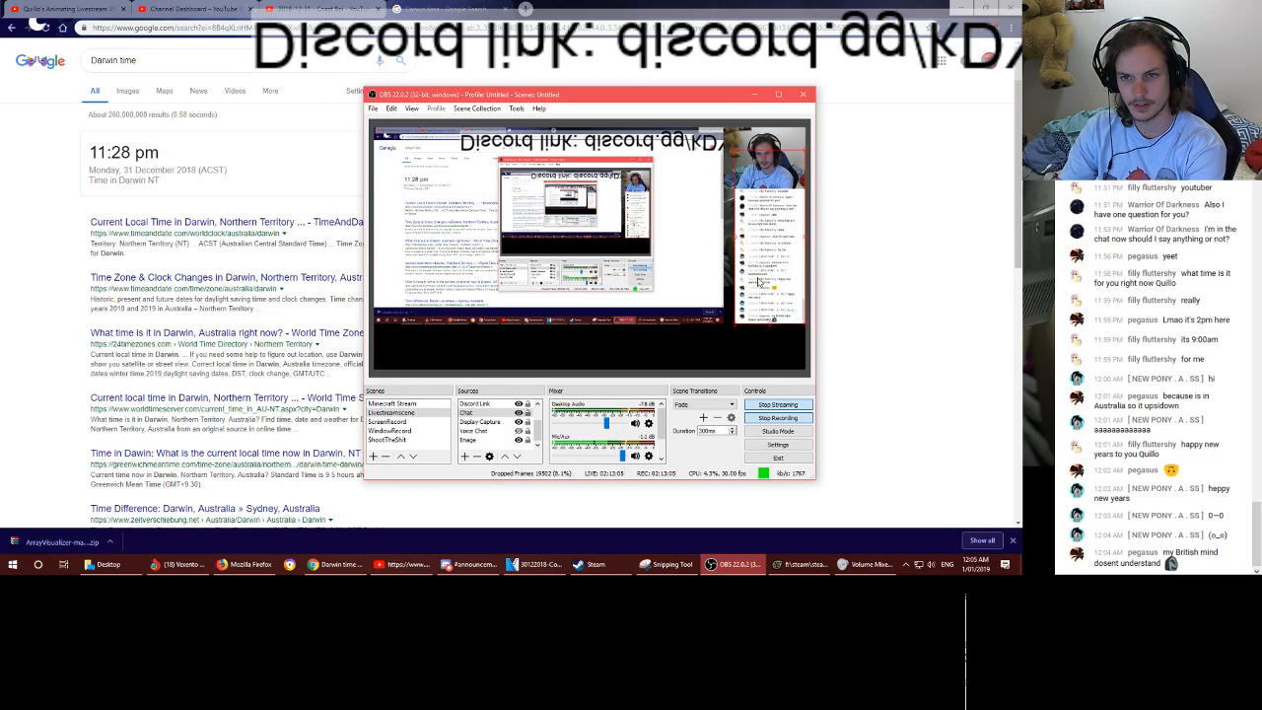
- Shrink the webcam source to about the chat column's width and enlarge the Display Capture to meet them
{"action": "left_click", "coordinate": [754, 136]}
{"action": "left_click_drag", "start_coordinate": [725, 188], "coordinate": [737, 184]}
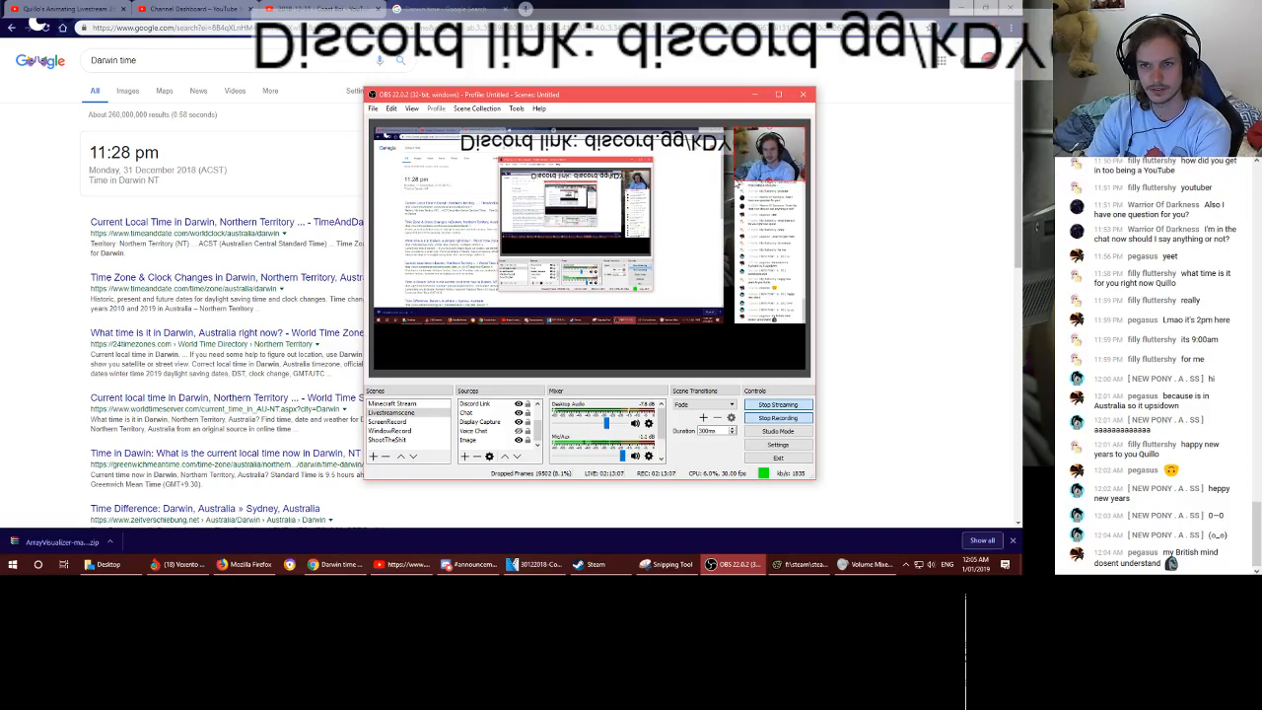
{"action": "left_click", "coordinate": [717, 308]}
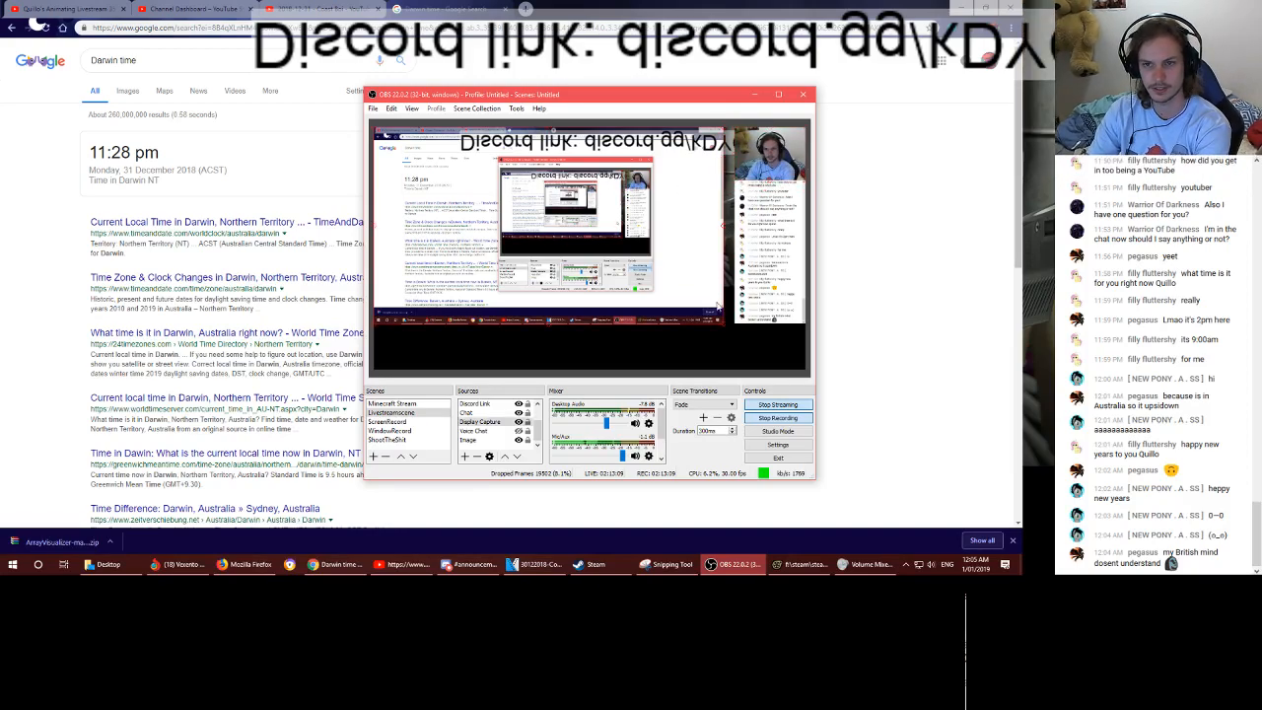
{"action": "left_click_drag", "start_coordinate": [723, 325], "coordinate": [775, 313]}
- Reposition the chat source beside the enlarged Display Capture, nudging it to the right
{"action": "left_click", "coordinate": [770, 317]}
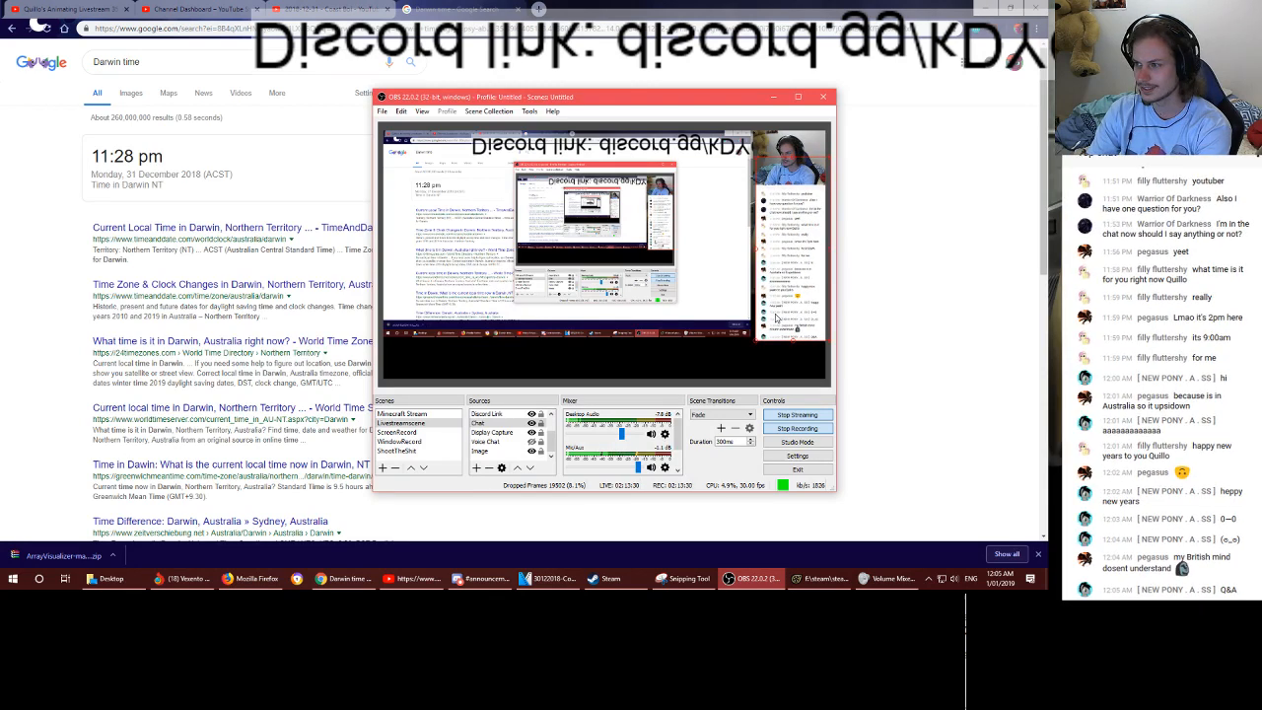
{"action": "left_click_drag", "start_coordinate": [776, 313], "coordinate": [775, 313]}
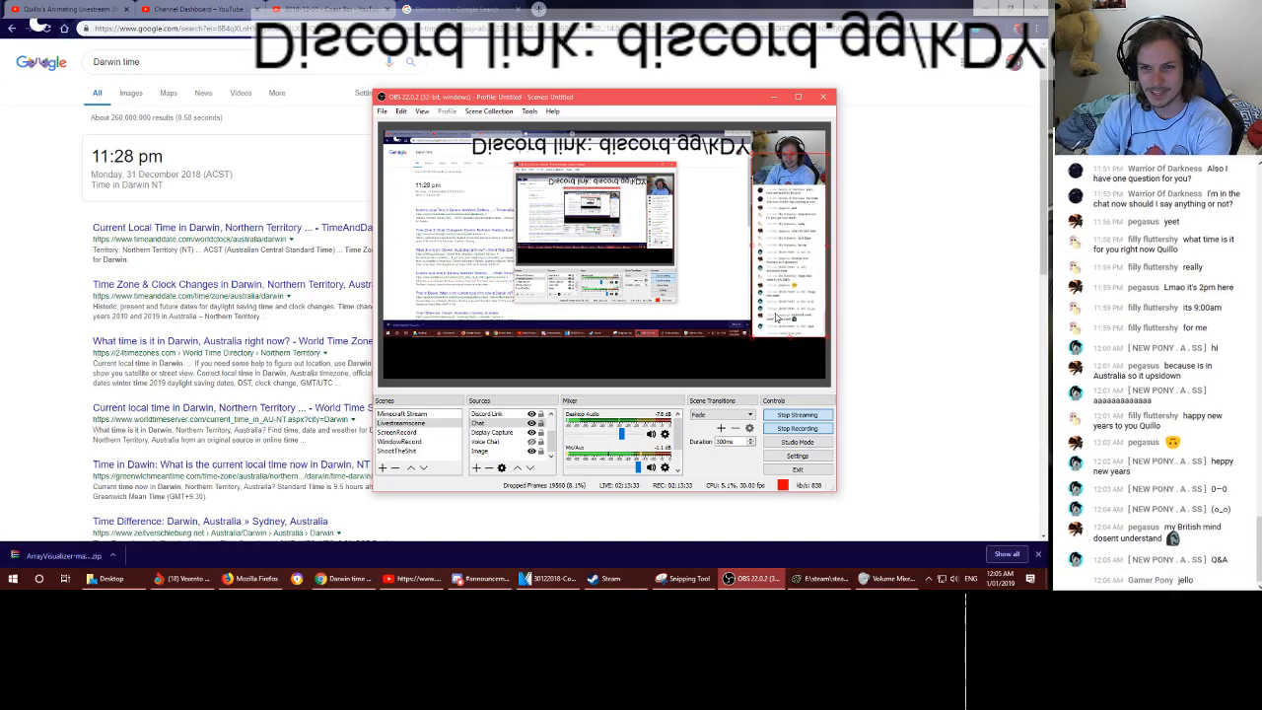
{"action": "key", "text": "Right"}
{"action": "key", "text": "Right"}
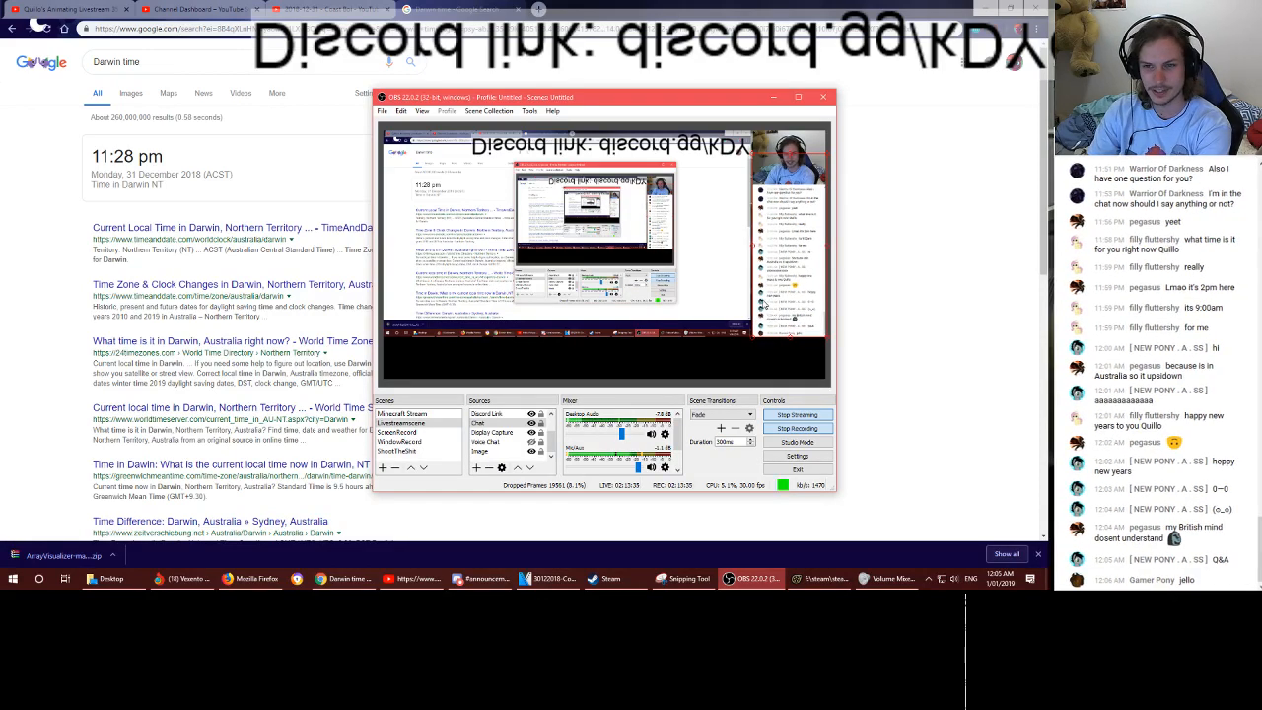
{"action": "key", "text": "Right"}
{"action": "key", "text": "Right"}
{"action": "key", "text": "Right"}
{"action": "key", "text": "Right"}
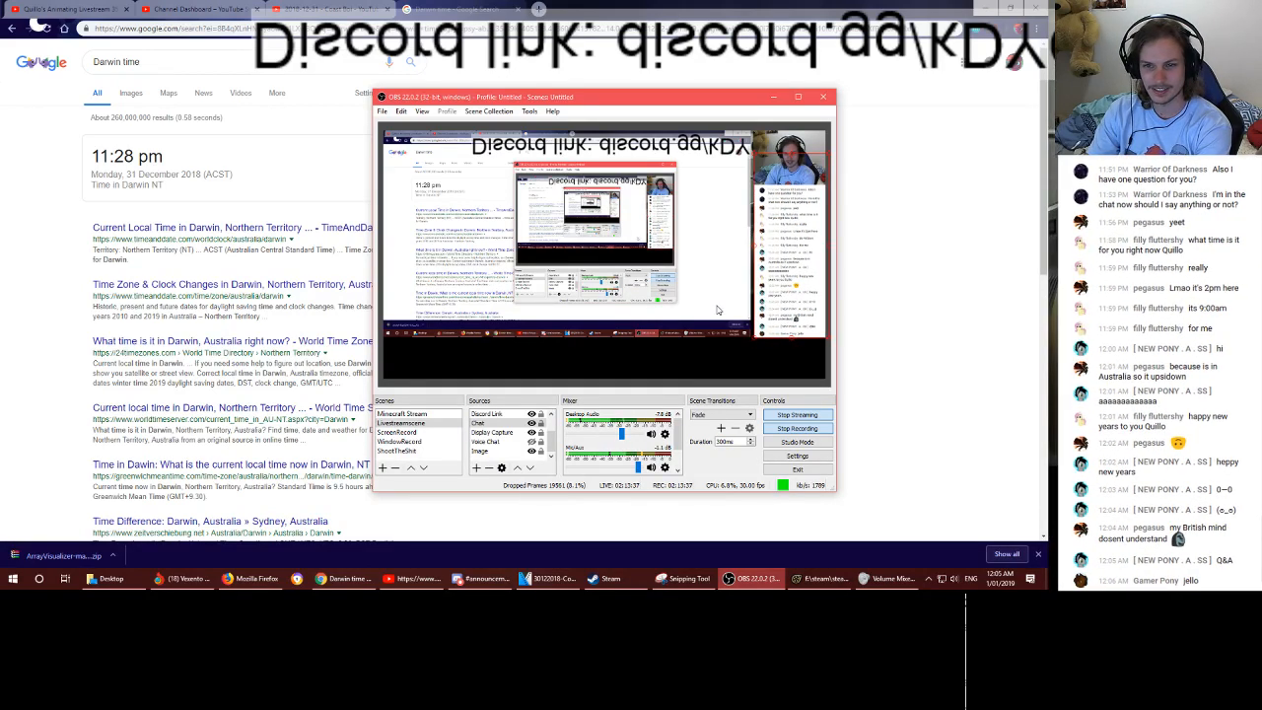
- Enlarge the Display Capture slightly to close the gap to the chat column, and realign the chat and webcam with its edge
{"action": "left_click", "coordinate": [718, 310]}
{"action": "left_click_drag", "start_coordinate": [749, 340], "coordinate": [768, 325]}
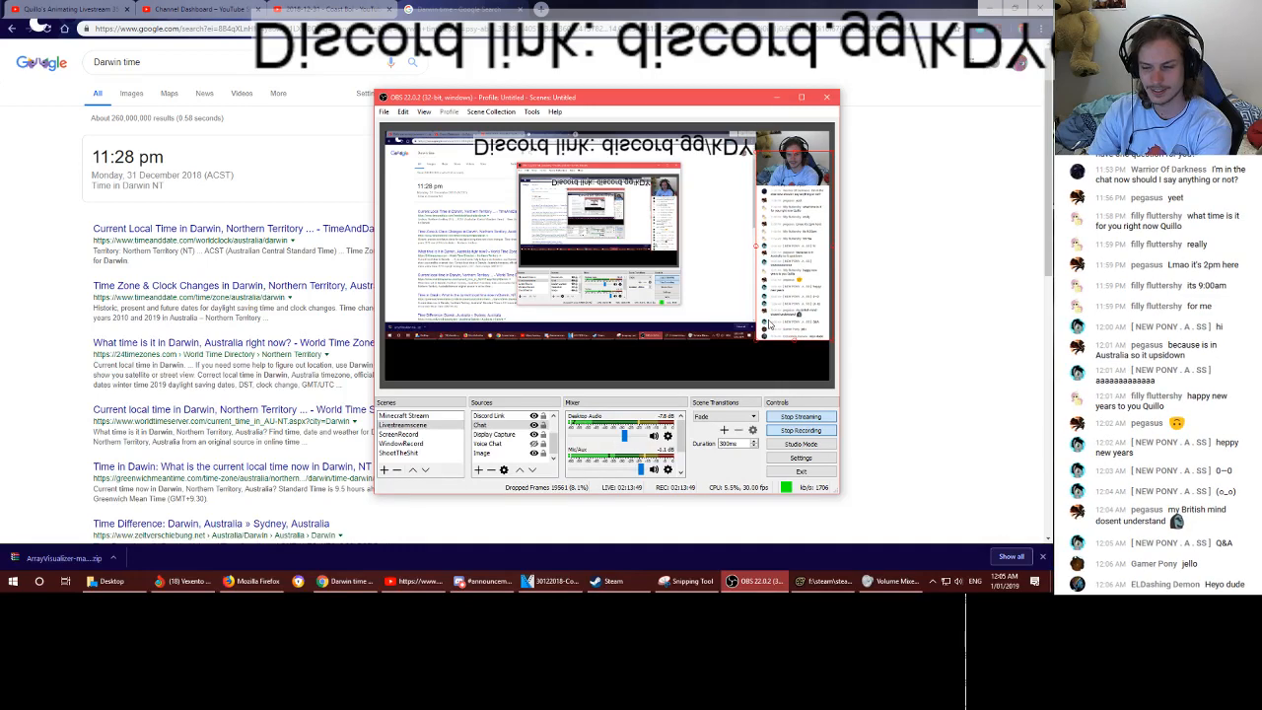
{"action": "key", "text": "Up"}
{"action": "key", "text": "Up"}
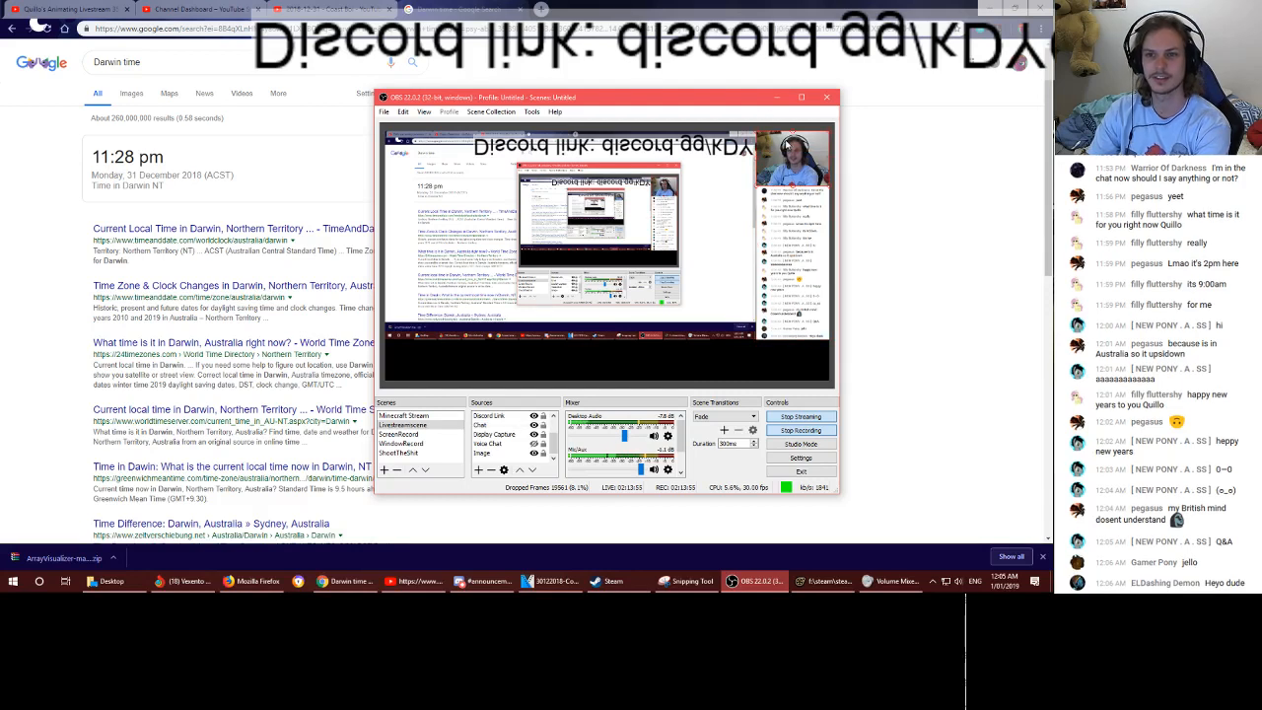
{"action": "left_click_drag", "start_coordinate": [756, 186], "coordinate": [757, 186]}
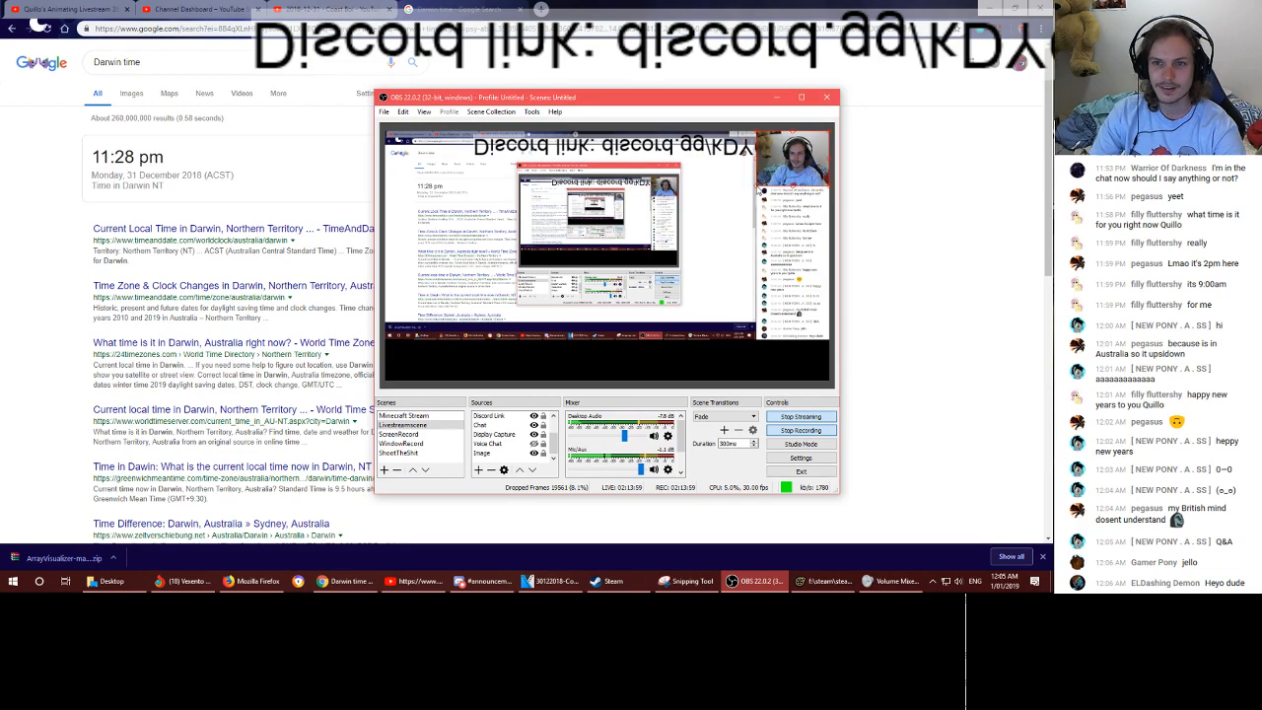
- Shrink the background image toward the canvas's lower-right corner and restore the Discord Link text upright
{"action": "left_click_drag", "start_coordinate": [458, 184], "coordinate": [515, 287]}
{"action": "left_click", "coordinate": [461, 213]}
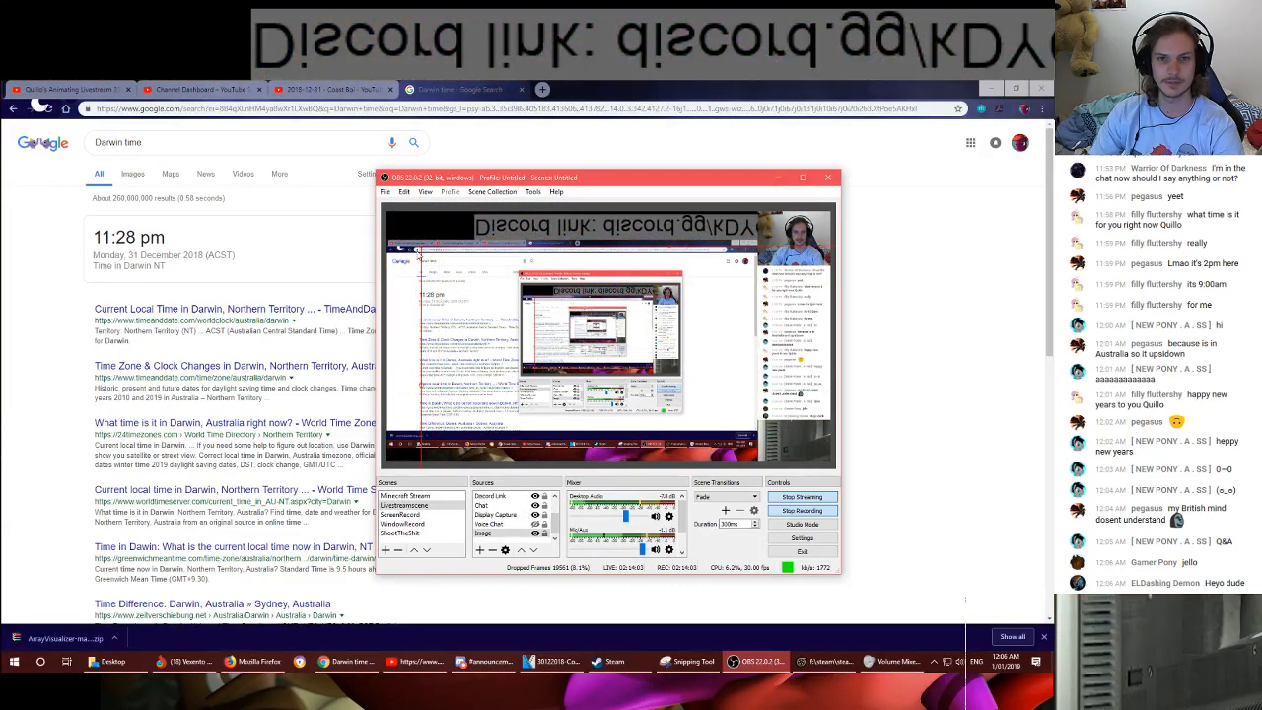
{"action": "left_click_drag", "start_coordinate": [423, 246], "coordinate": [698, 397]}
{"action": "mouse_move", "coordinate": [787, 438]}
{"action": "left_mouse_down"}
{"action": "mouse_move", "coordinate": [567, 306]}
{"action": "mouse_move", "coordinate": [772, 438]}
{"action": "left_mouse_up"}
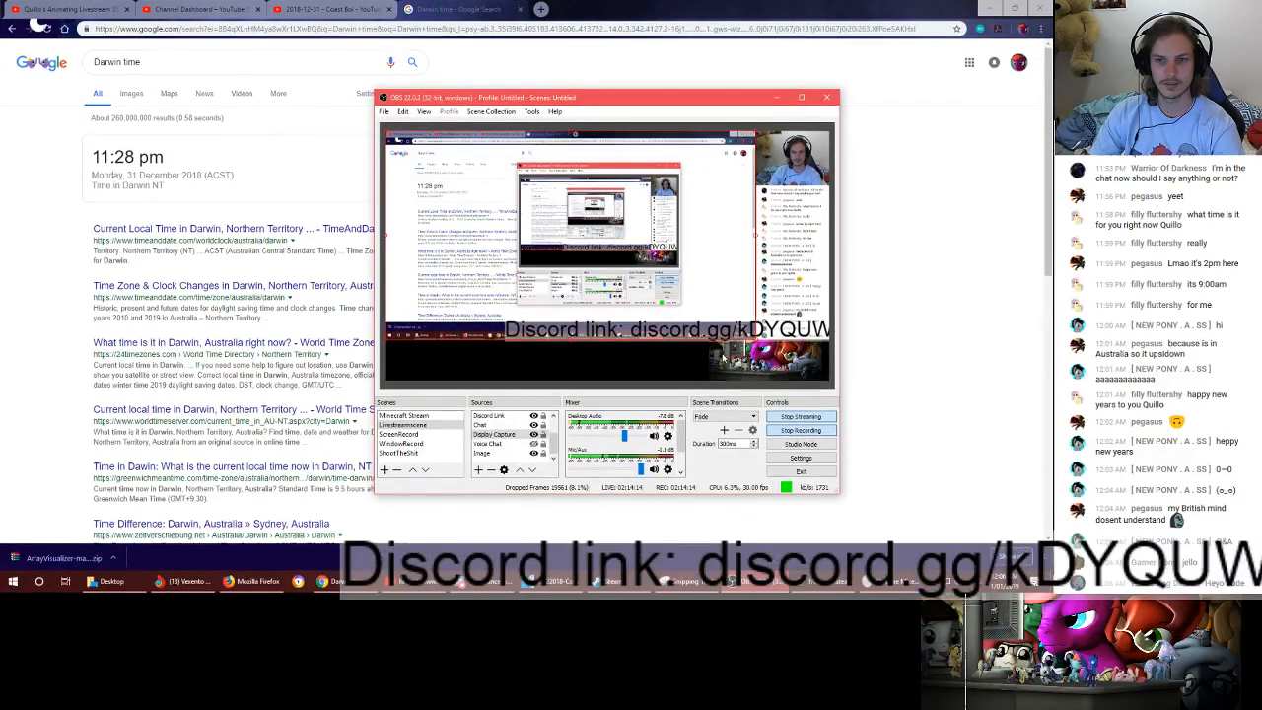
- Move the background image toward the canvas's upper-left corner and enlarge it to fill the strip beneath the Display Capture
{"action": "left_click_drag", "start_coordinate": [756, 360], "coordinate": [461, 199]}
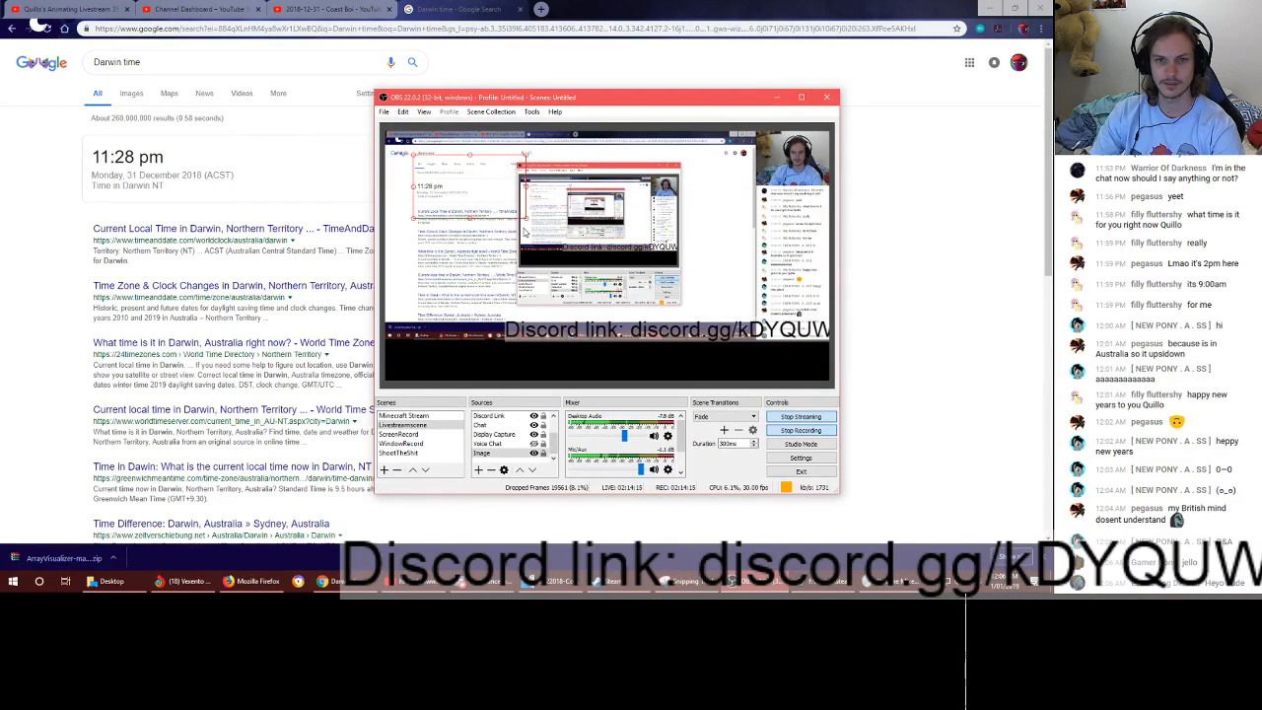
{"action": "left_click_drag", "start_coordinate": [532, 224], "coordinate": [902, 399]}
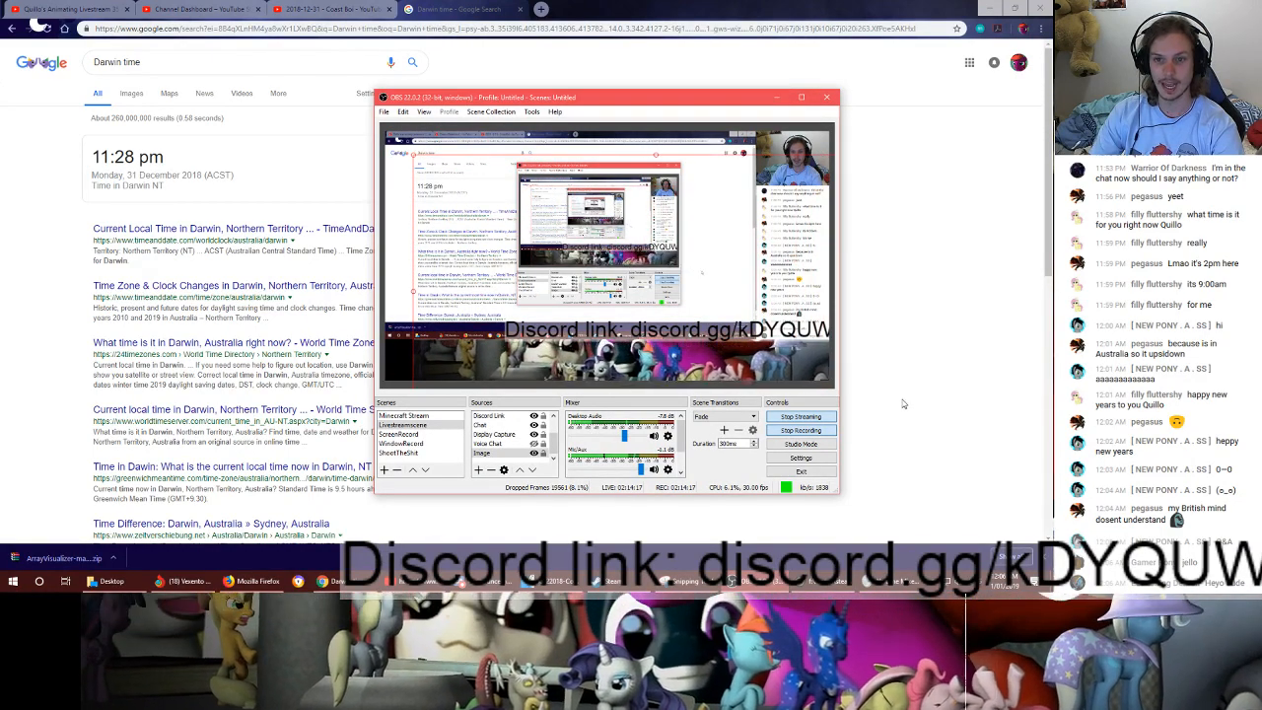
{"action": "left_click_drag", "start_coordinate": [699, 365], "coordinate": [671, 343]}
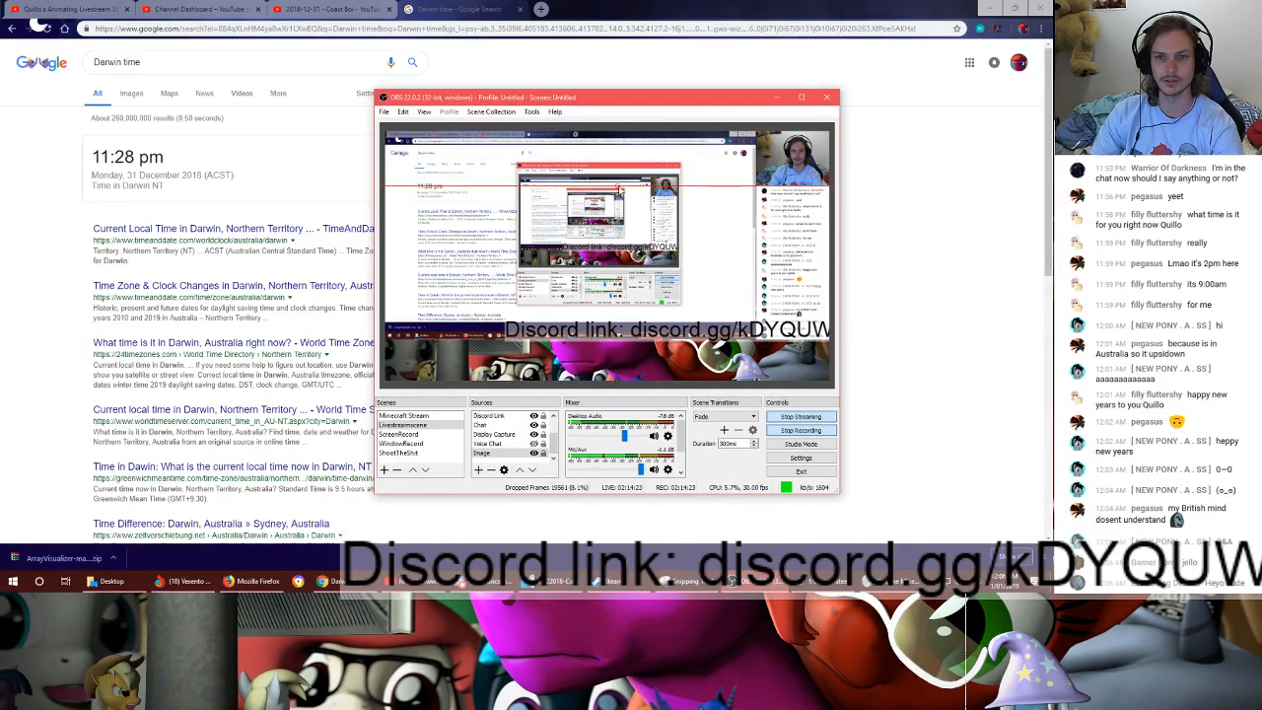
- Reposition and resize the background image behind the bottom strip, and place the Discord Link text on that strip below the Display Capture
{"action": "left_click_drag", "start_coordinate": [617, 188], "coordinate": [617, 240]}
{"action": "left_click_drag", "start_coordinate": [485, 276], "coordinate": [546, 264]}
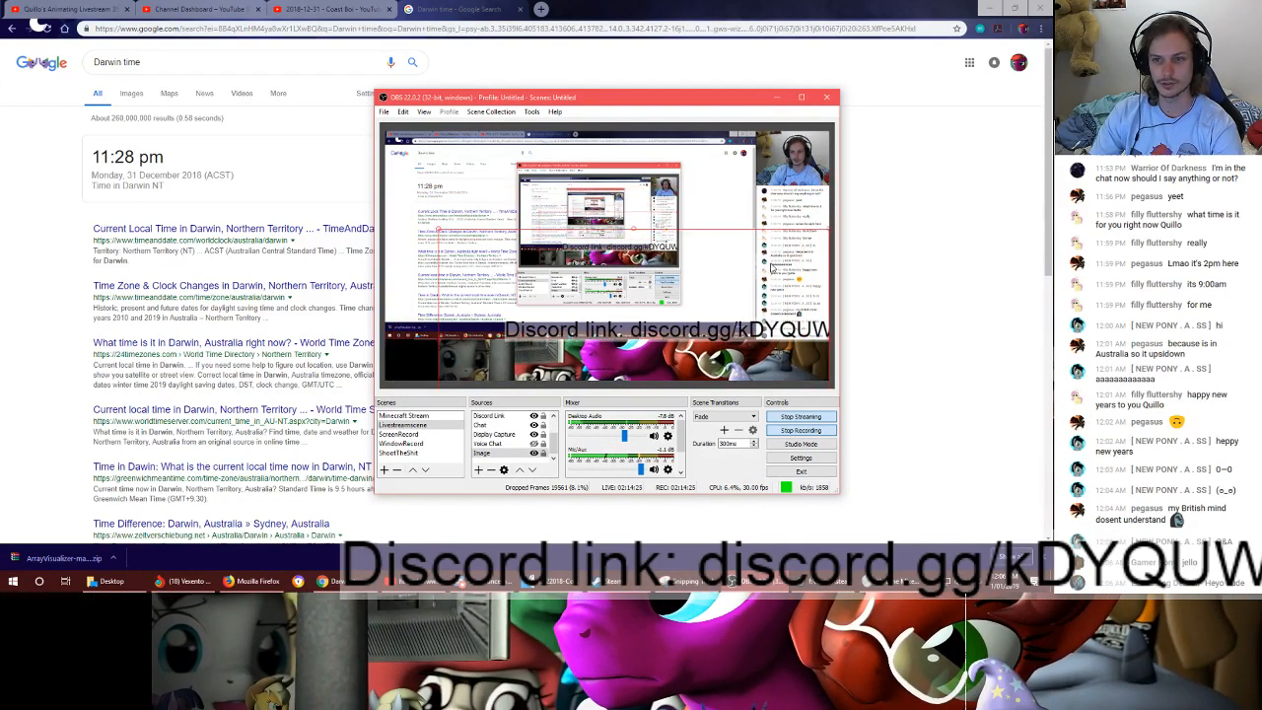
{"action": "left_click_drag", "start_coordinate": [442, 339], "coordinate": [397, 328]}
{"action": "left_click_drag", "start_coordinate": [610, 333], "coordinate": [498, 364]}
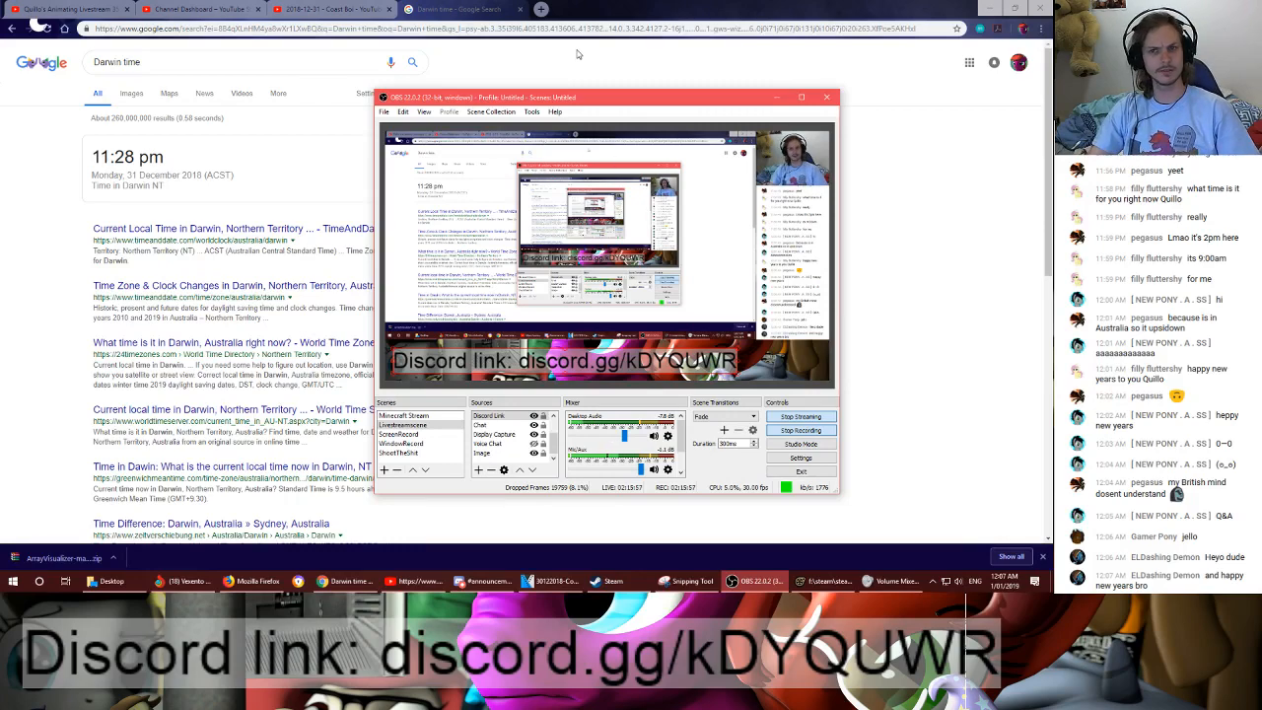
- Search the web for "world map" in a new browser tab and open the query in Google Maps
{"action": "left_click", "coordinate": [542, 10]}
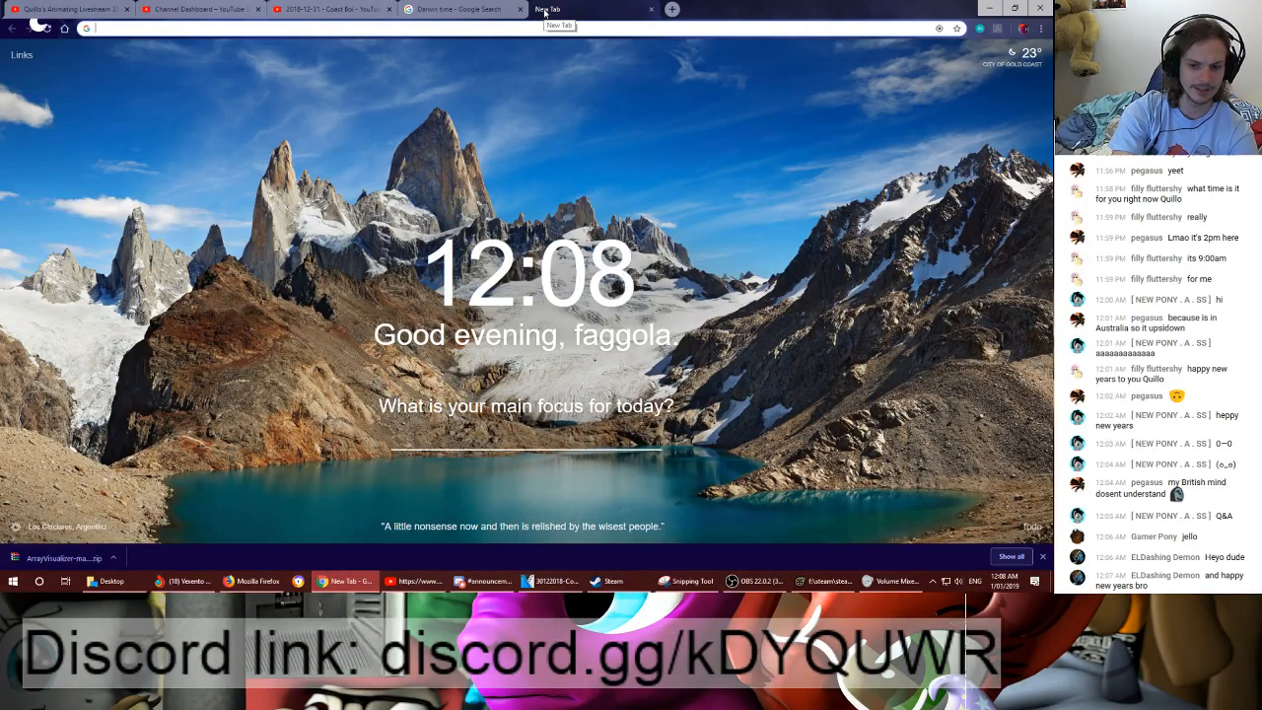
{"action": "type", "text": "world map"}
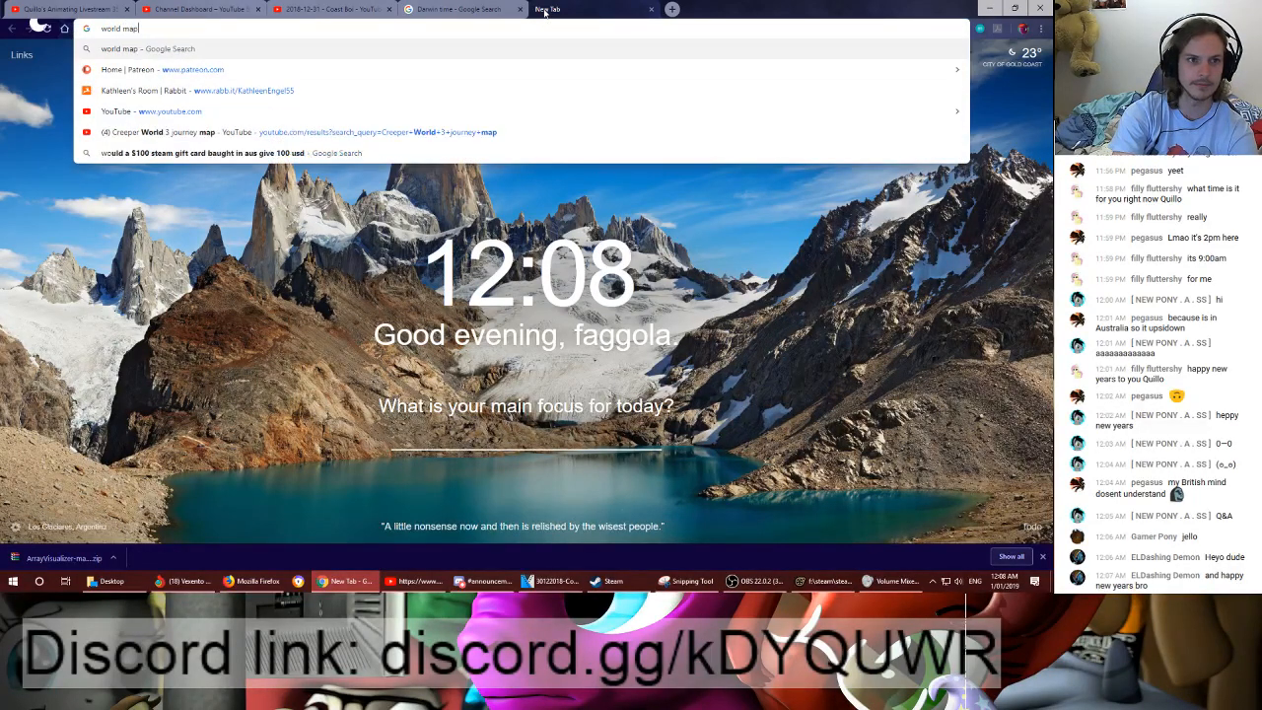
{"action": "key", "text": "Return"}
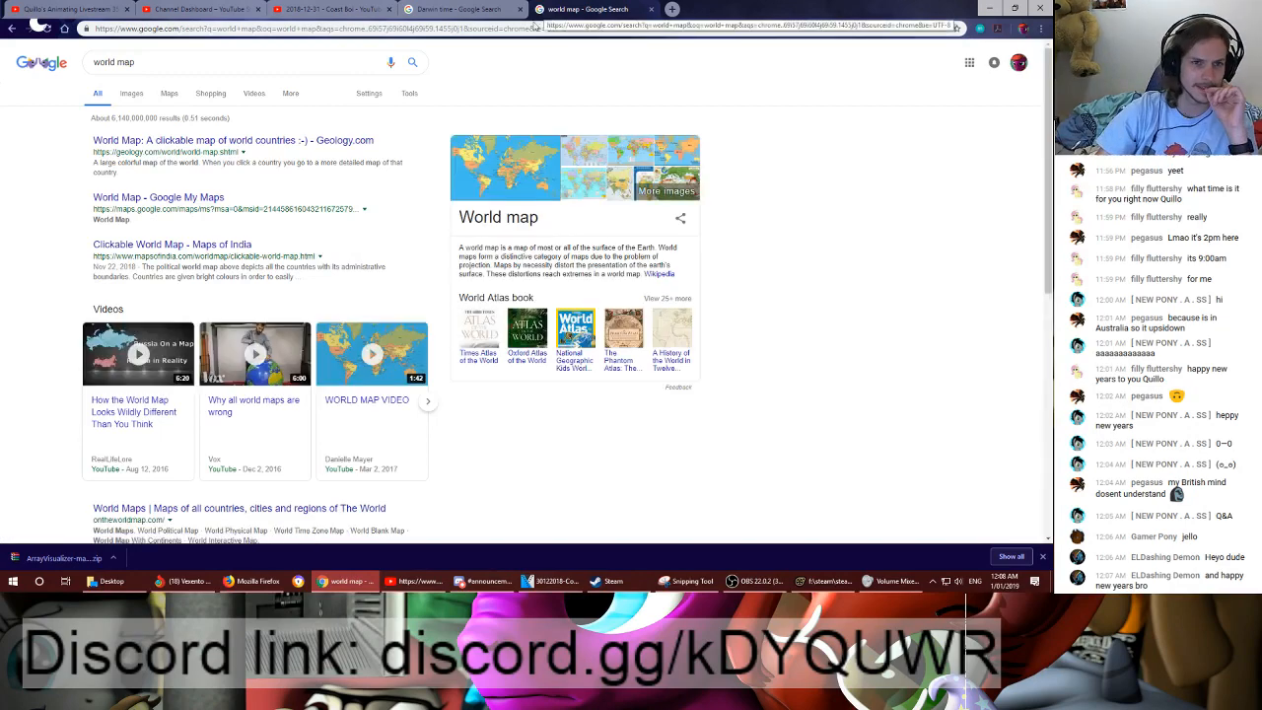
{"action": "left_click", "coordinate": [172, 99]}
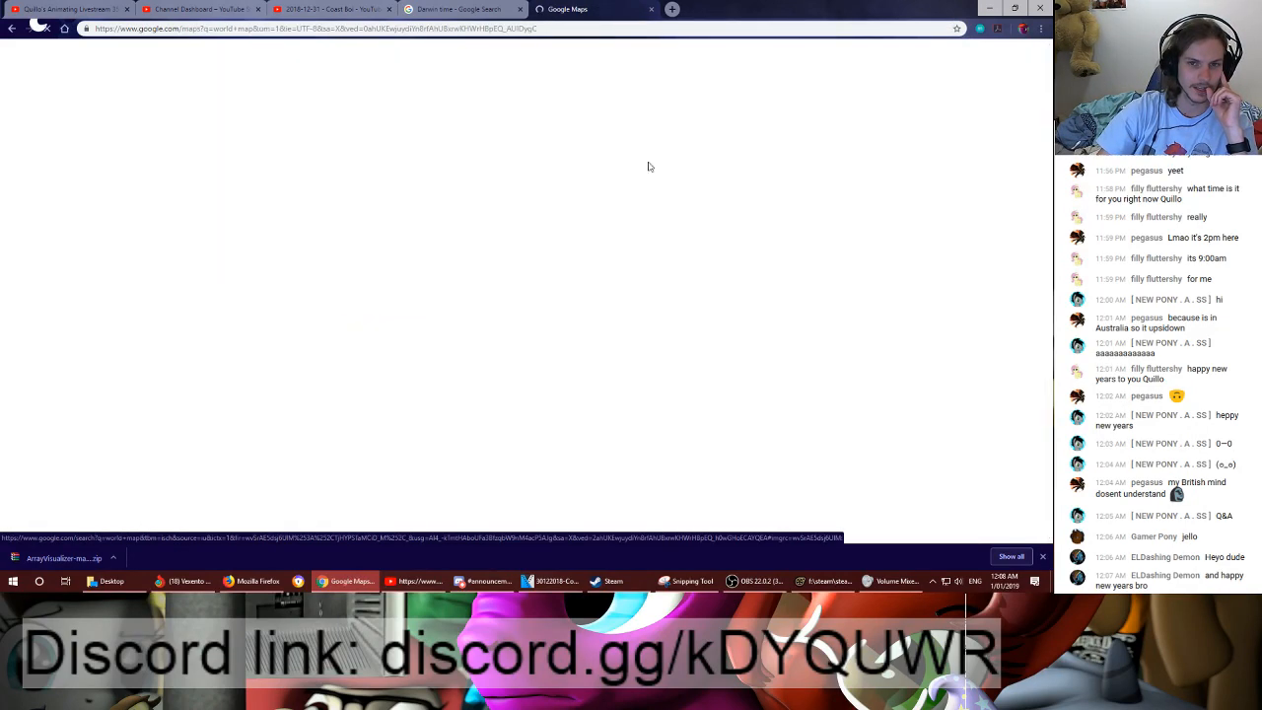
- Turn off the Globe option so Google Maps uses the flat map
{"action": "scroll", "coordinate": [669, 271], "scroll_direction": "down", "scroll_amount": 3}
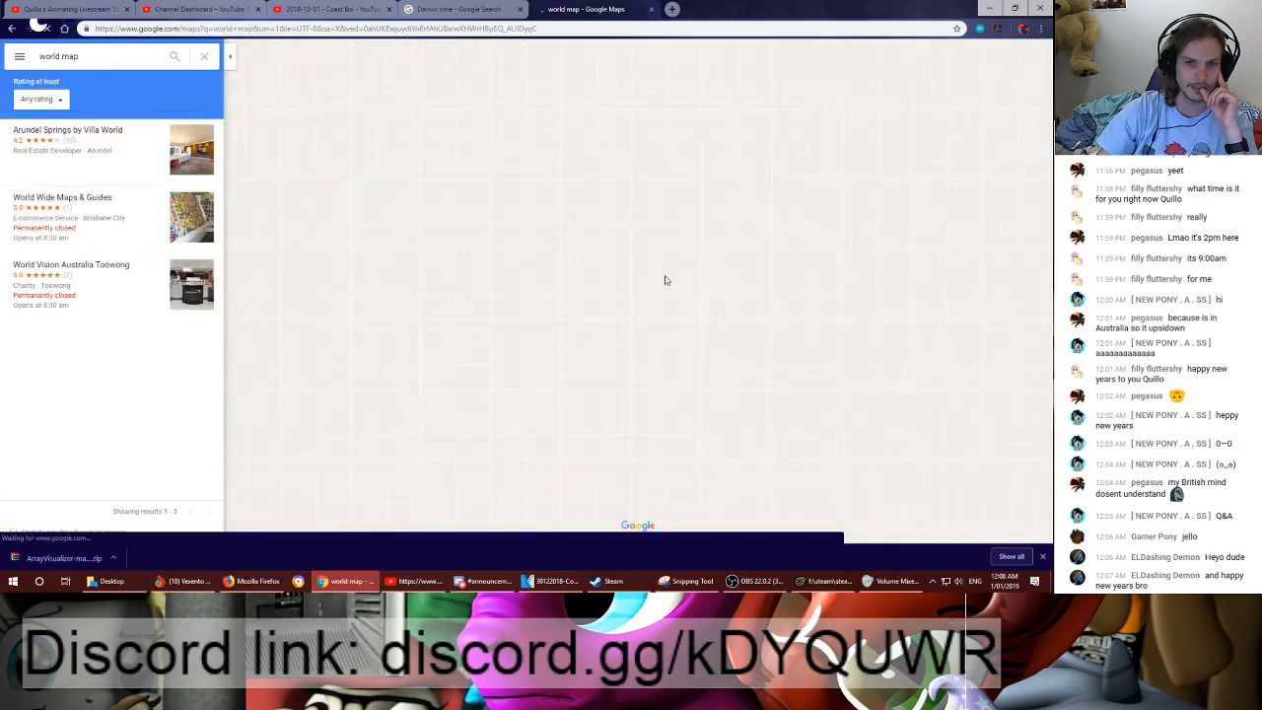
{"action": "scroll", "coordinate": [739, 293], "scroll_direction": "down", "scroll_amount": 3}
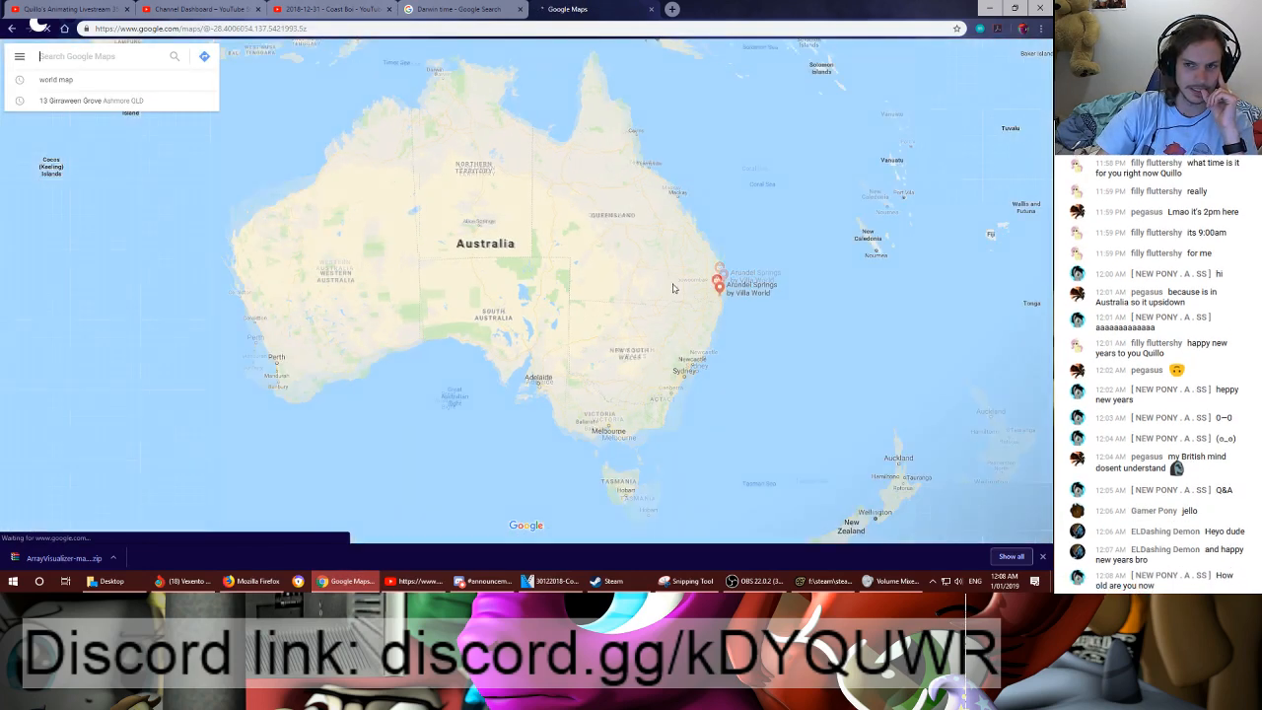
{"action": "left_click_drag", "start_coordinate": [651, 258], "coordinate": [599, 275]}
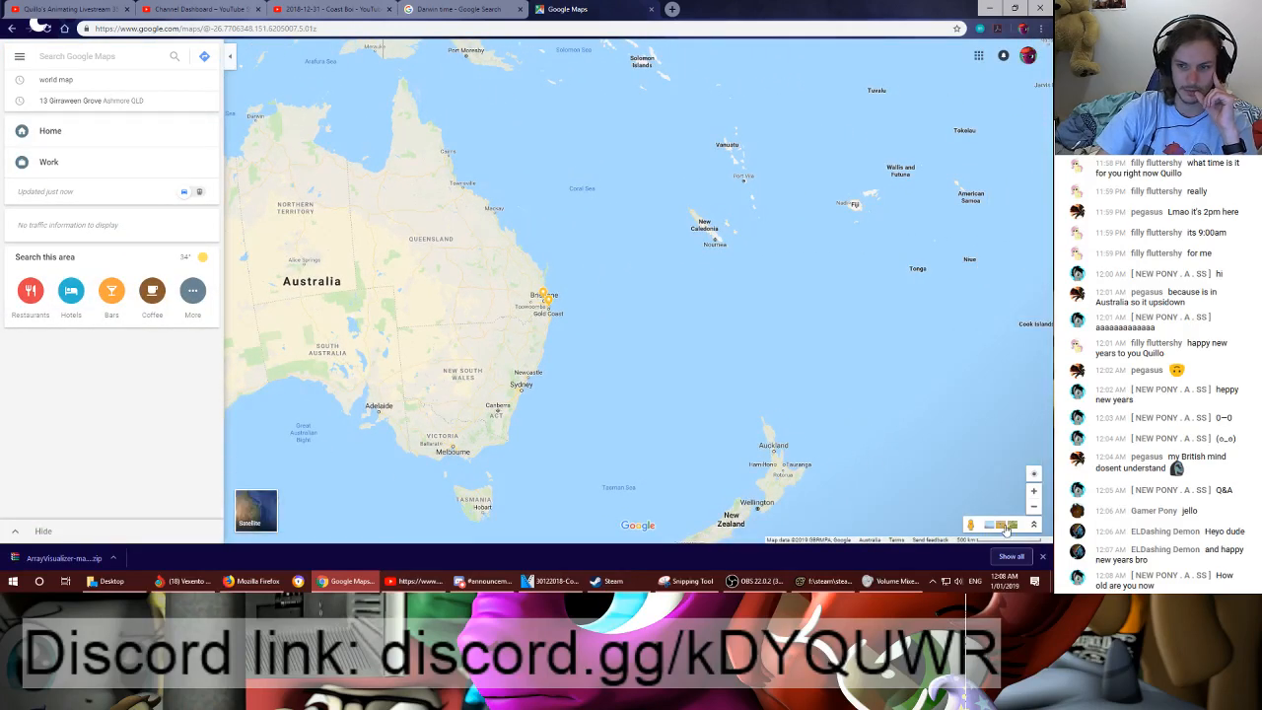
{"action": "left_click", "coordinate": [979, 57]}
{"action": "left_click", "coordinate": [980, 57]}
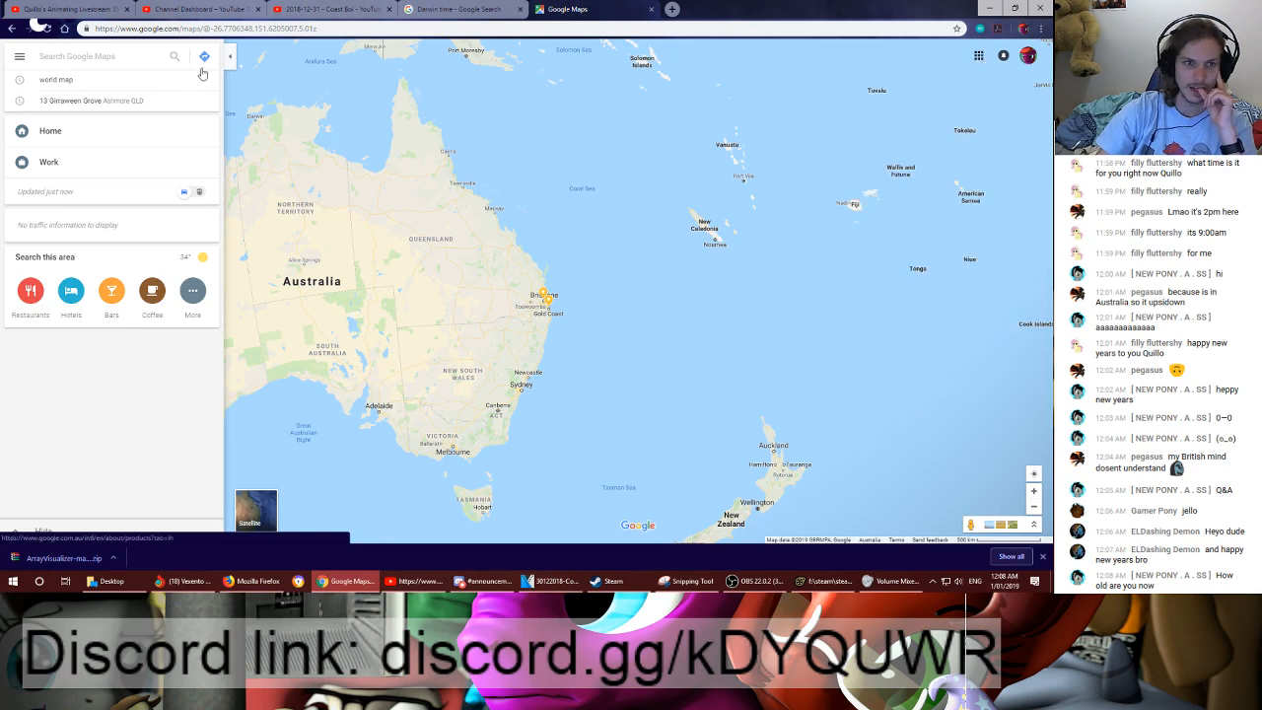
{"action": "left_click", "coordinate": [19, 56]}
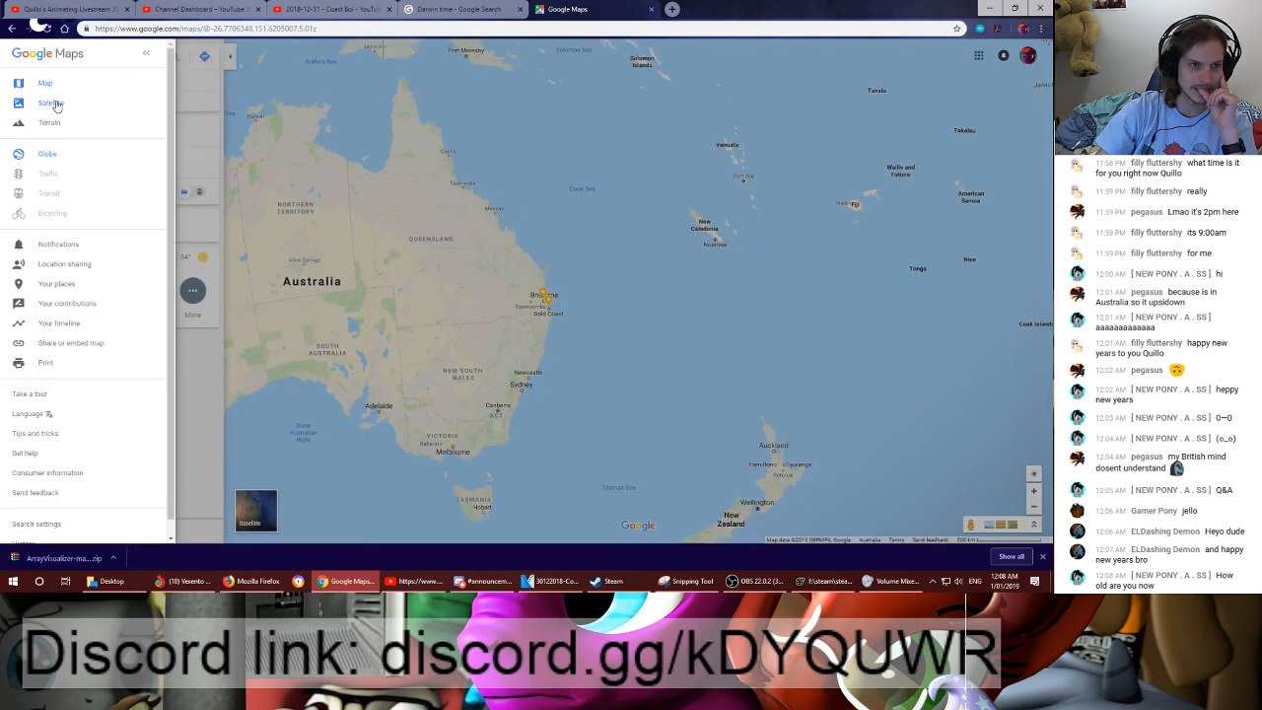
{"action": "left_click", "coordinate": [49, 156]}
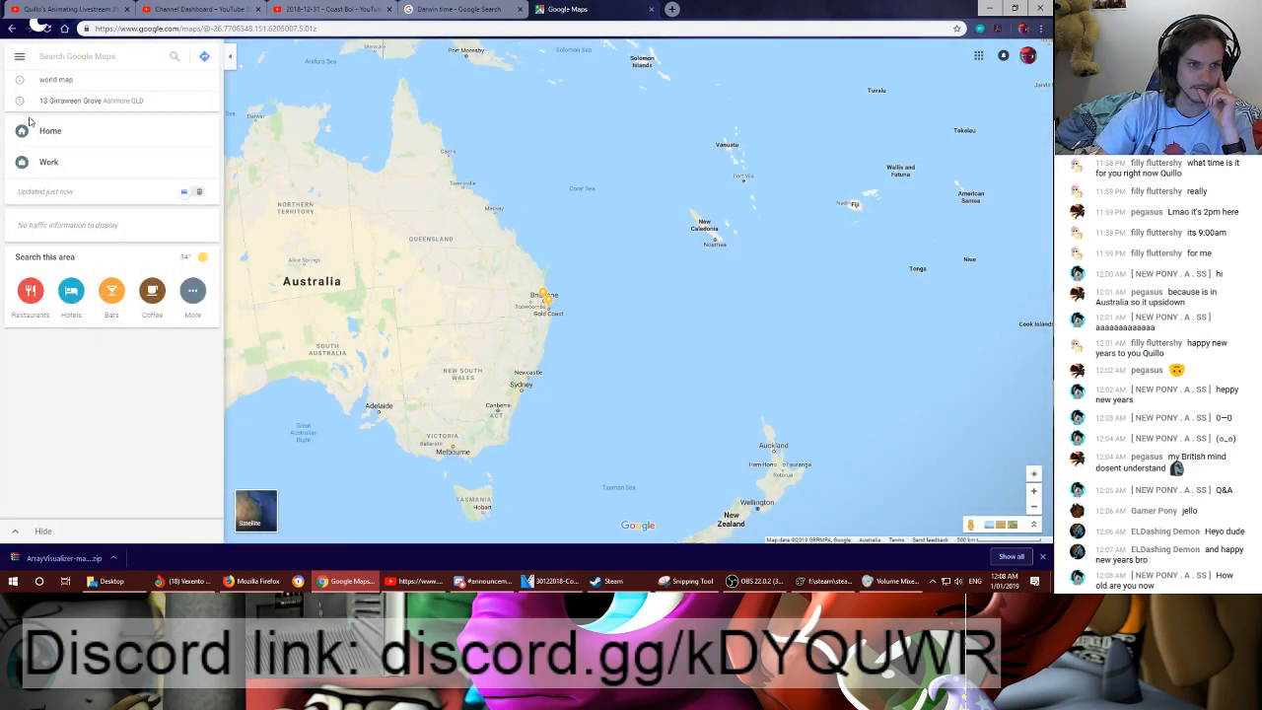
{"action": "left_click", "coordinate": [19, 56]}
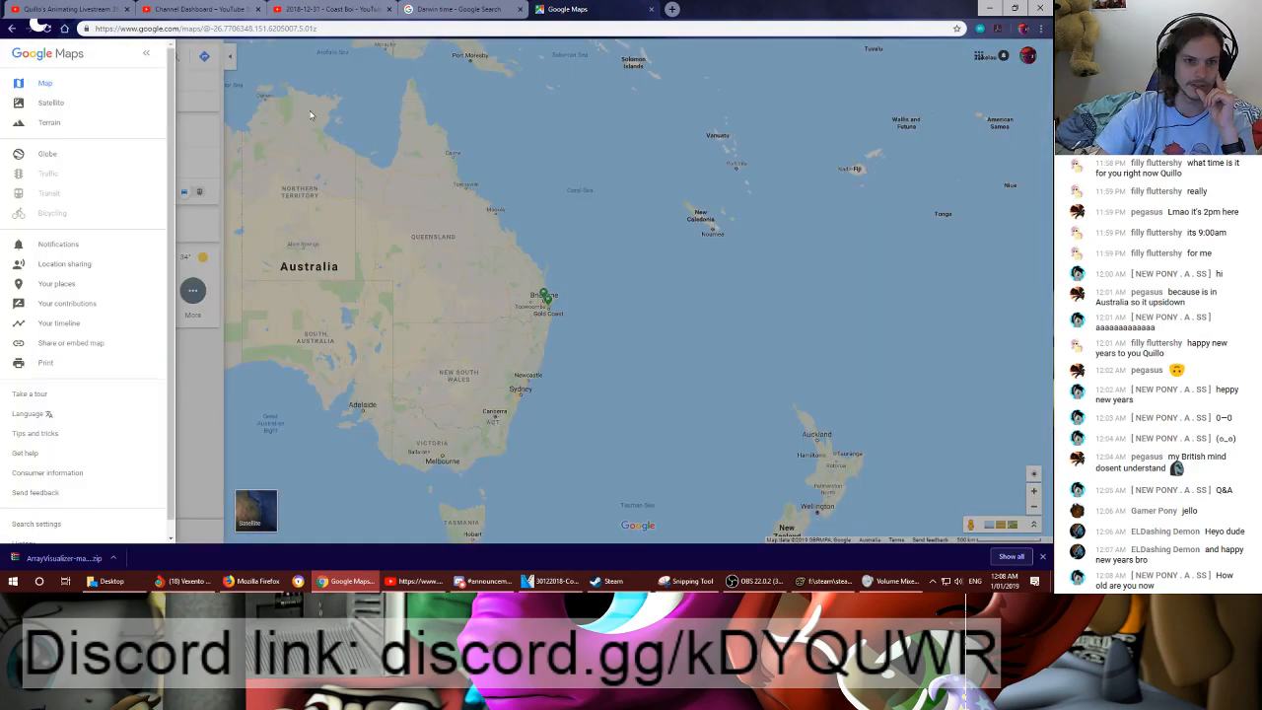
{"action": "left_click", "coordinate": [309, 115]}
- Examine the dashed date line across the Pacific on the world map and look closely at Attu Island in the Near Islands
{"action": "scroll", "coordinate": [580, 309], "scroll_direction": "down", "scroll_amount": 5}
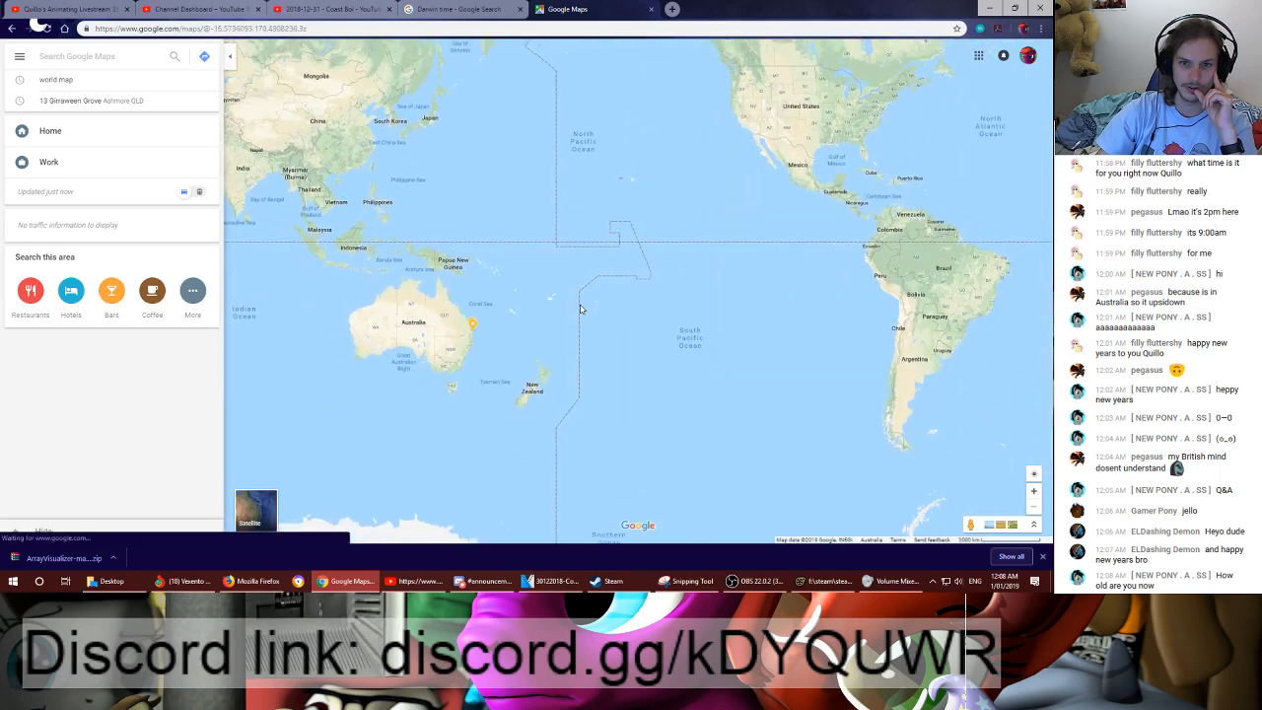
{"action": "left_click_drag", "start_coordinate": [689, 293], "coordinate": [622, 378]}
{"action": "left_click_drag", "start_coordinate": [596, 233], "coordinate": [598, 319]}
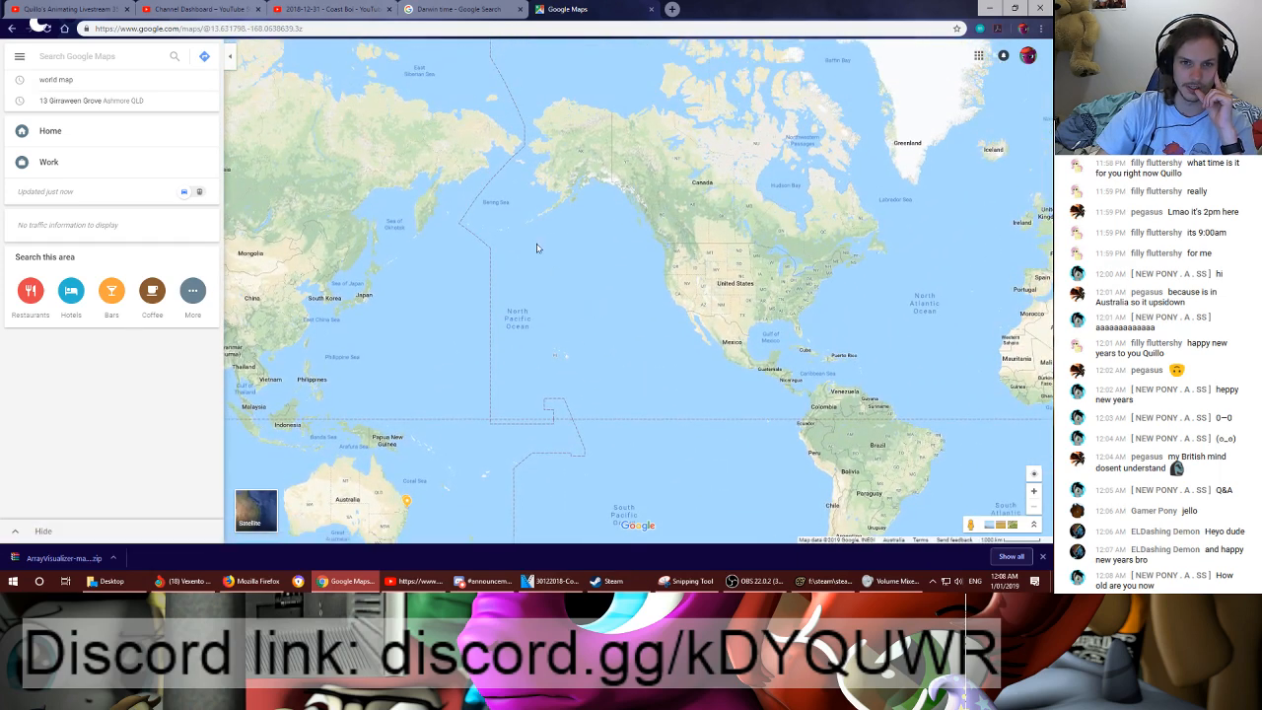
{"action": "left_click_drag", "start_coordinate": [510, 226], "coordinate": [566, 259]}
{"action": "left_click_drag", "start_coordinate": [634, 522], "coordinate": [598, 223]}
{"action": "left_click_drag", "start_coordinate": [589, 118], "coordinate": [611, 361]}
{"action": "scroll", "coordinate": [523, 333], "scroll_direction": "up", "scroll_amount": 2}
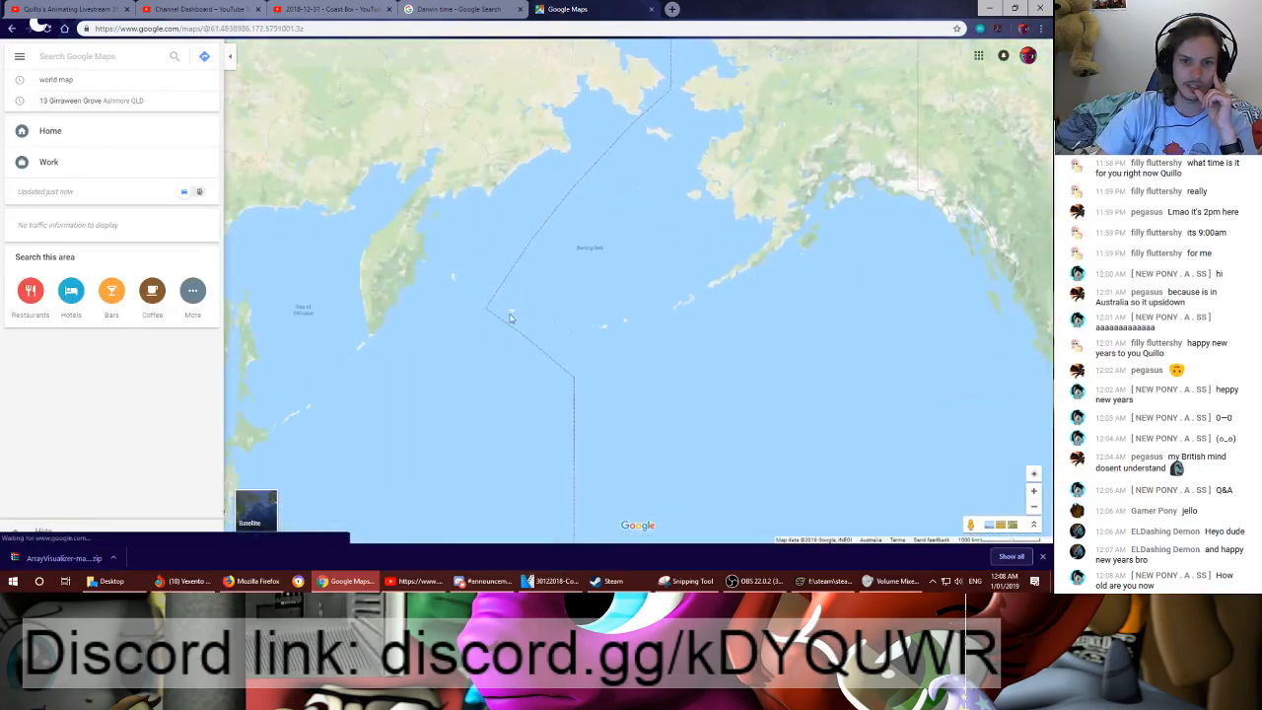
{"action": "scroll", "coordinate": [513, 313], "scroll_direction": "up", "scroll_amount": 8}
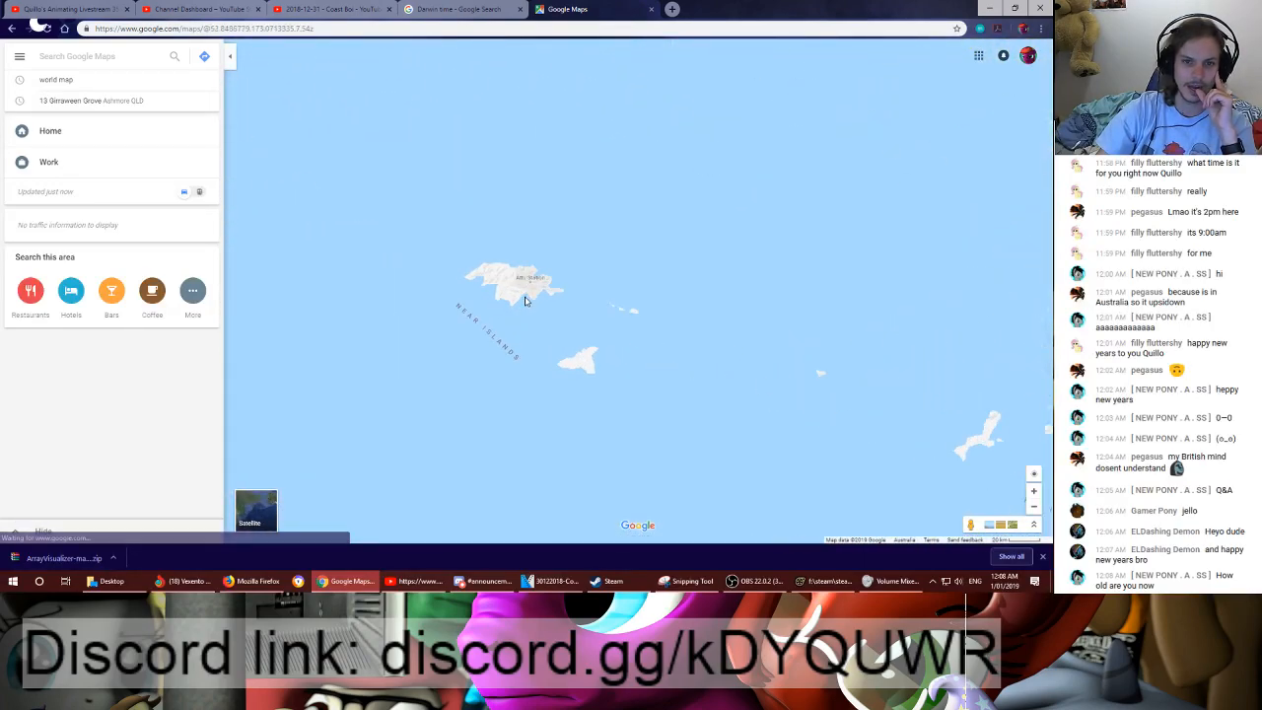
{"action": "scroll", "coordinate": [525, 301], "scroll_direction": "up", "scroll_amount": 5}
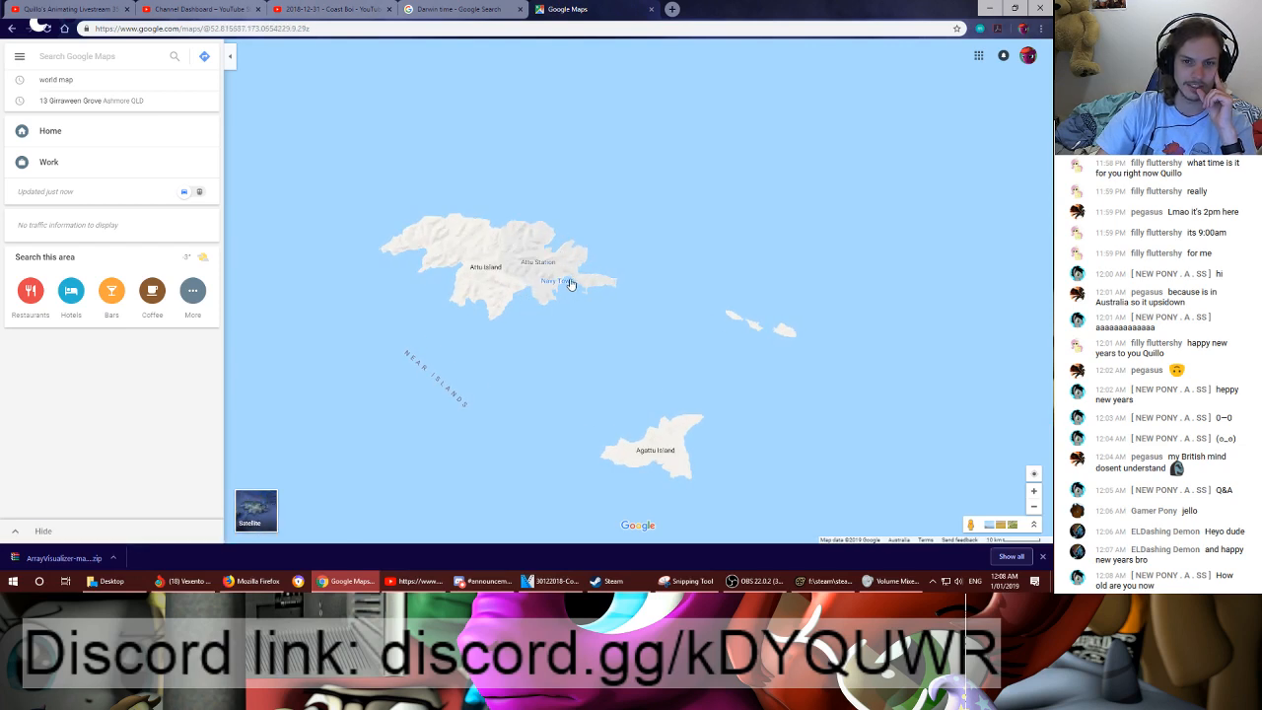
- Examine the Bering Sea island chain and the wider Pacific between Australia and the Americas
{"action": "scroll", "coordinate": [482, 339], "scroll_direction": "down", "scroll_amount": 4}
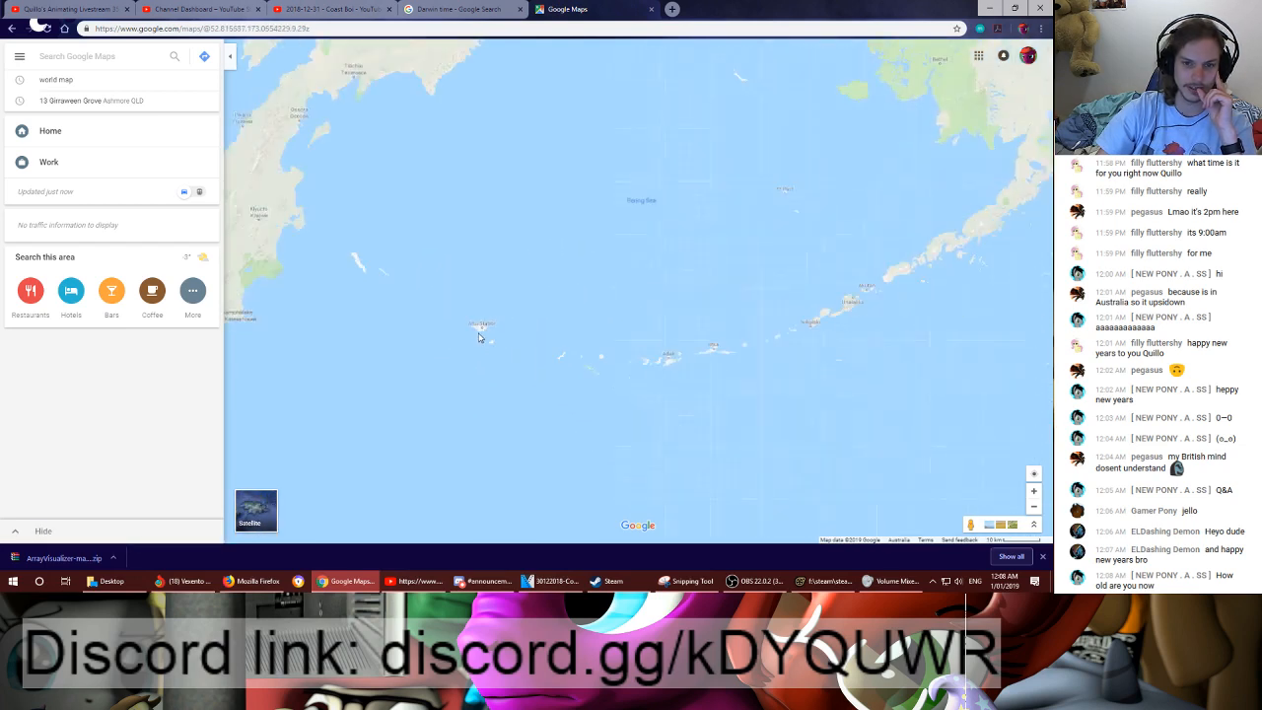
{"action": "scroll", "coordinate": [480, 338], "scroll_direction": "down", "scroll_amount": 2}
{"action": "scroll", "coordinate": [518, 345], "scroll_direction": "up", "scroll_amount": 2}
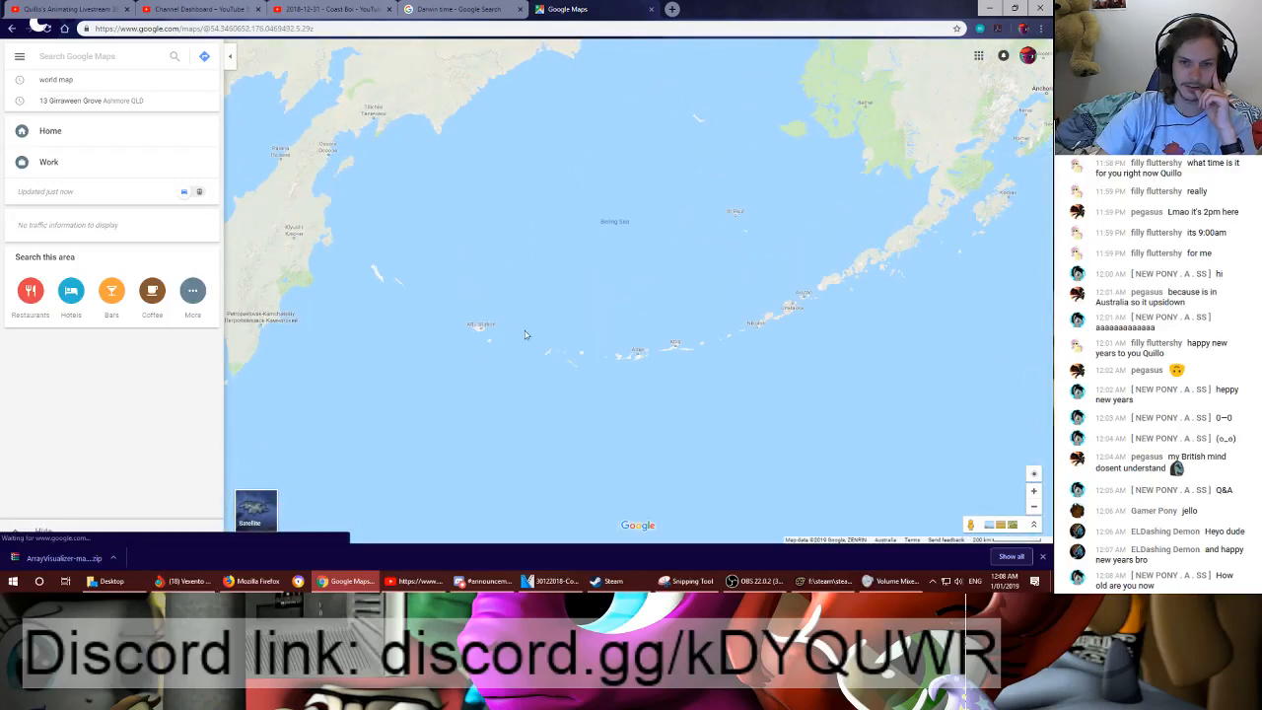
{"action": "scroll", "coordinate": [466, 379], "scroll_direction": "down", "scroll_amount": 2}
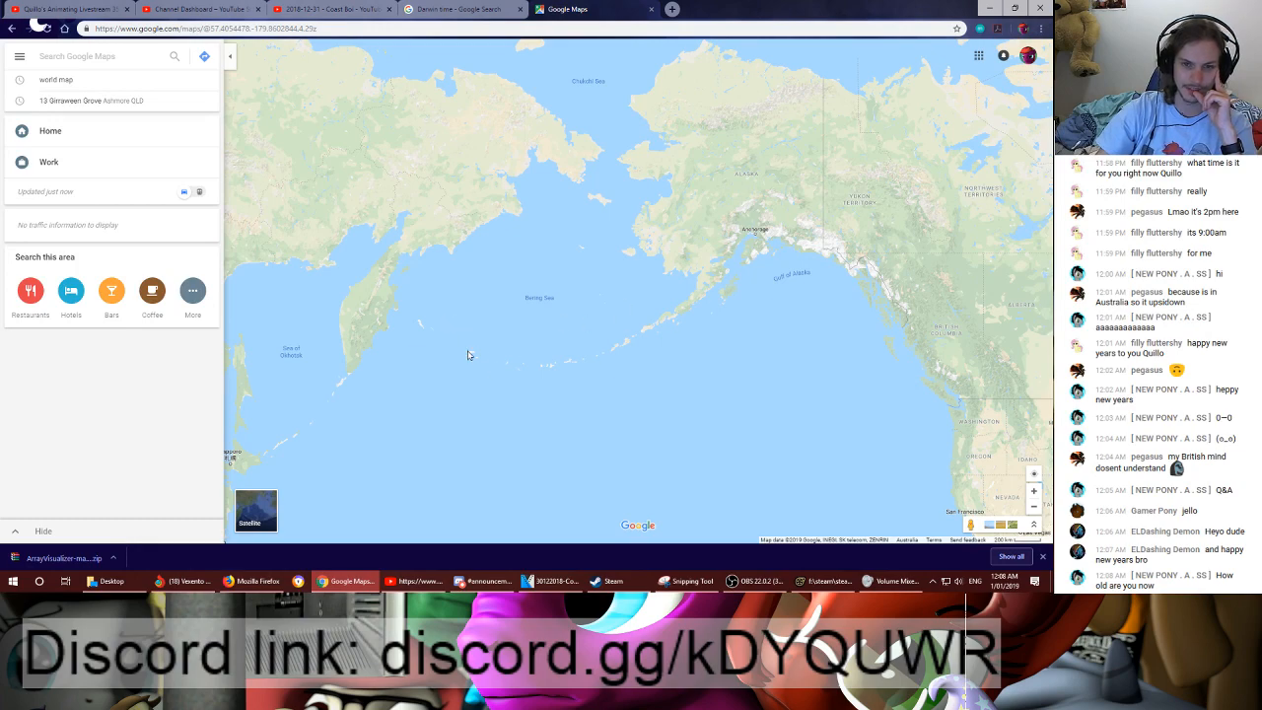
{"action": "scroll", "coordinate": [531, 308], "scroll_direction": "down", "scroll_amount": 3}
{"action": "left_click_drag", "start_coordinate": [589, 338], "coordinate": [521, 235]}
{"action": "left_click_drag", "start_coordinate": [583, 290], "coordinate": [578, 238]}
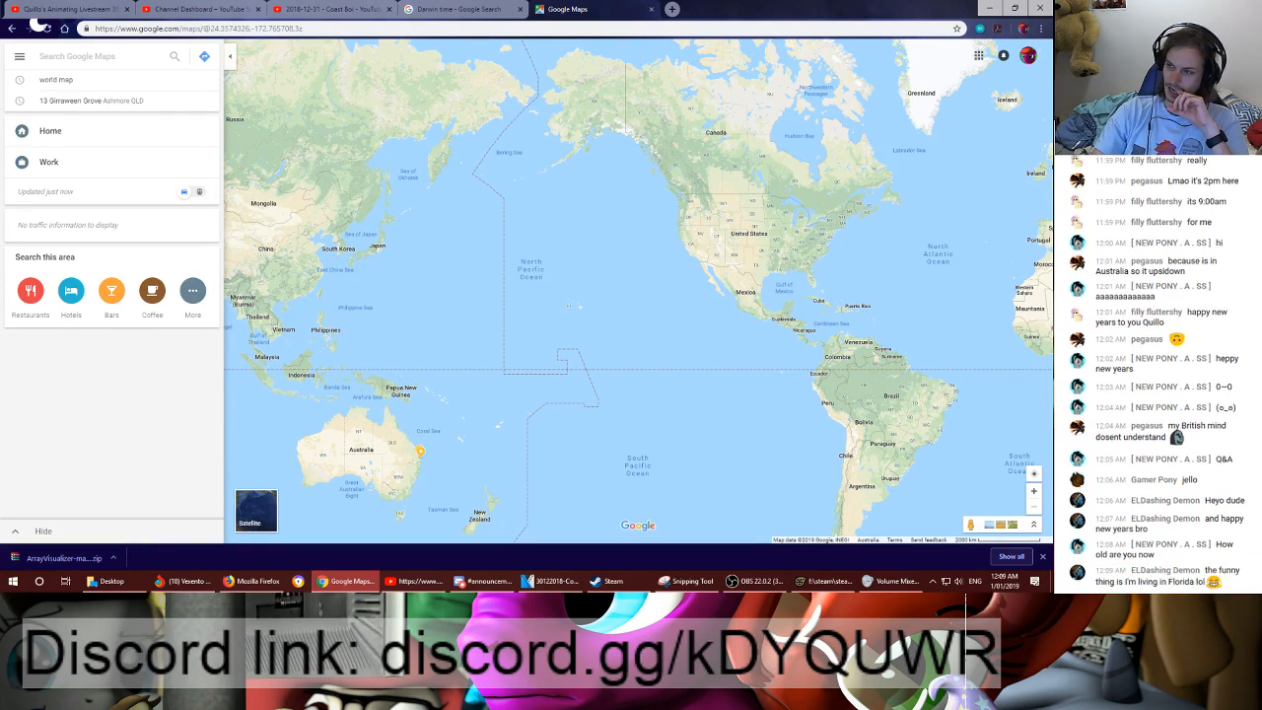
{"action": "key", "text": "alt+Tab"}
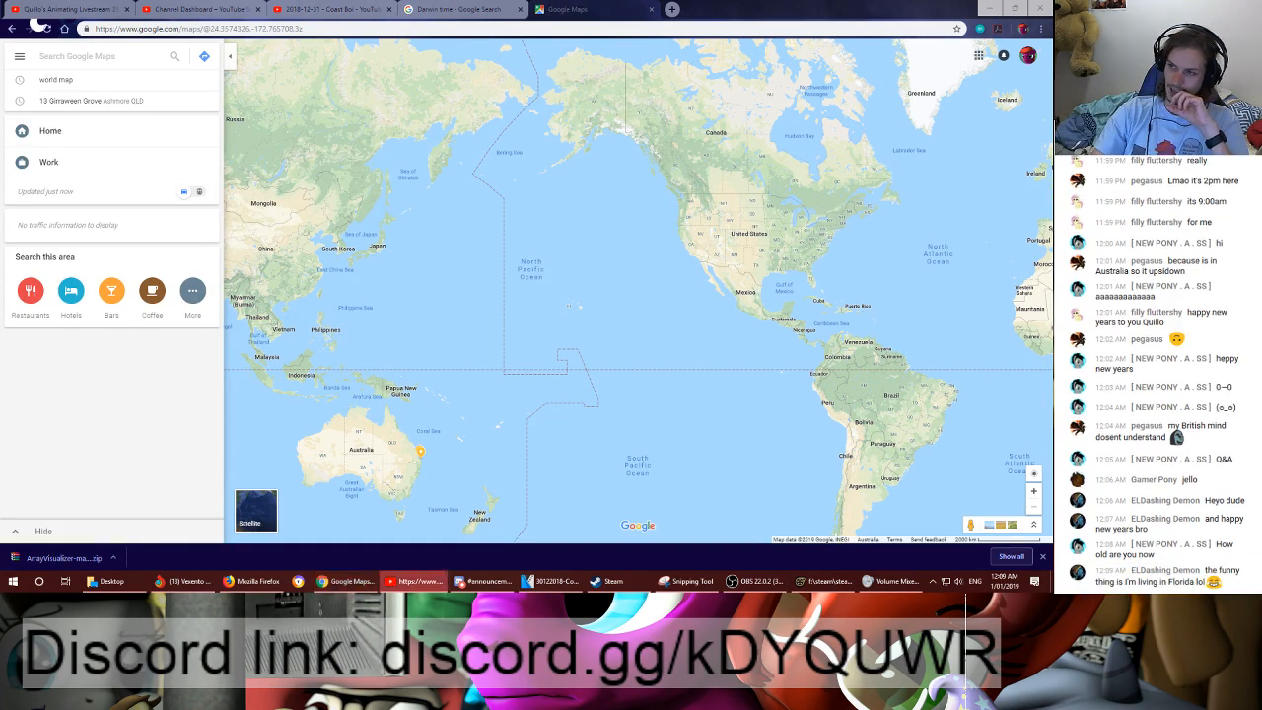
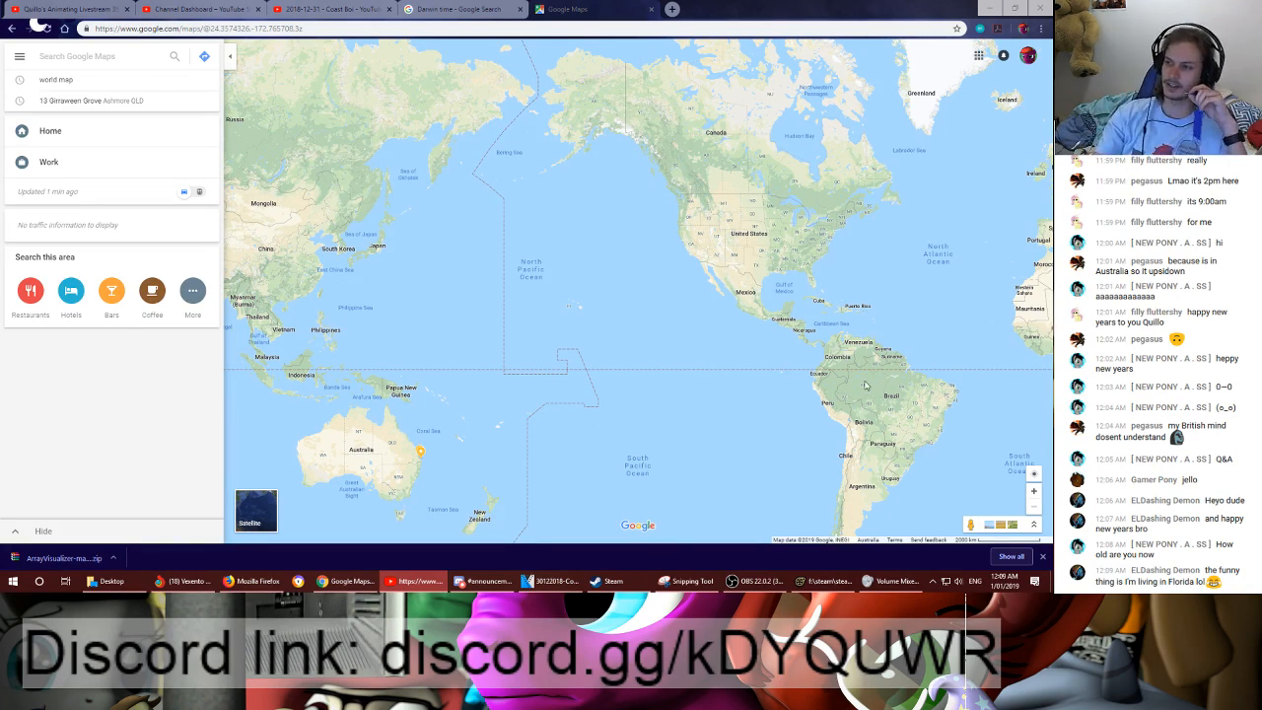
- Look closely at Florida and the southeastern United States on the map
{"action": "scroll", "coordinate": [791, 296], "scroll_direction": "up", "scroll_amount": 3}
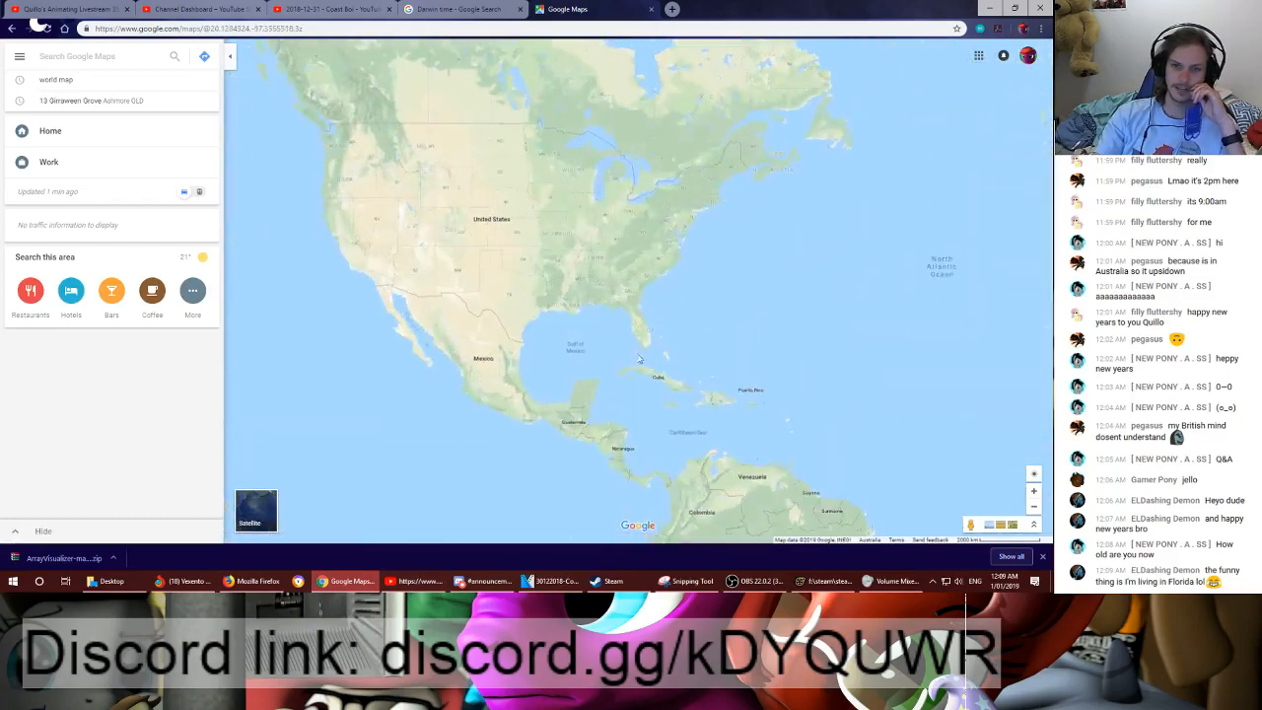
{"action": "scroll", "coordinate": [639, 358], "scroll_direction": "up", "scroll_amount": 2}
{"action": "left_click_drag", "start_coordinate": [548, 233], "coordinate": [753, 336]}
{"action": "scroll", "coordinate": [761, 330], "scroll_direction": "down", "scroll_amount": 1}
{"action": "scroll", "coordinate": [761, 320], "scroll_direction": "down", "scroll_amount": 1}
{"action": "scroll", "coordinate": [760, 316], "scroll_direction": "up", "scroll_amount": 1}
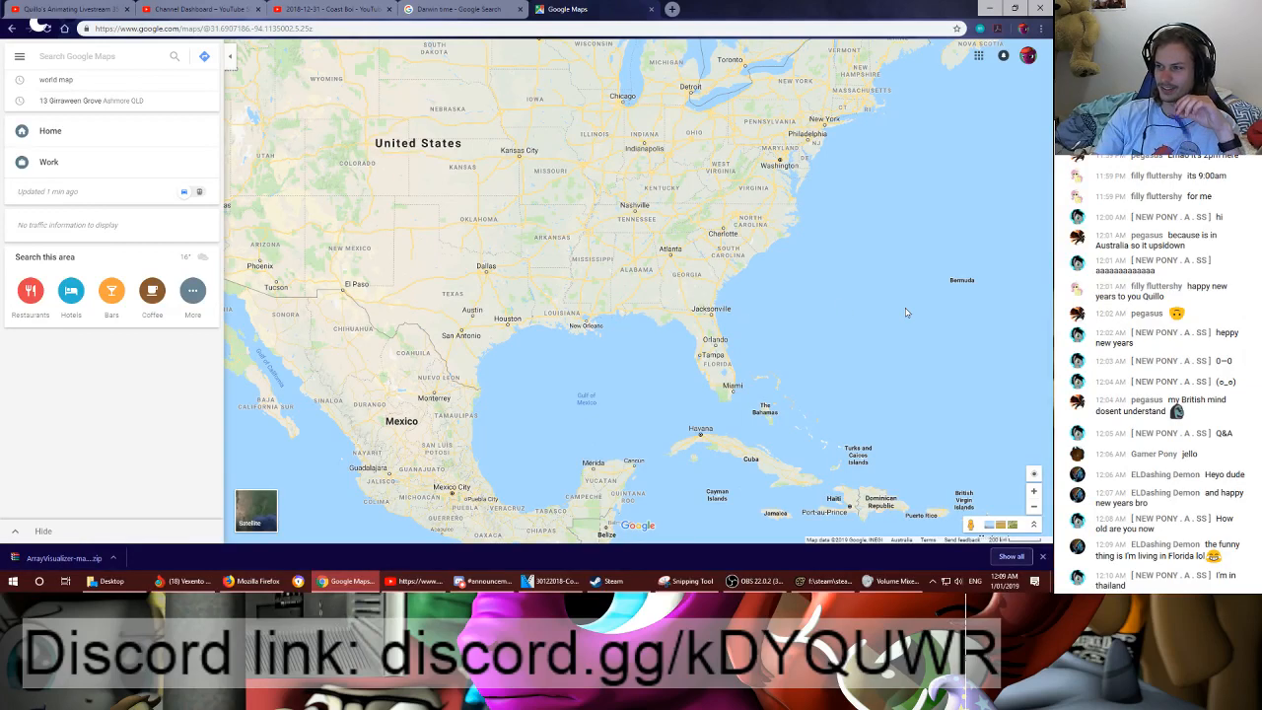
- Find Thailand on the map and look closely at it and its neighbouring countries
{"action": "left_click_drag", "start_coordinate": [879, 306], "coordinate": [524, 290]}
{"action": "scroll", "coordinate": [788, 318], "scroll_direction": "down", "scroll_amount": 2}
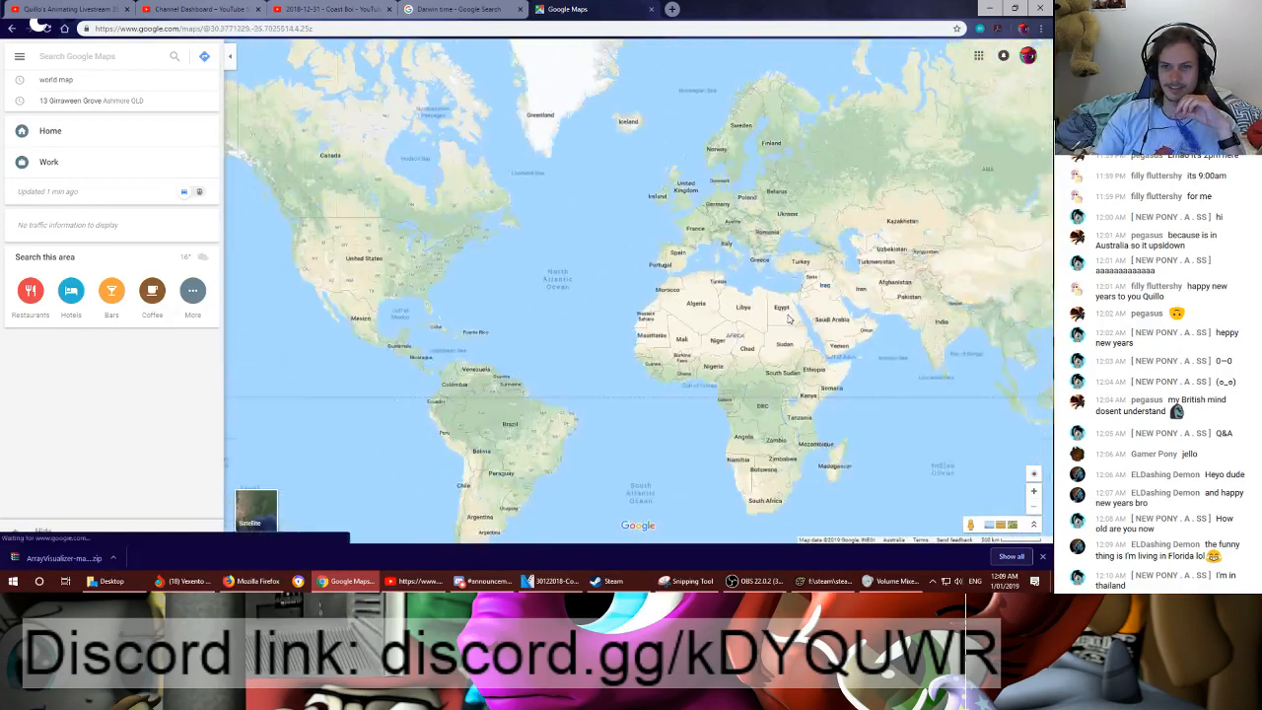
{"action": "left_click_drag", "start_coordinate": [788, 317], "coordinate": [499, 283]}
{"action": "scroll", "coordinate": [625, 313], "scroll_direction": "up", "scroll_amount": 4}
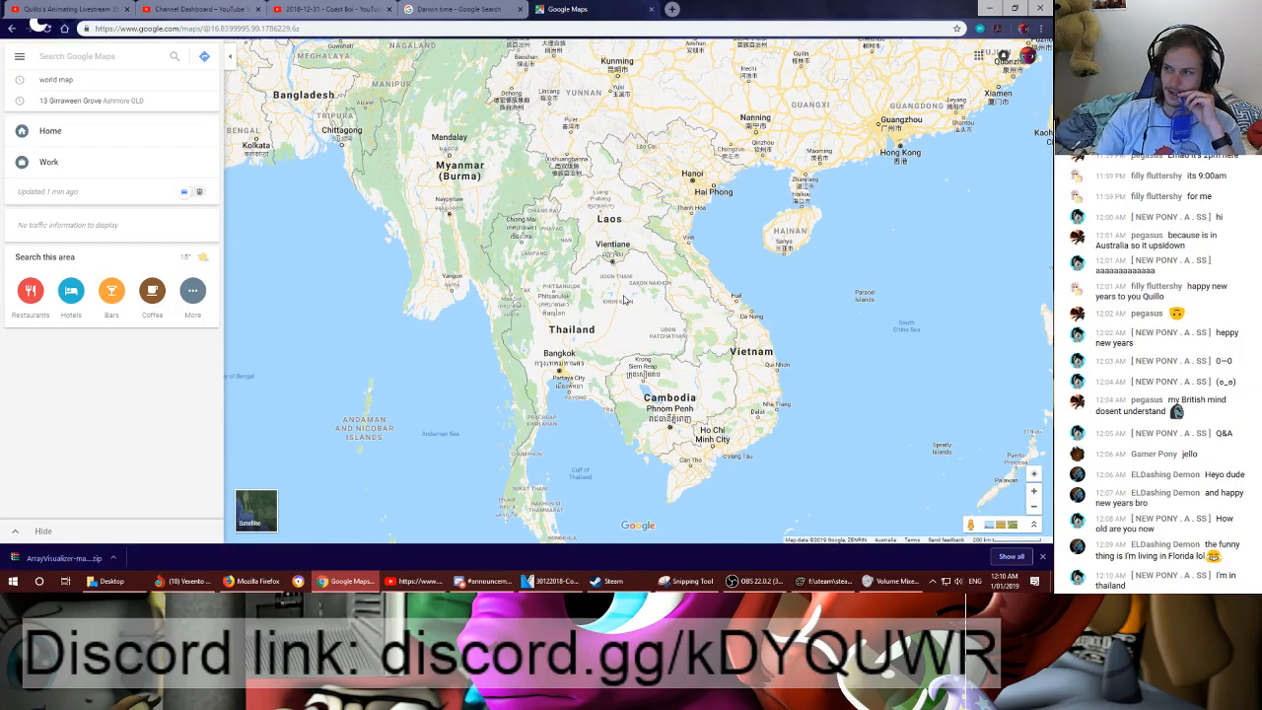
{"action": "scroll", "coordinate": [647, 332], "scroll_direction": "down", "scroll_amount": 5}
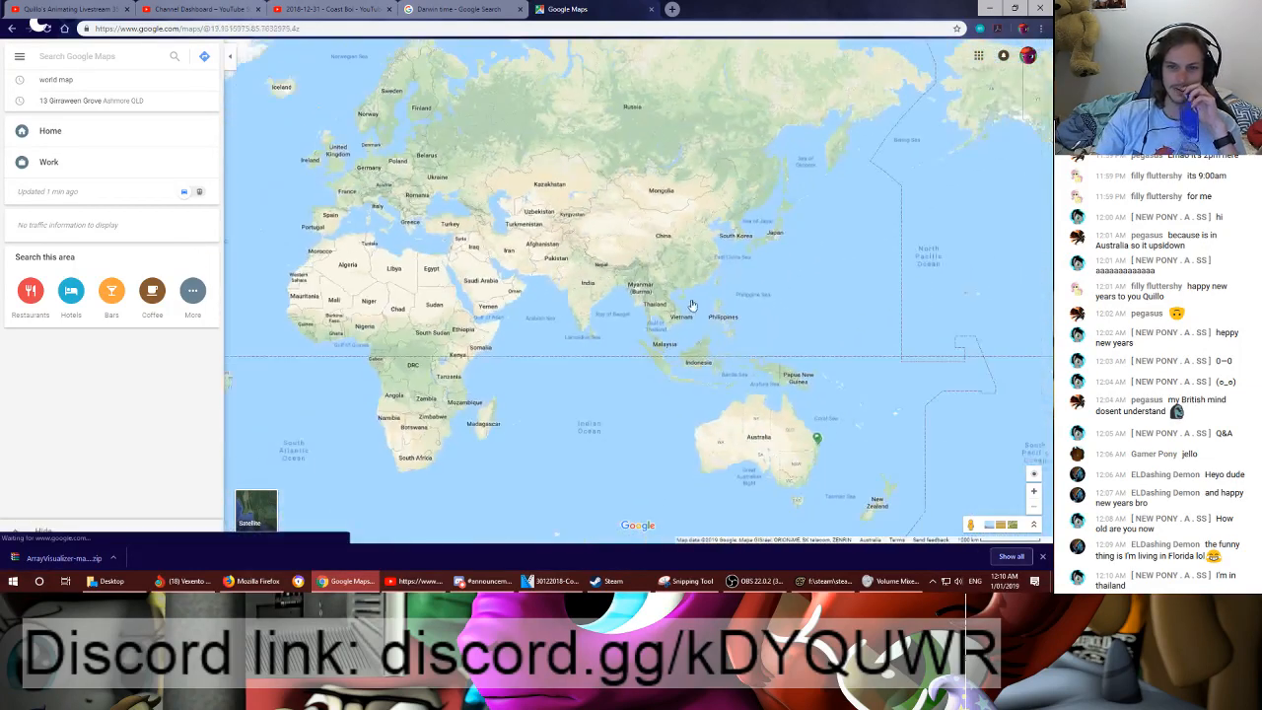
- Examine the whole world map around the globe, from Australia across the Pacific and the Americas to Europe and Africa
{"action": "left_click_drag", "start_coordinate": [549, 334], "coordinate": [399, 228]}
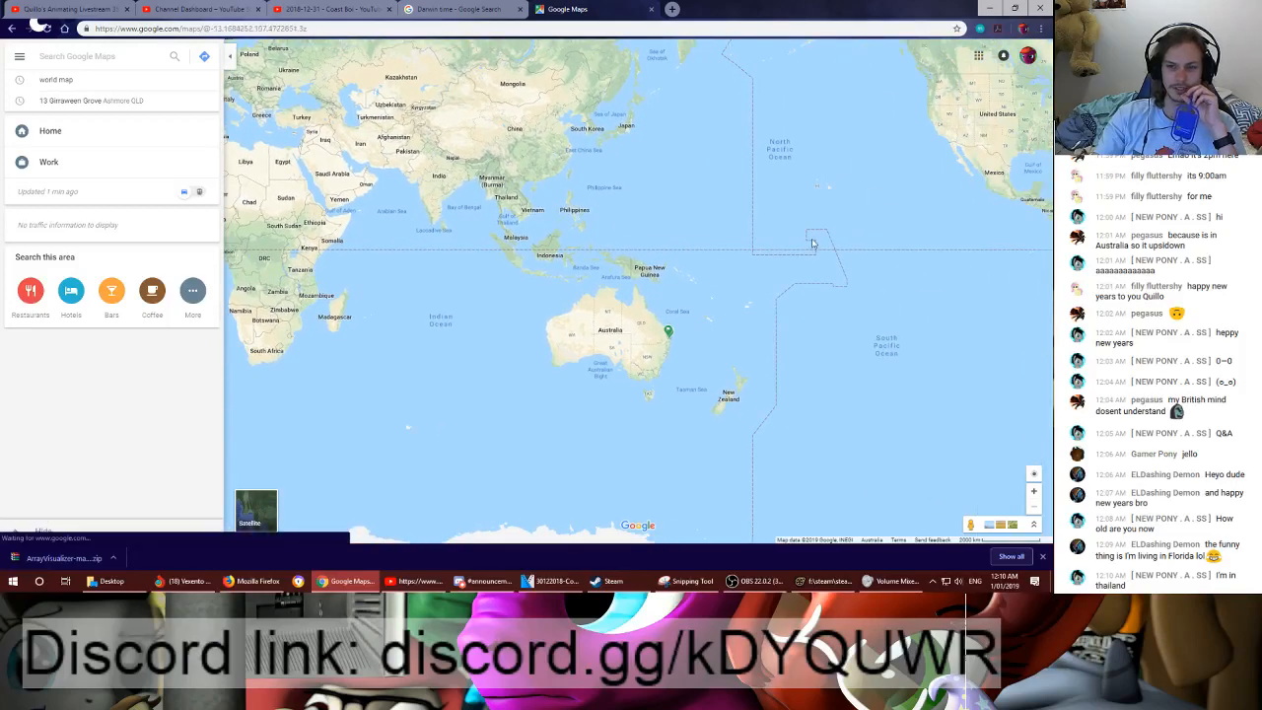
{"action": "left_click_drag", "start_coordinate": [1004, 154], "coordinate": [518, 326]}
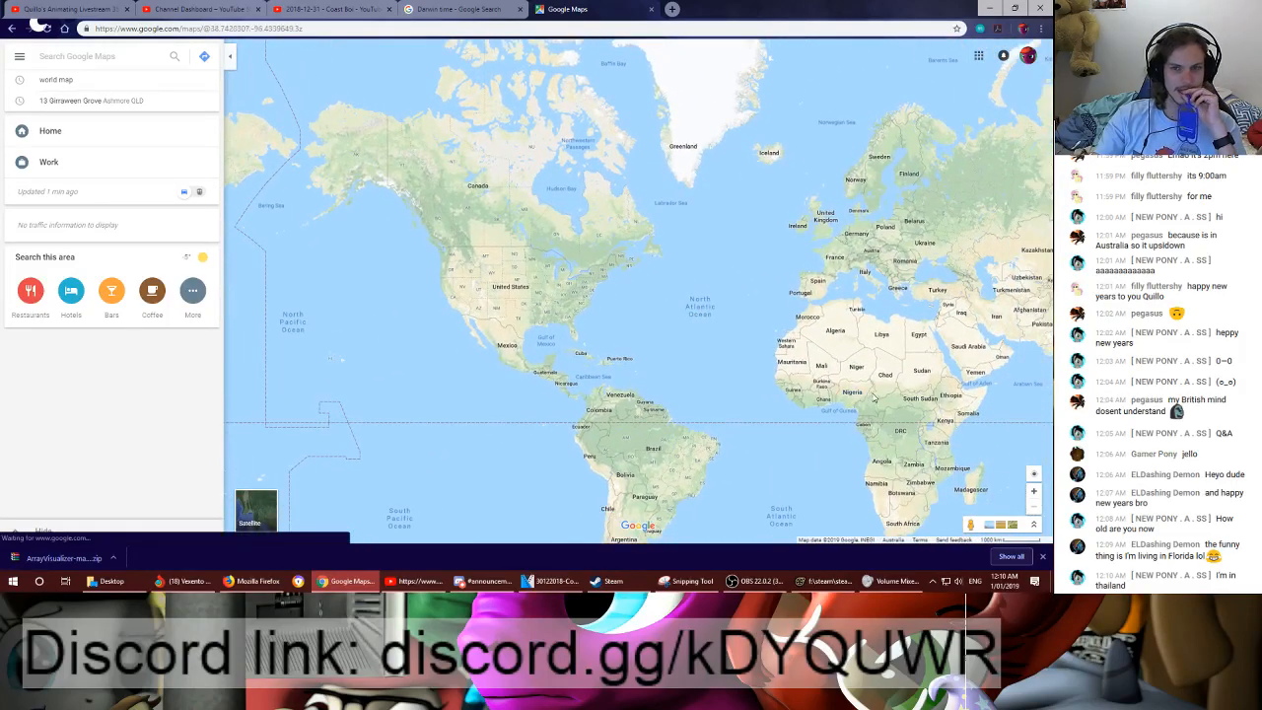
{"action": "left_click_drag", "start_coordinate": [870, 398], "coordinate": [703, 325]}
{"action": "left_click_drag", "start_coordinate": [839, 315], "coordinate": [523, 296]}
{"action": "left_click_drag", "start_coordinate": [967, 284], "coordinate": [405, 291]}
{"action": "left_click_drag", "start_coordinate": [987, 271], "coordinate": [729, 315]}
{"action": "left_click_drag", "start_coordinate": [857, 313], "coordinate": [523, 289]}
{"action": "left_click_drag", "start_coordinate": [952, 297], "coordinate": [552, 286]}
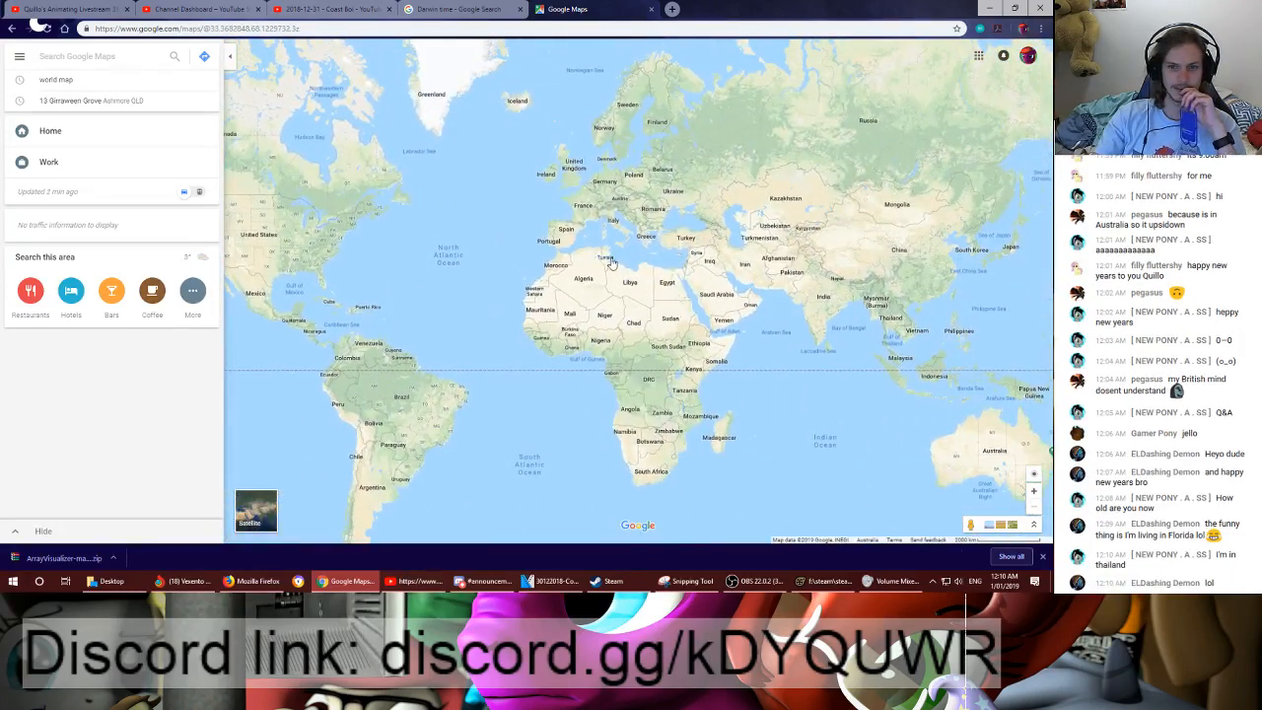
- Find the United Kingdom on the map and look closely at southern England and London
{"action": "left_click_drag", "start_coordinate": [663, 246], "coordinate": [667, 292]}
{"action": "scroll", "coordinate": [584, 255], "scroll_direction": "up", "scroll_amount": 3}
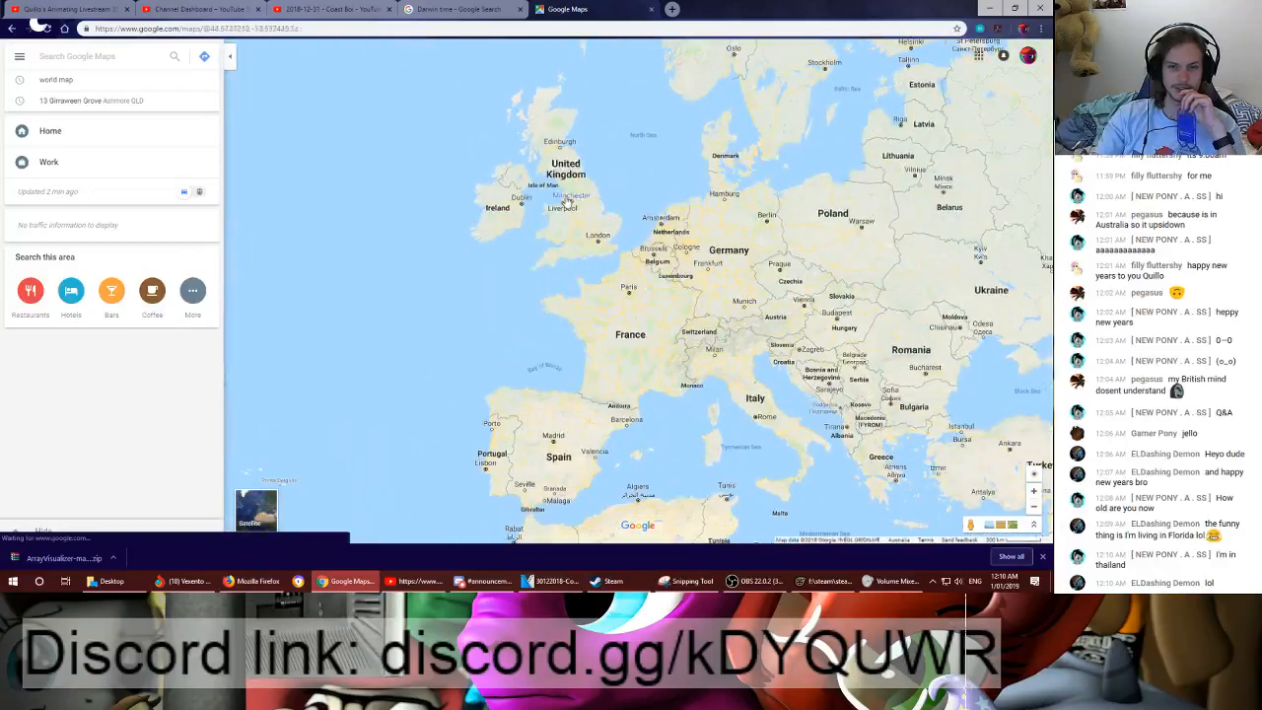
{"action": "scroll", "coordinate": [587, 258], "scroll_direction": "up", "scroll_amount": 3}
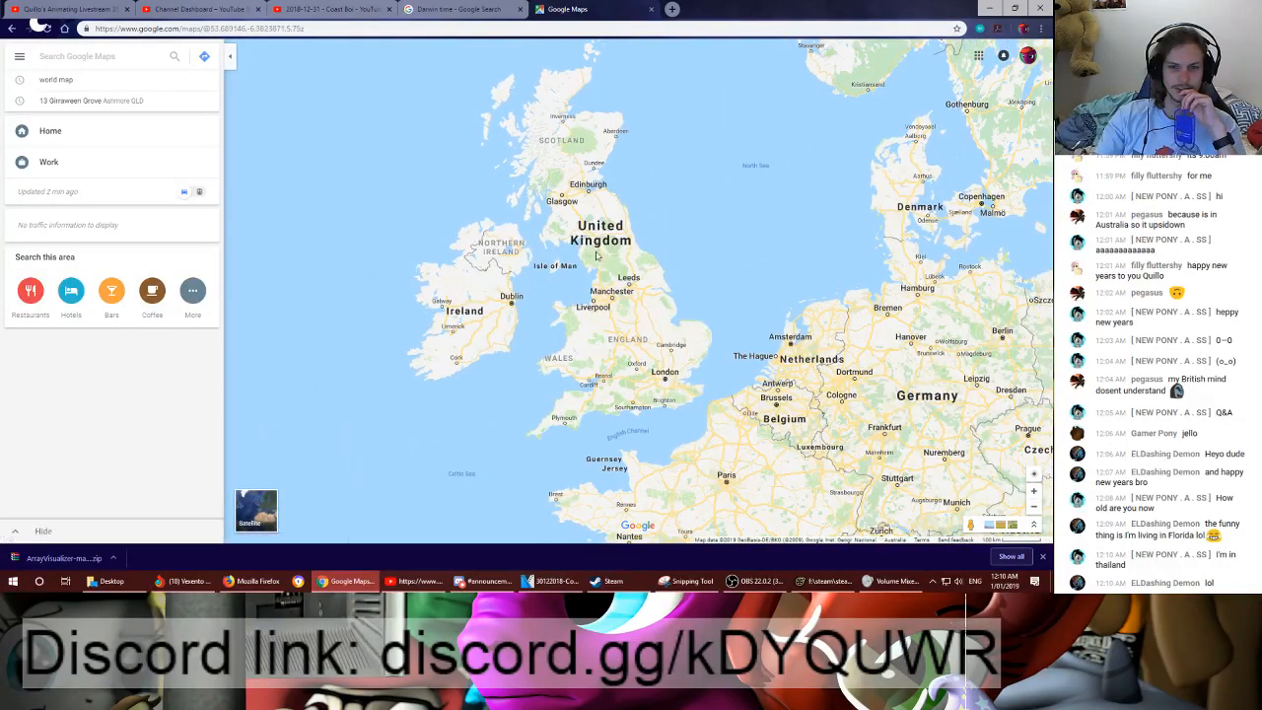
{"action": "scroll", "coordinate": [620, 279], "scroll_direction": "up", "scroll_amount": 1}
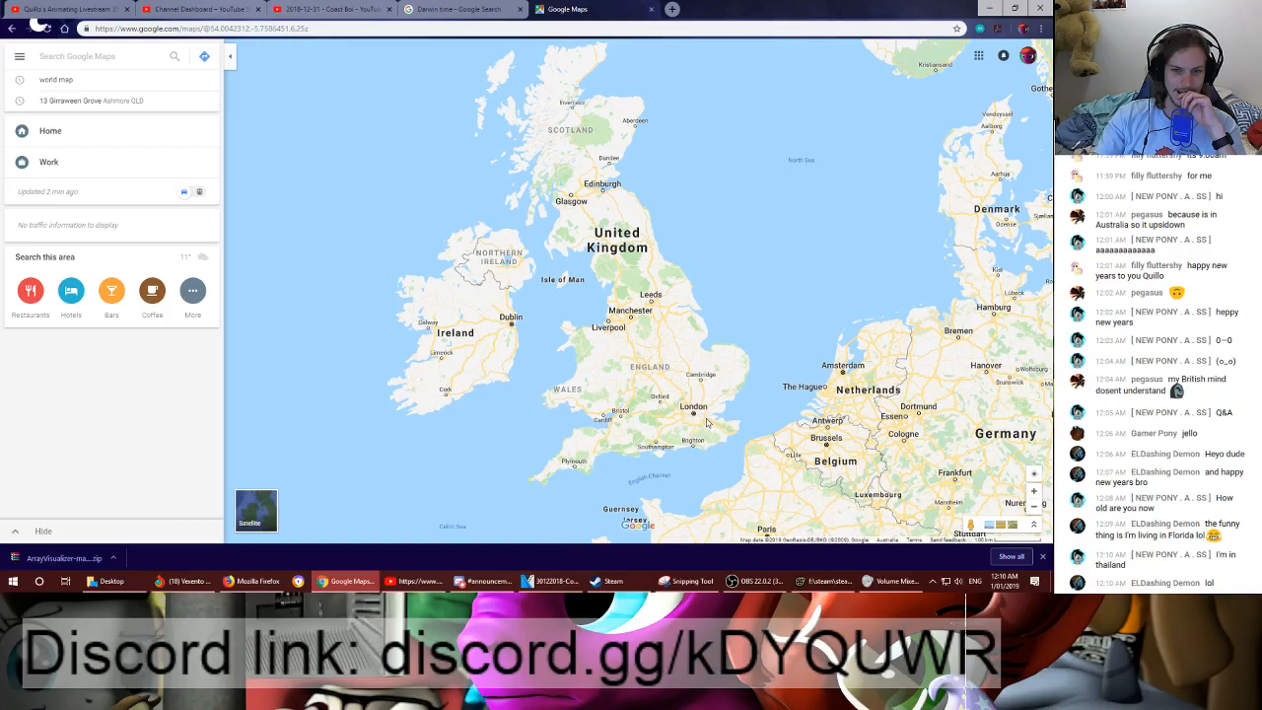
{"action": "scroll", "coordinate": [706, 422], "scroll_direction": "up", "scroll_amount": 3}
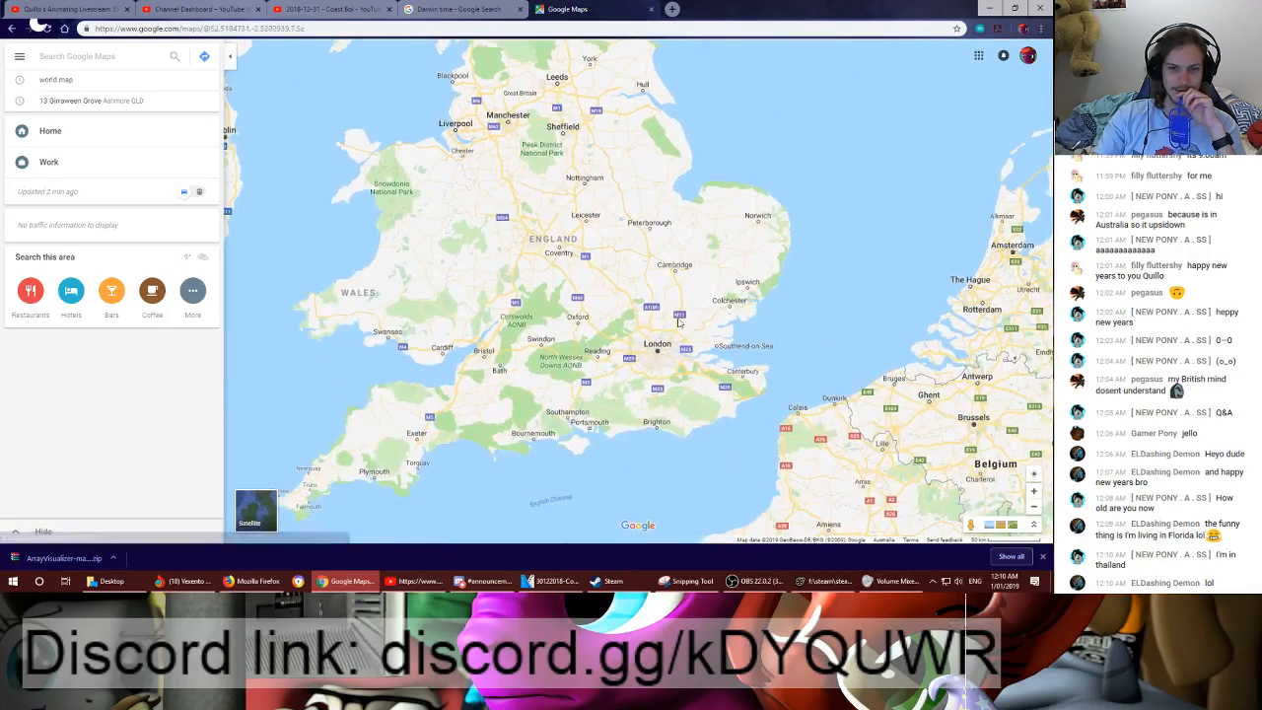
{"action": "scroll", "coordinate": [653, 319], "scroll_direction": "up", "scroll_amount": 1}
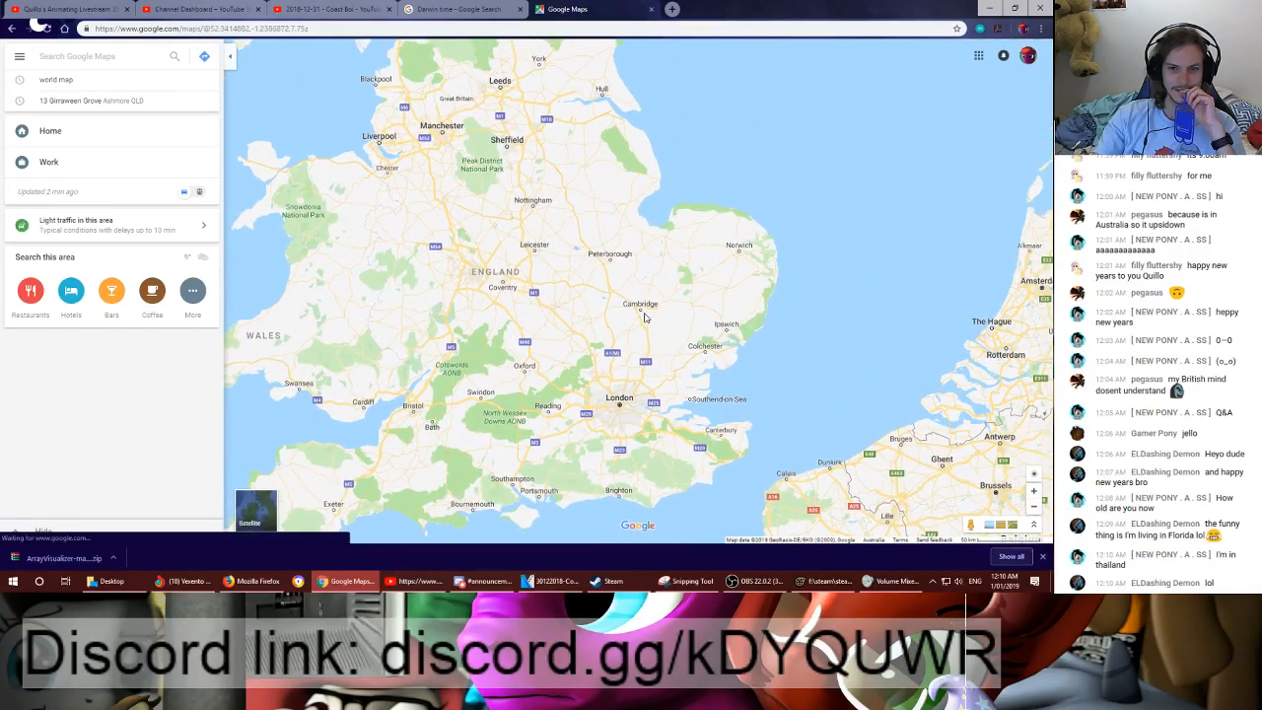
{"action": "left_click_drag", "start_coordinate": [647, 333], "coordinate": [647, 291]}
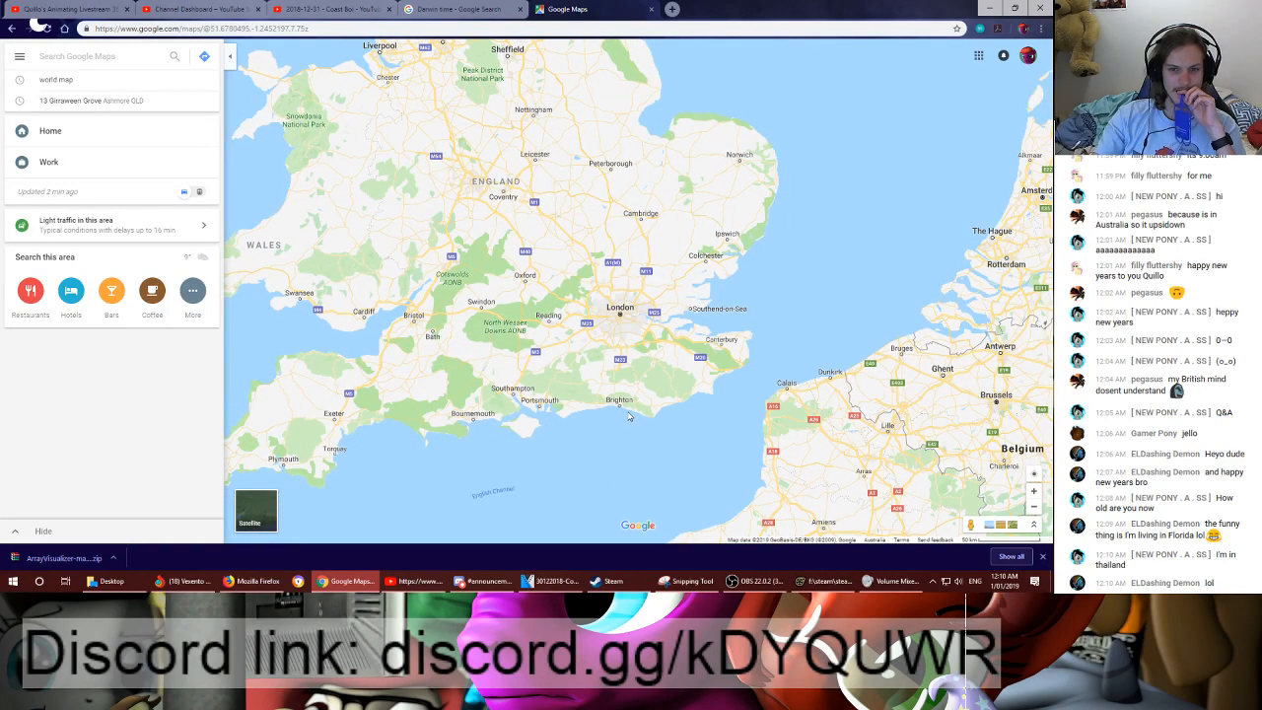
{"action": "scroll", "coordinate": [632, 328], "scroll_direction": "up", "scroll_amount": 4}
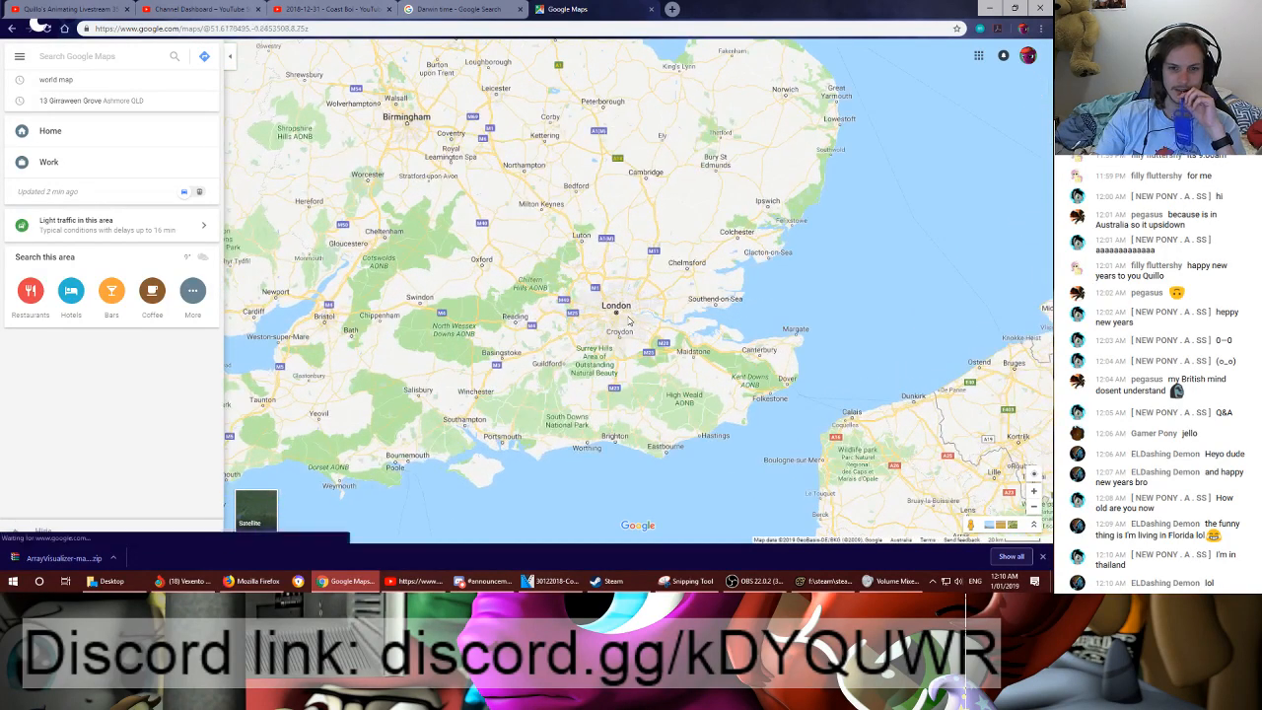
{"action": "scroll", "coordinate": [624, 322], "scroll_direction": "up", "scroll_amount": 2}
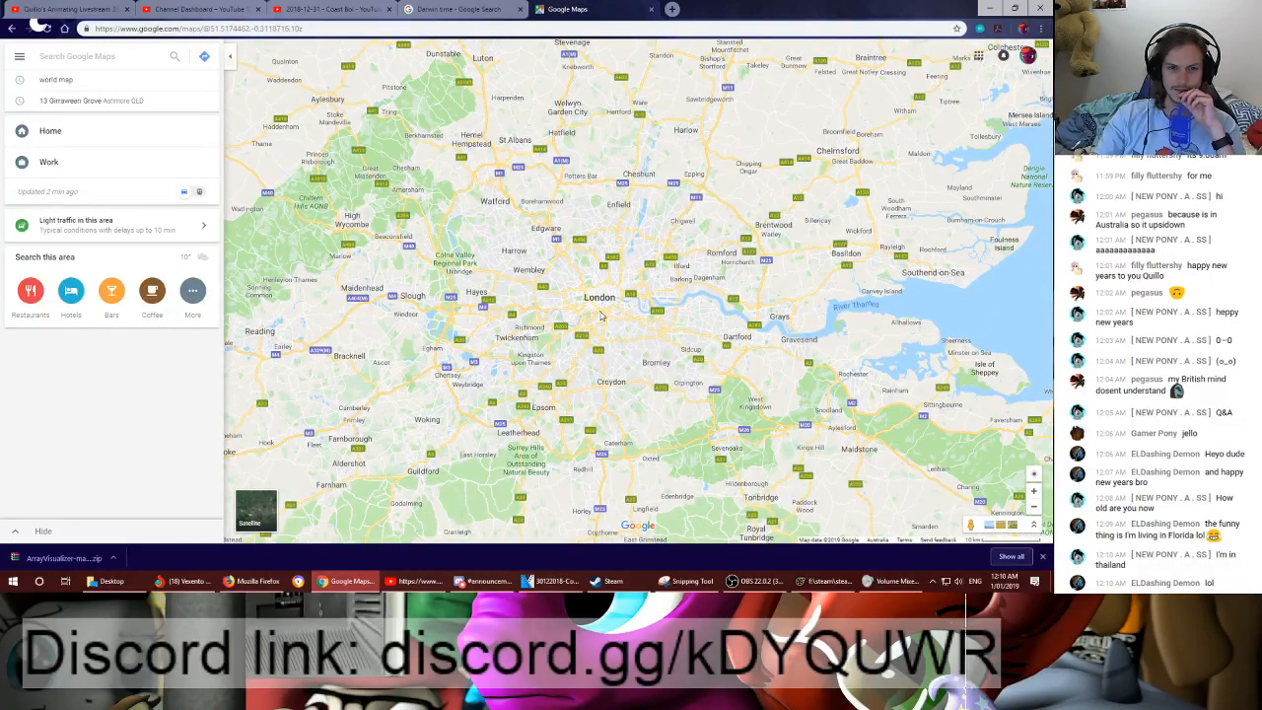
- Examine southern England around London, from the North Wessex Downs up to Cambridge and Birmingham
{"action": "scroll", "coordinate": [602, 315], "scroll_direction": "down", "scroll_amount": 2}
{"action": "left_click_drag", "start_coordinate": [602, 315], "coordinate": [679, 264]}
{"action": "left_click_drag", "start_coordinate": [596, 285], "coordinate": [730, 307]}
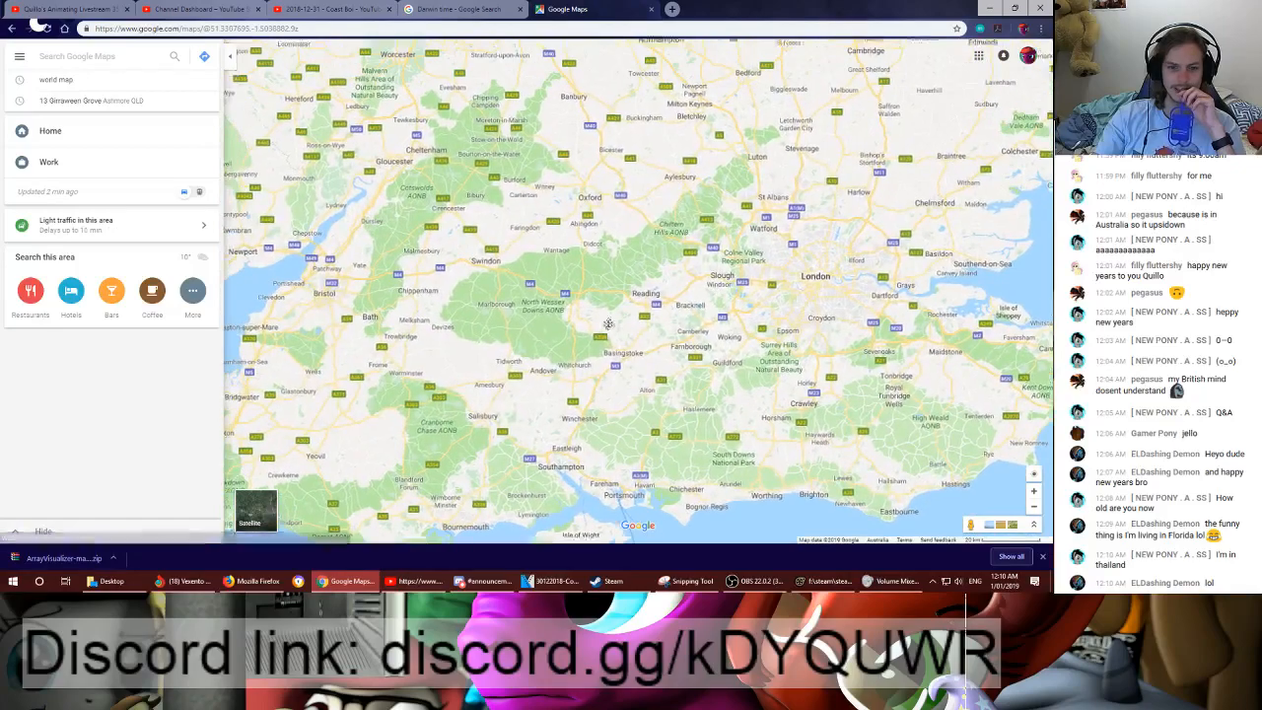
{"action": "mouse_move", "coordinate": [616, 336]}
{"action": "left_mouse_down"}
{"action": "mouse_move", "coordinate": [619, 258]}
{"action": "mouse_move", "coordinate": [634, 345]}
{"action": "left_mouse_up"}
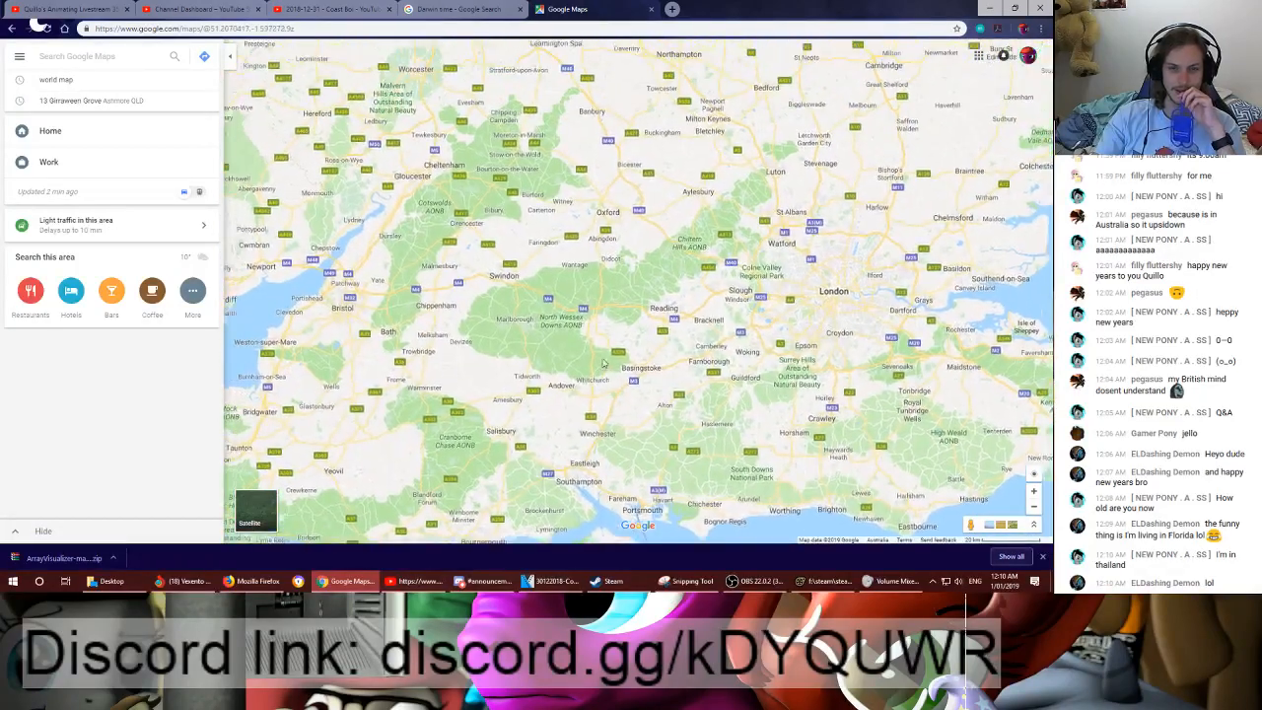
{"action": "left_click_drag", "start_coordinate": [580, 286], "coordinate": [557, 408]}
{"action": "left_click_drag", "start_coordinate": [700, 309], "coordinate": [631, 299]}
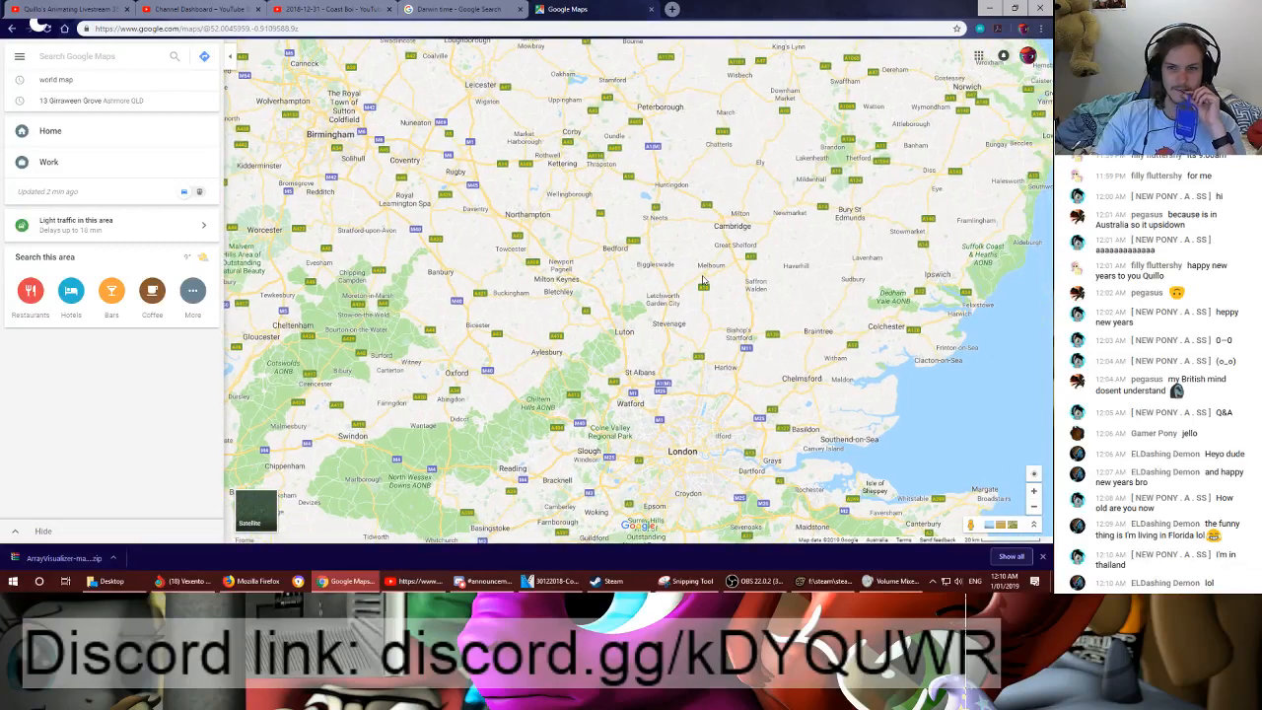
{"action": "scroll", "coordinate": [678, 336], "scroll_direction": "down", "scroll_amount": 2}
{"action": "left_click_drag", "start_coordinate": [668, 350], "coordinate": [699, 309]}
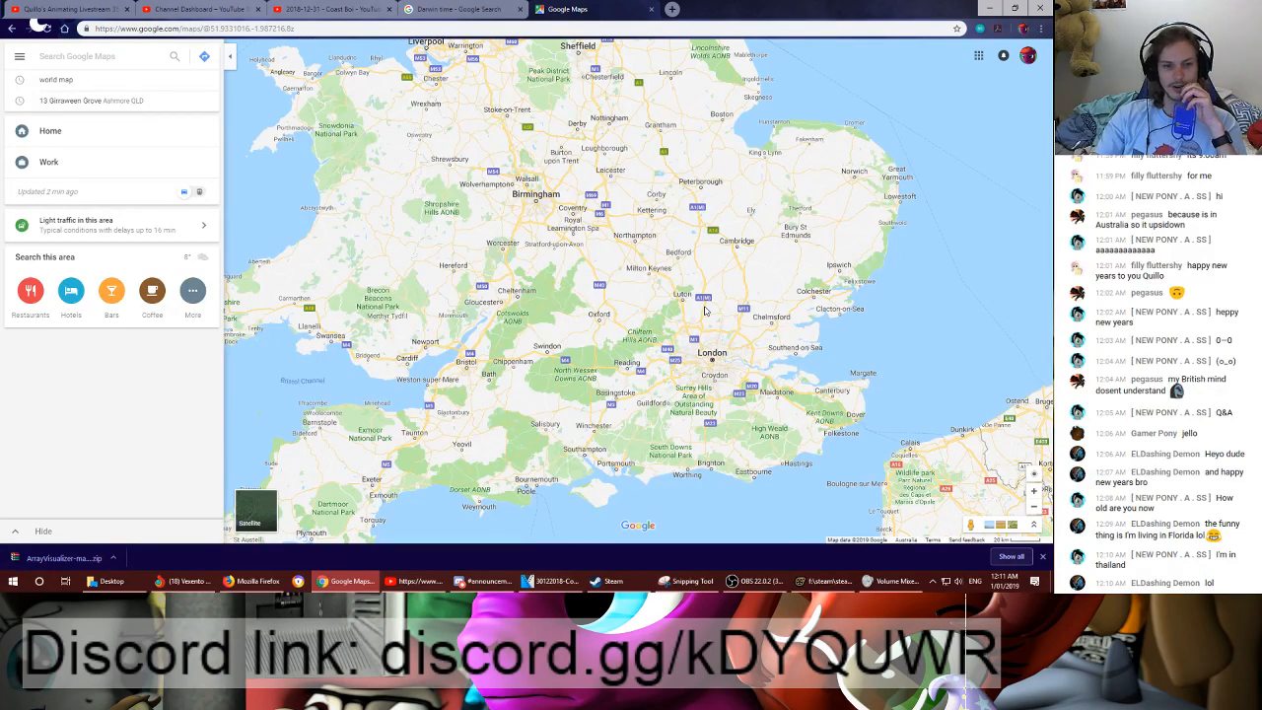
{"action": "left_click_drag", "start_coordinate": [605, 366], "coordinate": [578, 332]}
- Look closely at London and the towns west of it around Slough and Reading, ending on the world view
{"action": "scroll", "coordinate": [660, 314], "scroll_direction": "up", "scroll_amount": 3}
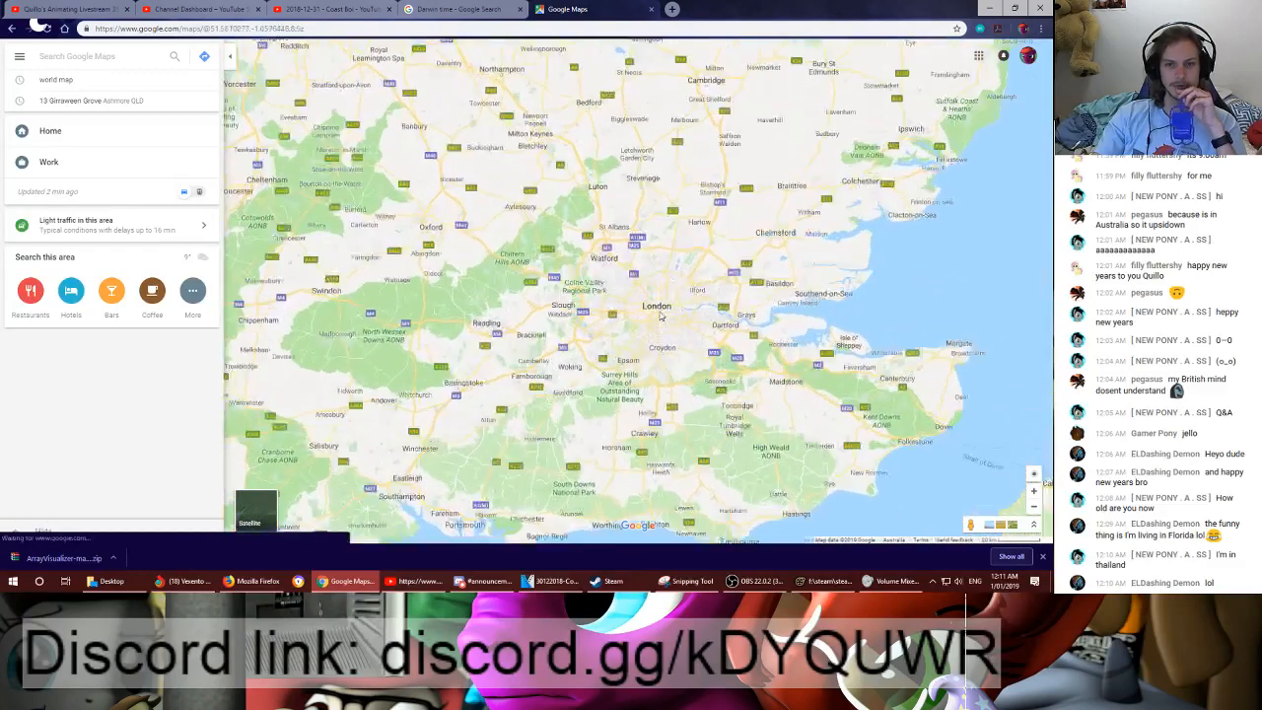
{"action": "scroll", "coordinate": [660, 314], "scroll_direction": "up", "scroll_amount": 1}
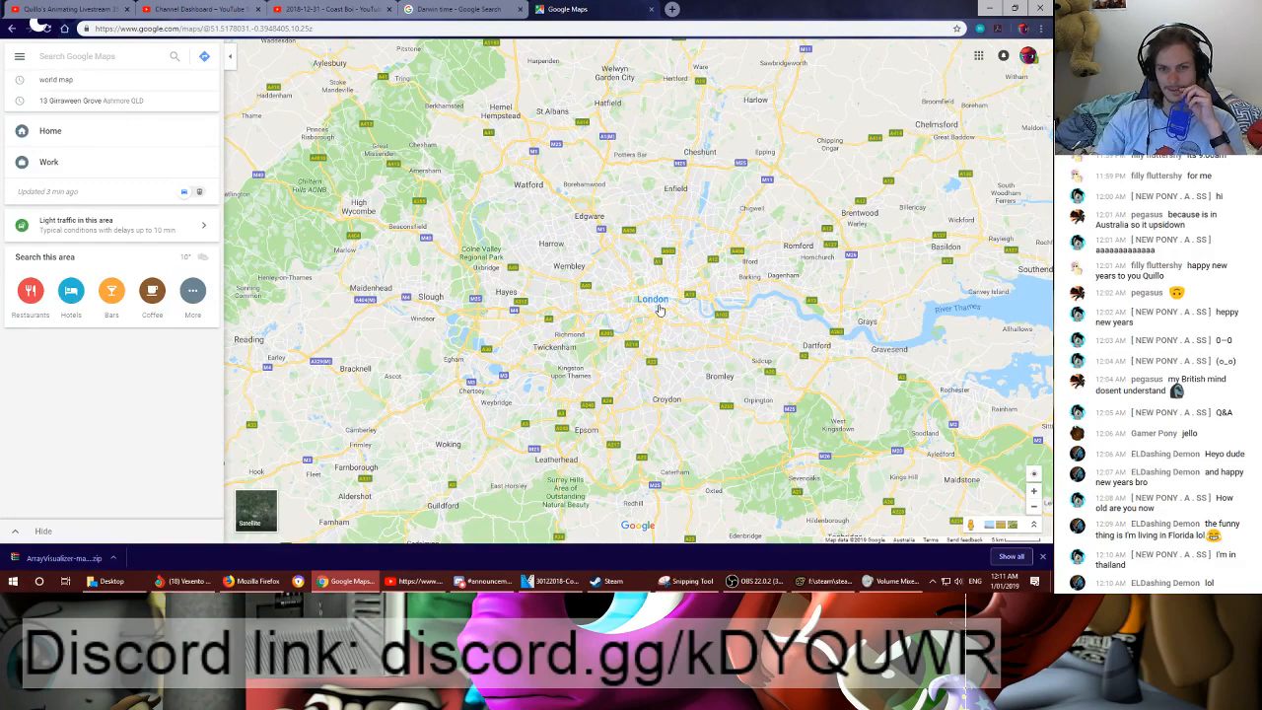
{"action": "left_click_drag", "start_coordinate": [544, 315], "coordinate": [822, 285]}
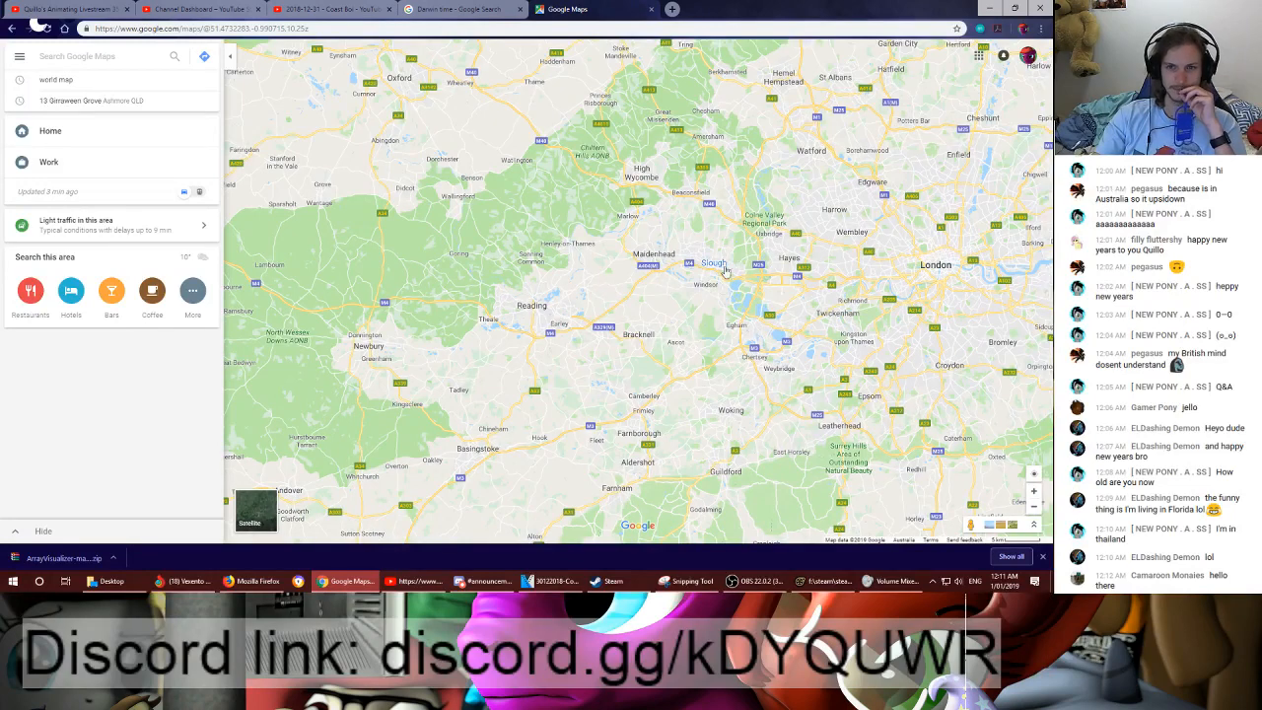
{"action": "left_click_drag", "start_coordinate": [734, 244], "coordinate": [685, 281]}
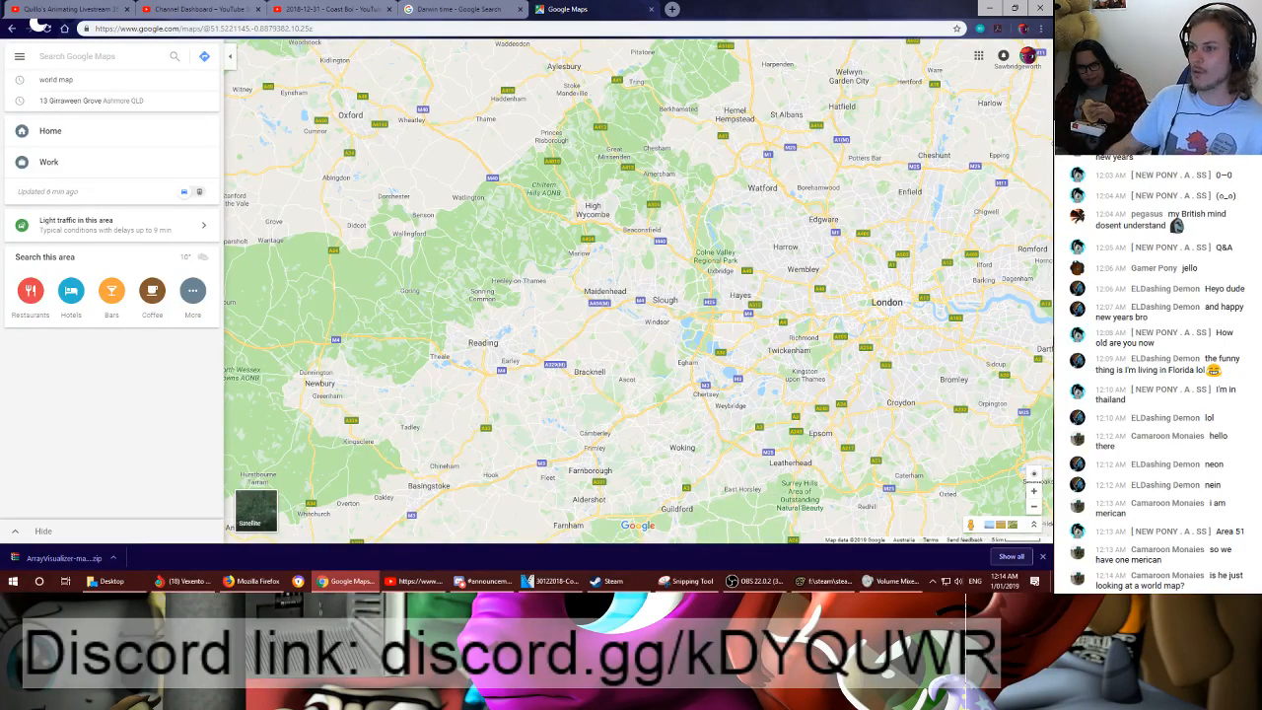
{"action": "scroll", "coordinate": [809, 378], "scroll_direction": "down", "scroll_amount": 5}
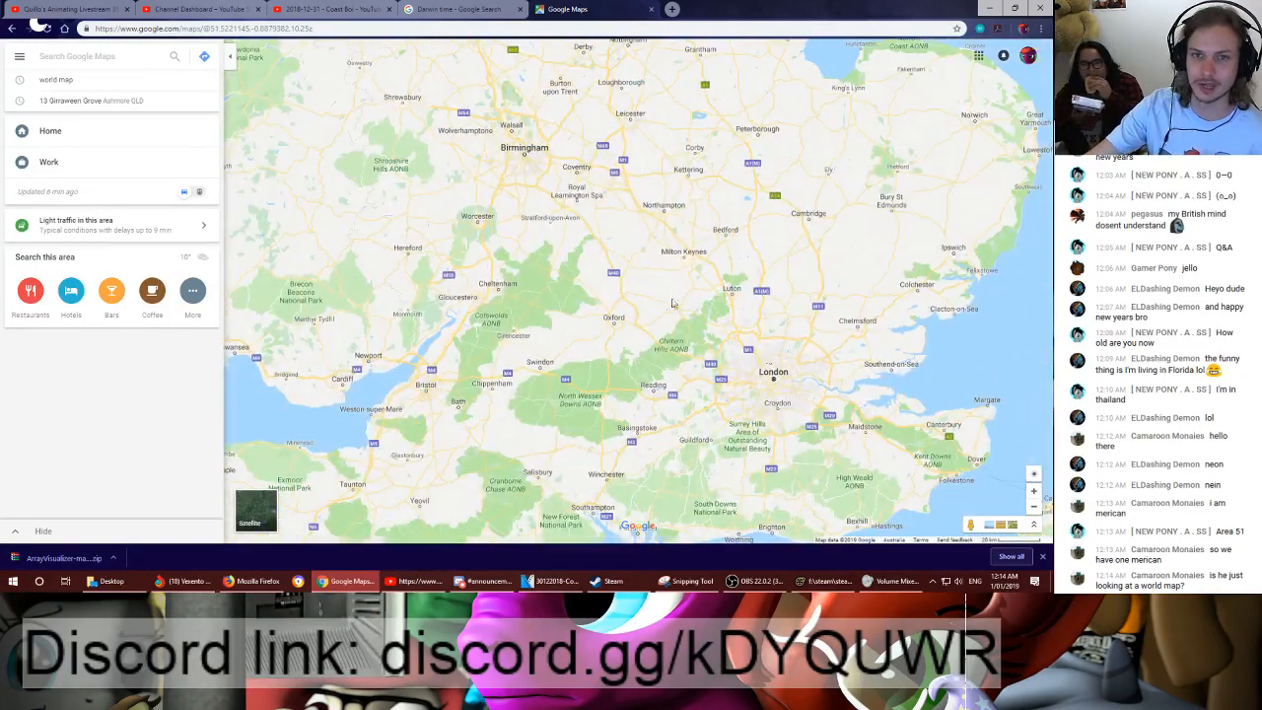
{"action": "scroll", "coordinate": [677, 261], "scroll_direction": "down", "scroll_amount": 3}
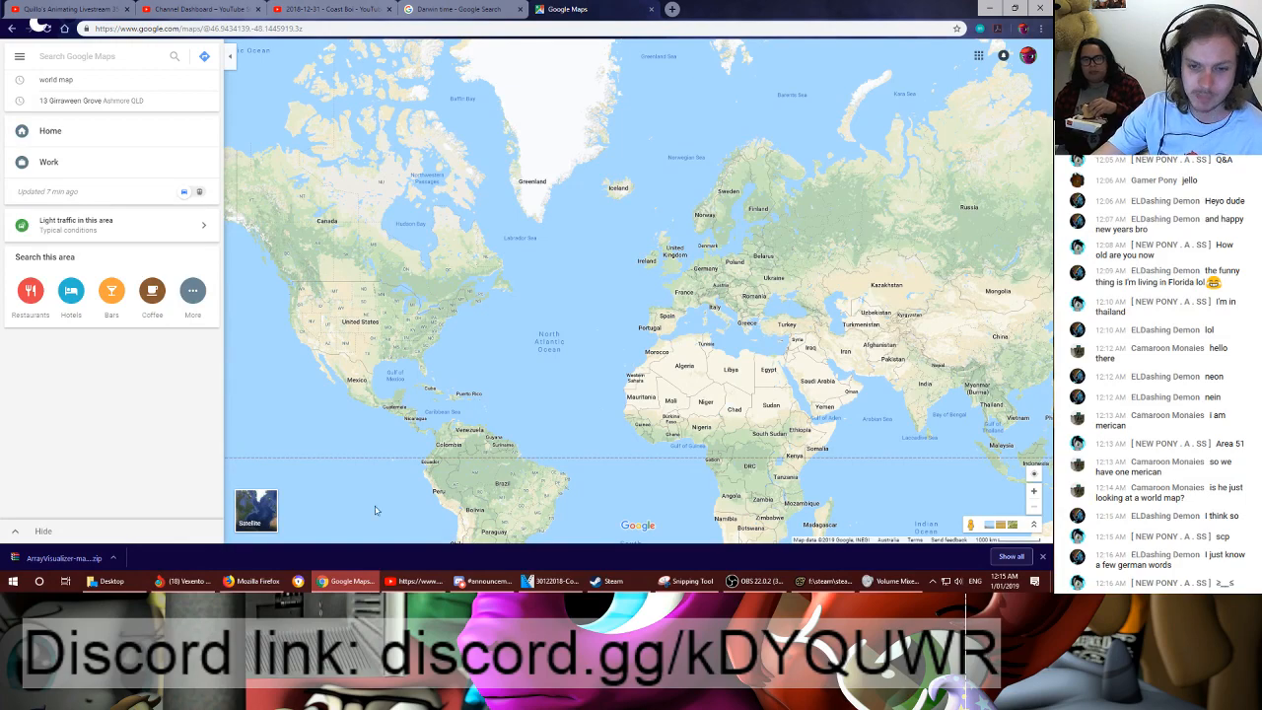
- Switch to OBS and move its window off the captured screen so the map is uncovered
{"action": "left_click", "coordinate": [755, 582]}
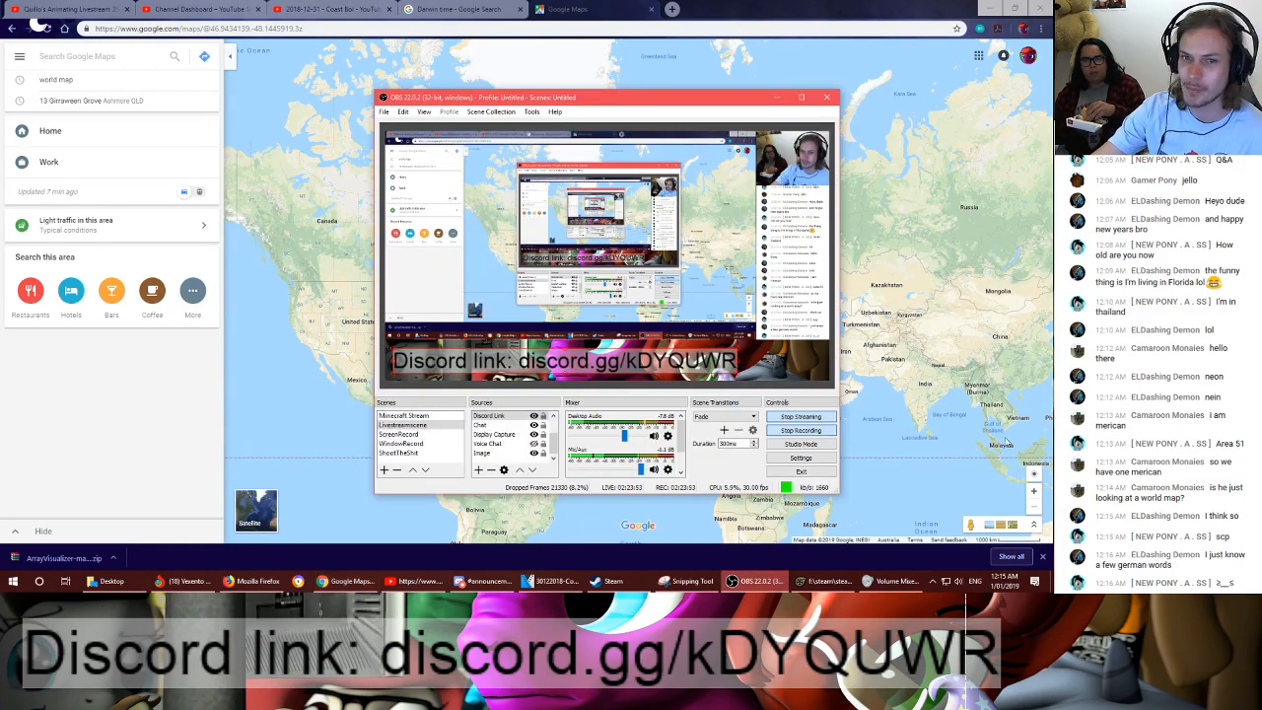
{"action": "left_click_drag", "start_coordinate": [650, 94], "coordinate": [1184, 59]}
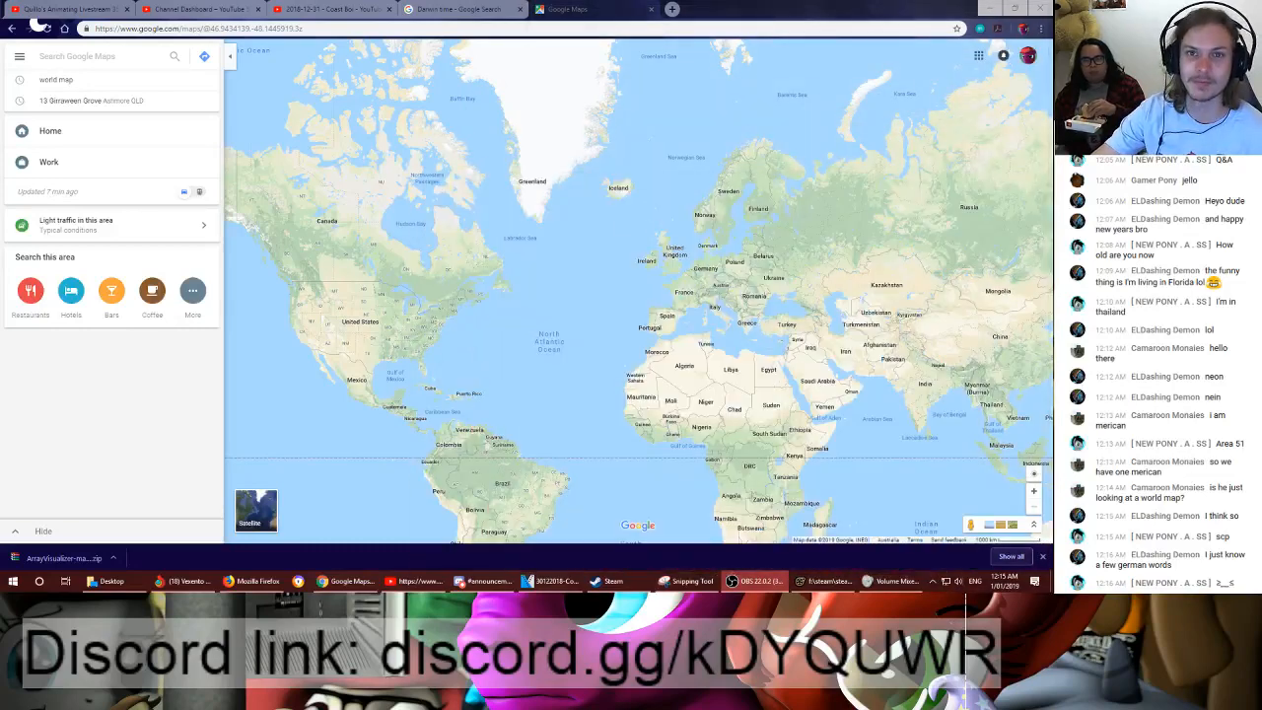
{"action": "left_click", "coordinate": [417, 28]}
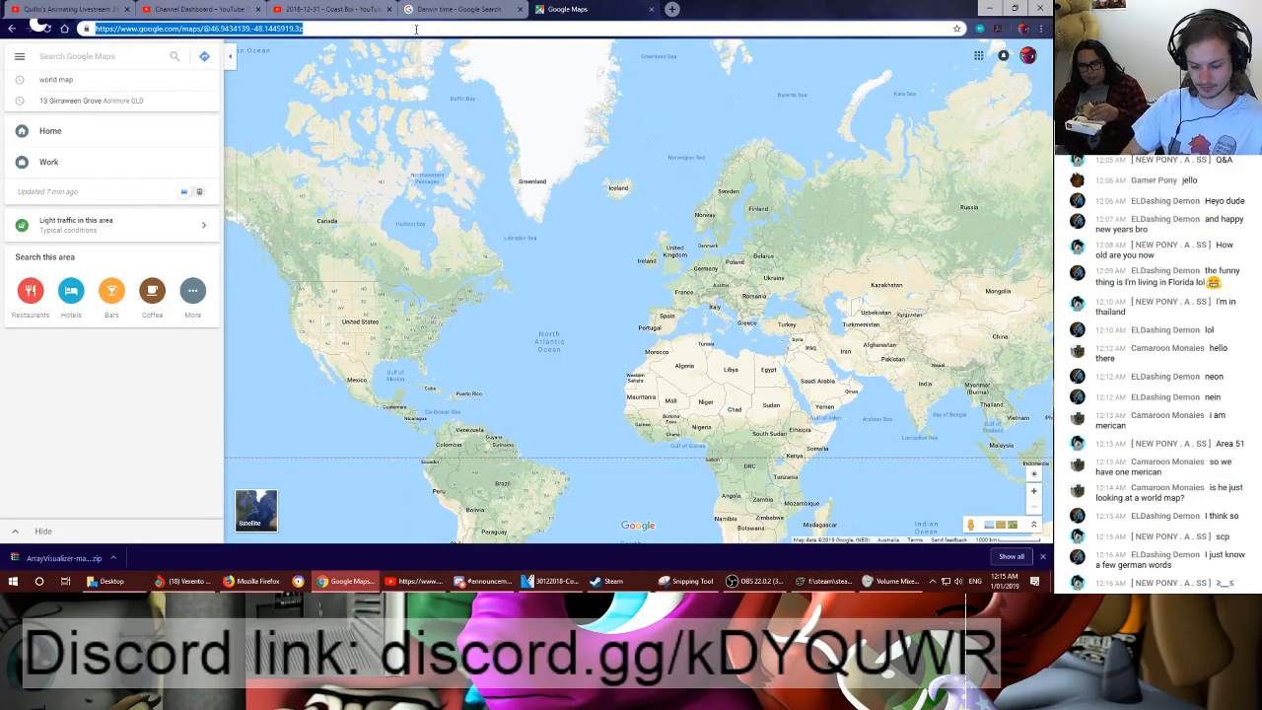
{"action": "type", "text": "derpy"}
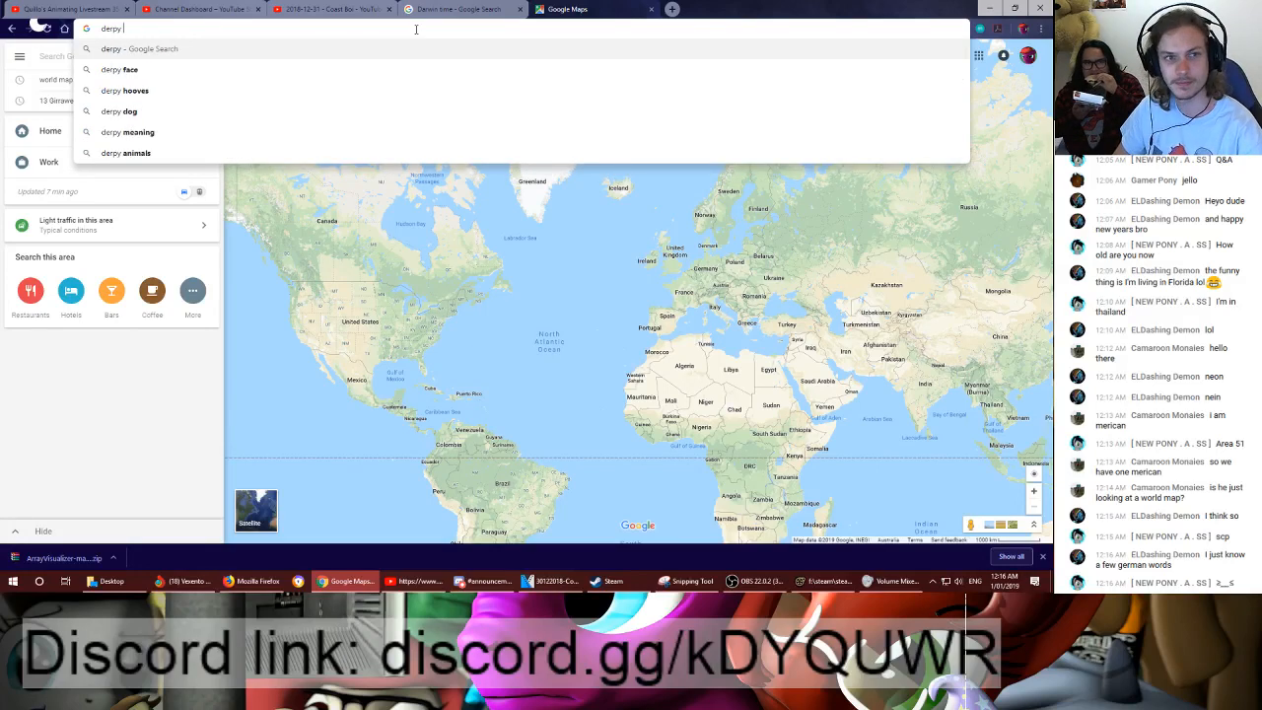
{"action": "left_click", "coordinate": [526, 300]}
- Examine western Canada and the British Columbia coast, looking closely at Vancouver and the valley east past Chilliwack to Hope
{"action": "left_click_drag", "start_coordinate": [230, 220], "coordinate": [498, 257]}
{"action": "scroll", "coordinate": [626, 291], "scroll_direction": "up", "scroll_amount": 3}
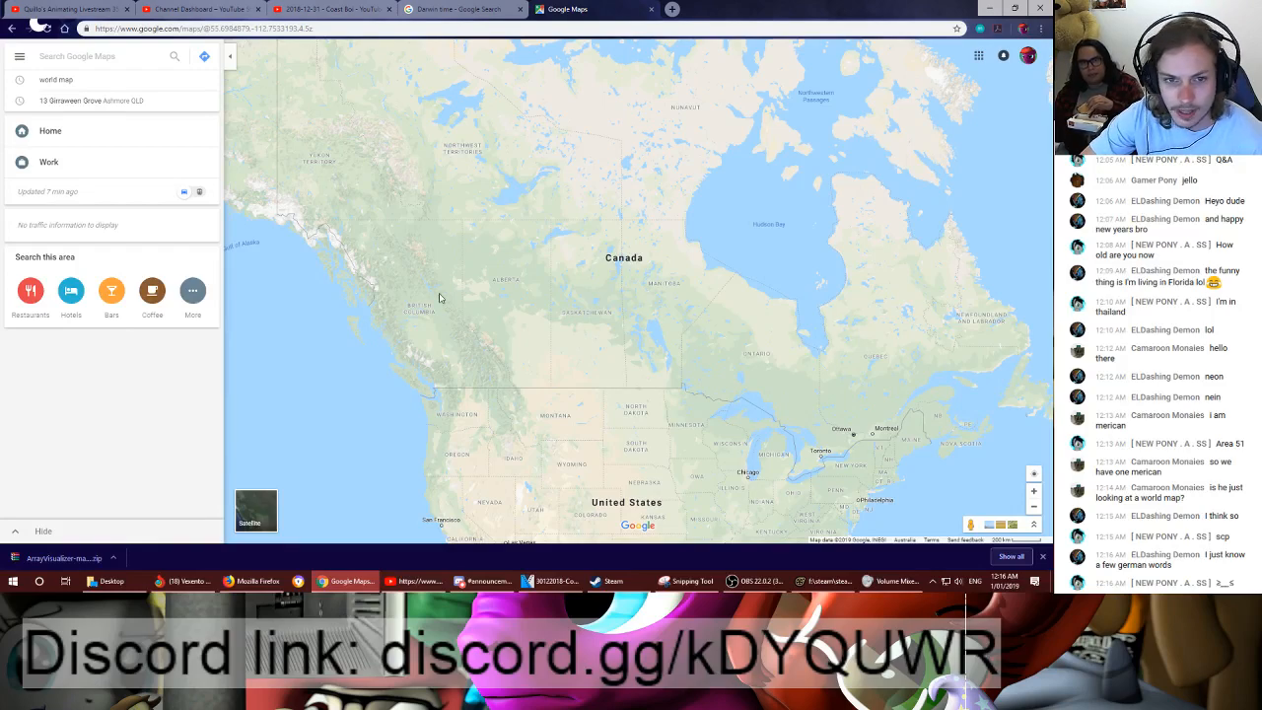
{"action": "scroll", "coordinate": [392, 309], "scroll_direction": "up", "scroll_amount": 2}
{"action": "left_click_drag", "start_coordinate": [565, 235], "coordinate": [582, 84]}
{"action": "left_click_drag", "start_coordinate": [621, 409], "coordinate": [563, 220]}
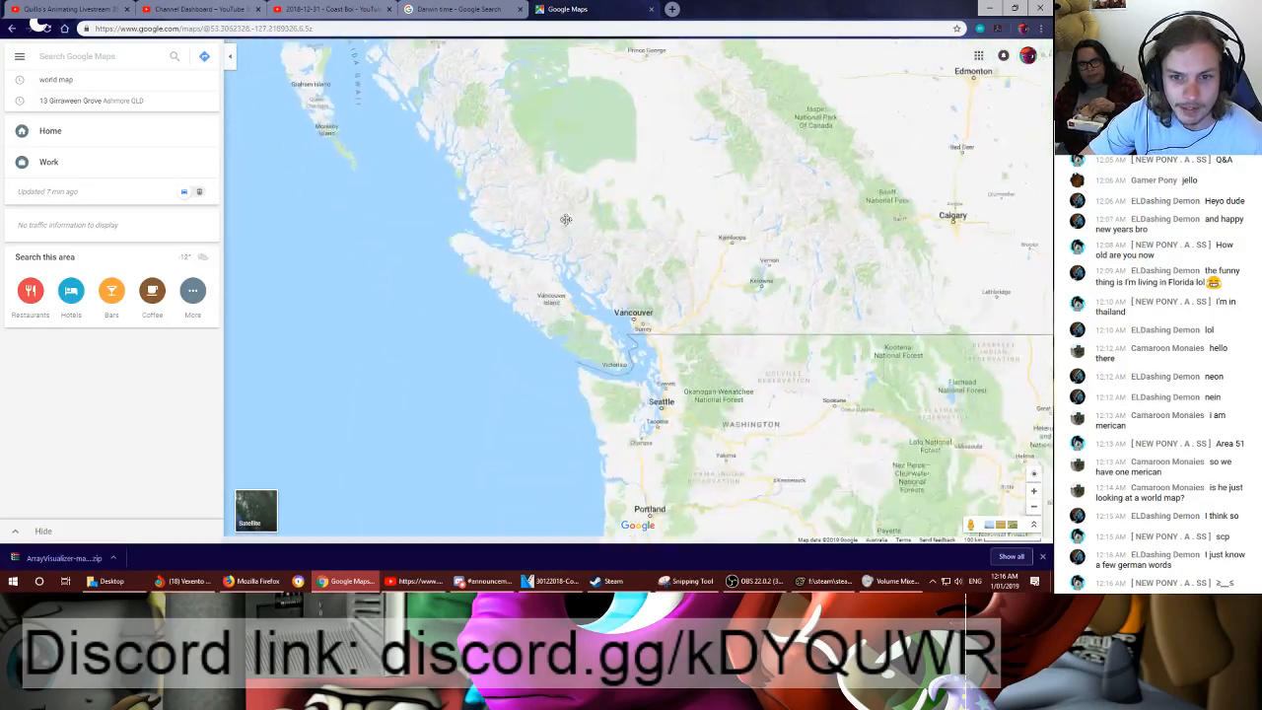
{"action": "left_click_drag", "start_coordinate": [677, 271], "coordinate": [584, 317]}
{"action": "scroll", "coordinate": [550, 374], "scroll_direction": "up", "scroll_amount": 3}
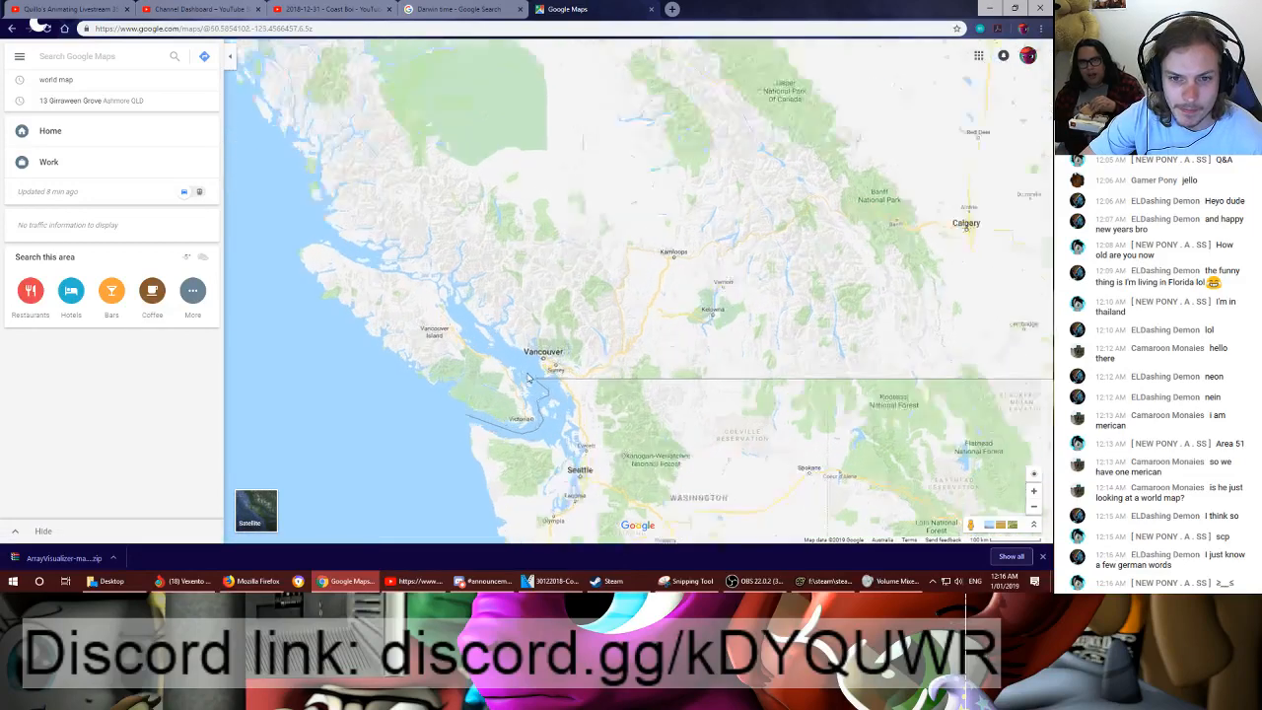
{"action": "scroll", "coordinate": [594, 359], "scroll_direction": "up", "scroll_amount": 1}
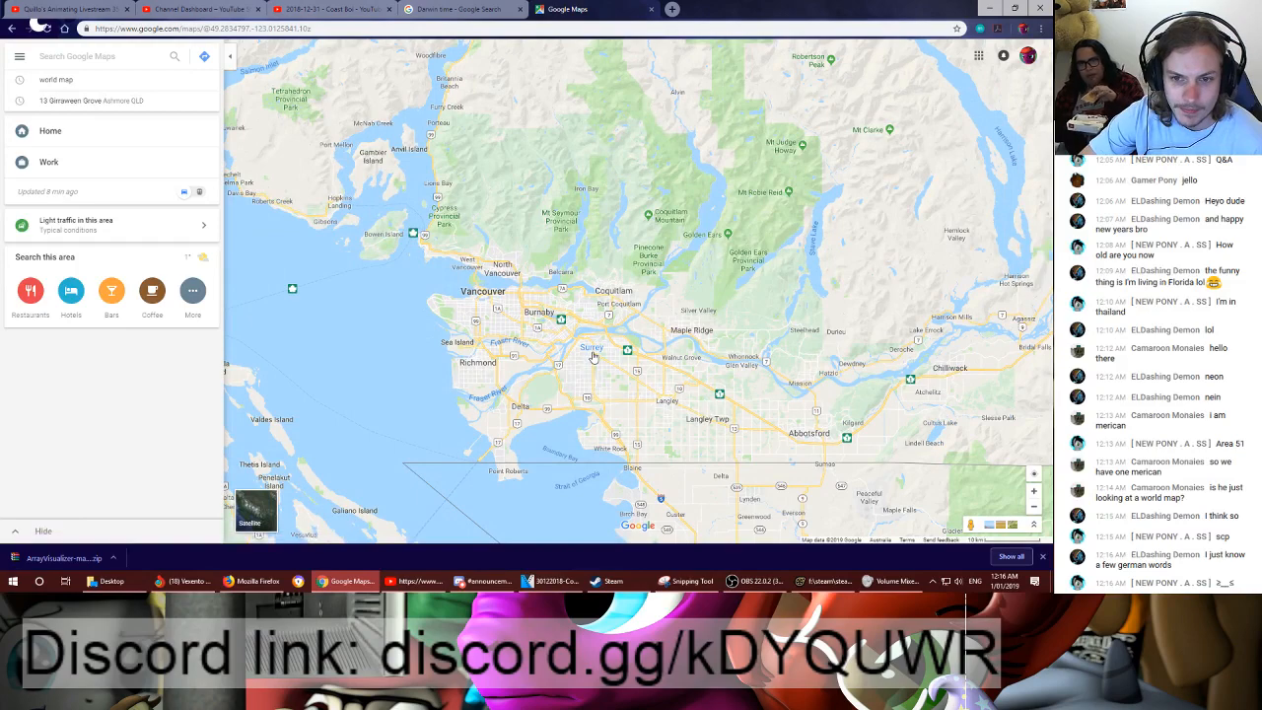
{"action": "left_click_drag", "start_coordinate": [867, 431], "coordinate": [631, 436]}
{"action": "left_click_drag", "start_coordinate": [797, 282], "coordinate": [662, 300]}
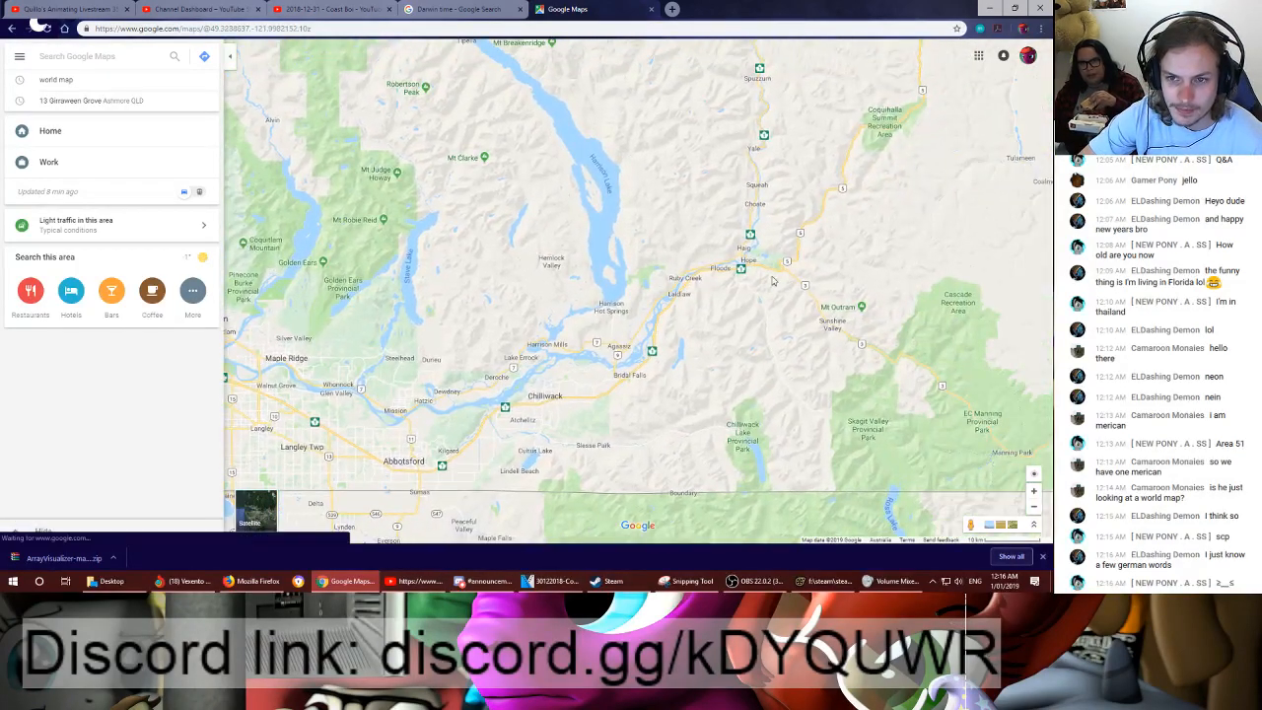
- Examine the map of southern British Columbia east of Hope, covering Merritt, Kelowna and Princeton, and compare their distance from Vancouver
{"action": "left_click_drag", "start_coordinate": [801, 281], "coordinate": [648, 277]}
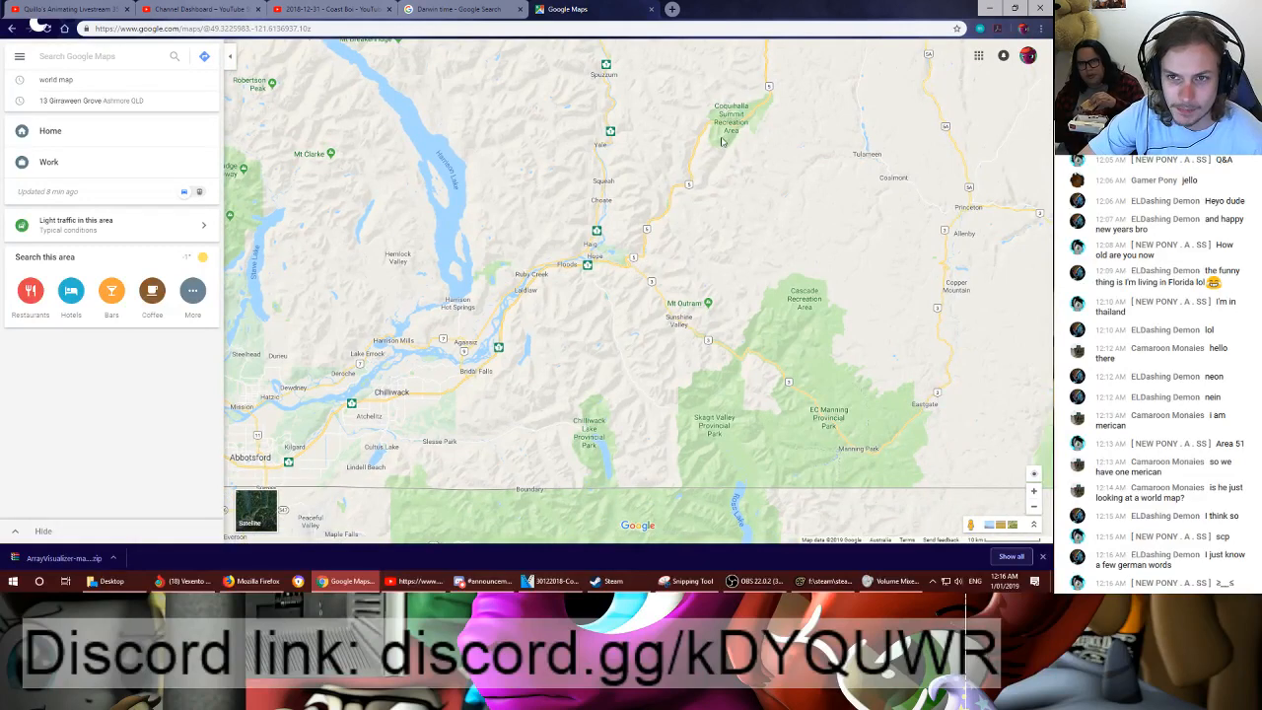
{"action": "left_click_drag", "start_coordinate": [699, 179], "coordinate": [672, 320]}
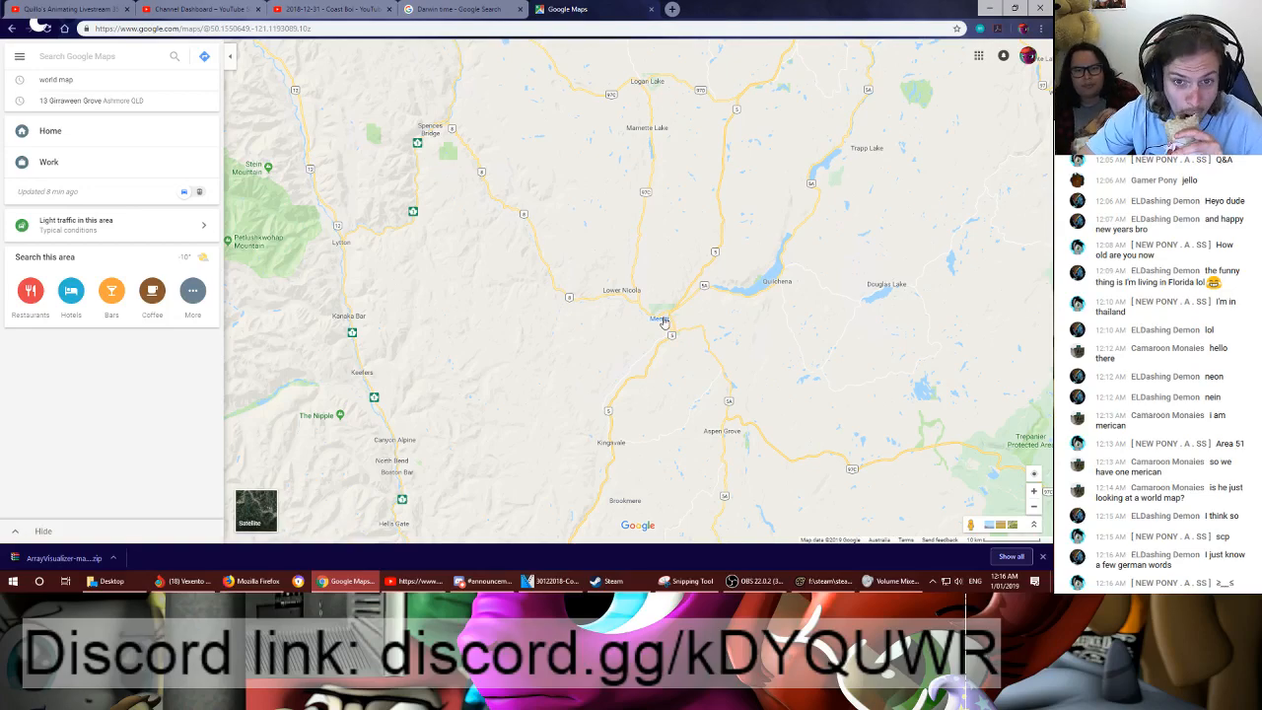
{"action": "scroll", "coordinate": [662, 323], "scroll_direction": "down", "scroll_amount": 2}
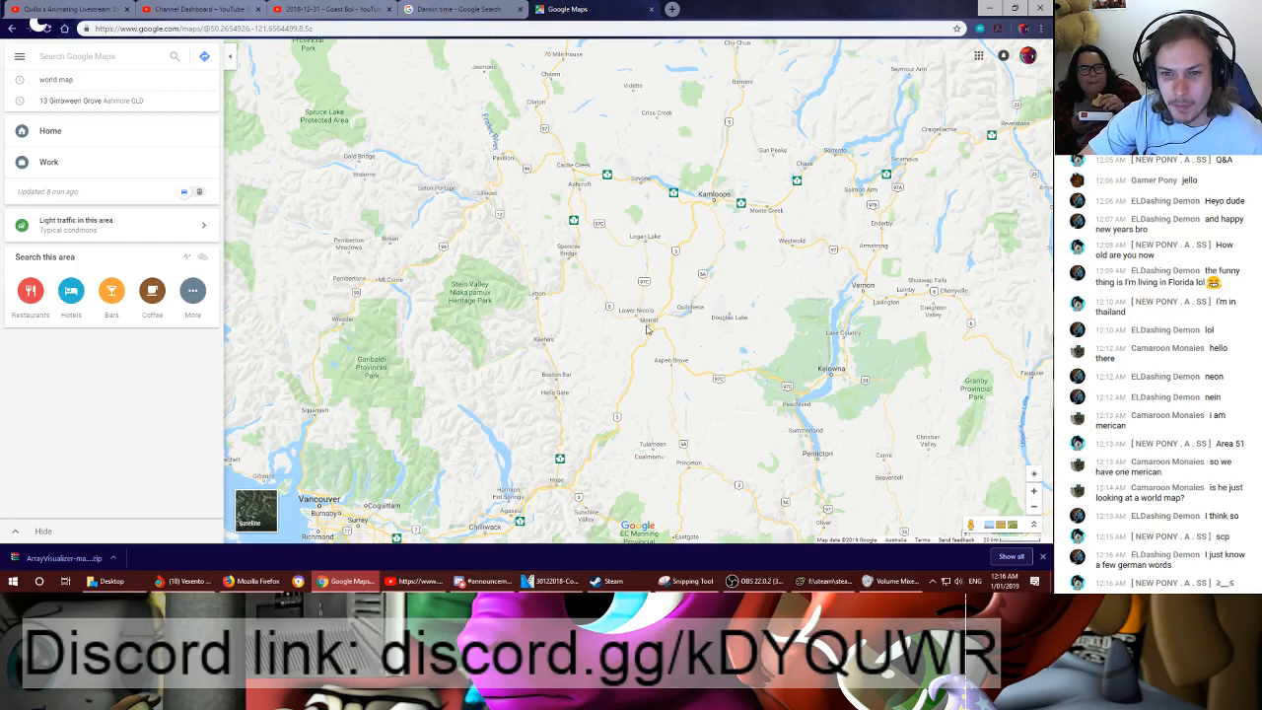
{"action": "left_click_drag", "start_coordinate": [729, 366], "coordinate": [664, 243]}
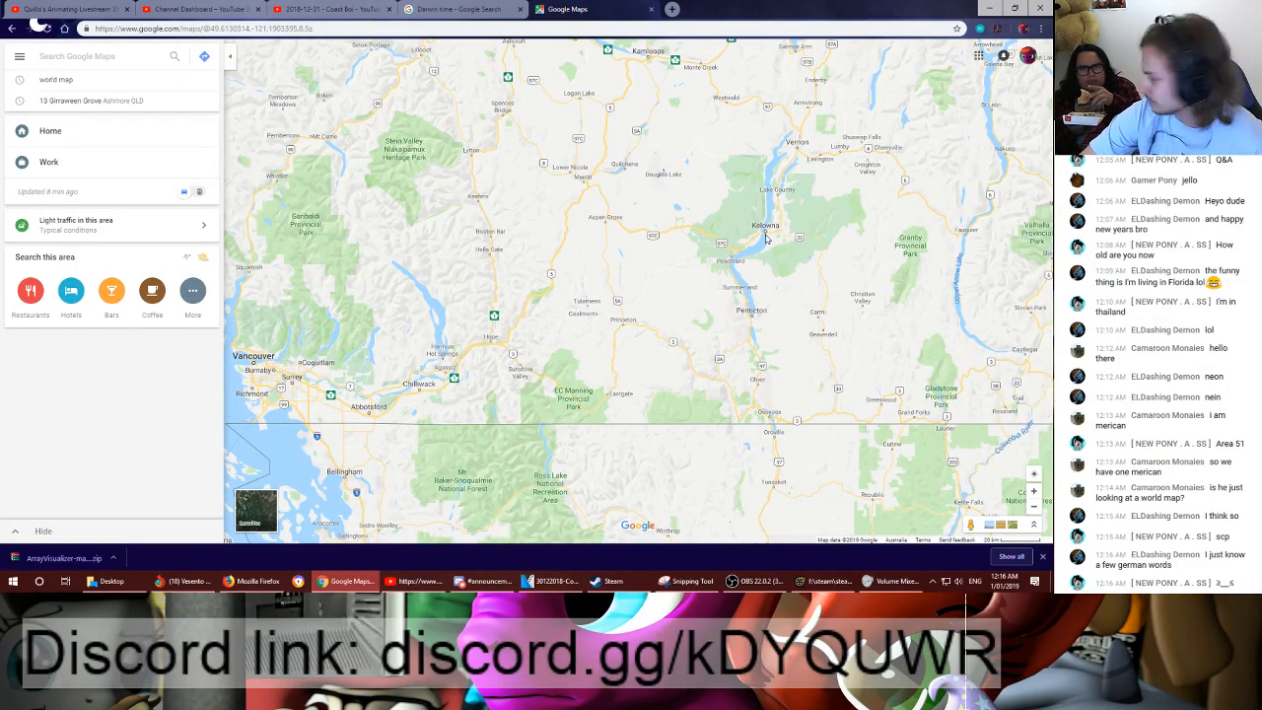
{"action": "left_click_drag", "start_coordinate": [708, 224], "coordinate": [706, 245]}
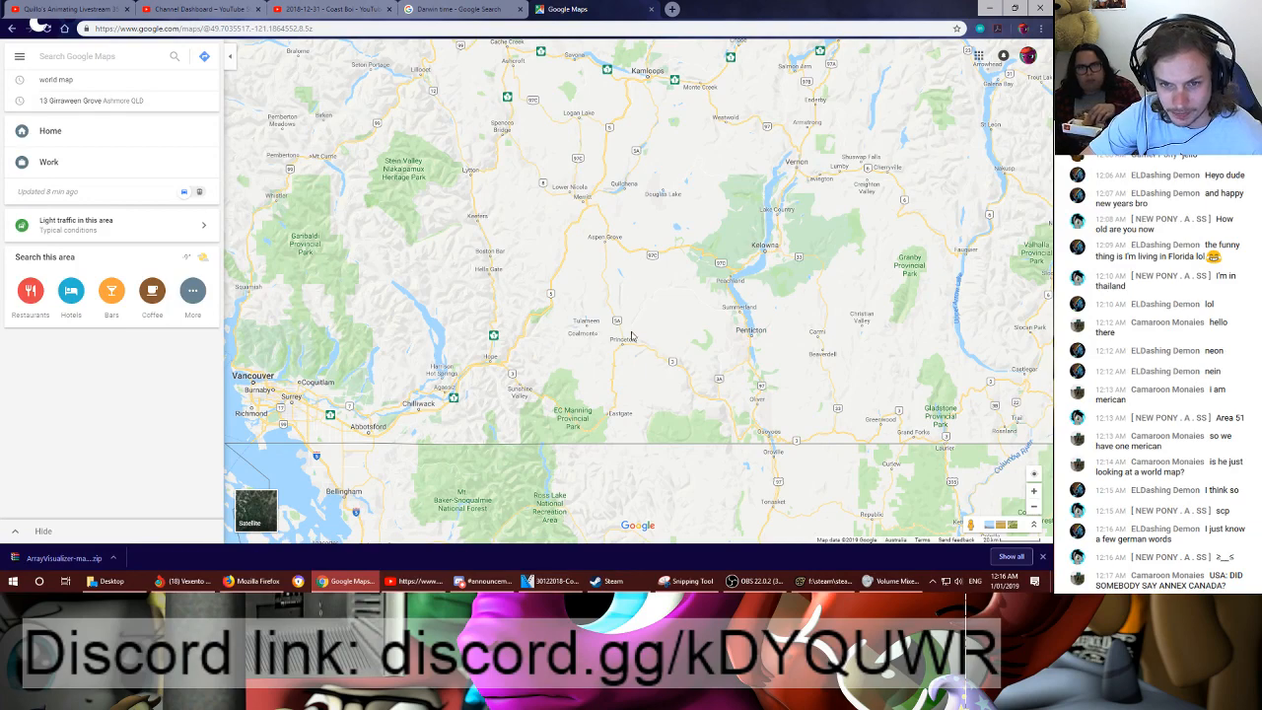
{"action": "scroll", "coordinate": [625, 352], "scroll_direction": "up", "scroll_amount": 2}
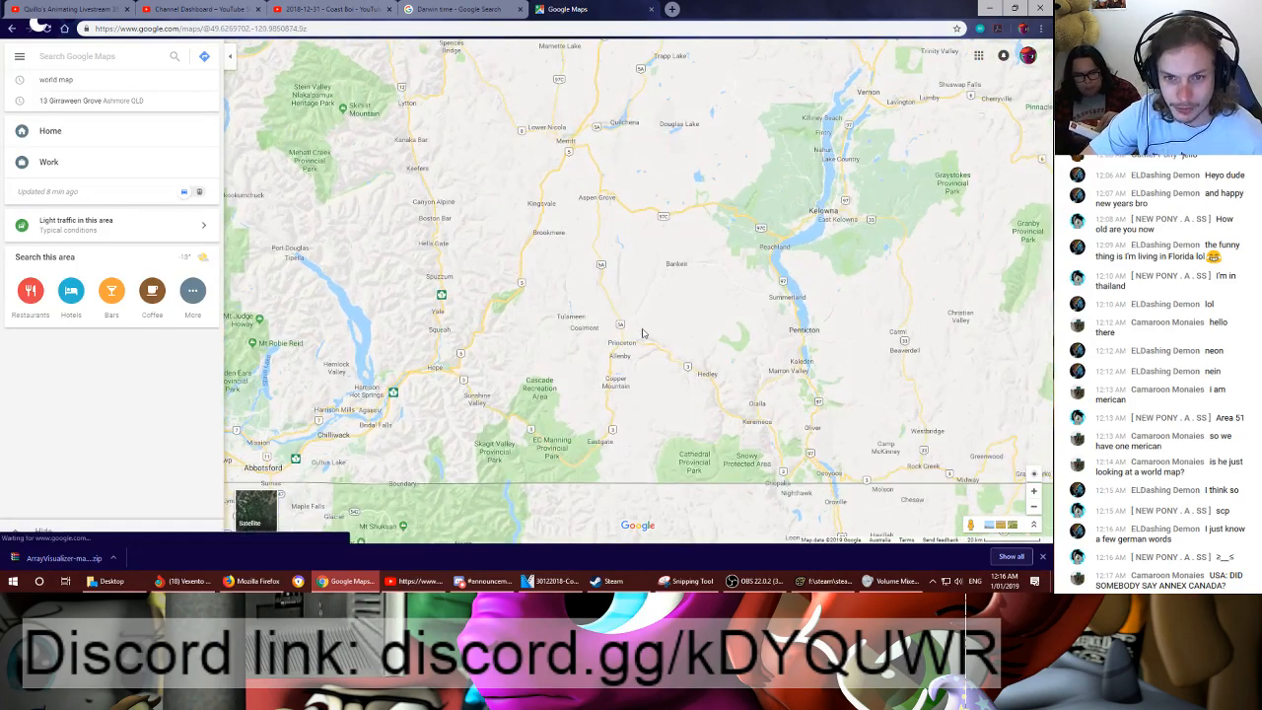
{"action": "scroll", "coordinate": [632, 345], "scroll_direction": "up", "scroll_amount": 4}
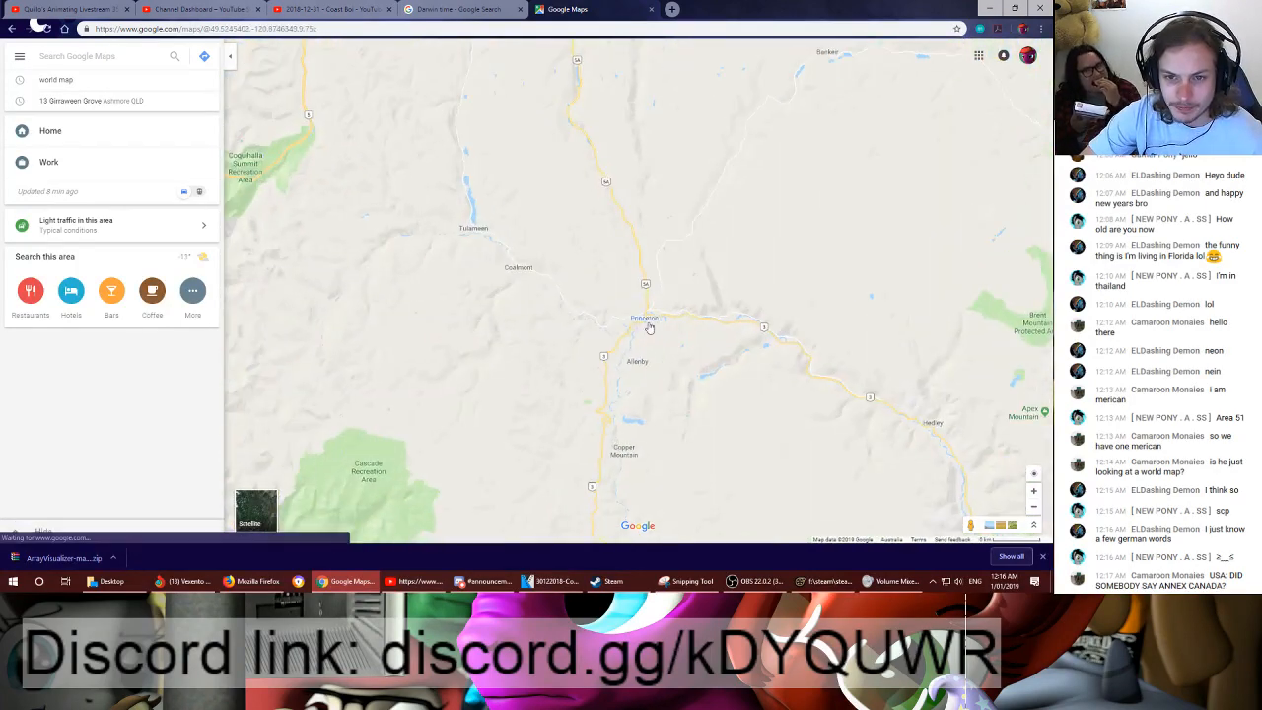
{"action": "scroll", "coordinate": [639, 317], "scroll_direction": "down", "scroll_amount": 4}
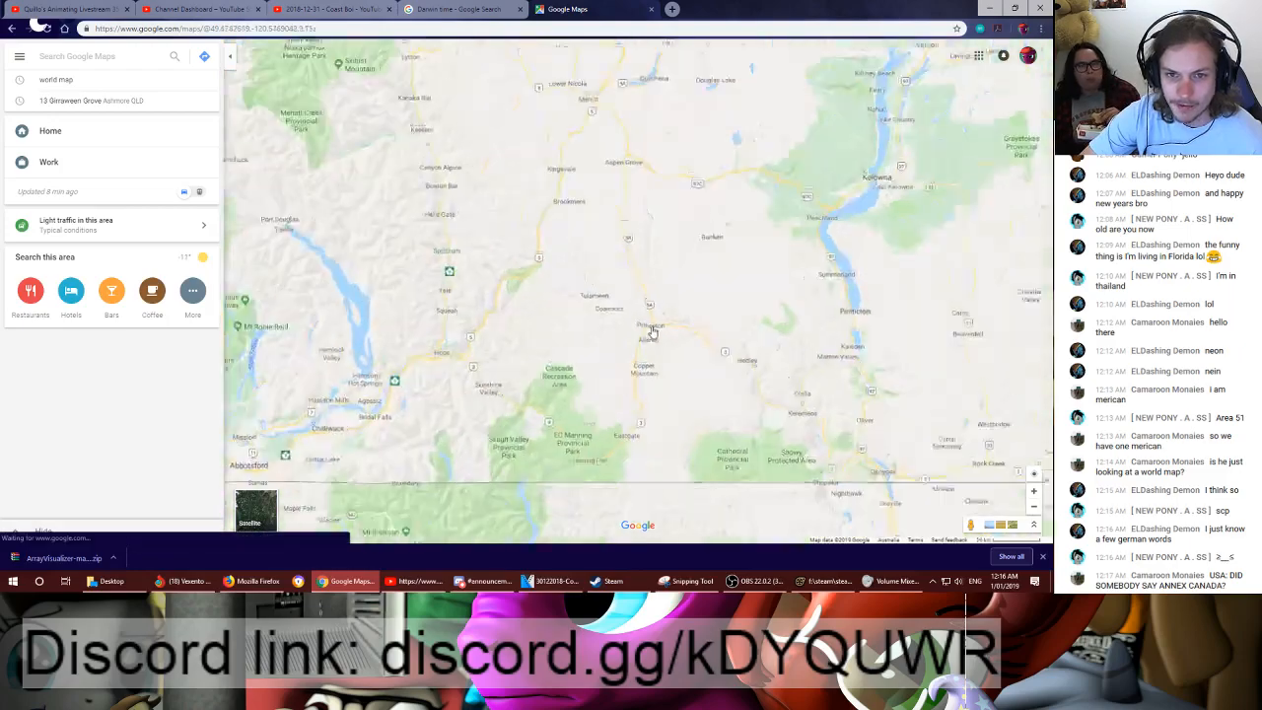
{"action": "scroll", "coordinate": [694, 352], "scroll_direction": "down", "scroll_amount": 2}
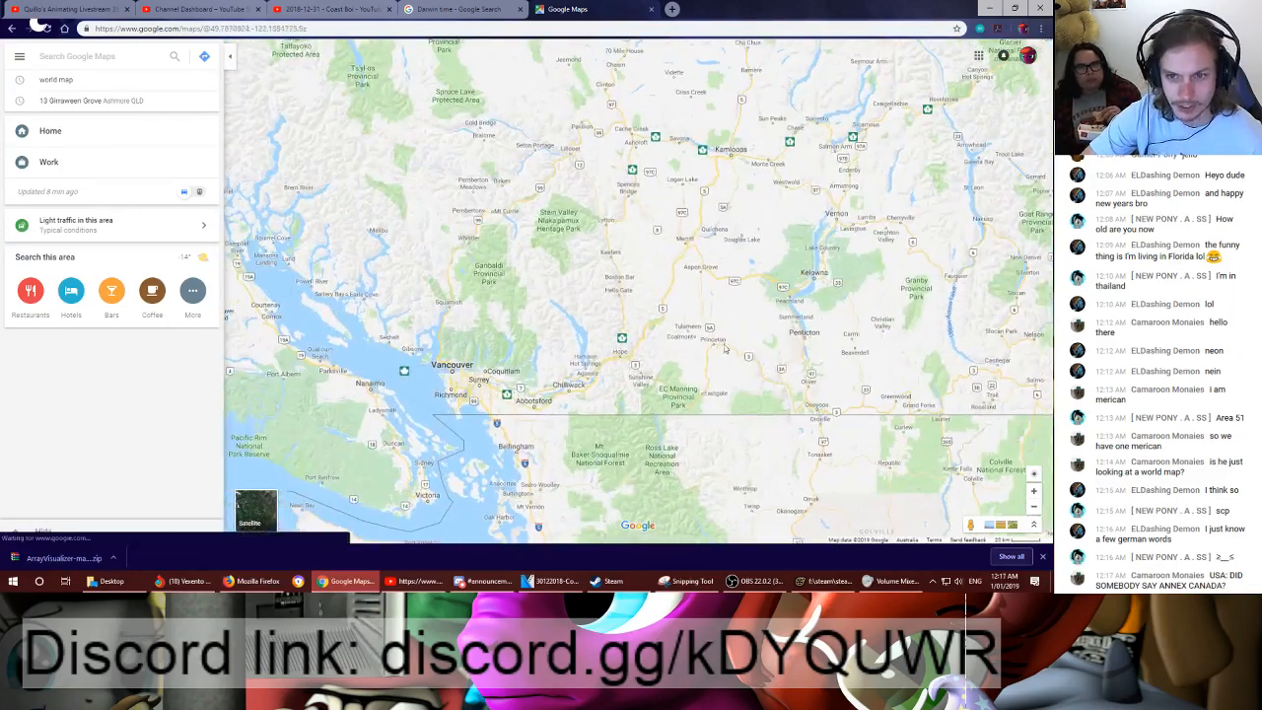
{"action": "scroll", "coordinate": [691, 353], "scroll_direction": "up", "scroll_amount": 3}
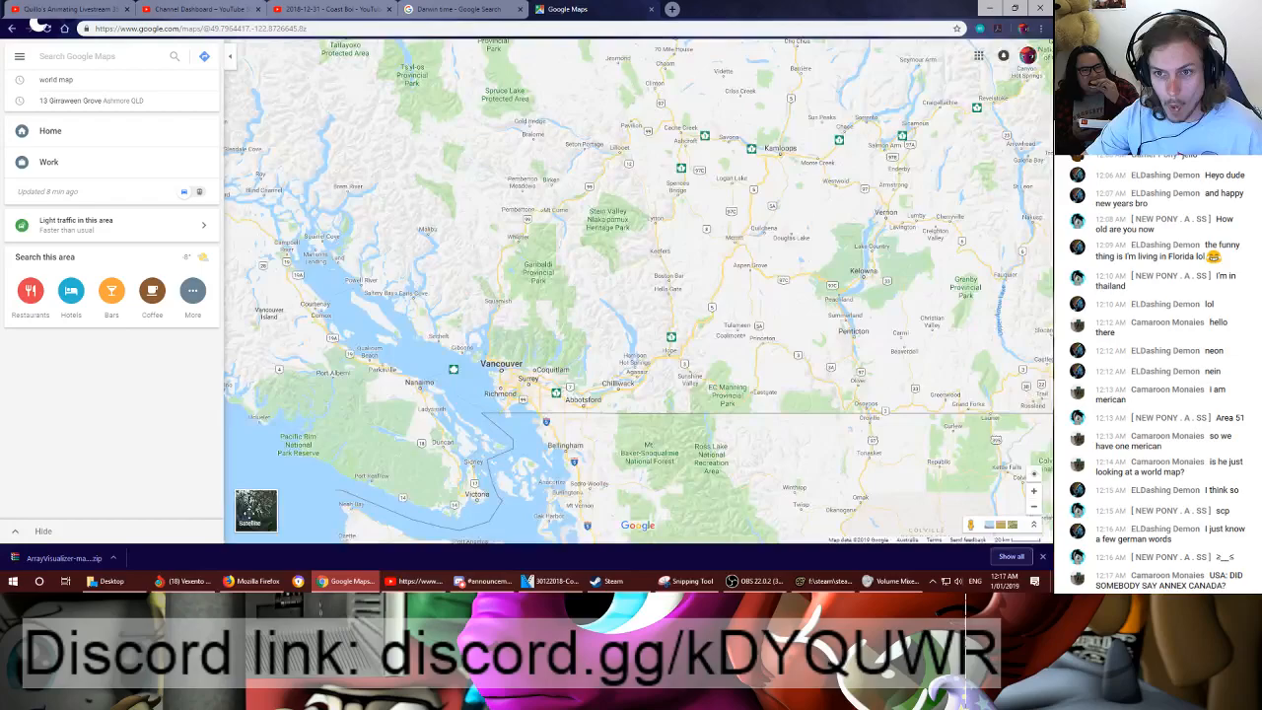
- Switch the map to satellite imagery and look closely at the town of Princeton and its aerodrome
{"action": "left_click", "coordinate": [255, 510]}
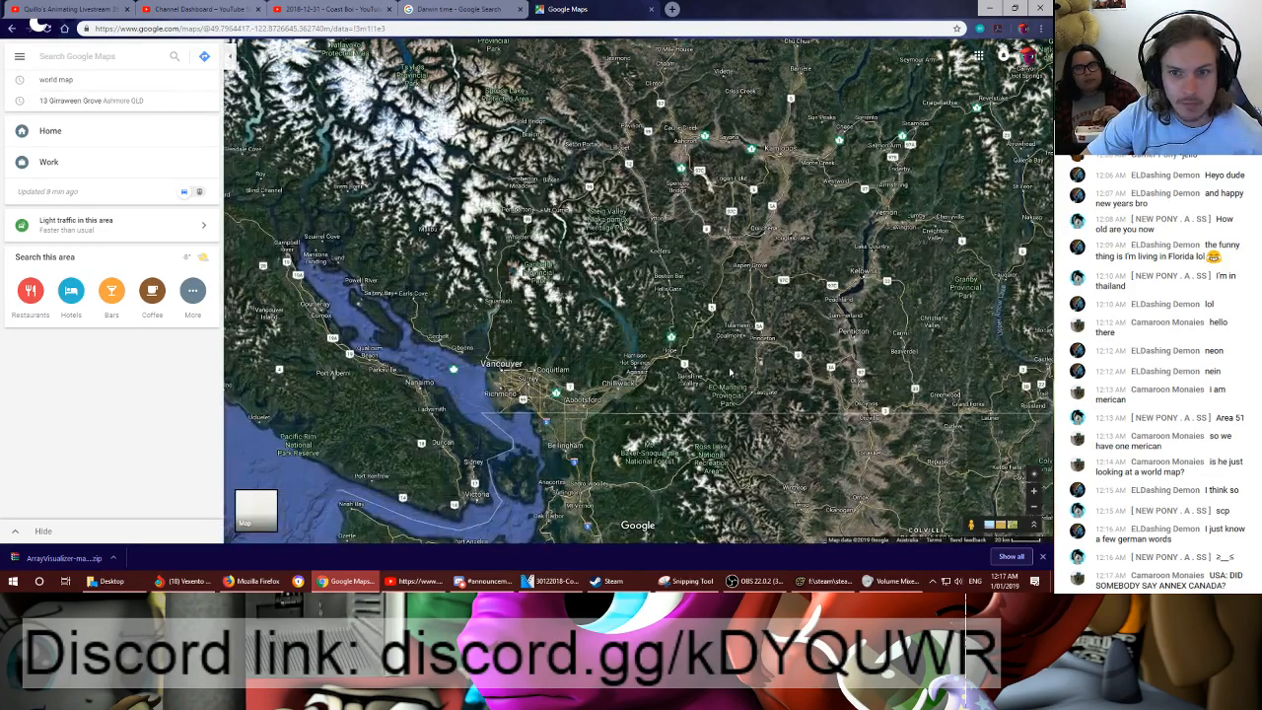
{"action": "scroll", "coordinate": [731, 372], "scroll_direction": "up", "scroll_amount": 3}
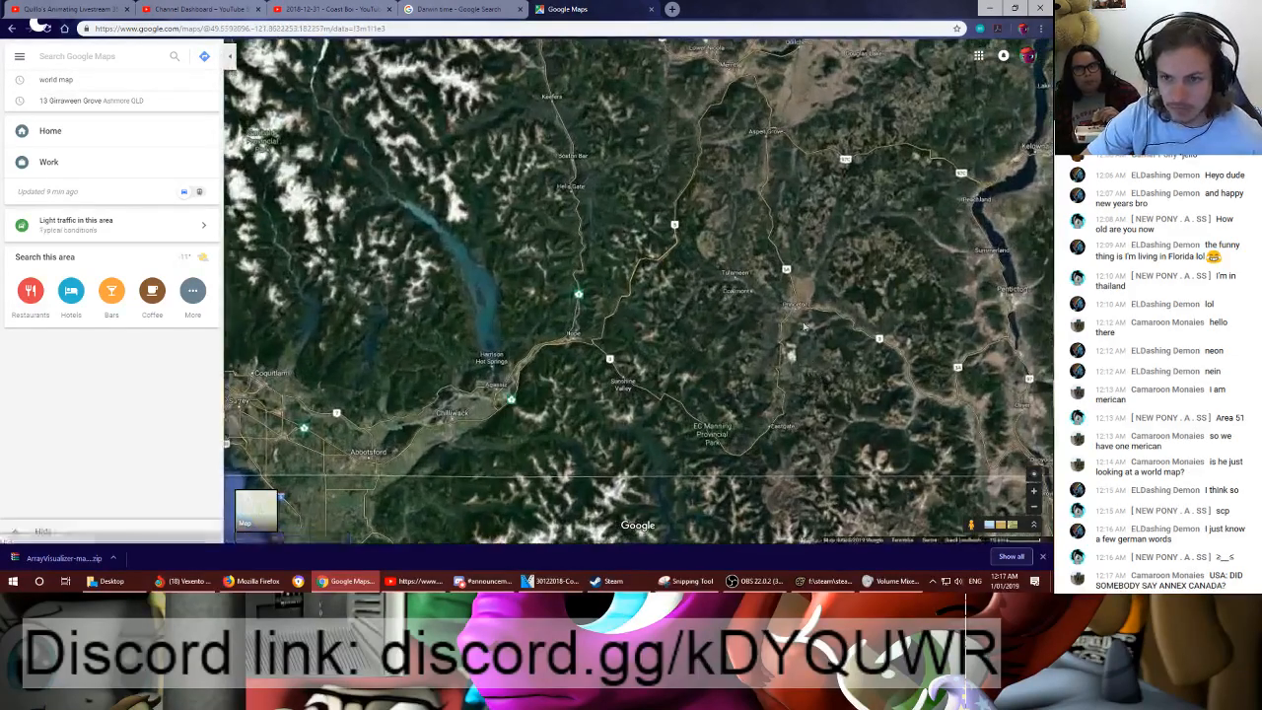
{"action": "scroll", "coordinate": [805, 325], "scroll_direction": "up", "scroll_amount": 5}
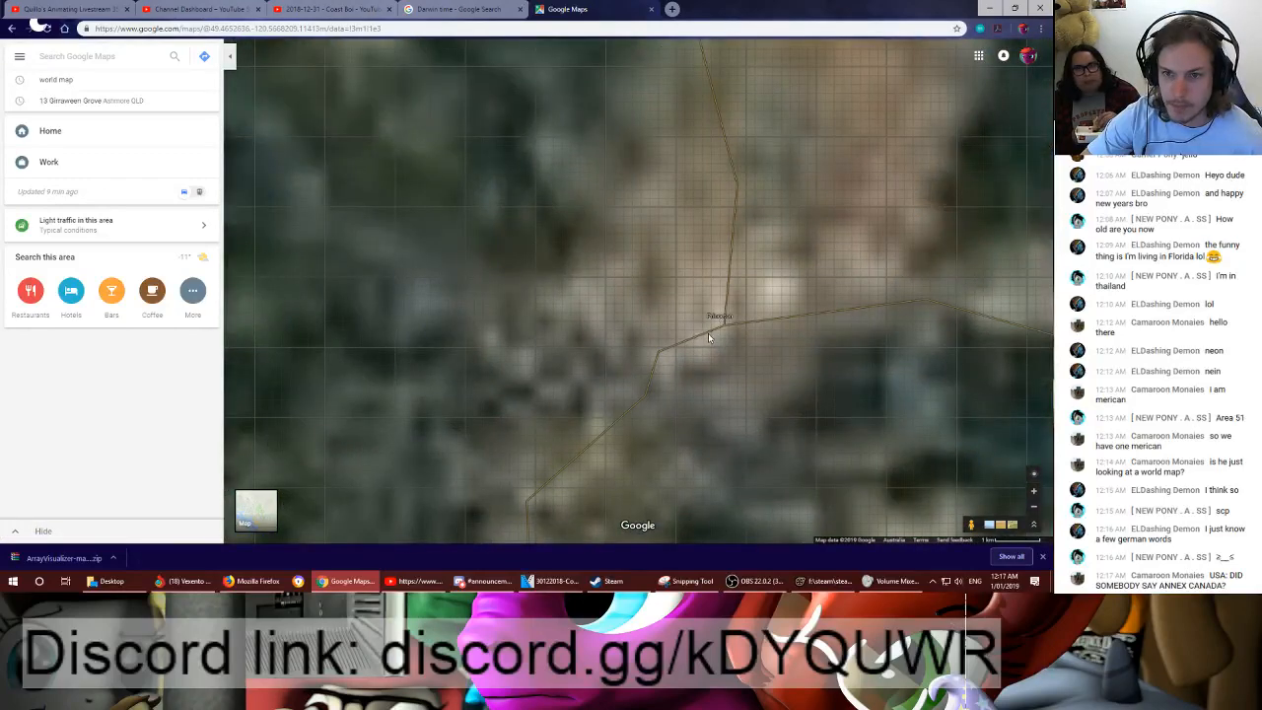
{"action": "left_click_drag", "start_coordinate": [767, 303], "coordinate": [660, 307]}
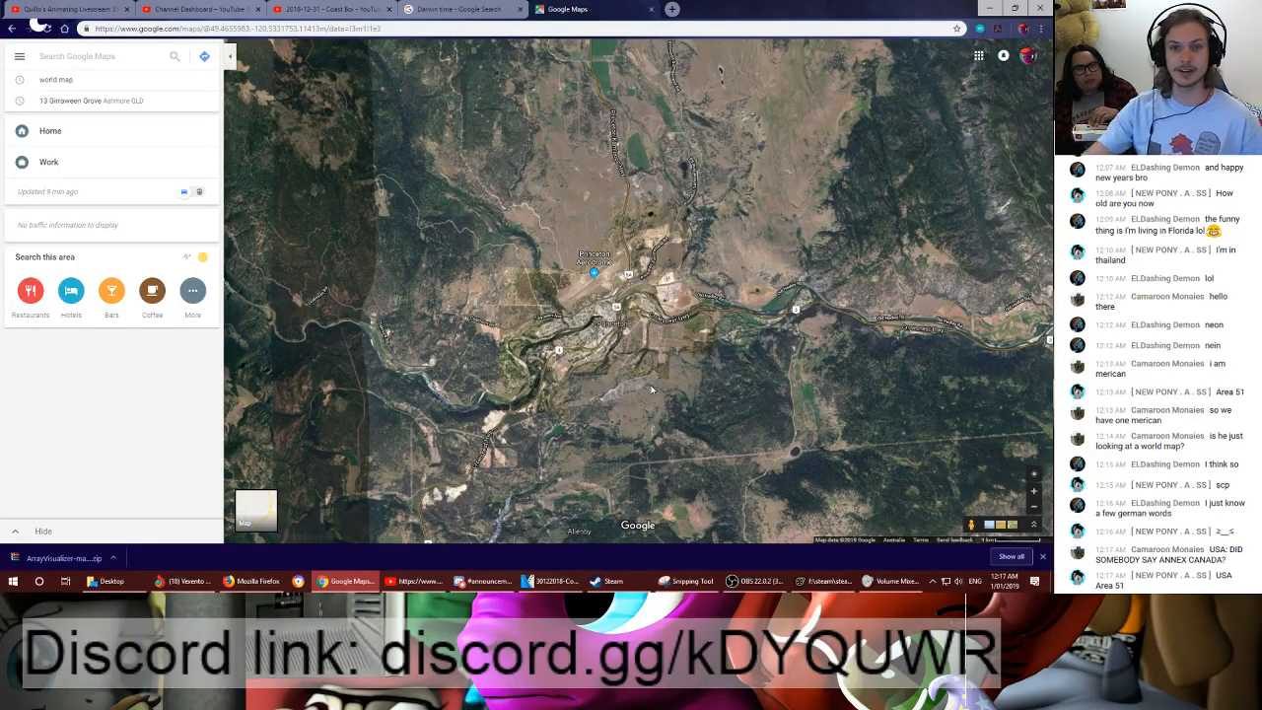
{"action": "scroll", "coordinate": [594, 345], "scroll_direction": "up", "scroll_amount": 2}
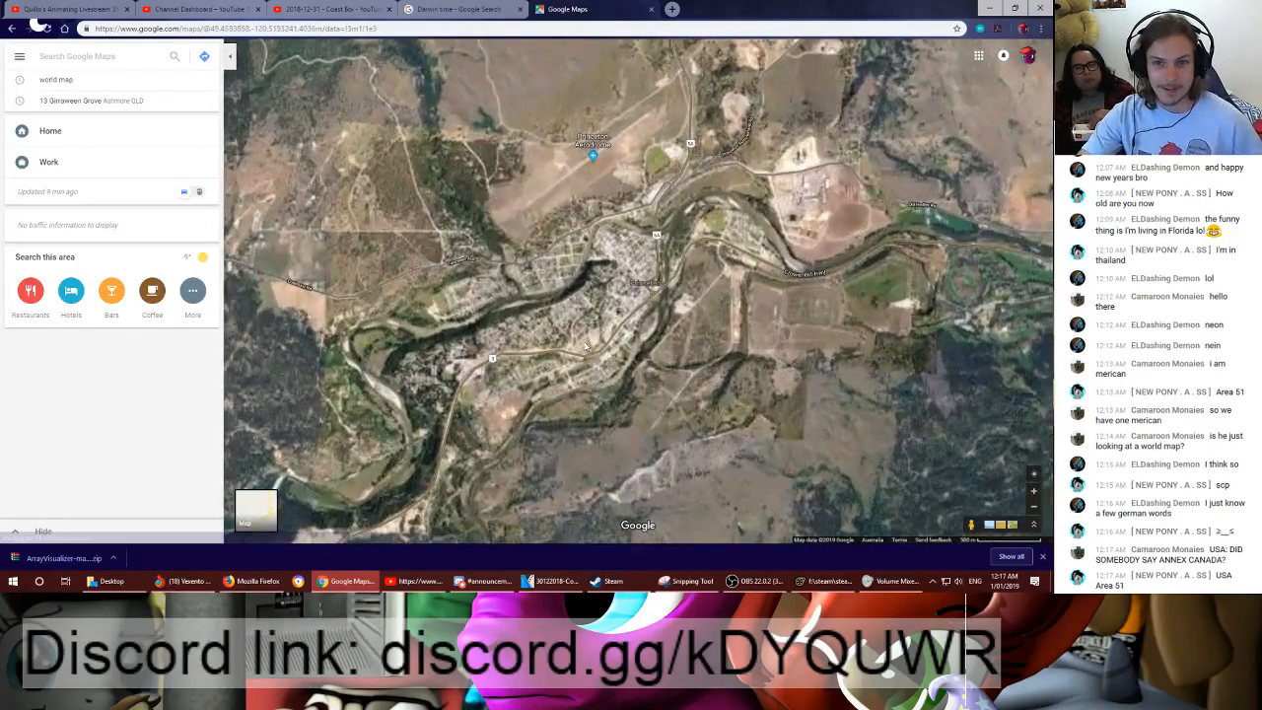
{"action": "scroll", "coordinate": [586, 345], "scroll_direction": "up", "scroll_amount": 1}
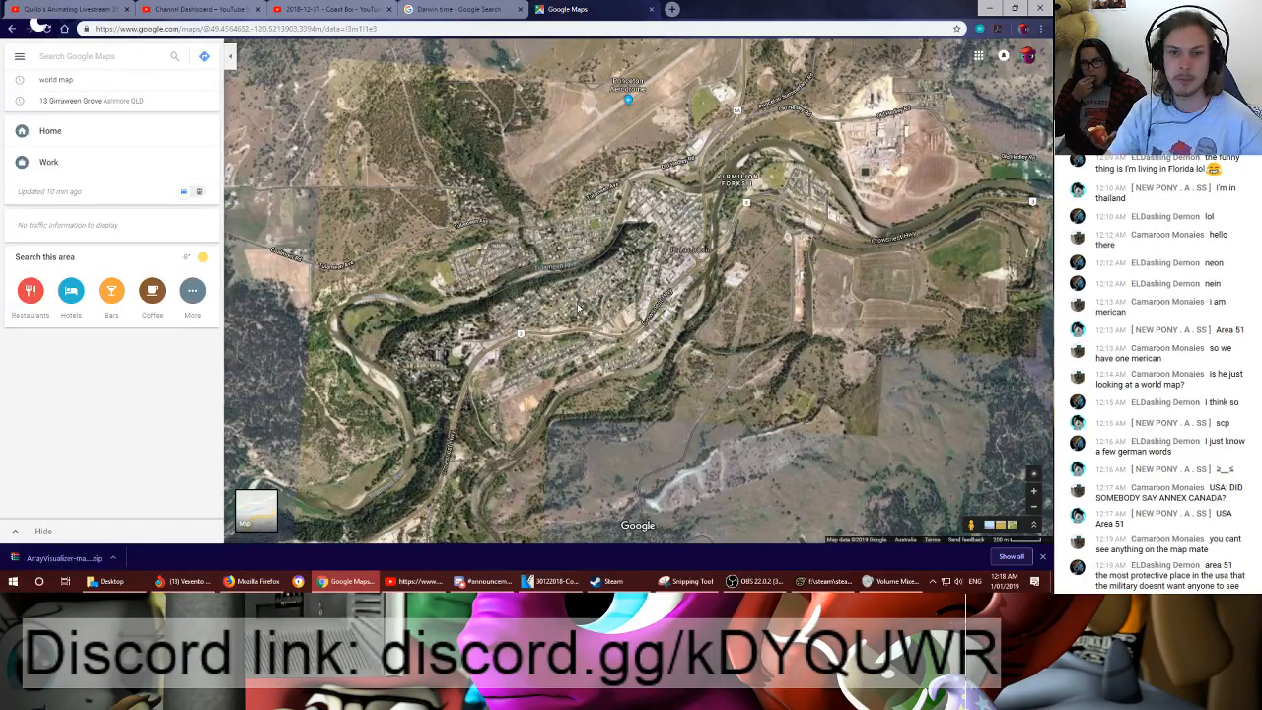
- Examine the satellite imagery along the Washington border, from Eastgate and Tulameen west to Vancouver and east to Penticton and Kelowna
{"action": "scroll", "coordinate": [552, 213], "scroll_direction": "down", "scroll_amount": 5}
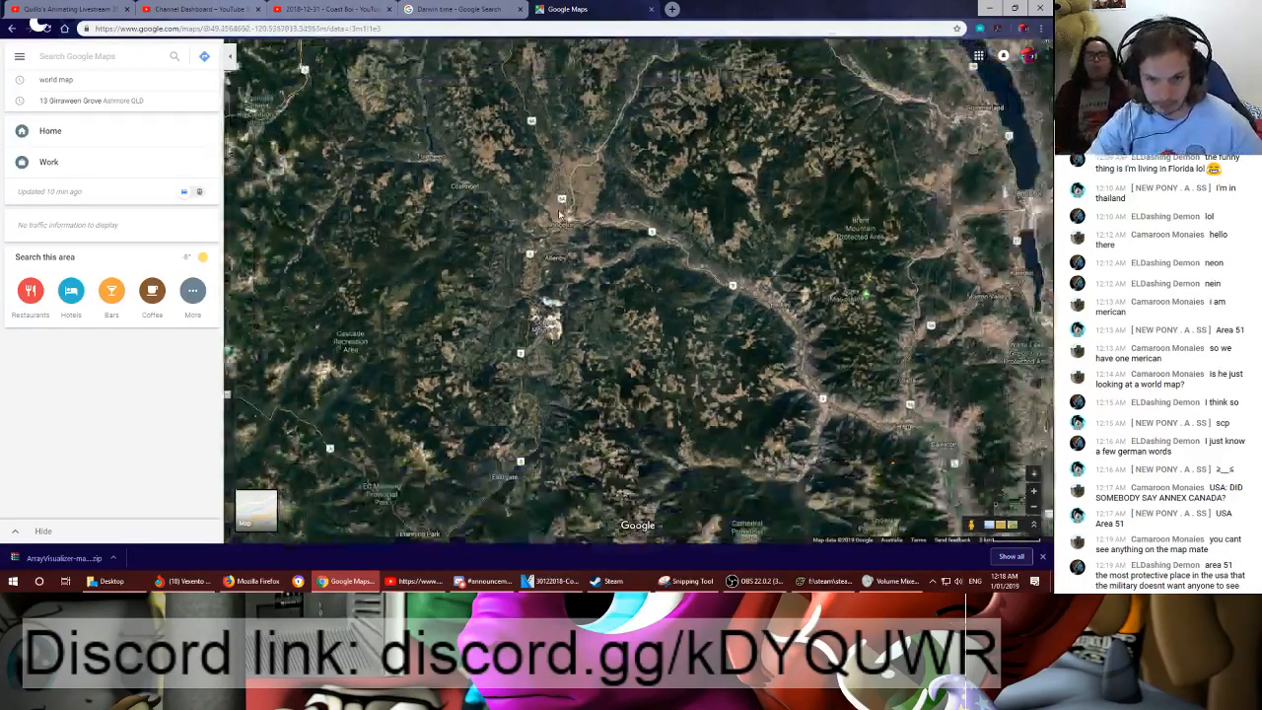
{"action": "scroll", "coordinate": [559, 214], "scroll_direction": "down", "scroll_amount": 3}
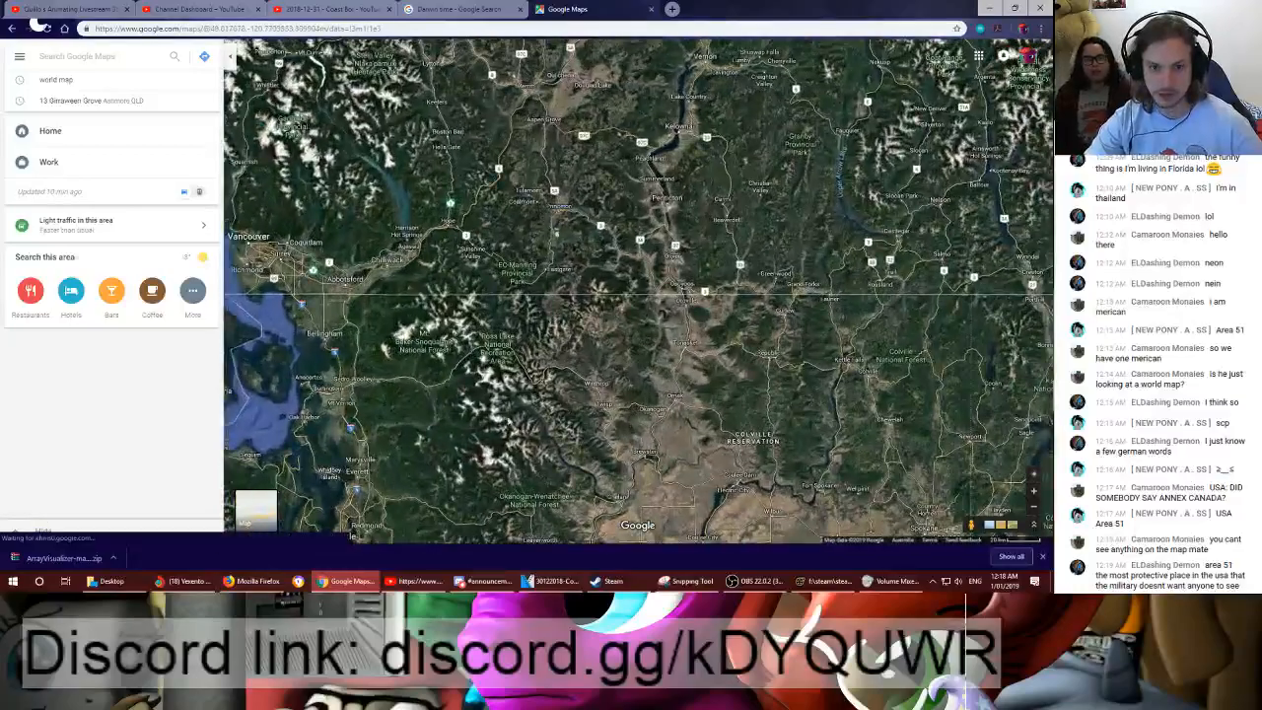
{"action": "scroll", "coordinate": [601, 286], "scroll_direction": "down", "scroll_amount": 3}
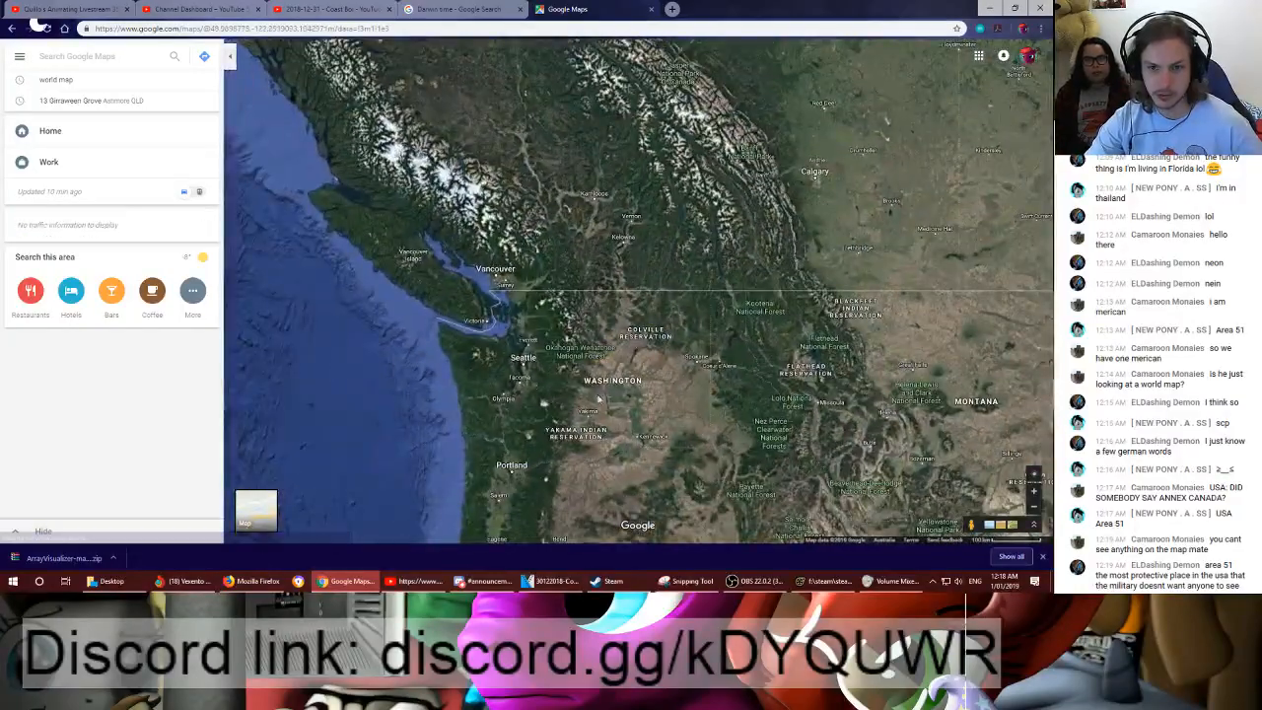
{"action": "scroll", "coordinate": [584, 335], "scroll_direction": "up", "scroll_amount": 5}
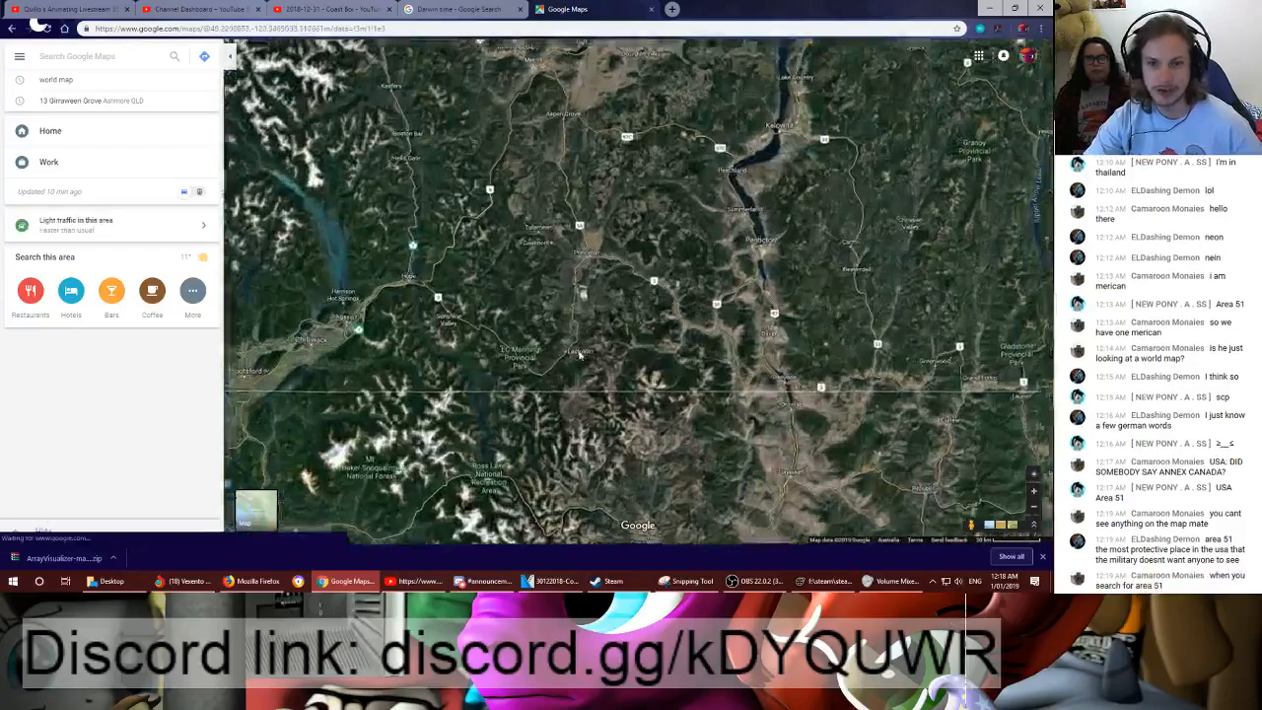
{"action": "scroll", "coordinate": [580, 355], "scroll_direction": "up", "scroll_amount": 2}
{"action": "scroll", "coordinate": [606, 384], "scroll_direction": "up", "scroll_amount": 2}
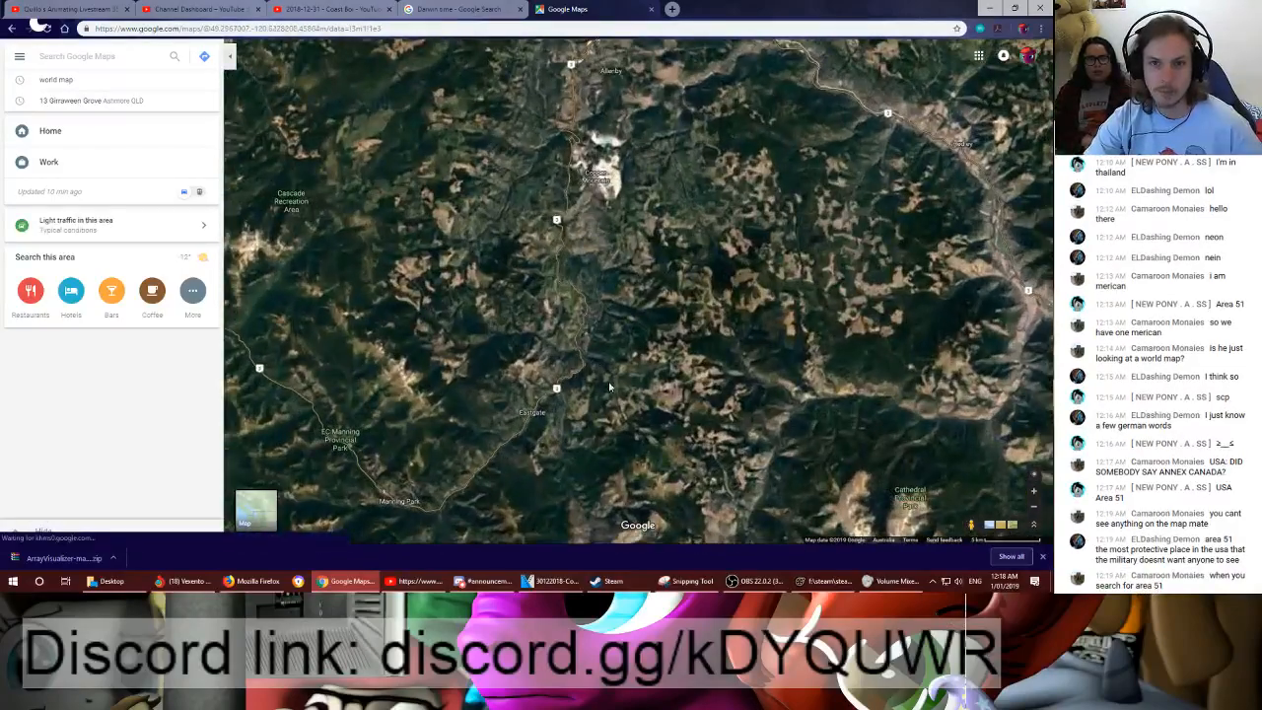
{"action": "left_click_drag", "start_coordinate": [603, 295], "coordinate": [700, 488]}
{"action": "left_click_drag", "start_coordinate": [538, 187], "coordinate": [686, 290]}
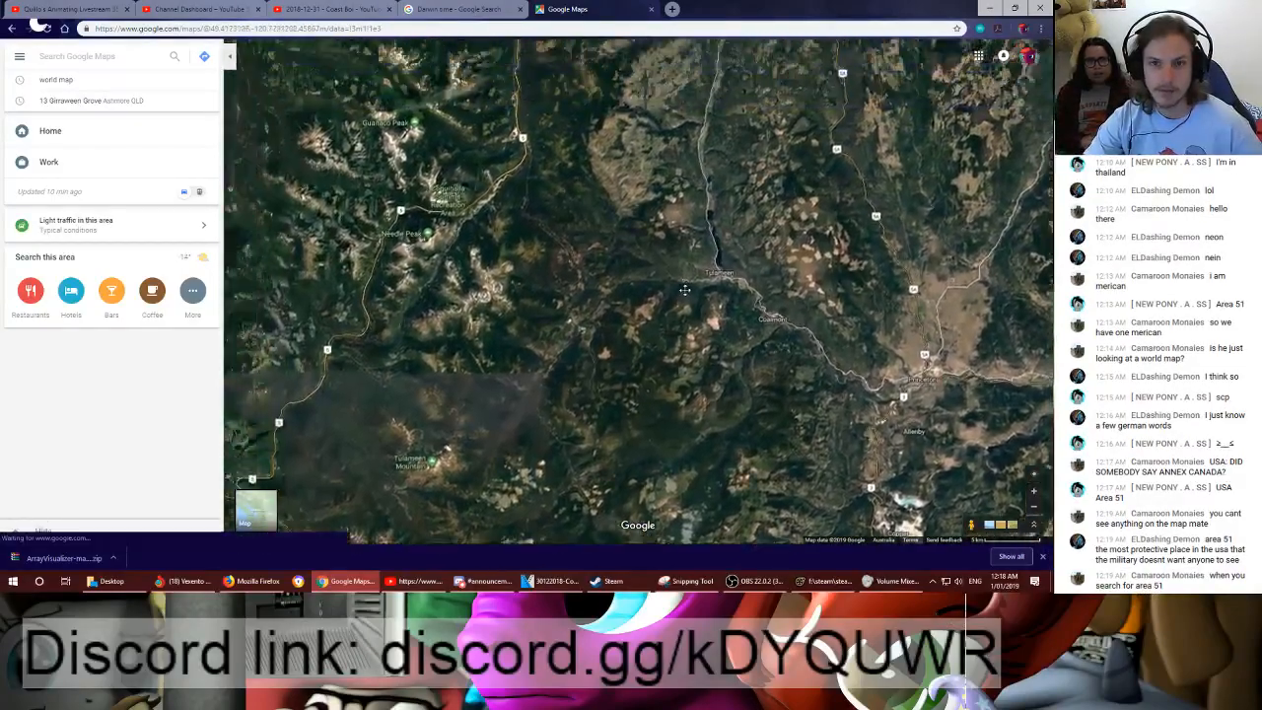
{"action": "scroll", "coordinate": [685, 290], "scroll_direction": "down", "scroll_amount": 5}
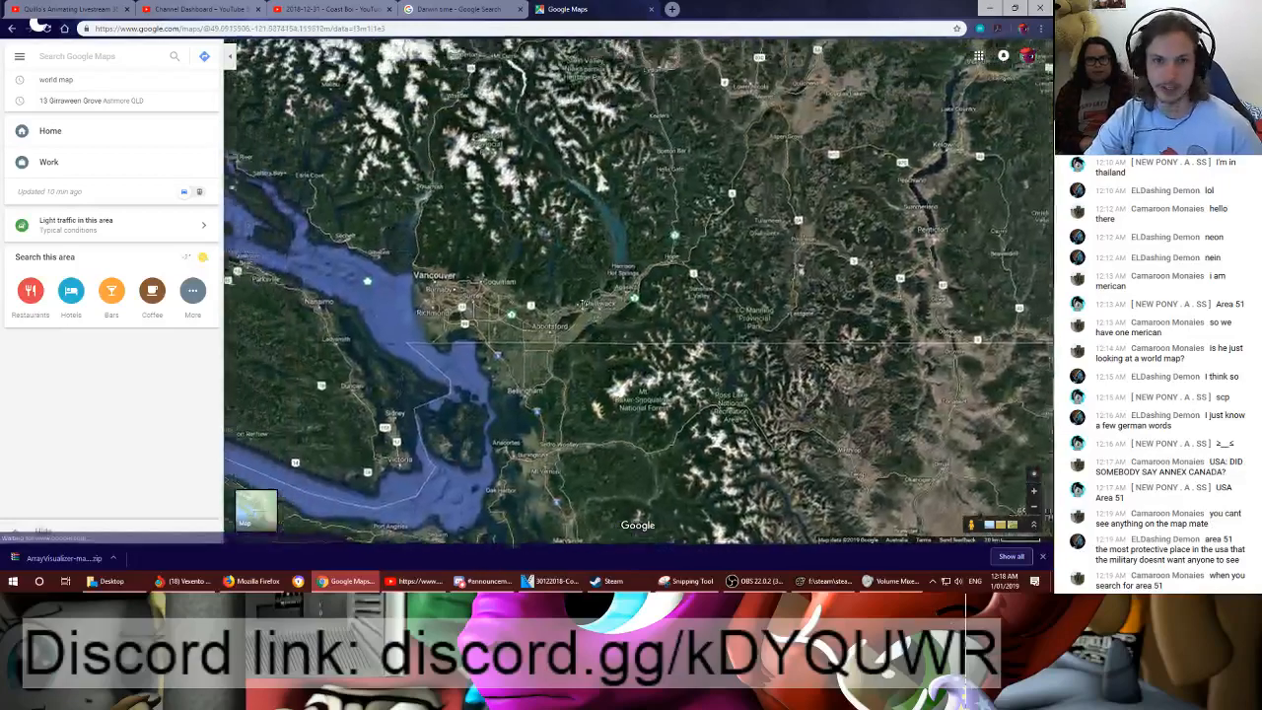
{"action": "left_click_drag", "start_coordinate": [441, 291], "coordinate": [475, 308]}
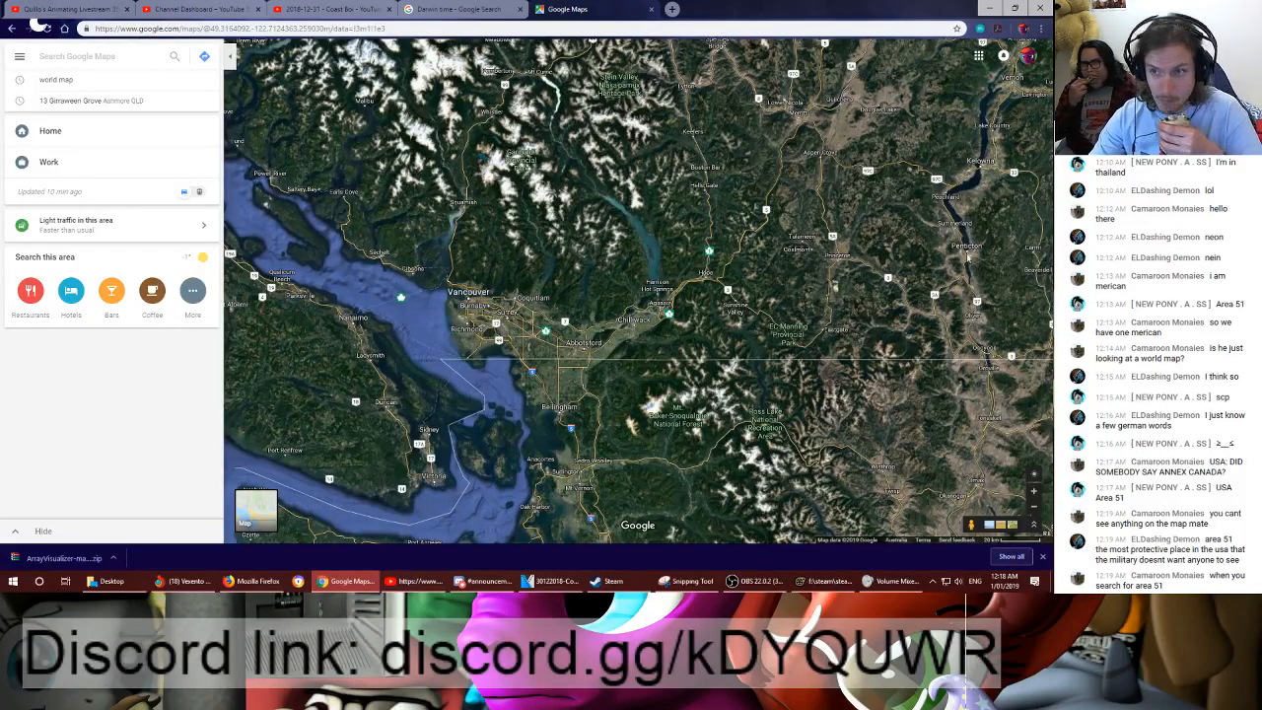
{"action": "left_click_drag", "start_coordinate": [965, 258], "coordinate": [526, 259]}
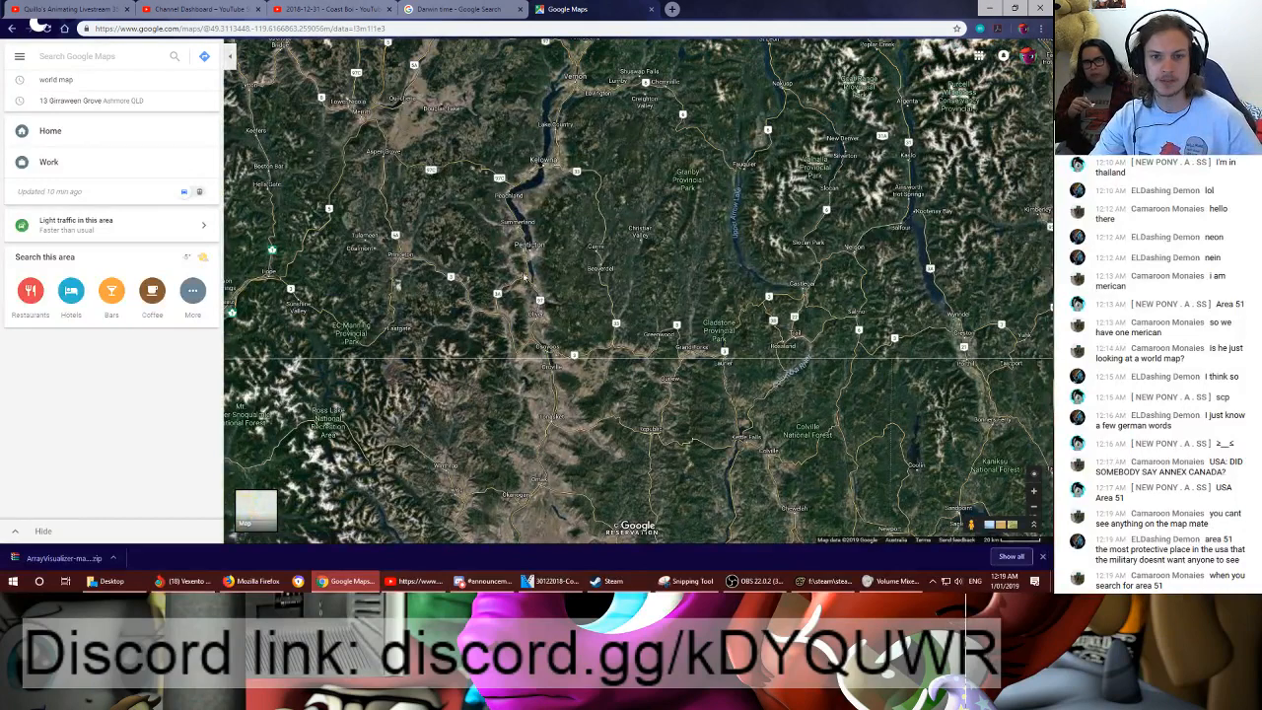
{"action": "left_click_drag", "start_coordinate": [465, 243], "coordinate": [524, 366]}
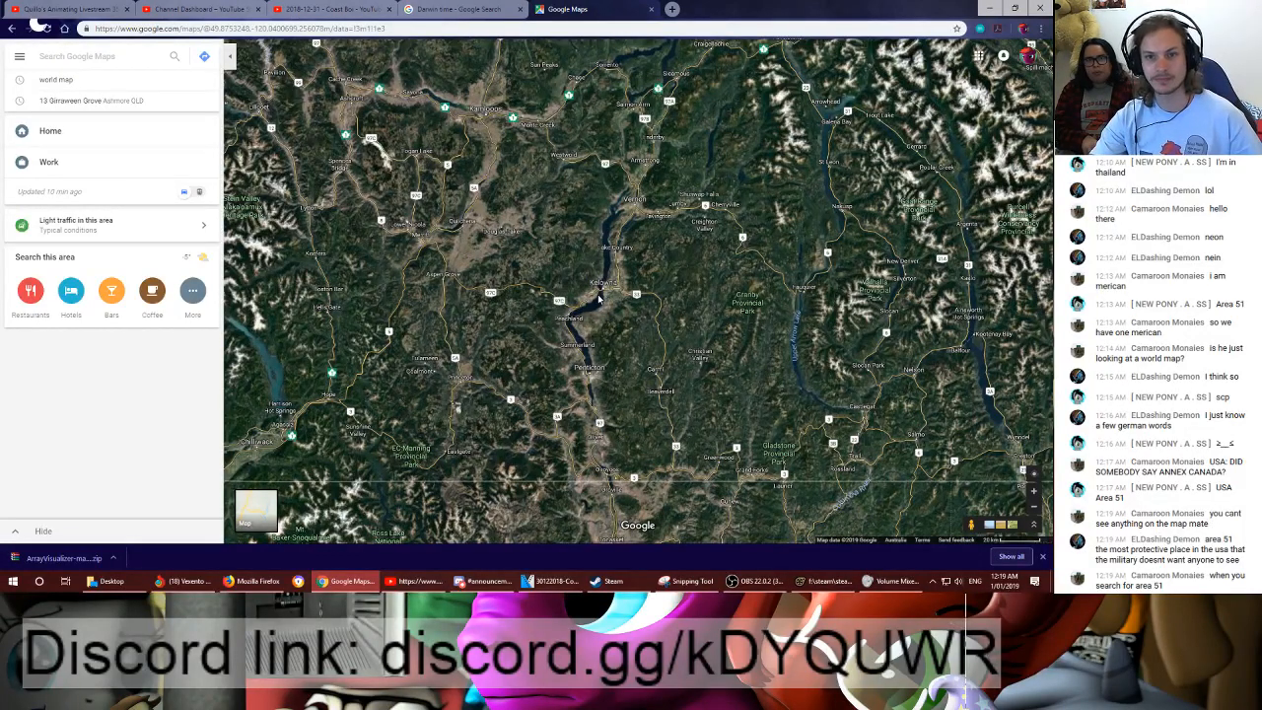
- Examine the satellite view of North America, from western Canada across the Great Lakes to Toronto and the northeastern United States
{"action": "scroll", "coordinate": [659, 285], "scroll_direction": "down", "scroll_amount": 1}
{"action": "left_click_drag", "start_coordinate": [667, 285], "coordinate": [621, 343]}
{"action": "scroll", "coordinate": [620, 342], "scroll_direction": "down", "scroll_amount": 5}
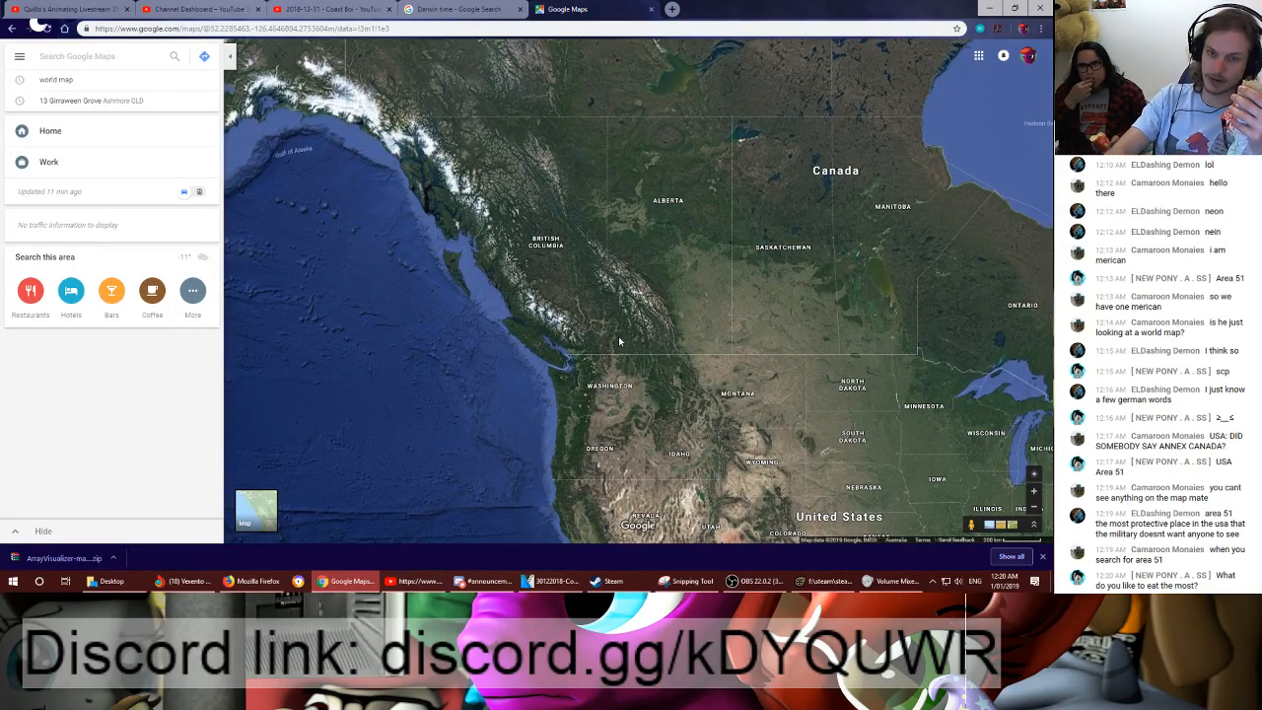
{"action": "scroll", "coordinate": [619, 341], "scroll_direction": "down", "scroll_amount": 5}
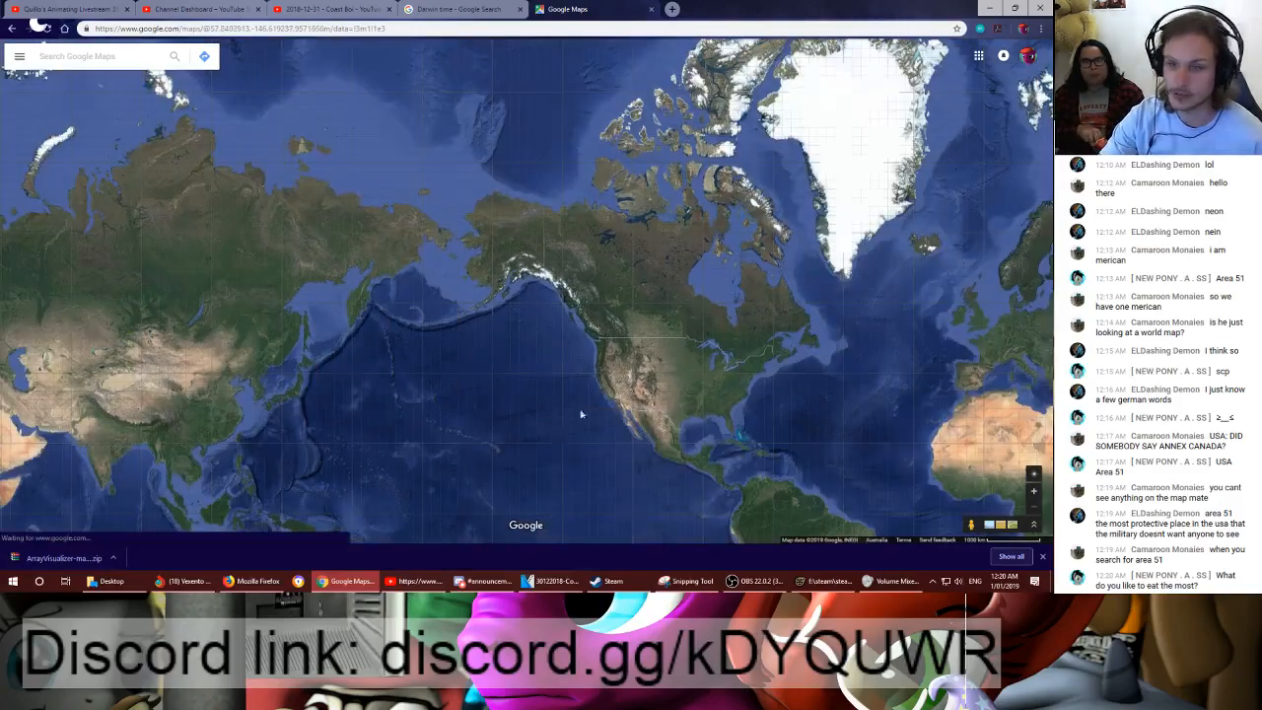
{"action": "scroll", "coordinate": [541, 286], "scroll_direction": "up", "scroll_amount": 2}
{"action": "scroll", "coordinate": [541, 286], "scroll_direction": "up", "scroll_amount": 3}
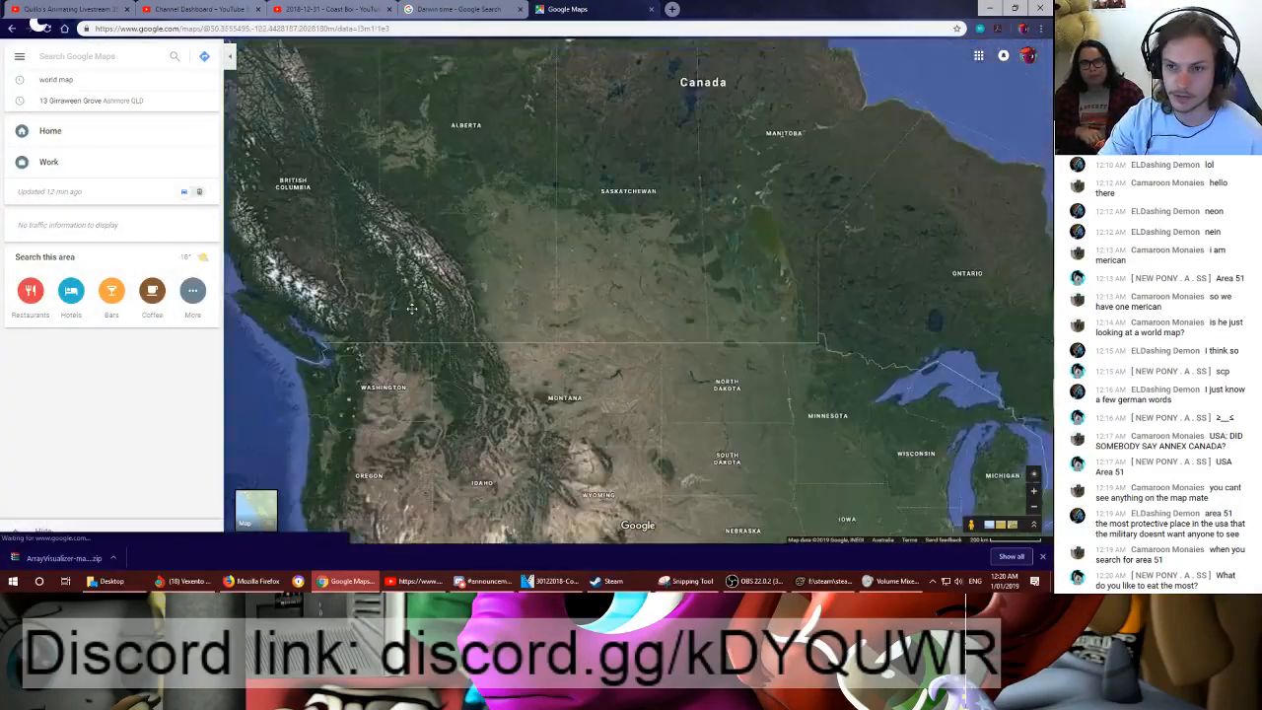
{"action": "left_click_drag", "start_coordinate": [412, 309], "coordinate": [321, 303]}
{"action": "scroll", "coordinate": [610, 340], "scroll_direction": "up", "scroll_amount": 1}
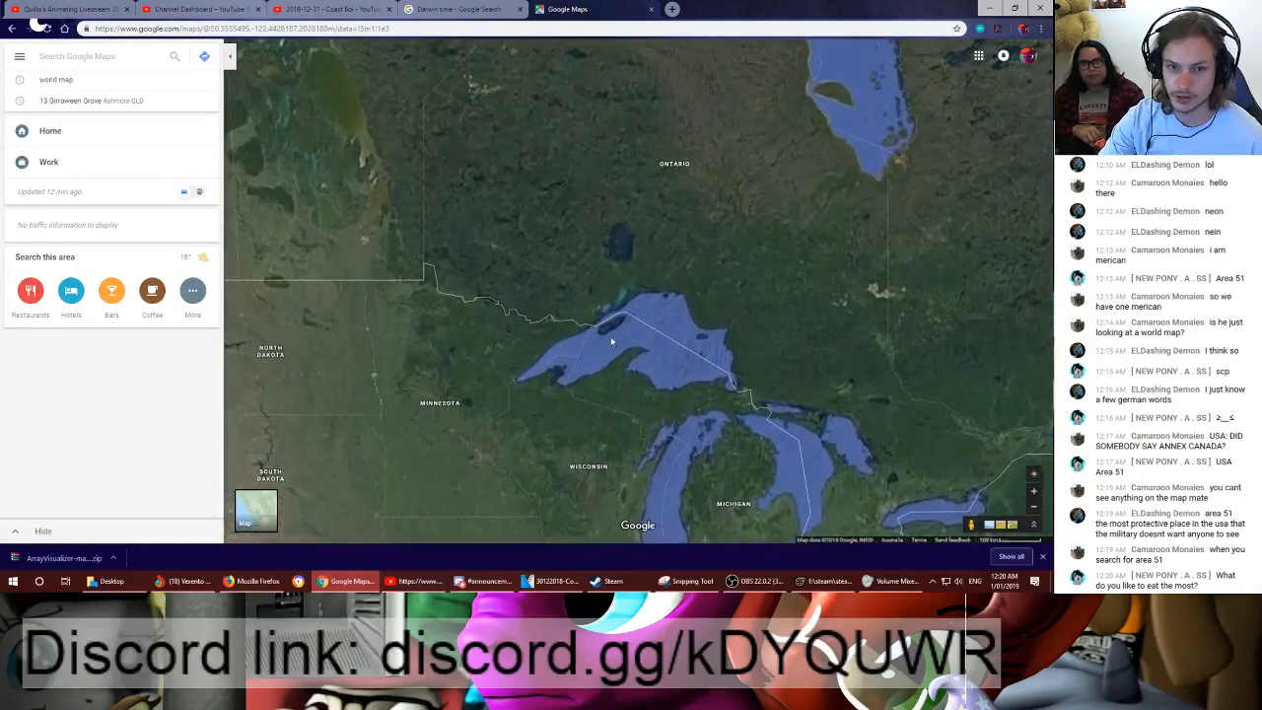
{"action": "left_click_drag", "start_coordinate": [642, 294], "coordinate": [464, 235]}
{"action": "left_click_drag", "start_coordinate": [681, 384], "coordinate": [543, 207]}
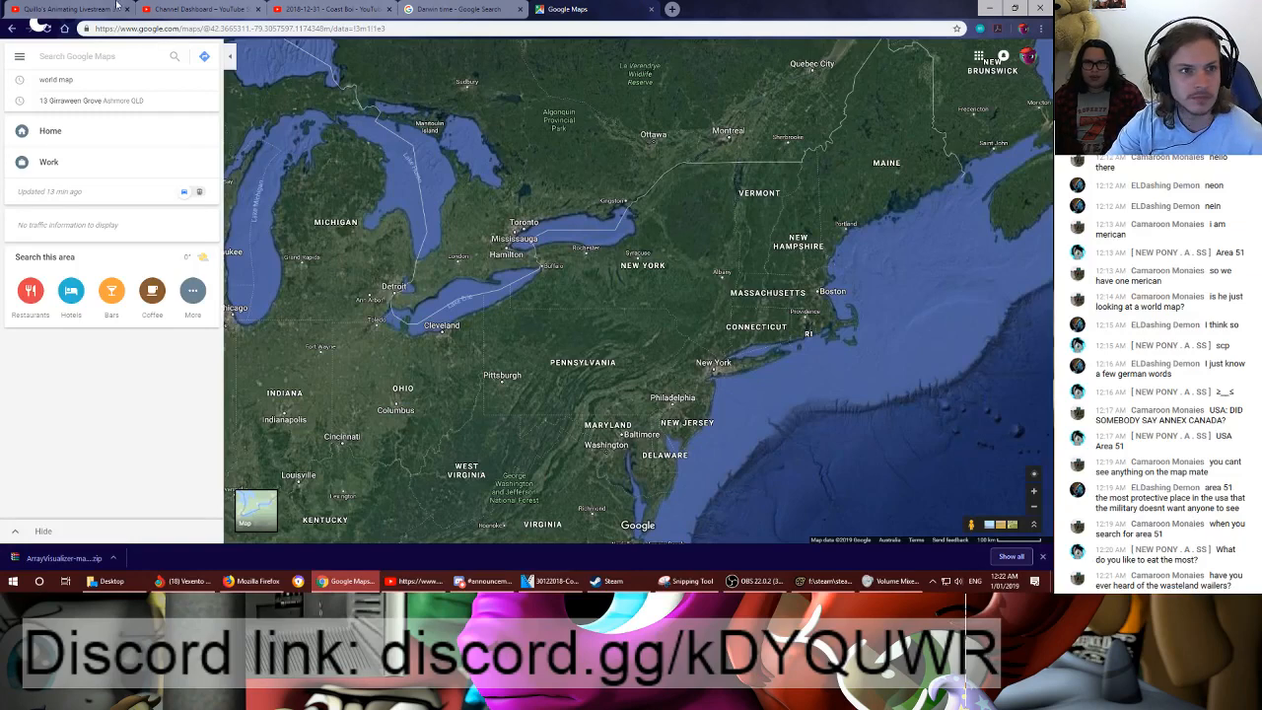
- Open the livestream event's Live Control Room, and switch from the channel dashboard to the other YouTube window
{"action": "left_click", "coordinate": [77, 10]}
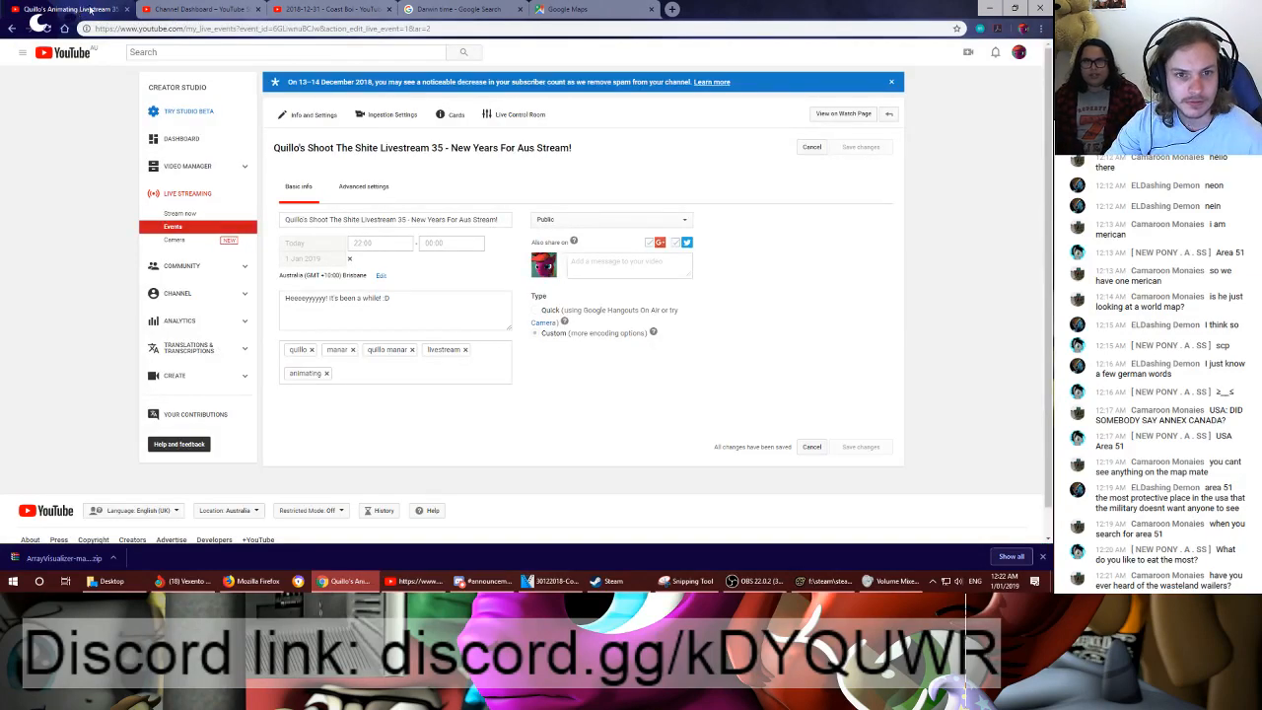
{"action": "left_click", "coordinate": [518, 115]}
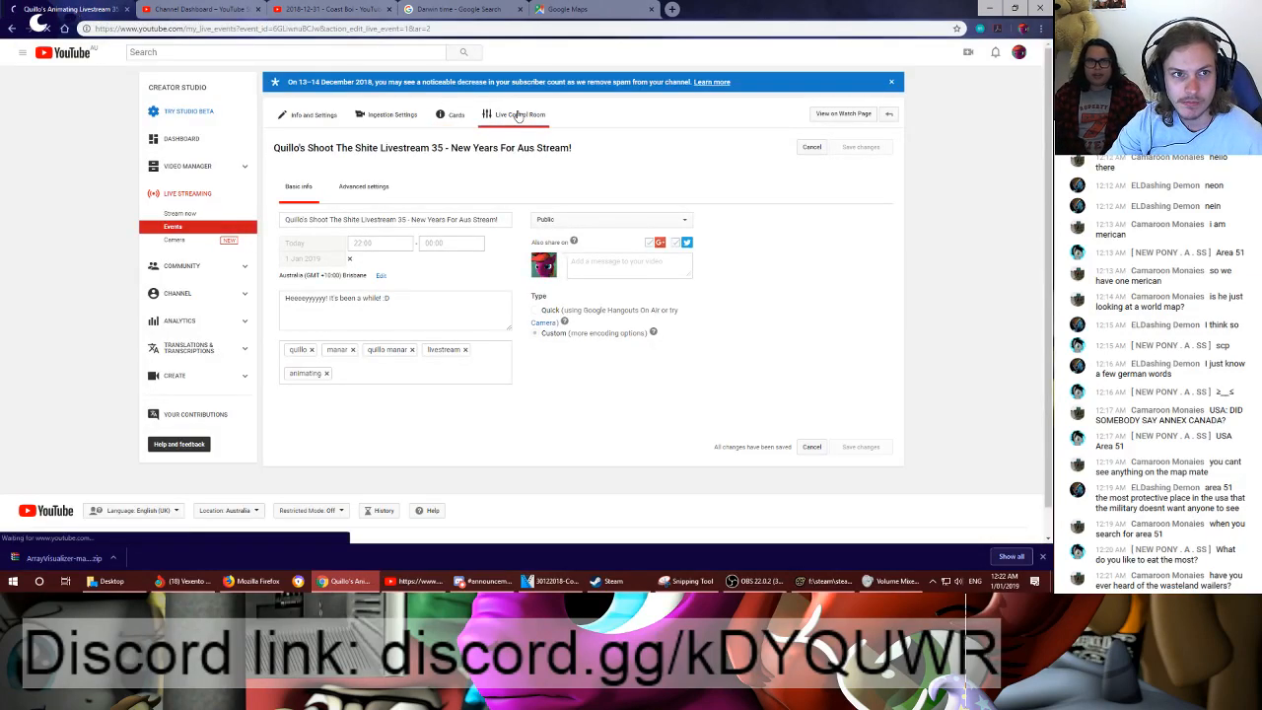
{"action": "left_click", "coordinate": [237, 10]}
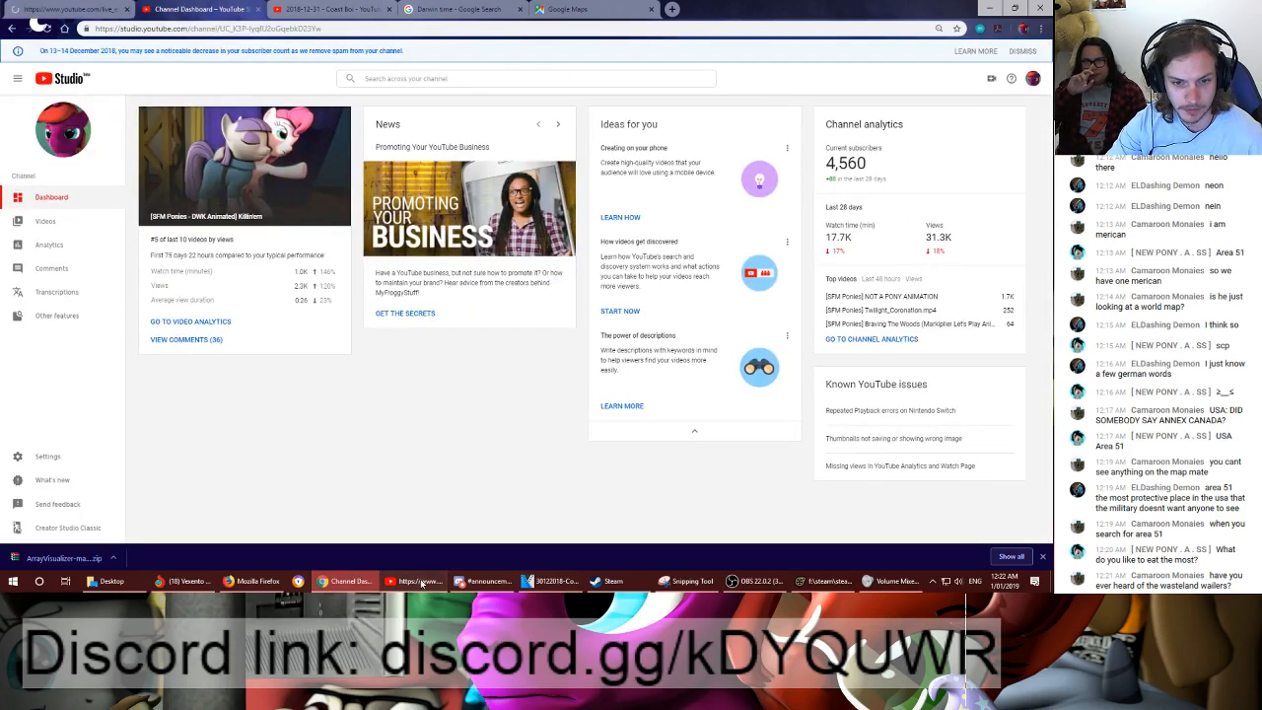
{"action": "left_click", "coordinate": [421, 582]}
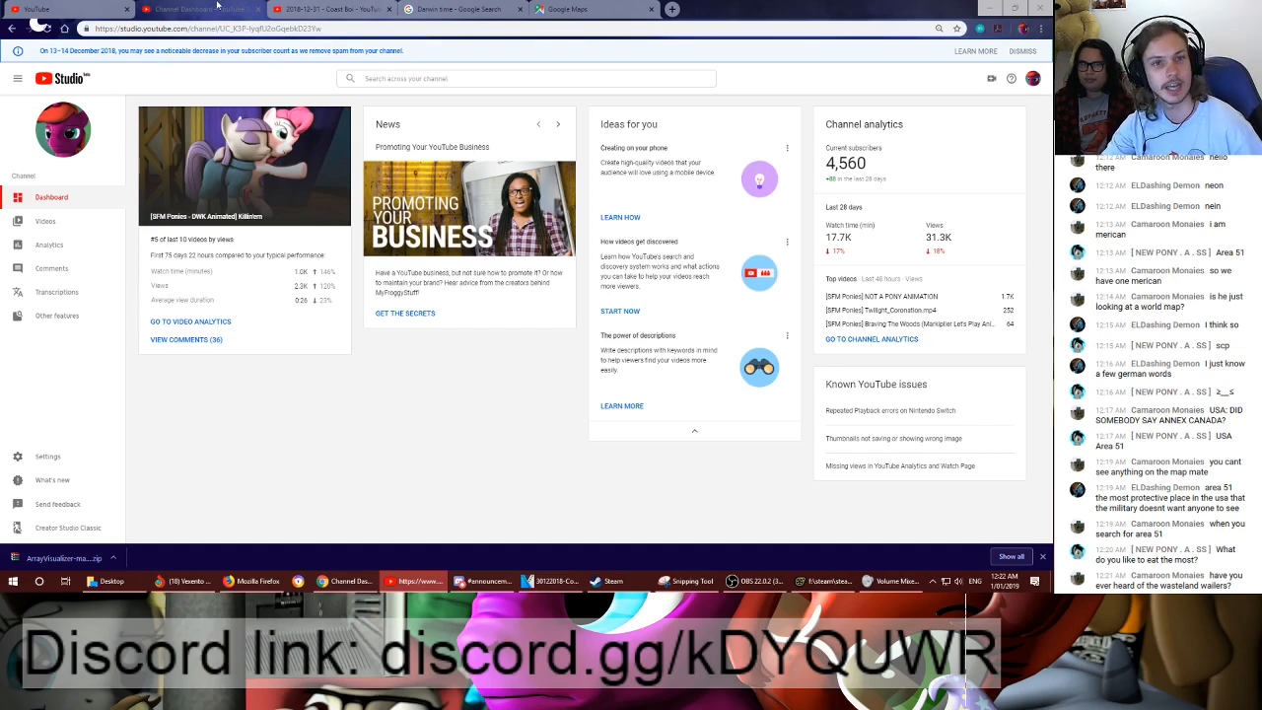
- Return to the satellite map and examine Australia's east coast around Brisbane and the Gold Coast
{"action": "left_click", "coordinate": [585, 8]}
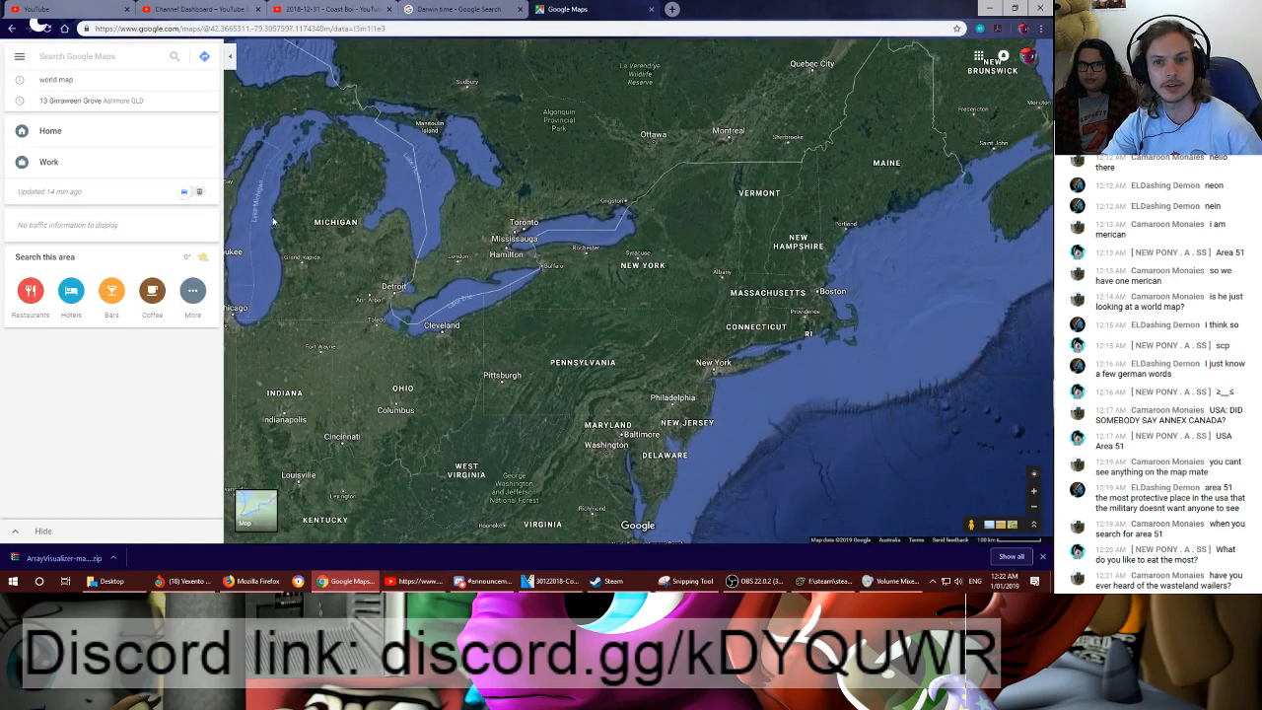
{"action": "scroll", "coordinate": [579, 212], "scroll_direction": "down", "scroll_amount": 5}
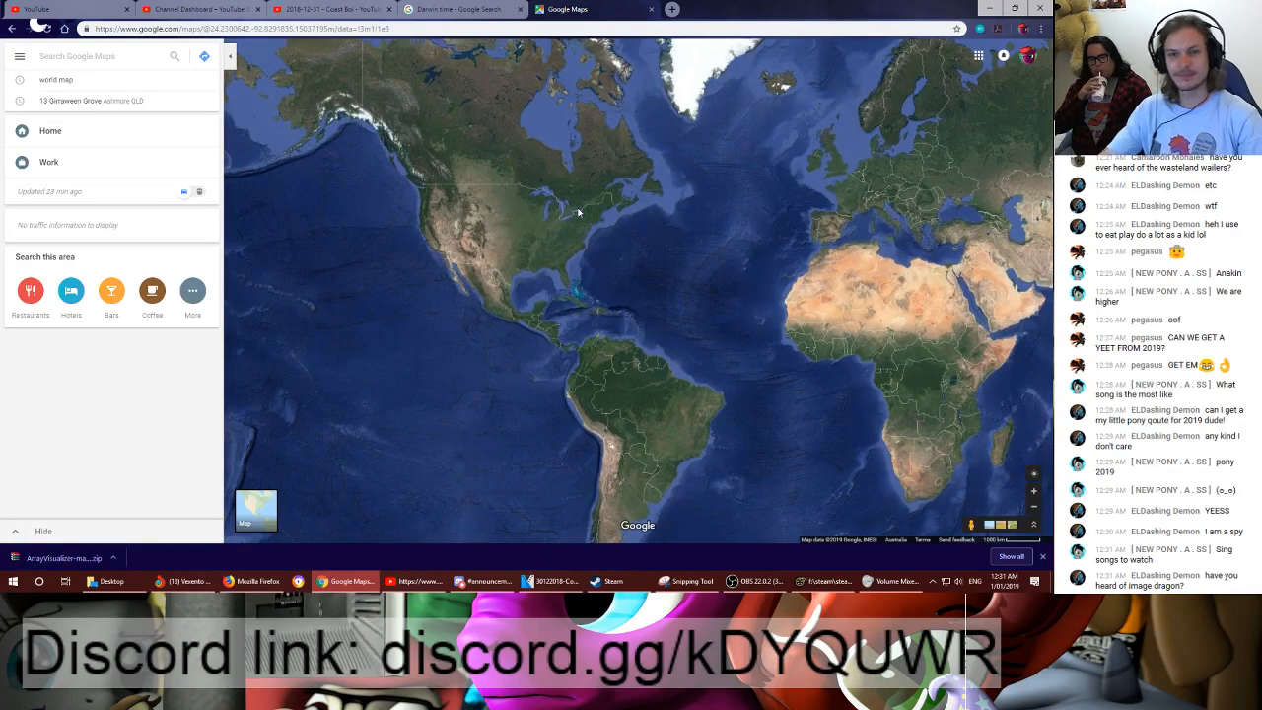
{"action": "left_click_drag", "start_coordinate": [822, 282], "coordinate": [232, 137]}
{"action": "scroll", "coordinate": [644, 262], "scroll_direction": "up", "scroll_amount": 1}
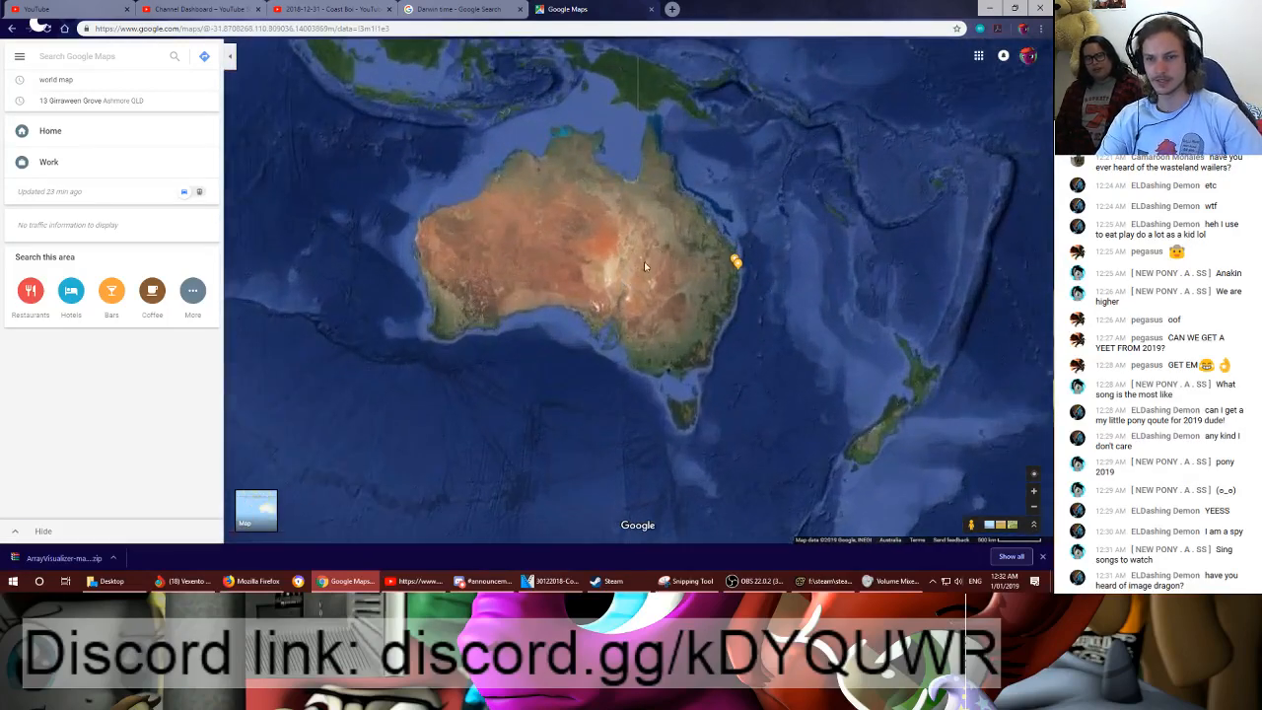
{"action": "scroll", "coordinate": [646, 266], "scroll_direction": "up", "scroll_amount": 1}
{"action": "left_click_drag", "start_coordinate": [748, 233], "coordinate": [516, 237]}
{"action": "scroll", "coordinate": [552, 257], "scroll_direction": "up", "scroll_amount": 1}
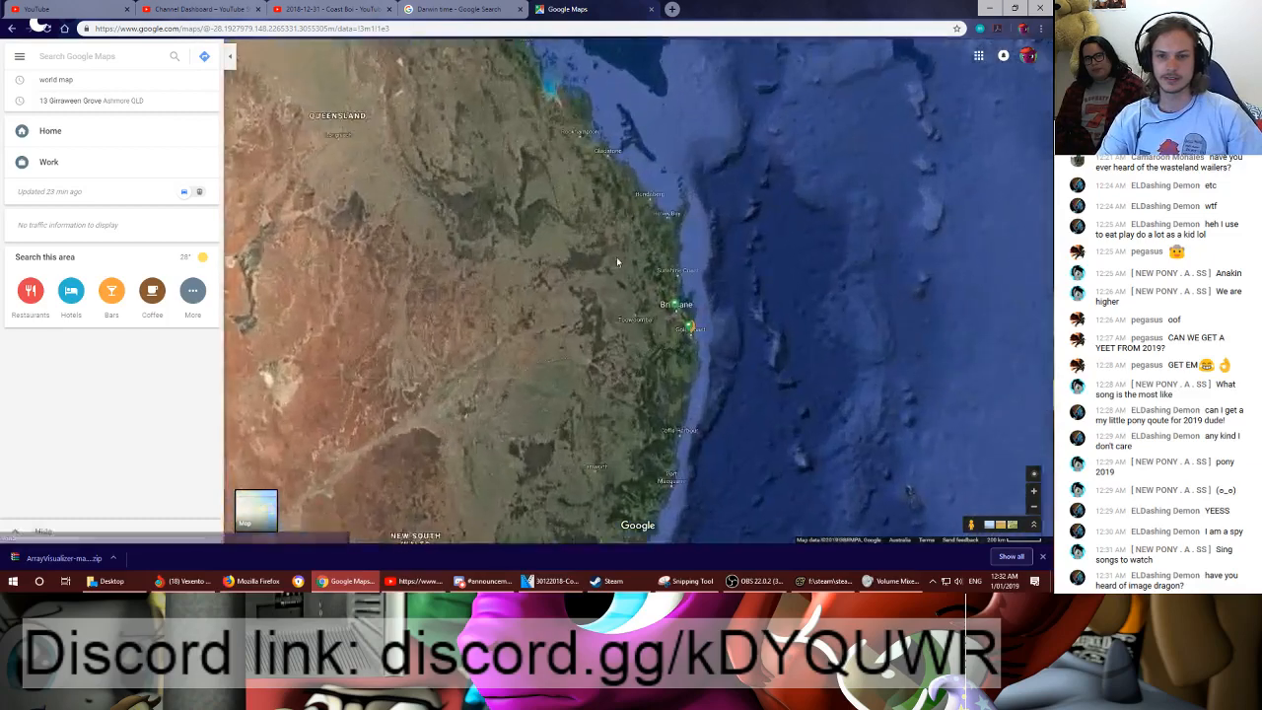
{"action": "scroll", "coordinate": [617, 262], "scroll_direction": "up", "scroll_amount": 3}
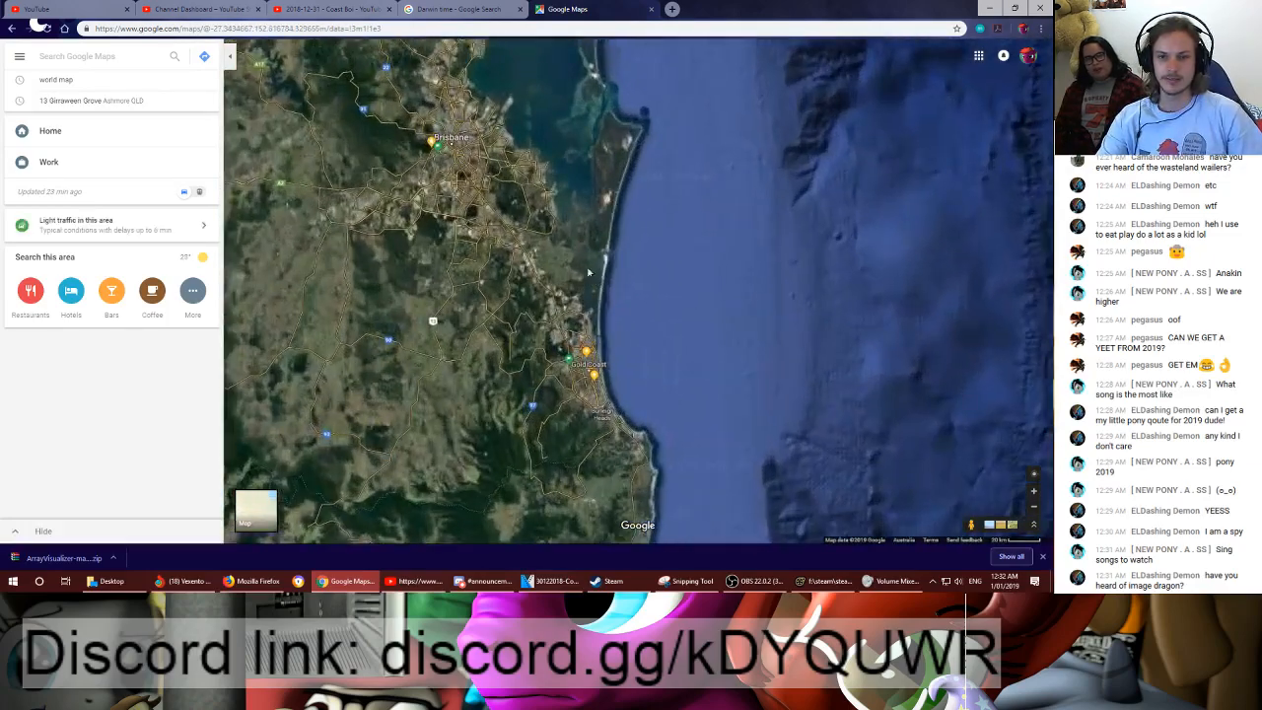
{"action": "left_click_drag", "start_coordinate": [560, 244], "coordinate": [580, 266]}
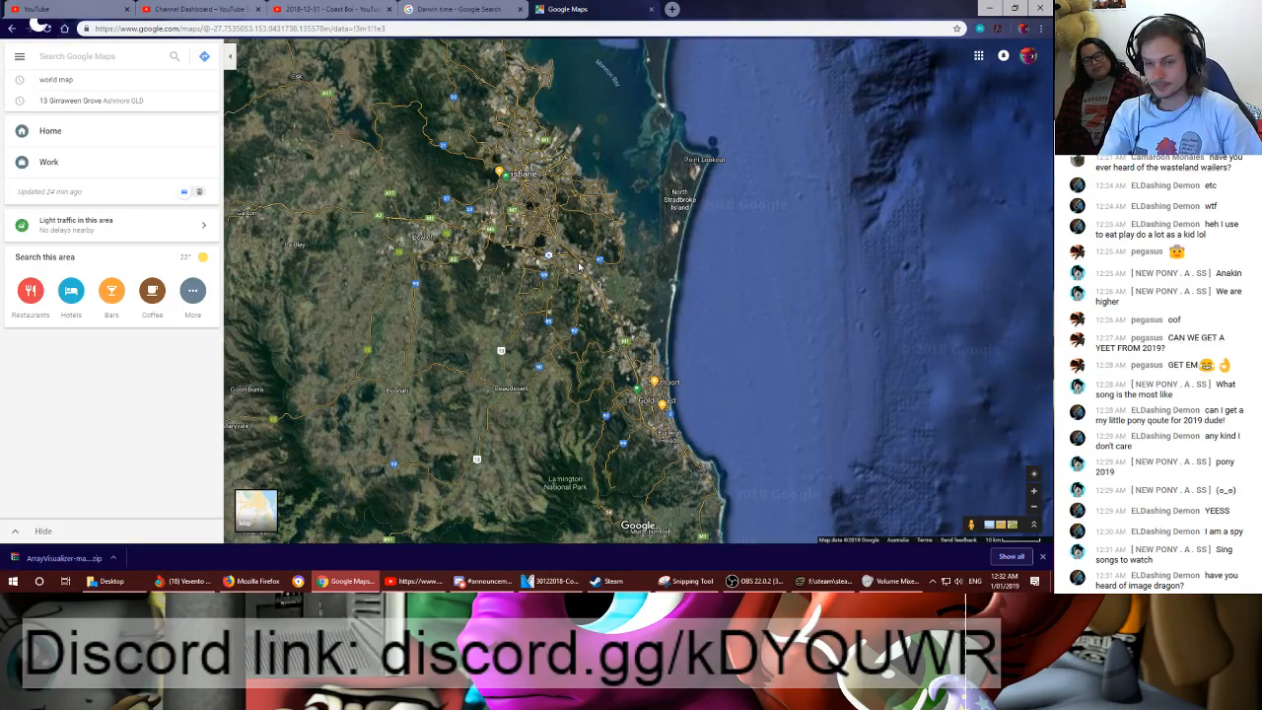
{"action": "scroll", "coordinate": [580, 266], "scroll_direction": "down", "scroll_amount": 5}
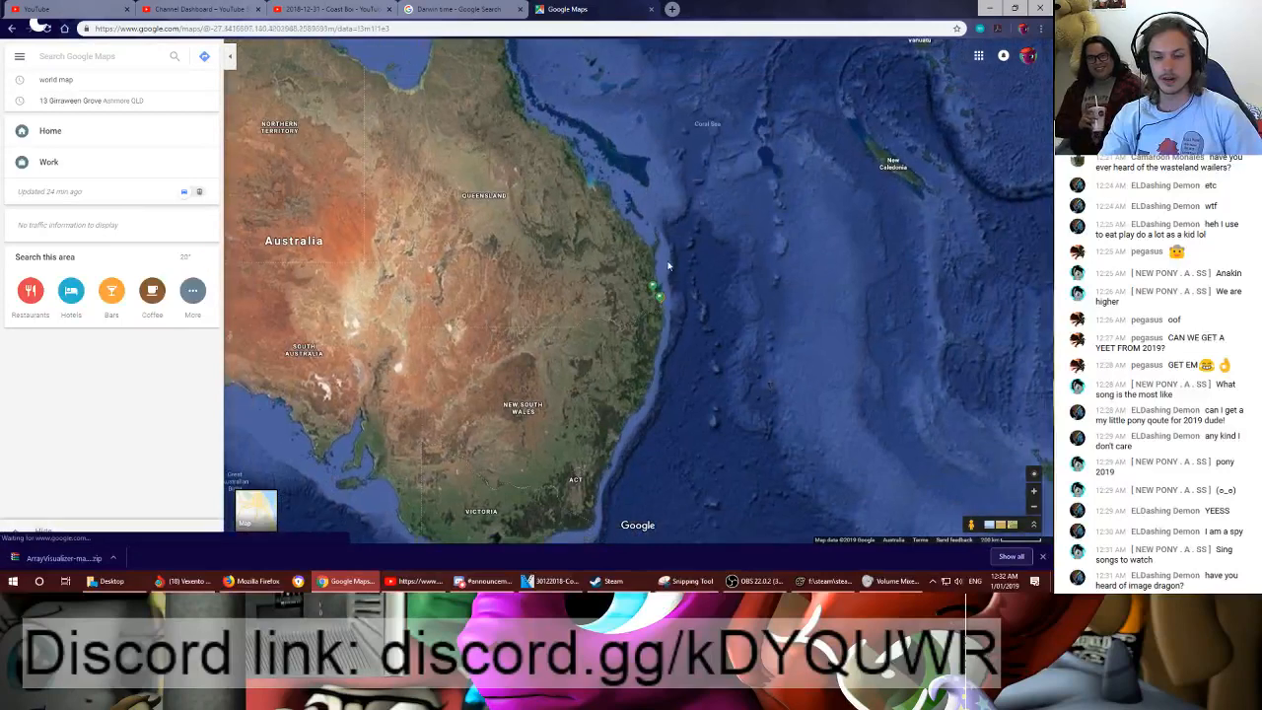
{"action": "left_click_drag", "start_coordinate": [668, 266], "coordinate": [699, 295]}
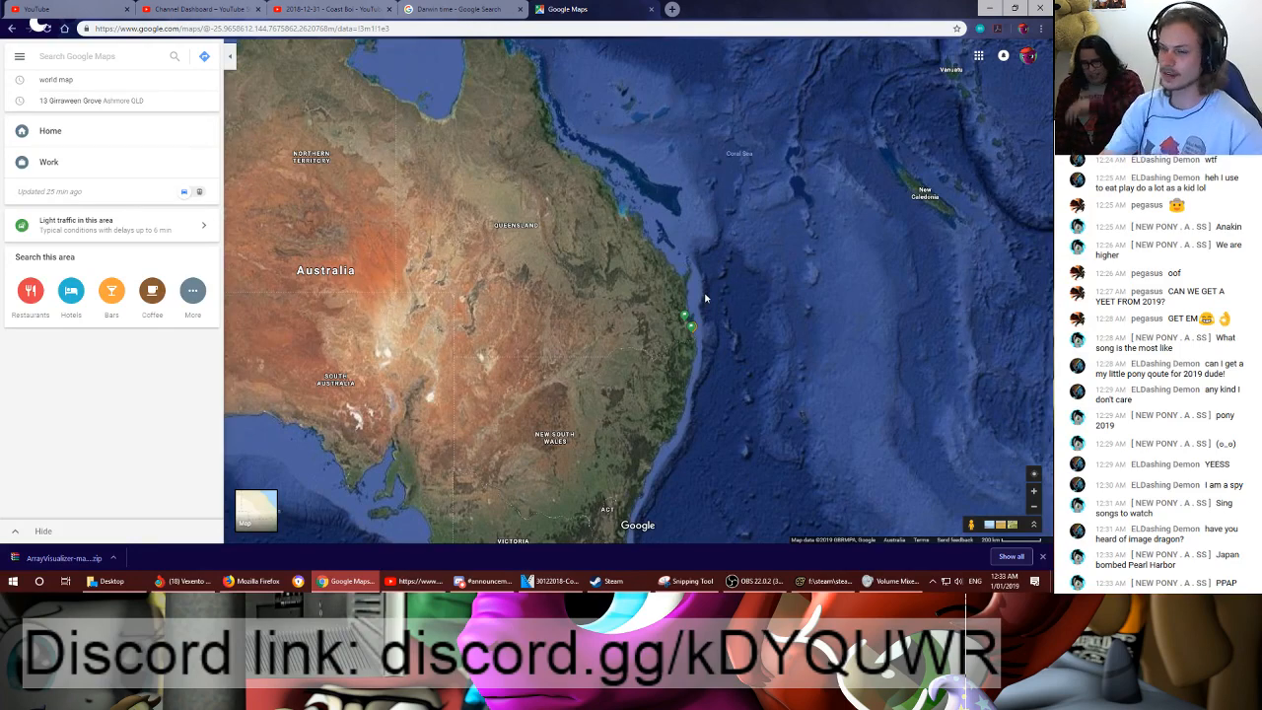
- Examine the satellite imagery of the Australian outback from the Lake Eyre area in South Australia north through the Northern Territory
{"action": "left_click_drag", "start_coordinate": [391, 352], "coordinate": [622, 287]}
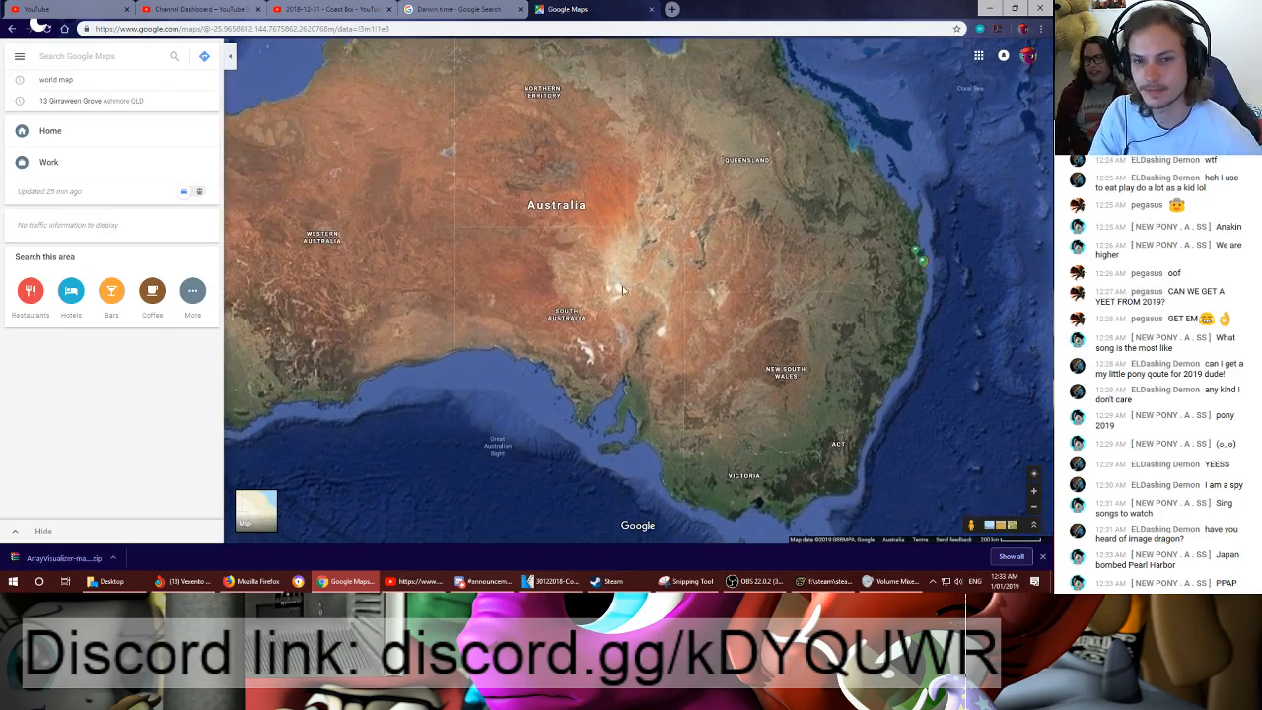
{"action": "scroll", "coordinate": [623, 289], "scroll_direction": "up", "scroll_amount": 4}
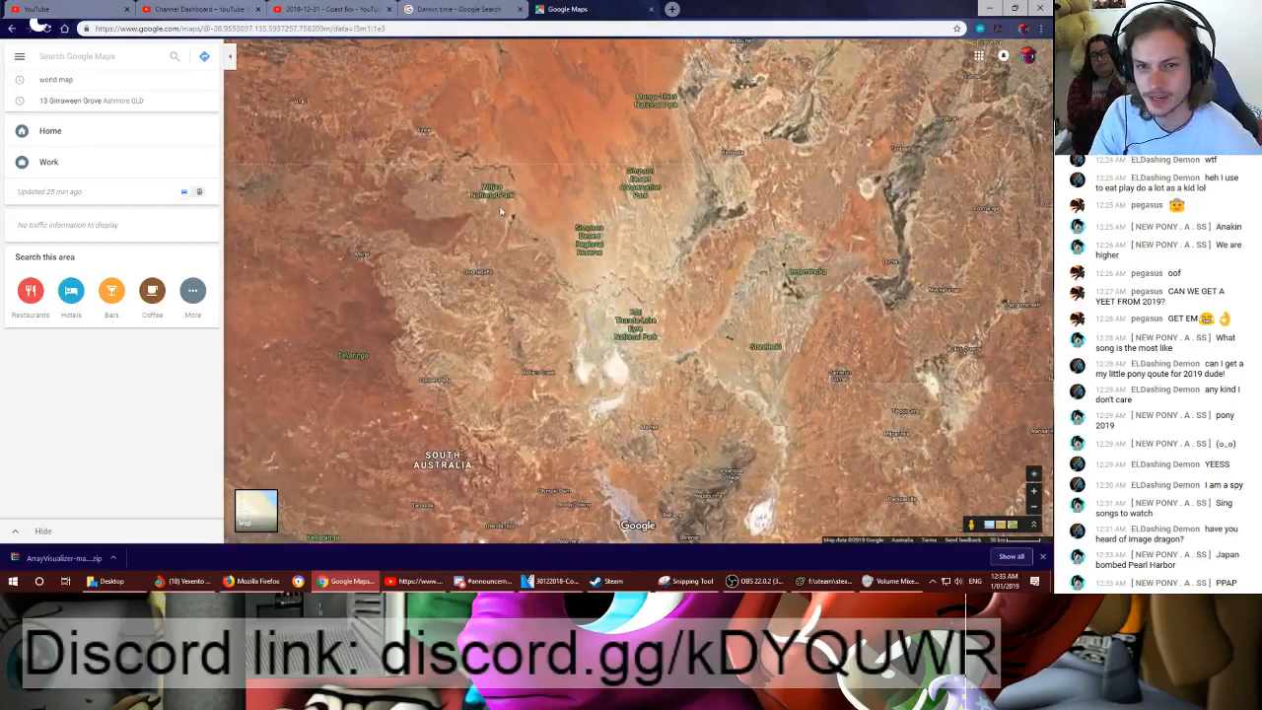
{"action": "left_click_drag", "start_coordinate": [500, 211], "coordinate": [608, 275]}
{"action": "left_click_drag", "start_coordinate": [558, 237], "coordinate": [617, 304]}
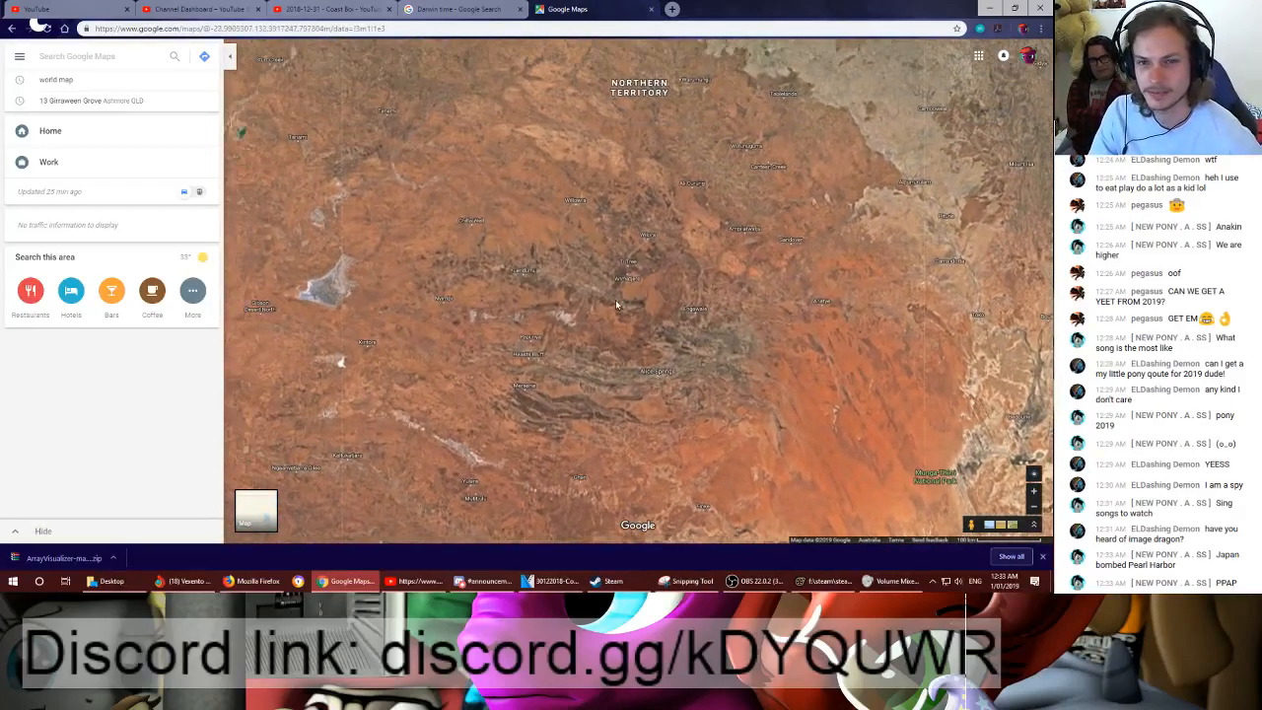
{"action": "left_click_drag", "start_coordinate": [650, 81], "coordinate": [593, 242]}
{"action": "scroll", "coordinate": [595, 243], "scroll_direction": "up", "scroll_amount": 1}
{"action": "left_click_drag", "start_coordinate": [645, 195], "coordinate": [658, 324]}
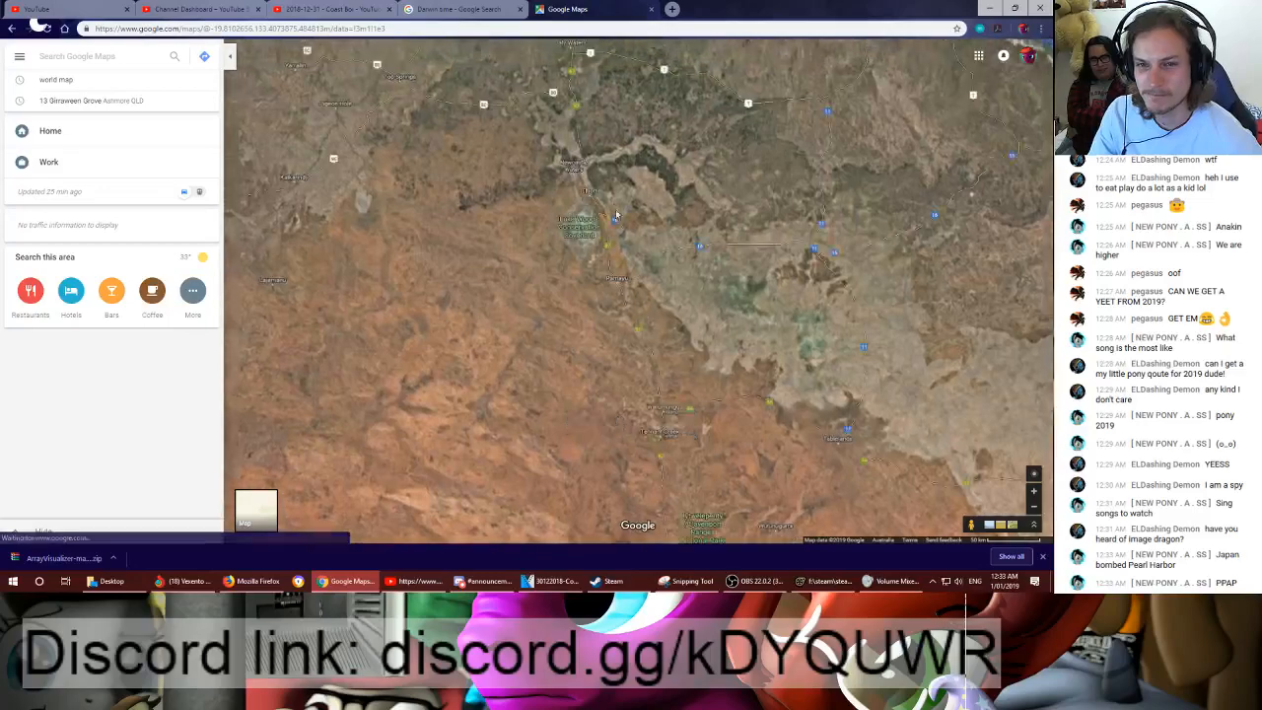
- Follow the satellite imagery south through the Northern Territory and look closely at Alice Springs
{"action": "left_click_drag", "start_coordinate": [824, 513], "coordinate": [724, 309]}
{"action": "left_click_drag", "start_coordinate": [612, 291], "coordinate": [622, 214]}
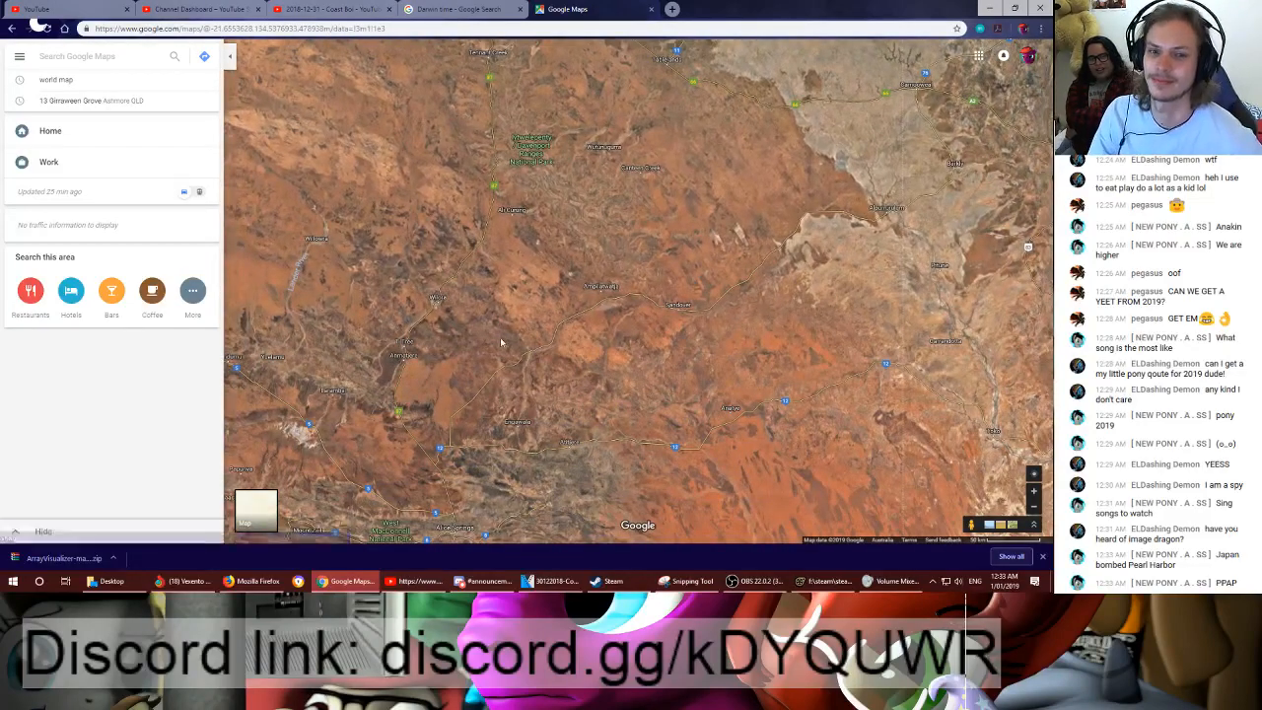
{"action": "left_click_drag", "start_coordinate": [501, 343], "coordinate": [559, 225]}
{"action": "scroll", "coordinate": [512, 420], "scroll_direction": "up", "scroll_amount": 1}
{"action": "left_click_drag", "start_coordinate": [512, 420], "coordinate": [680, 270]}
{"action": "scroll", "coordinate": [594, 269], "scroll_direction": "up", "scroll_amount": 4}
{"action": "scroll", "coordinate": [714, 284], "scroll_direction": "up", "scroll_amount": 2}
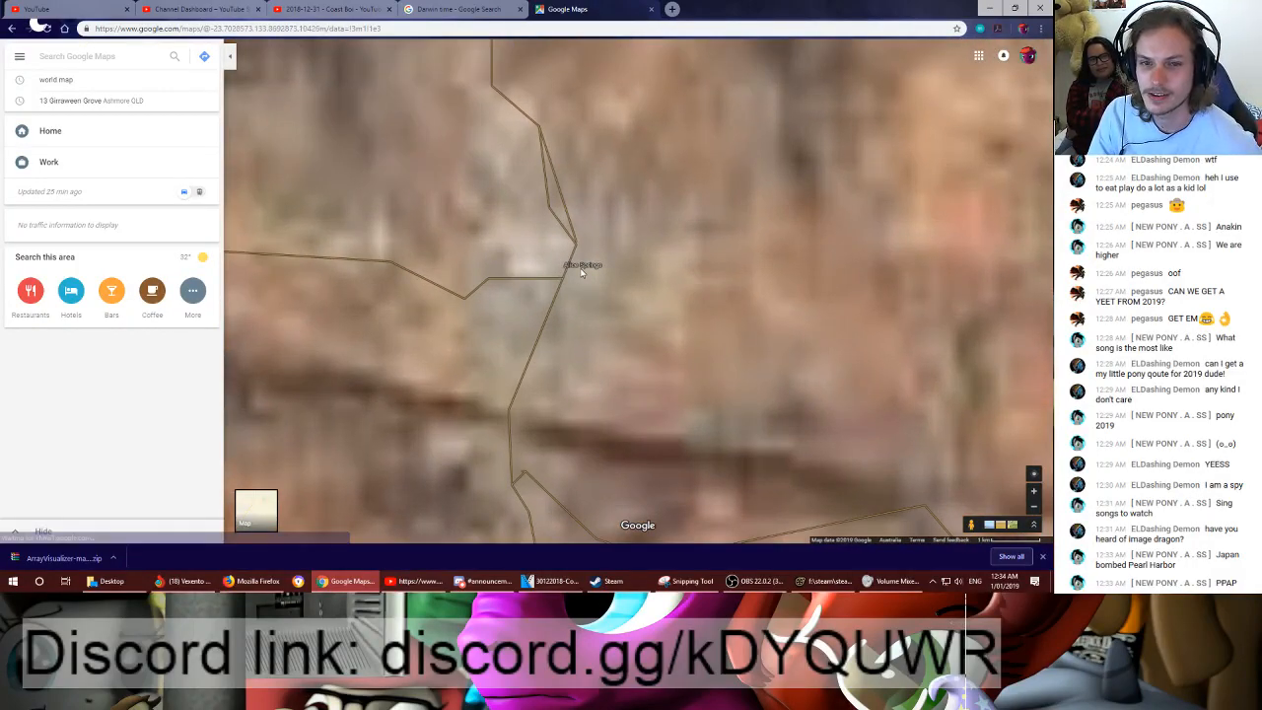
{"action": "scroll", "coordinate": [582, 273], "scroll_direction": "down", "scroll_amount": 5}
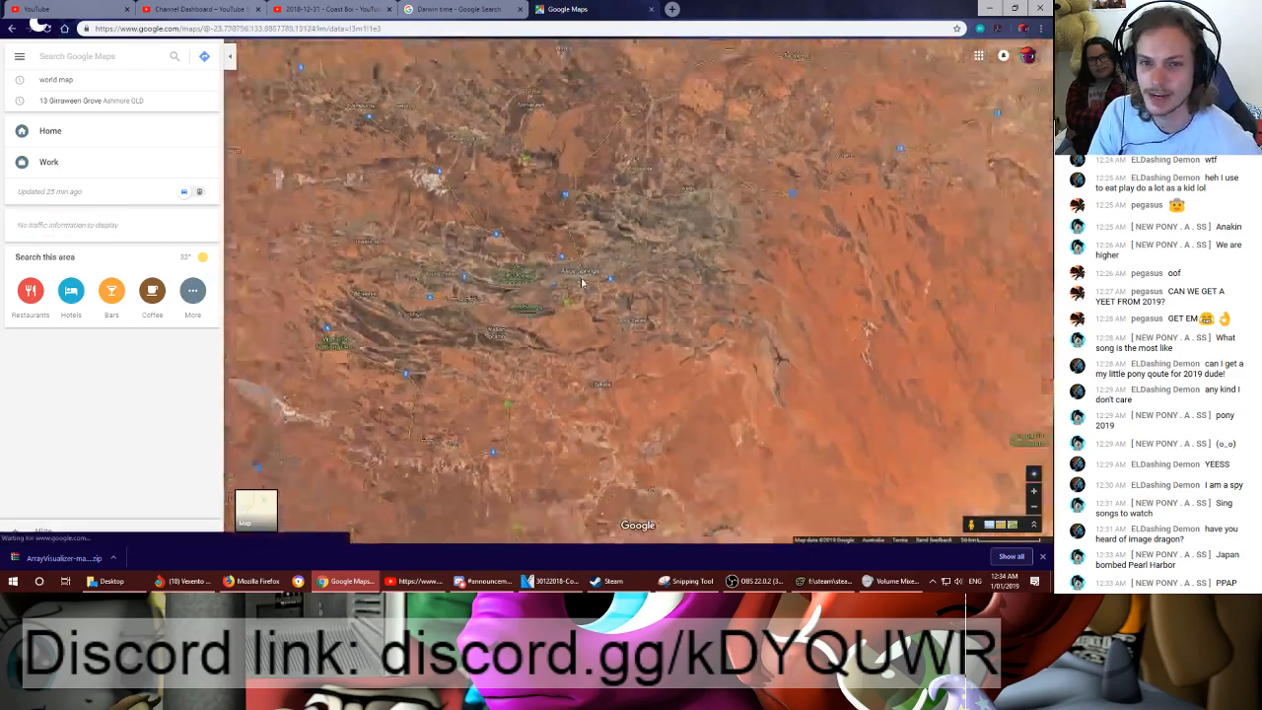
- Examine the whole world in satellite view, from Australia to Greenland, across Europe and Russia to Canada and the United States
{"action": "scroll", "coordinate": [581, 283], "scroll_direction": "down", "scroll_amount": 5}
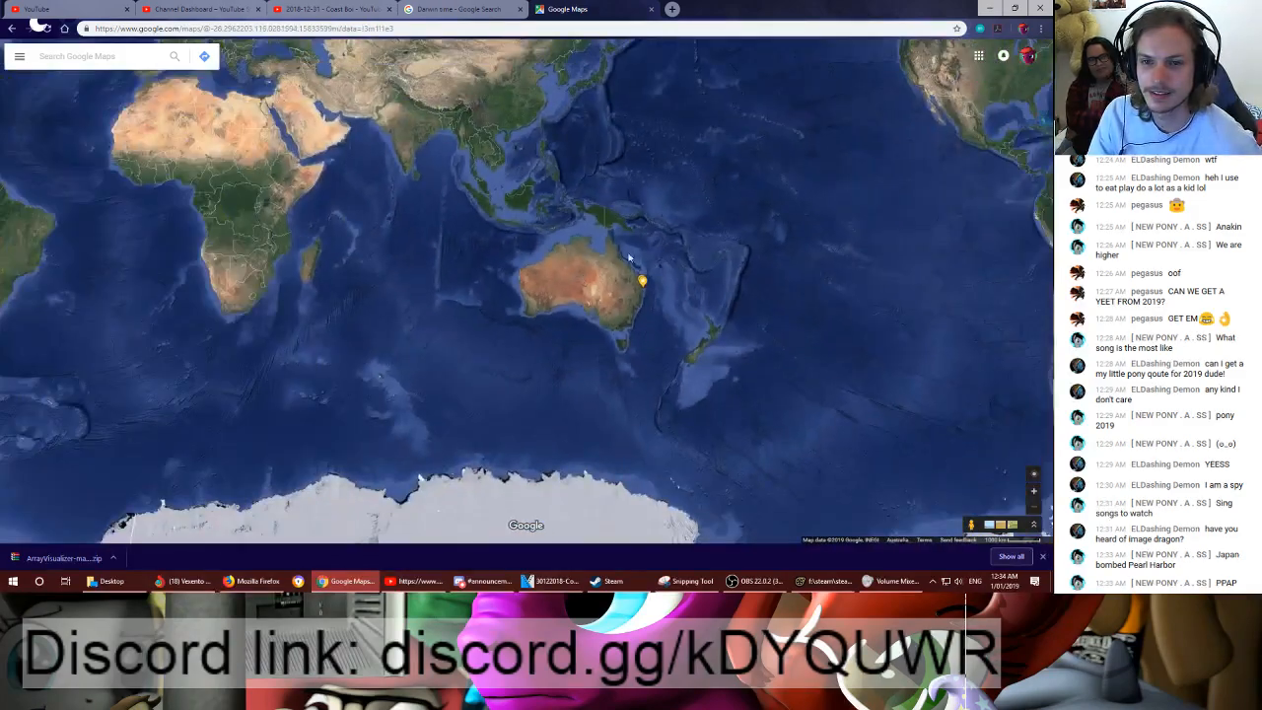
{"action": "left_click_drag", "start_coordinate": [628, 258], "coordinate": [502, 338]}
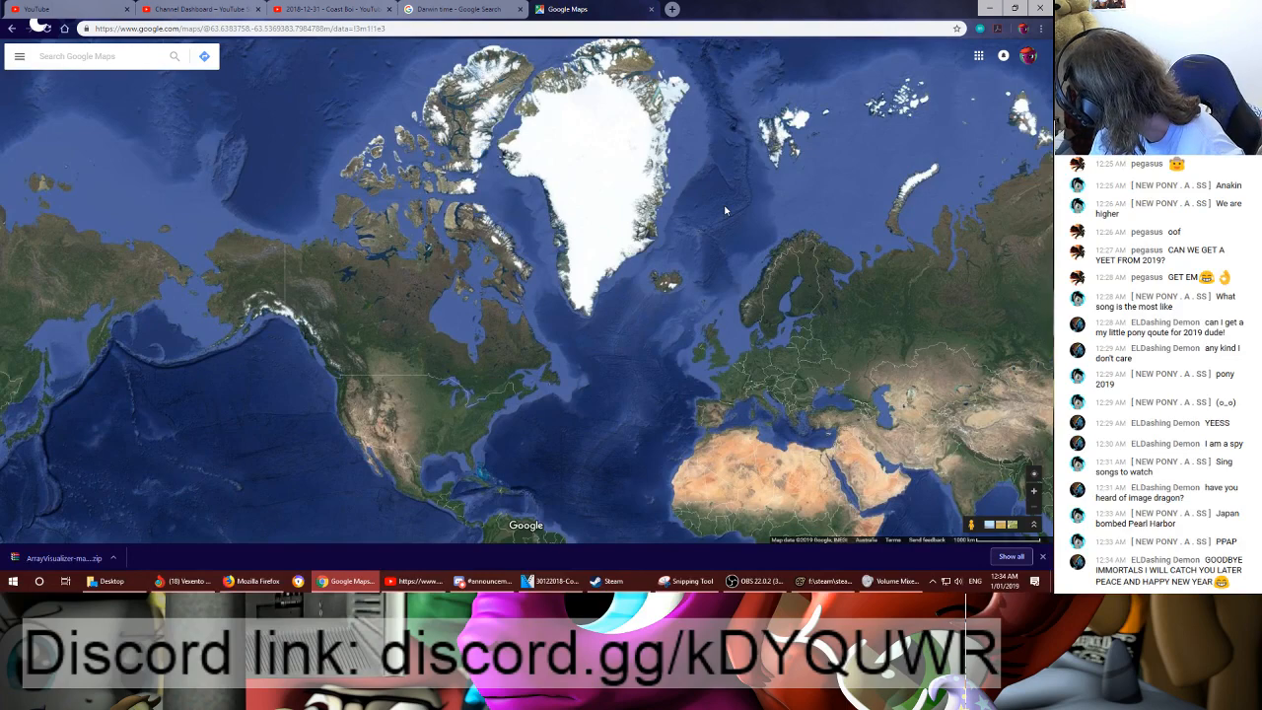
{"action": "left_click_drag", "start_coordinate": [781, 261], "coordinate": [691, 260]}
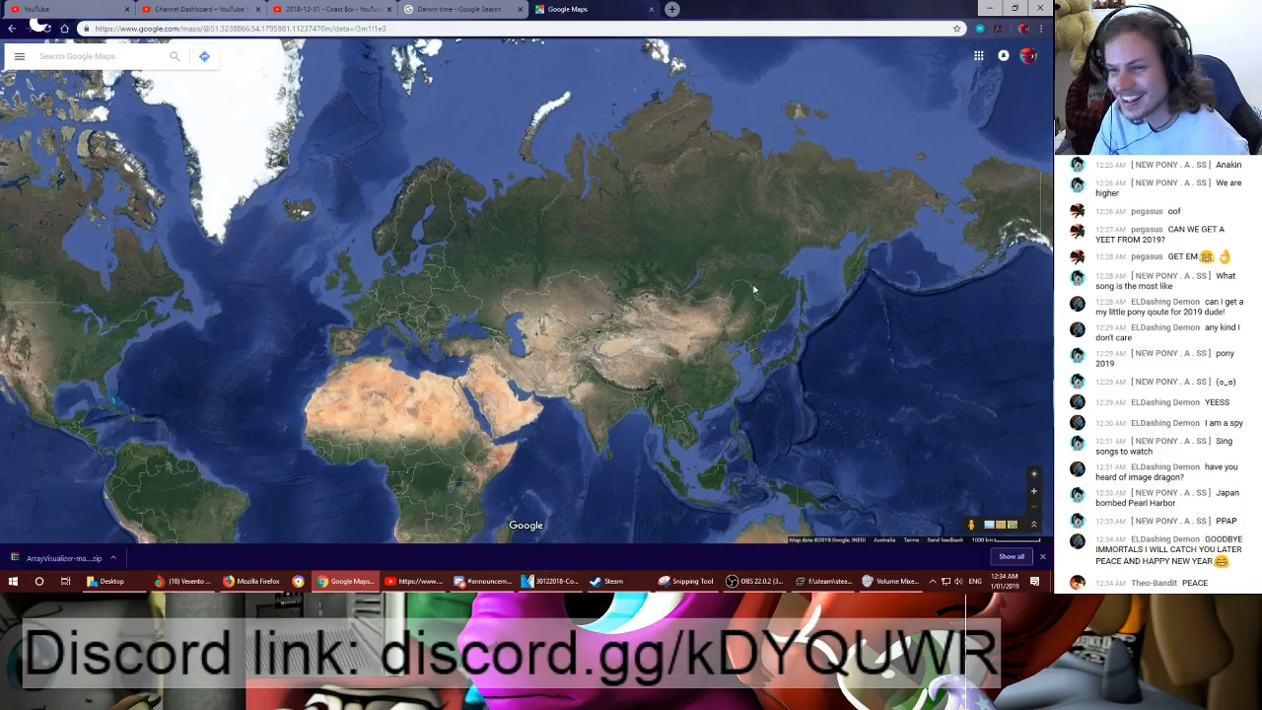
{"action": "left_click_drag", "start_coordinate": [754, 289], "coordinate": [395, 251]}
{"action": "left_click_drag", "start_coordinate": [779, 232], "coordinate": [513, 351]}
{"action": "left_click_drag", "start_coordinate": [764, 319], "coordinate": [585, 329]}
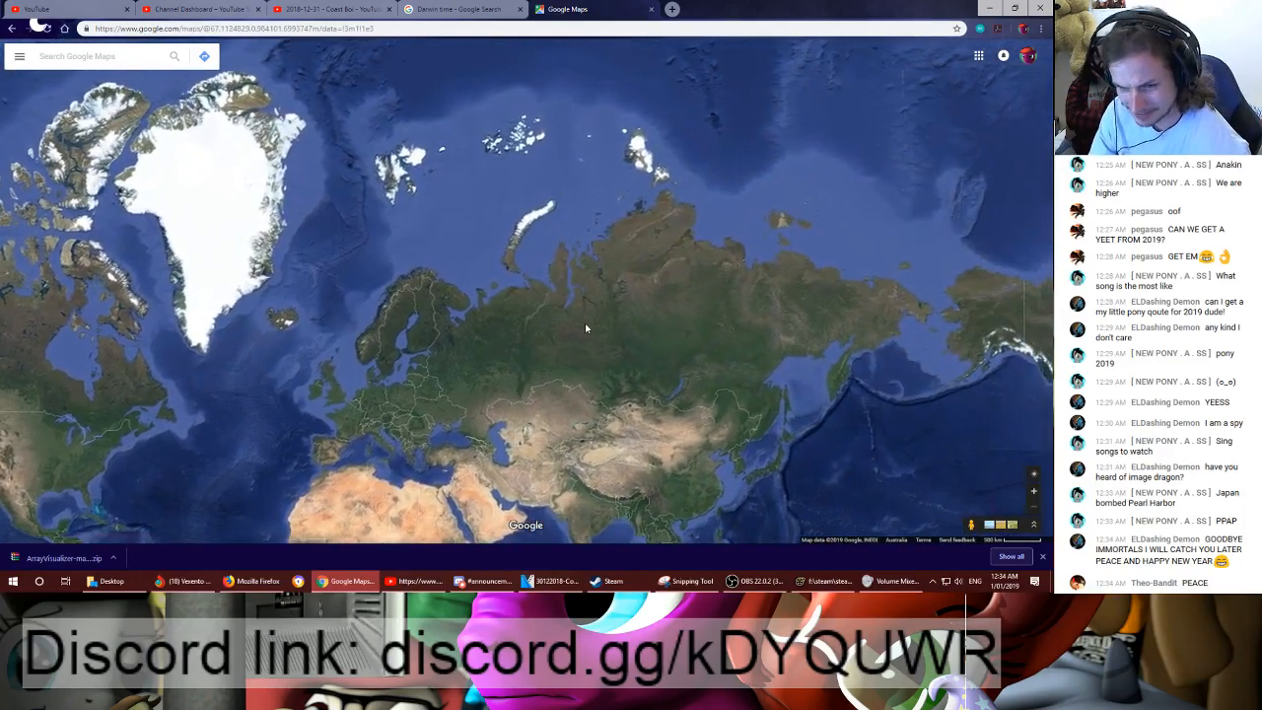
{"action": "left_click_drag", "start_coordinate": [856, 390], "coordinate": [651, 291]}
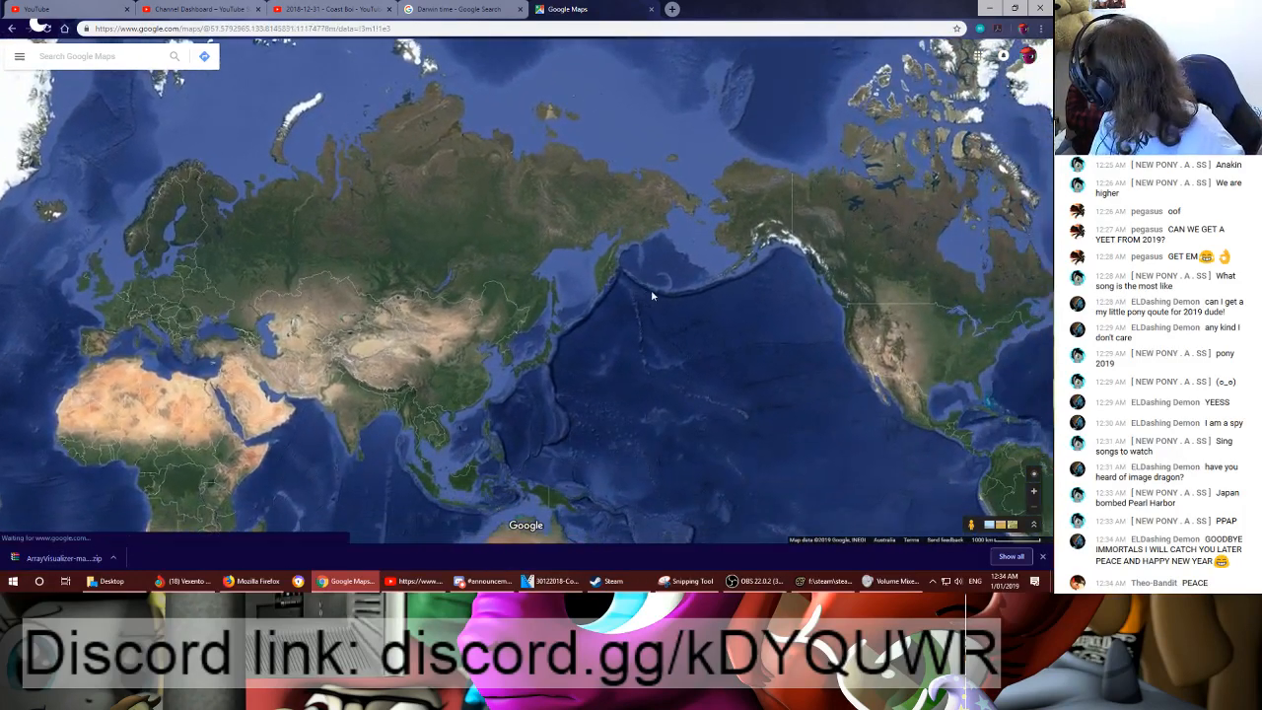
{"action": "left_click_drag", "start_coordinate": [739, 291], "coordinate": [534, 256]}
{"action": "scroll", "coordinate": [624, 261], "scroll_direction": "up", "scroll_amount": 3}
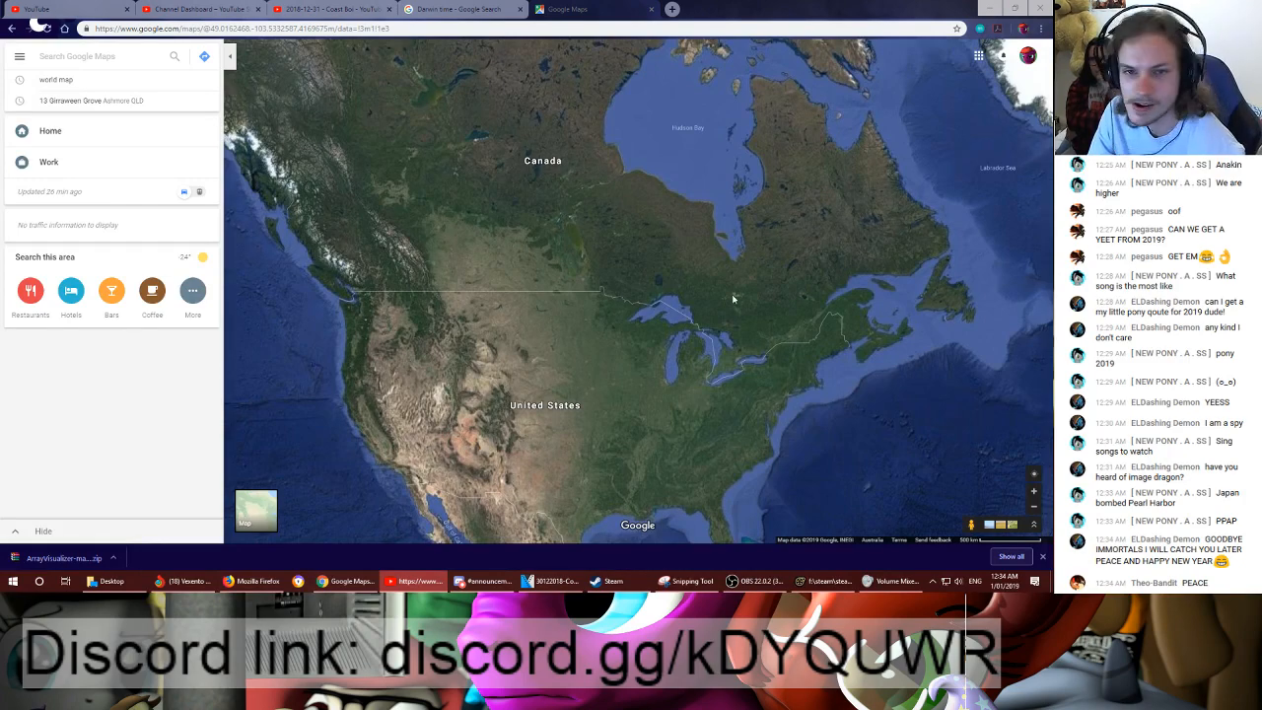
- Examine the satellite view from the Chukchi Sea and eastern Siberia to China, India and Southeast Asia
{"action": "left_click_drag", "start_coordinate": [733, 299], "coordinate": [947, 434]}
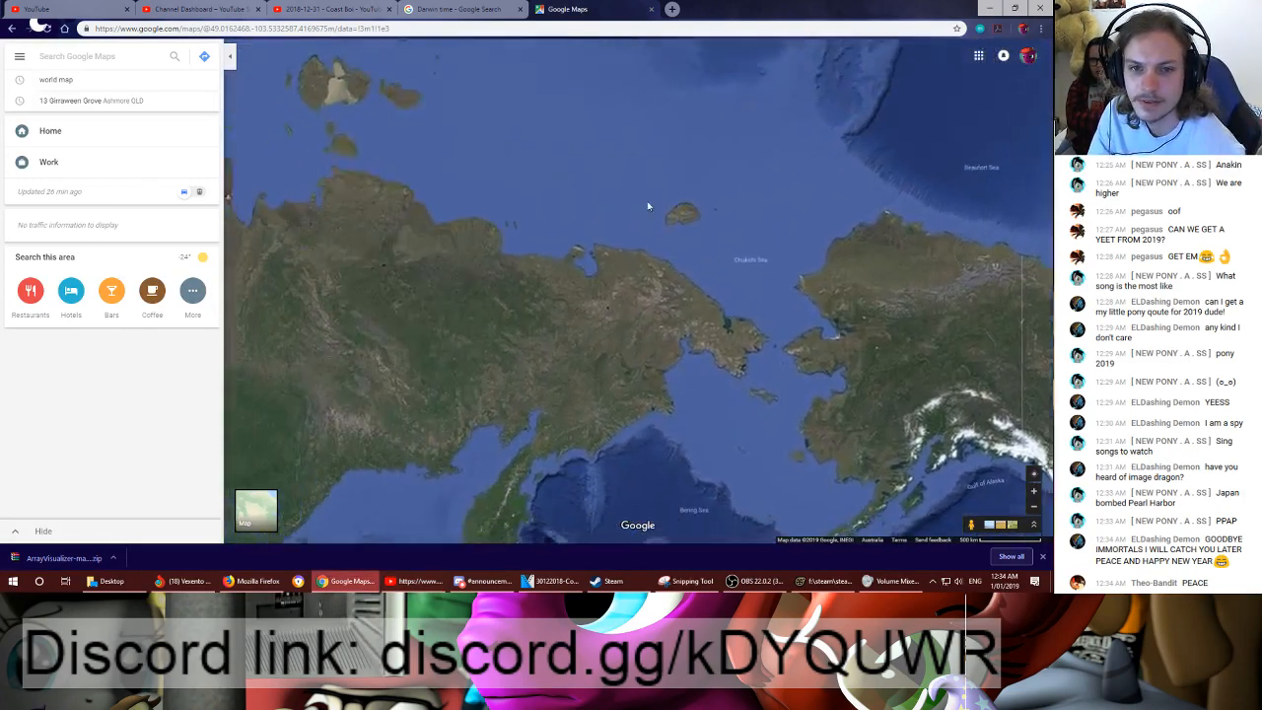
{"action": "left_click_drag", "start_coordinate": [887, 156], "coordinate": [493, 237]}
{"action": "left_click_drag", "start_coordinate": [887, 148], "coordinate": [503, 274]}
{"action": "left_click_drag", "start_coordinate": [605, 154], "coordinate": [738, 166]}
{"action": "left_click_drag", "start_coordinate": [966, 148], "coordinate": [707, 244]}
{"action": "left_click_drag", "start_coordinate": [917, 79], "coordinate": [513, 296]}
{"action": "left_click_drag", "start_coordinate": [967, 370], "coordinate": [474, 158]}
{"action": "left_click_drag", "start_coordinate": [888, 424], "coordinate": [481, 195]}
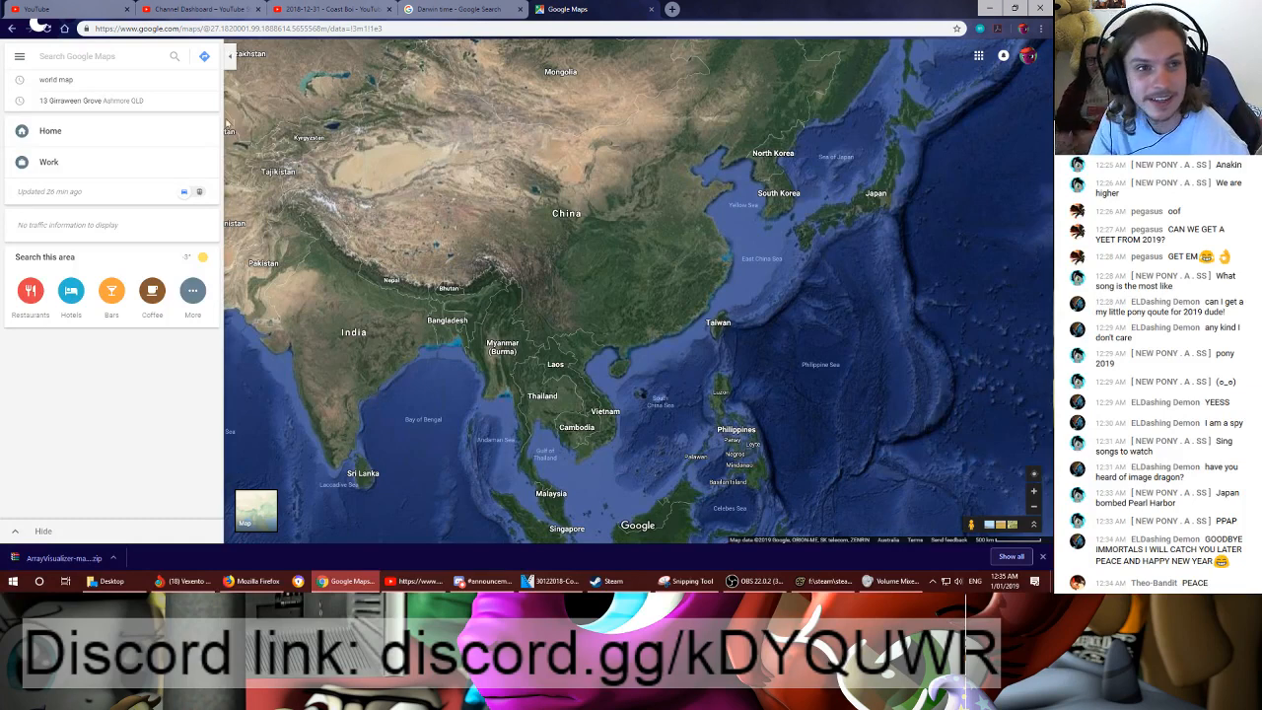
- Reload the Darwin time search to check the local time, and return to the livestream event's Live Control Room
{"action": "left_click", "coordinate": [451, 9]}
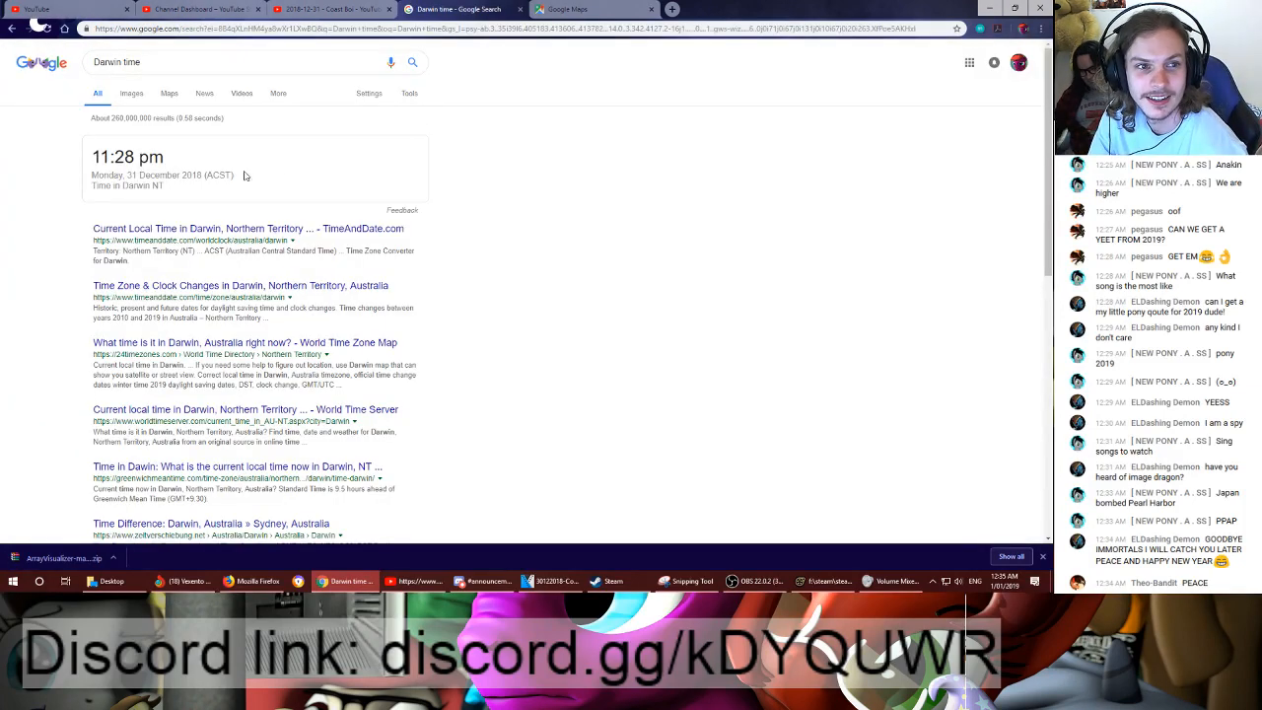
{"action": "left_click", "coordinate": [43, 28]}
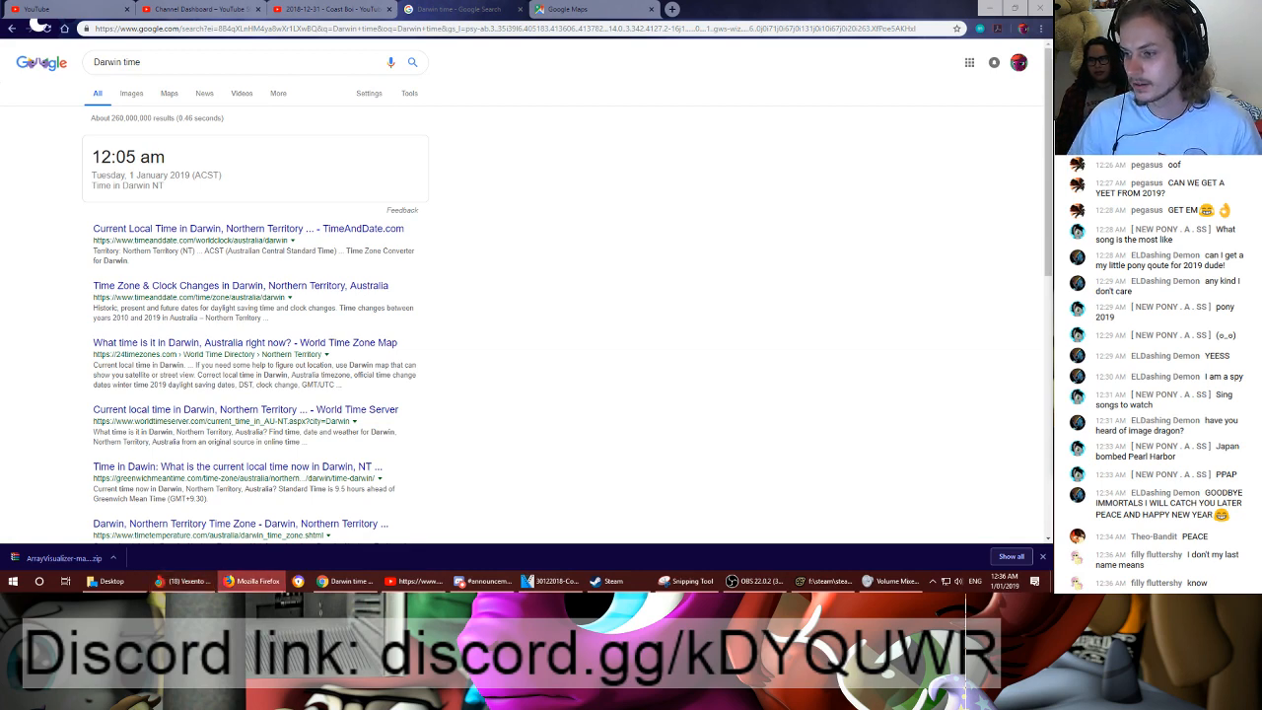
{"action": "left_click", "coordinate": [178, 8]}
{"action": "left_click", "coordinate": [69, 8]}
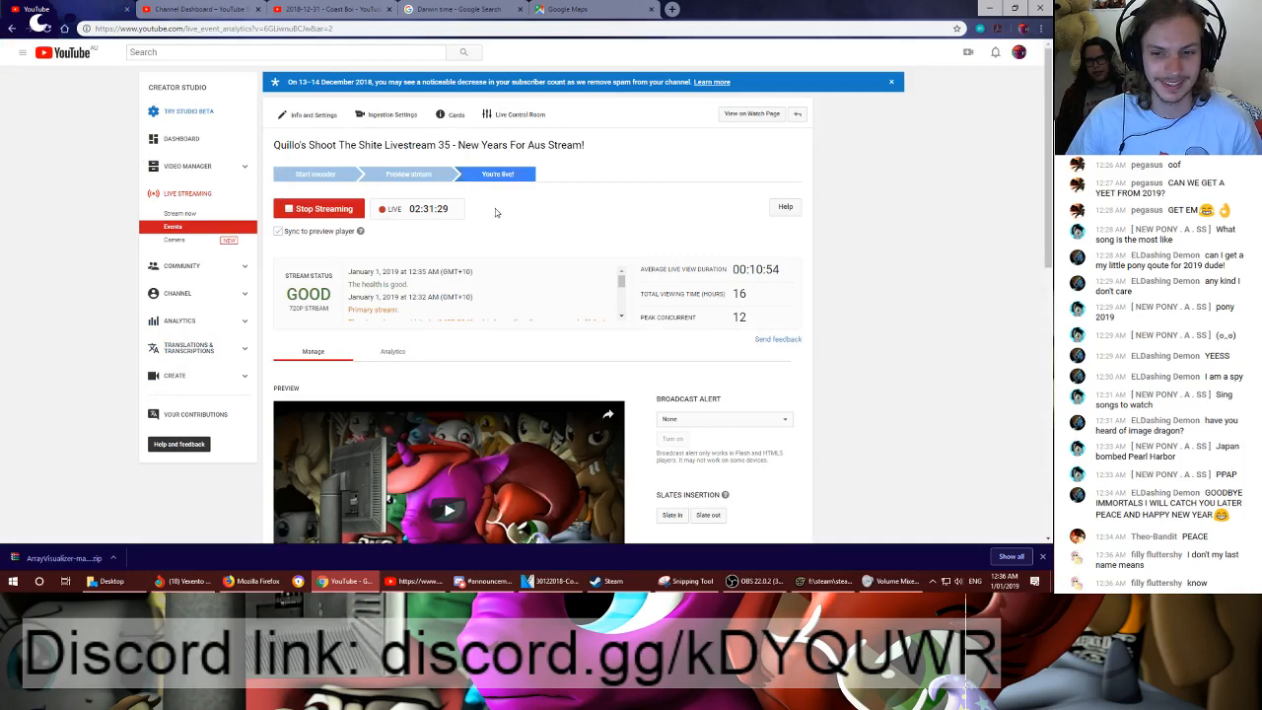